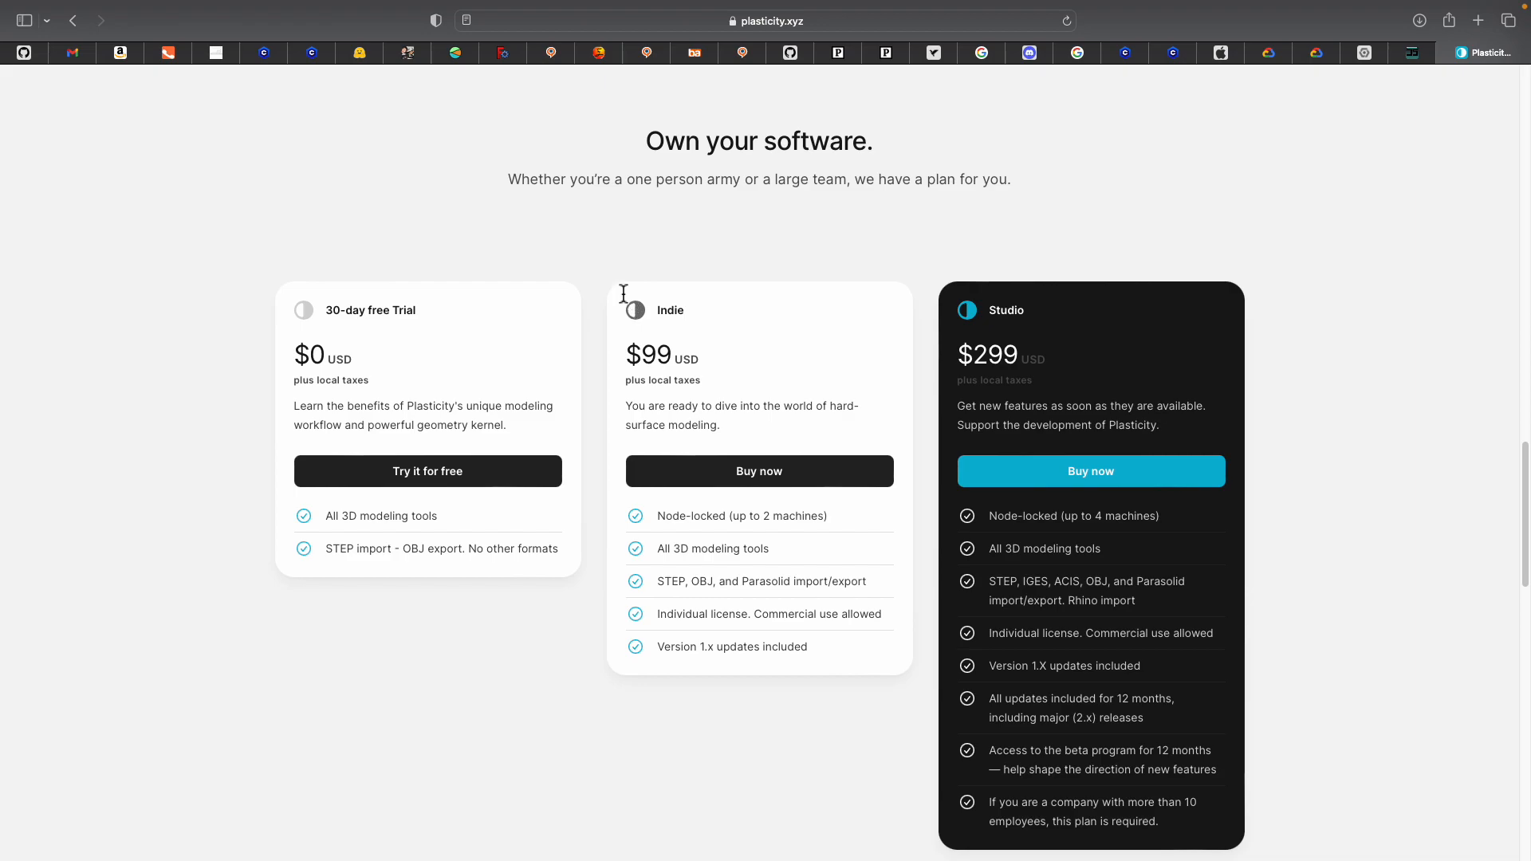
Examine the import and export formats listed for the Indie and Studio plans, especially STEP and IGES
left_click(829, 382)
left_click_drag(660, 583, 871, 586)
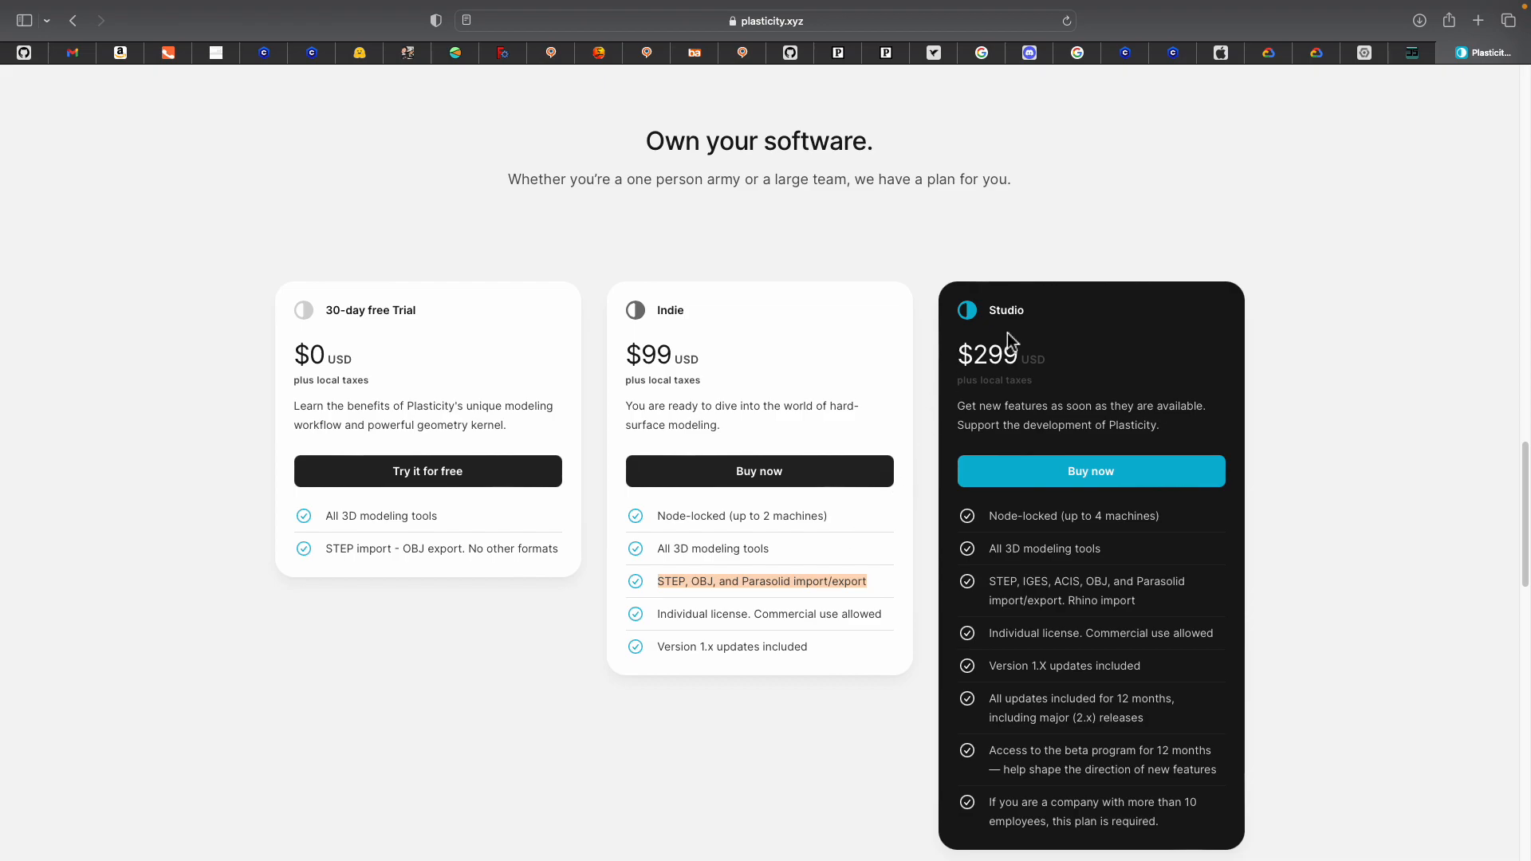
double_click(1037, 583)
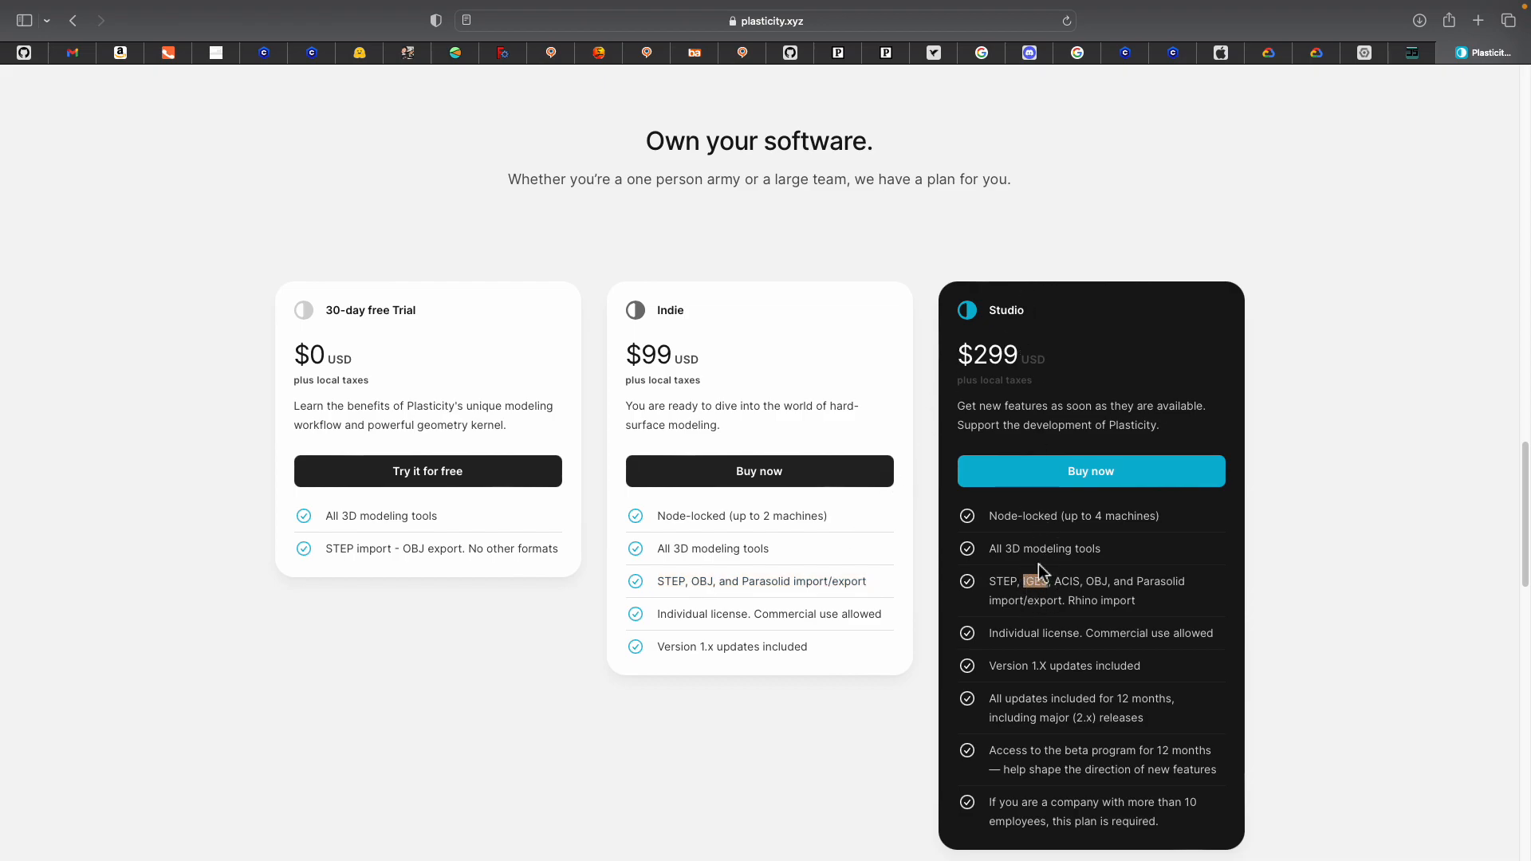
left_click(1027, 589)
triple_click(1036, 586)
left_click(1031, 589)
left_click(704, 578)
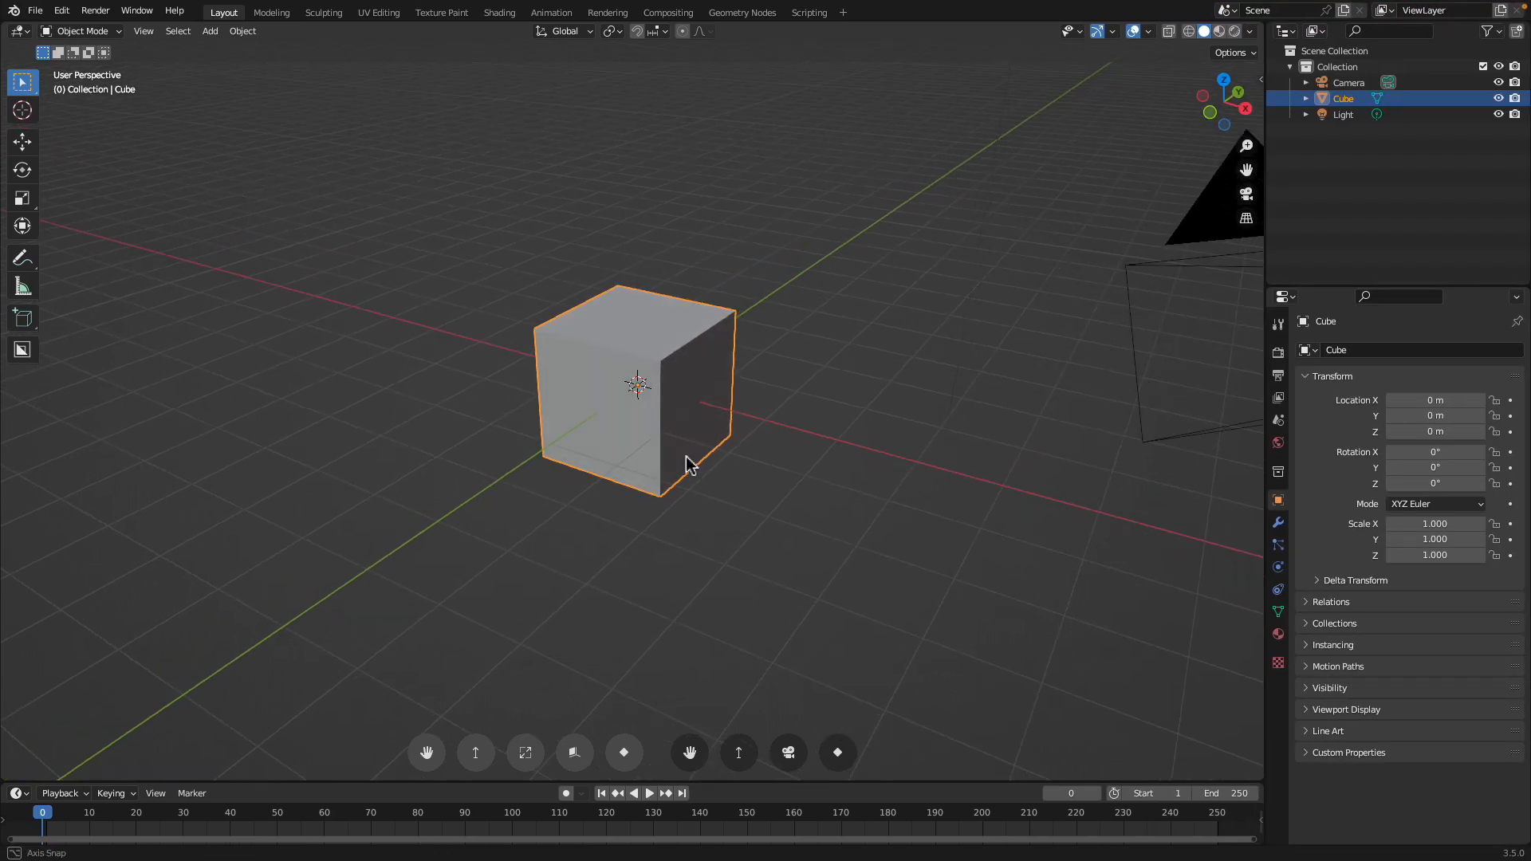
Switch to Blender, delete all default scene objects and add a Monkey mesh in their place
key("a")
key("x")
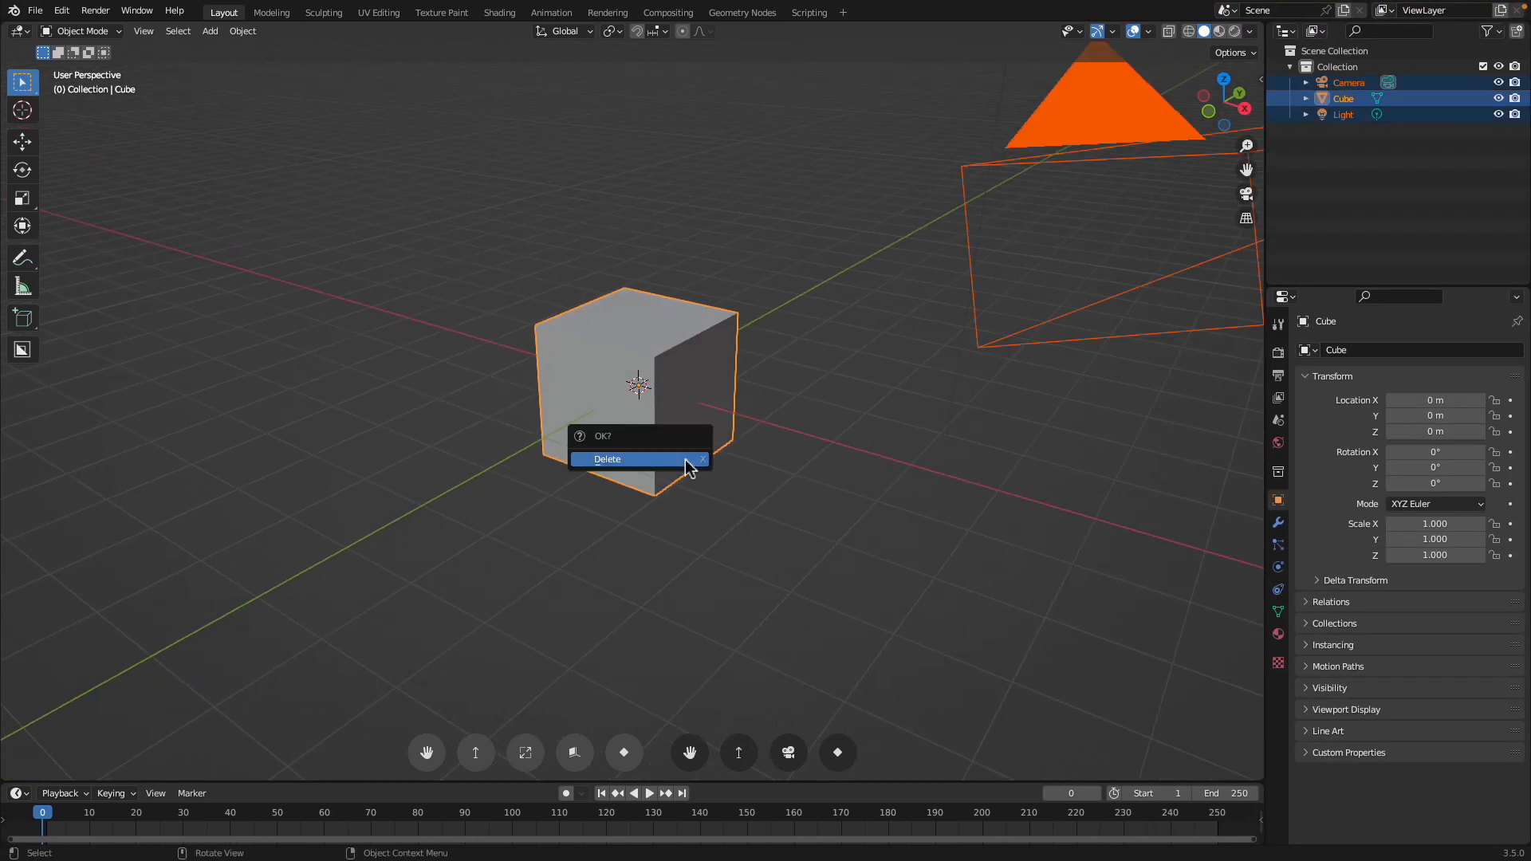
left_click(686, 462)
key("shift+a")
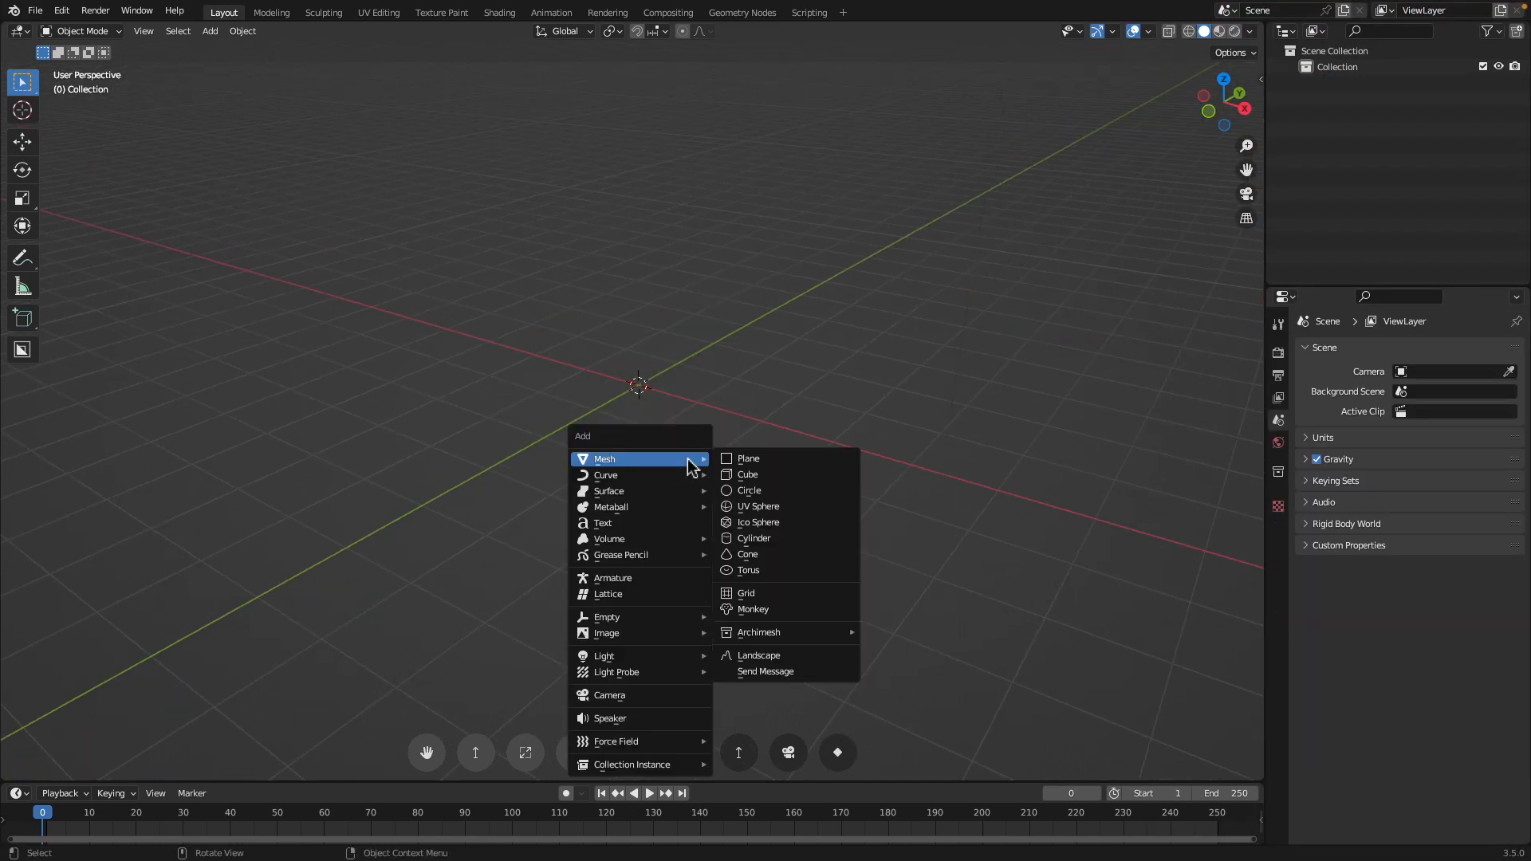
left_click(783, 612)
scroll(735, 423, "up", 5)
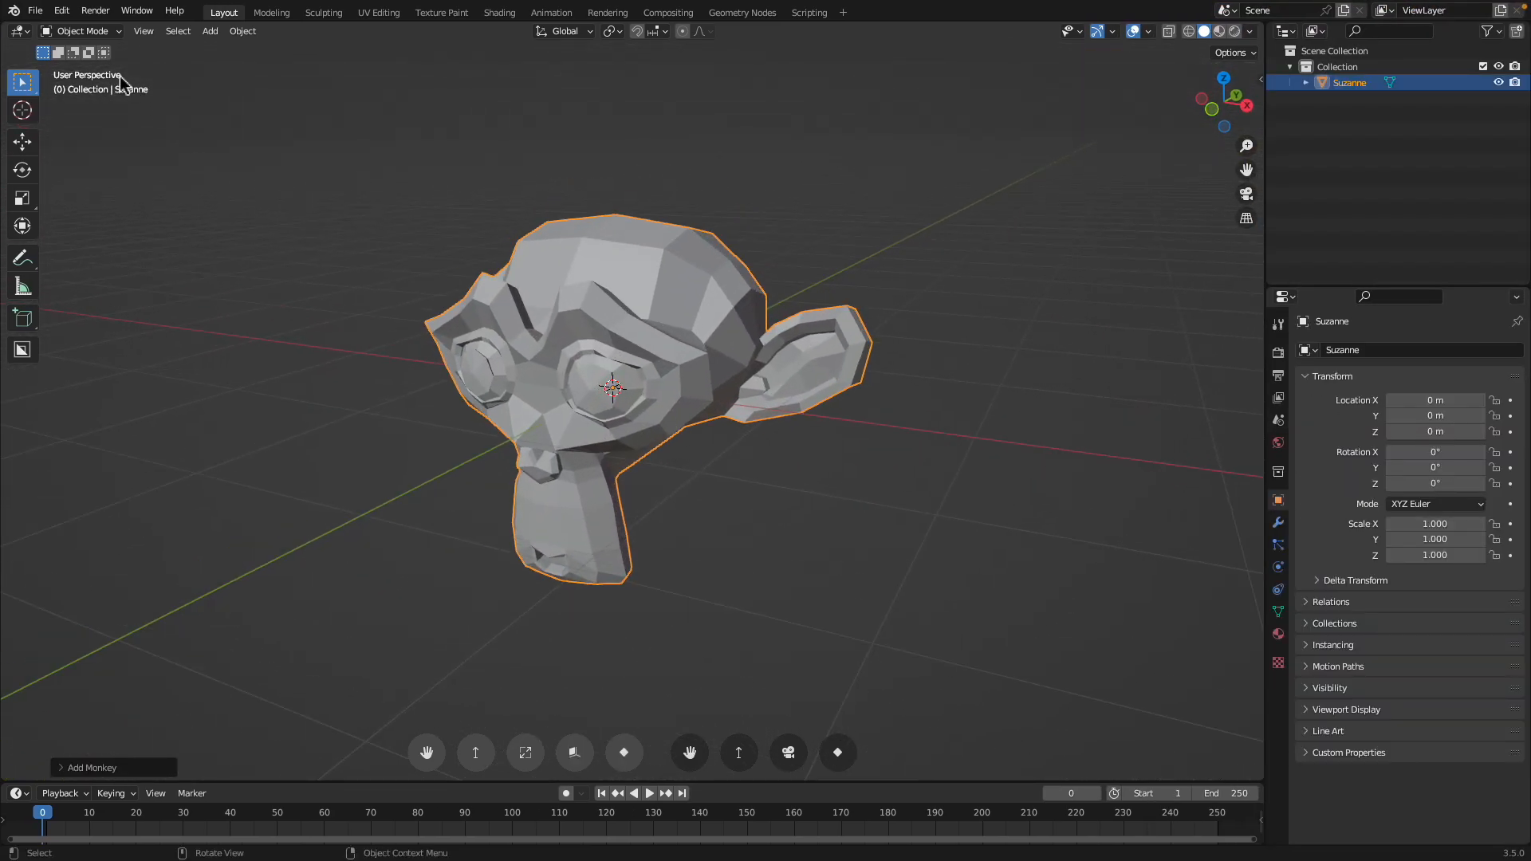
Export the monkey as a legacy Wavefront OBJ file named monkey to the Desktop
left_click(36, 10)
mouse_move(120, 241)
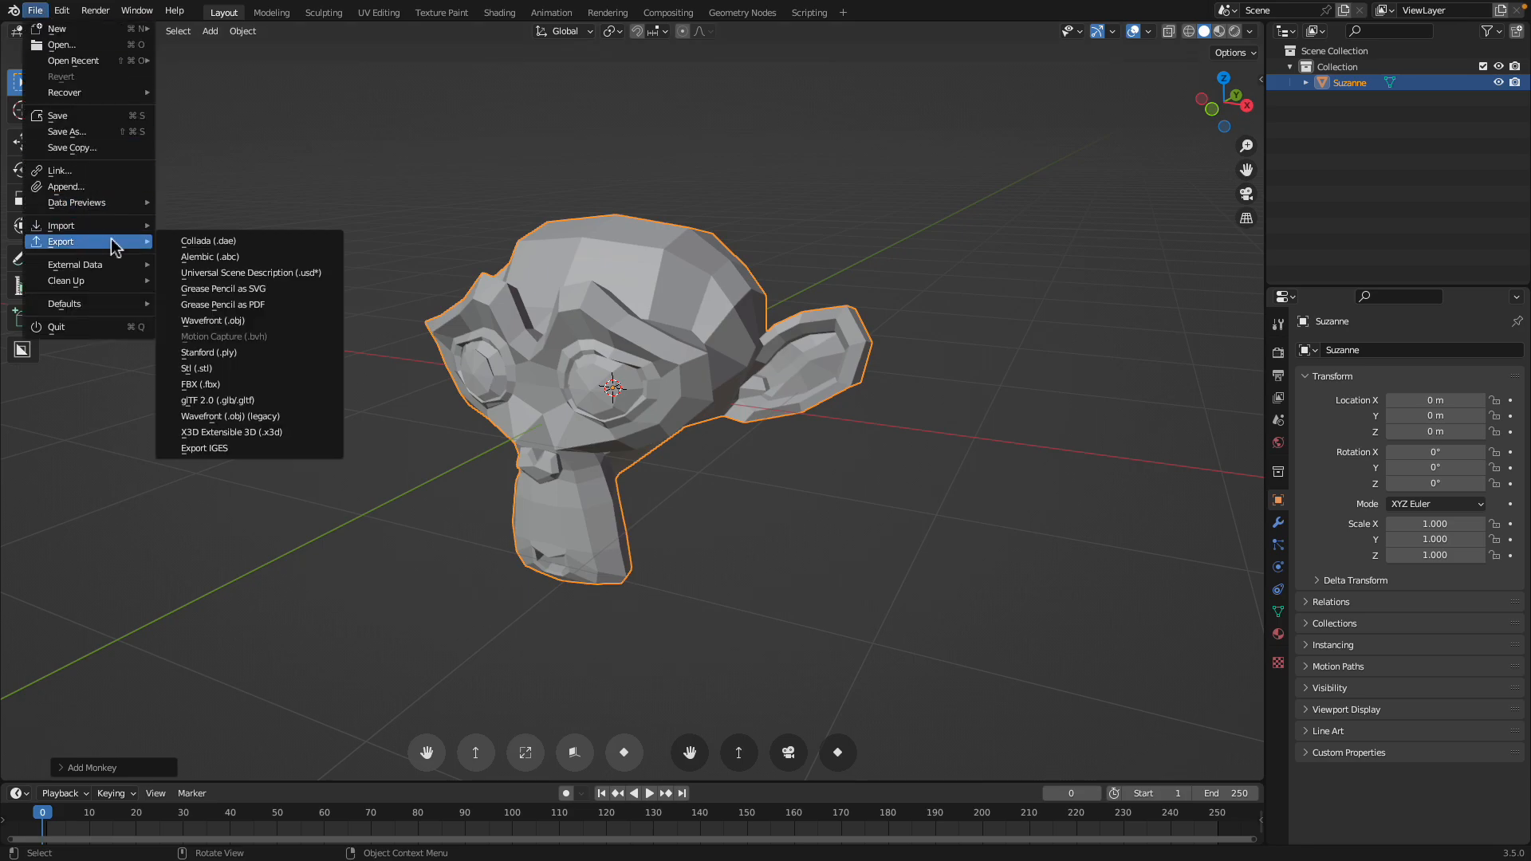
left_click(275, 416)
double_click(565, 772)
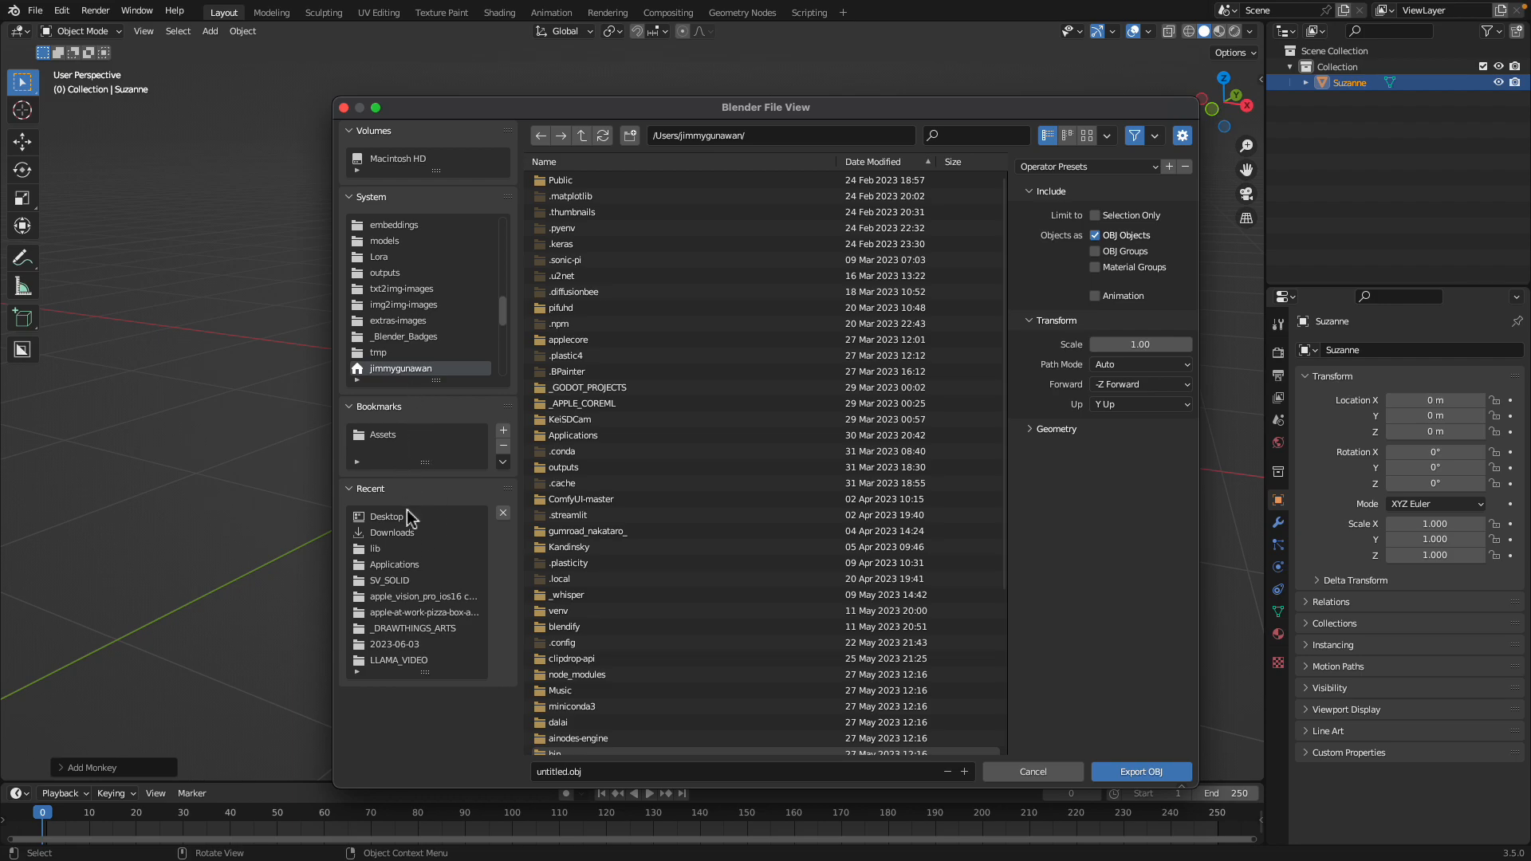
left_click(406, 517)
double_click(565, 772)
type("monkey")
key("Return")
left_click(1174, 769)
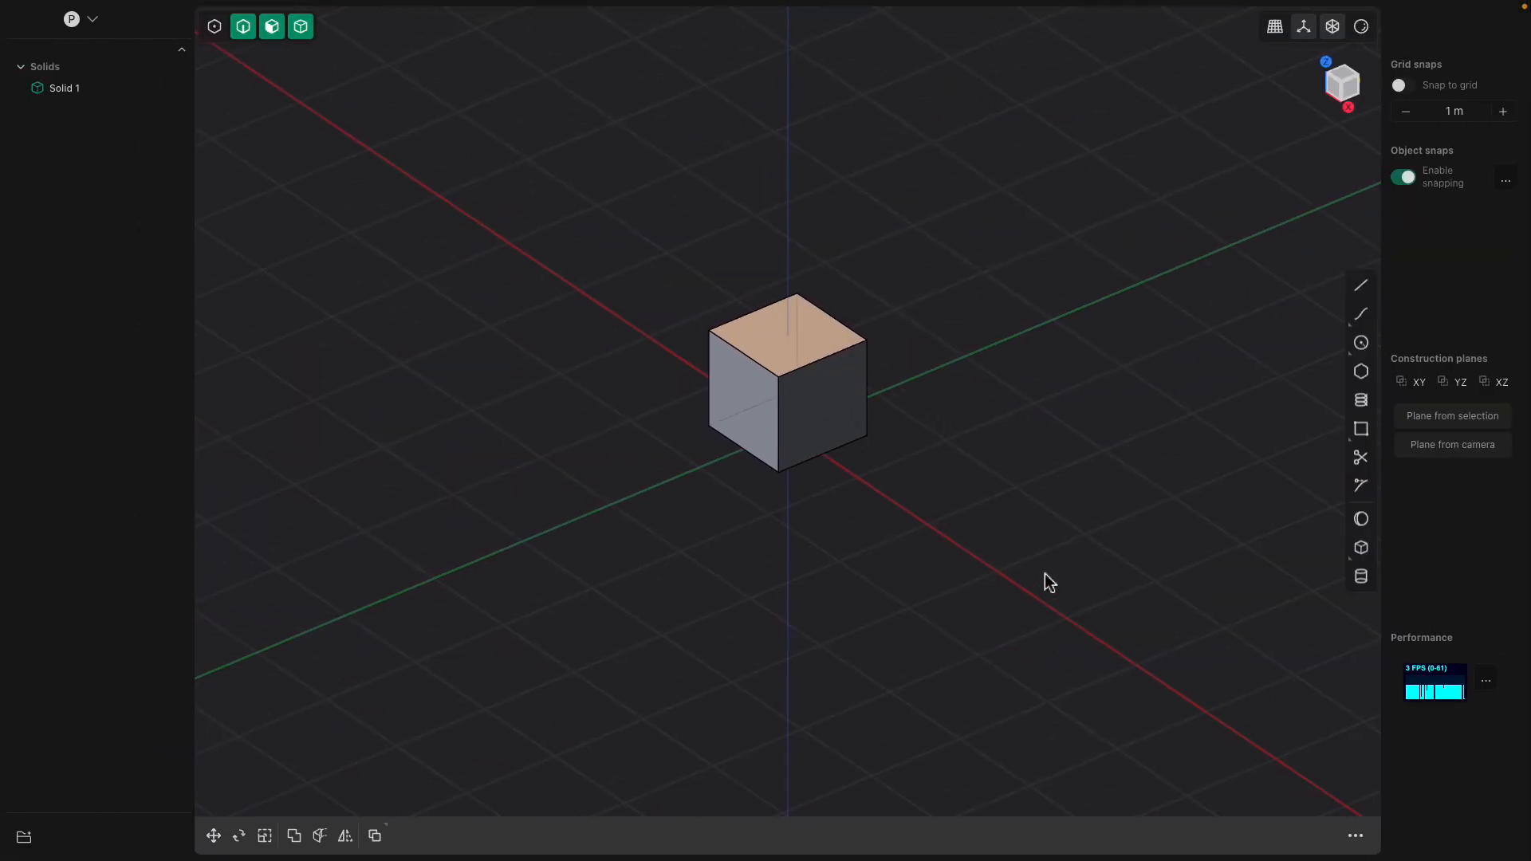
Switch to Plasticity and delete the default cube
key("ctrl+a")
key("Delete")
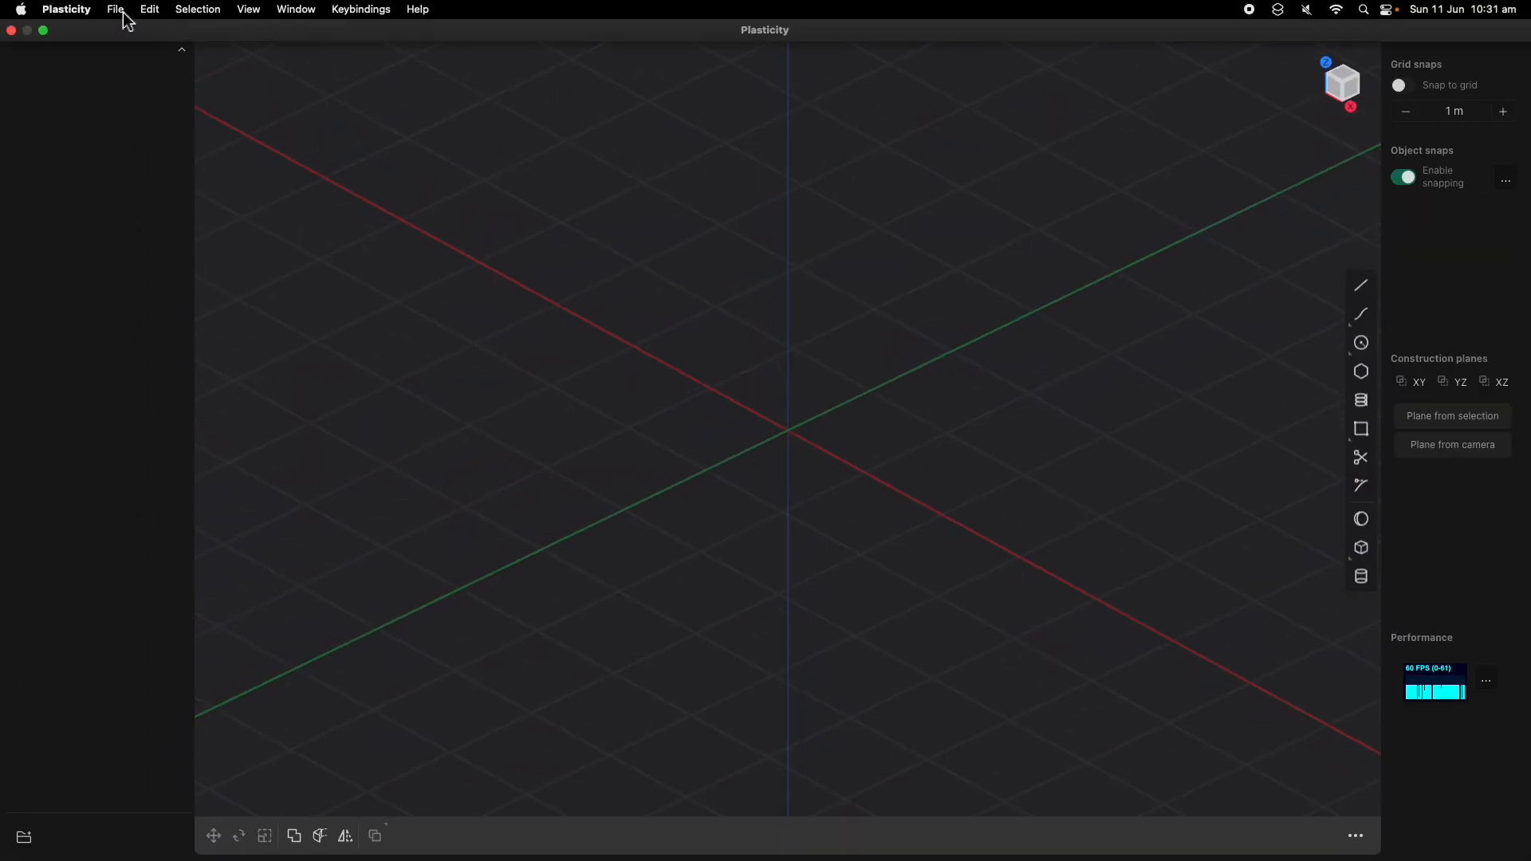
Import monkey.obj from the Desktop into the empty scene
left_click(125, 12)
left_click(157, 54)
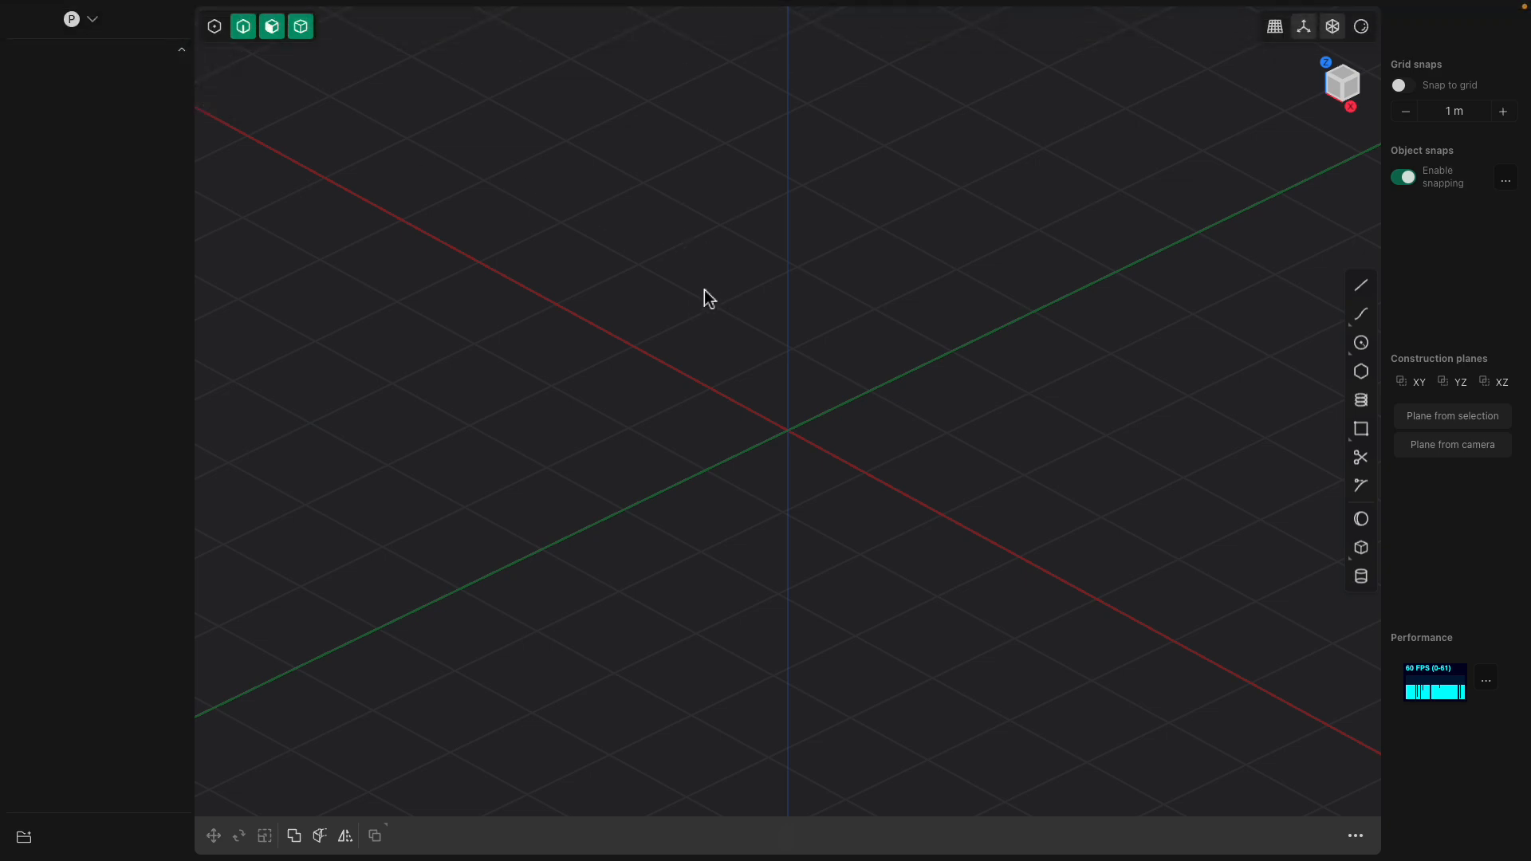
type("fimport")
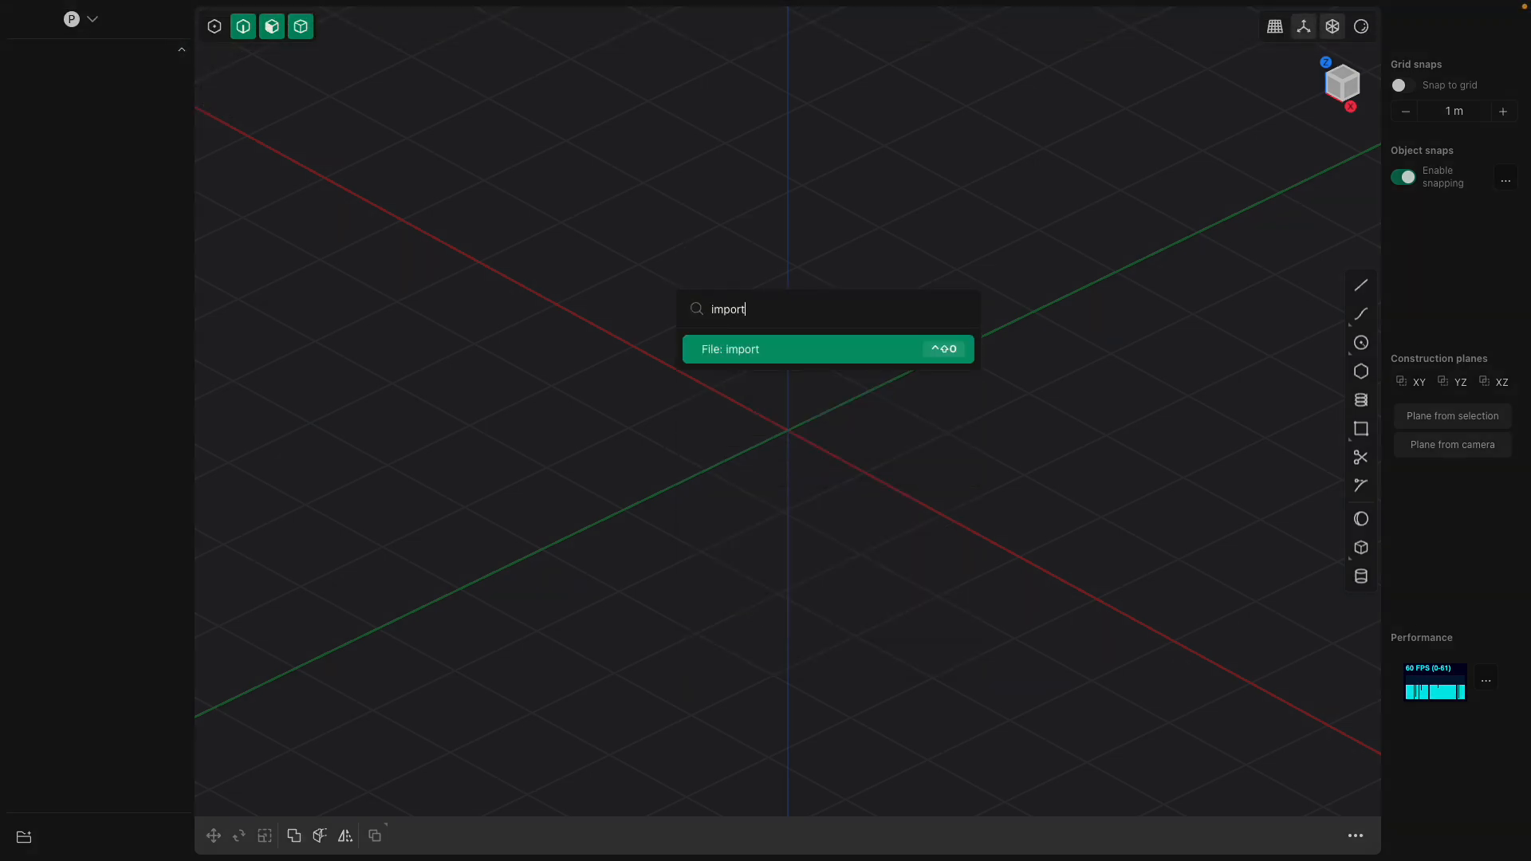
left_click(753, 355)
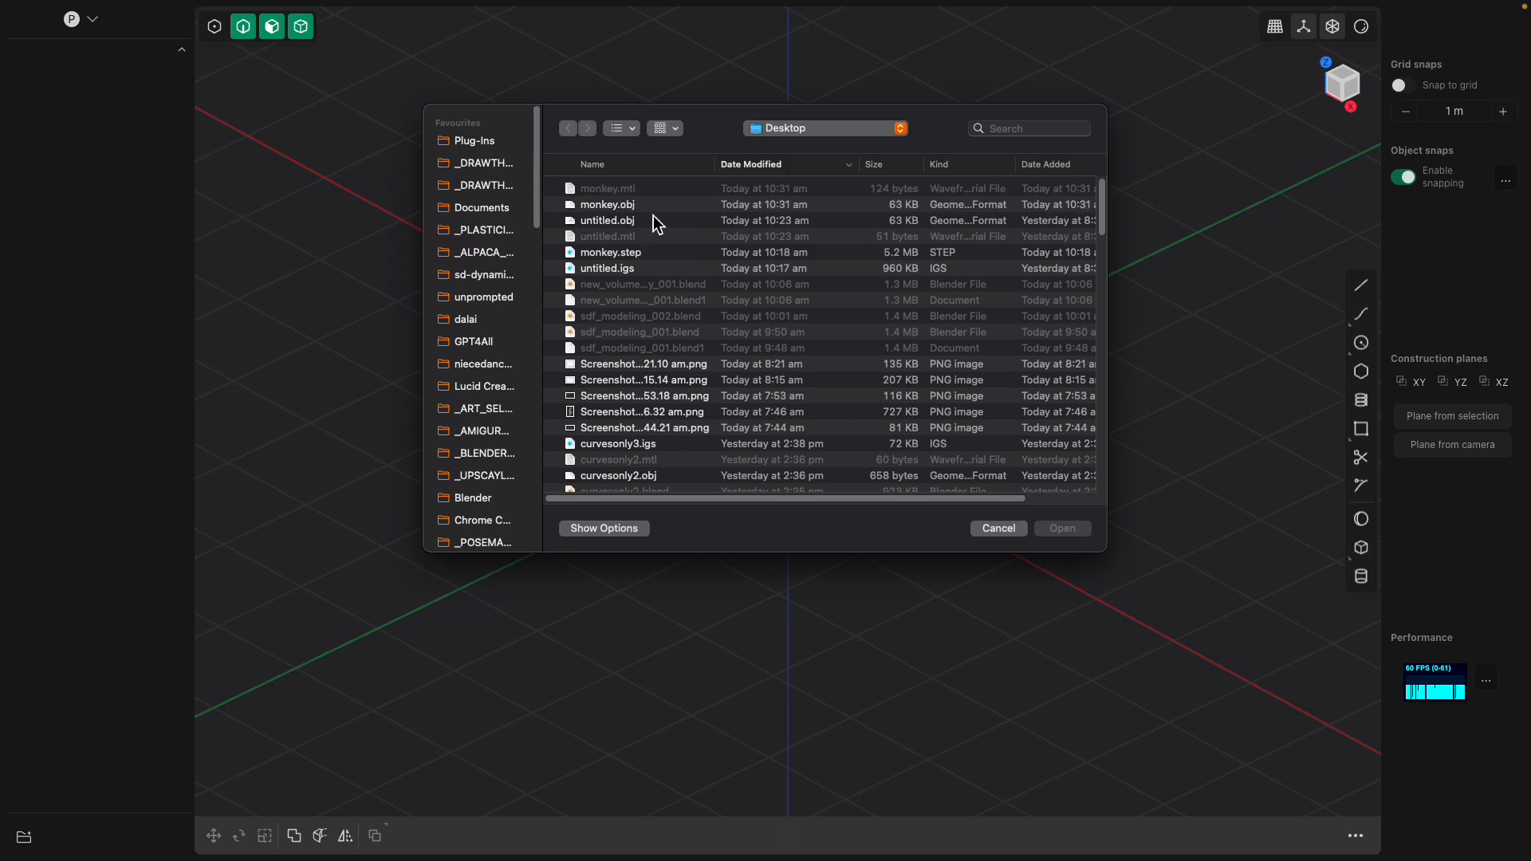
left_click(592, 205)
left_click(1069, 530)
Draw an open four-segment line starting at the monkey's ear and running out beside the head
middle_click_drag(964, 475, 848, 328)
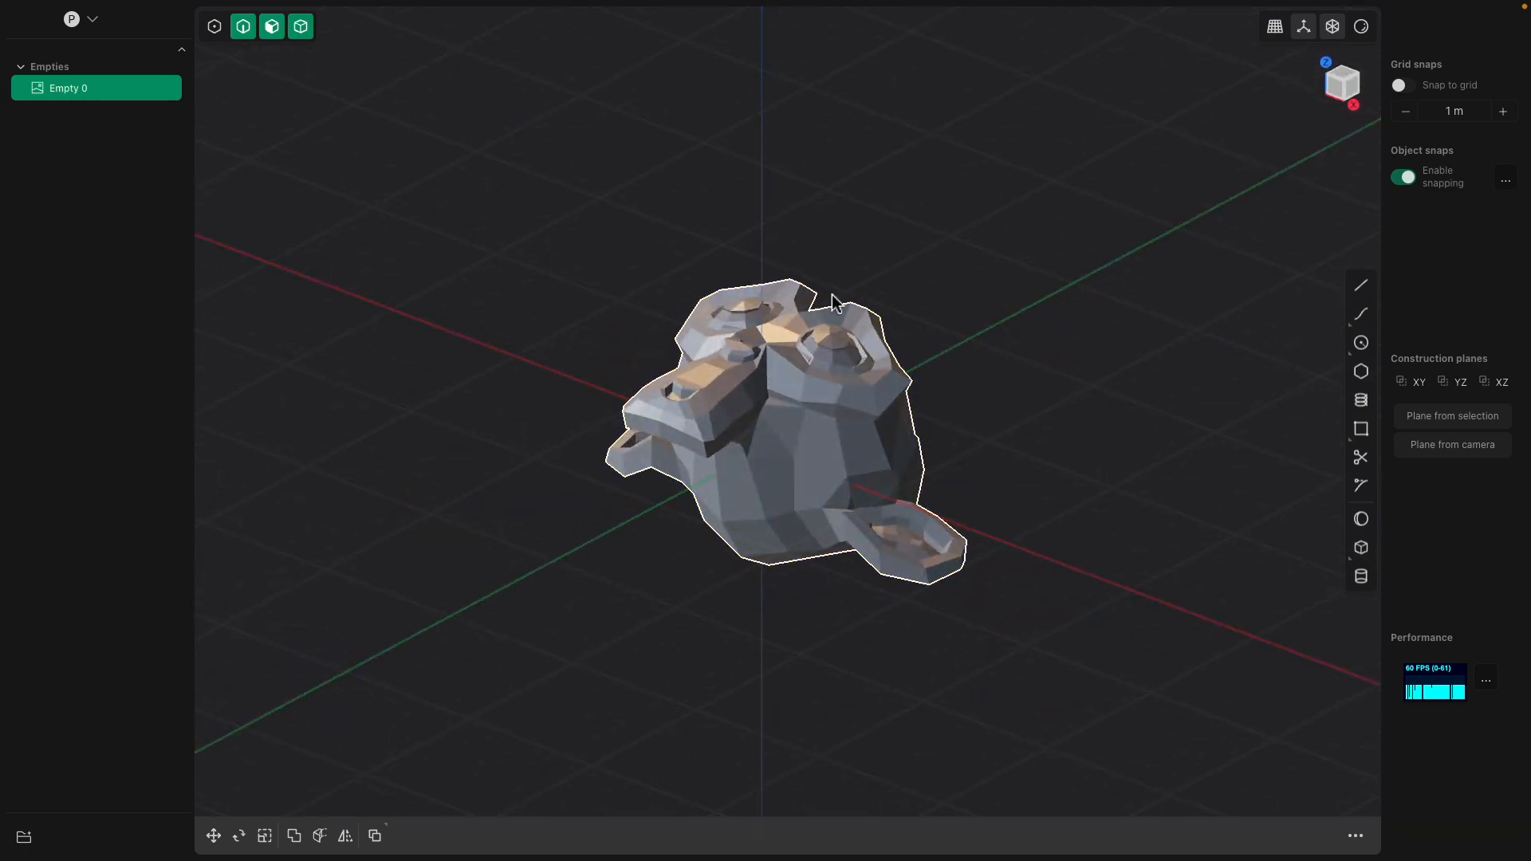
mouse_move(606, 8)
middle_click_drag(750, 366, 747, 373)
middle_click_drag(697, 298, 1157, 303)
left_click(1361, 284)
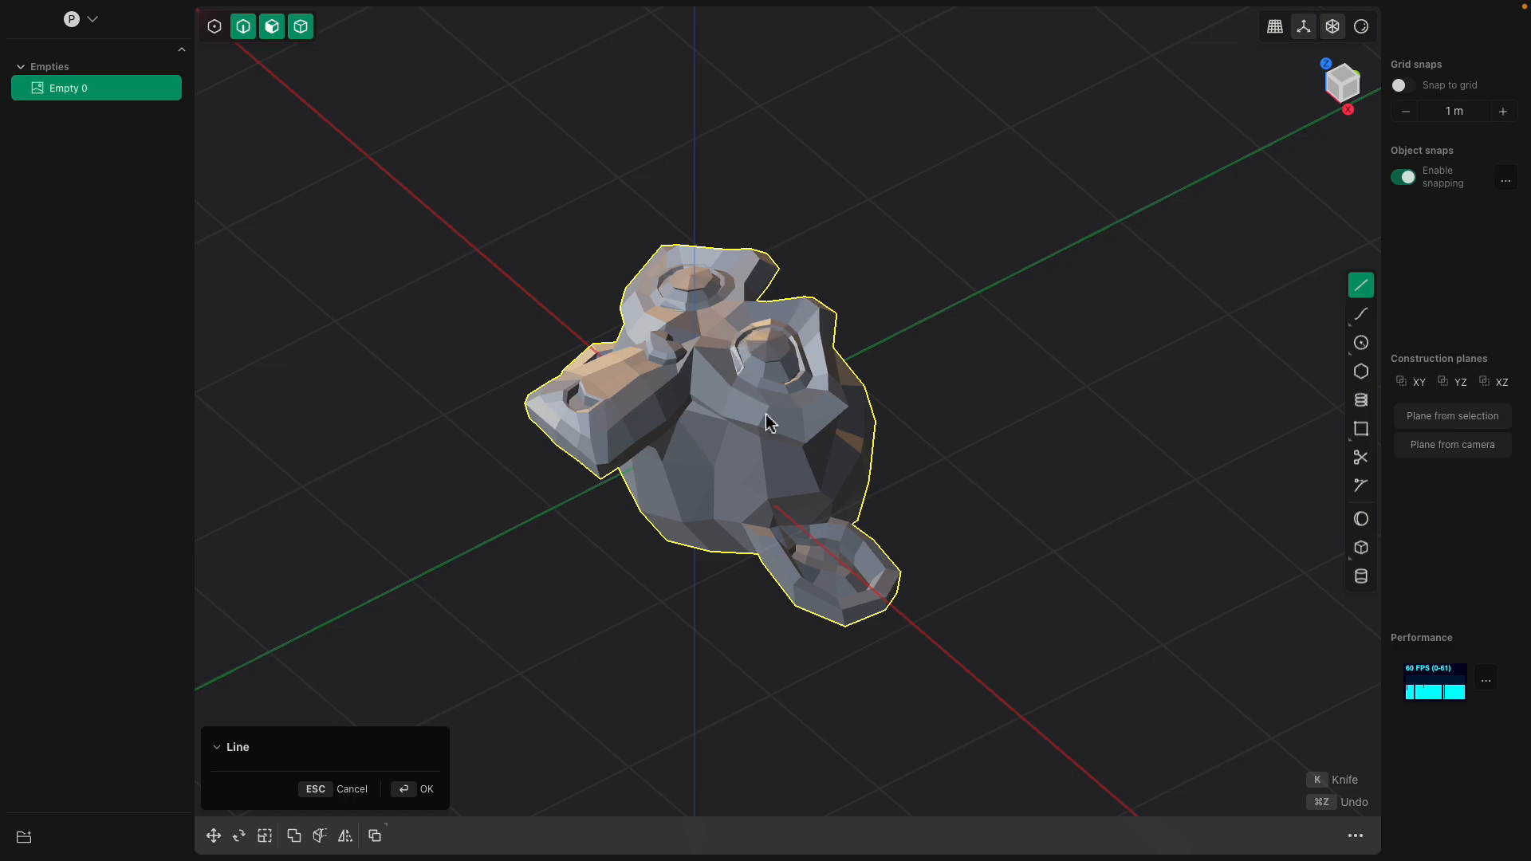
left_click(807, 519)
left_click(869, 519)
left_click(925, 412)
left_click(1015, 305)
left_click(1106, 322)
key("Return")
In the Right view, trace the monkey head's side profile with a multi-segment line slightly outside its outline
middle_click_drag(1153, 380, 981, 410)
middle_click_drag(943, 547, 989, 543)
middle_click_drag(807, 343, 858, 359)
left_click(758, 343)
middle_click_drag(758, 343, 754, 308)
scroll(734, 314, "up", 1)
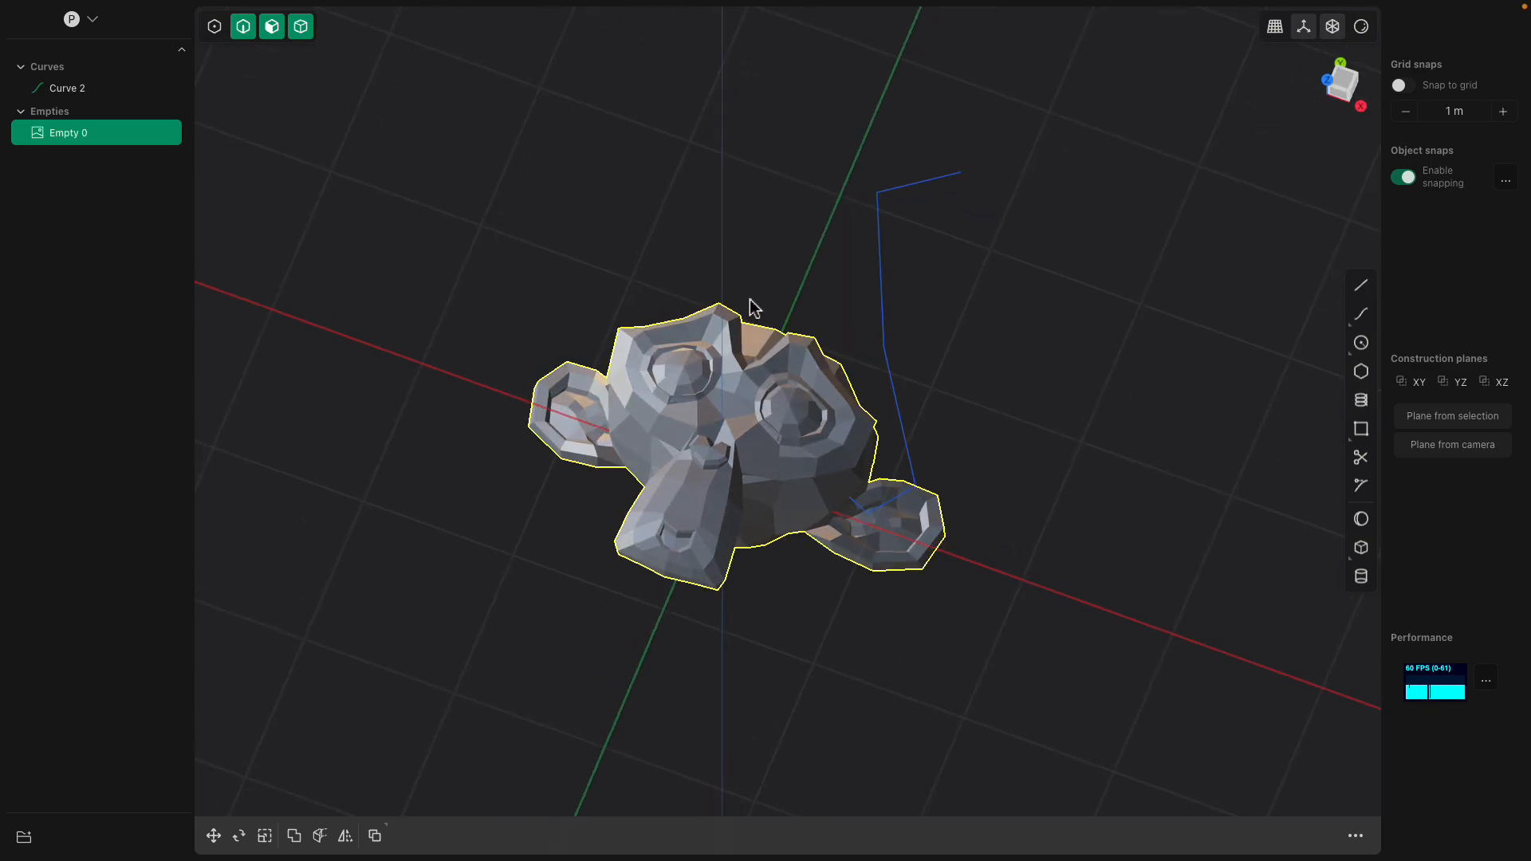
middle_click_drag(722, 319, 601, 239)
left_click(1344, 83)
left_click(1361, 284)
left_click(877, 379)
left_click(849, 333)
left_click(831, 306)
left_click(849, 264)
left_click(830, 234)
left_click(771, 234)
left_click(705, 235)
left_click(662, 252)
left_click(588, 234)
left_click(528, 284)
left_click(515, 358)
left_click(591, 388)
left_click(608, 434)
left_click(630, 499)
left_click(705, 555)
left_click(825, 555)
left_click(861, 536)
left_click(900, 489)
left_click(899, 438)
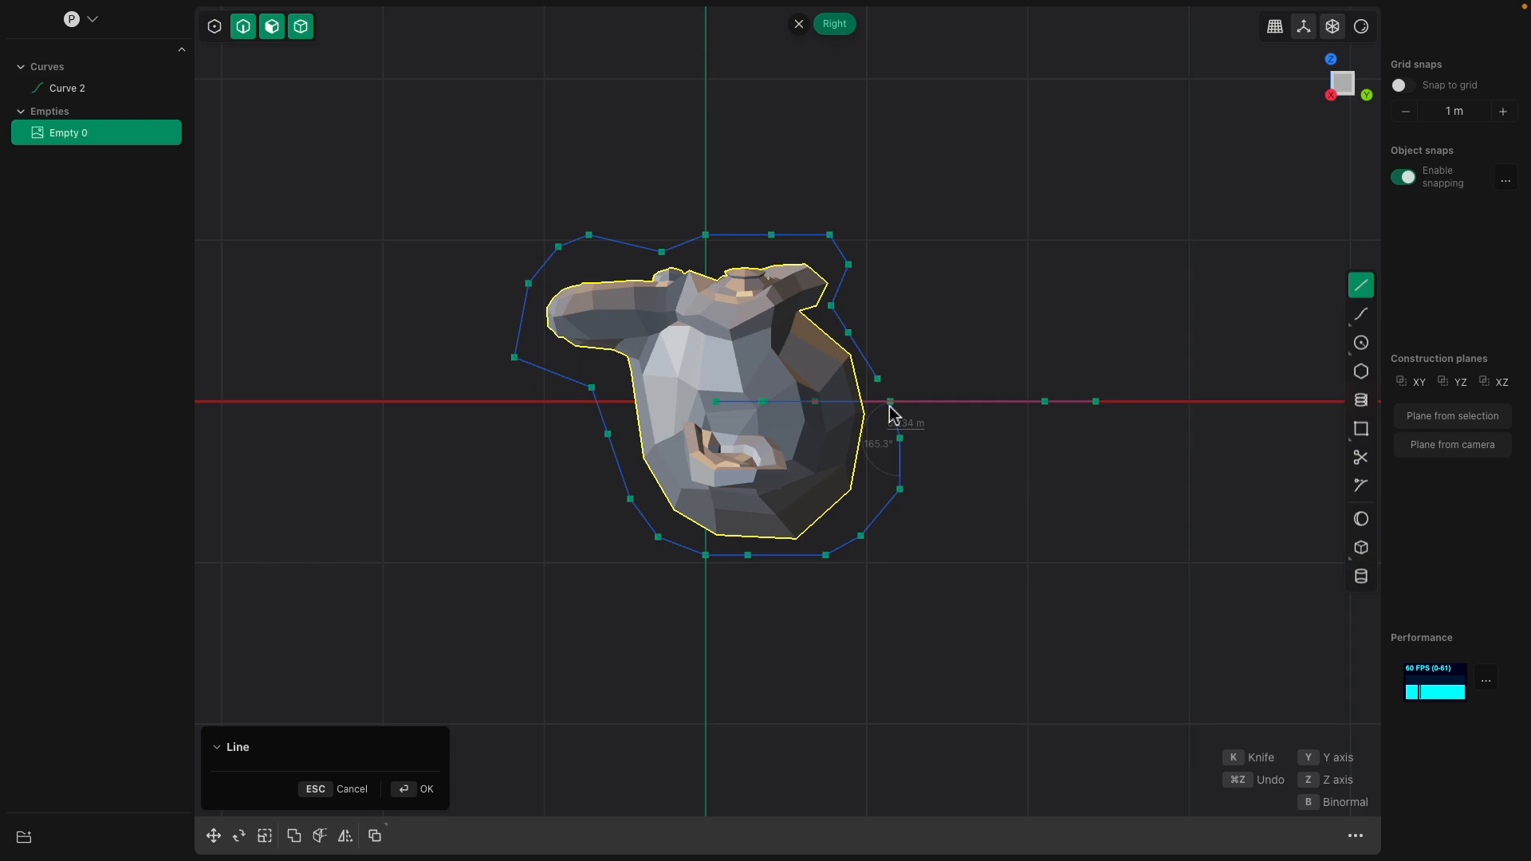
left_click(891, 403)
Delete the imported monkey and both drawn curves from the scene
middle_click_drag(944, 373, 728, 366)
middle_click_drag(812, 309, 869, 233)
left_click(869, 233)
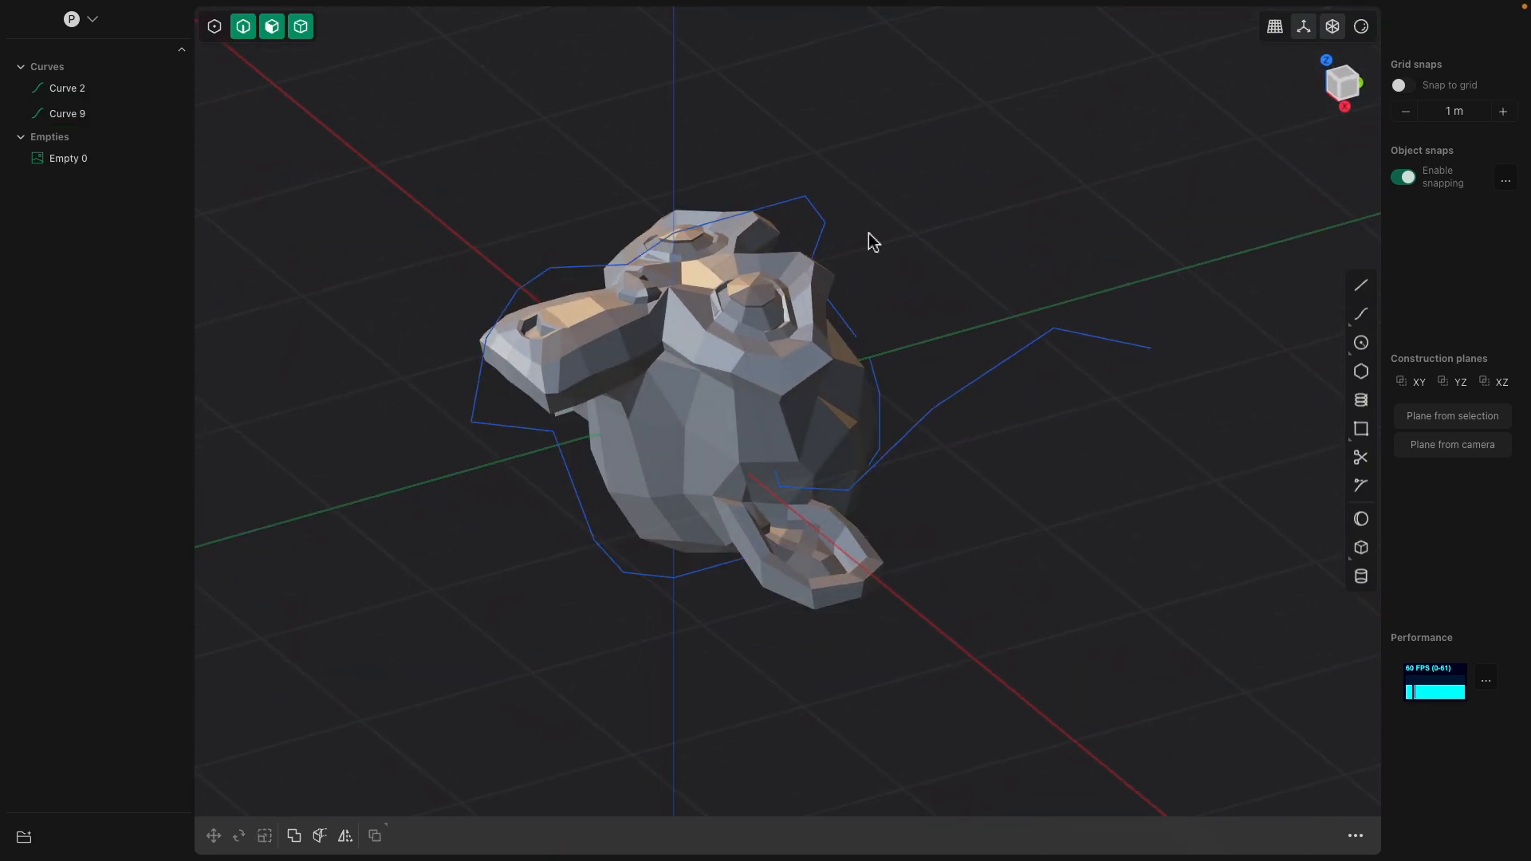
key("super+a")
key("x")
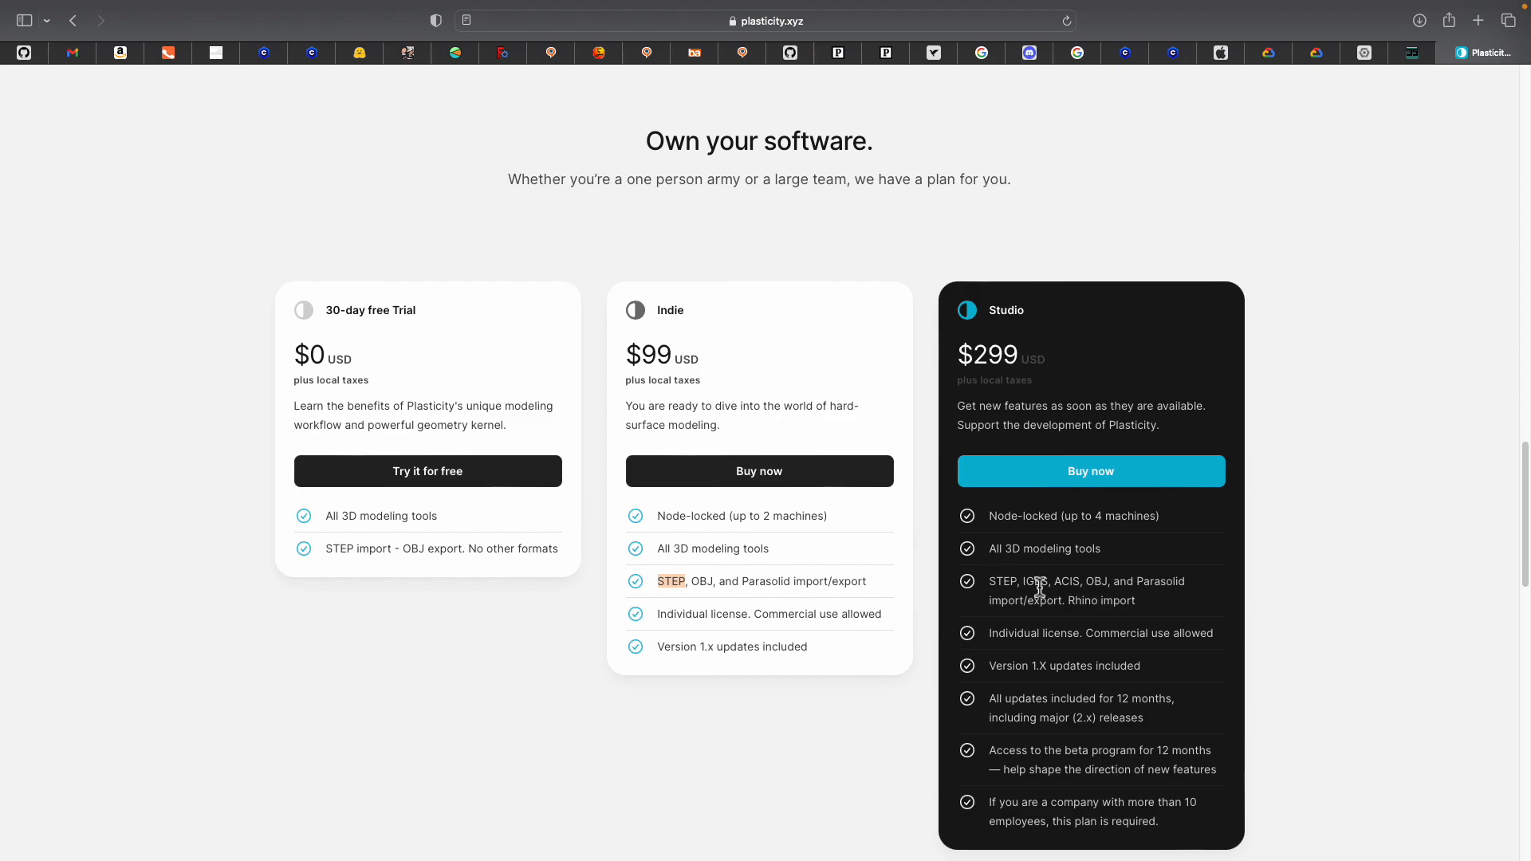
Switch to the browser and review the Export IGES add-on's description, system requirements and installation instructions on digital-sculptors.com
left_click(1414, 54)
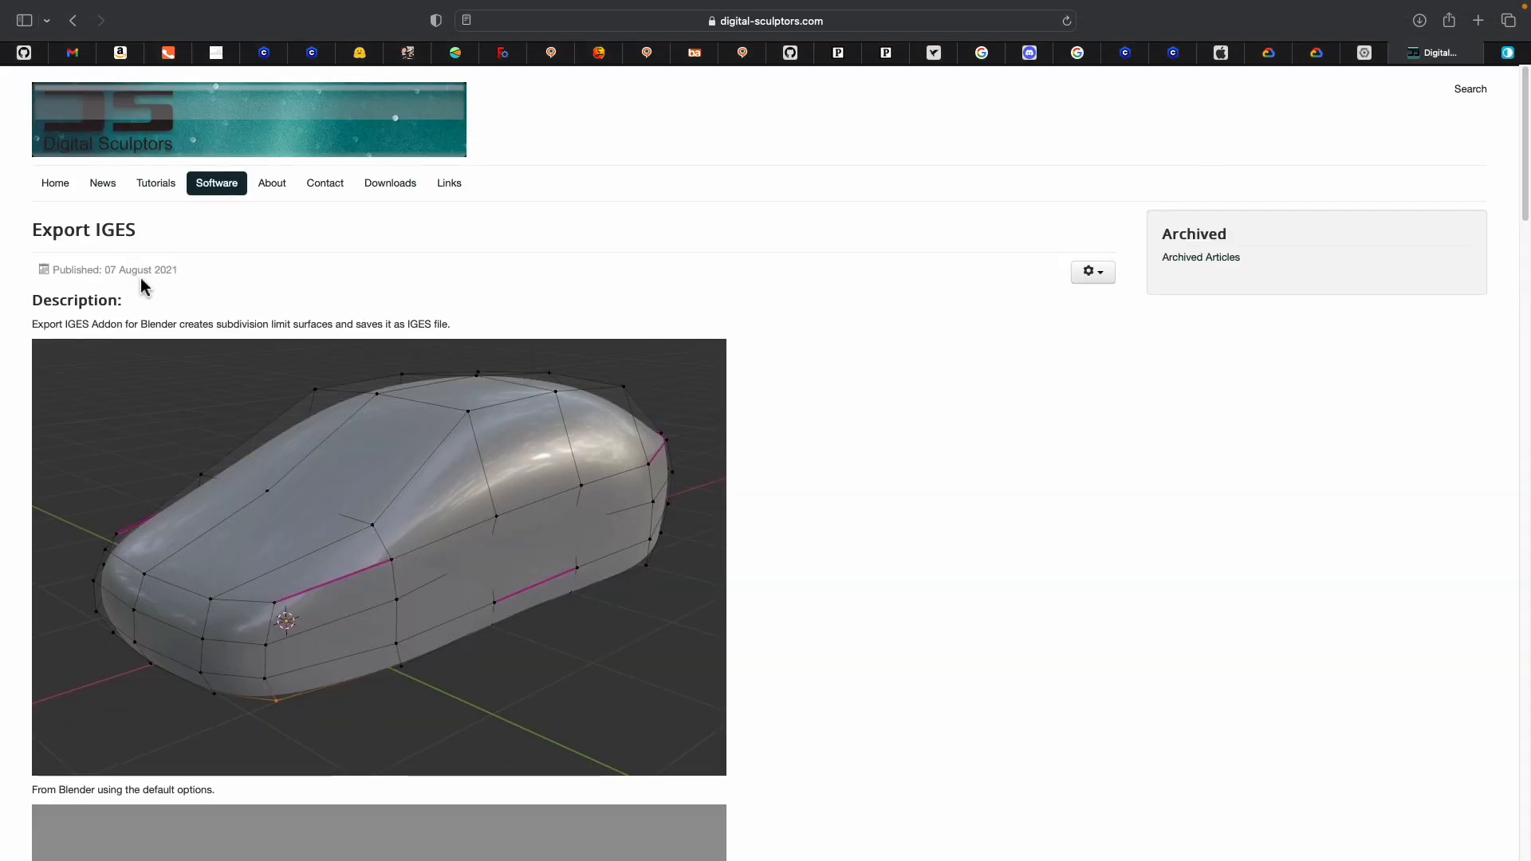
scroll(370, 318, "down", 10)
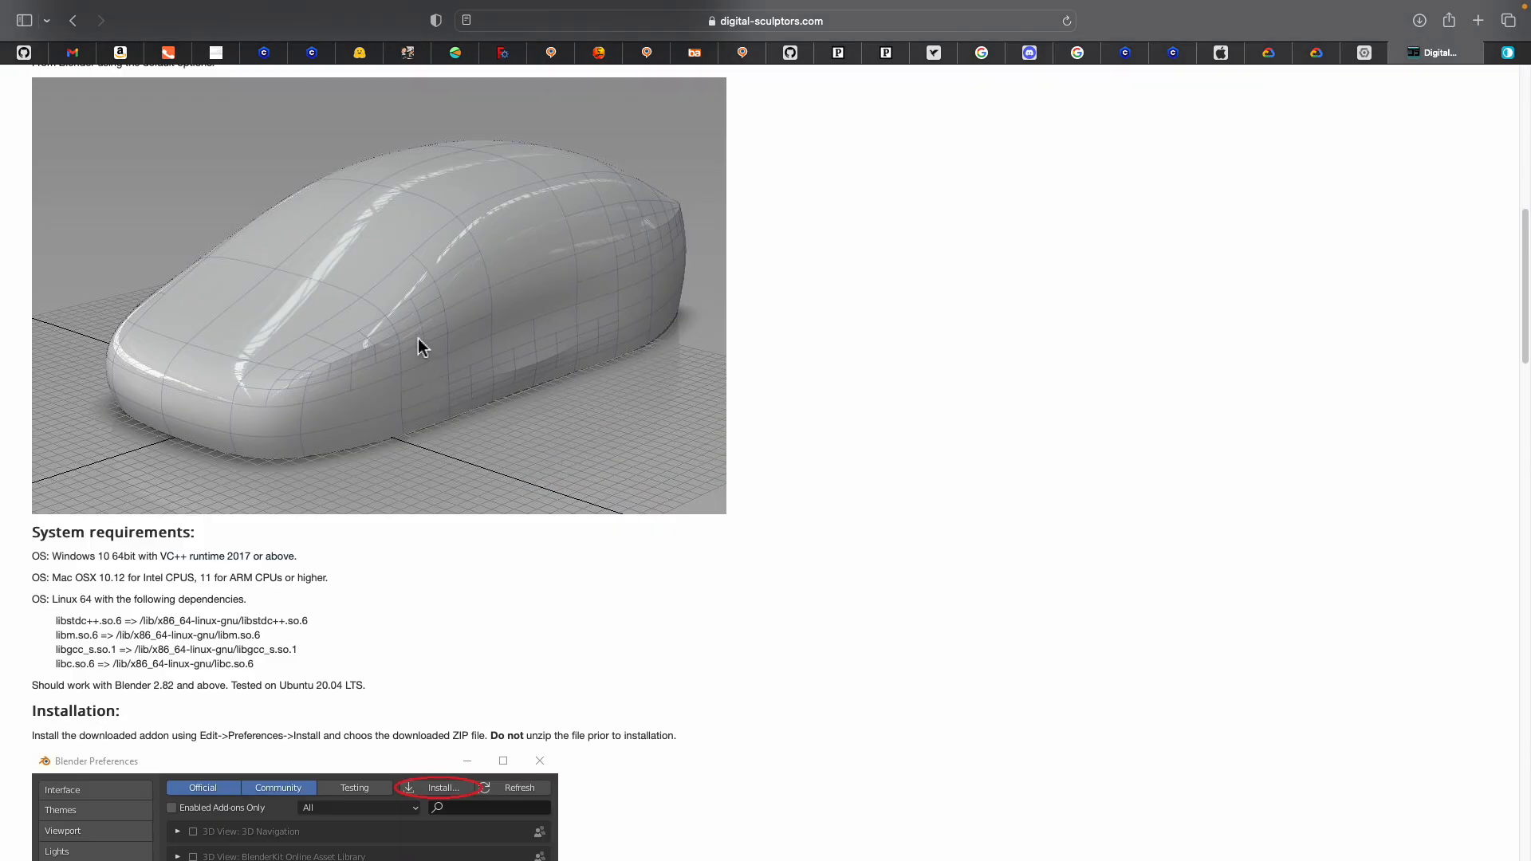
scroll(444, 548, "down", 9)
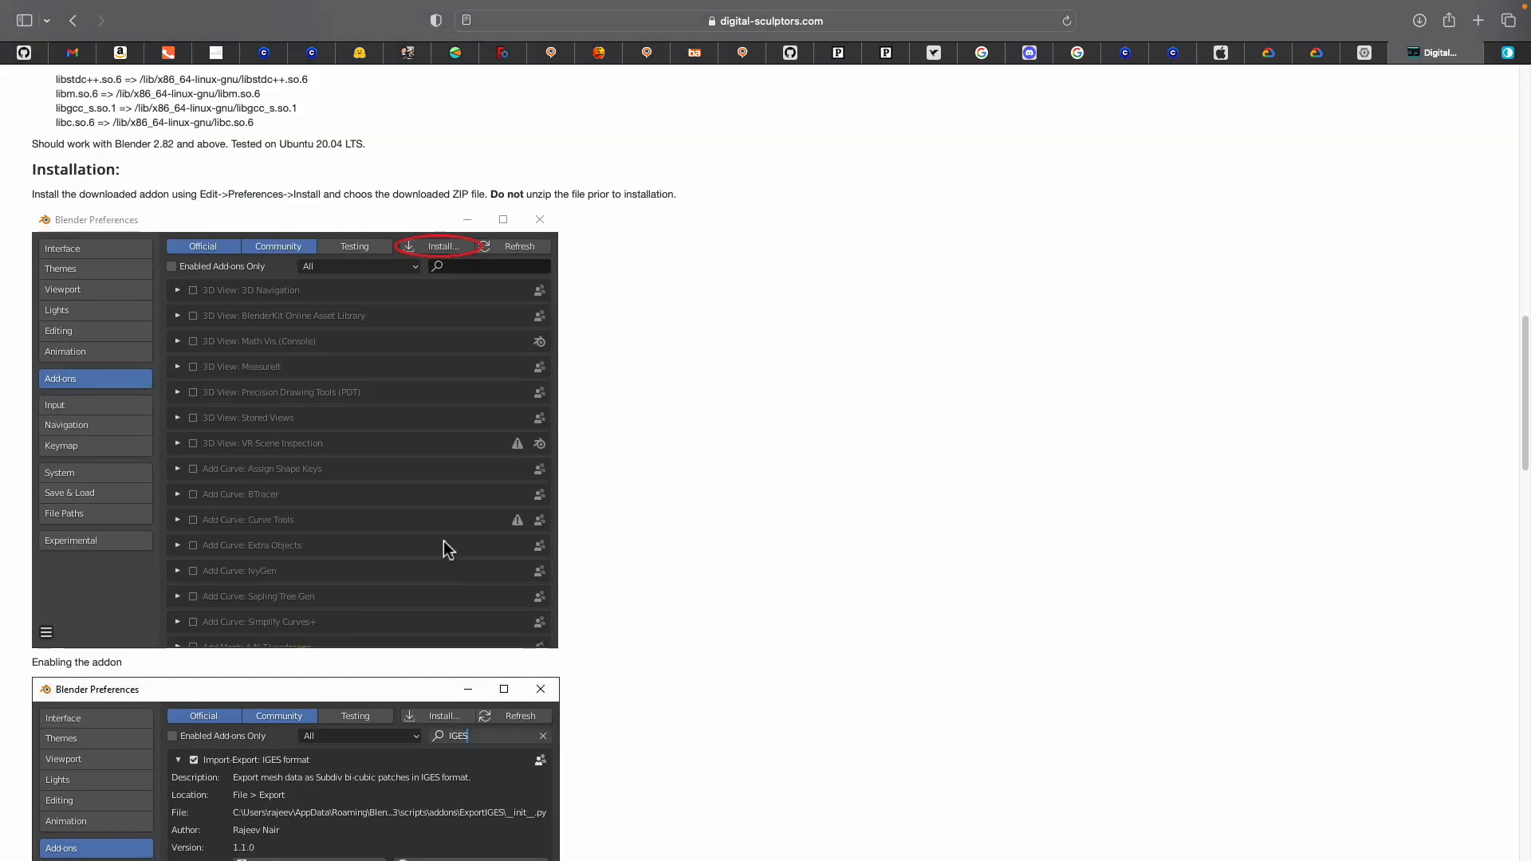
scroll(916, 338, "up", 18)
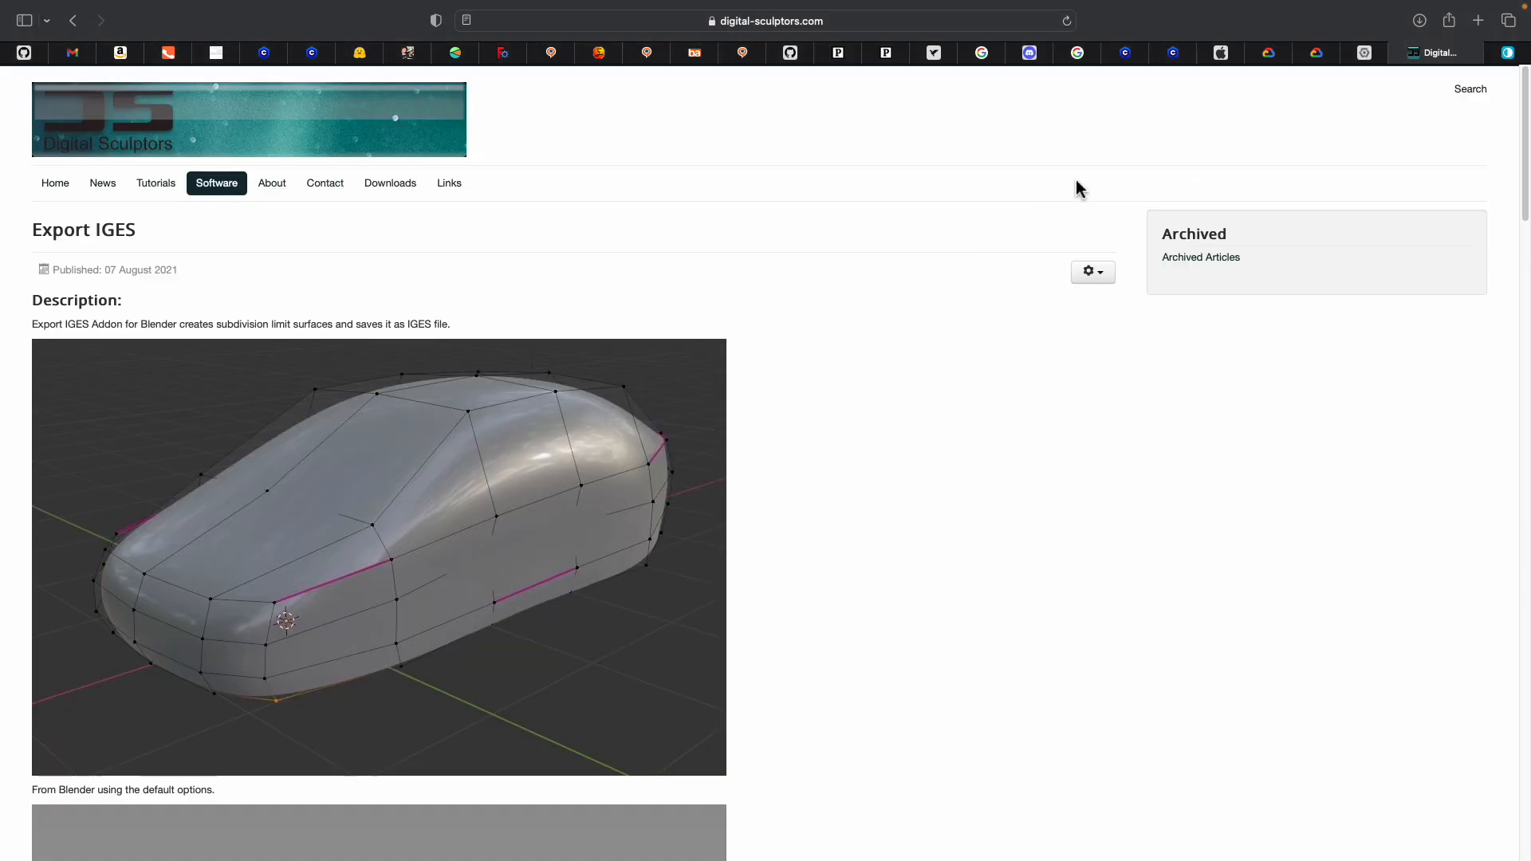
Return to the Plasticity pricing page and compare the Studio plan's IGES support with the Indie plan's STEP support
left_click(1508, 55)
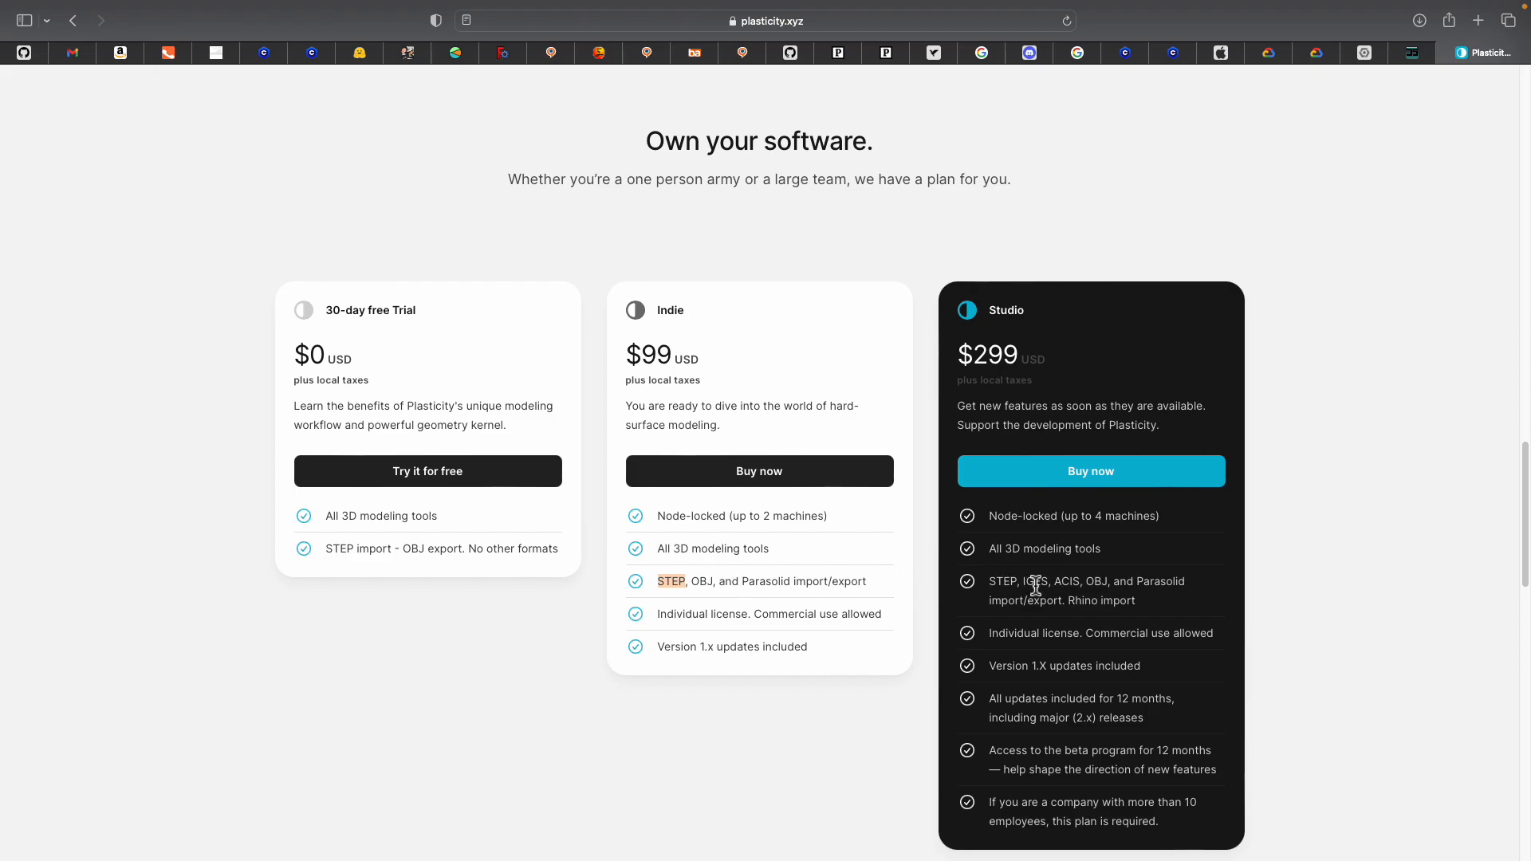
left_click_drag(1027, 583, 1060, 583)
left_click(705, 581)
Switch to Blender, search its add-ons for "iges" and check the details of the Import-Export: IGES format add-on
key("ctrl+Right")
key("ctrl+Right")
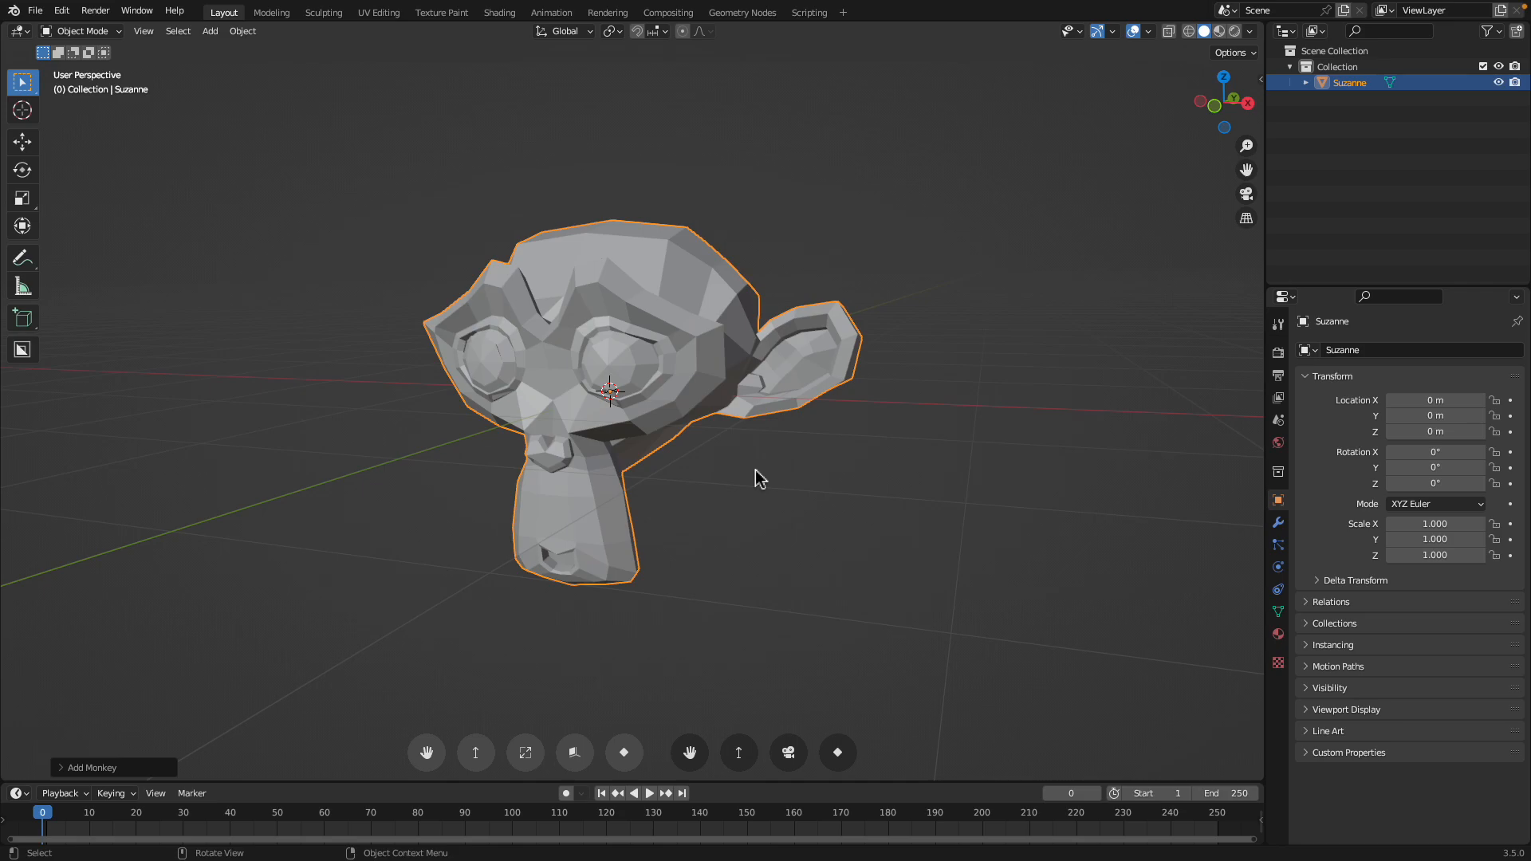
middle_click_drag(757, 478, 480, 267)
scroll(522, 329, "up", 1)
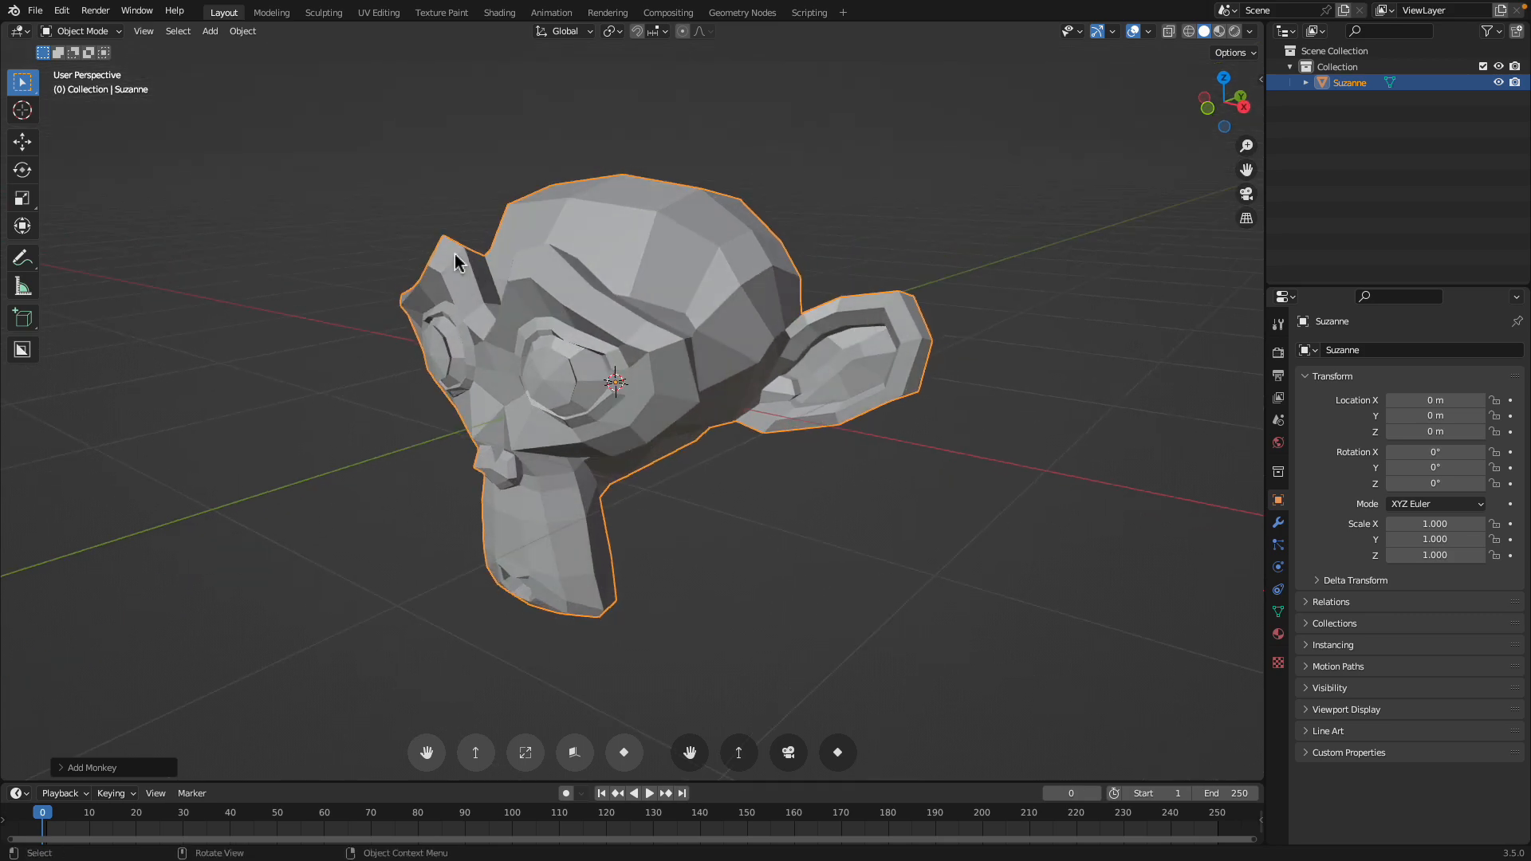
left_click(62, 11)
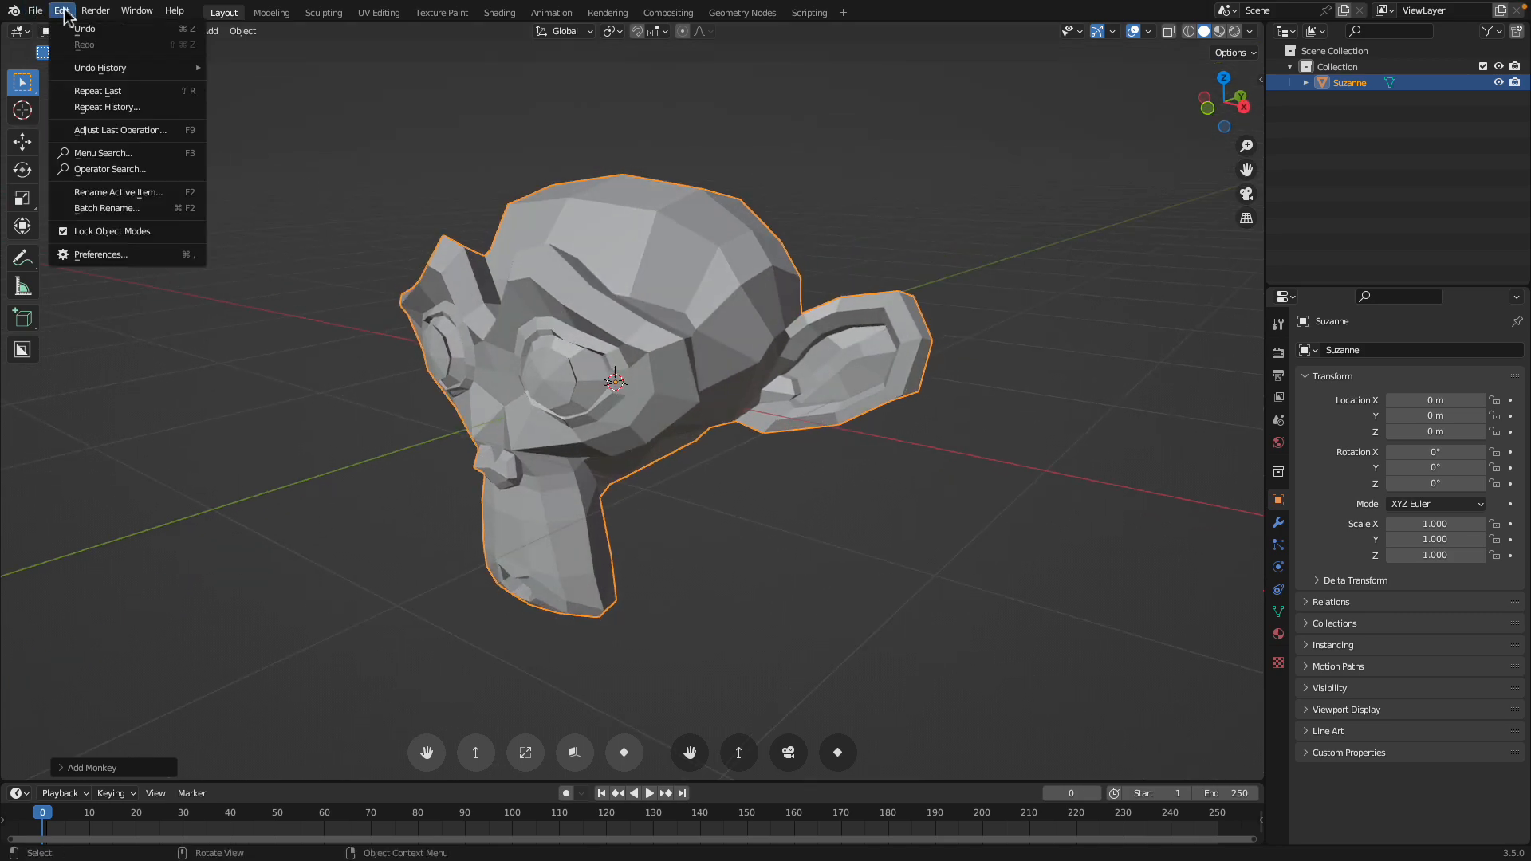
left_click(112, 252)
left_click(466, 101)
type("iges")
left_click(145, 122)
left_click_drag(350, 52, 511, 82)
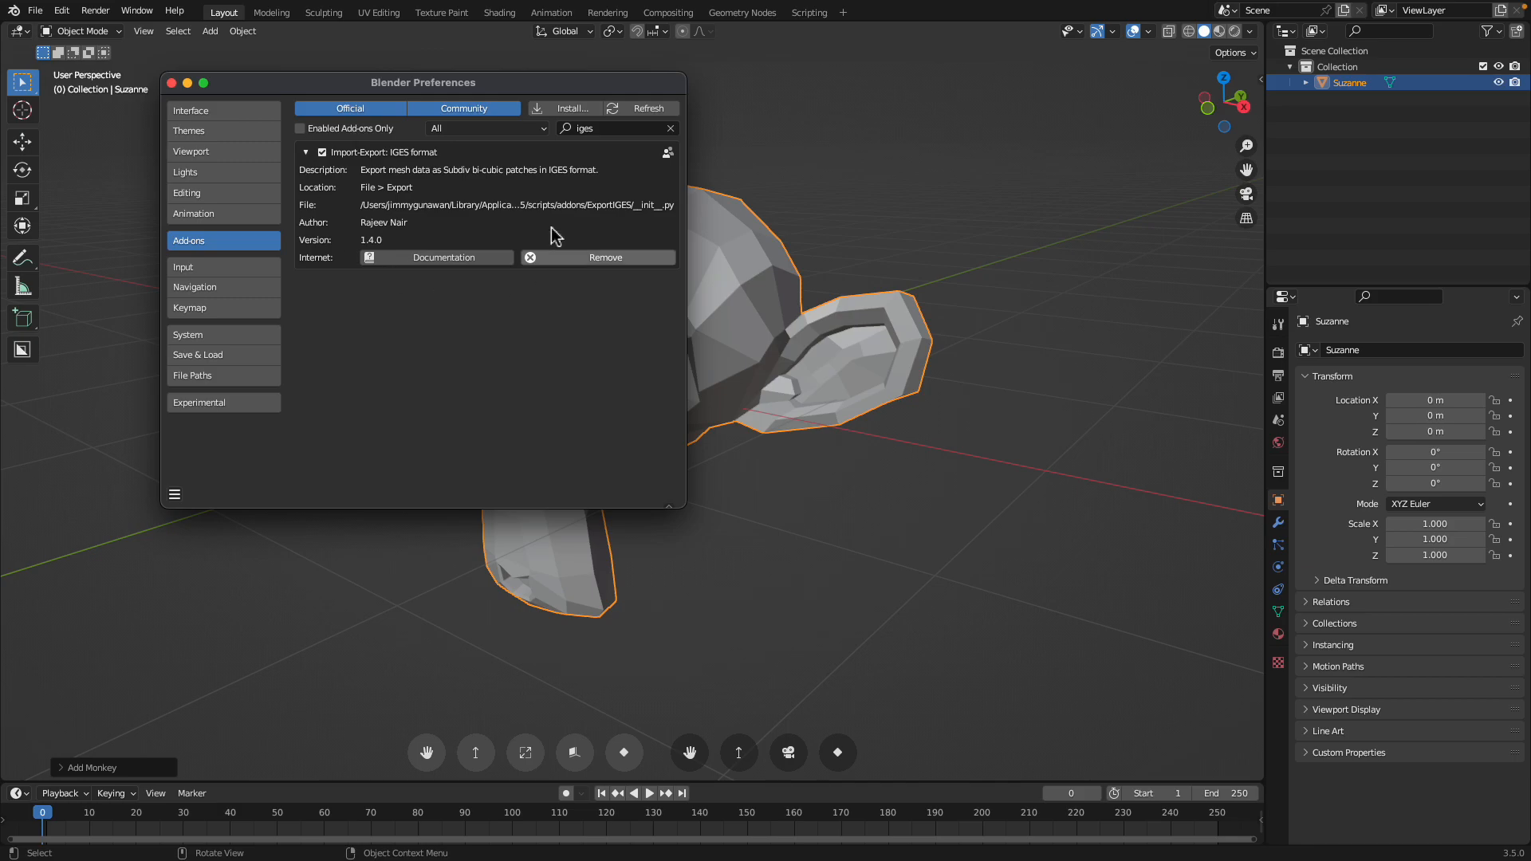
left_click(171, 83)
Export the selected monkey with Export IGES to the Desktop as mymonkey.igs
middle_click_drag(462, 193, 564, 264)
left_click(37, 12)
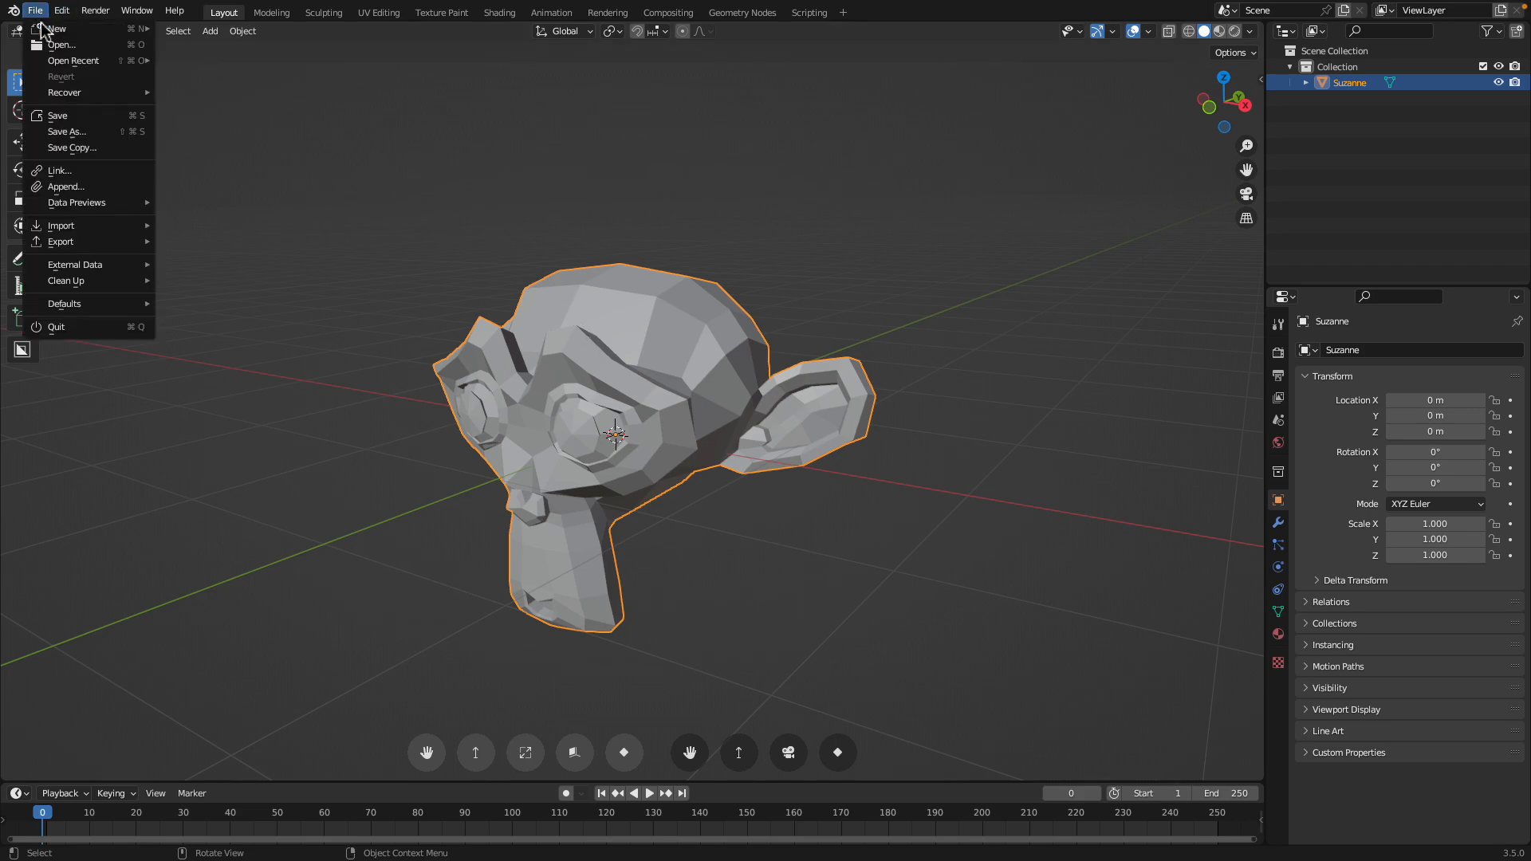
mouse_move(85, 242)
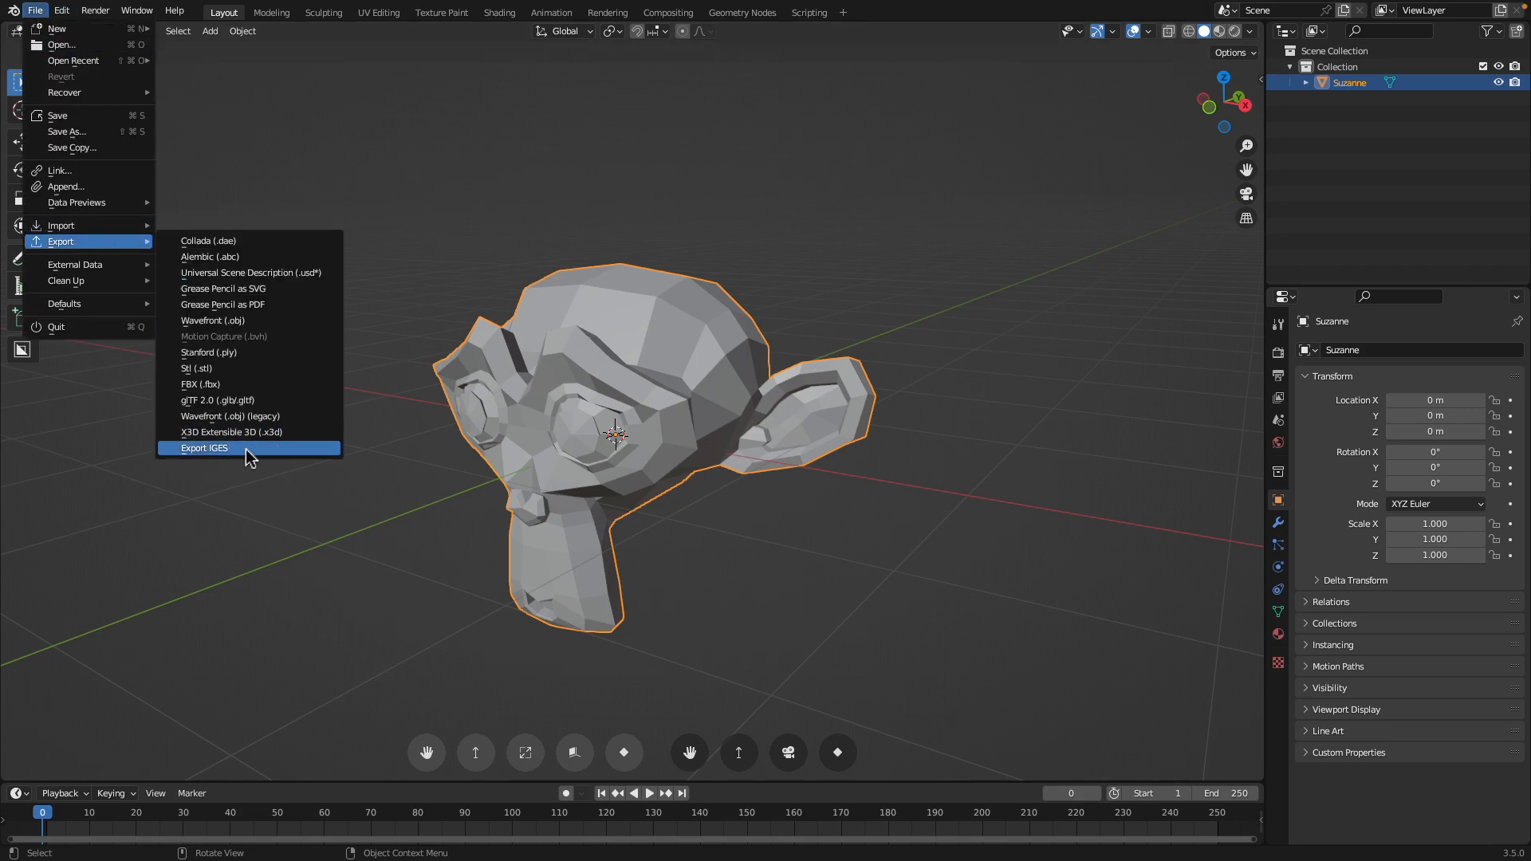
left_click(246, 449)
scroll(428, 337, "down", 2)
left_click(426, 339)
left_click(552, 772)
left_click(552, 772)
double_click(572, 767)
type("mymonkey.igs")
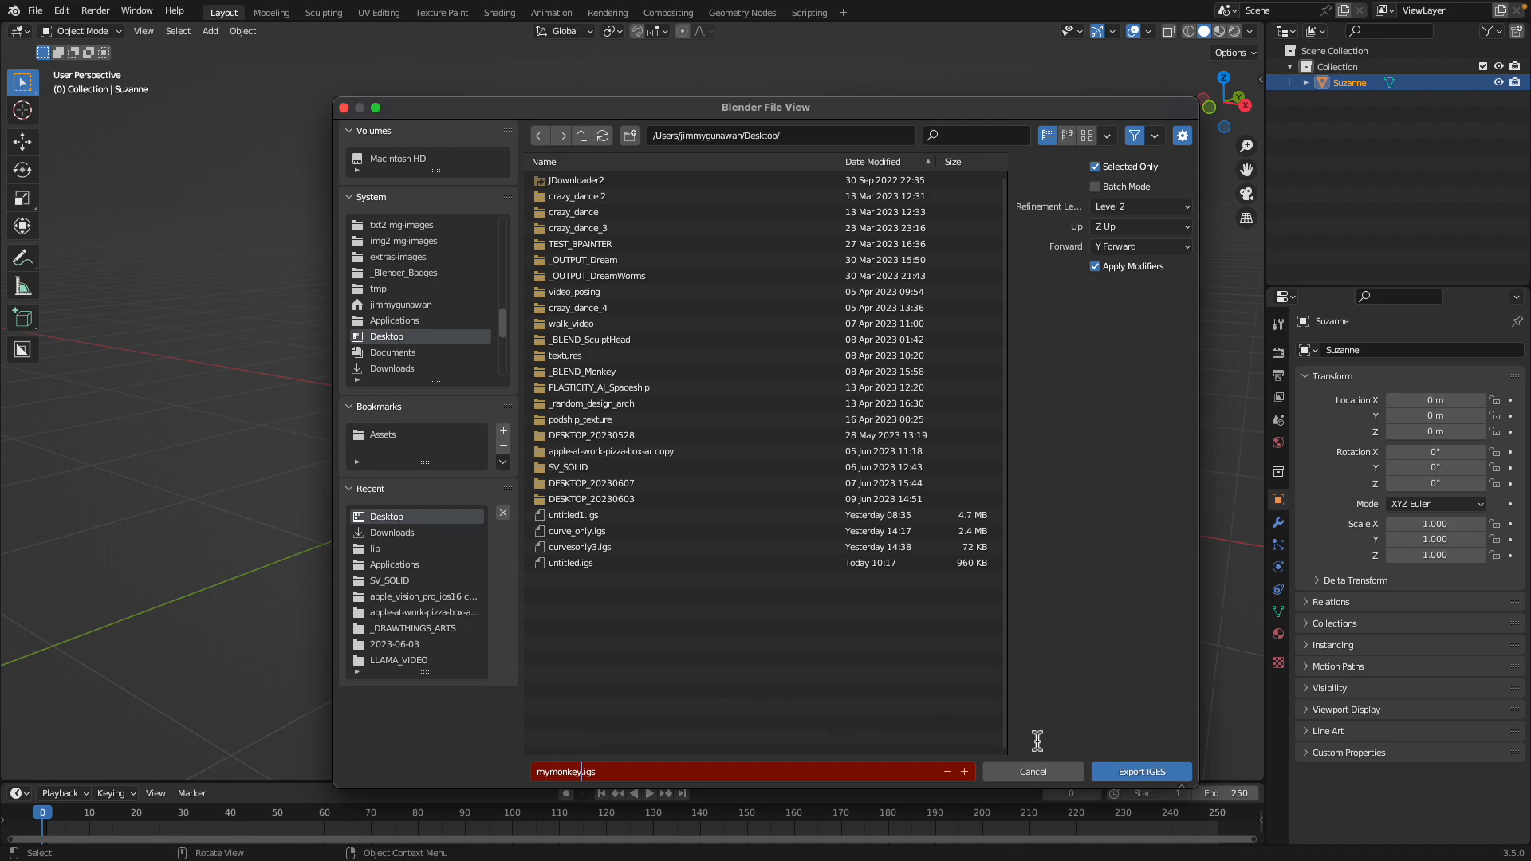
left_click(1133, 773)
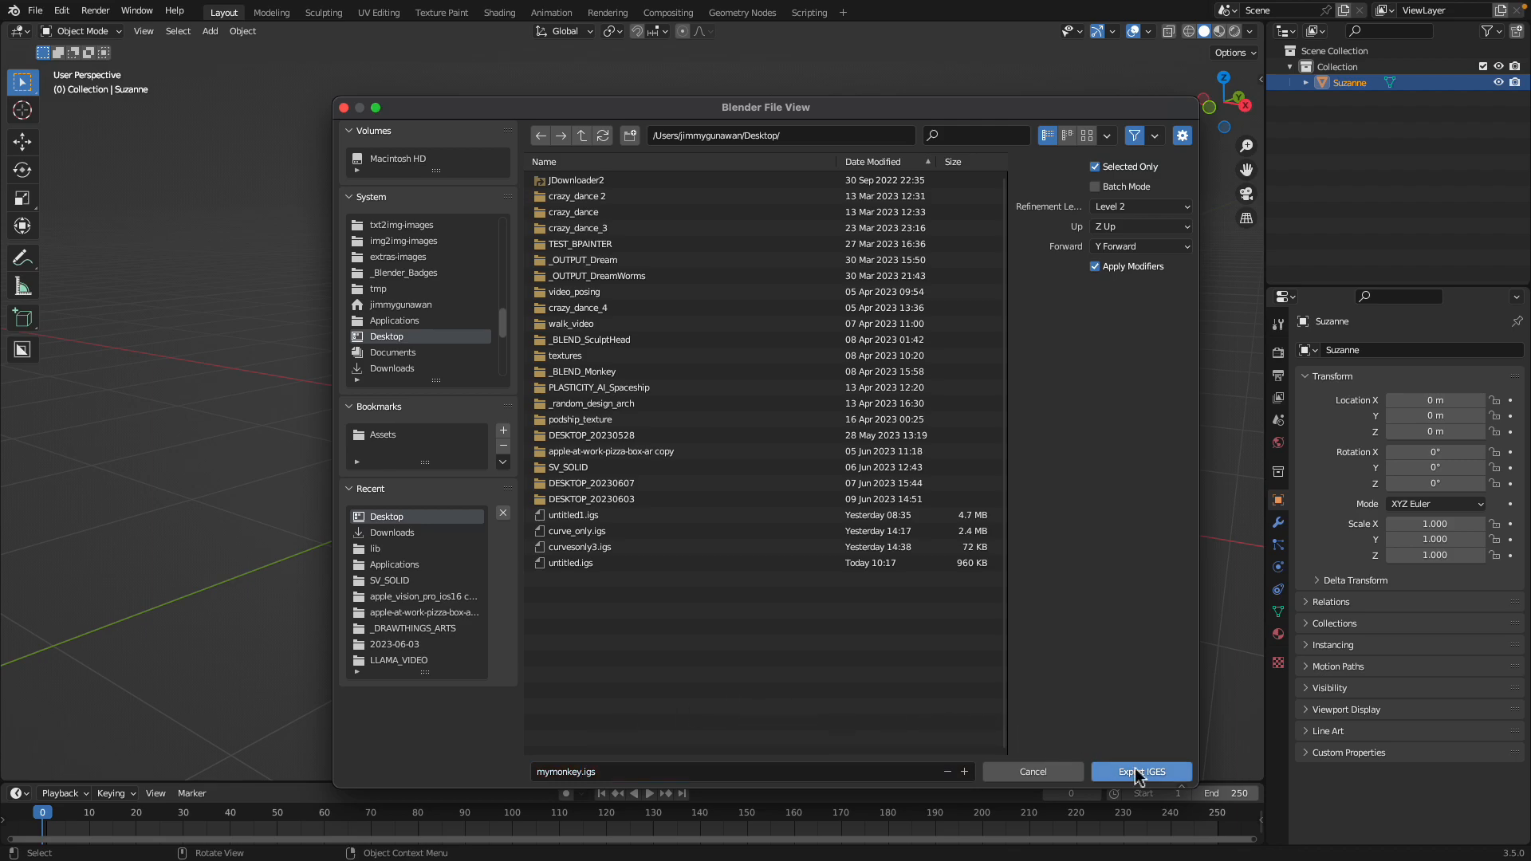
left_click(1133, 772)
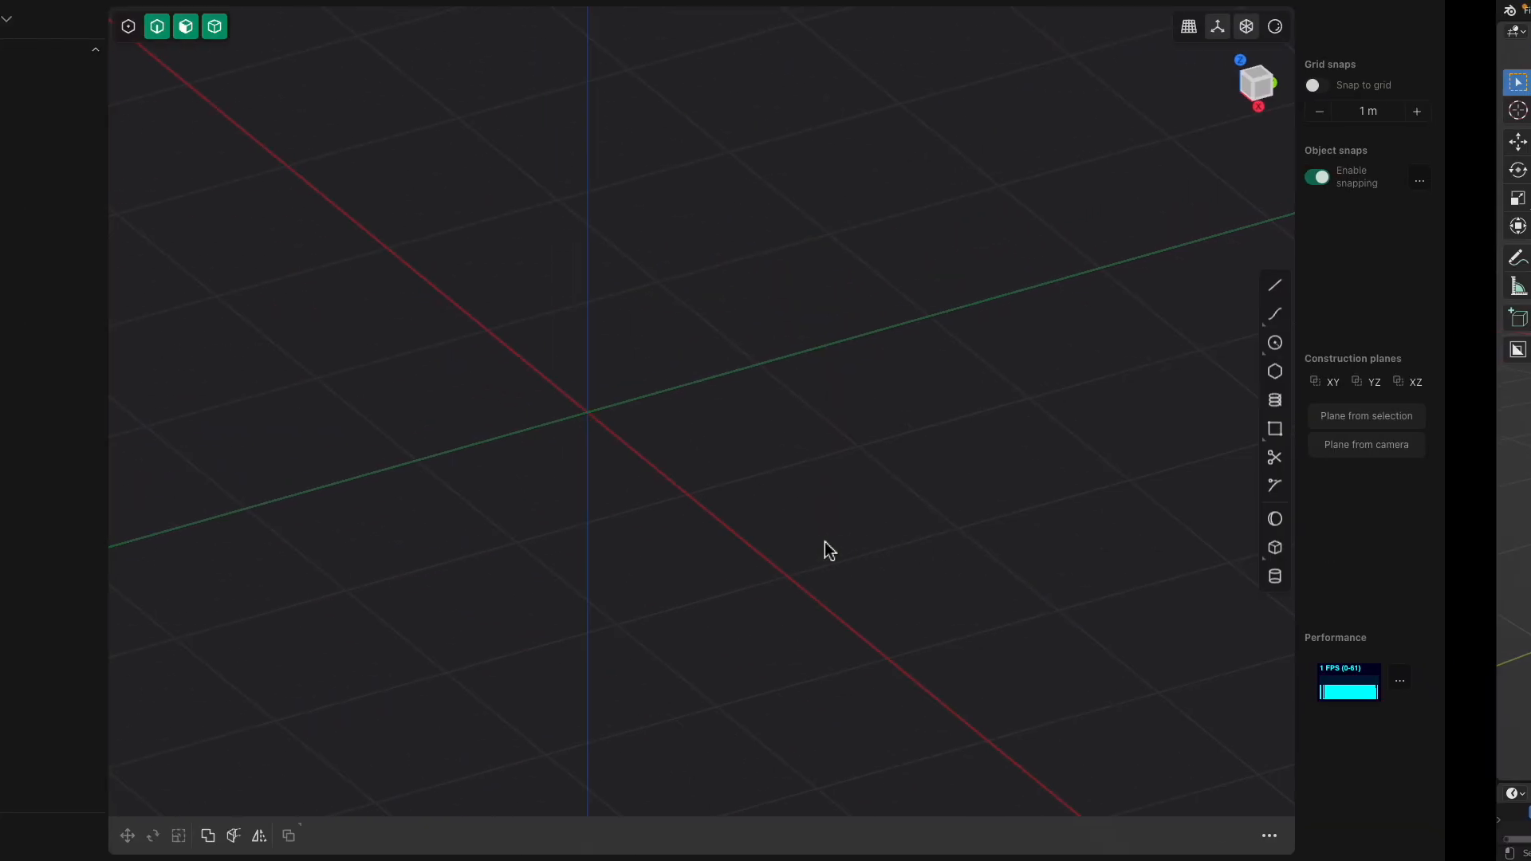
Try to import mymonkey.igs from the Desktop into Plasticity
middle_click_drag(818, 543, 829, 536)
type("f")
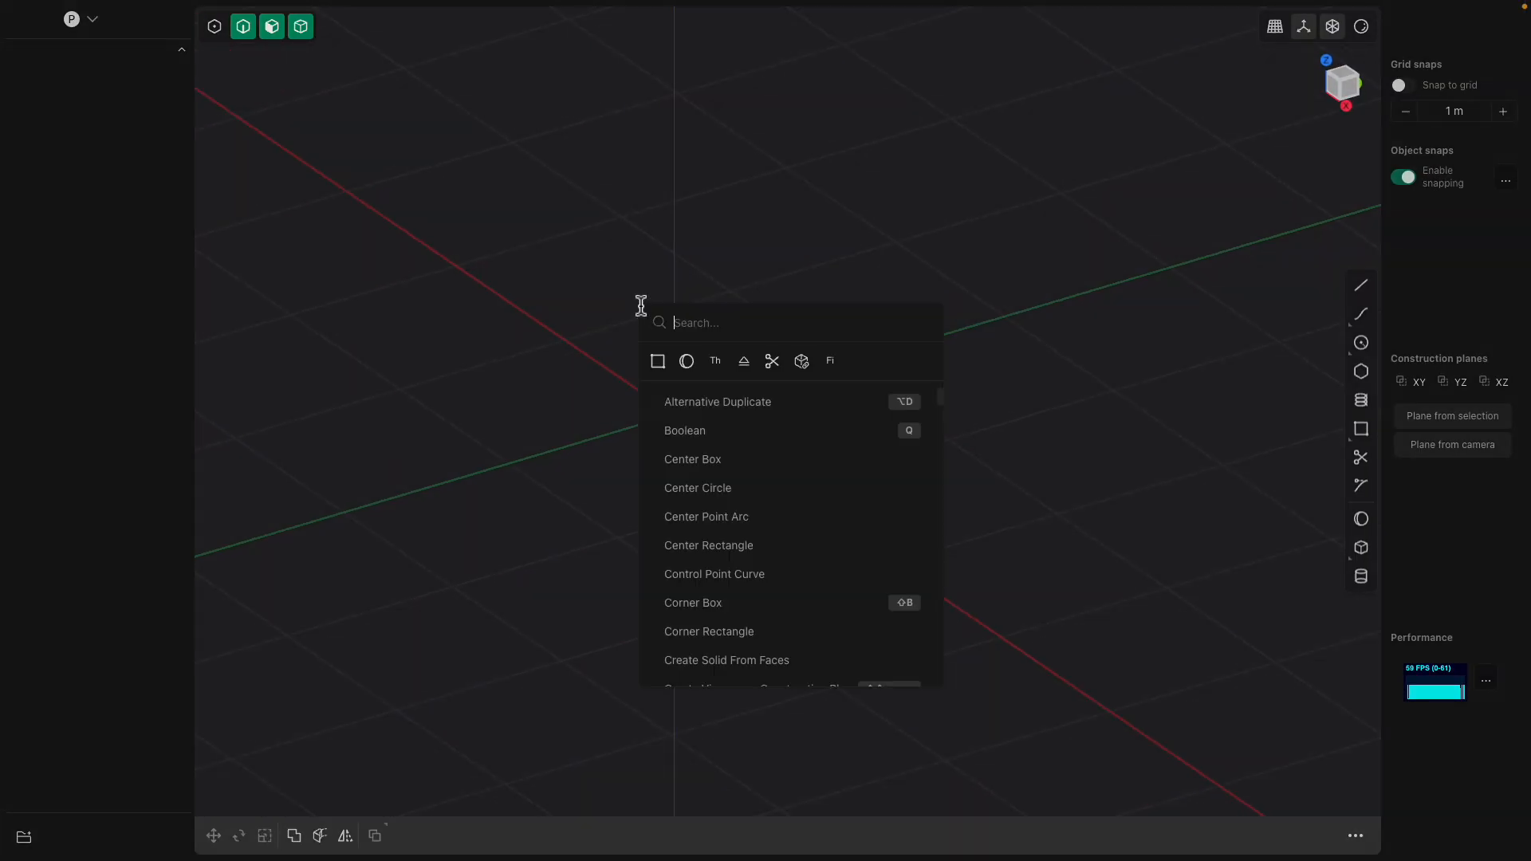
type("impo")
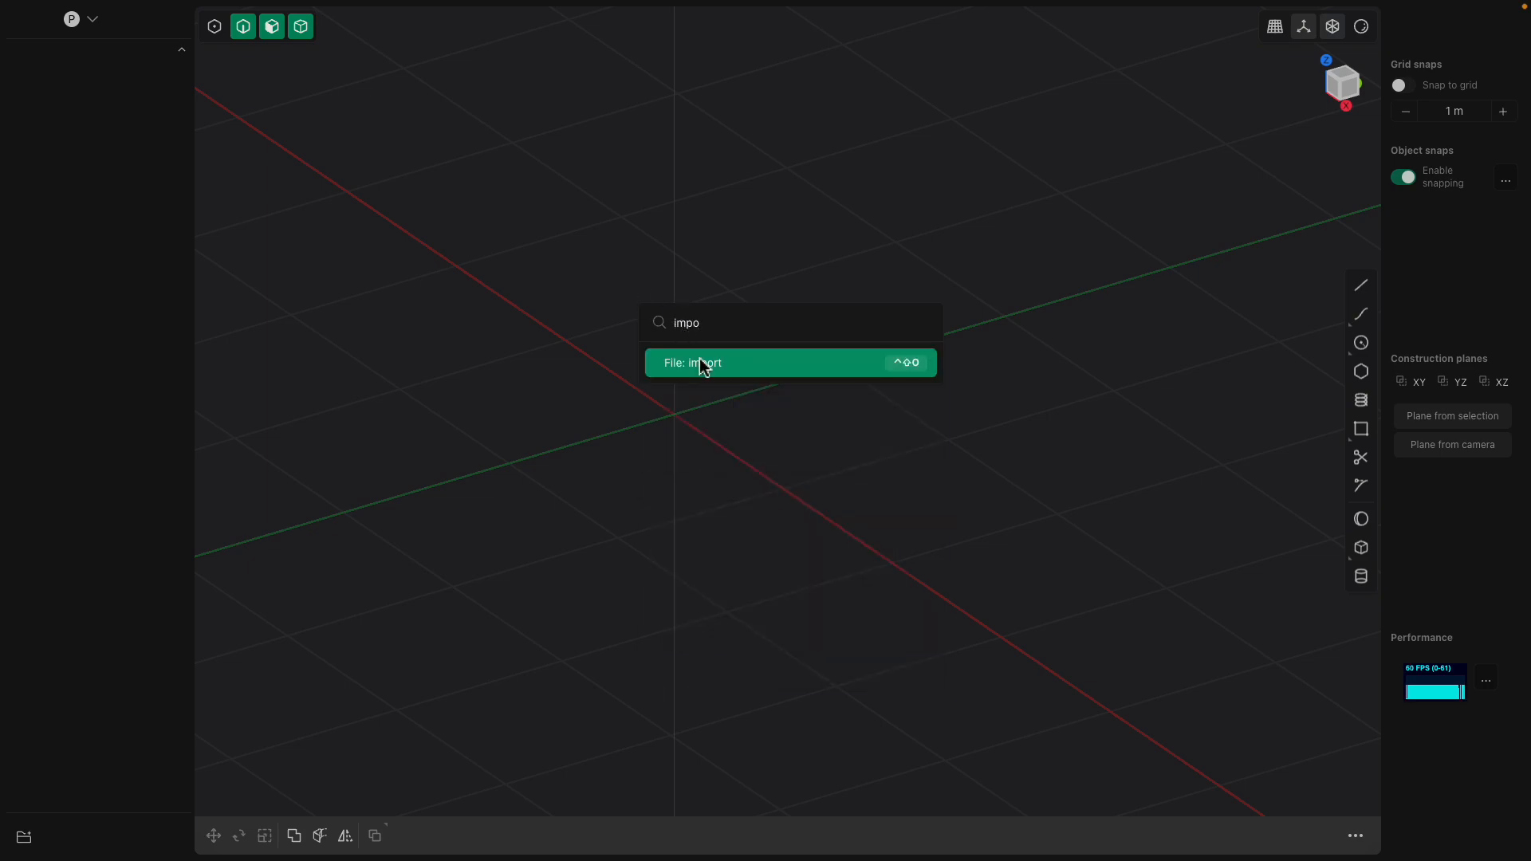
left_click(701, 363)
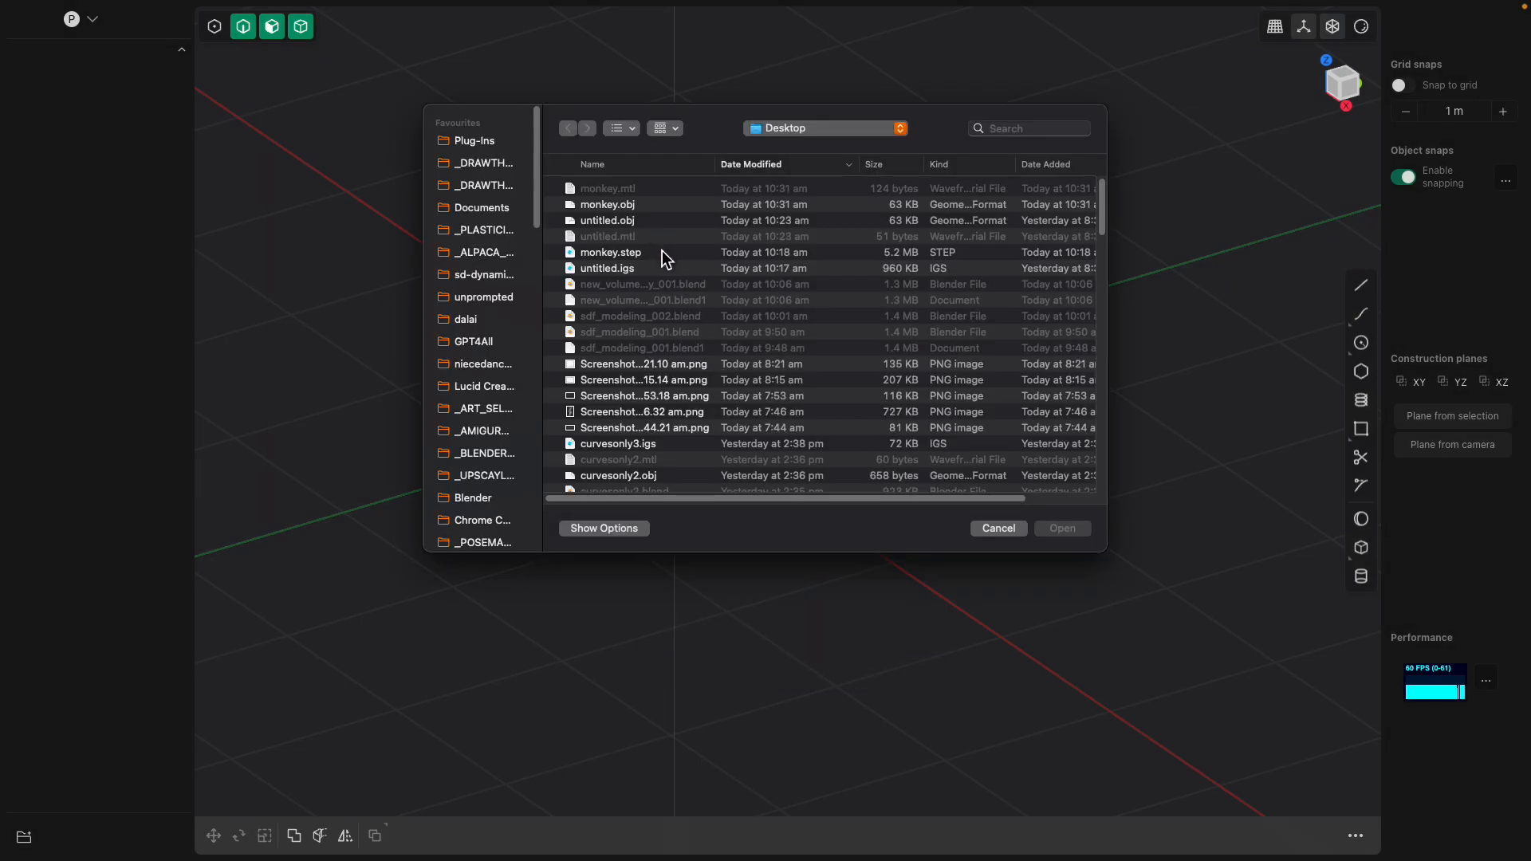
left_click(661, 186)
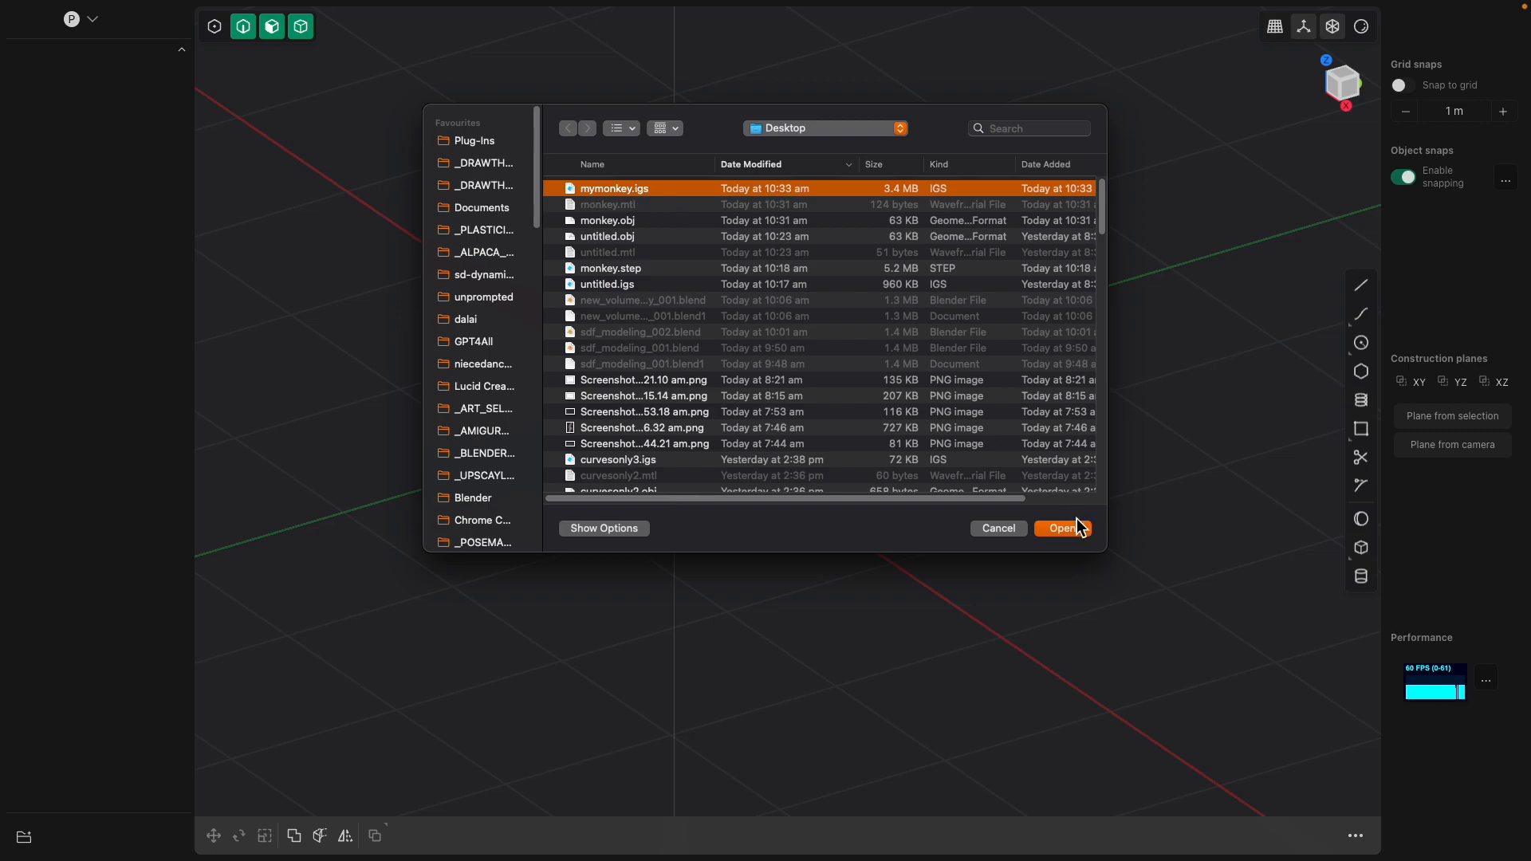
left_click(1074, 528)
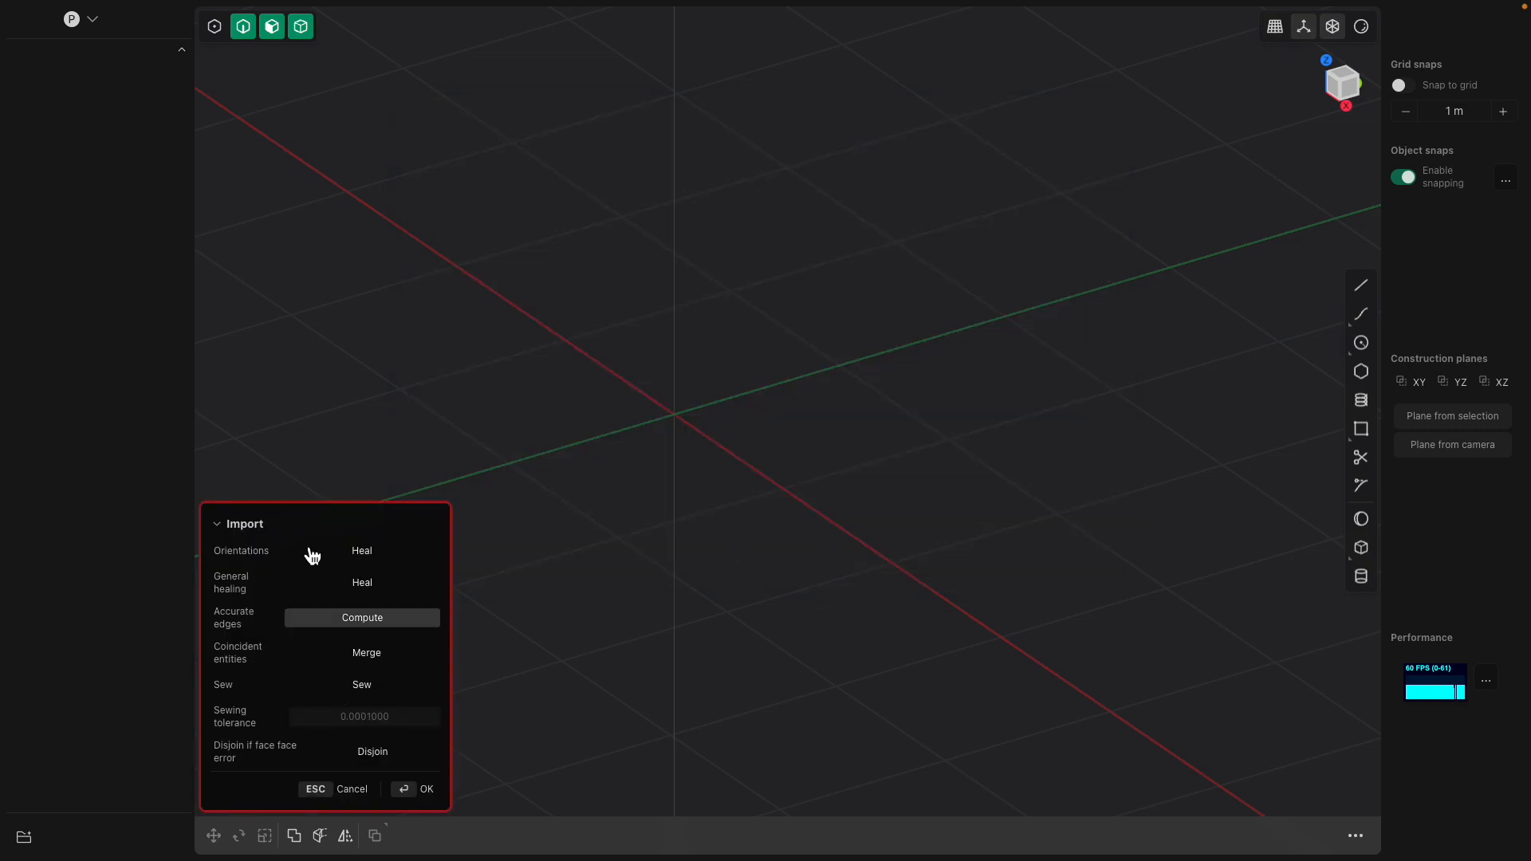
middle_click_drag(656, 411, 666, 423)
left_click(421, 808)
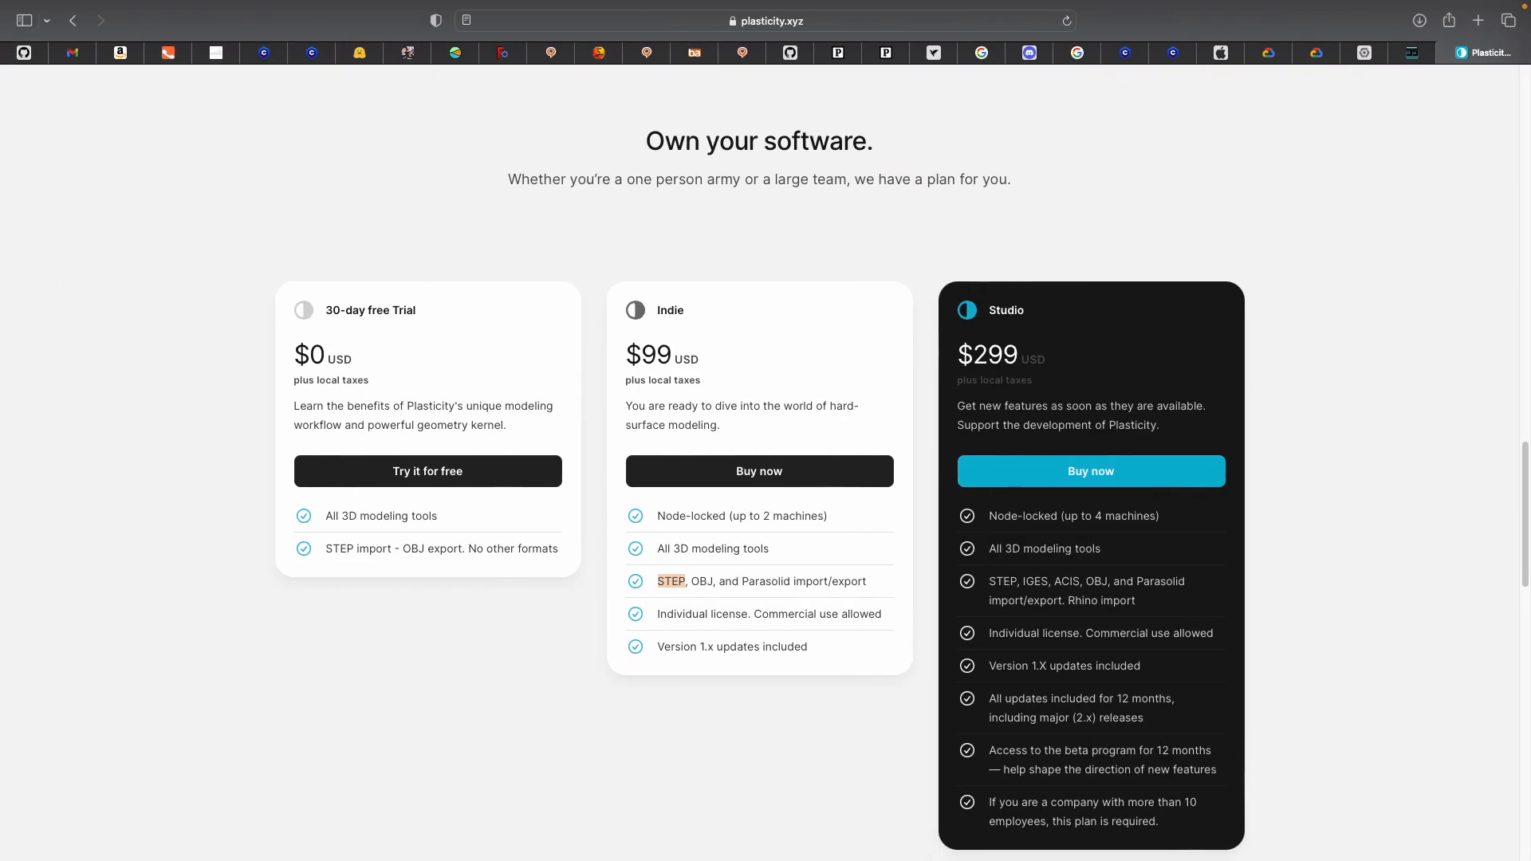
Switch to FreeCAD and close it, discarding the unsaved changes in all open documents
mouse_move(1053, 849)
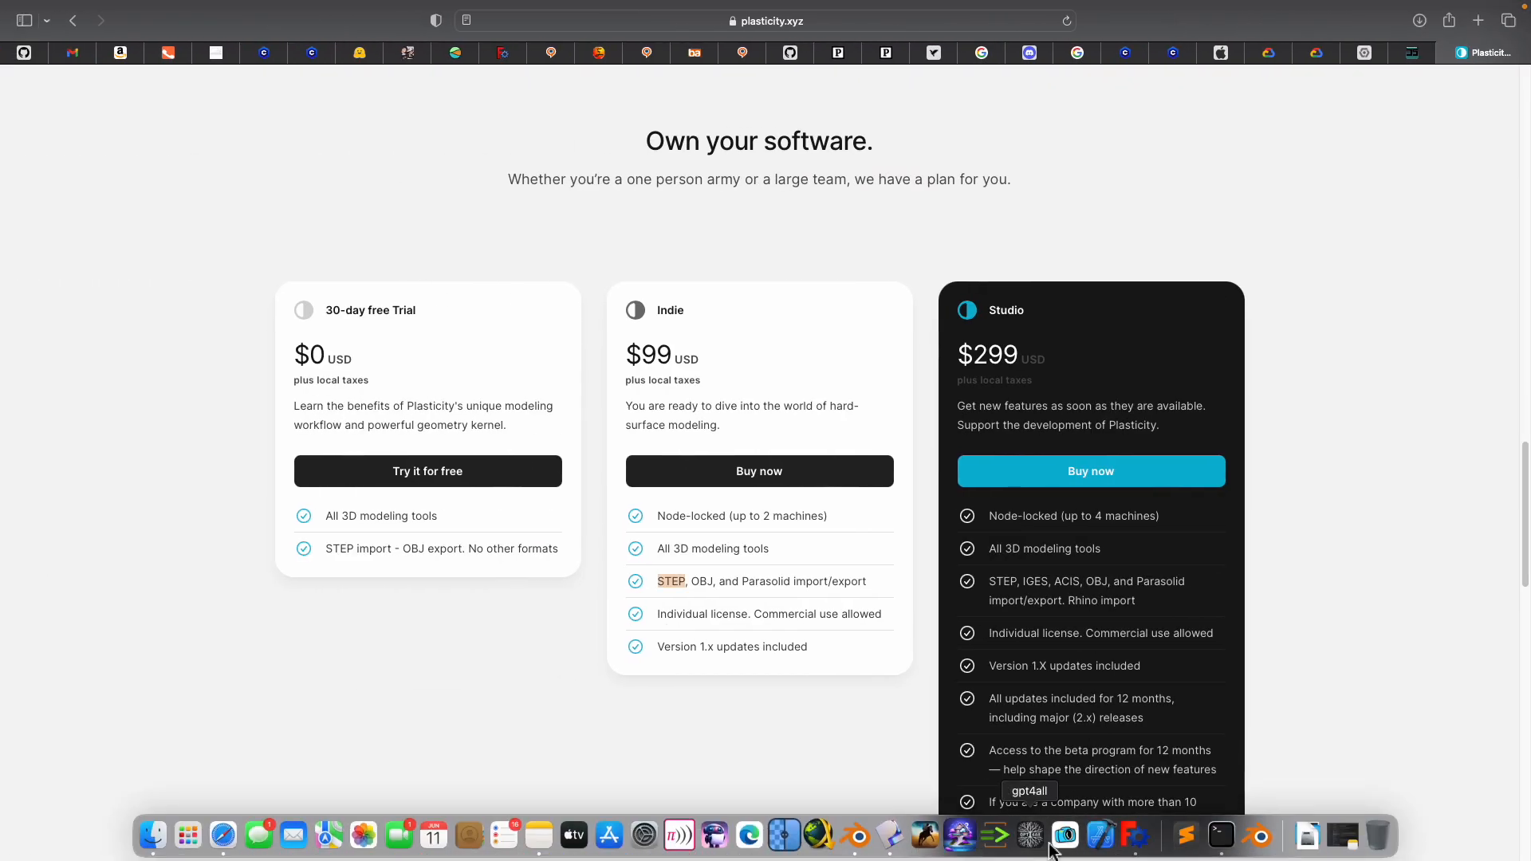
left_click(1135, 844)
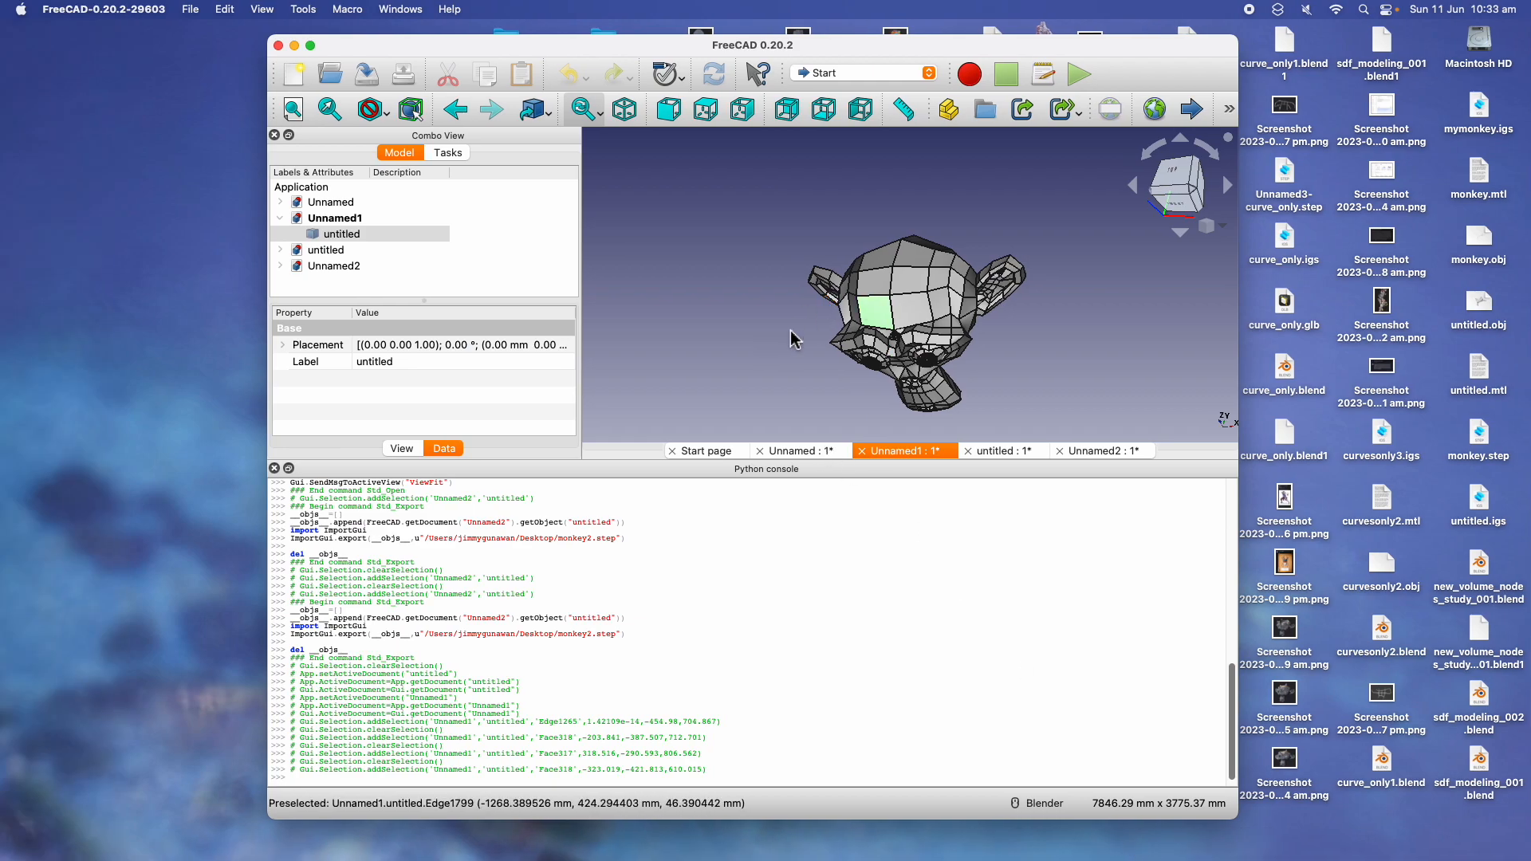
left_click(191, 9)
left_click(219, 31)
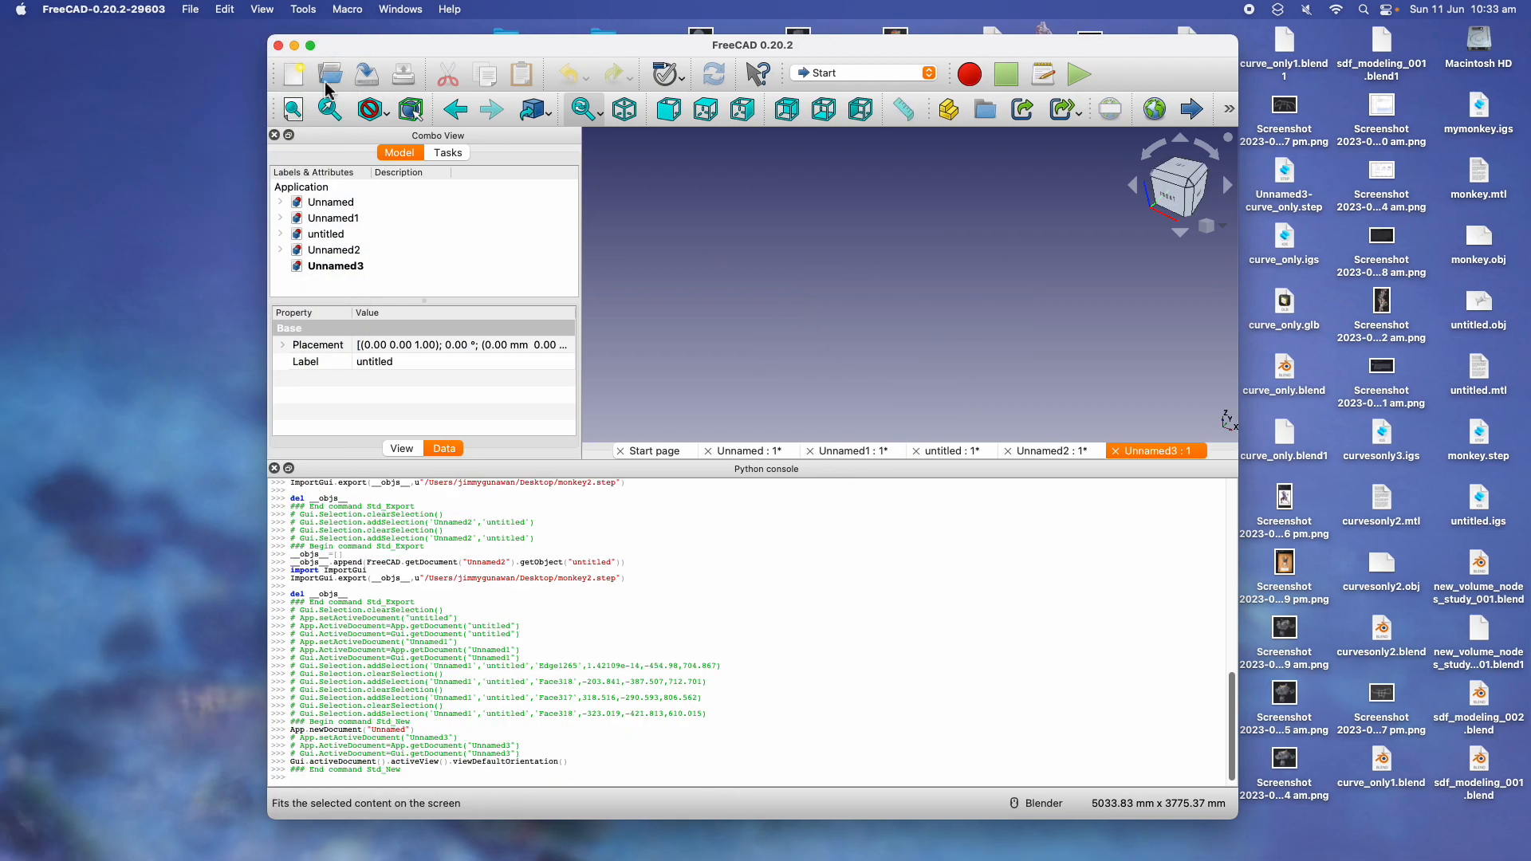
left_click(279, 46)
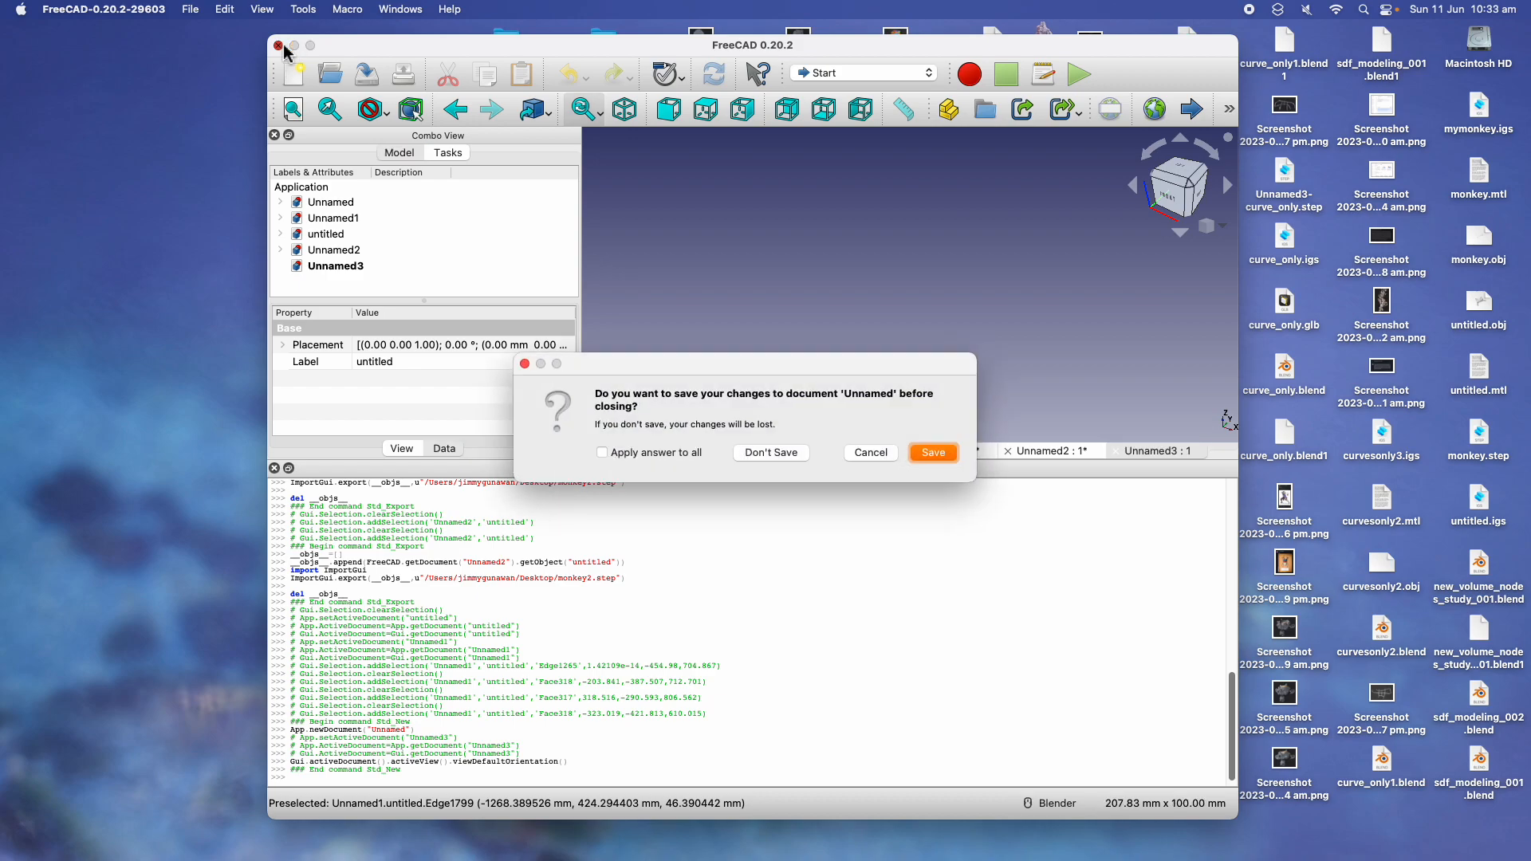
left_click(790, 459)
left_click(788, 456)
left_click(788, 456)
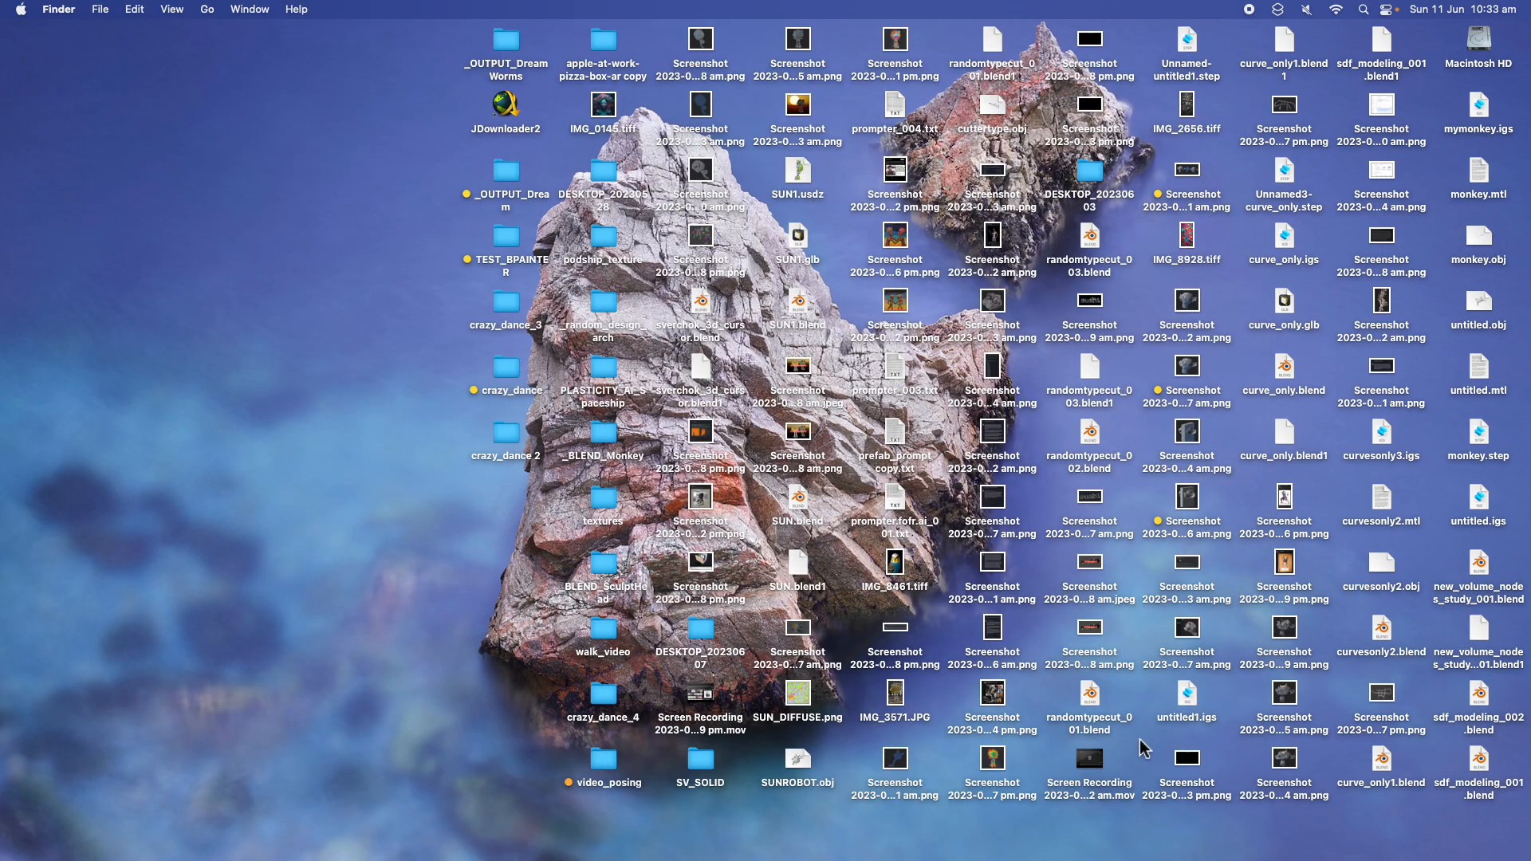
Relaunch FreeCAD and open mymonkey.igs from the Desktop
left_click(1129, 834)
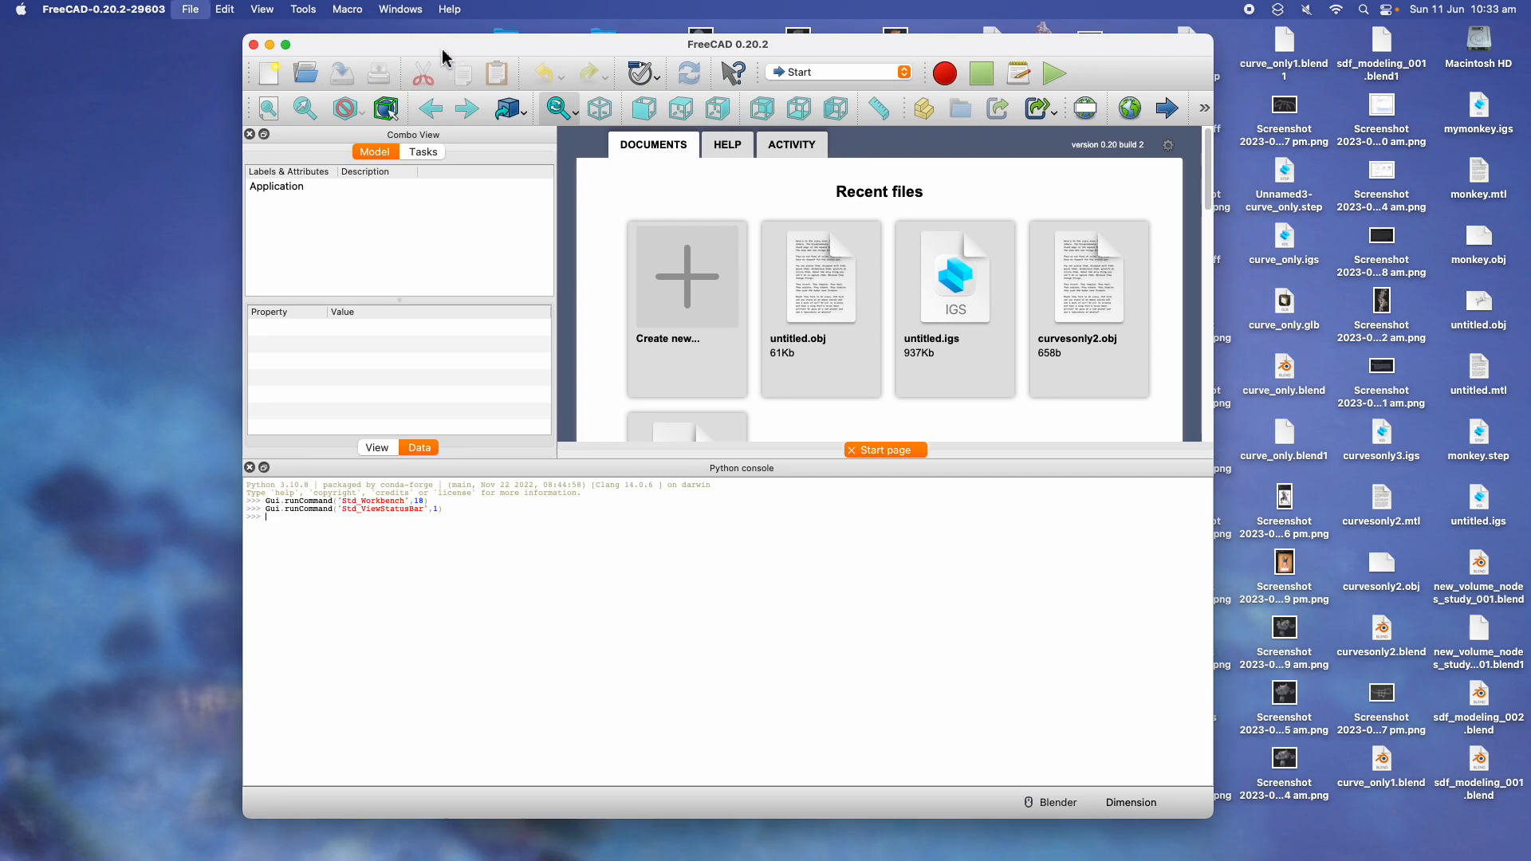
key("super+o")
key("Down")
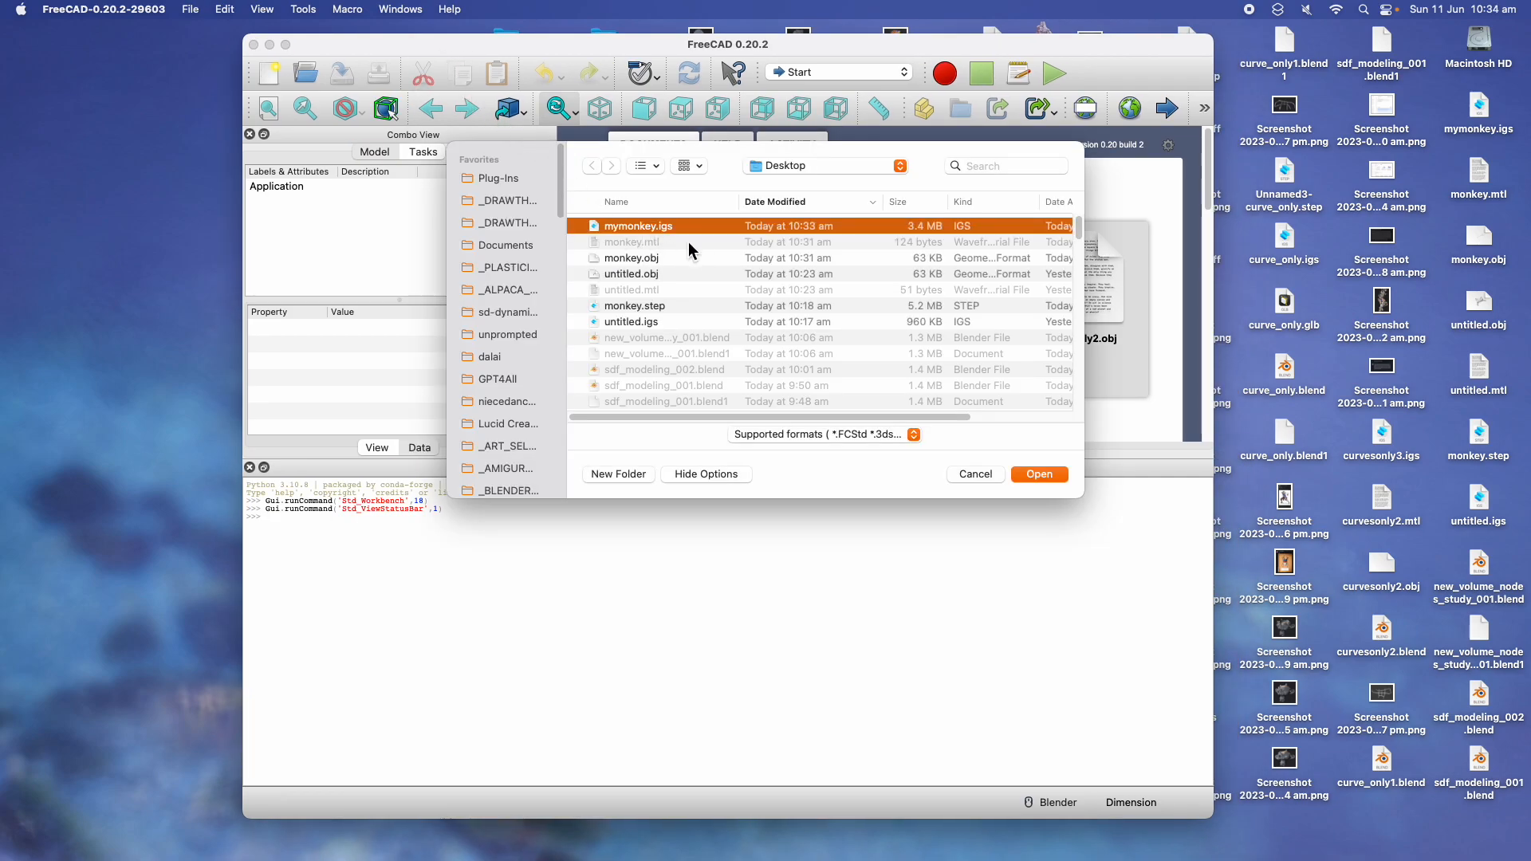
left_click(1045, 474)
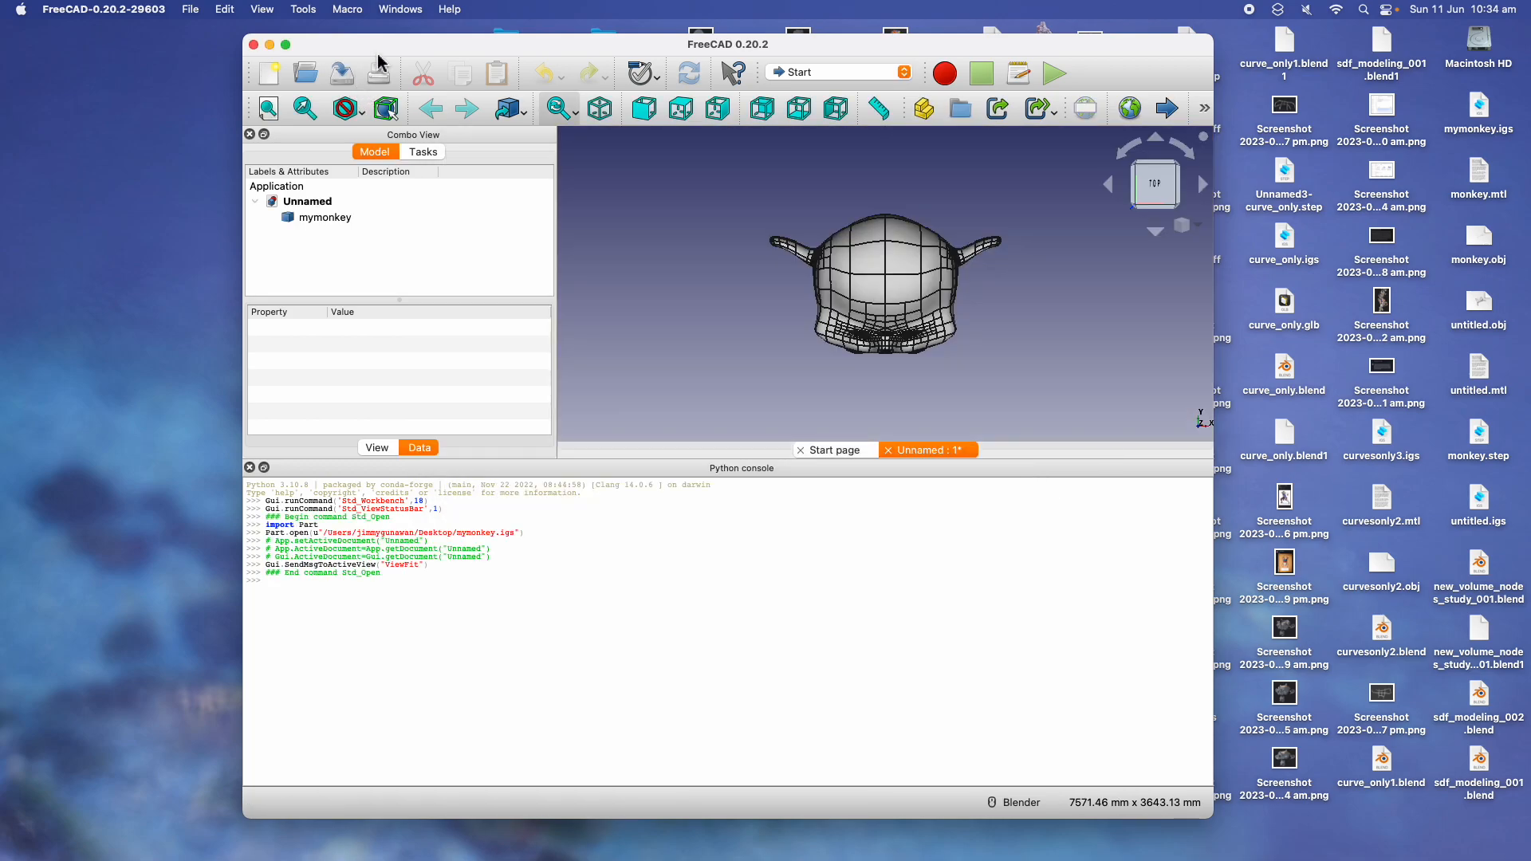
Compare the opened mymonkey shape's surface with the original Suzanne mesh in Blender
left_click_drag(377, 54, 353, 51)
middle_click_drag(729, 241, 716, 200)
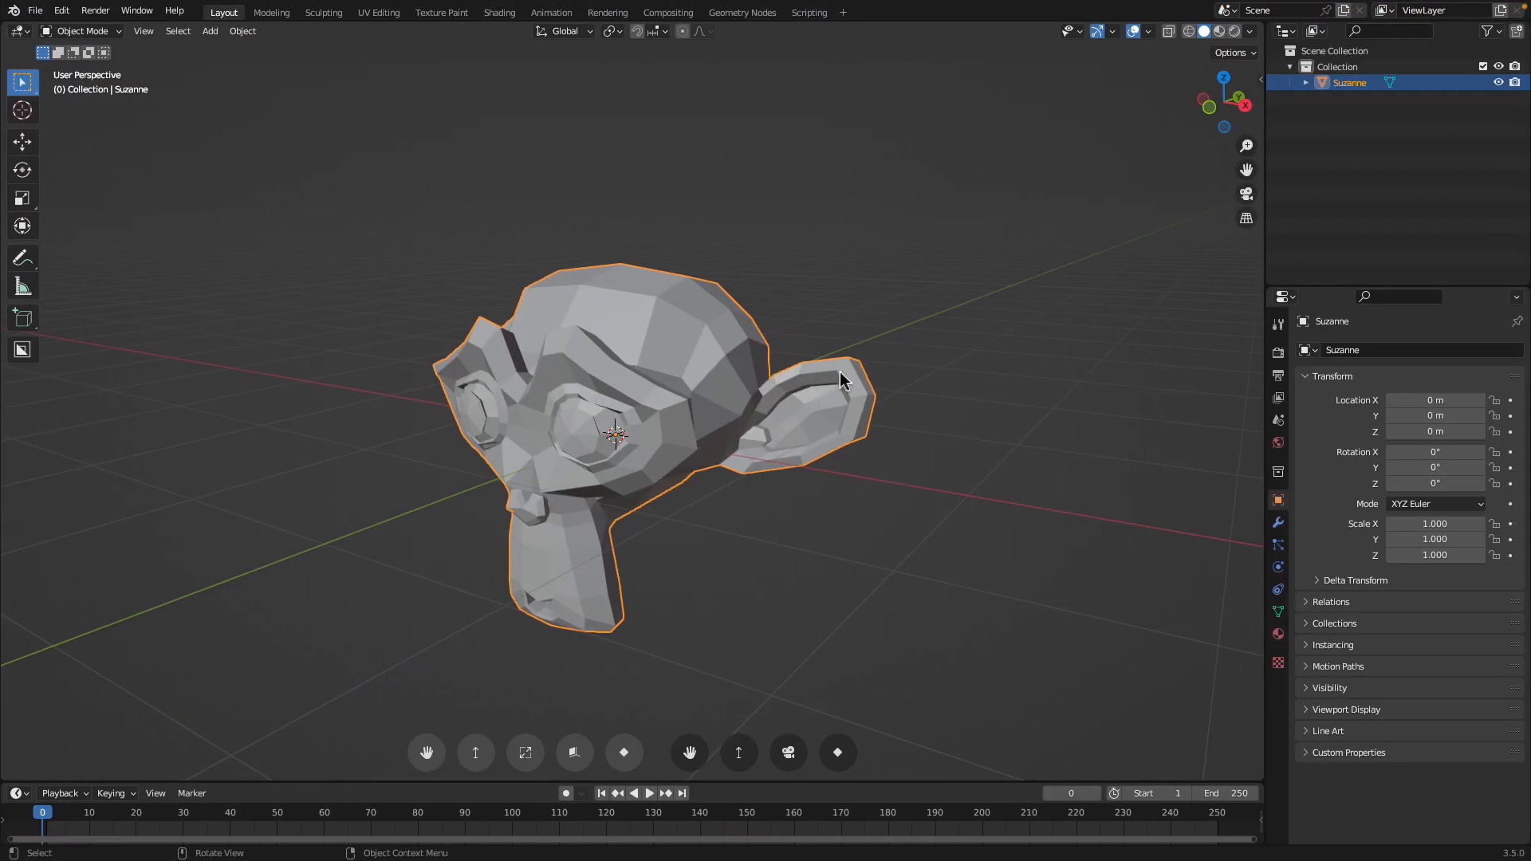
middle_click_drag(829, 375, 861, 375)
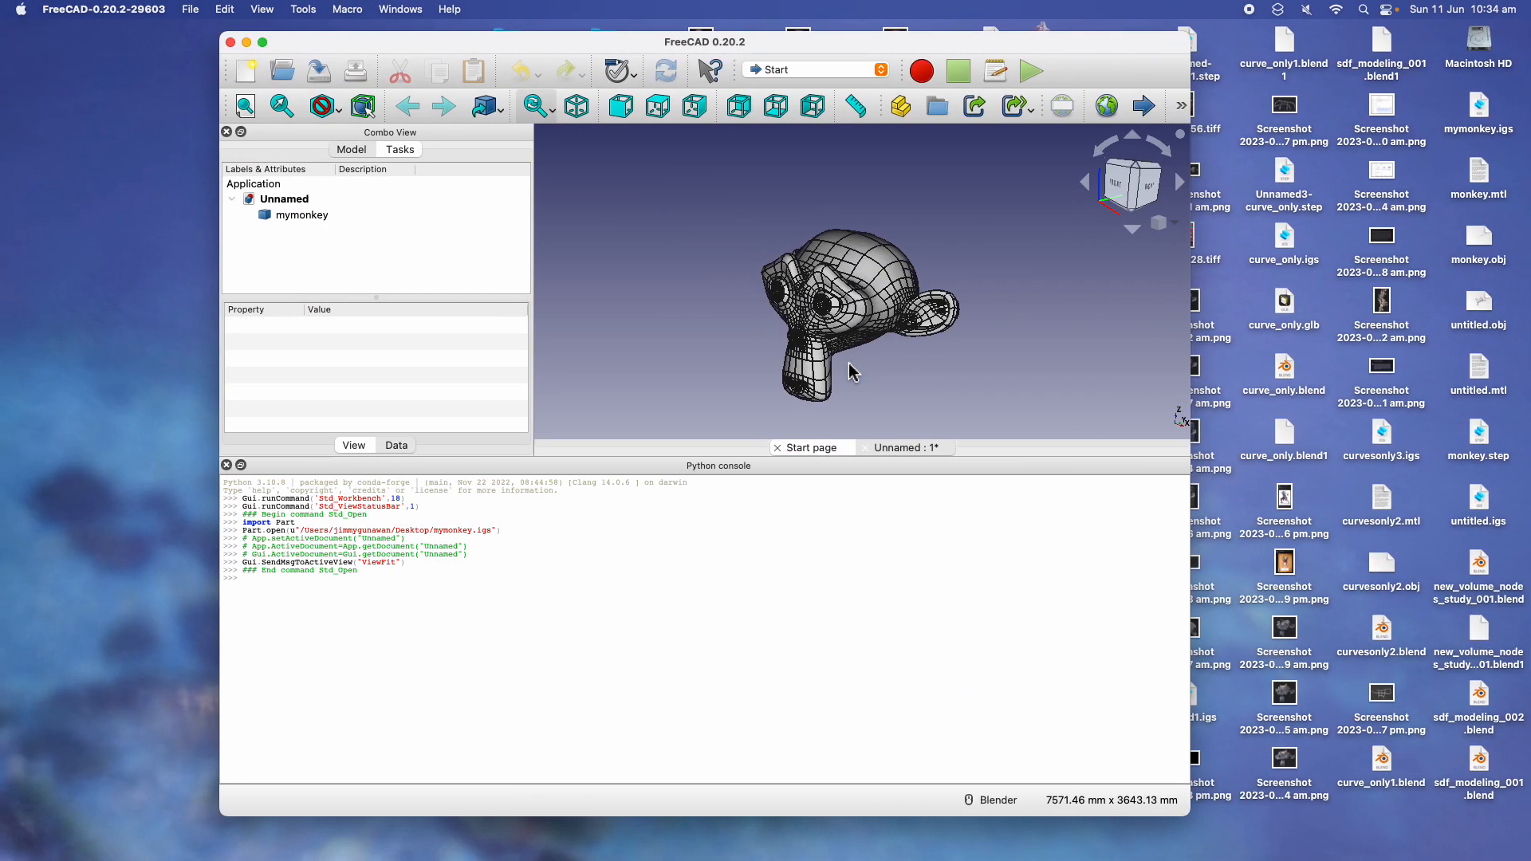
middle_click_drag(857, 360, 917, 391)
scroll(833, 376, "up", 4)
scroll(923, 347, "down", 2)
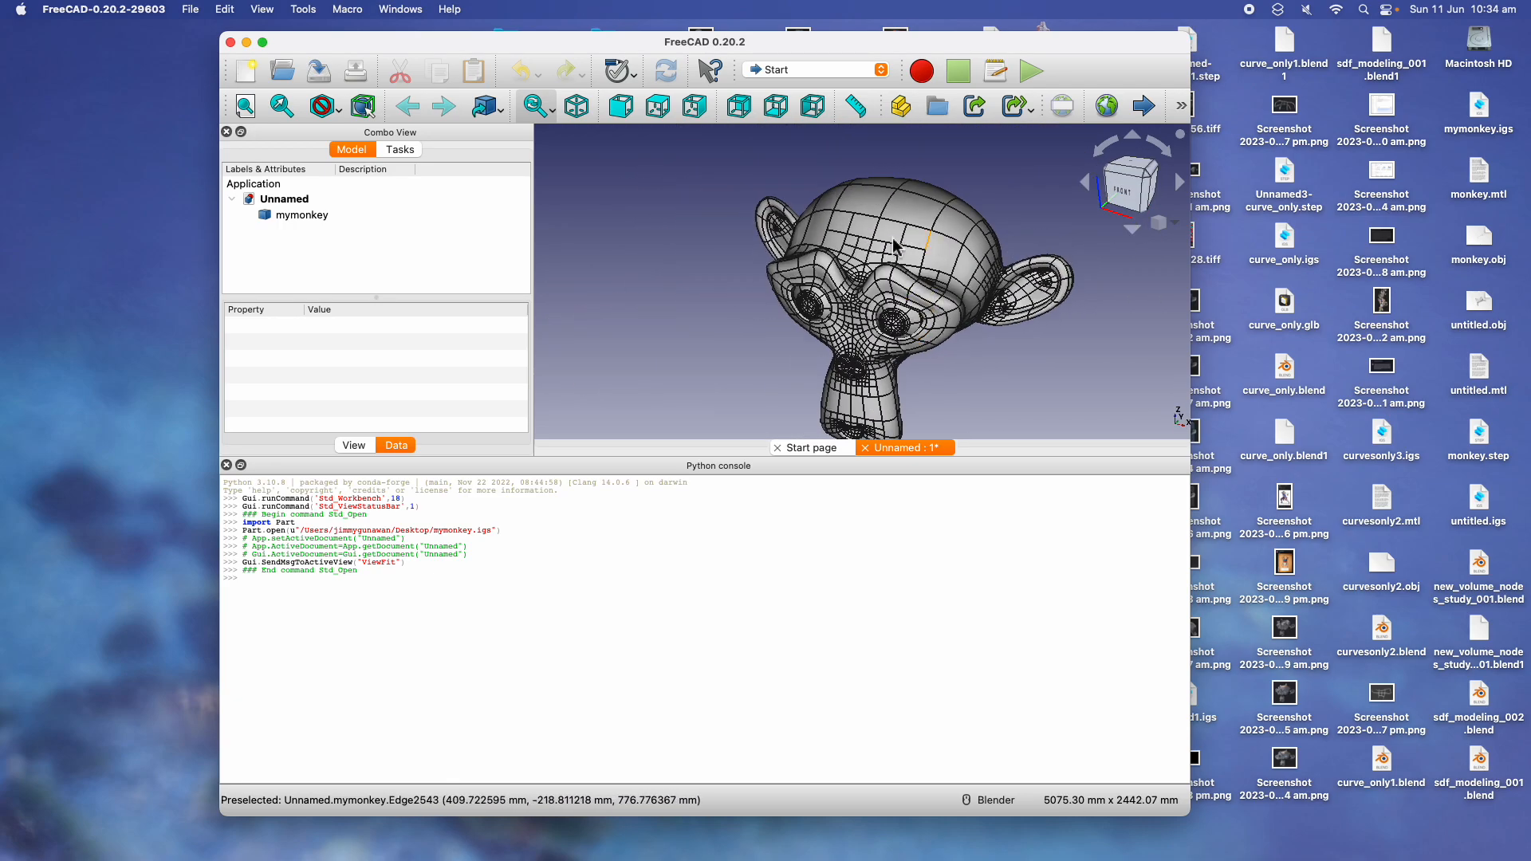
Export the mymonkey object from FreeCAD to the Desktop as mymonkey.step, using the STEP with colors format
left_click(293, 216)
left_click(191, 10)
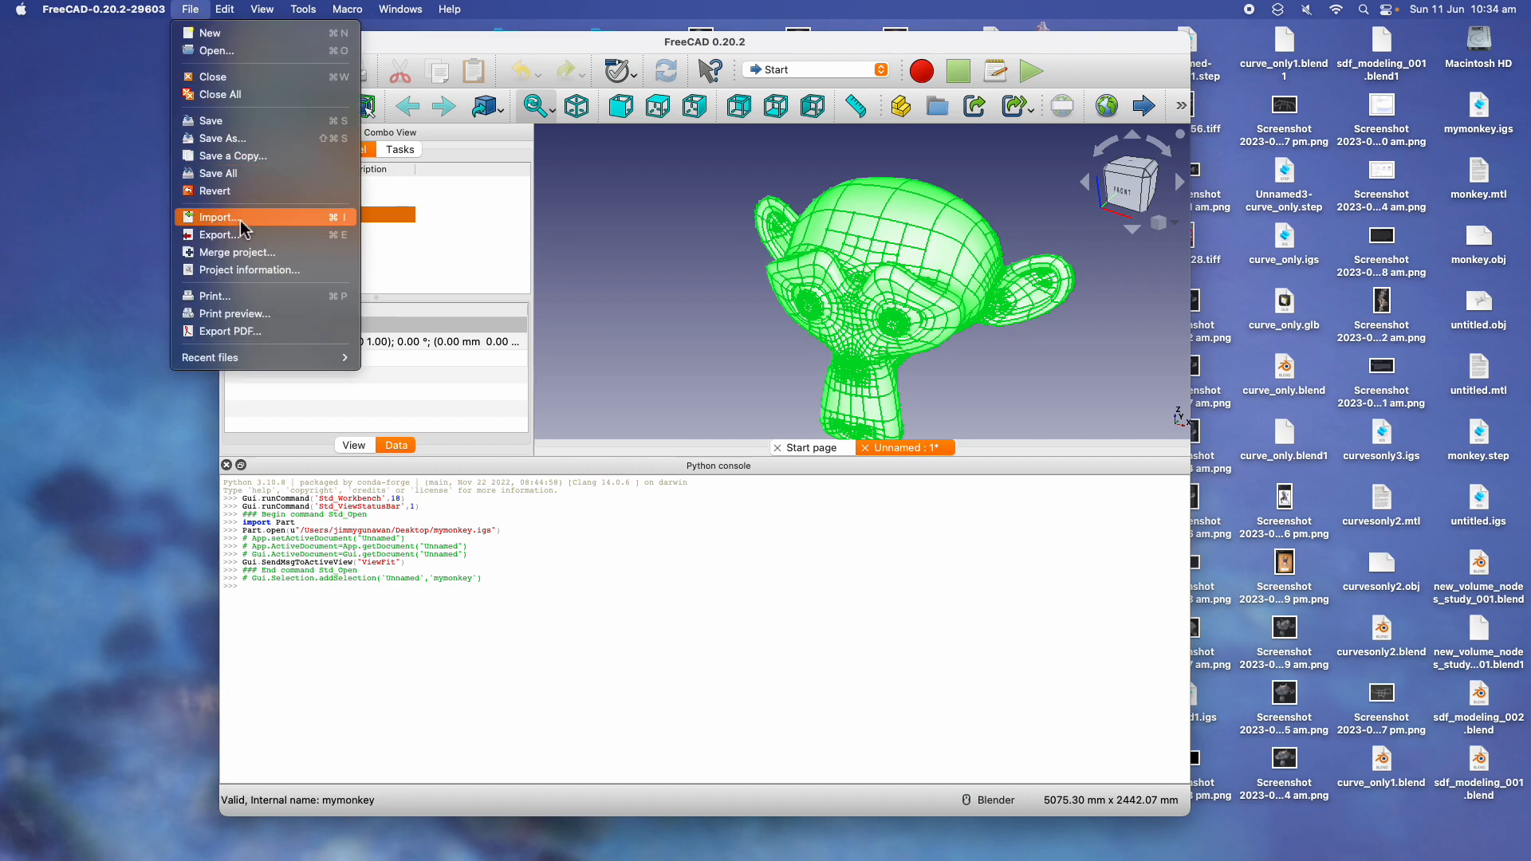
left_click(203, 234)
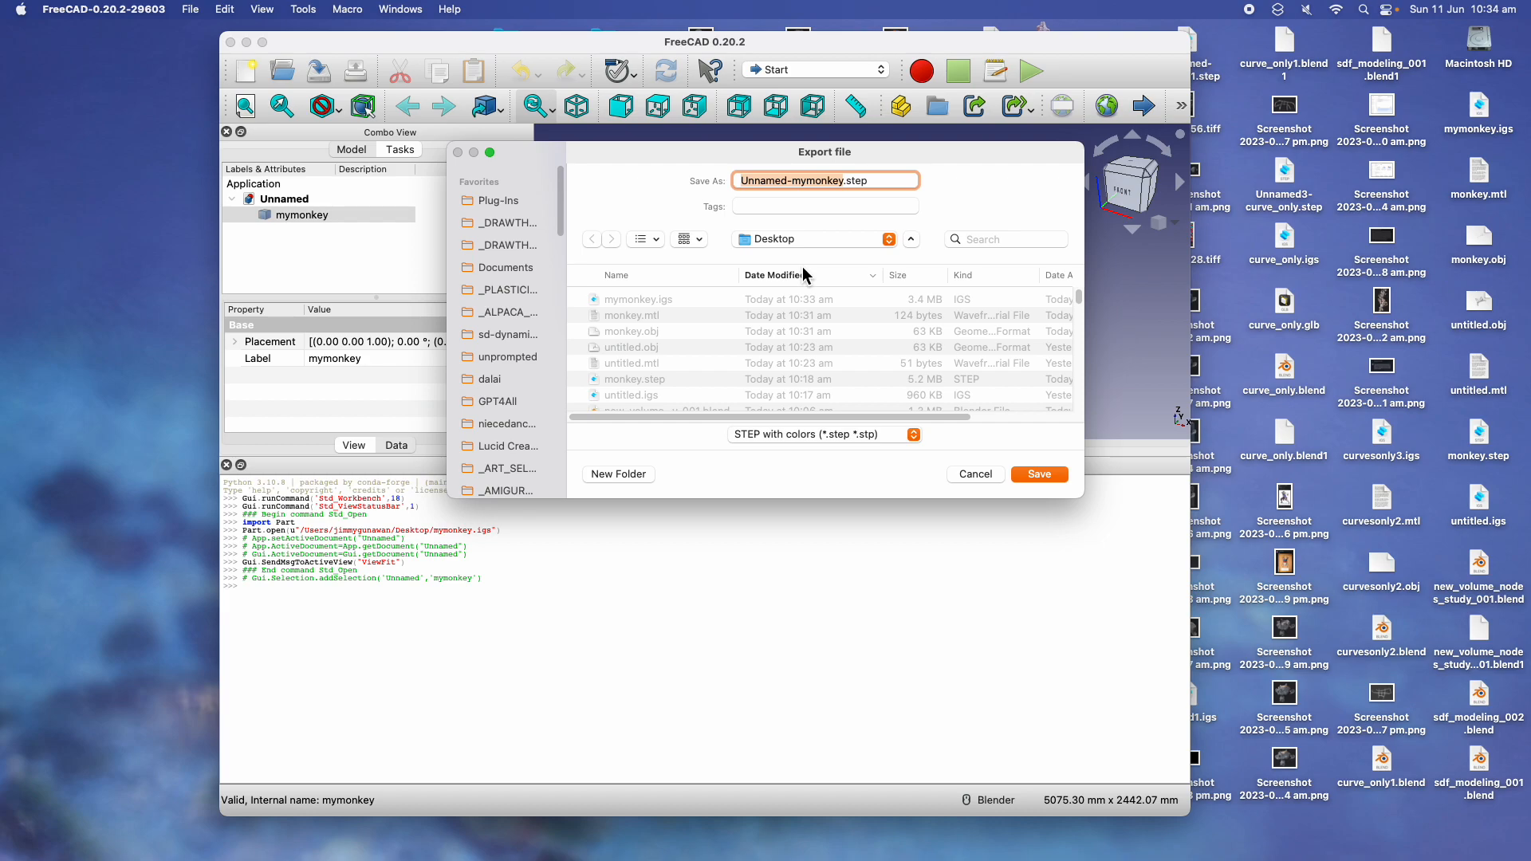
left_click(1040, 474)
Switch to Plasticity and import mymonkey.step from the Desktop
key("ctrl+Right")
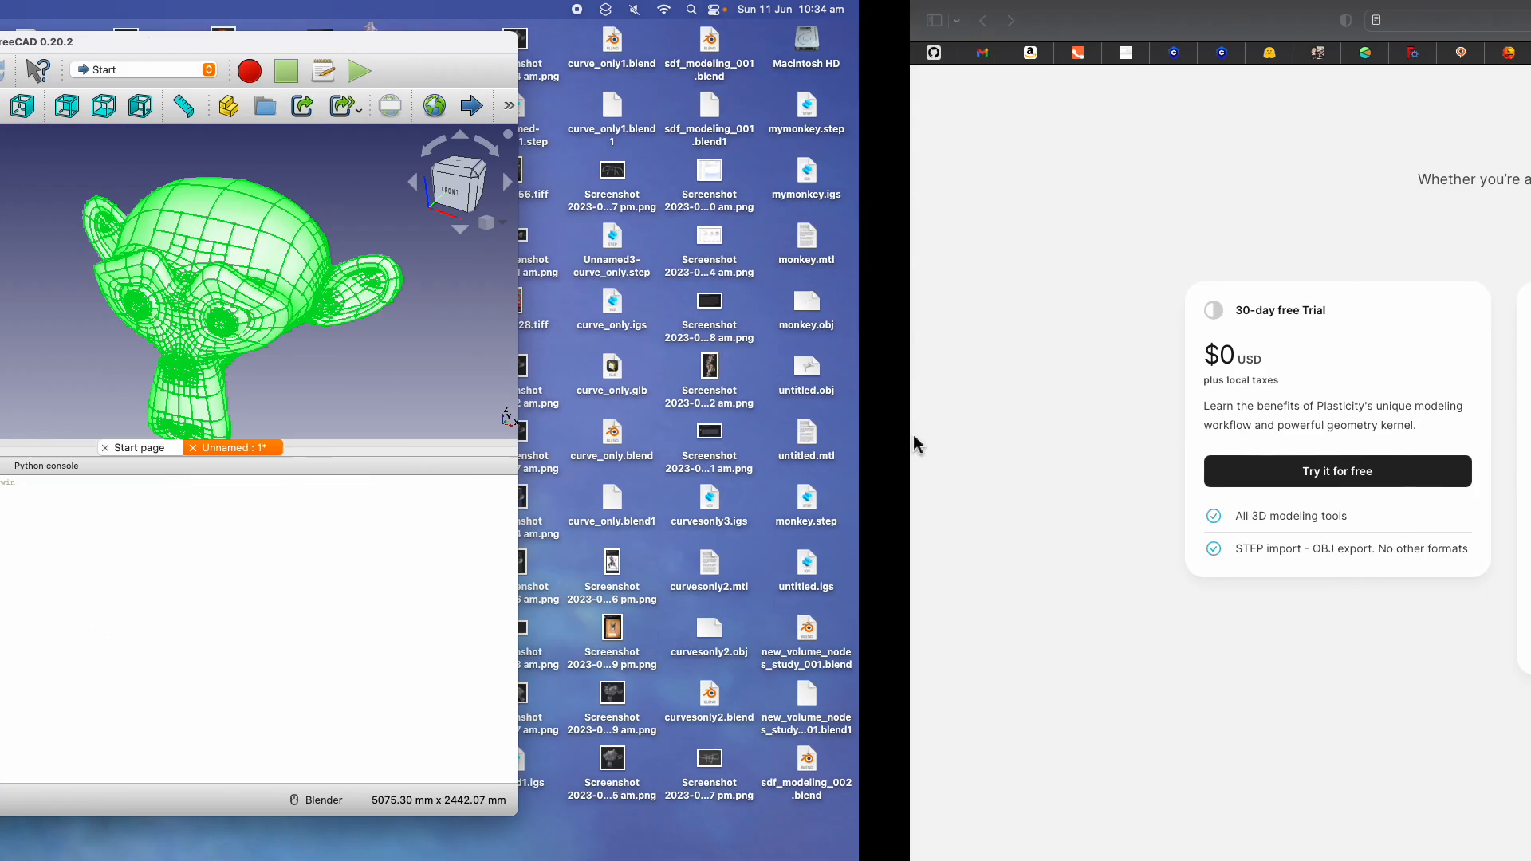
key("ctrl+Right")
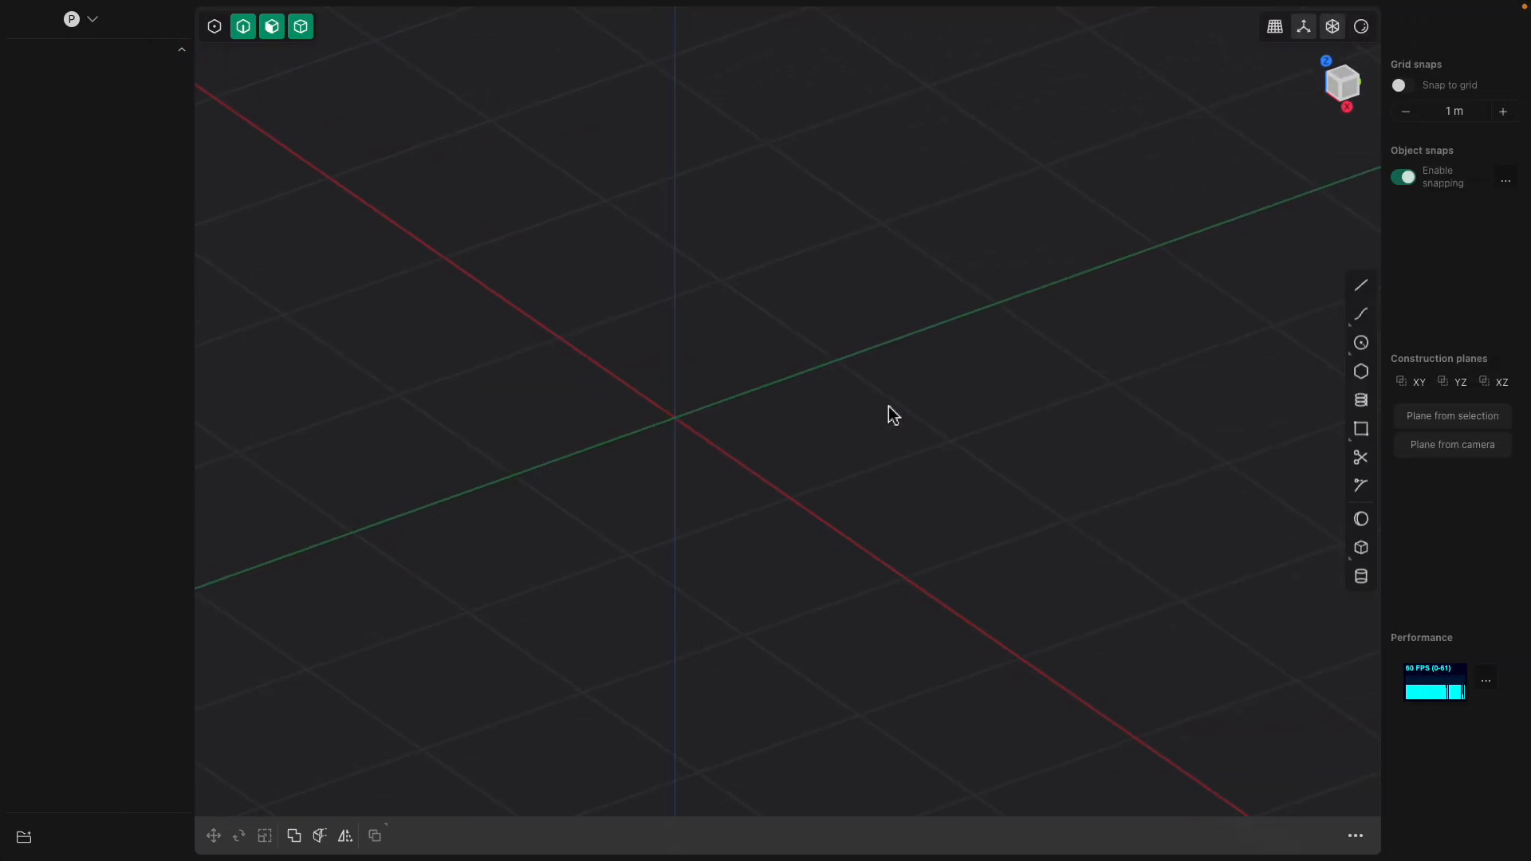
type("fimp[o")
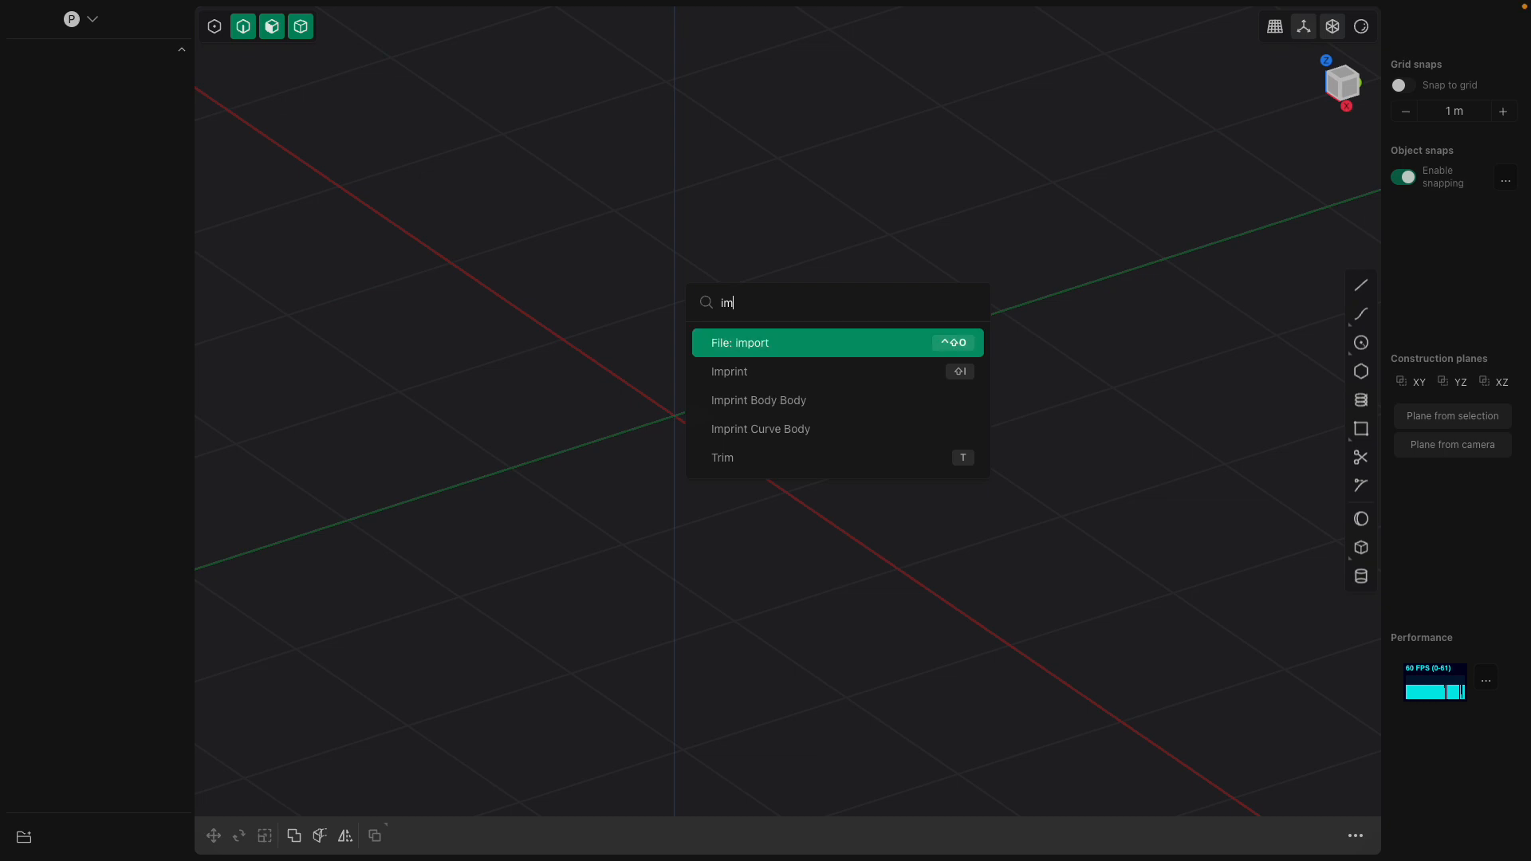
key("BackSpace")
left_click(750, 343)
left_click(660, 192)
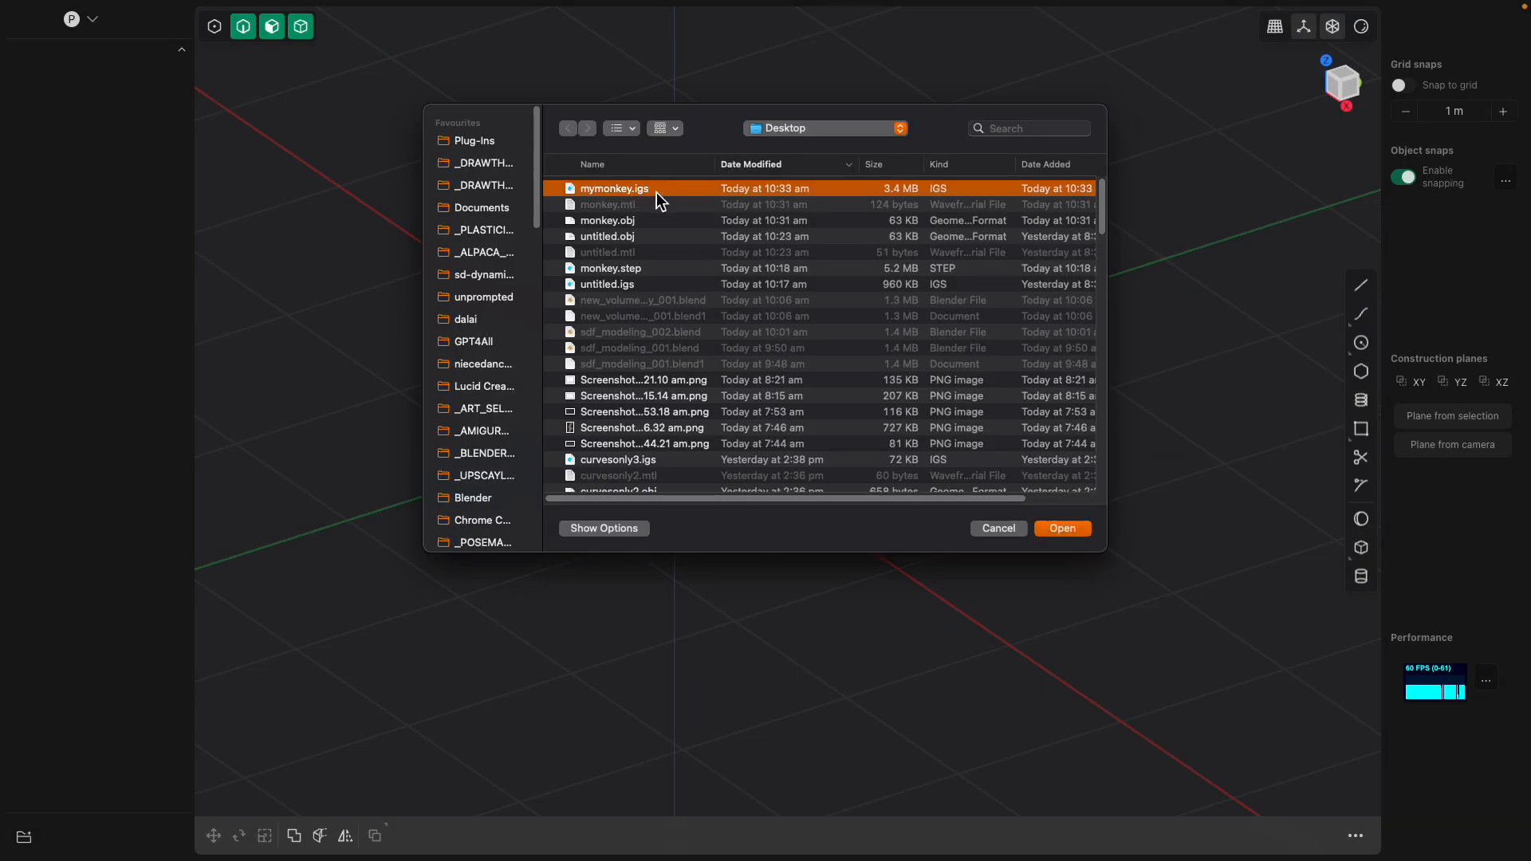
left_click(655, 189)
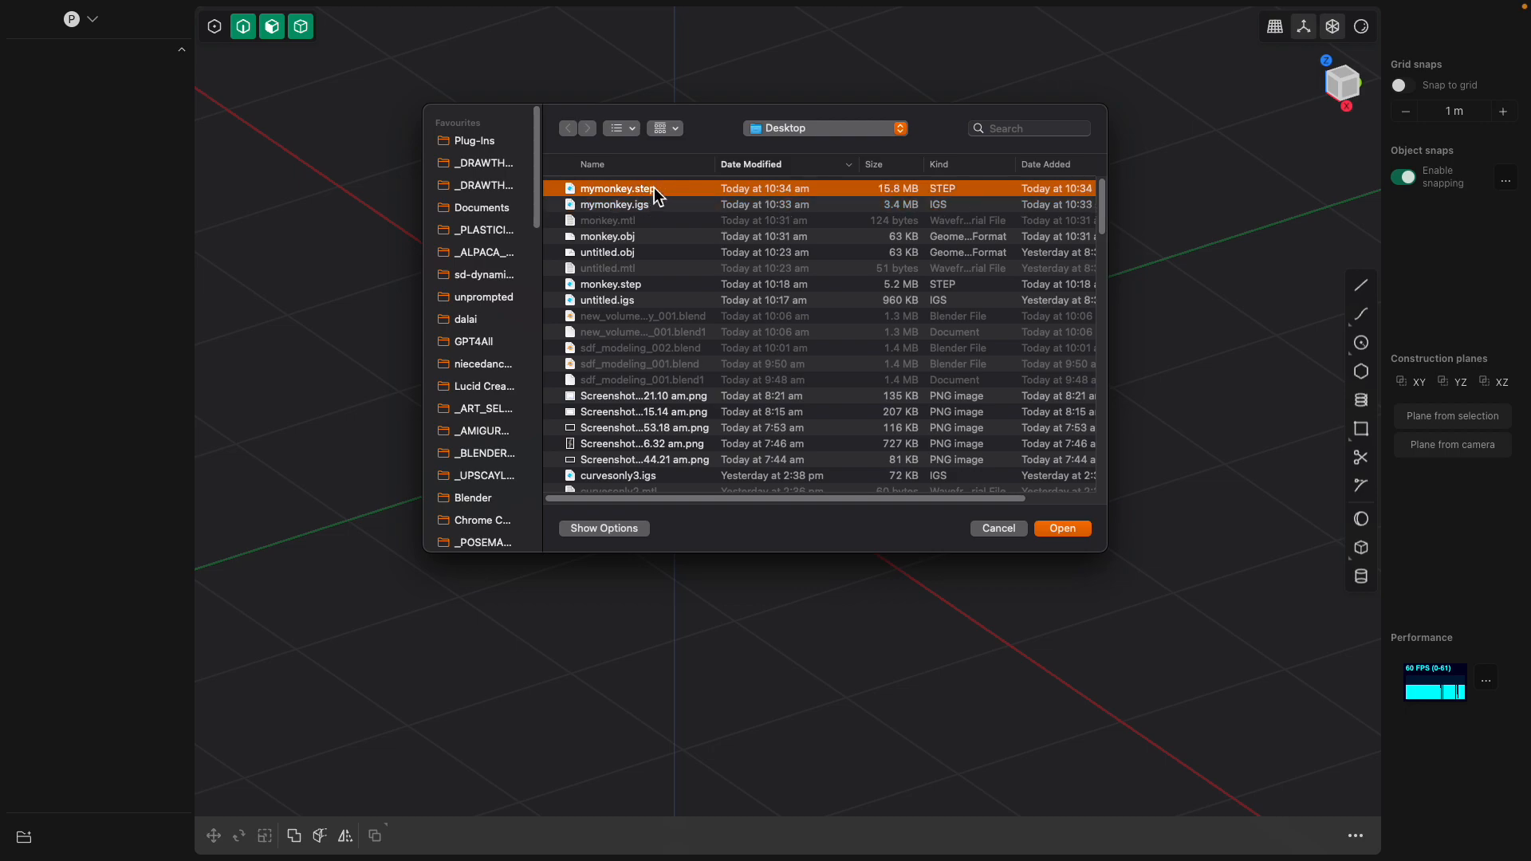
left_click(1063, 529)
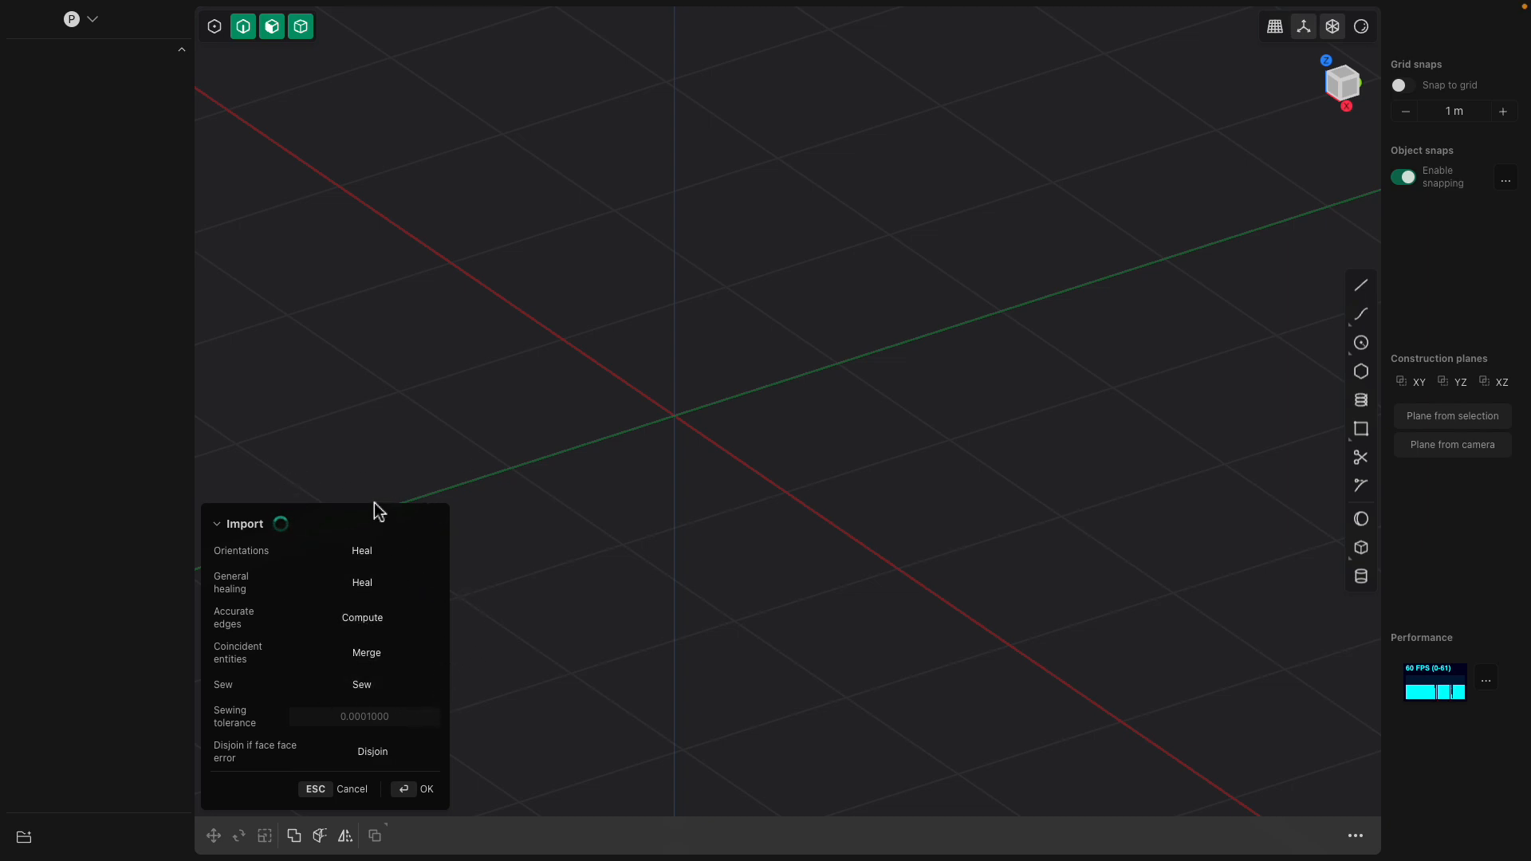
middle_click_drag(664, 513, 753, 282)
key("Return")
Select the imported sheets in turn to identify them and hide the two eyeball sheets, Sheet 32 and Sheet 33
left_click(745, 295)
scroll(745, 295, "up", 3)
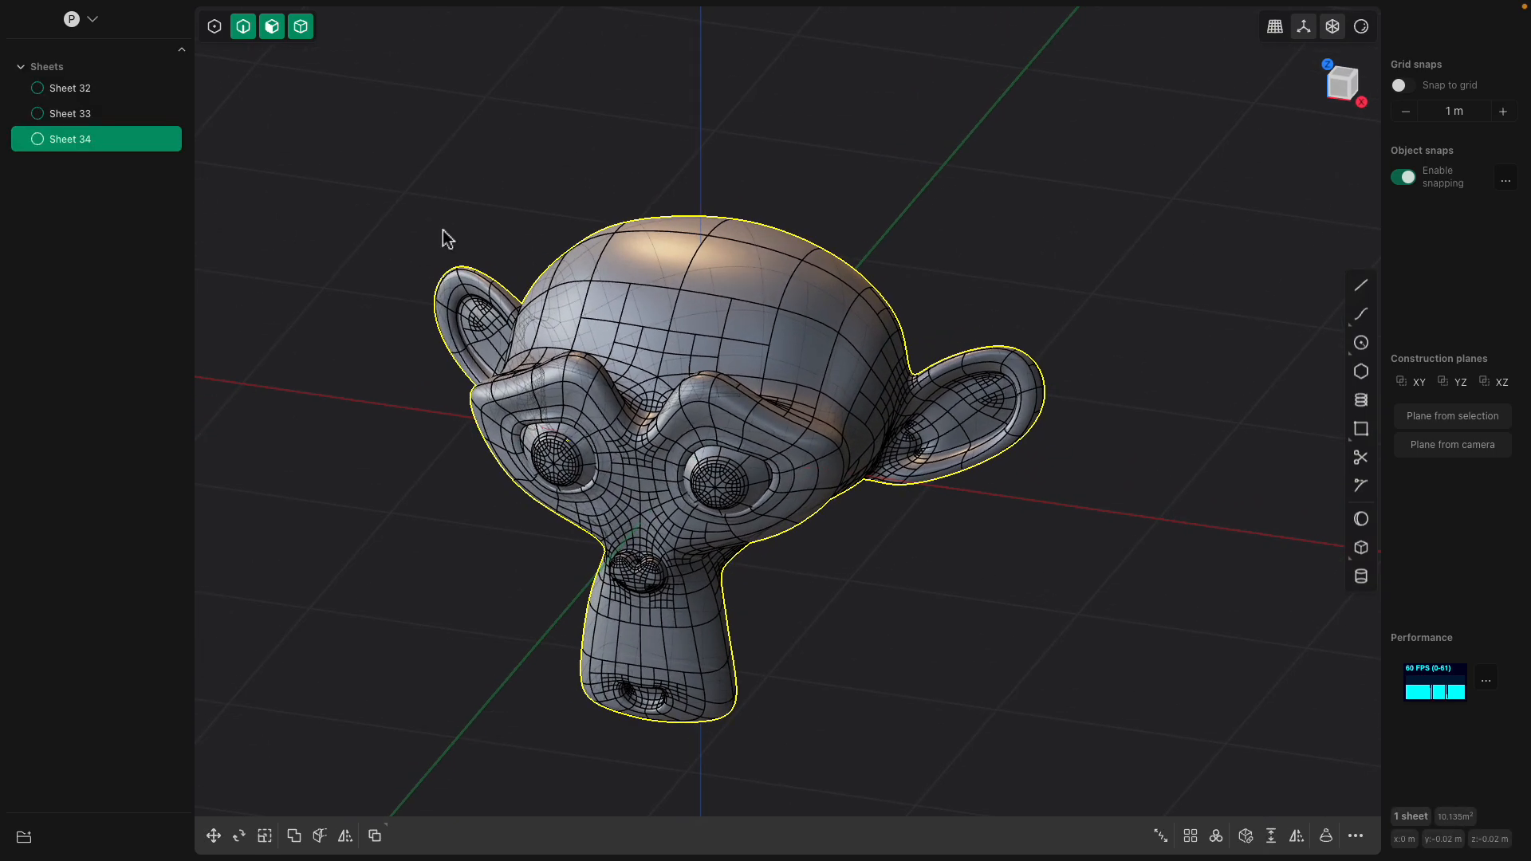
left_click(93, 118)
left_click(94, 137)
left_click(92, 117)
left_click(89, 89)
left_click(95, 112)
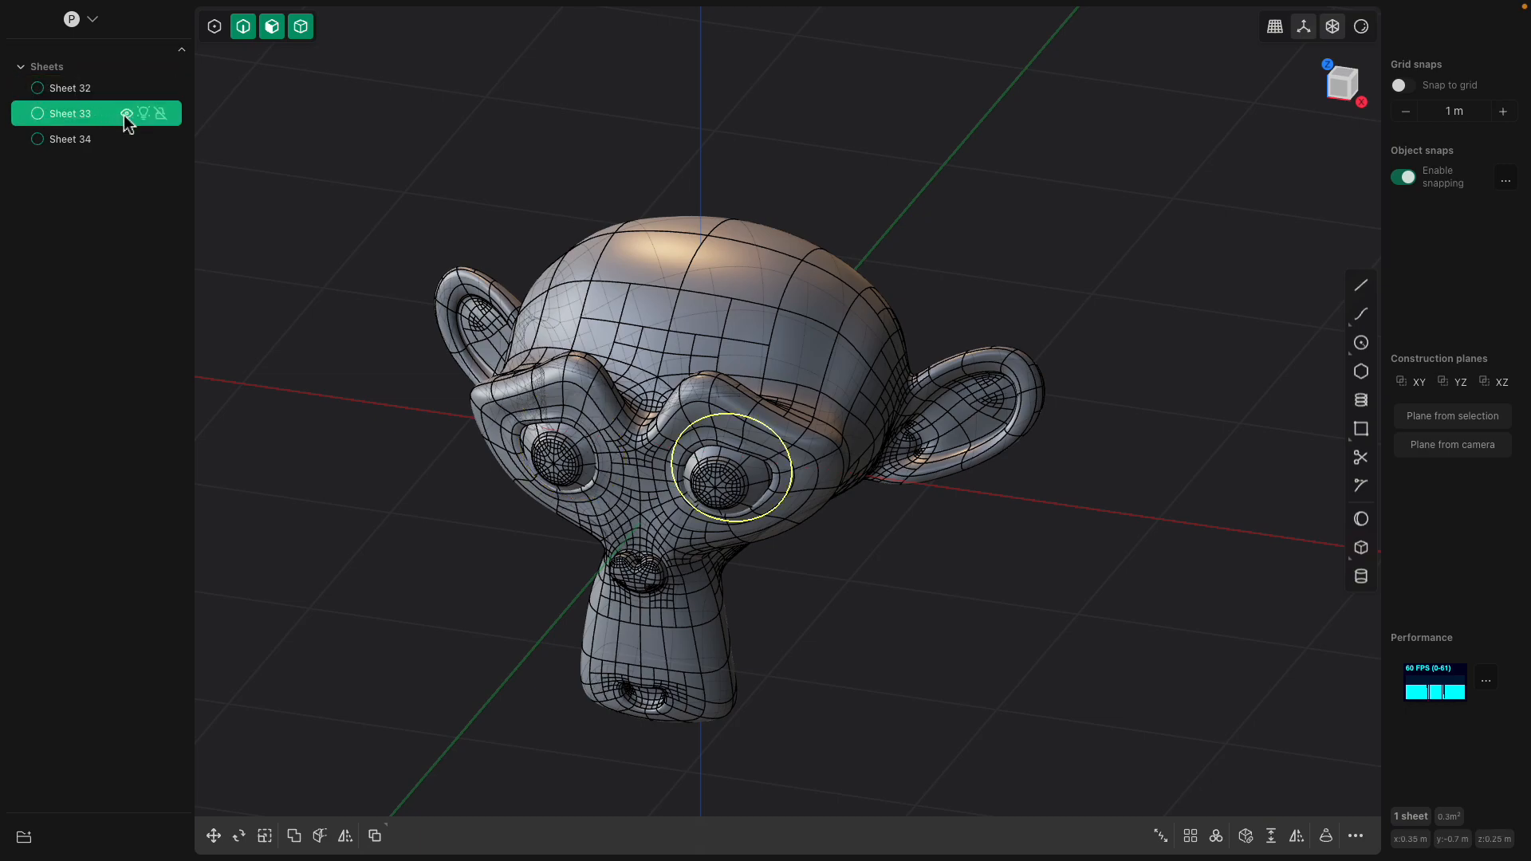
left_click(126, 114)
left_click(126, 88)
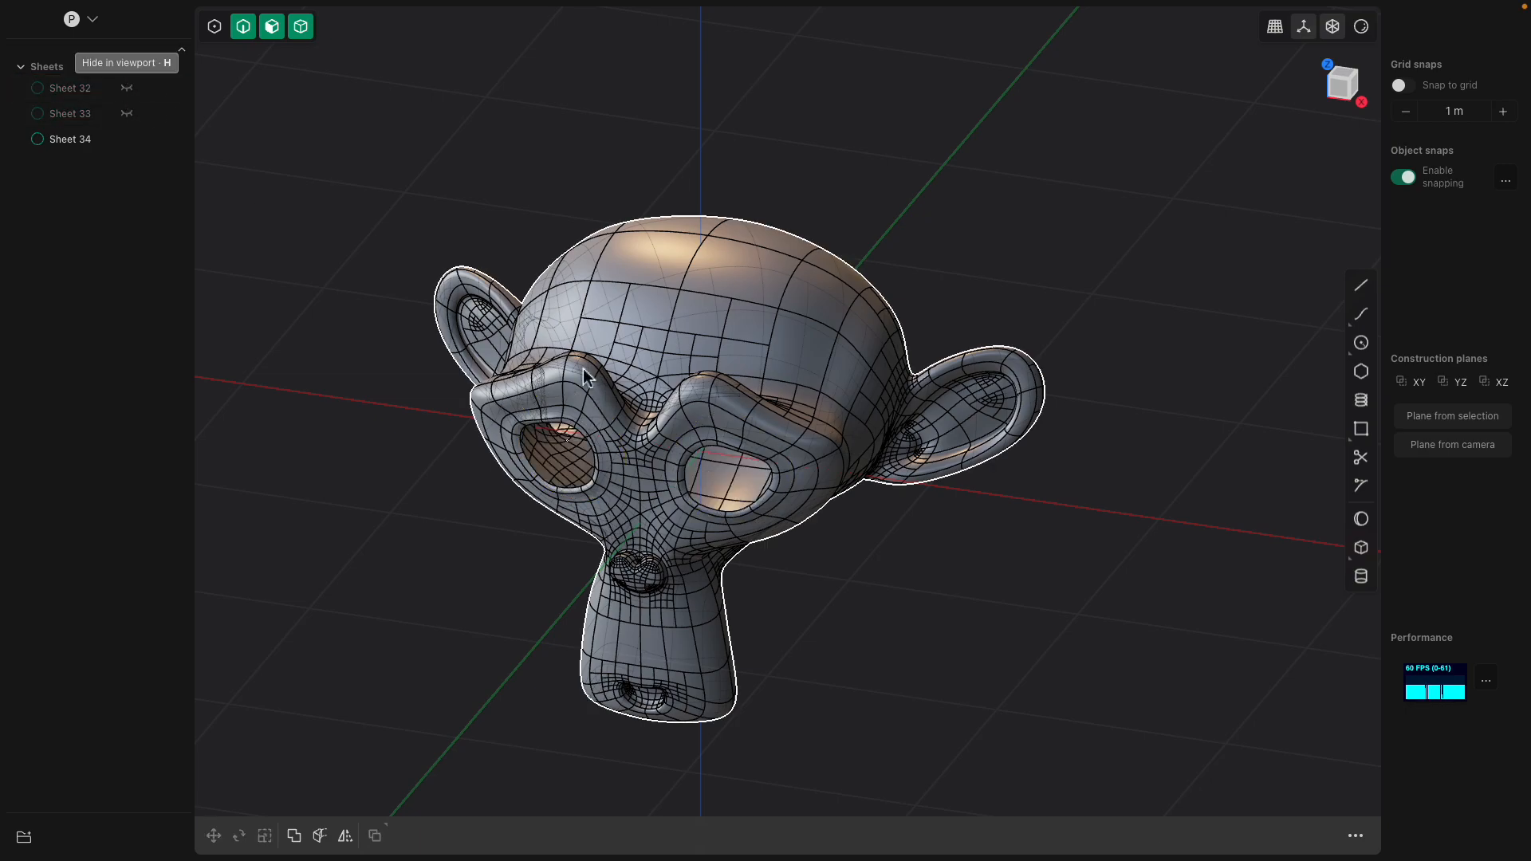
Patch the opening of the monkey's left eye socket along its full edge loop, with Nonsmooth fill and Quality faces
scroll(606, 391, "up", 5)
left_click(802, 333)
middle_click_drag(801, 332, 912, 275)
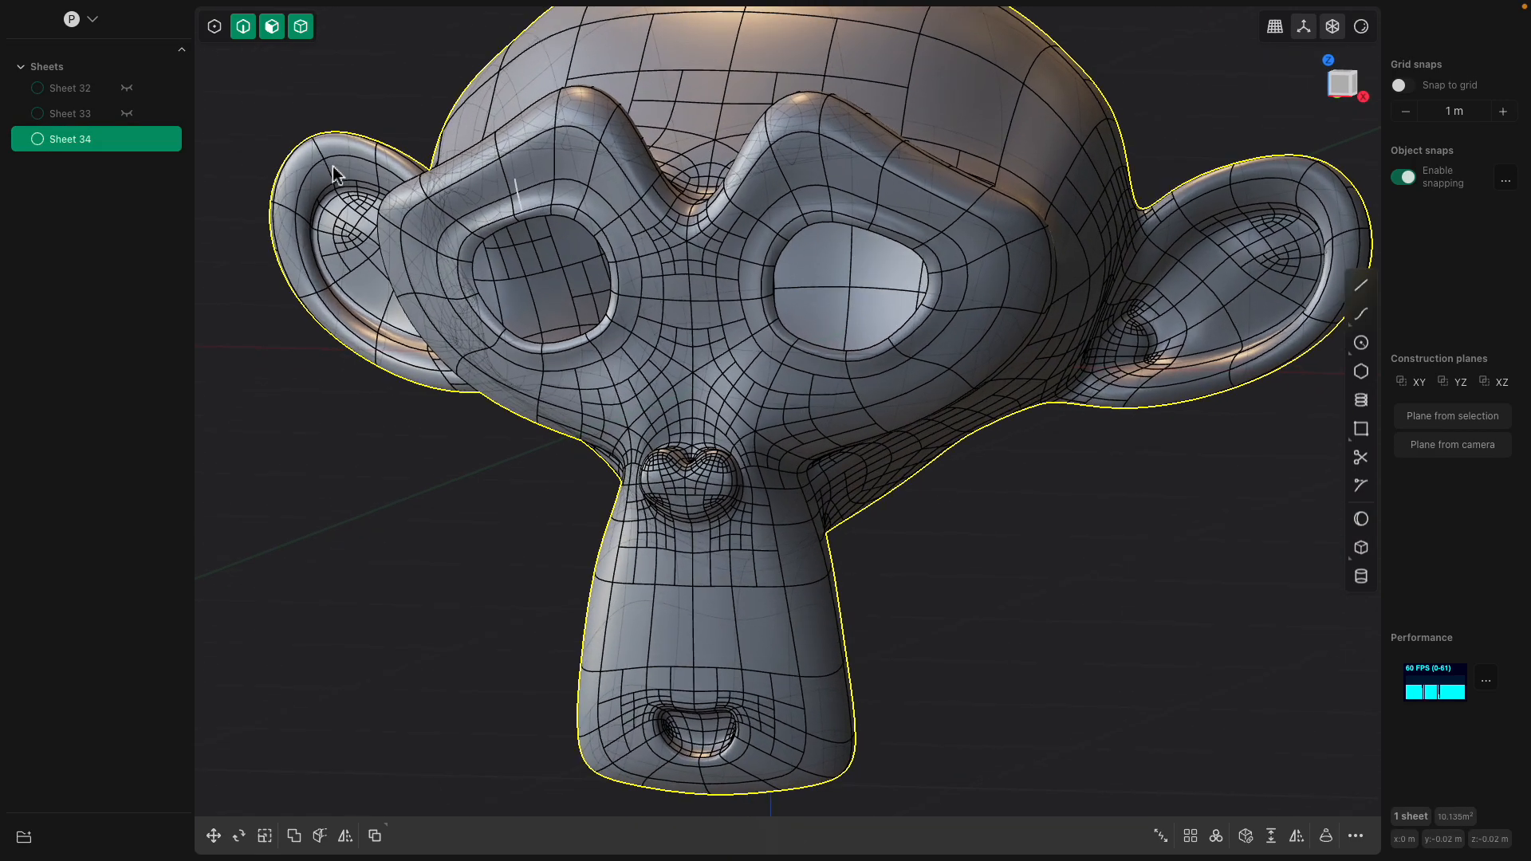
scroll(902, 257, "up", 5)
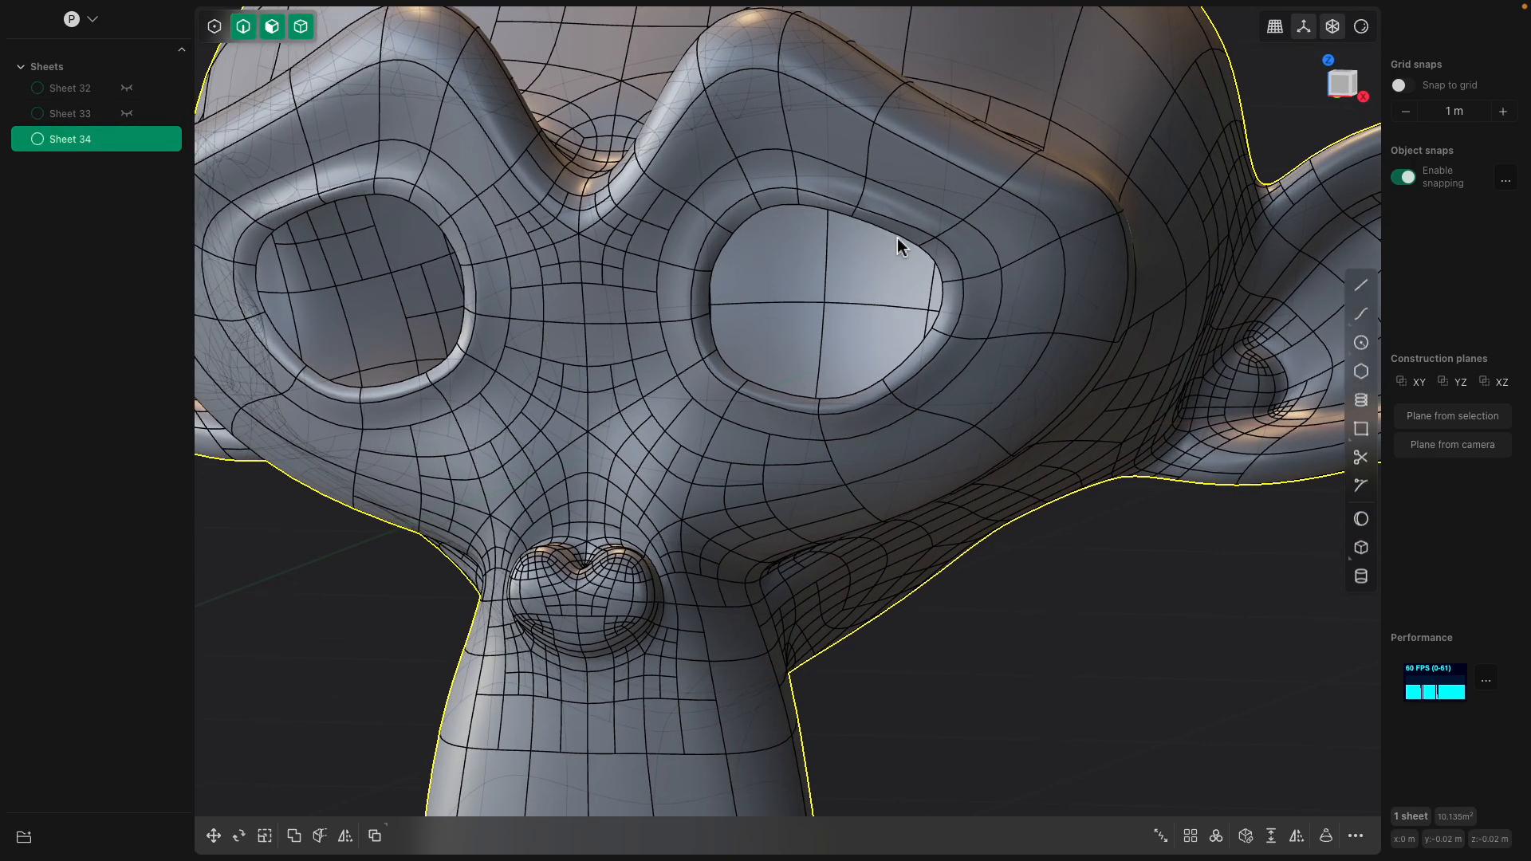
left_click(902, 239)
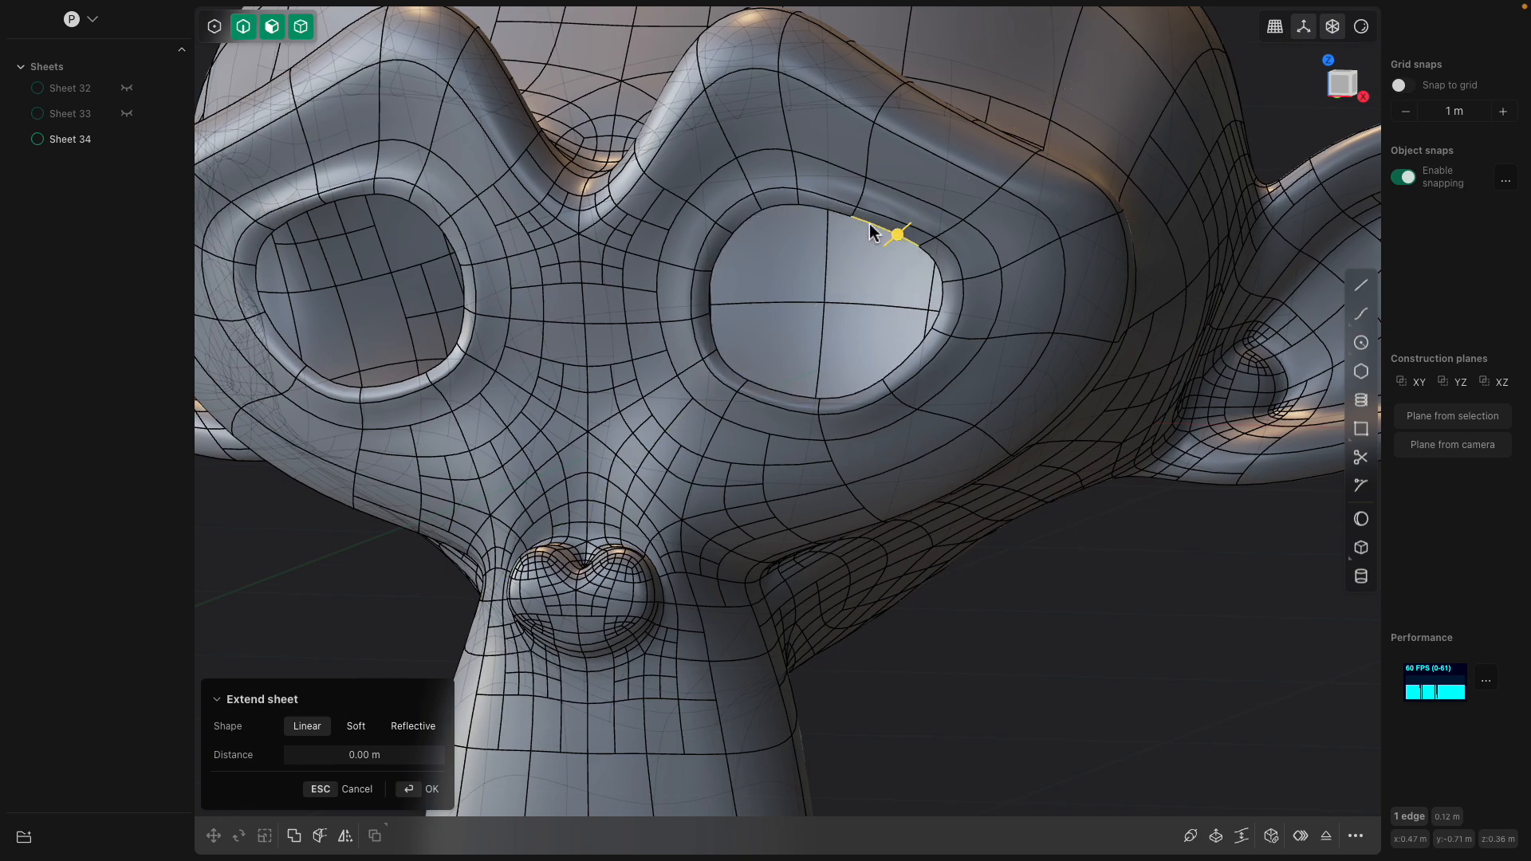
double_click(844, 217)
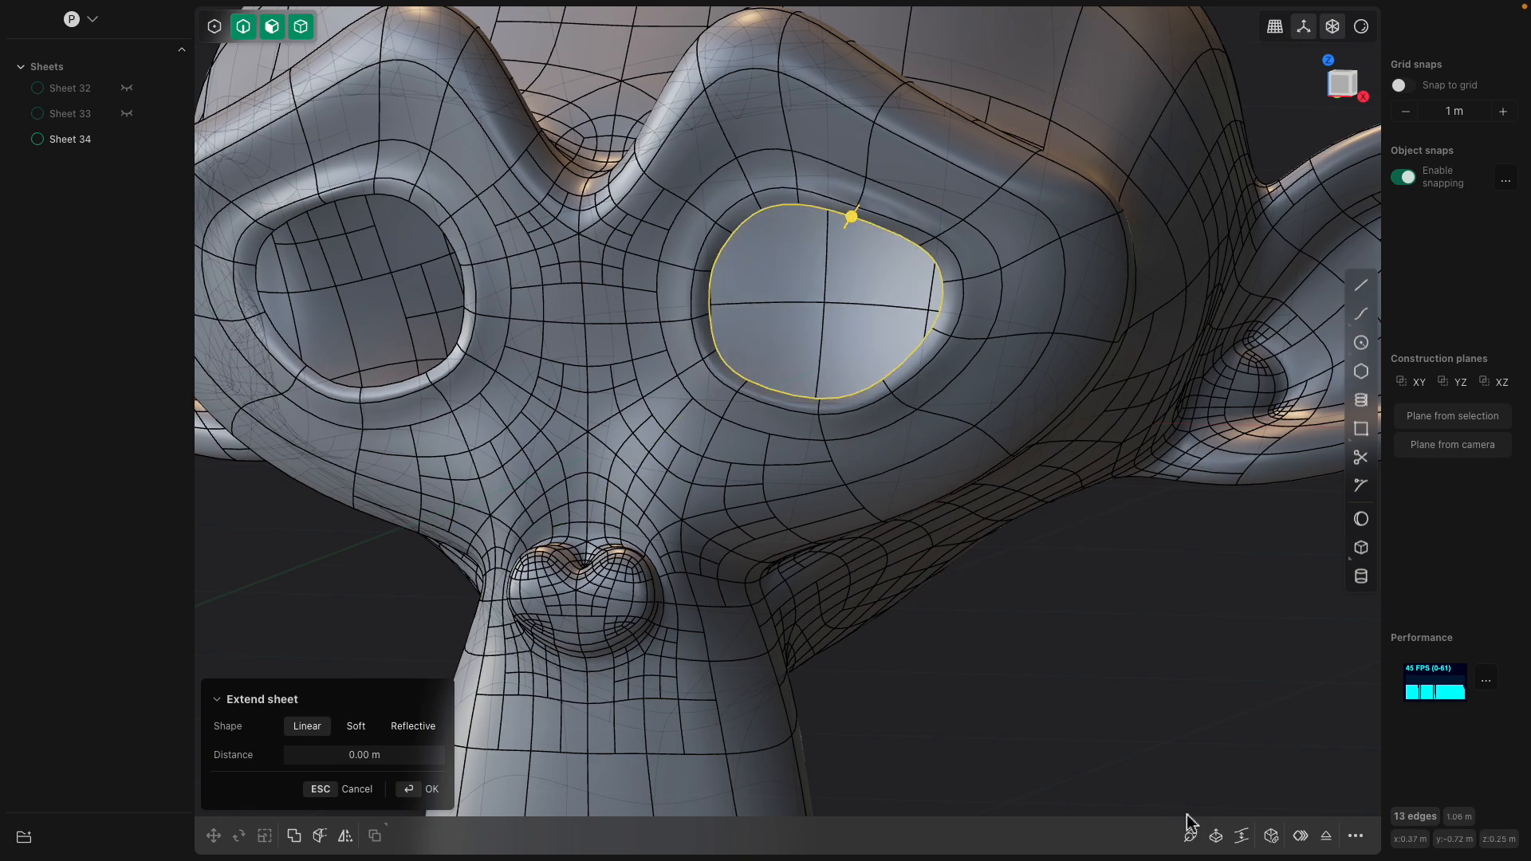
left_click(1272, 836)
middle_click_drag(994, 538, 658, 347)
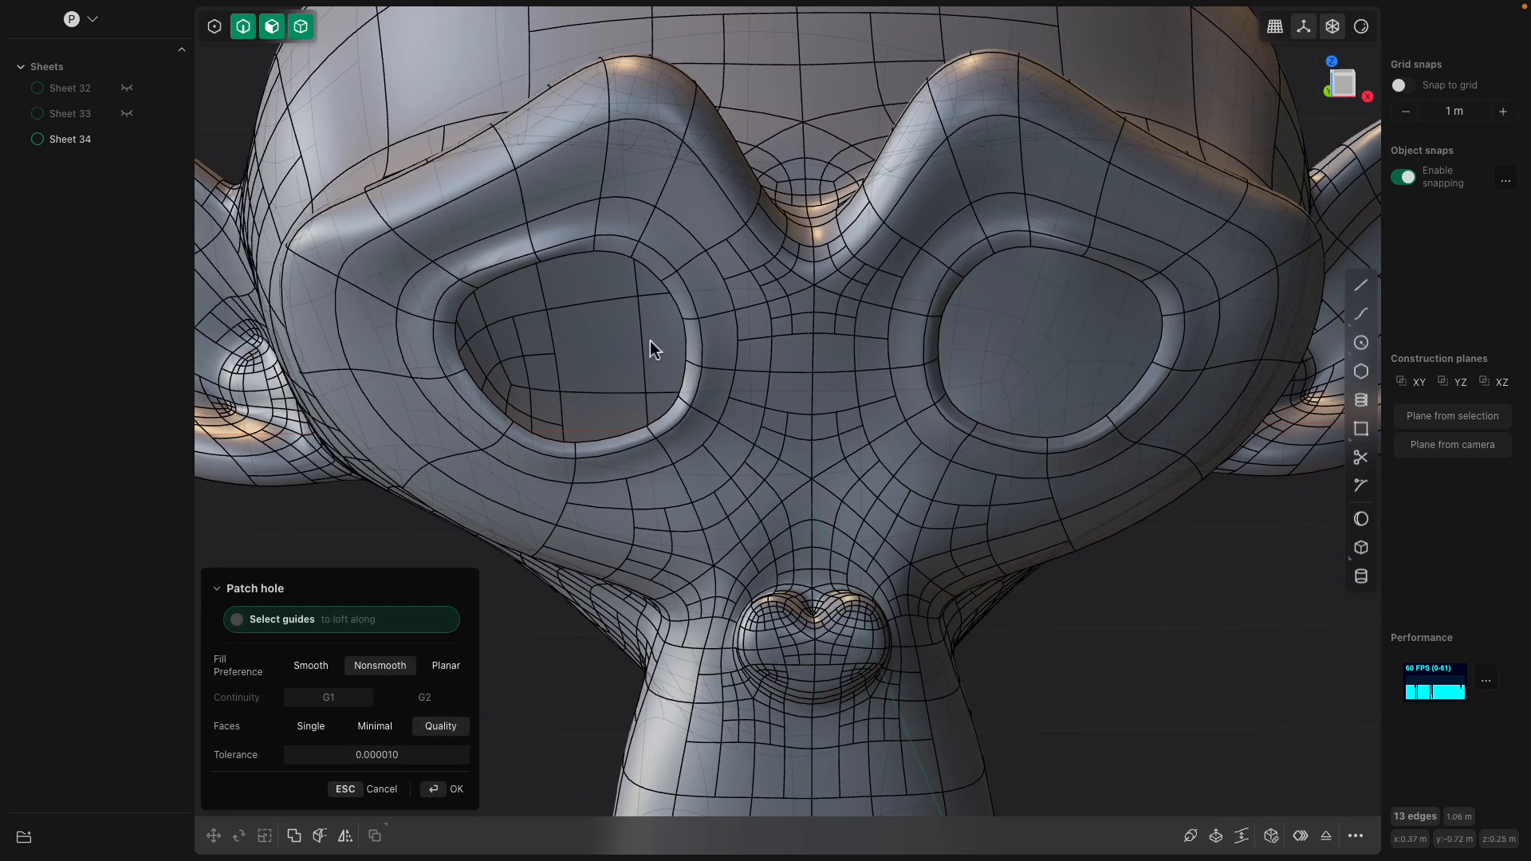
key("Escape")
Patch the opening of the monkey's right eye socket along its full edge loop, with Nonsmooth fill and Quality faces
double_click(618, 255)
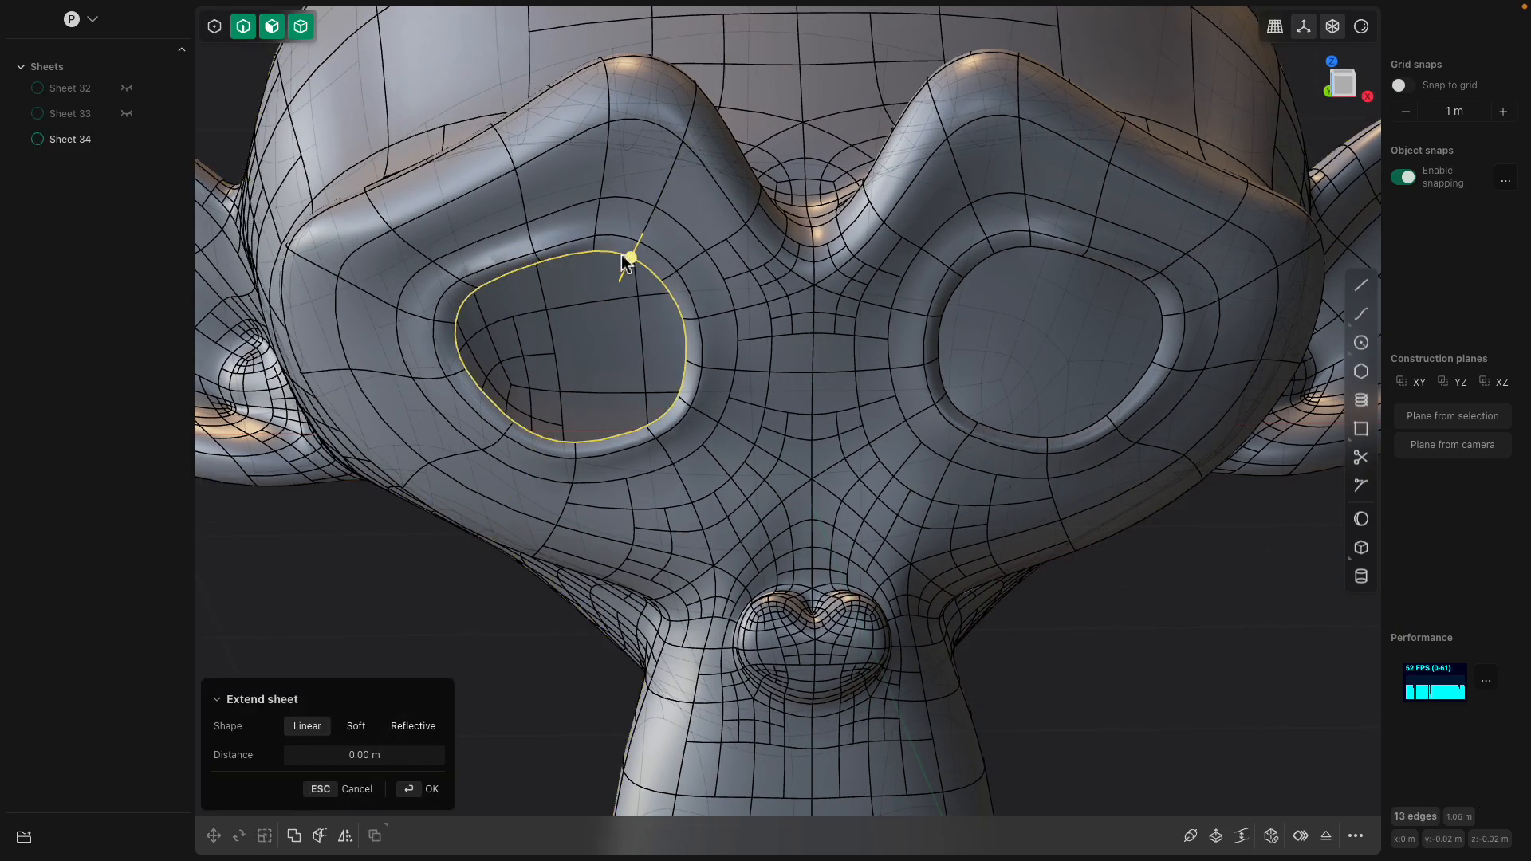
left_click(1289, 837)
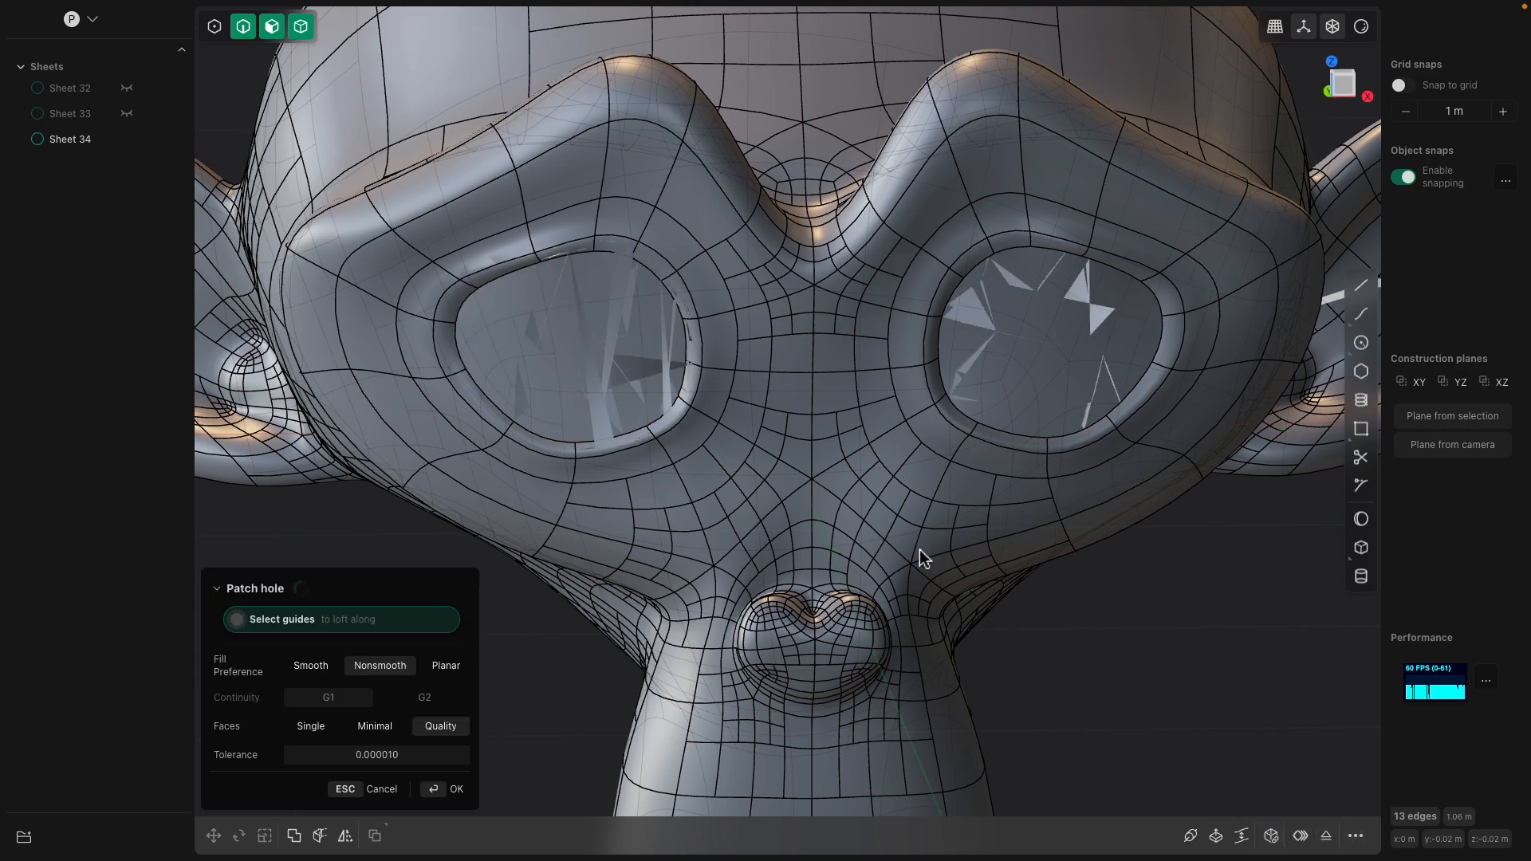
key("Return")
Try to move the patched face of the monkey's left eye with Offset face
left_click(992, 336)
key("o")
middle_click_drag(987, 398, 915, 417)
scroll(915, 417, "down", 3)
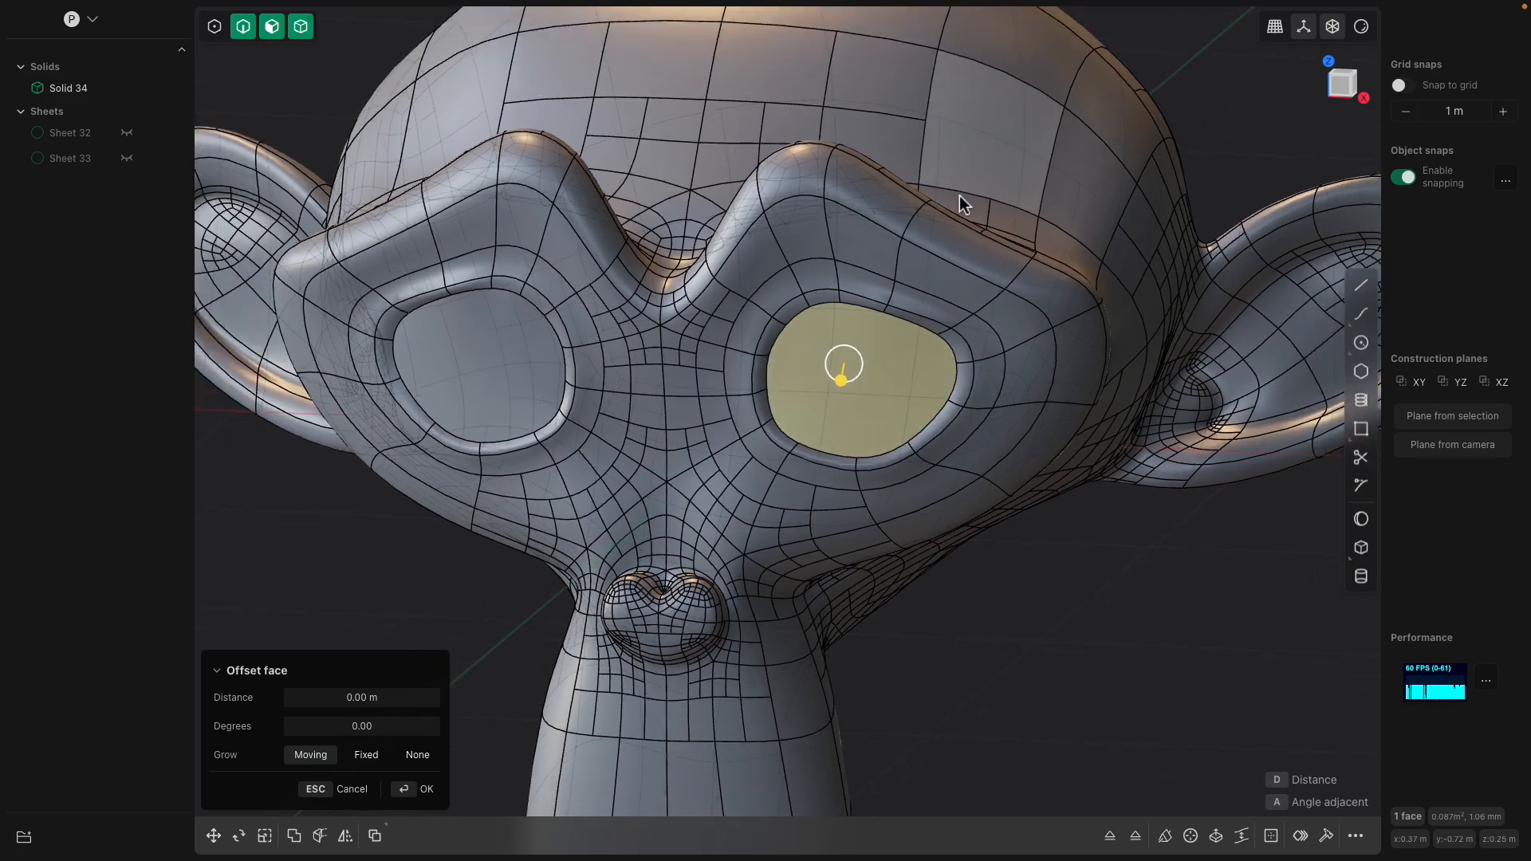
scroll(962, 188, "down", 2)
middle_click_drag(1048, 224, 1166, 163)
left_click(1332, 29)
middle_click_drag(883, 403, 896, 338, "shift")
left_click(829, 407)
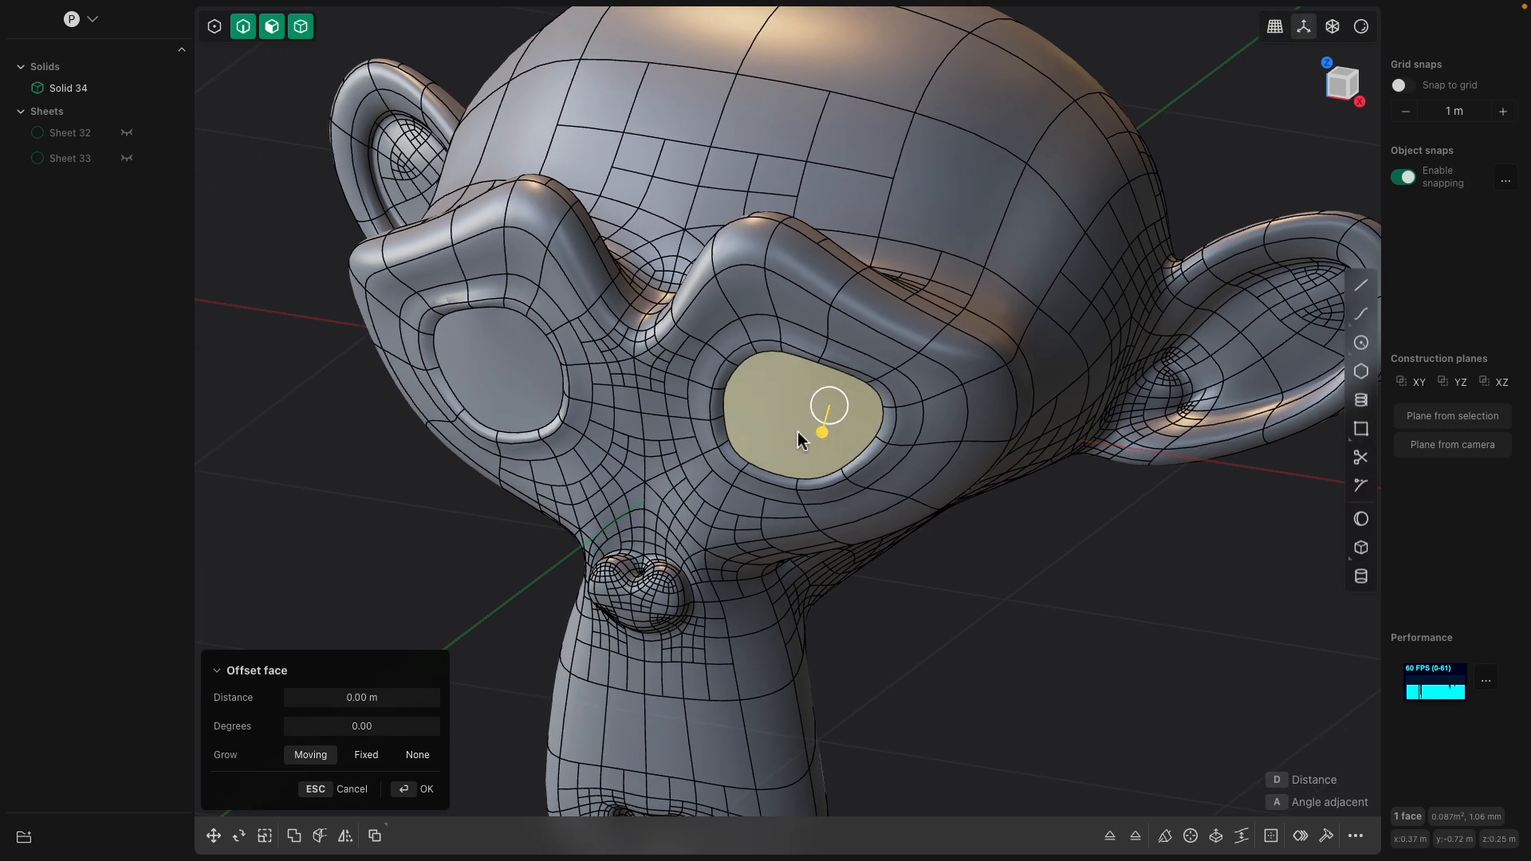
middle_click_drag(800, 439, 708, 472)
left_click_drag(707, 472, 732, 465)
middle_click_drag(731, 455, 799, 445)
key("Return")
Try to move the patched face of the monkey's right eye with Offset face
left_click(658, 391)
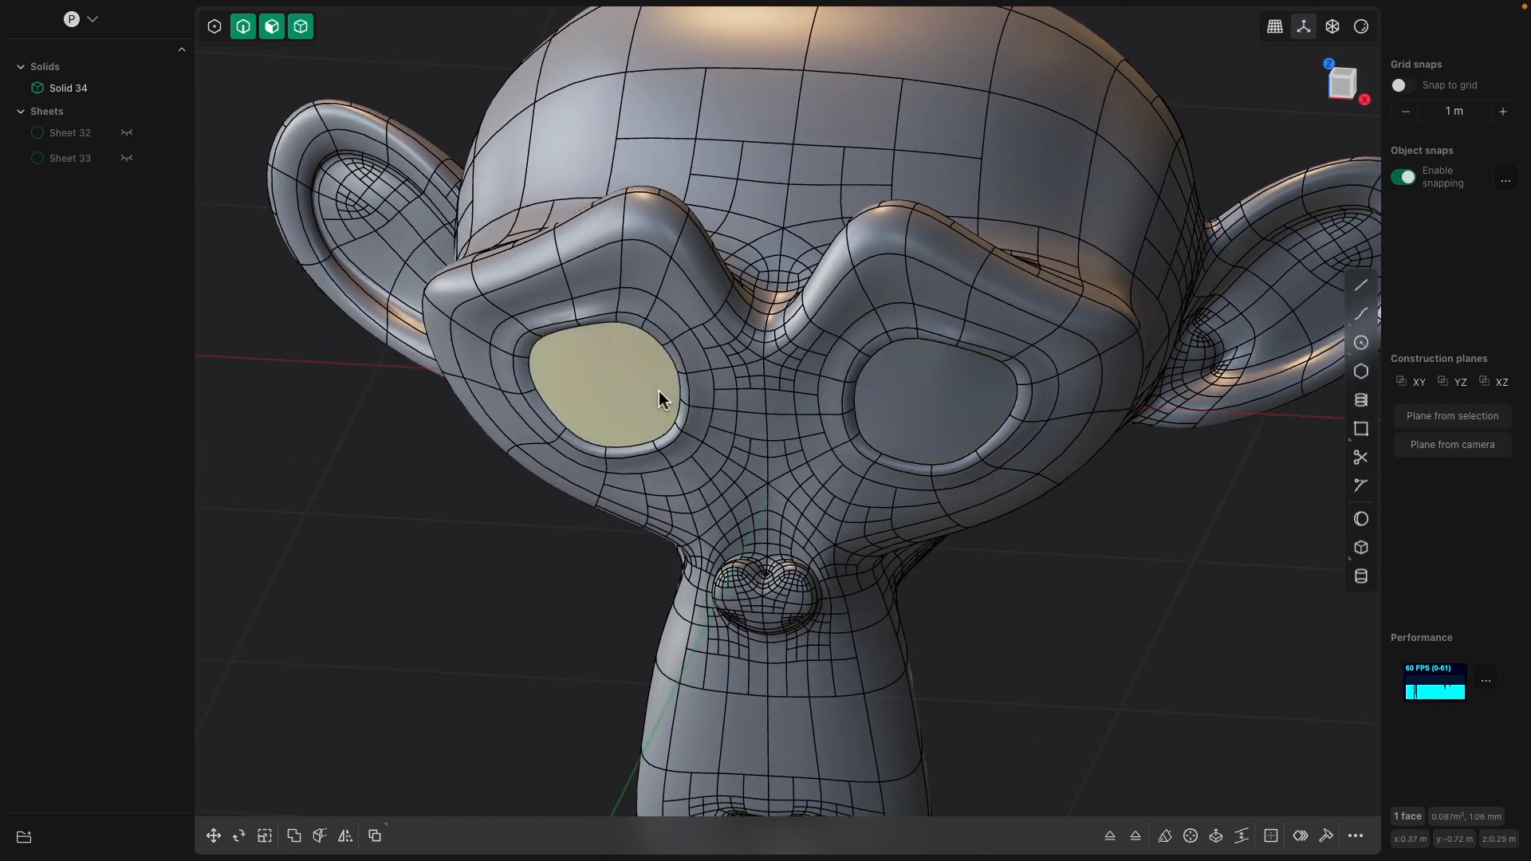
left_click_drag(648, 413, 661, 391)
key("Return")
mouse_move(741, 396)
middle_mouse_down()
mouse_move(767, 403)
mouse_move(729, 391)
middle_mouse_up()
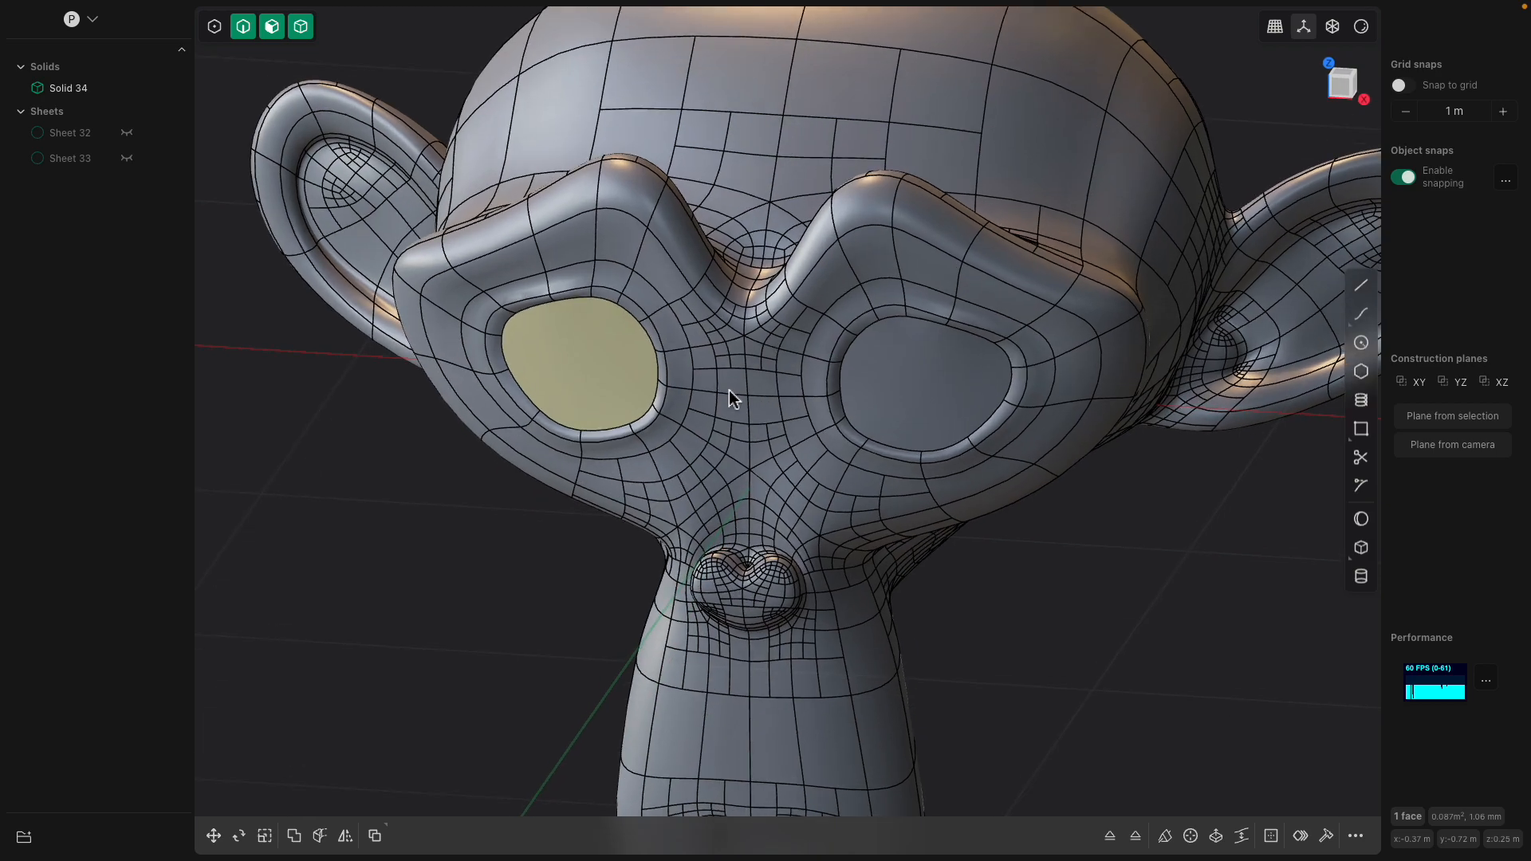
Inset the patched faces of the right eye and the left eye with Offset, using Round gap fill
key("o")
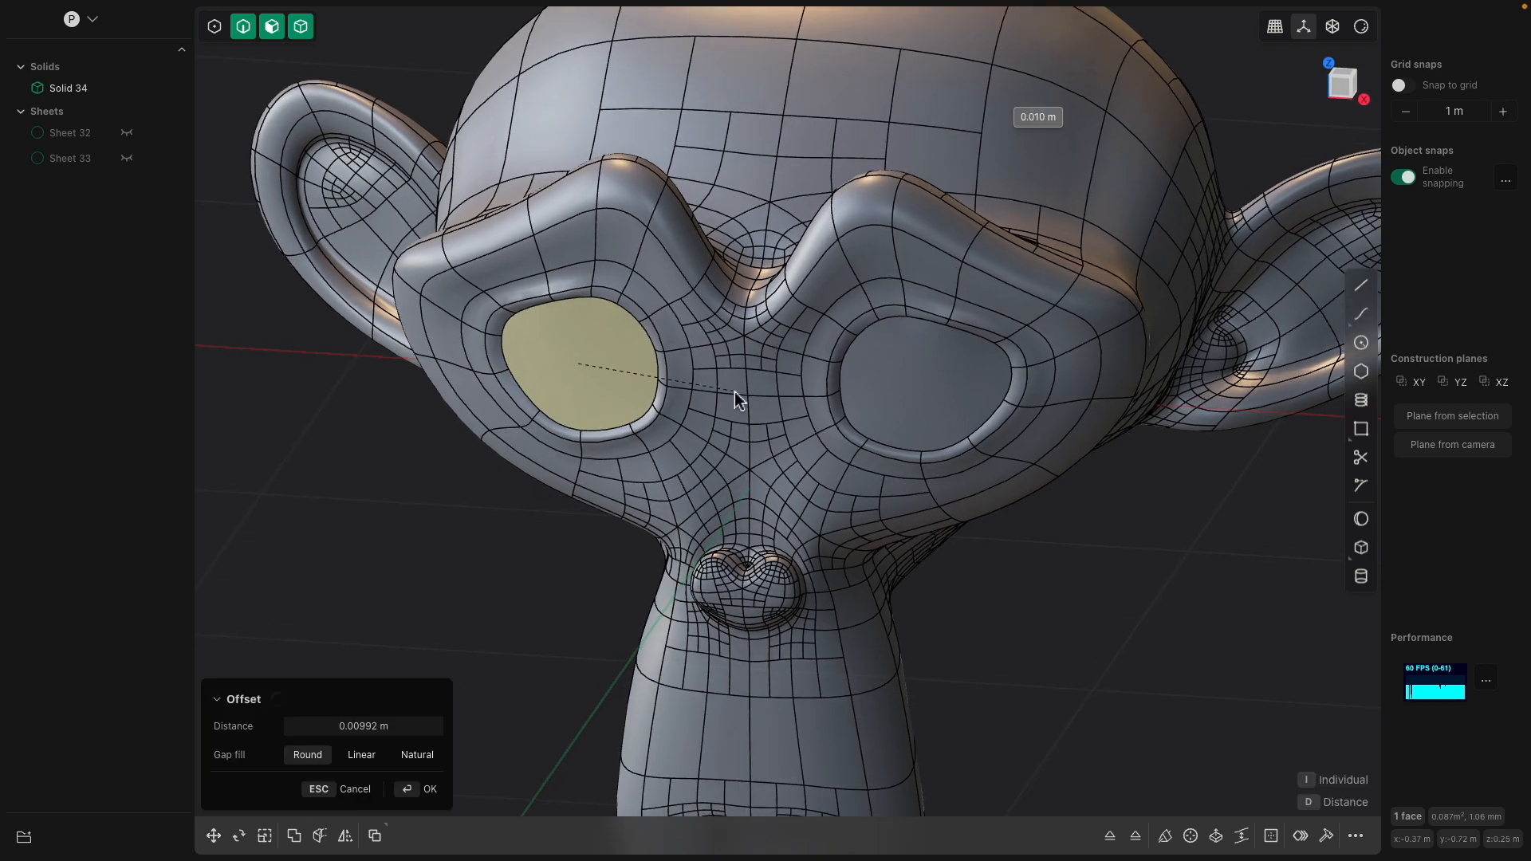
left_click(744, 395)
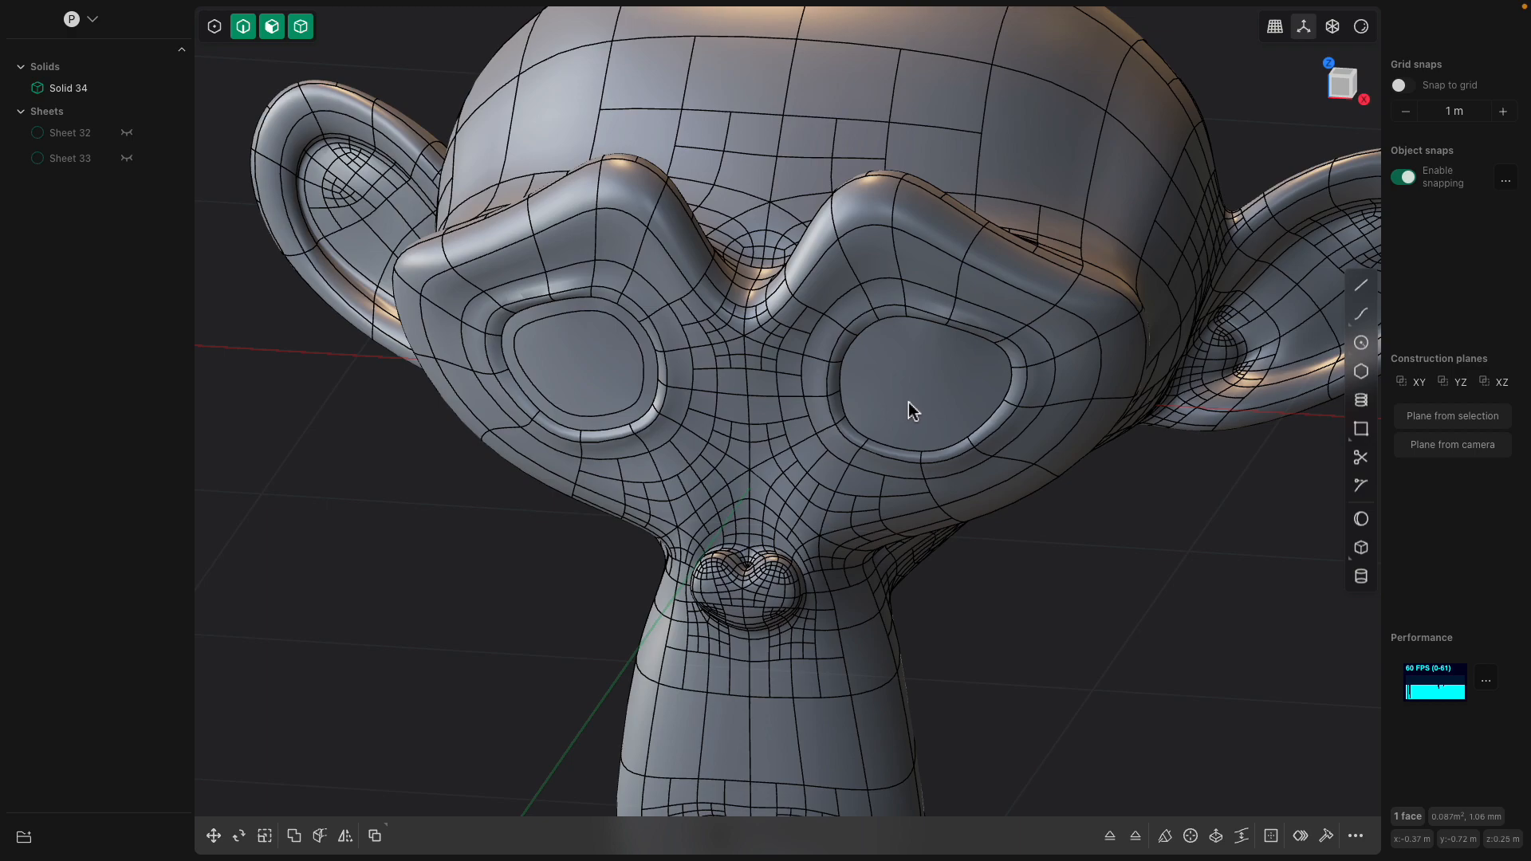
left_click(916, 404)
key("o")
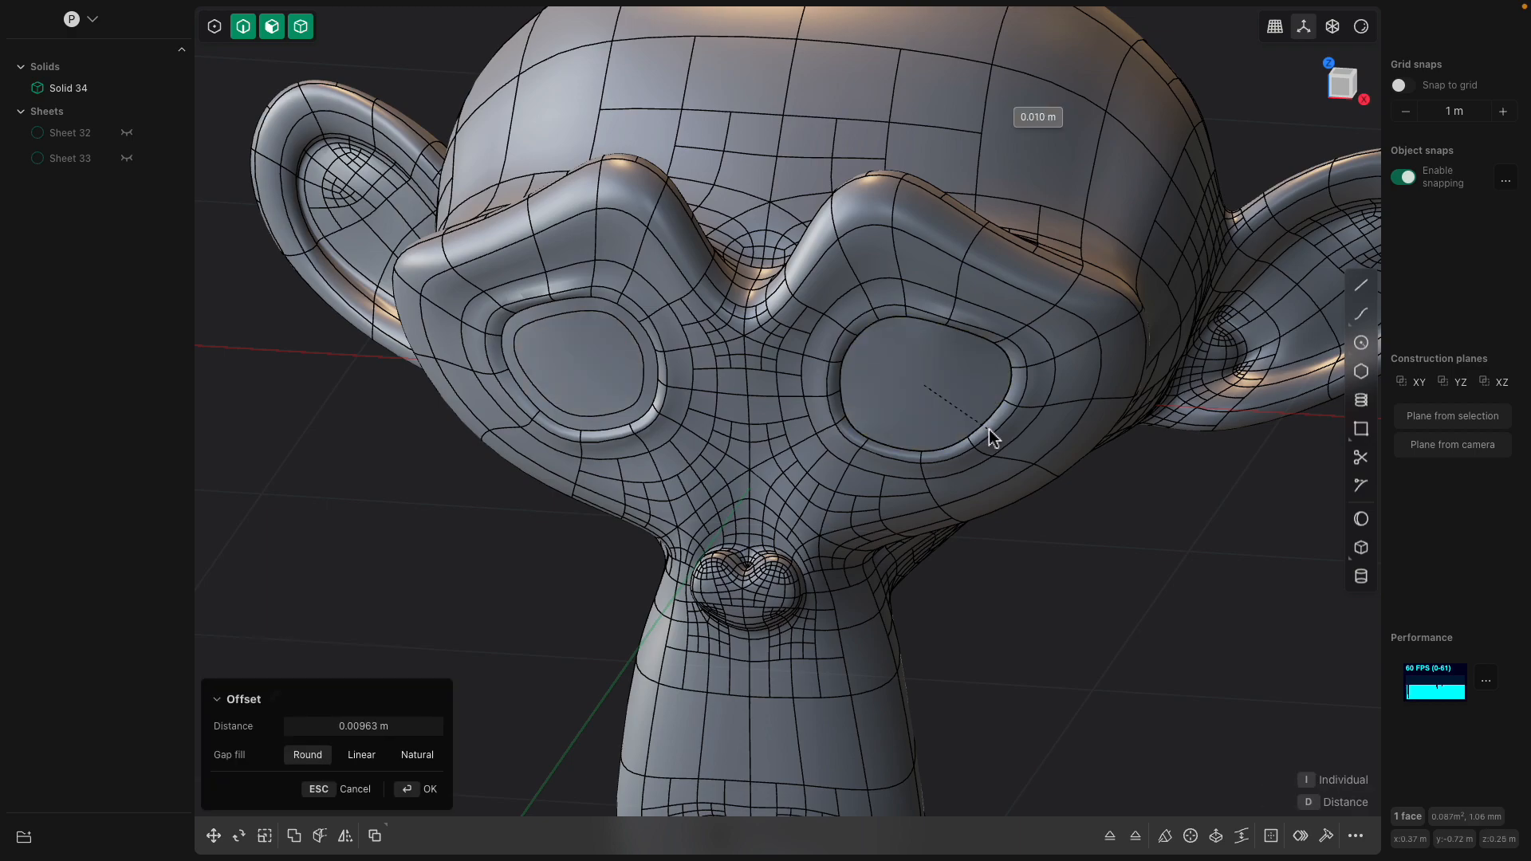
left_click(990, 431)
middle_click_drag(801, 411, 818, 415)
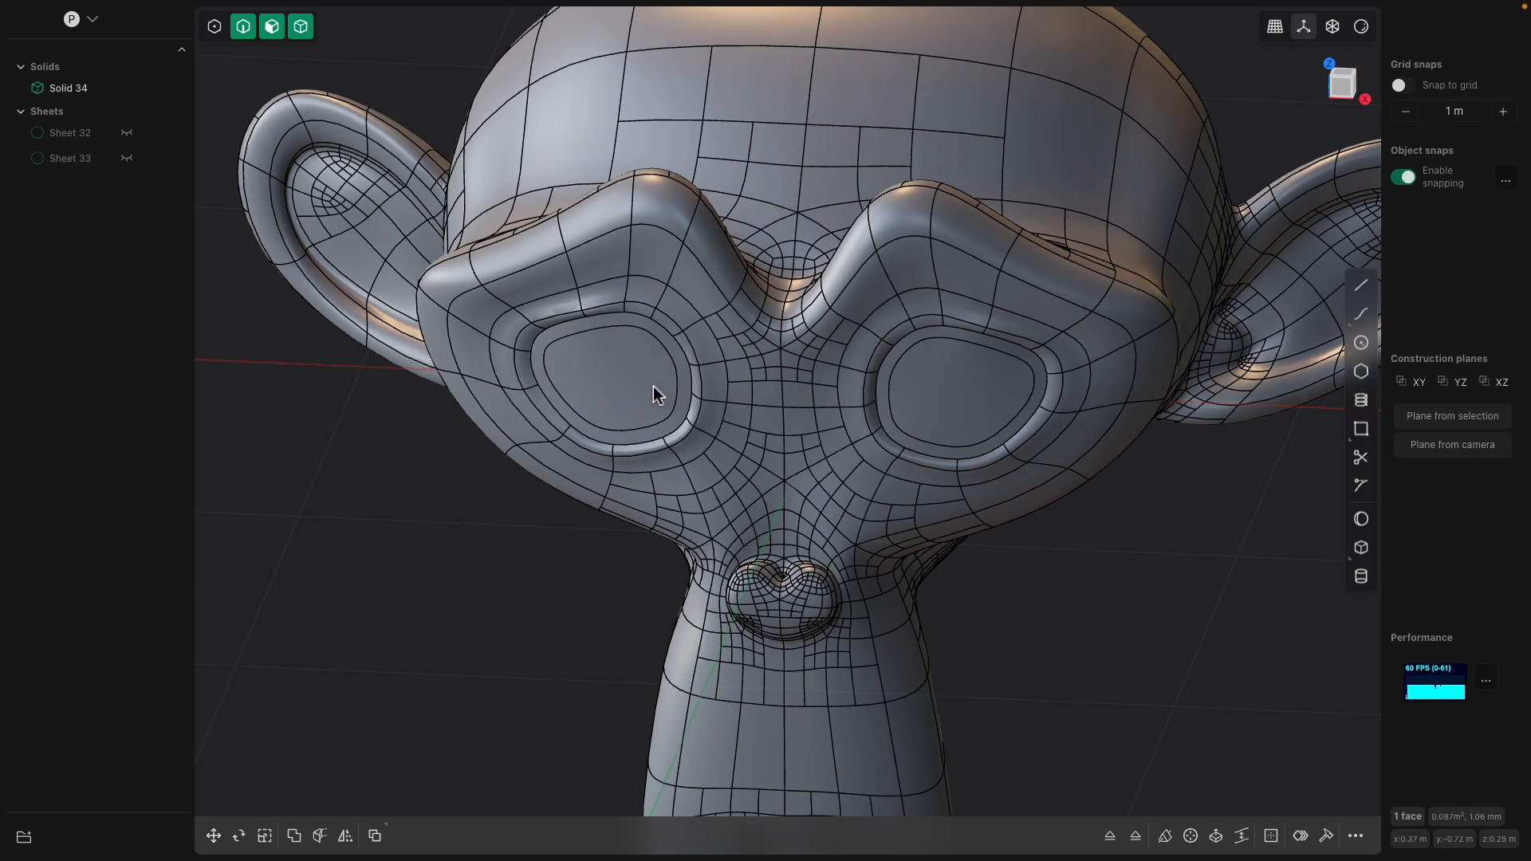
Recess the inner inset face of the monkey's right eye into the head with Offset face
left_click(638, 400)
left_click_drag(620, 419, 638, 401)
key("Return")
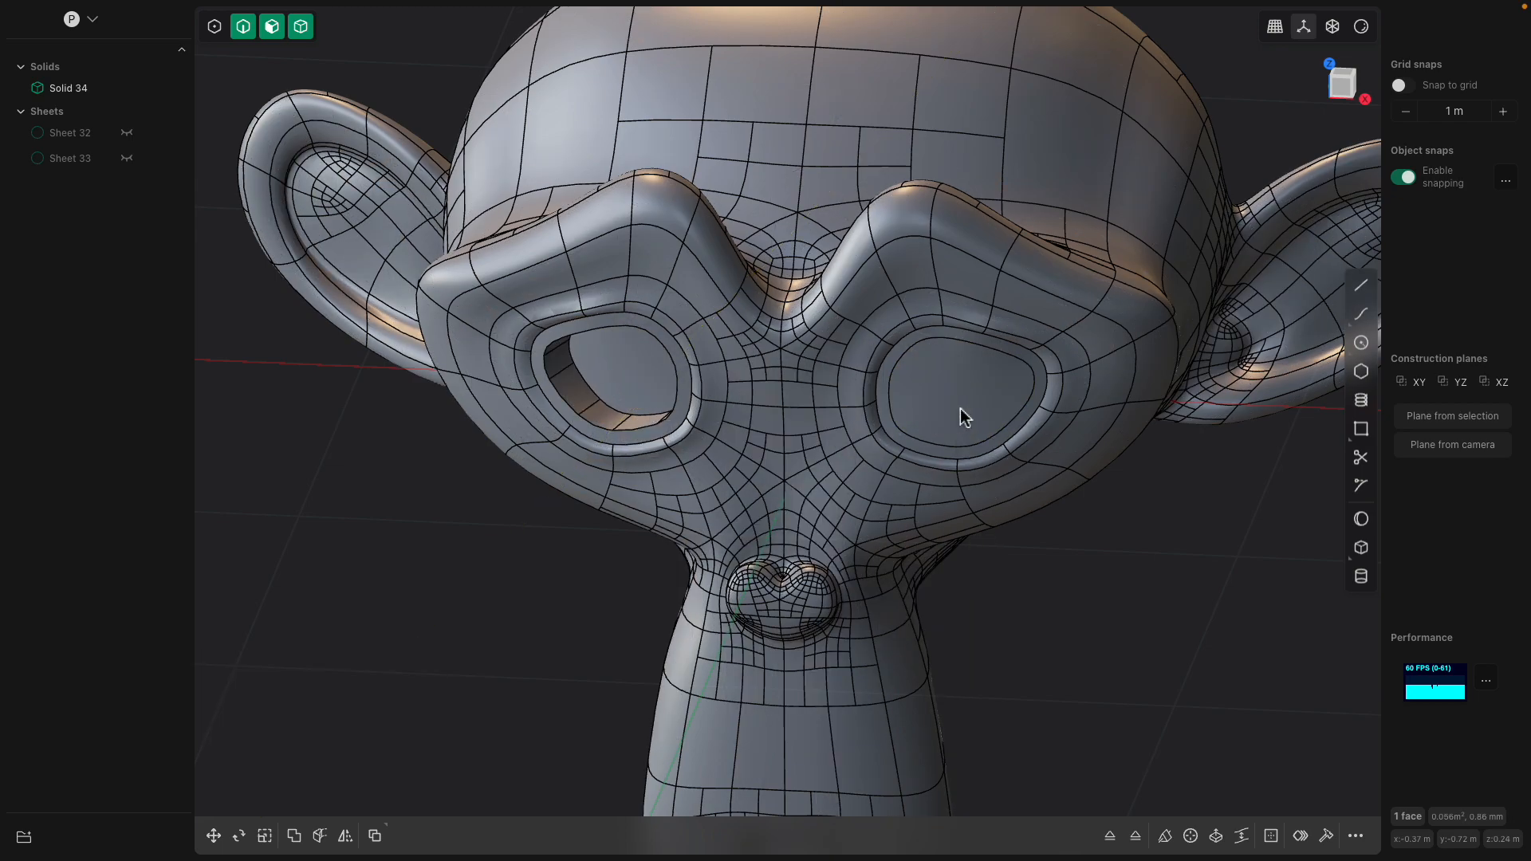
Recess the inner inset face of the monkey's left eye by about 0.096 m with Offset face
left_click(980, 409)
left_click_drag(980, 435, 972, 418)
scroll(972, 418, "down", 3)
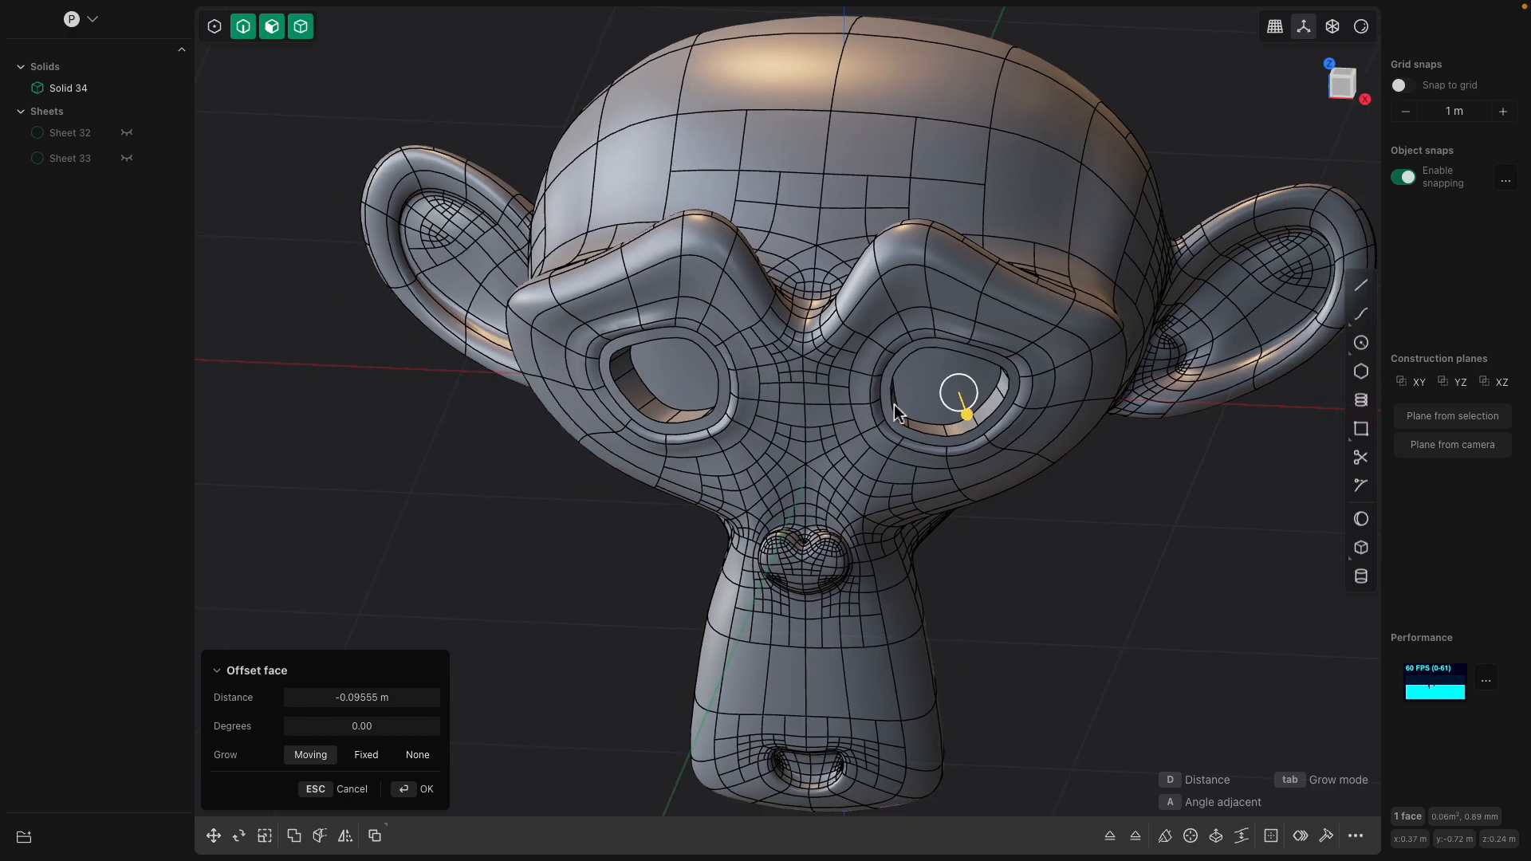
middle_click_drag(972, 319, 882, 348)
key("Return")
Offset one face on top of the monkey's head inward by about 0.083 m
middle_click_drag(861, 232, 839, 254)
left_click(839, 241)
left_click_drag(839, 254, 848, 261)
middle_click_drag(849, 261, 815, 325)
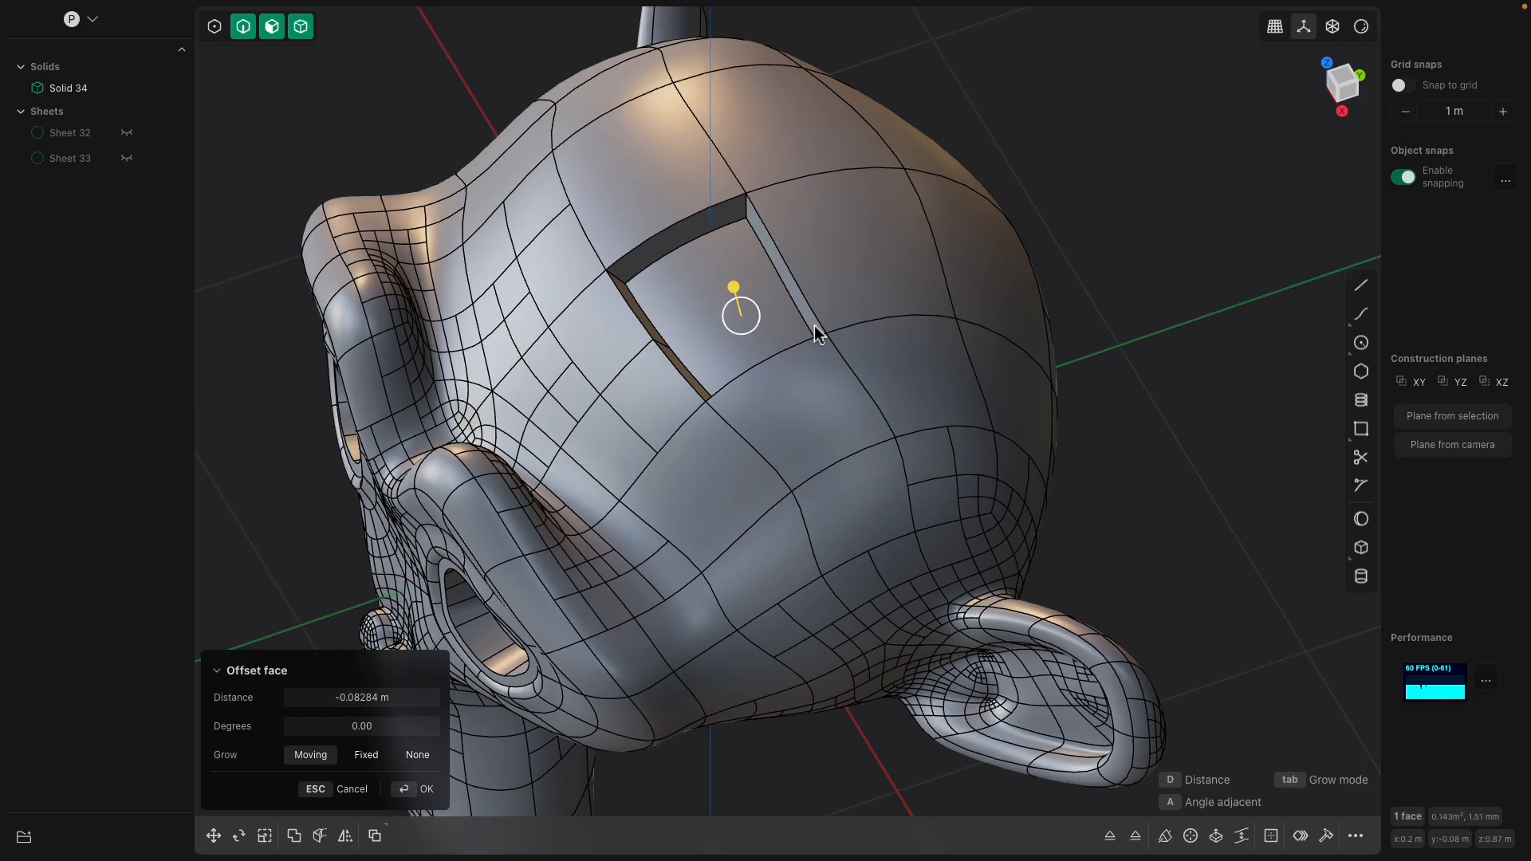
key("Return")
Try to inset the recessed face on top of the head with Offset
key("o")
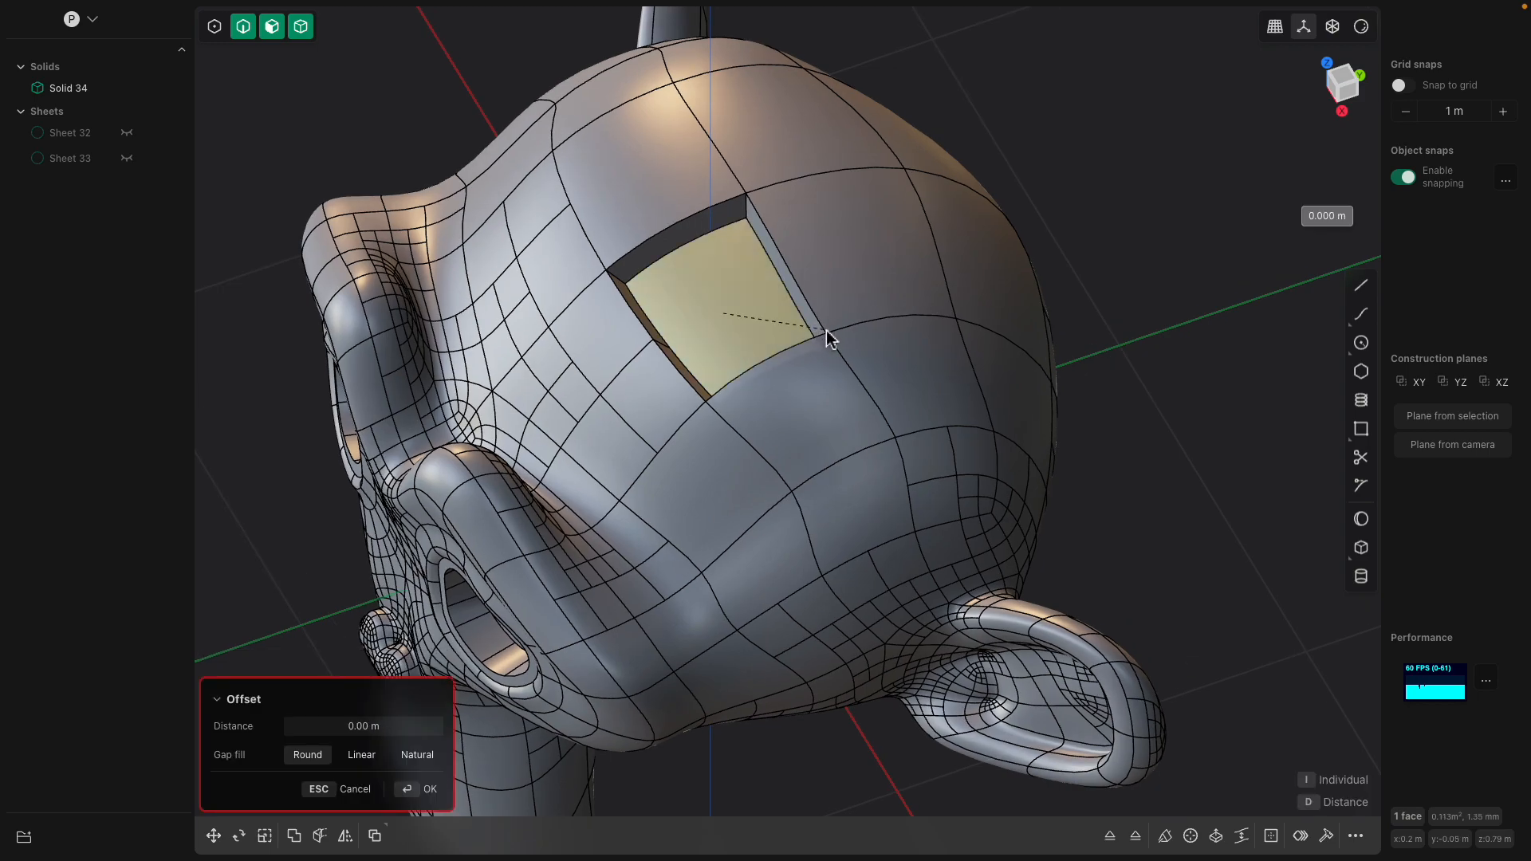
left_click(857, 342)
middle_click_drag(857, 342, 795, 329)
key("Return")
Select two adjacent faces at the back of the head and offset them inward together
left_click(859, 286)
middle_click_drag(931, 301, 908, 280)
left_click(858, 254, "shift")
left_click_drag(913, 265, 868, 265)
middle_click_drag(867, 264, 889, 343)
key("Return")
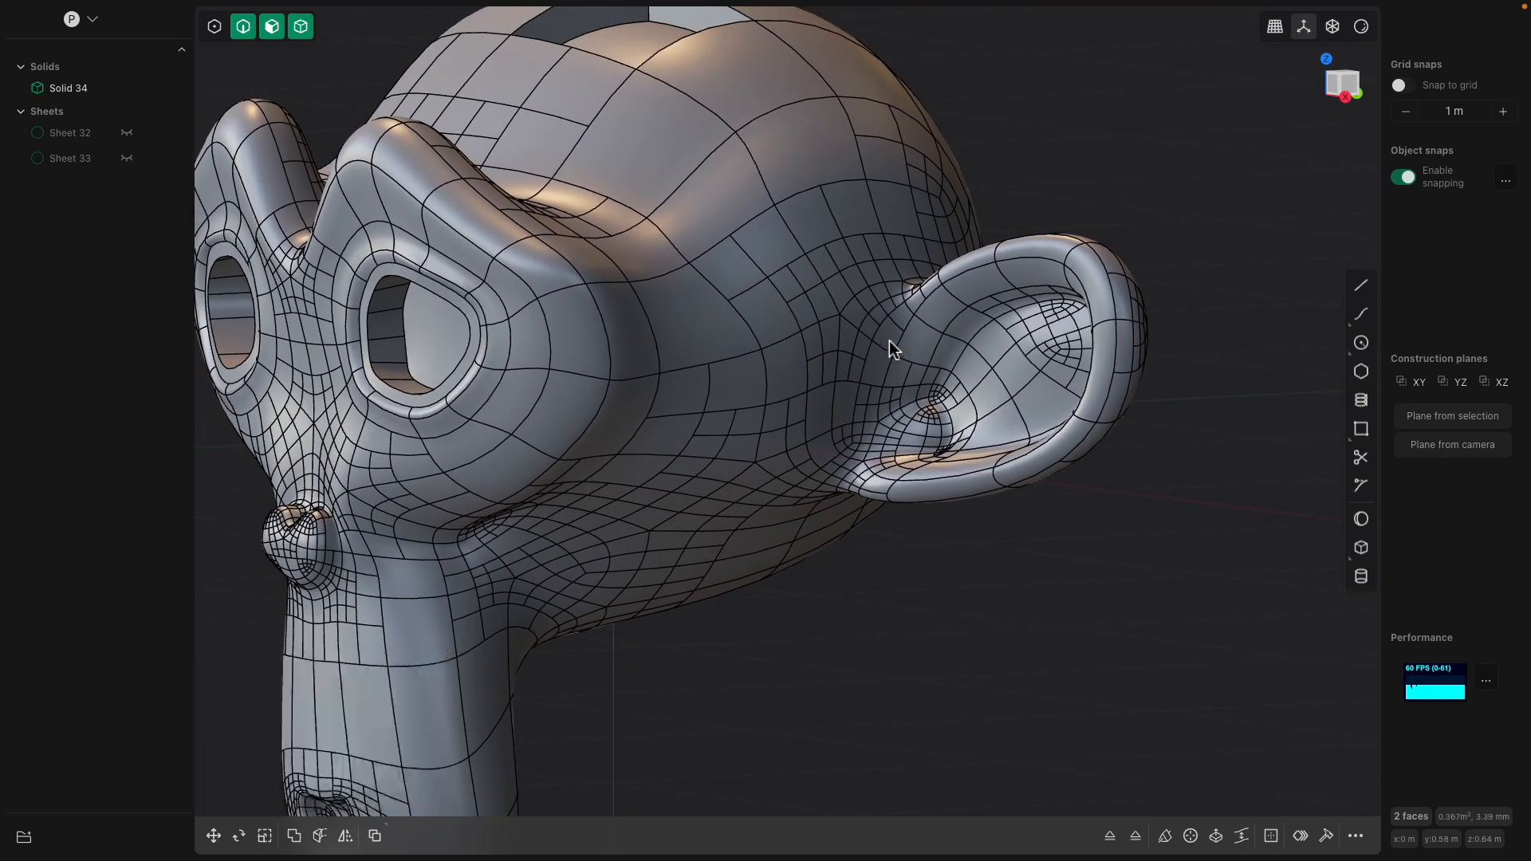
Offset a narrow cheek face below the monkey's left eye inward
scroll(807, 266, "up", 3)
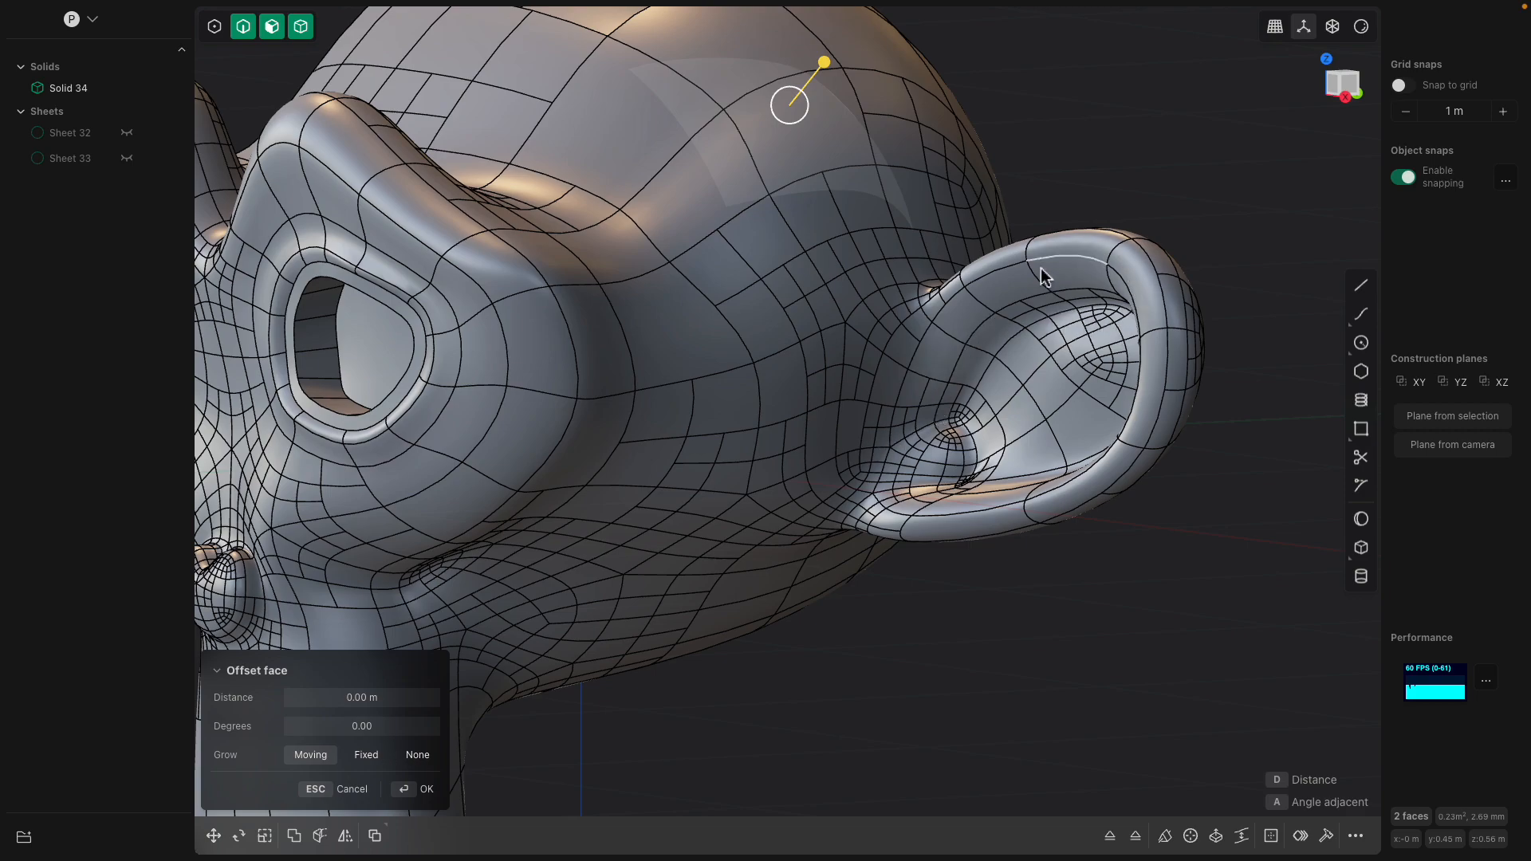
middle_click_drag(895, 369, 722, 349)
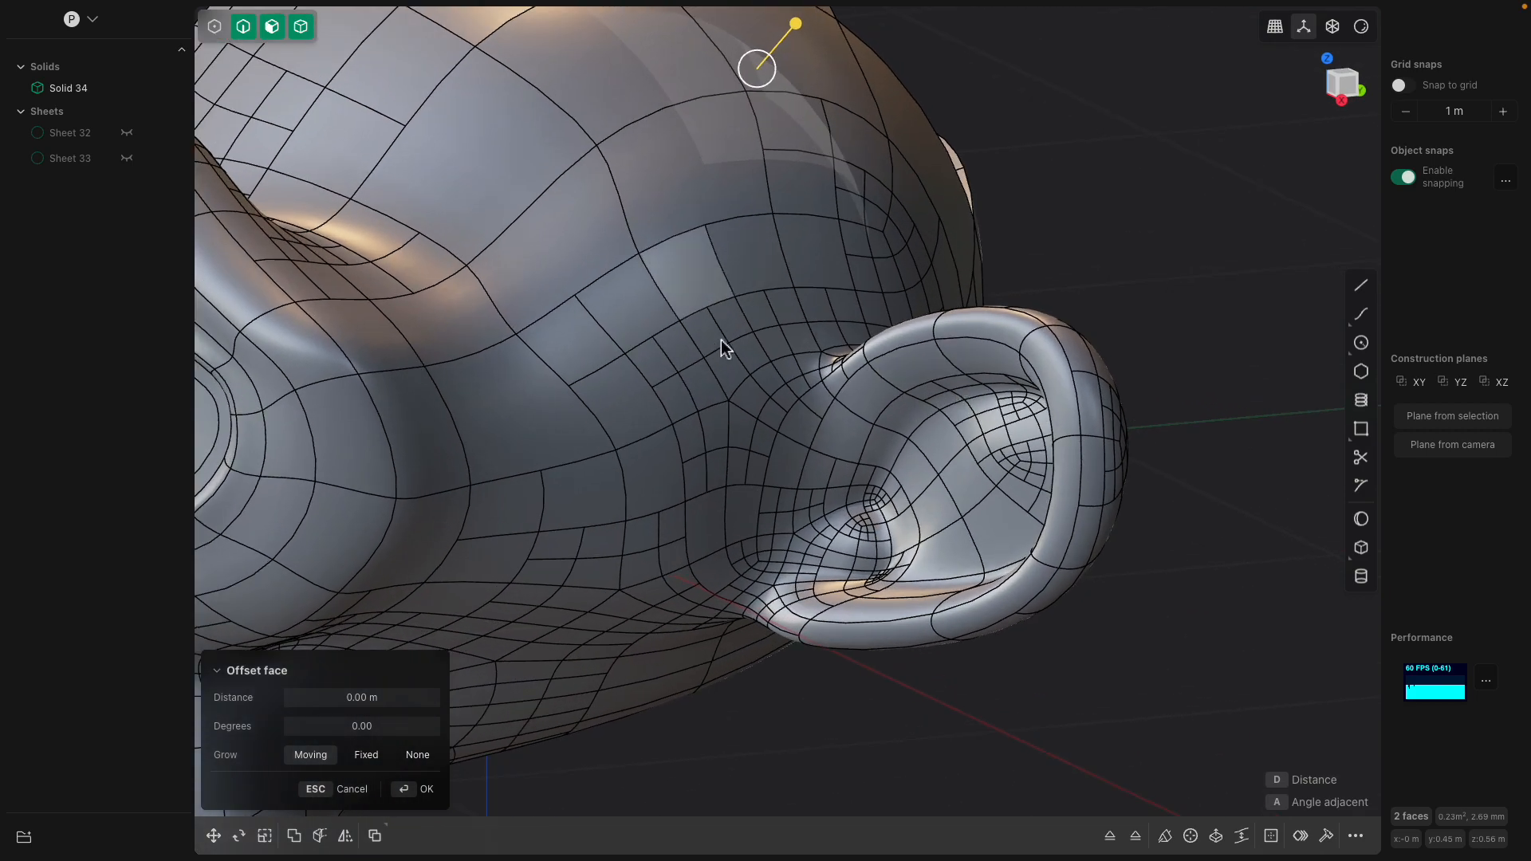
left_click(670, 363)
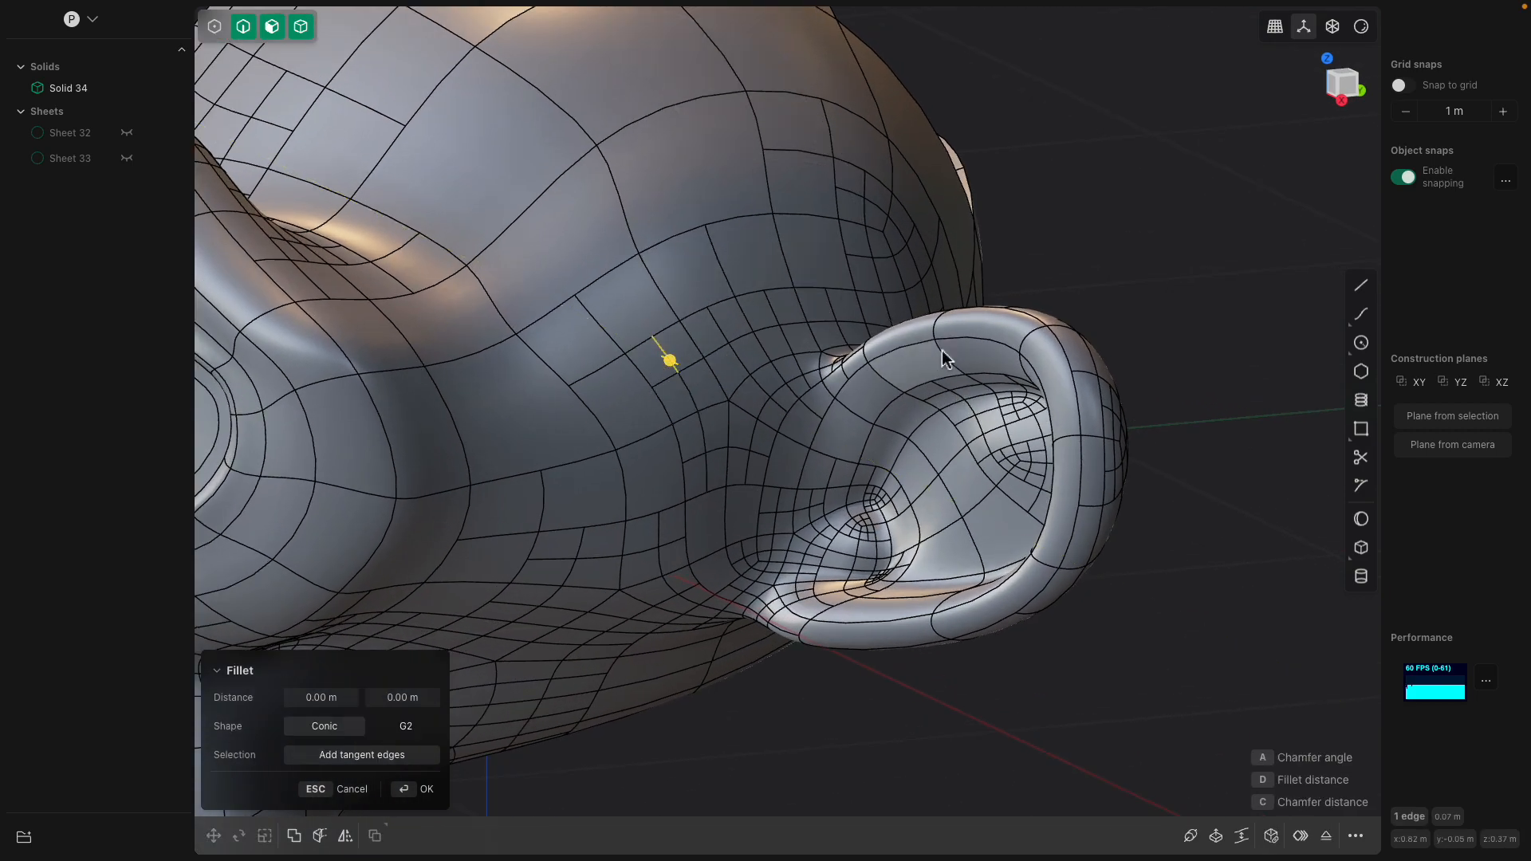
middle_click_drag(725, 370, 791, 414)
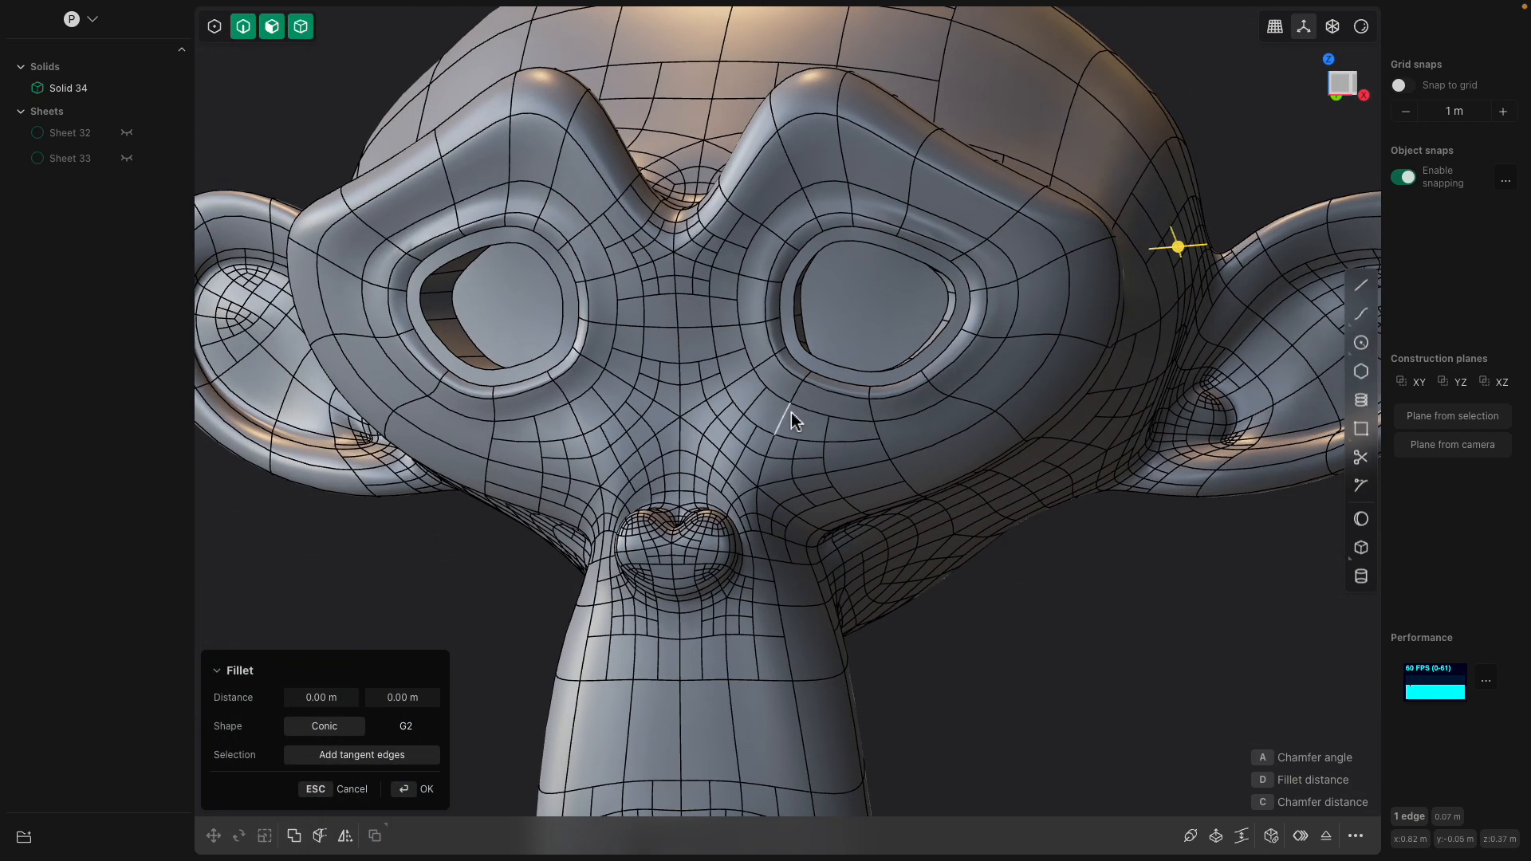
middle_click_drag(877, 443, 909, 459)
left_click(927, 469)
left_click_drag(938, 503, 936, 496)
scroll(936, 495, "down", 2)
key("Return")
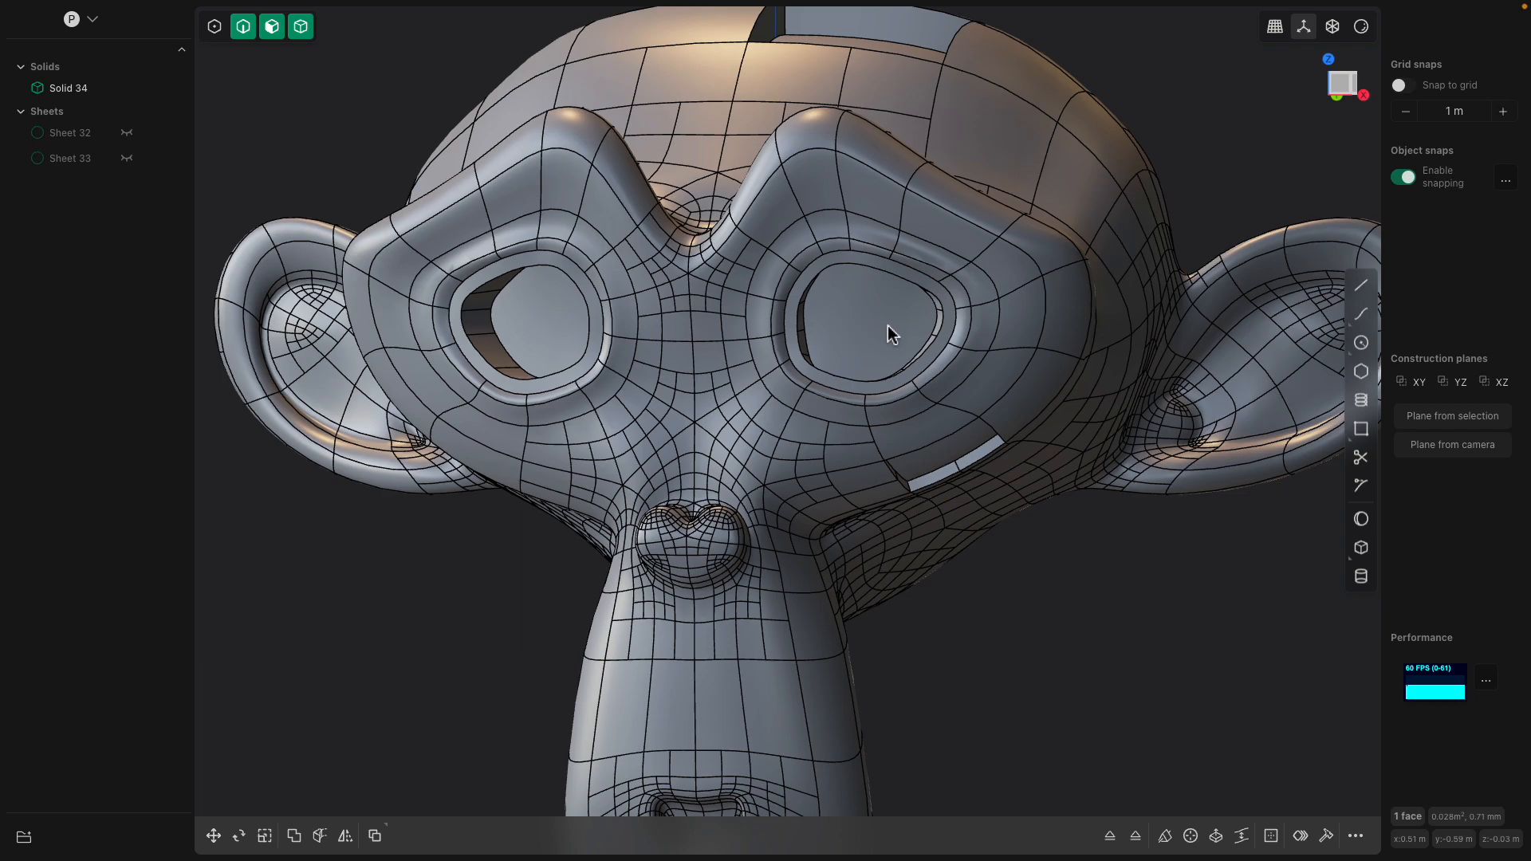
Try to fillet the edge loop around the recessed face of the monkey's left eye
left_click(889, 333)
scroll(885, 333, "up", 3)
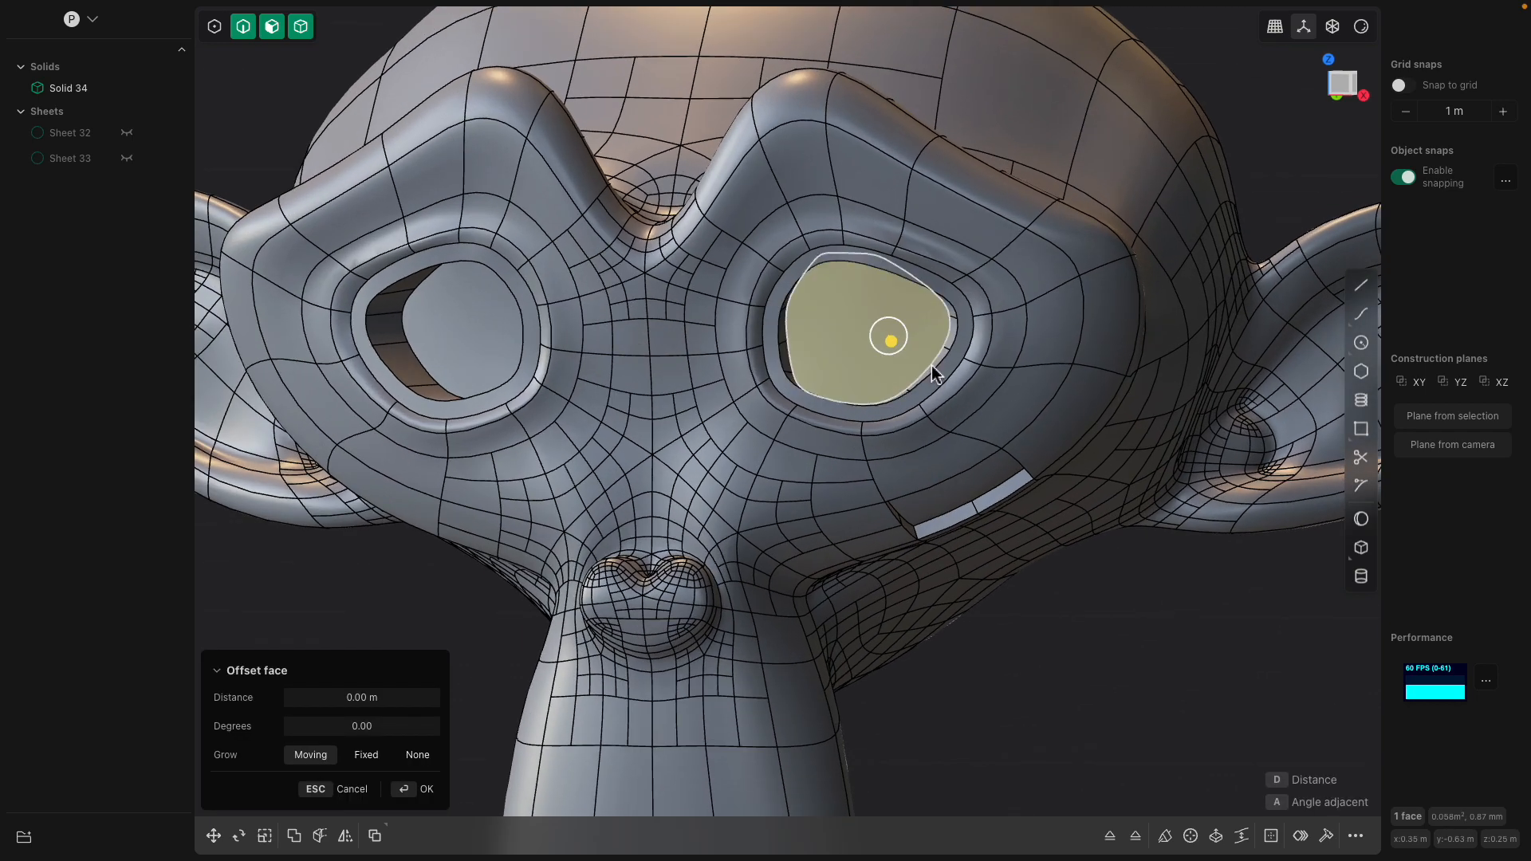
key("f")
left_click_drag(907, 386, 884, 382)
middle_click_drag(882, 380, 918, 383)
key("Return")
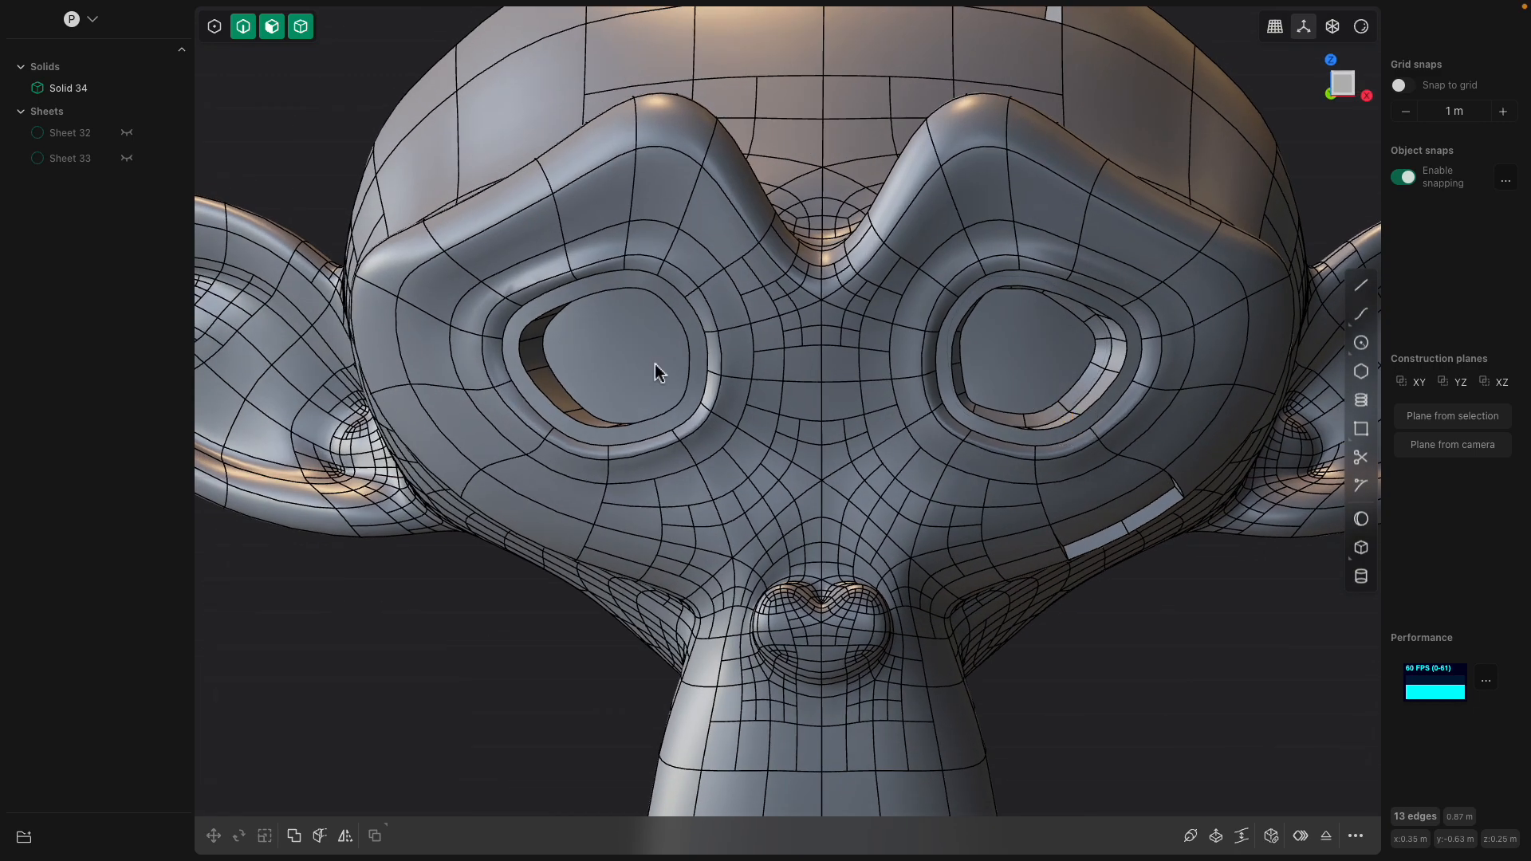
Inset the recessed face of the monkey's right eye with Offset, using Round gap fill
left_click(667, 363)
key("o")
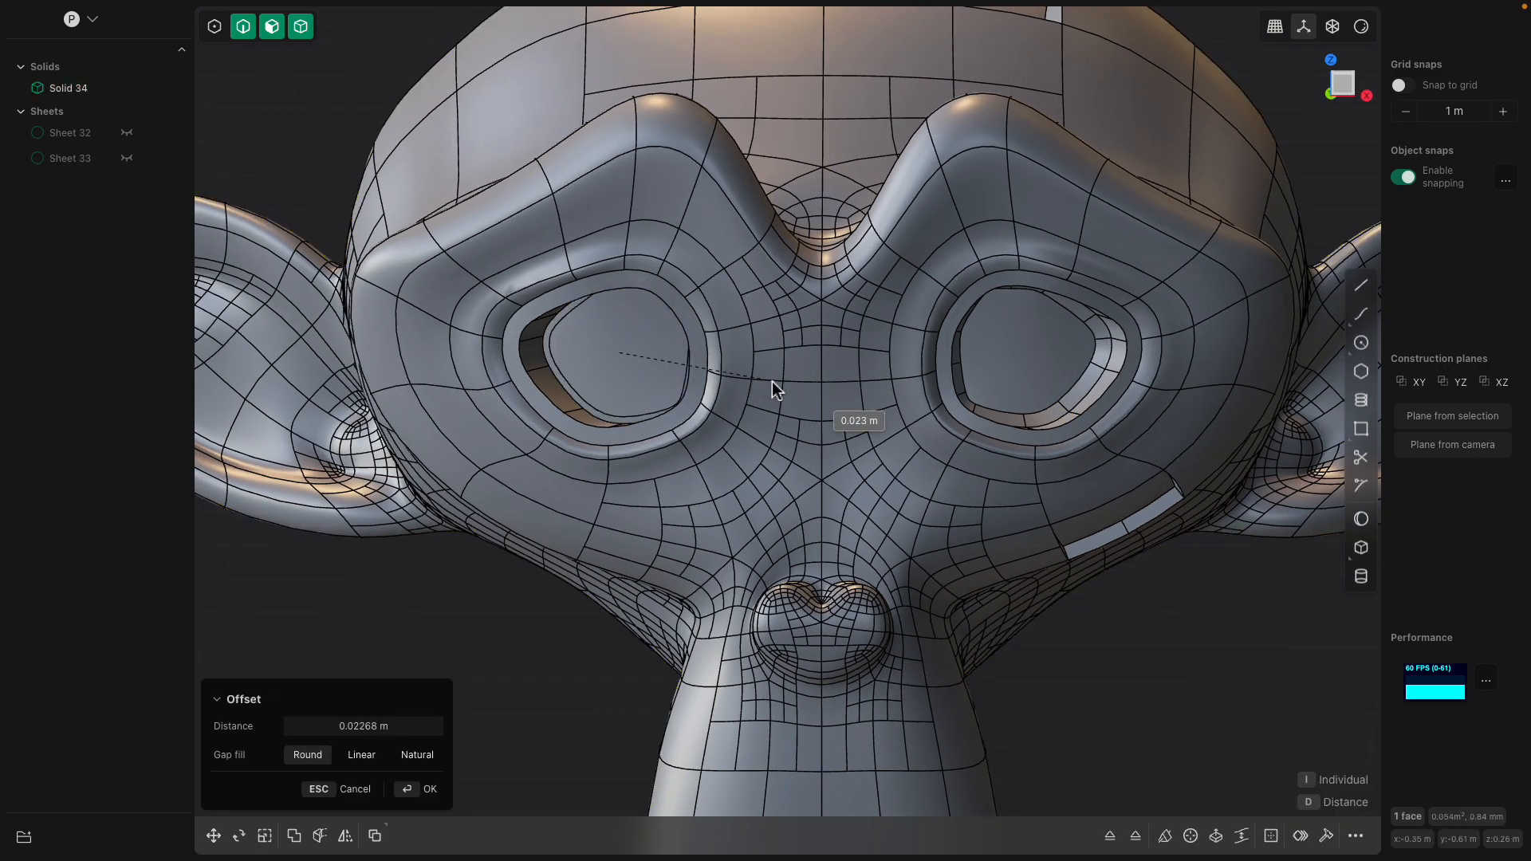
key("Return")
Offset the new inner face of the monkey's right eye inward to form a second, deeper recess
left_click(646, 357)
left_click(648, 365)
middle_click_drag(647, 365, 838, 456)
left_click_drag(839, 458, 824, 431)
key("Return")
Try to fillet the edges around the deepest face of the right eye by about 0.103 m
left_click(815, 438)
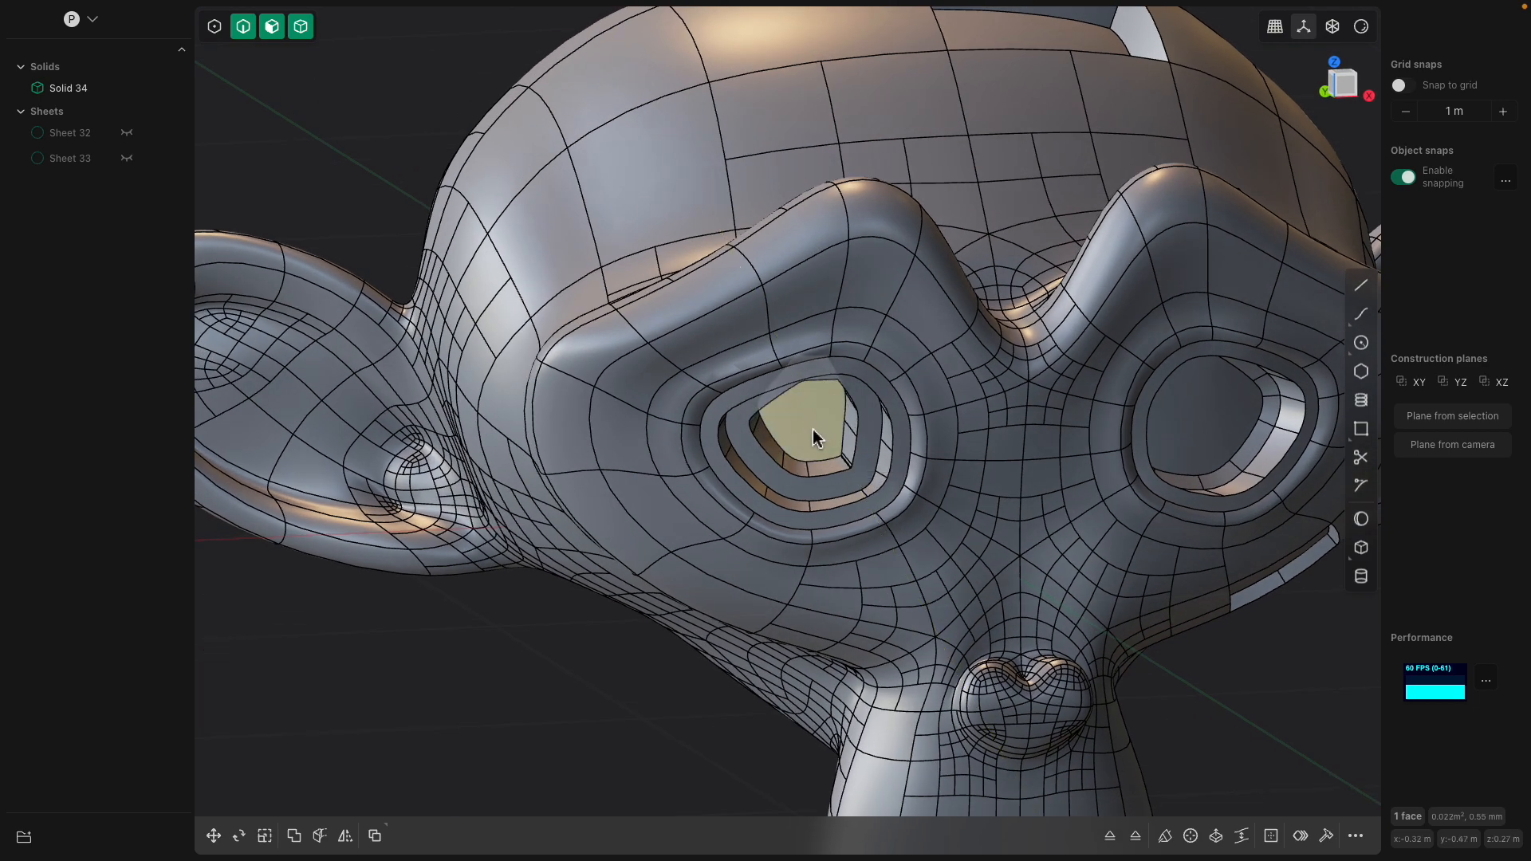
key("b")
left_click_drag(828, 361, 821, 395)
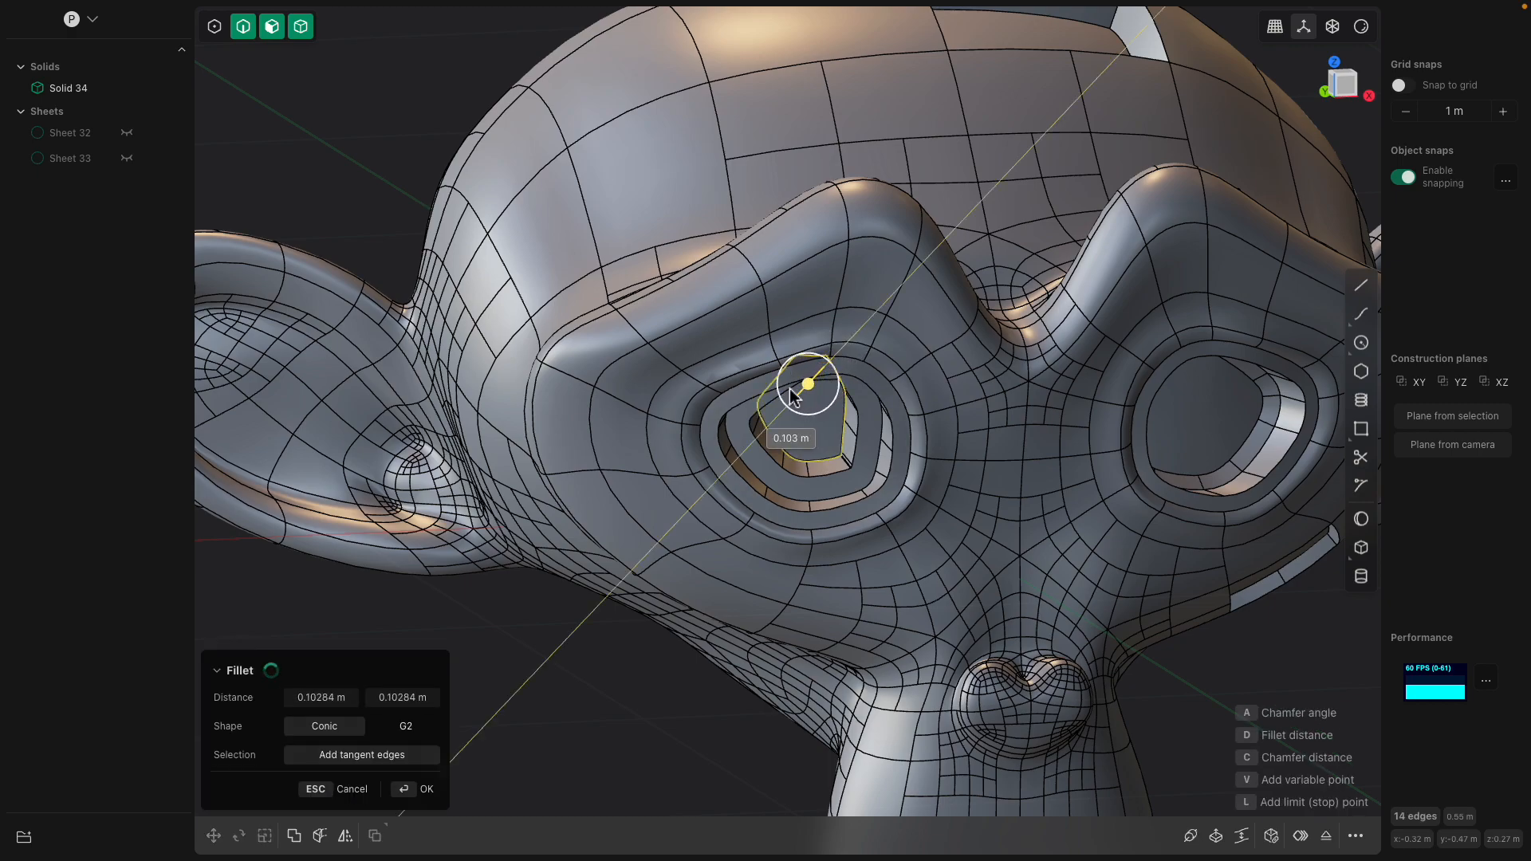
key("Escape")
Offset a face on the upper right side of the head, above the right brow, inward
key("b")
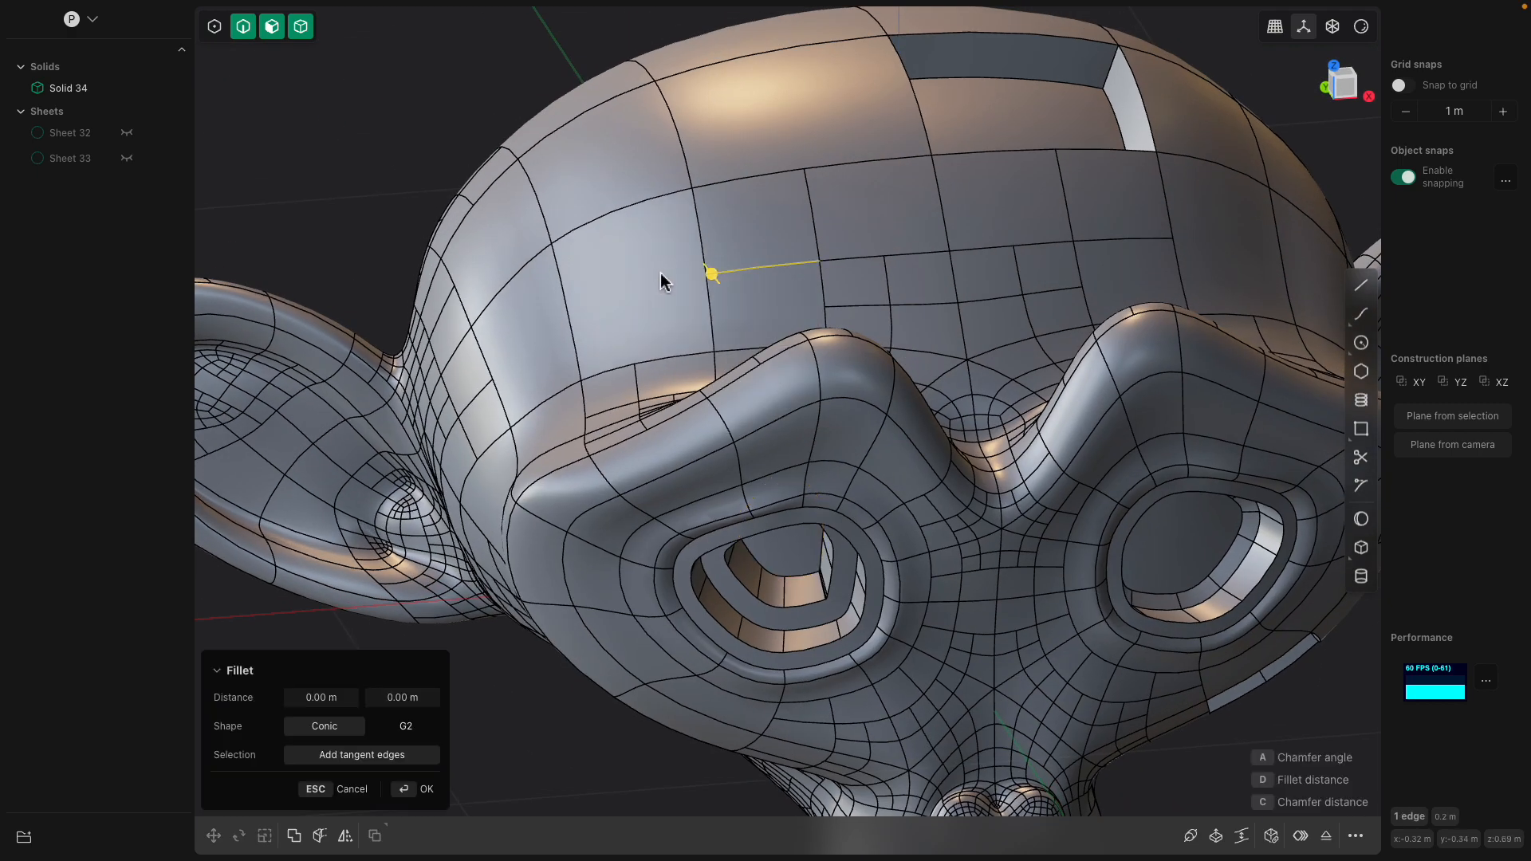
left_click(661, 273)
mouse_move(692, 279)
middle_mouse_down()
mouse_move(573, 312)
mouse_move(697, 284)
middle_mouse_up()
left_click_drag(806, 249, 778, 275)
middle_click_drag(777, 275, 753, 332)
middle_click_drag(673, 280, 730, 283)
key("Return")
Raise the face behind that recess on the right side of the head with an outward face offset
left_click(780, 359)
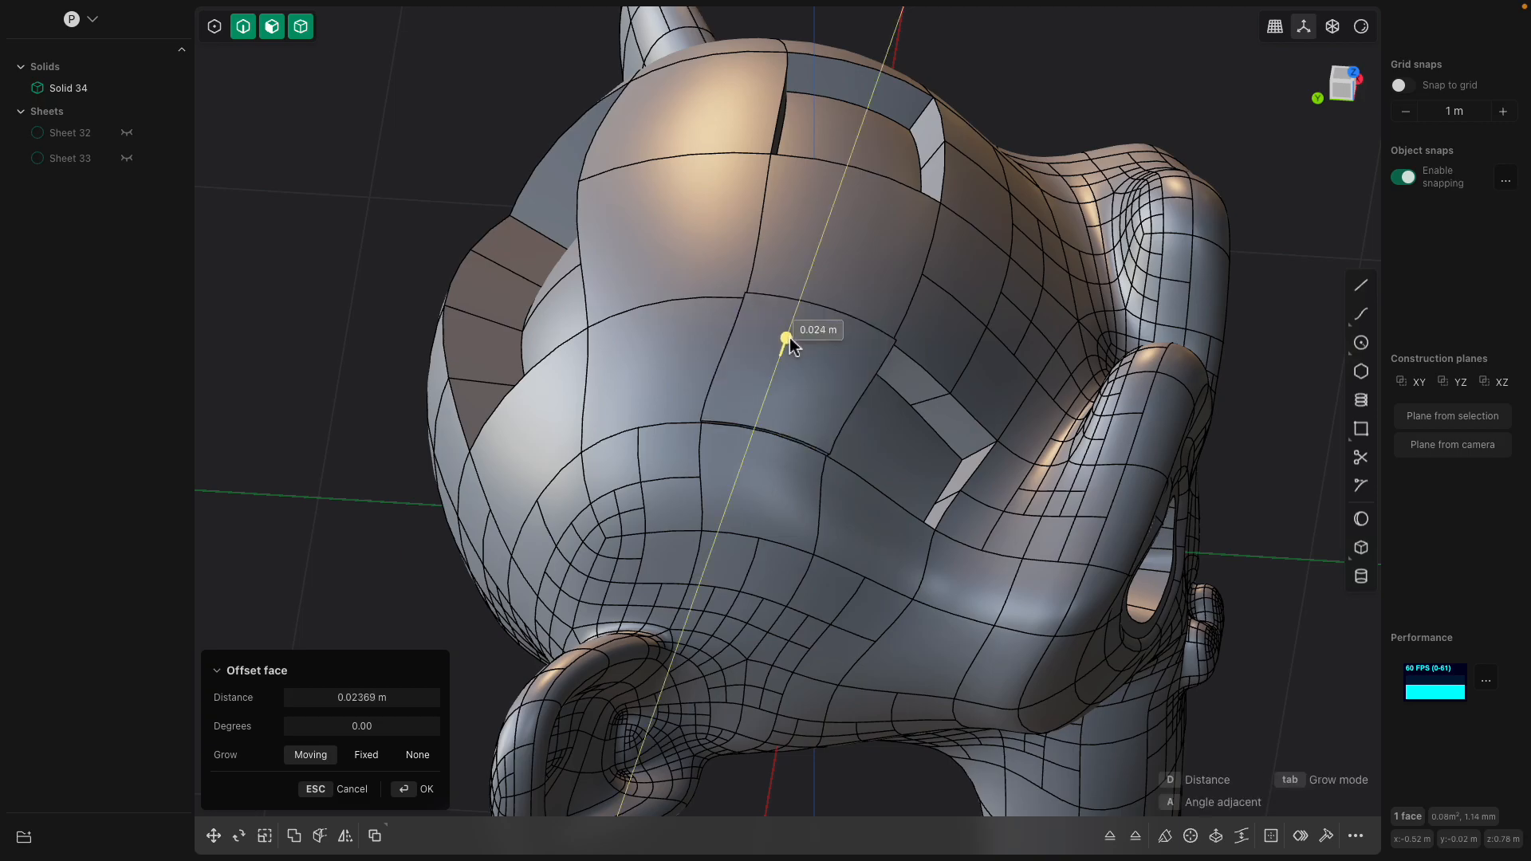
middle_click_drag(793, 331, 658, 327)
key("Return")
Select four adjacent faces across the forehead and offset them inward together
middle_click_drag(552, 385, 470, 362)
left_click(546, 375)
left_click(480, 363, "shift")
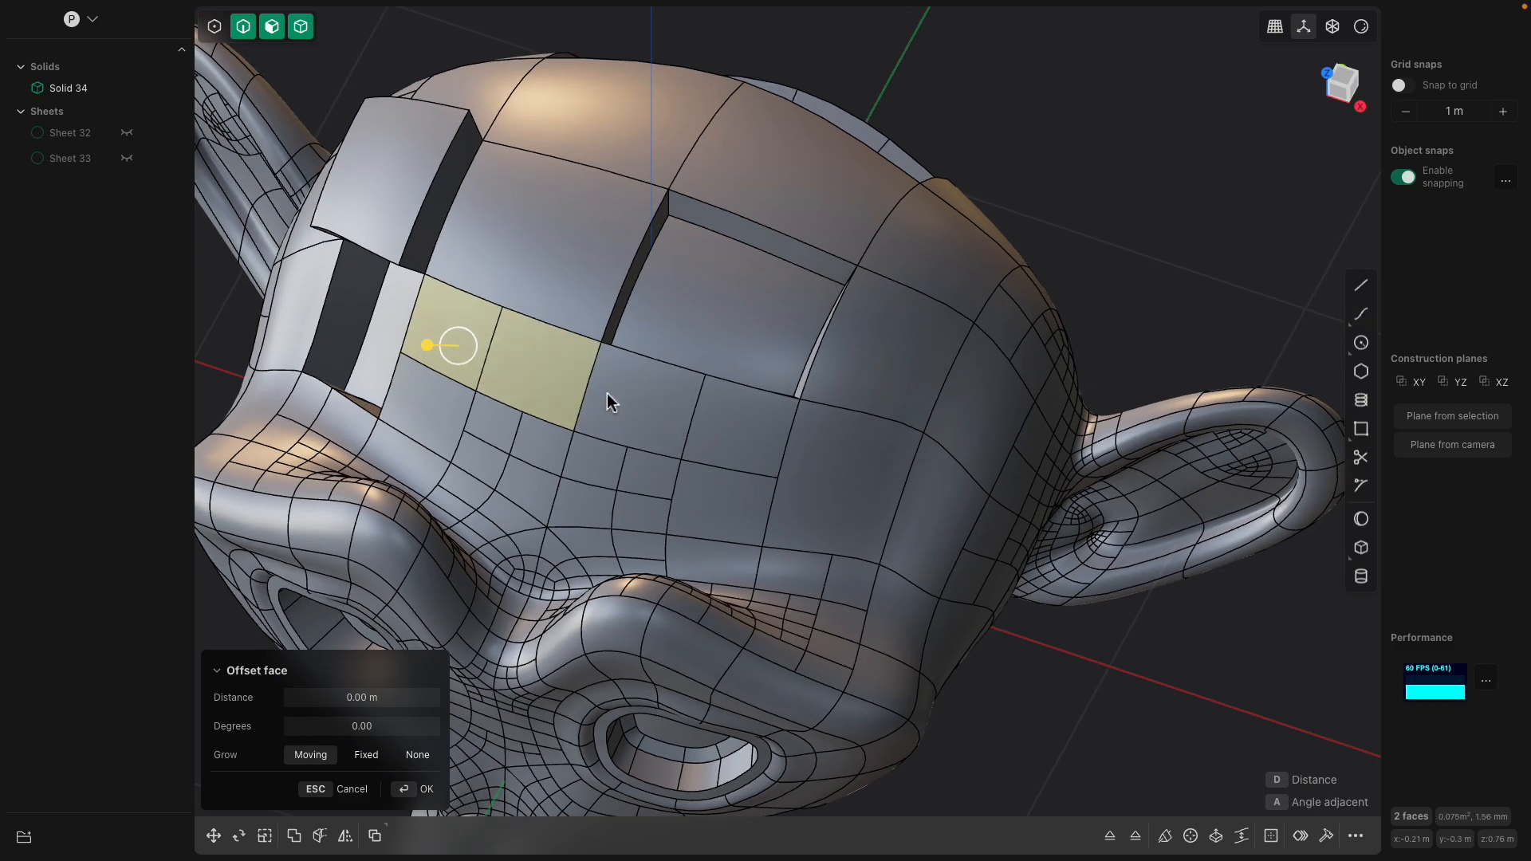
left_click(646, 403, "shift")
left_click(729, 420, "shift")
middle_click_drag(729, 421, 896, 351)
left_click_drag(896, 352, 833, 356)
key("Escape")
middle_click_drag(883, 375, 869, 357)
key("shift+r")
key("Return")
Offset the face on the upper left rear of the head inward by about 0.050 m
middle_click_drag(941, 310, 824, 211)
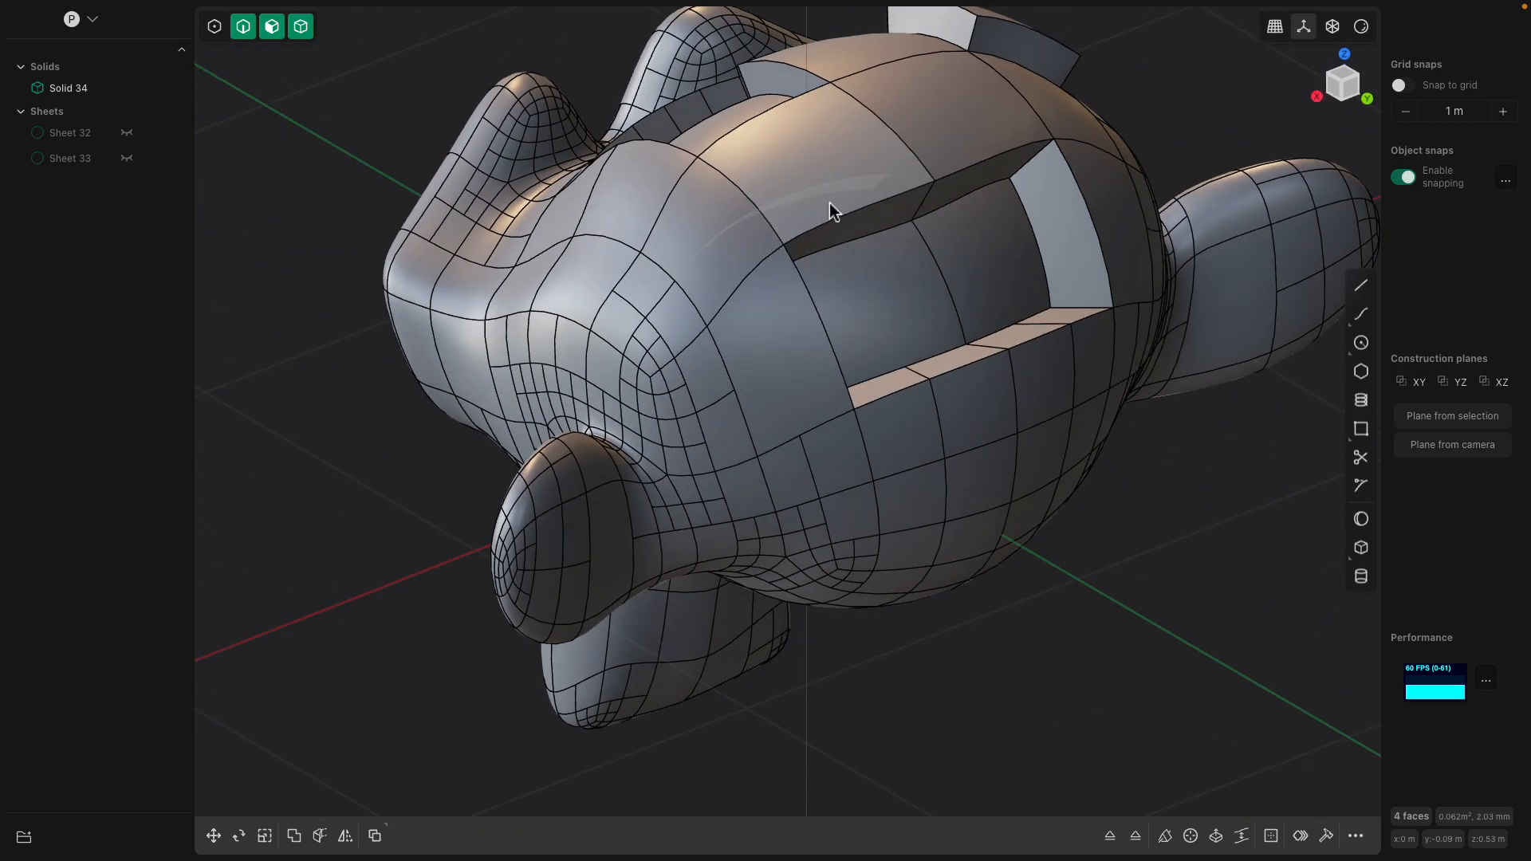
left_click(831, 192)
key("o")
left_click_drag(840, 154, 835, 167)
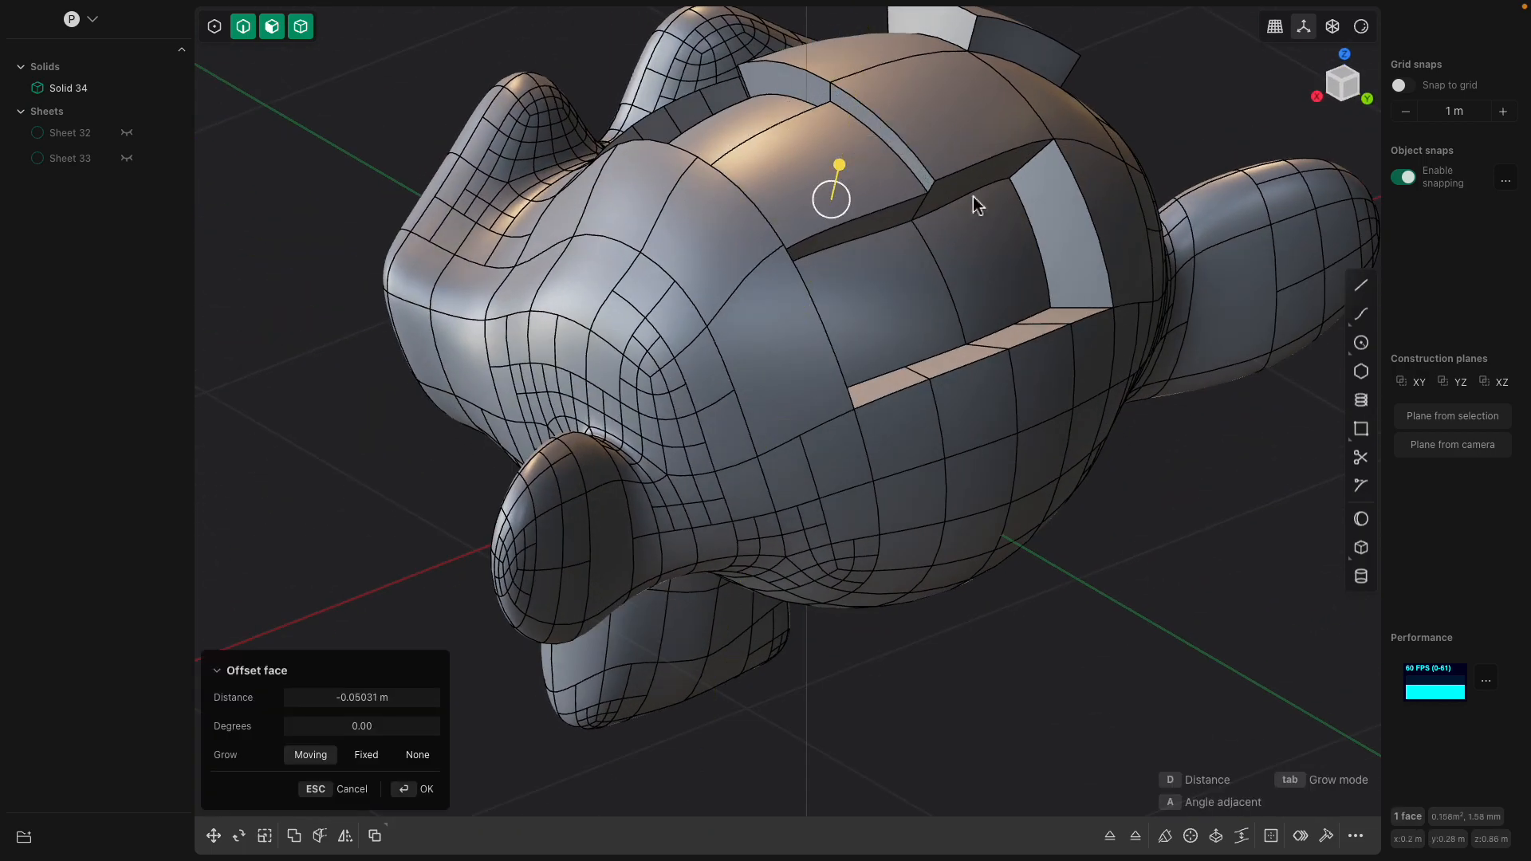
middle_click_drag(971, 196, 946, 199)
key("Return")
Offset the face beside the rear recess, toward the right ear, inward by about 0.048 m
left_click(1078, 313)
key("o")
middle_click_drag(1079, 313, 1145, 281)
left_click_drag(1157, 280, 1139, 283)
middle_click_drag(1139, 283, 1130, 253)
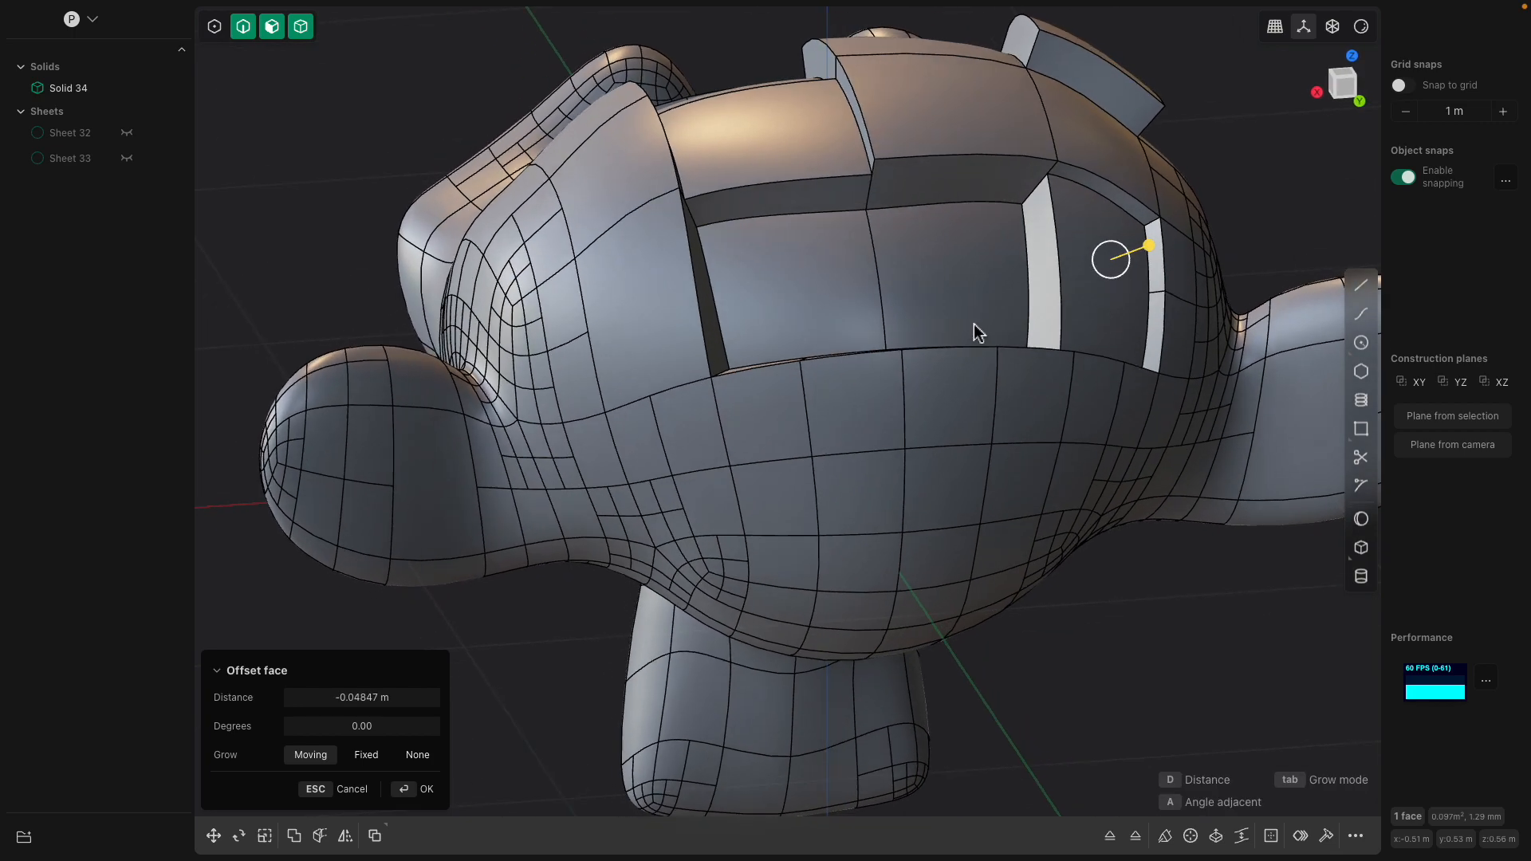
middle_click_drag(963, 333, 986, 312)
key("Return")
Offset a small face behind the monkey's left ear outward to form a protruding block
scroll(721, 448, "up", 2)
left_click(725, 449)
middle_click_drag(724, 450, 786, 430)
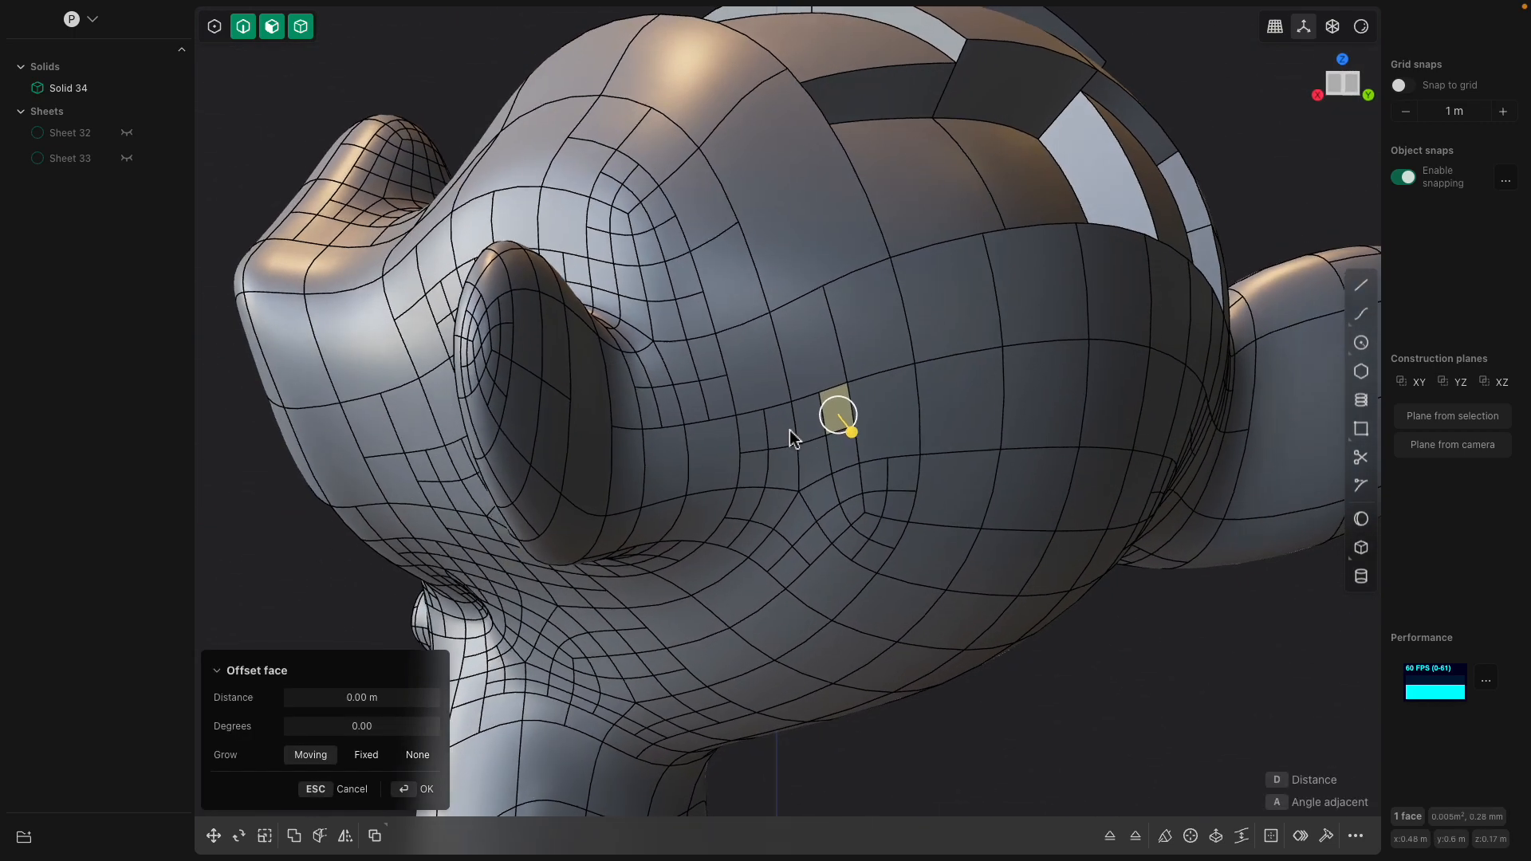
left_click_drag(848, 430, 854, 444)
middle_click_drag(854, 444, 832, 439)
key("Return")
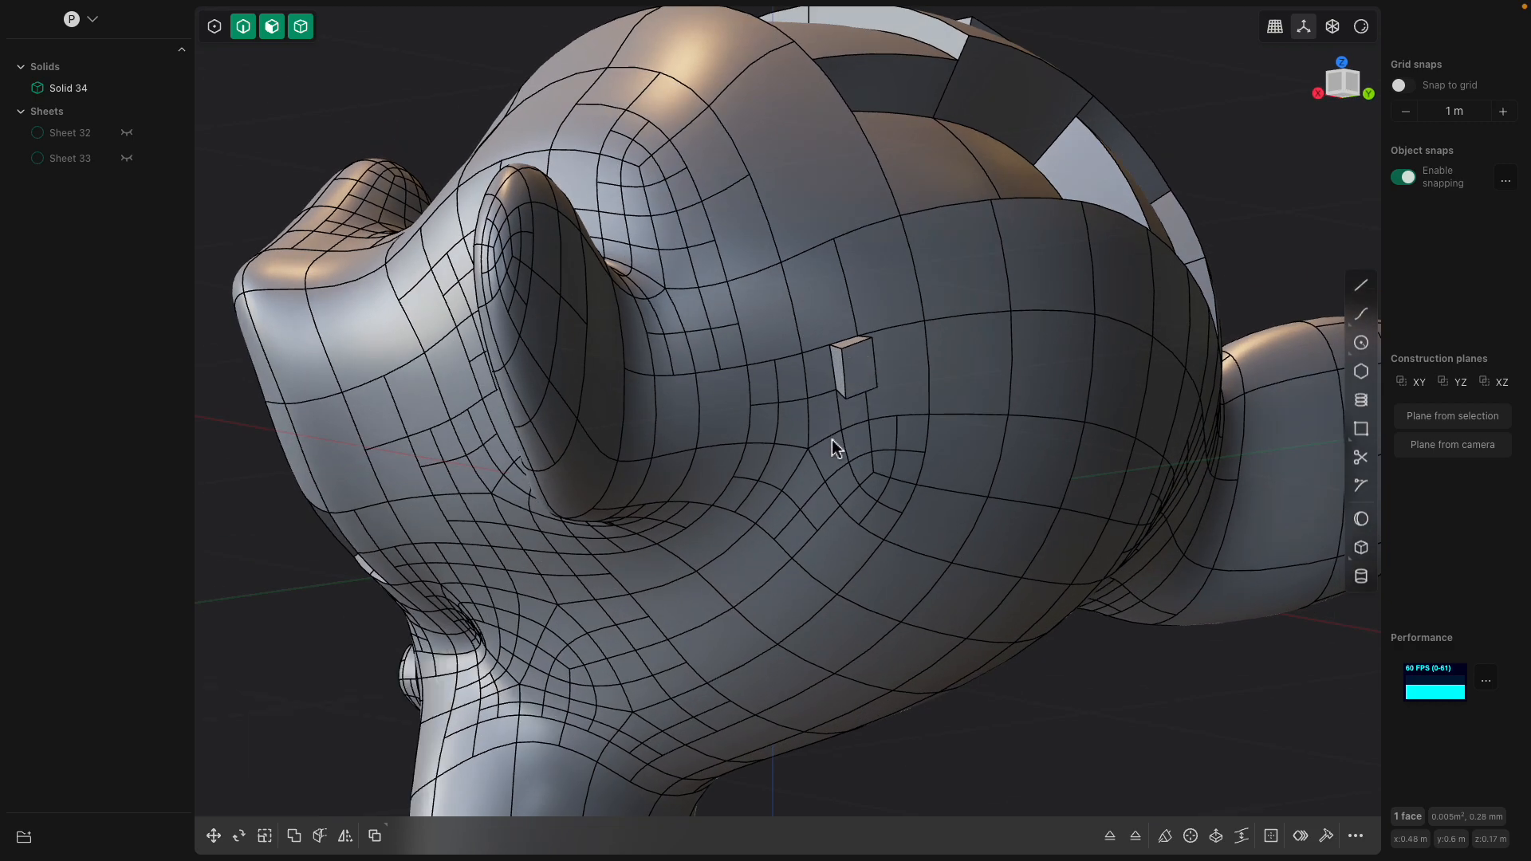
Try to offset another small face behind the left ear, near the protruding block, outward by about 0.180 m
left_click(795, 429)
left_click_drag(794, 432, 824, 490)
scroll(845, 477, "down", 3)
scroll(846, 477, "down", 5)
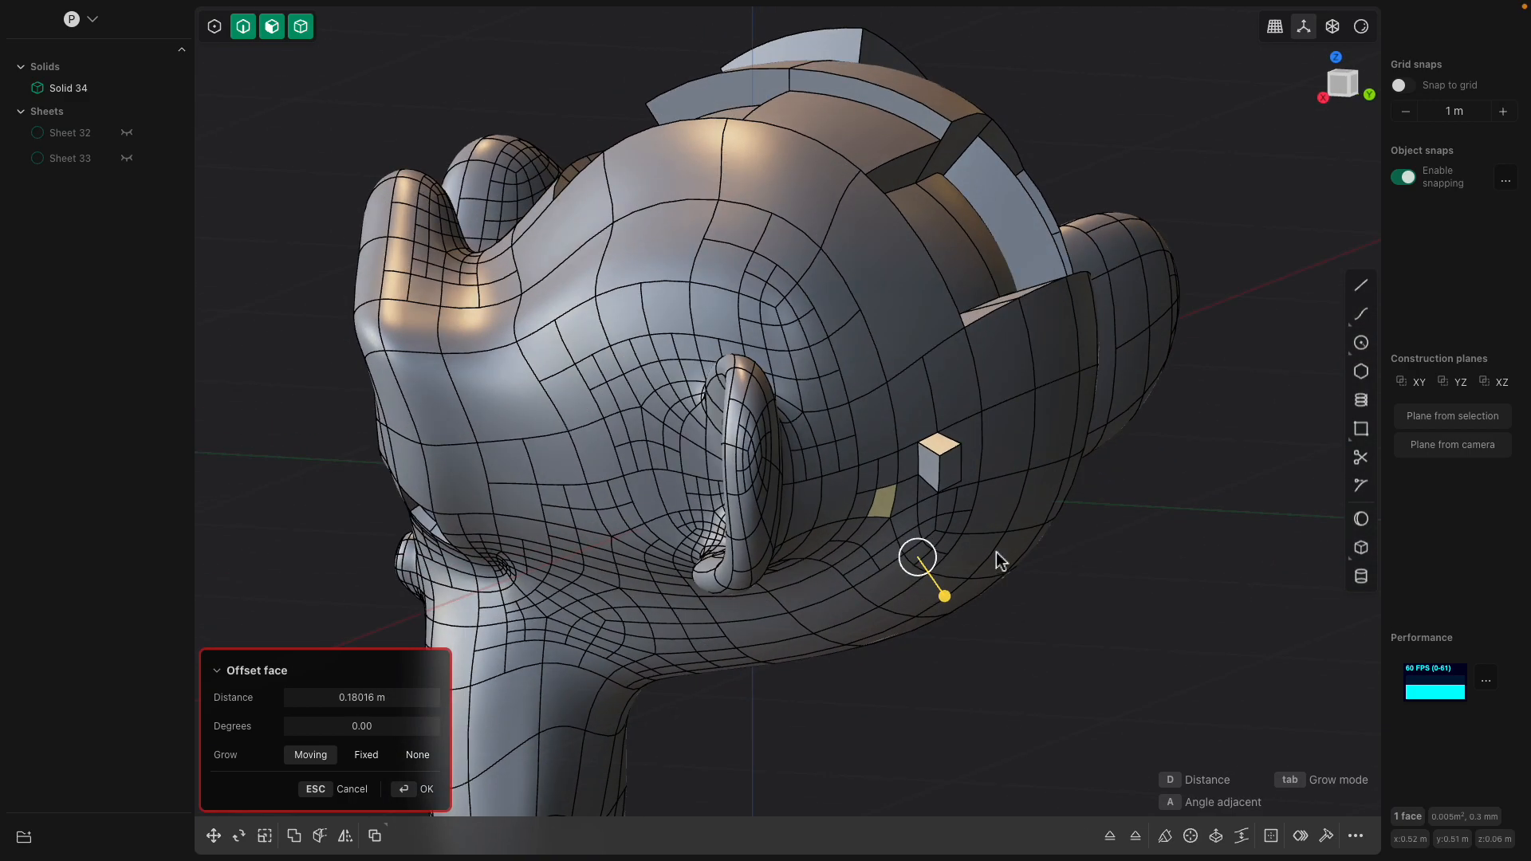
key("Return")
middle_click_drag(1045, 534, 1041, 247)
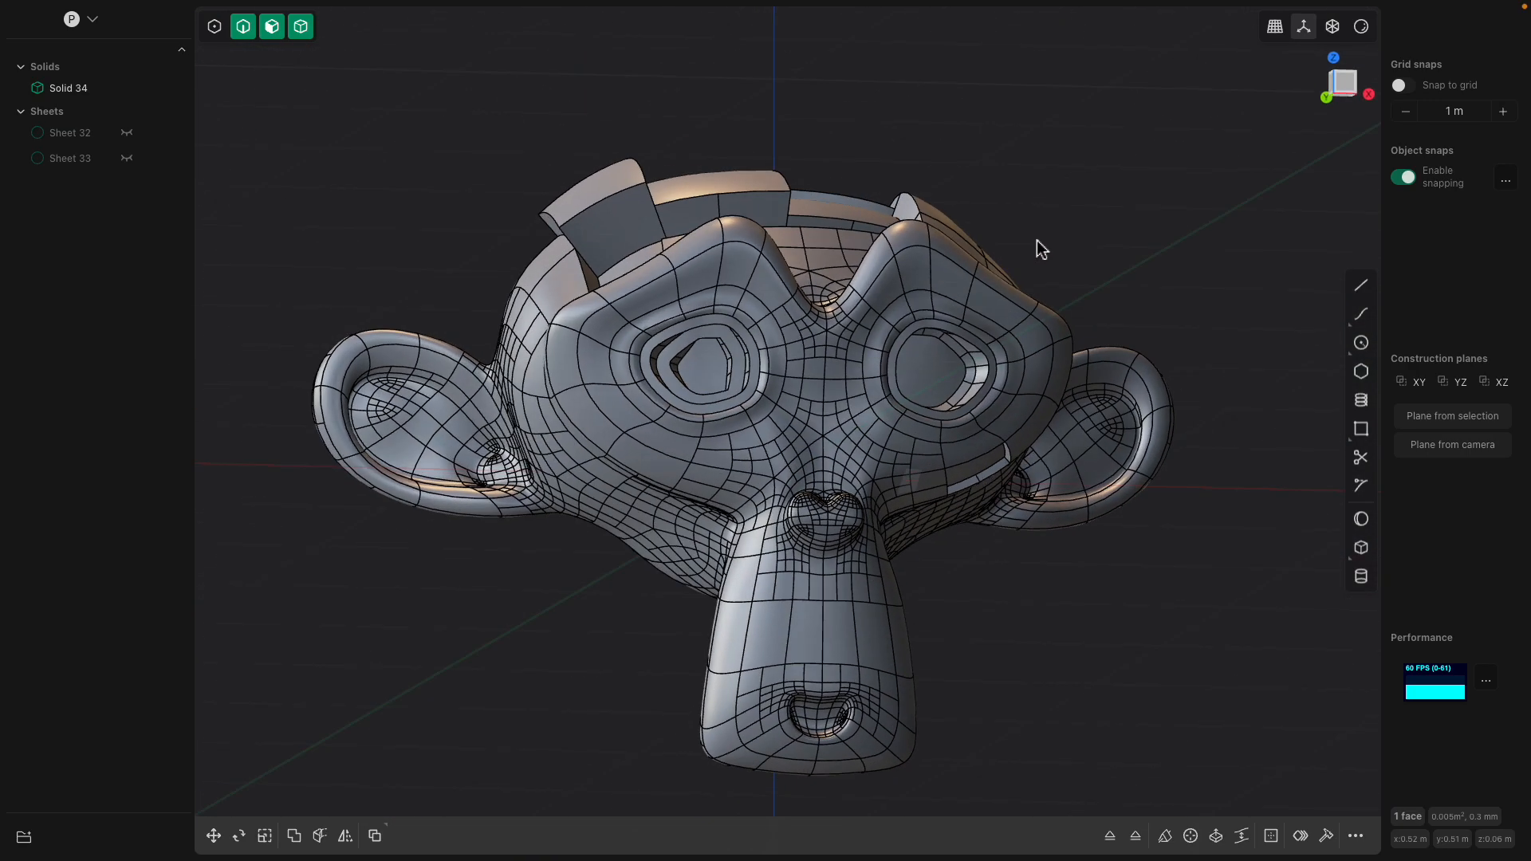
In the front view, draw a wavy freeform curve about 3.69 m long diagonally across the monkey's face and past both sides of the head
left_click(1343, 85)
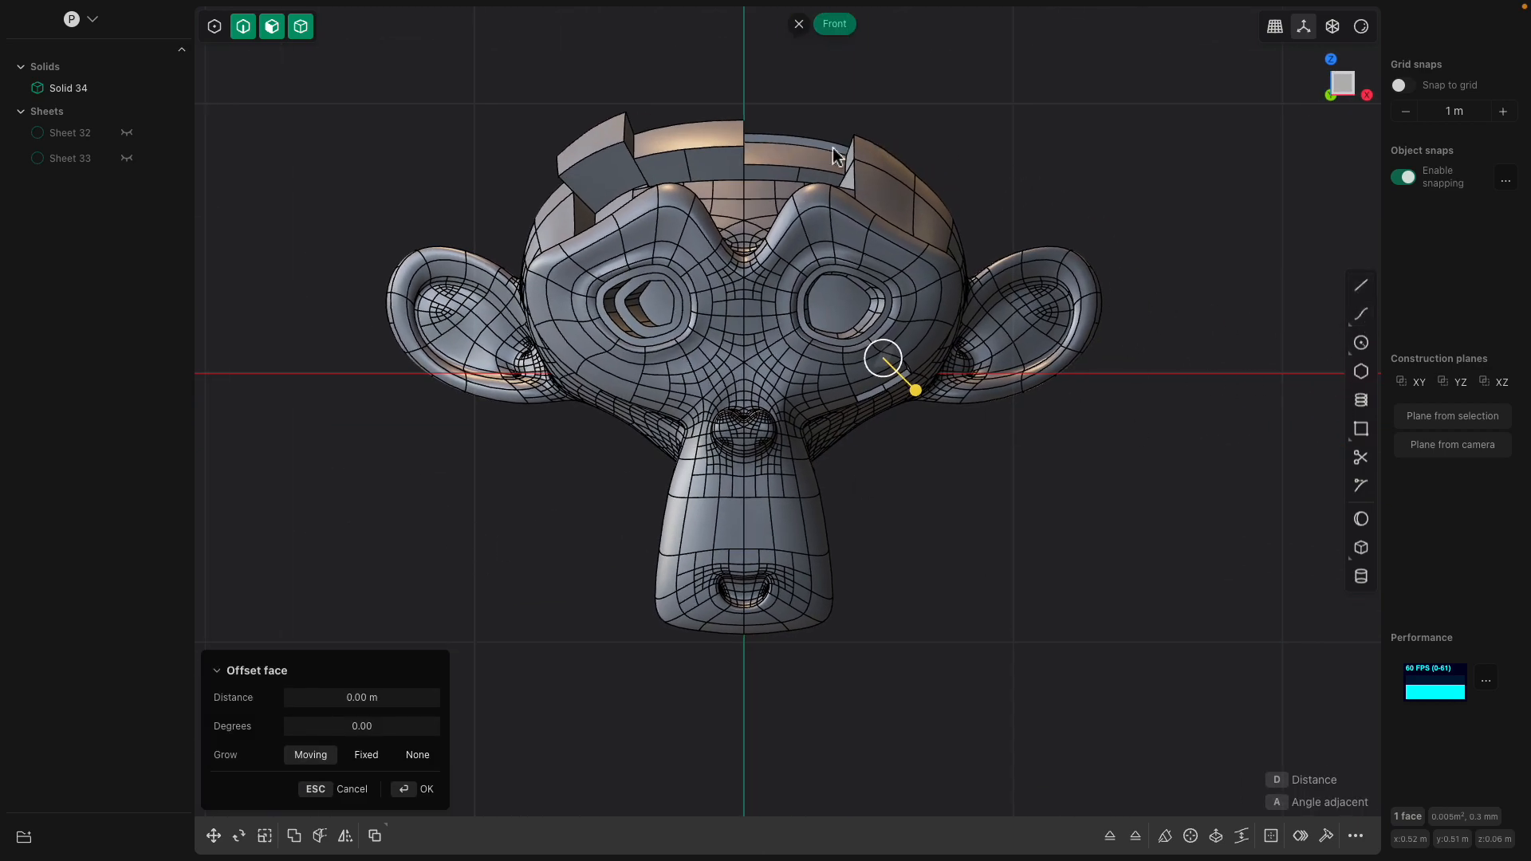
left_click(1368, 314)
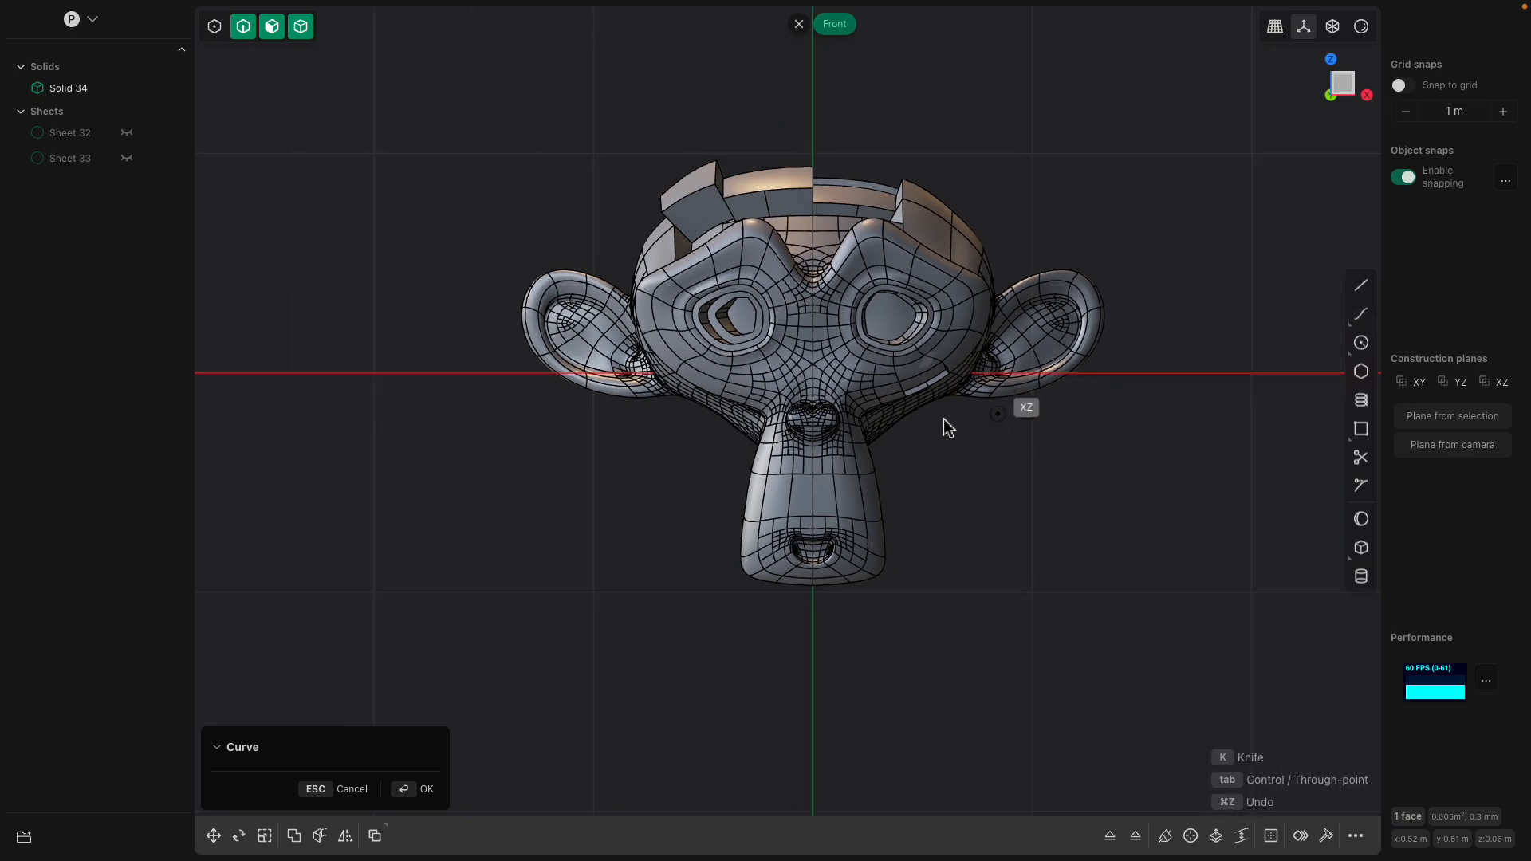
left_click(470, 594)
left_click(559, 484)
left_click(646, 484)
left_click(718, 458)
left_click(771, 387)
left_click(850, 333)
left_click(954, 263)
left_click(1056, 224)
key("Return")
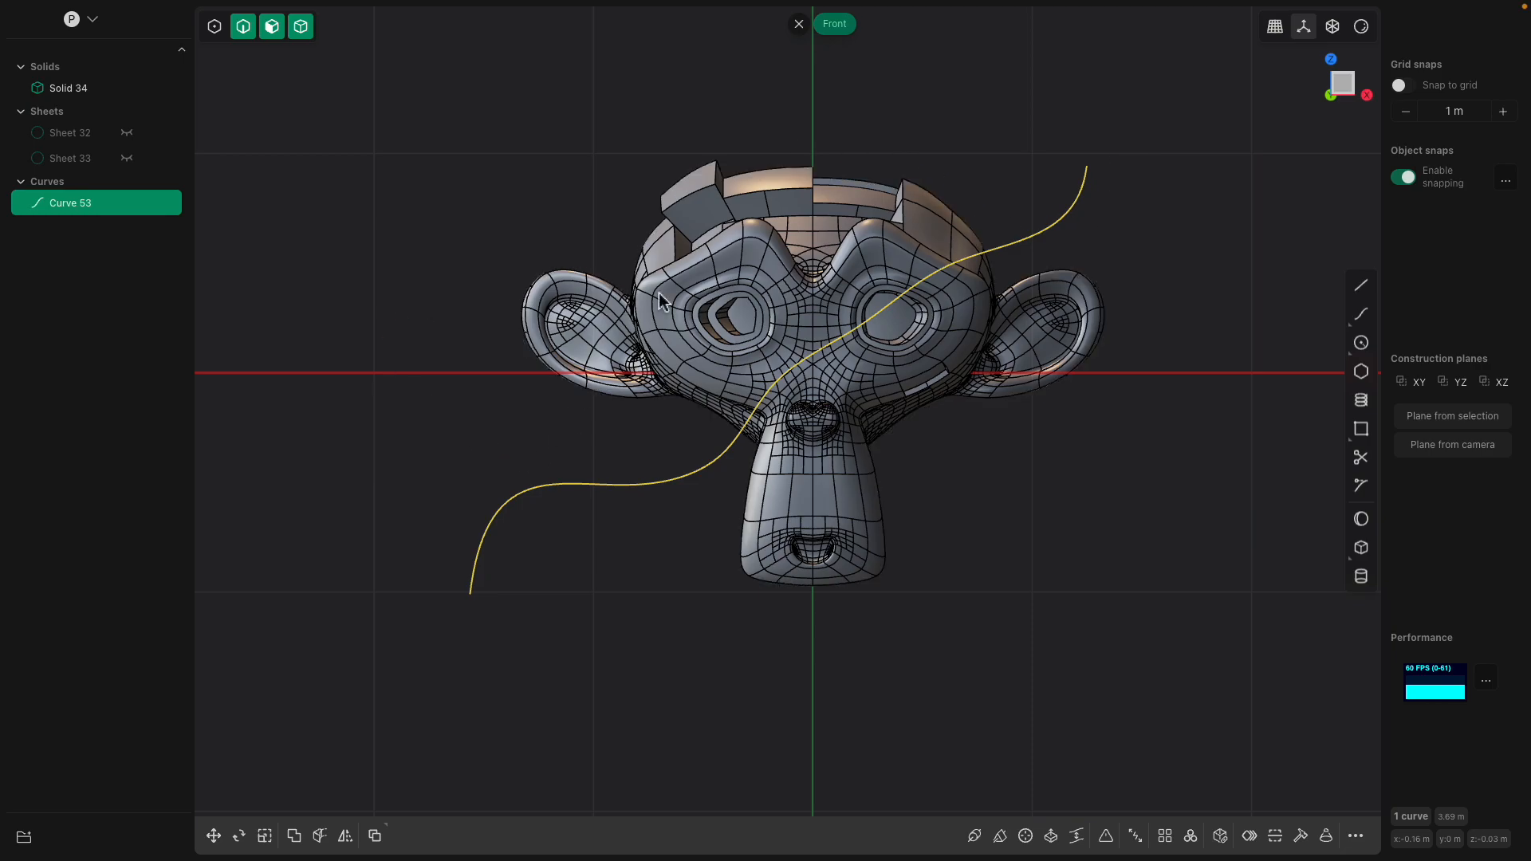
middle_click_drag(1032, 204, 968, 222)
key("c")
left_click(955, 246)
left_click(938, 220)
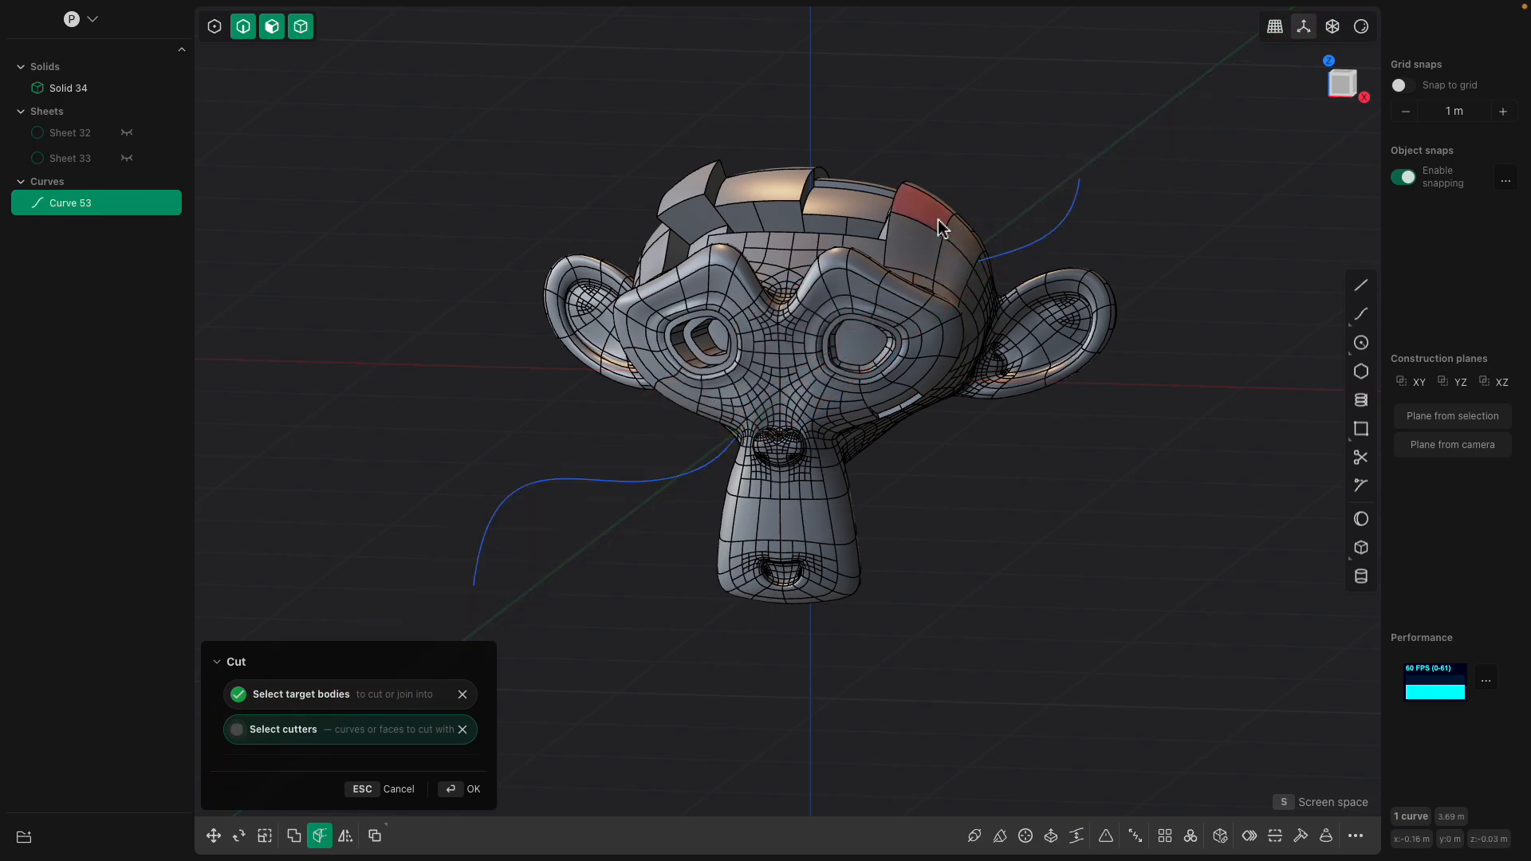
key("Escape")
key("Escape")
Cut the monkey solid in two with the wavy curve across the face as the cutter
left_click(1064, 220)
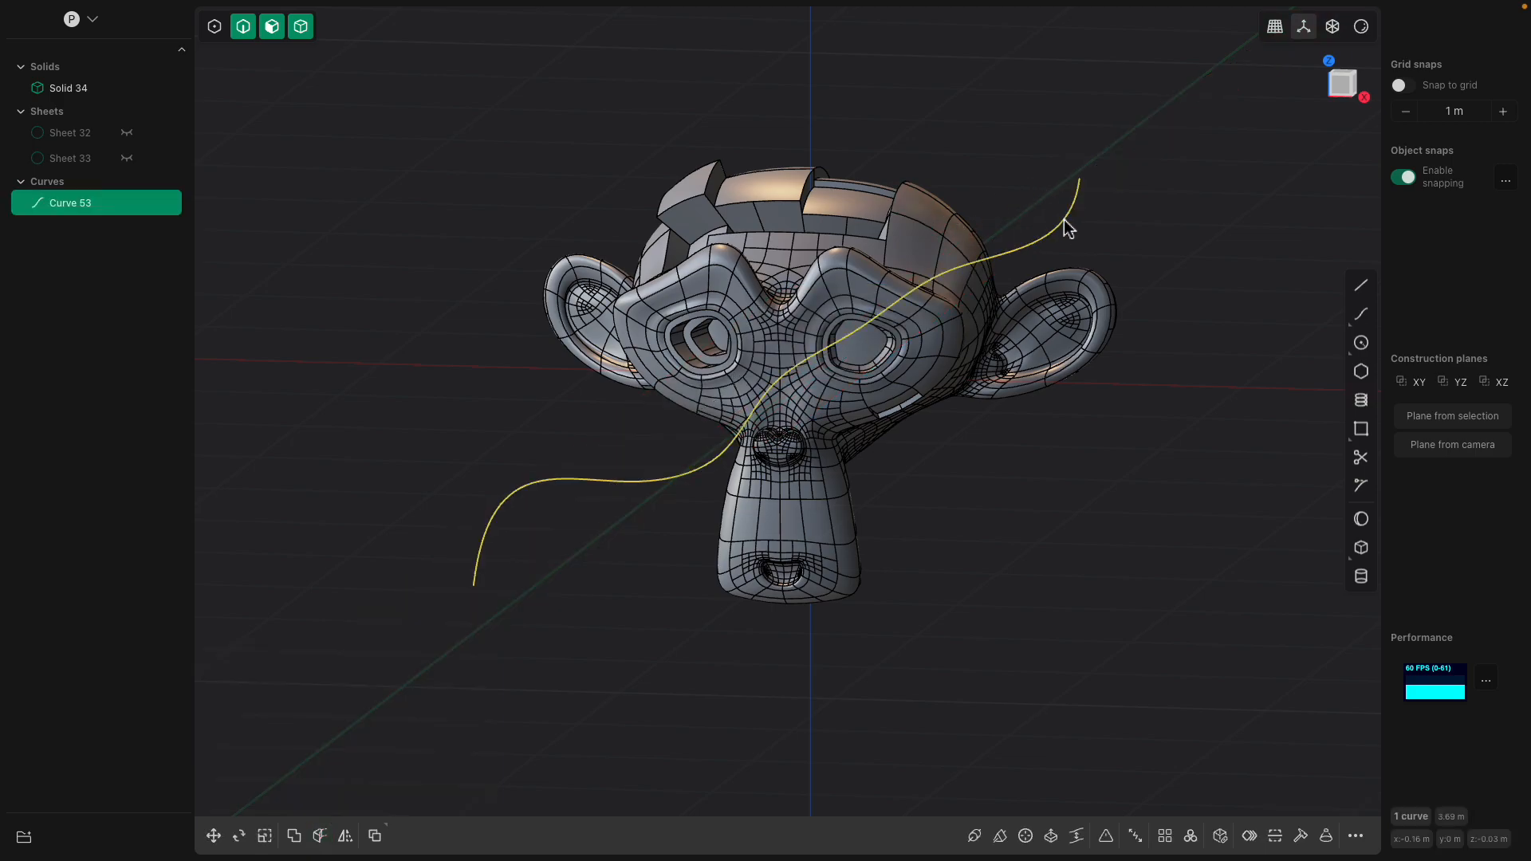
key("c")
left_click(916, 206)
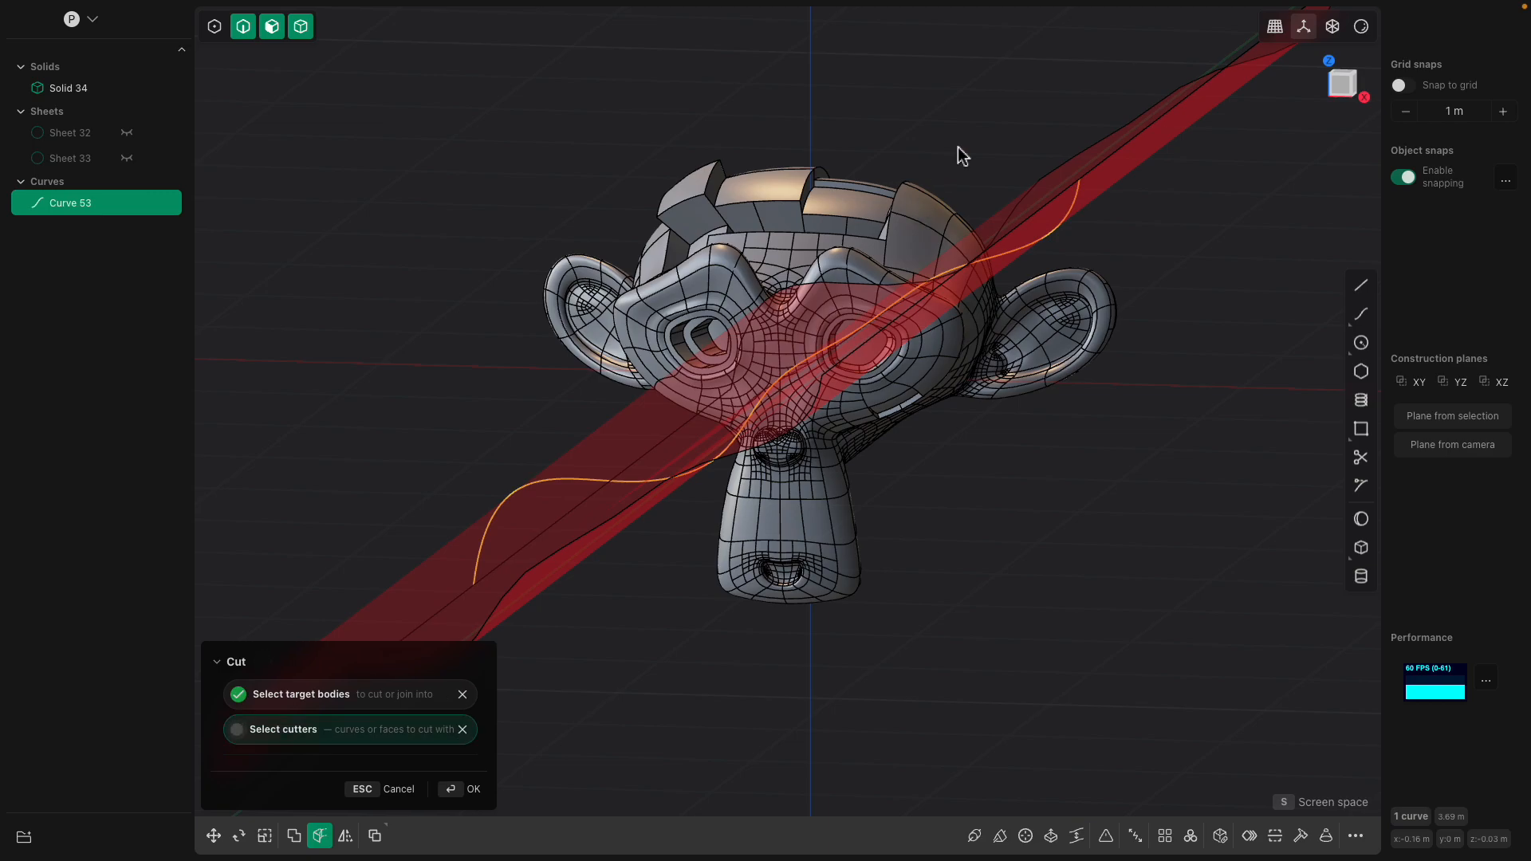
key("Return")
middle_click_drag(959, 147, 998, 171)
key("Escape")
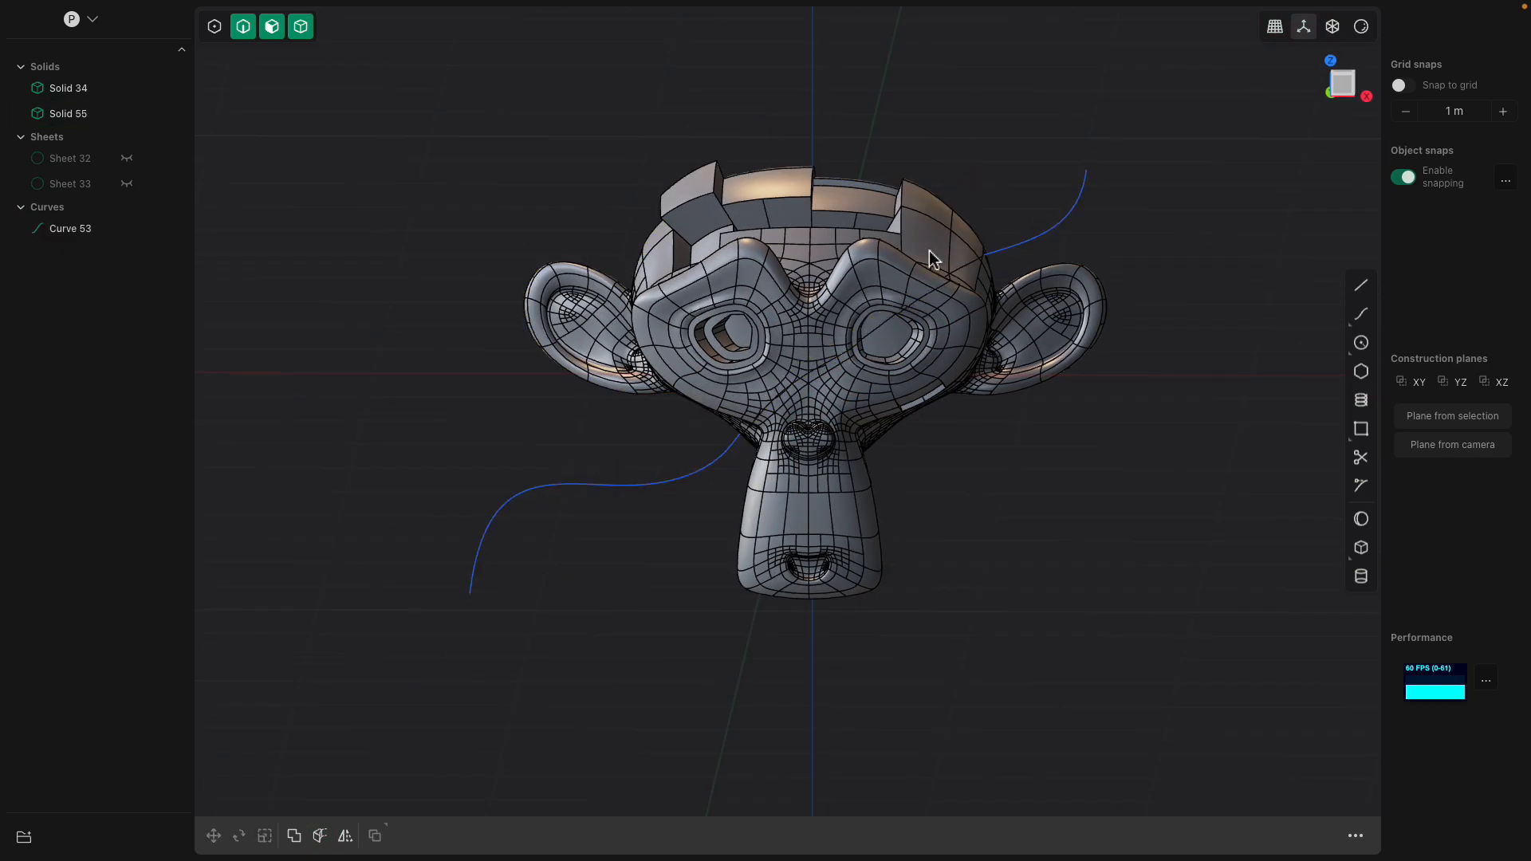
Move the upper piece of the cut head away from the lower piece to open a gap along the cut
scroll(868, 315, "up", 1)
left_click(868, 315)
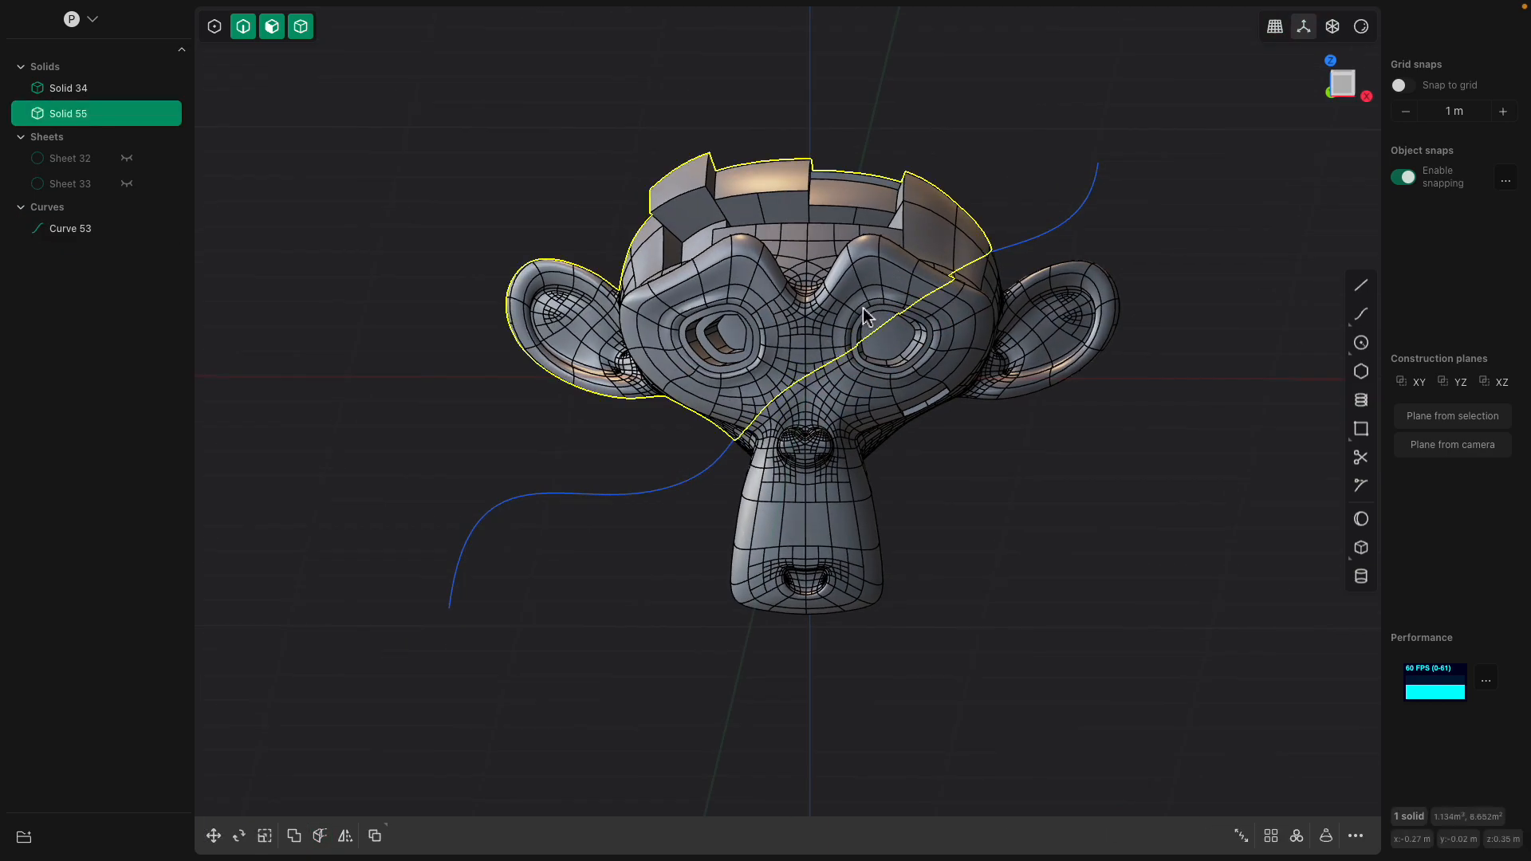
key("g")
left_click_drag(747, 296, 729, 265)
middle_click_drag(729, 265, 941, 335)
key("Return")
left_click(838, 319)
middle_click_drag(837, 318, 628, 309)
middle_click_drag(504, 292, 359, 263)
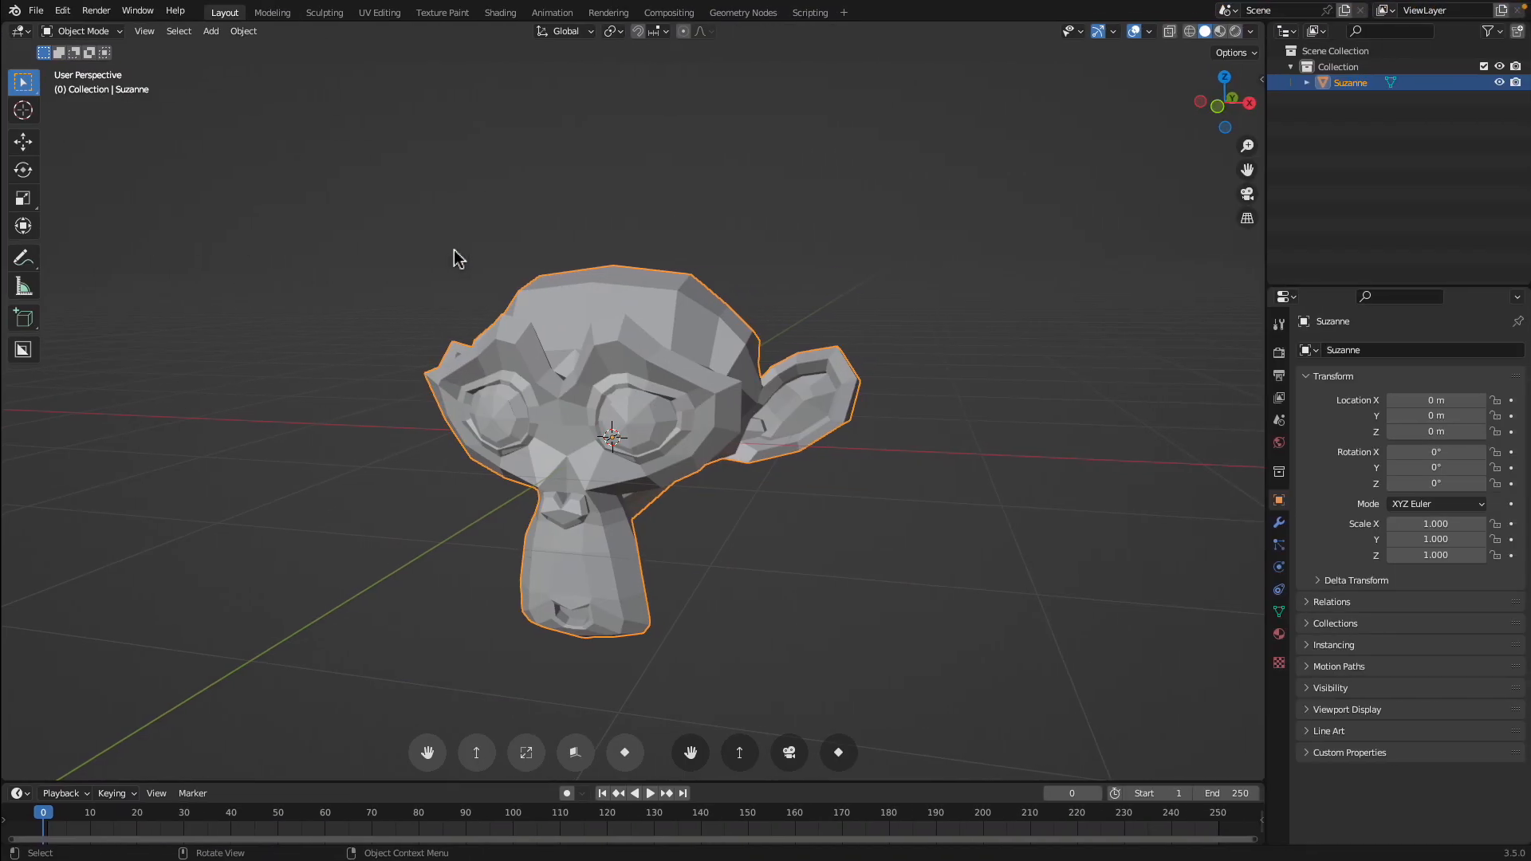
Switch to Blender and add an Edge Split modifier to the Suzanne mesh
middle_click_drag(455, 256, 718, 319)
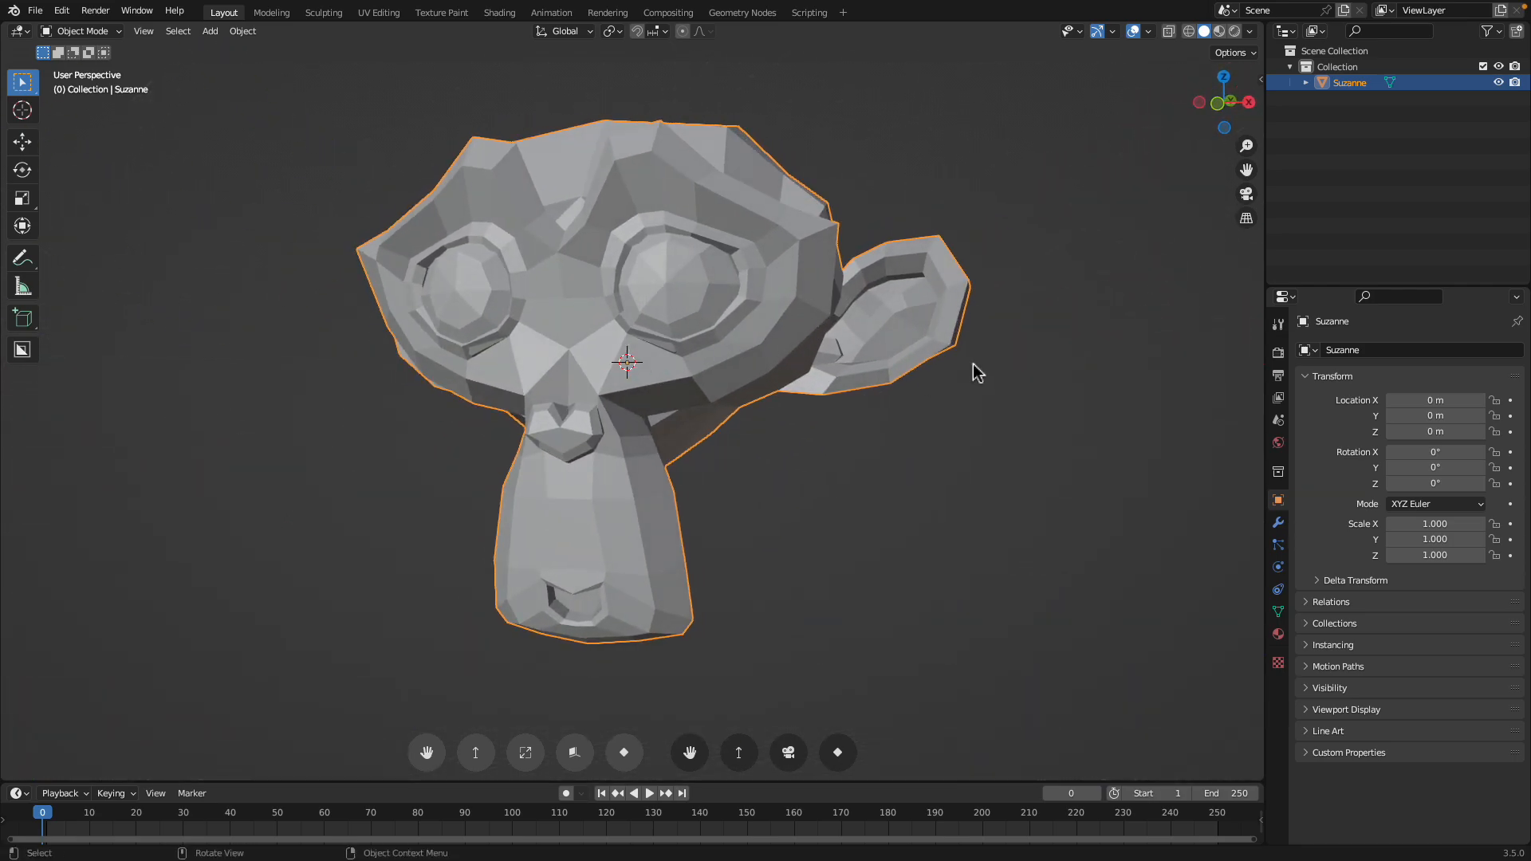
left_click(1280, 524)
left_click(1338, 351)
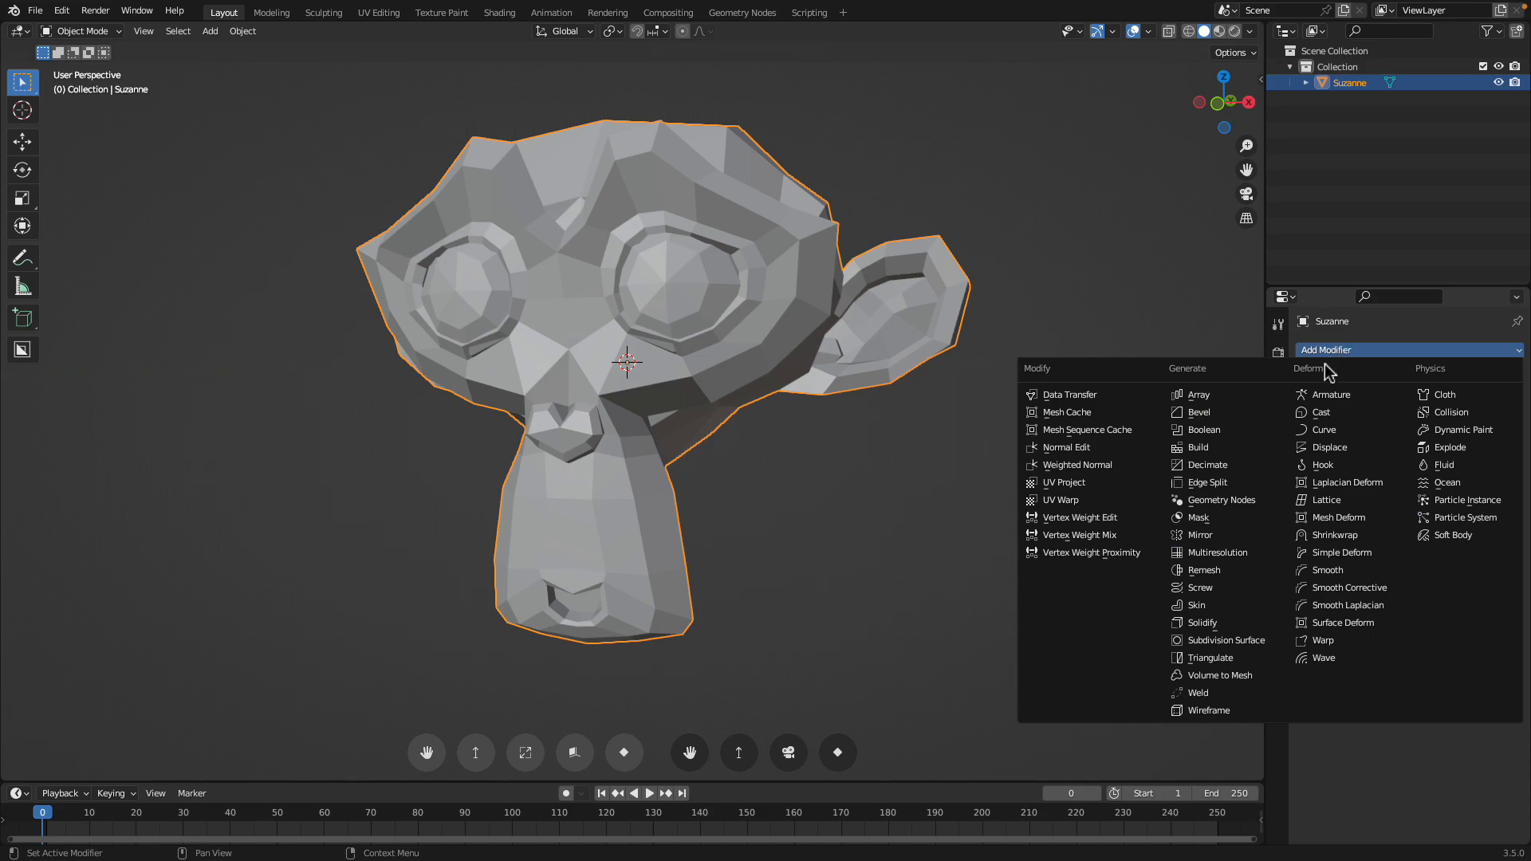
left_click(1208, 483)
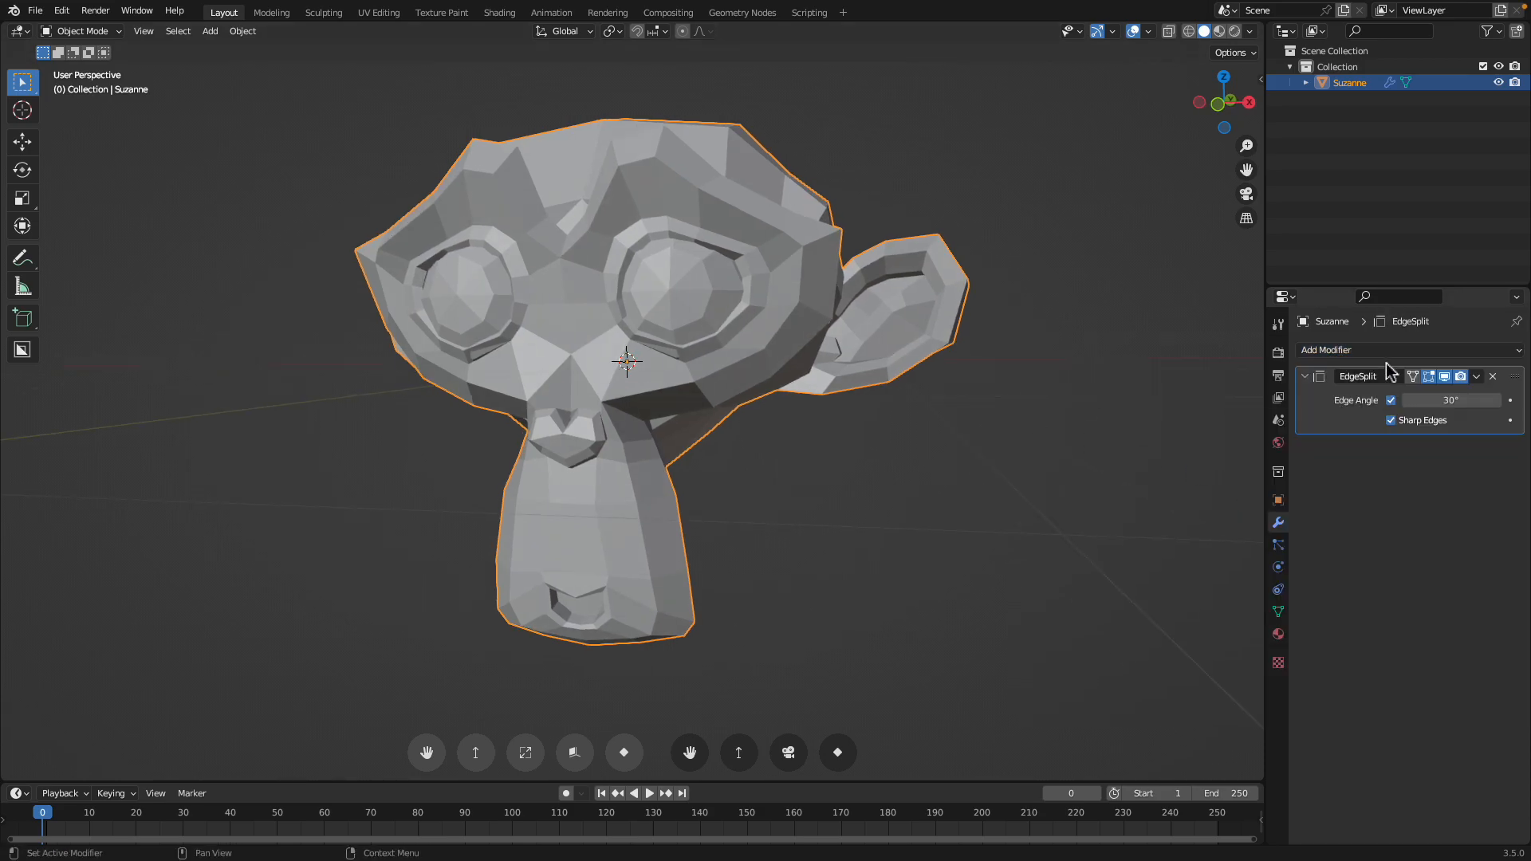
Add a Subdivision Surface modifier after the Edge Split modifier on Suzanne
left_click(1340, 350)
left_click(1251, 642)
scroll(910, 492, "up", 6)
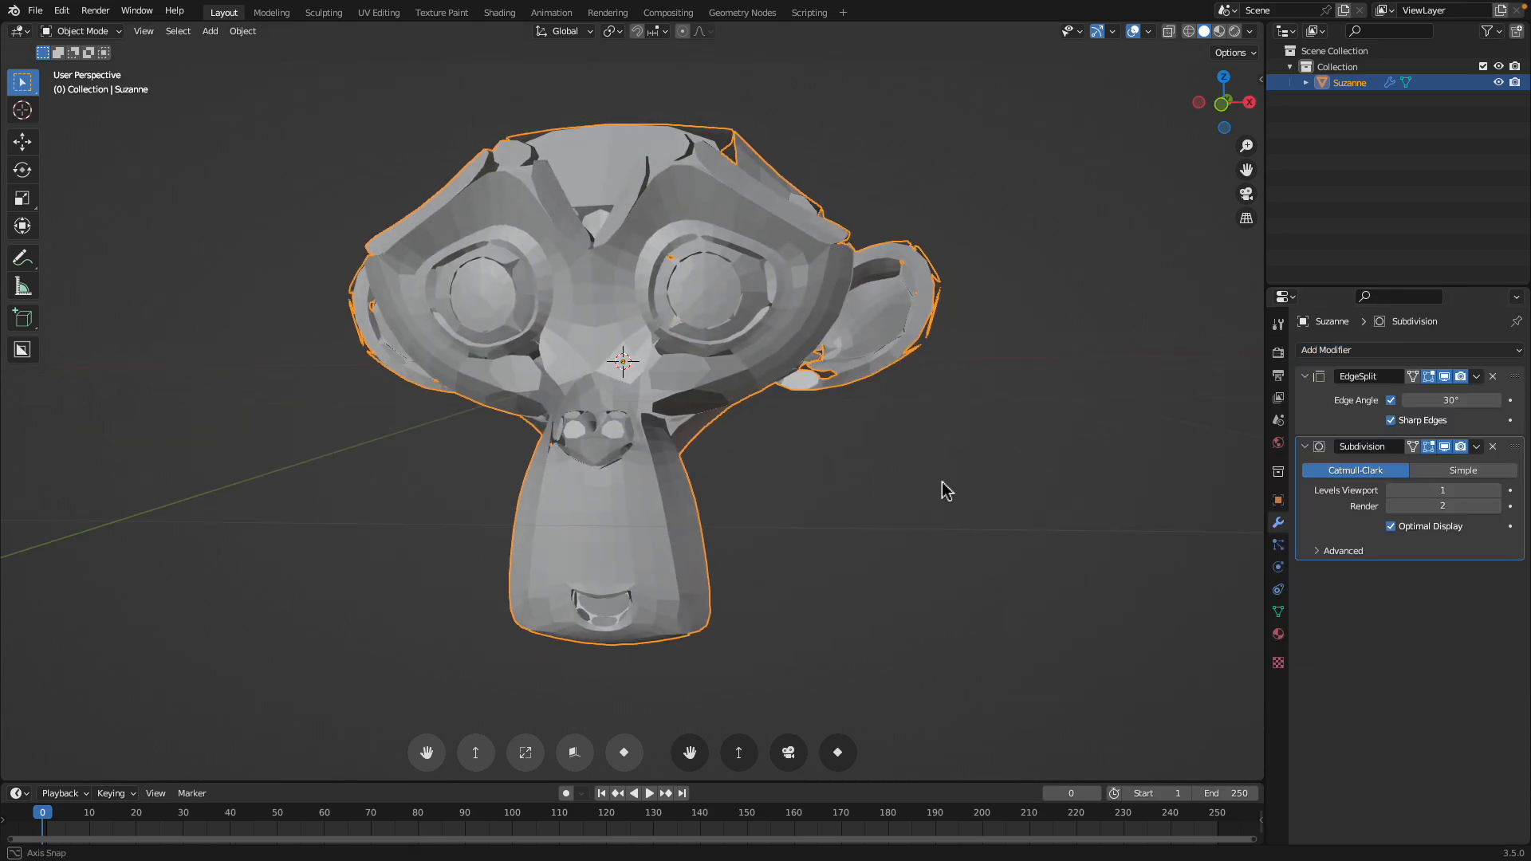
Set the Edge Split angle to 0° and remove the Subdivision Surface modifier from Suzanne
left_click_drag(1446, 401, 1388, 401)
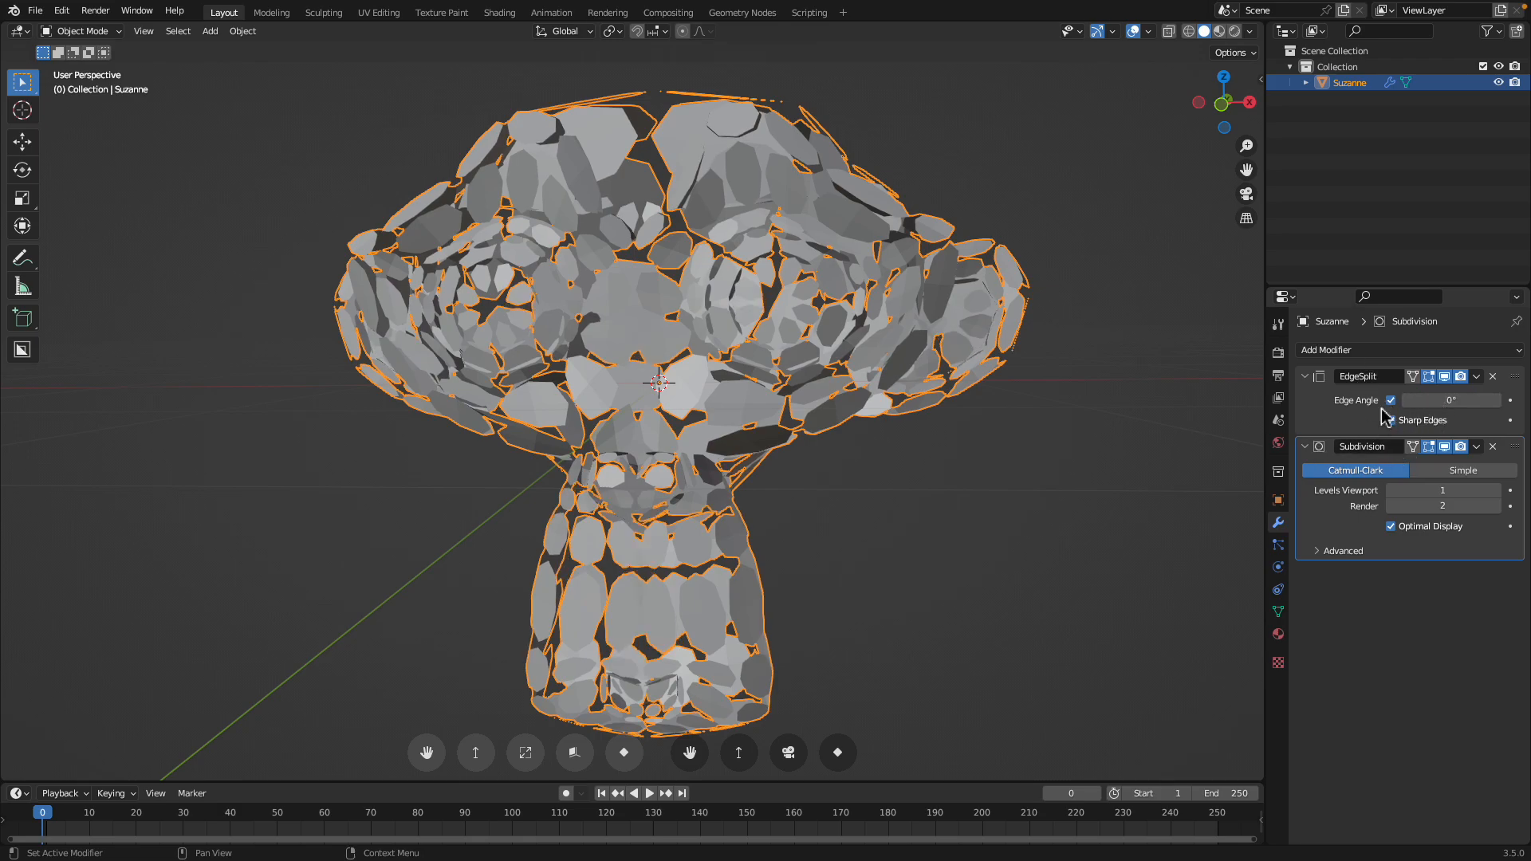
left_click_drag(1440, 409, 1439, 409)
left_click(1494, 448)
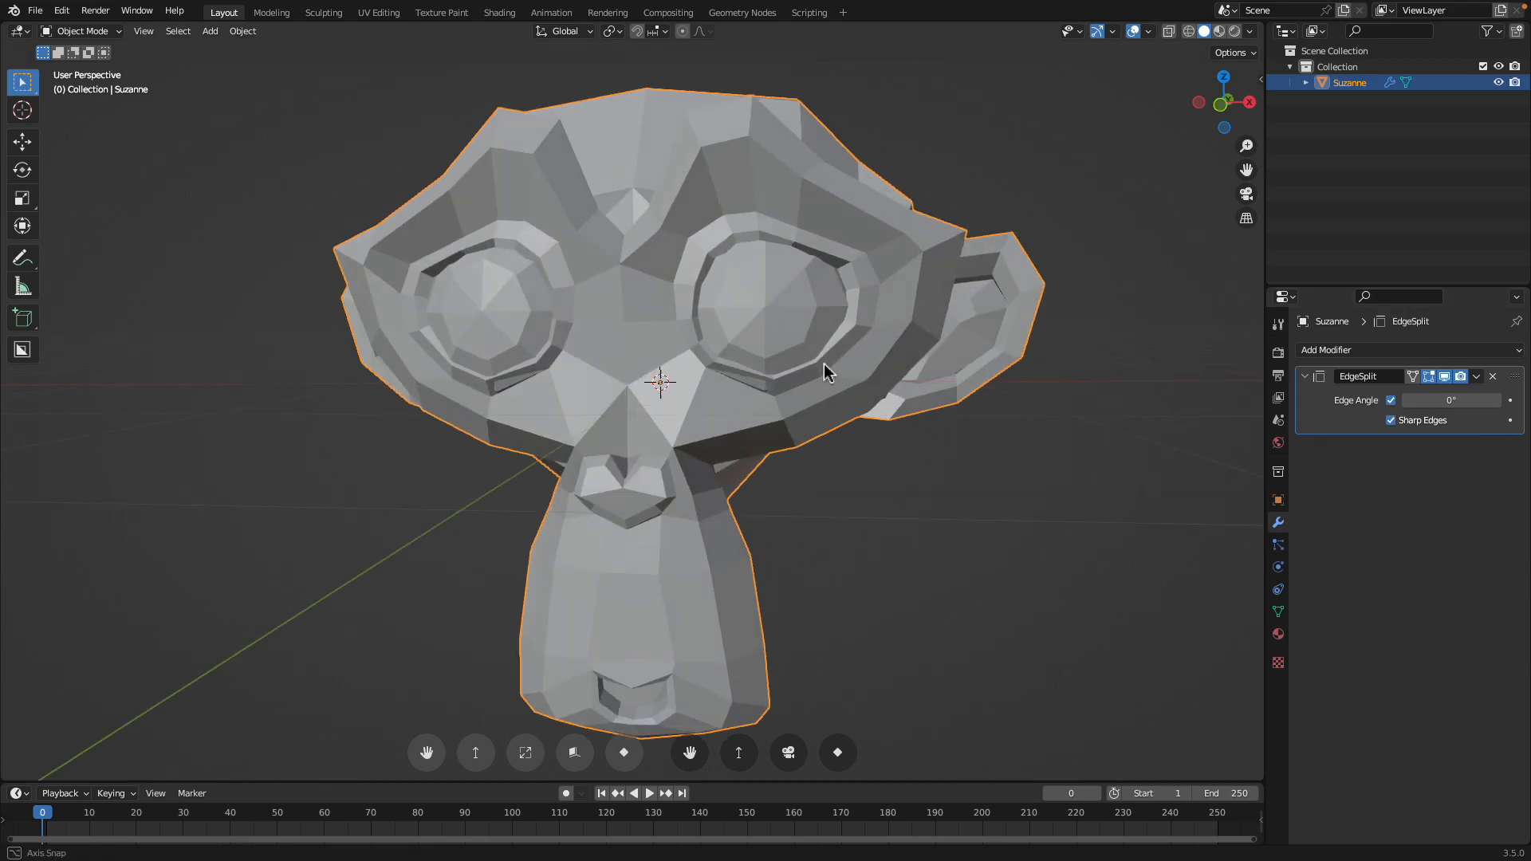
Apply the Edge Split modifier to the Suzanne mesh
middle_click_drag(602, 313, 594, 319)
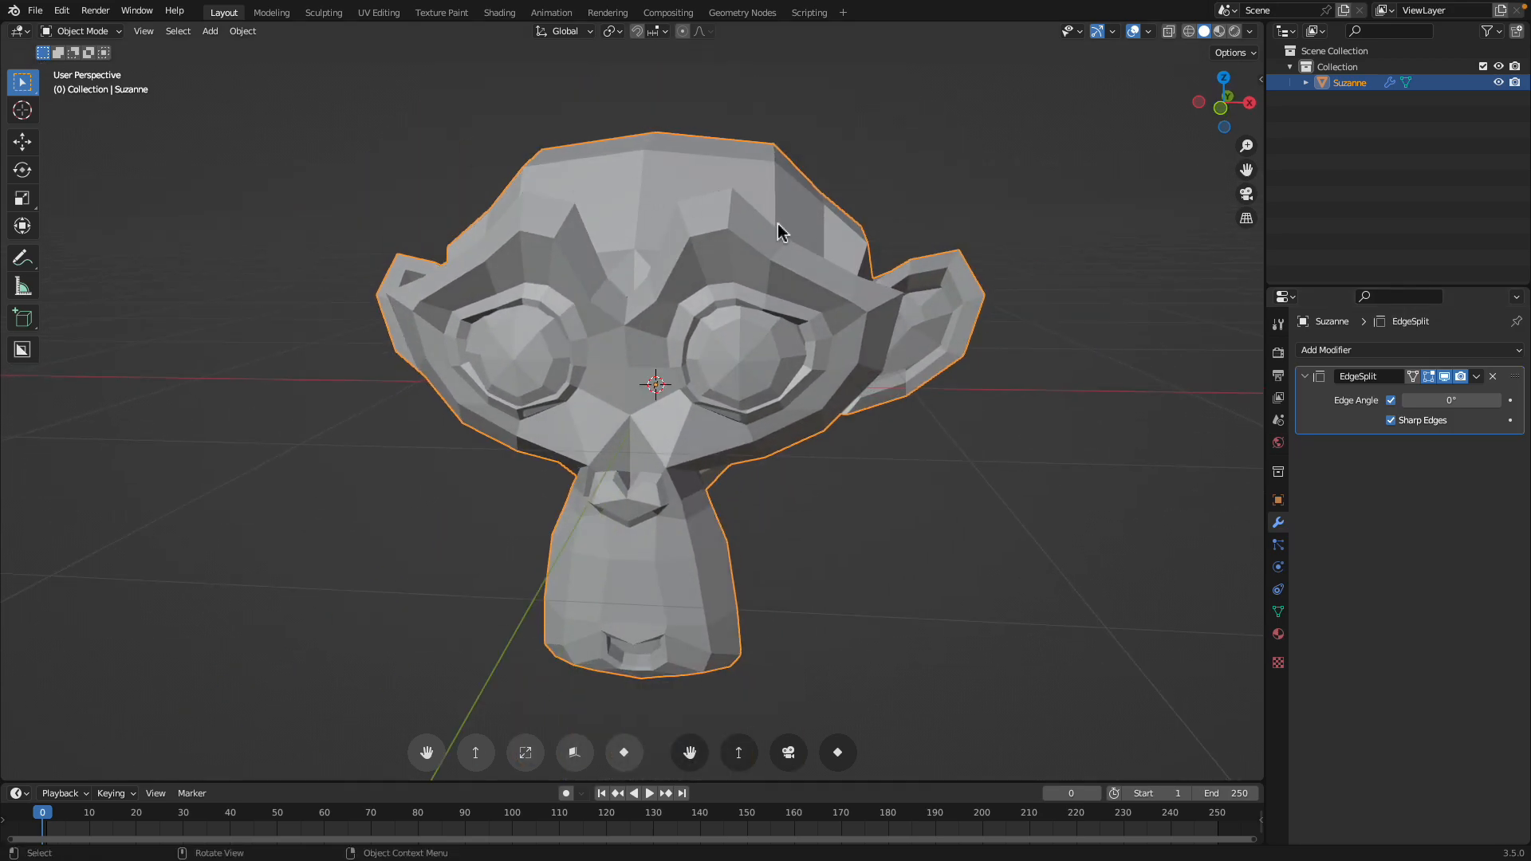
right_click(863, 275)
left_click(1480, 376)
left_click(1470, 395)
middle_click_drag(638, 351, 661, 319)
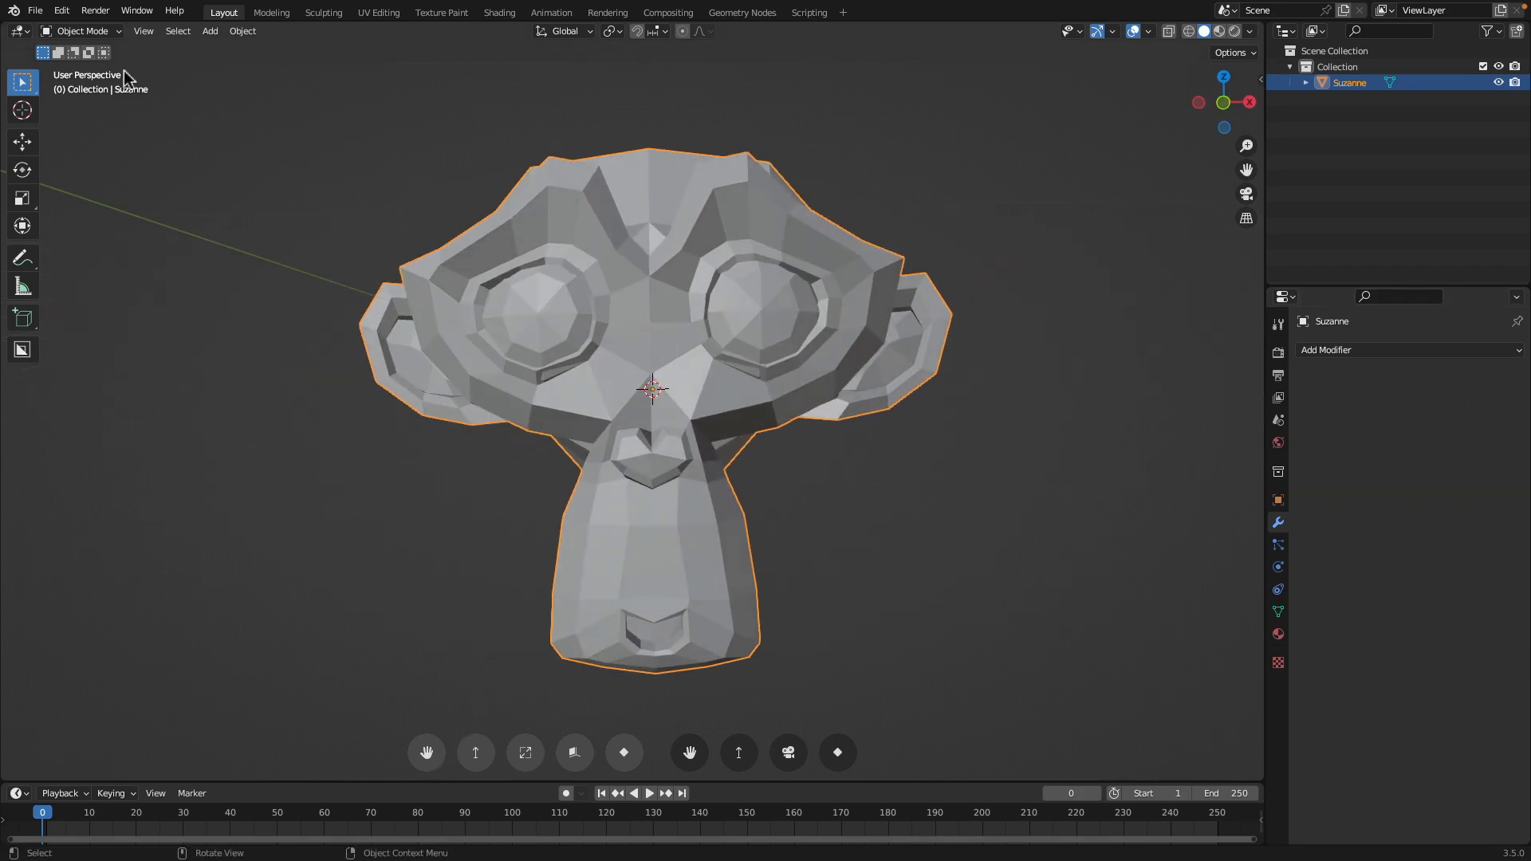
Export the selected Suzanne mesh in IGES format to the Desktop as mymonkey2.igs
left_click(36, 11)
mouse_move(89, 244)
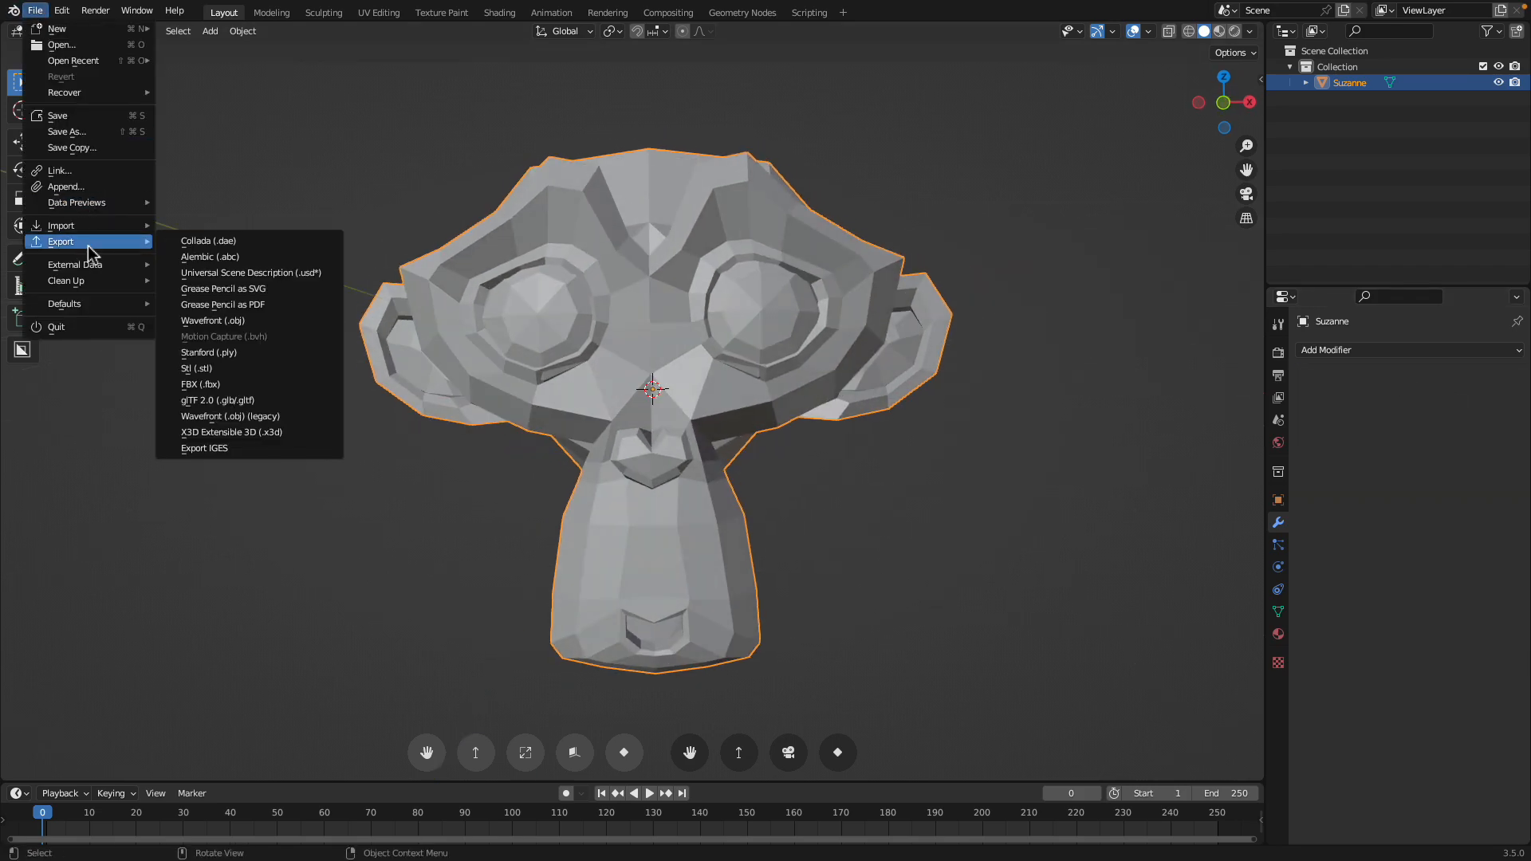
left_click(259, 452)
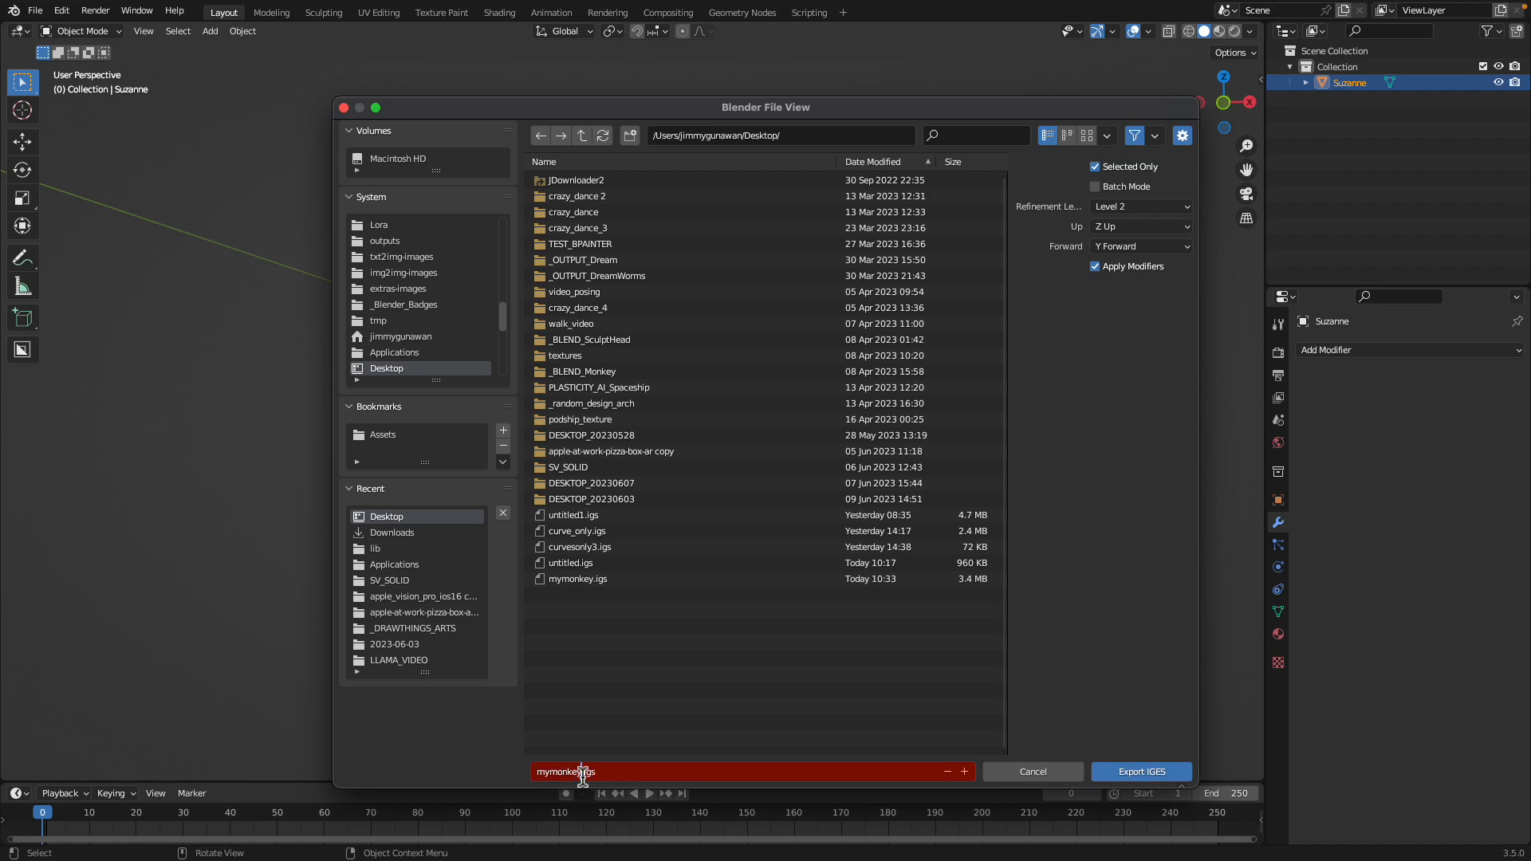
type("2")
left_click(1115, 774)
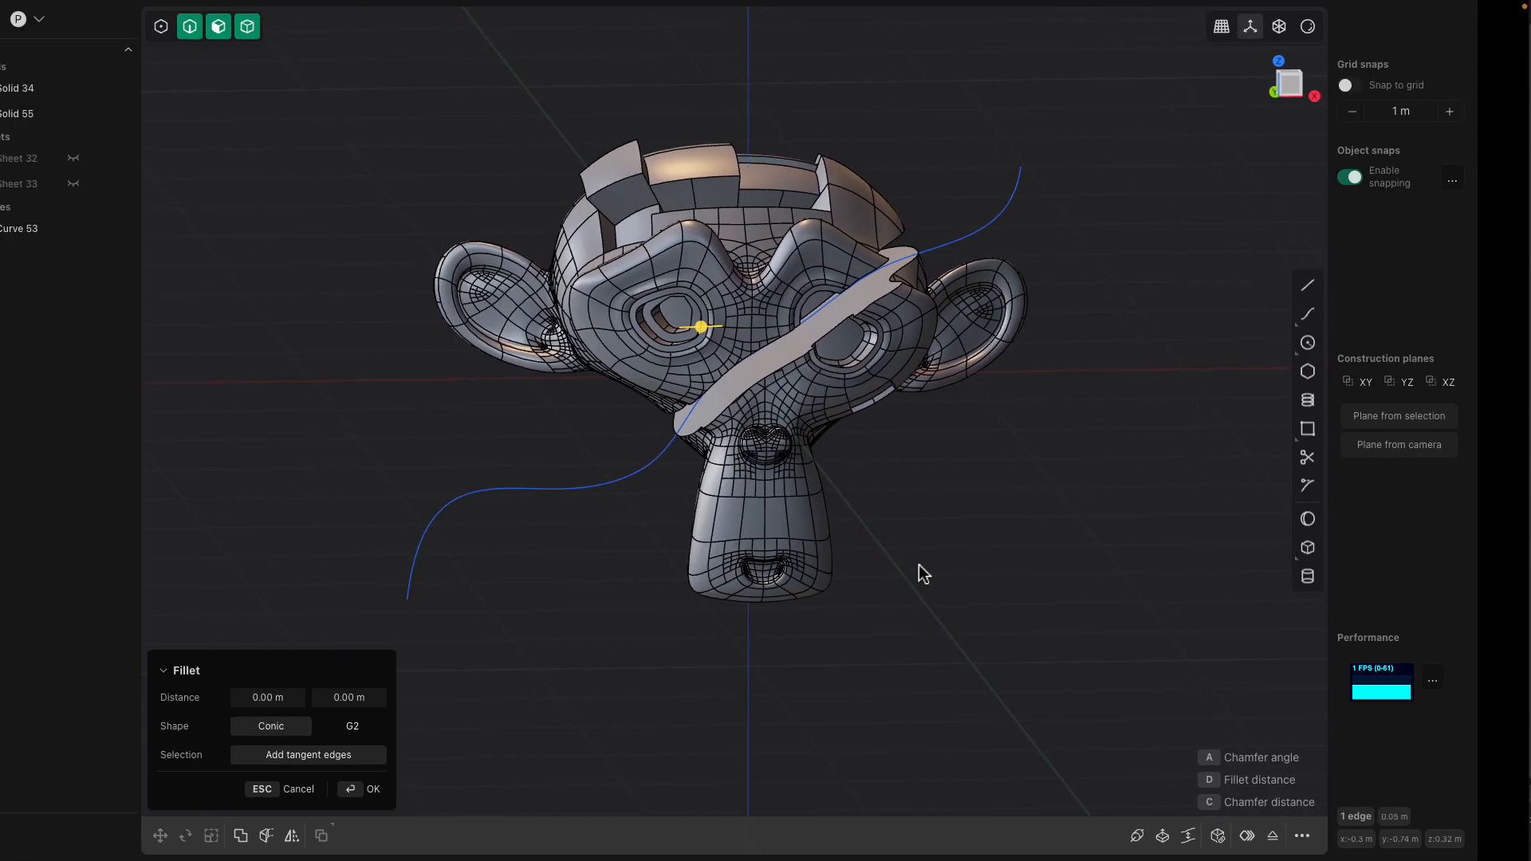
Switch to FreeCAD, open mymonkey2.igs from the Desktop and inspect the faceted monkey head
key("ctrl+Left")
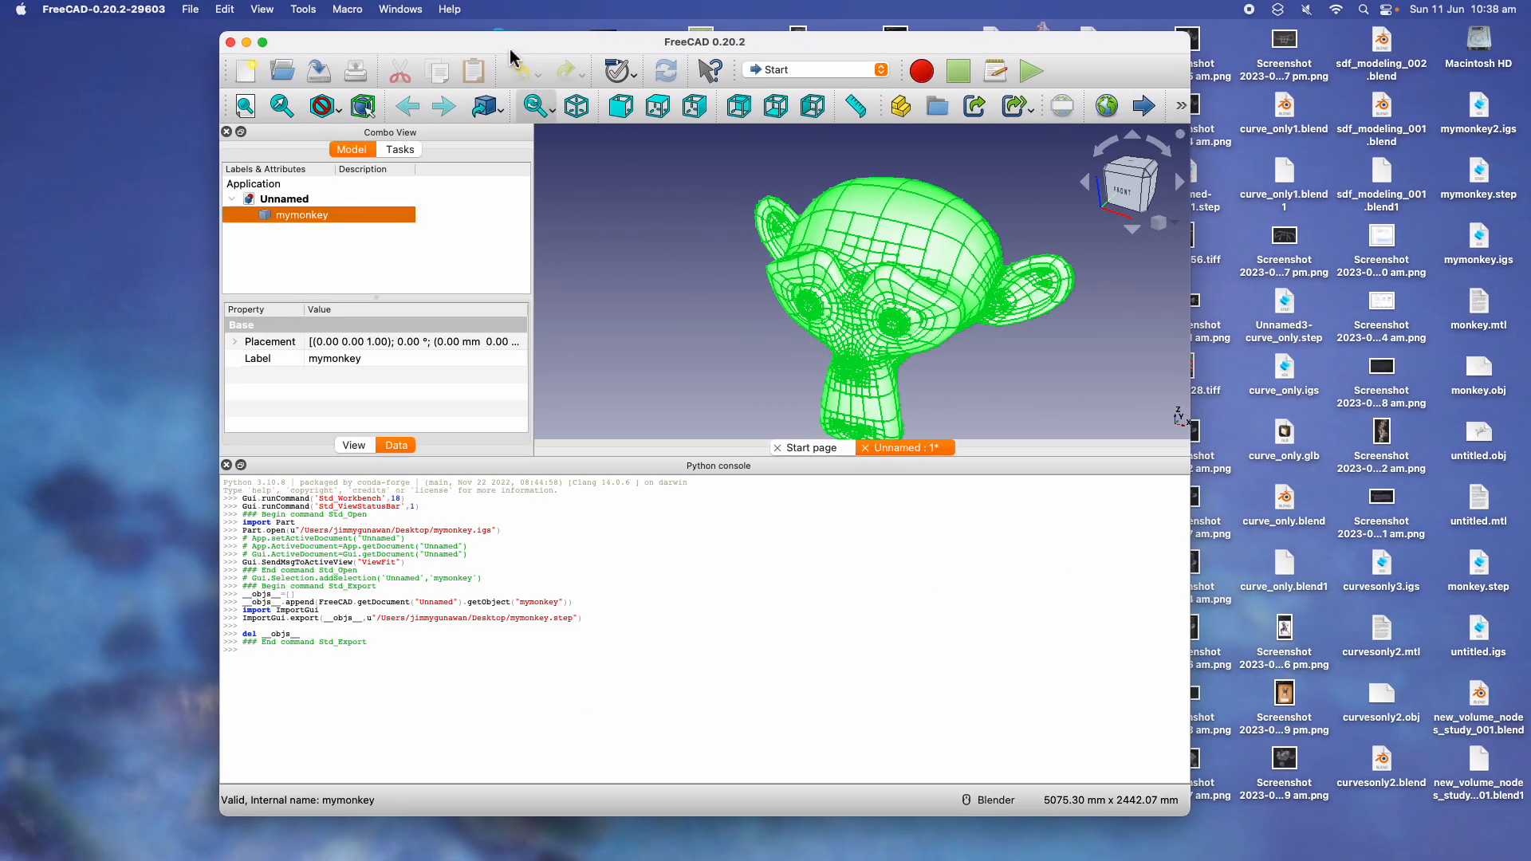
left_click_drag(511, 50, 482, 53)
key("super+o")
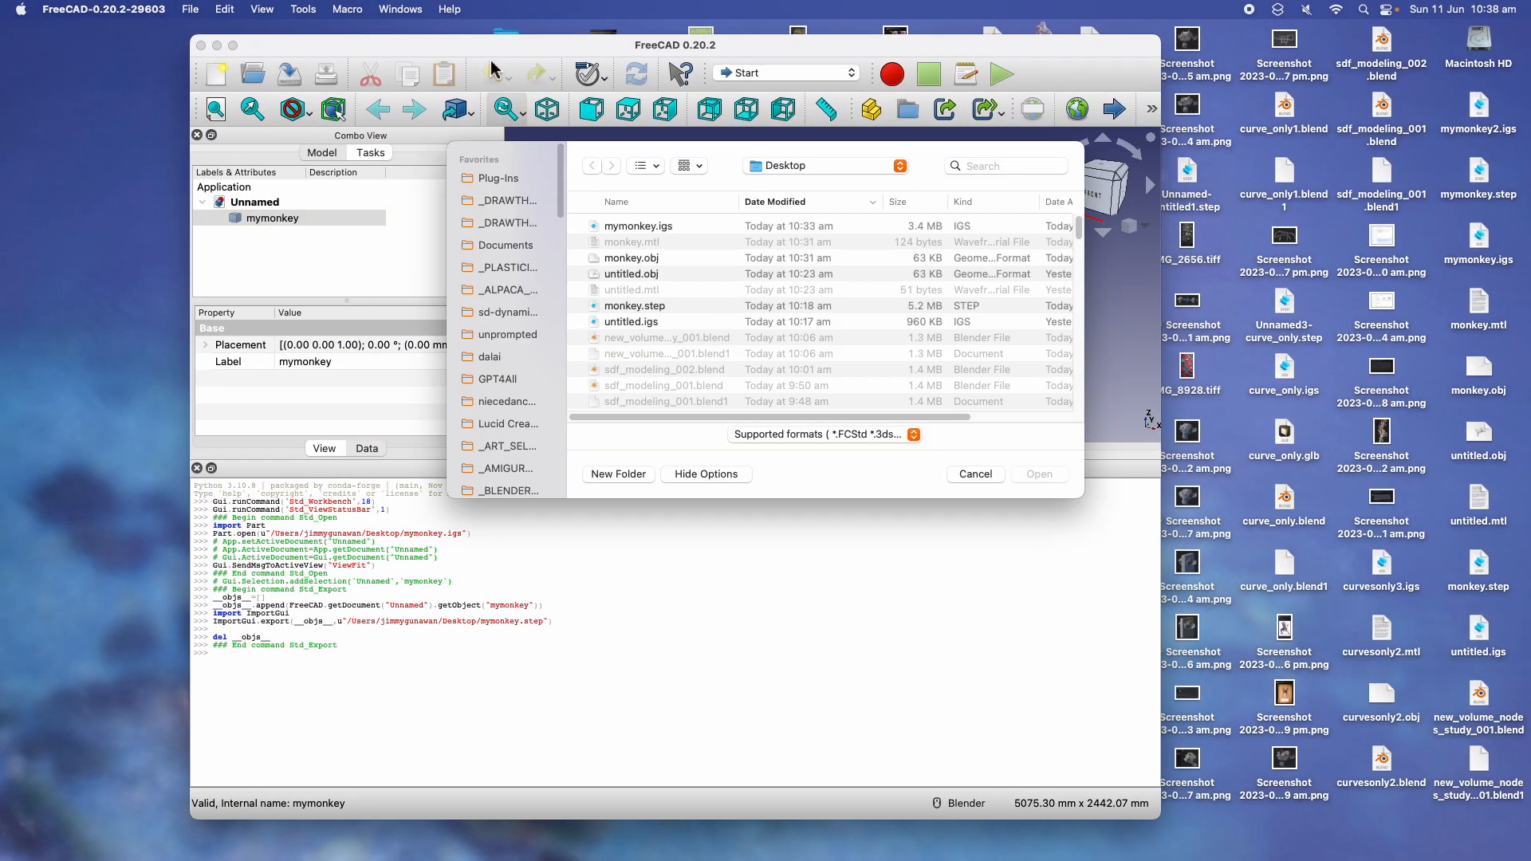
left_click(674, 227)
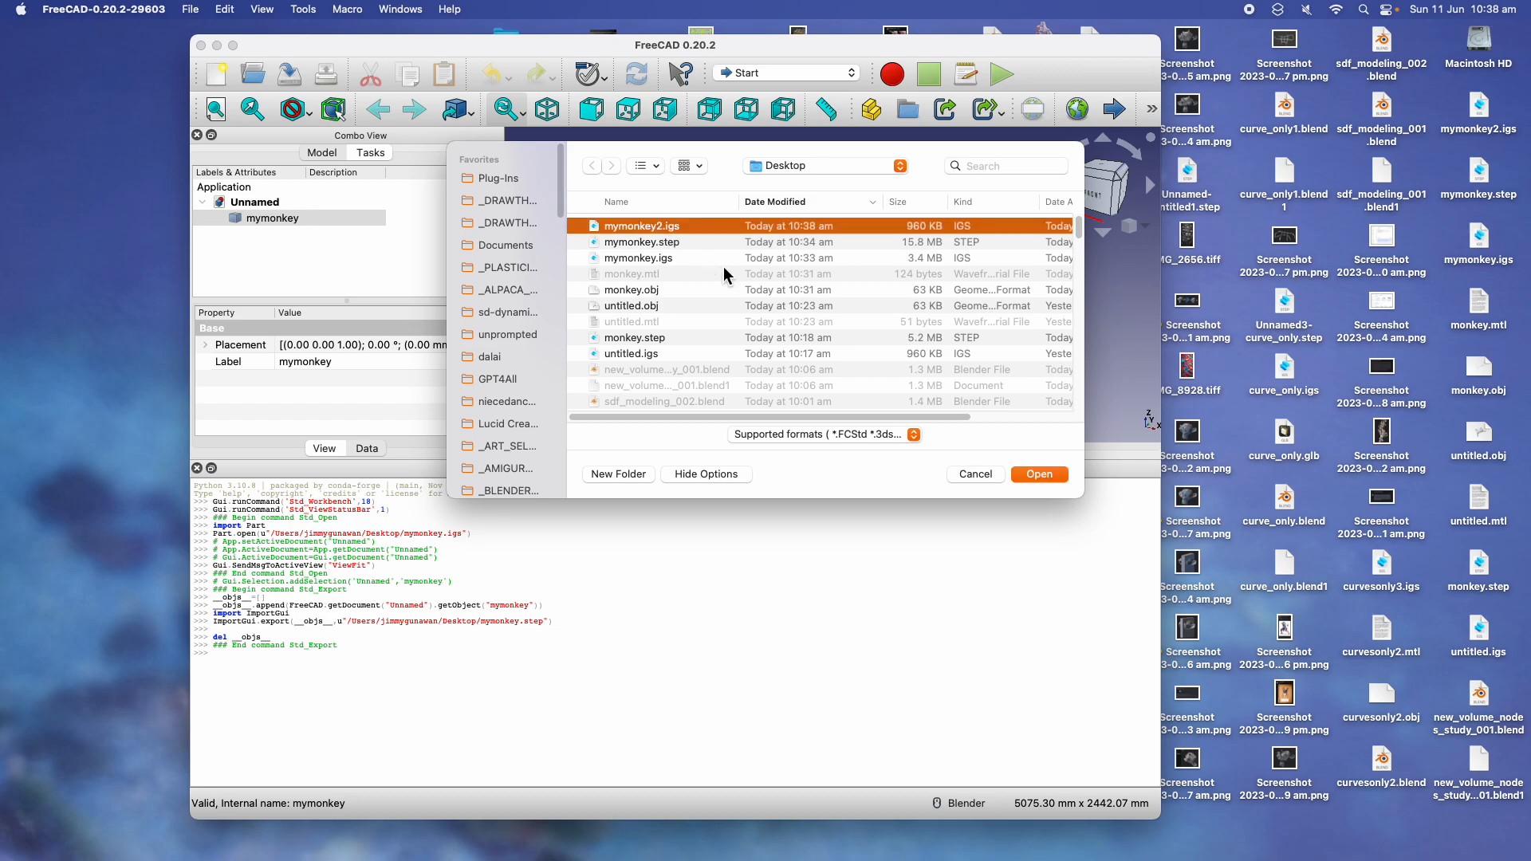
left_click(1038, 475)
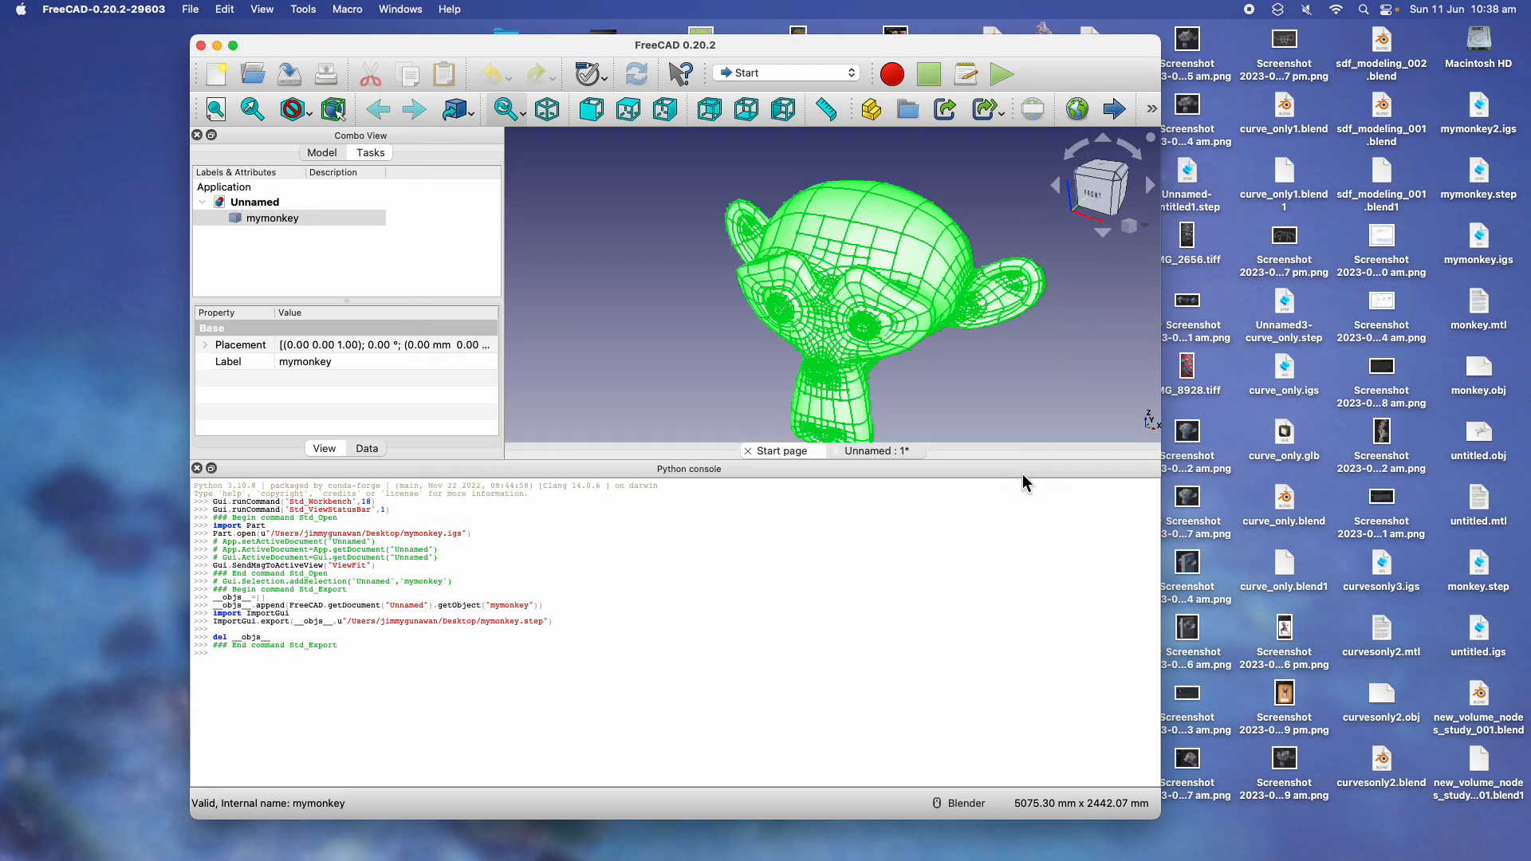
scroll(947, 264, "up", 10)
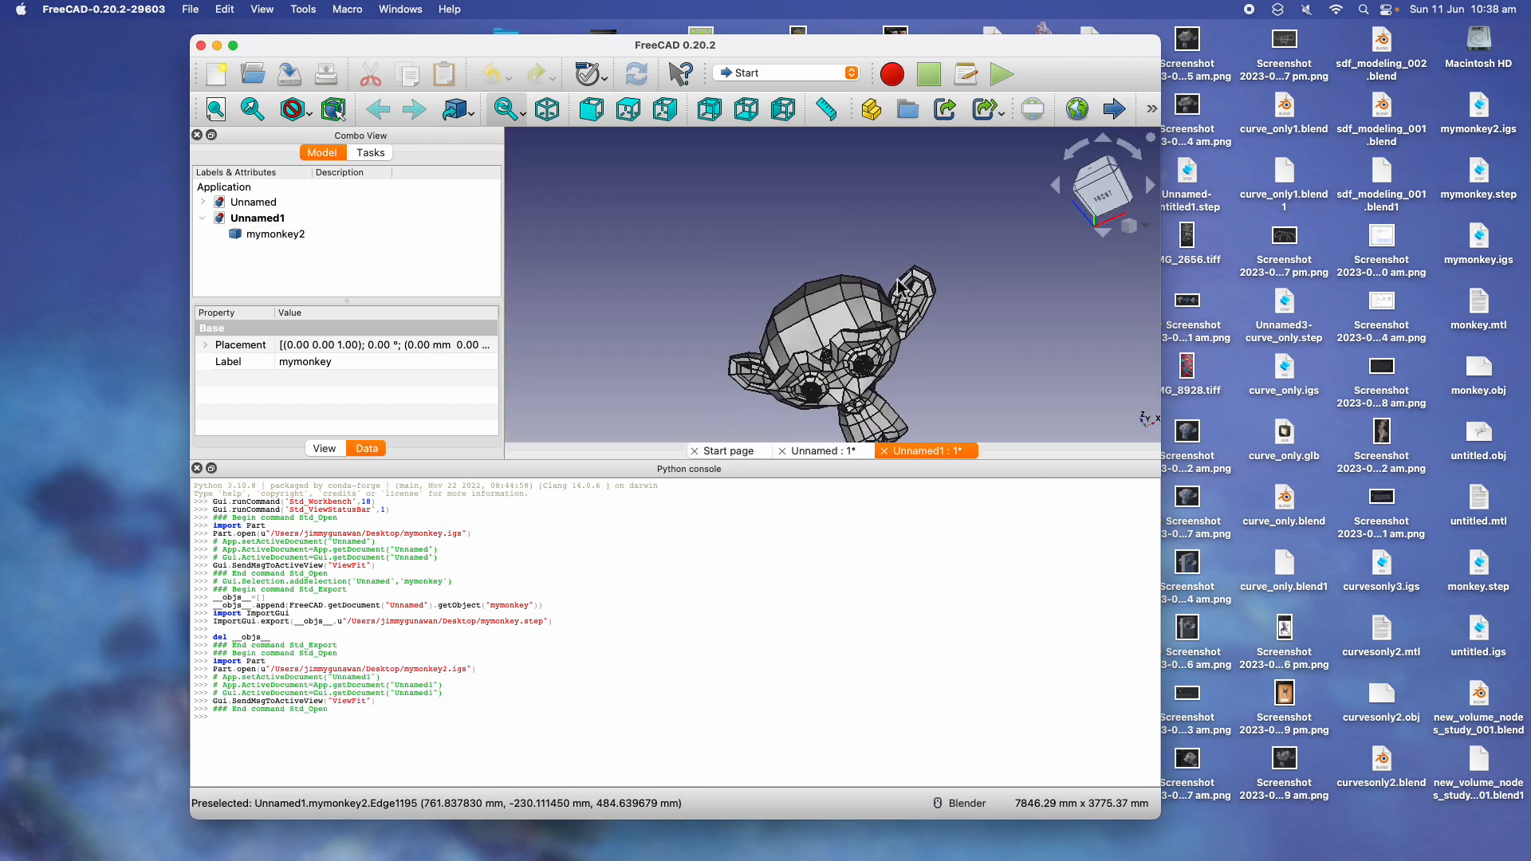
scroll(780, 268, "down", 3)
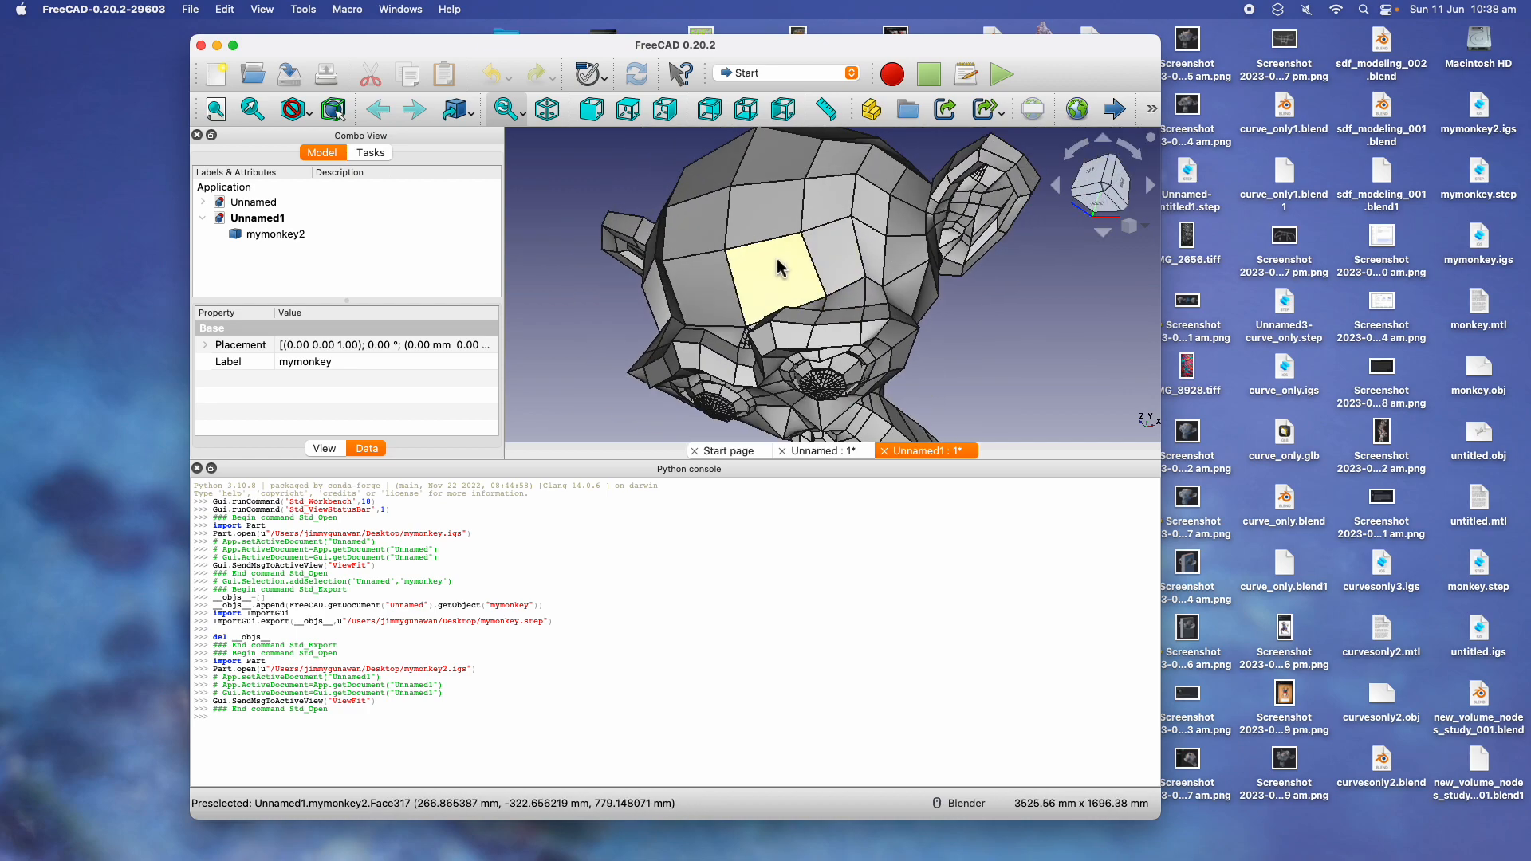
Export the mymonkey2 object to the Desktop as mymonkey2.step in the STEP with colors format
left_click(335, 234)
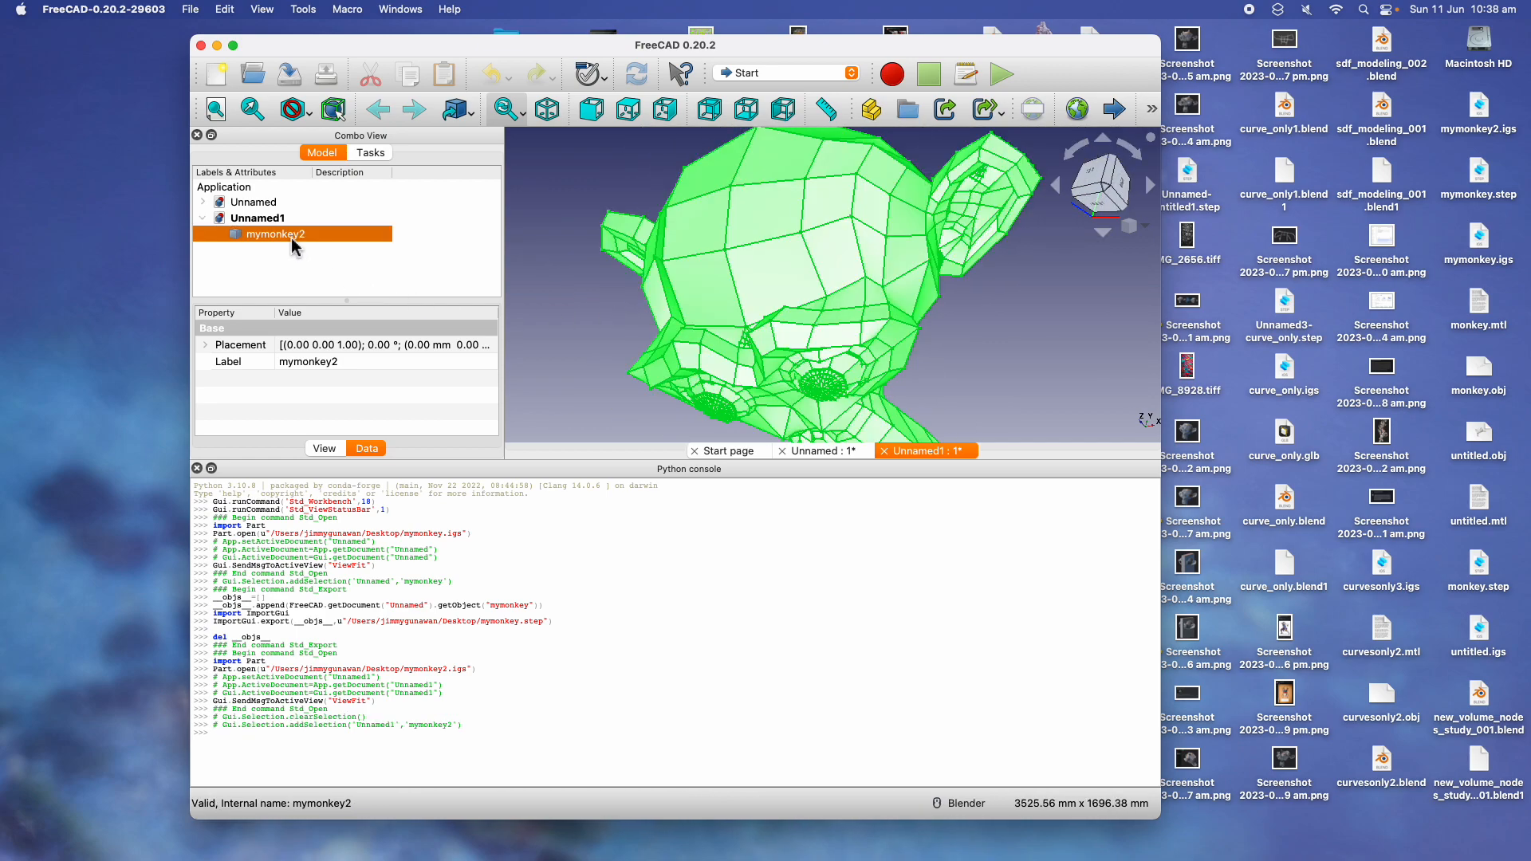
left_click(191, 9)
left_click(226, 236)
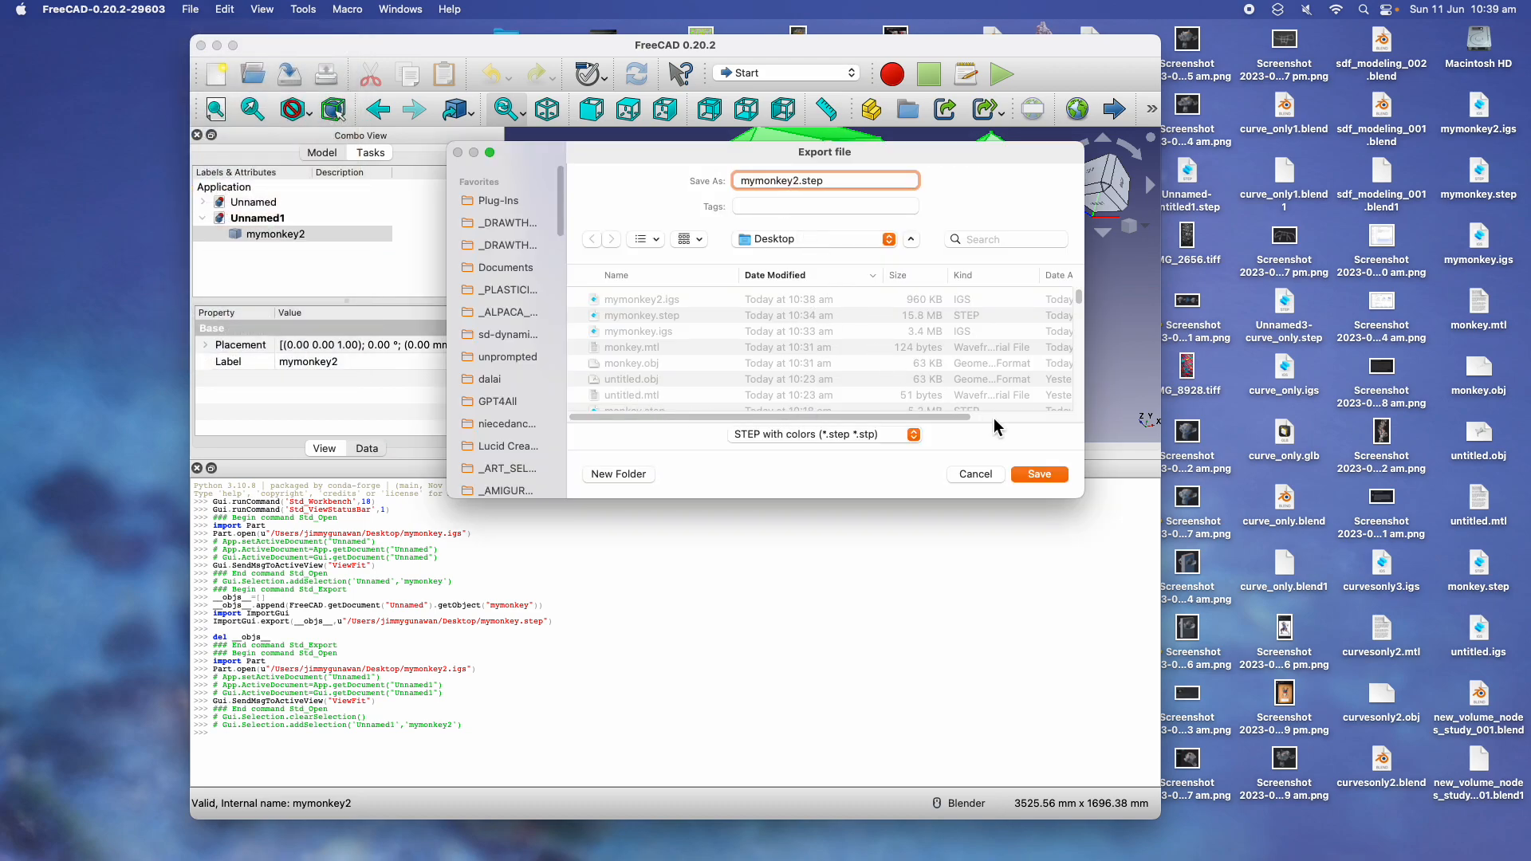
left_click(1040, 474)
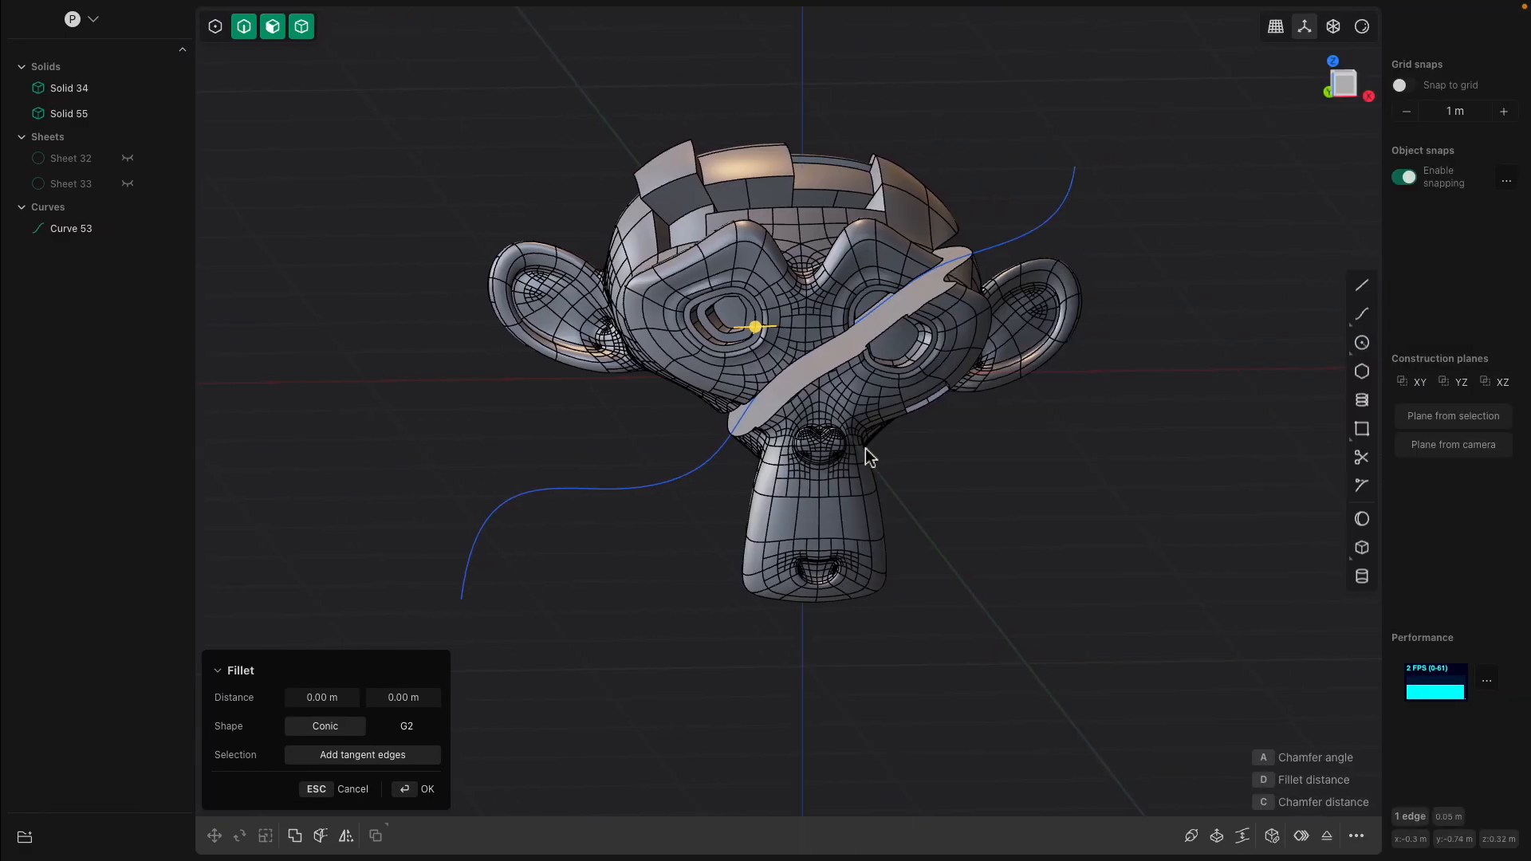
Switch to Plasticity, leave the pending fillet, start a new document and delete its default cube
left_click(424, 295)
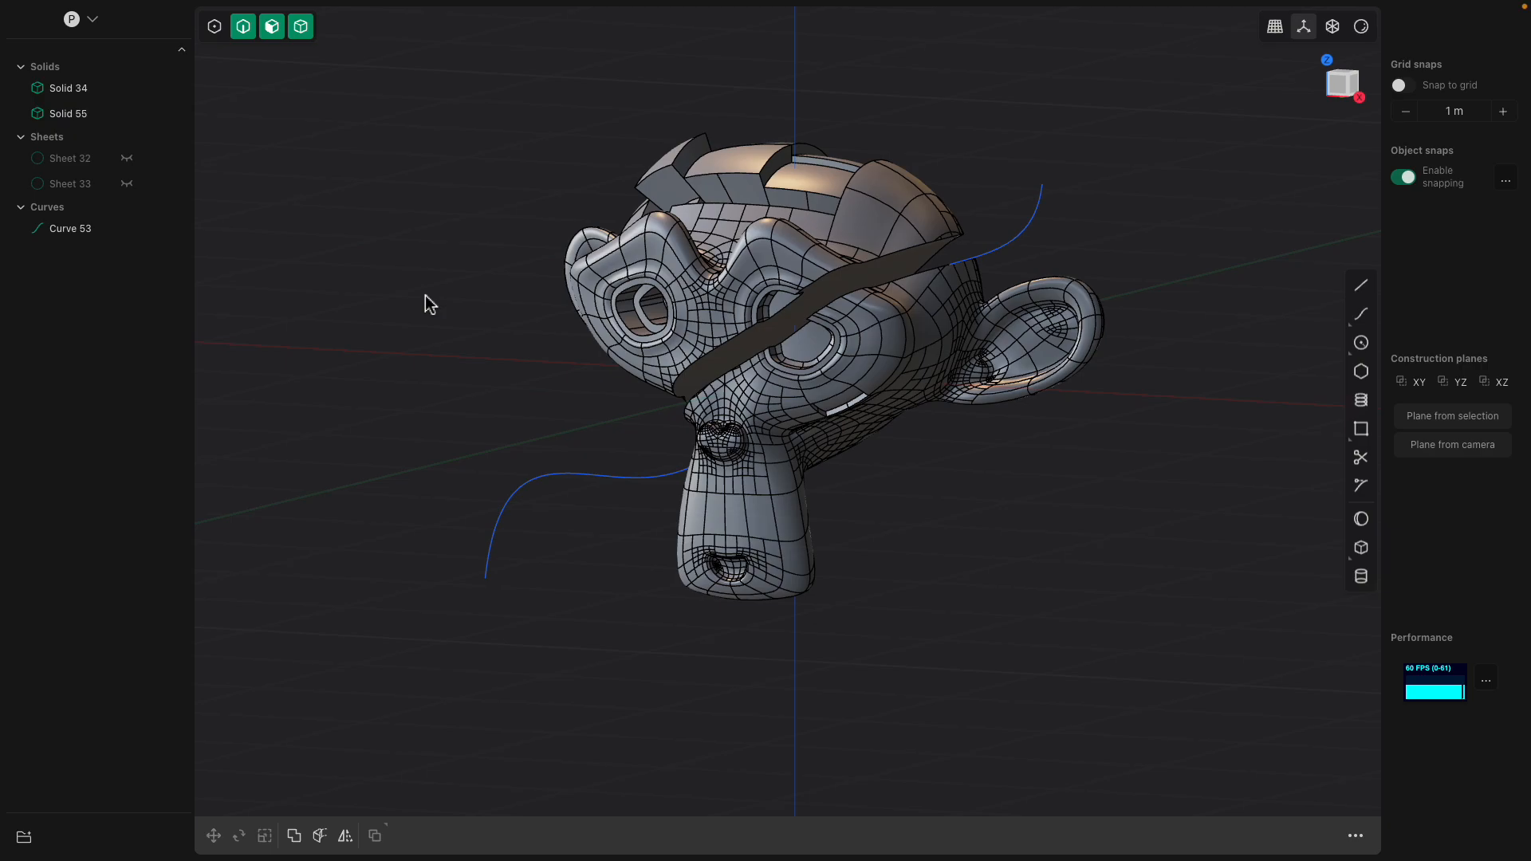
key("super+n")
left_click(750, 318)
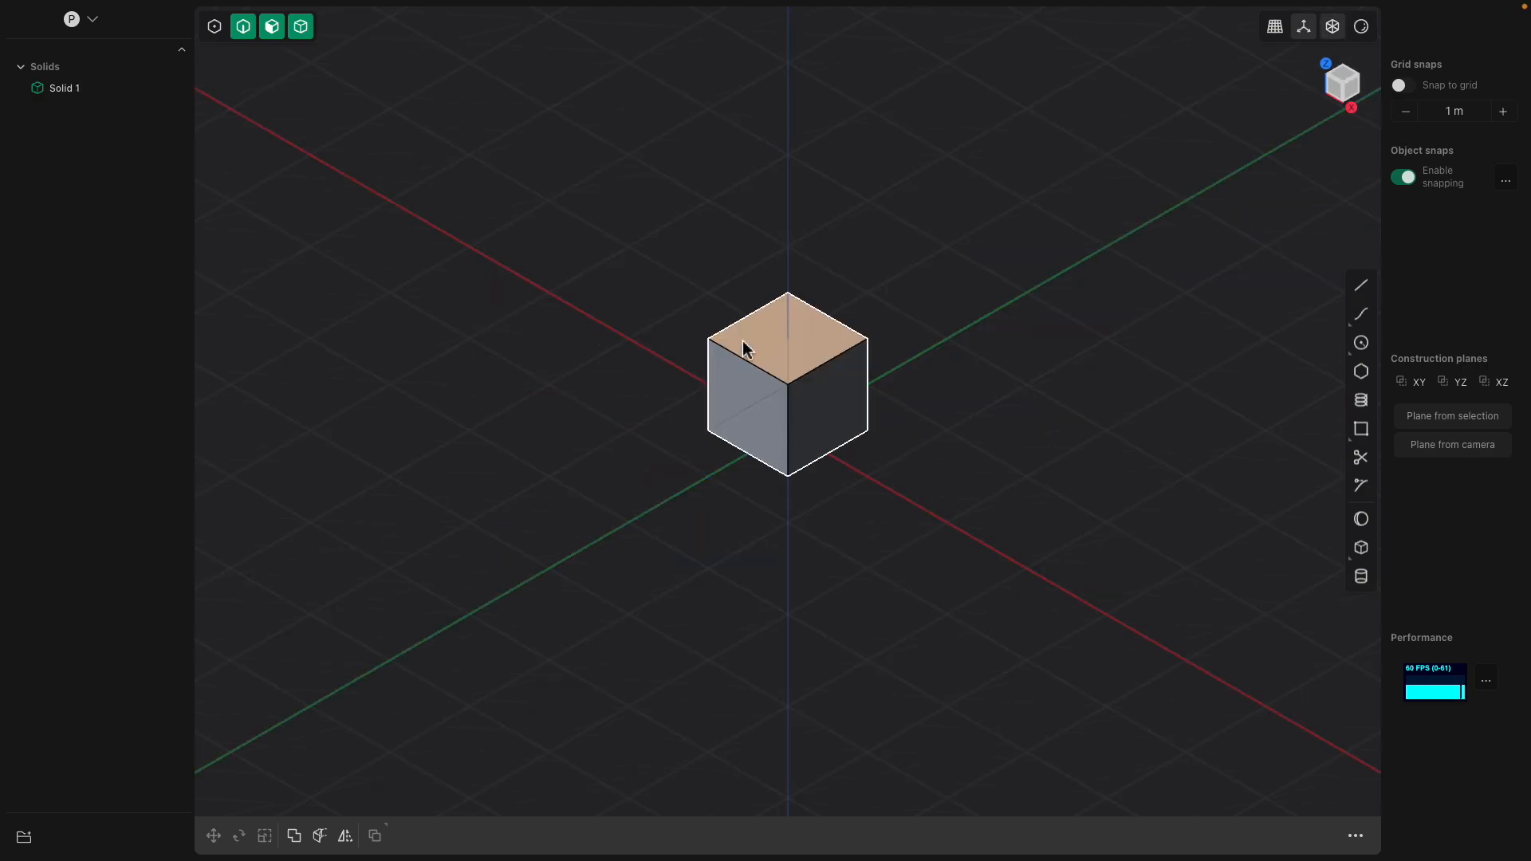
key("super+a")
key("x")
scroll(697, 284, "up", 1)
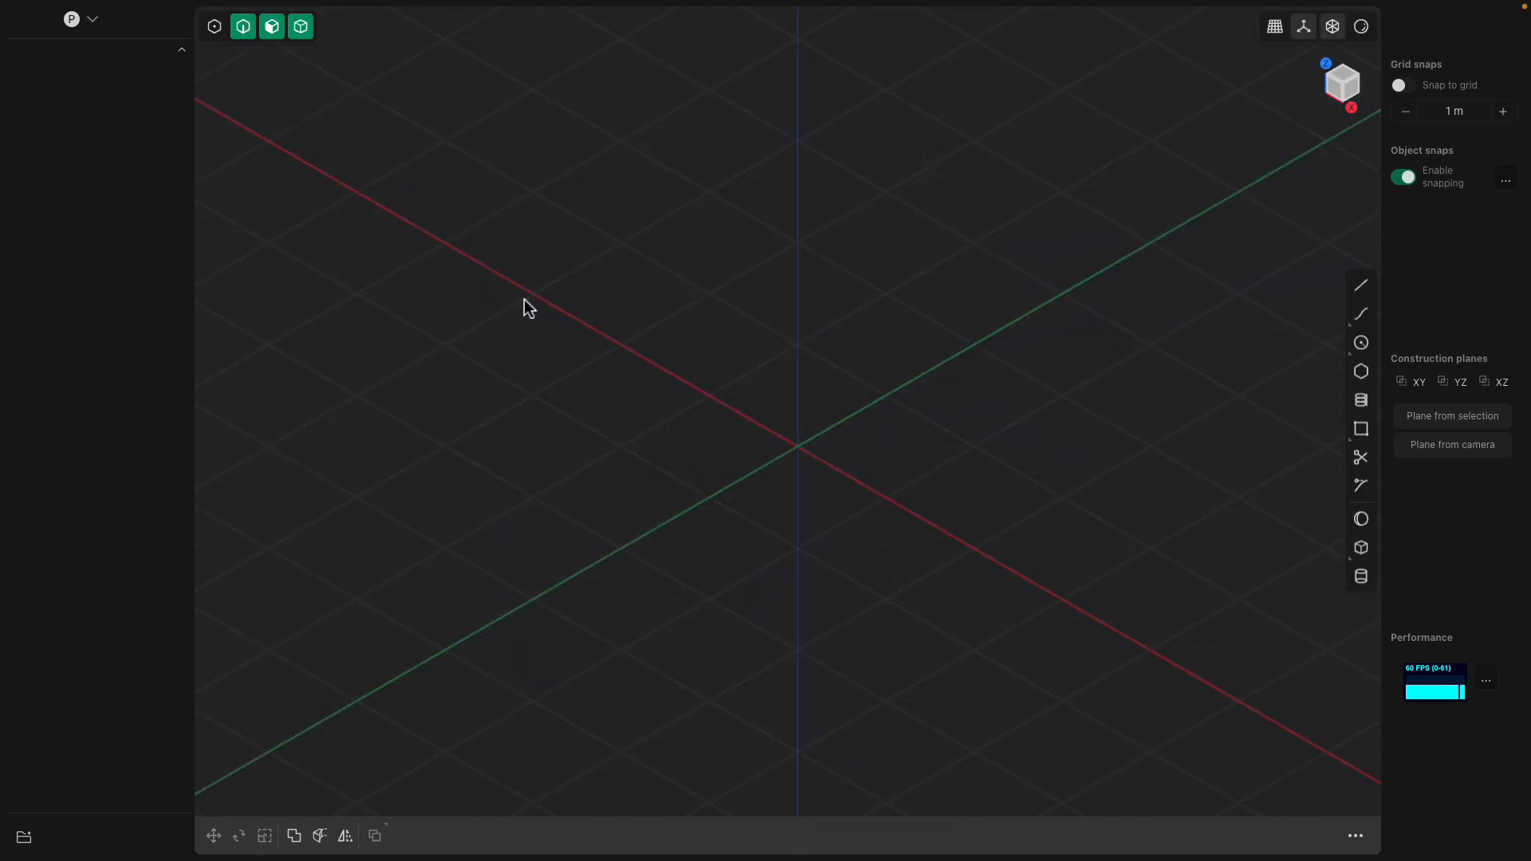
Import mymonkey2.step from the Desktop and accept the default import settings
type("f")
type("impo")
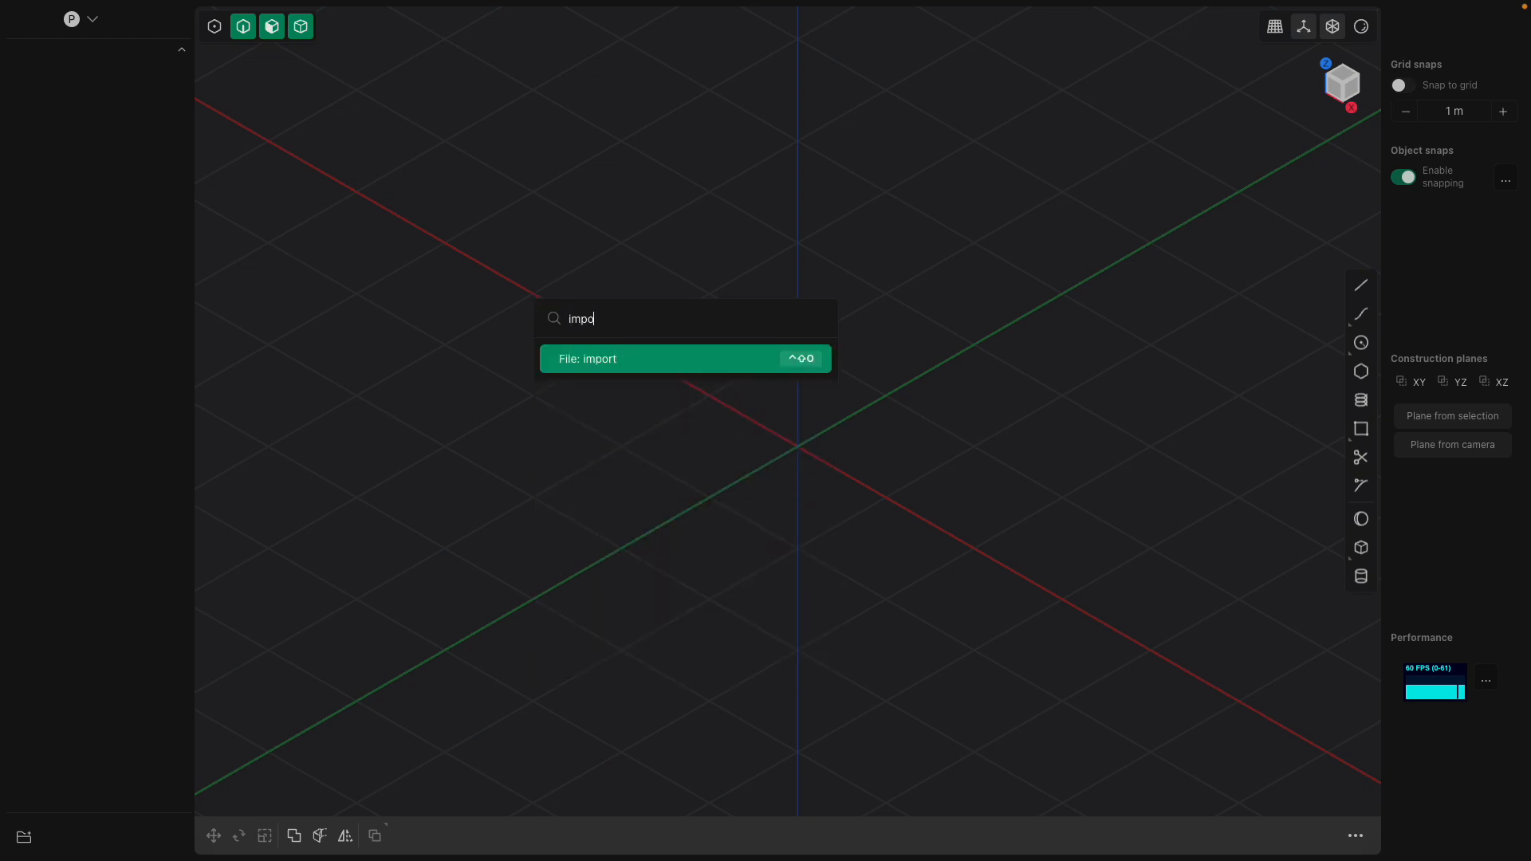
left_click(598, 360)
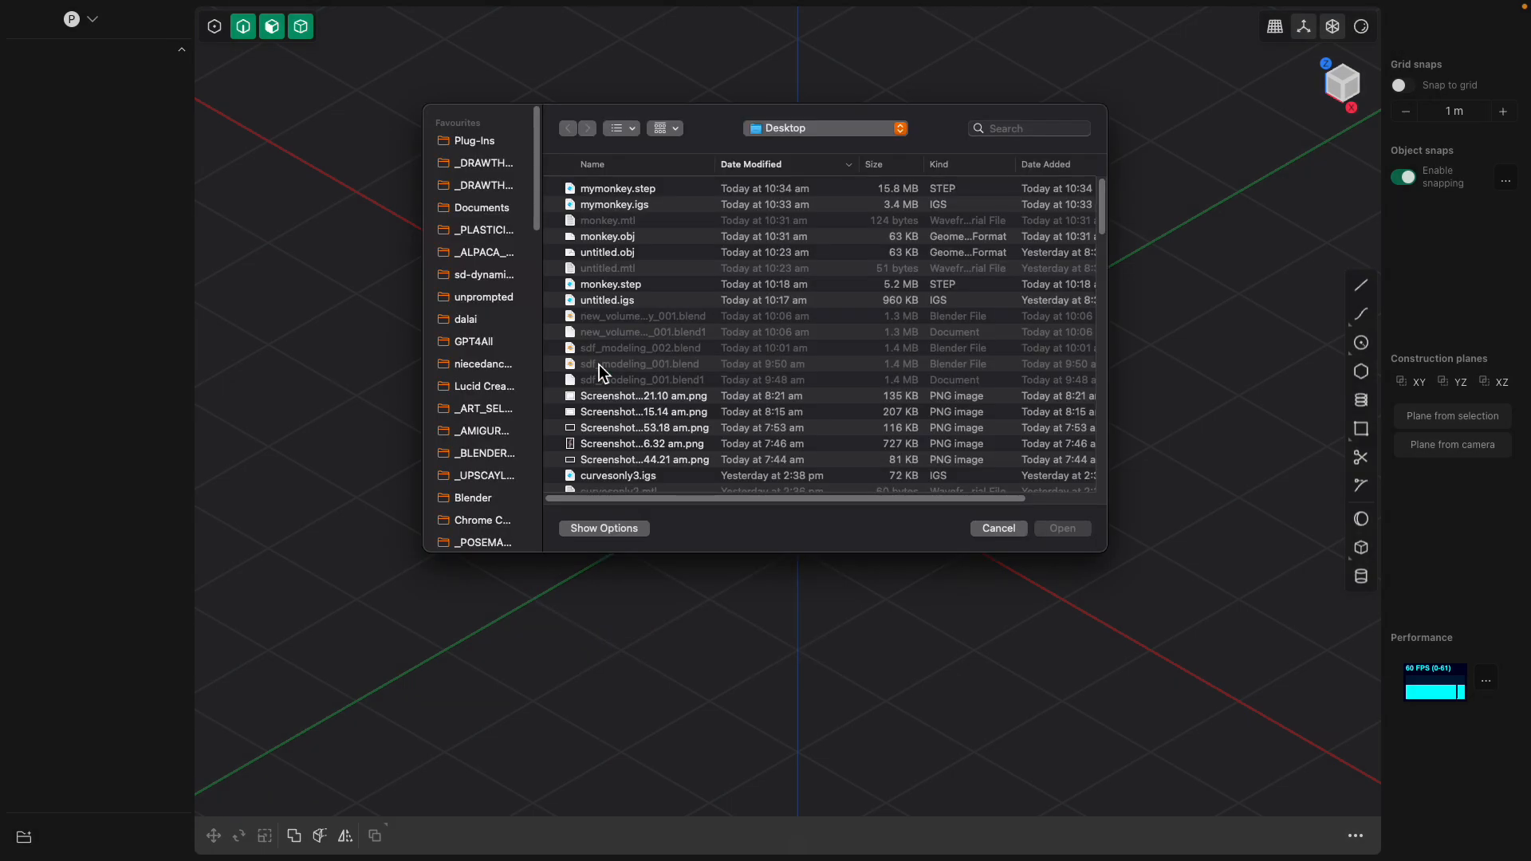
left_click(634, 189)
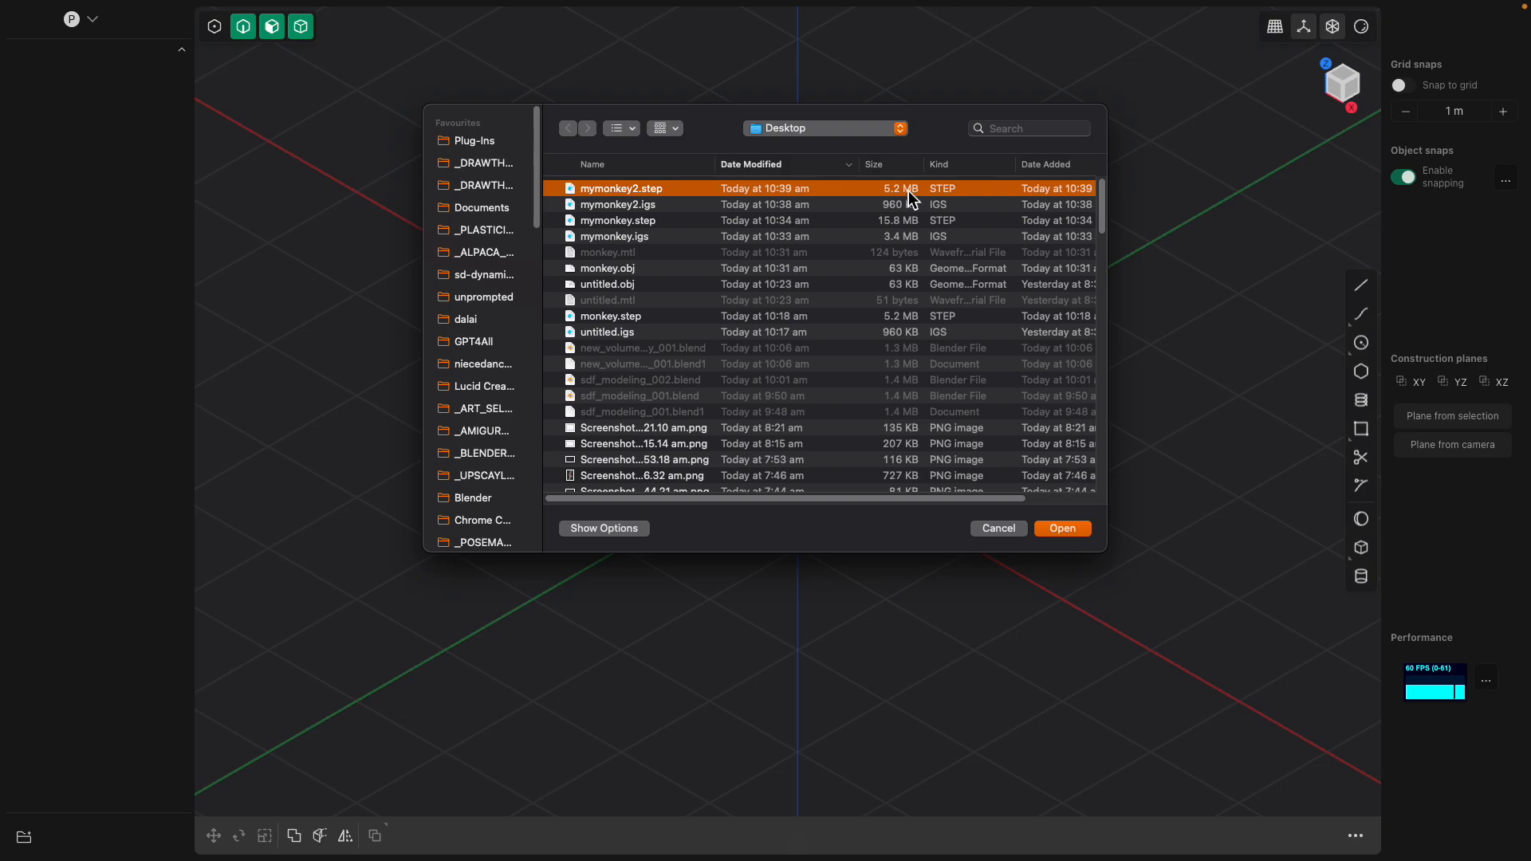
left_click(1071, 533)
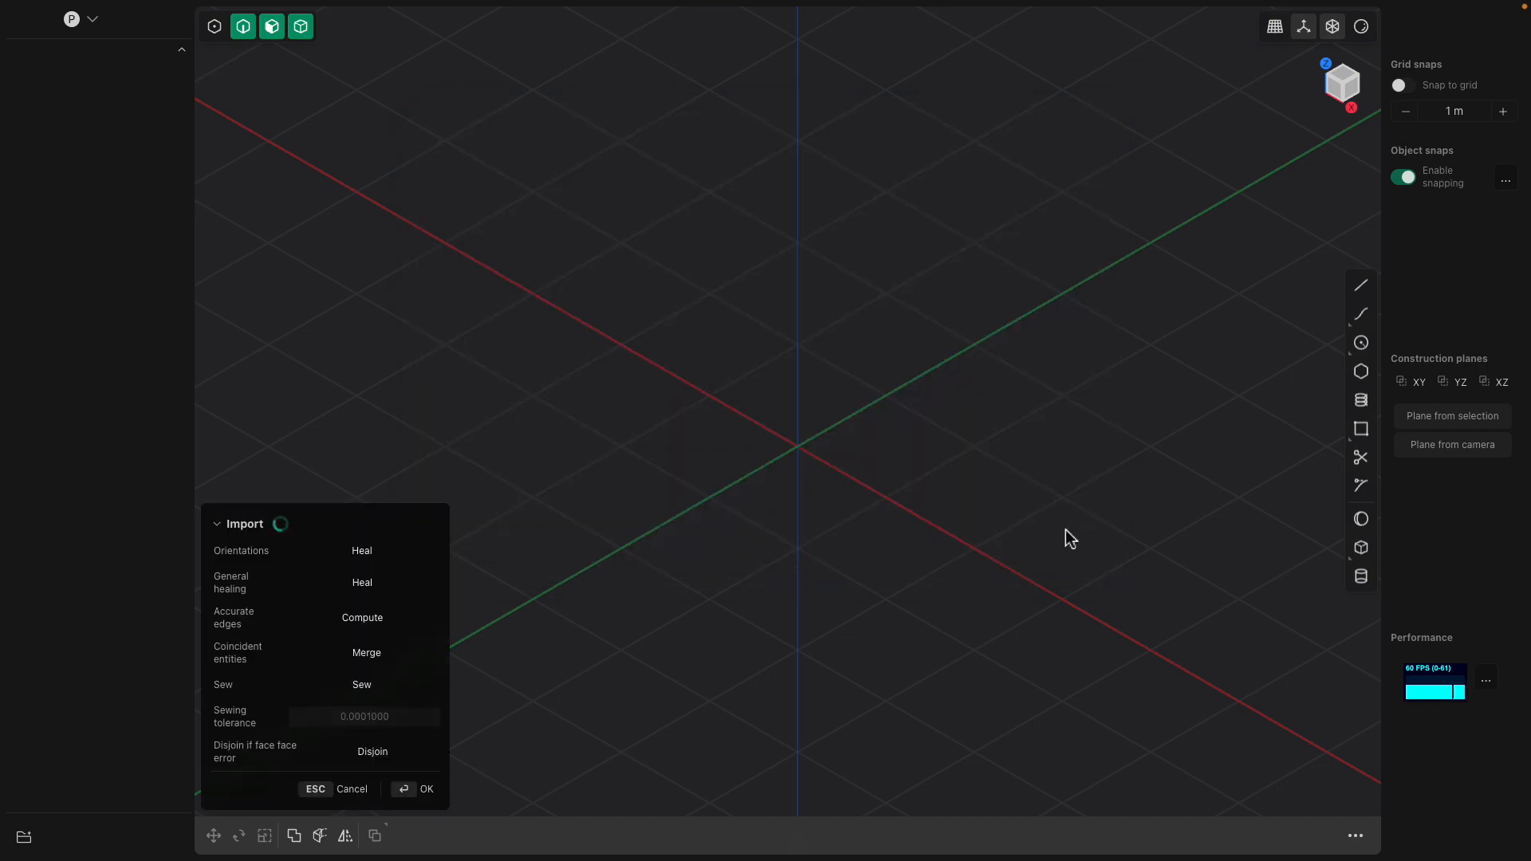
middle_click_drag(874, 428, 929, 385)
scroll(888, 385, "up", 8)
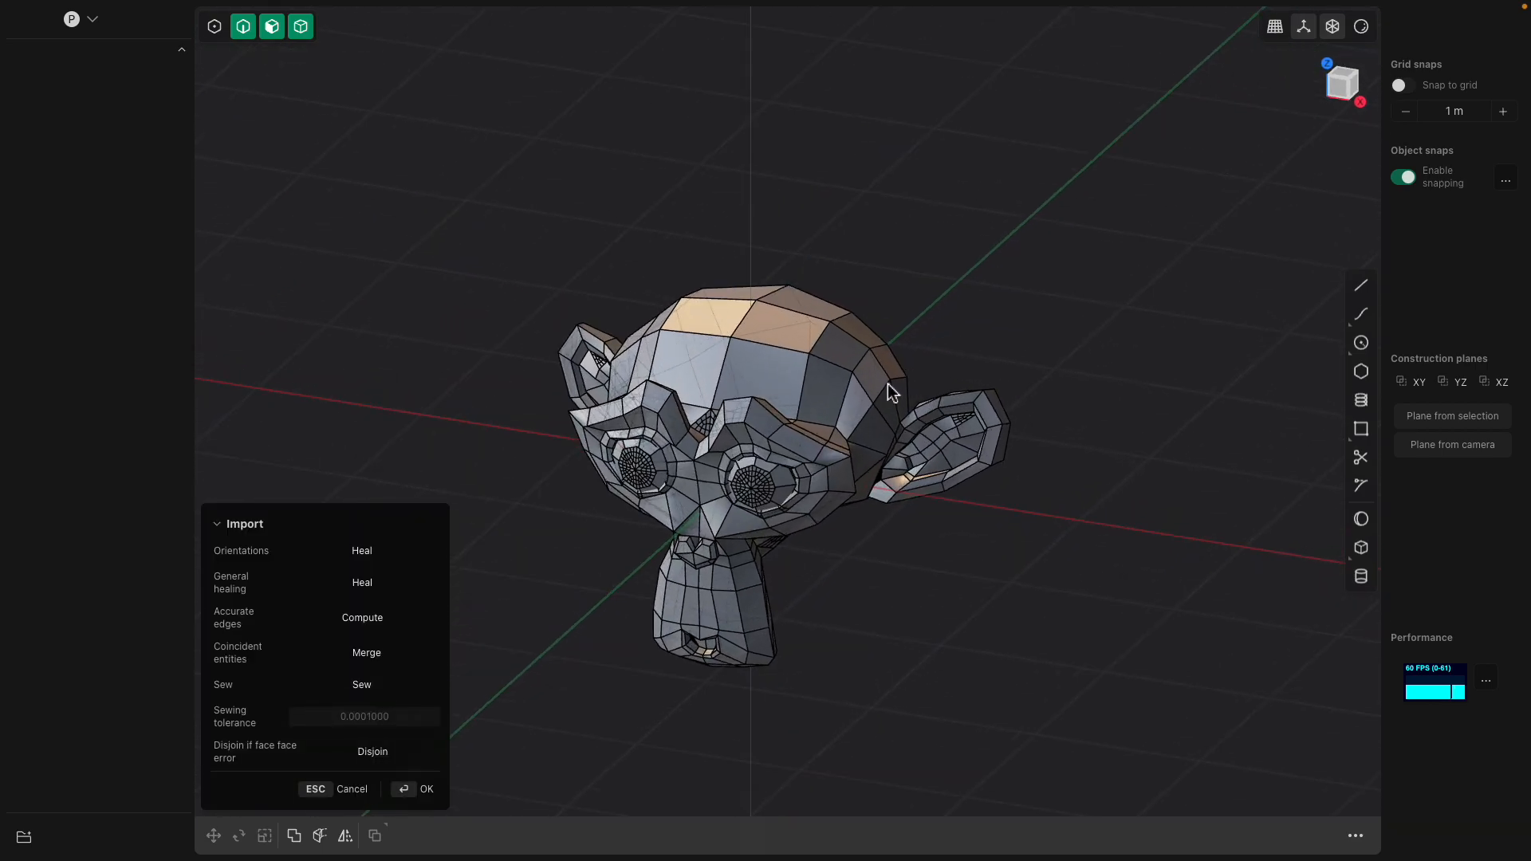
middle_click_drag(955, 305, 1308, 206)
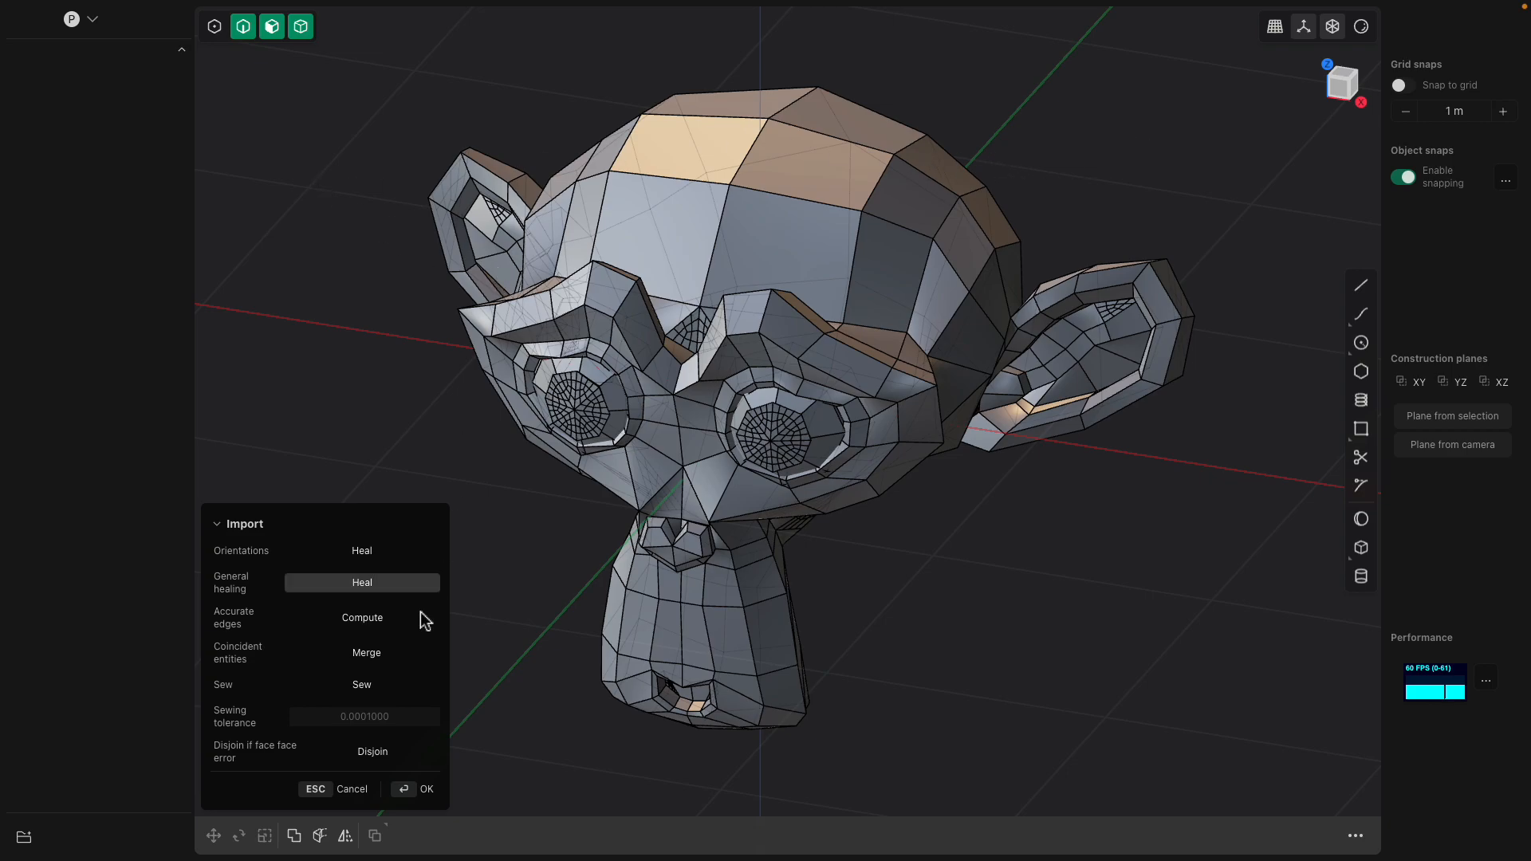
left_click(413, 799)
Offset a face on the crown of the monkey's head inward
middle_click_drag(754, 243, 849, 205)
left_click(806, 239)
left_click(805, 250)
left_click_drag(825, 156, 832, 174)
middle_click_drag(831, 173, 910, 179)
right_click(667, 290)
Offset a face on the upper side of the head by about -0.061 m
left_click(612, 266)
left_click_drag(579, 242, 591, 256)
middle_click_drag(592, 256, 743, 330)
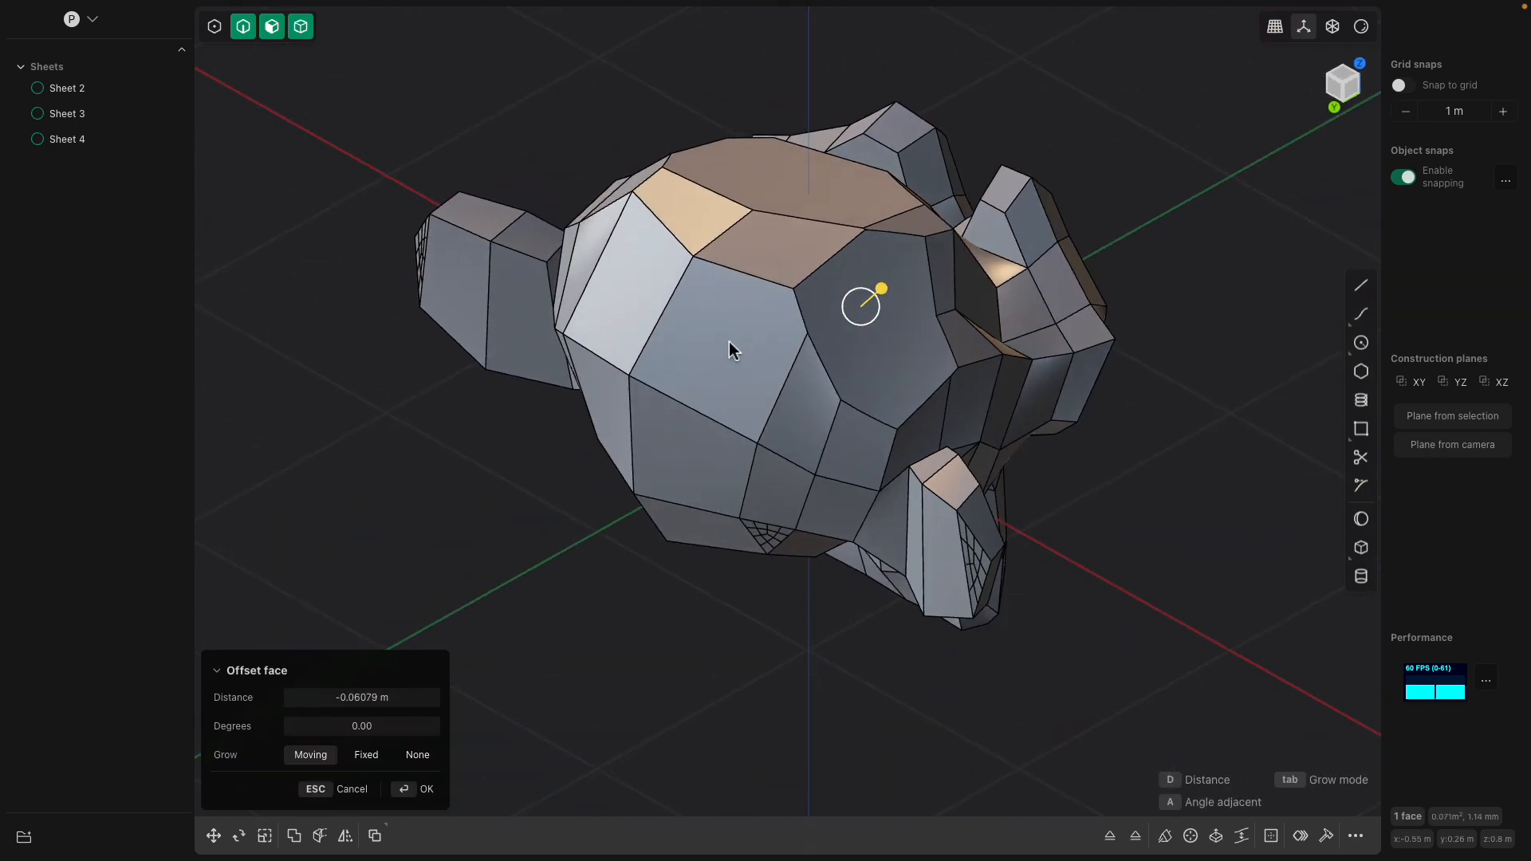
right_click(747, 343)
Offset the large faces on the back of the head
left_click(768, 501)
middle_click_drag(767, 501, 836, 509)
left_click_drag(836, 509, 873, 562)
middle_click_drag(873, 561, 874, 477)
right_click(813, 415)
left_click(801, 405)
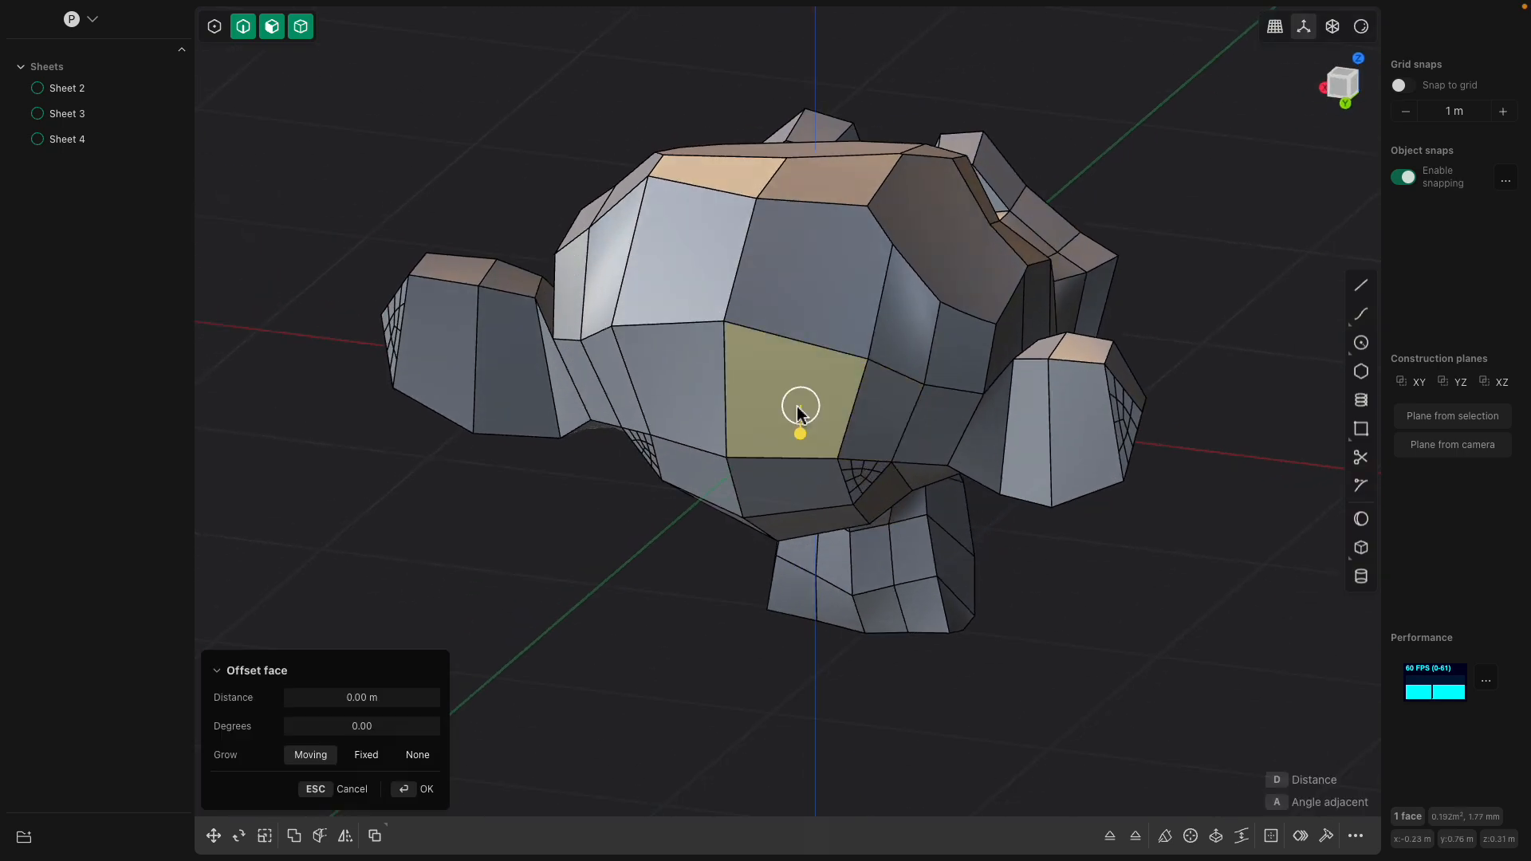
middle_click_drag(800, 405, 799, 416)
left_click(815, 341)
left_click_drag(816, 336, 813, 339)
middle_click_drag(813, 339, 730, 319)
right_click(734, 325)
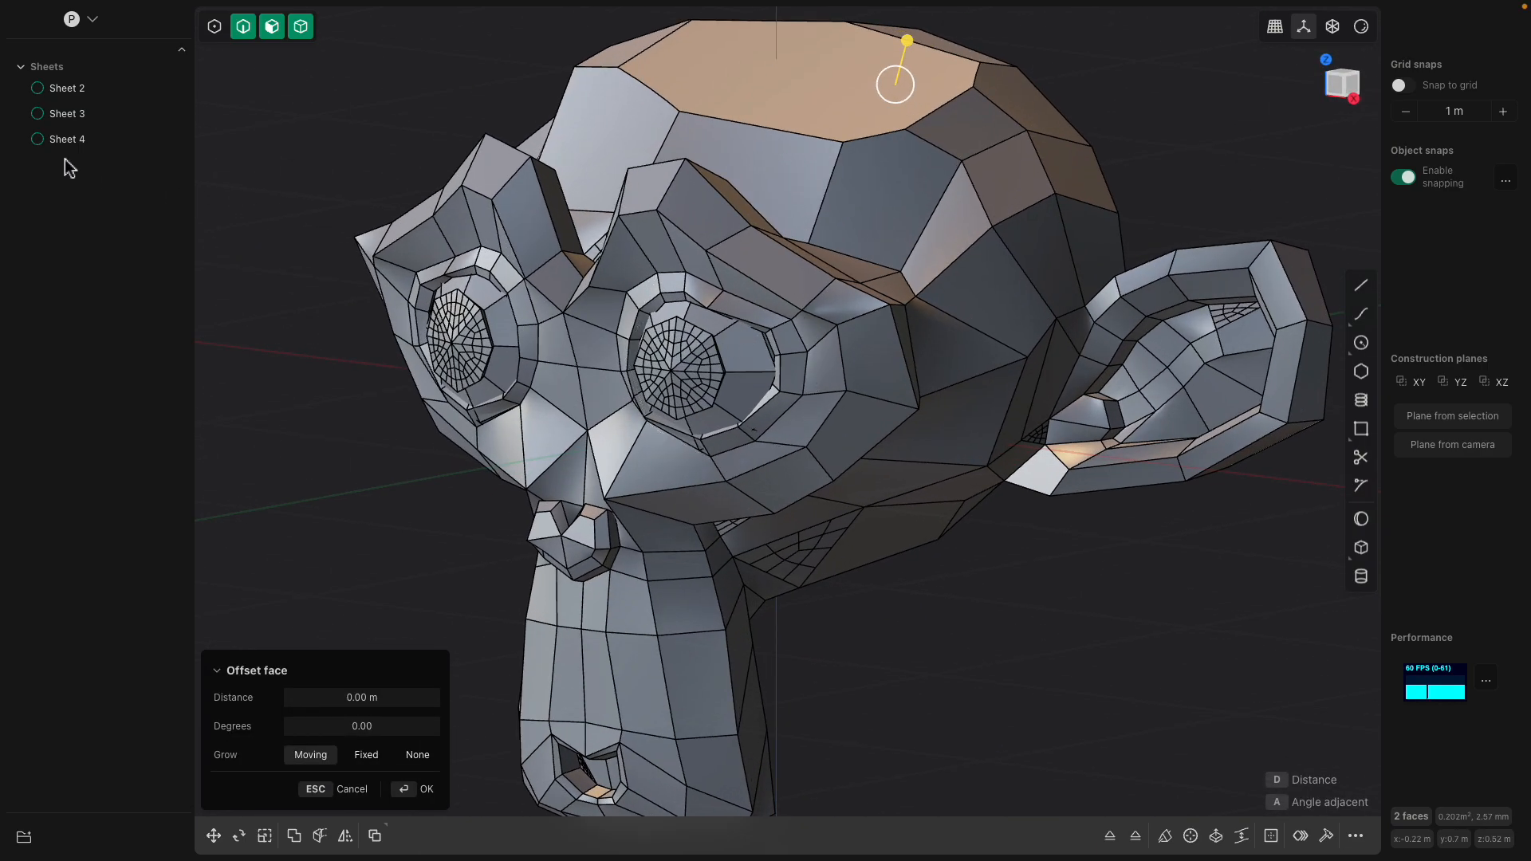
Hide Sheet 3 and Sheet 4, the two separate eyeball sheets
left_click(126, 113)
left_click(126, 139)
middle_click_drag(575, 363, 610, 351)
scroll(779, 272, "up", 5)
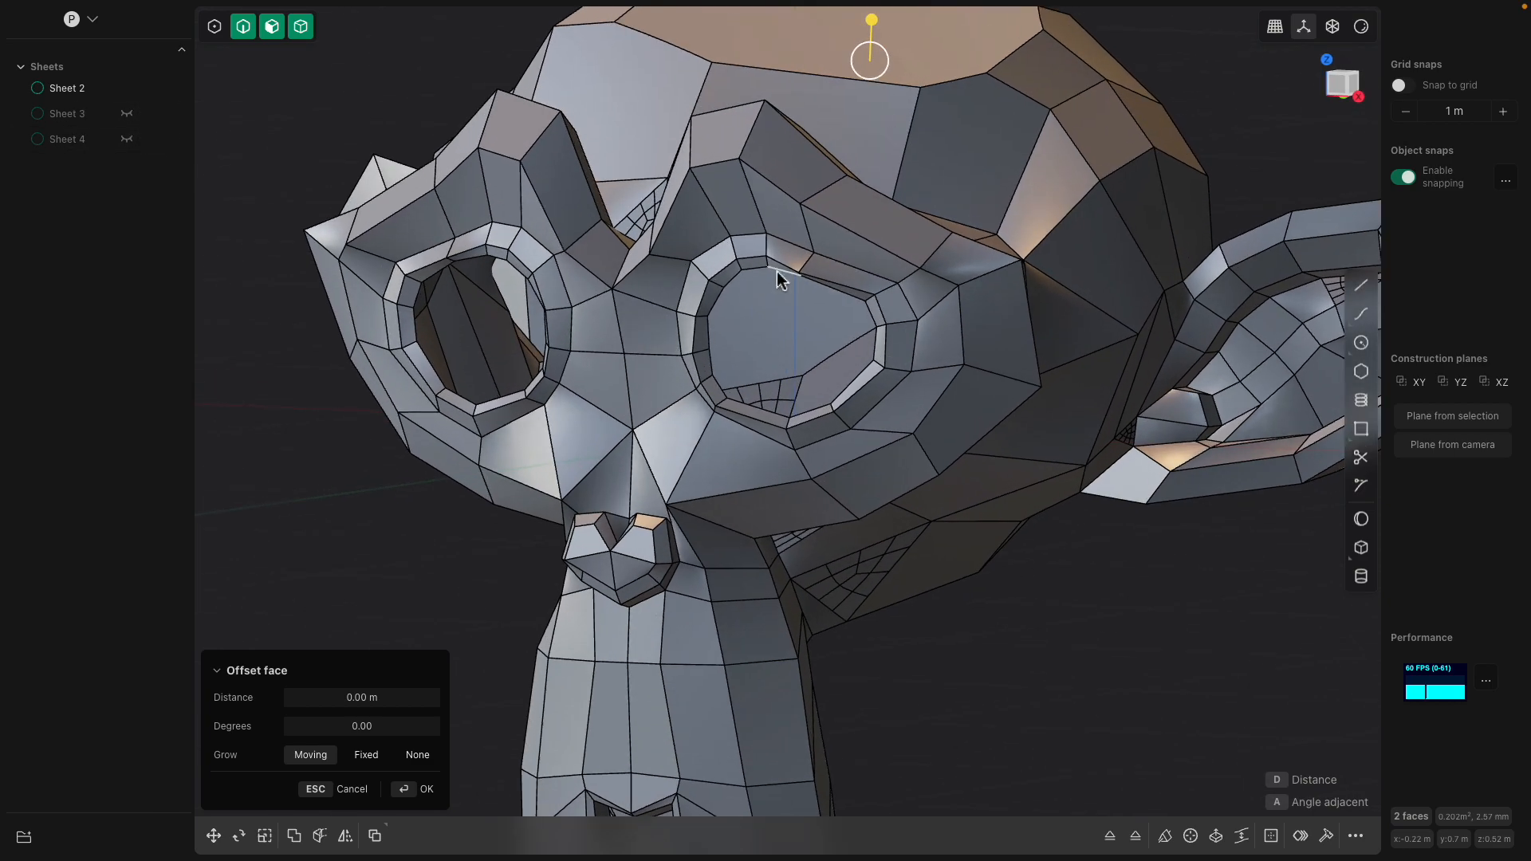
Patch the open eye socket on the +X side, using its boundary edge loop with the Nonsmooth fill preference
double_click(784, 279)
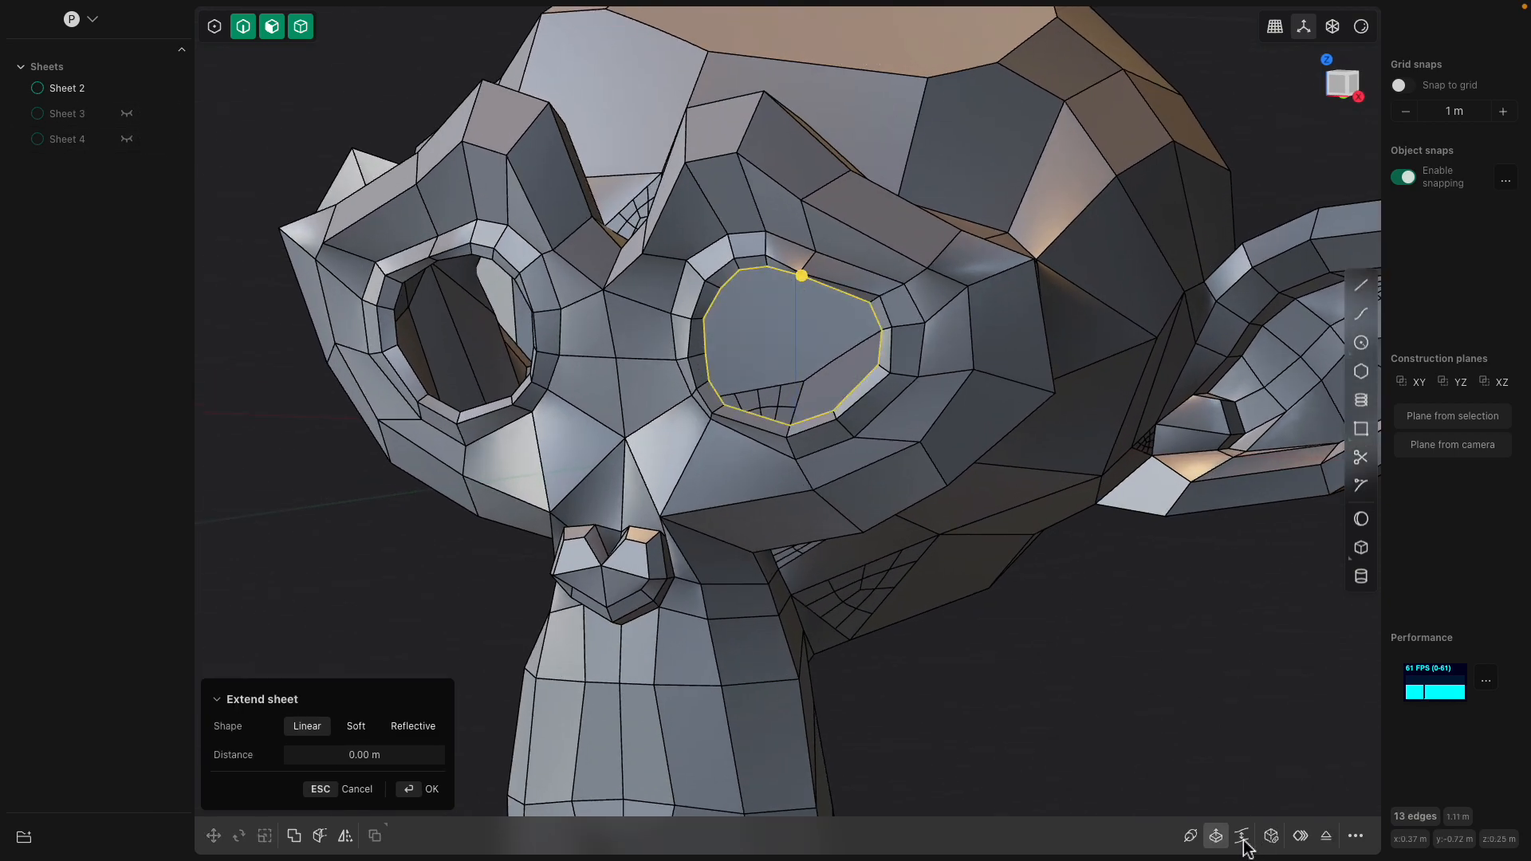
key("f")
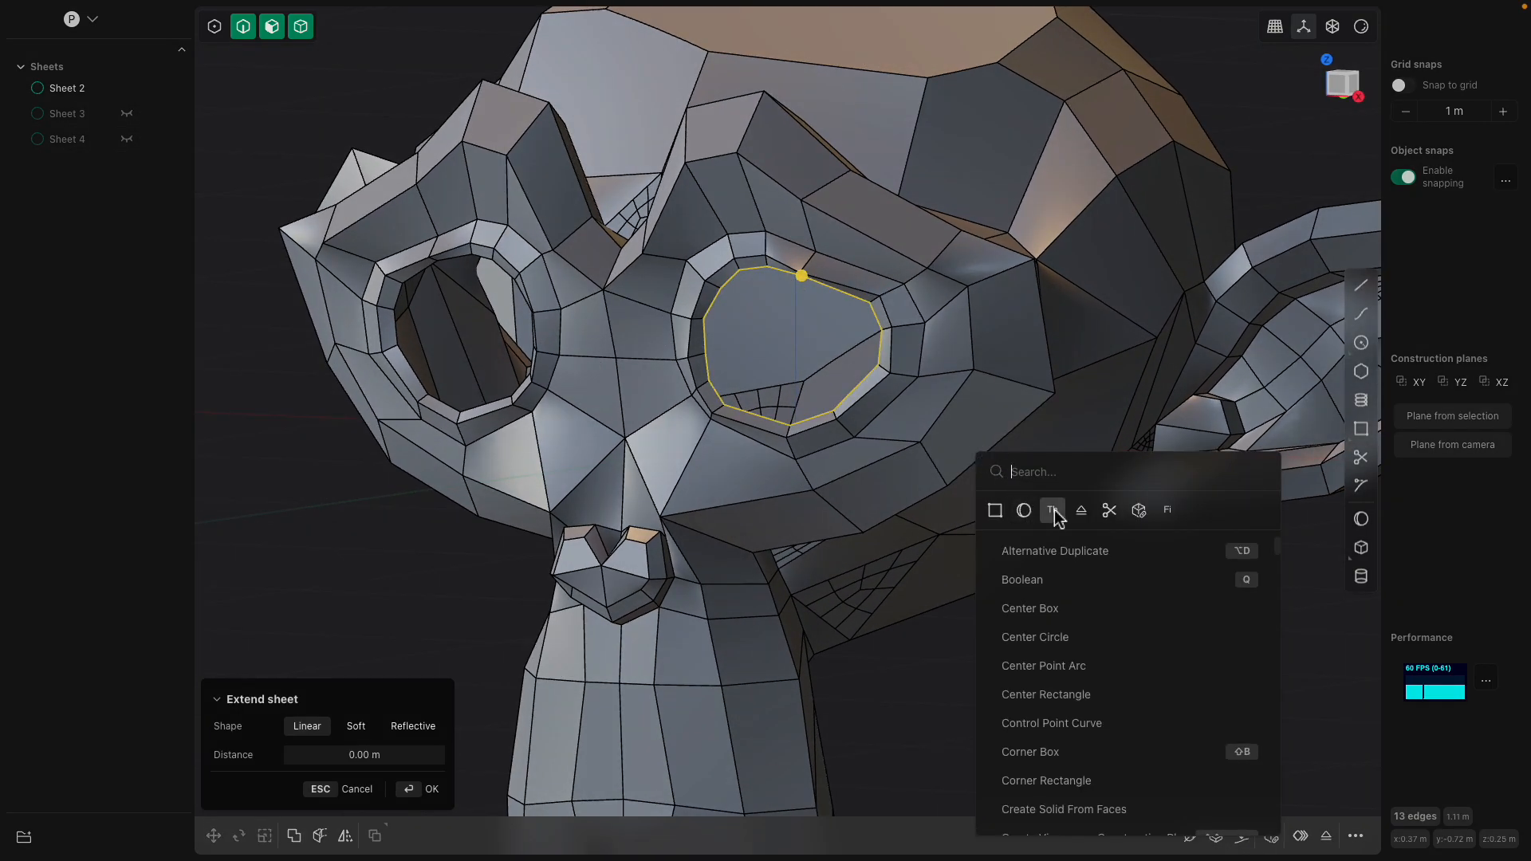
left_click(1139, 510)
middle_click_drag(1131, 519, 726, 356)
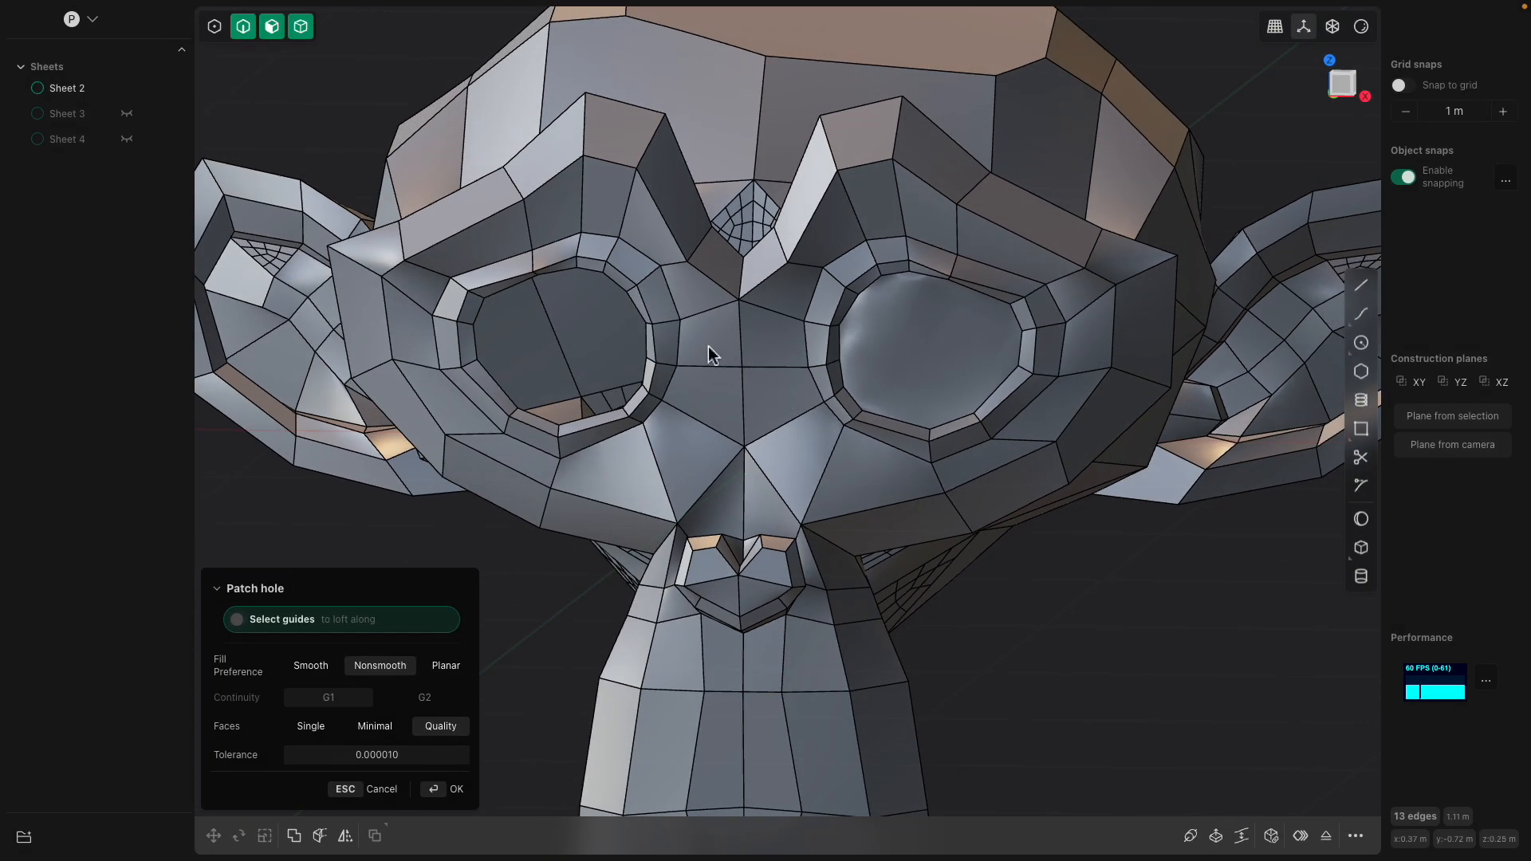
key("Return")
Patch the remaining eye socket hole on the -X side using its boundary edge loop
left_click(619, 286)
double_click(619, 286)
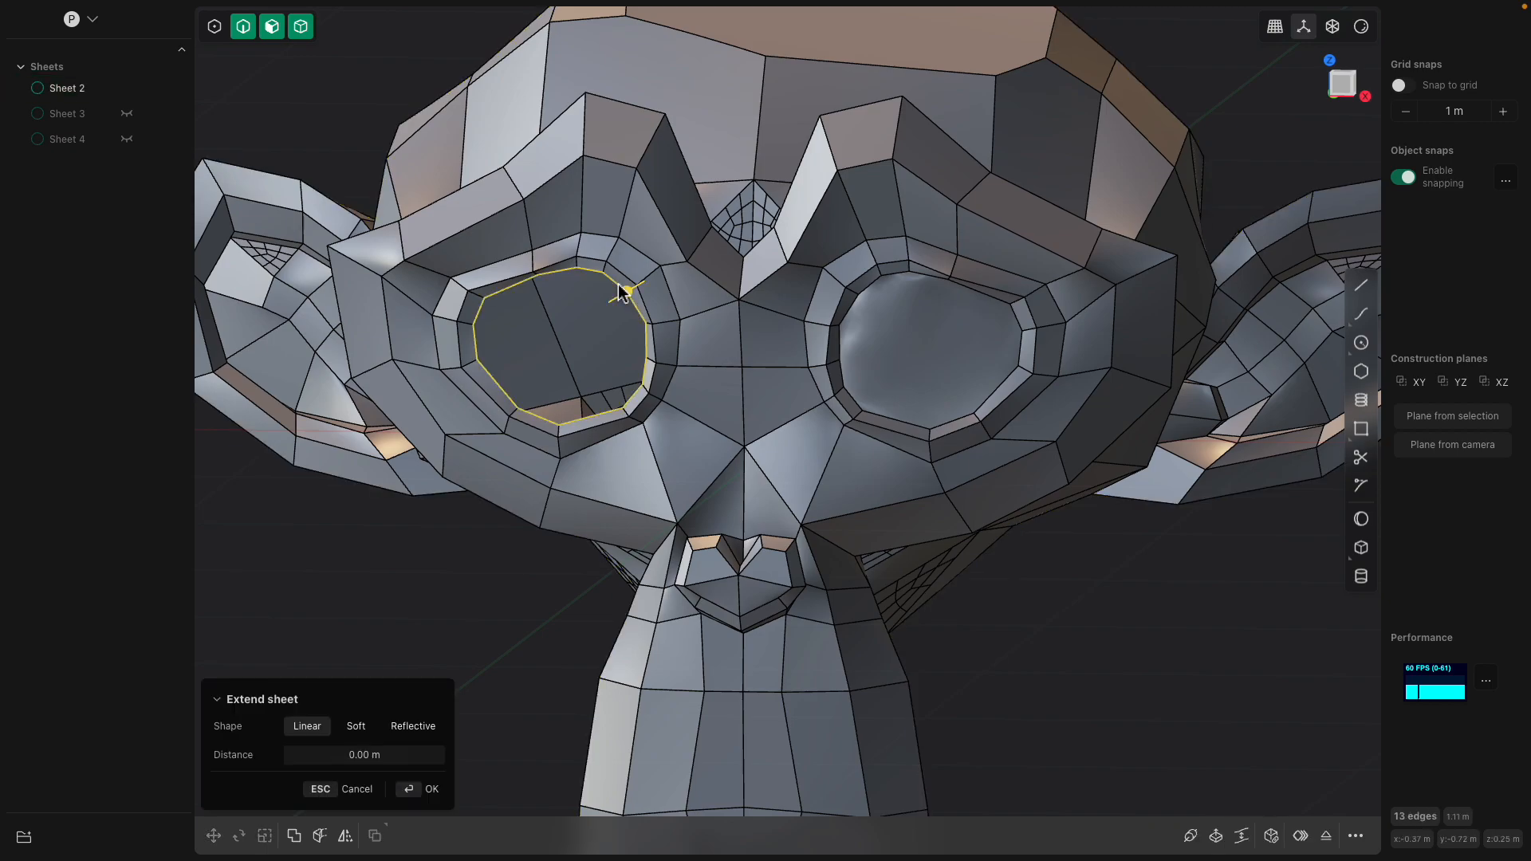
right_click(799, 319)
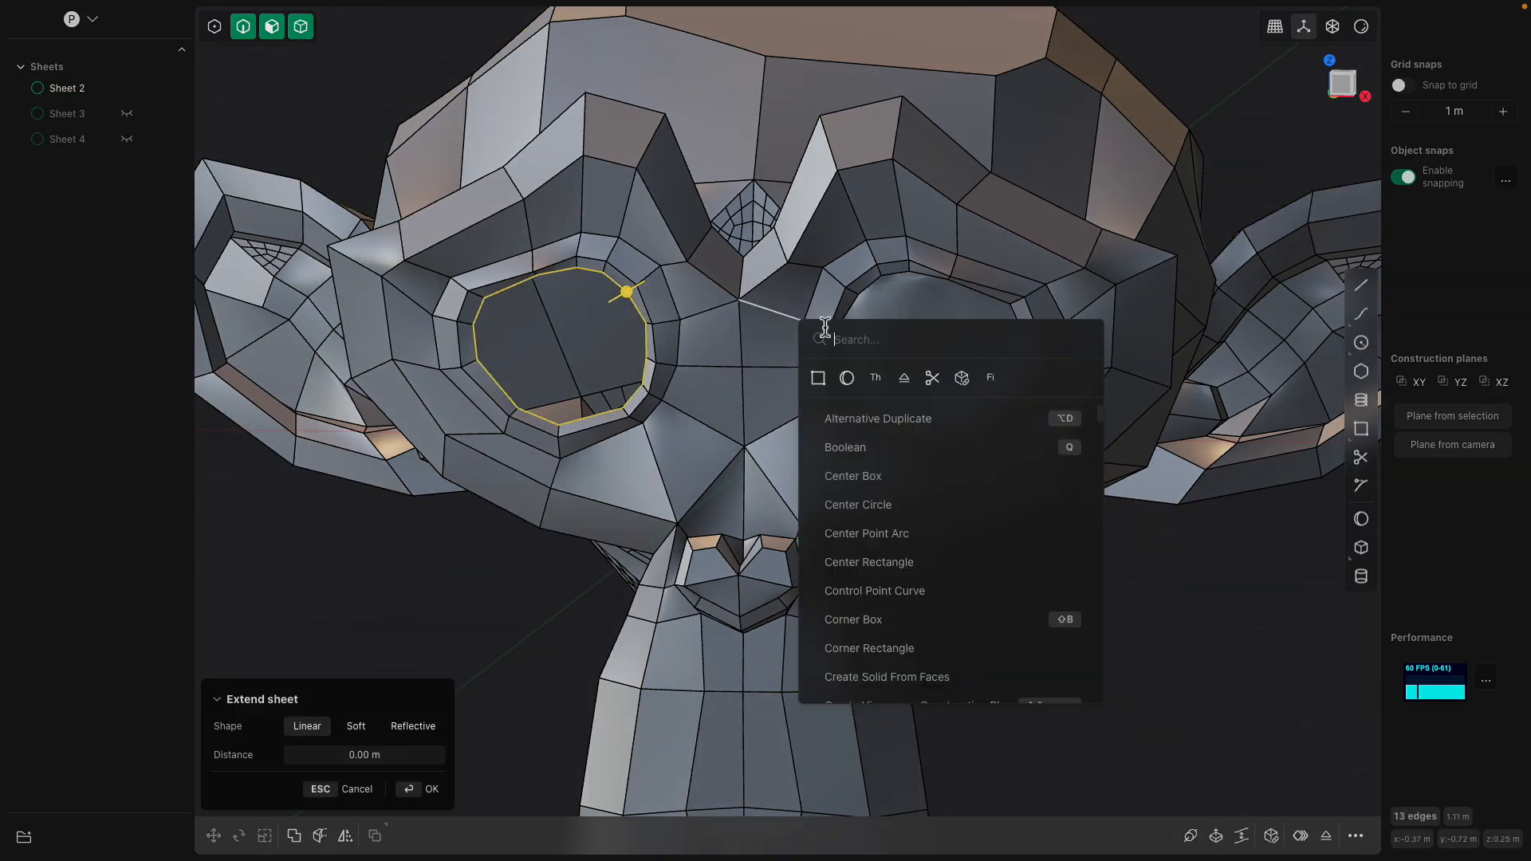
left_click(973, 380)
middle_click_drag(847, 400, 954, 365)
key("Return")
Offset the outline of the patched +X eye face inward by about 0.046 m with Round gap fill
left_click(992, 338)
key("o")
left_click(990, 343)
scroll(955, 372, "up", 8)
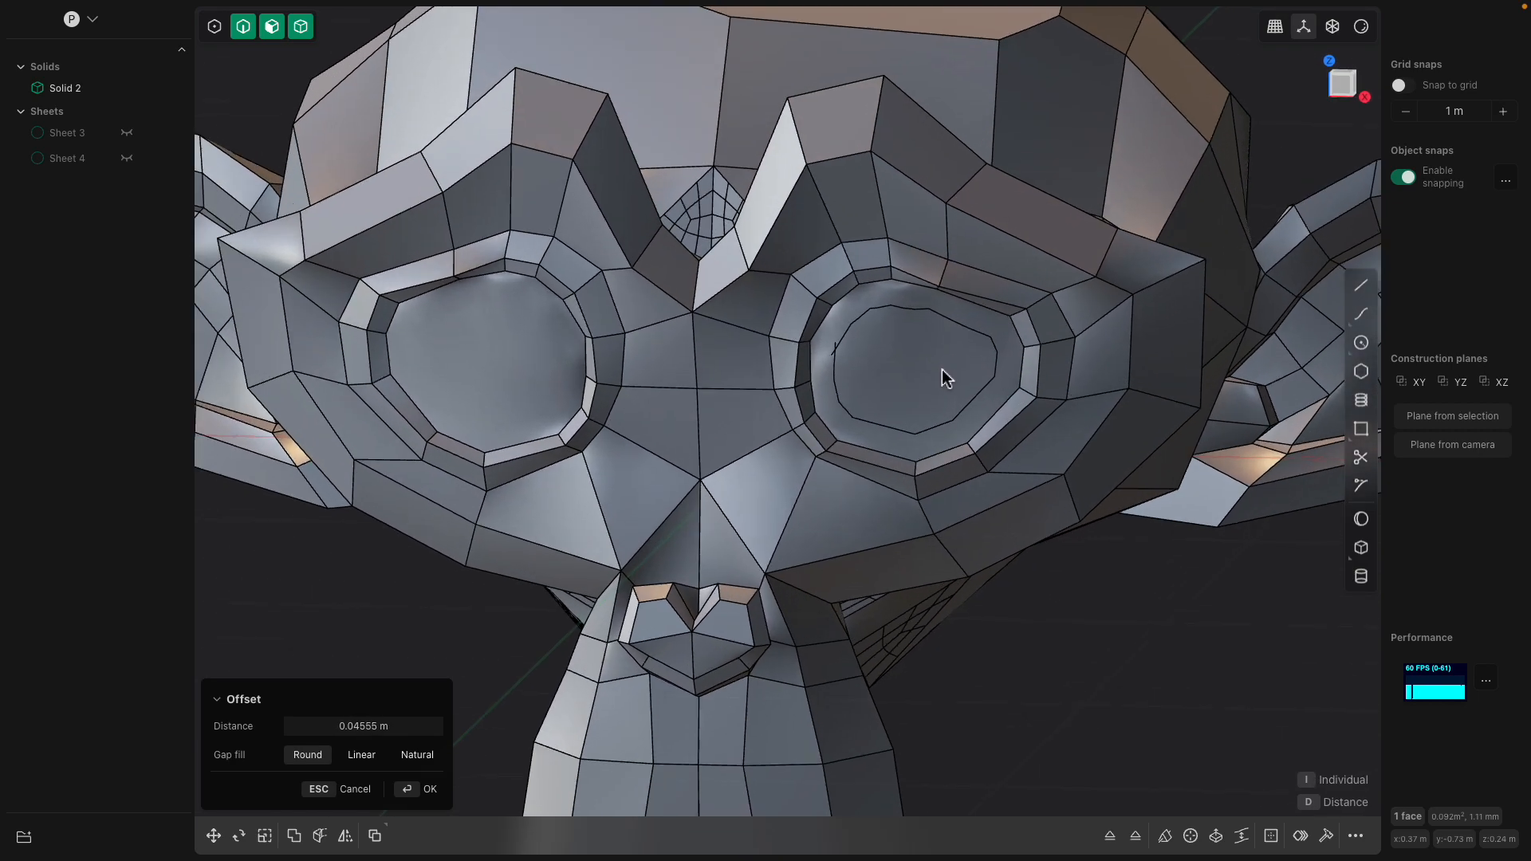
scroll(770, 337, "up", 6)
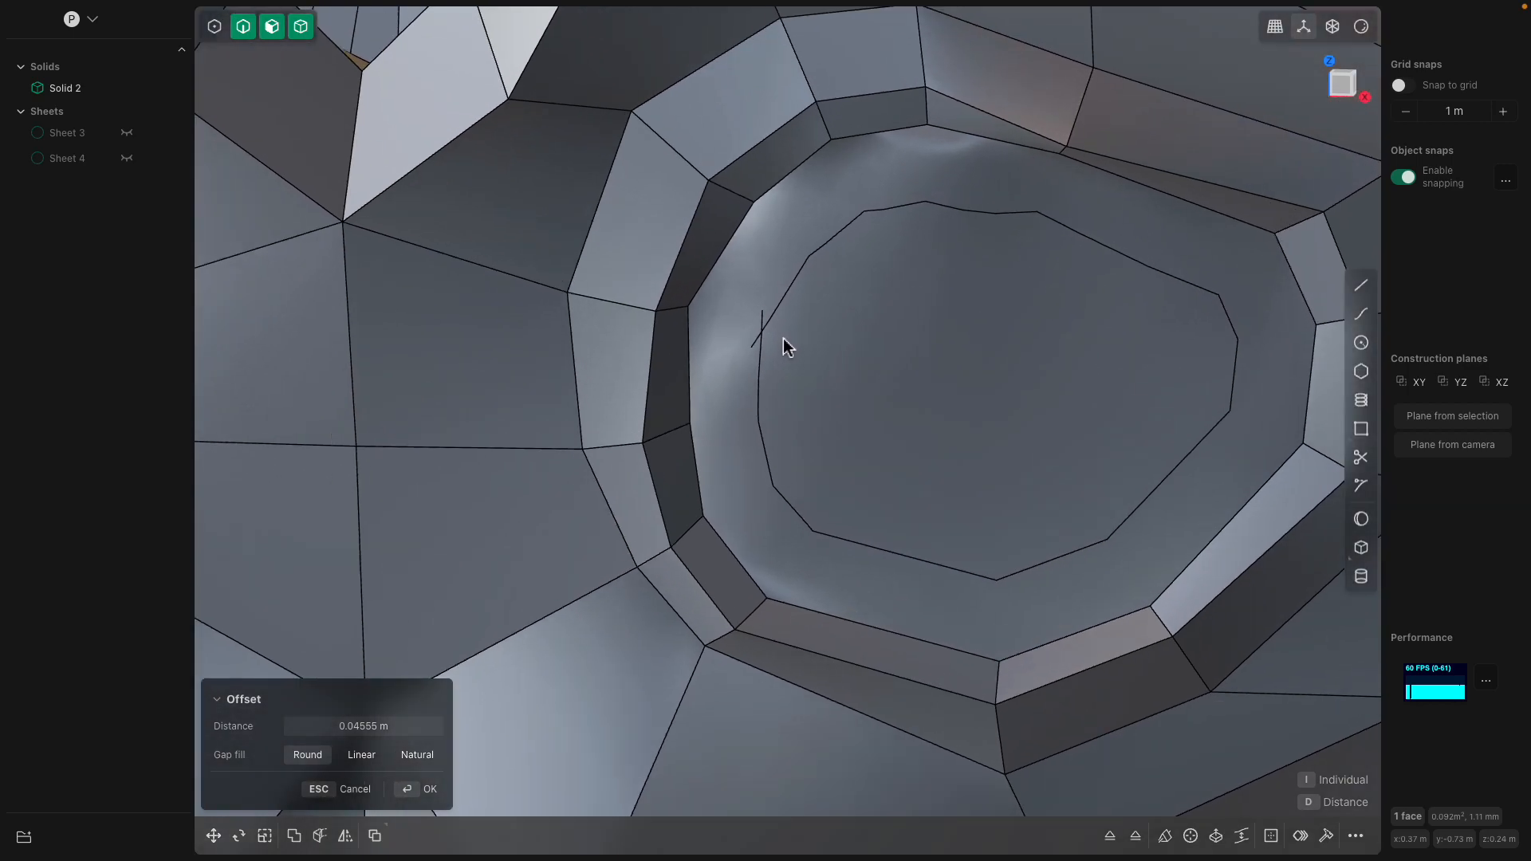
key("Return")
Offset the inner face of the +X eye by about -0.044 m to form a recess
scroll(1002, 453, "down", 2)
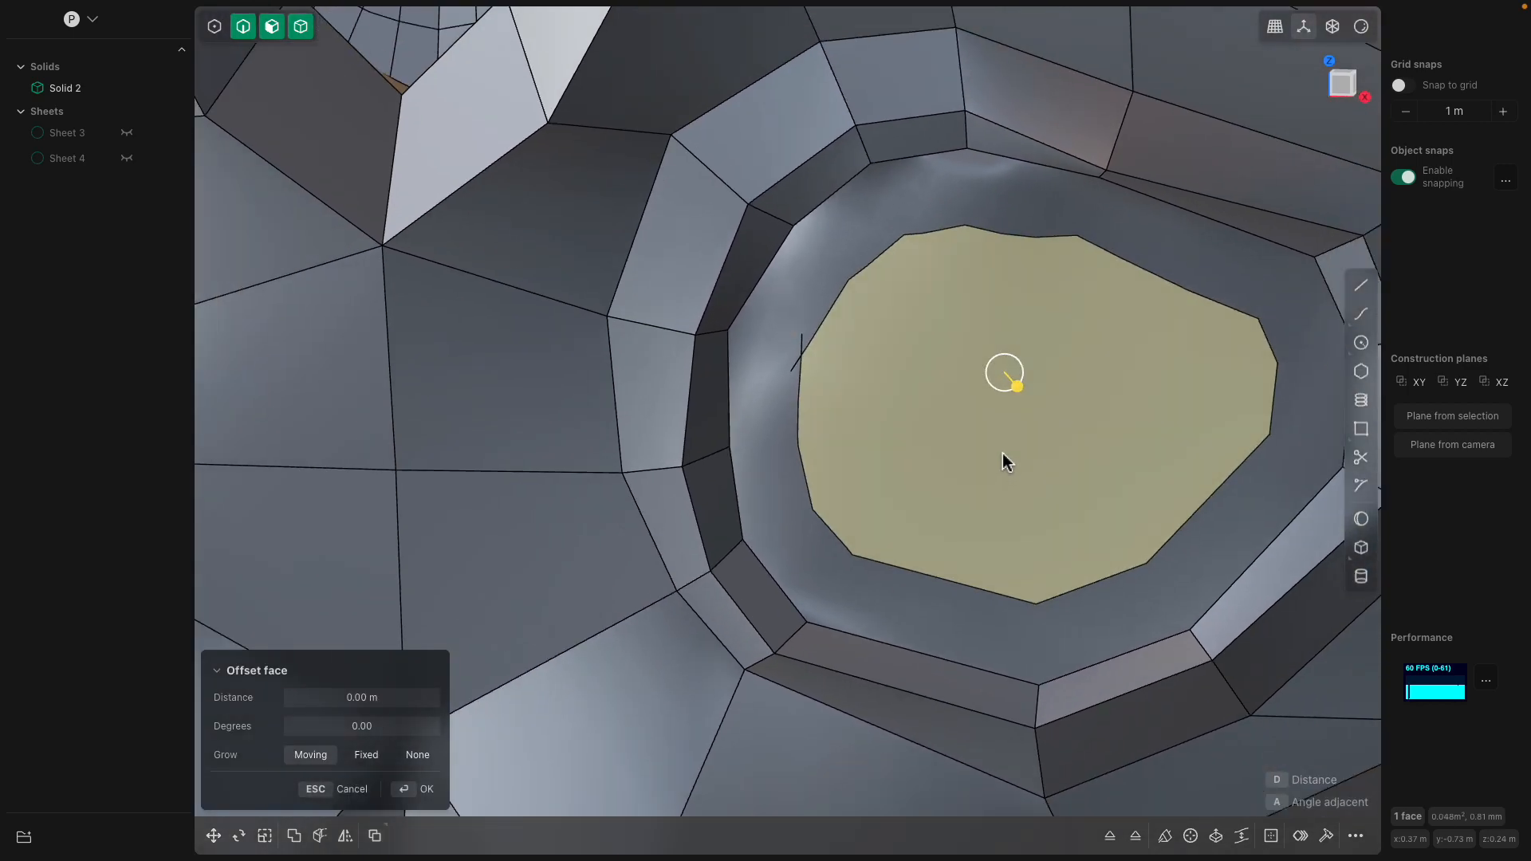
middle_click_drag(1003, 453, 1009, 469)
mouse_move(1045, 490)
left_mouse_down()
mouse_move(1016, 446)
mouse_move(1035, 470)
mouse_move(1025, 486)
left_mouse_up()
scroll(1015, 506, "down", 6)
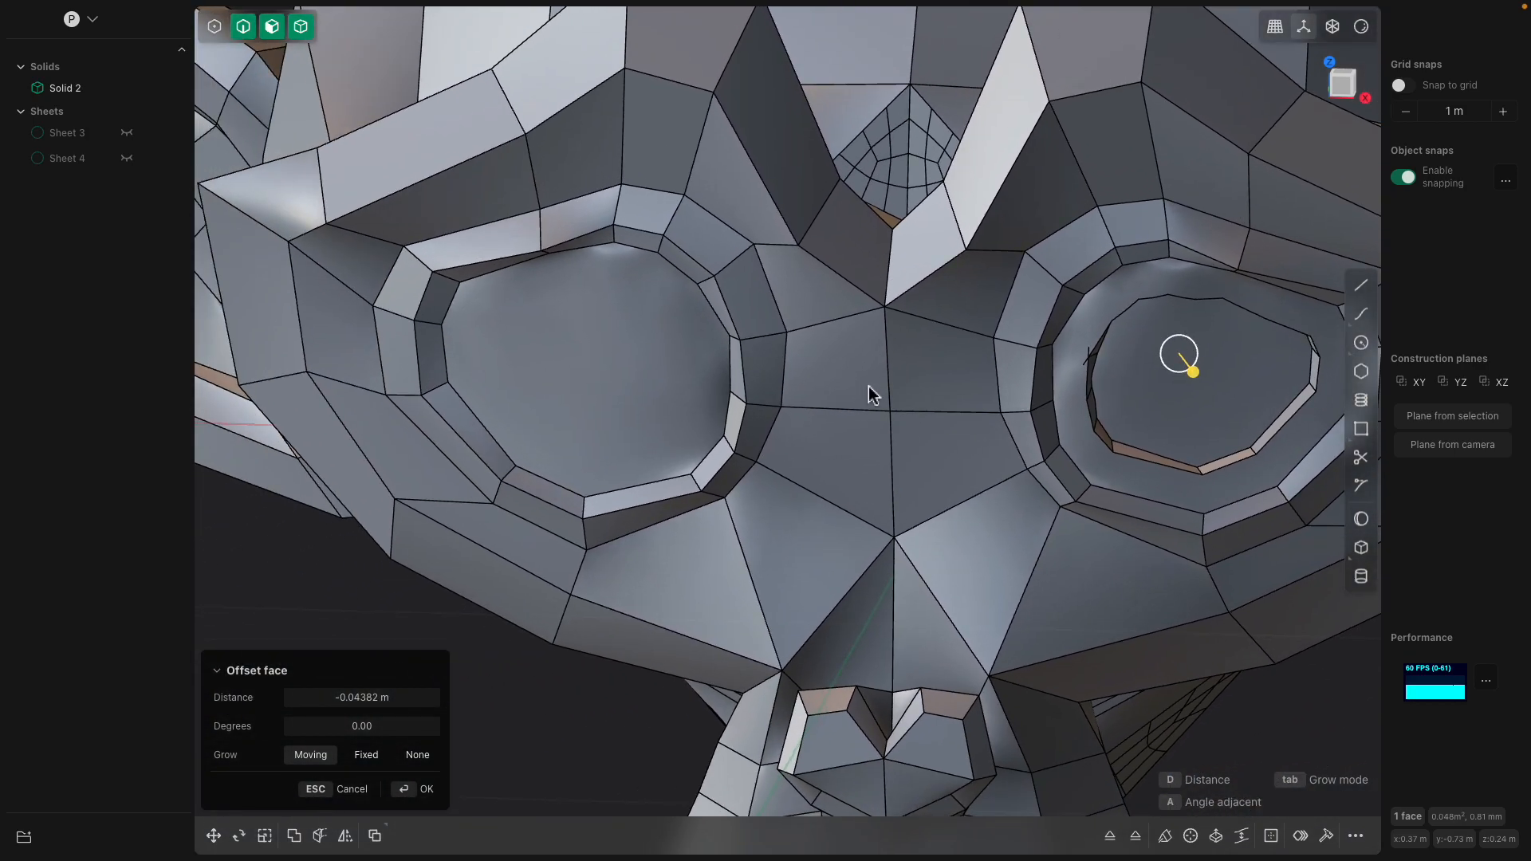
Offset the outline of the patched -X eye face inward to create an inset face
middle_click_drag(869, 387, 930, 393)
left_click(806, 396)
key("o")
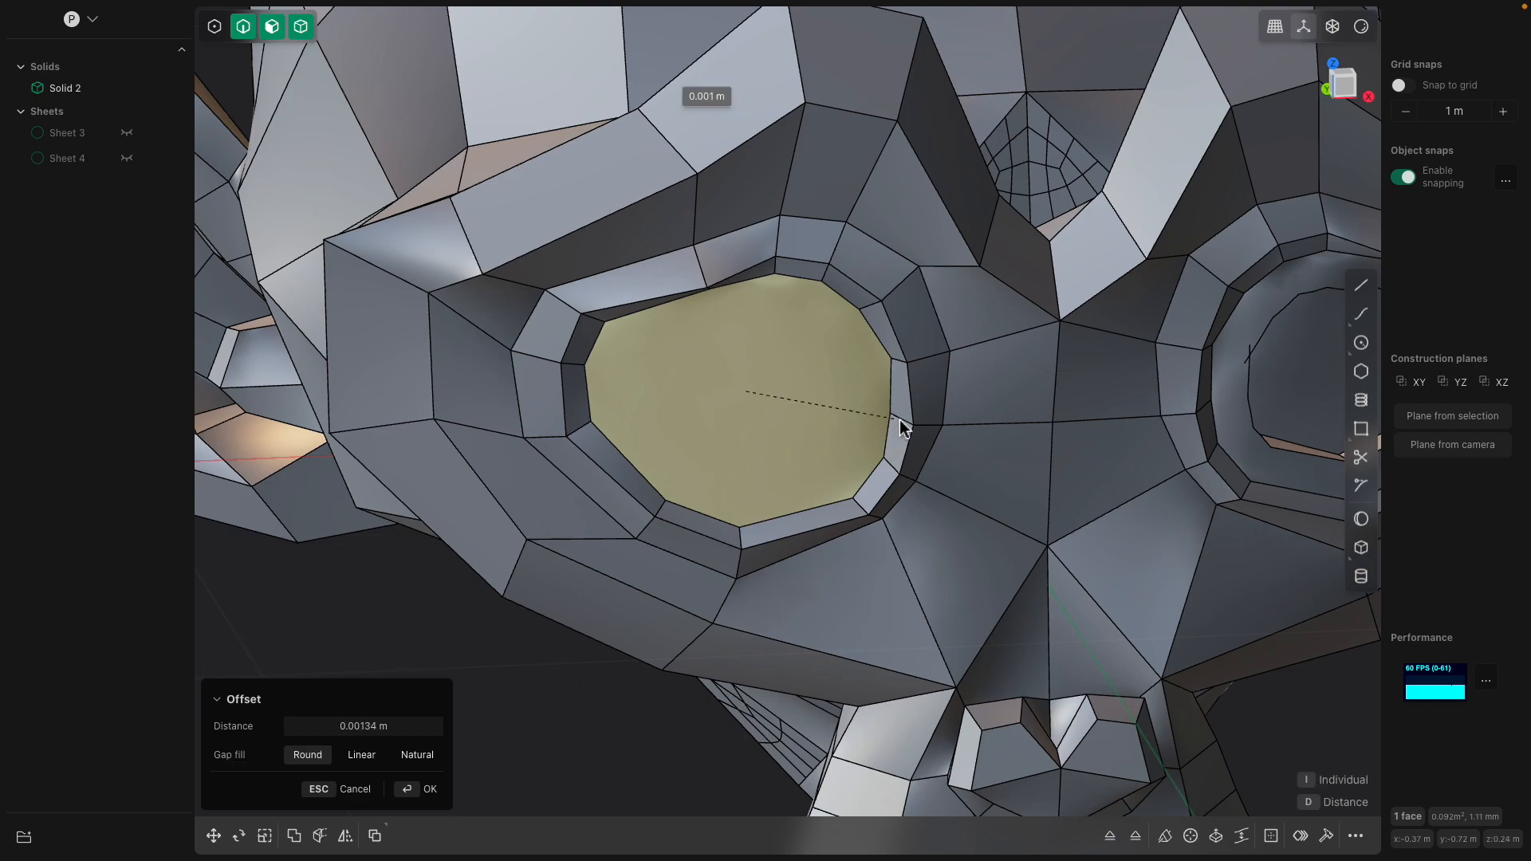
left_click(851, 394)
key("o")
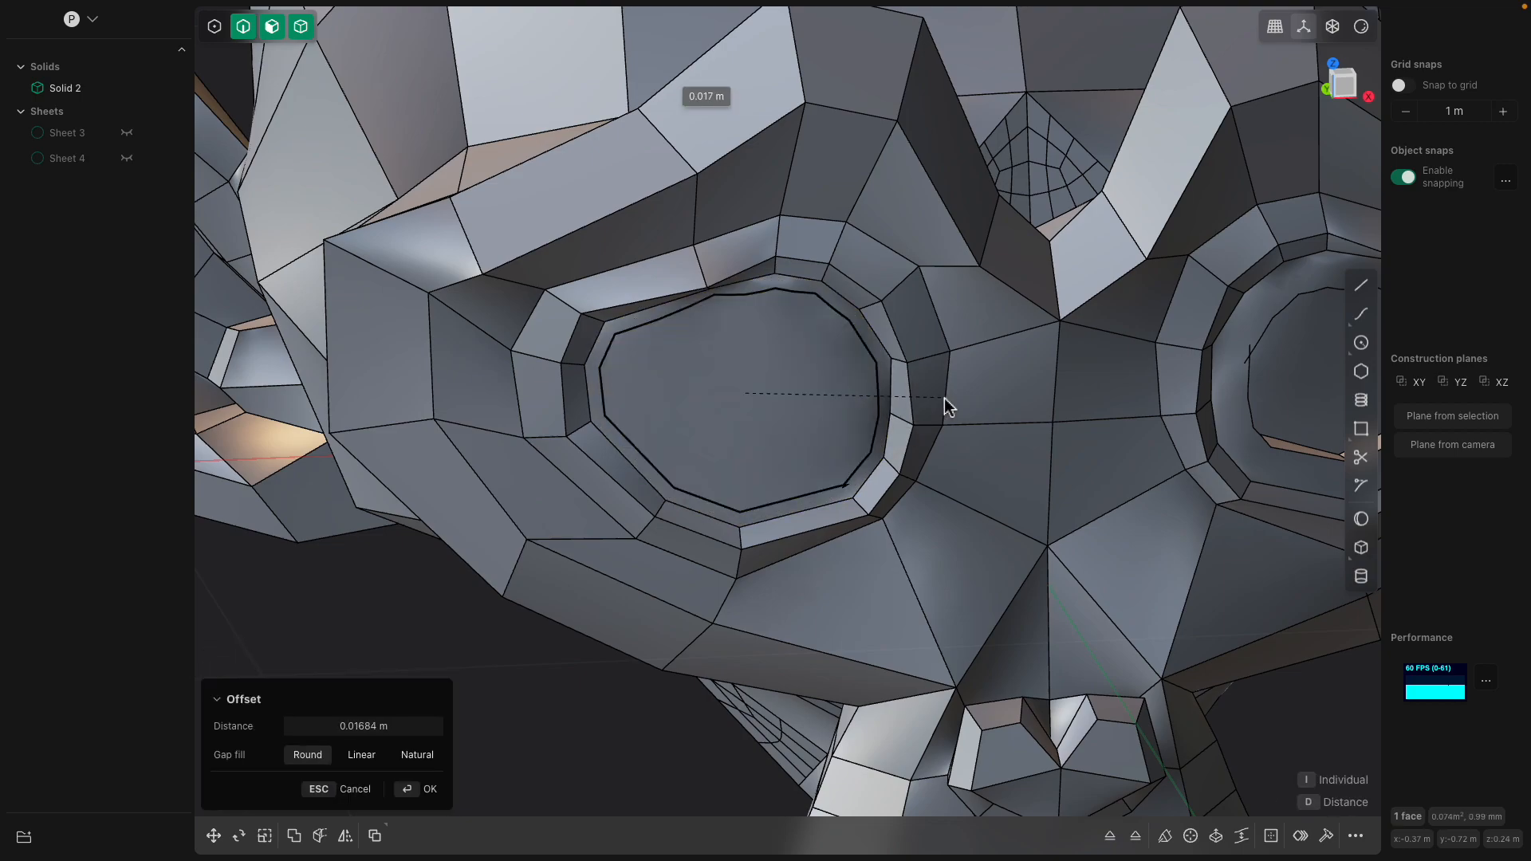
left_click(841, 403)
Push the inset face of the -X eye inward to form a matching recess
scroll(833, 414, "up", 3)
middle_click_drag(764, 418, 797, 432)
left_click_drag(844, 477, 813, 459)
key("Return")
scroll(922, 442, "down", 4)
left_click(922, 445)
Examine the recessed eyes and the sides and back of the head
scroll(922, 445, "down", 4)
middle_click_drag(902, 456, 1196, 465)
scroll(1180, 455, "up", 5)
middle_click_drag(778, 351, 956, 404)
scroll(968, 461, "up", 4)
middle_click_drag(968, 461, 831, 445)
scroll(831, 452, "down", 10)
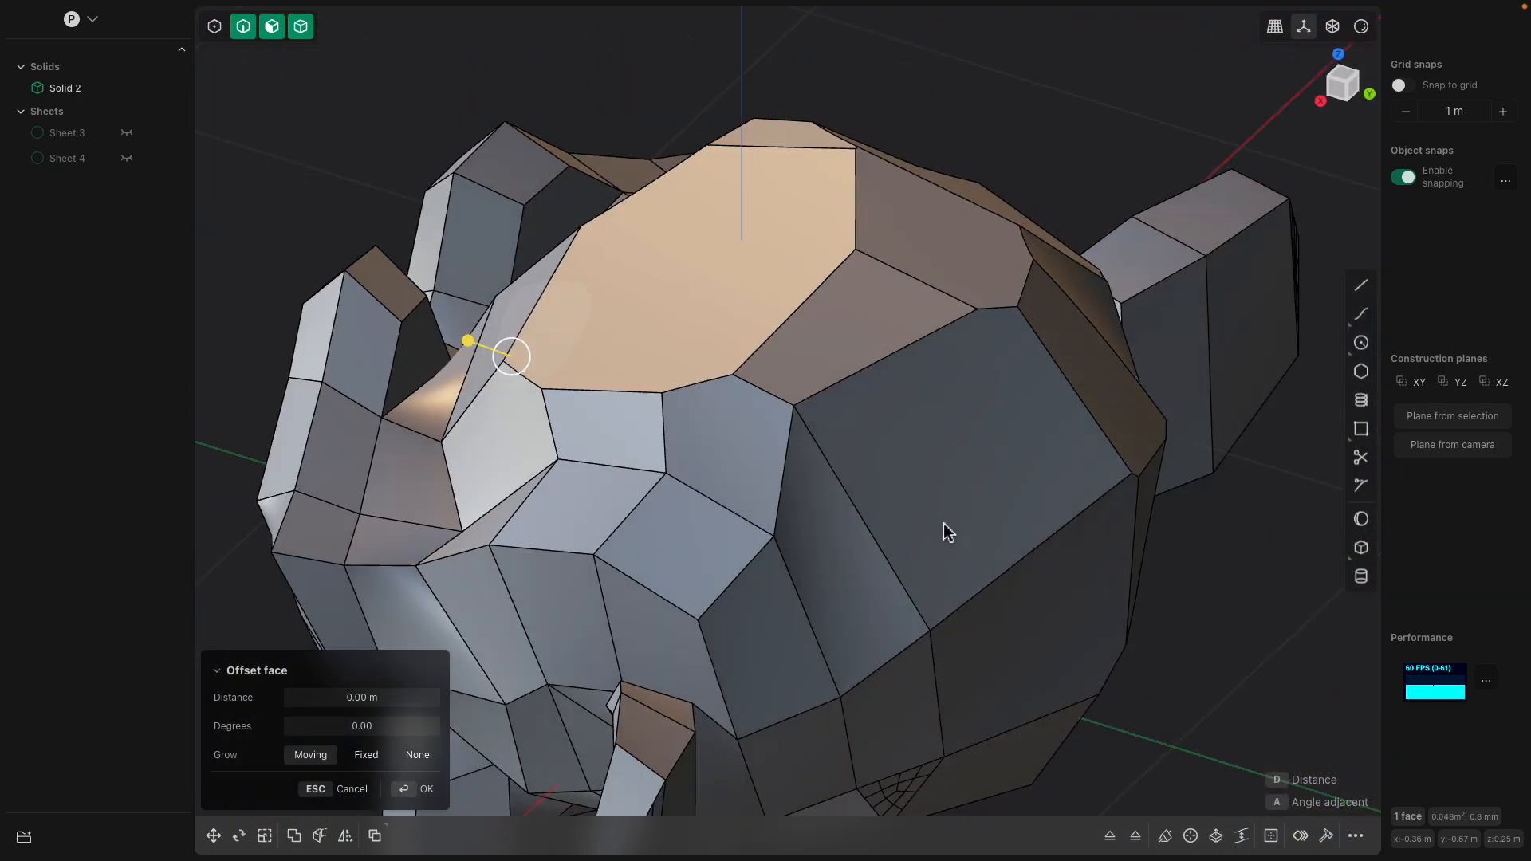
middle_click_drag(944, 531, 740, 509)
Try to offset the row of four faces above the mouth together
scroll(738, 508, "up", 2)
left_click(740, 507, "shift")
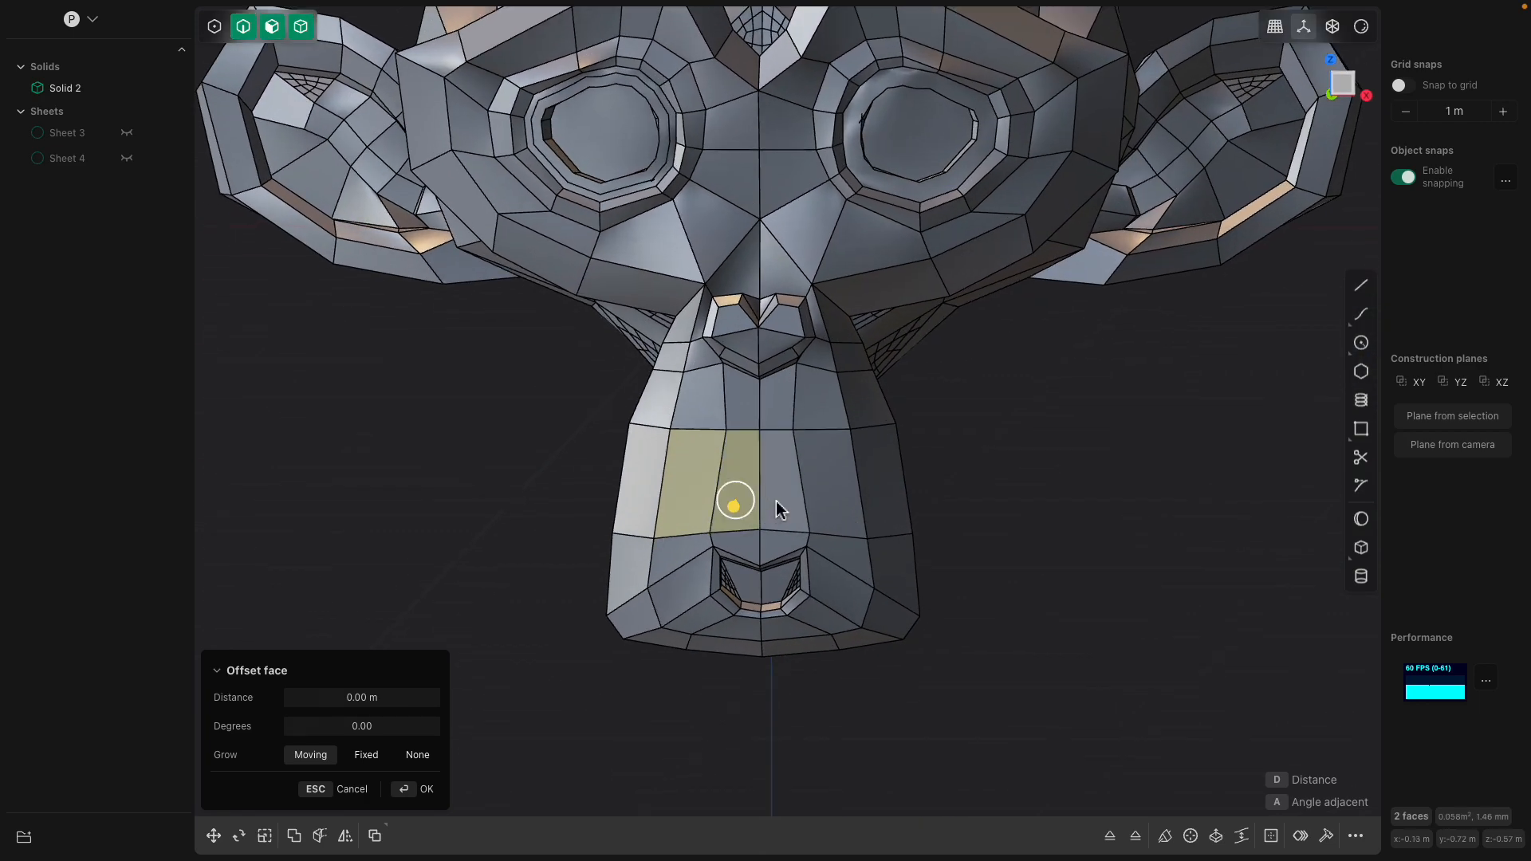
left_click(781, 508, "shift")
left_click(826, 502, "shift")
scroll(852, 506, "up", 1)
scroll(853, 511, "up", 3)
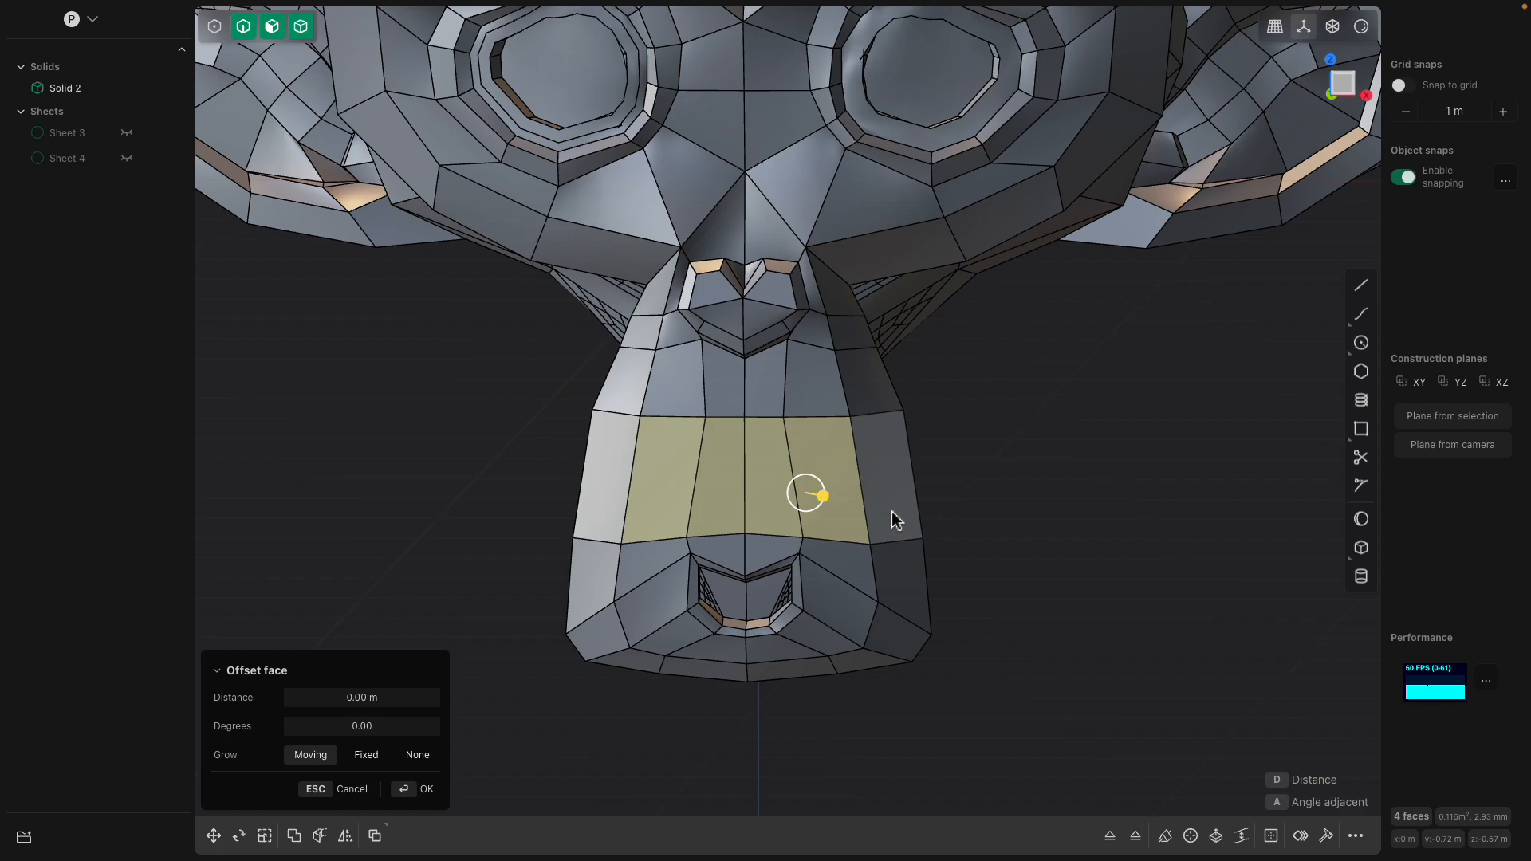
left_click_drag(847, 525, 872, 529)
key("Escape")
middle_click_drag(869, 523, 832, 435)
key("Escape")
Try to offset individual faces on the chin below the mouth
middle_click_drag(778, 562, 763, 535)
left_click(763, 534)
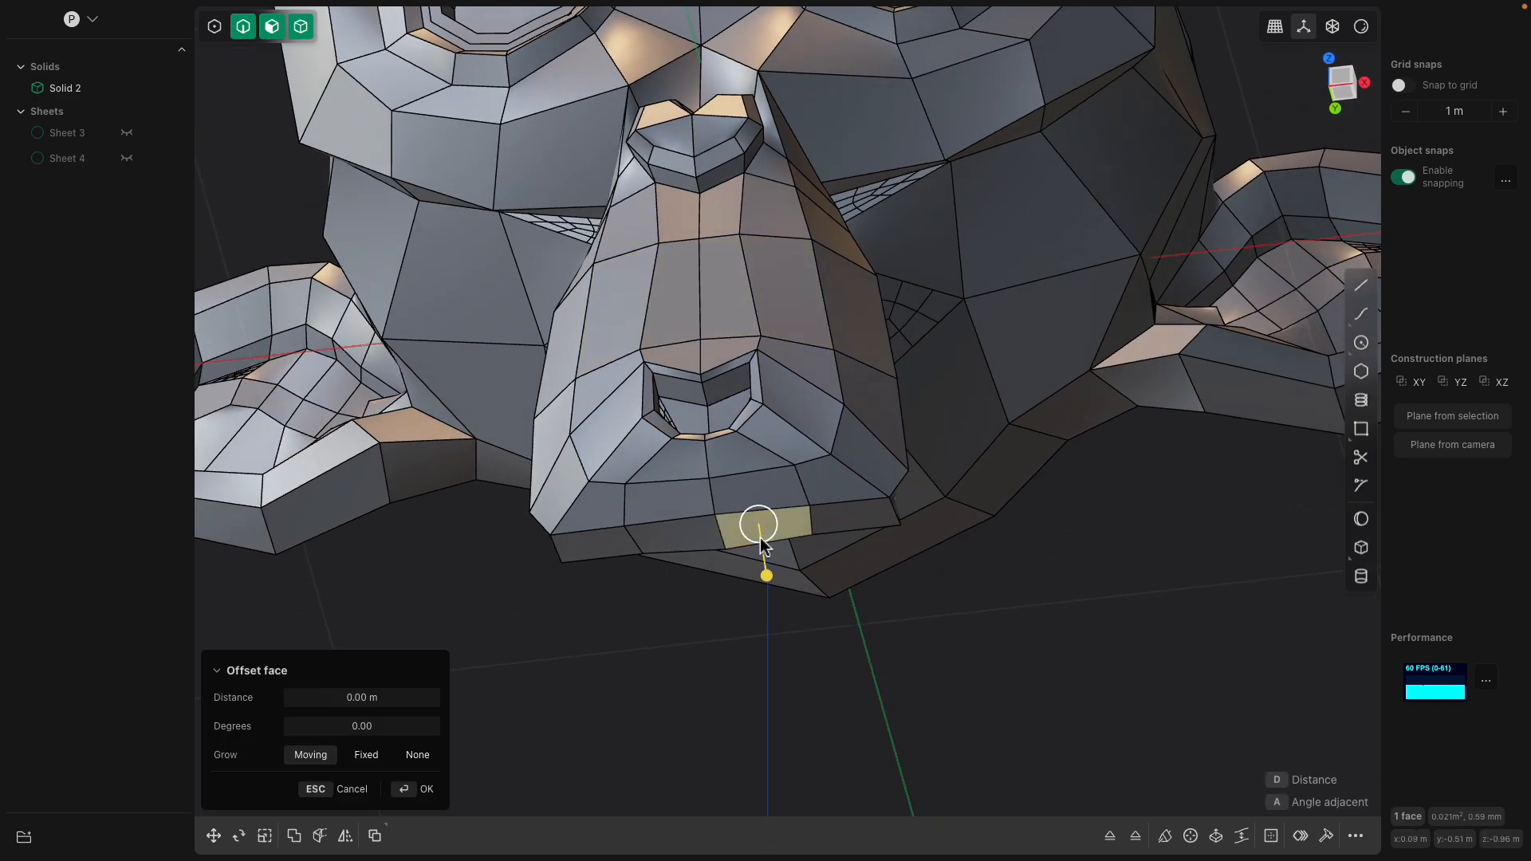
left_click_drag(768, 577, 803, 560)
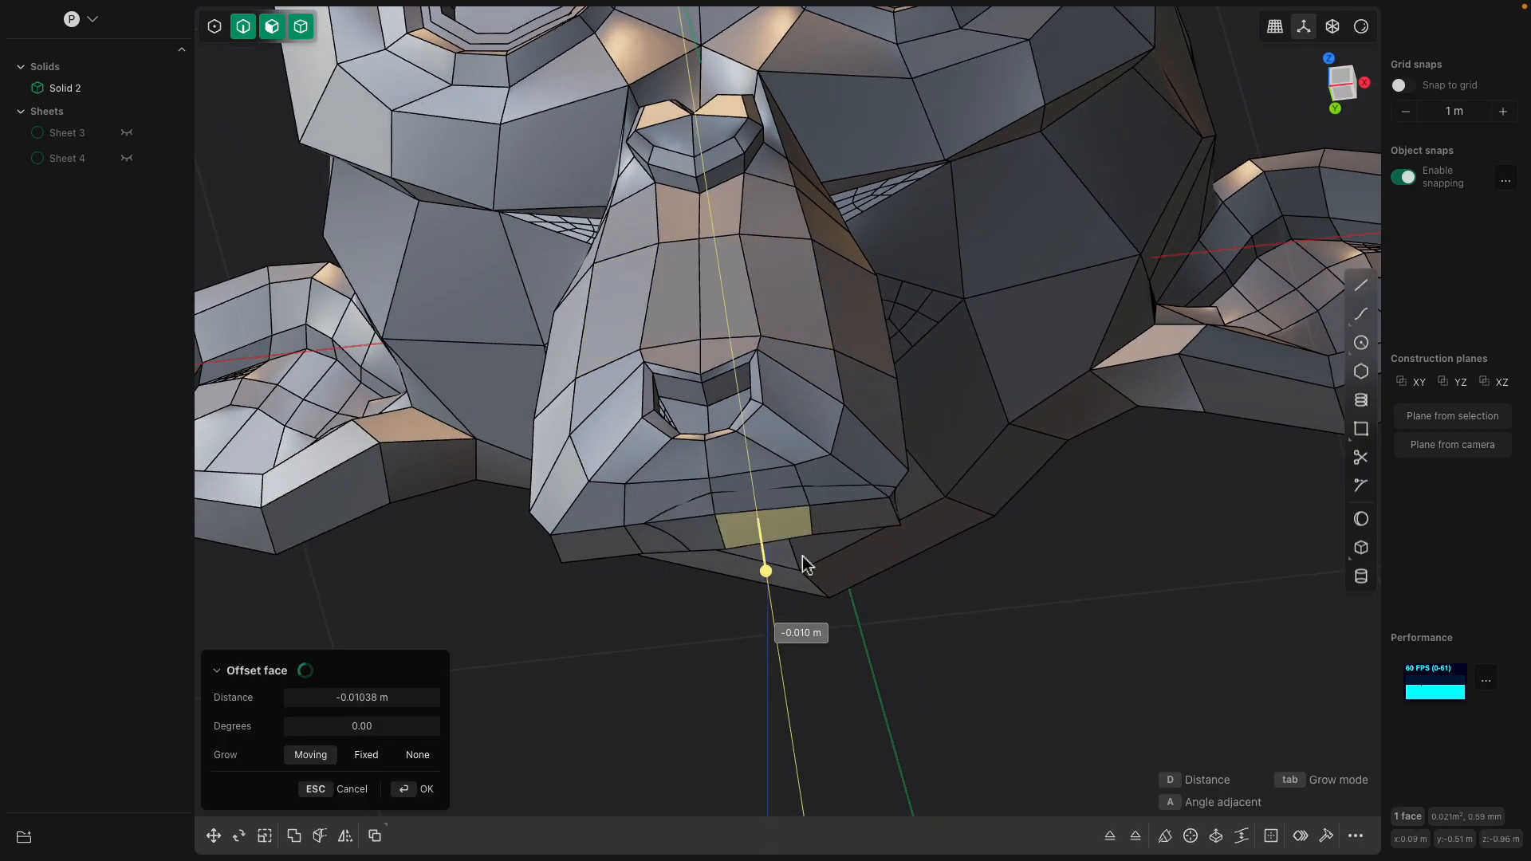
left_click_drag(791, 496, 806, 559)
middle_click_drag(821, 550, 793, 606)
key("Escape")
middle_click_drag(762, 523, 739, 543)
left_click(761, 490)
left_click_drag(779, 483, 760, 483)
middle_click_drag(760, 483, 737, 562)
middle_click_drag(862, 516, 788, 467)
key("Escape")
Delete the row of four faces between the nose and the mouth
left_click(676, 490)
scroll(718, 513, "up", 2)
left_click(724, 512, "shift")
left_click(792, 518, "shift")
left_click(849, 509, "shift")
key("Escape")
key("Delete")
Patch the hole above the mouth from its ten boundary edges with the Nonsmooth fill preference
middle_click_drag(850, 515, 866, 351)
left_click(872, 341)
double_click(874, 341)
middle_click_drag(763, 253, 756, 291)
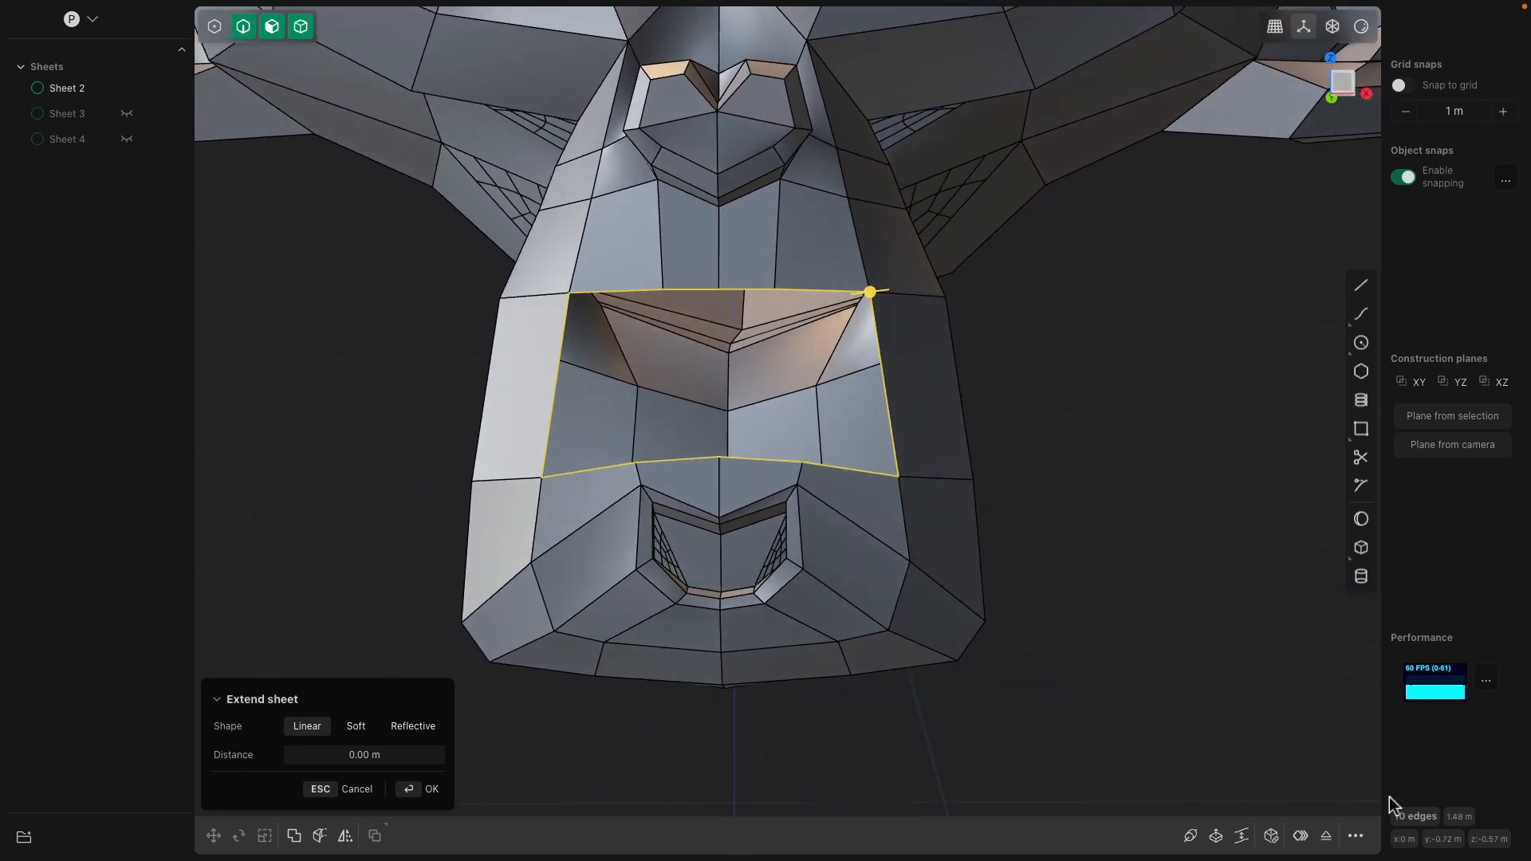
left_click(1271, 836)
middle_click_drag(1101, 662, 1050, 616)
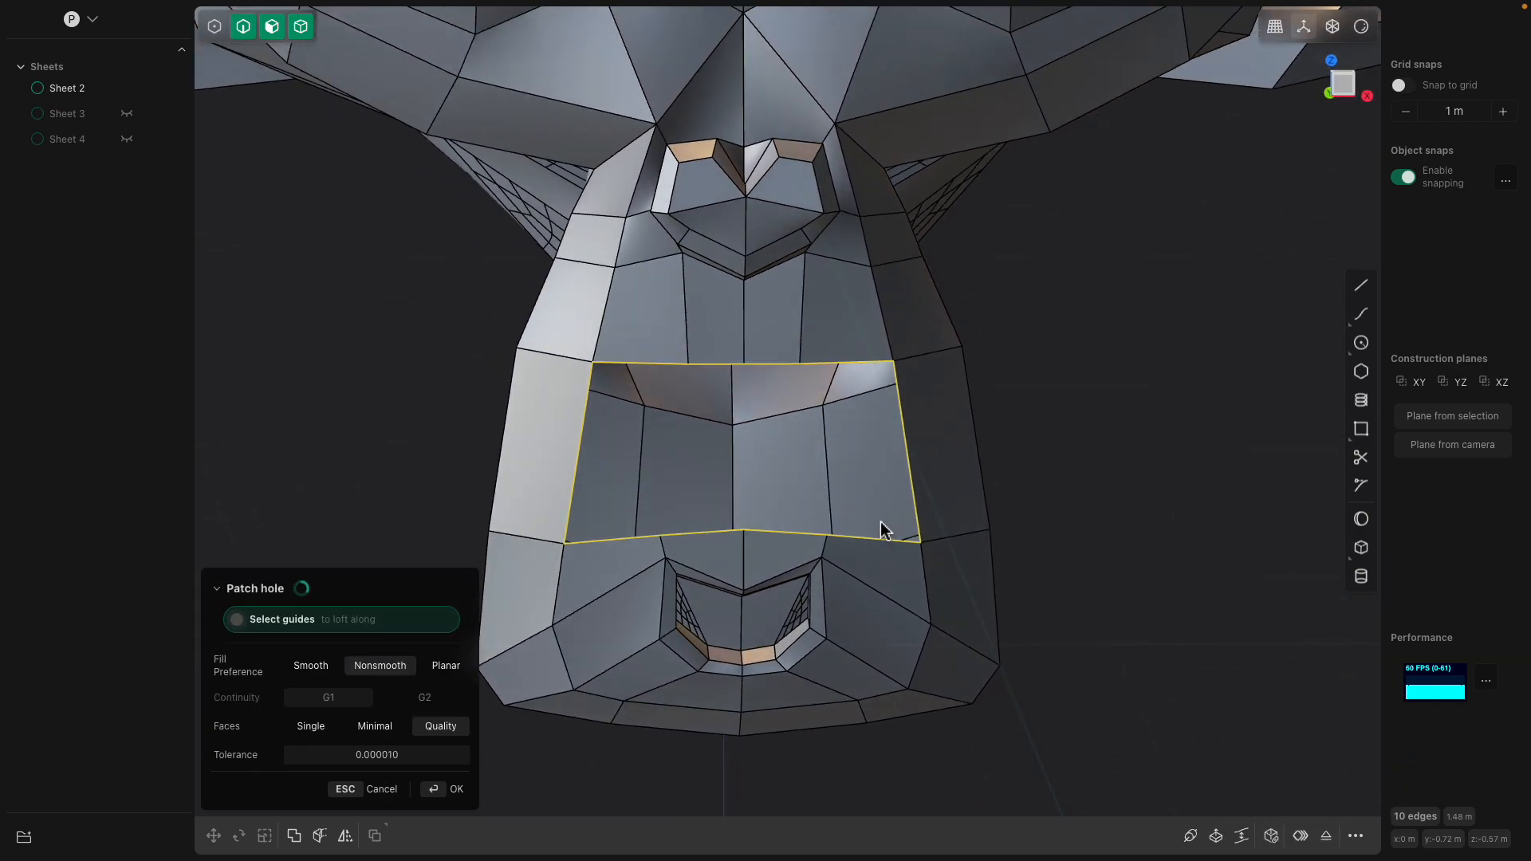
key("Return")
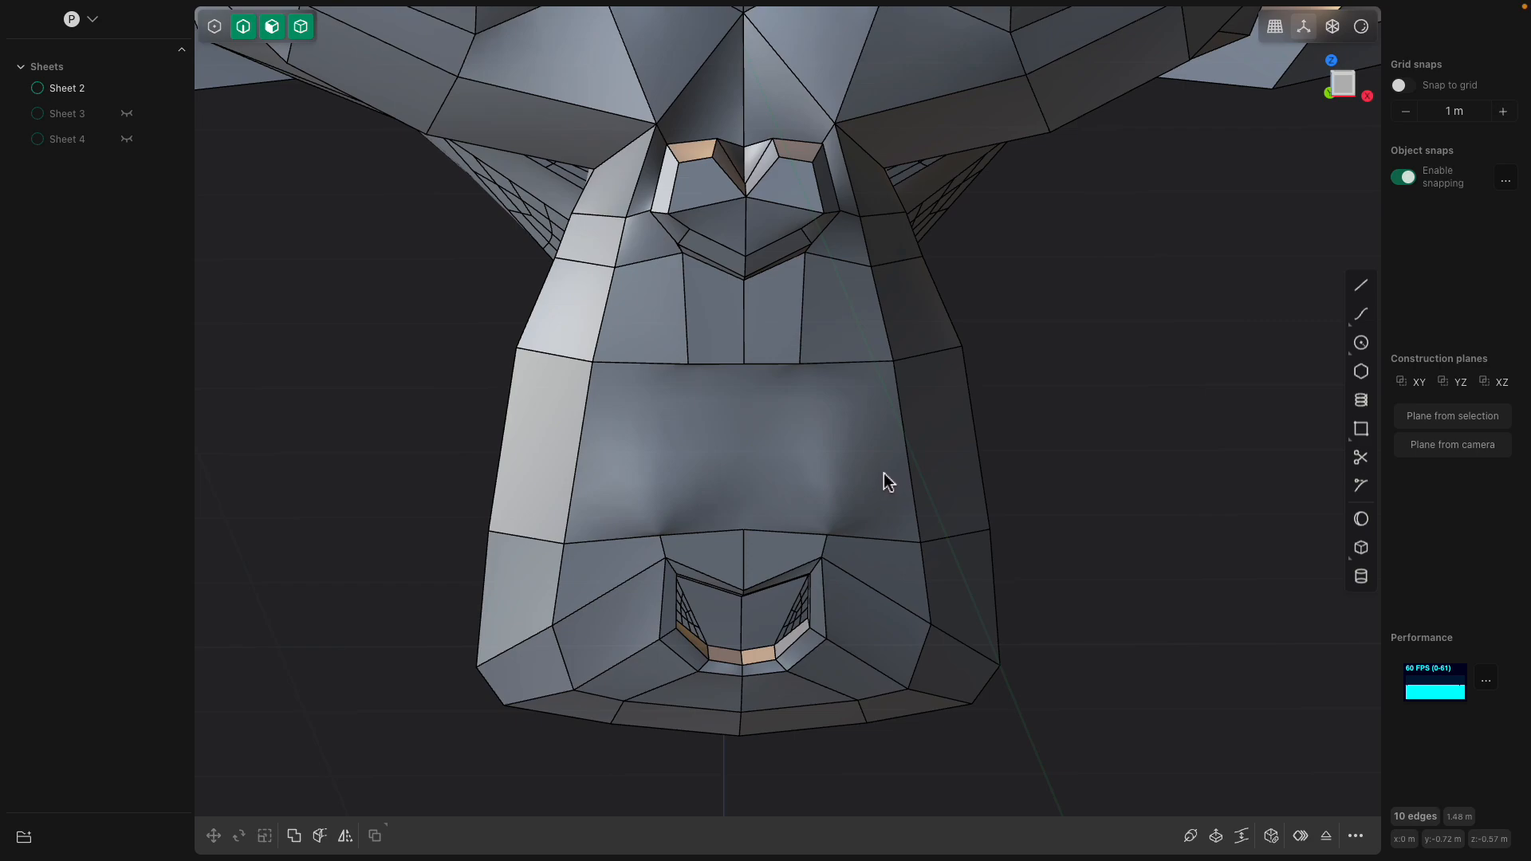
Offset the outline of the patched face above the mouth inward
middle_click_drag(884, 472, 905, 495)
left_click(895, 491)
key("o")
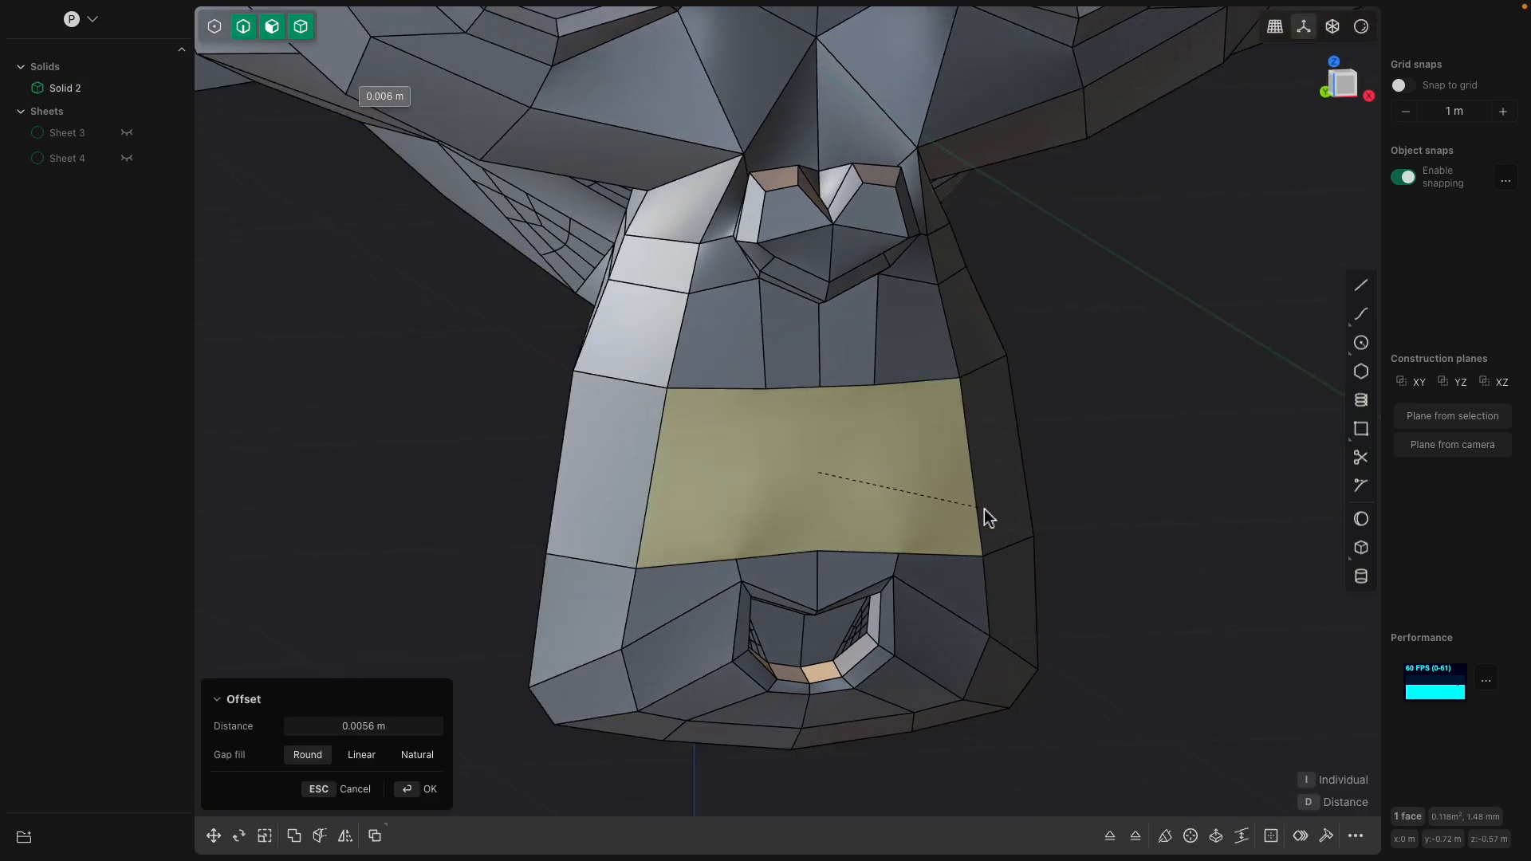
middle_click_drag(1076, 529, 1139, 540)
left_click(975, 509)
Offset the inset face above the mouth by about -0.023 m to form a recess
mouse_move(1012, 517)
left_mouse_down()
mouse_move(965, 510)
mouse_move(1013, 517)
left_mouse_up()
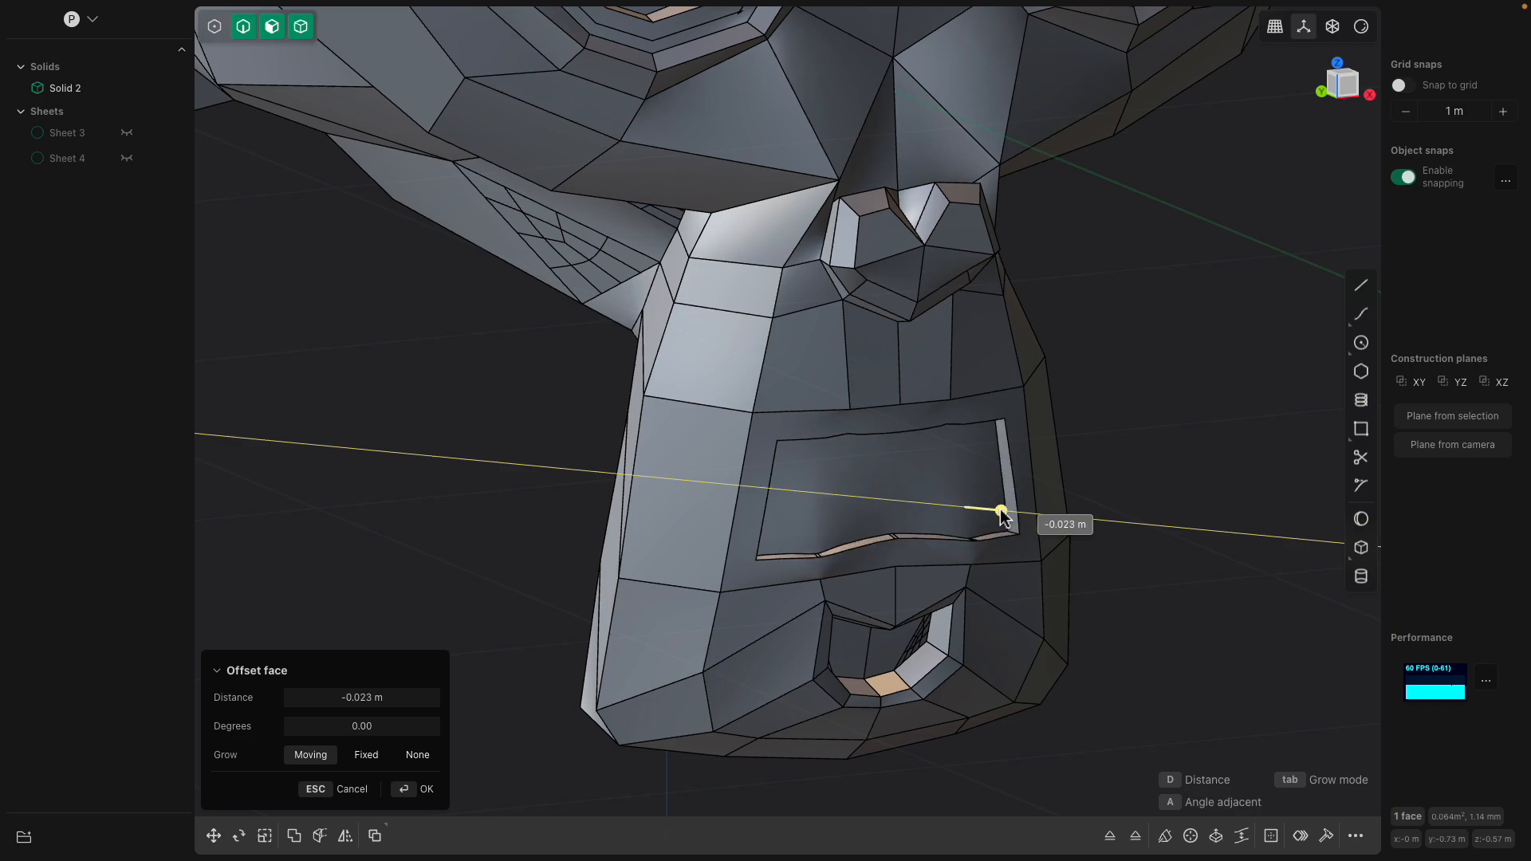
middle_click_drag(1000, 511, 850, 511)
right_click(1035, 508)
Try to offset the small face on the nose bridge between the eyes
middle_click_drag(732, 486, 812, 546)
mouse_move(812, 546)
left_mouse_down()
mouse_move(824, 561)
mouse_move(816, 536)
left_mouse_up()
key("Escape")
middle_click_drag(818, 406, 829, 578, "shift")
left_click(686, 325)
left_click_drag(659, 354, 653, 360)
key("Escape")
middle_click_drag(788, 383, 746, 511, "shift")
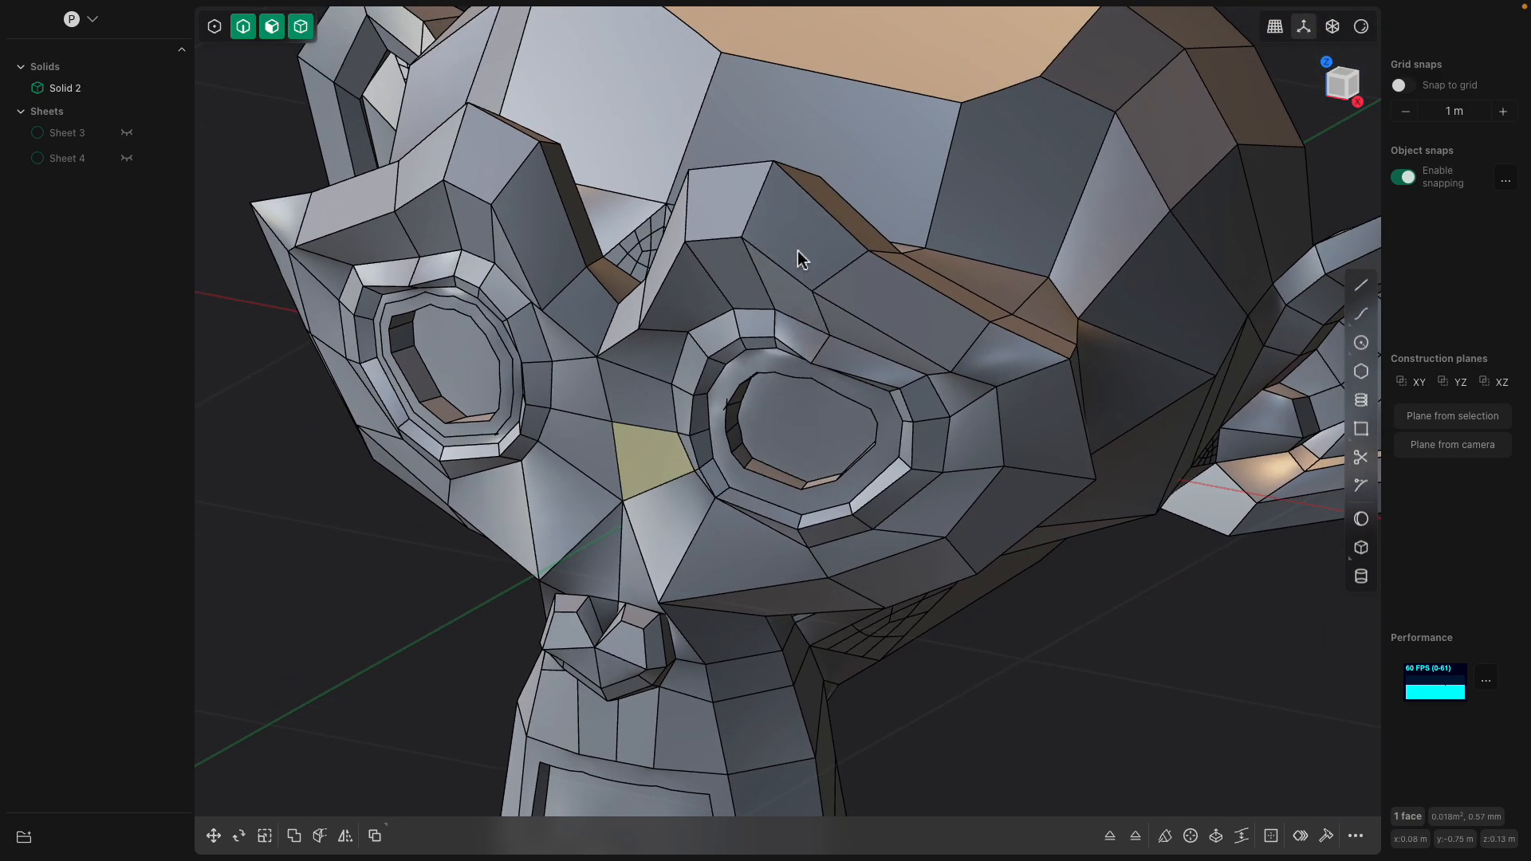
Try to offset the brow face above the +X eye by about 0.153 m
middle_click_drag(797, 253, 849, 257)
left_click(872, 247)
left_click_drag(926, 233, 965, 223)
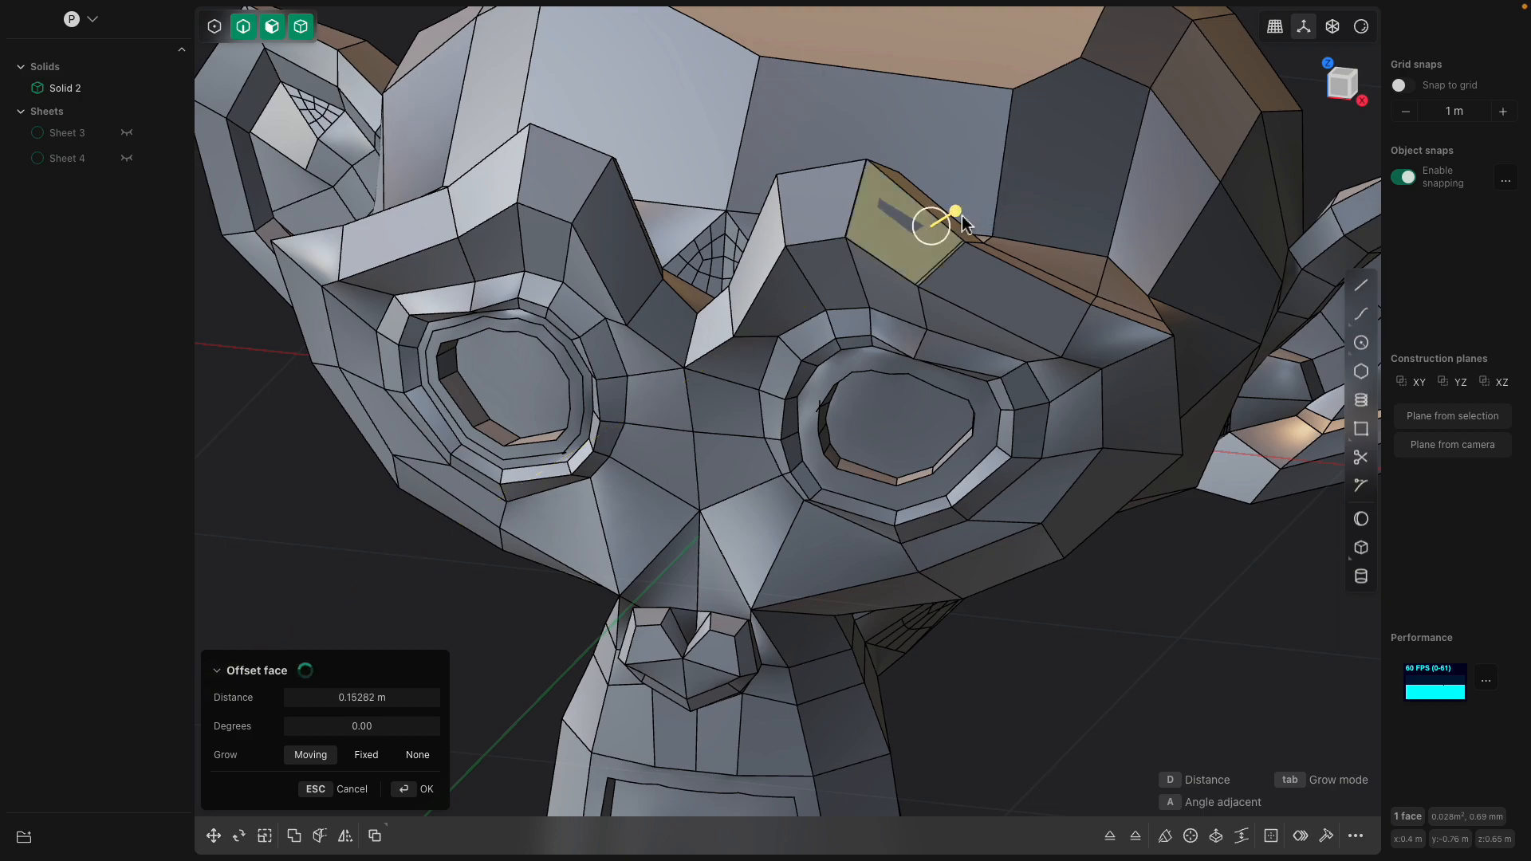
key("Escape")
middle_click_drag(873, 285, 915, 270)
Try to fillet the chain of five edges along the brow above the +X eye by about -0.176 m
left_click(995, 275)
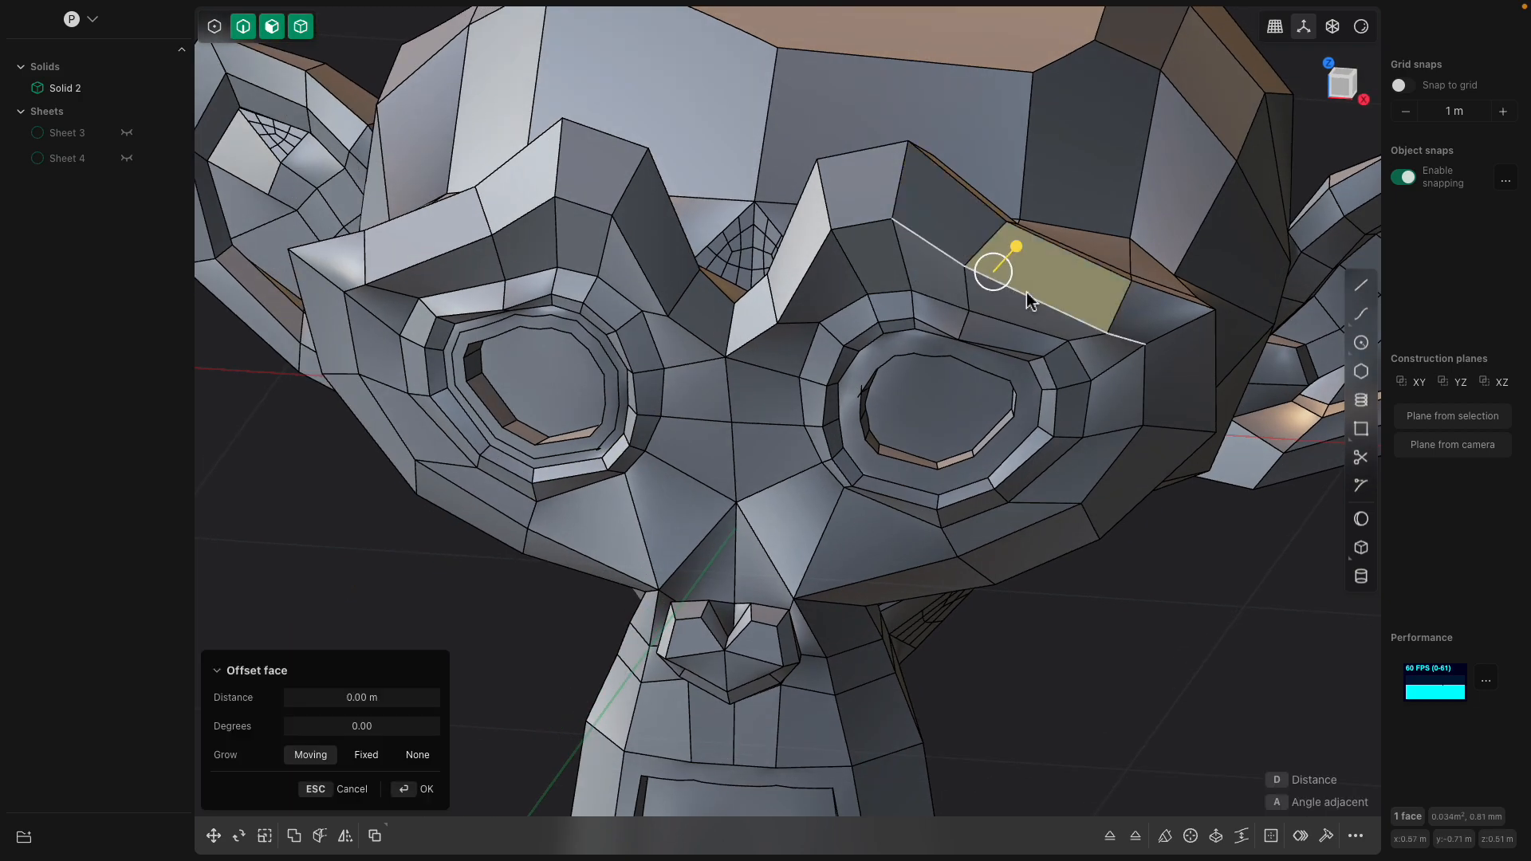
left_click(1026, 295)
scroll(1027, 301, "up", 1)
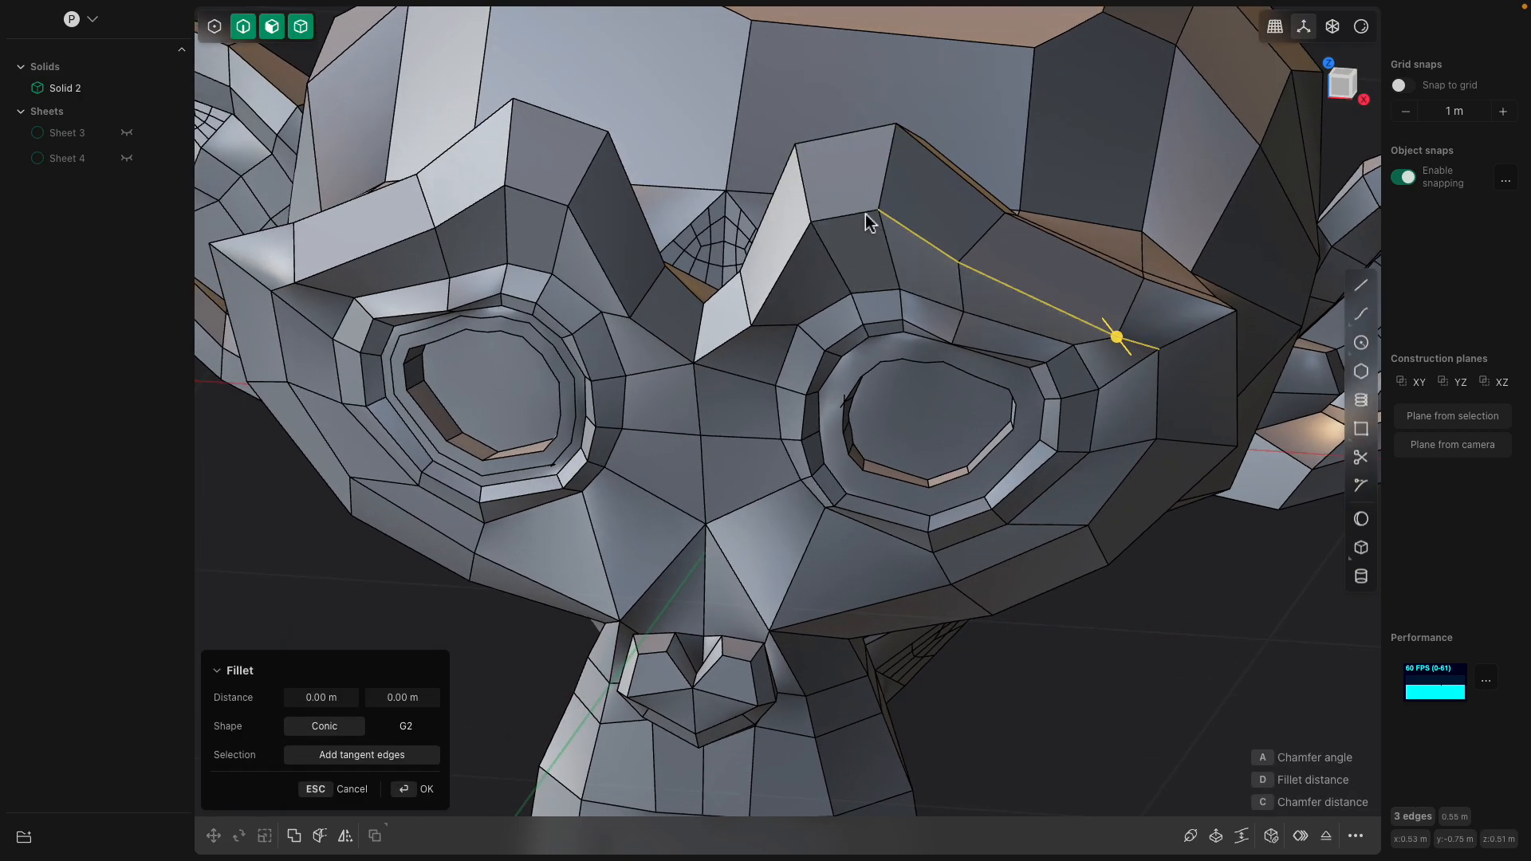
left_click(802, 246)
left_click_drag(802, 241, 825, 238)
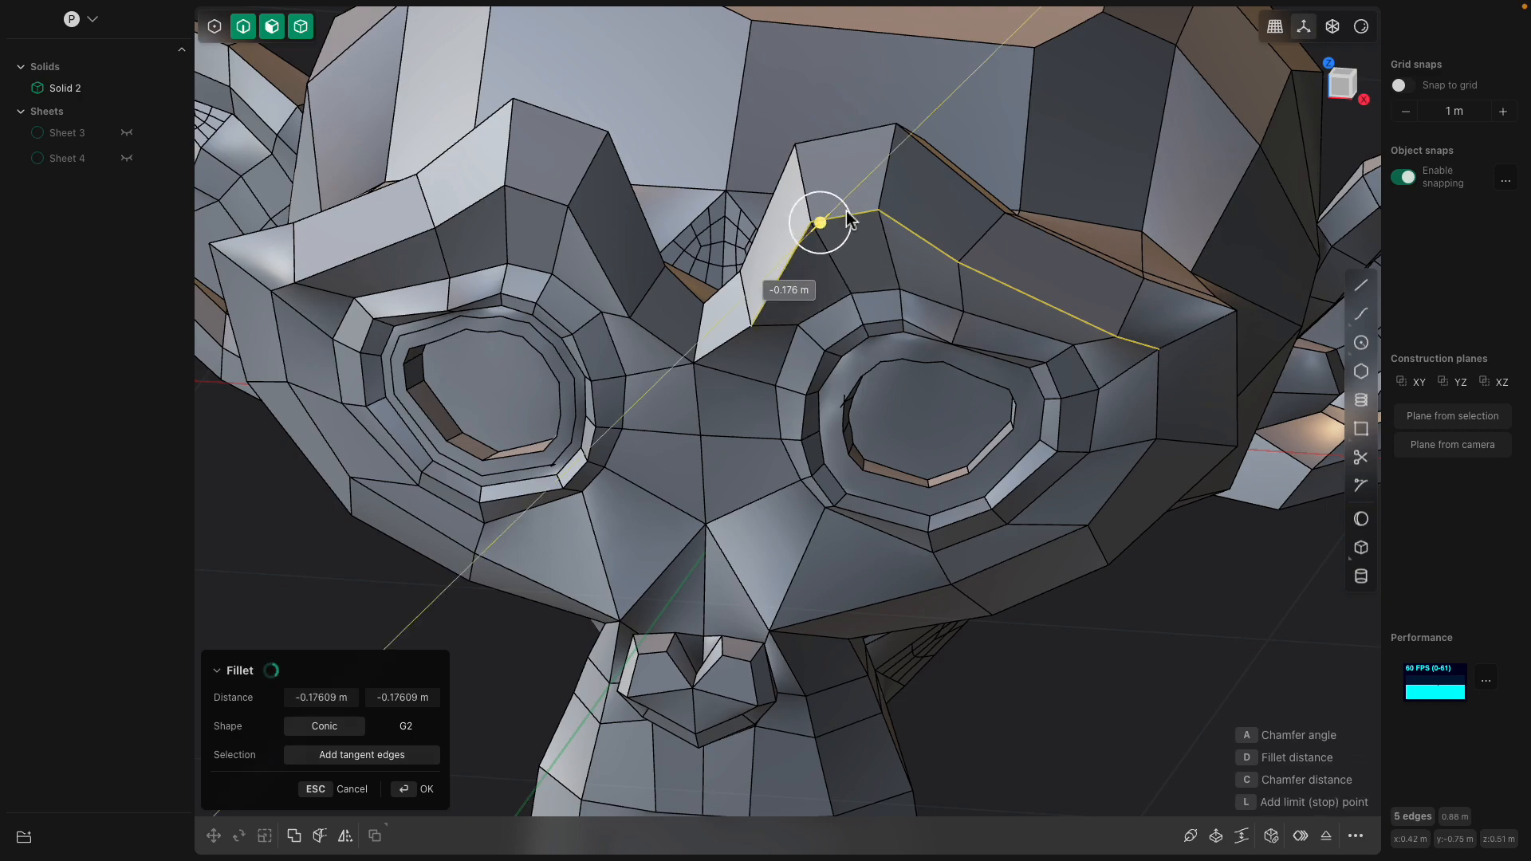
Try to fillet two adjoining edges on the brow above the +X eye by about -0.103 m
left_click(953, 260)
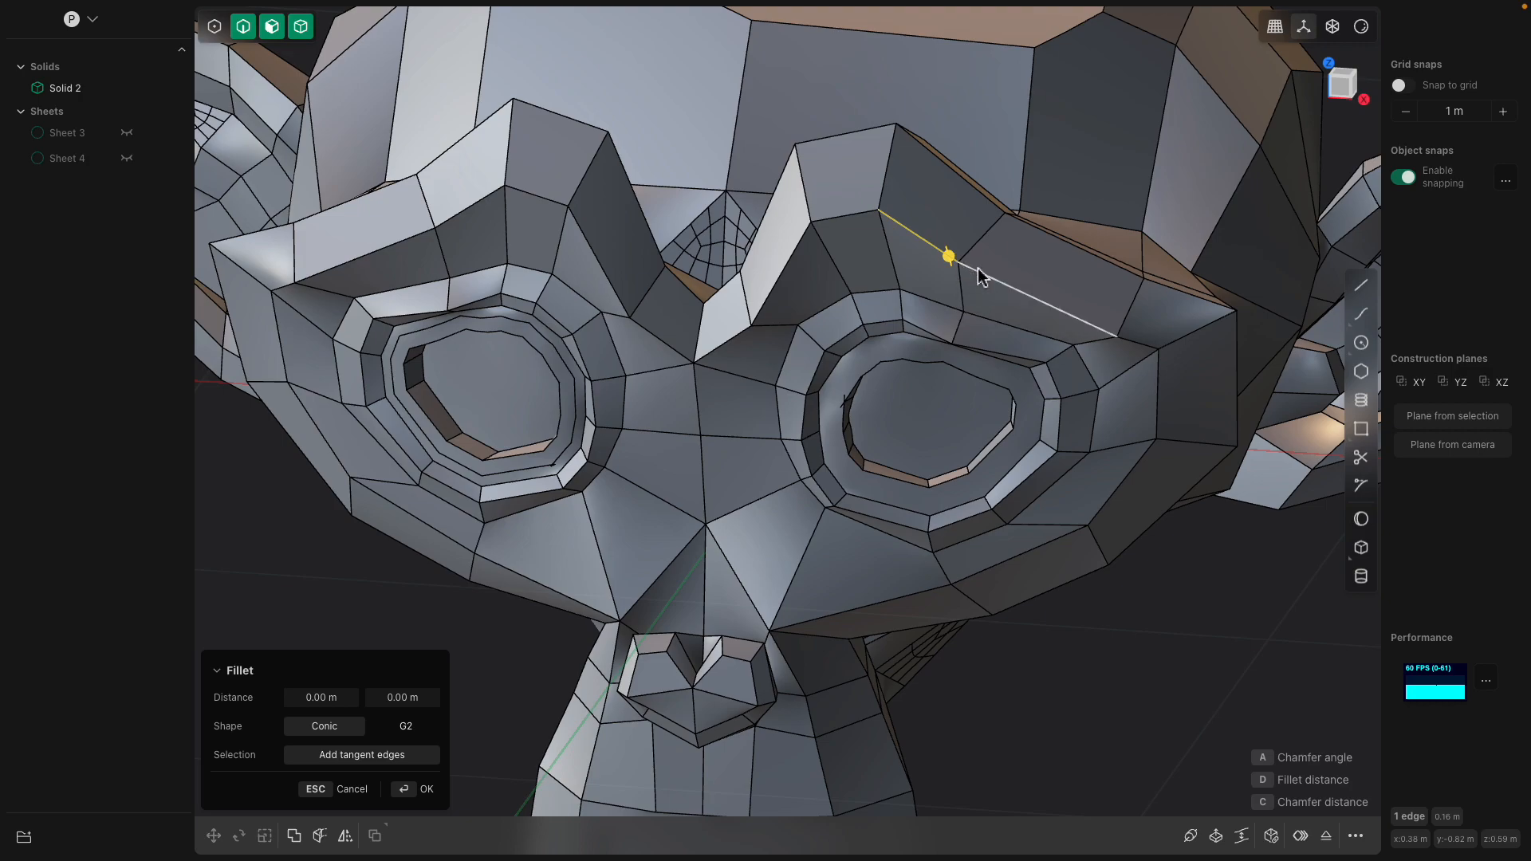
left_click(1105, 329)
scroll(1037, 295, "up", 1)
left_click(956, 264)
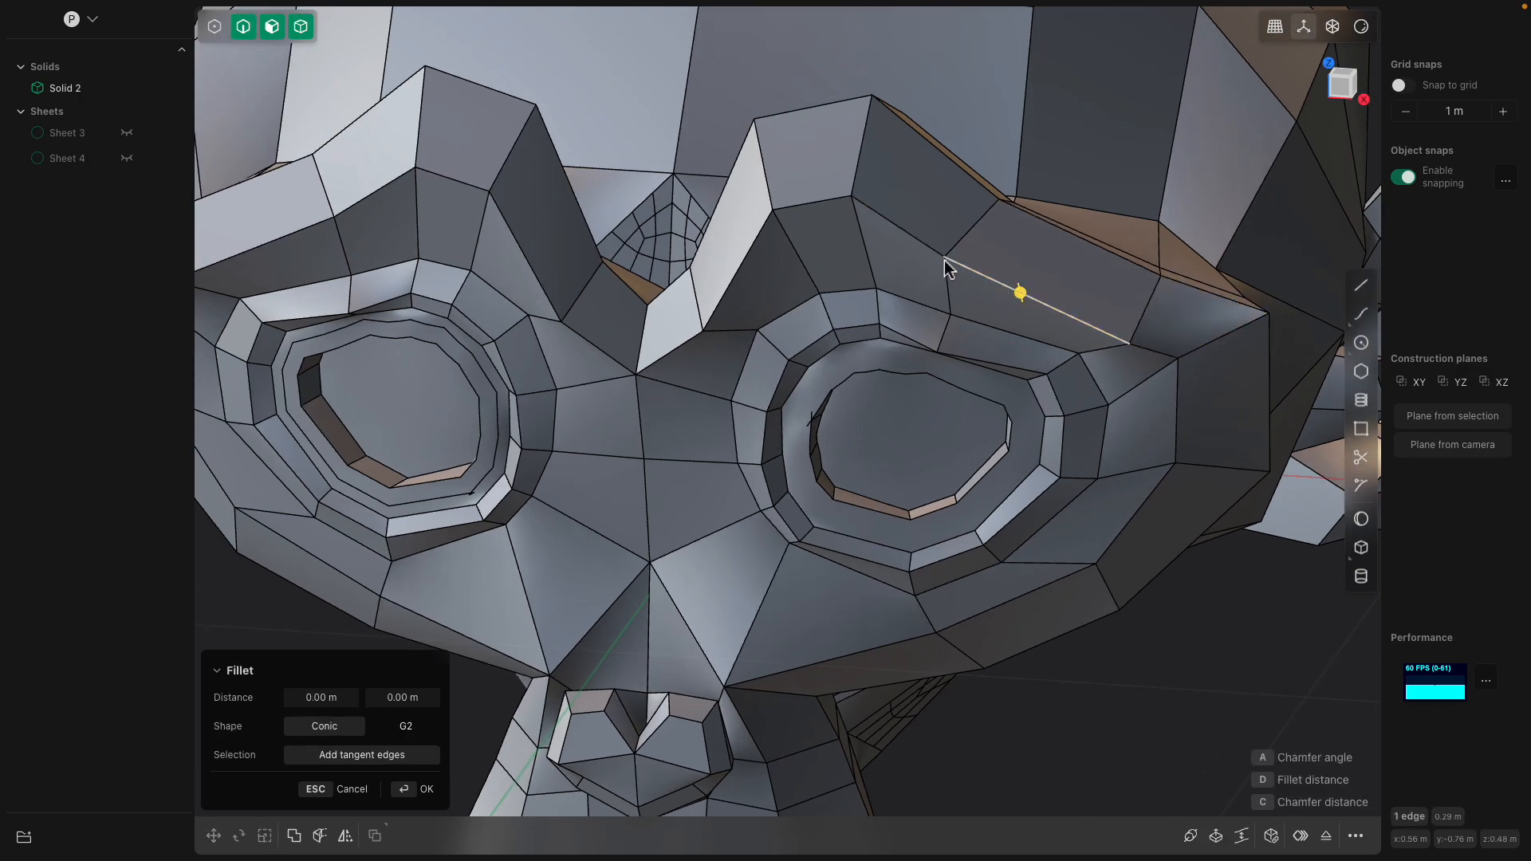
left_click_drag(925, 247, 940, 244)
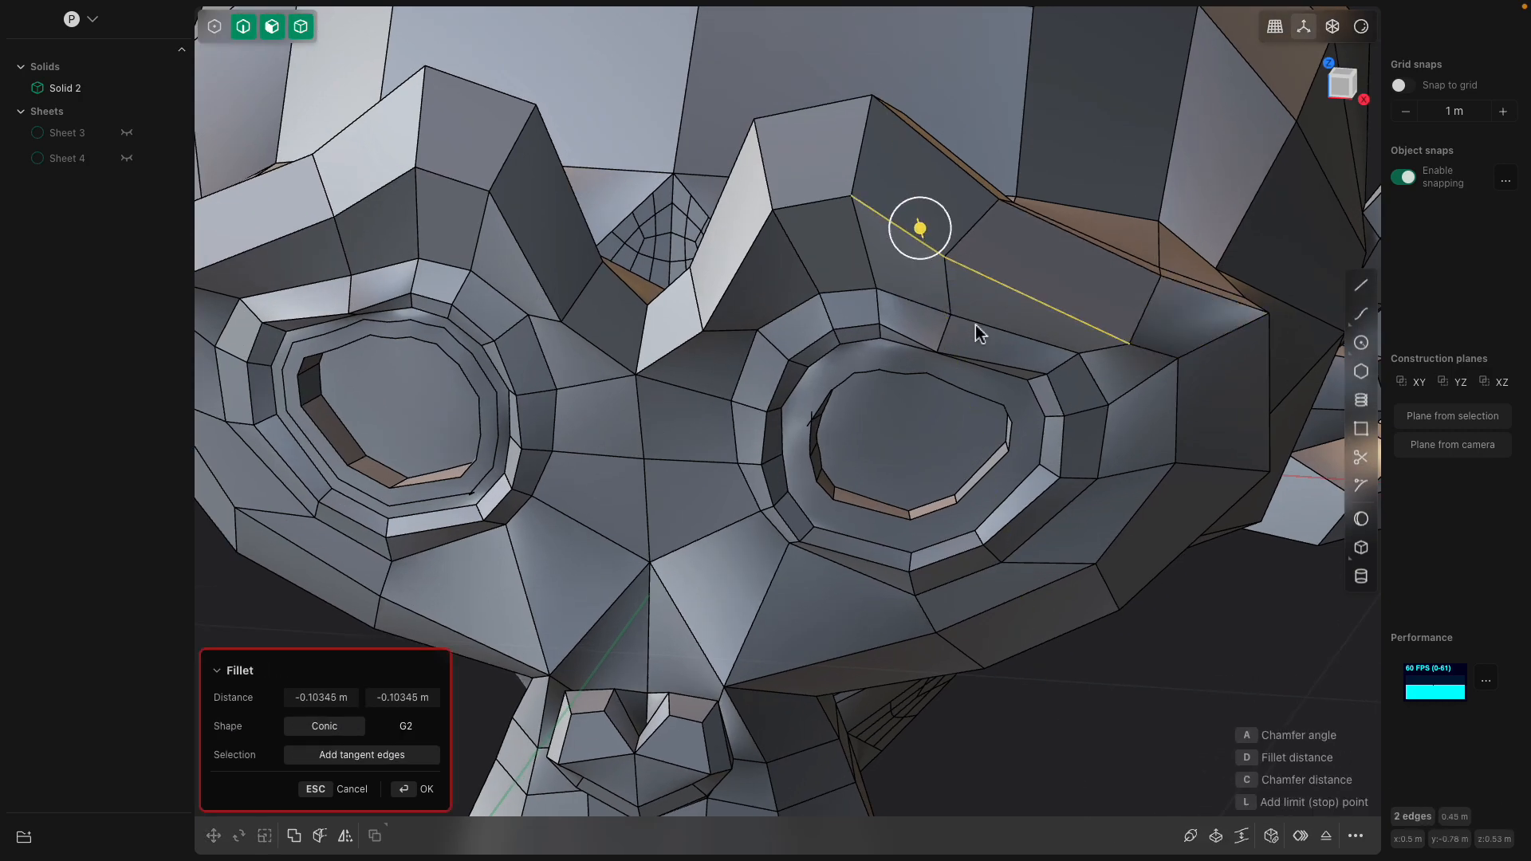
key("Escape")
Reshape the front of the brow above the +X eye and apply the change
left_click(974, 324)
middle_click_drag(975, 324, 975, 353)
left_click(917, 275)
left_click_drag(1034, 355, 1077, 327)
scroll(848, 263, "down", 10)
key("Return")
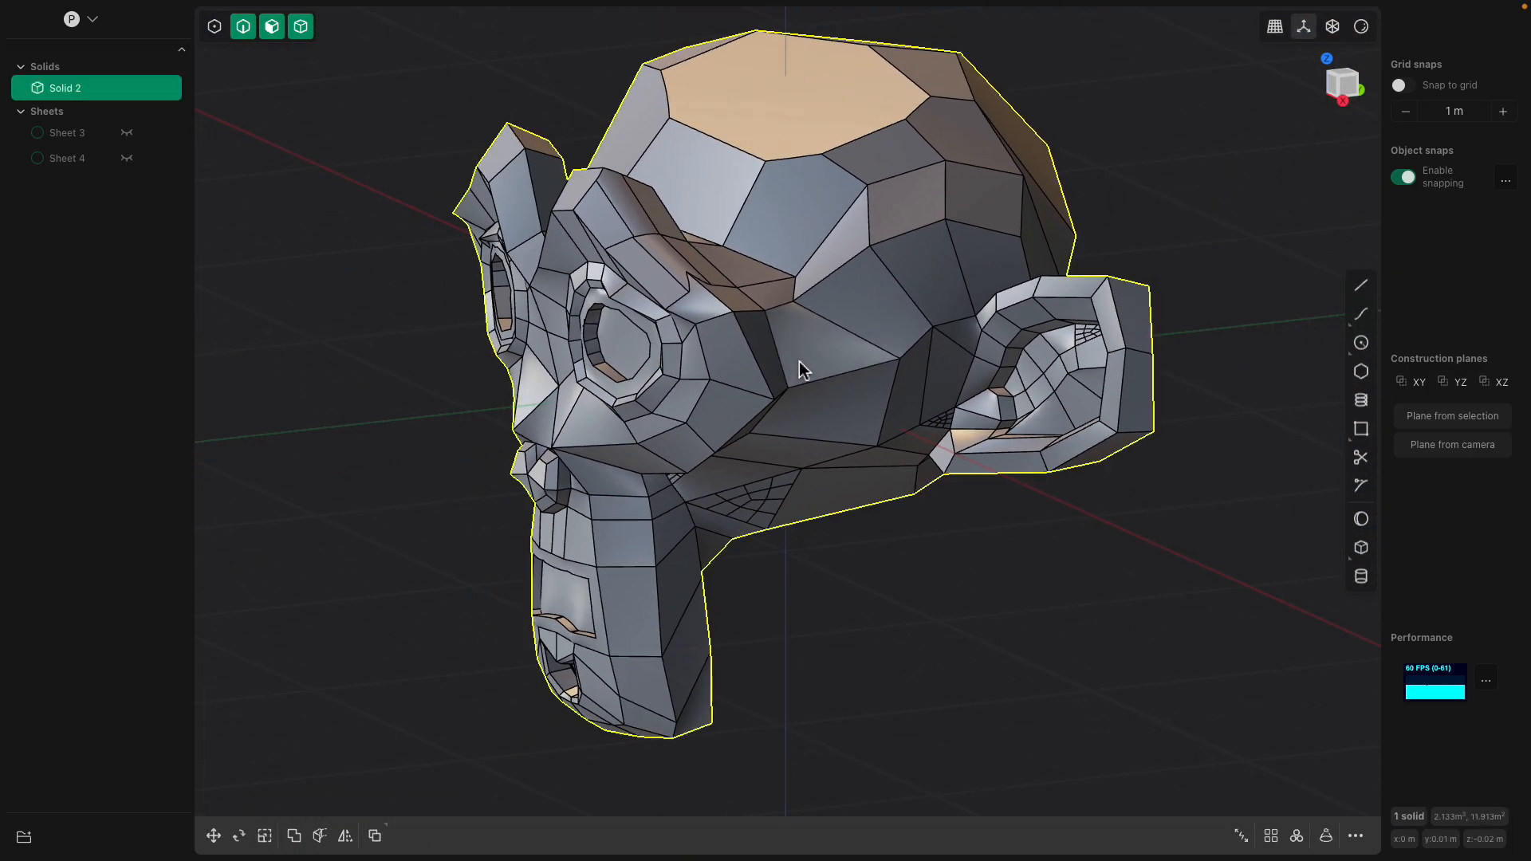
Fillet the outer rim edges of the +X ear
middle_click_drag(799, 363, 826, 356)
middle_click_drag(1118, 301, 1146, 351)
left_click(1147, 351)
key("b")
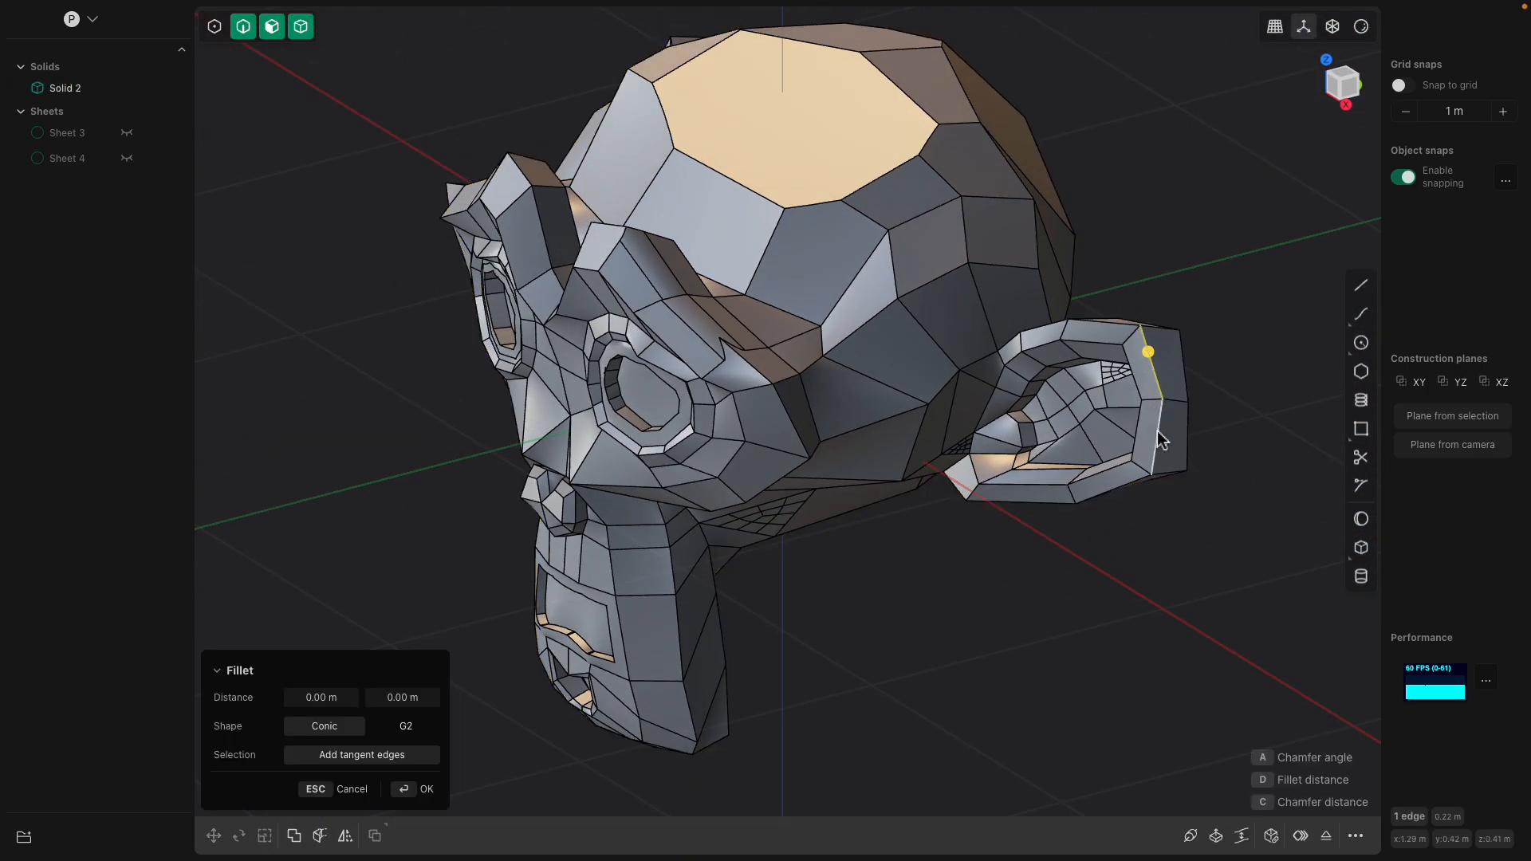
left_click_drag(1159, 436, 1170, 443)
middle_click_drag(1175, 448, 790, 122)
middle_click_drag(931, 422, 822, 196)
key("Return")
Inset the outline of the large face on top of the head and offset the inner face by about -0.681 m
left_click(877, 216)
left_click(878, 215)
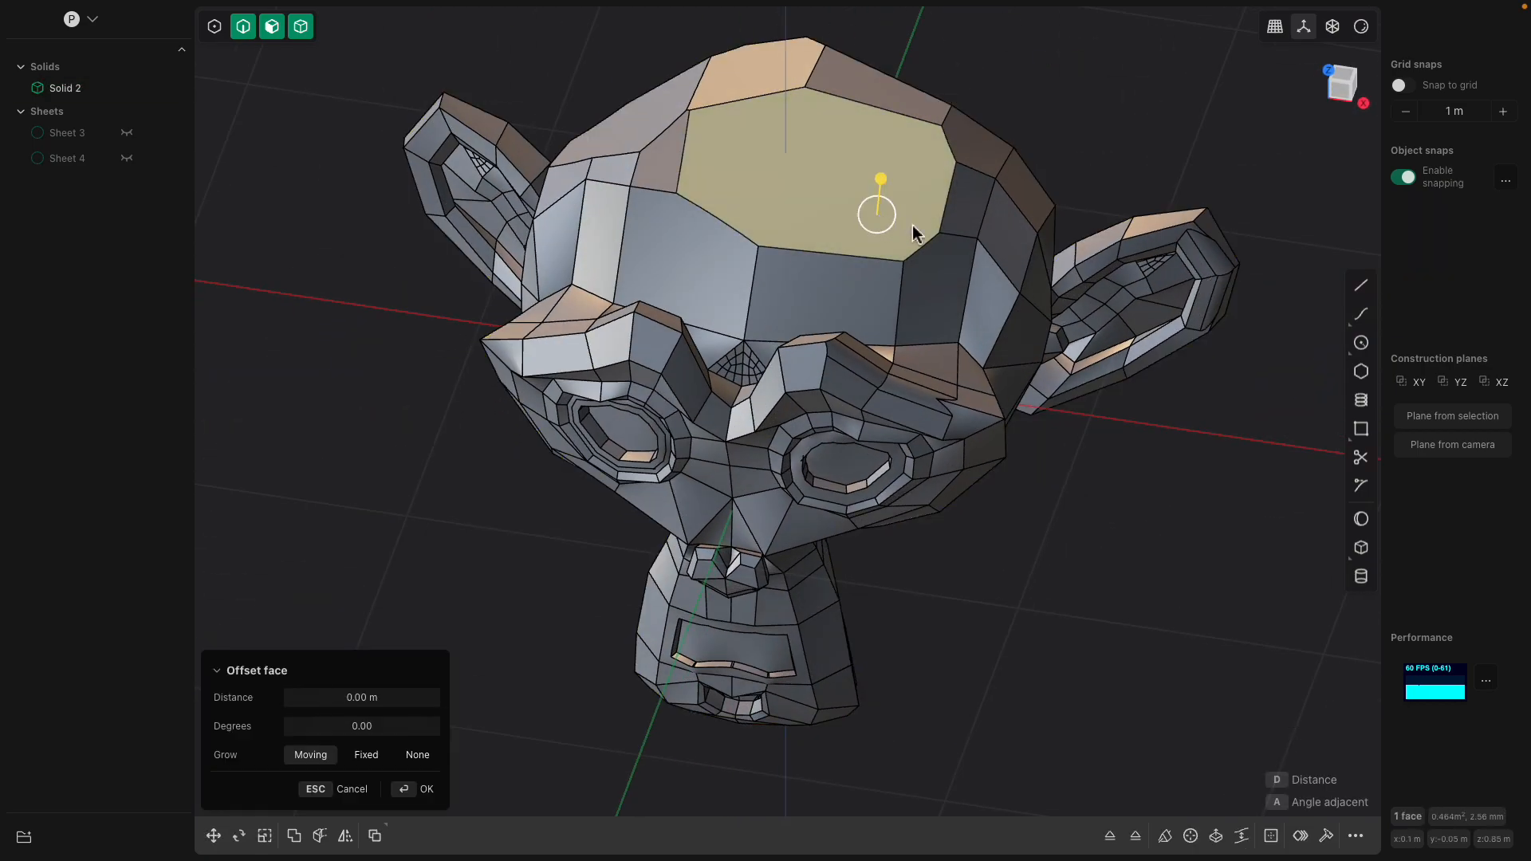
key("o")
left_click(848, 197)
middle_click_drag(847, 198, 907, 134)
left_click_drag(881, 74, 837, 251)
middle_click_drag(838, 251, 828, 319)
scroll(855, 261, "up", 2)
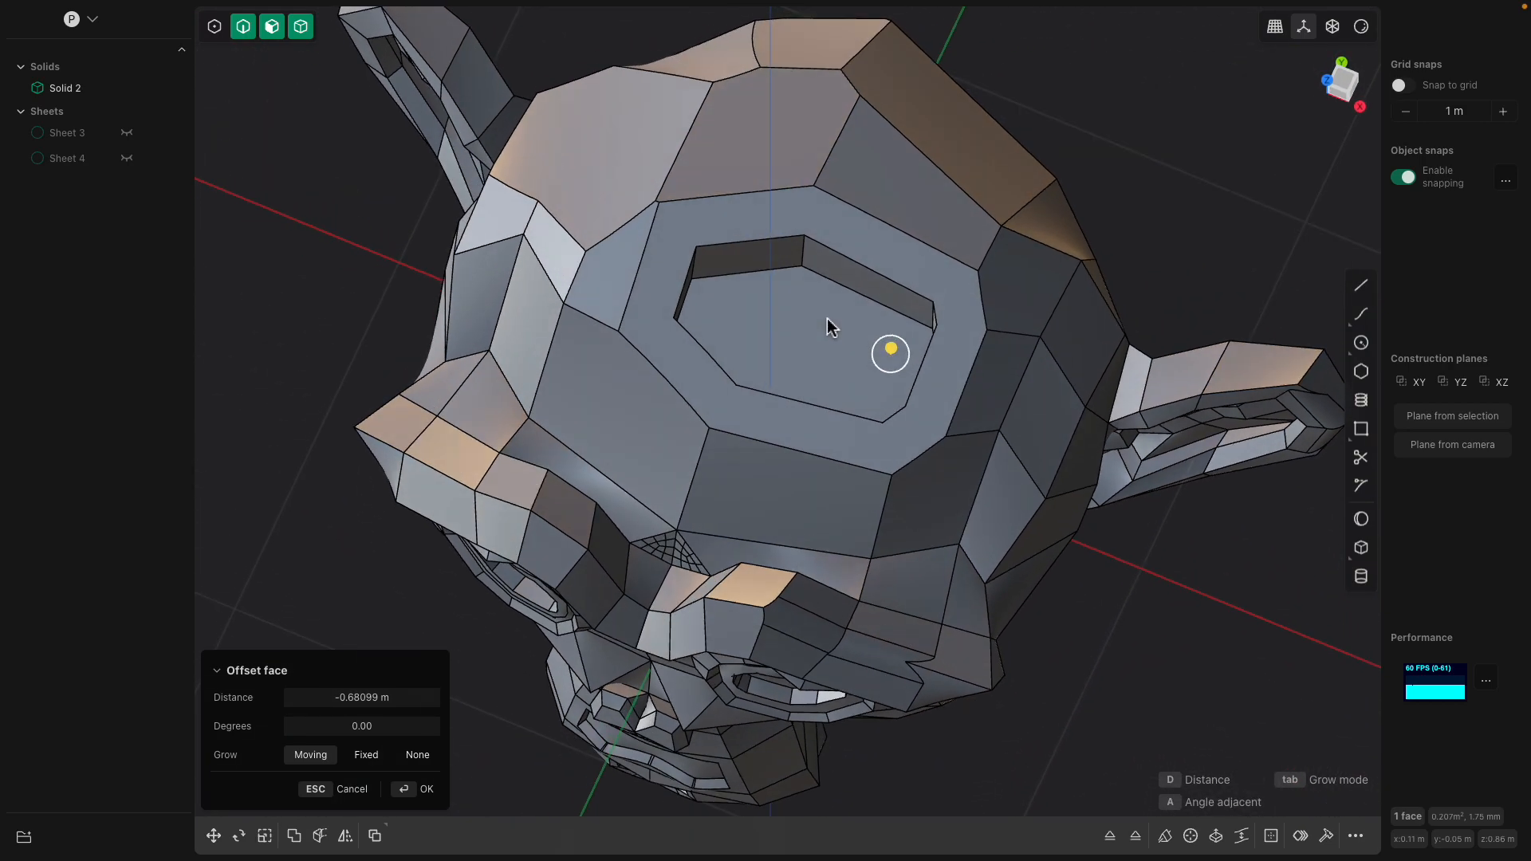
Fillet all the upper rim edges of the recess on top of the head
left_click(853, 260)
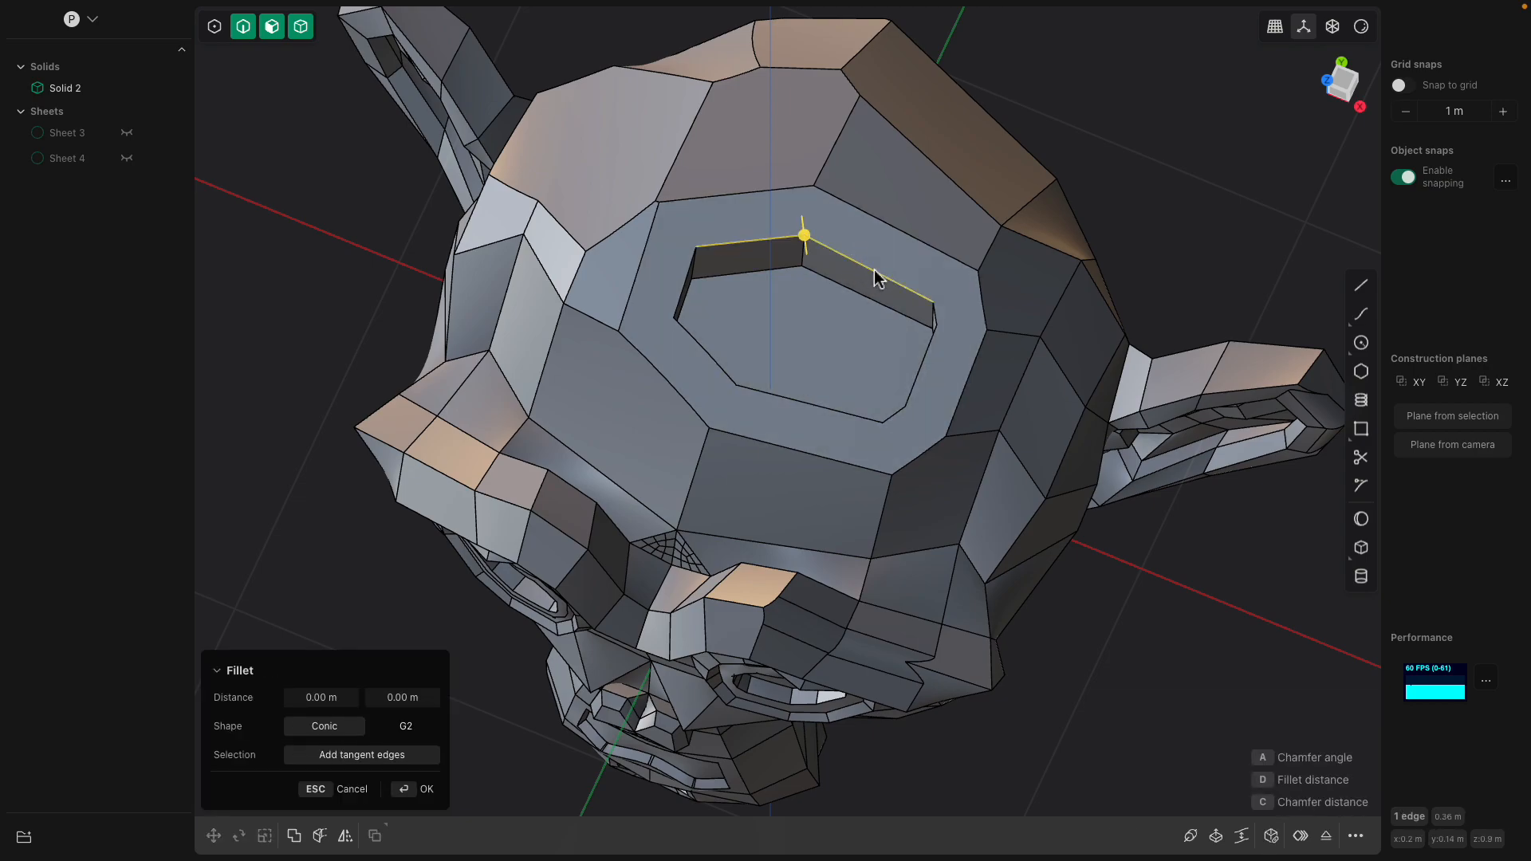
left_click(801, 404)
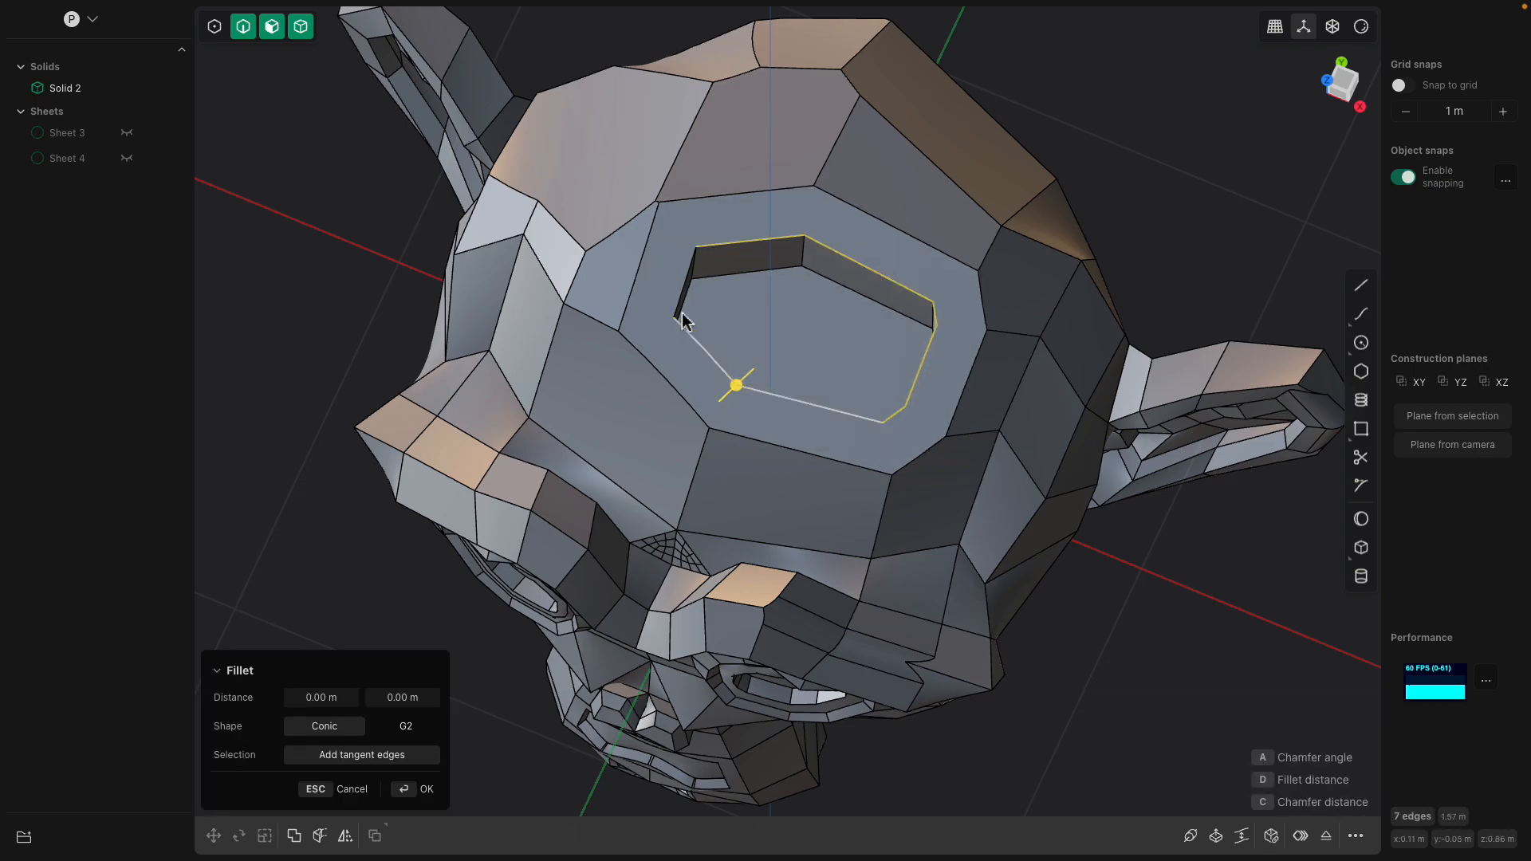
left_click(680, 299)
middle_click_drag(682, 299, 694, 255)
left_click_drag(683, 209, 695, 217)
middle_click_drag(742, 308, 1128, 301)
key("Return")
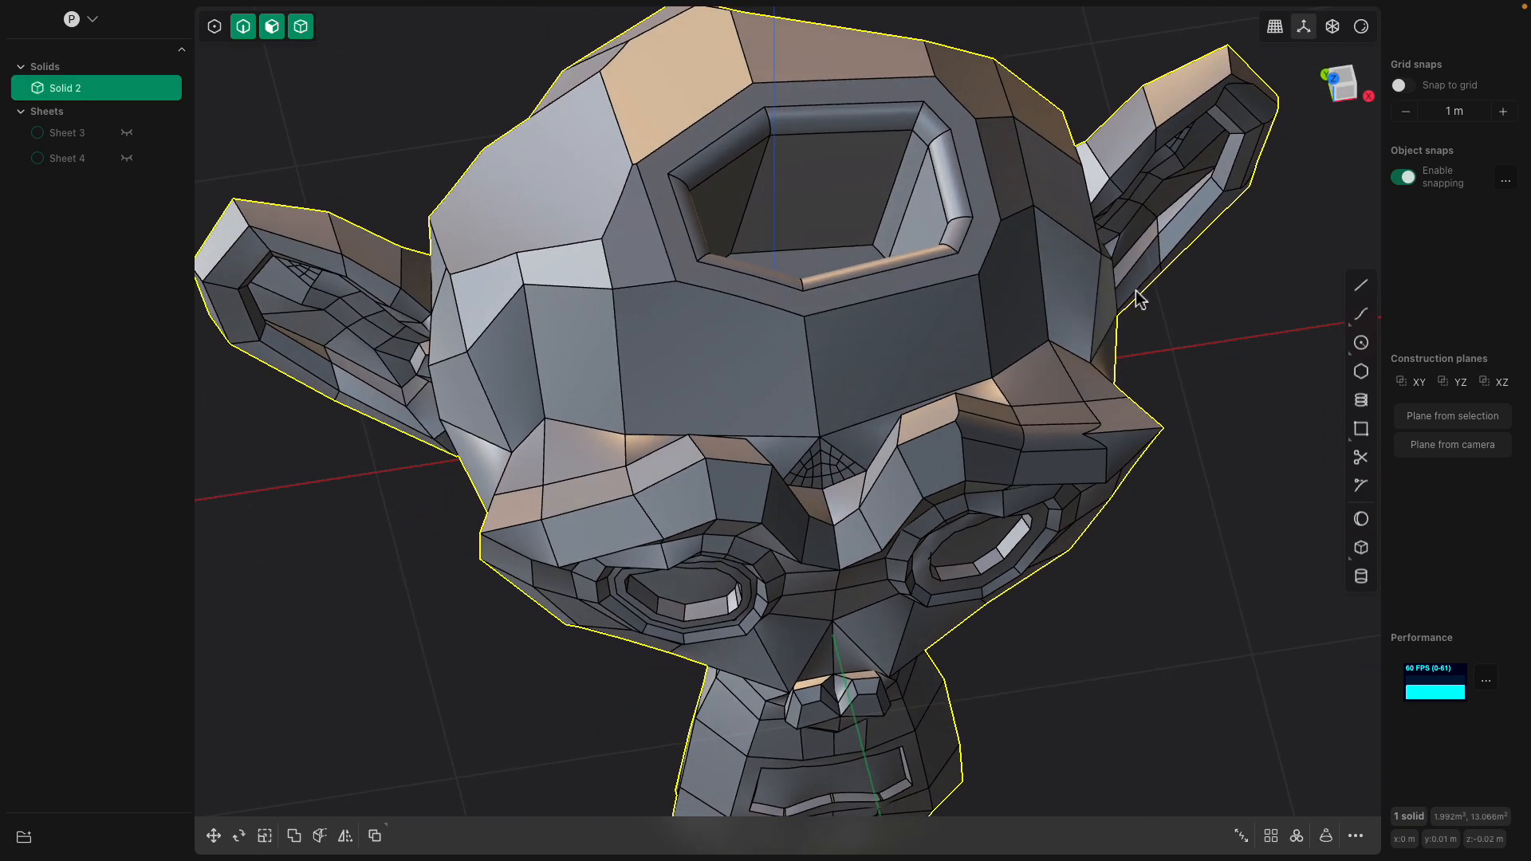
scroll(875, 239, "down", 5)
middle_click_drag(873, 279, 792, 316)
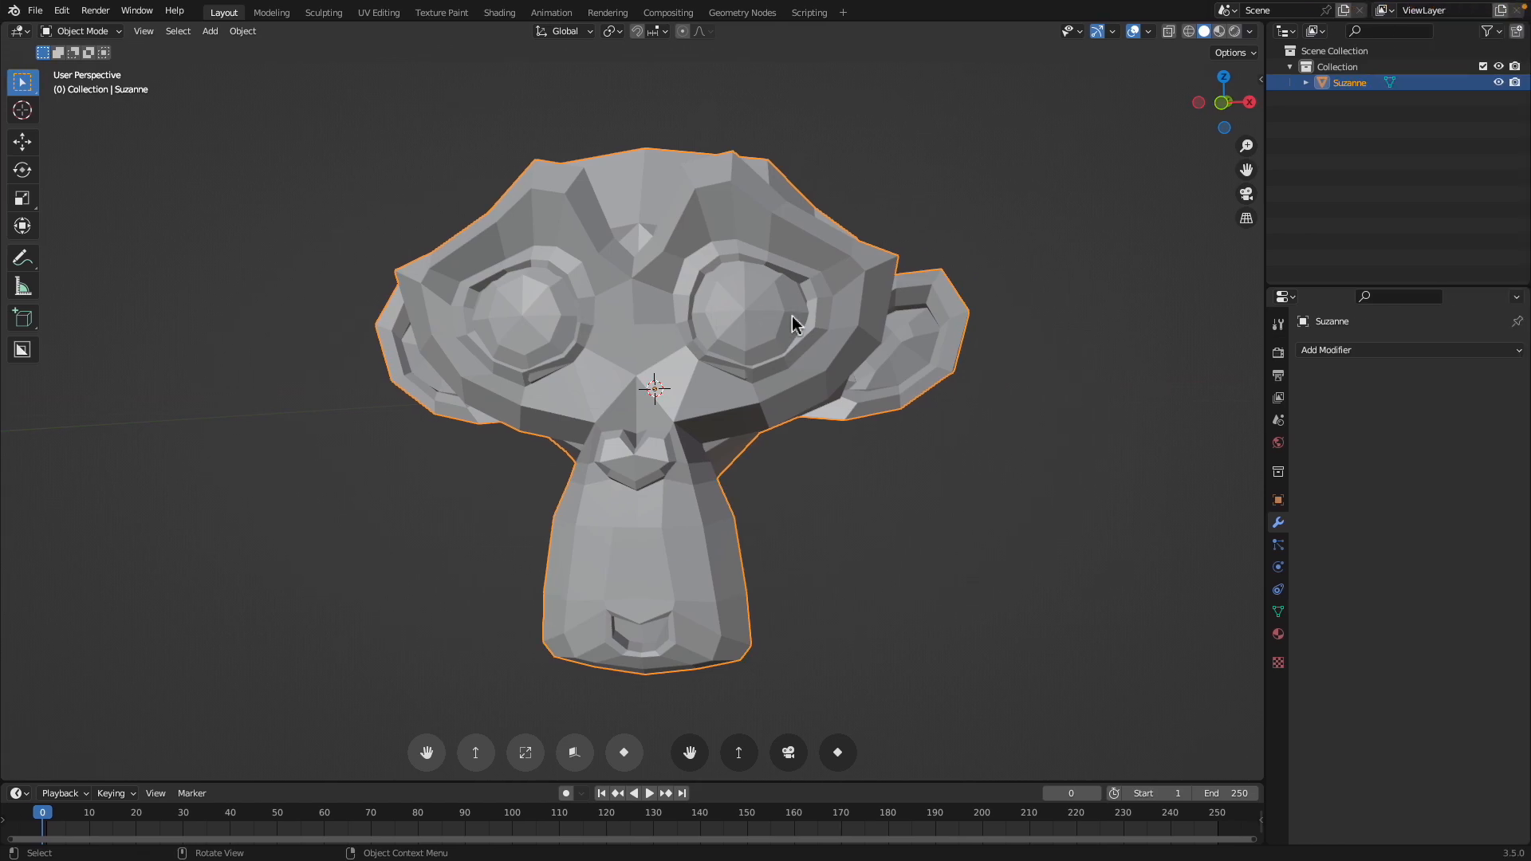
In Blender, delete the monkey mesh and add a cube in its place
middle_click_drag(718, 383, 702, 385)
key("Delete")
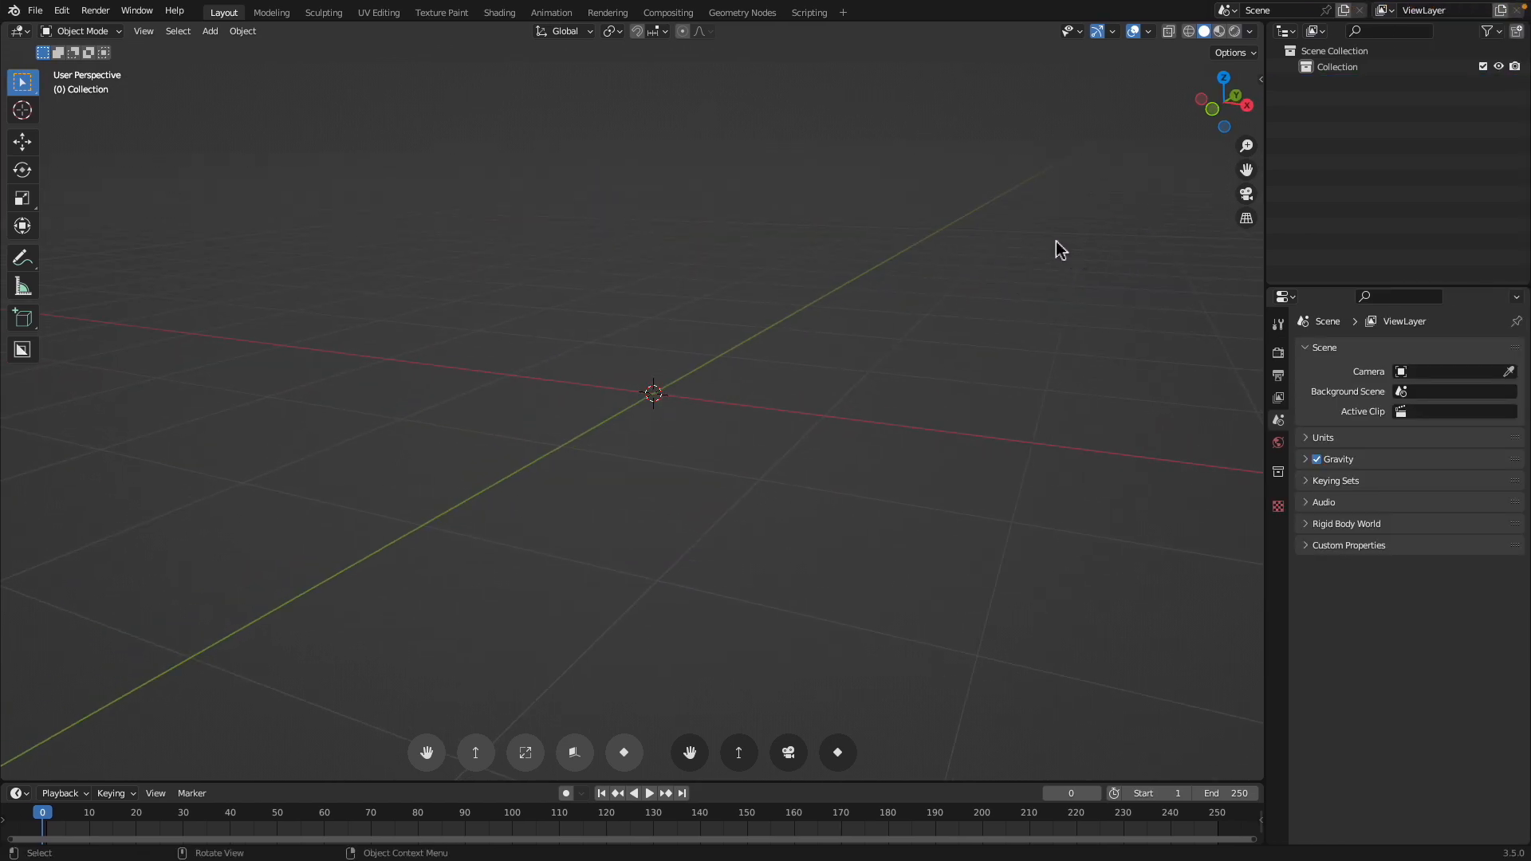
key("shift+a")
mouse_move(929, 260)
left_click(985, 277)
Merge all the cube's vertices into a single vertex at the center
middle_click_drag(886, 344, 1196, 170)
scroll(1197, 170, "down", 2)
left_click(1217, 112)
key("Tab")
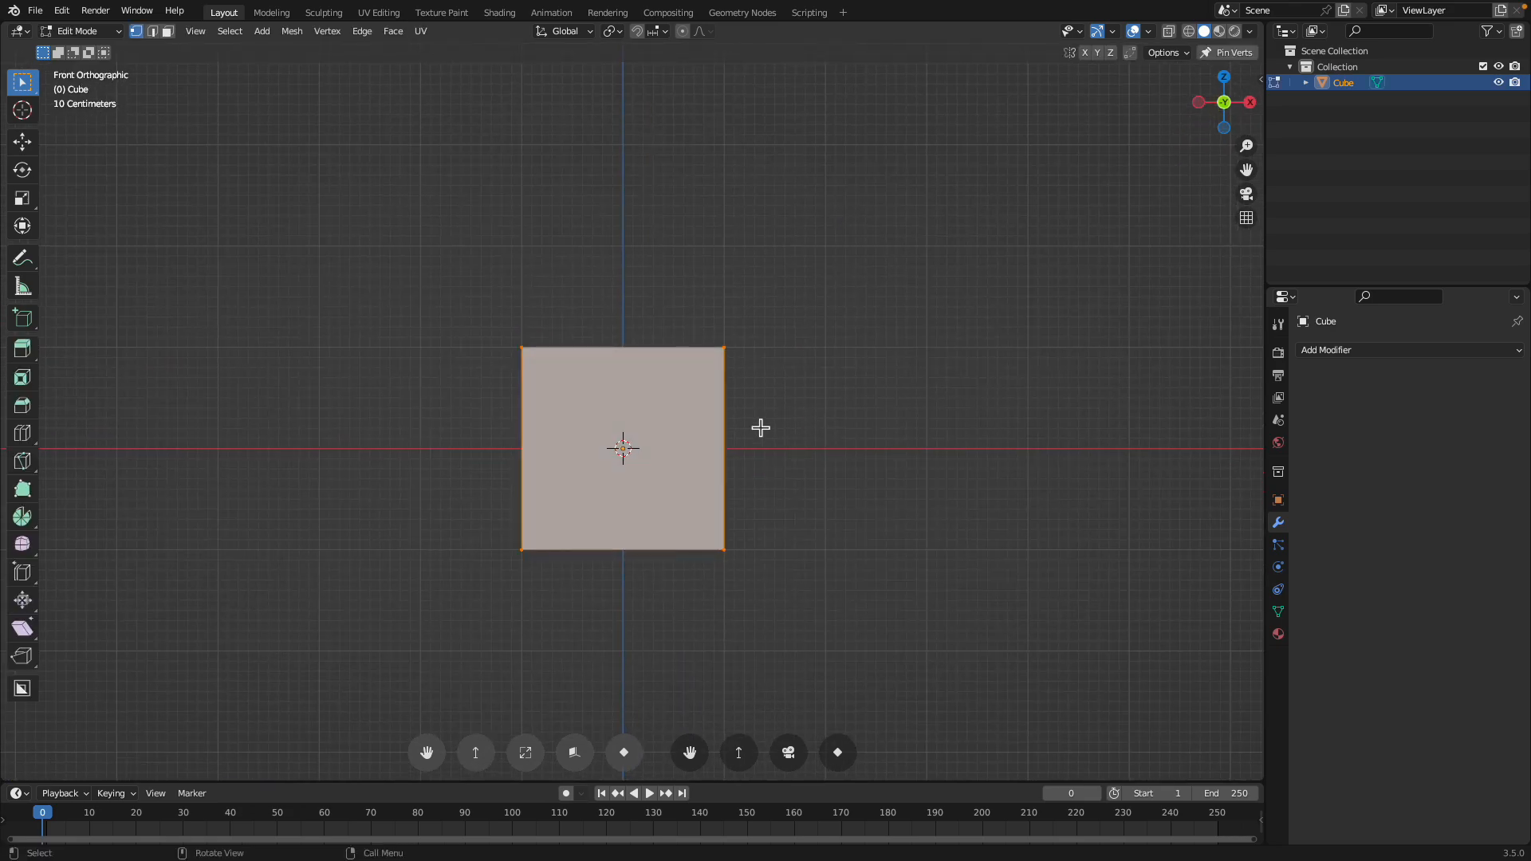
key("Tab")
middle_click_drag(752, 420, 796, 332)
key("Tab")
key("Tab")
key("Tab")
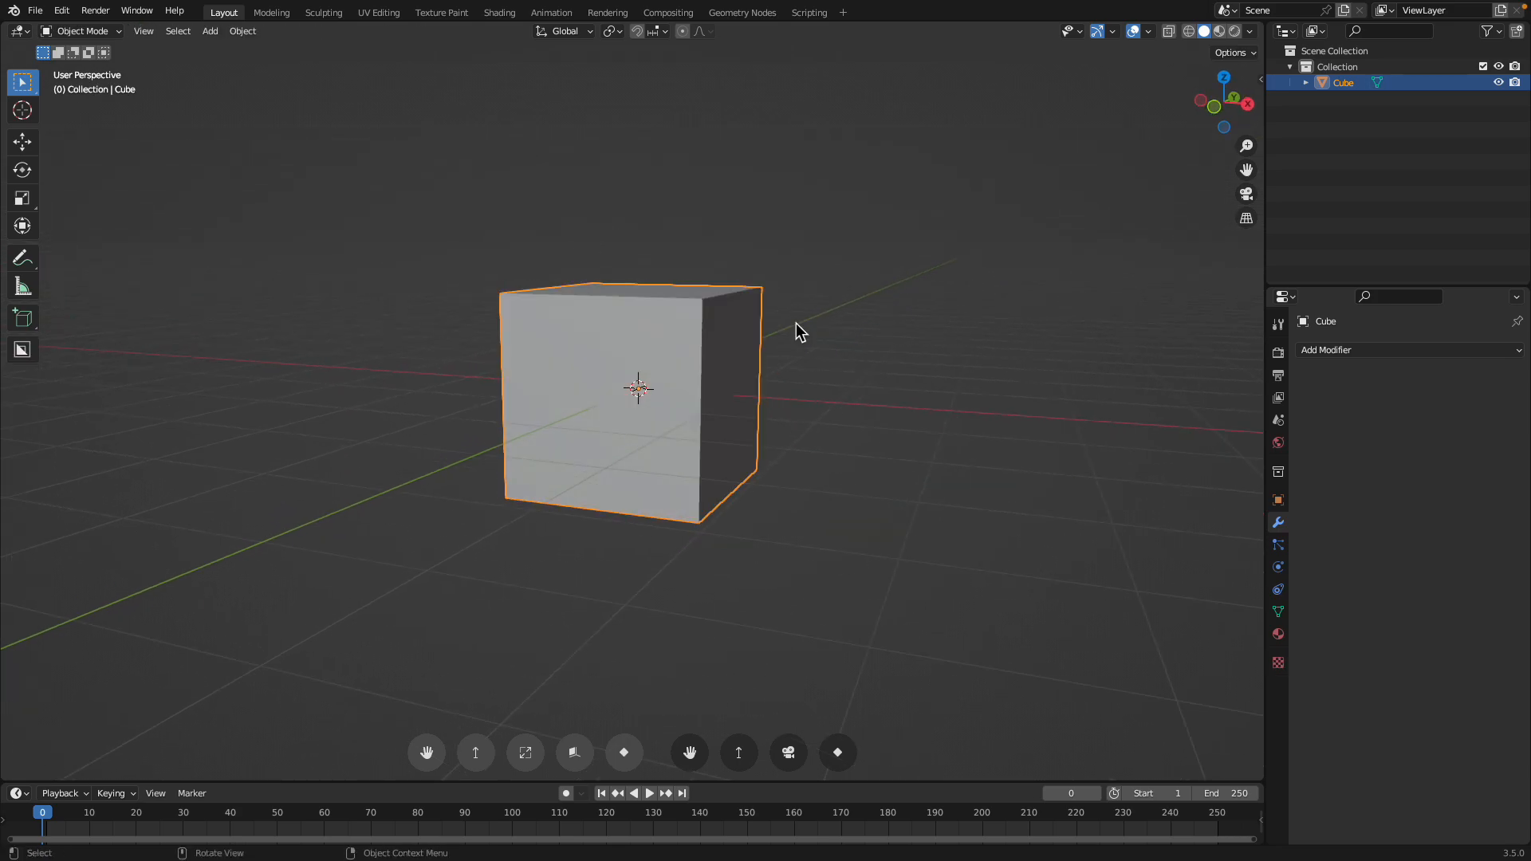
right_click(774, 323)
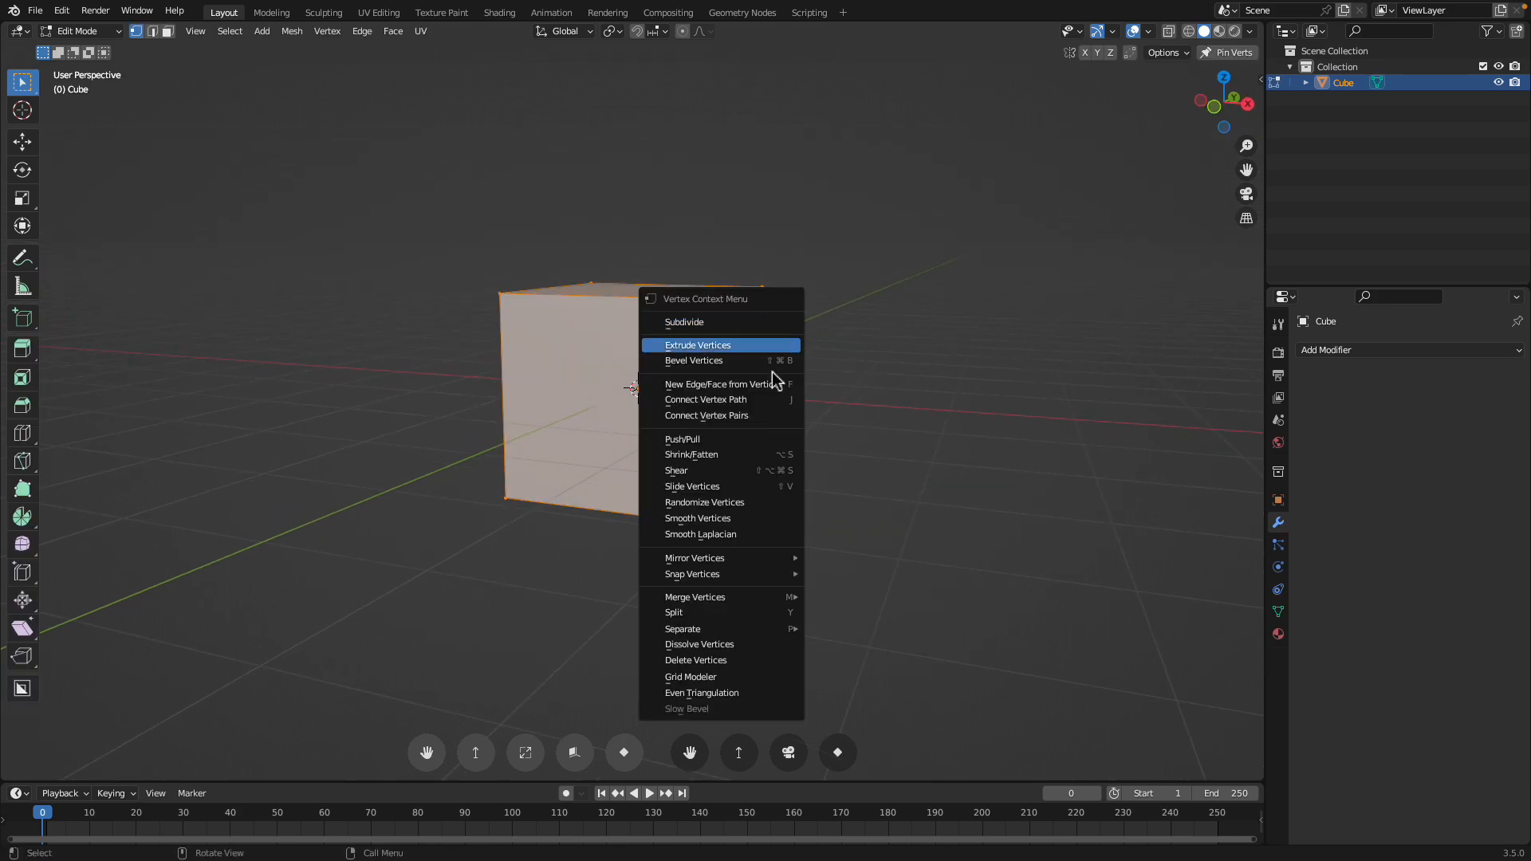
mouse_move(755, 601)
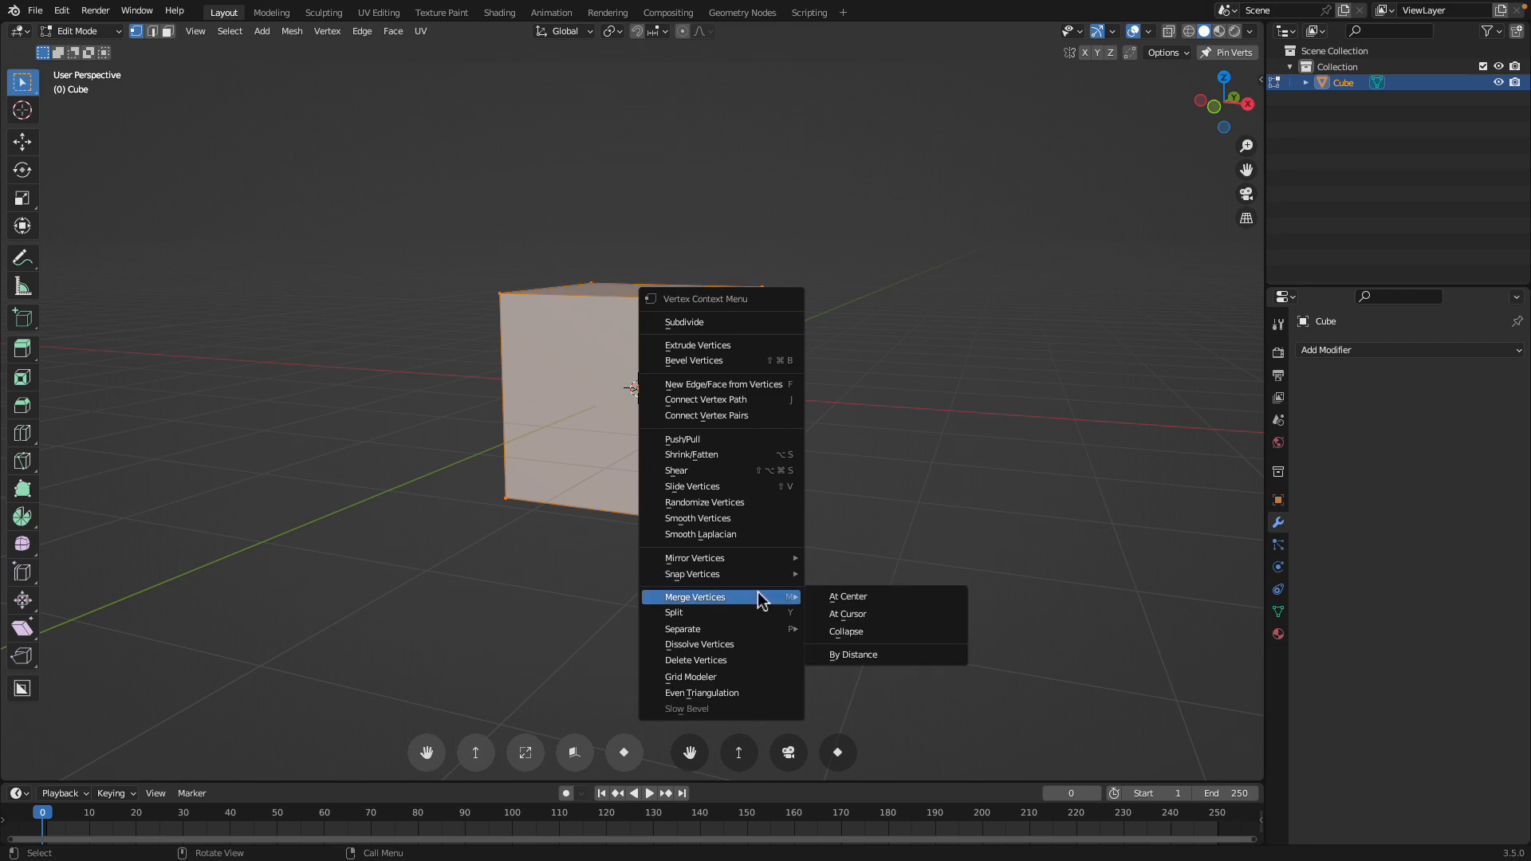
left_click(870, 602)
In the front view, extrude the center vertex into a three-segment branch rising toward +X
scroll(667, 465, "up", 7)
left_click(1216, 111)
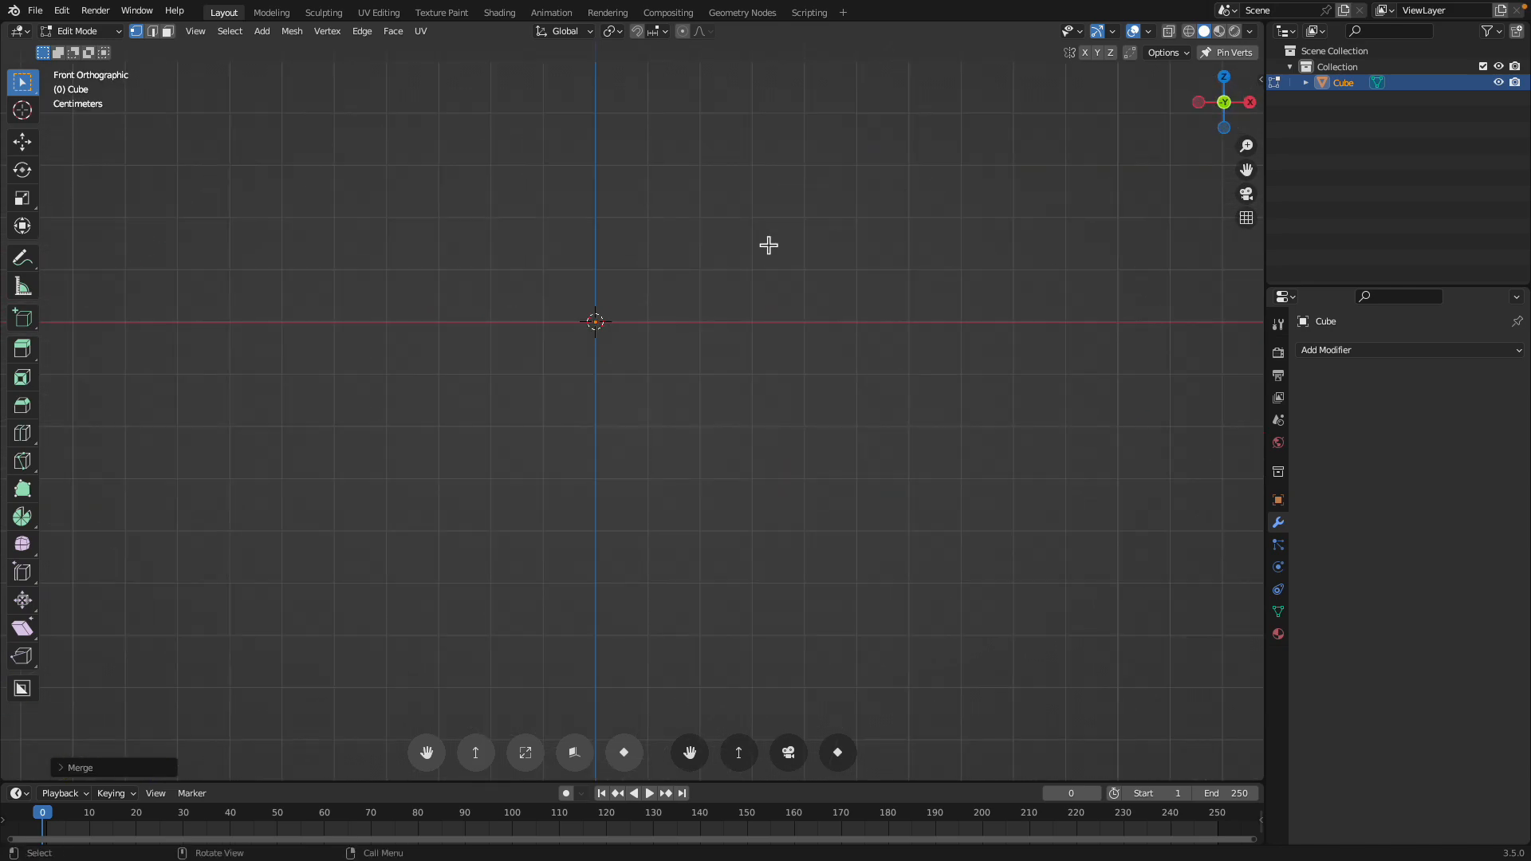
left_click(733, 292)
key("e")
left_click(943, 262)
key("e")
left_click(1040, 352)
Extrude a three-segment branch from the center vertex toward -X in the front view
scroll(726, 383, "down", 3)
left_click(586, 442)
right_click(582, 443)
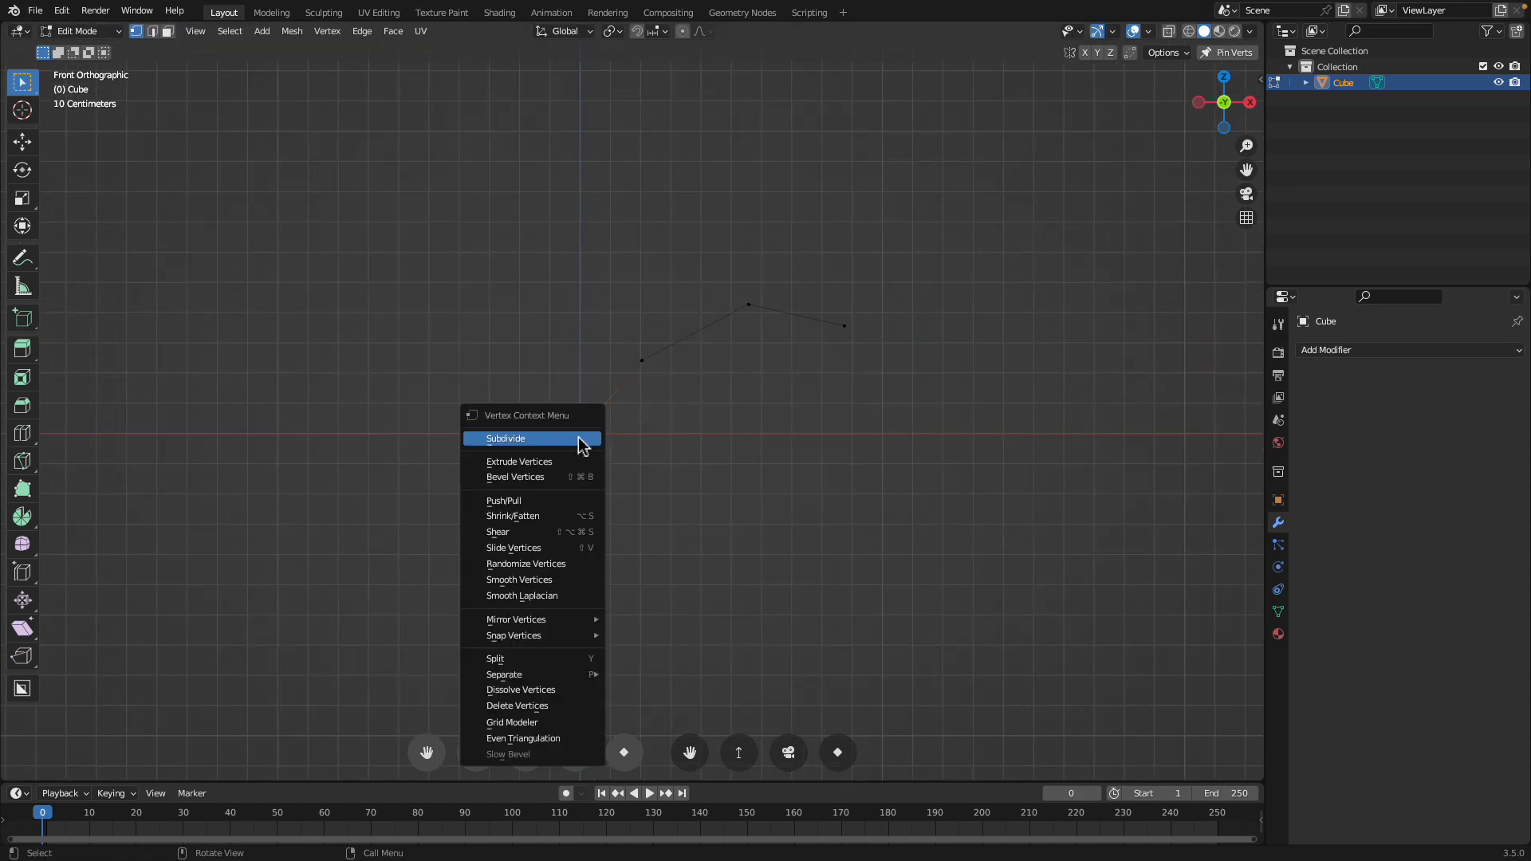
middle_click(580, 372)
left_click(523, 386)
key("e")
left_click(467, 299)
key("e")
left_click(335, 307)
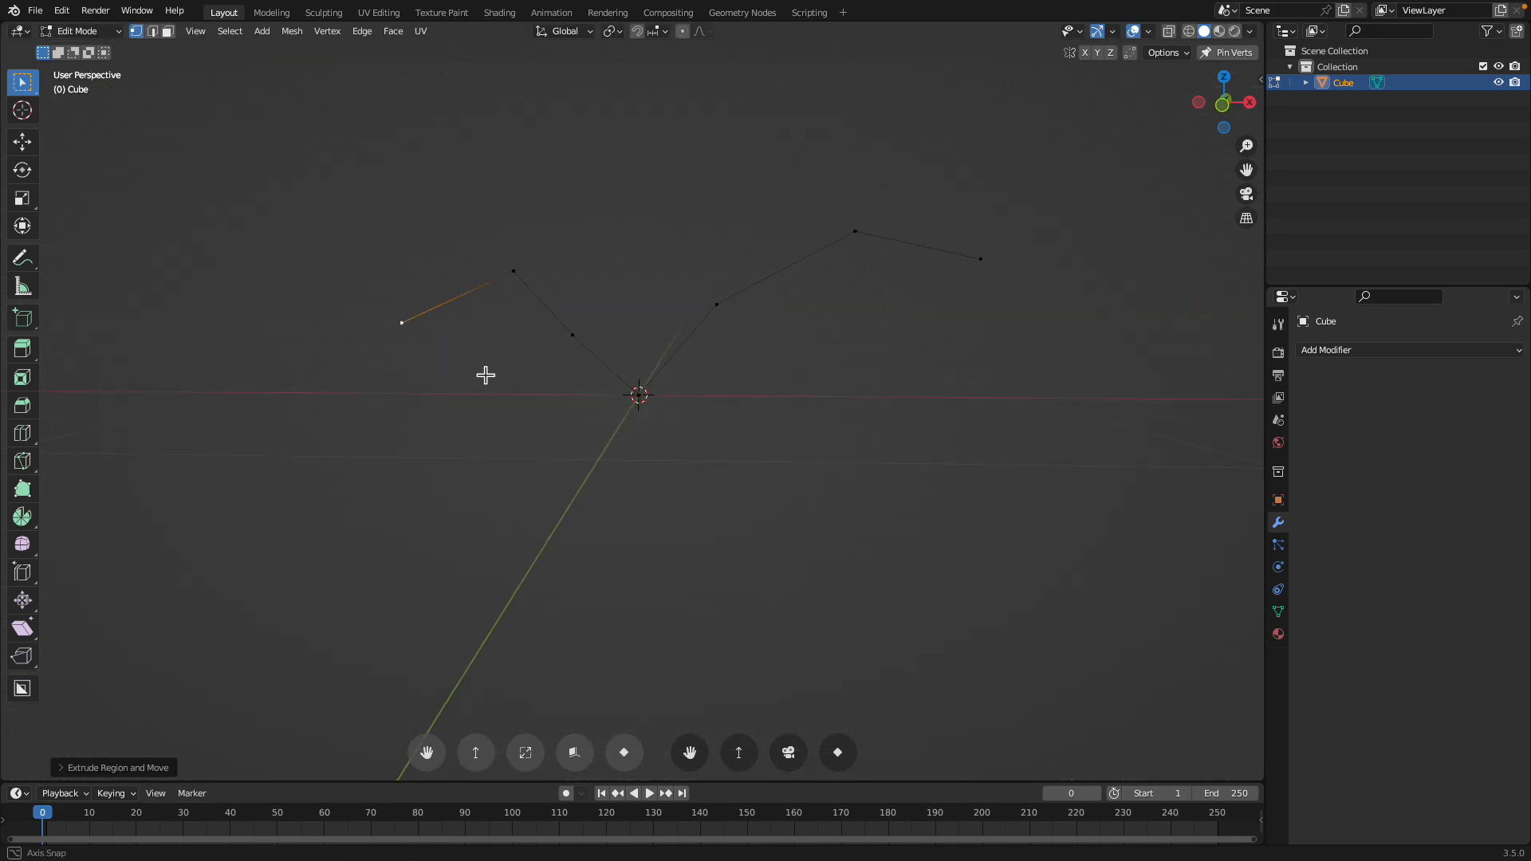
Move the end vertex of the -X branch forward out of the front plane
middle_click_drag(656, 387, 702, 451)
key("g")
left_click(555, 407)
middle_click_drag(558, 405, 629, 424)
Extrude two two-segment legs from the center vertex toward the front, one on each side of the Y axis
right_click(649, 376)
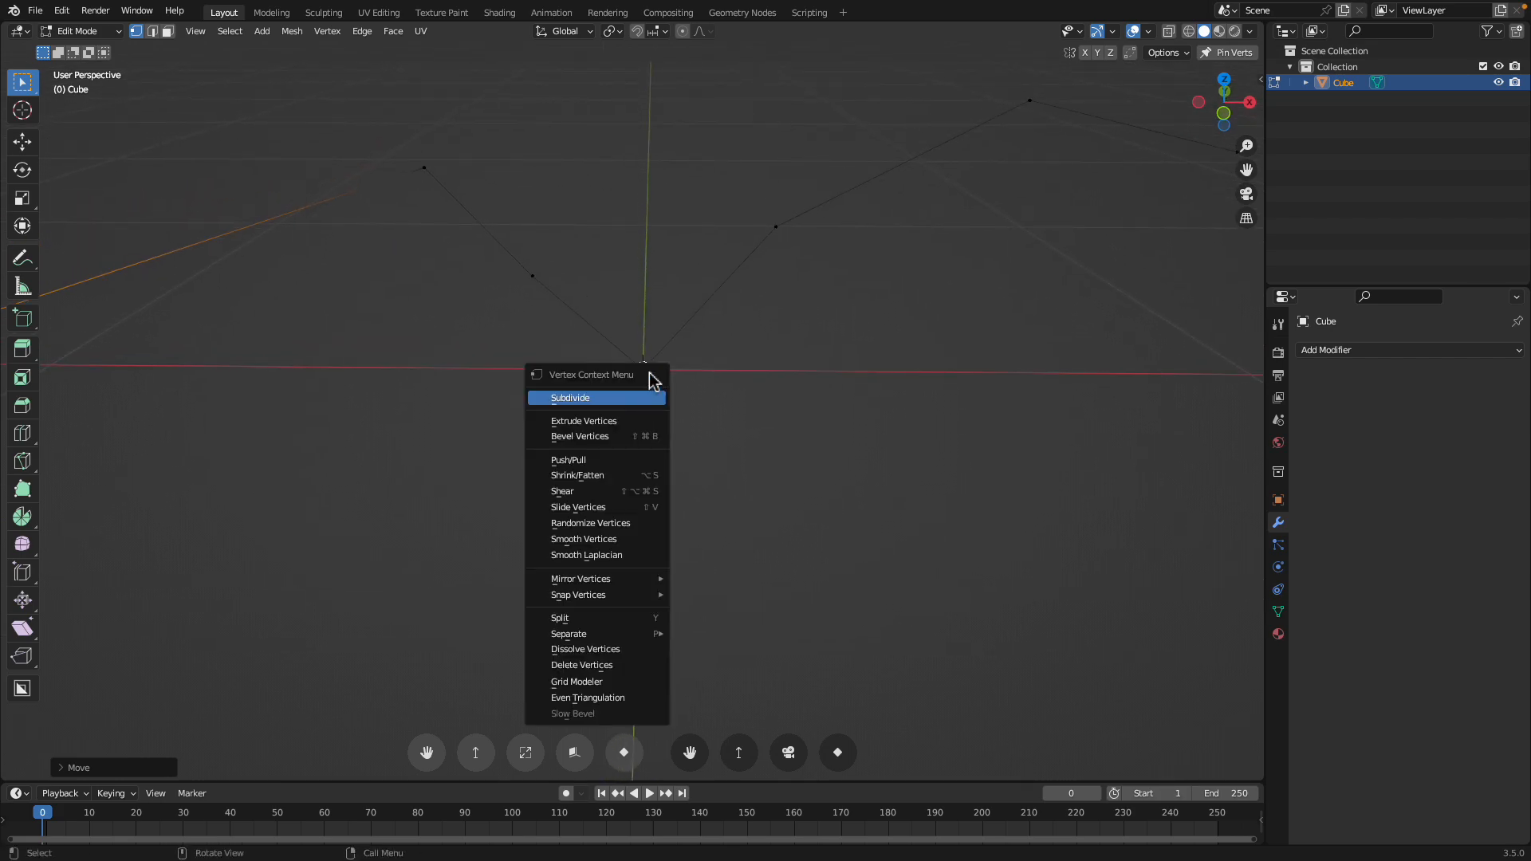
key("g")
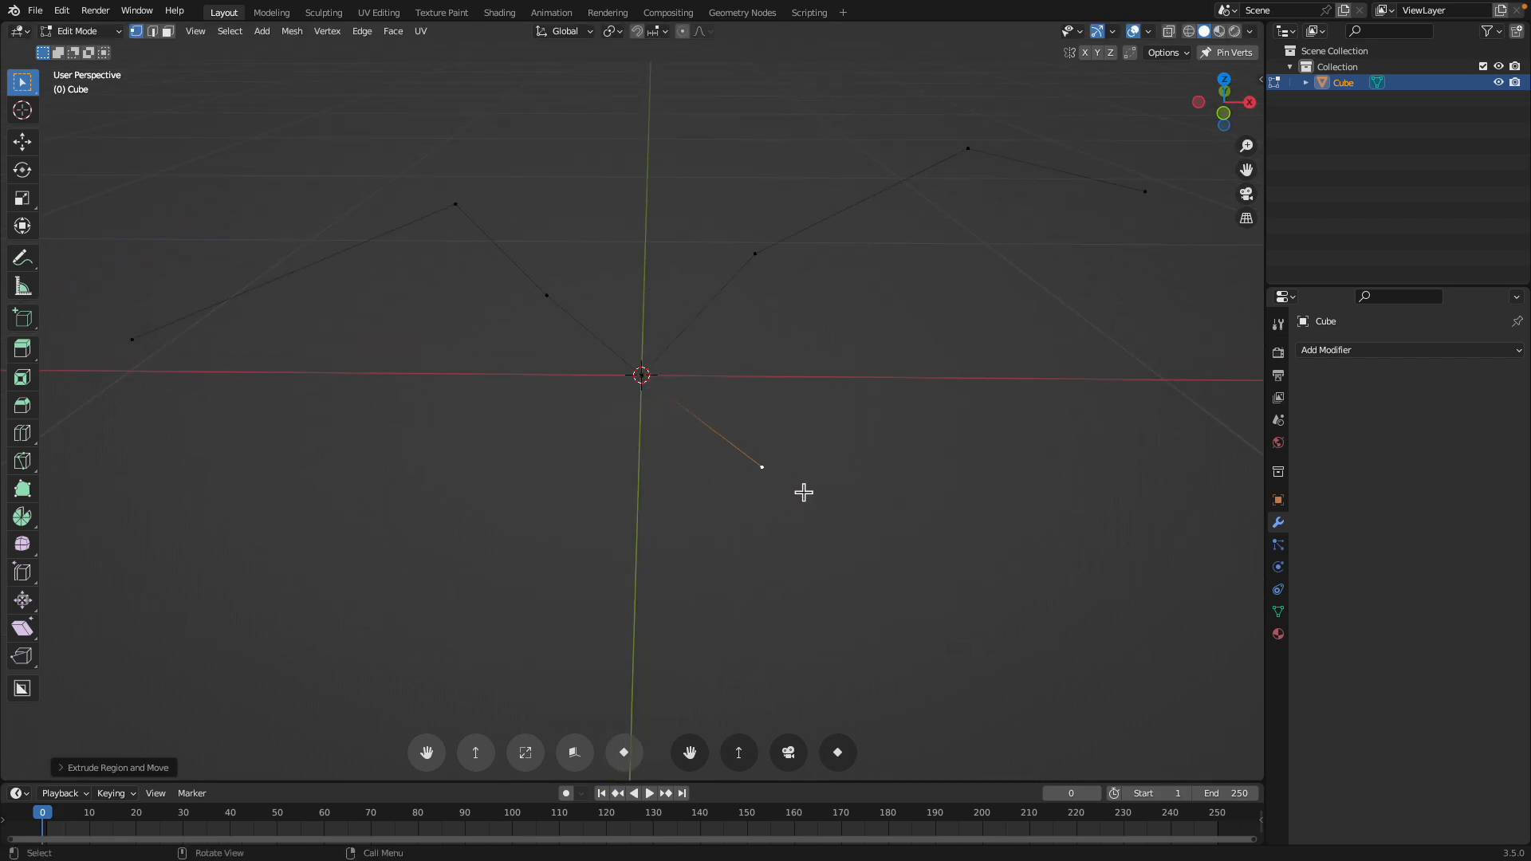
left_click(940, 665)
key("e")
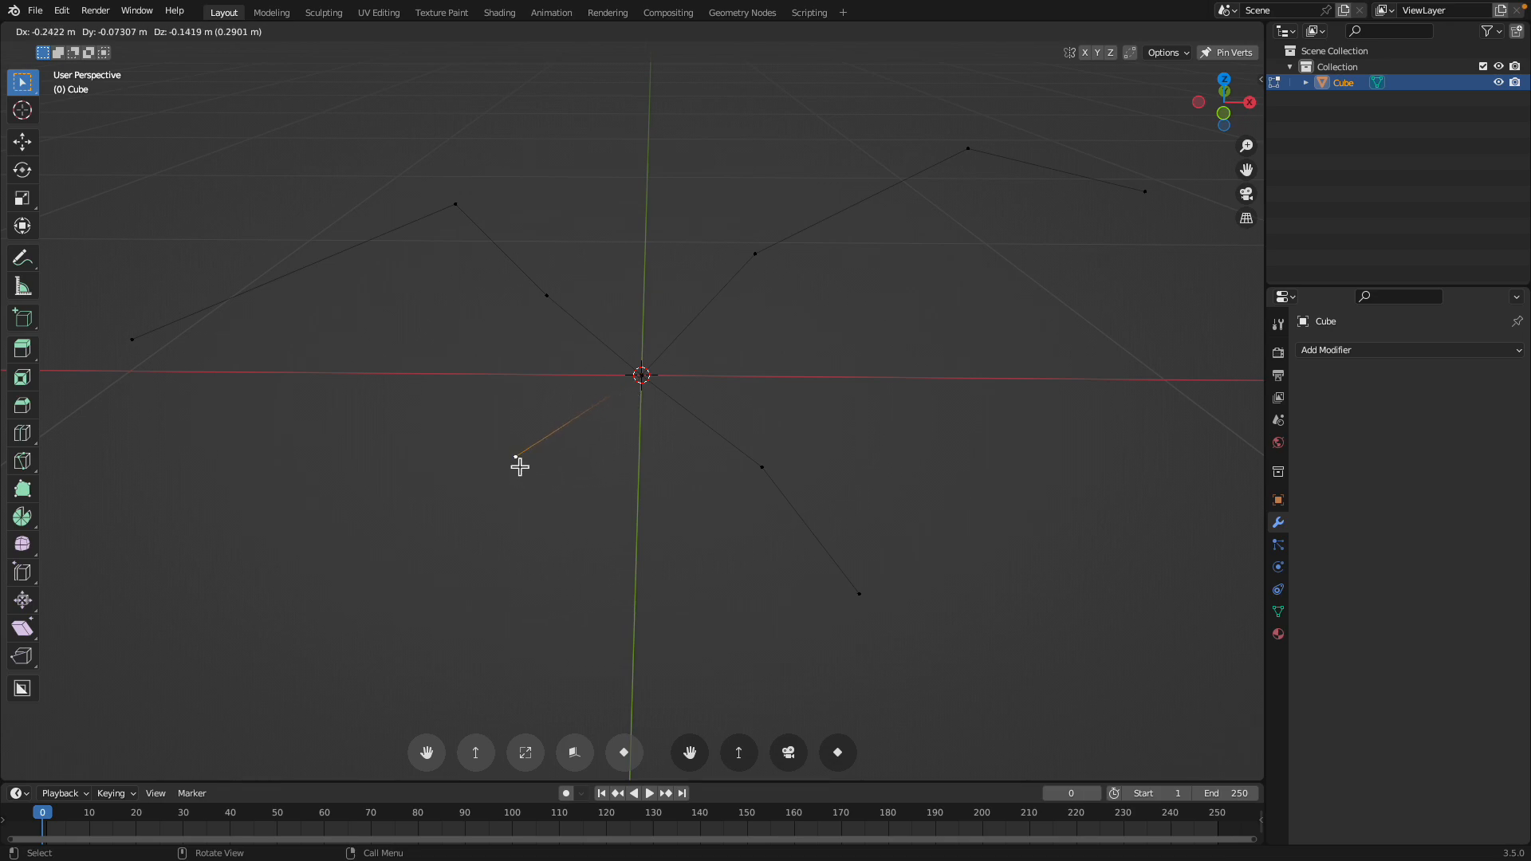
left_click(523, 468)
key("e")
left_click(430, 627)
scroll(484, 582, "up", 1)
scroll(638, 527, "down", 2)
Extrude a two-segment side branch from the middle vertex of the front +X leg, with its last segment pointing upward
middle_click_drag(746, 494, 706, 497)
left_click(777, 484)
key("e")
left_click(949, 431)
middle_click_drag(937, 433, 887, 447)
key("e")
left_click(921, 353)
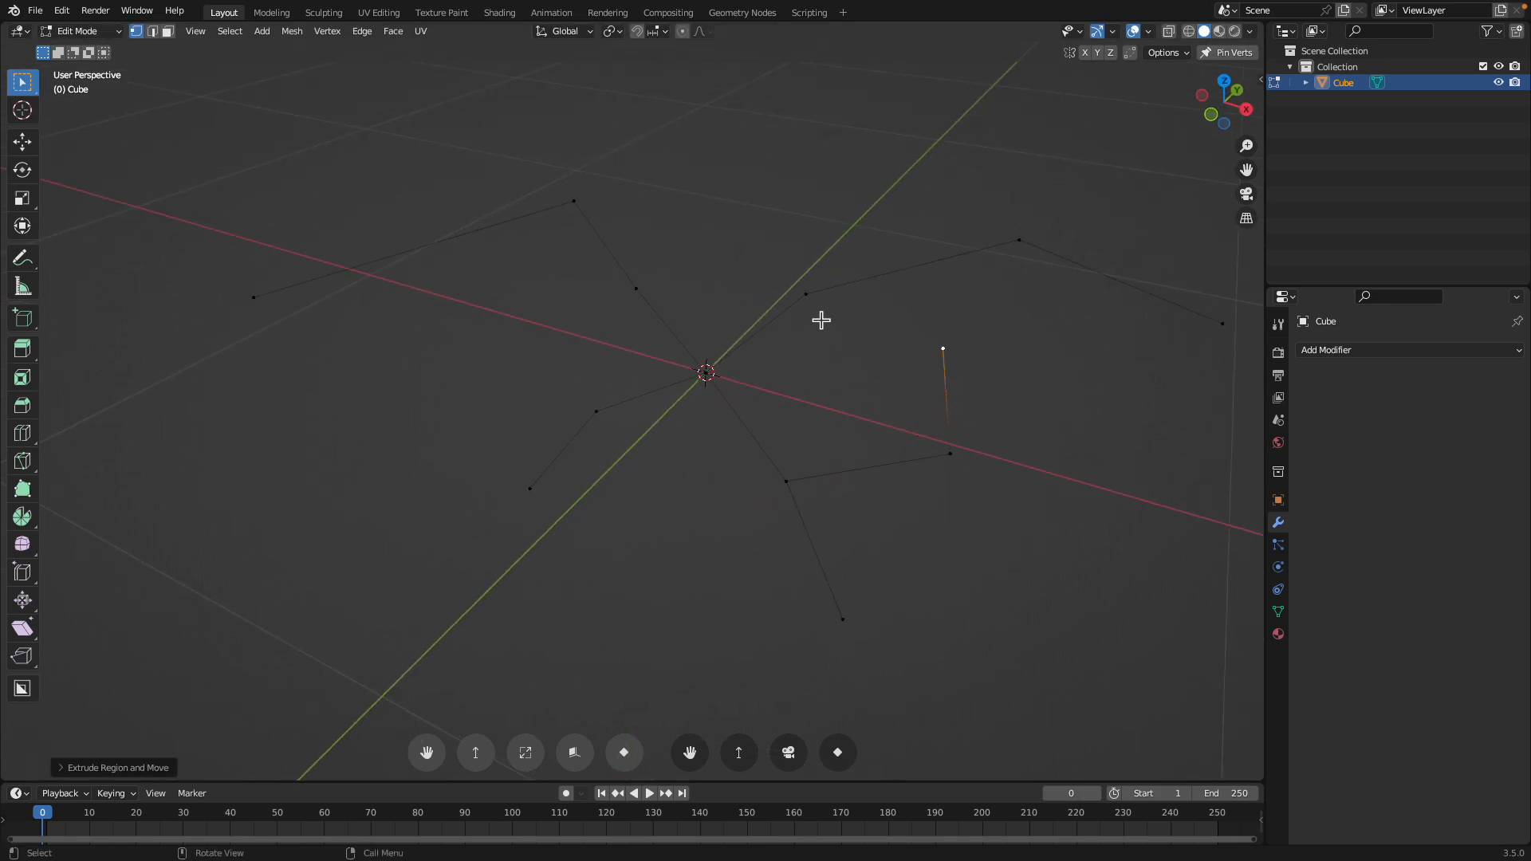
Extrude a two-segment side branch from the first joint of both the +X and -X upper branches
middle_click_drag(818, 300, 885, 331)
key("e")
left_click(817, 249)
middle_click_drag(818, 250, 759, 397)
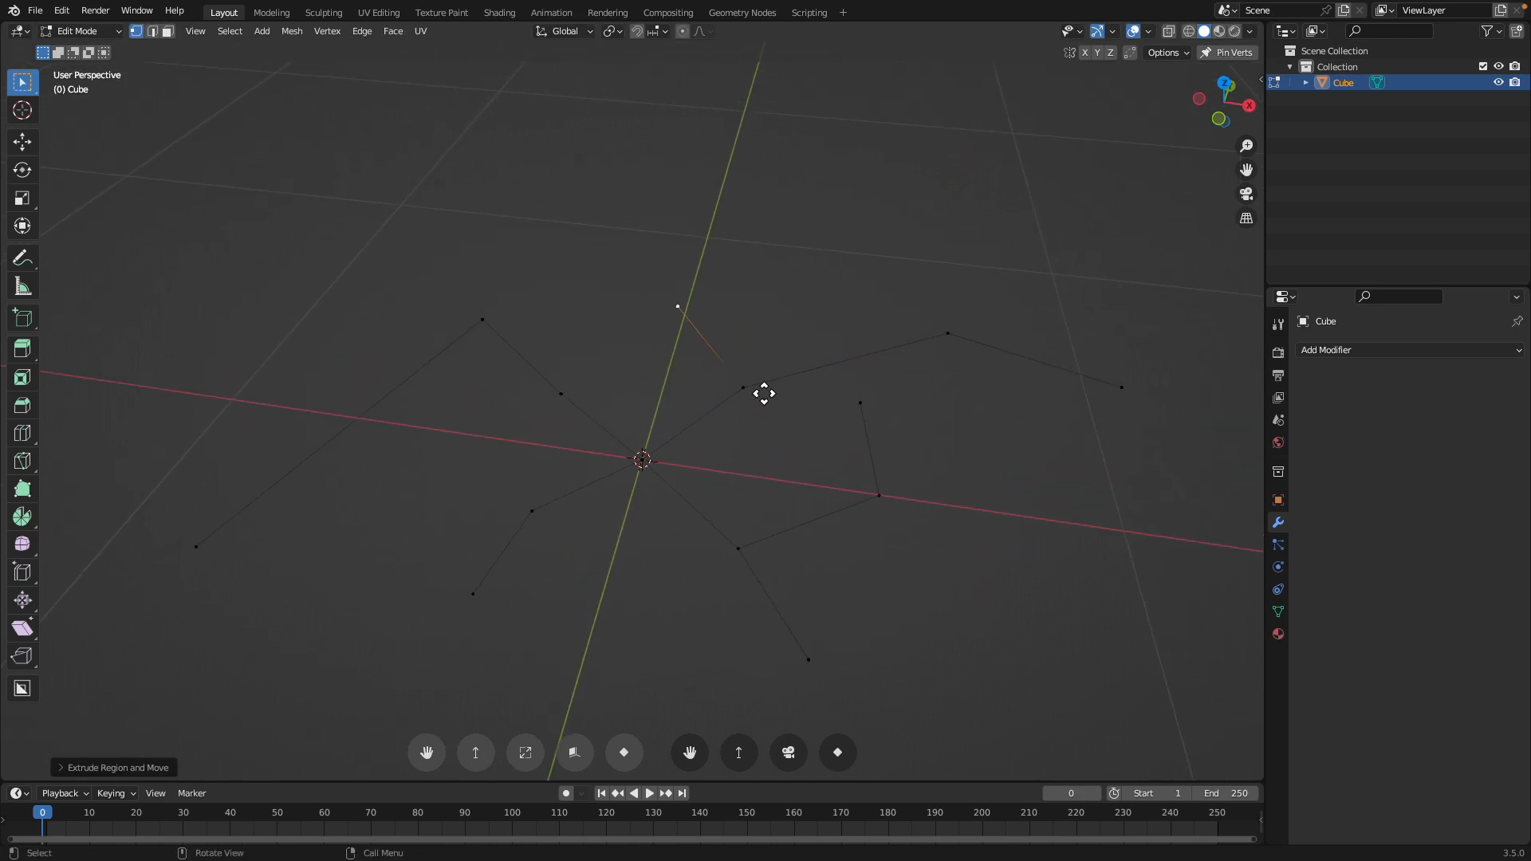
right_click(577, 396)
key("e")
left_click(632, 304)
mouse_move(632, 304)
middle_mouse_down()
mouse_move(648, 325)
mouse_move(652, 280)
middle_mouse_up()
Add a Skin modifier to the branching edge skeleton in Object Mode
key("Tab")
left_click(1334, 351)
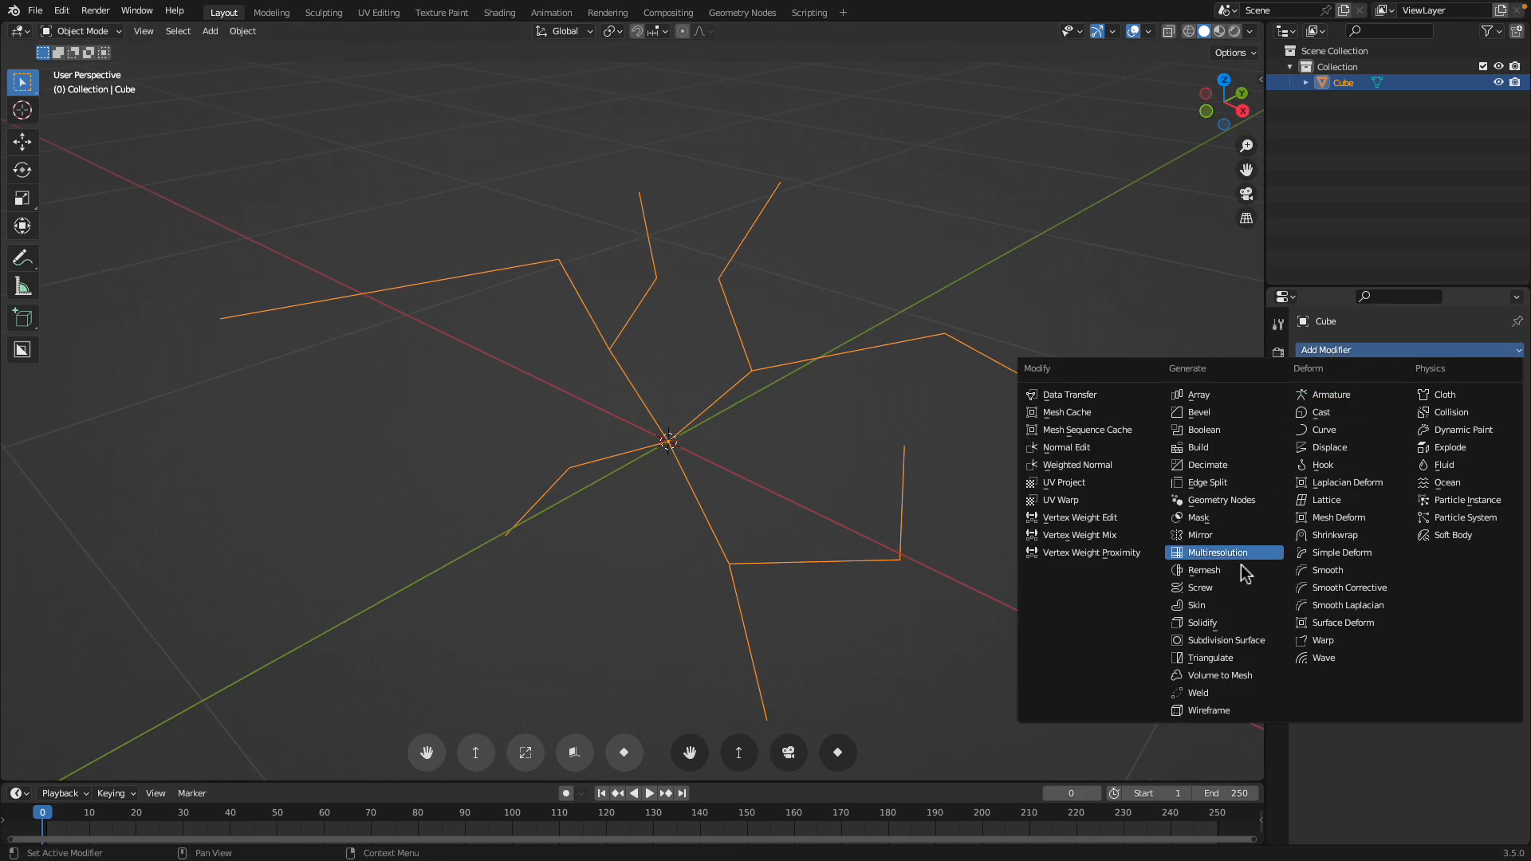
left_click(1212, 610)
middle_click_drag(1224, 618, 747, 447)
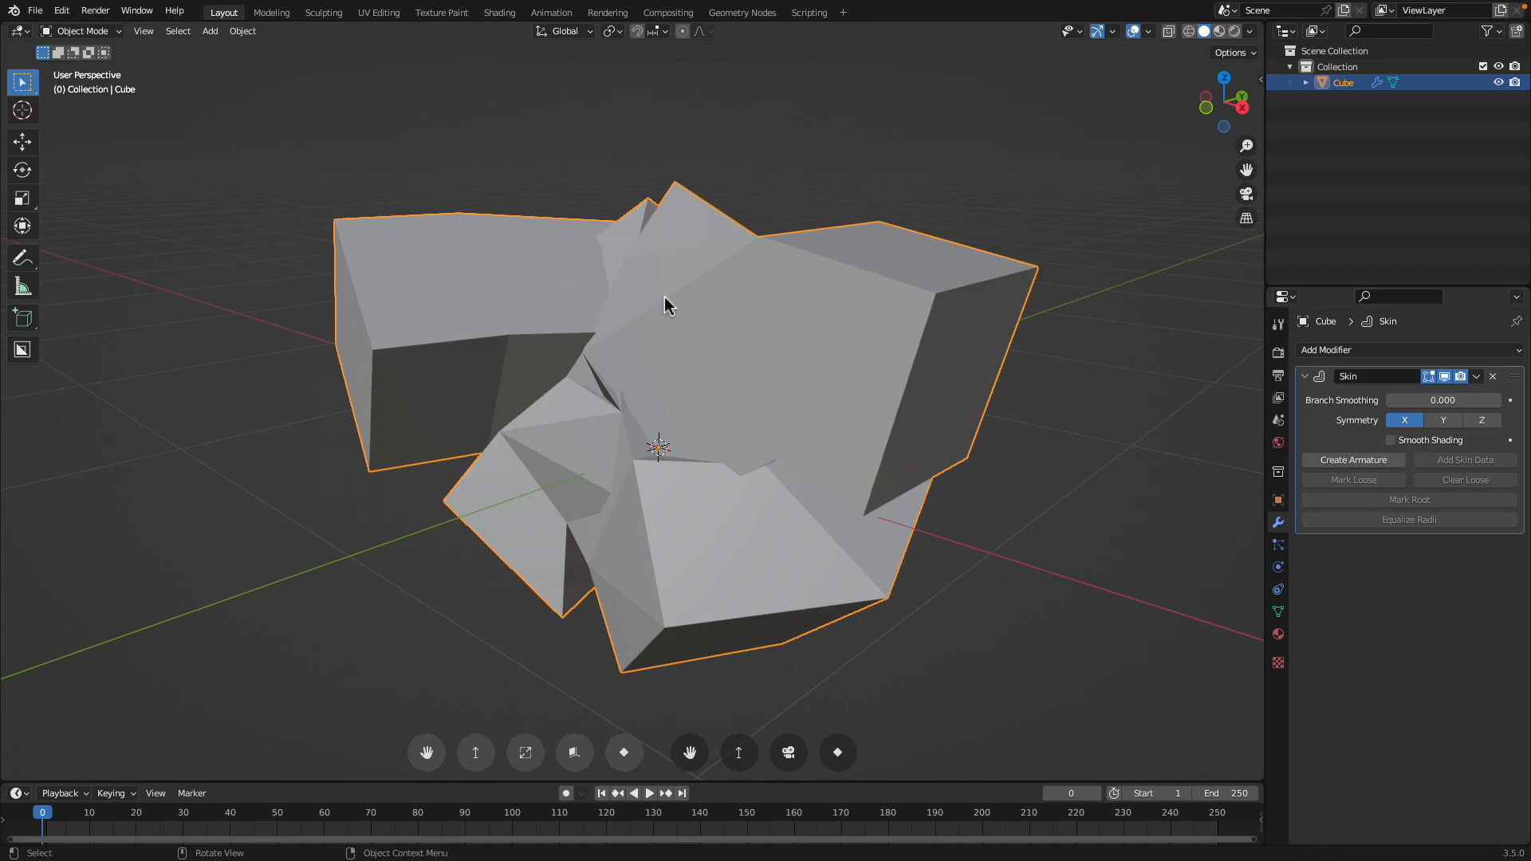
Shrink the skin radius of the vertices so the branches become slim, then return to Object Mode
key("Tab")
key("Tab")
key("Tab")
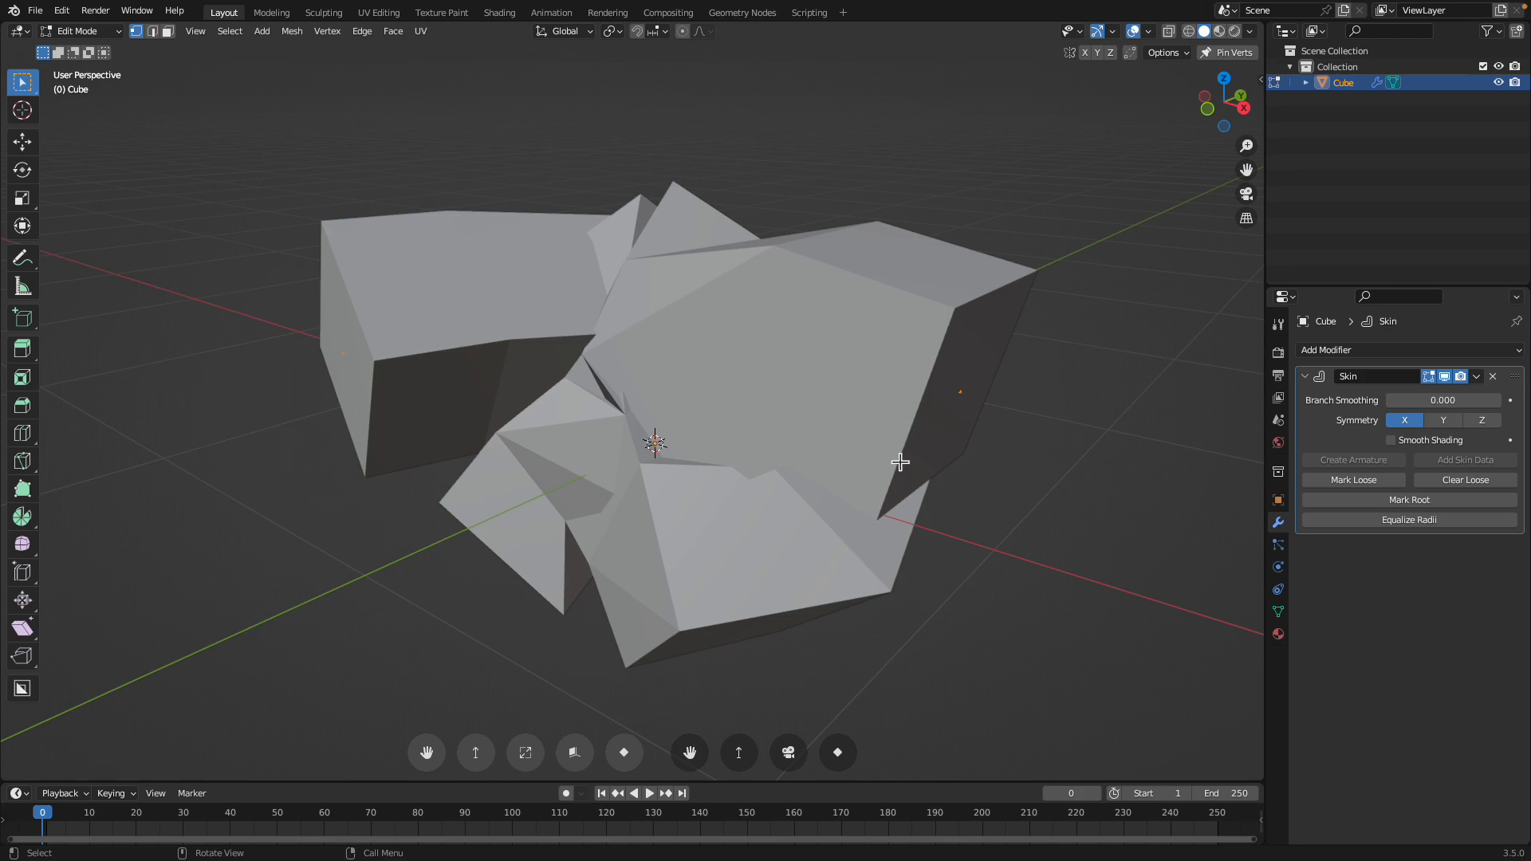
key("ctrl+a")
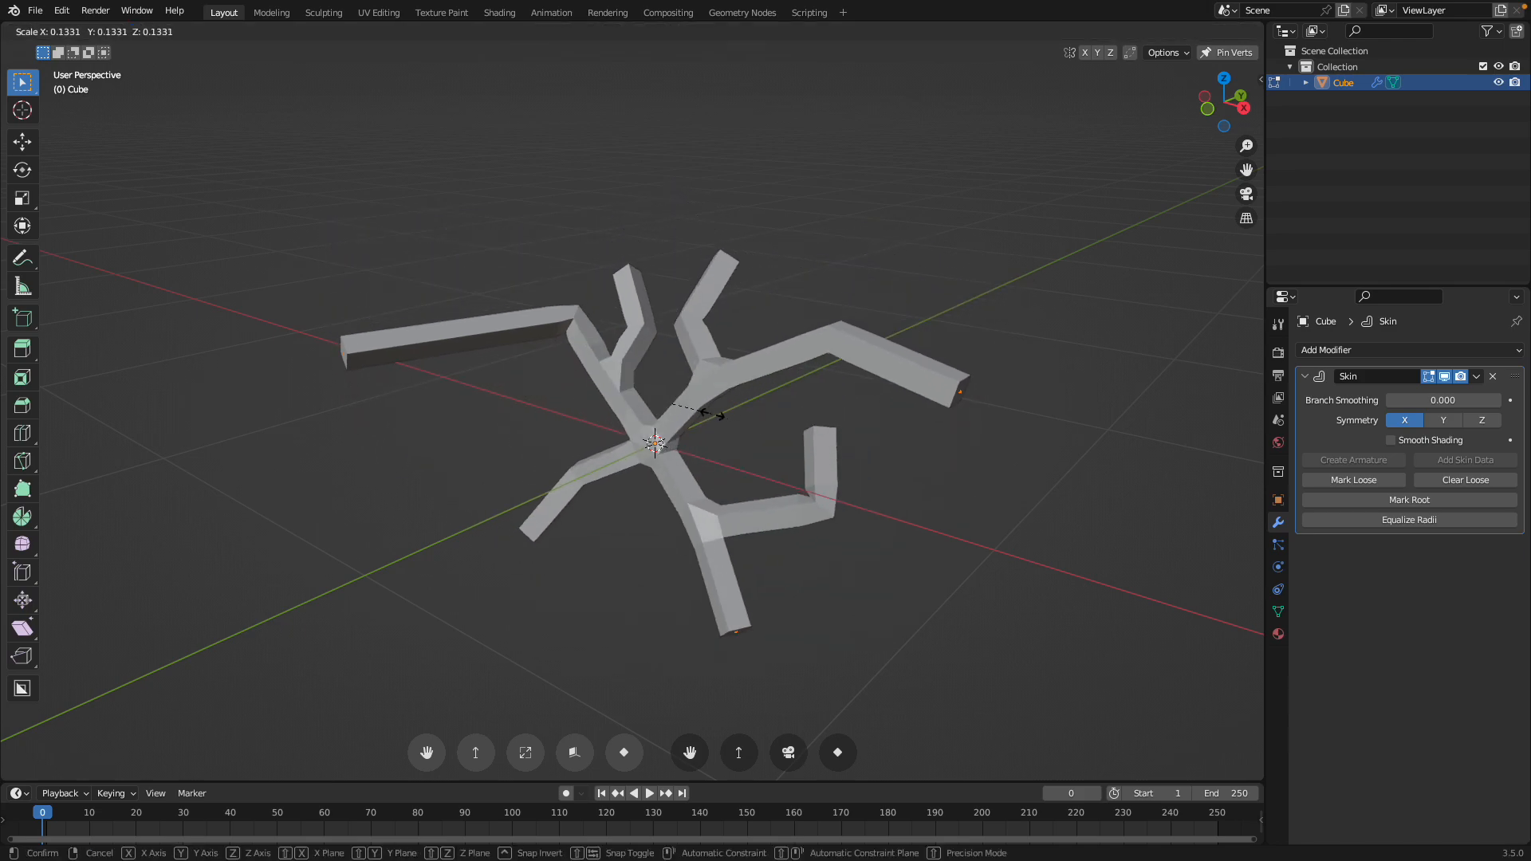
left_click(724, 420)
mouse_move(724, 420)
middle_mouse_down()
mouse_move(850, 400)
mouse_move(728, 397)
middle_mouse_up()
key("Tab")
Save the Blender file to the Desktop as skin_test.blend
key("ctrl+s")
left_click(545, 774)
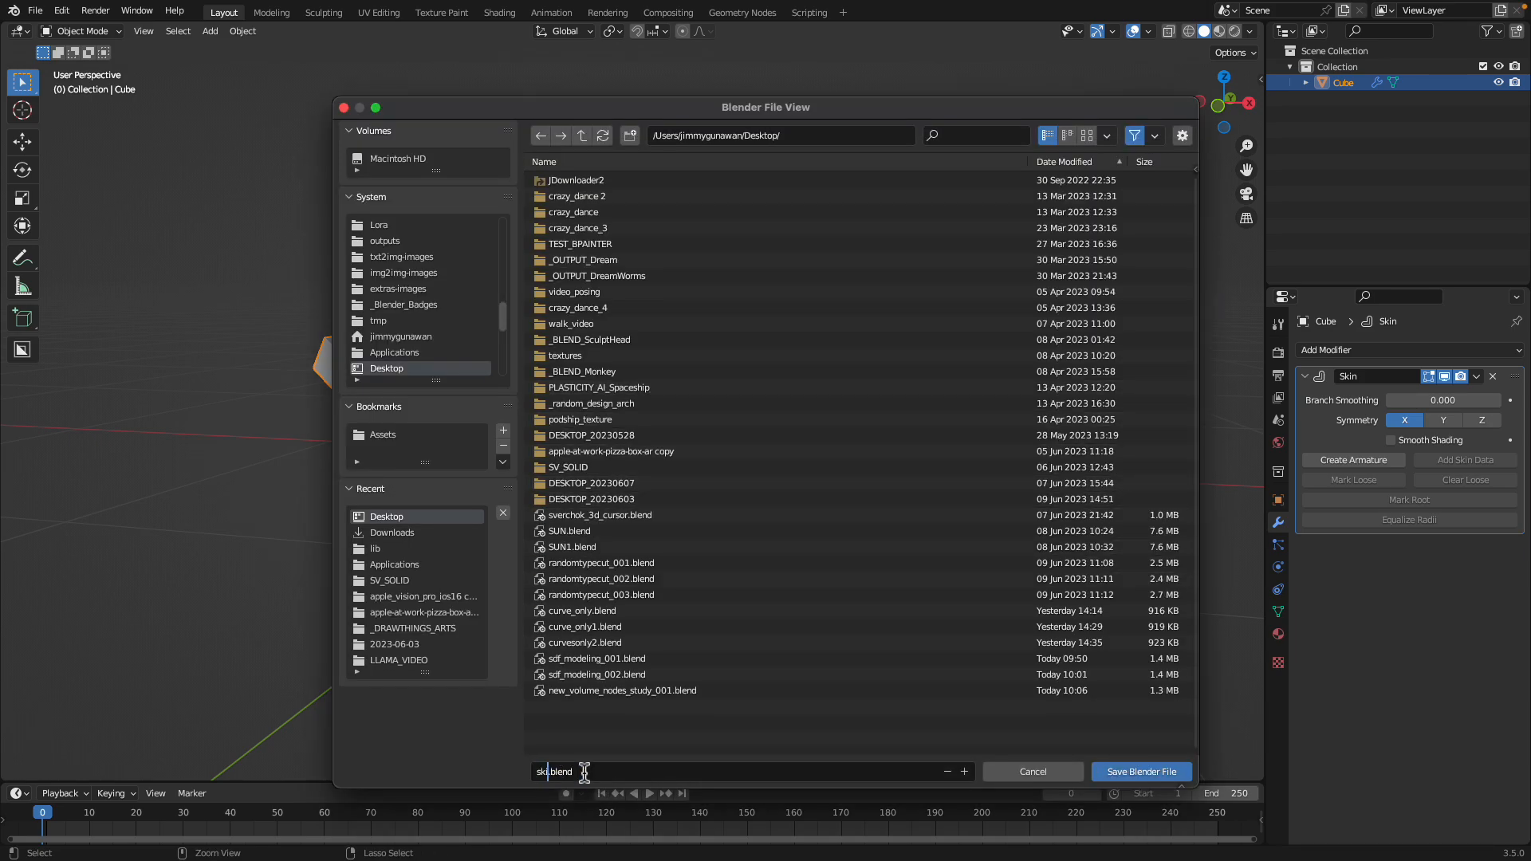
left_click(1182, 771)
scroll(512, 370, "down", 1)
middle_click_drag(627, 431, 637, 441)
key("ctrl+s")
left_click(626, 263)
left_click(688, 287)
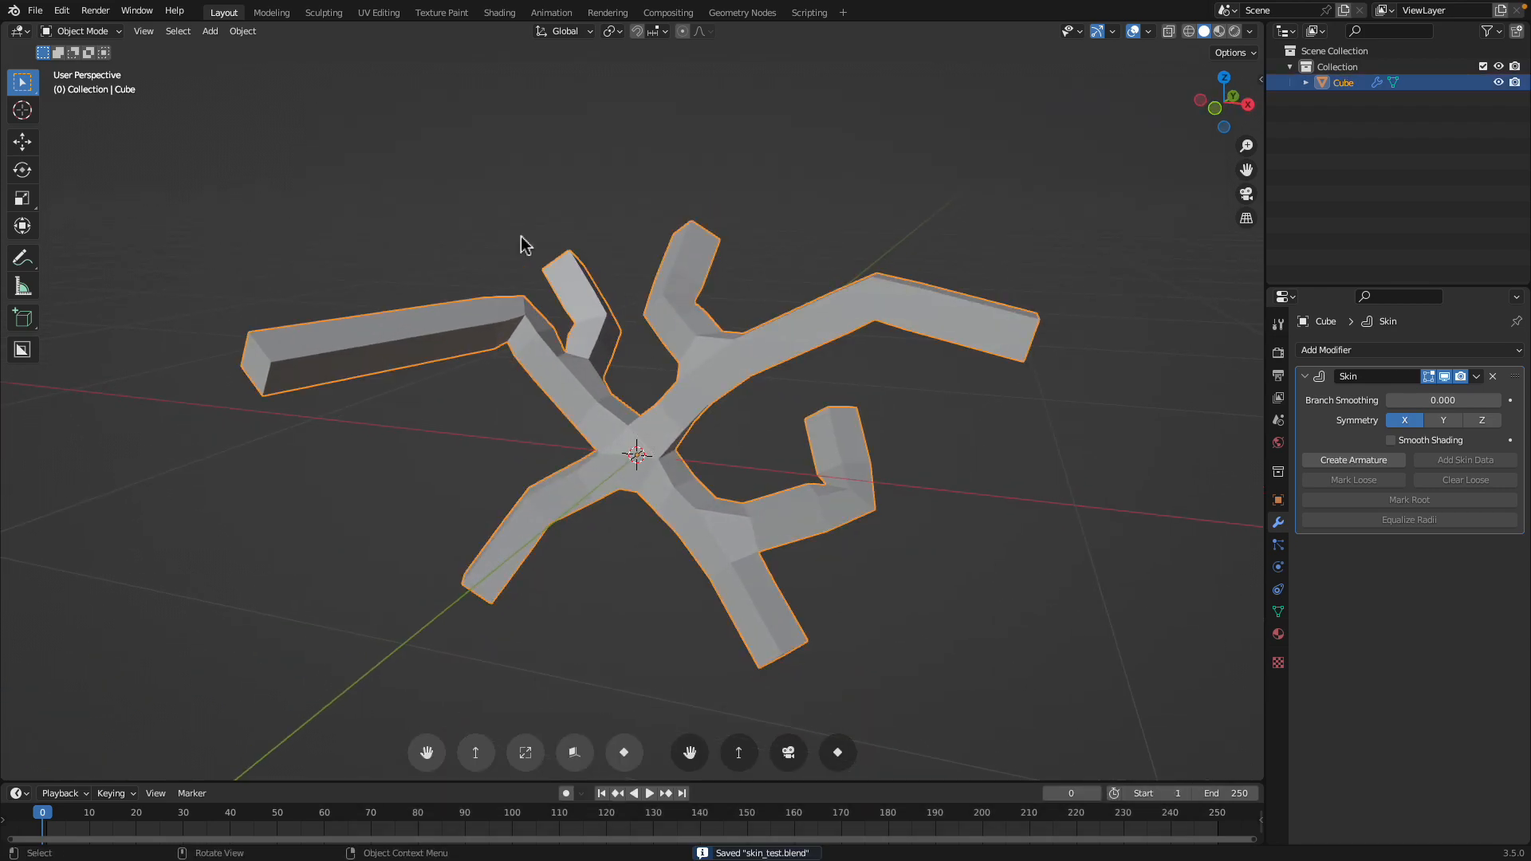
left_click(35, 10)
Add an Edge Split modifier with a 0° edge angle to the skinned branching mesh and save the file
left_click(1361, 352)
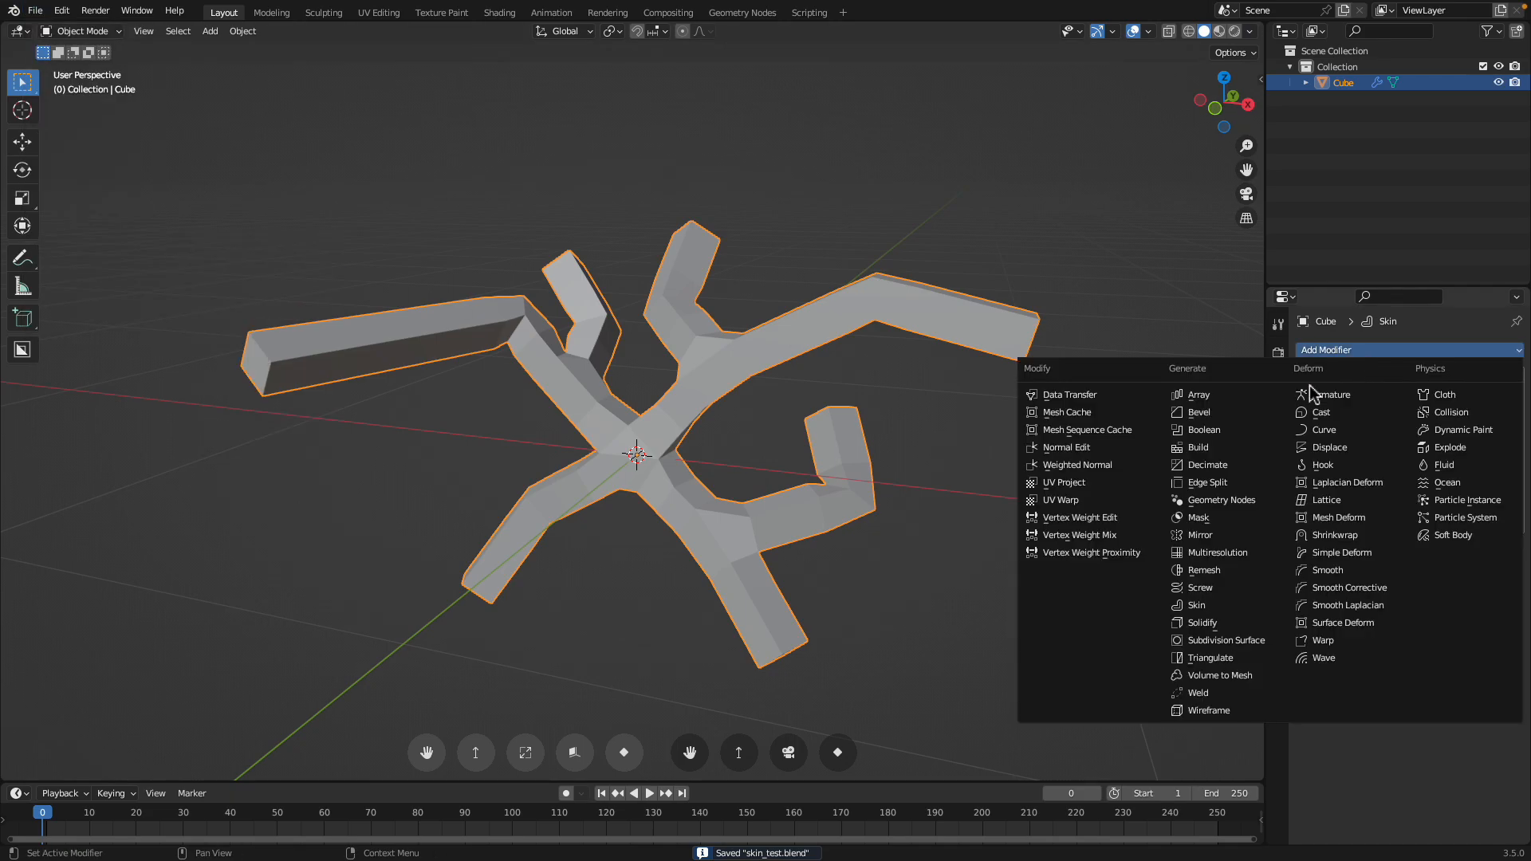
left_click(1221, 487)
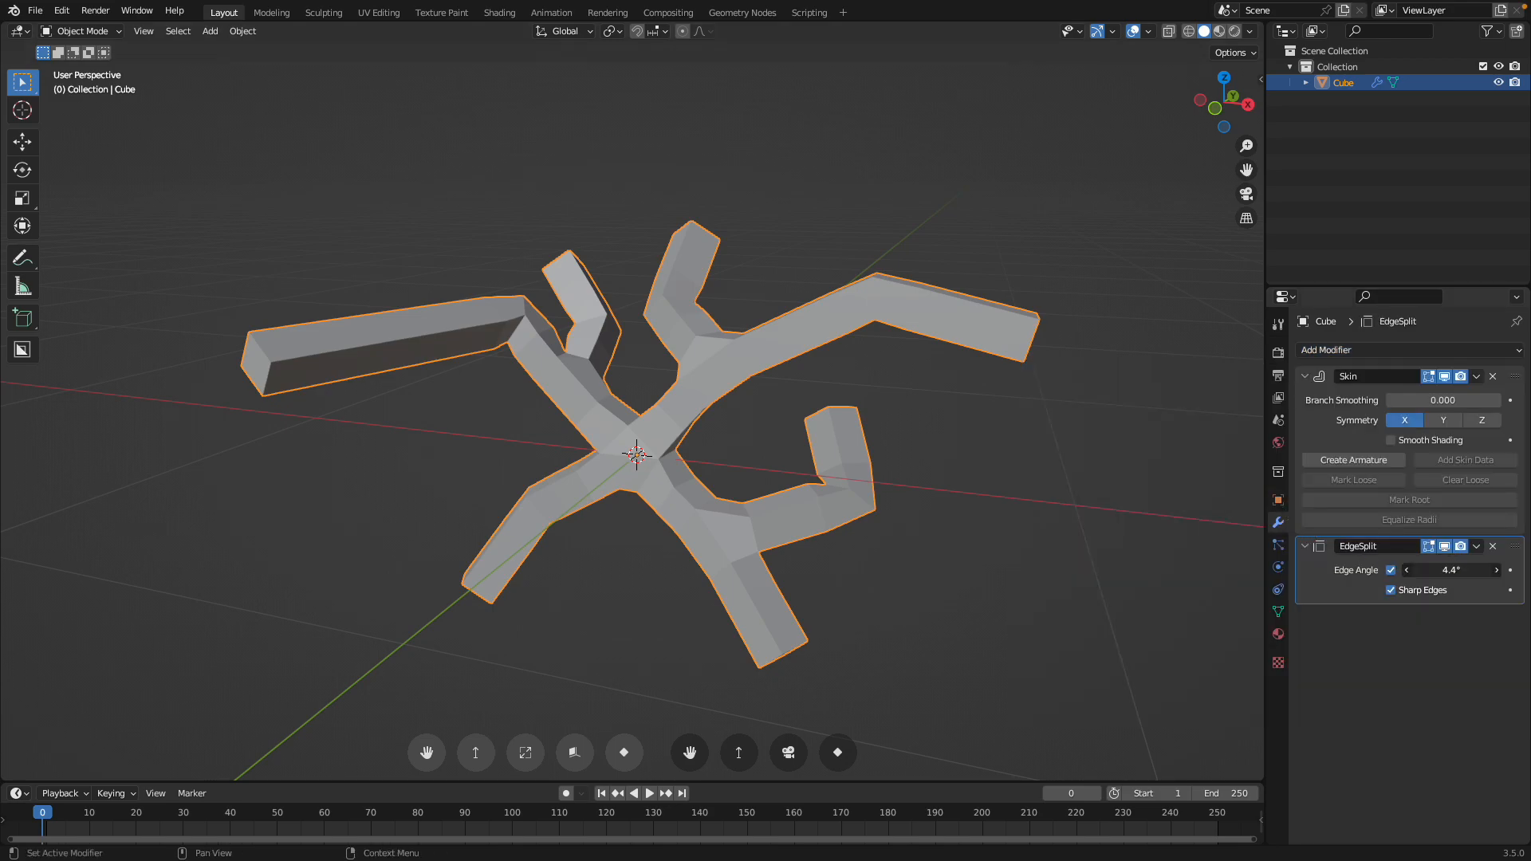
left_click_drag(1452, 570, 1424, 570)
middle_click_drag(1029, 427, 995, 422)
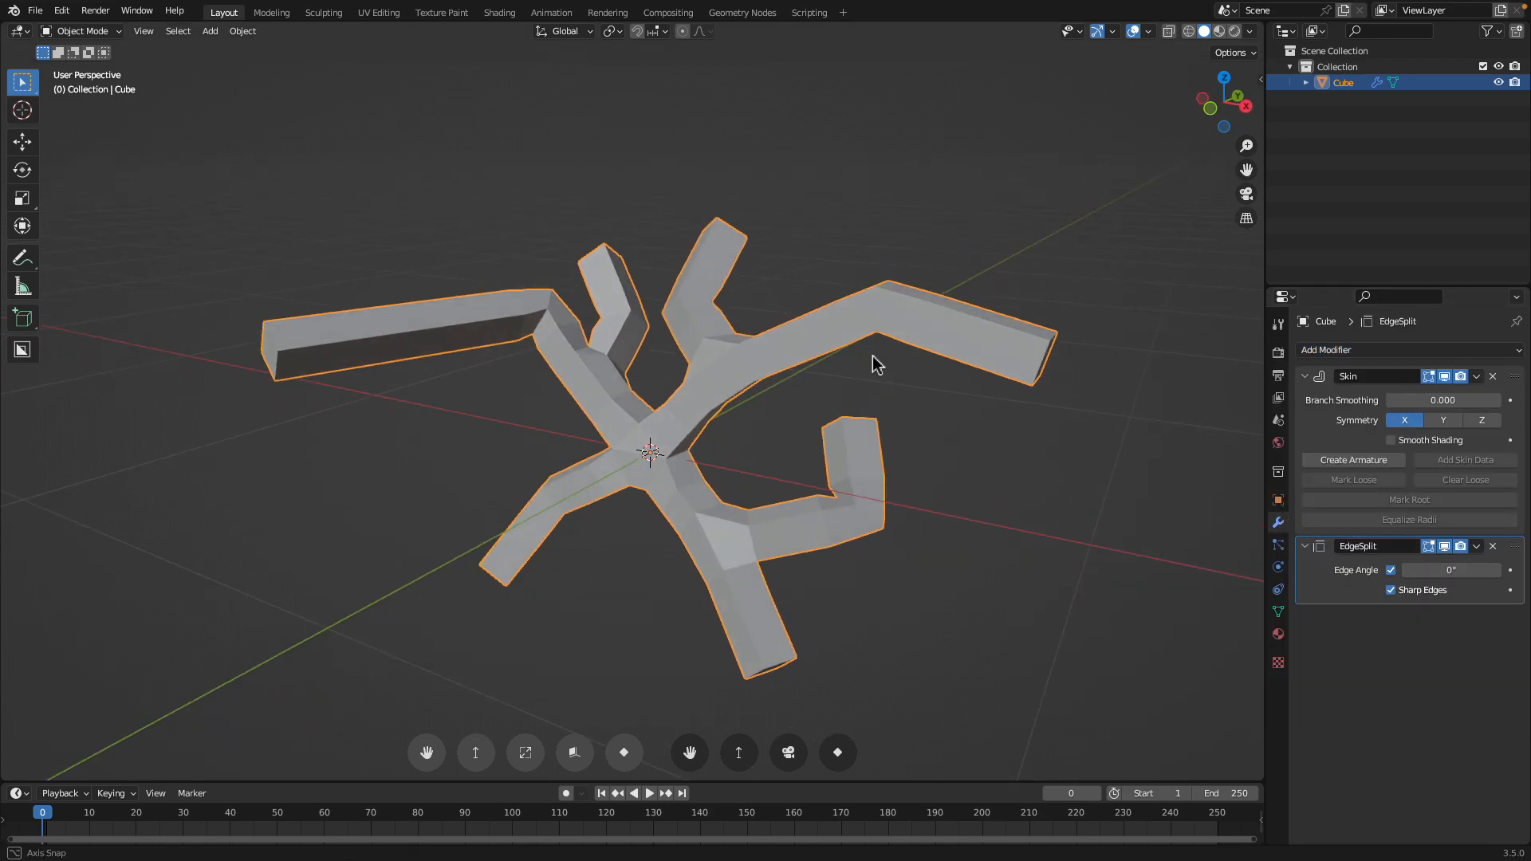
middle_click_drag(867, 356, 880, 351)
key("ctrl+s")
Export the selected mesh to the Desktop as IGES file skinner.igs, using refinement Level 1 with modifiers applied
left_click(35, 11)
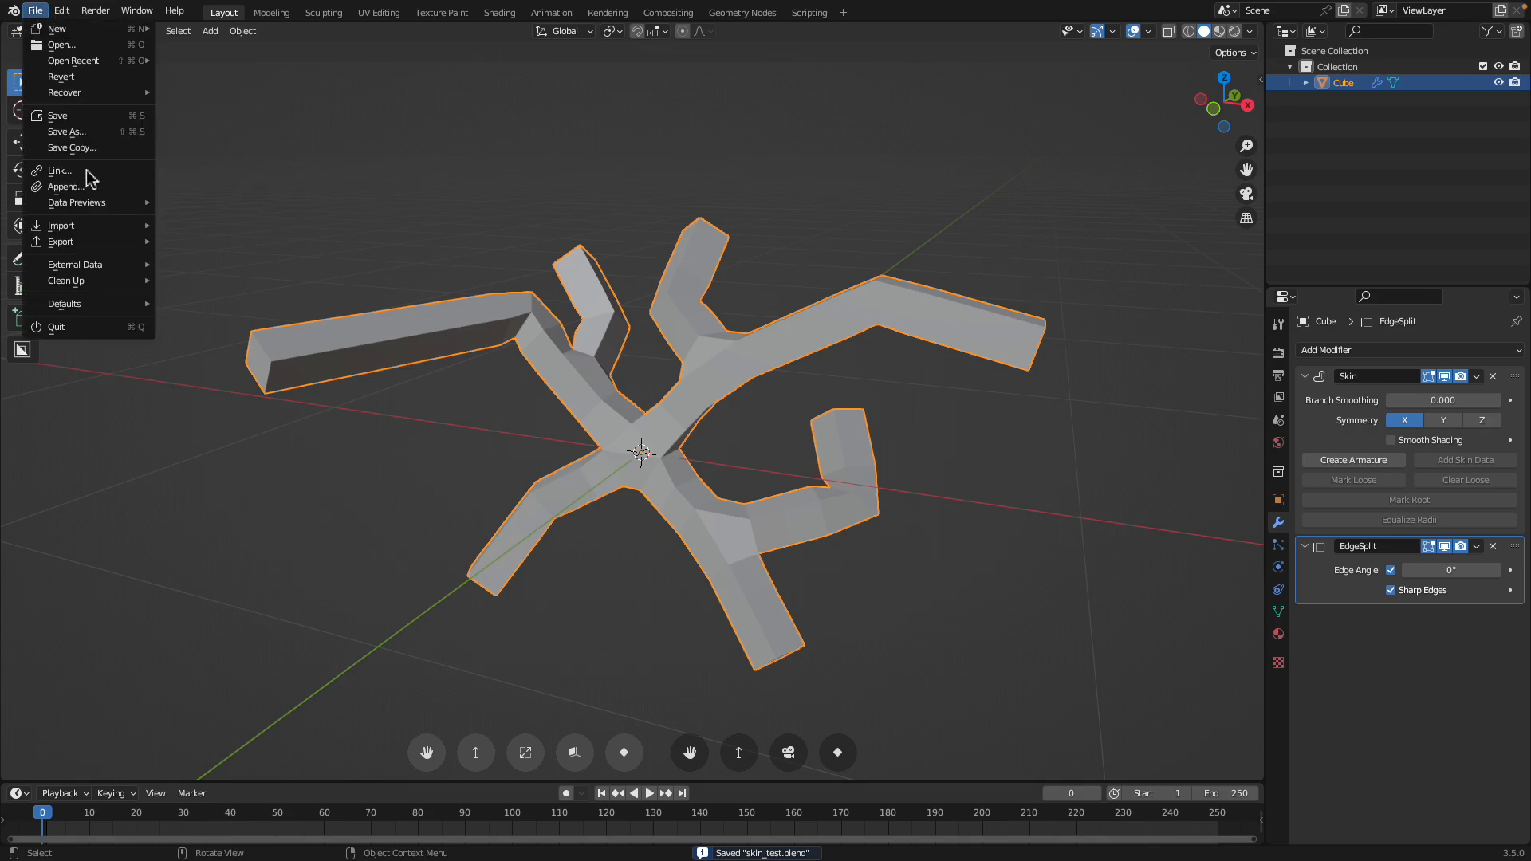
mouse_move(96, 242)
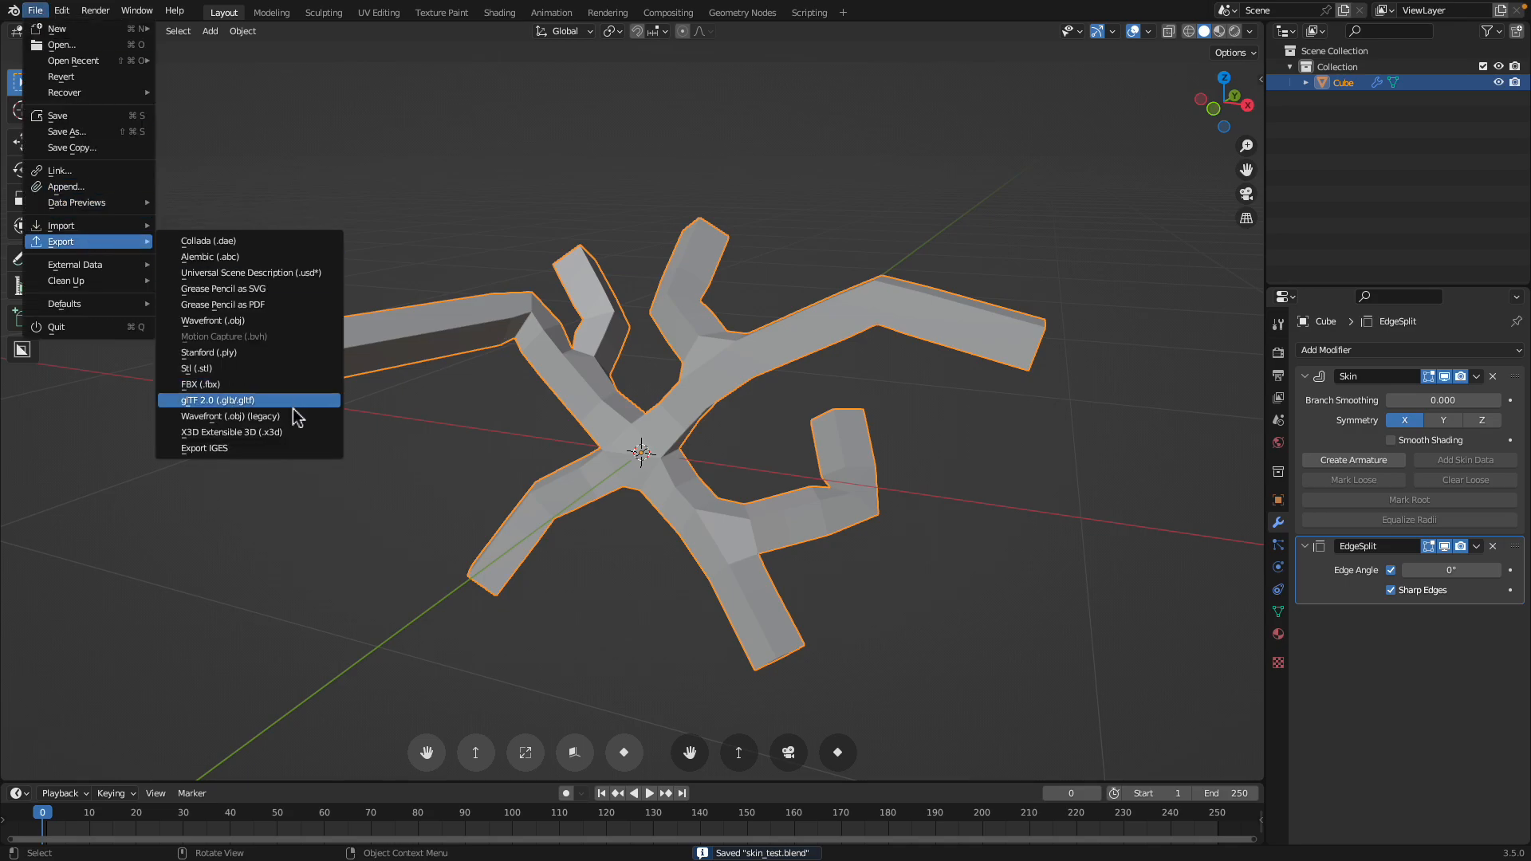
left_click(272, 448)
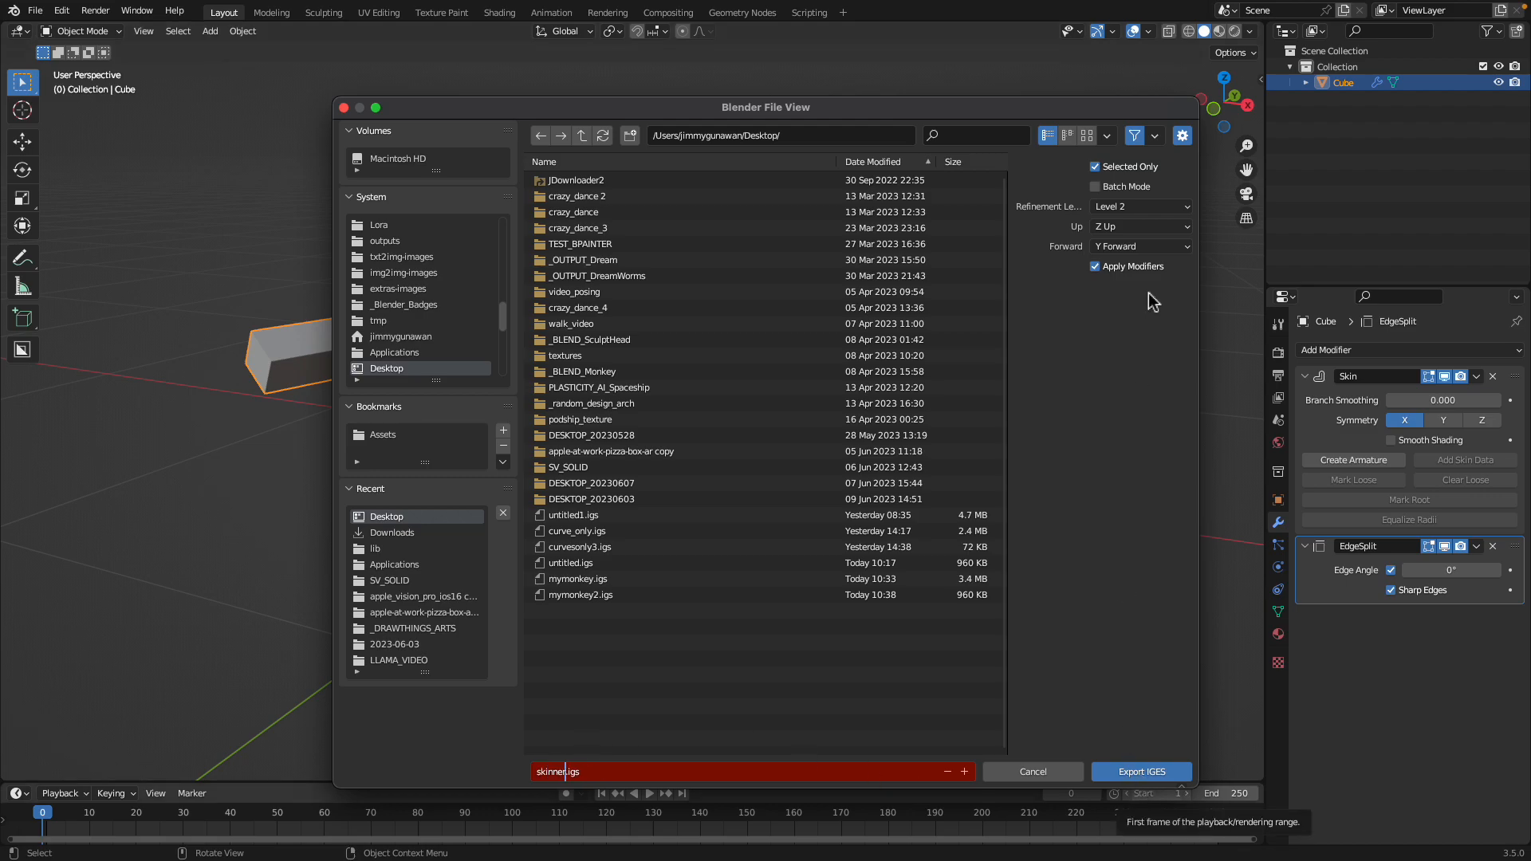
left_click(1143, 209)
left_click(1137, 228)
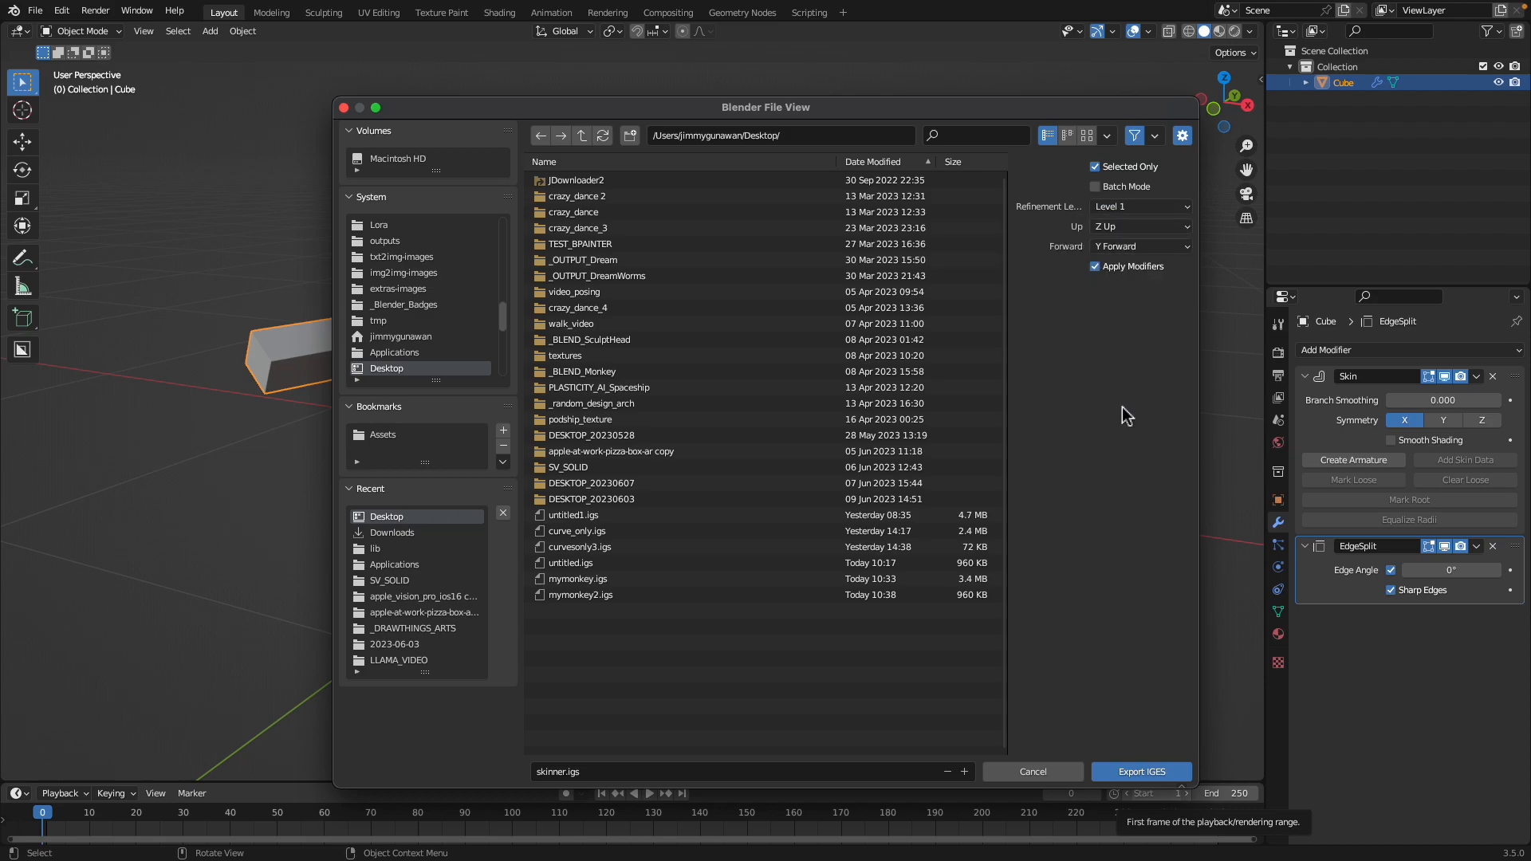
left_click(1108, 772)
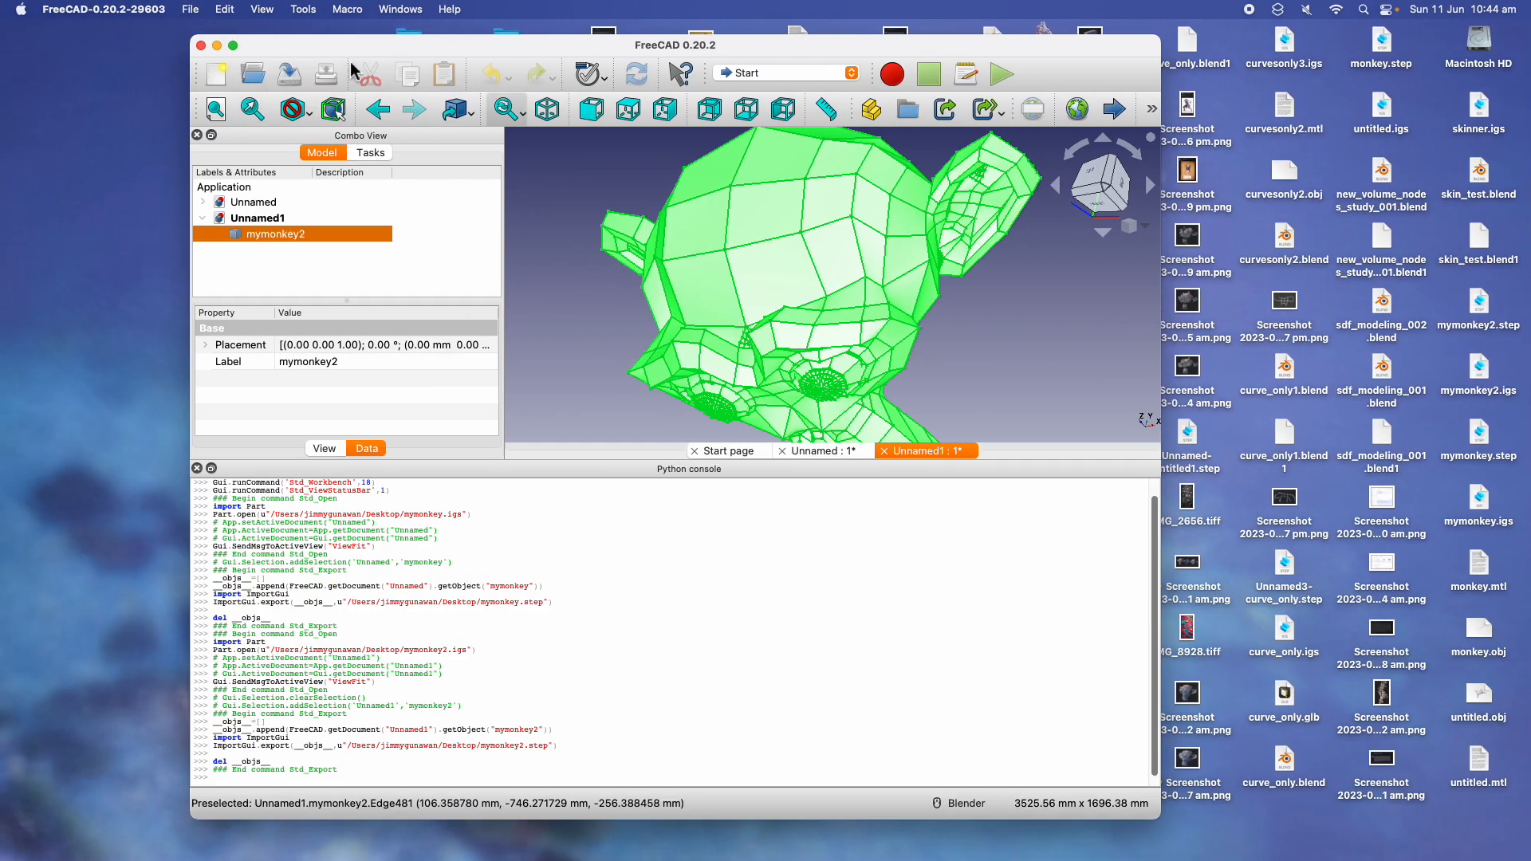
In FreeCAD, open skinner.igs from the Desktop
key("super+o")
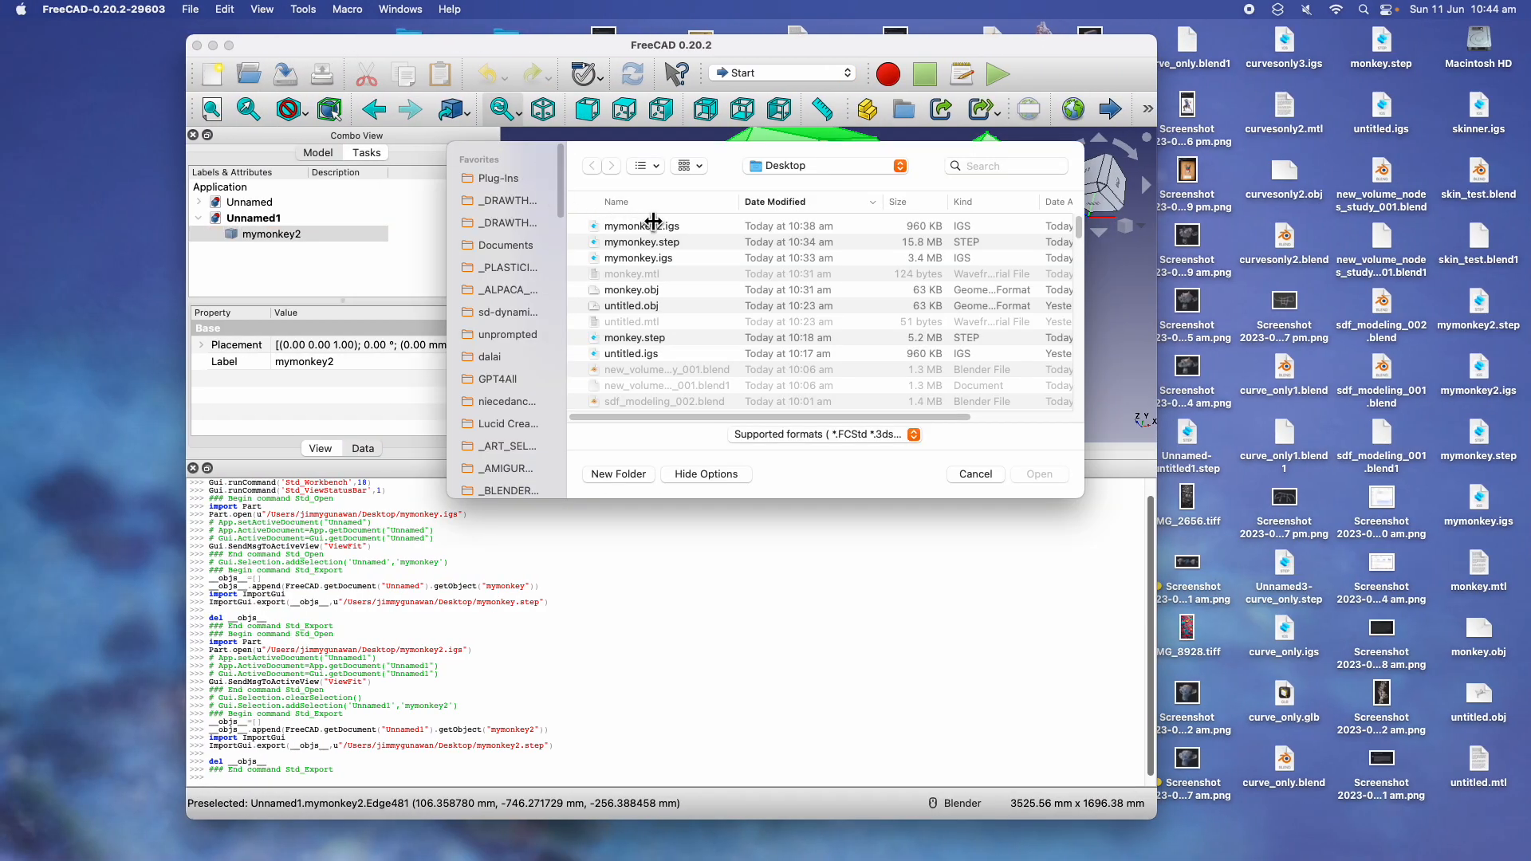
left_click(690, 226)
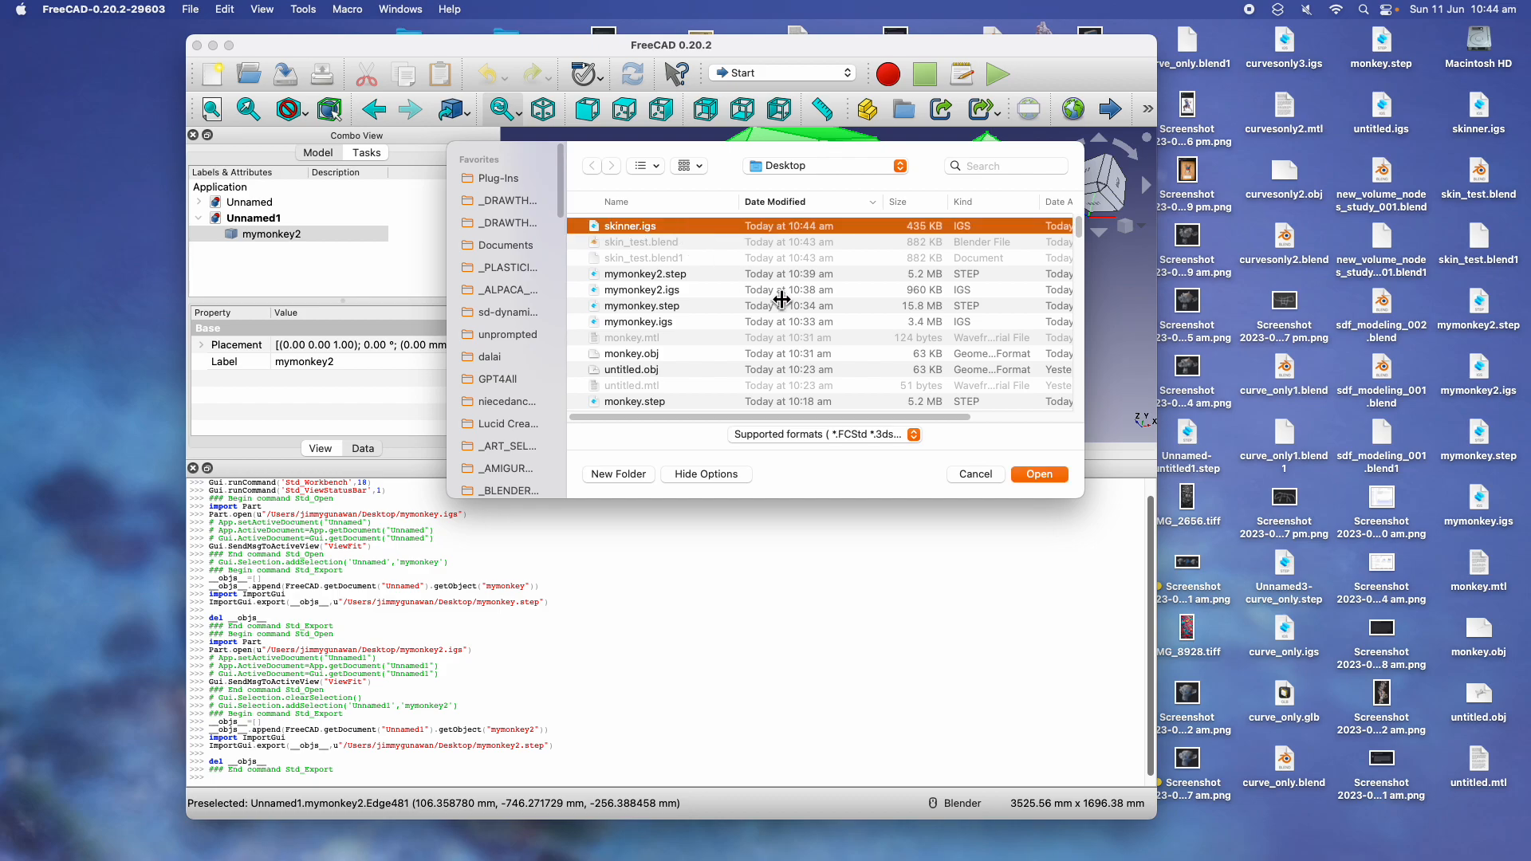
left_click(1037, 473)
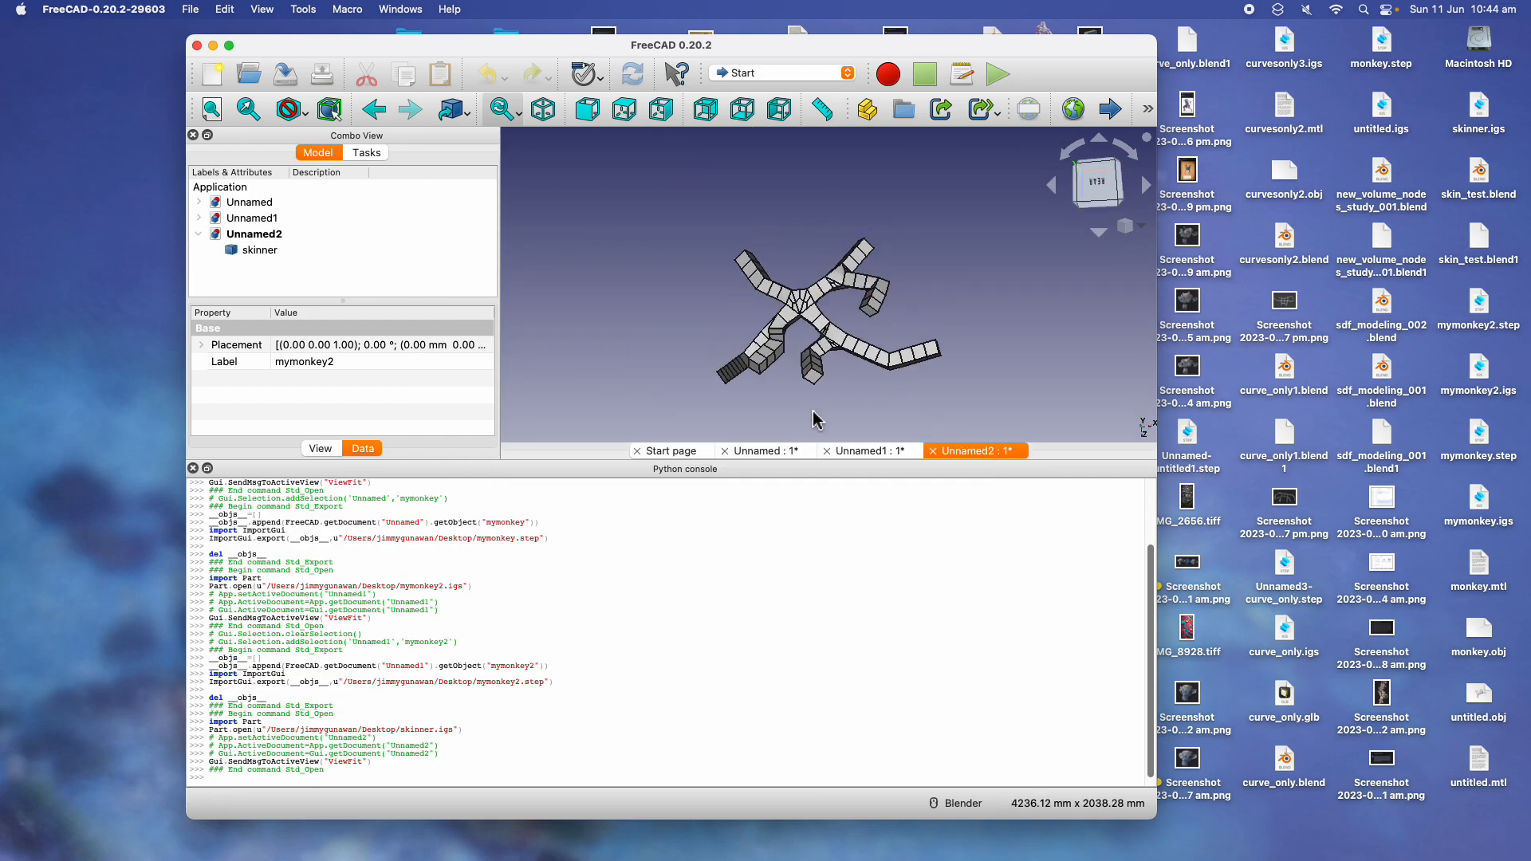
Export the skinner object to the Desktop in STEP format as skinner.step
left_click(260, 250)
left_click(203, 9)
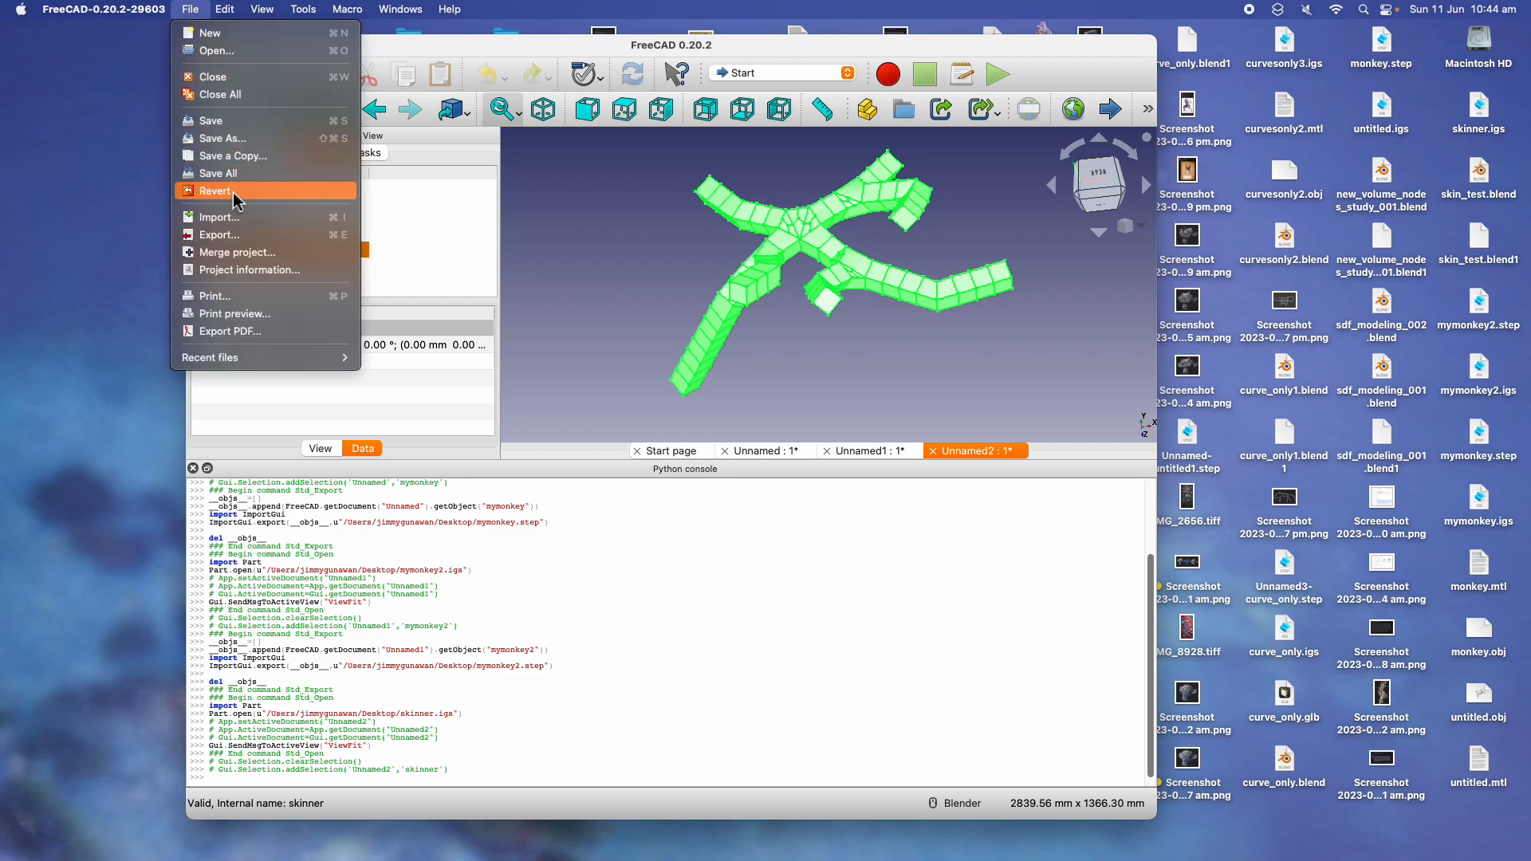
left_click(240, 230)
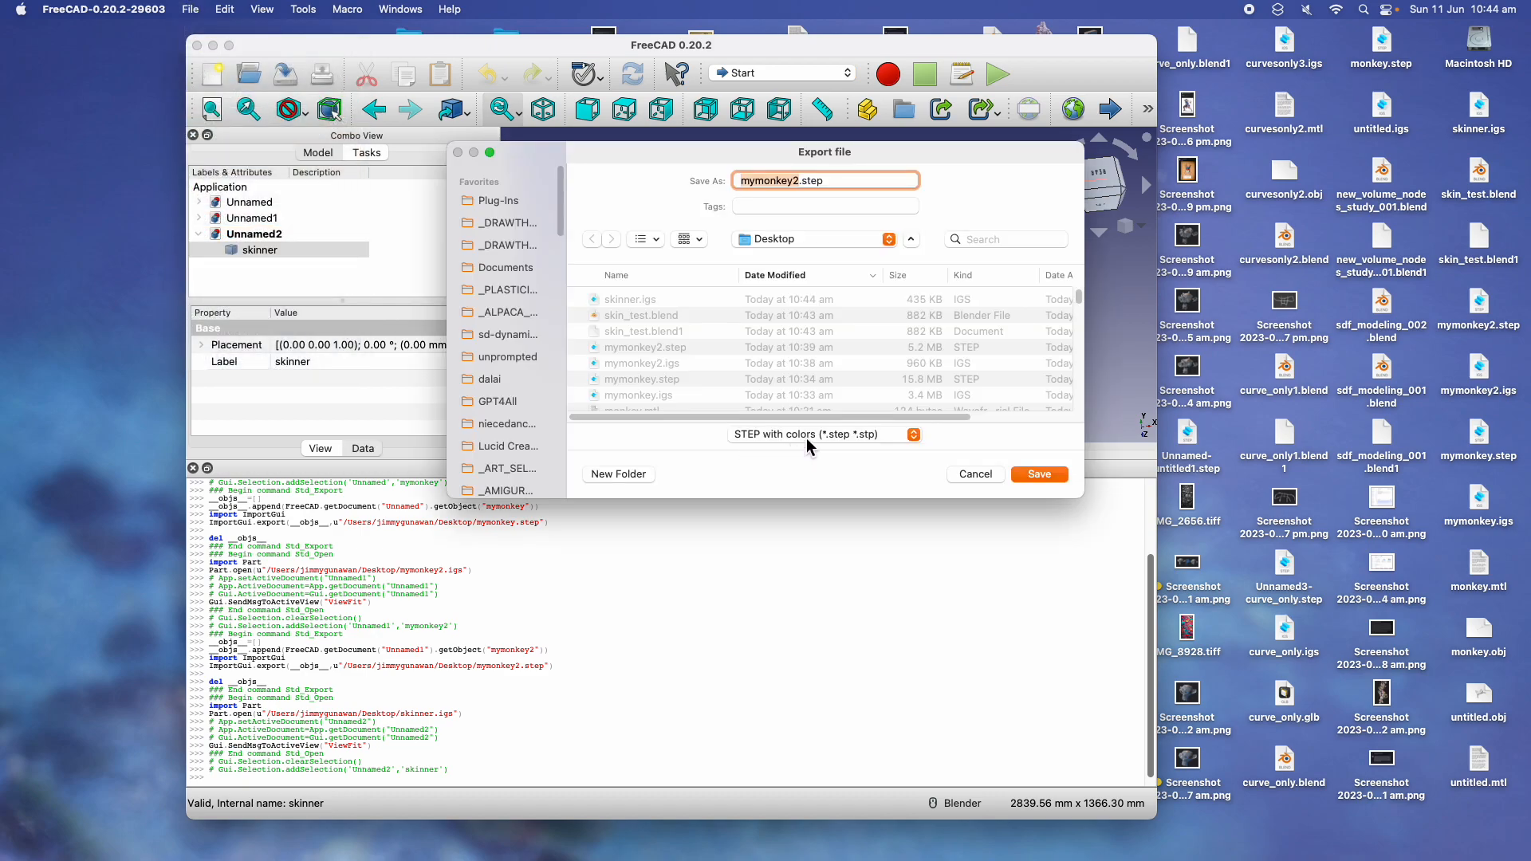
type("skinner")
left_click(1031, 477)
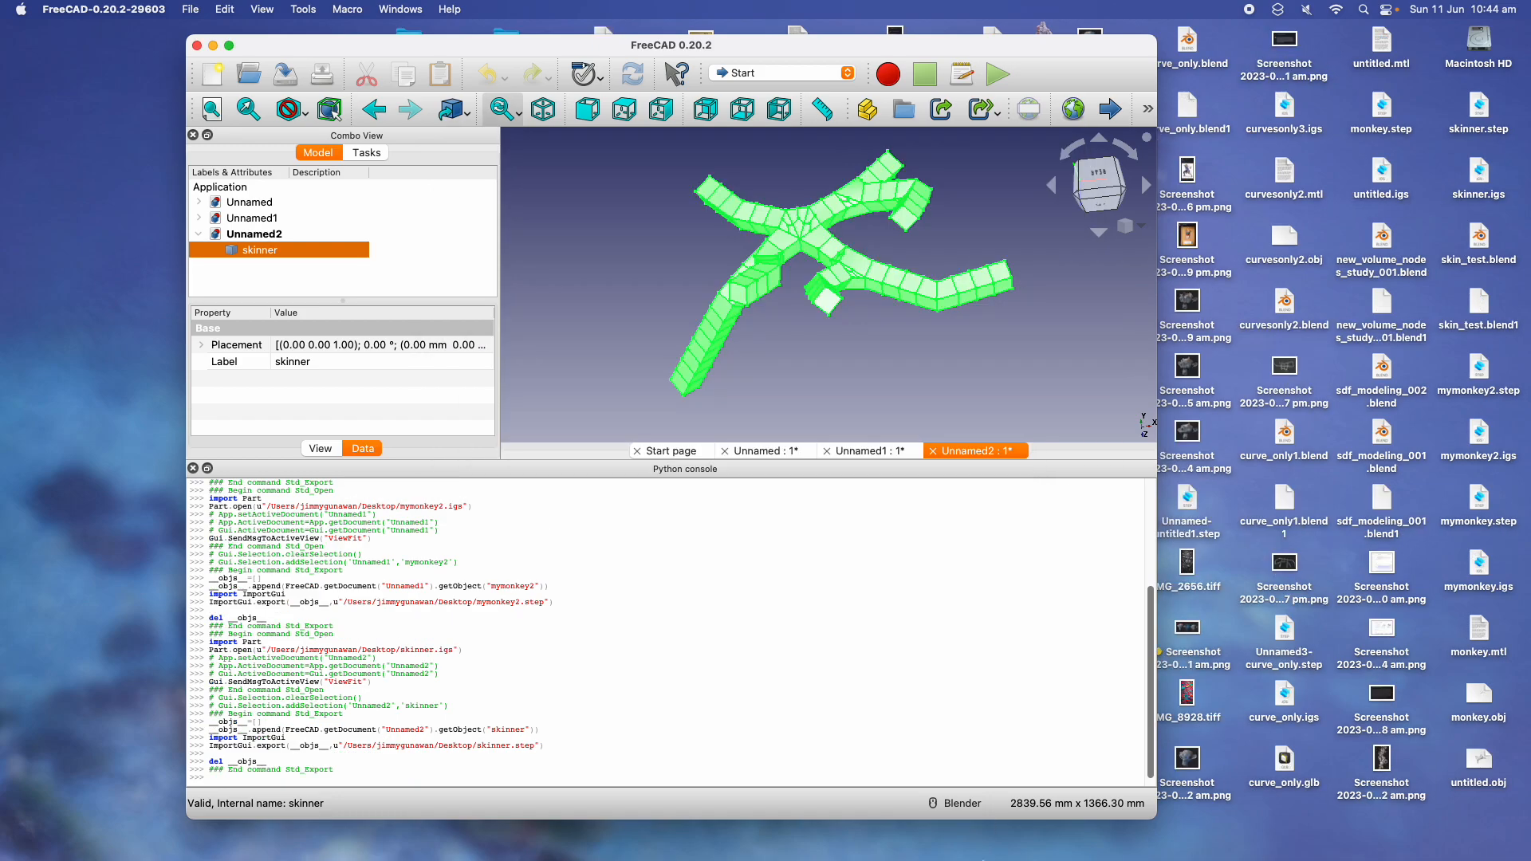
Switch to Plasticity and start a new document cleared of its default cube
left_click(896, 844)
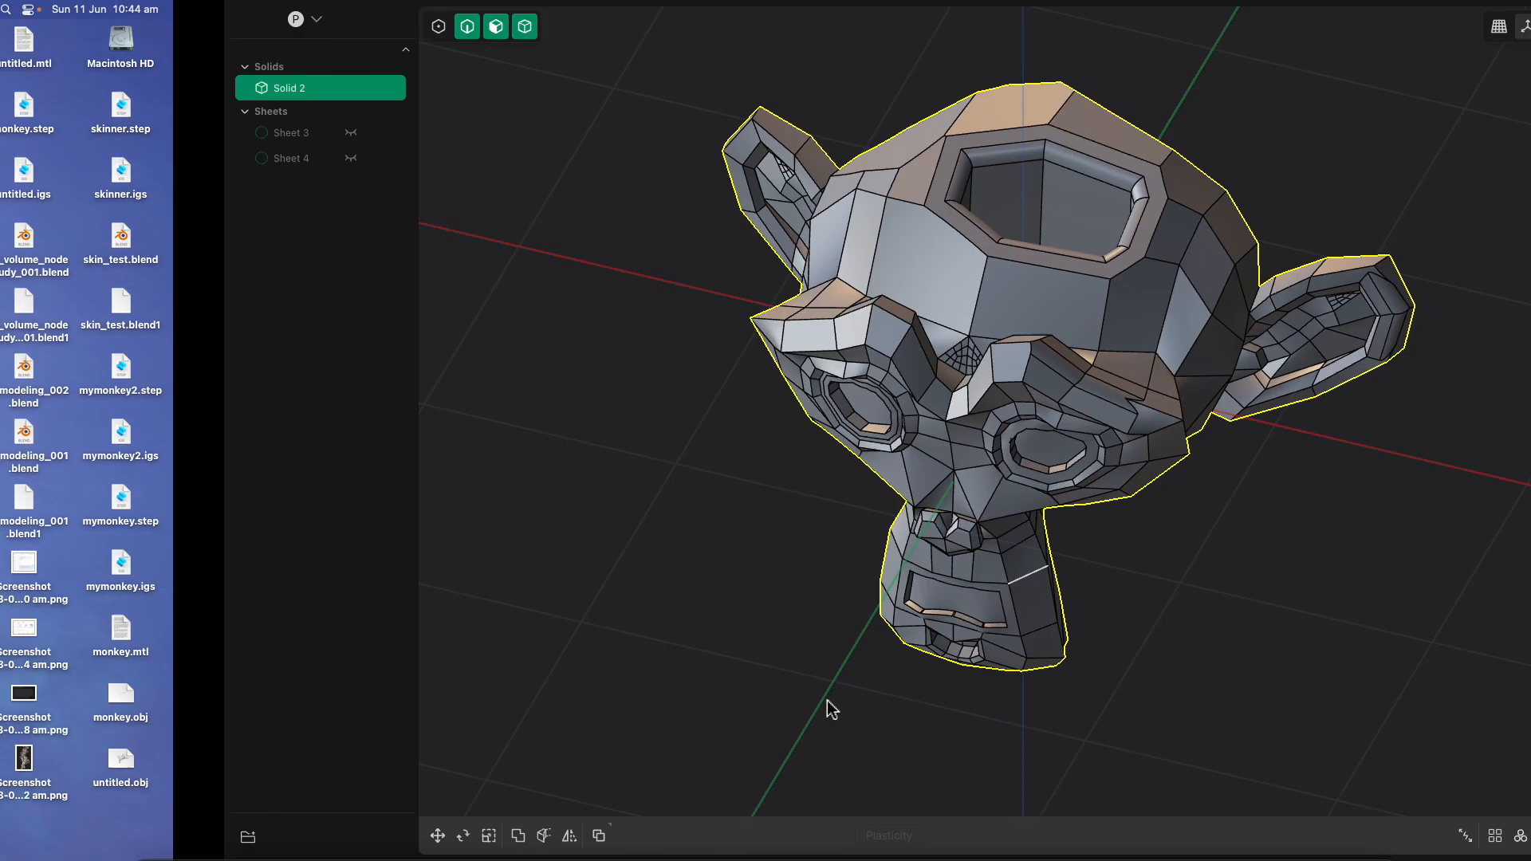
mouse_move(249, 10)
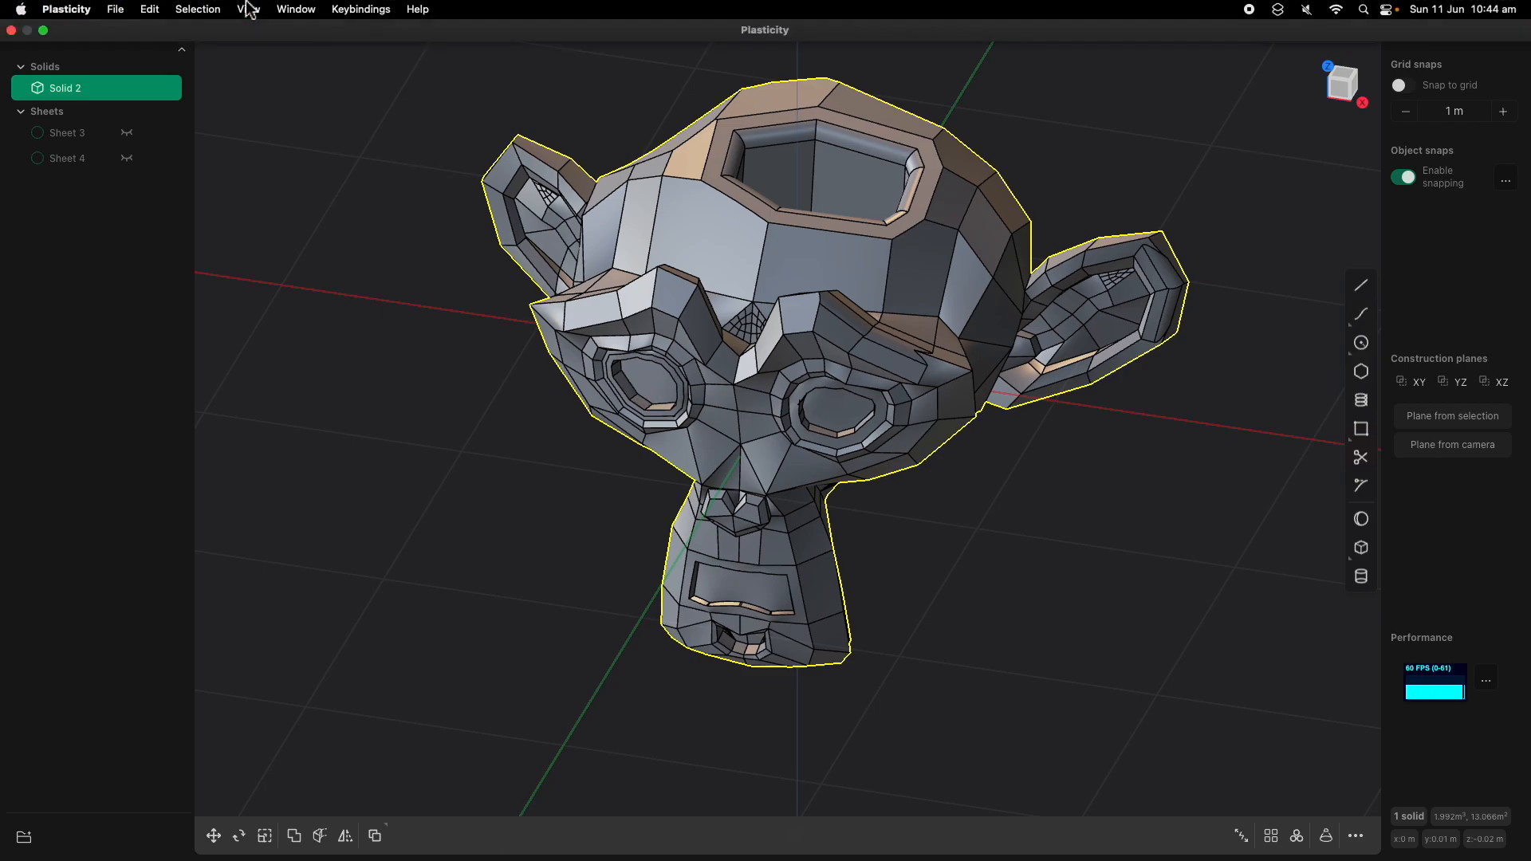
left_click(117, 10)
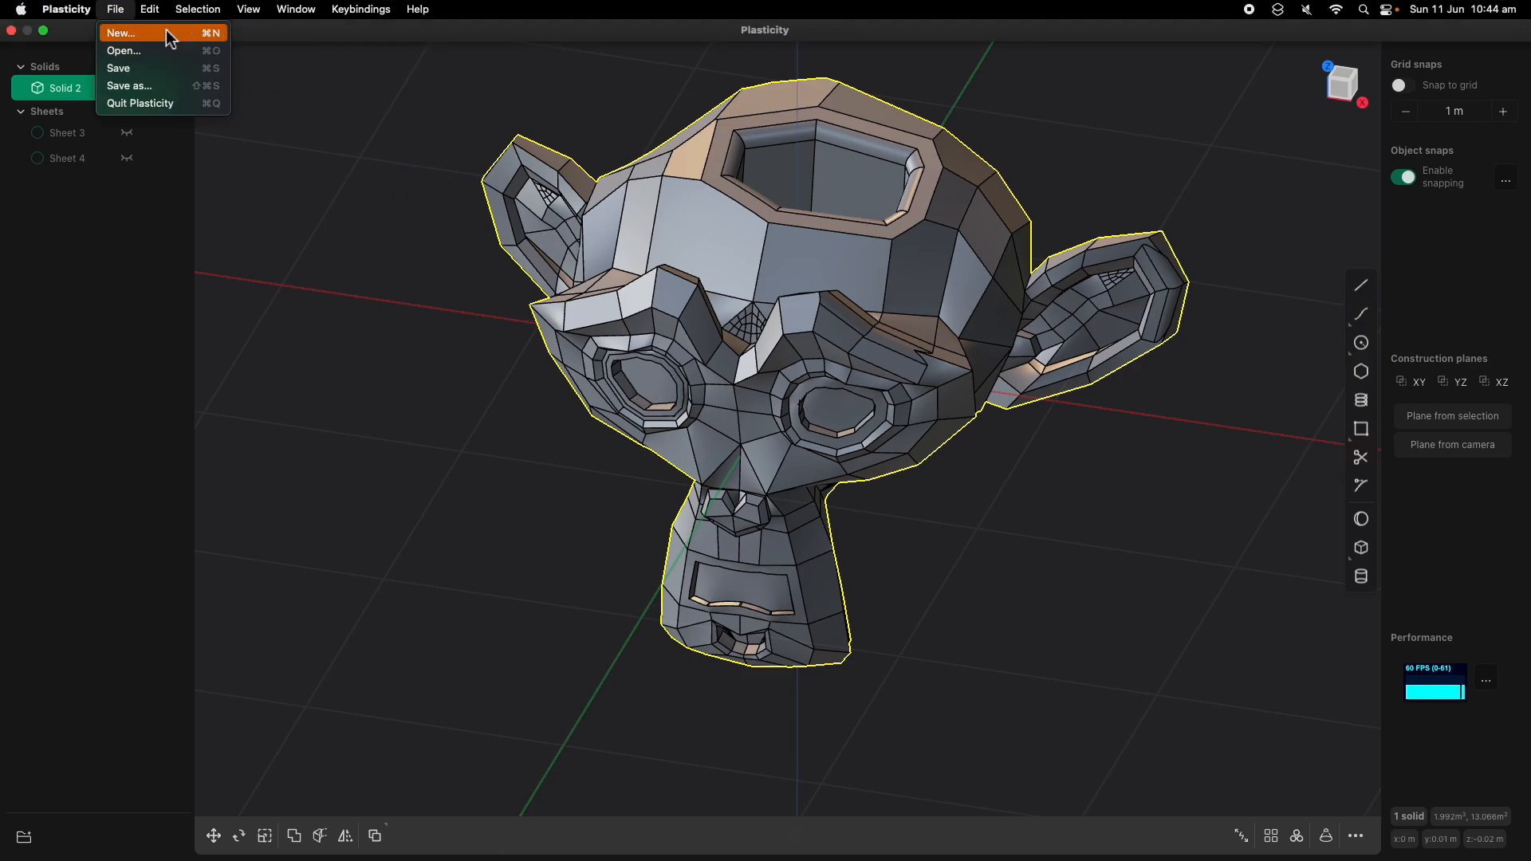
left_click(170, 33)
left_click(749, 307)
left_click(749, 309)
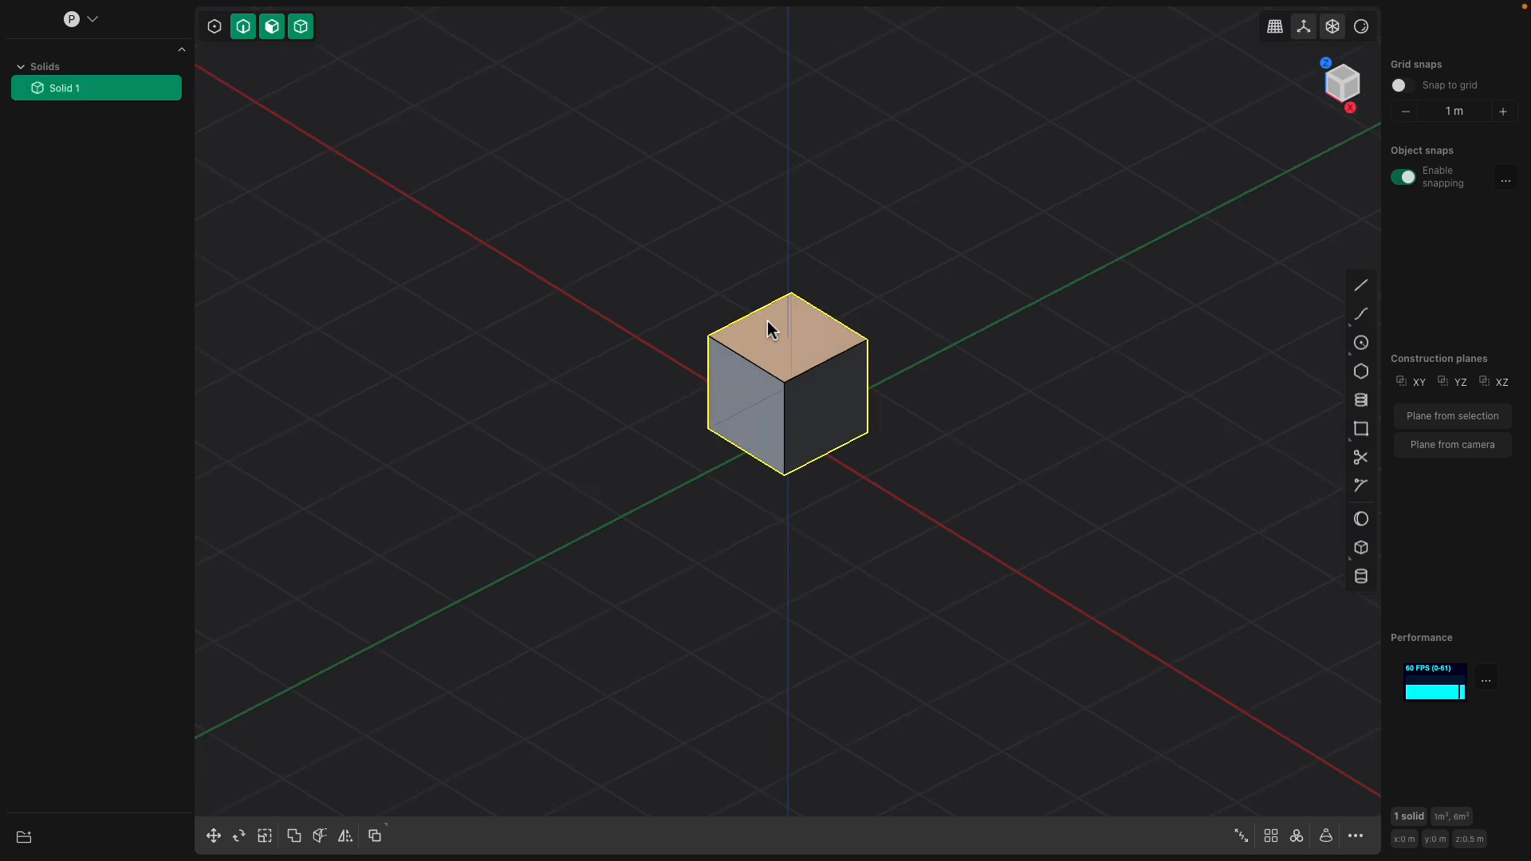
key("Delete")
Import skinner.step from the Desktop, keeping the default healing and sewing options
type("f")
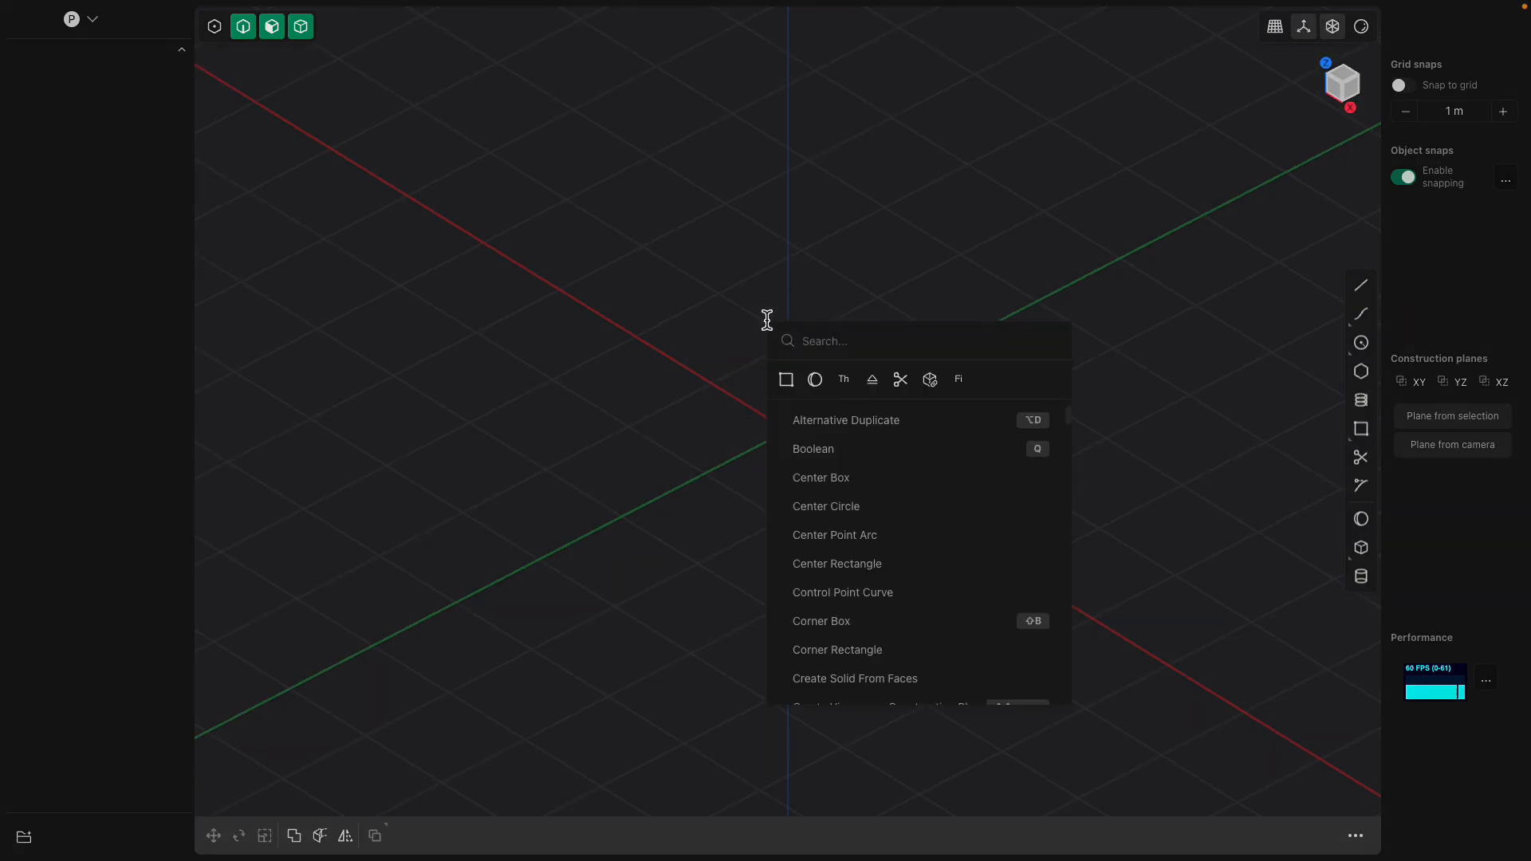
type("impor")
left_click(815, 383)
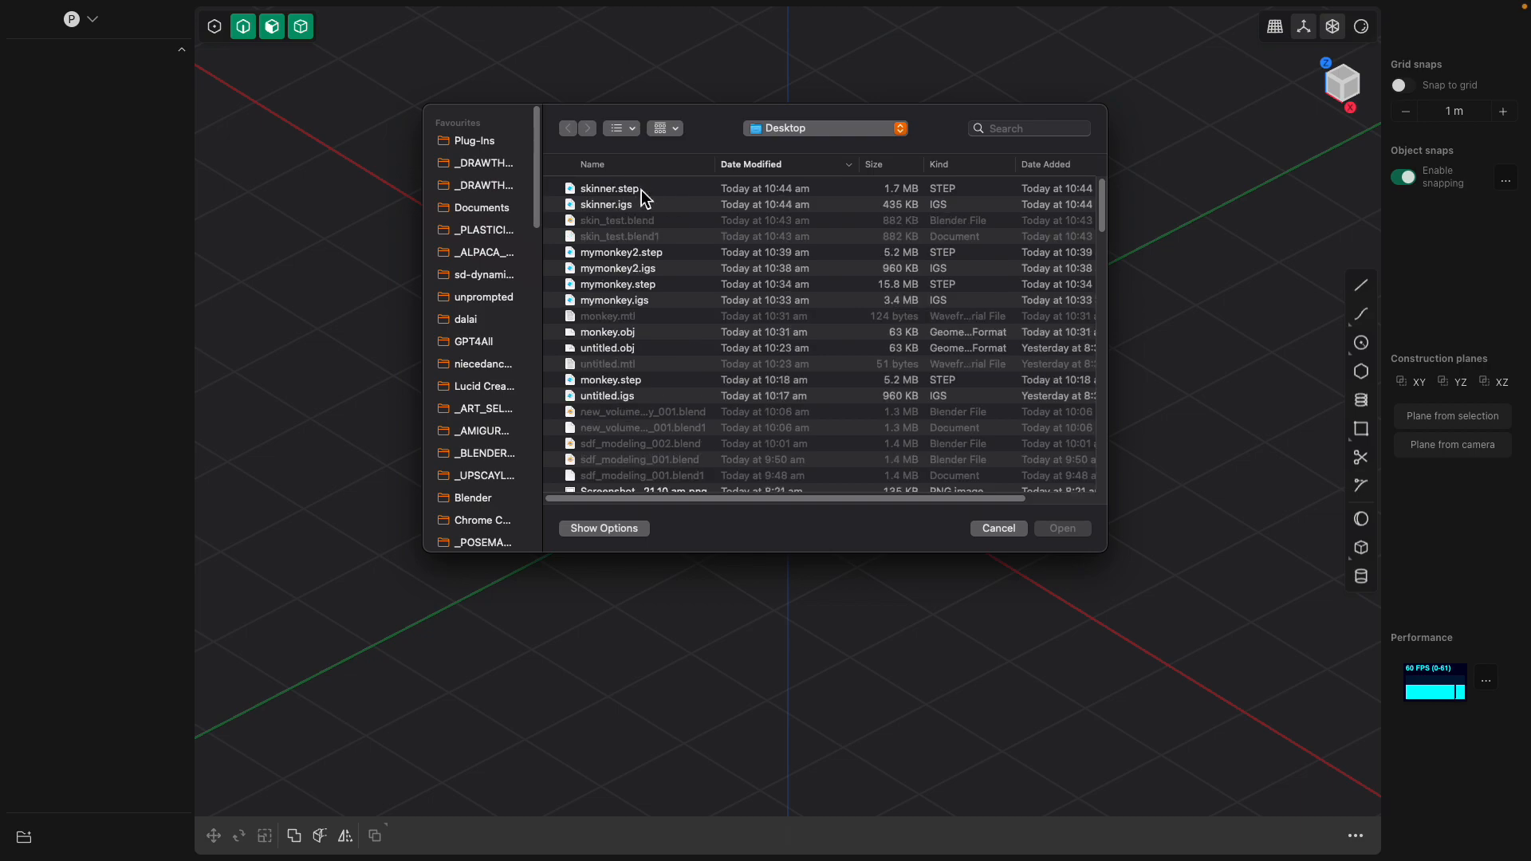
left_click(642, 189)
left_click(1072, 532)
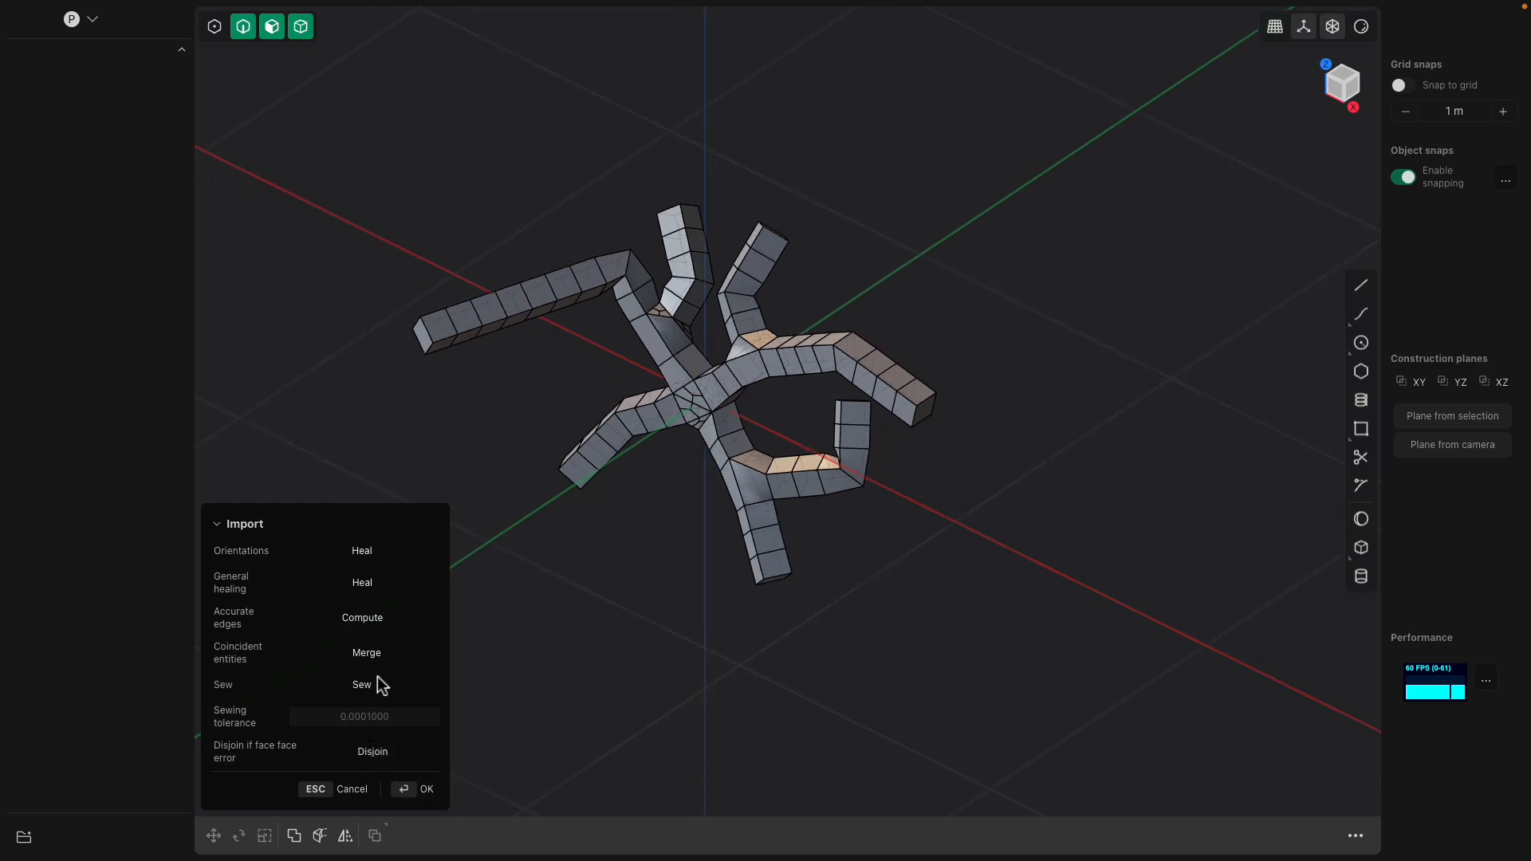
left_click(402, 786)
Select the imported branching solid and examine its faces from several sides
middle_click_drag(558, 626, 706, 543)
scroll(688, 452, "up", 3)
scroll(687, 449, "up", 5)
left_click(696, 363)
middle_click_drag(695, 363, 772, 369)
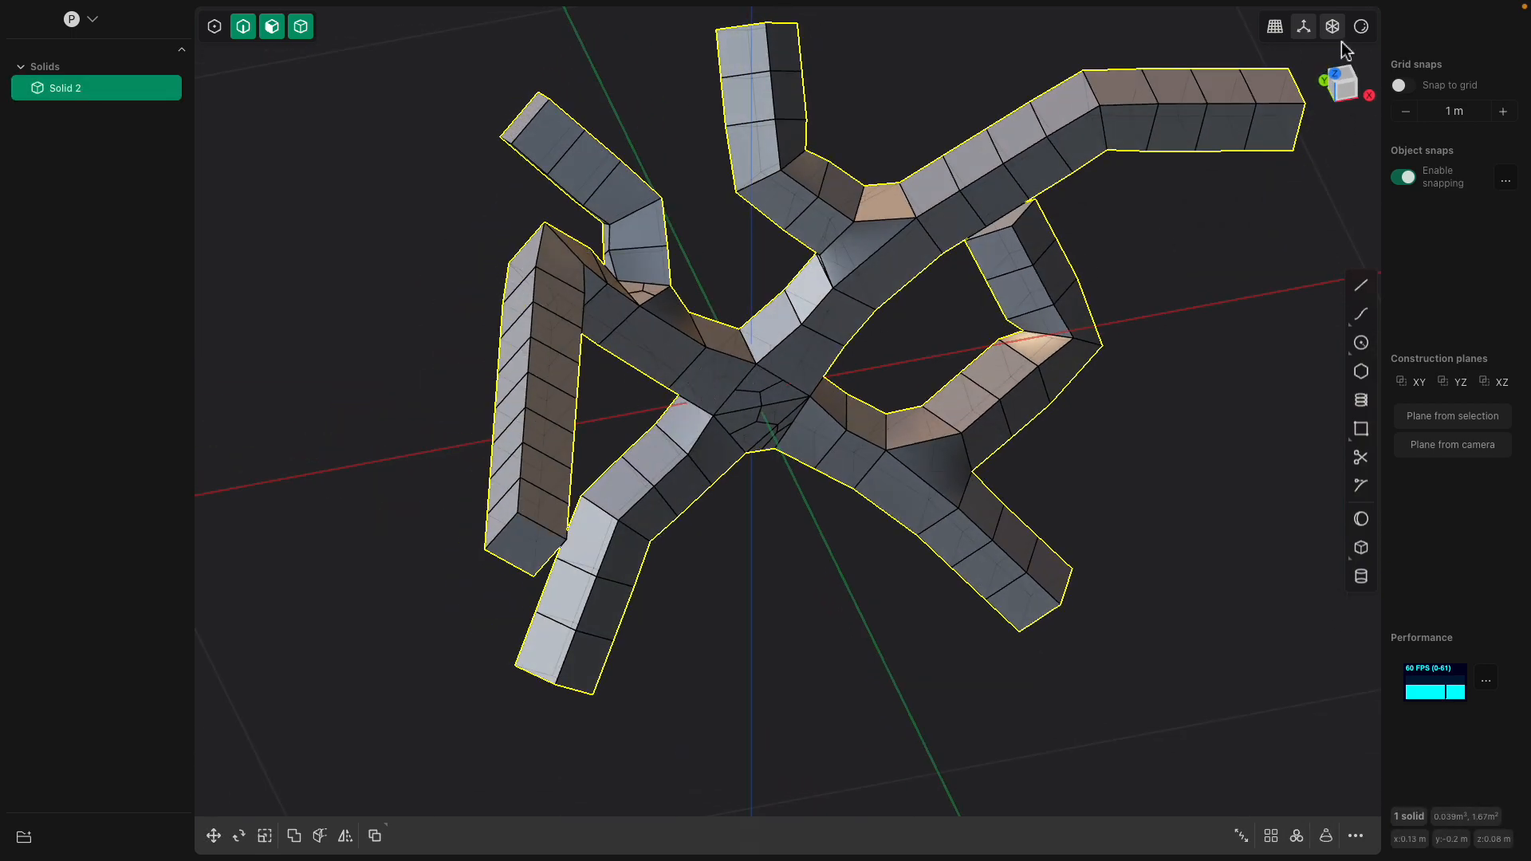
middle_click_drag(1009, 315, 826, 512)
left_click(864, 507)
left_click_drag(812, 536, 836, 526)
middle_click_drag(835, 526, 815, 510)
key("Escape")
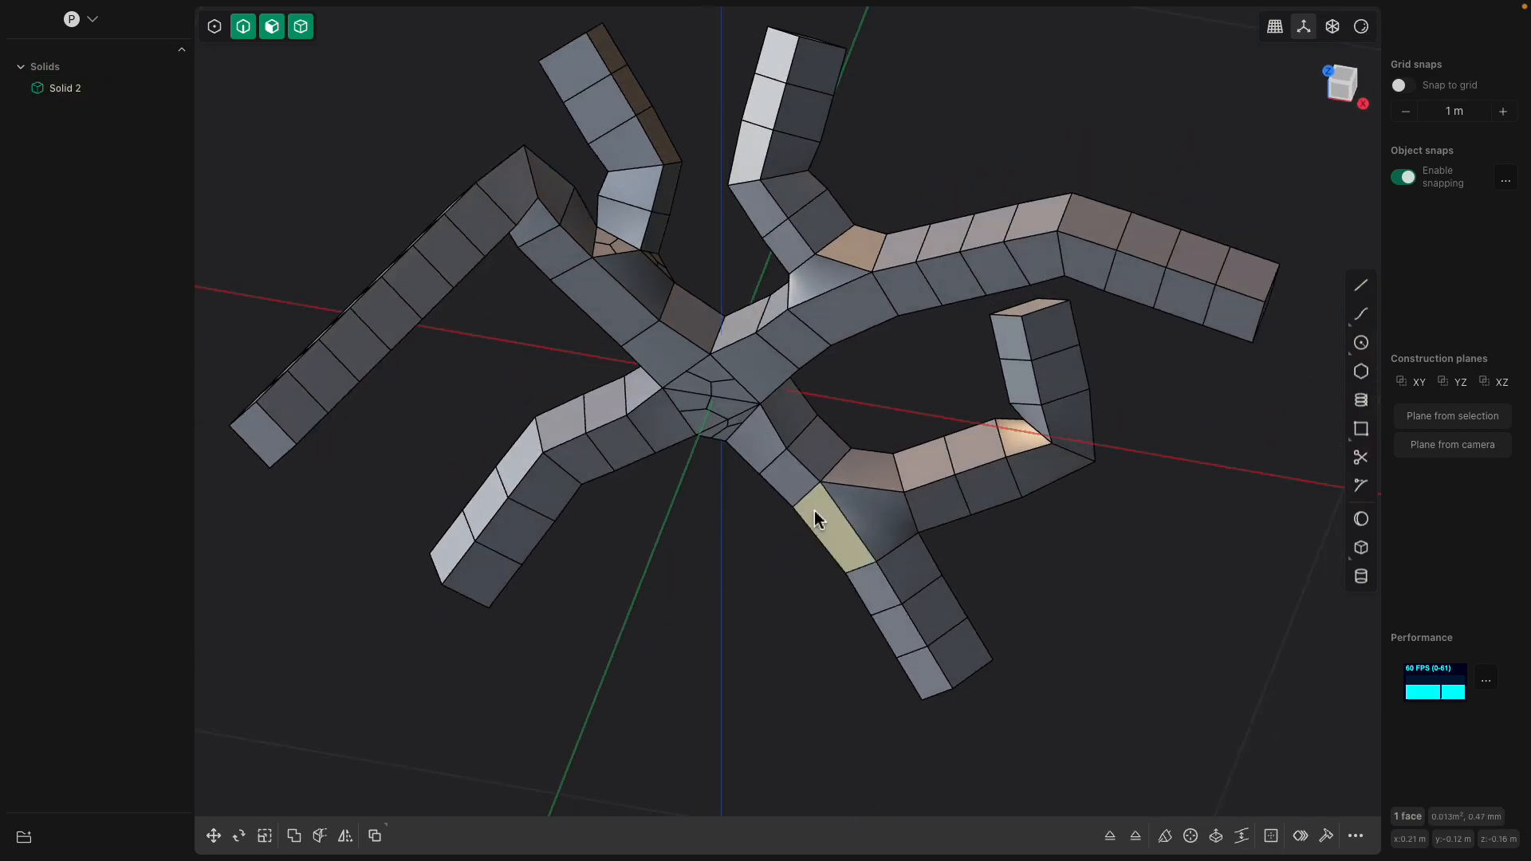
Fillet the loop of four edges around the bend of the lower -X branch
scroll(816, 510, "up", 3)
left_click(858, 454)
left_click(803, 415)
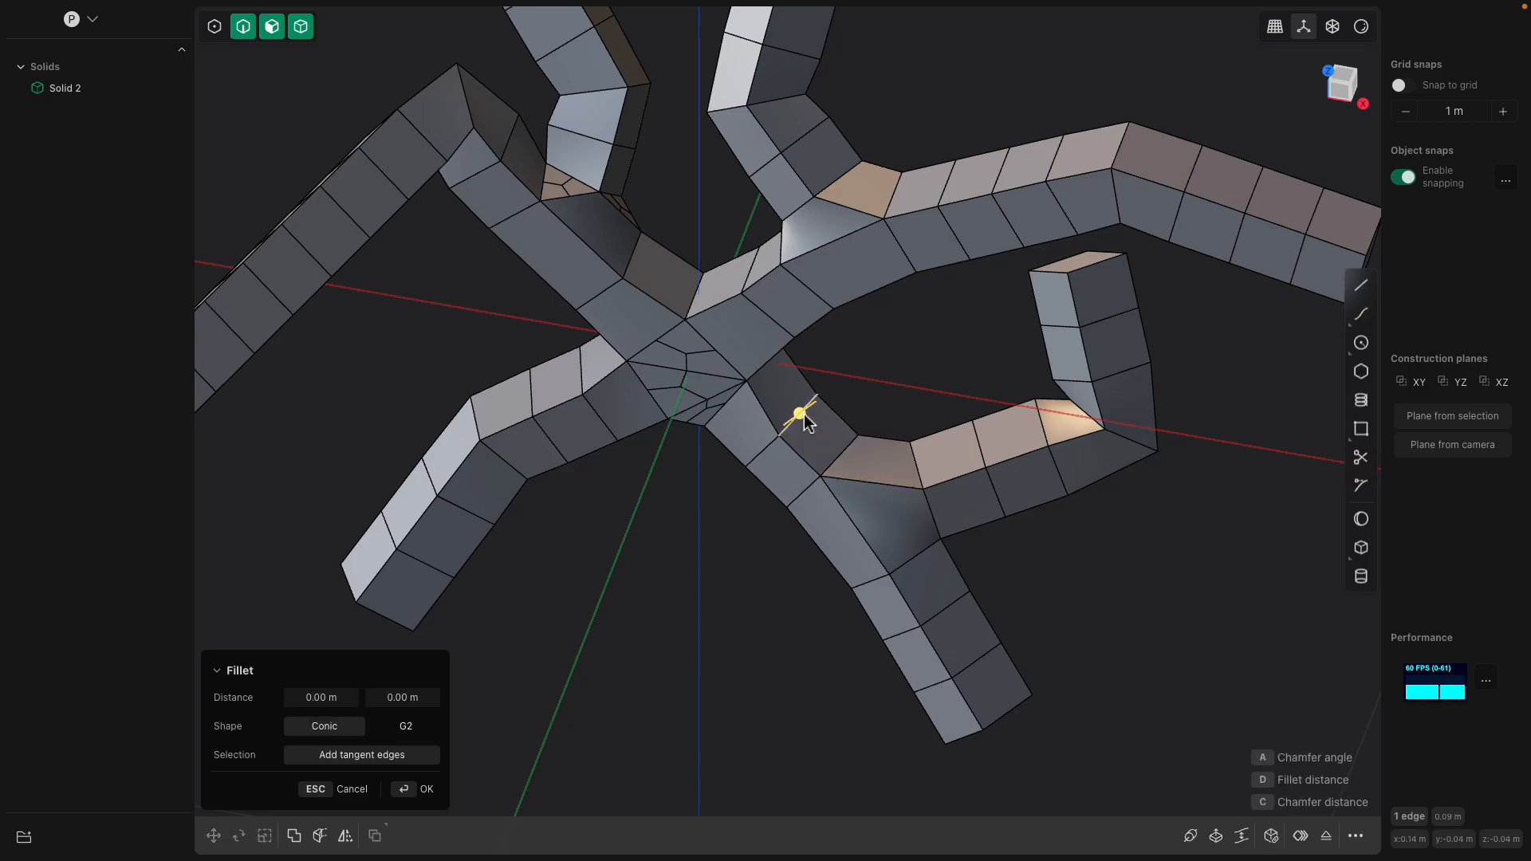
middle_click_drag(725, 455, 1051, 456)
left_click(489, 443)
left_click(517, 439)
left_click(1070, 384)
scroll(1060, 427, "up", 3)
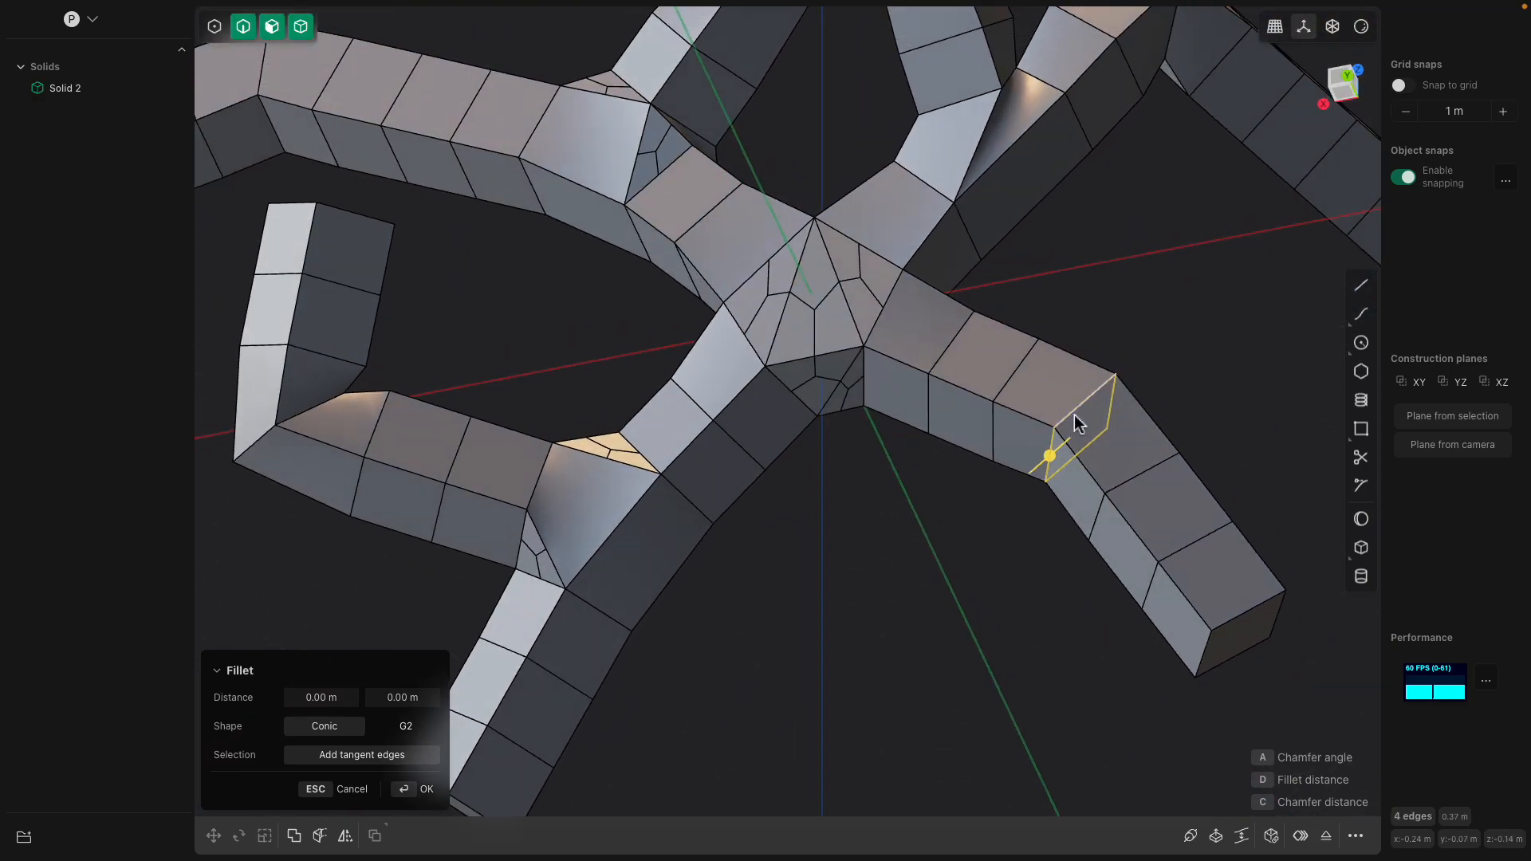
left_click_drag(1056, 454, 1173, 443)
middle_click_drag(1173, 443, 864, 493, "shift")
key("Return")
Round the edges of the end face of the lower -X branch with a fillet
left_click(919, 513)
left_click(927, 517)
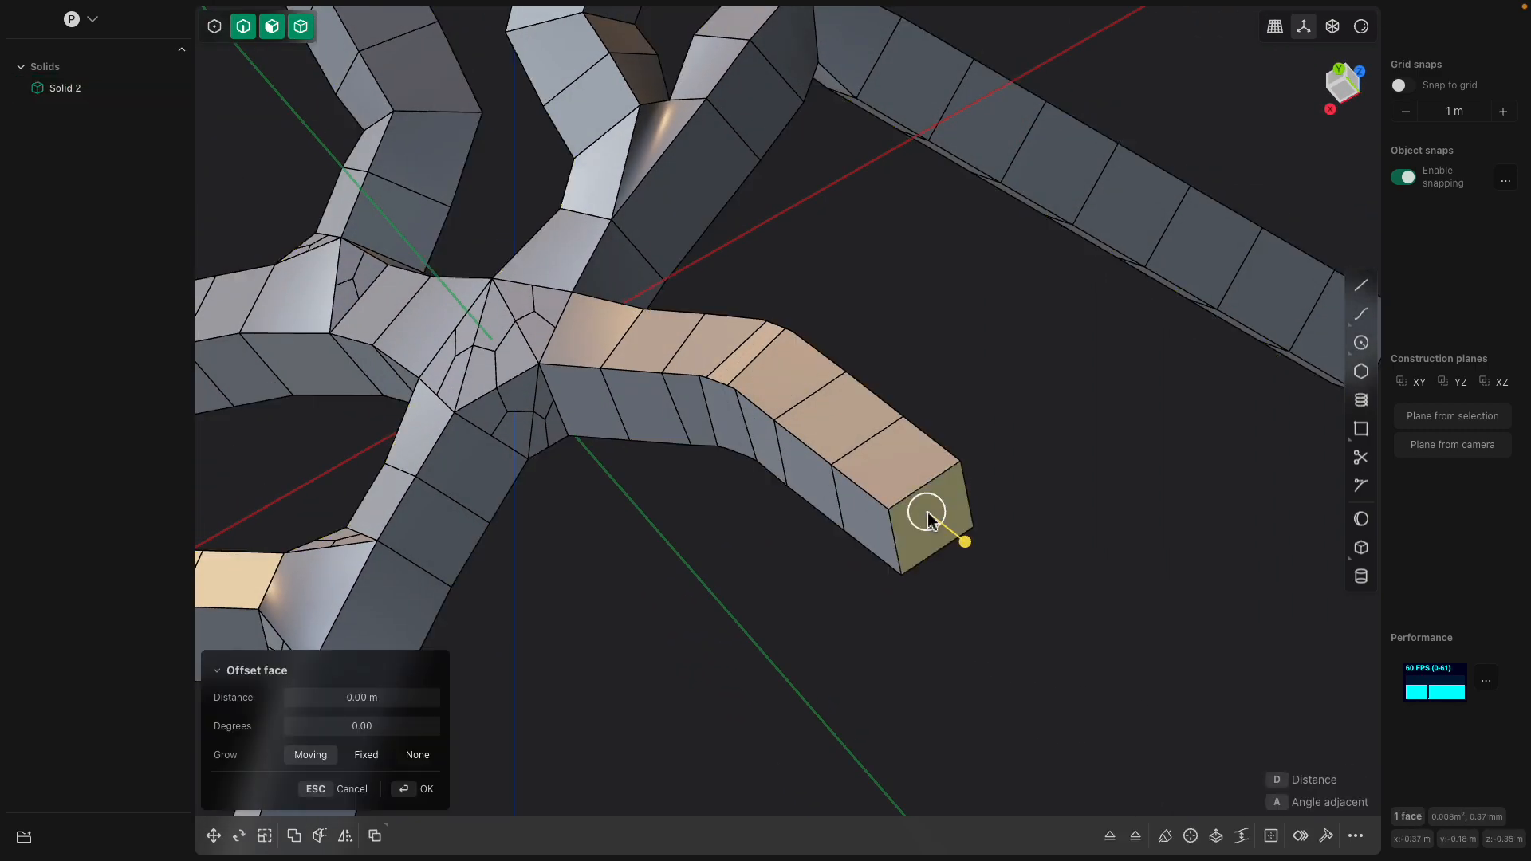
key("ctrl+2")
mouse_move(897, 540)
left_mouse_down()
mouse_move(923, 529)
mouse_move(898, 561)
left_mouse_up()
middle_click_drag(904, 514, 851, 462)
key("Return")
Offset a side face near the tip of the lower -X branch inward by about 0.029 m
double_click(840, 427)
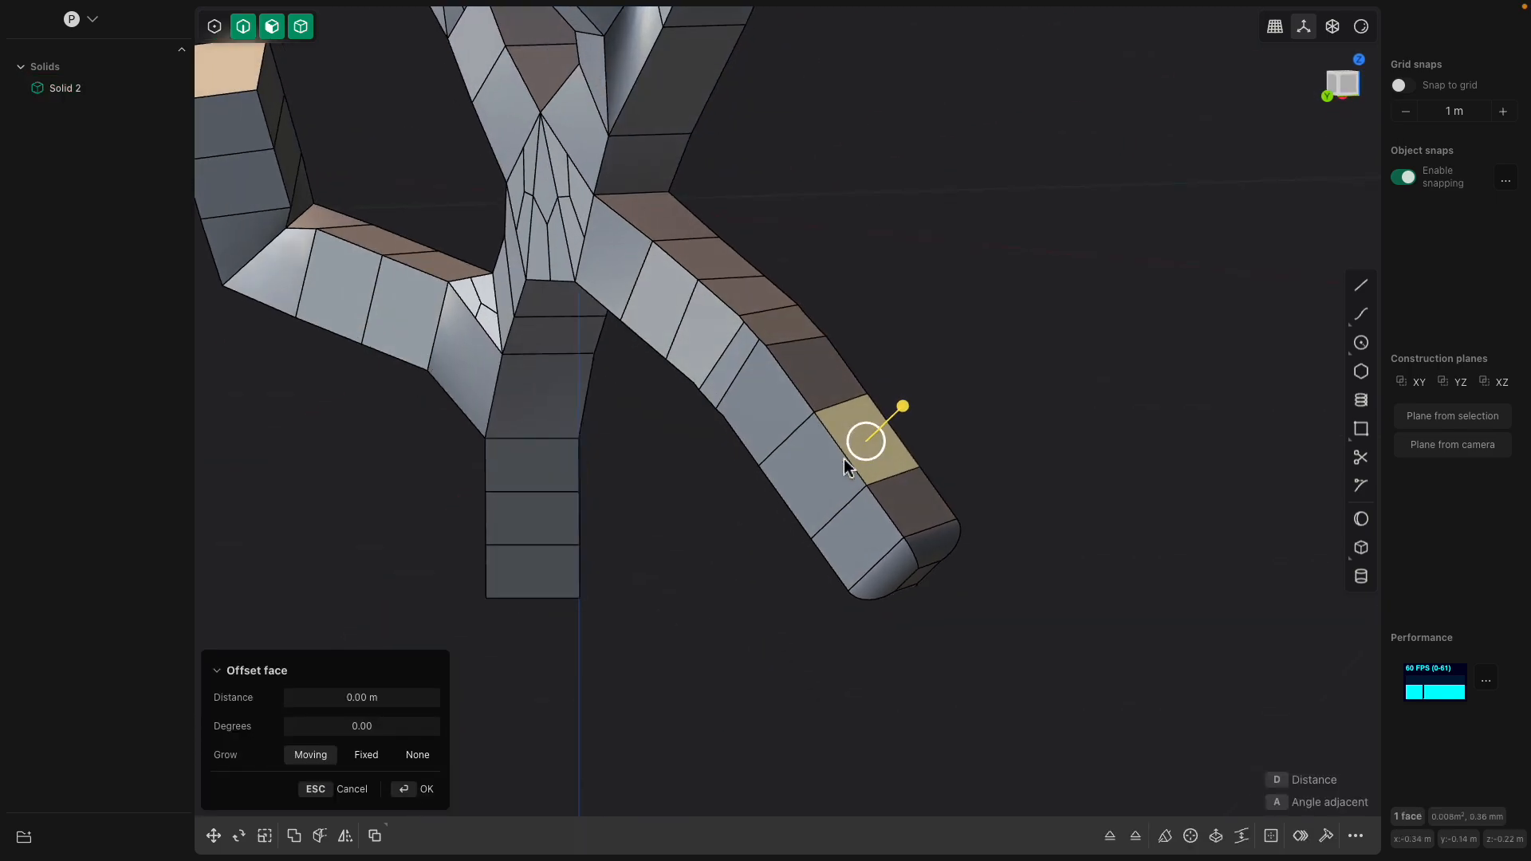
left_click_drag(906, 410, 891, 428)
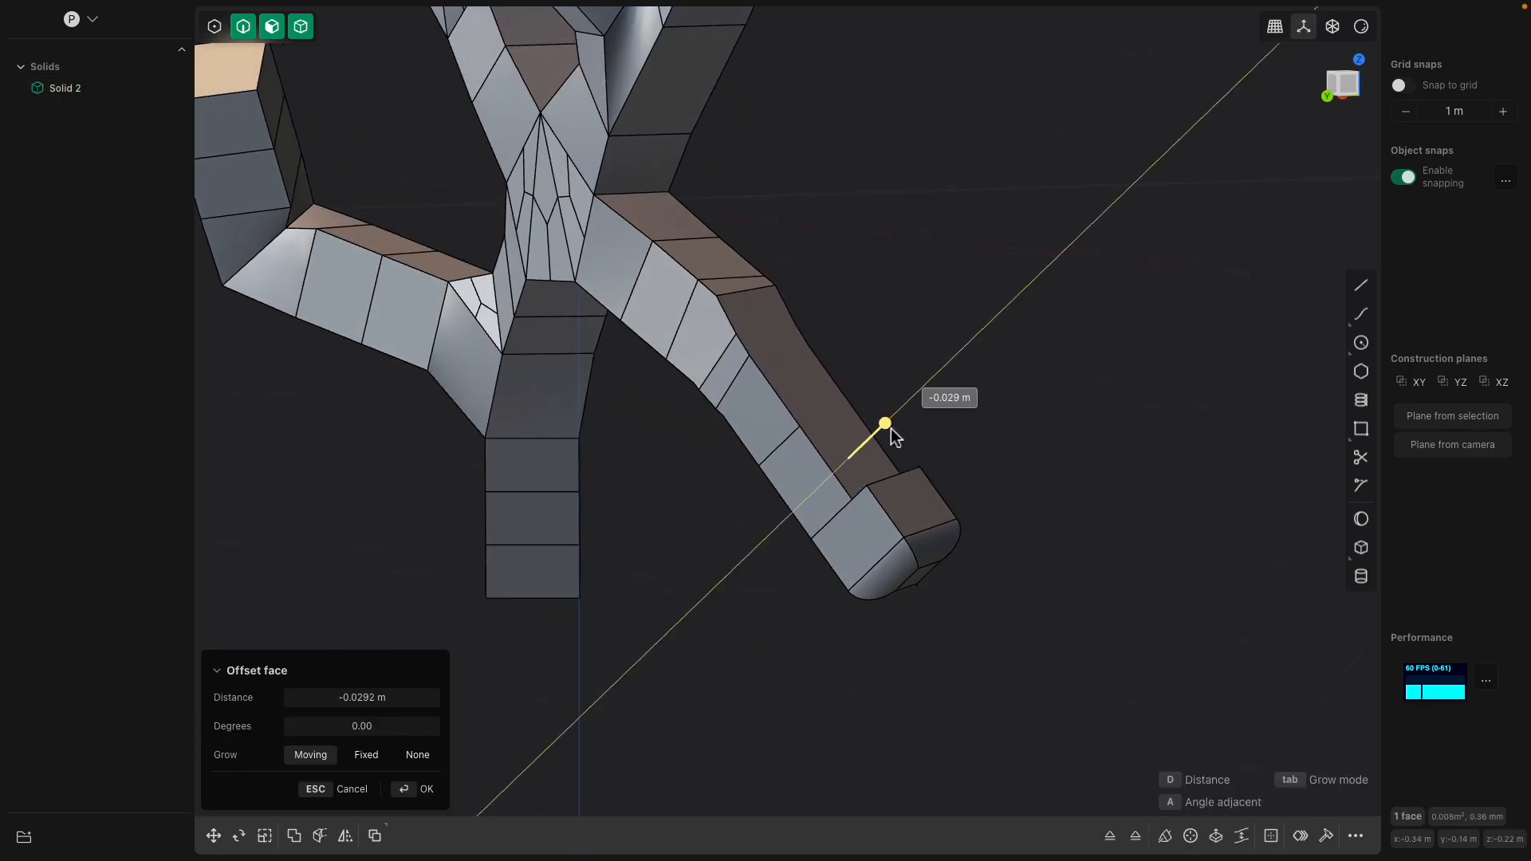
middle_click_drag(892, 429, 856, 395)
key("Return")
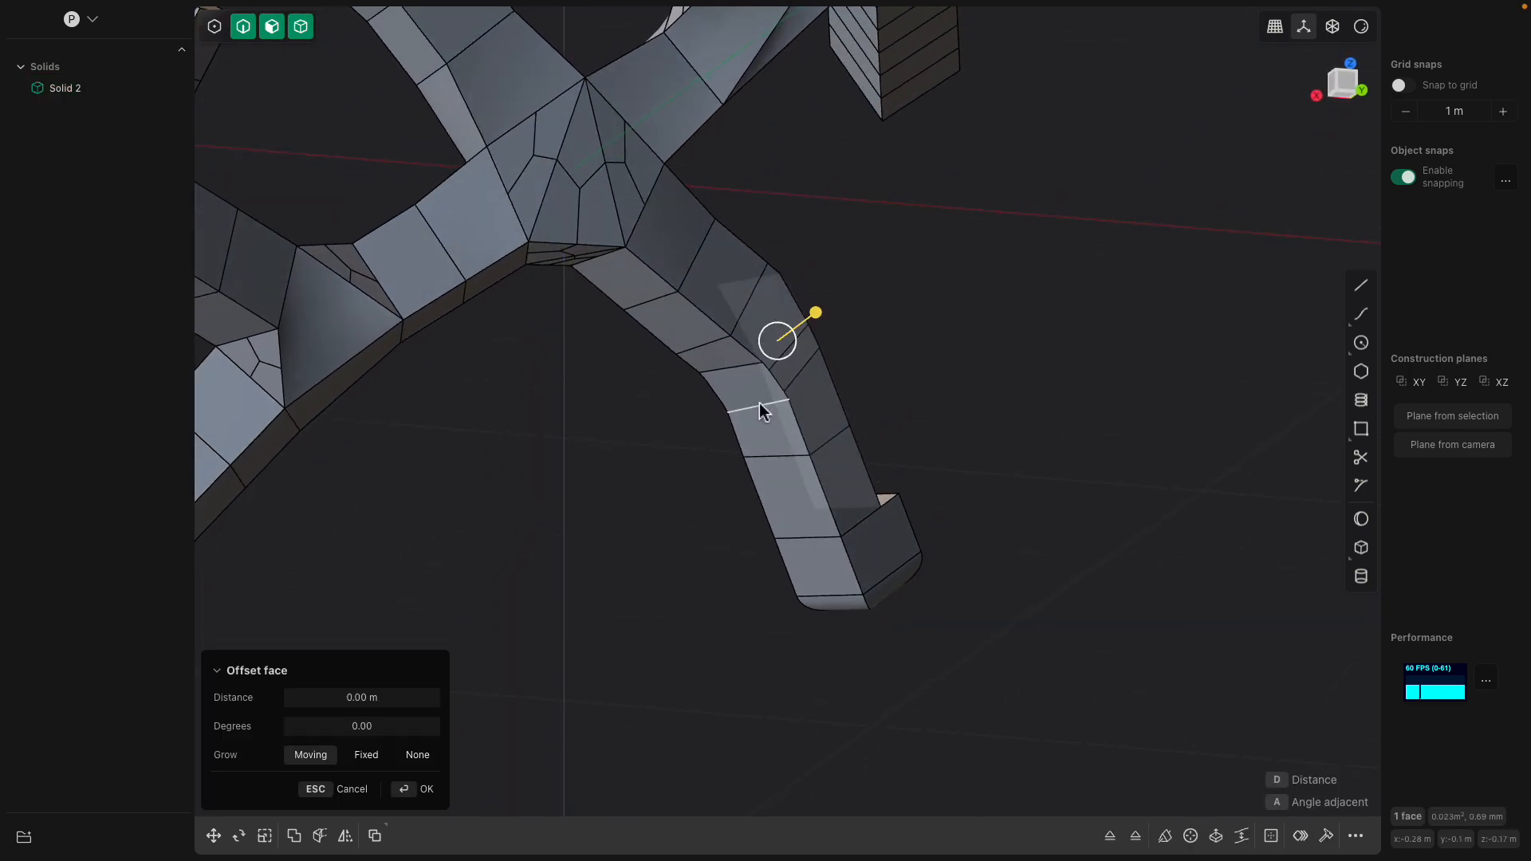
left_click(751, 389)
mouse_move(724, 408)
left_mouse_down()
mouse_move(740, 395)
mouse_move(725, 426)
left_mouse_up()
key("Escape")
left_click(794, 483)
middle_click_drag(770, 509, 766, 521)
left_click_drag(760, 511, 766, 509)
key("Escape")
Extrude the small side face beside the rounded tip about 0.015 m inward to cut a notch
middle_click_drag(783, 496, 867, 465)
left_click(835, 472)
mouse_move(881, 477)
left_mouse_down()
mouse_move(867, 476)
mouse_move(930, 485)
mouse_move(870, 497)
left_mouse_up()
scroll(901, 478, "up", 4)
key("e")
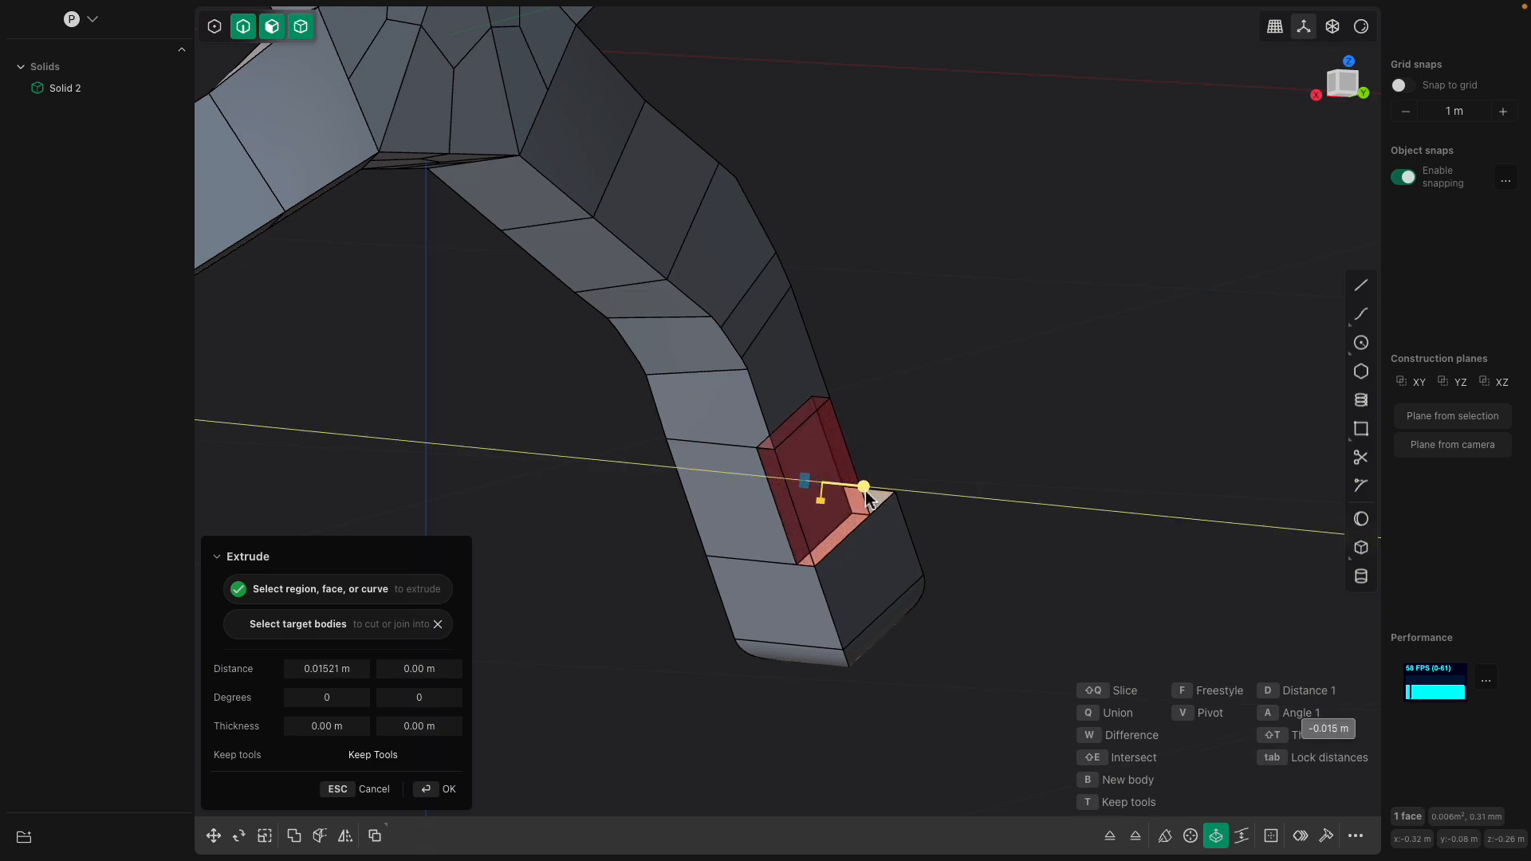
key("Return")
Extrude the face just above the bend of the lower -X branch inward to cut a recess
middle_click_drag(946, 330, 749, 483)
left_click(800, 383)
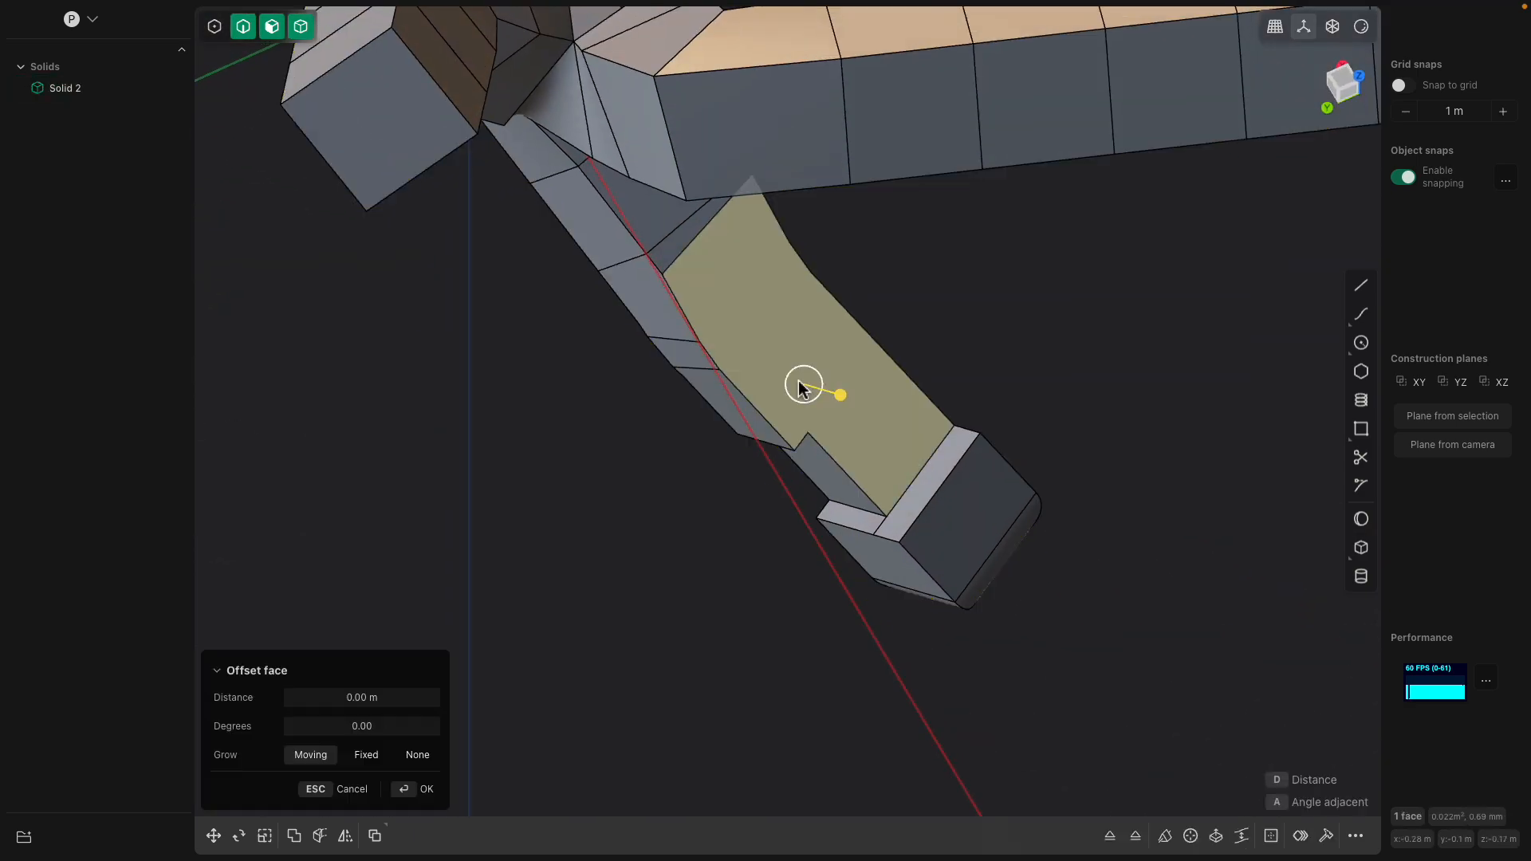
middle_click_drag(800, 384, 802, 470)
middle_click_drag(800, 308, 708, 376)
middle_click_drag(638, 226, 761, 364, "shift")
left_click(686, 370)
key("e")
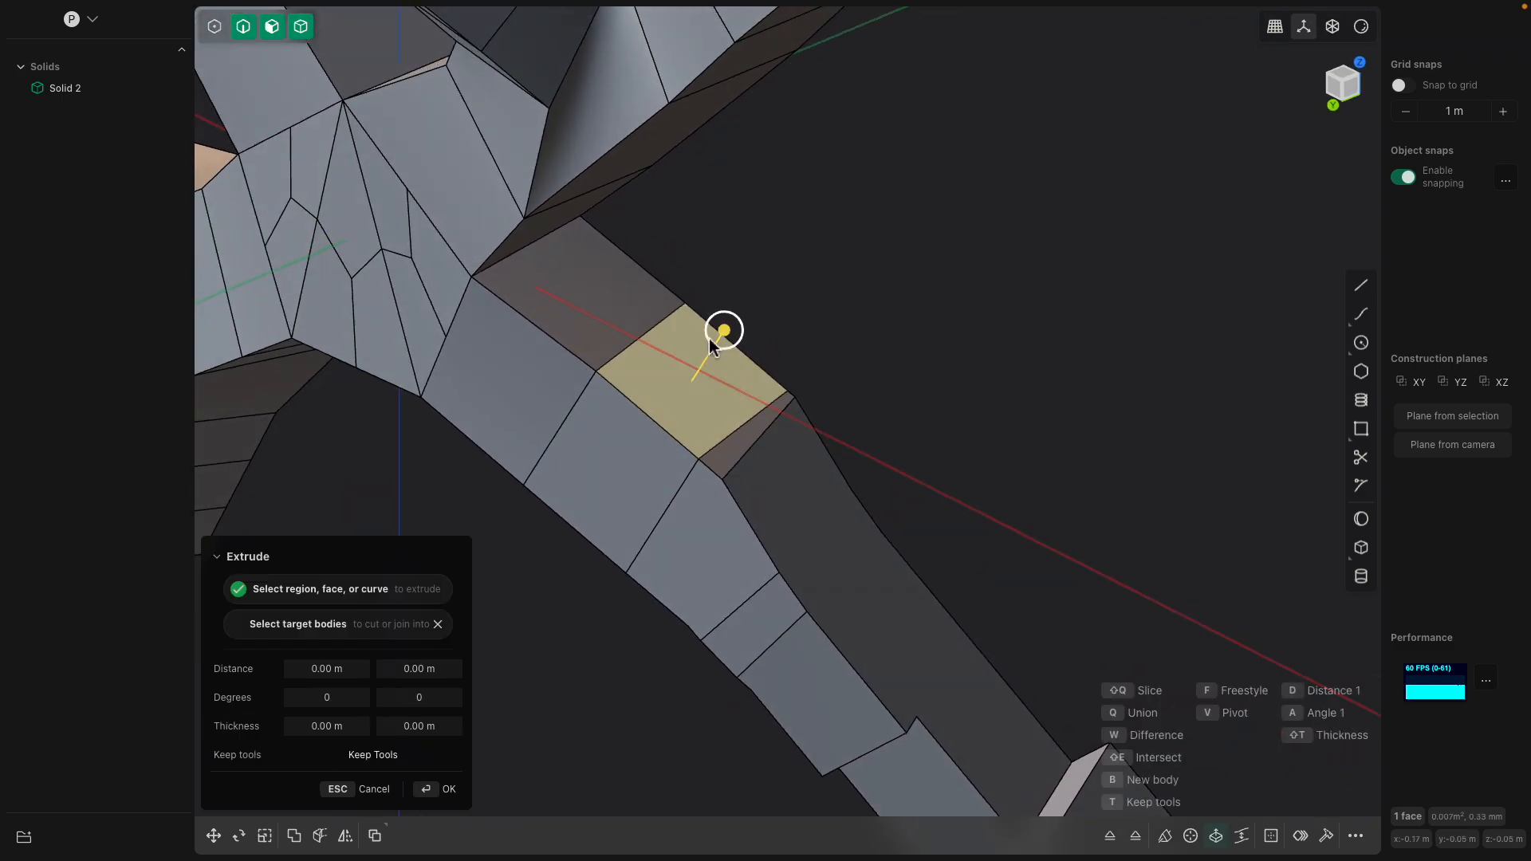
left_click_drag(720, 335, 709, 361)
key("Return")
Extrude another face of the same lower branch inward to make a further recess
middle_click_drag(798, 297, 841, 201)
left_click(814, 272)
middle_click_drag(888, 44, 851, 187, "shift")
key("e")
left_click_drag(851, 151, 846, 181)
key("Return")
middle_click_drag(964, 150, 699, 394)
middle_click_drag(595, 249, 609, 513)
left_click(547, 510)
left_click_drag(608, 512, 594, 517)
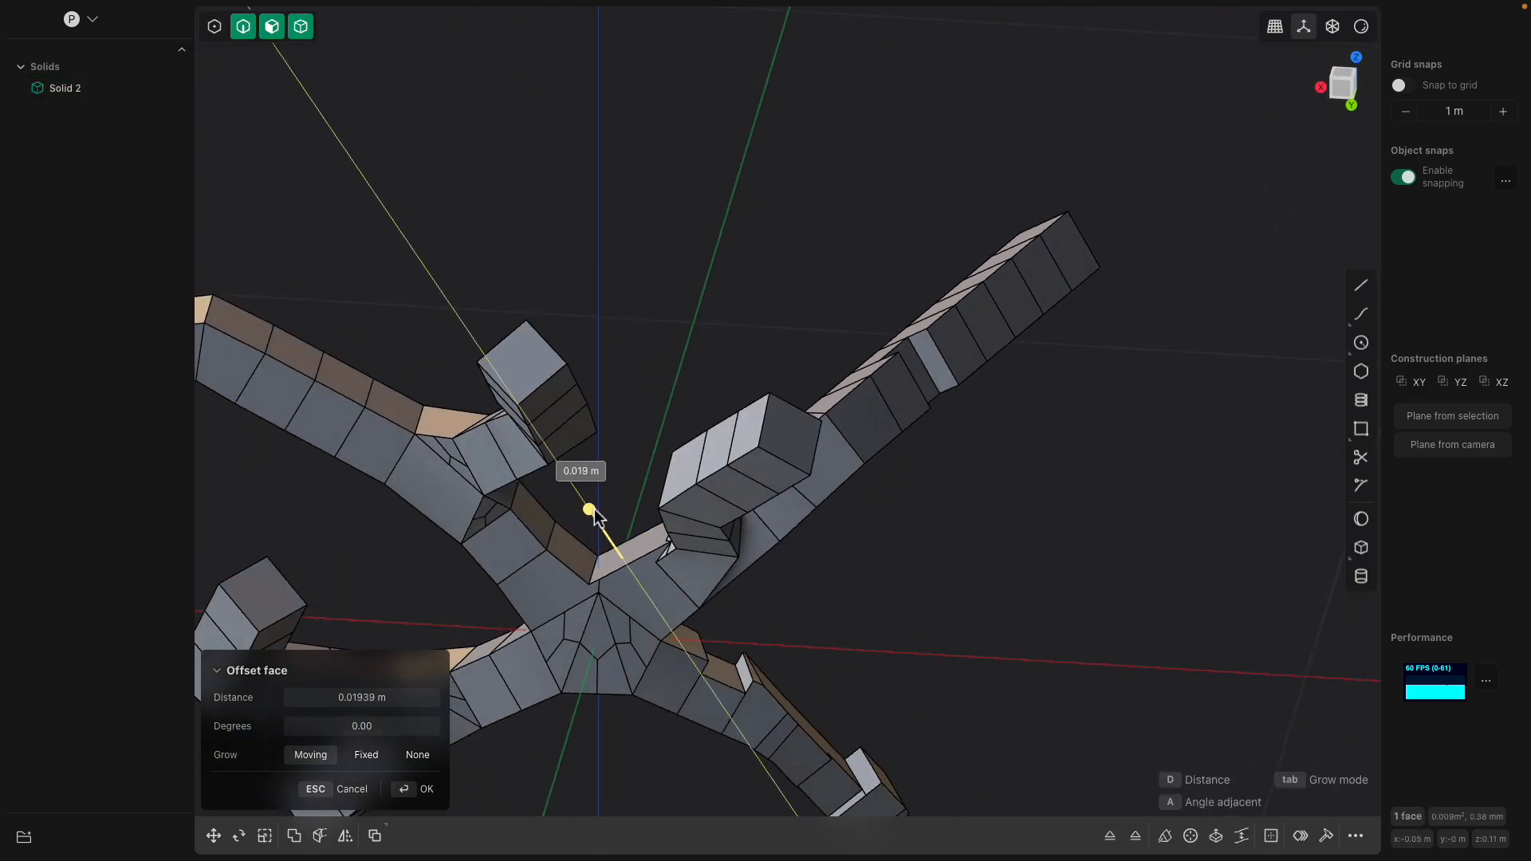
middle_click_drag(594, 517, 655, 391)
key("Escape")
Offset a face just before the bend of the upper +X branch inward to form a step
scroll(668, 348, "up", 3)
left_click(672, 341)
scroll(664, 407, "up", 5)
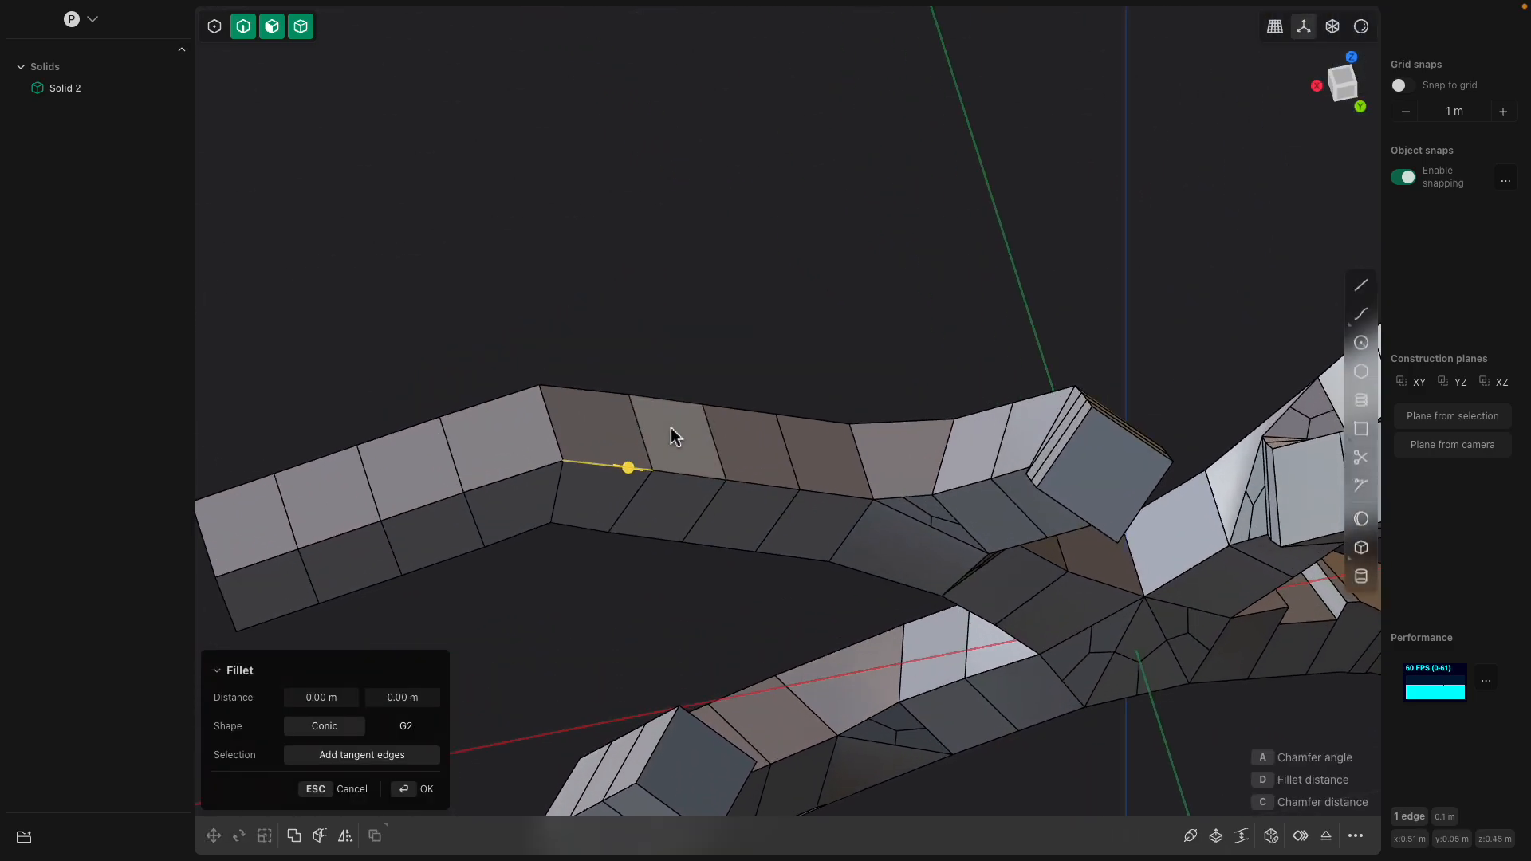
left_click(671, 438)
left_click_drag(701, 399, 693, 409)
left_click(609, 432)
middle_click_drag(610, 432, 668, 506)
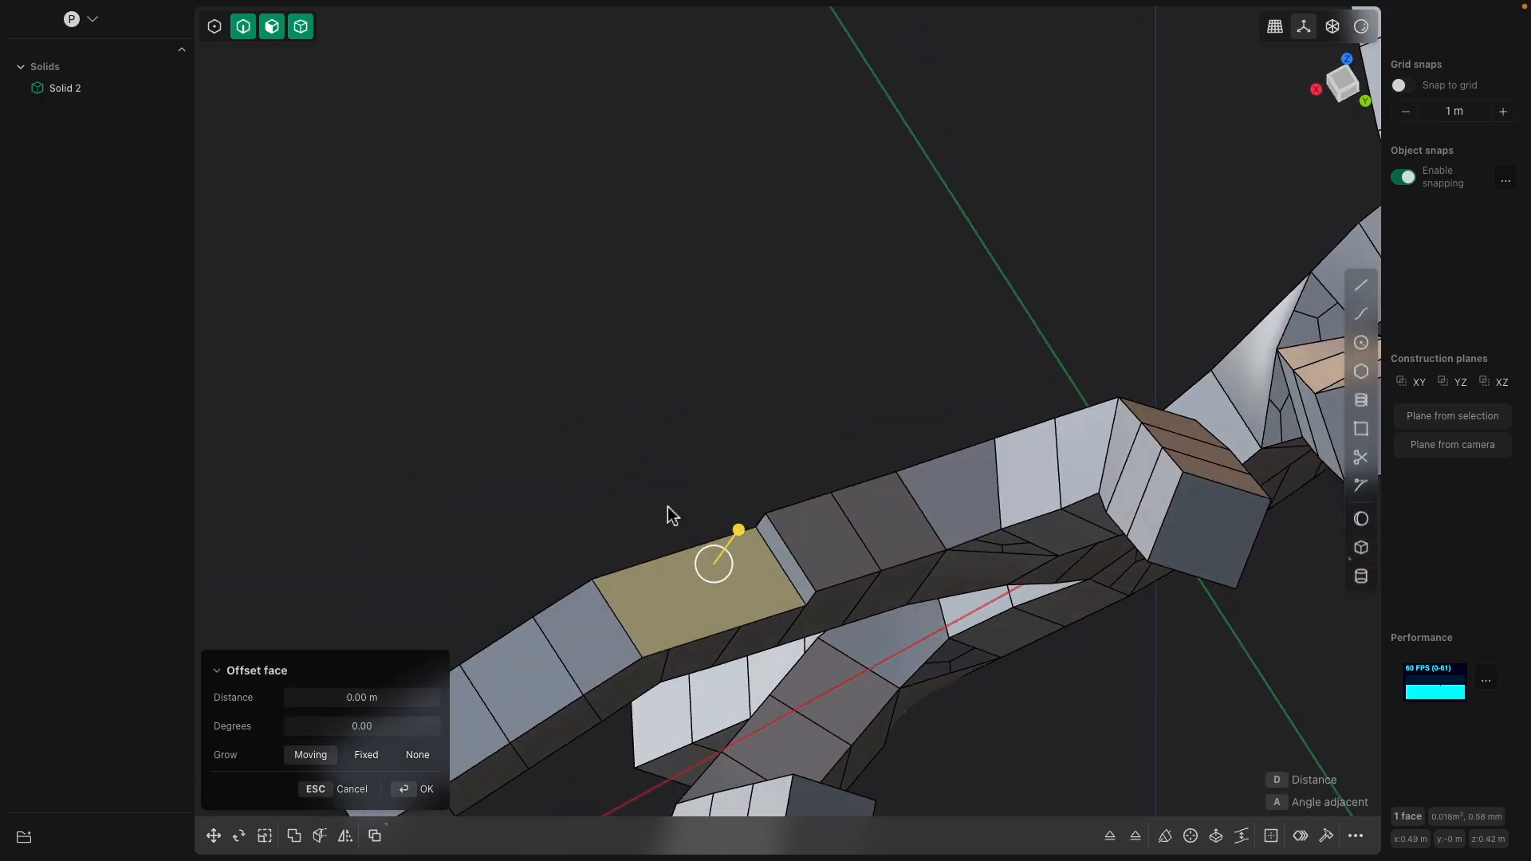
middle_click_drag(801, 539, 974, 396)
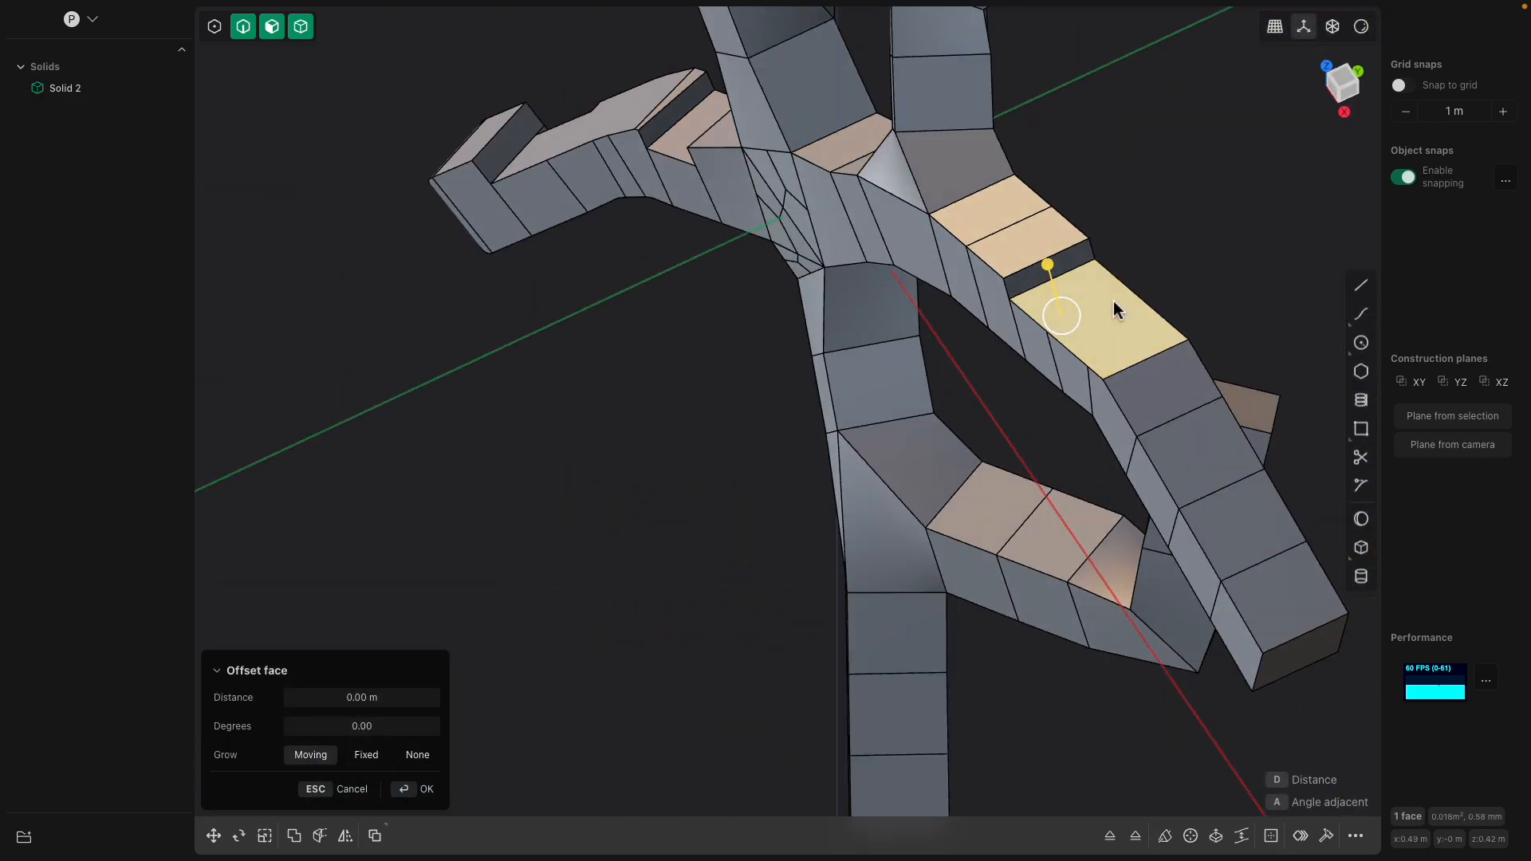
middle_click_drag(1112, 309, 772, 328)
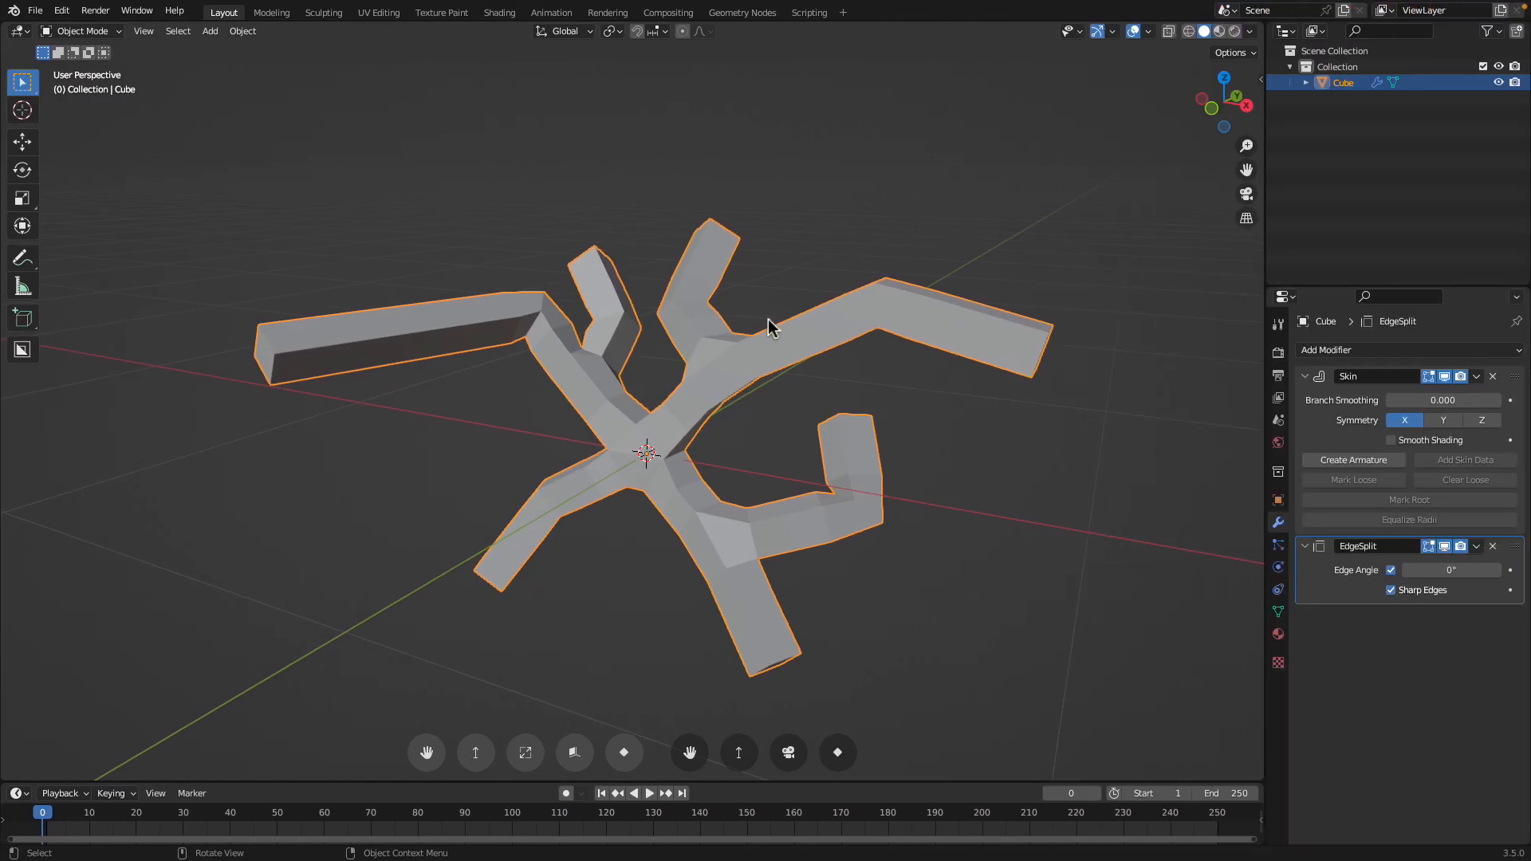
Switch to Blender and remove the EdgeSplit modifier from the skinned mesh
middle_click_drag(769, 321, 608, 384)
scroll(801, 398, "up", 2)
middle_click_drag(802, 393, 994, 405)
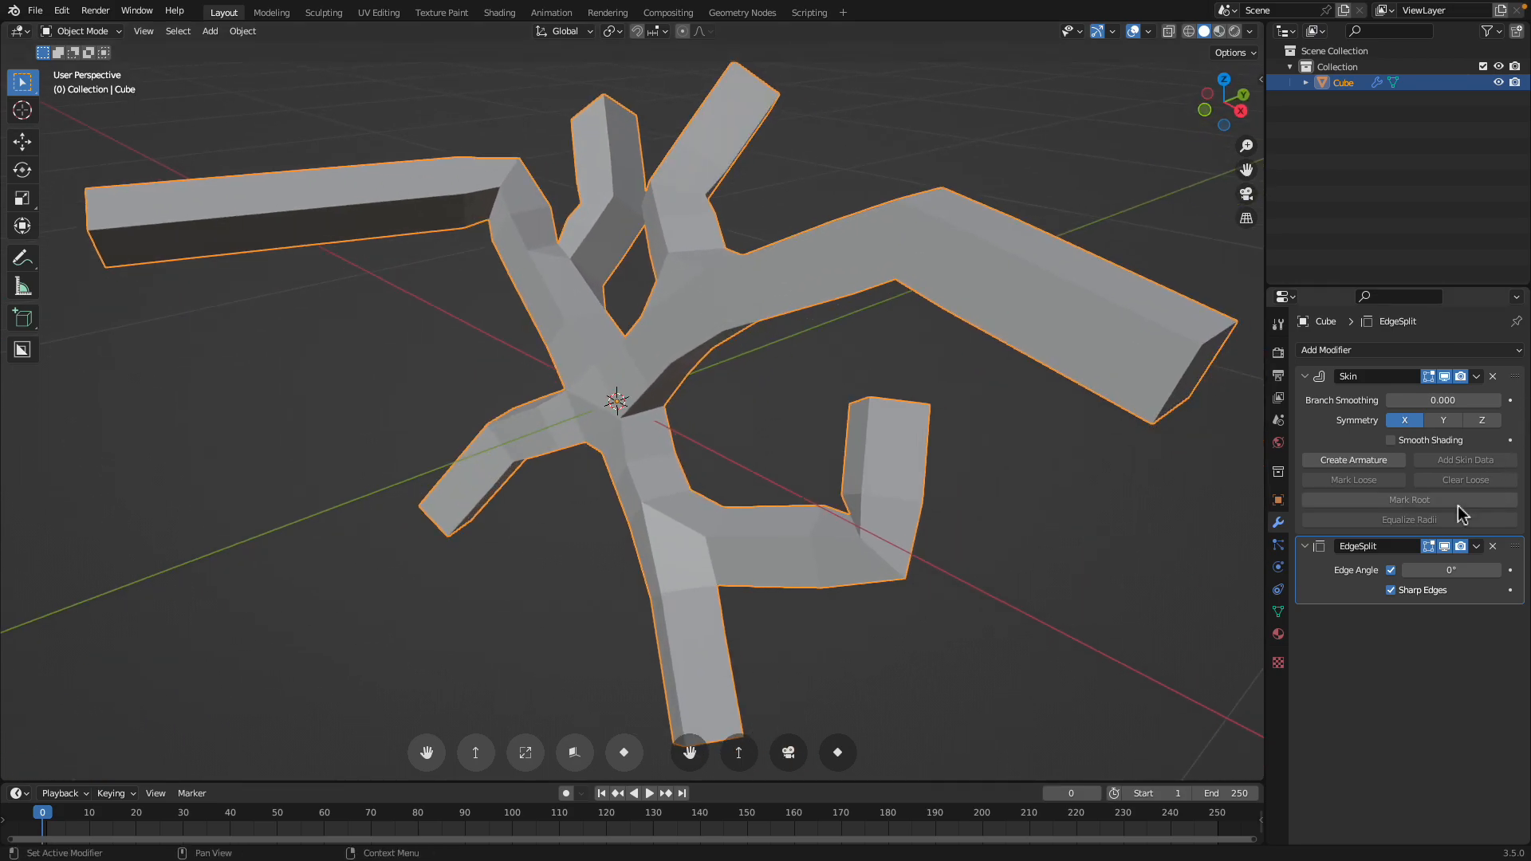
left_click(1493, 546)
Try a level 2 Subdivision modifier on the skinned mesh and remove it again
scroll(821, 420, "down", 3)
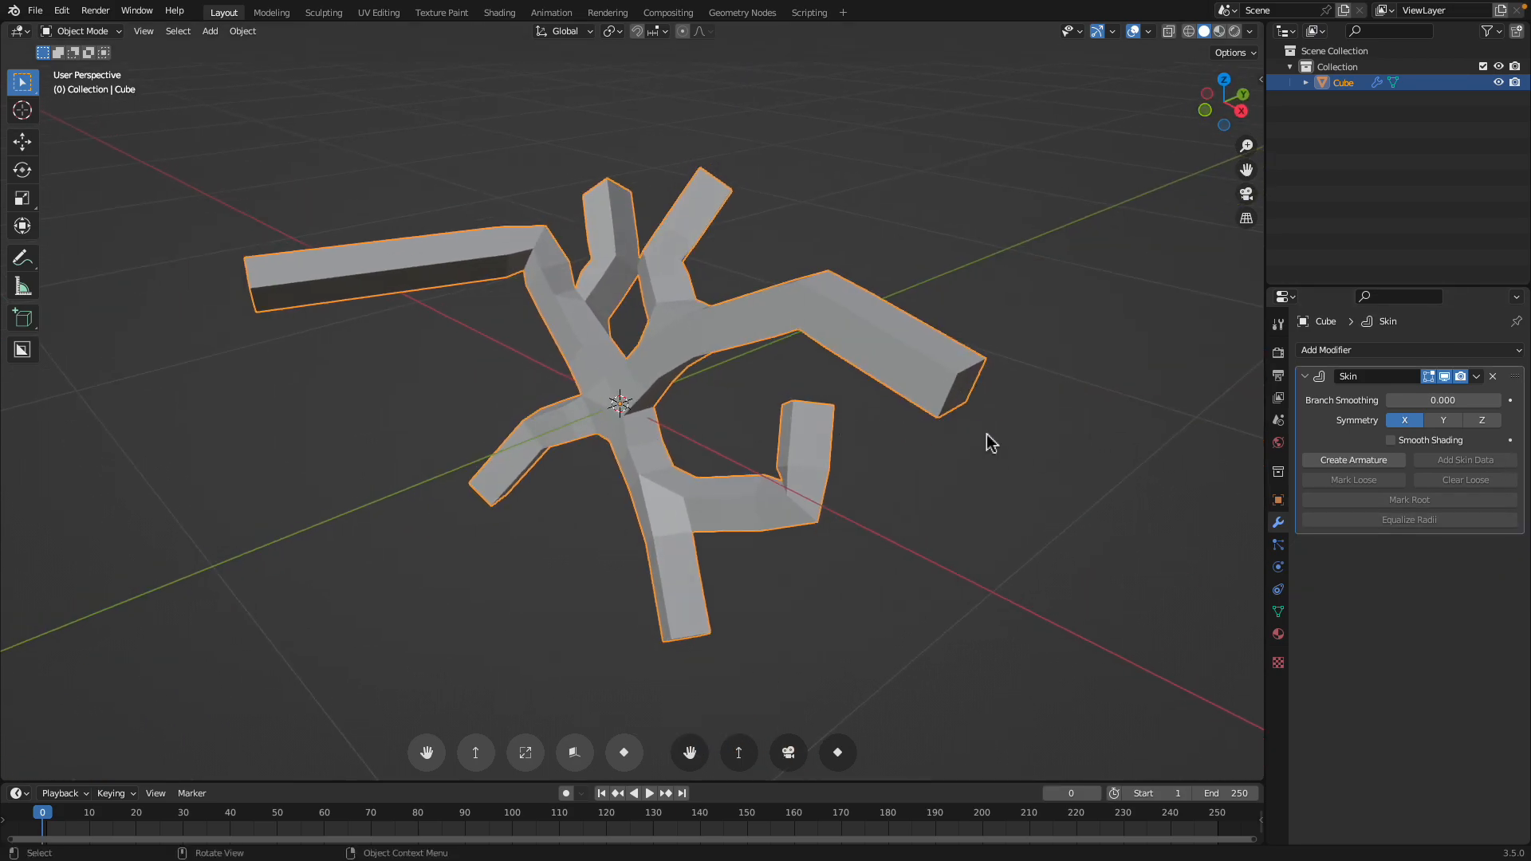
key("ctrl+2")
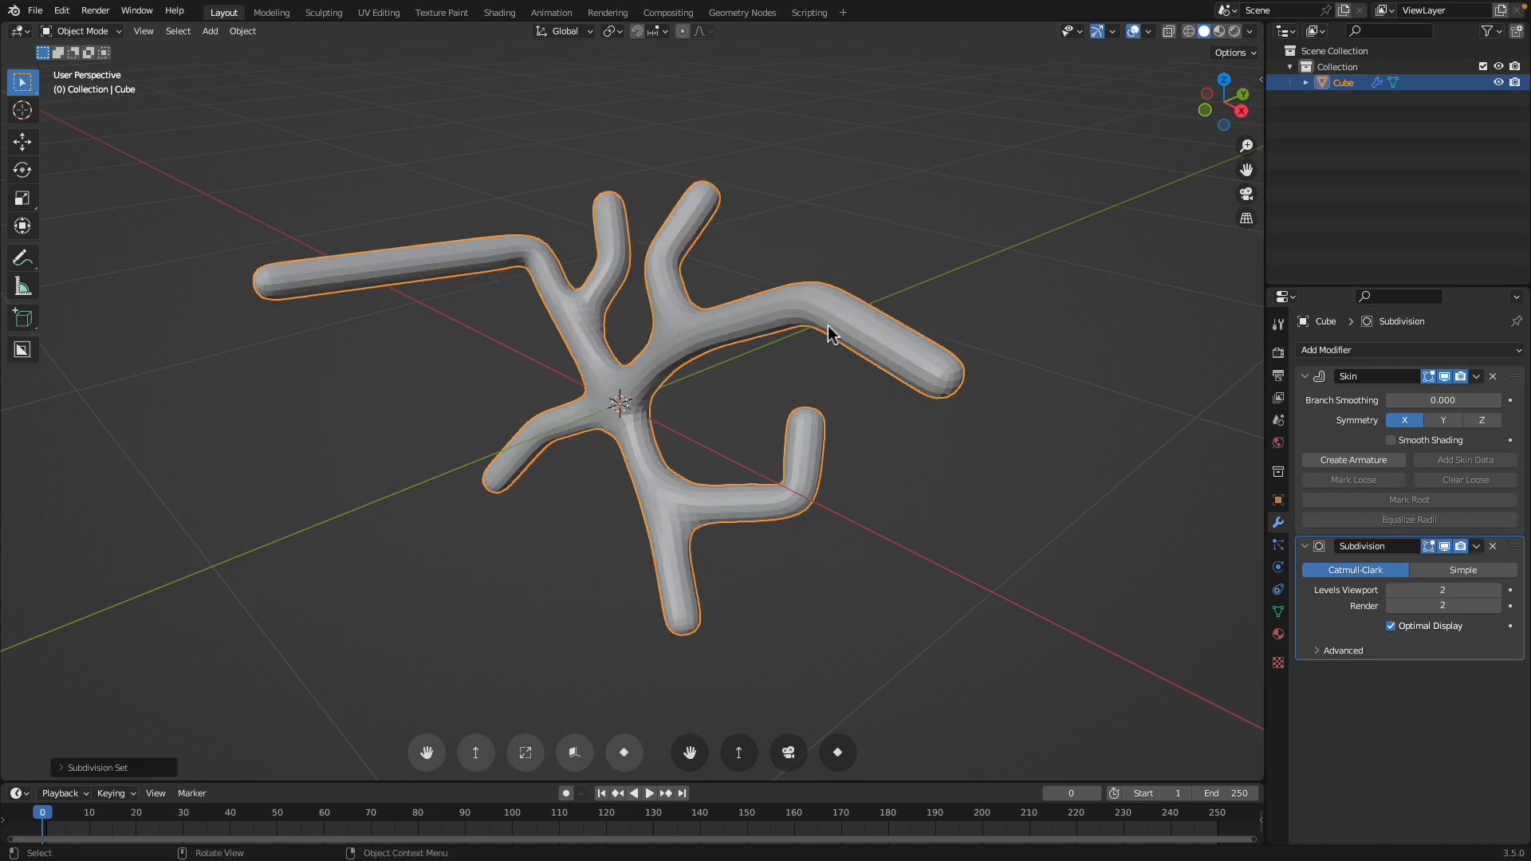
scroll(824, 332, "up", 1)
middle_click_drag(765, 318, 845, 410)
scroll(845, 409, "up", 4)
scroll(782, 399, "down", 2)
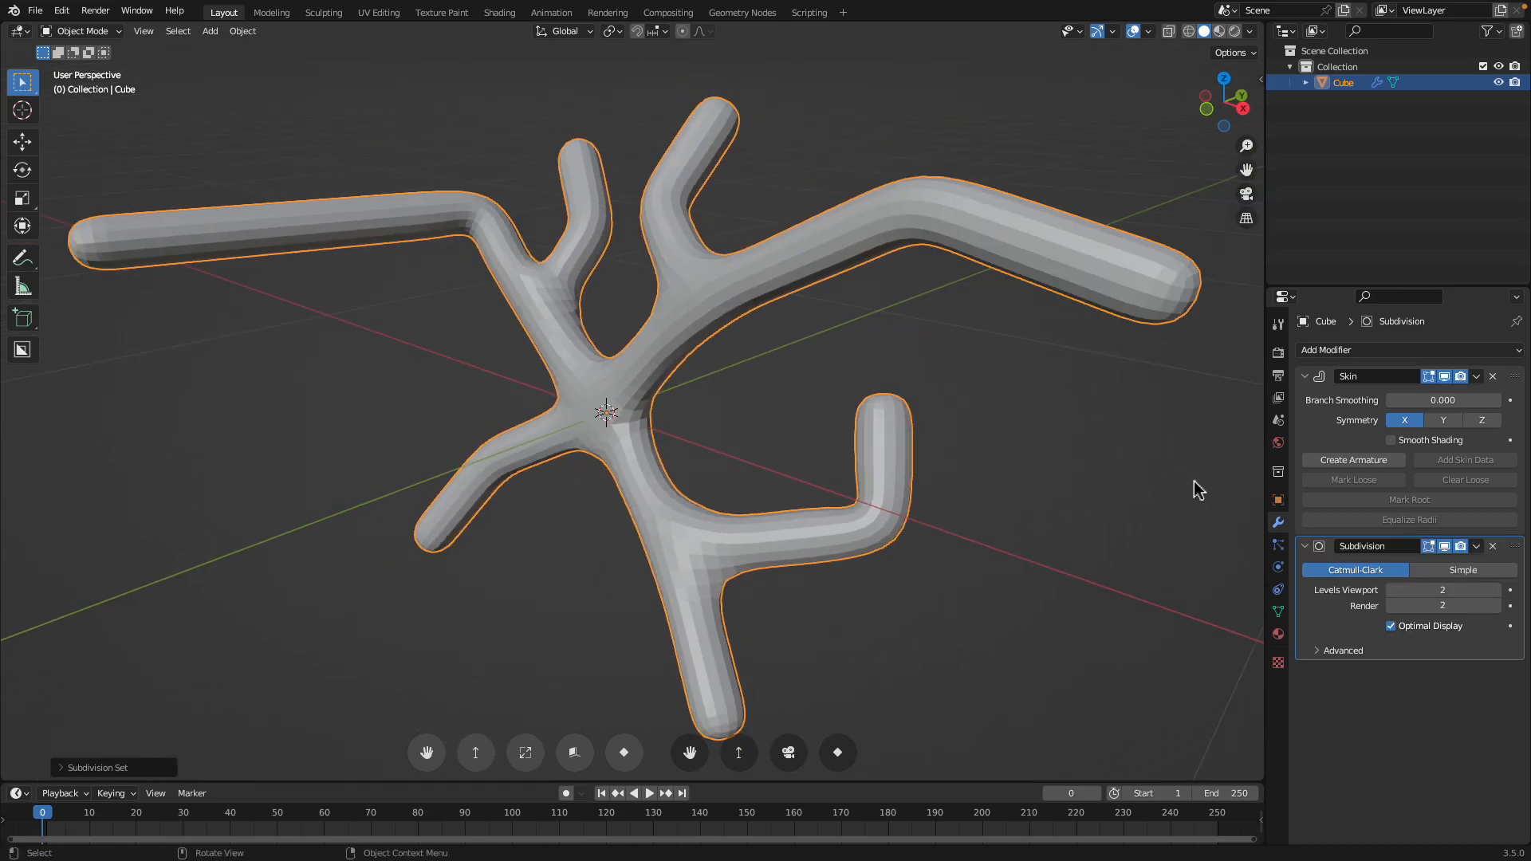
left_click(1494, 546)
scroll(786, 365, "down", 2)
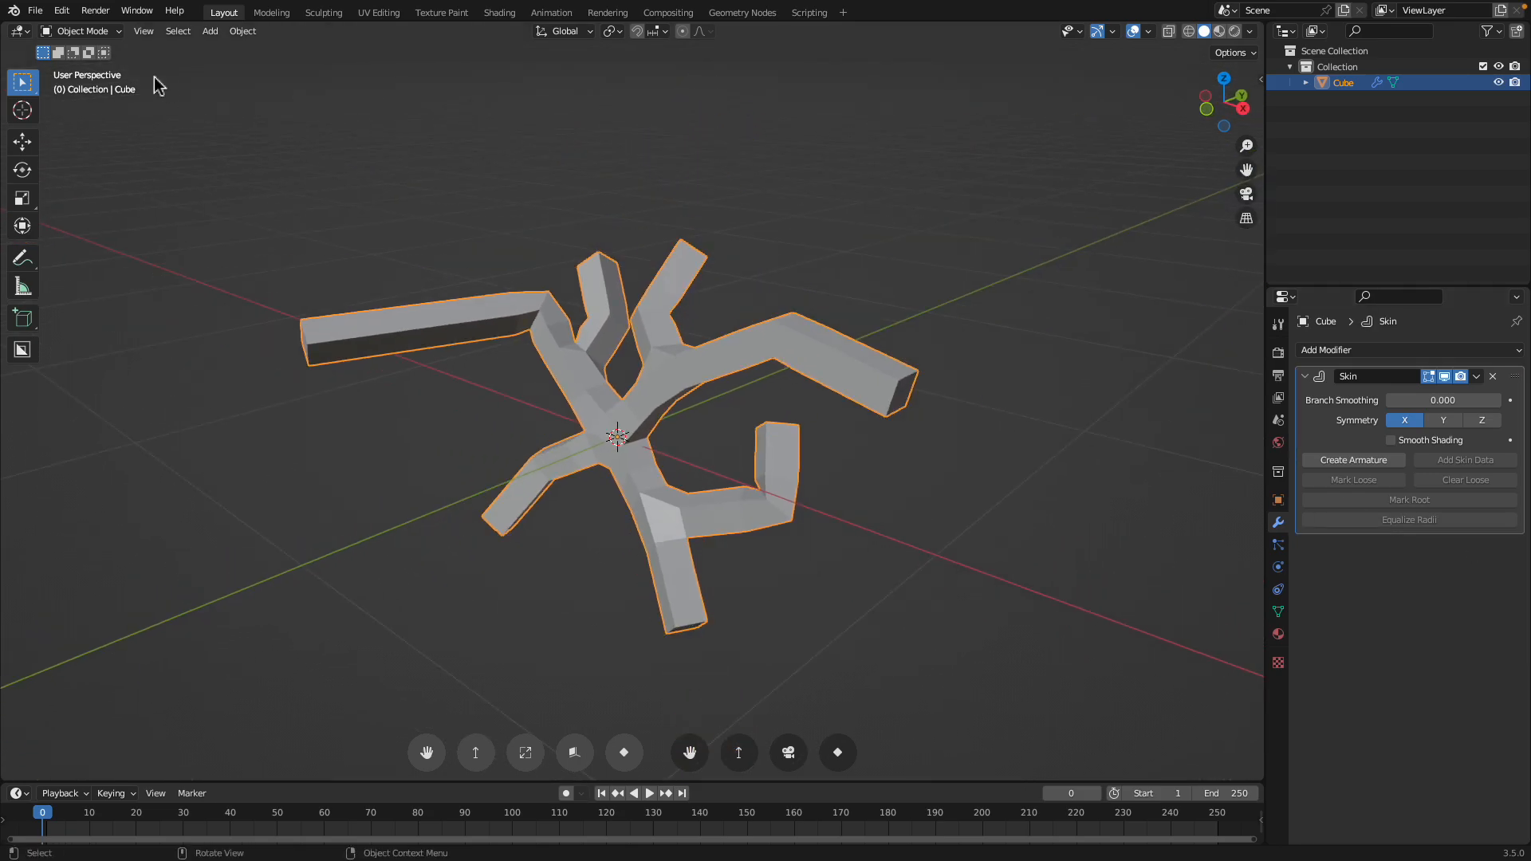
Export the selected mesh to the Desktop as skinnerSub.igs with a higher refinement level
left_click(35, 12)
mouse_move(88, 239)
left_click(307, 451)
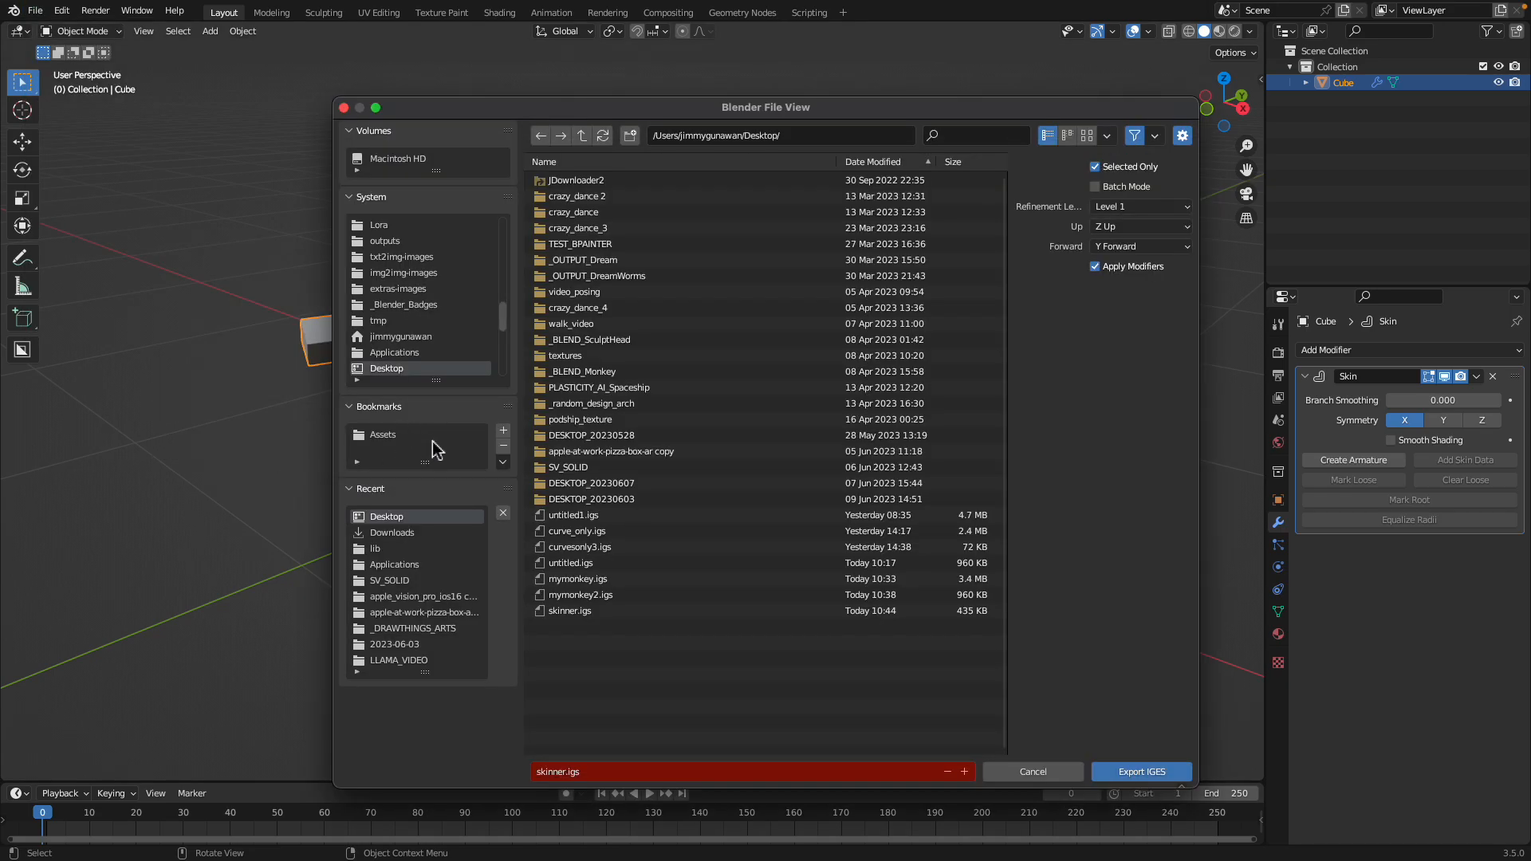
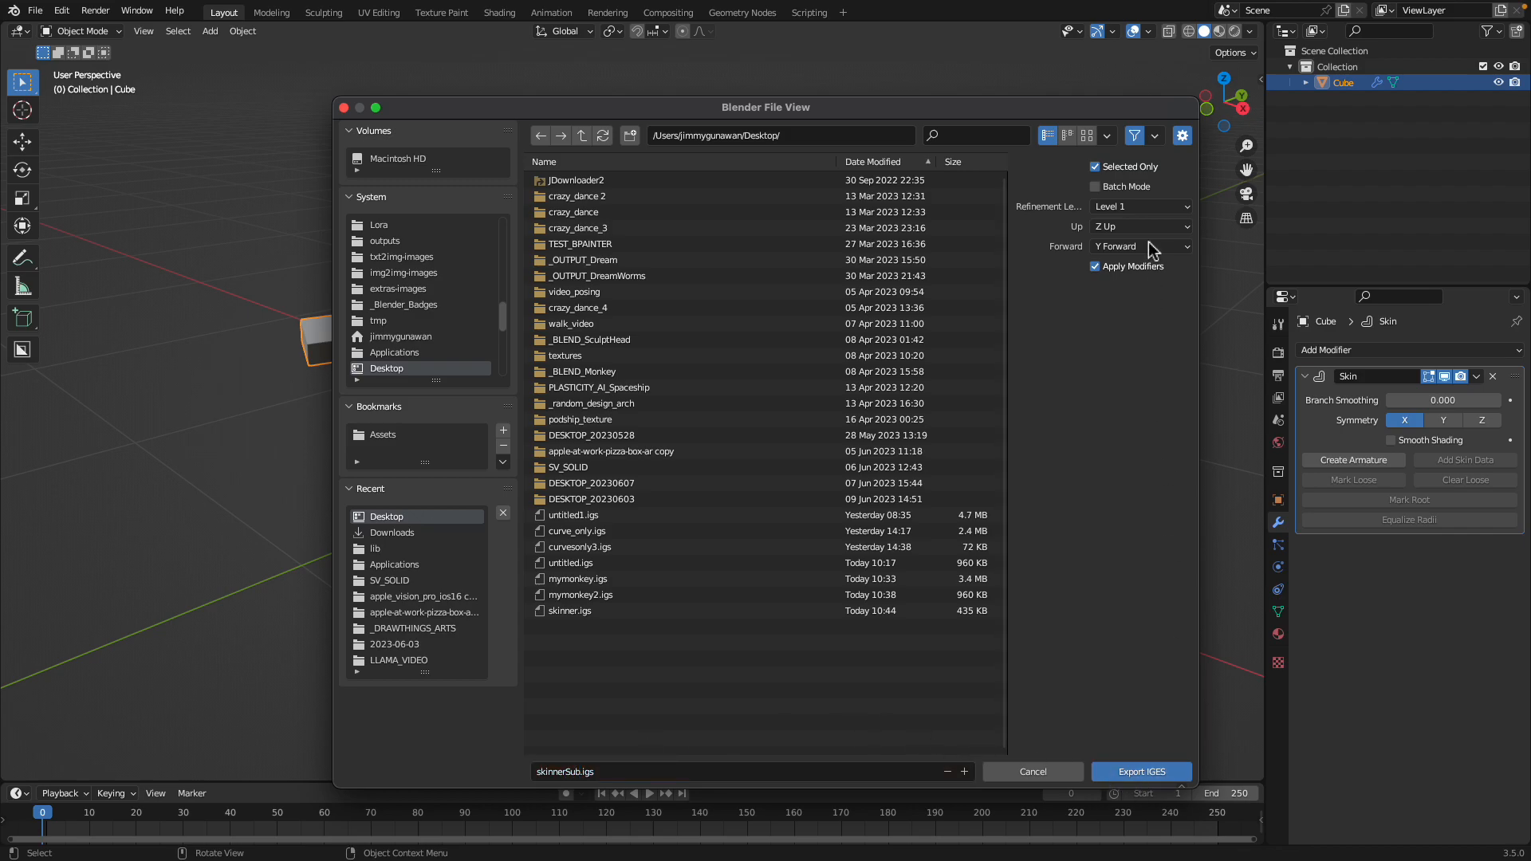
left_click(1139, 209)
left_click(1131, 244)
left_click(1149, 772)
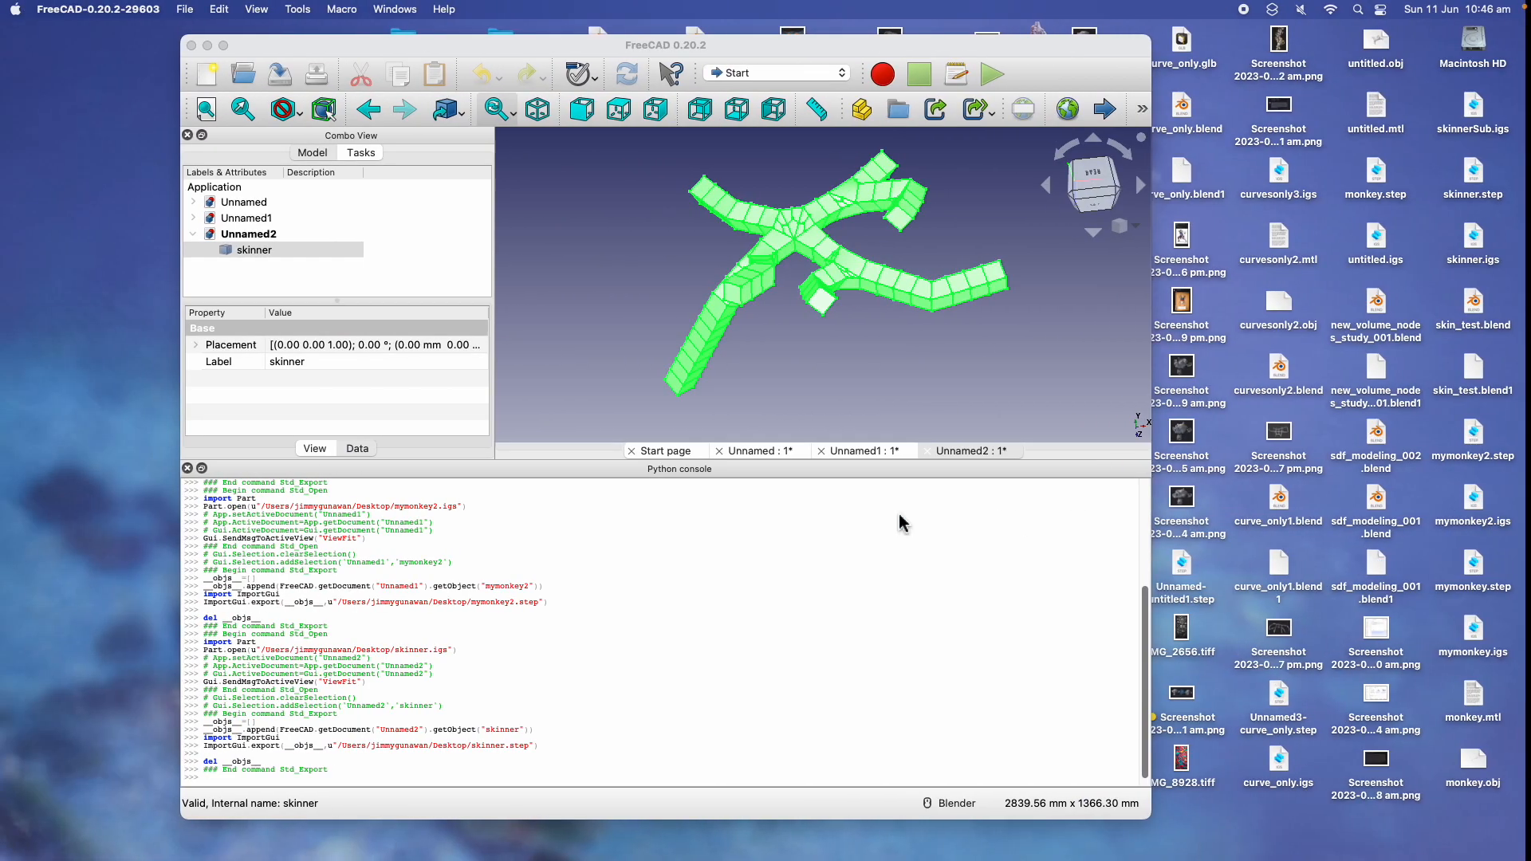
Switch to FreeCAD and open skinnerSub.igs from the Desktop
left_click_drag(512, 51, 504, 49)
key("super+o")
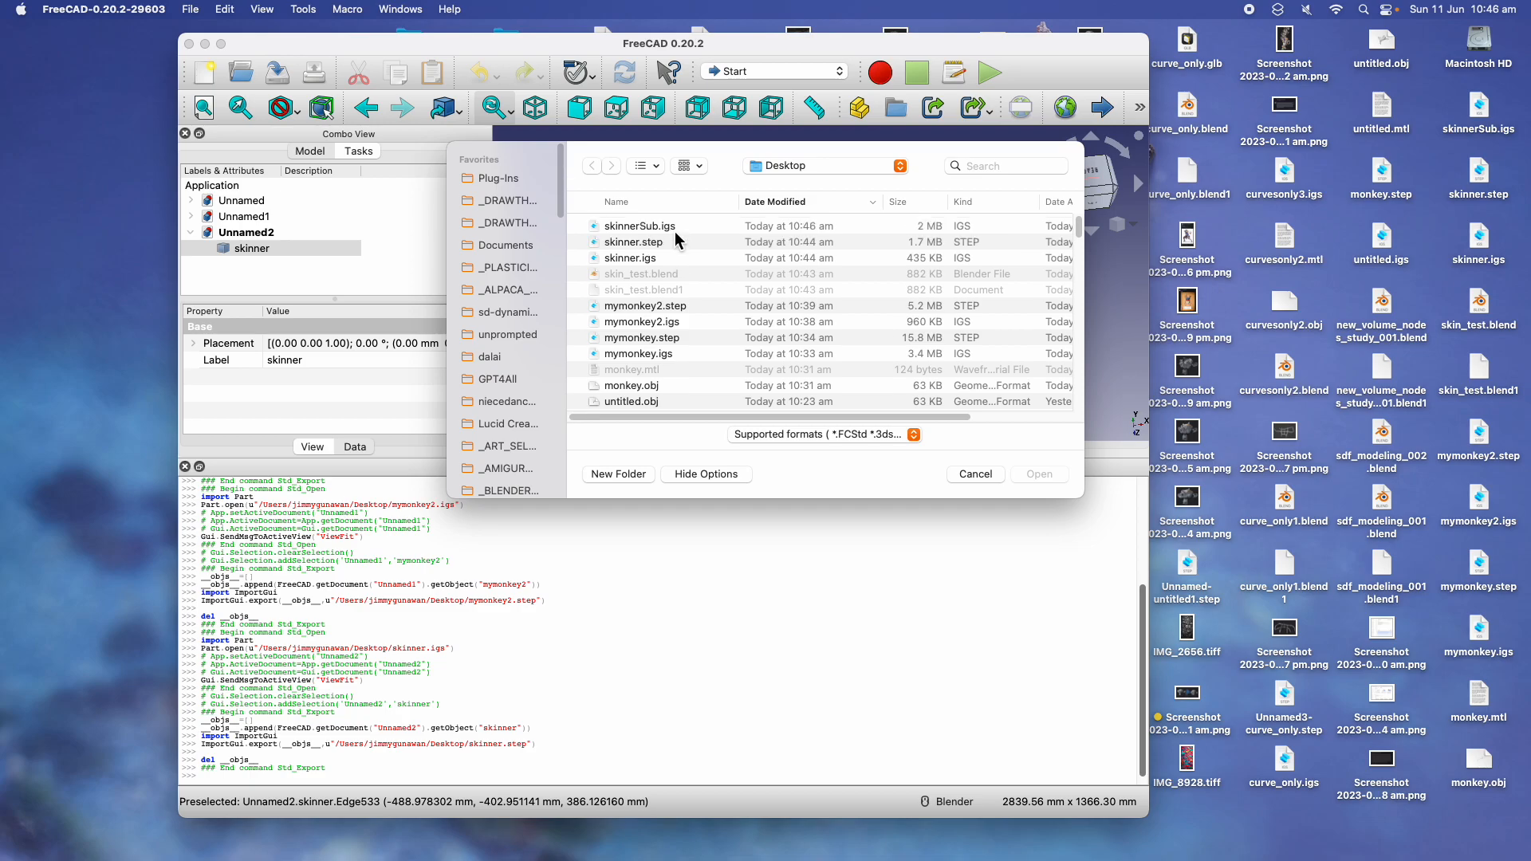
left_click(684, 229)
left_click(1069, 477)
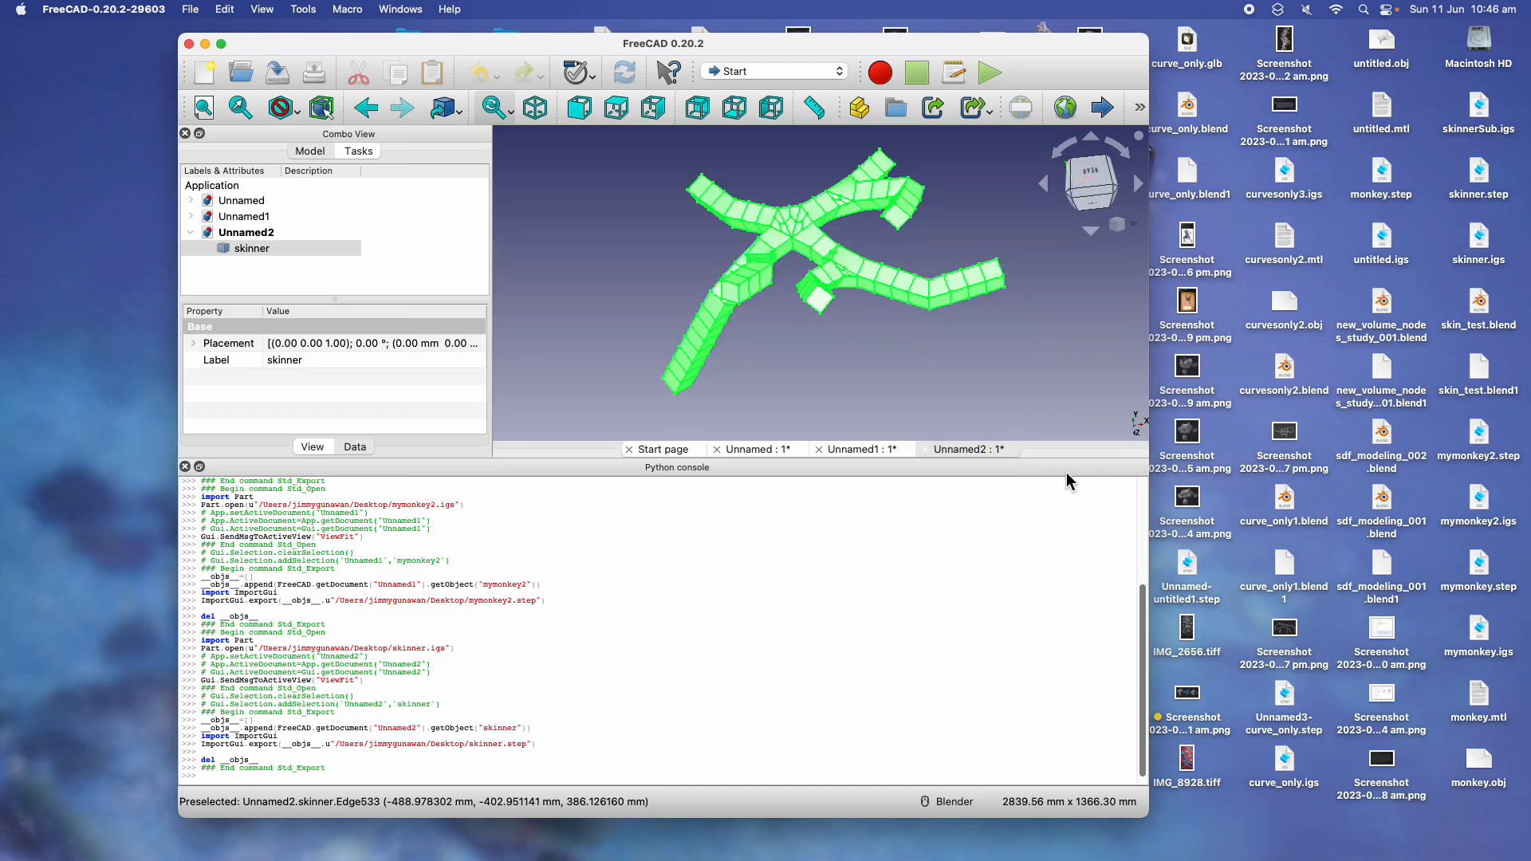
scroll(772, 301, "up", 5)
middle_click_drag(823, 394, 766, 303)
left_click_drag(254, 37, 249, 37)
left_click(190, 10)
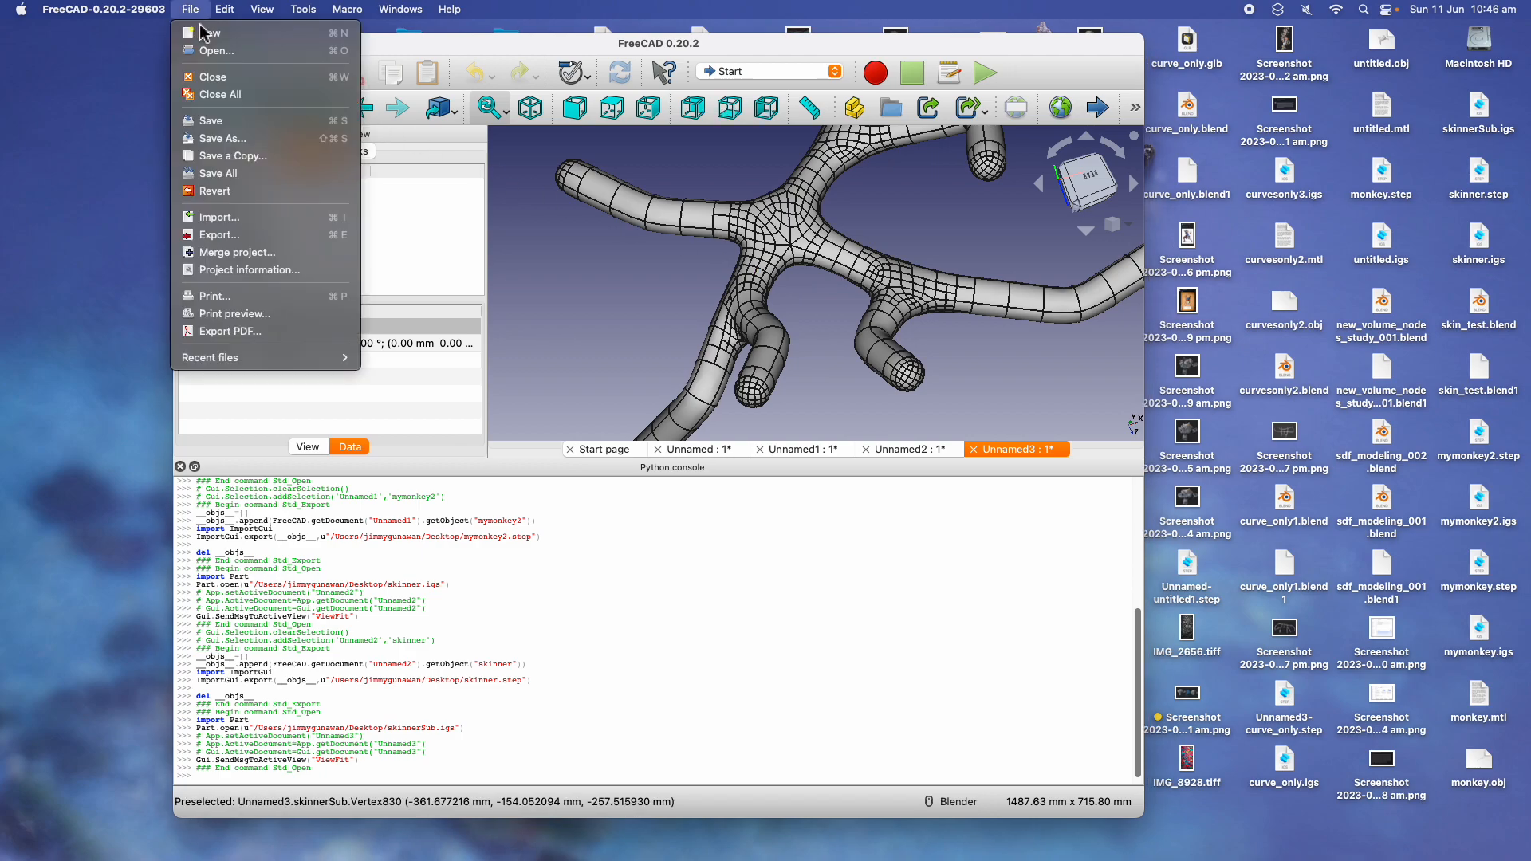
left_click(252, 238)
left_click(771, 452)
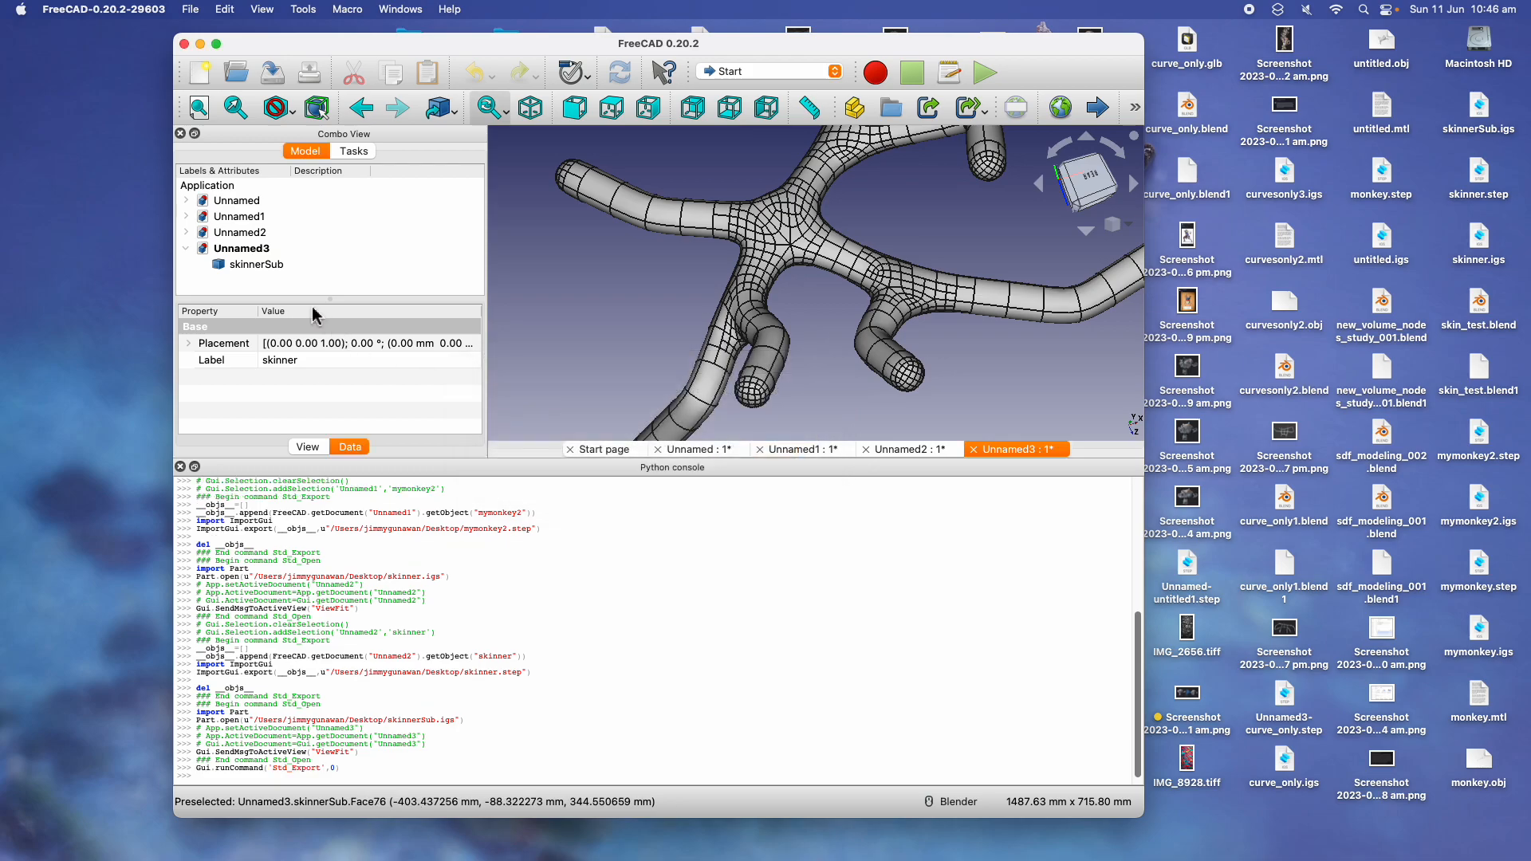
Export the skinnerSub object as skinnerSub.step in STEP with colors format, and switch back to Plasticity
left_click(256, 265)
left_click(190, 10)
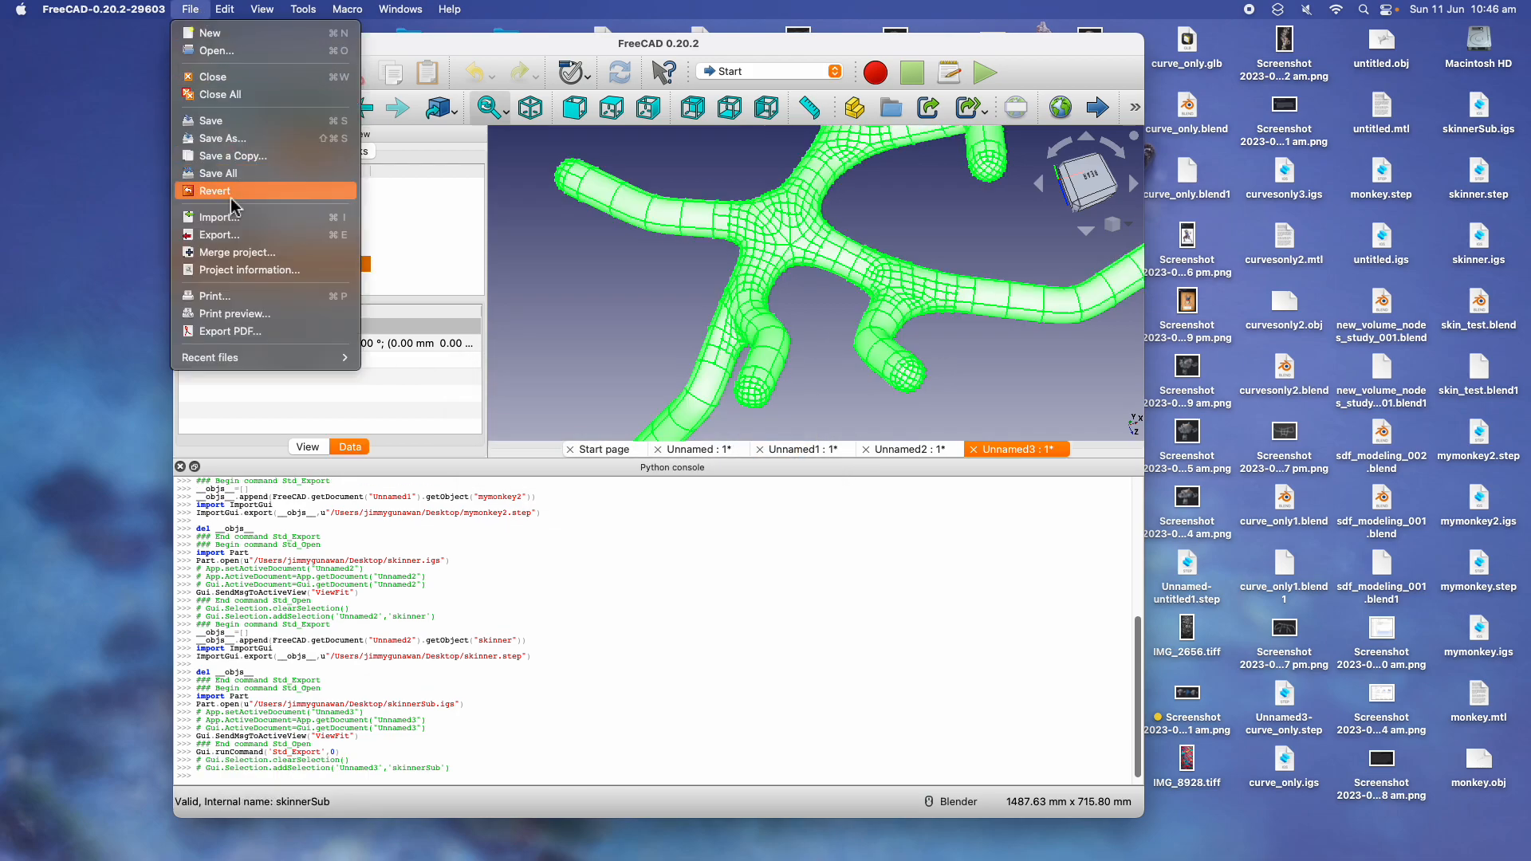
left_click(252, 237)
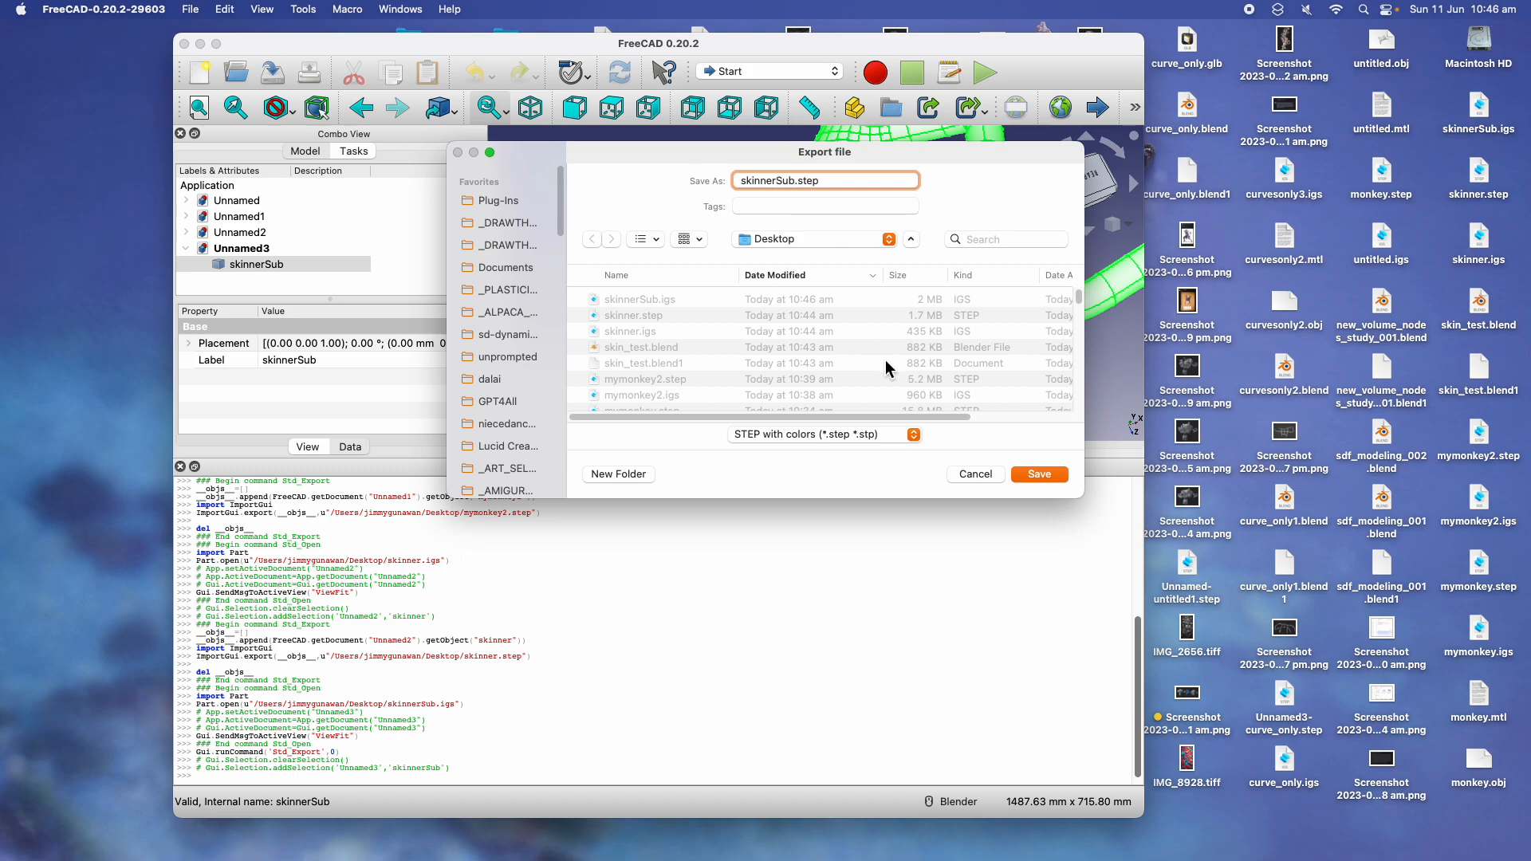
left_click(1031, 473)
key("ctrl+Right")
key("ctrl+Right")
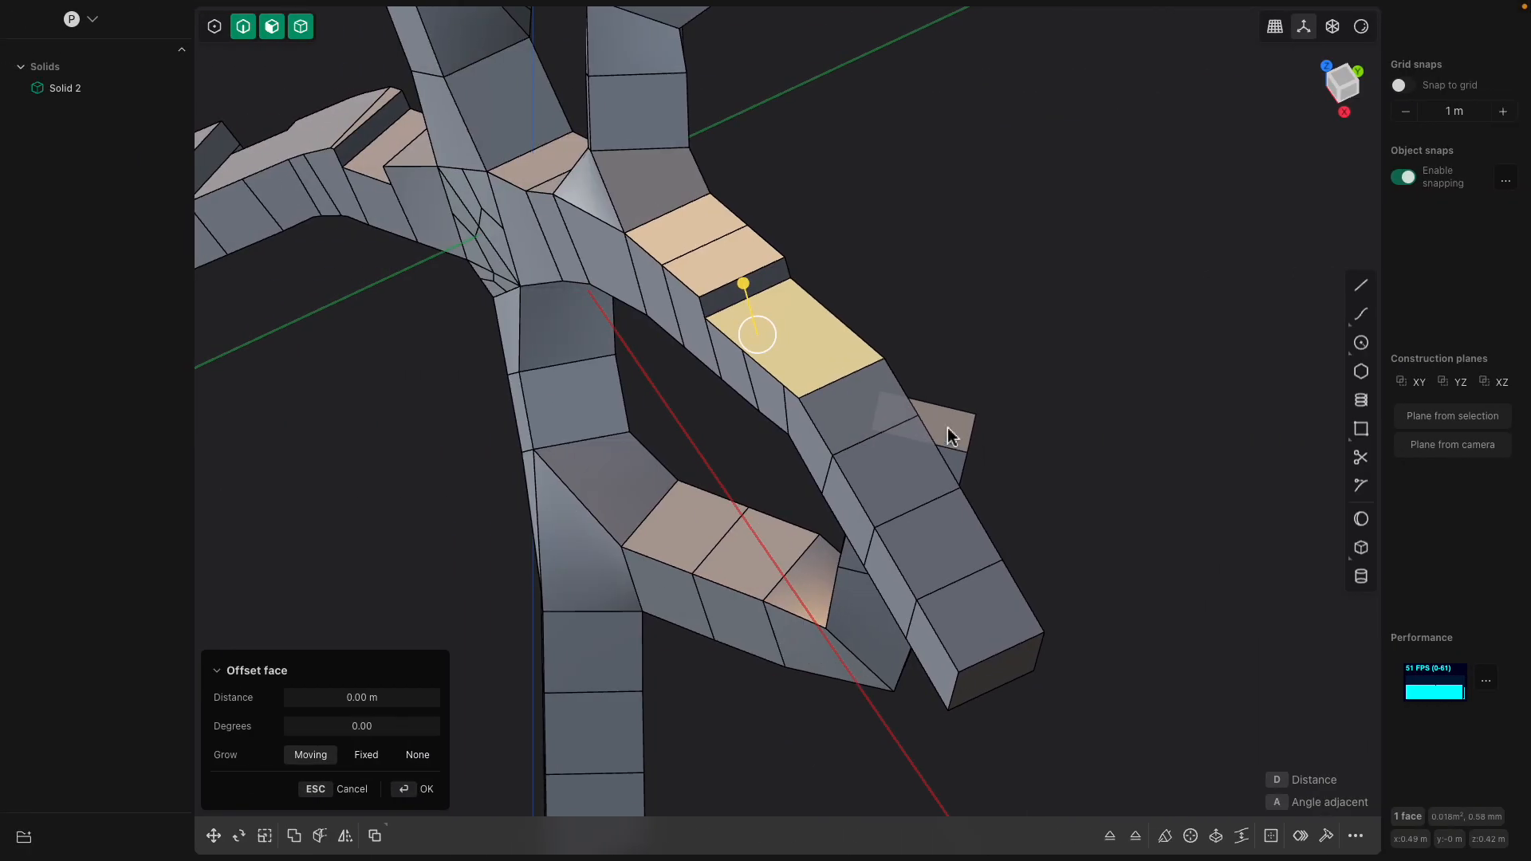
middle_click_drag(947, 427, 837, 428)
key("f")
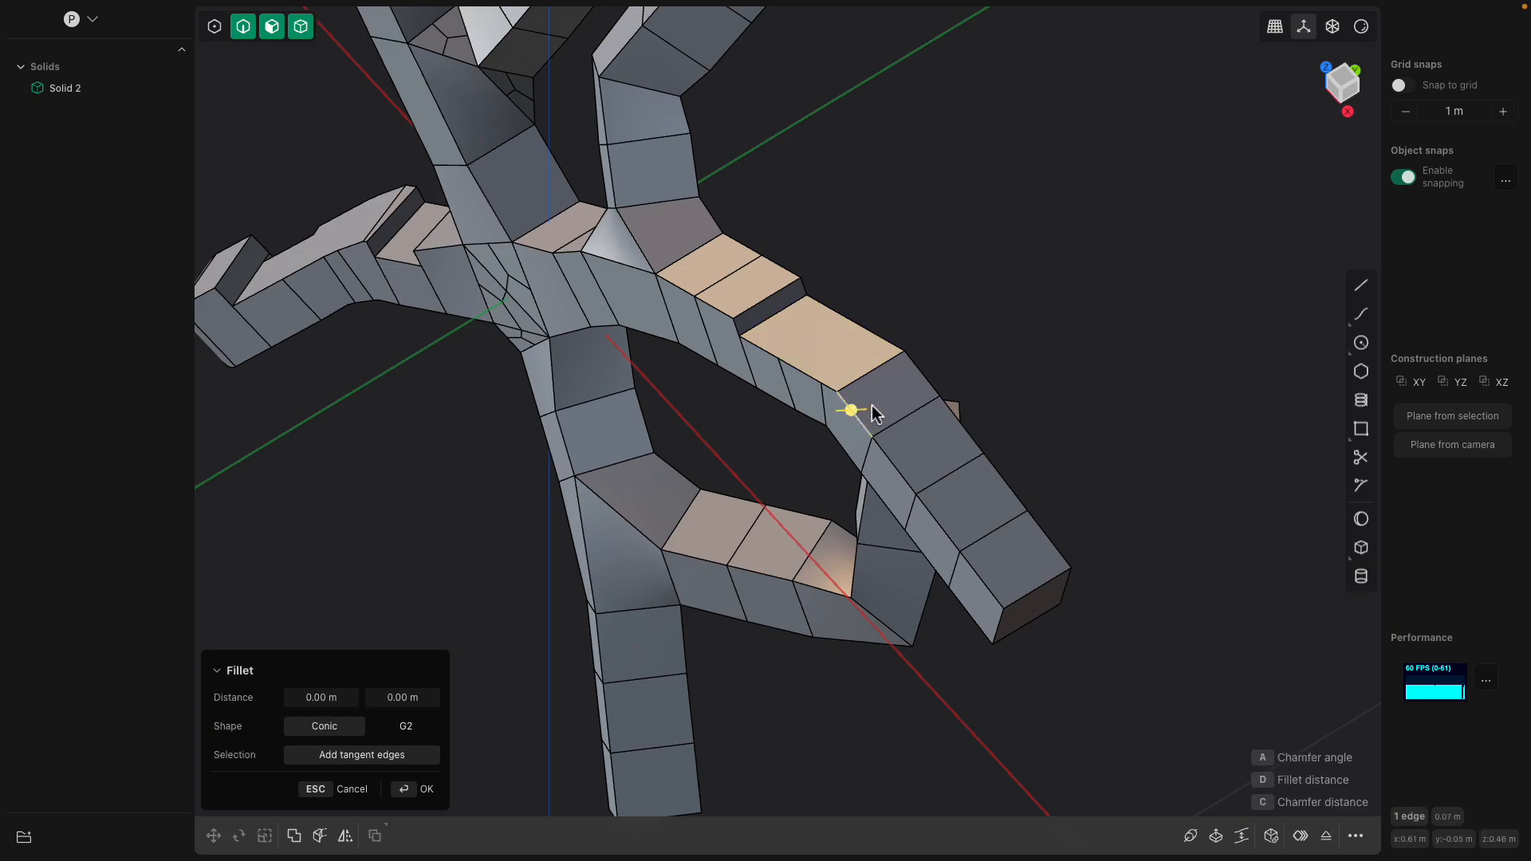
scroll(918, 361, "up", 3)
left_click_drag(914, 354, 927, 357)
left_click_drag(919, 350, 905, 347)
middle_click_drag(906, 348, 809, 335)
key("Escape")
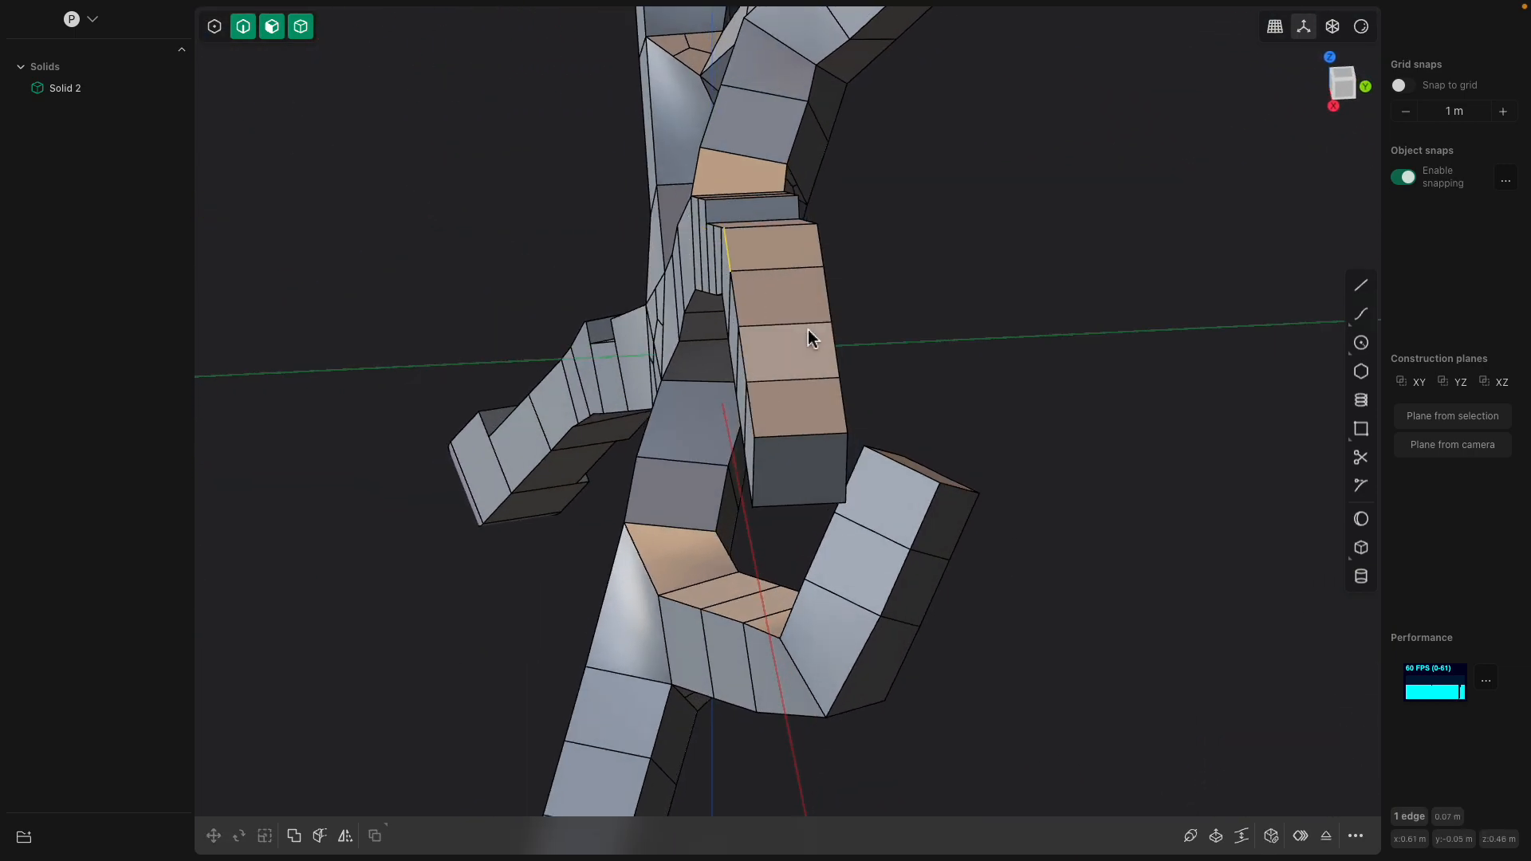
Fillet the long upper edges of the outer +X branch by about 0.021 m
middle_click_drag(840, 397, 871, 367)
double_click(806, 294)
key("b")
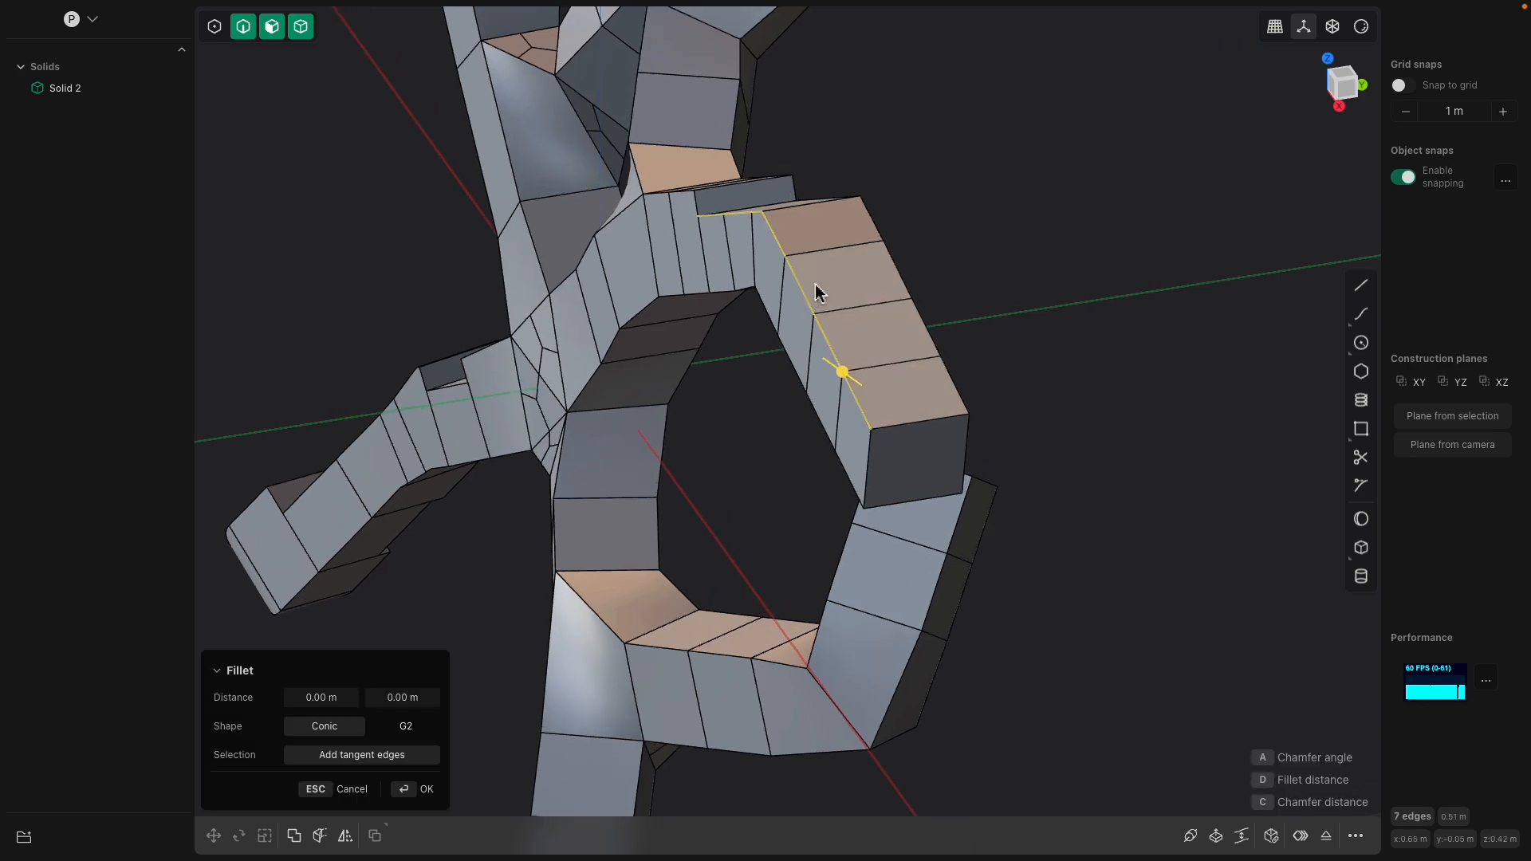
middle_click_drag(888, 249, 1077, 393)
left_click_drag(1077, 393, 1103, 397)
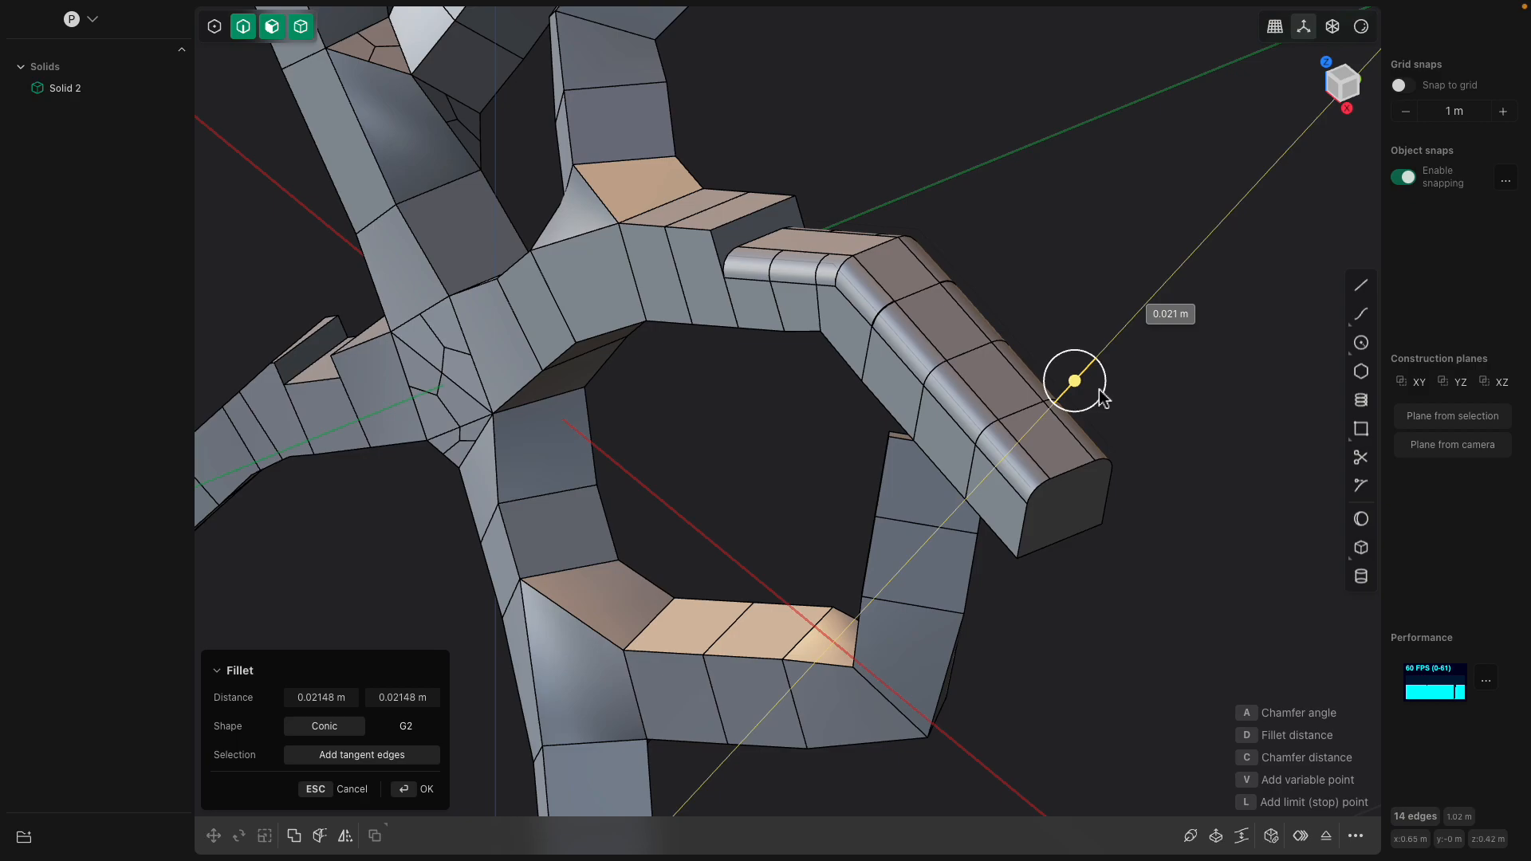
right_click(1081, 505)
Offset the end face of the filleted +X branch by about 0.002 m
left_click(1081, 505)
middle_click_drag(1080, 504, 1133, 520)
left_click_drag(1135, 521, 1138, 524)
left_click(1103, 487)
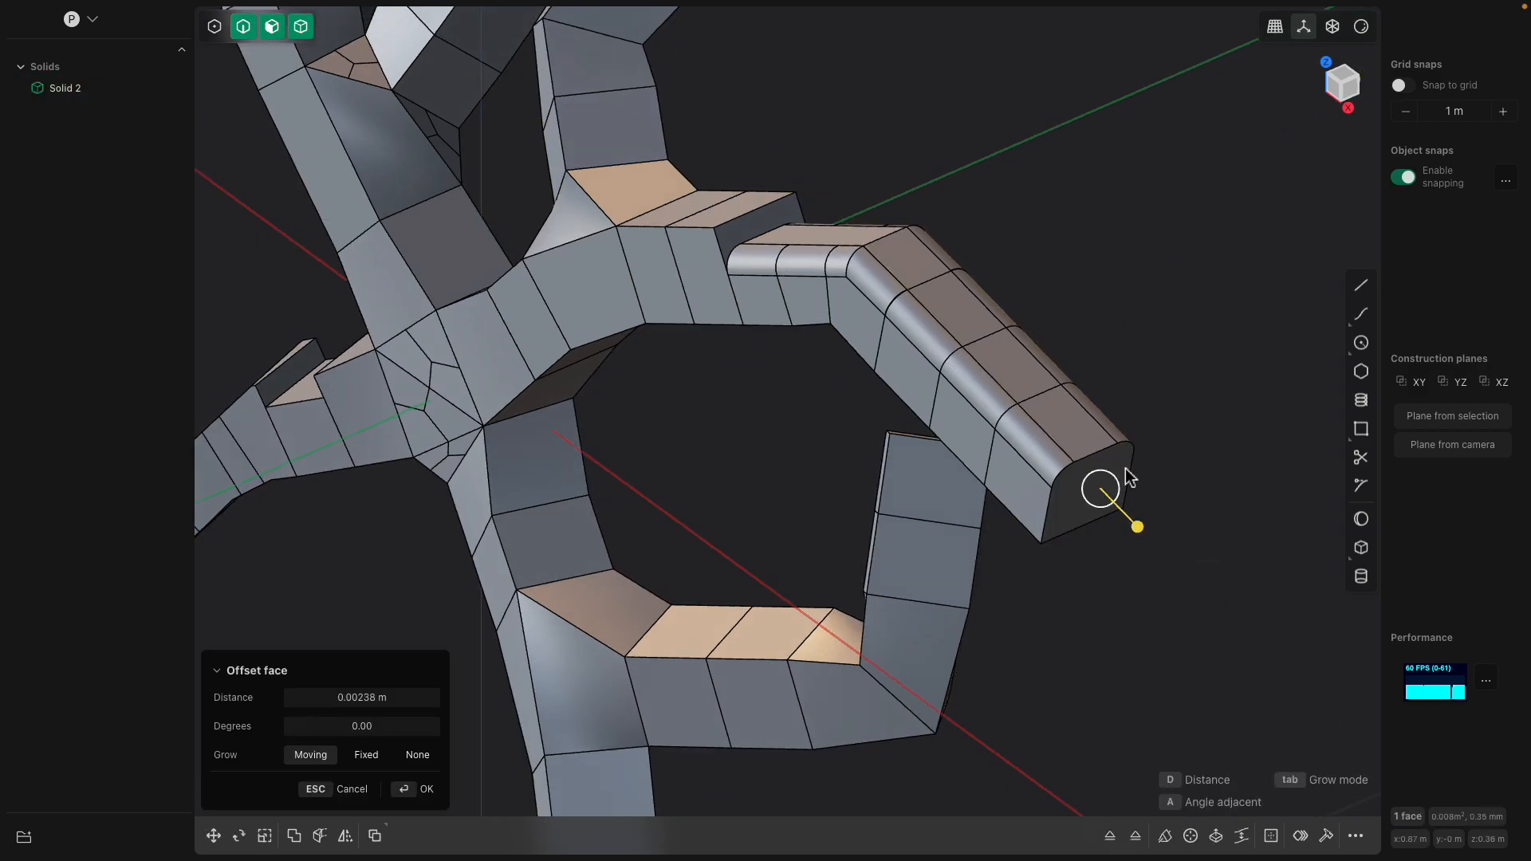
right_click(1155, 469)
Fillet the edges around the end face of the +X branch to round its tip
left_click(1155, 469)
left_click(1114, 469)
key("ctrl+2")
left_click_drag(1131, 444, 1115, 323)
right_click(1113, 316)
Offset a side face just past the bend of the filleted +X branch
middle_click_drag(908, 368, 937, 384)
left_click(924, 379)
left_click_drag(872, 392, 890, 386)
middle_click_drag(890, 386, 701, 410)
right_click(718, 383)
left_click_drag(701, 410, 692, 413)
middle_click_drag(693, 413, 1001, 355)
Extrude the flat end face of the rounded +X tip about 0.104 m inward to cut a pocket
left_click(1079, 332)
left_click_drag(1113, 352, 1150, 385)
left_click(1167, 299)
left_click(1123, 353)
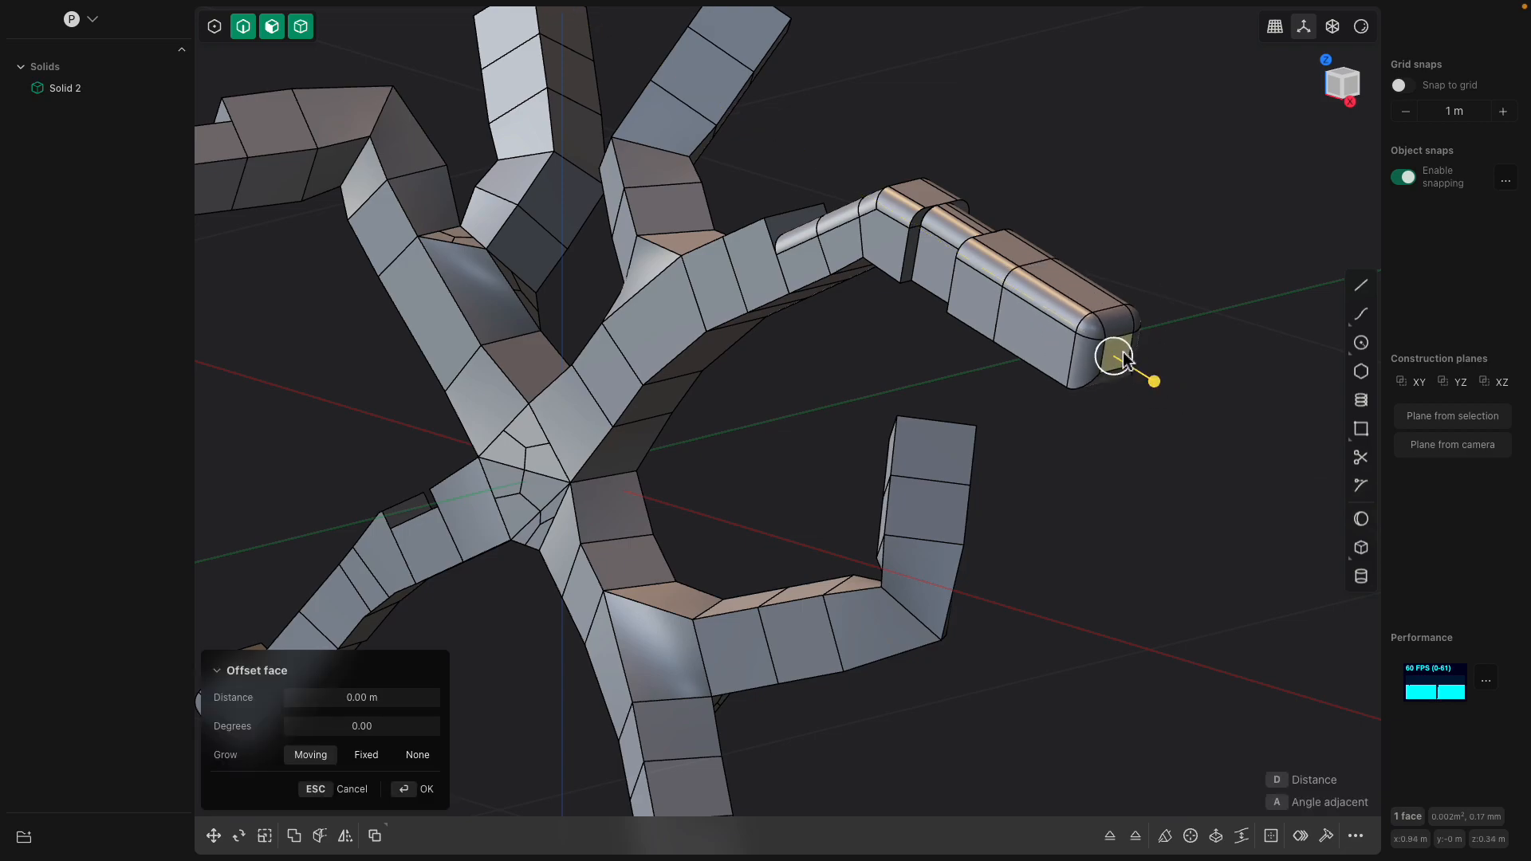
key("e")
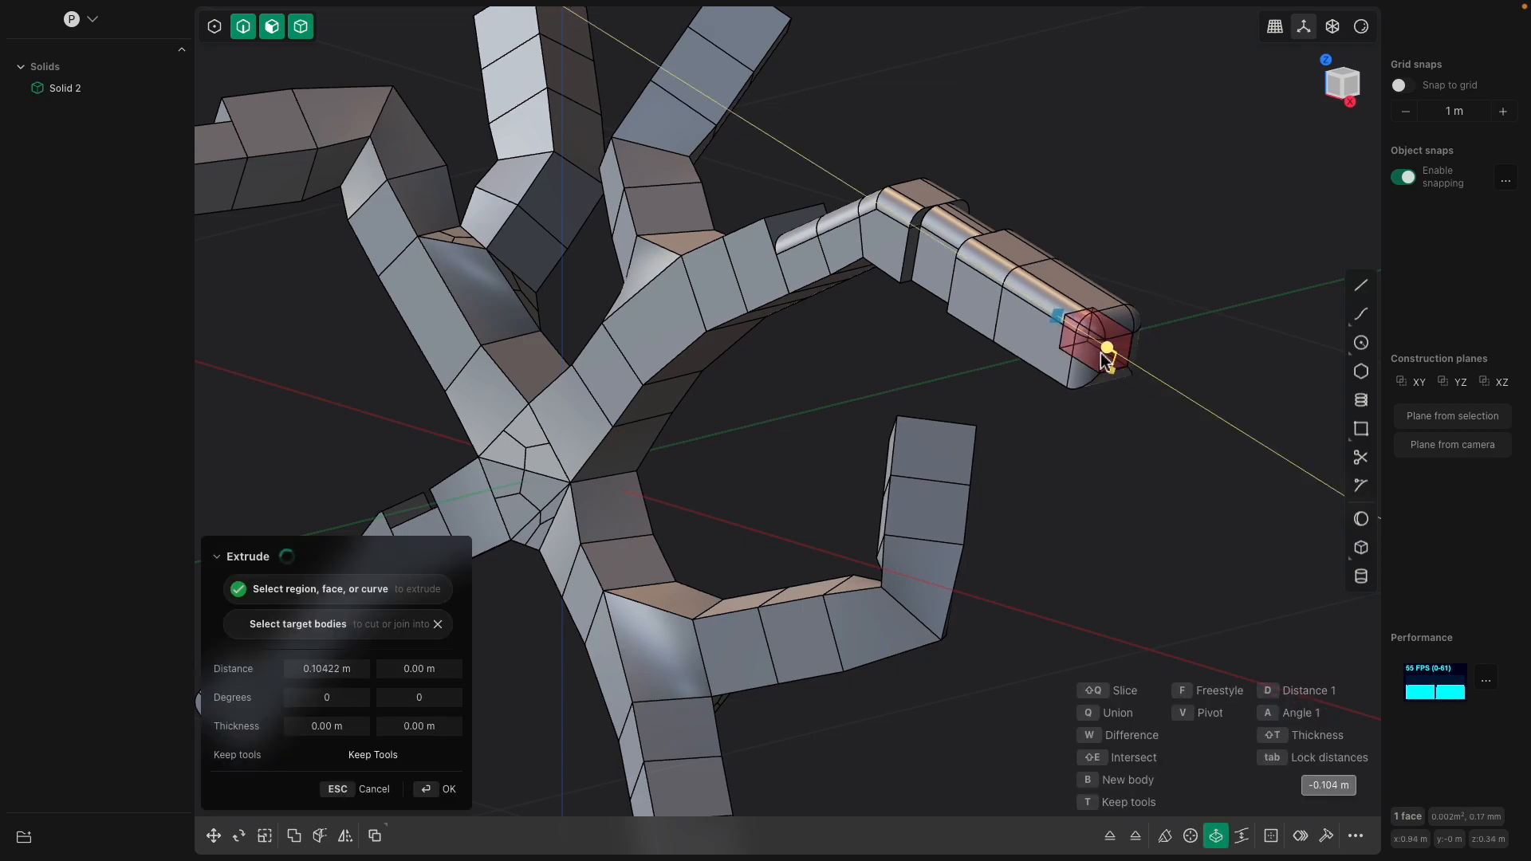
right_click(1141, 237)
Start a new empty scene, discarding the current branching solid
middle_click_drag(1062, 344, 728, 443)
middle_click_drag(802, 345, 896, 342)
middle_click_drag(738, 343, 886, 247)
left_click(884, 244)
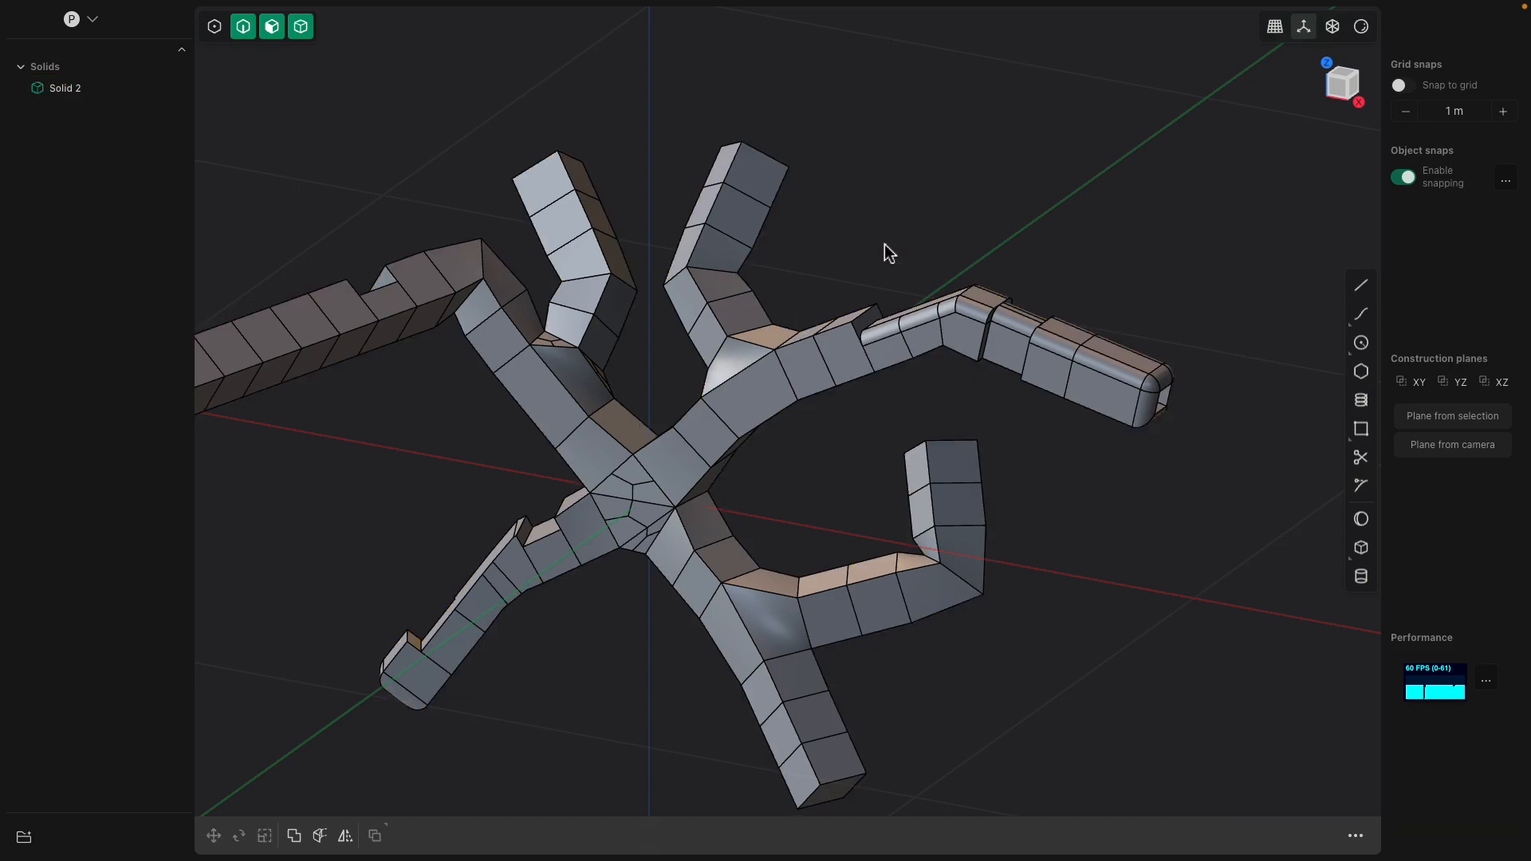
key("super+n")
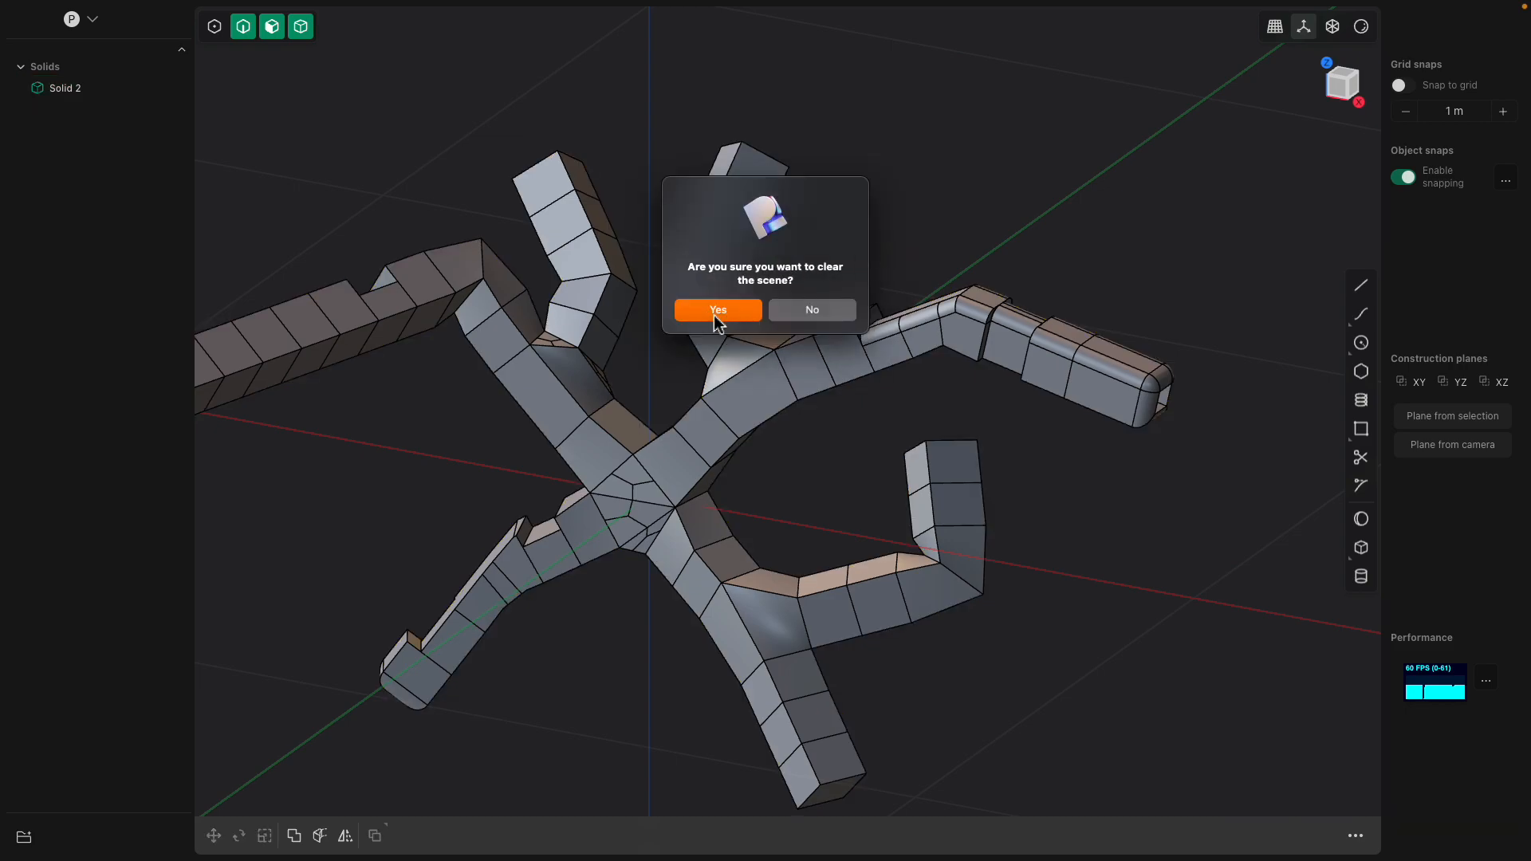
left_click(714, 315)
middle_click_drag(796, 280, 769, 285)
key("Delete")
Import skinnerSub.step from the Desktop with the healing, merging and sewing options offered
right_click(769, 285)
type("impo")
left_click(821, 341)
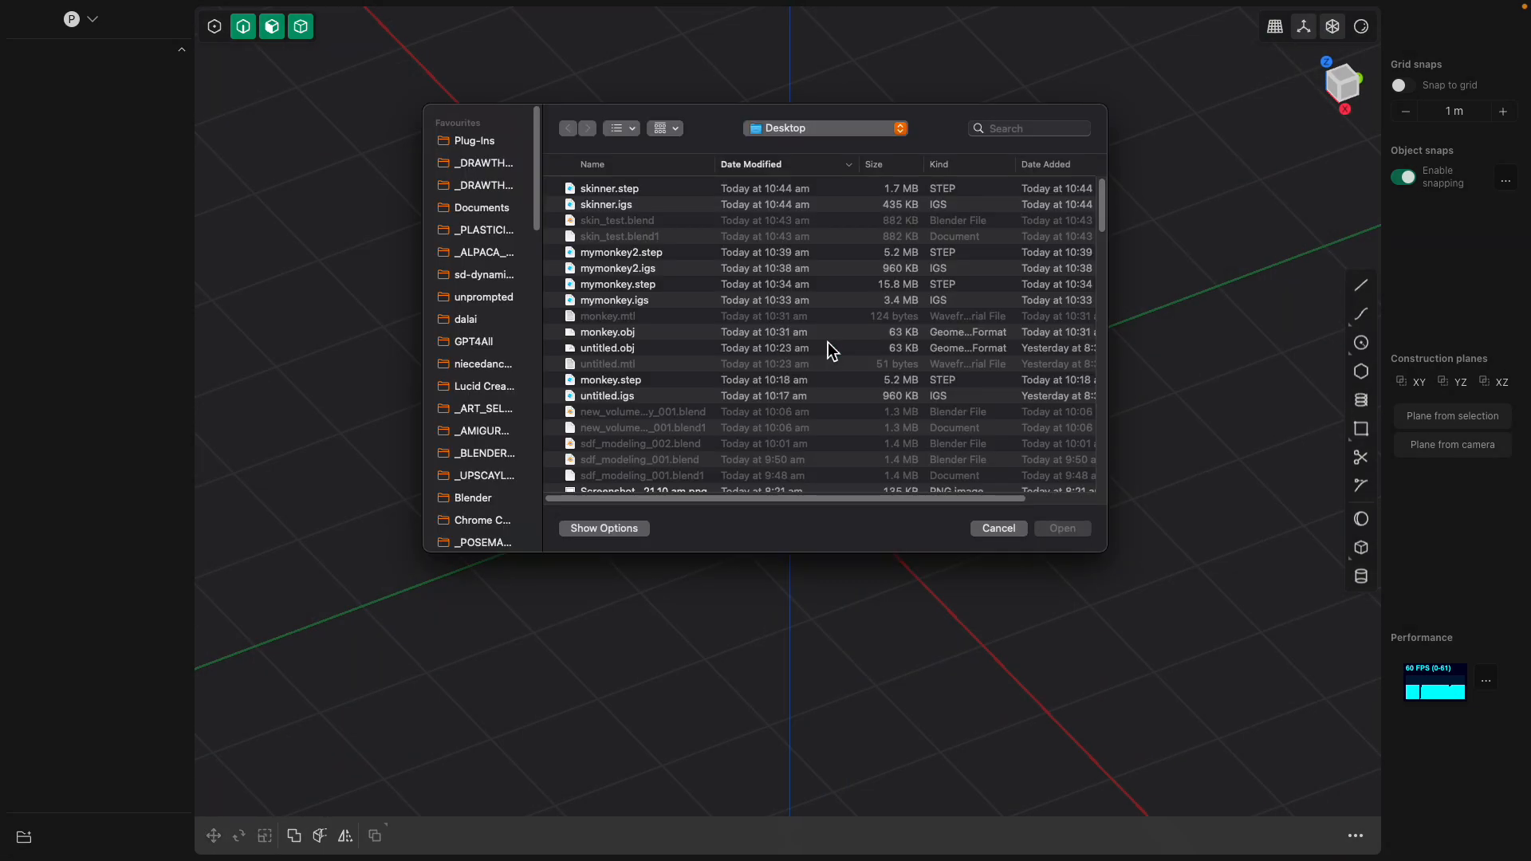
left_click(631, 190)
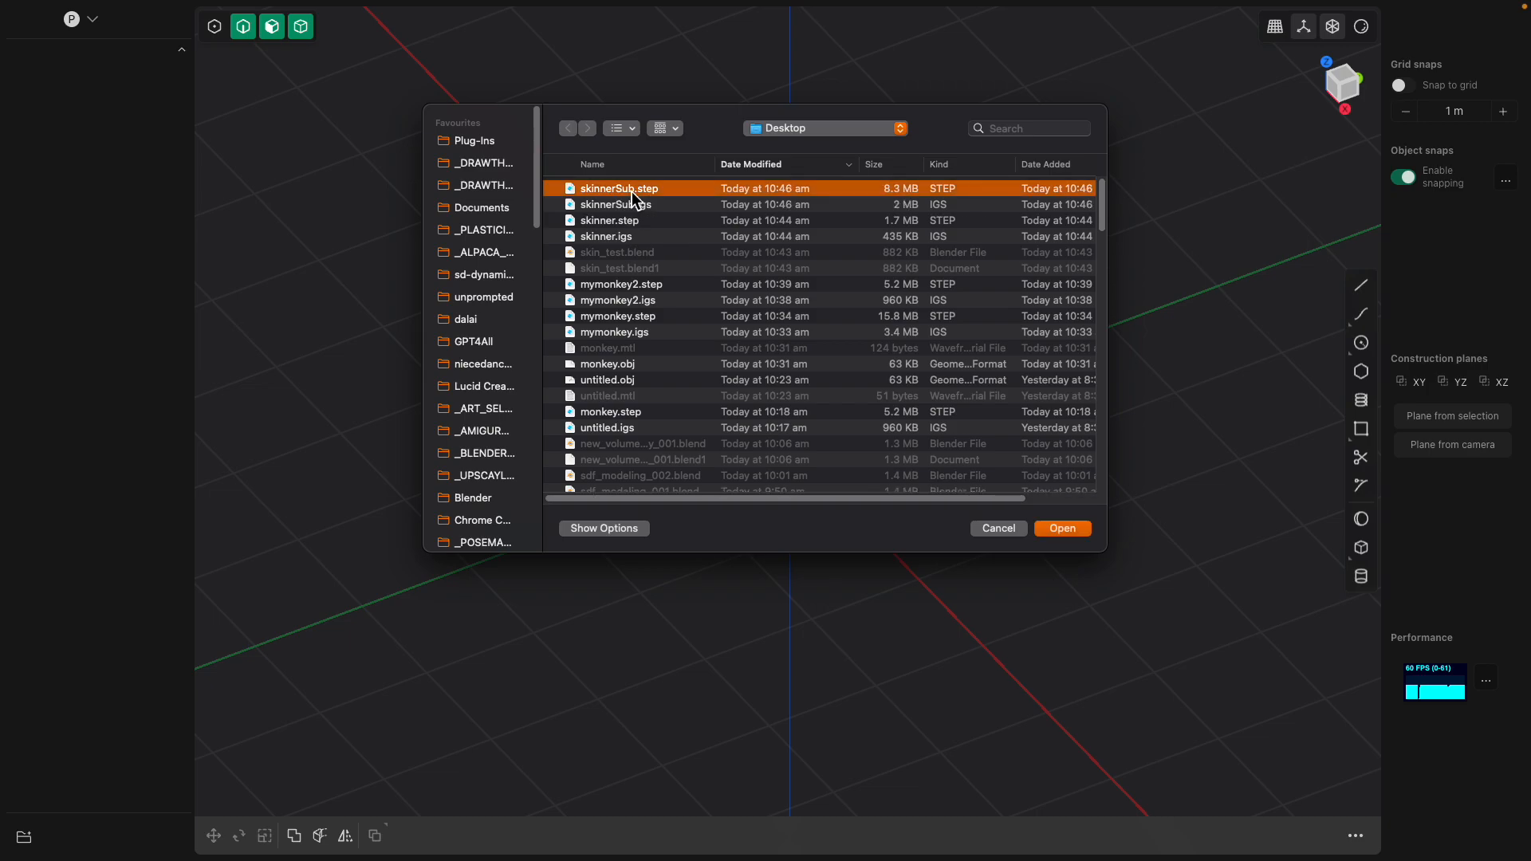
left_click(1064, 529)
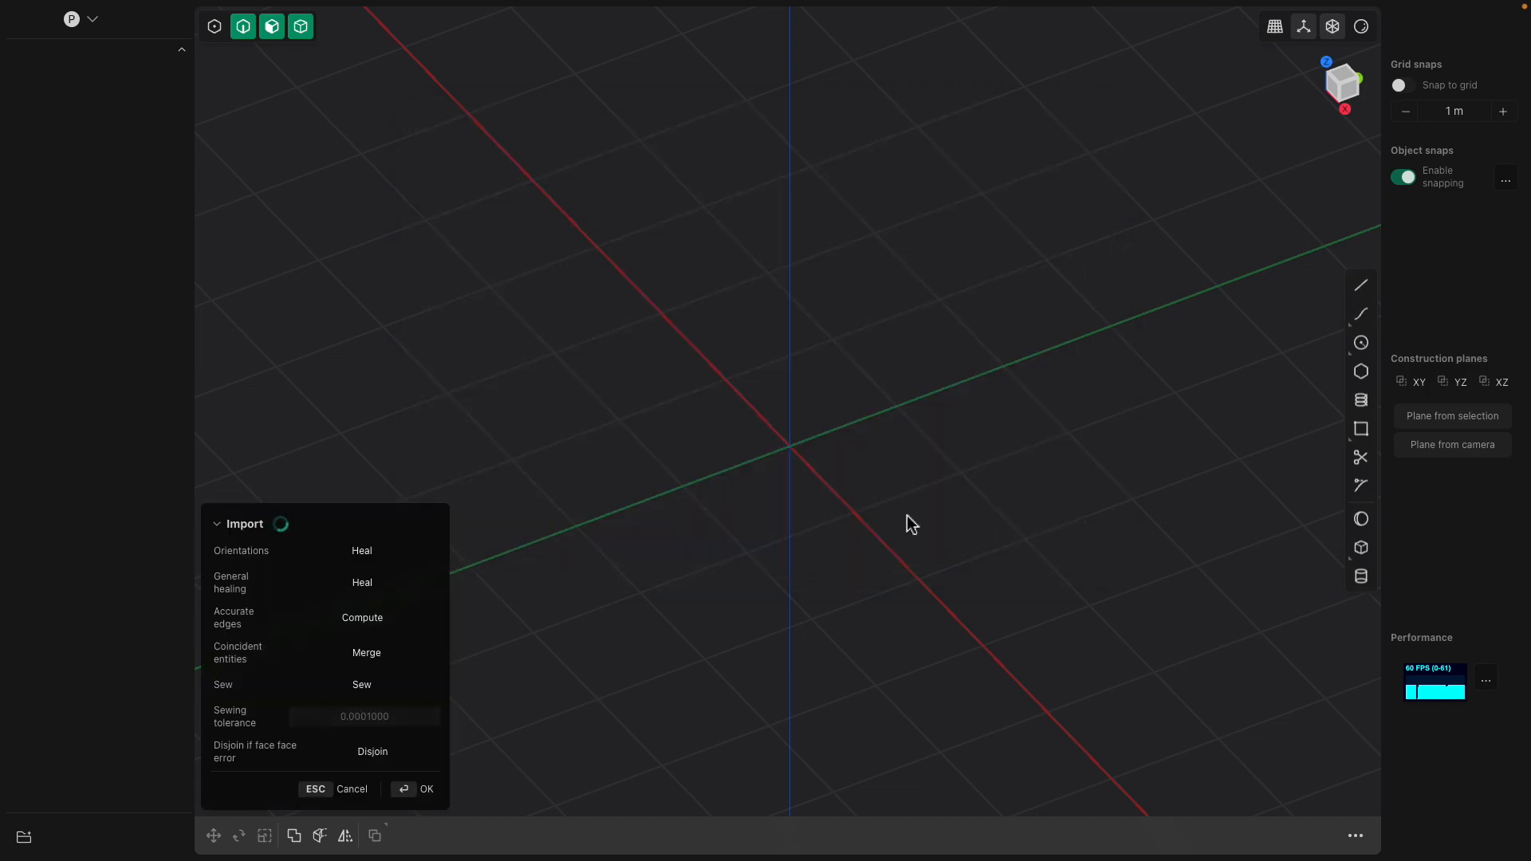
left_click(421, 789)
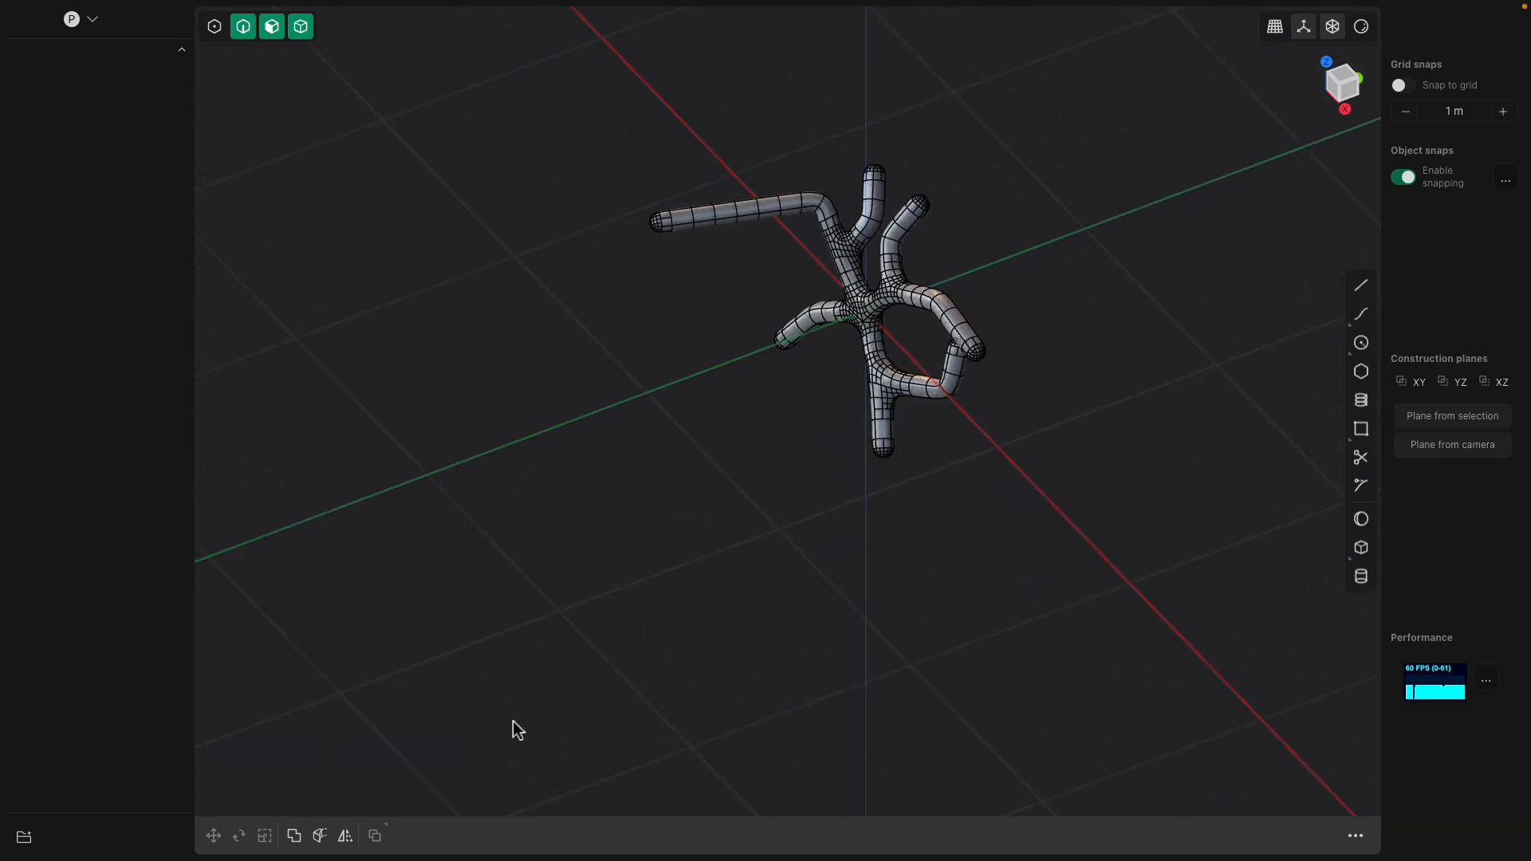
left_click(872, 261)
middle_click_drag(873, 309, 830, 468, "shift")
scroll(800, 469, "up", 10)
left_click(871, 414)
key("f")
scroll(906, 397, "up", 5)
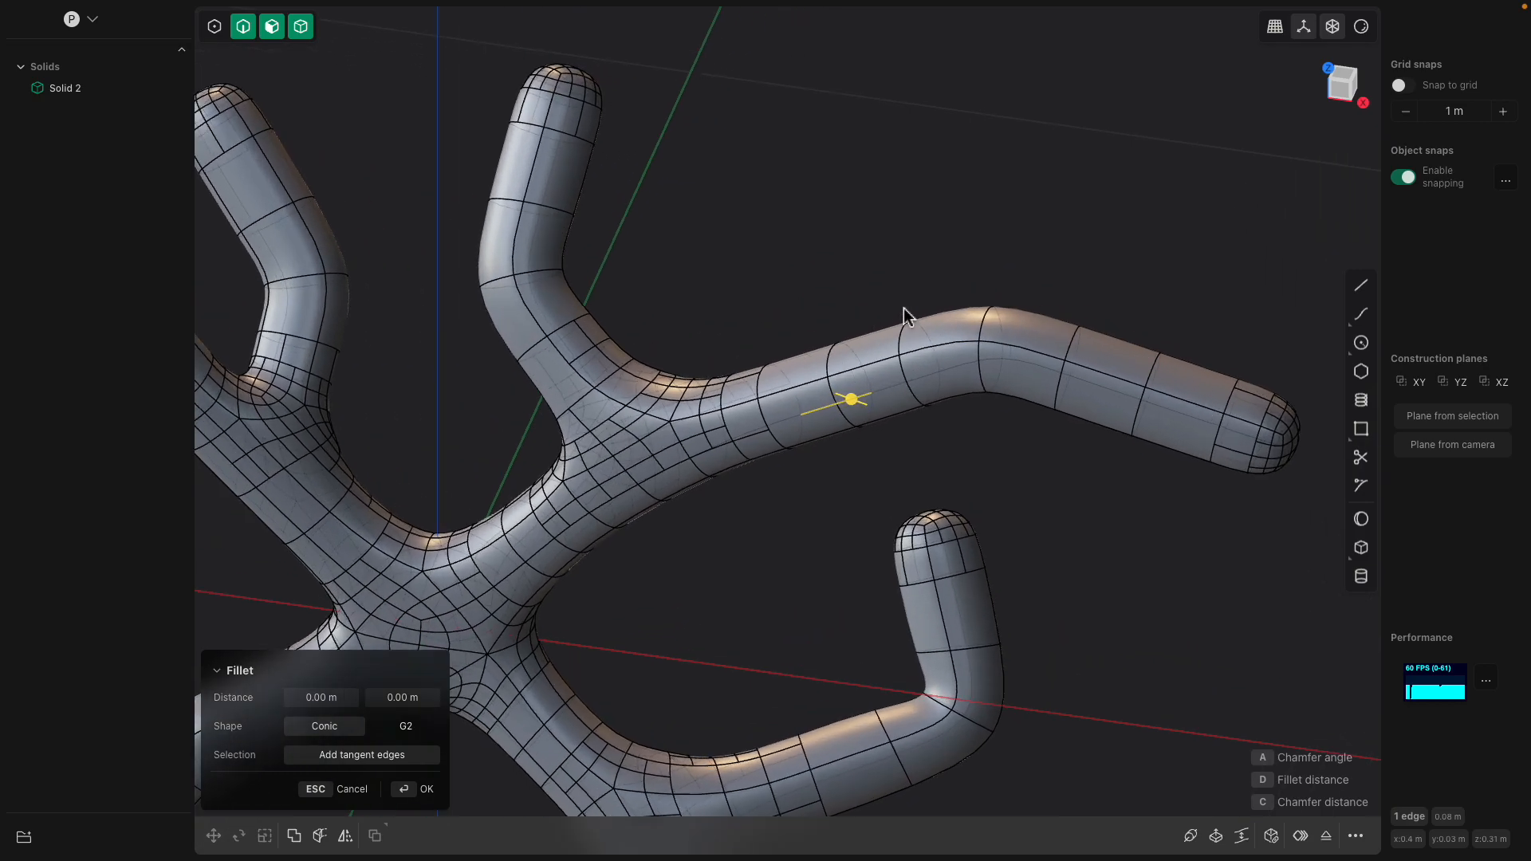
key("Escape")
Offset the ring of four faces just before the bend of the +X branch inward about 0.013 m
scroll(949, 280, "up", 2)
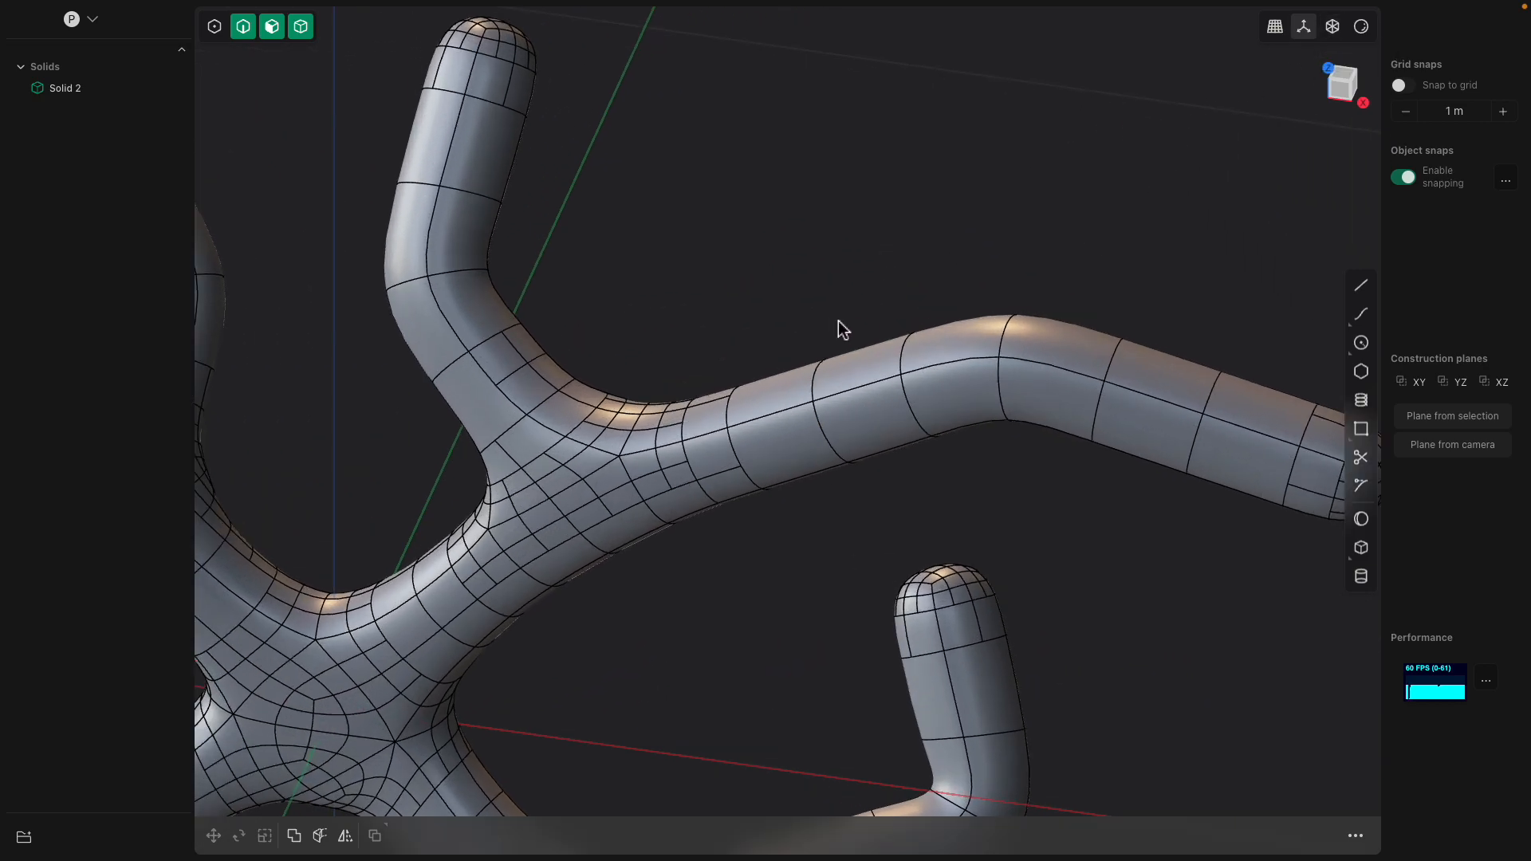
left_click(885, 422)
left_click(883, 421)
middle_click_drag(883, 421, 740, 267)
left_click(868, 419, "shift")
left_click(709, 376, "shift")
left_click(698, 346, "shift")
middle_click_drag(698, 346, 1343, 40)
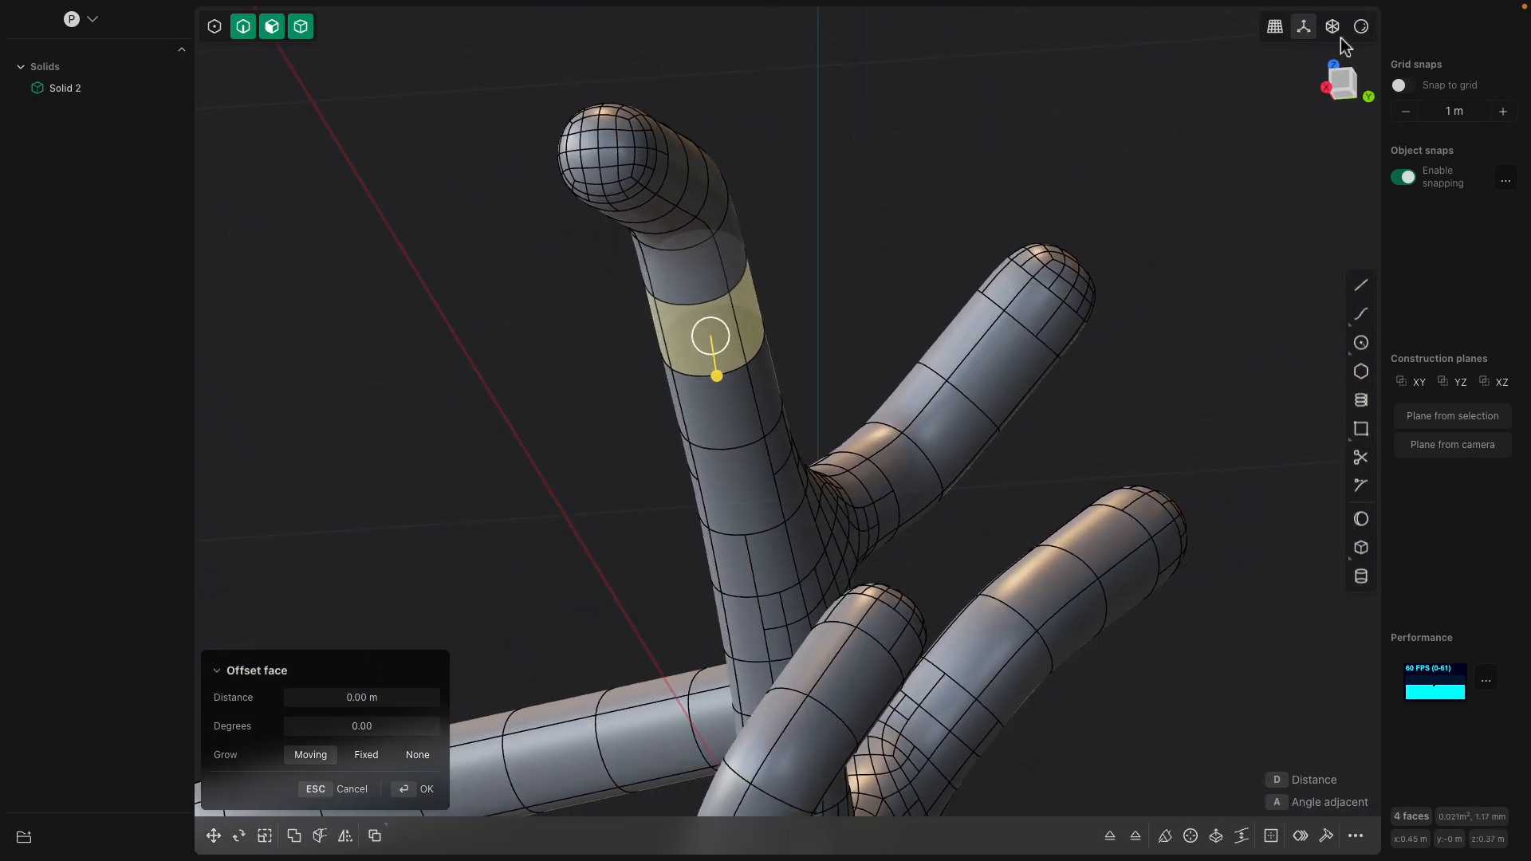
middle_click_drag(1178, 102, 960, 397)
left_click_drag(871, 446, 854, 429)
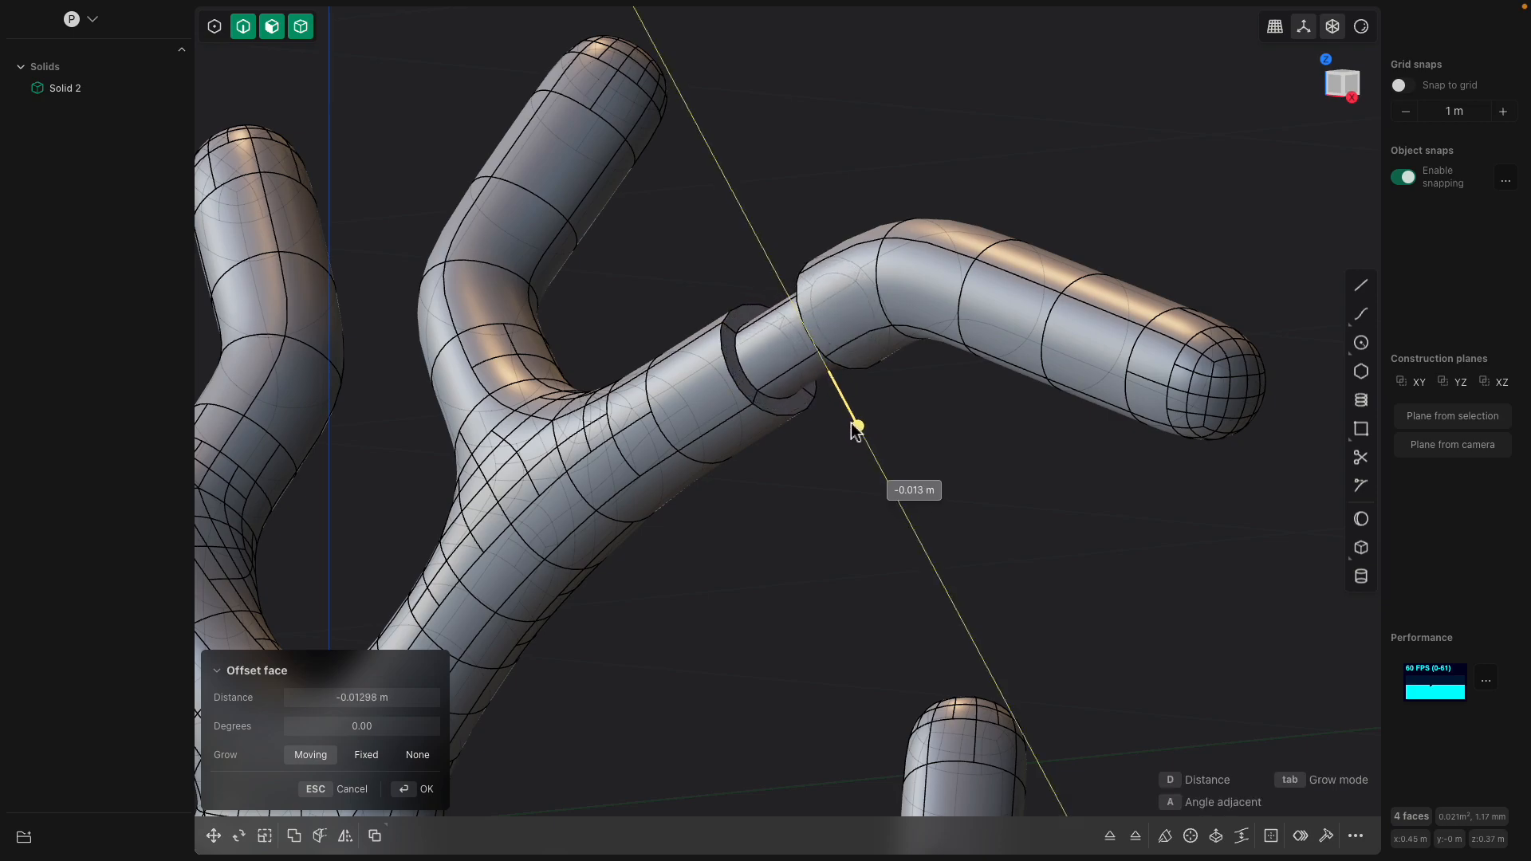
middle_click_drag(854, 425, 957, 415)
middle_click_drag(877, 253, 875, 431)
key("Return")
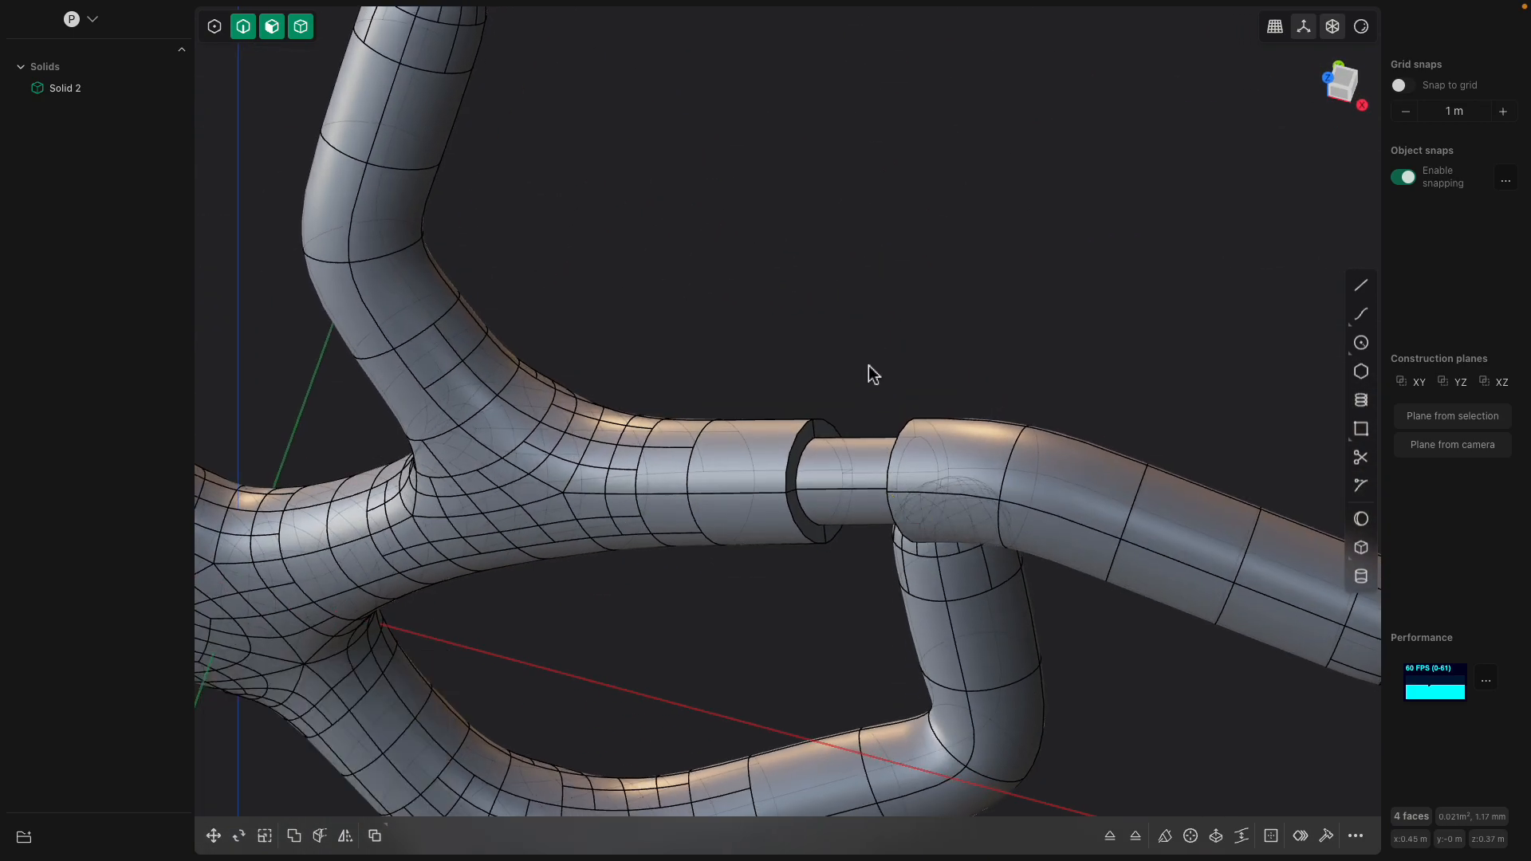
Save the model as skinnerSDF in the Plasticity documents folder
scroll(877, 356, "up", 2)
middle_click_drag(877, 370, 816, 249, "shift")
key("super+s")
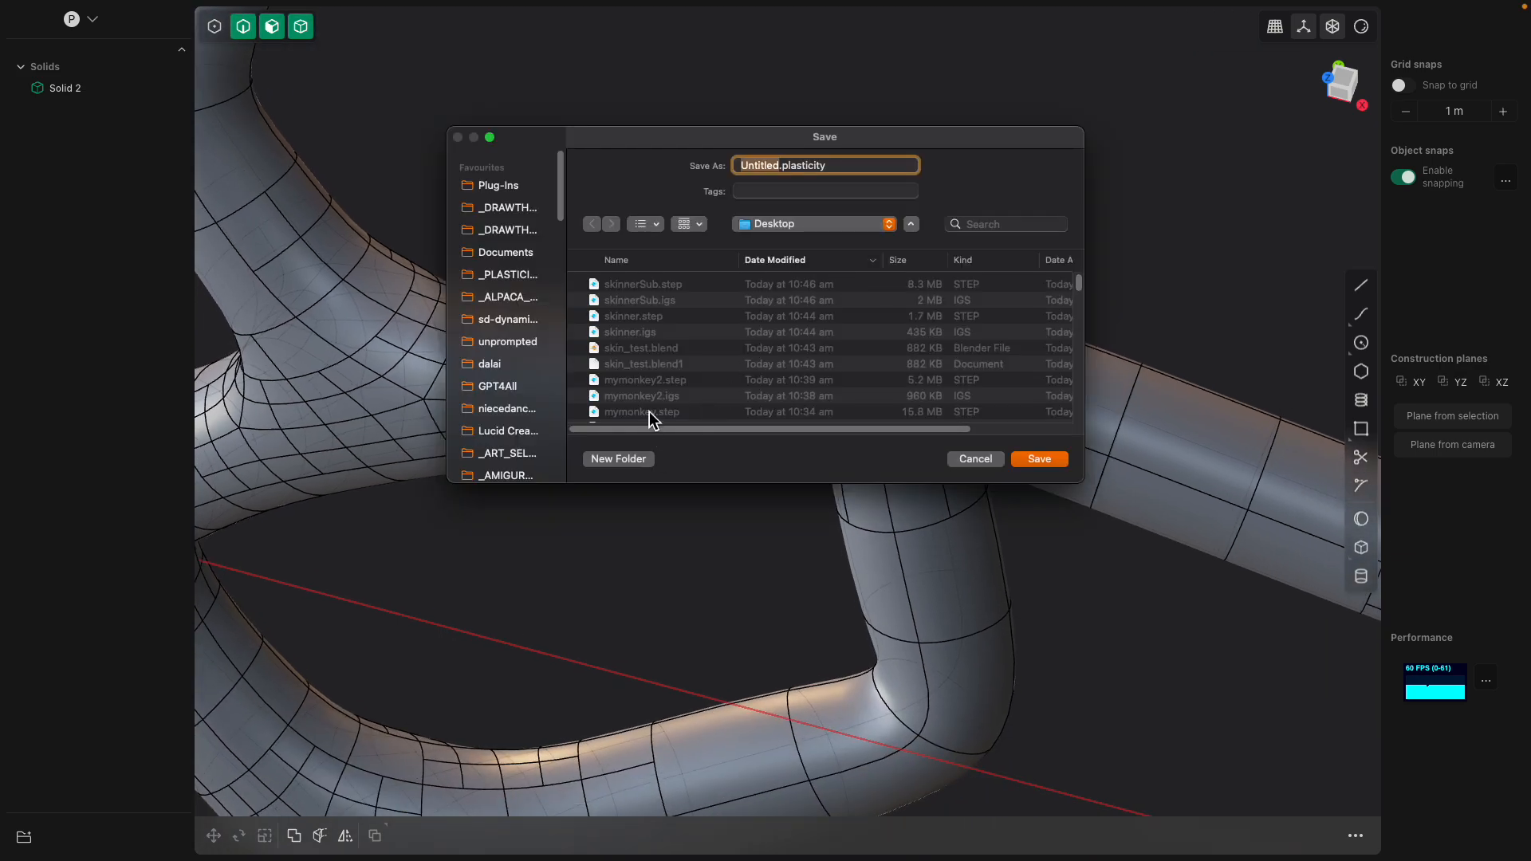
left_click(505, 274)
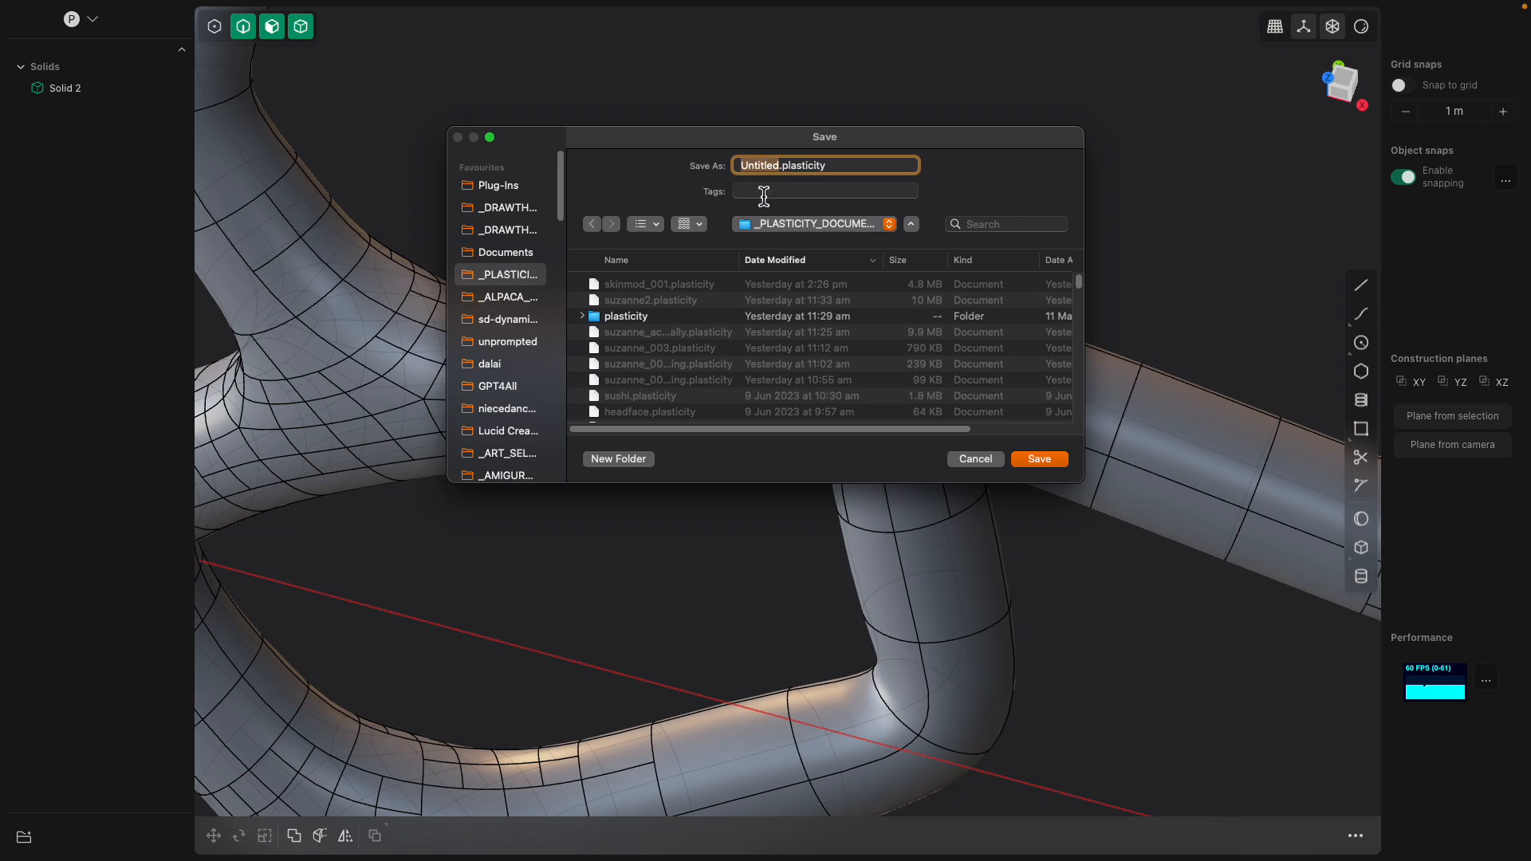
type("skinnerSDF")
key("Return")
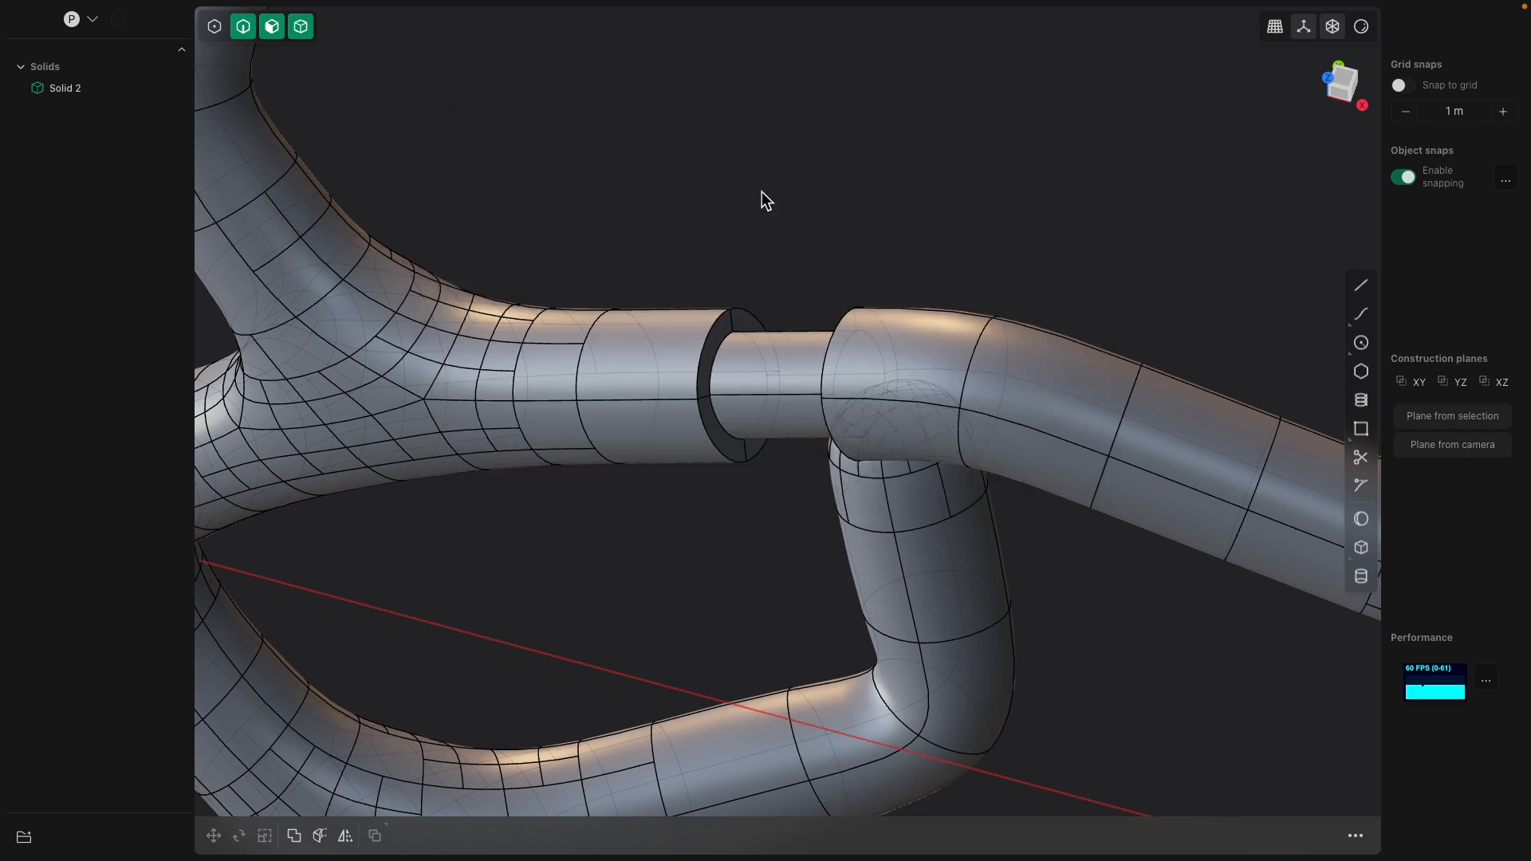
Restrict selection to faces and offset the ring of four faces beyond the +X branch's bend inward about 0.0147 m
middle_click_drag(859, 264, 893, 287)
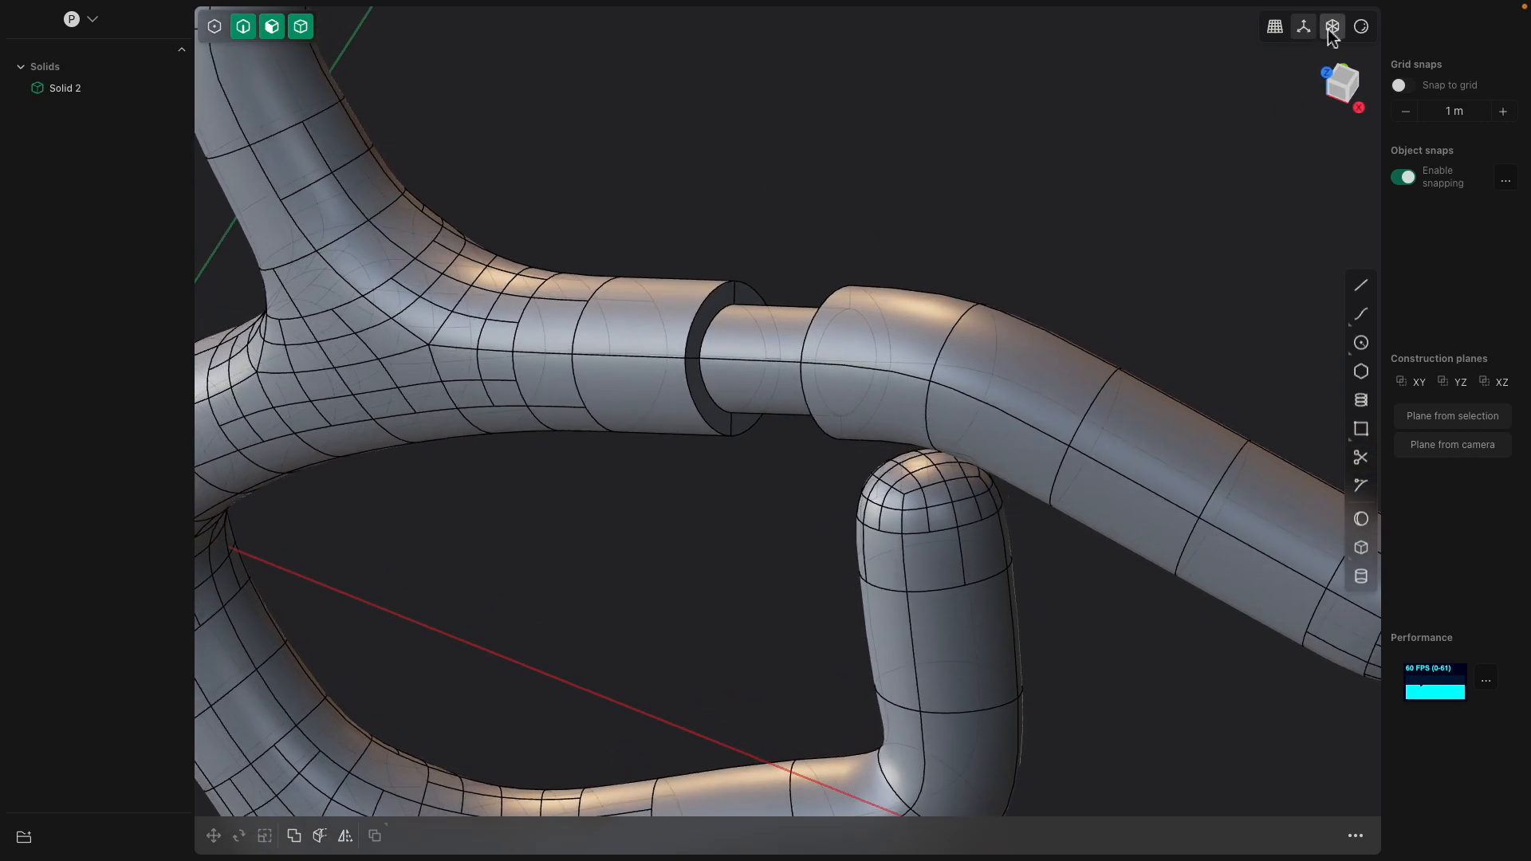
middle_click_drag(950, 386, 974, 225)
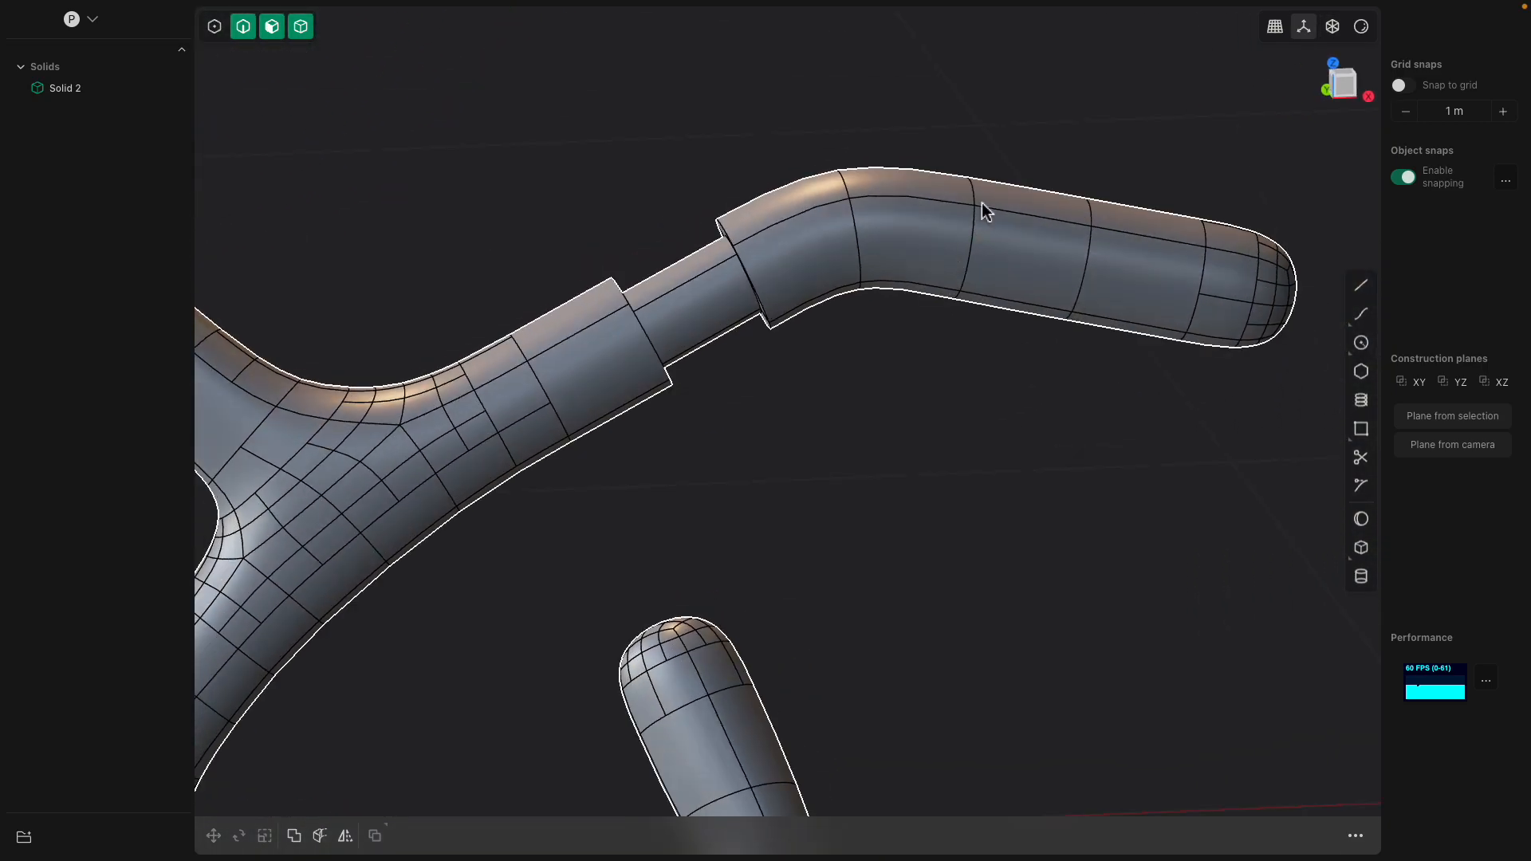
scroll(924, 166, "down", 3)
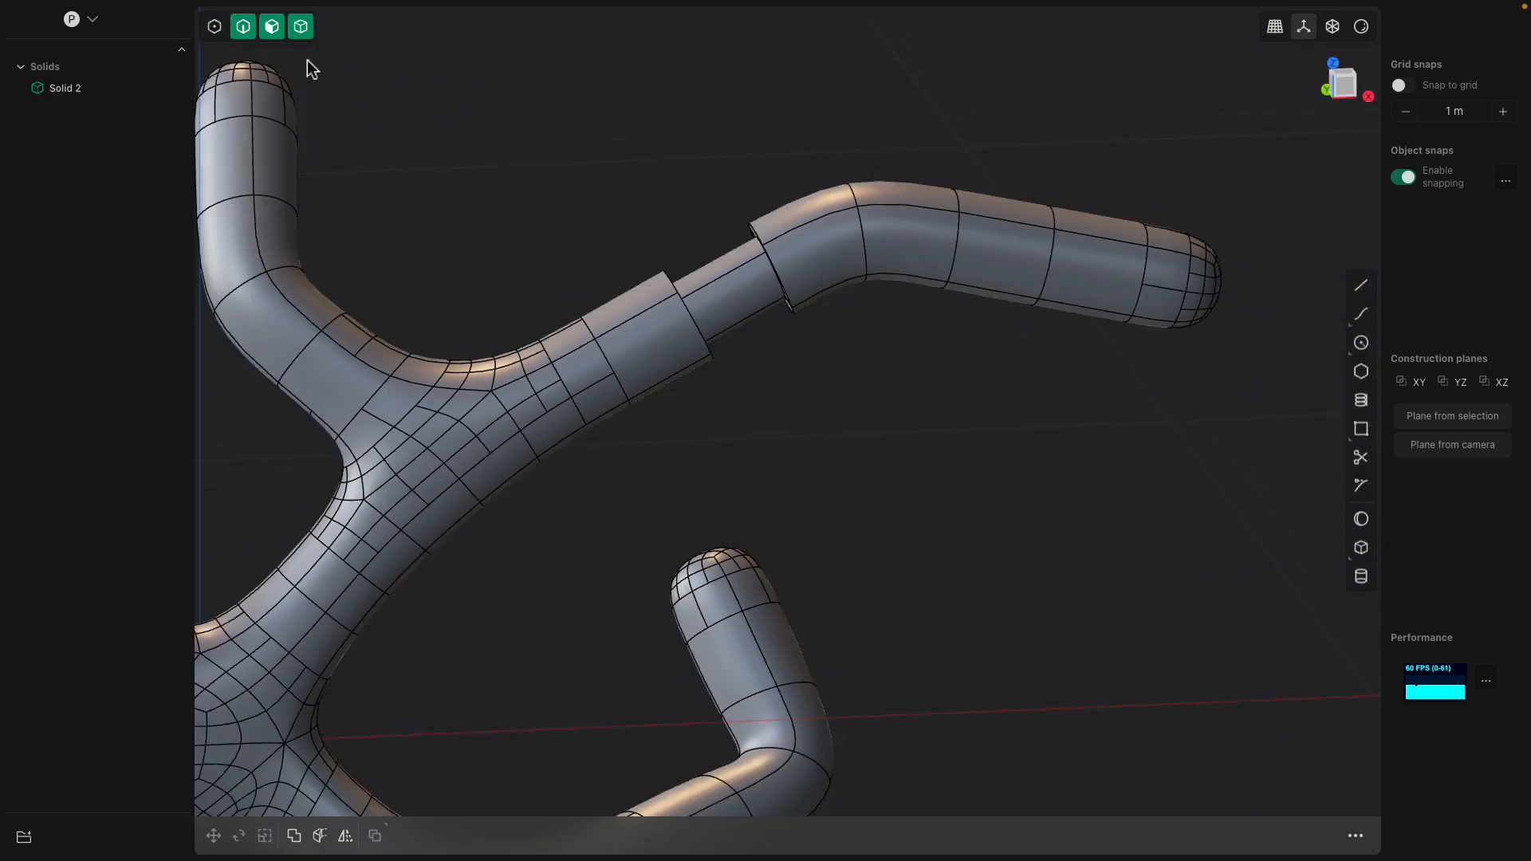
left_click(272, 29)
left_click_drag(1004, 337, 1097, 410)
middle_click_drag(986, 241, 929, 125)
left_click(927, 122)
left_click_drag(919, 109, 1048, 378)
middle_click_drag(1036, 346, 1006, 149)
mouse_move(1005, 149)
left_mouse_down()
mouse_move(999, 174)
mouse_move(1000, 161)
left_mouse_up()
middle_click_drag(615, 275, 899, 198, "shift")
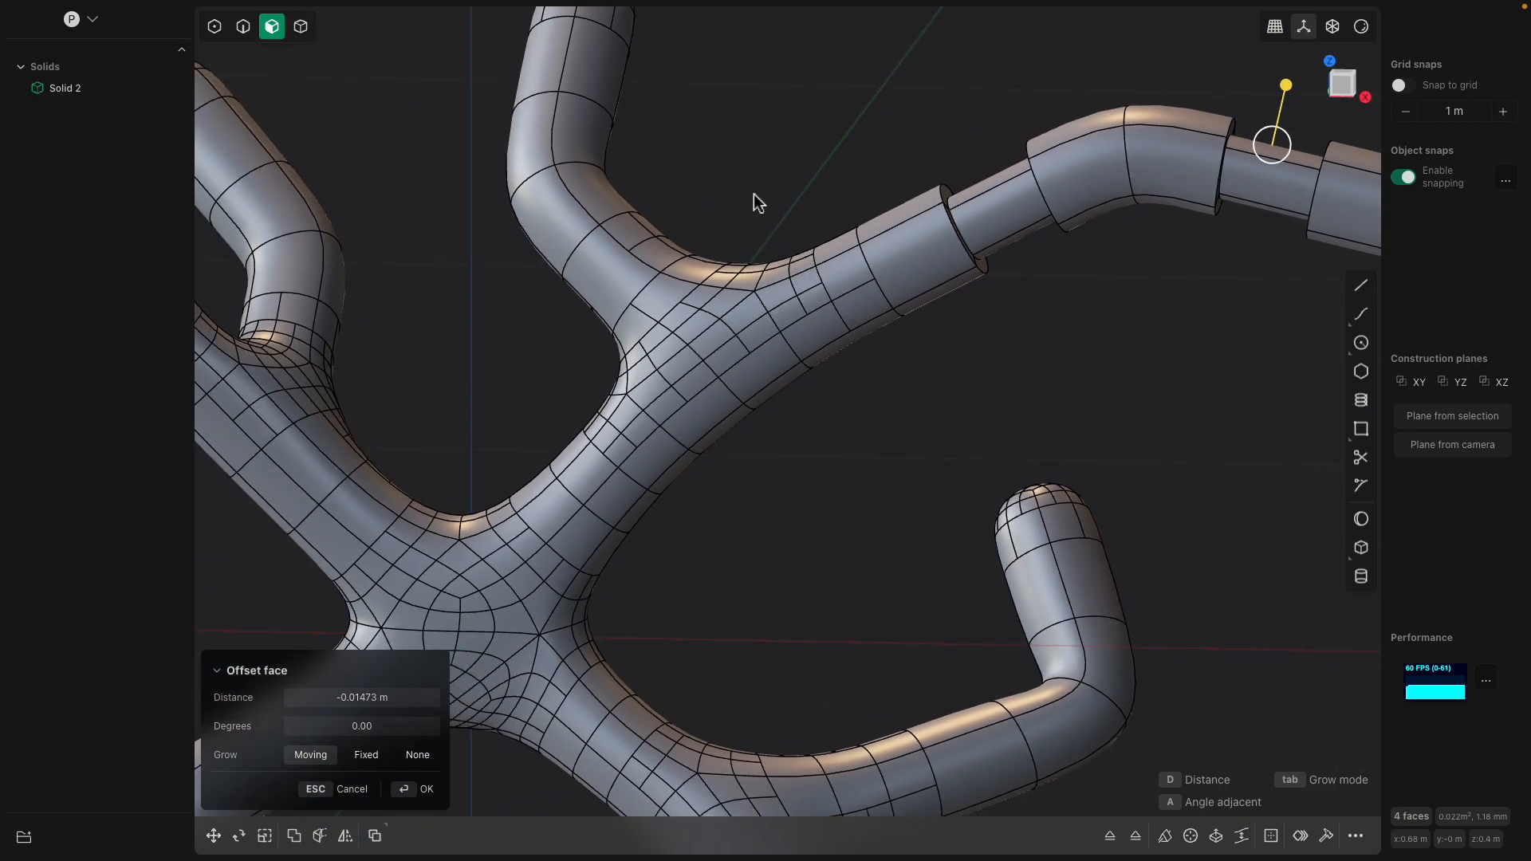
scroll(753, 193, "down", 3)
middle_click_drag(709, 235, 793, 444, "shift")
middle_click_drag(640, 313, 624, 348)
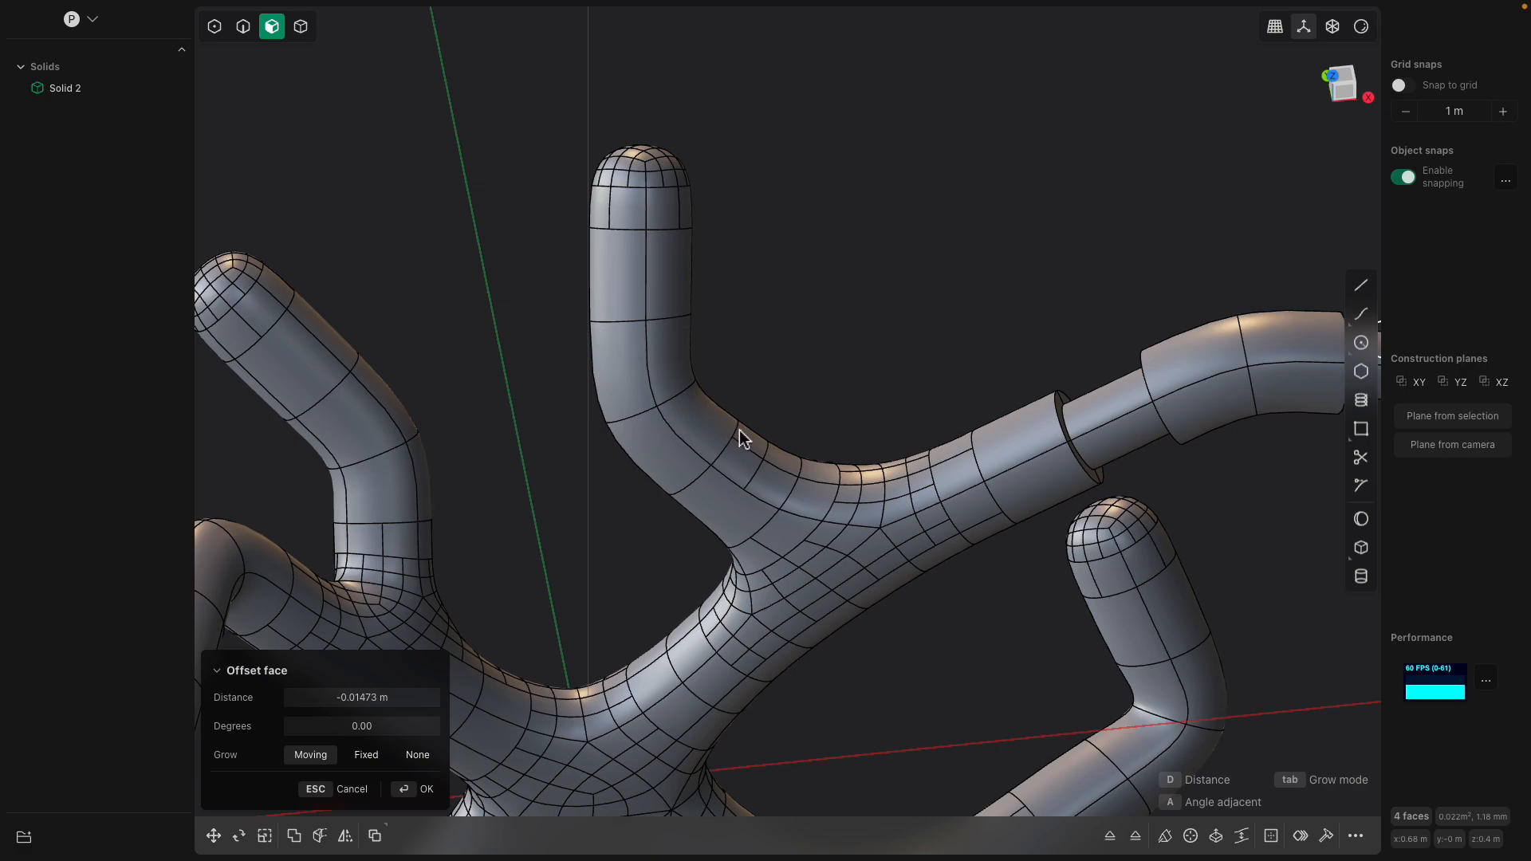
middle_click_drag(776, 344, 789, 295)
scroll(841, 314, "down", 3)
middle_click_drag(887, 352, 810, 326, "shift")
key("Return")
Offset the ring of four faces at the upper side of the bend on the upright branch inward about 0.0134 m
middle_click_drag(694, 321, 688, 312)
scroll(664, 300, "up", 3)
left_click(488, 292)
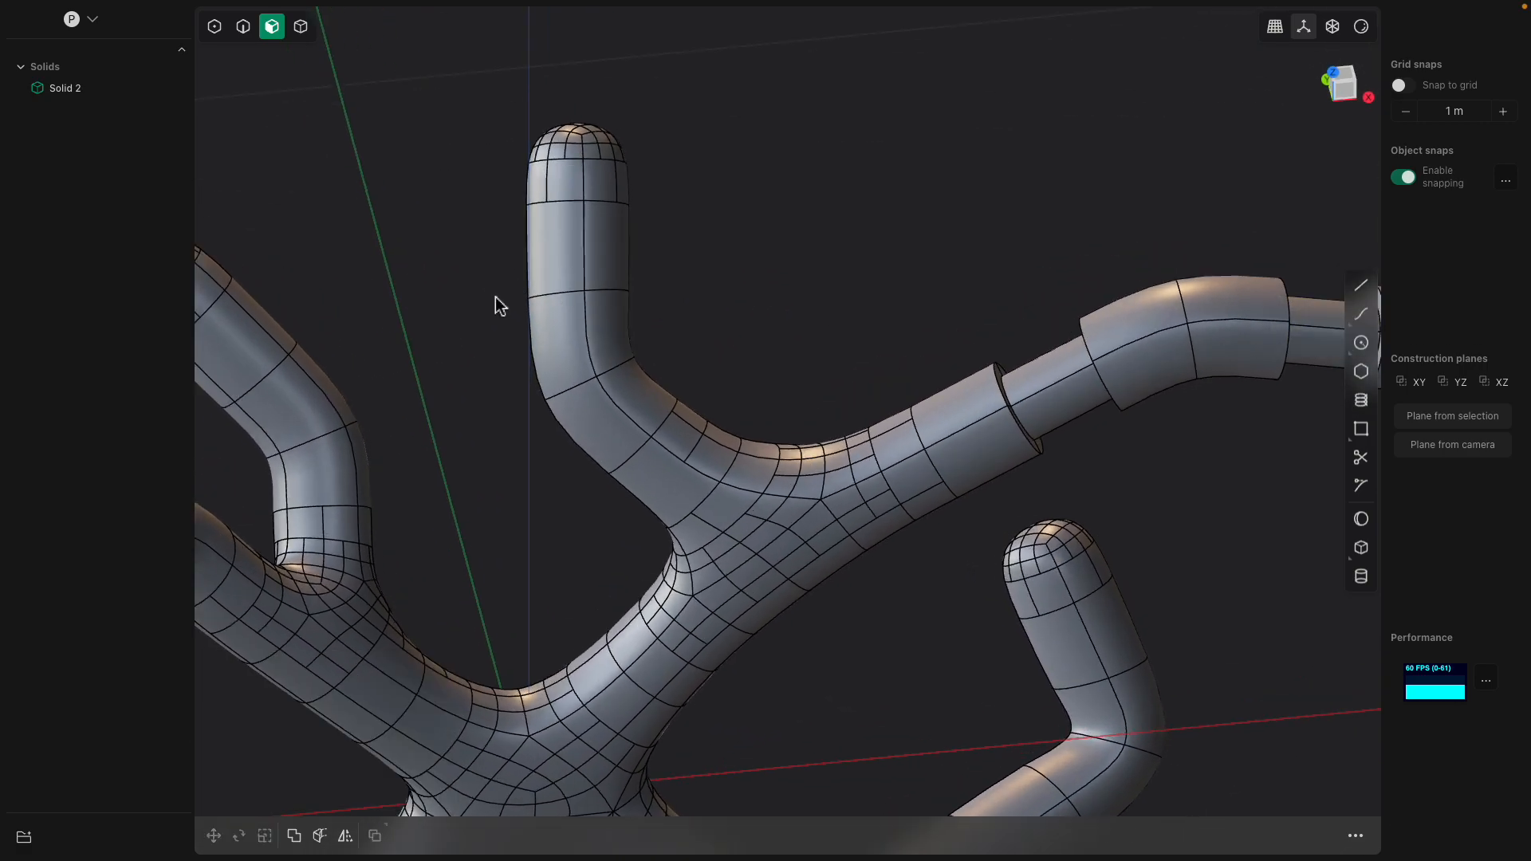
left_click_drag(481, 264, 643, 421)
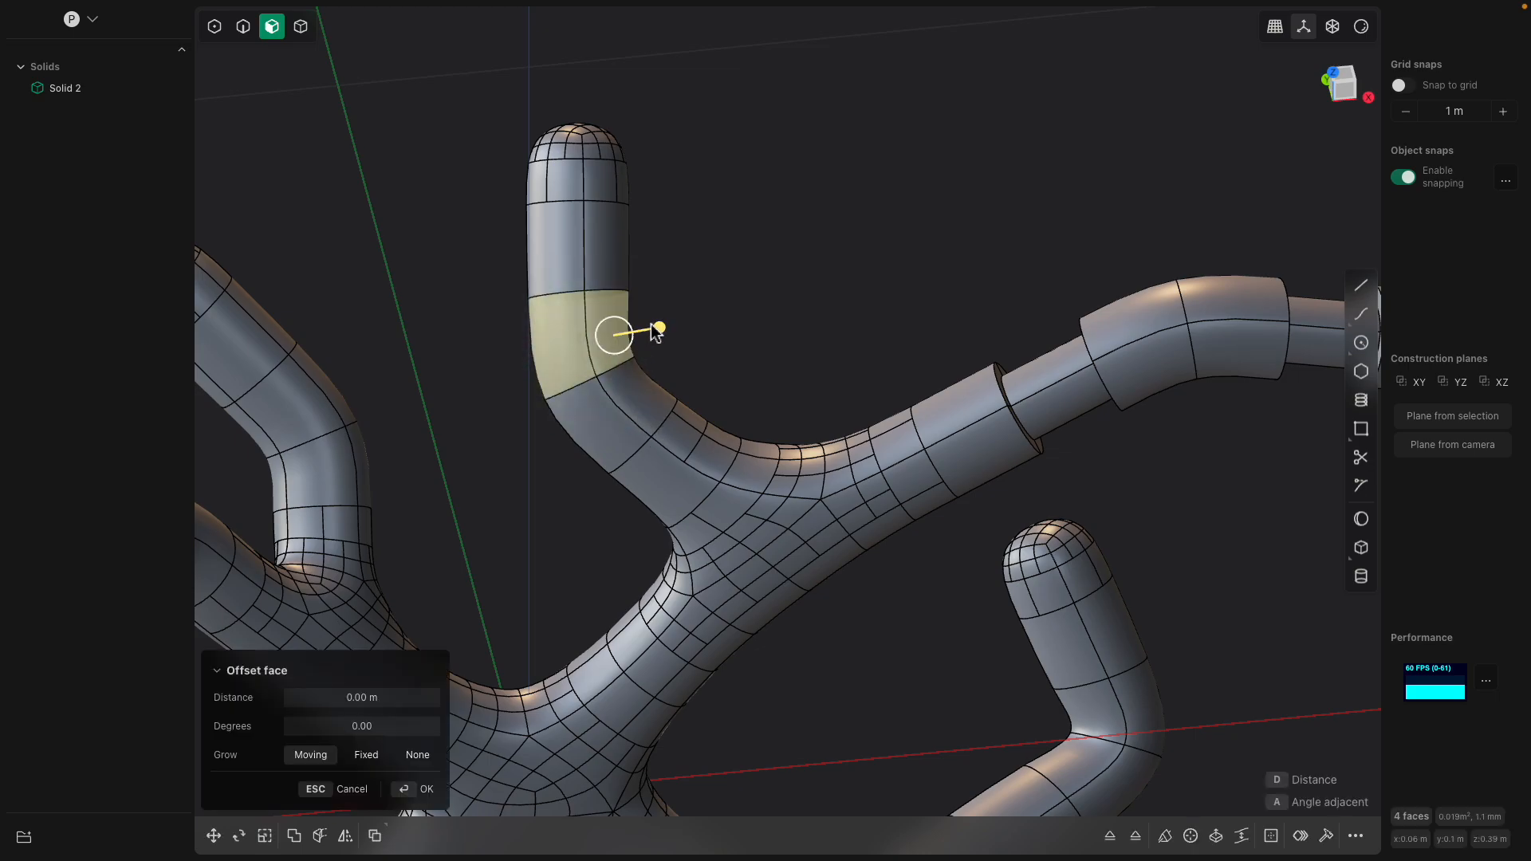
left_click_drag(658, 336, 652, 338)
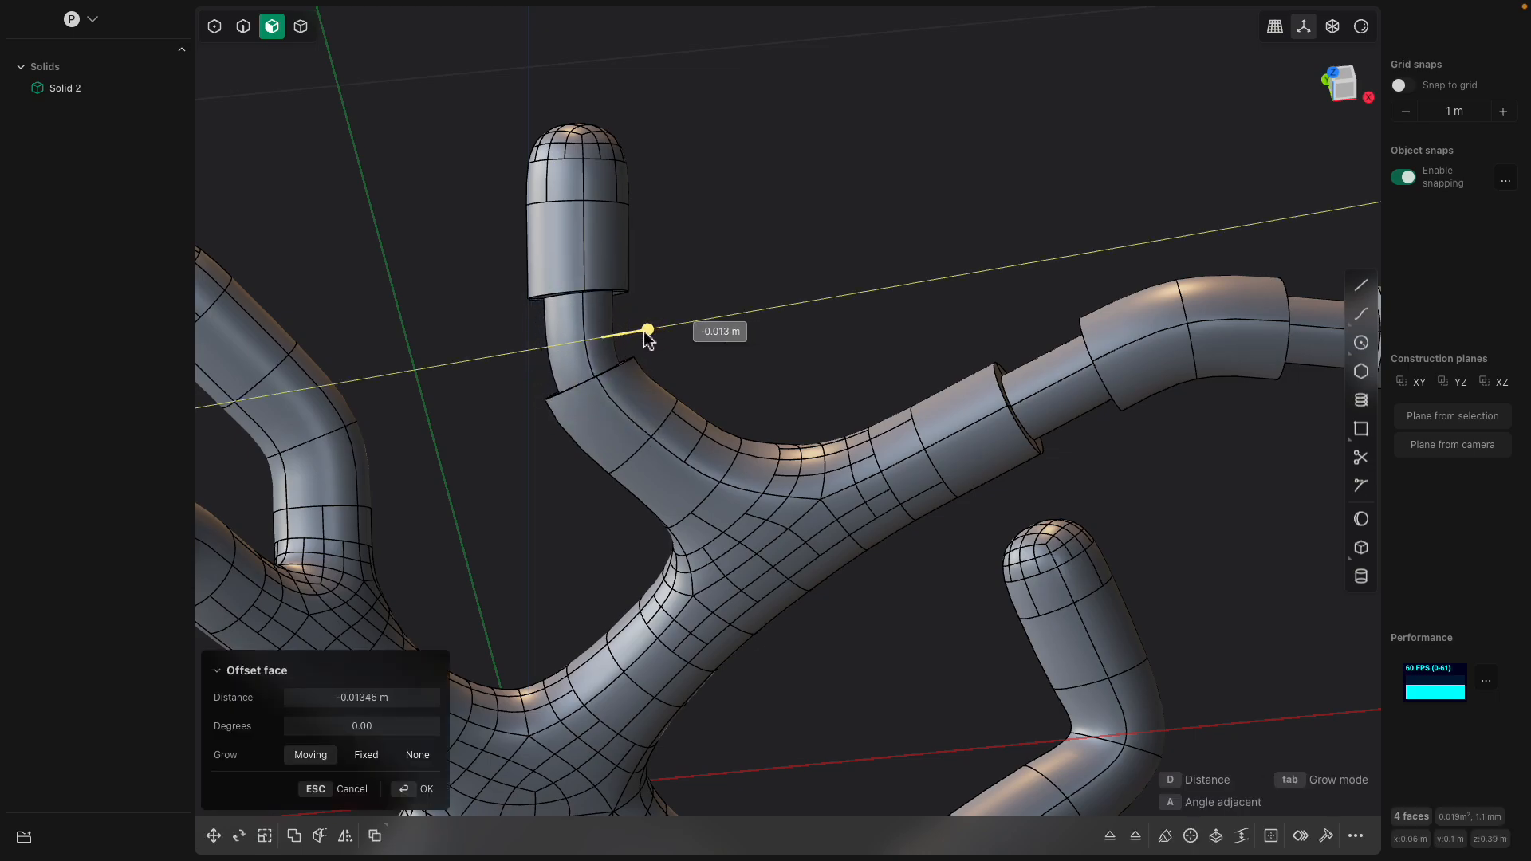
right_click(674, 237)
Offset the ring of four faces before the elbow of the lower +X branch inward about 0.0137 m
scroll(674, 237, "down", 3)
middle_click_drag(625, 511, 777, 368, "shift")
middle_click_drag(945, 523, 987, 492)
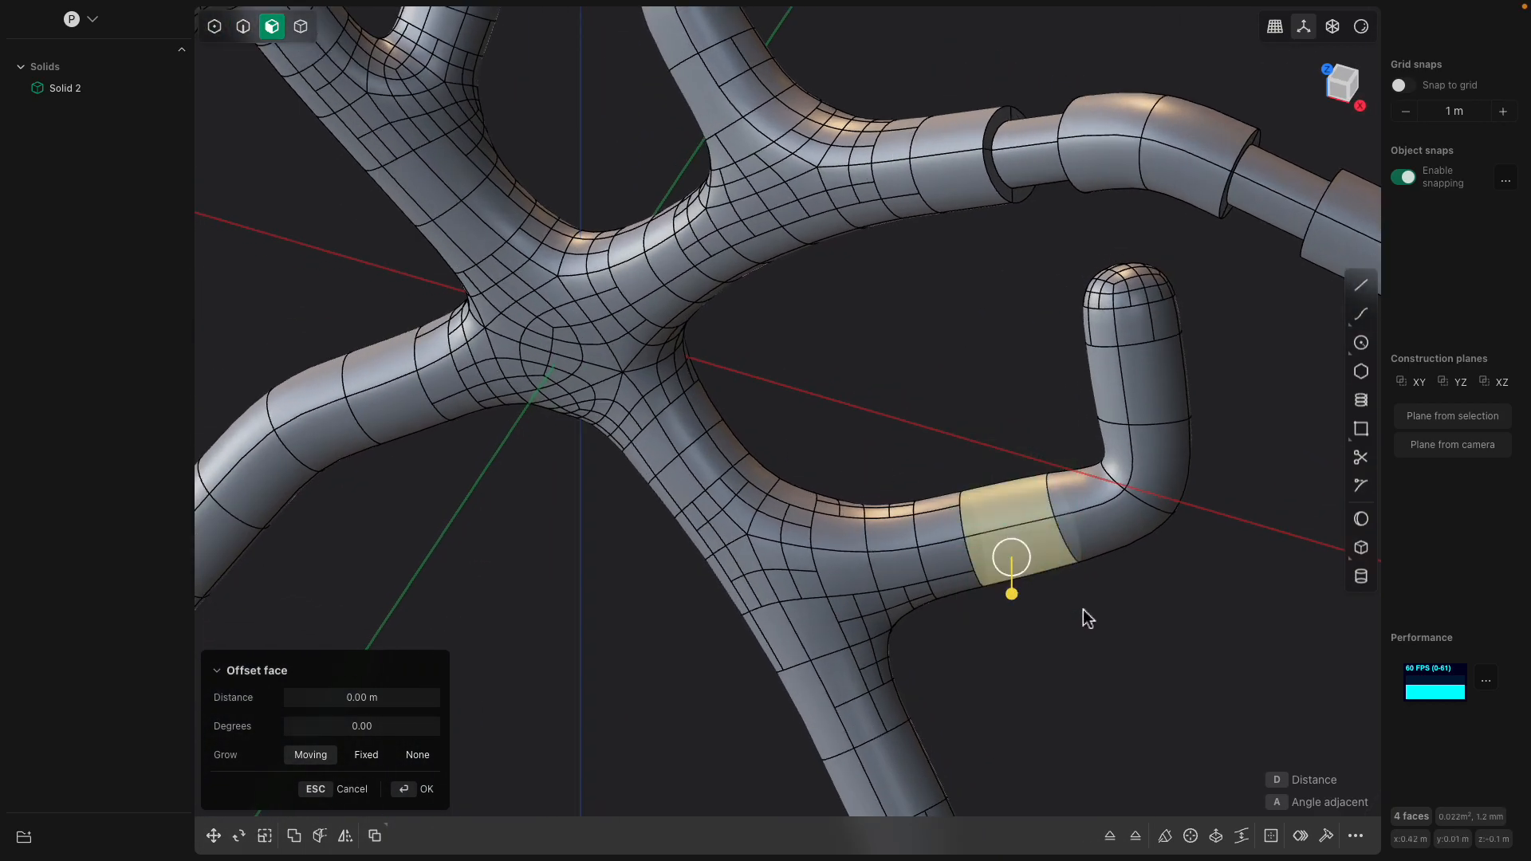
left_click_drag(1014, 591, 1017, 583)
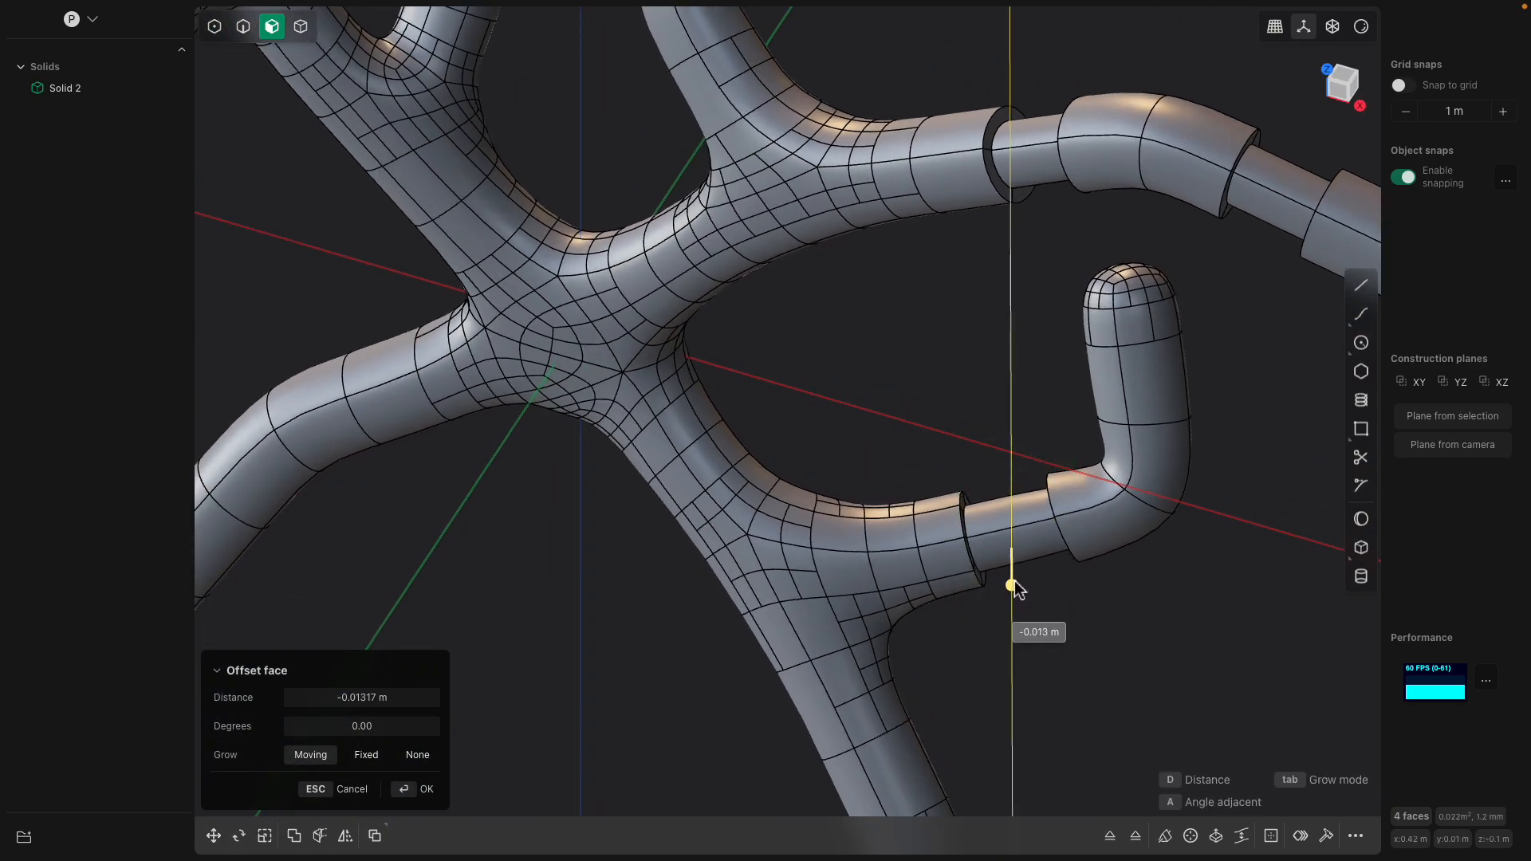
middle_click_drag(839, 346, 616, 230)
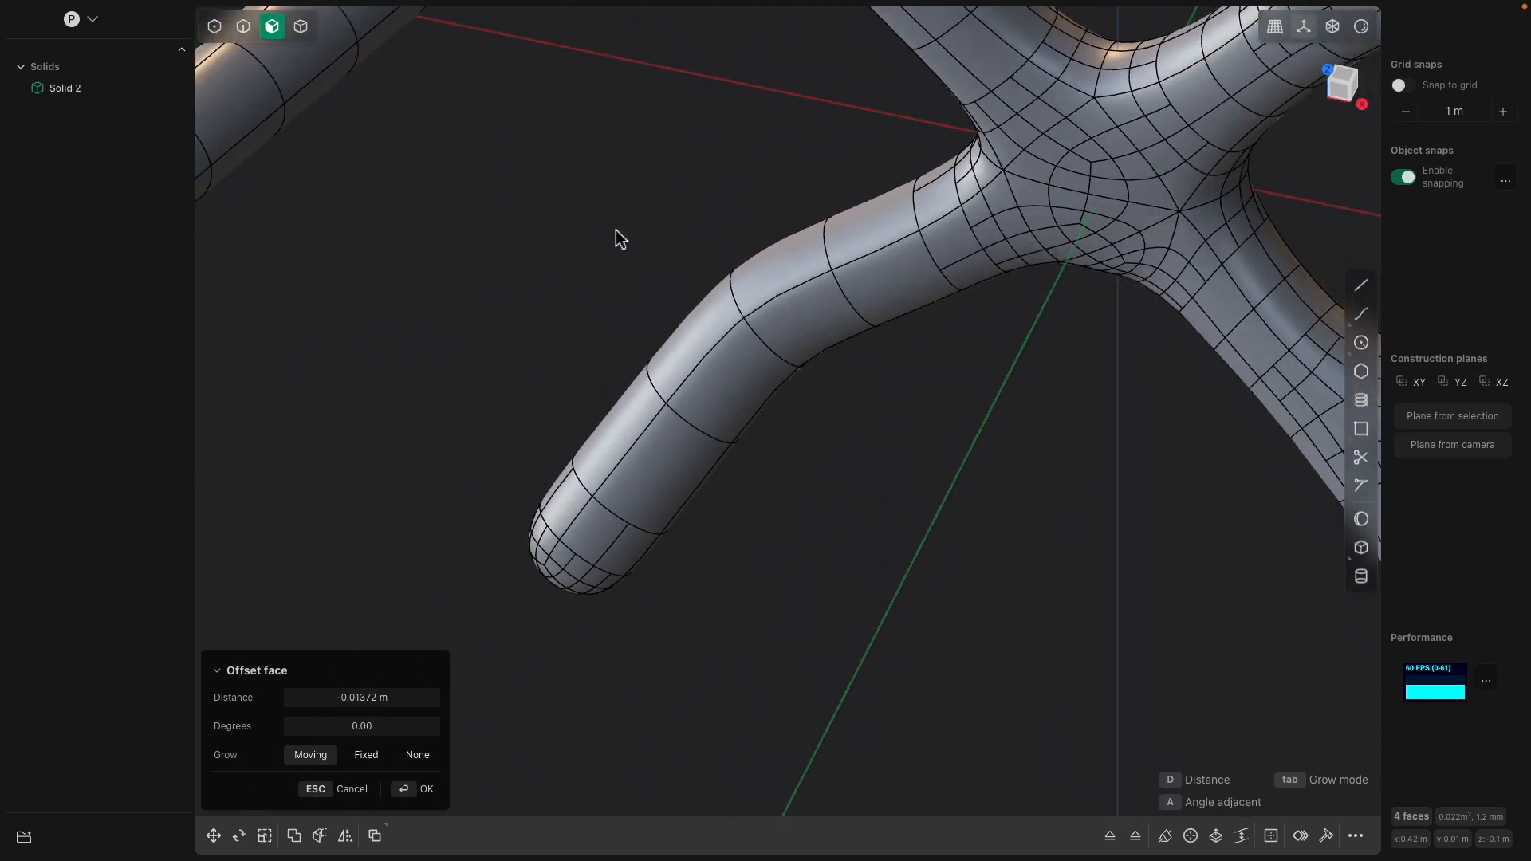
key("Return")
key("Escape")
Offset the ring of faces on the tip side of the bend of the lower -X branch
left_click_drag(610, 241, 807, 485)
key("o")
left_click_drag(615, 196, 820, 482)
left_click_drag(822, 404, 807, 394)
middle_click_drag(835, 481, 598, 400)
Offset two separated rings, eight faces in all, inward along the long straight branch to leave a collar between them
left_click_drag(594, 368, 777, 562)
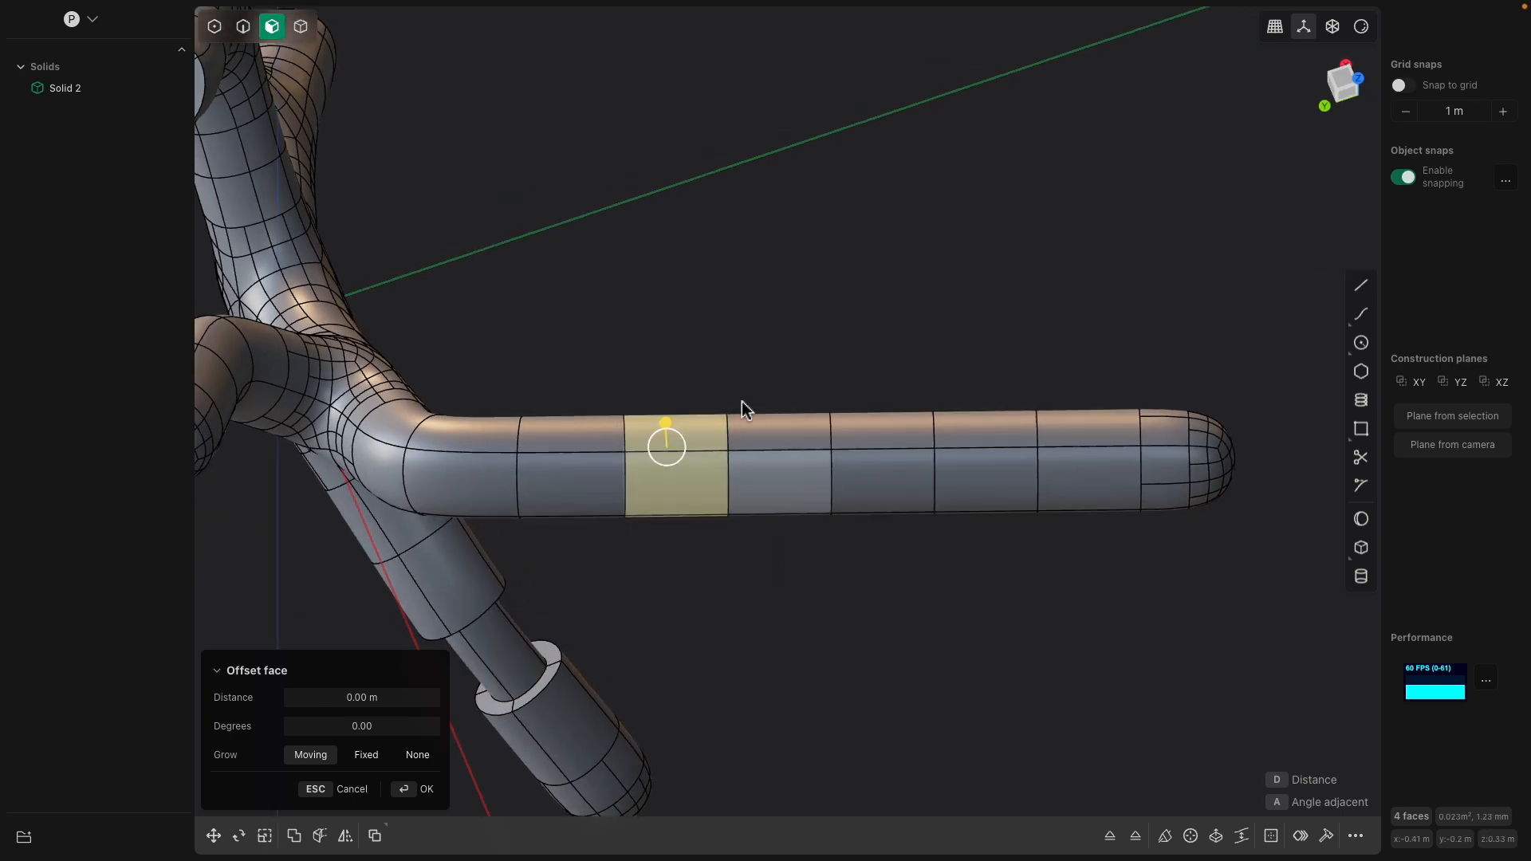
left_click_drag(796, 367, 961, 573)
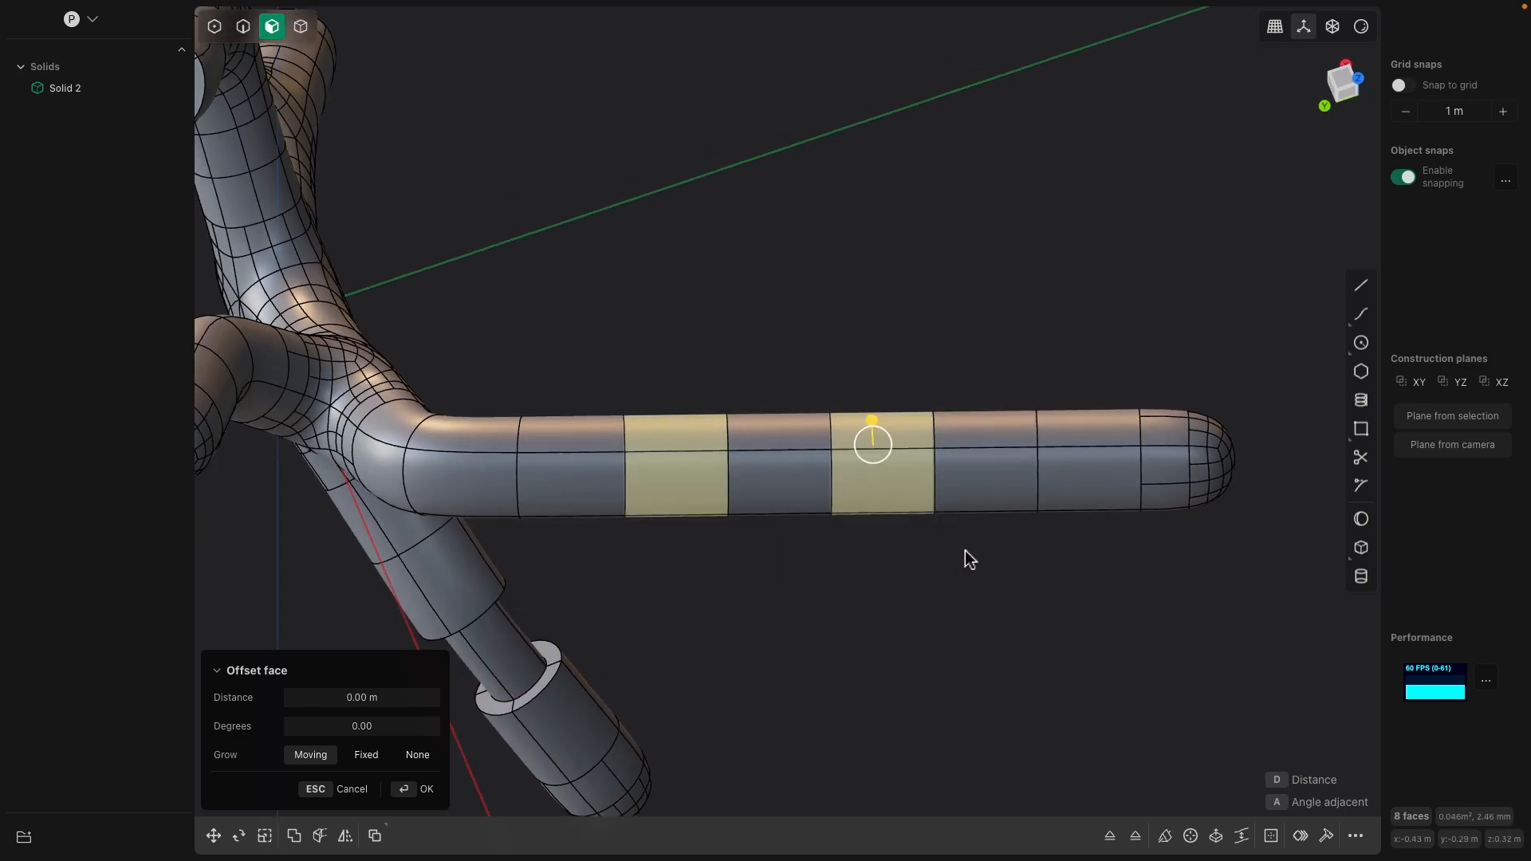
left_click_drag(875, 432, 875, 434)
middle_click_drag(875, 433, 826, 460)
scroll(822, 453, "up", 2)
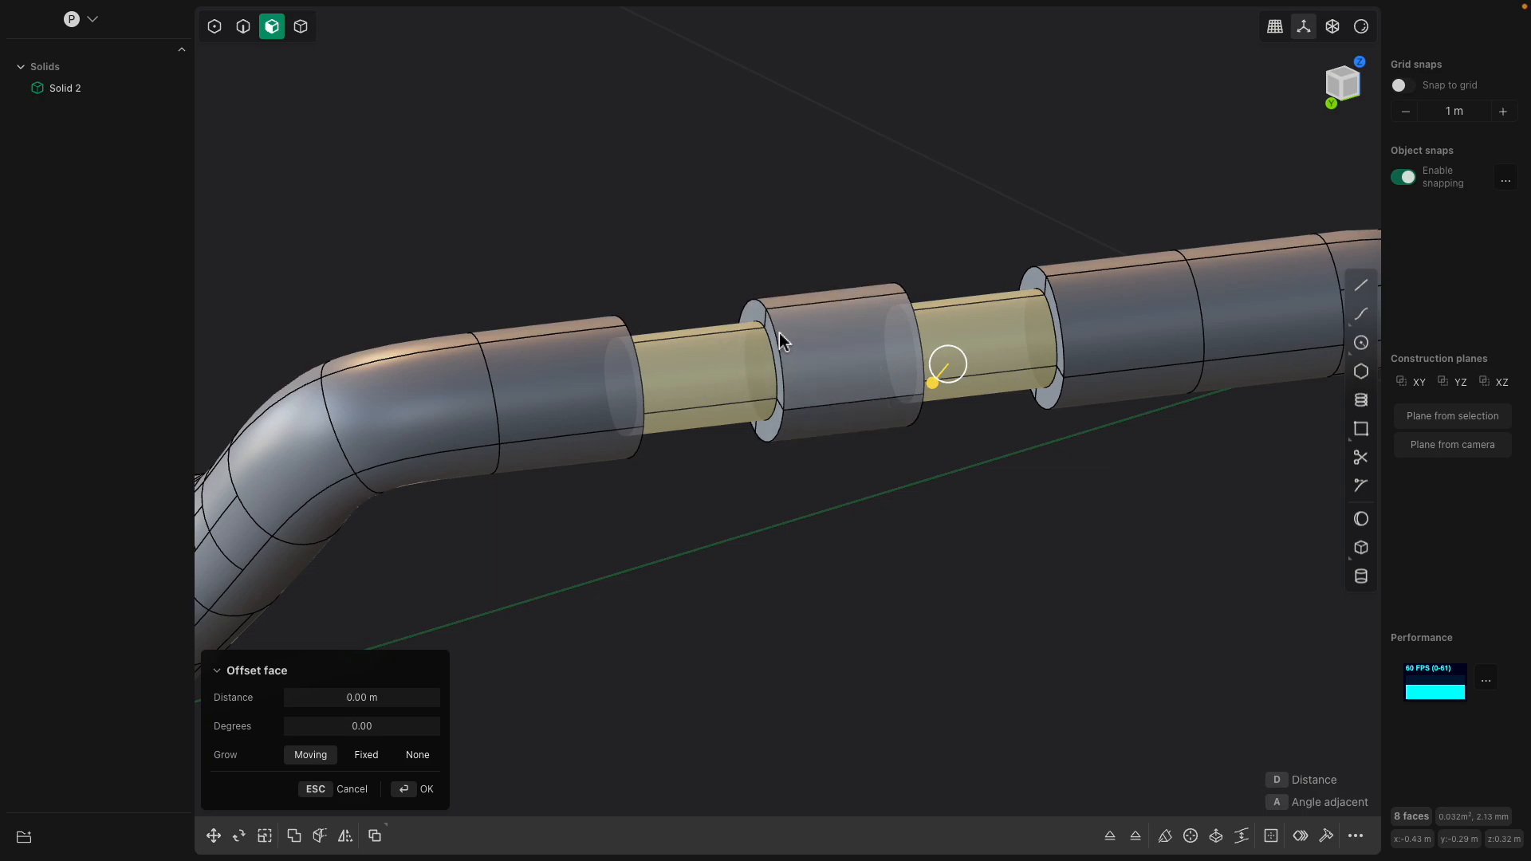
Enable edge selection and fillet the rim edges of the middle collar and of the tip section on the long straight branch
left_click(778, 332)
scroll(778, 333, "up", 2)
scroll(760, 308, "up", 1)
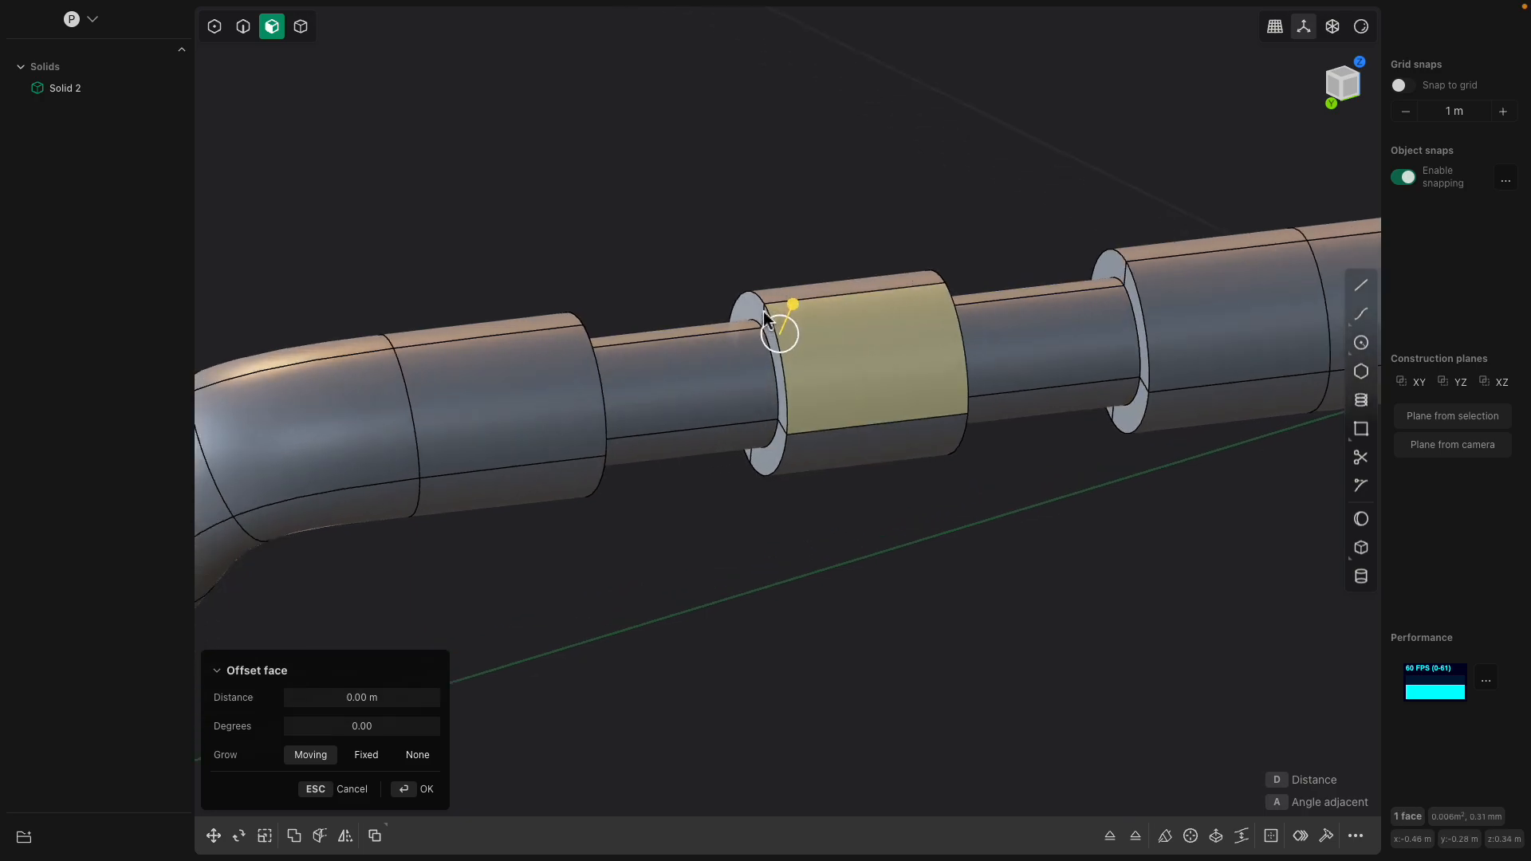
left_click(244, 26)
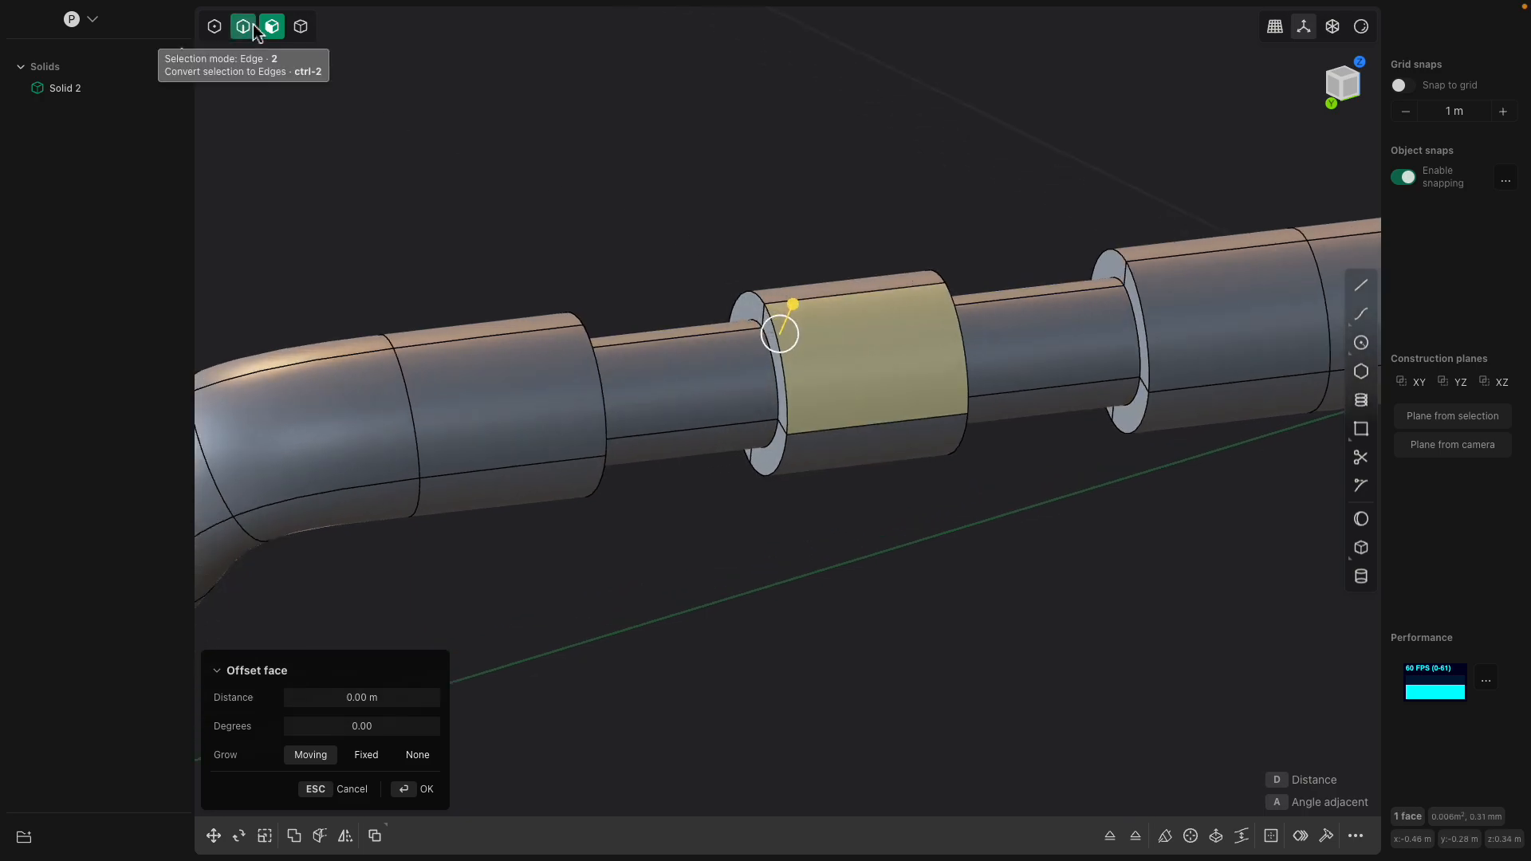
left_click(749, 299)
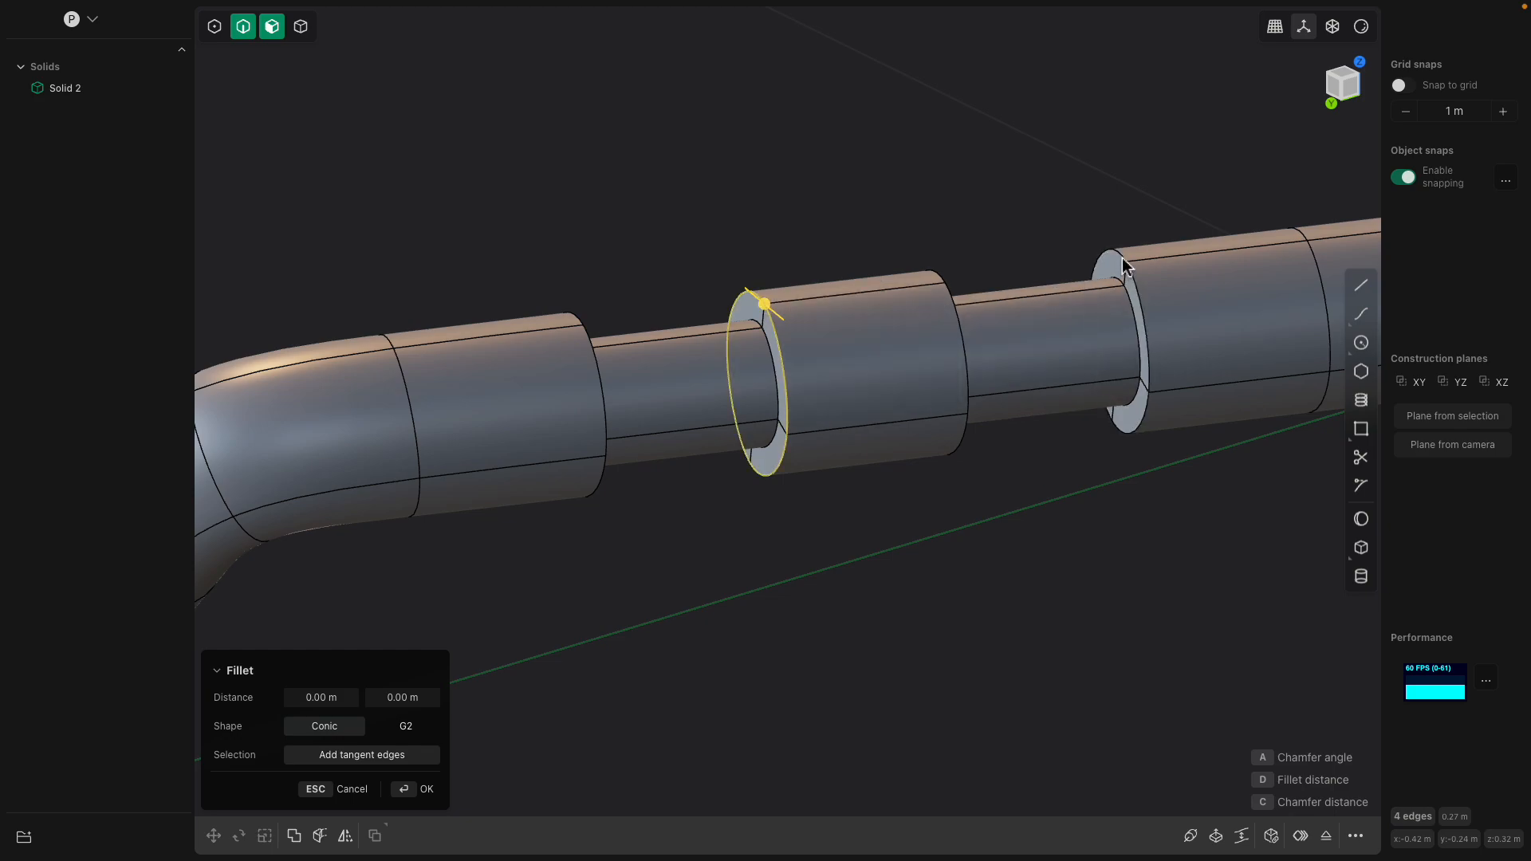
middle_click_drag(1116, 283, 737, 265)
scroll(651, 282, "up", 2)
left_click_drag(644, 279, 658, 283)
key("Return")
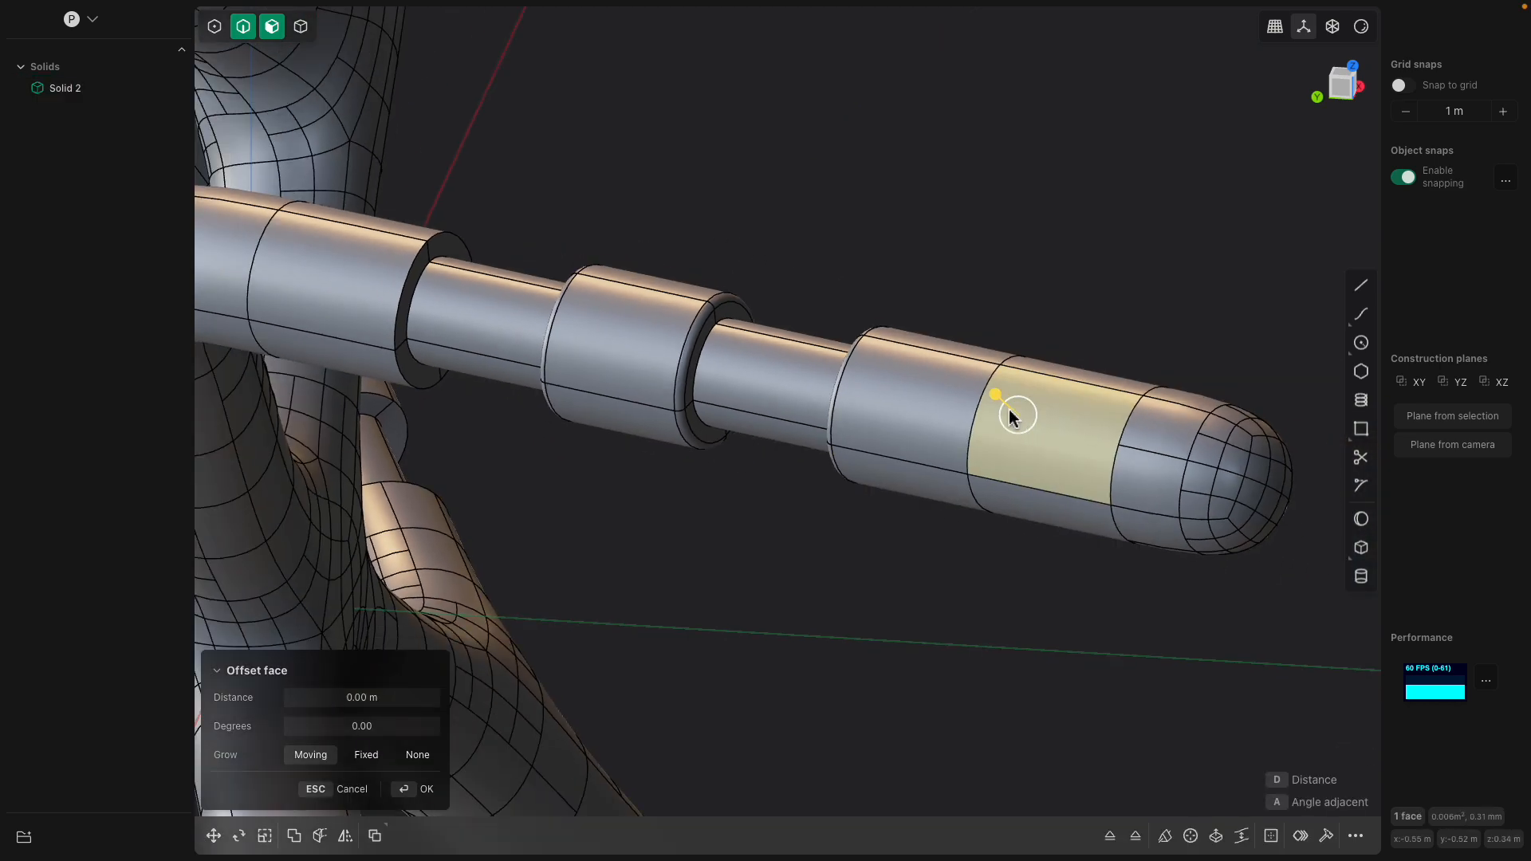
Offset a single side face near the rounded tip of the straight branch inward about 0.004 m
left_click_drag(1011, 417, 1002, 403)
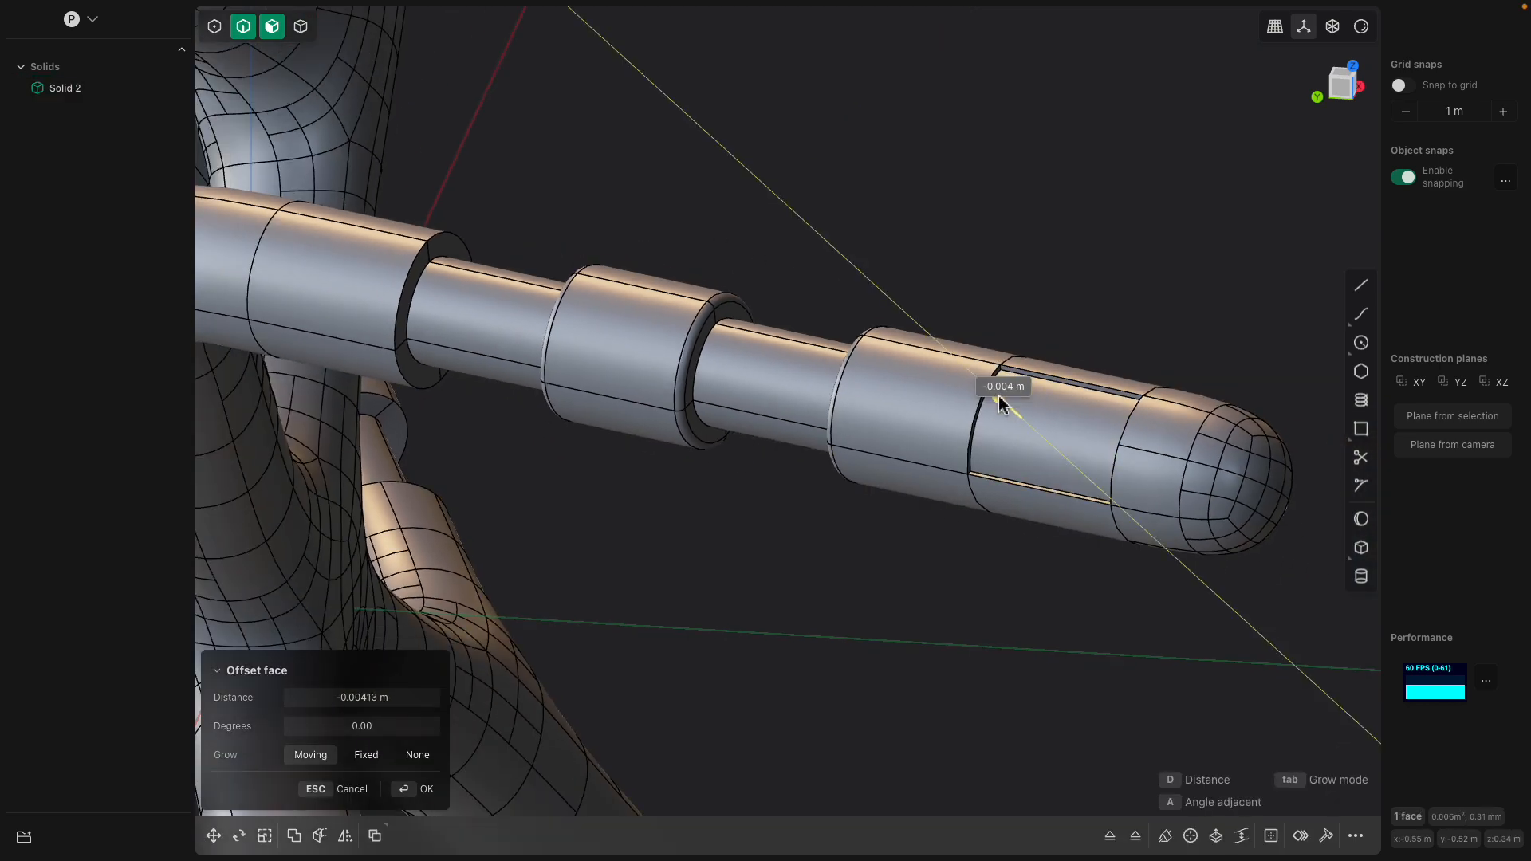
middle_click_drag(777, 351, 901, 343)
key("Return")
Offset a single side face between the inner collar and the bend of the straight branch inward
middle_click_drag(666, 315, 801, 283)
left_click(800, 280)
left_click_drag(821, 253, 819, 250)
middle_click_drag(847, 338, 586, 395)
key("Return")
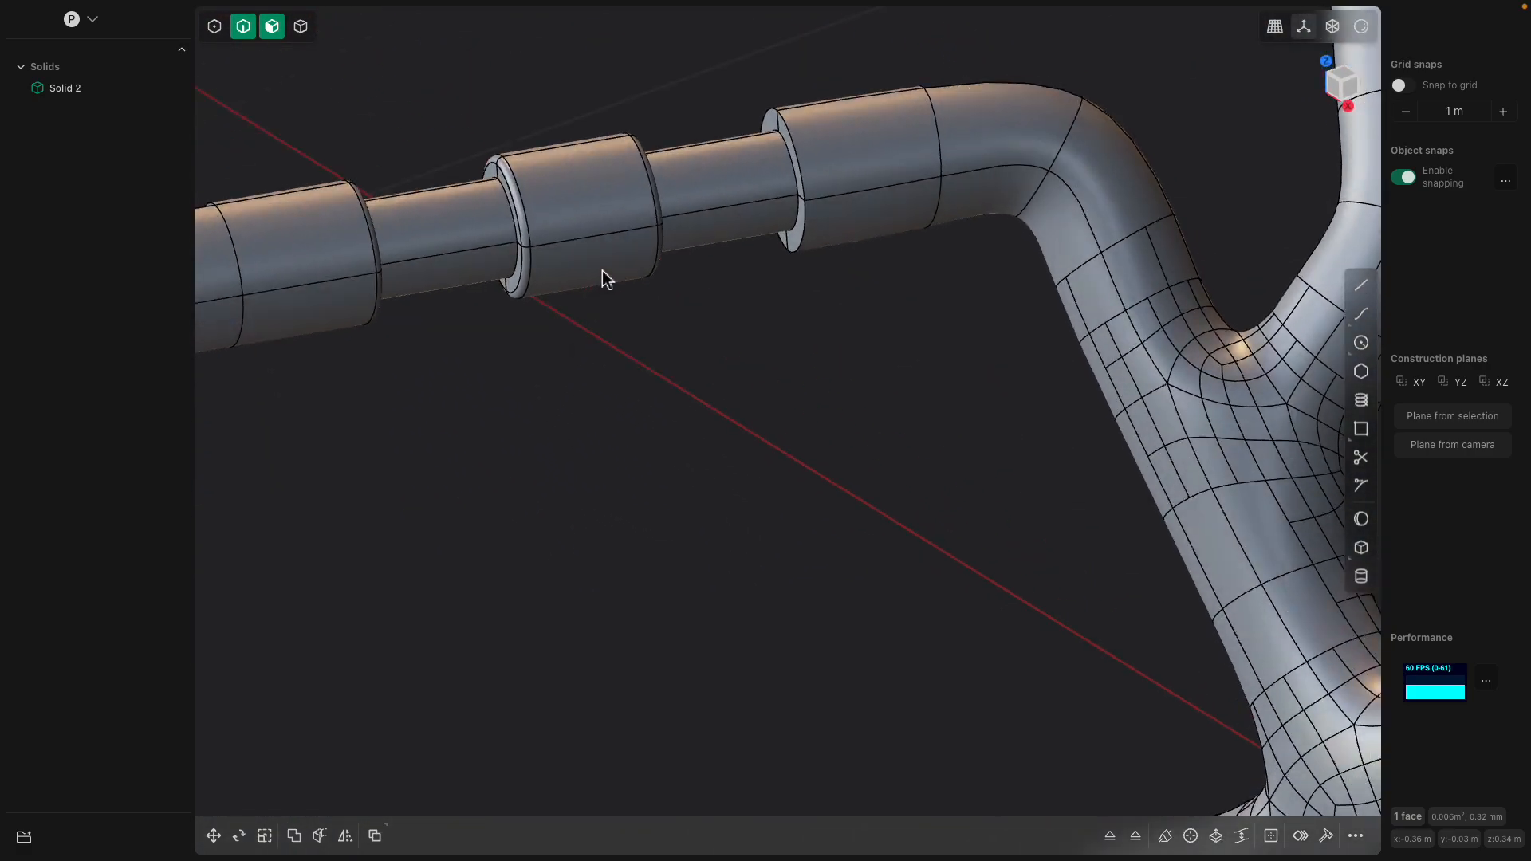
left_click(599, 261)
left_click_drag(618, 303, 628, 320)
middle_click_drag(627, 320, 988, 402)
key("Escape")
scroll(781, 267, "up", 3)
left_click(754, 505)
middle_click_drag(754, 505, 851, 325)
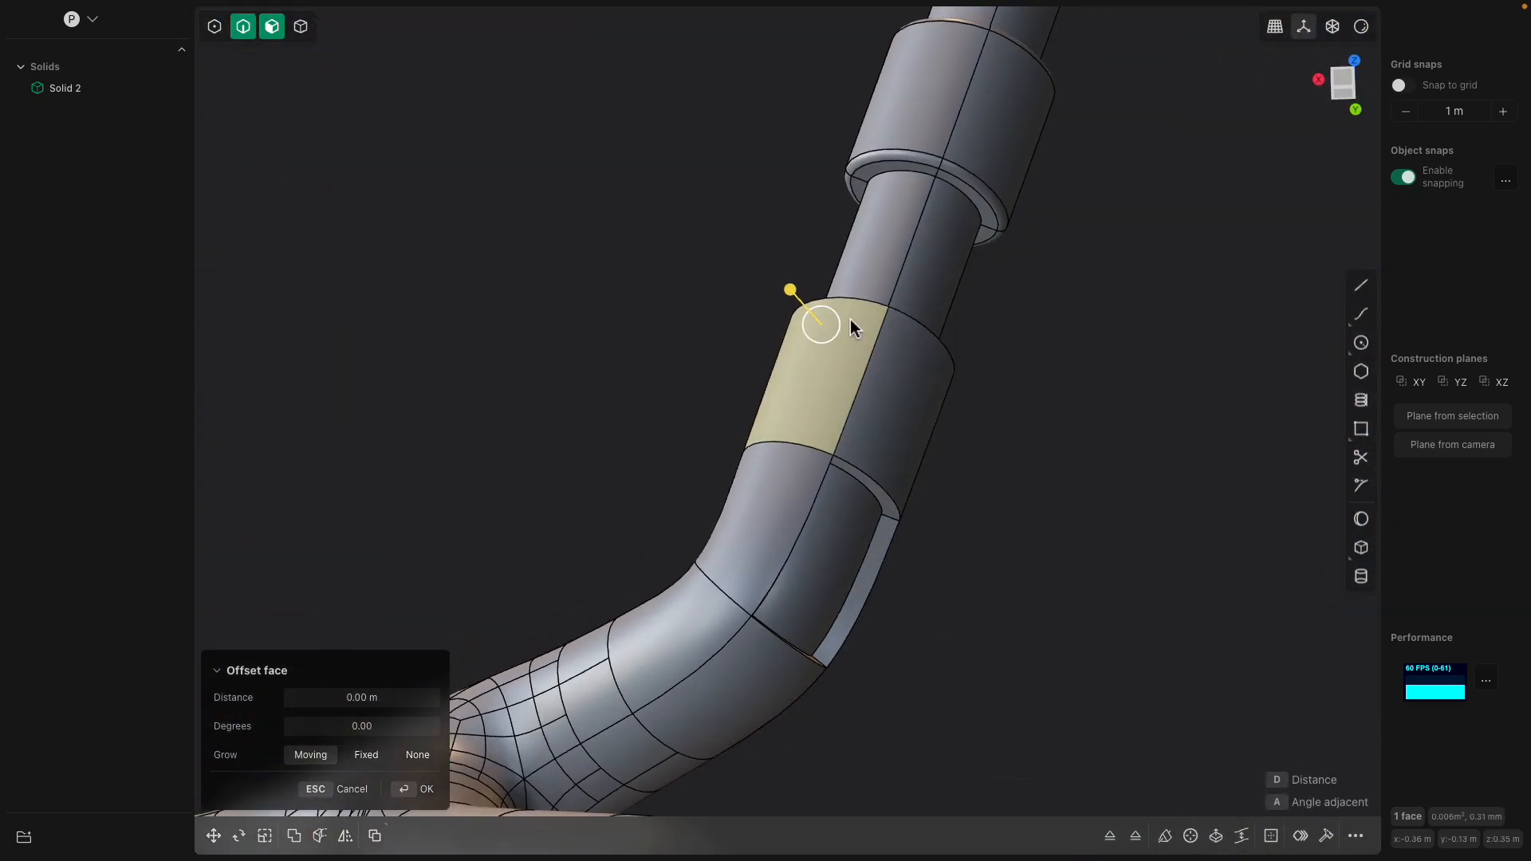
left_click_drag(797, 302, 788, 308)
key("Escape")
Cut the side face of the collar nearest the bend lengthwise and across into smaller patches
middle_click_drag(788, 307, 773, 132)
scroll(874, 361, "up", 2)
left_click(769, 124)
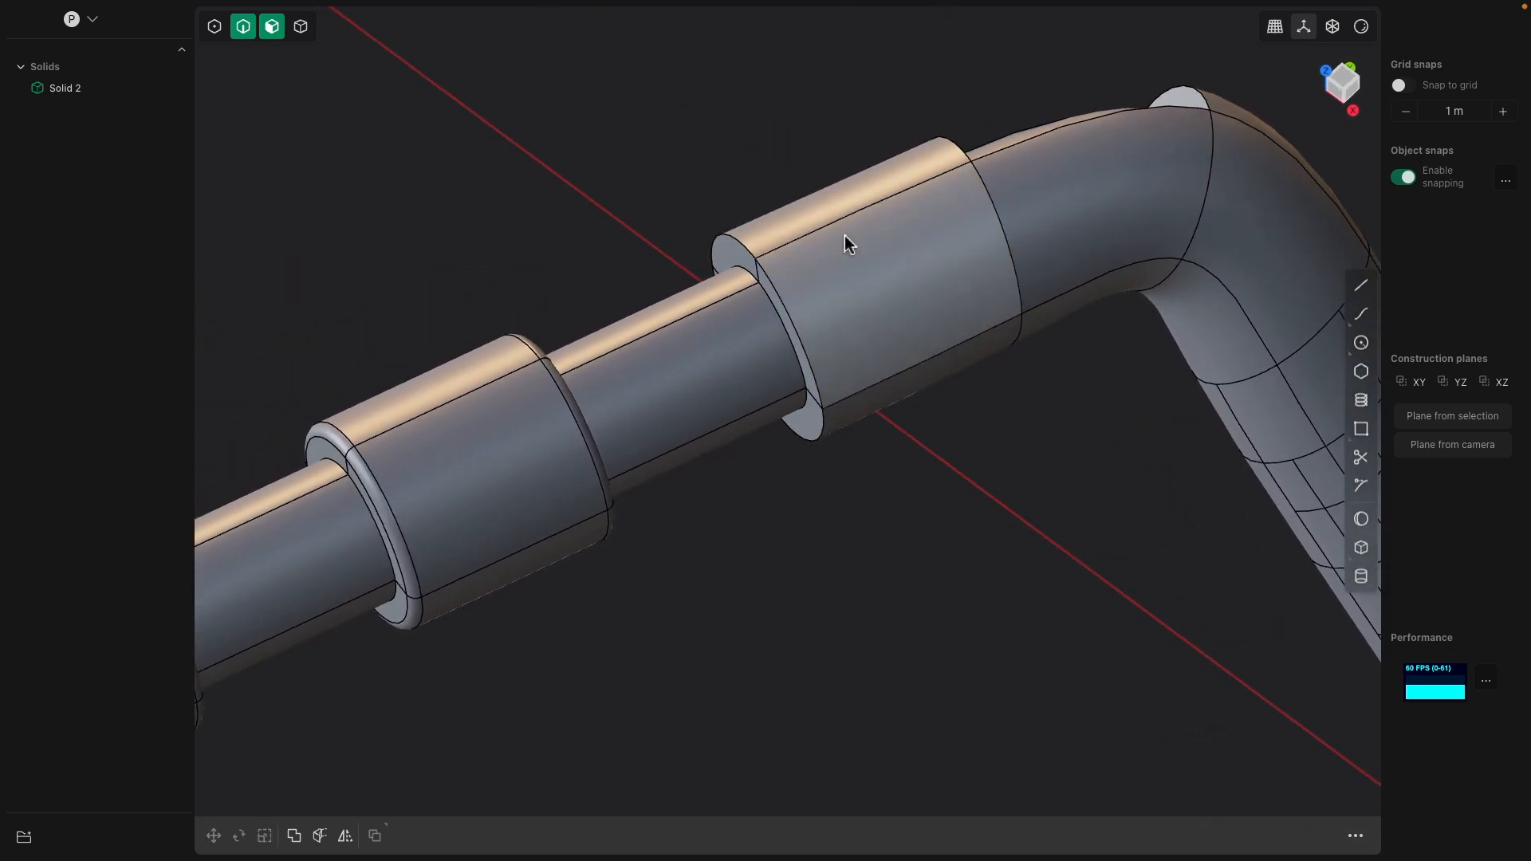
left_click(844, 237)
middle_click_drag(855, 213, 816, 171)
key("ctrl+r")
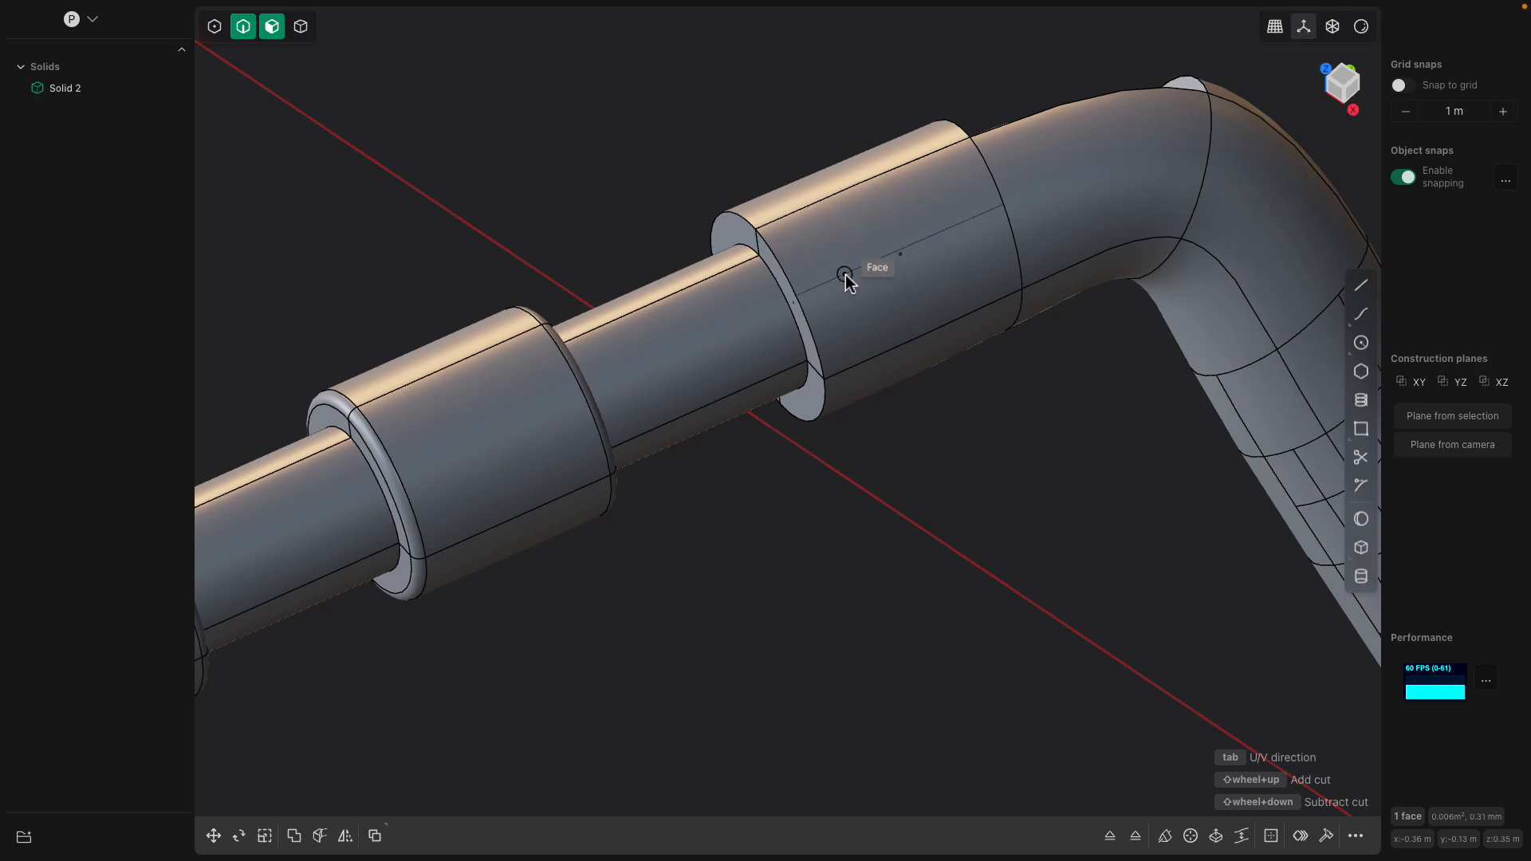
left_click(867, 244)
key("ctrl+r")
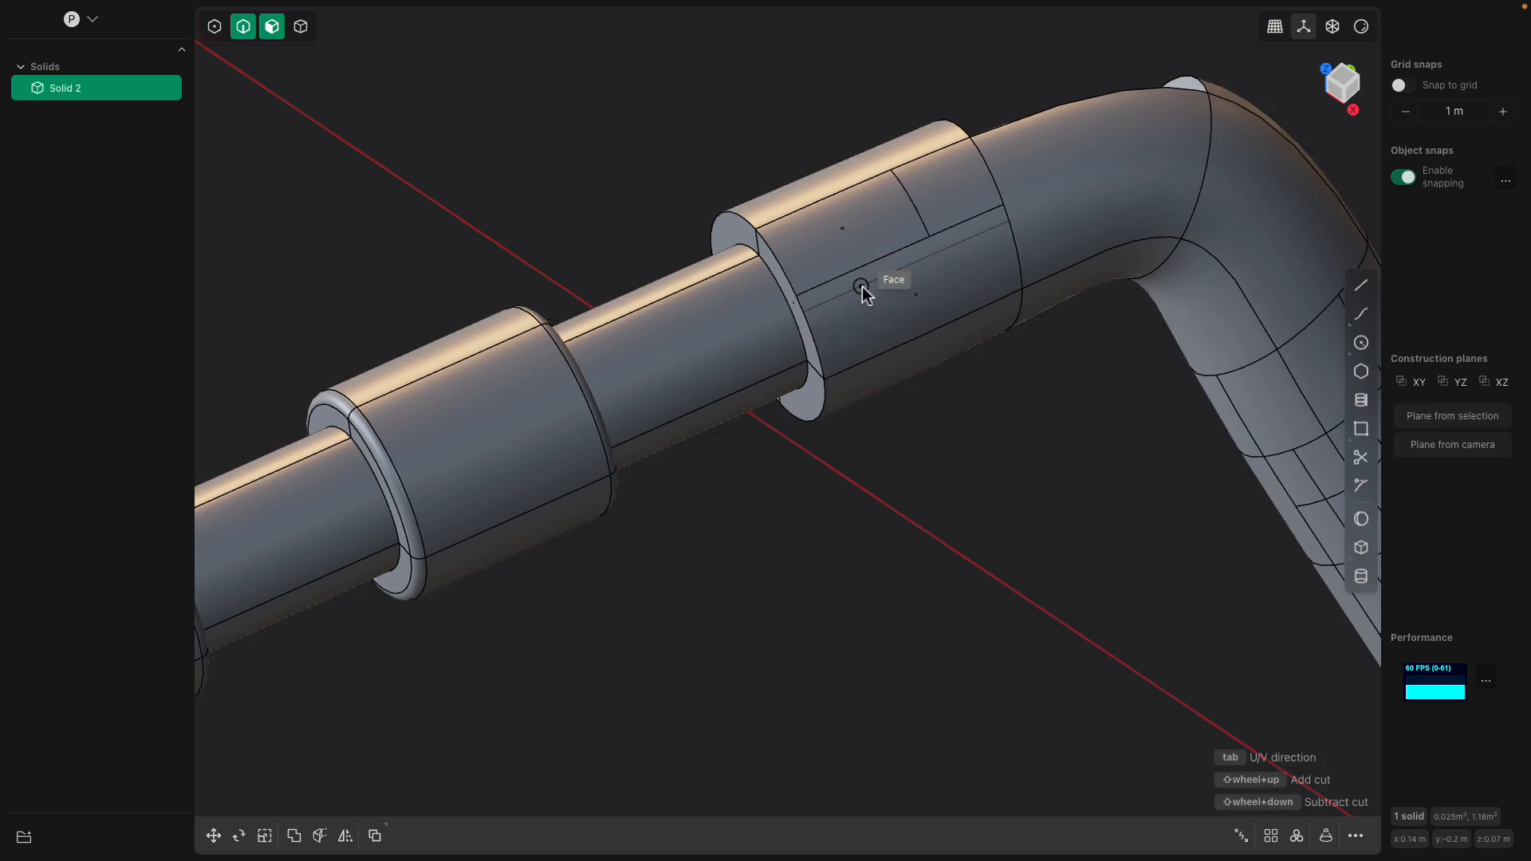
left_click(962, 276)
Offset the bend-side patch in the lower half of the split collar face outward
middle_click_drag(967, 273, 942, 308)
left_click_drag(928, 221, 931, 222)
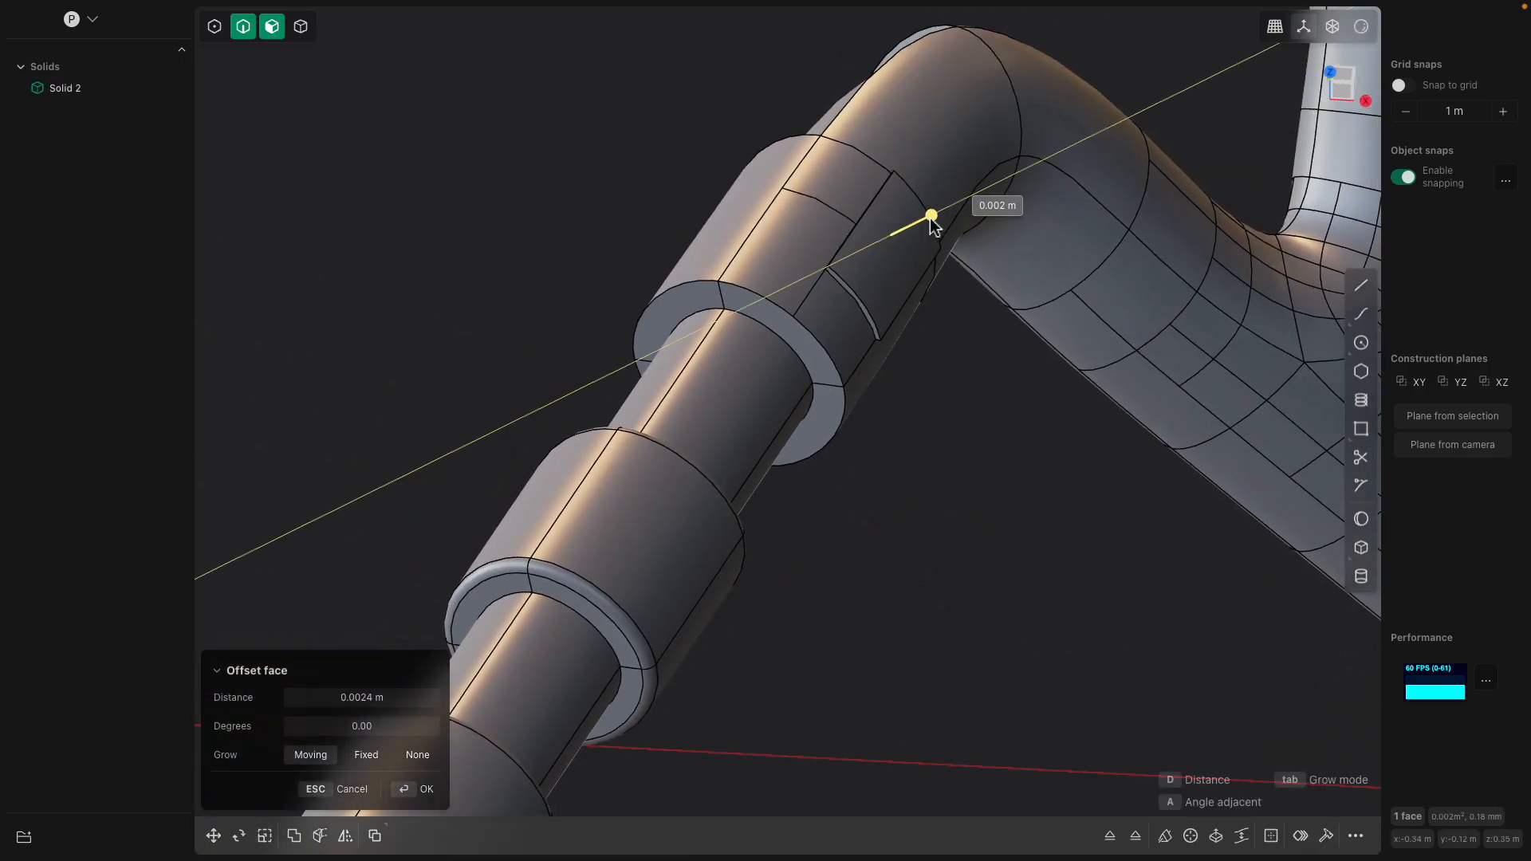
middle_click_drag(865, 215, 913, 232)
right_click(845, 239)
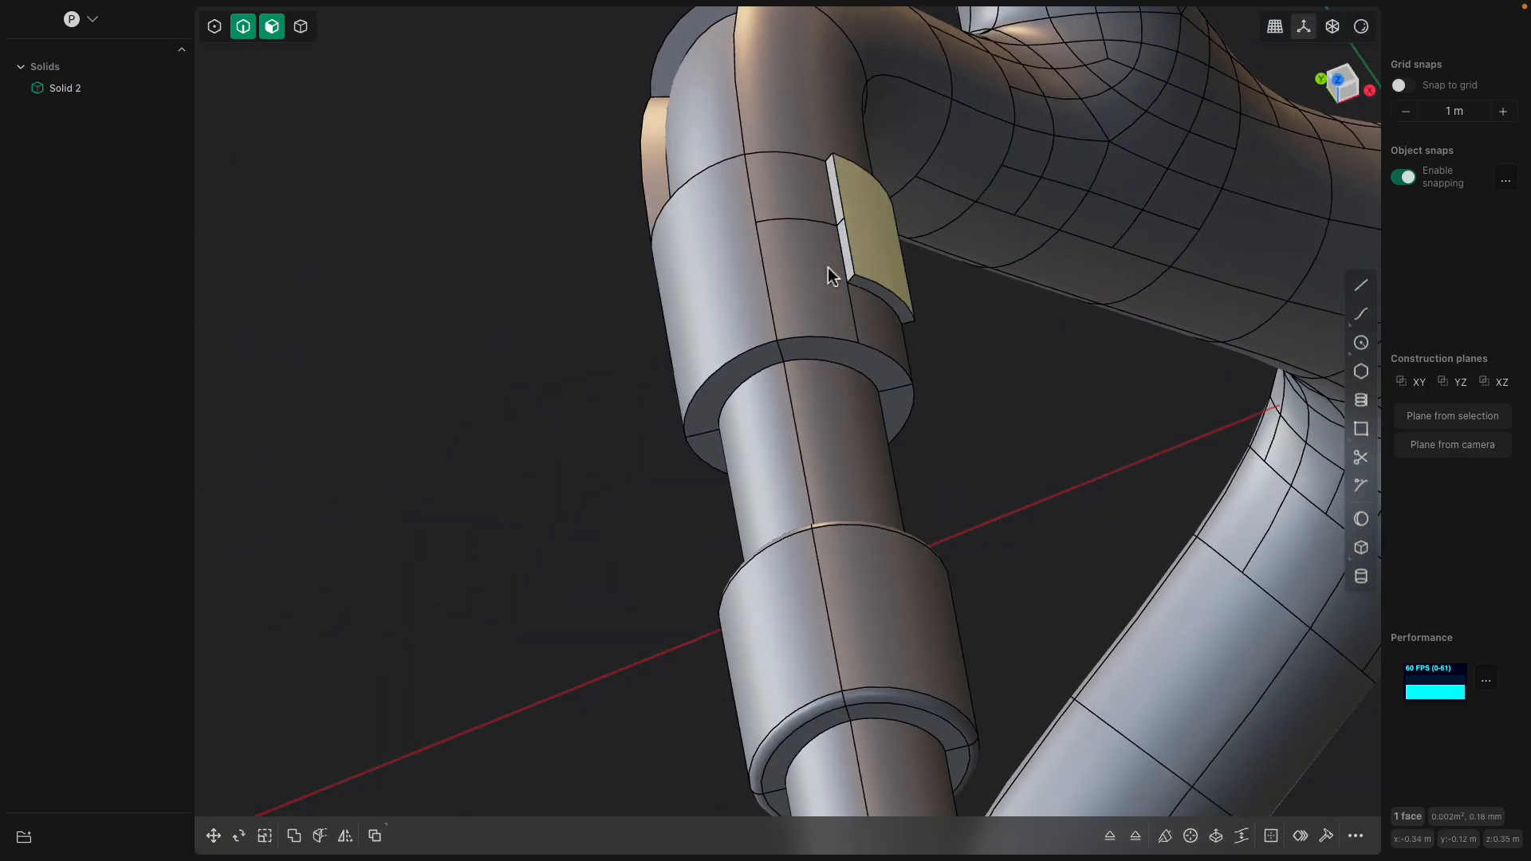
Offset the patch at the collar's open rim inward about 0.006 m, and offset a neighbouring patch
left_click(825, 266)
middle_click_drag(824, 267, 877, 249)
left_click_drag(846, 215, 848, 213)
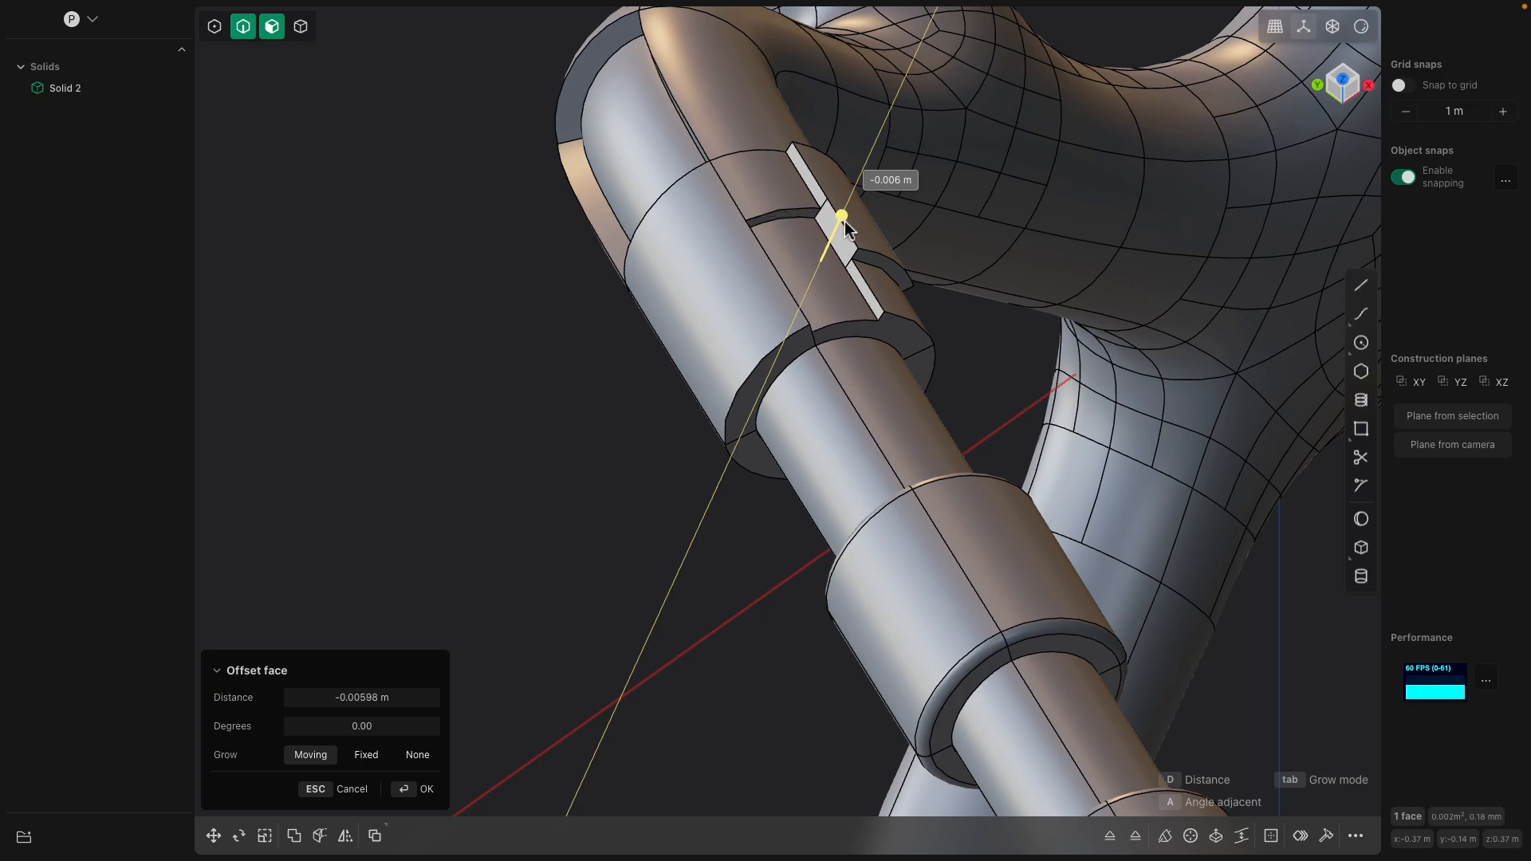
middle_click_drag(845, 221, 736, 257)
right_click(729, 264)
left_click(724, 268)
left_click_drag(730, 237, 732, 240)
middle_click_drag(732, 241, 911, 215)
right_click(880, 328)
right_click(849, 341)
Cut the raised collar patch lengthwise into two strips and offset the upper strip outward
left_click(830, 333)
key("ctrl+r")
left_click(764, 335)
left_click(862, 259)
left_click_drag(909, 213, 919, 209)
key("Return")
left_click(887, 291)
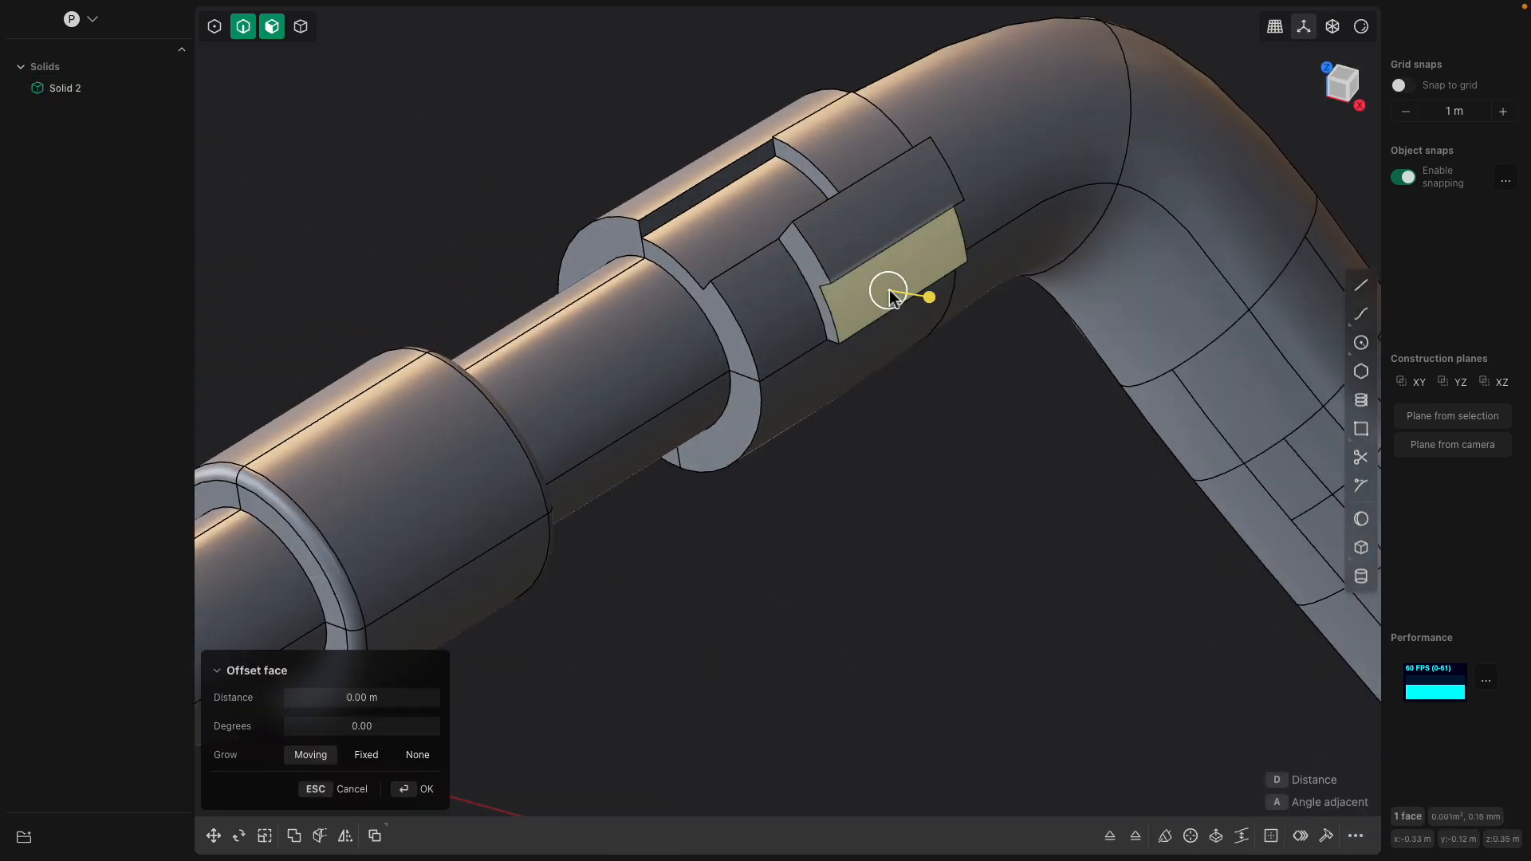
middle_click_drag(887, 291, 981, 286)
middle_click_drag(830, 285, 887, 339)
left_click(810, 323)
scroll(815, 332, "down", 2)
Inset the outline of the recessed floor face between the collar and the bend to form a smaller panel
left_click(680, 402)
middle_click_drag(680, 403, 701, 366)
scroll(728, 382, "up", 2)
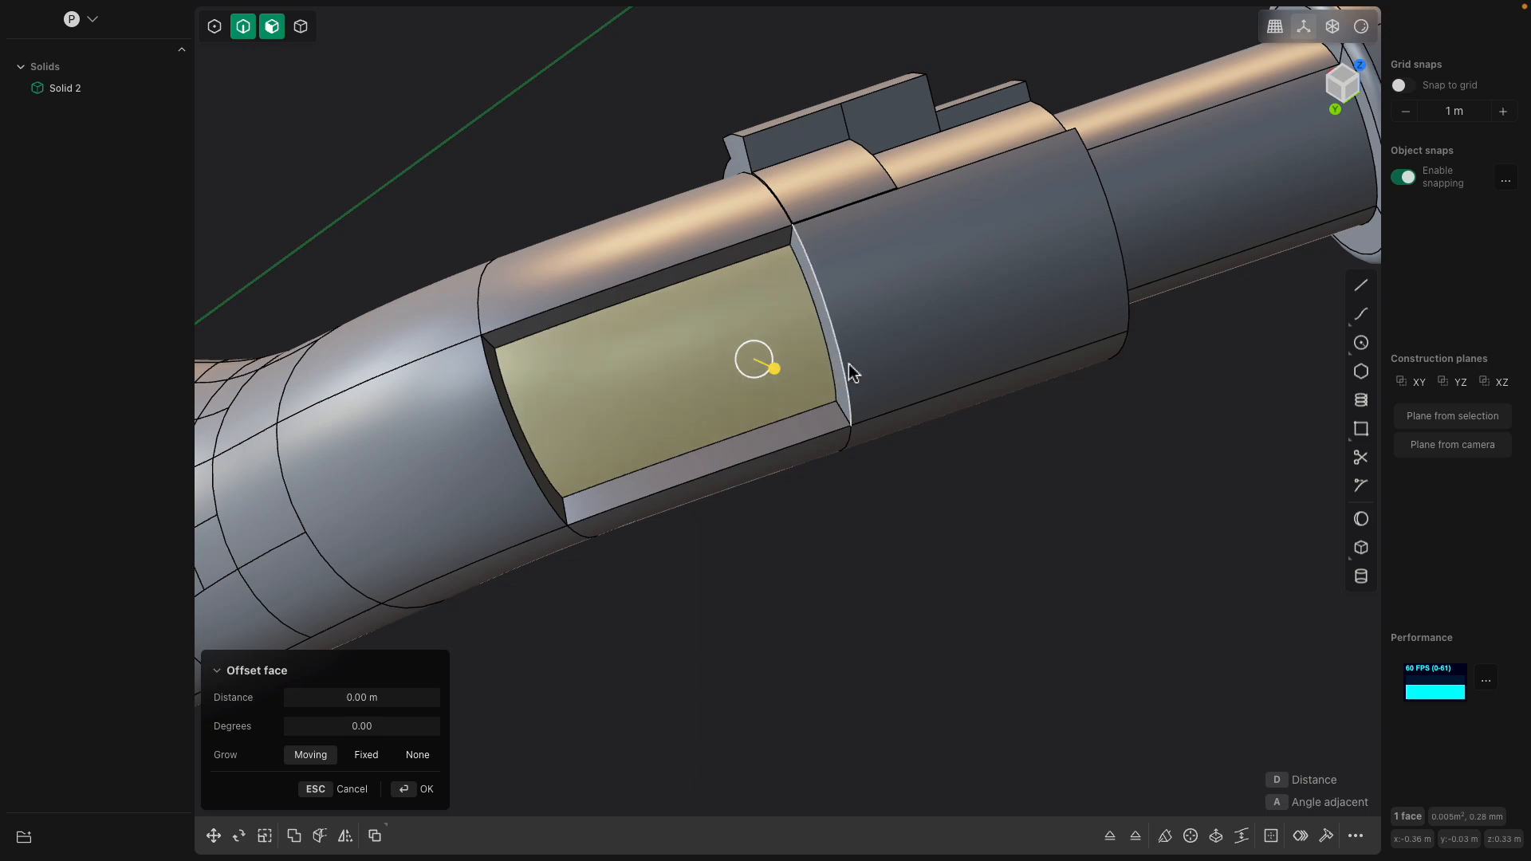
key("o")
left_click(877, 367)
Offset the inset panel in the recess beside the bend inward about 0.0057 m
middle_click_drag(877, 367, 838, 317)
left_click(787, 414)
left_click(838, 317)
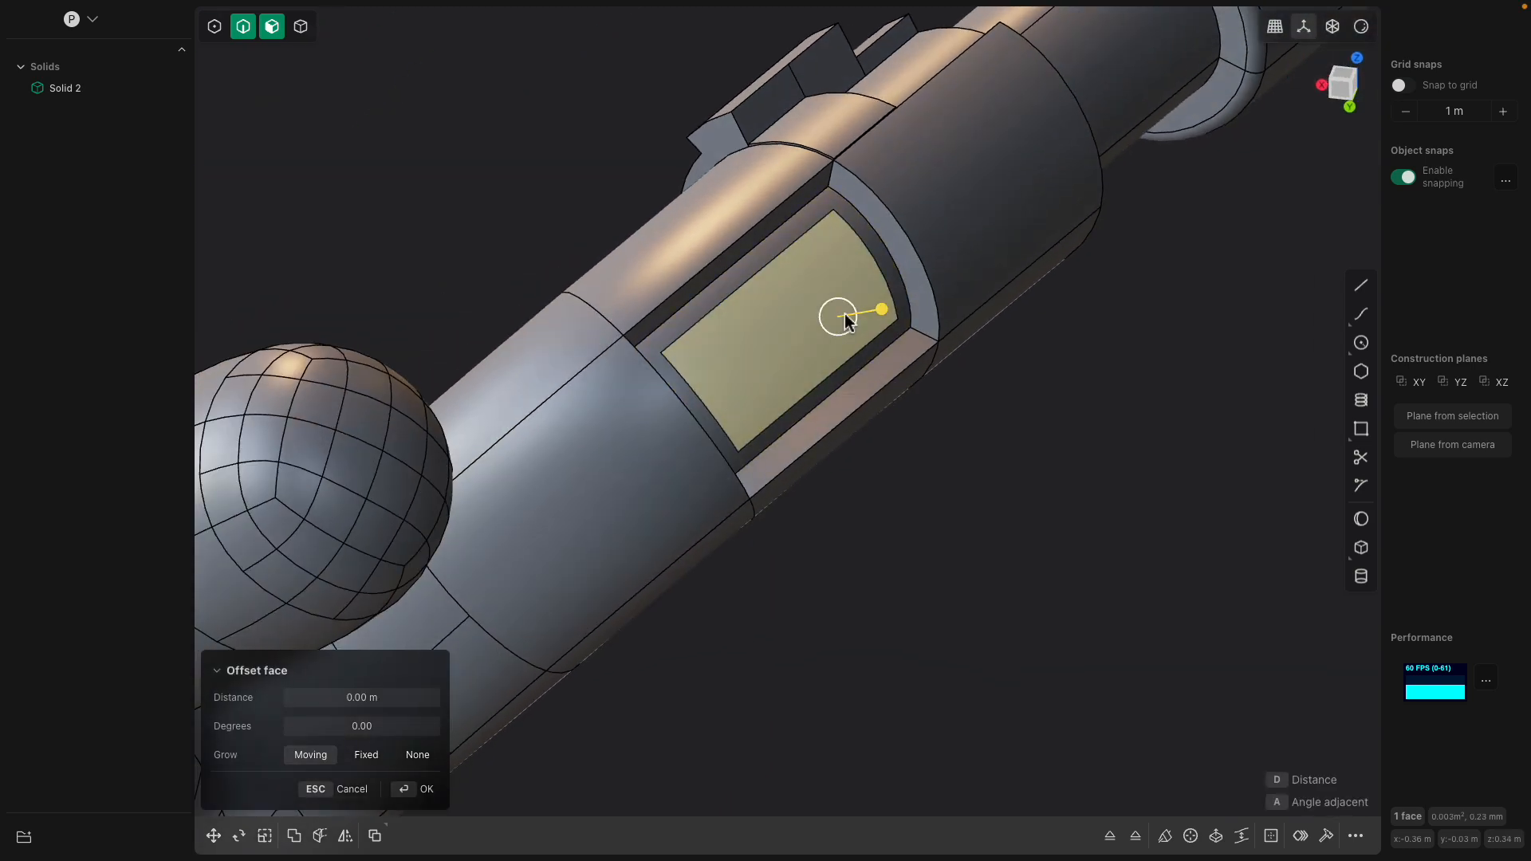
left_click_drag(881, 310, 873, 312)
middle_click_drag(859, 310, 798, 299)
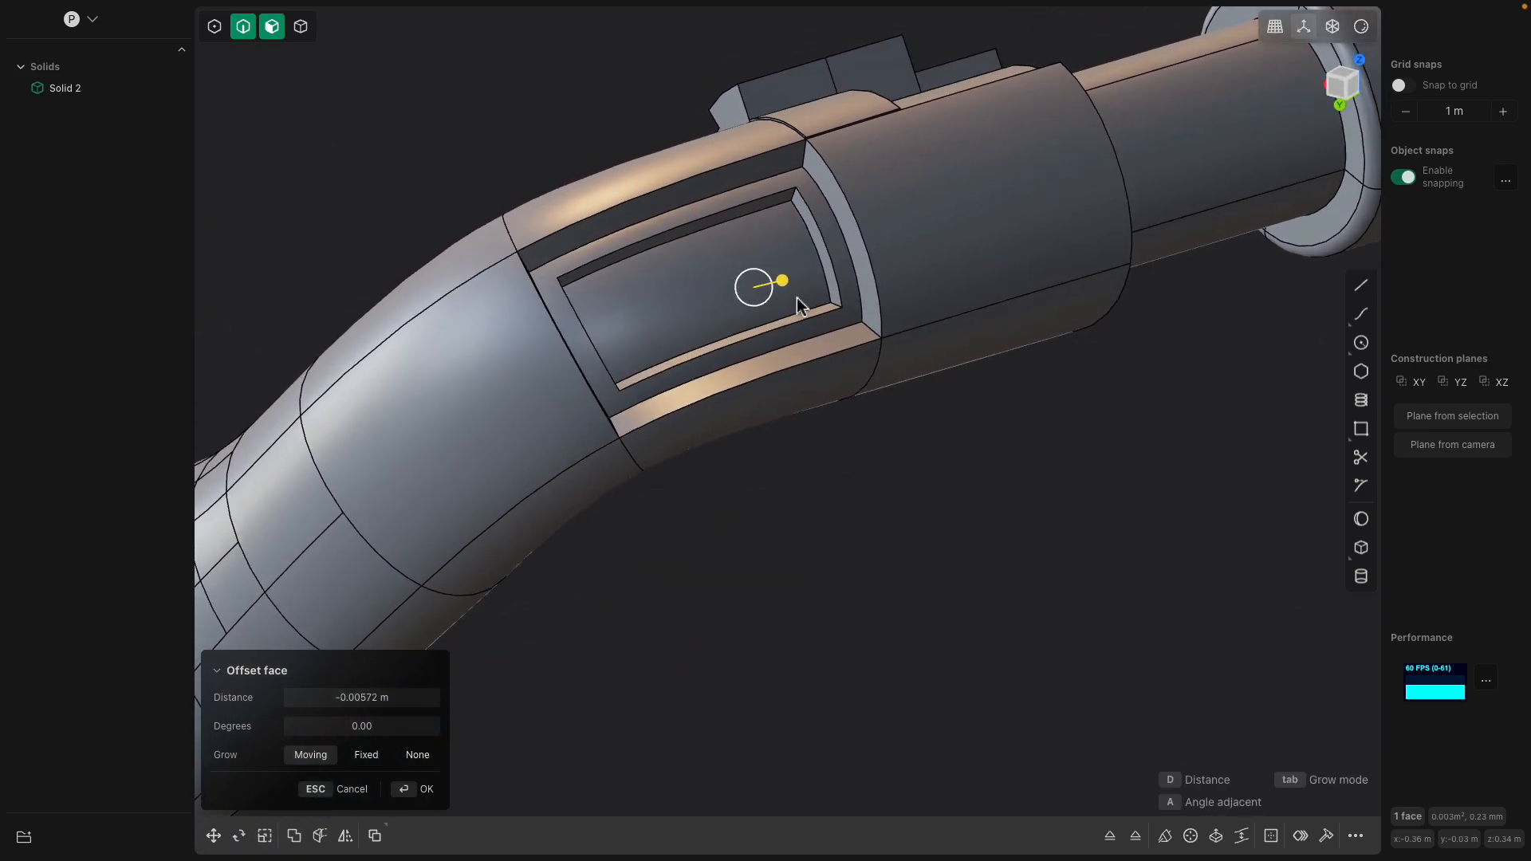
middle_click_drag(903, 174, 758, 328)
scroll(739, 311, "up", 2)
right_click(739, 311)
Deepen the recessed panel beside the bend by offsetting it inward another 0.005 m or so
left_click(705, 335)
left_click_drag(781, 331, 775, 332)
scroll(769, 352, "down", 3)
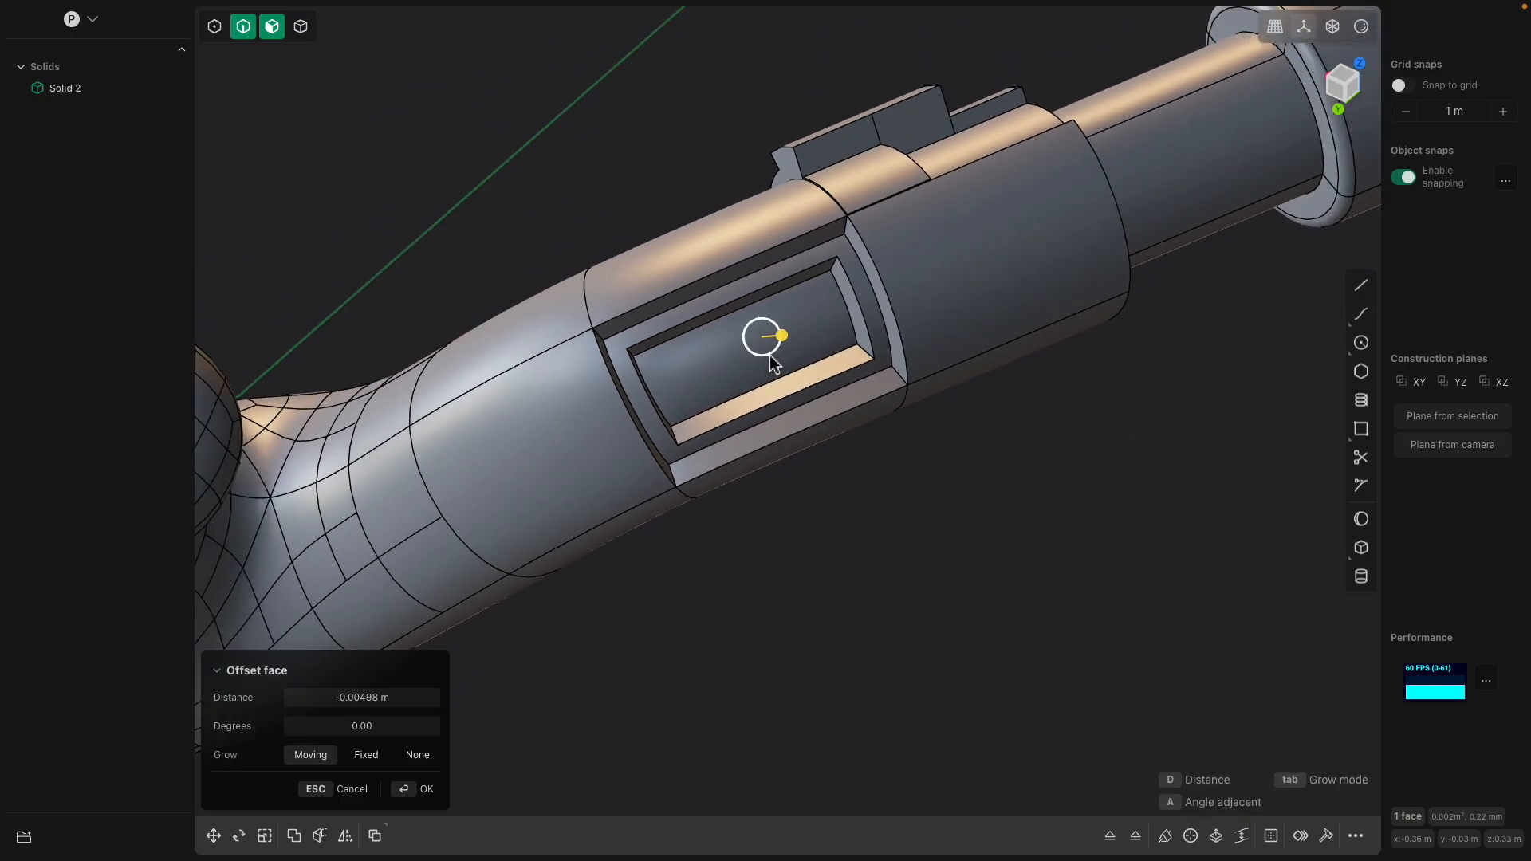
scroll(619, 242, "down", 1)
middle_click_drag(667, 303, 751, 461, "shift")
key("Return")
Offset the side face just above the bend of the neighbouring round-capped branch inward
middle_click_drag(767, 515, 1051, 471)
left_click(1048, 541)
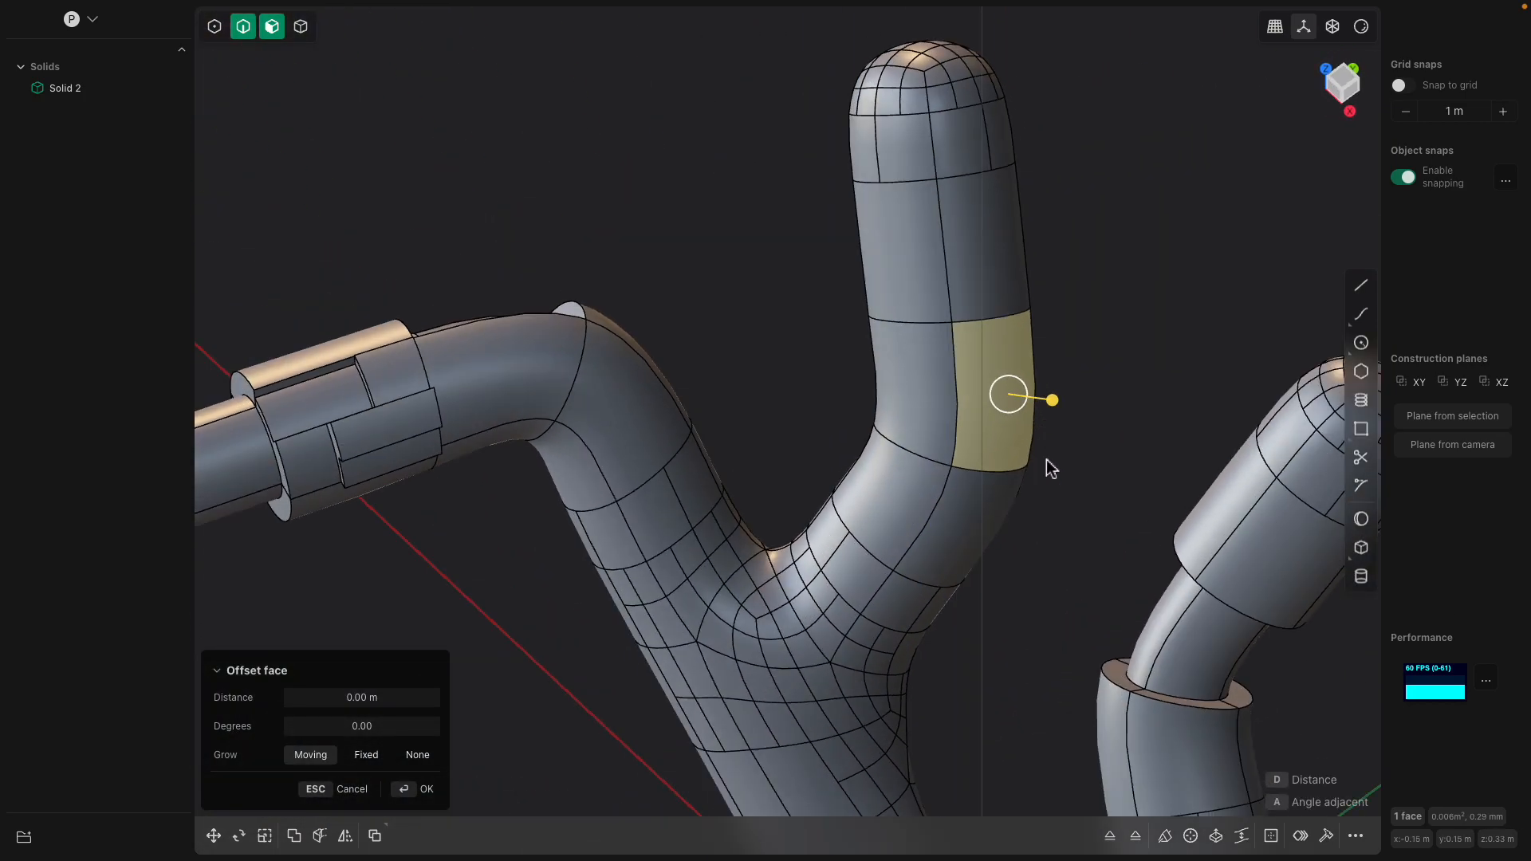
left_click_drag(1053, 400, 1041, 401)
middle_click_drag(981, 401, 721, 516)
key("Return")
Inset the outline of the middle collar's side face about 0.004 m and offset the enclosed panel slightly inward
left_click(698, 478)
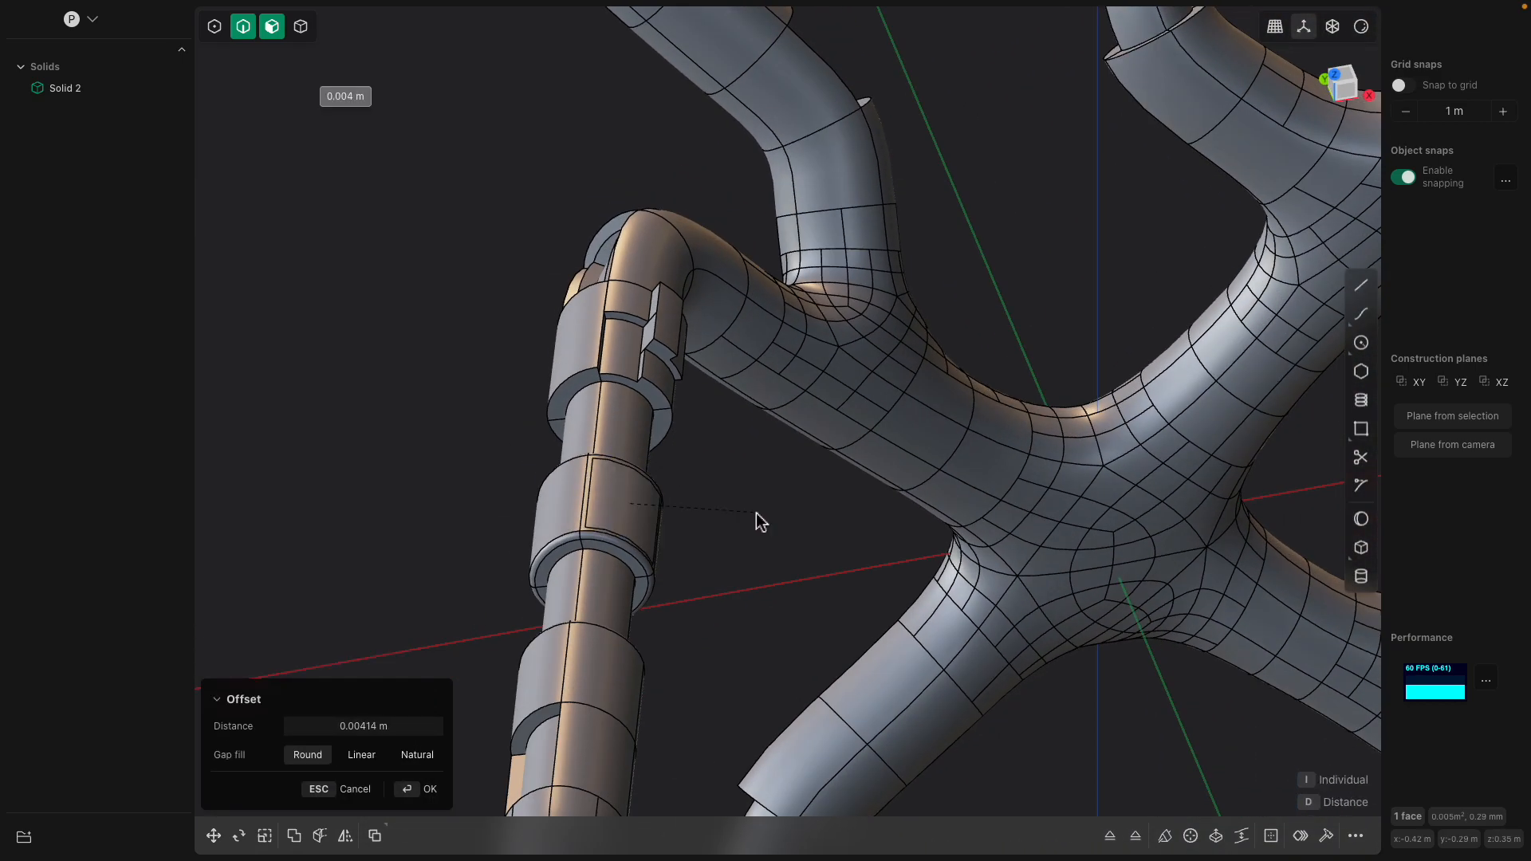
left_click(645, 501)
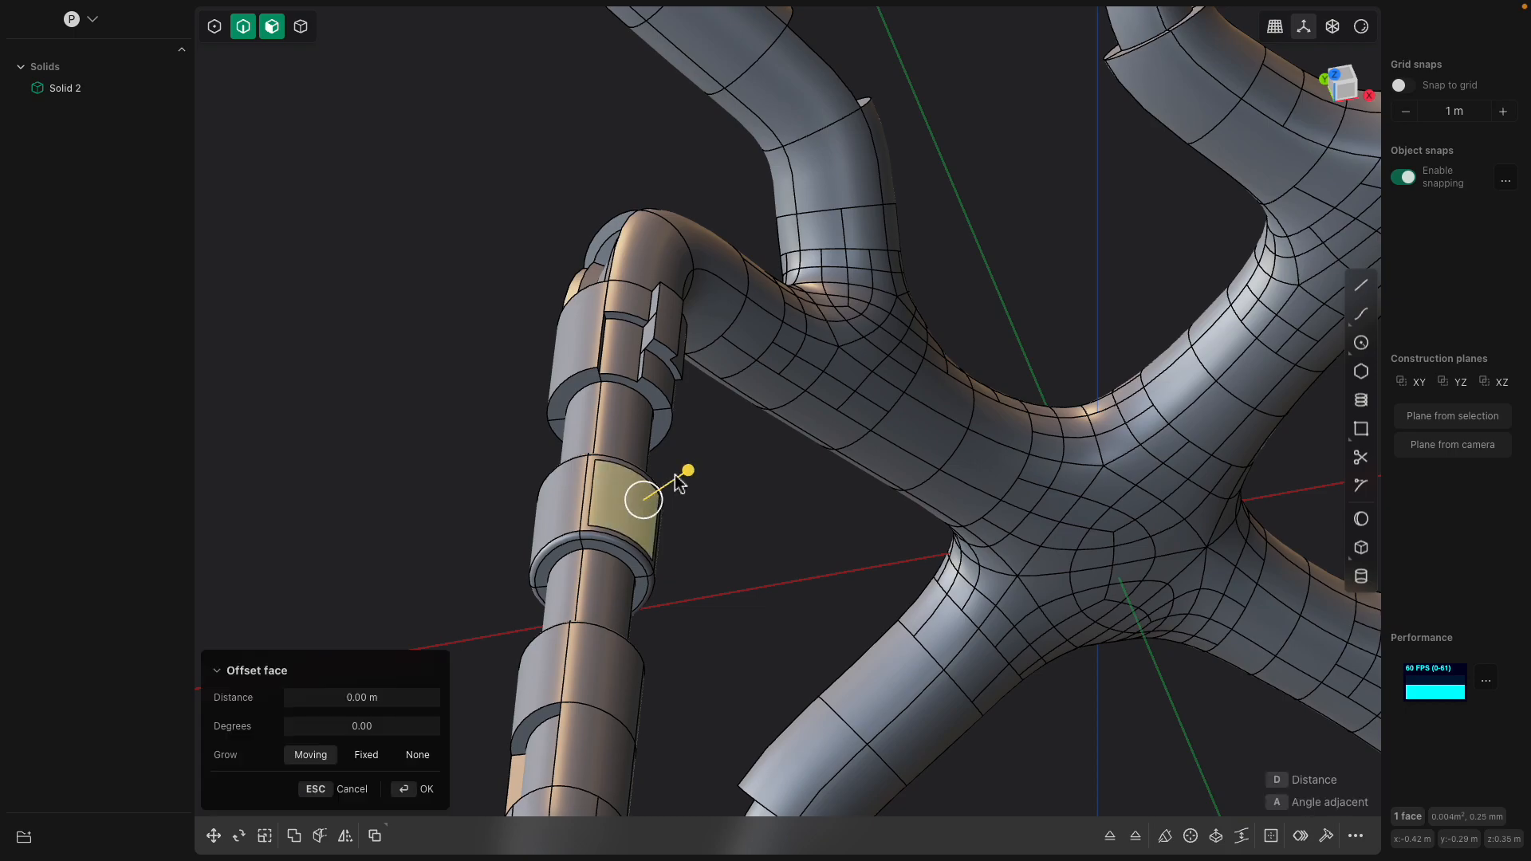
left_click_drag(688, 471, 687, 473)
middle_click_drag(686, 472, 960, 399)
key("Return")
Offset a side face of the bent sleeve on the long branch slightly
middle_click_drag(825, 270, 832, 434)
middle_click_drag(808, 338, 567, 366)
left_click(479, 336)
middle_click_drag(478, 337, 577, 279)
left_click(610, 179)
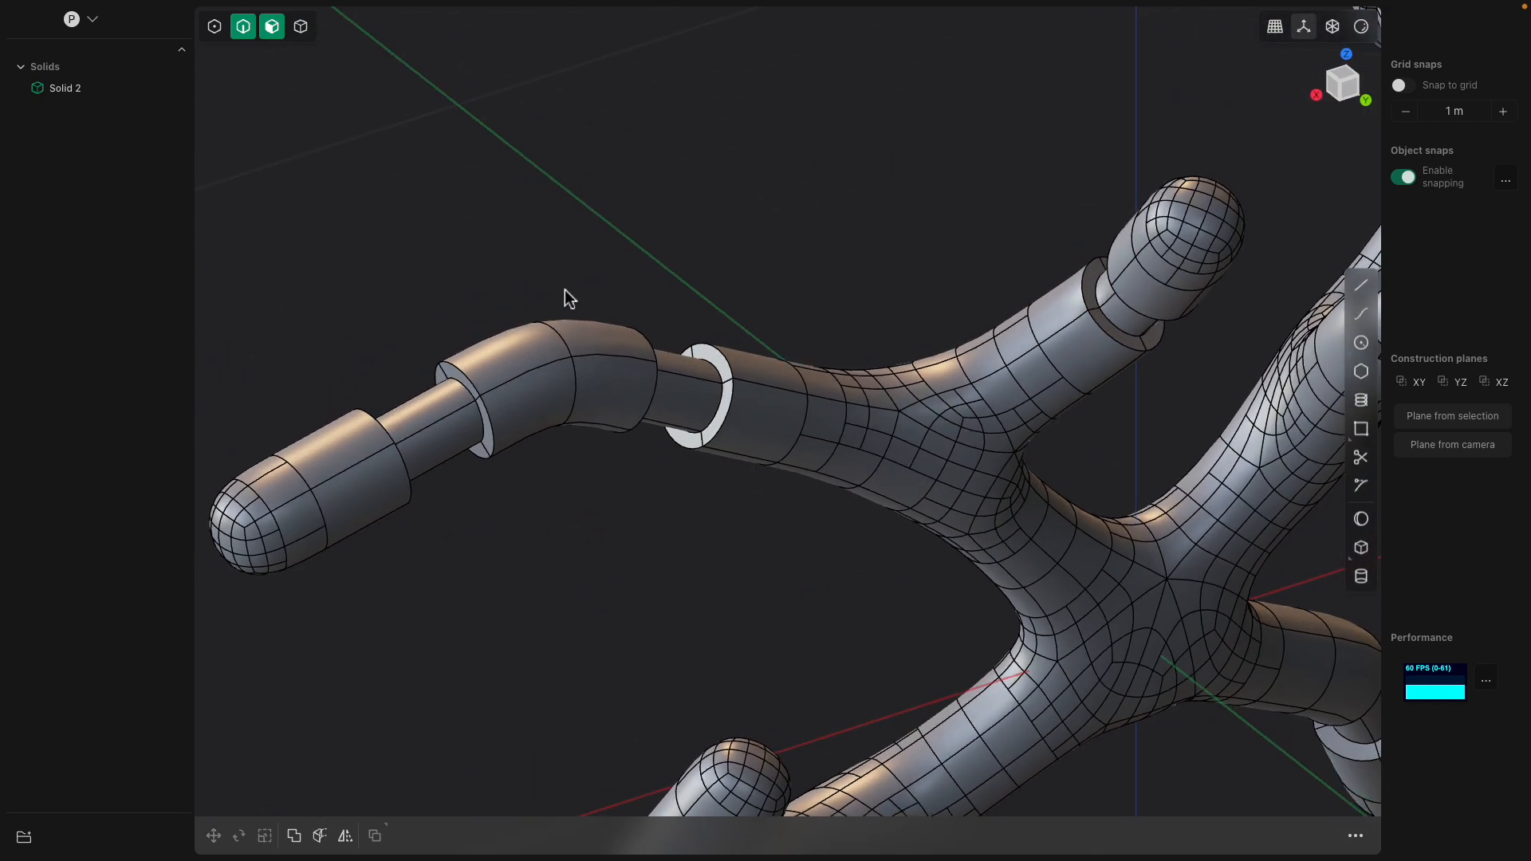
scroll(515, 308, "up", 2)
left_click(516, 354)
middle_click_drag(516, 363, 1001, 371)
left_click_drag(993, 367, 997, 363)
middle_click_drag(840, 332, 992, 297)
key("Return")
Select the neck faces between the bent sleeve and the open collar rim and offset them slightly
left_click(940, 327)
double_click(968, 319, "shift")
left_click_drag(996, 382, 994, 376)
middle_click_drag(914, 343, 922, 382)
key("Return")
Offset all faces of the L-shaped branch's bent, round-capped end inward about 0.023 m
middle_click_drag(1033, 638, 925, 463, "shift")
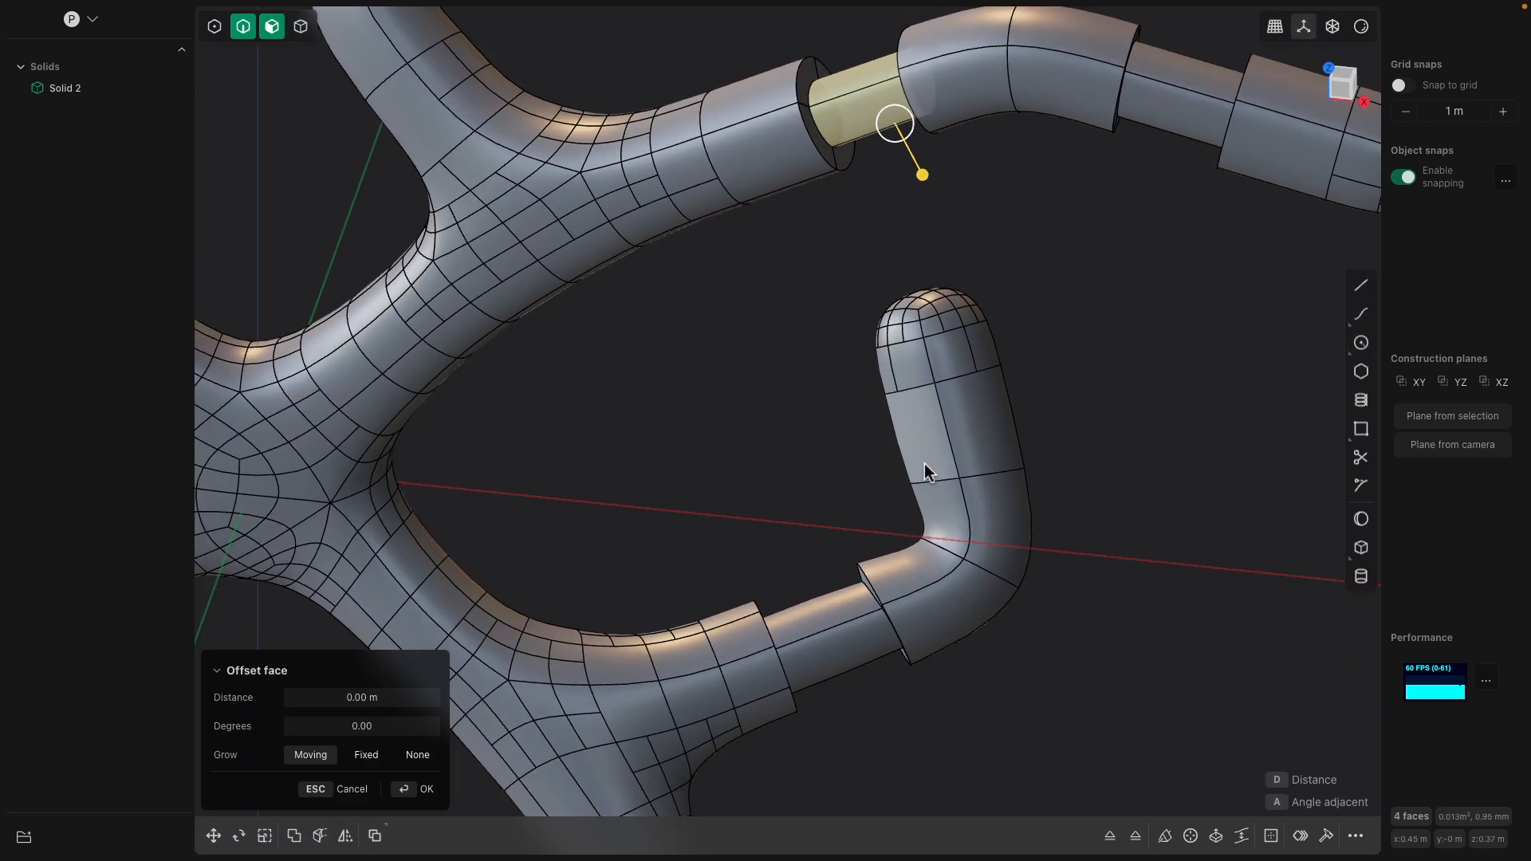
left_click(969, 433)
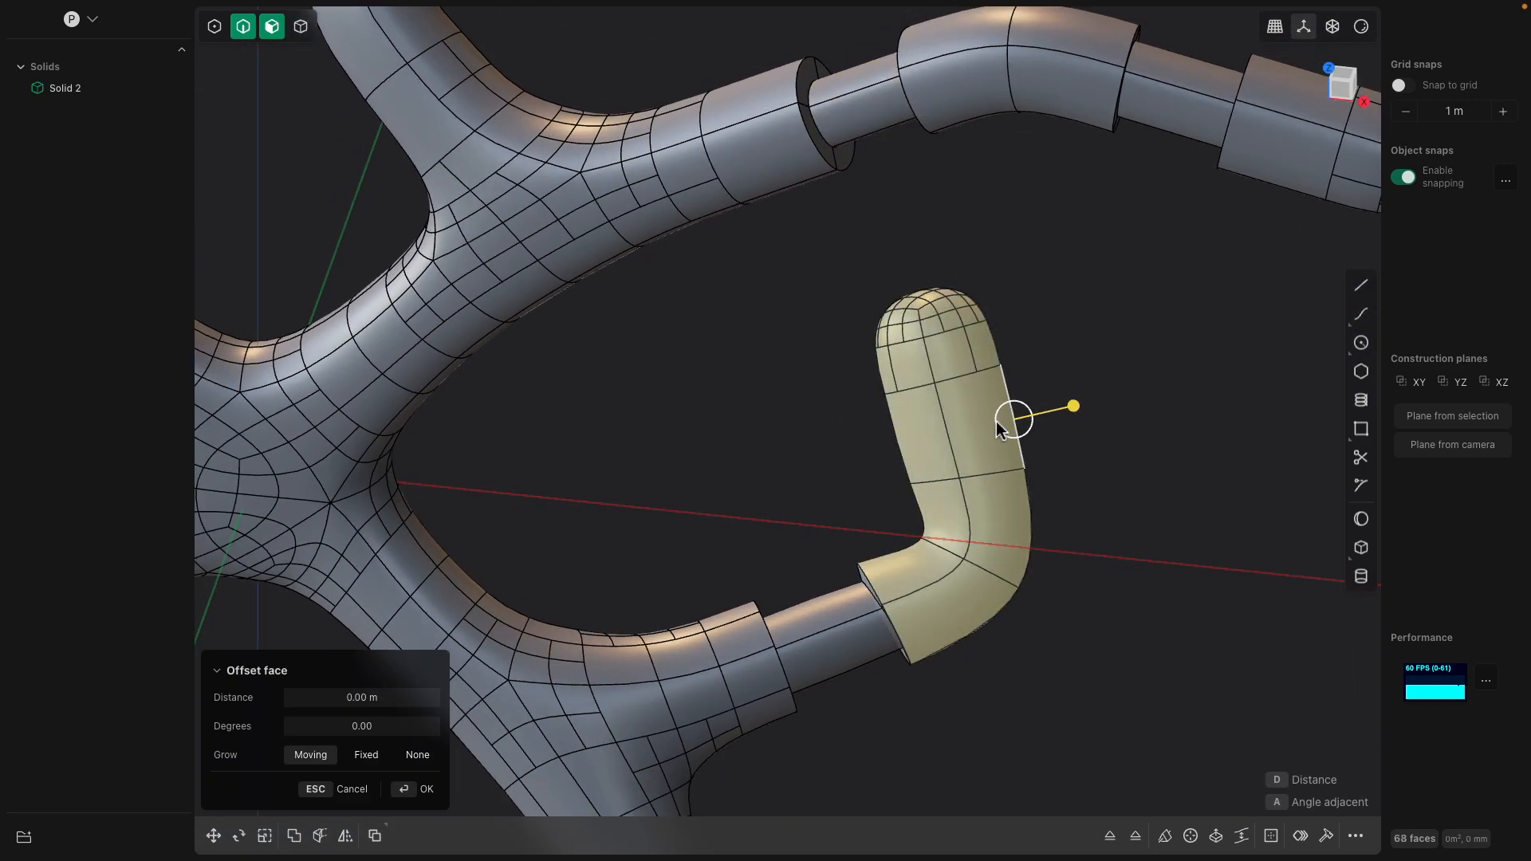
left_click(717, 463)
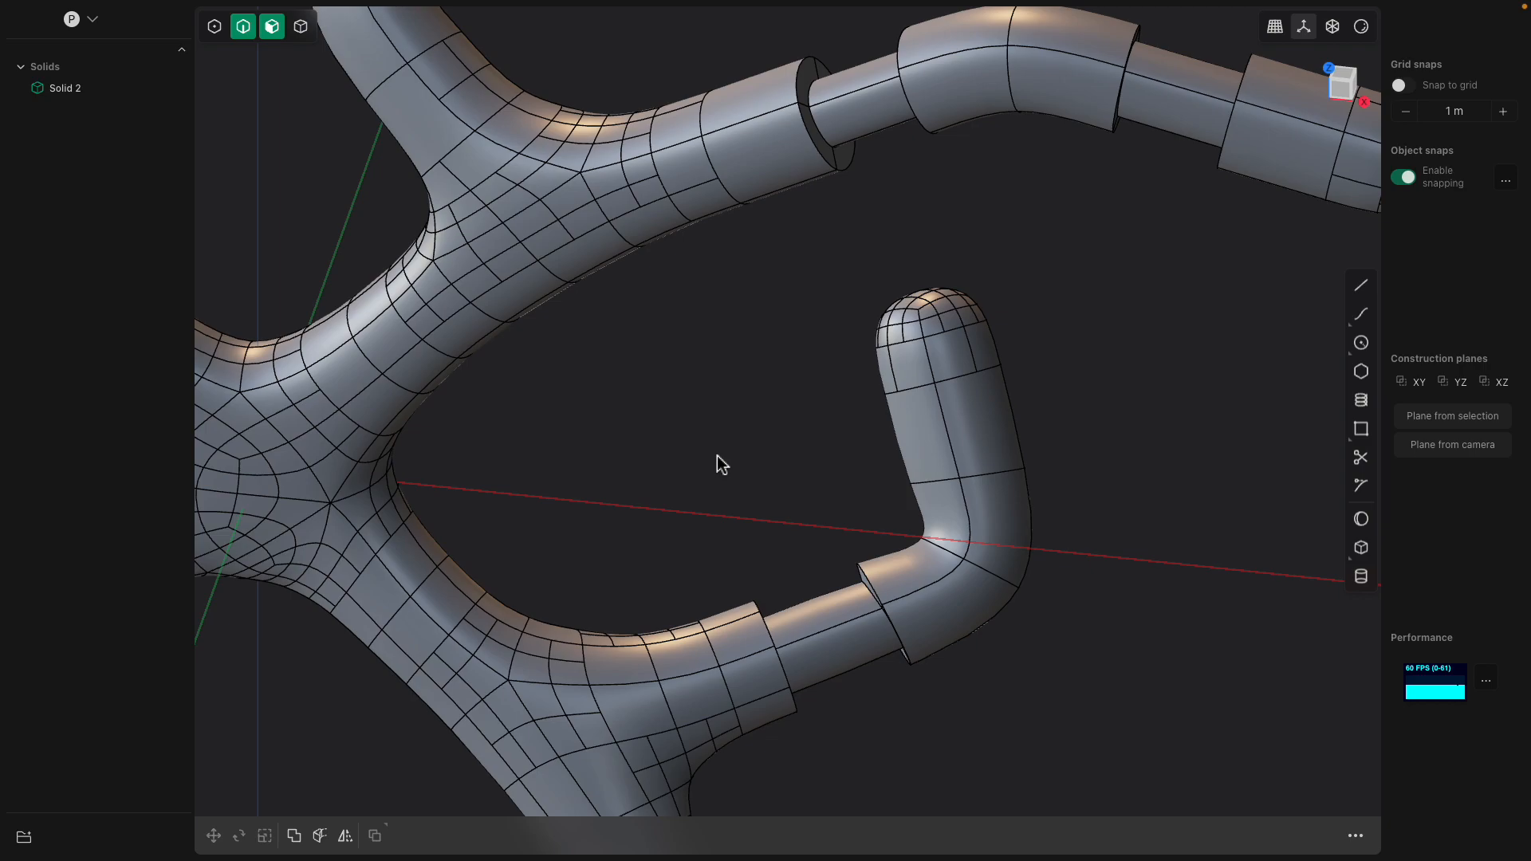
left_click(959, 429)
left_click_drag(1070, 398, 1040, 408)
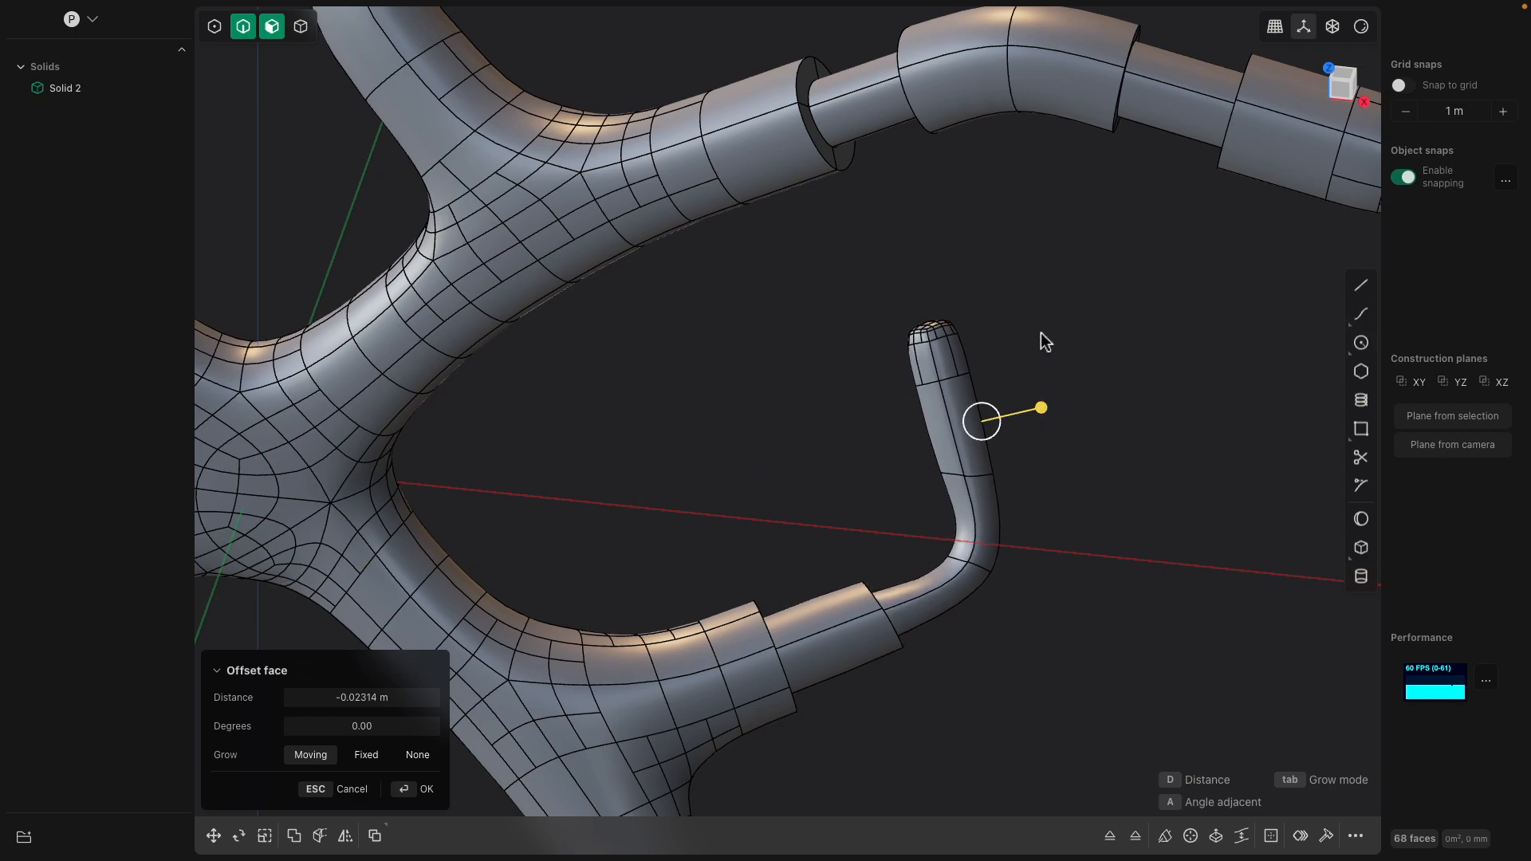
right_click(1042, 334)
scroll(942, 434, "down", 3)
middle_click_drag(917, 458, 804, 563)
left_click(863, 526)
middle_click_drag(682, 579, 742, 643)
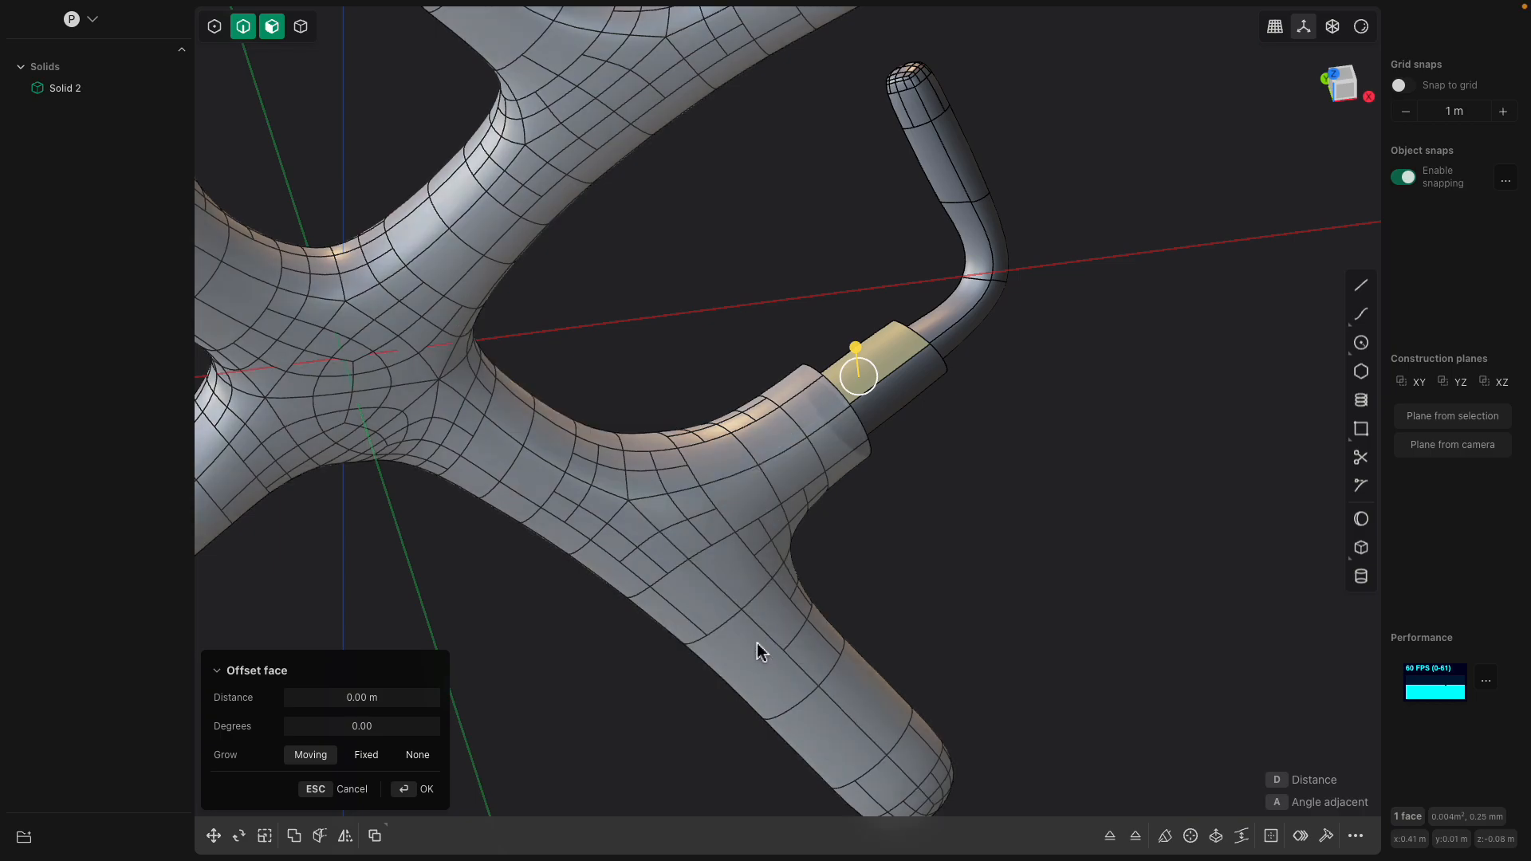
double_click(749, 656)
scroll(751, 654, "down", 3)
middle_click_drag(708, 507, 930, 626, "shift")
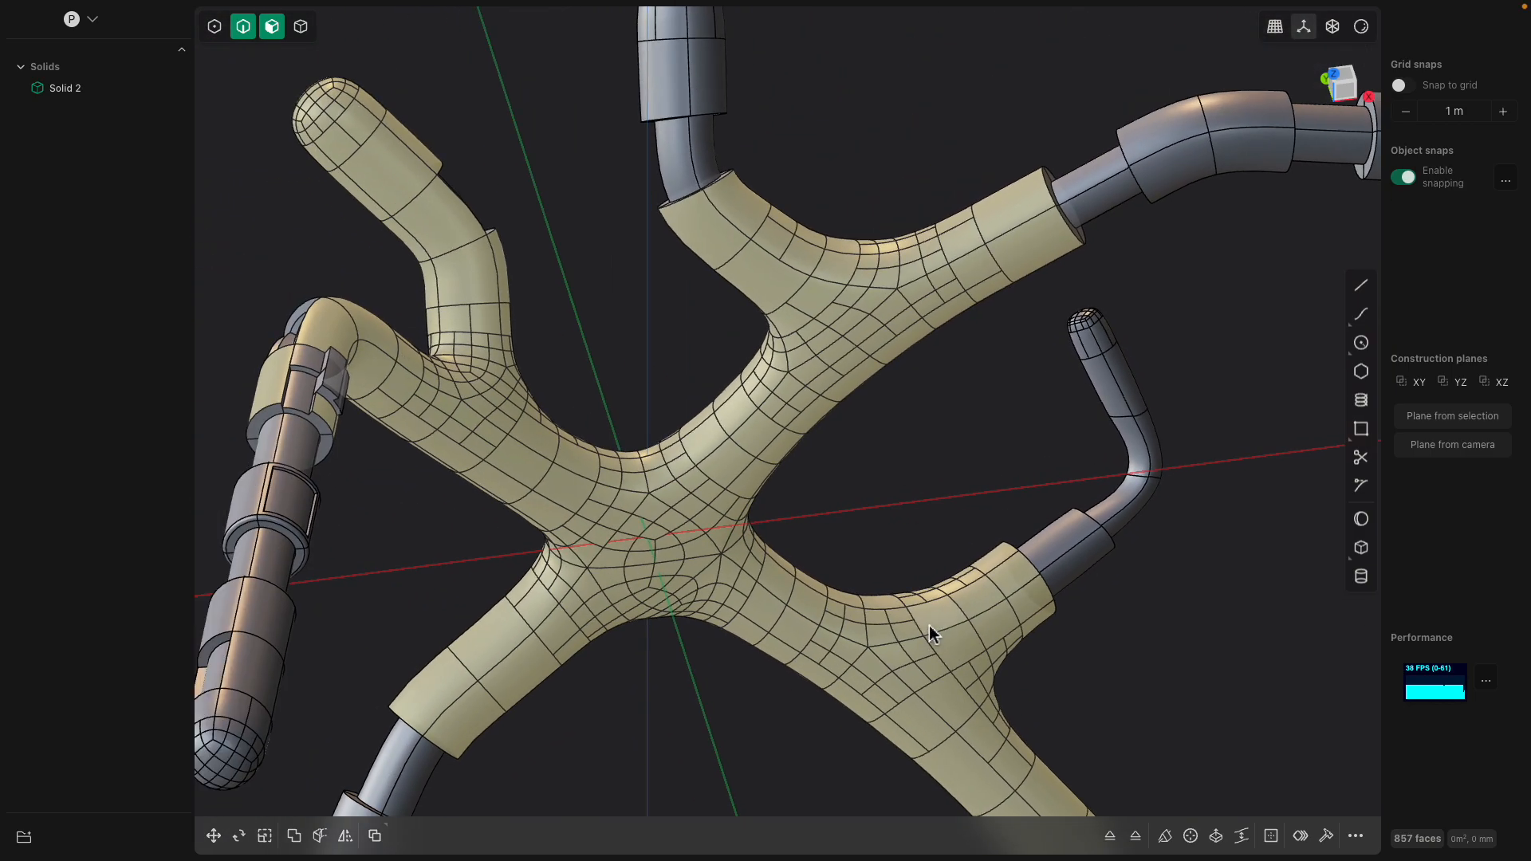
scroll(930, 625, "down", 2)
middle_click_drag(768, 485, 652, 488)
left_click(983, 307)
Select an edge loop around the central trunk, convert it to its adjoining faces and offset them inward about 0.018 m
left_click(275, 29)
scroll(682, 454, "up", 3)
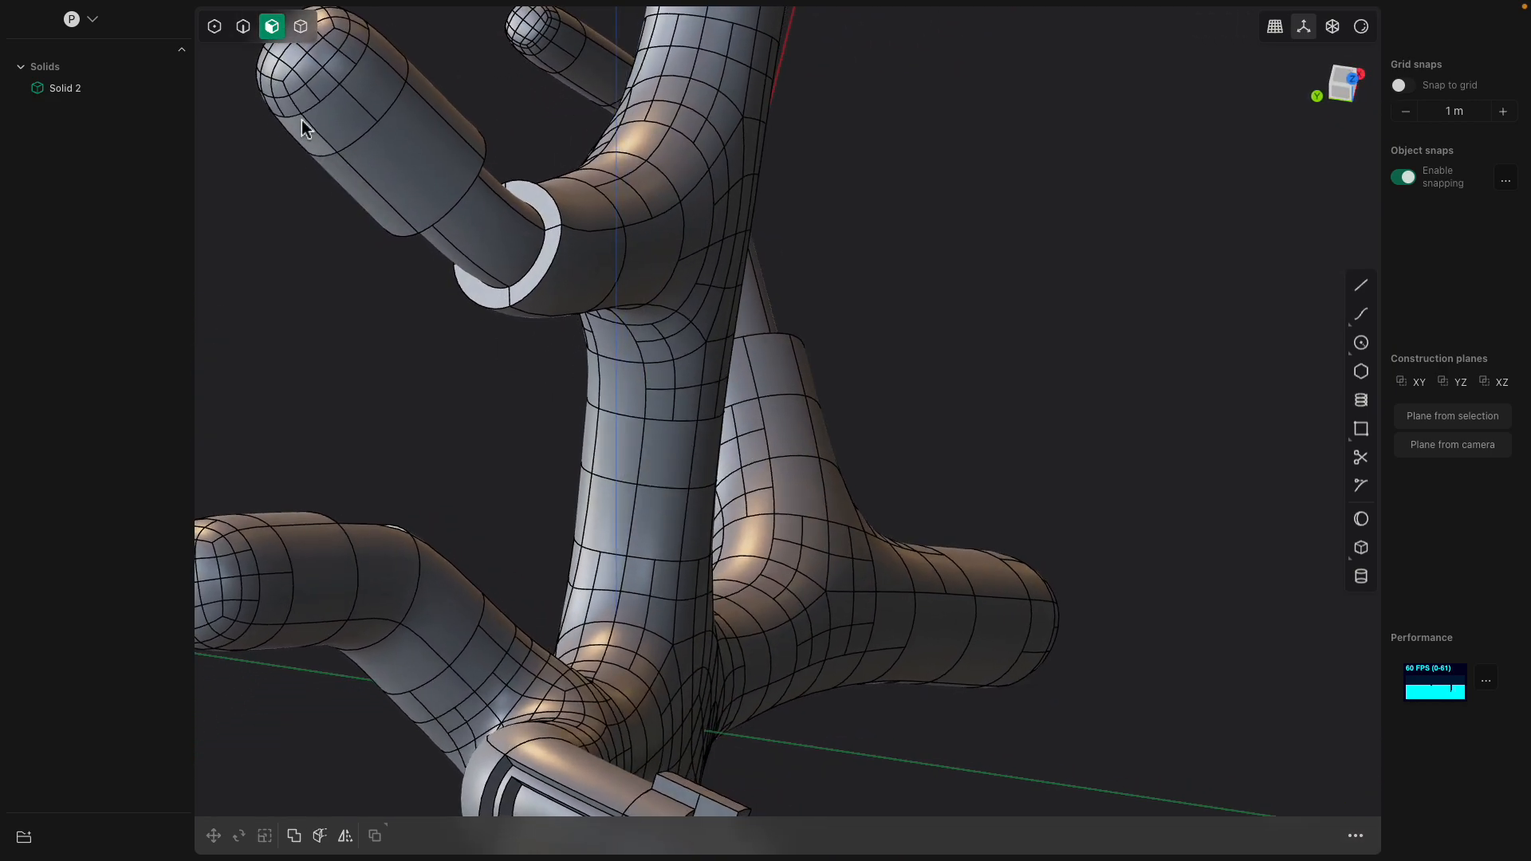
double_click(646, 480)
key("f")
middle_click_drag(649, 481, 599, 440)
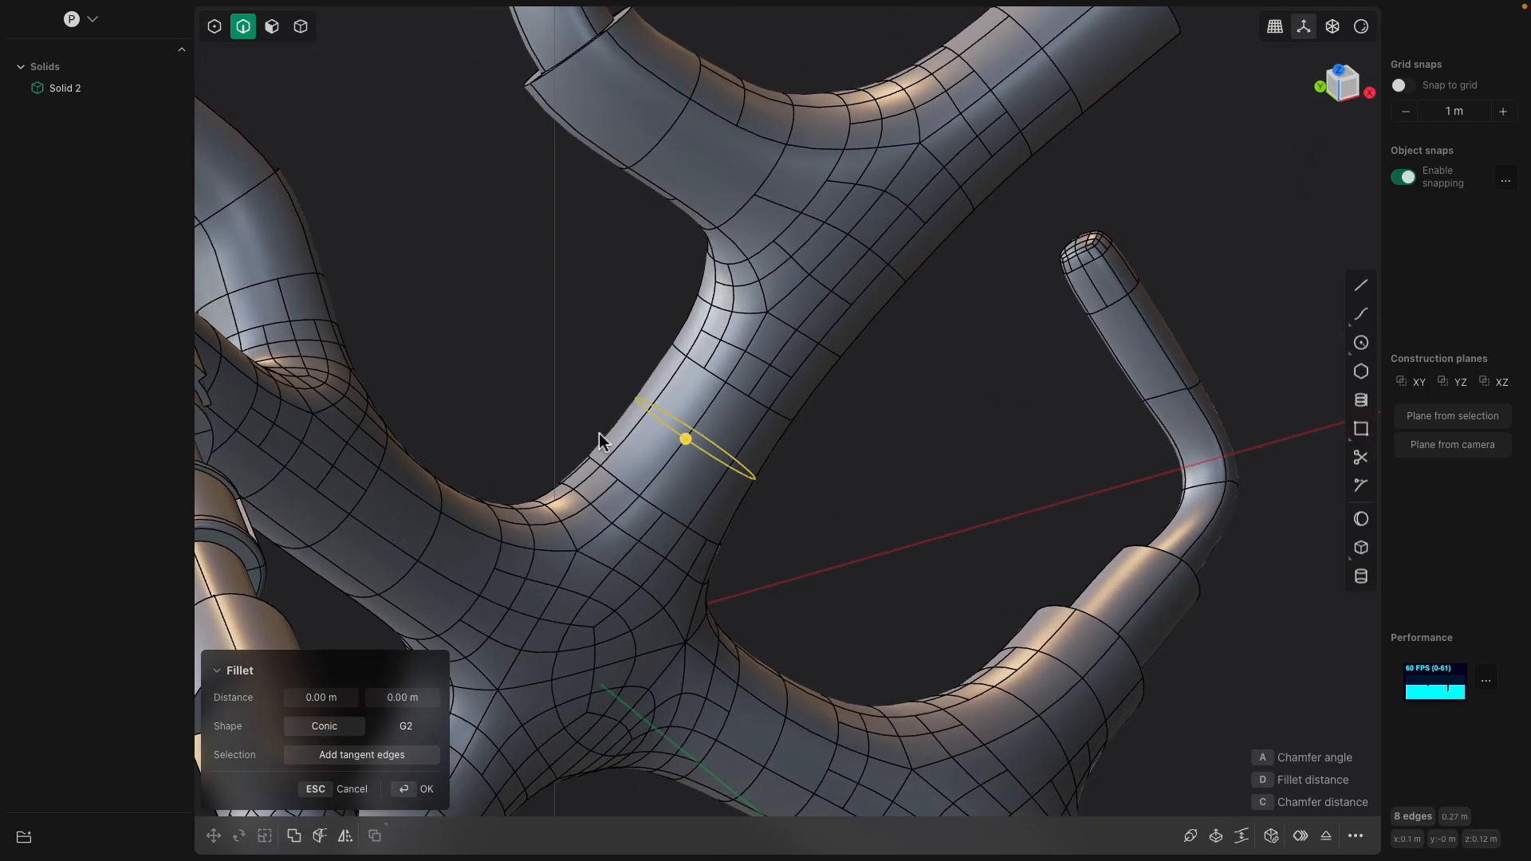
key("ctrl+3")
middle_click_drag(806, 445, 783, 469)
left_click_drag(743, 463, 729, 459)
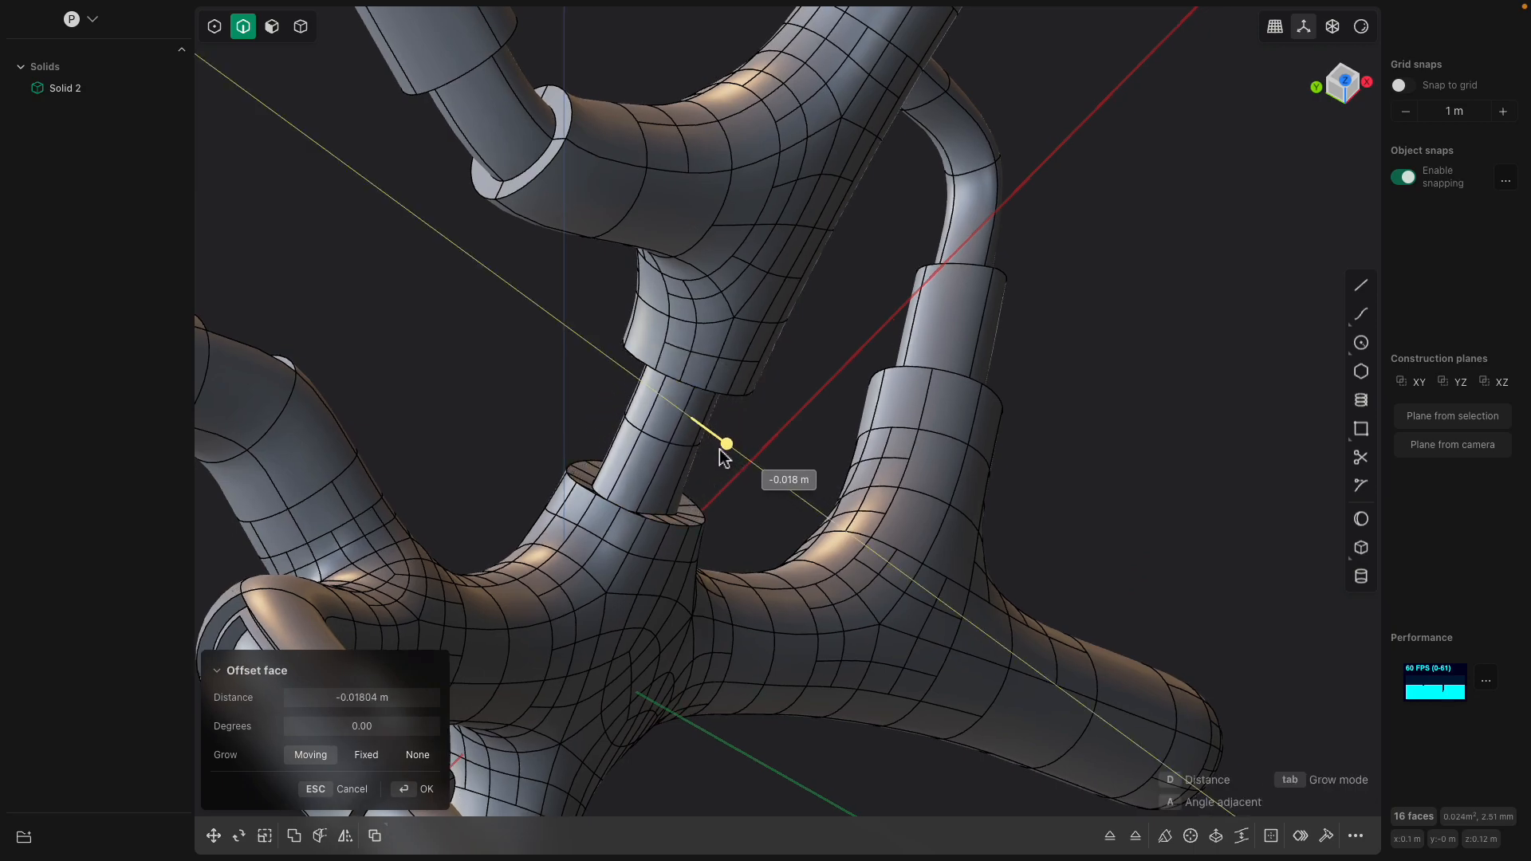
middle_click_drag(724, 456, 922, 567)
key("Return")
middle_click_drag(879, 351, 862, 490)
middle_click_drag(634, 369, 1031, 494)
left_click(638, 464)
key("f")
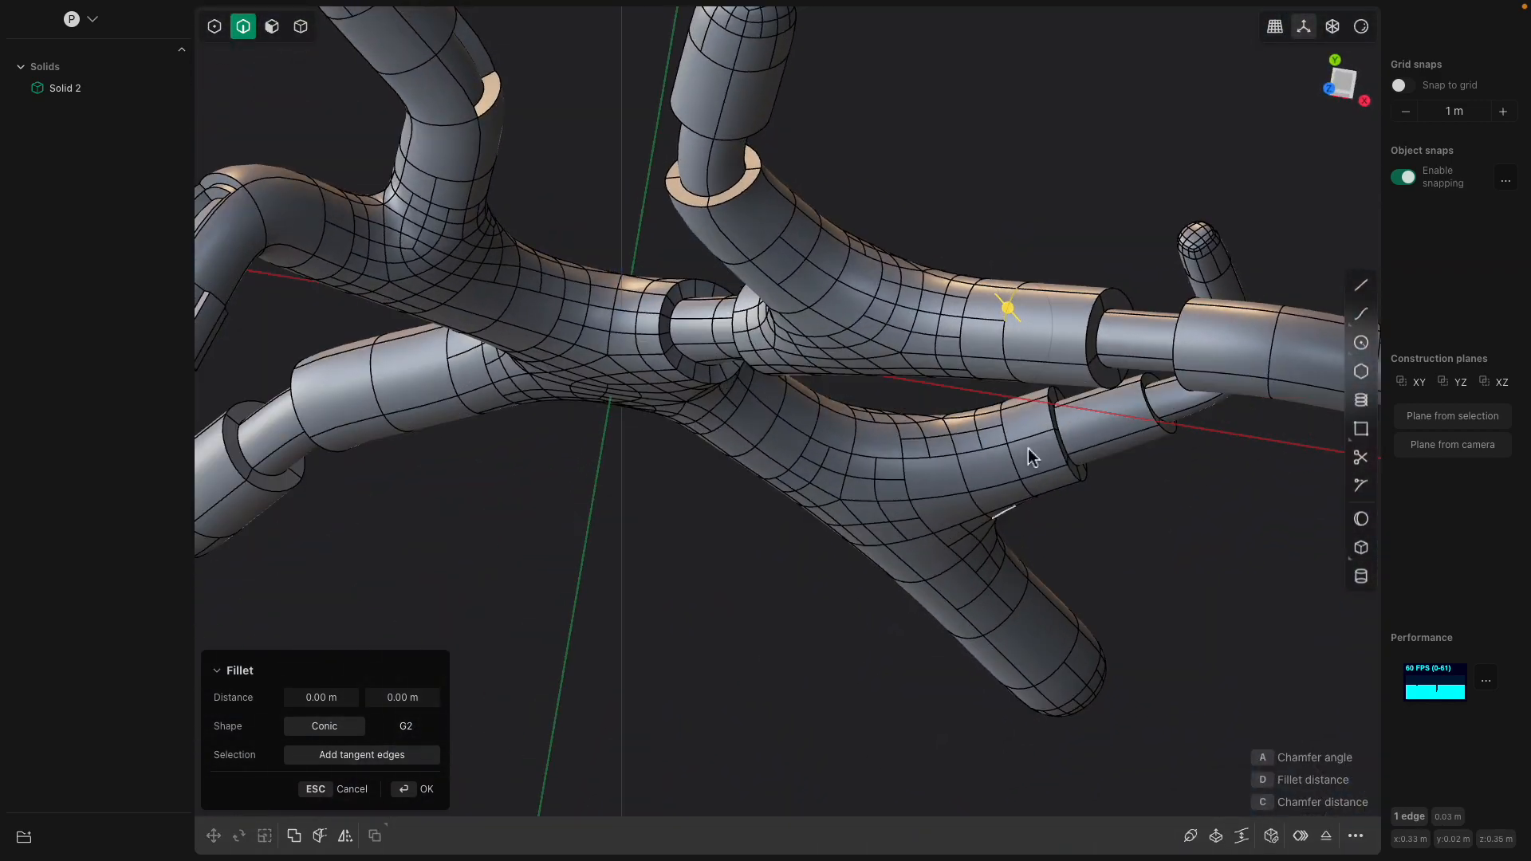
middle_click_drag(1011, 305, 806, 452)
scroll(806, 452, "up", 4)
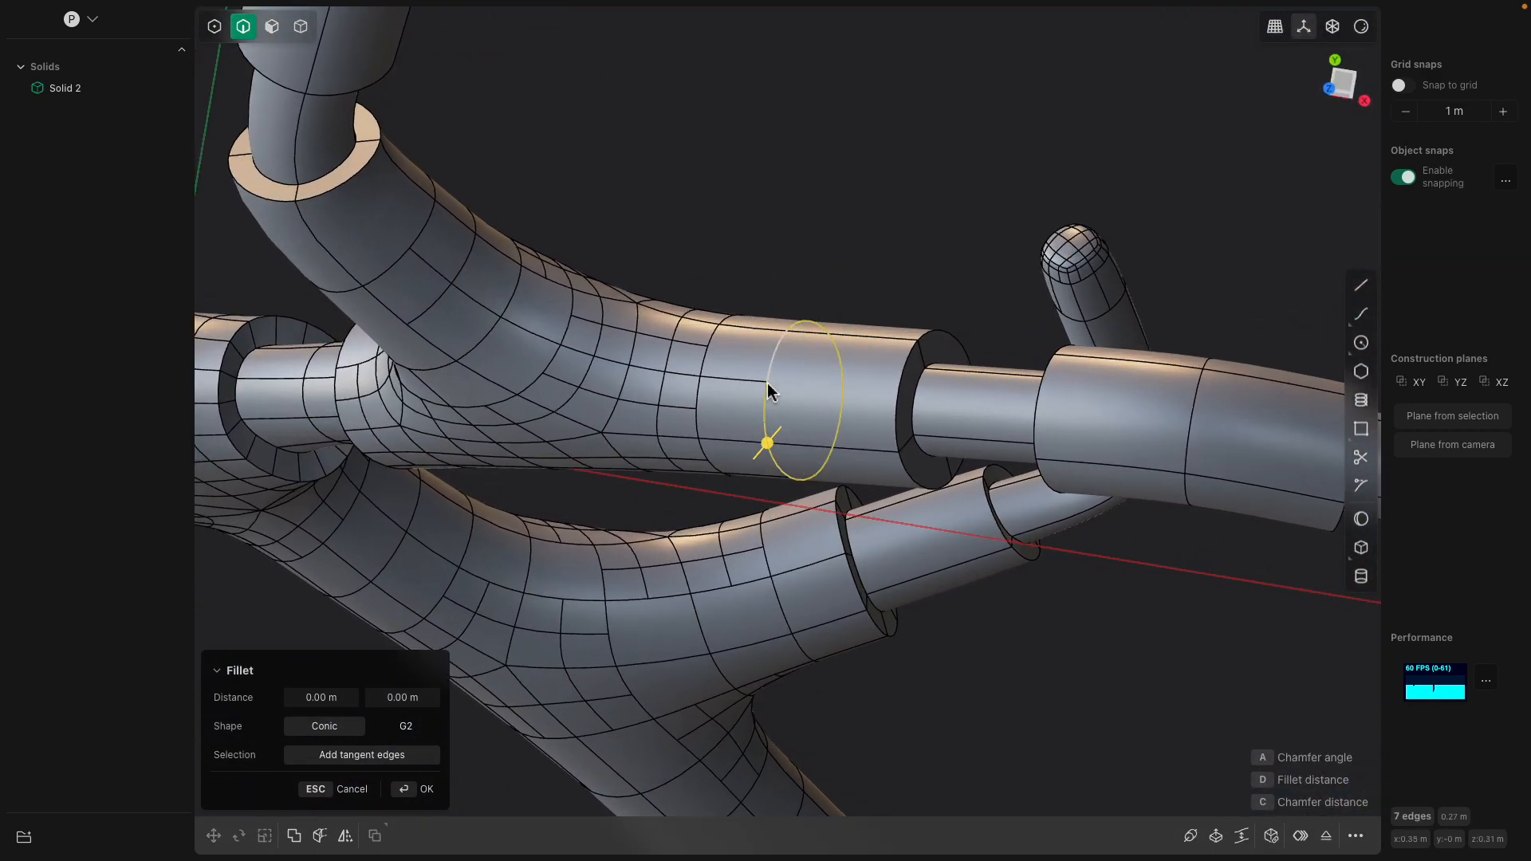
middle_click_drag(818, 349, 893, 386)
key("Escape")
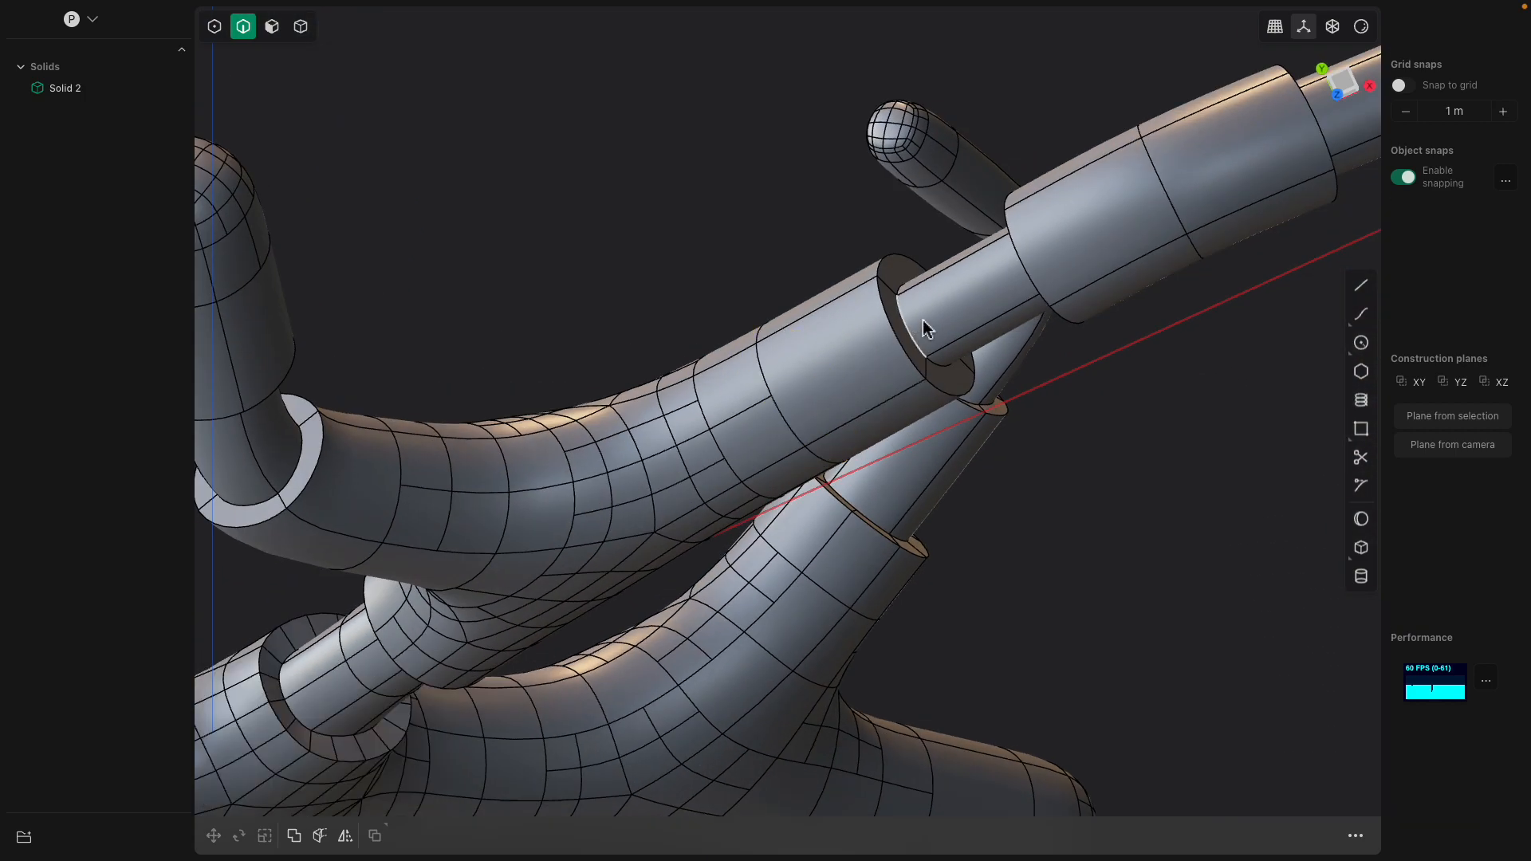
middle_click_drag(954, 294, 613, 425)
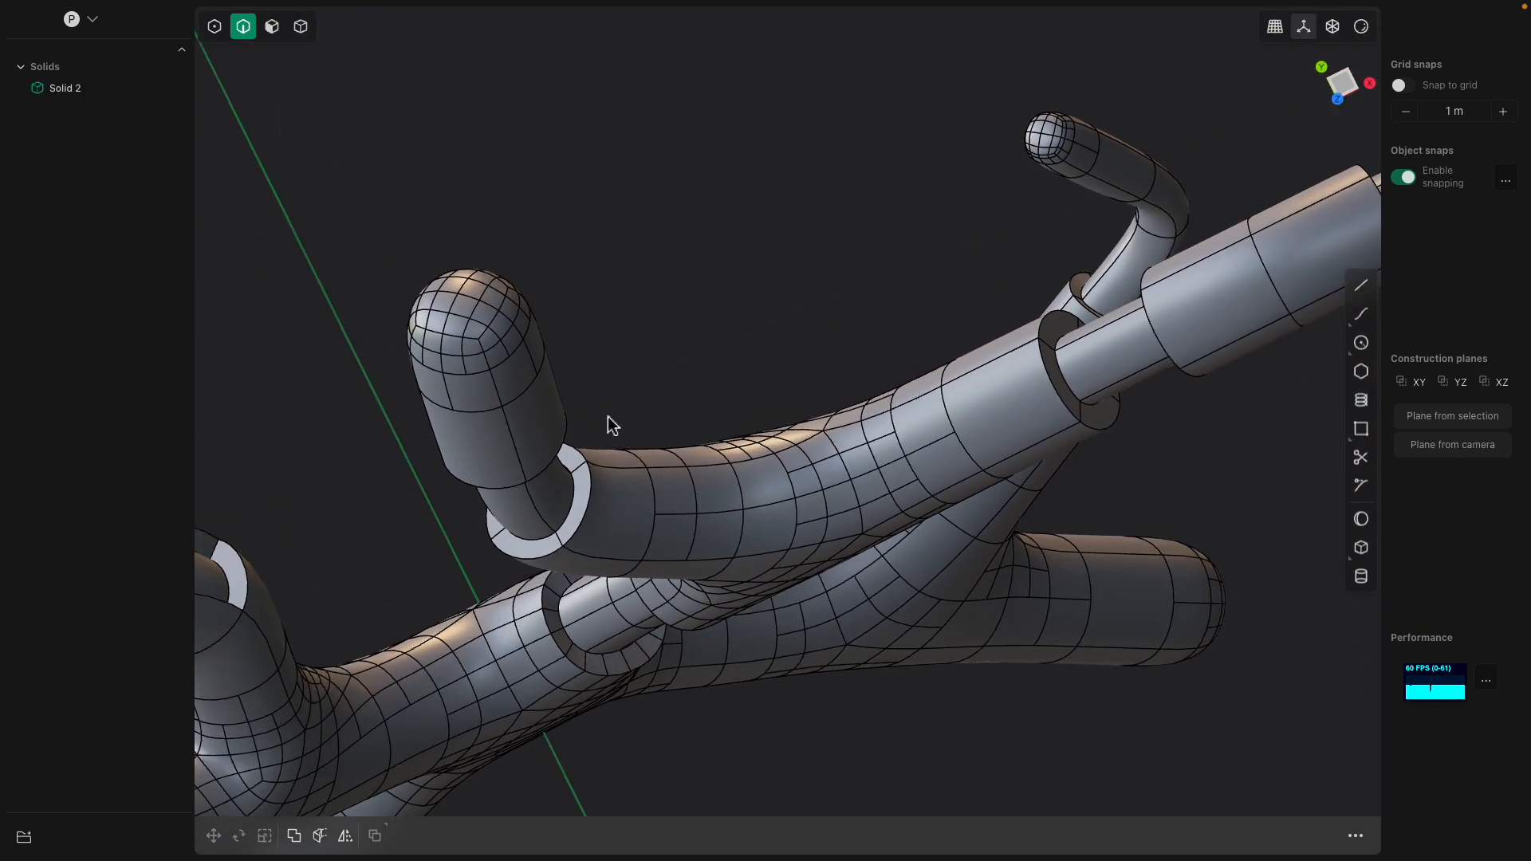
left_click(560, 405)
key("b")
key("Escape")
scroll(541, 421, "up", 3)
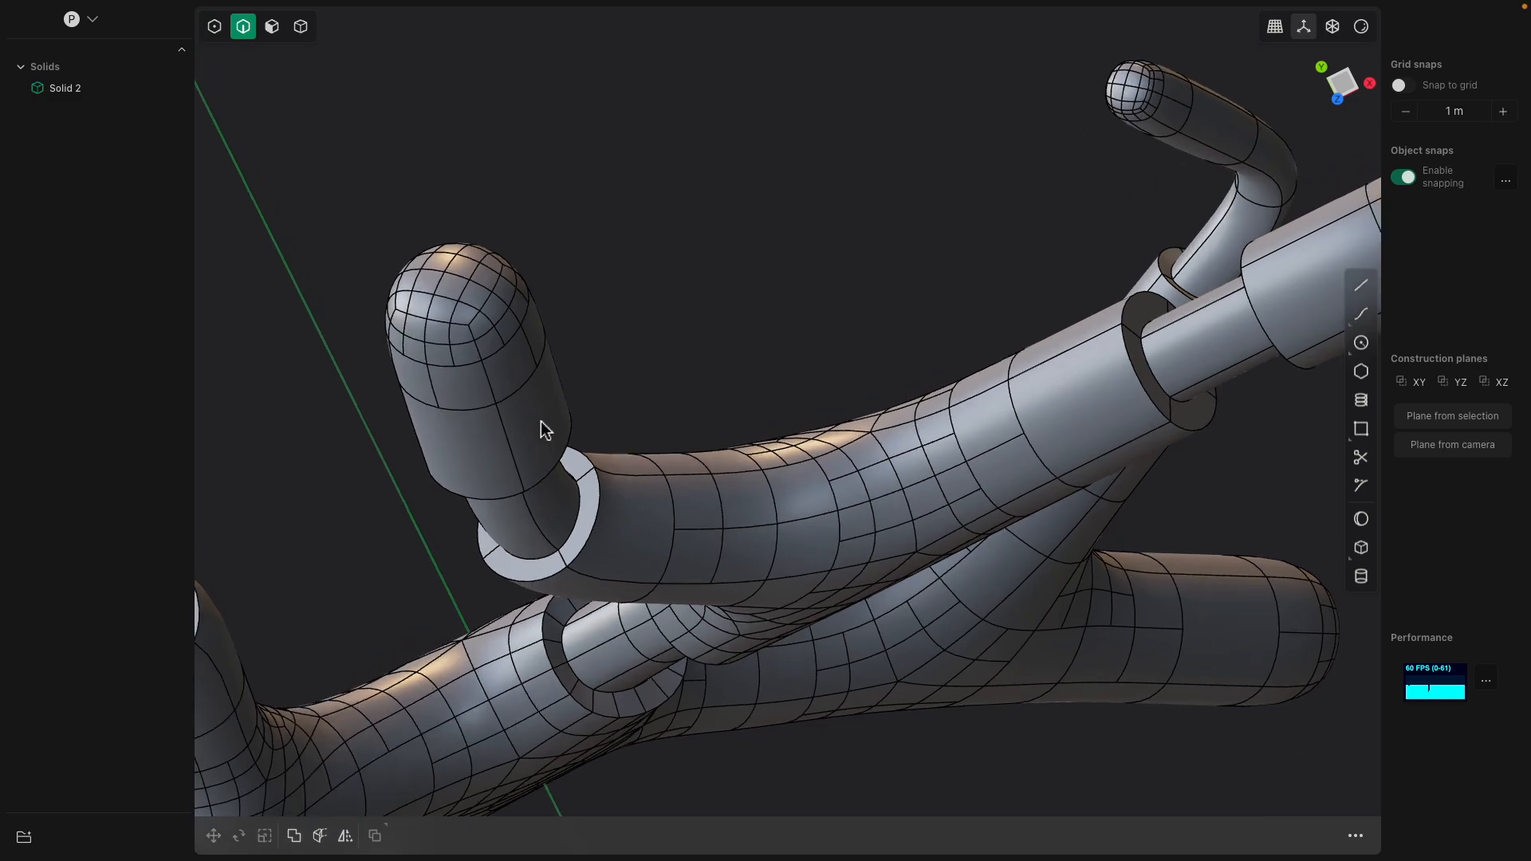
Offset one side face of the round-capped sleeve outward and another of its side faces inward about 0.008 m
left_click(272, 27)
middle_click_drag(391, 177, 510, 230)
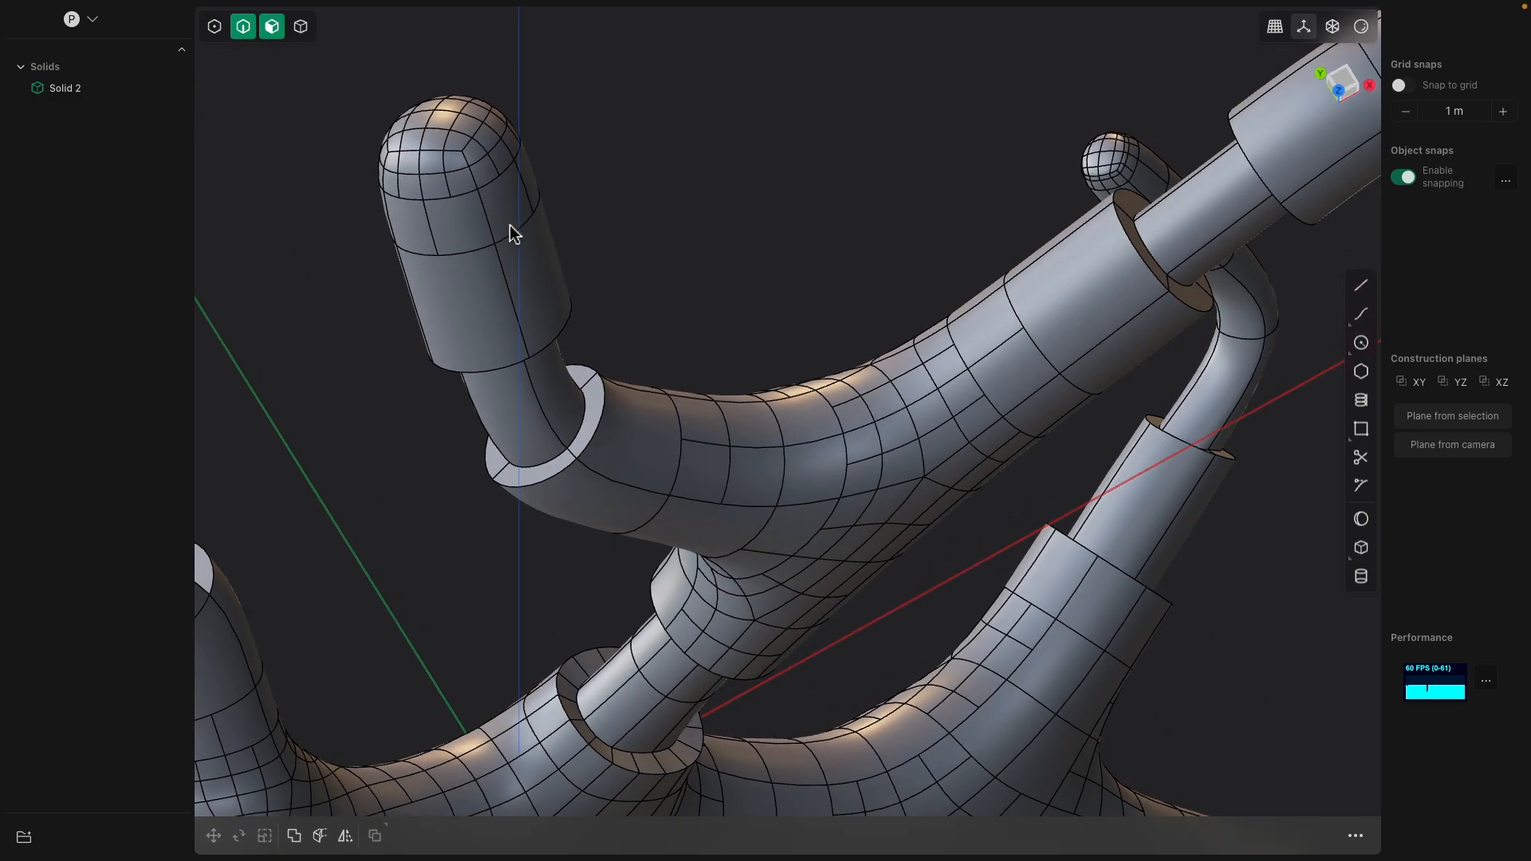
left_click(549, 298)
left_click_drag(597, 304, 610, 307)
middle_click_drag(610, 307, 804, 330)
key("Return")
left_click_drag(816, 329, 810, 317)
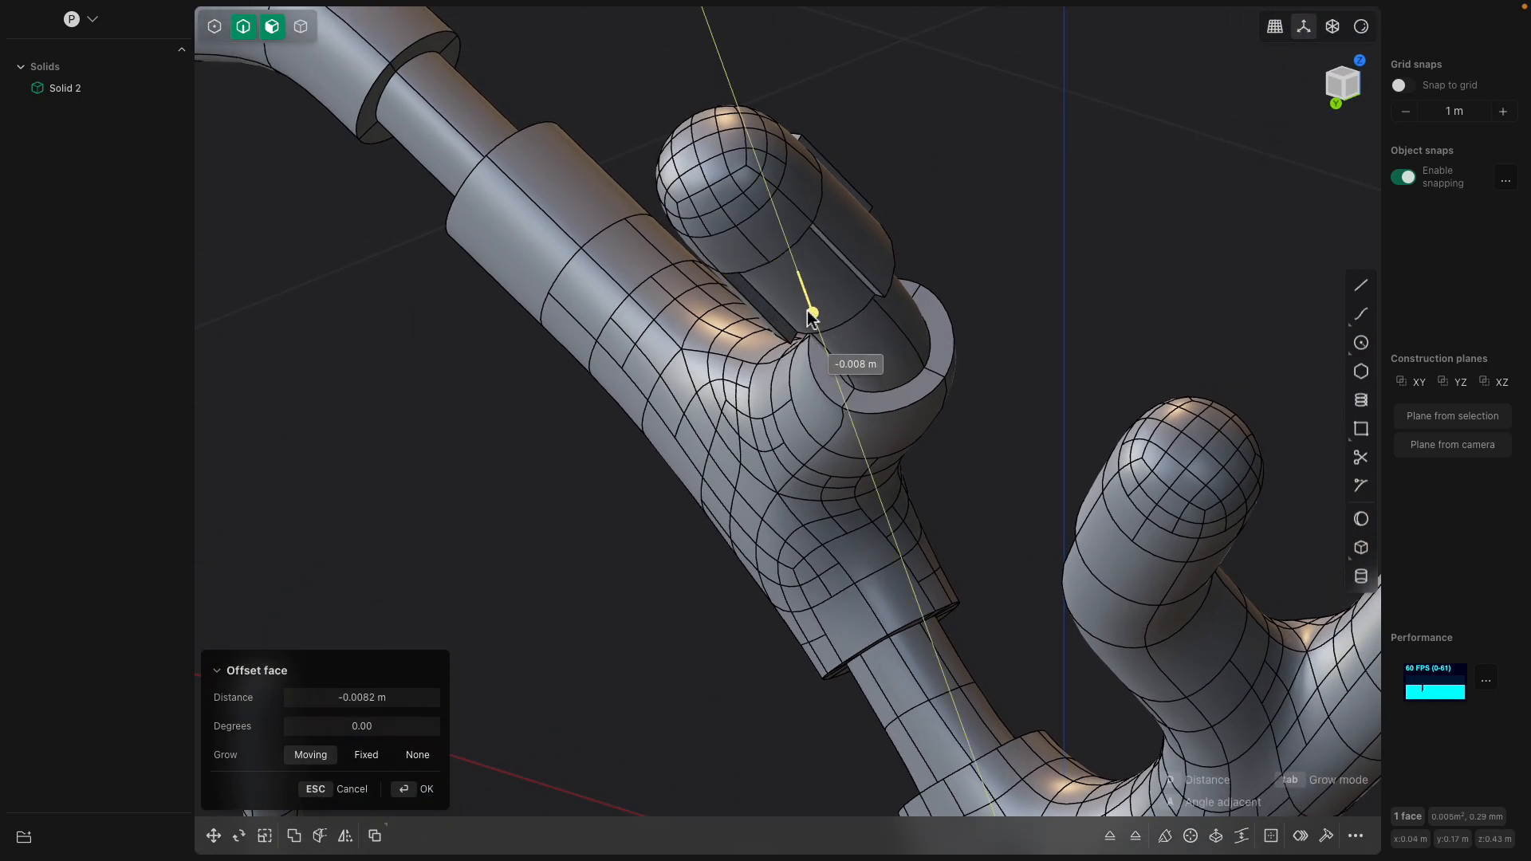
key("Return")
Offset the small patch behind the wide collar on the upper branch inward about 0.008 m
scroll(705, 370, "down", 1)
middle_click_drag(705, 370, 724, 370)
left_click(573, 313)
middle_click_drag(573, 313, 652, 337)
left_click_drag(668, 327, 658, 335)
middle_click_drag(657, 335, 667, 342)
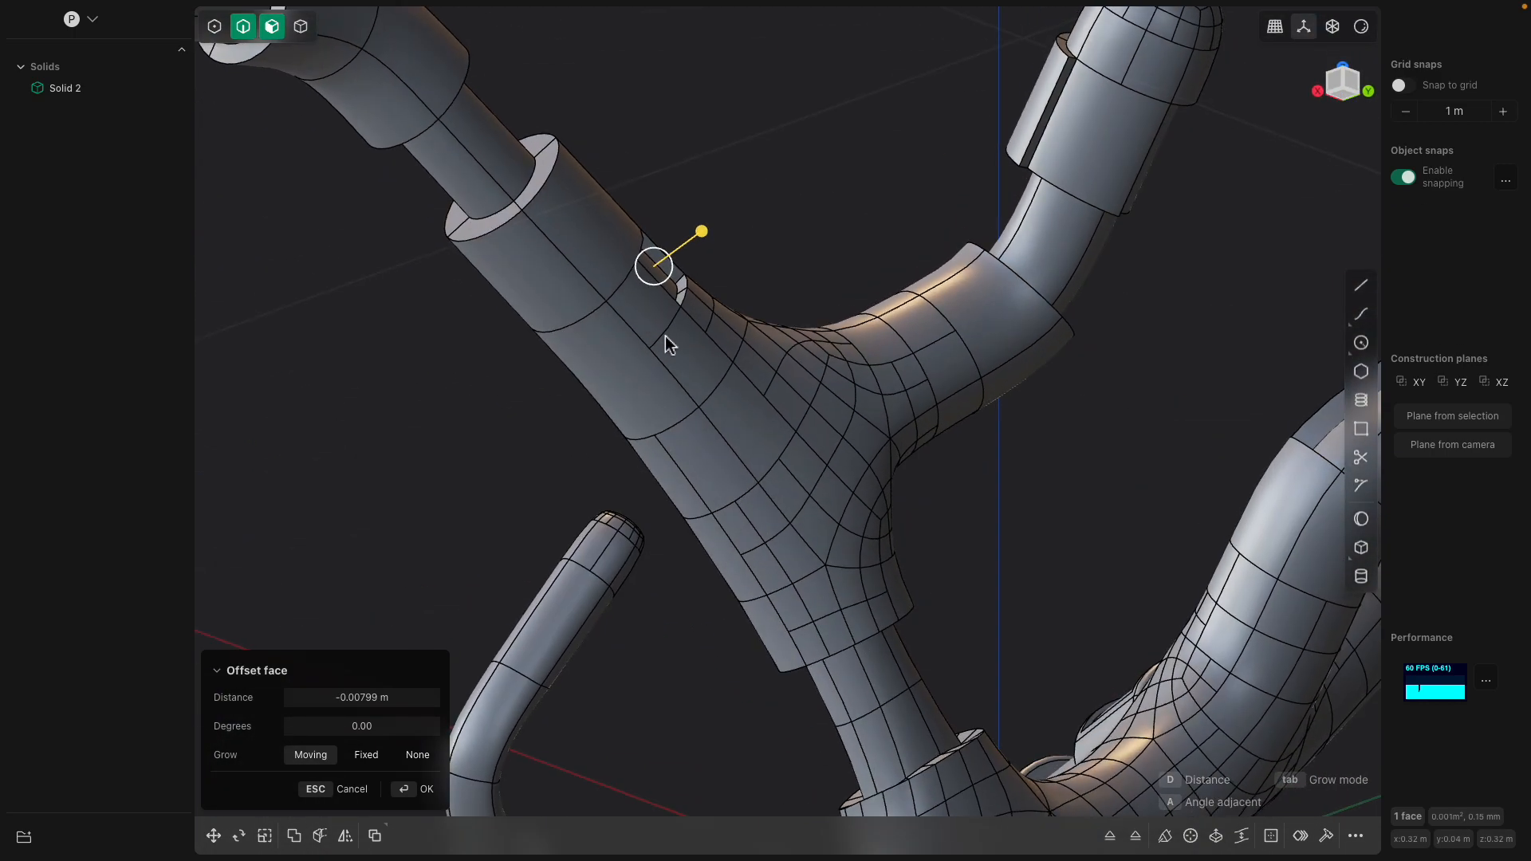
key("Return")
middle_click_drag(797, 427, 844, 511)
left_click(756, 415)
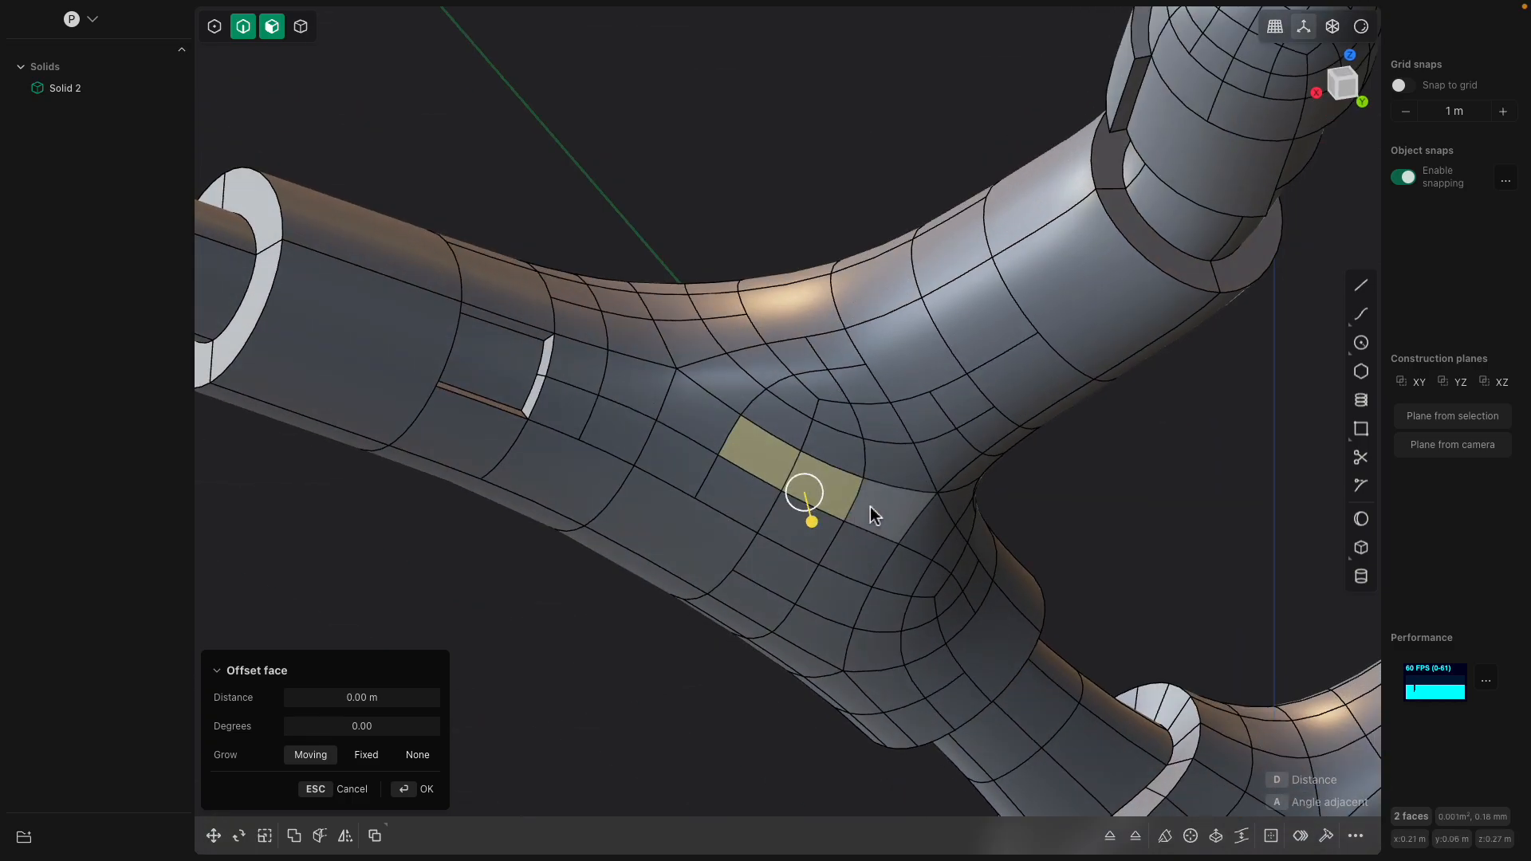
left_click(706, 448, "shift")
middle_click_drag(706, 448, 886, 369)
key("Escape")
Select four adjoining patches at the branch junction and inset each outline about 0.0035 m
scroll(793, 463, "up", 2)
left_click(792, 443)
left_click(859, 422)
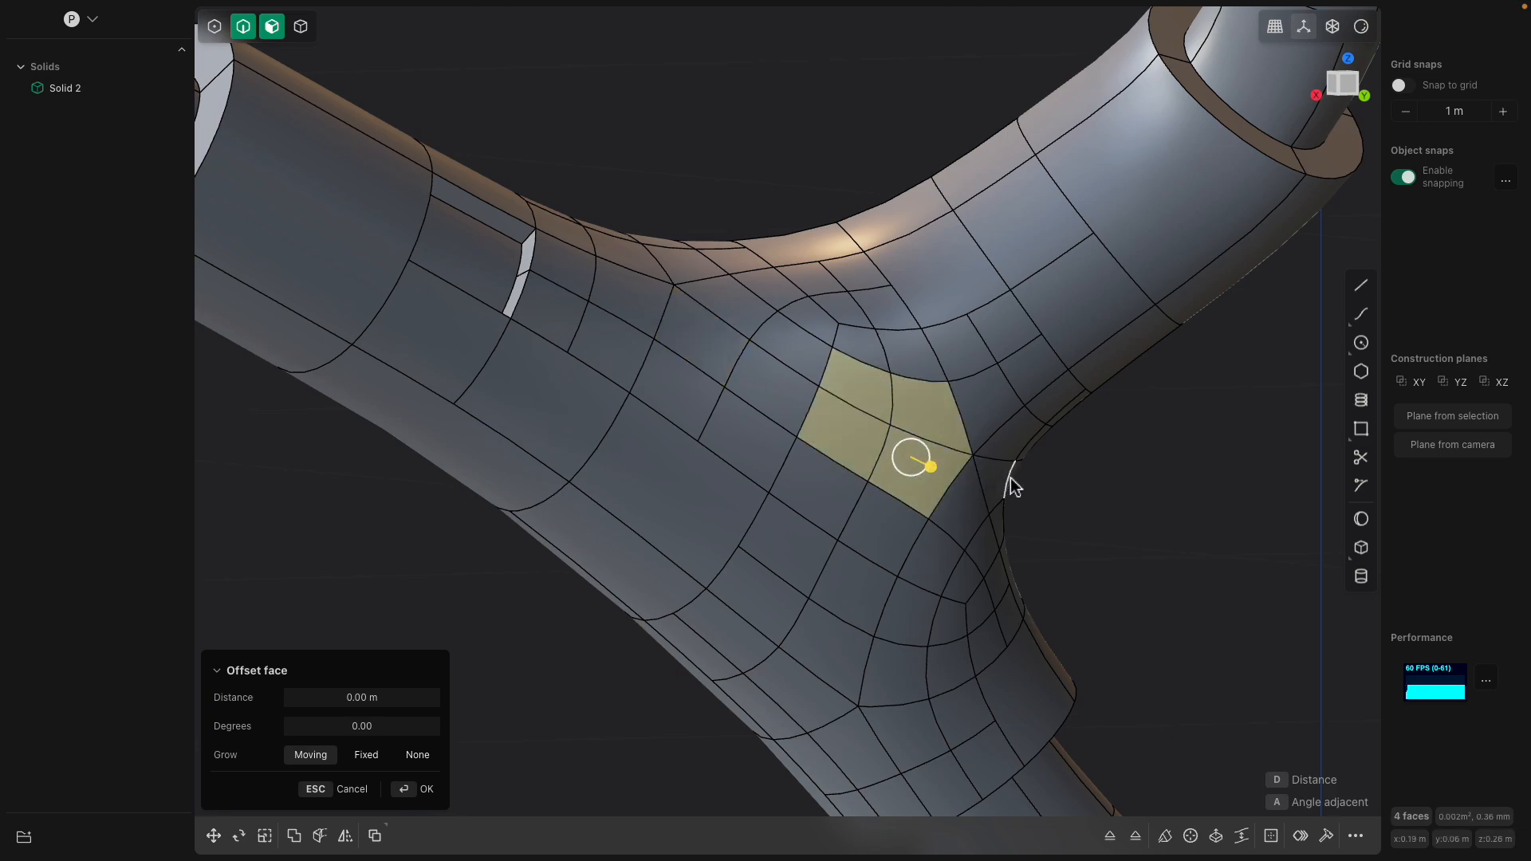
key("o")
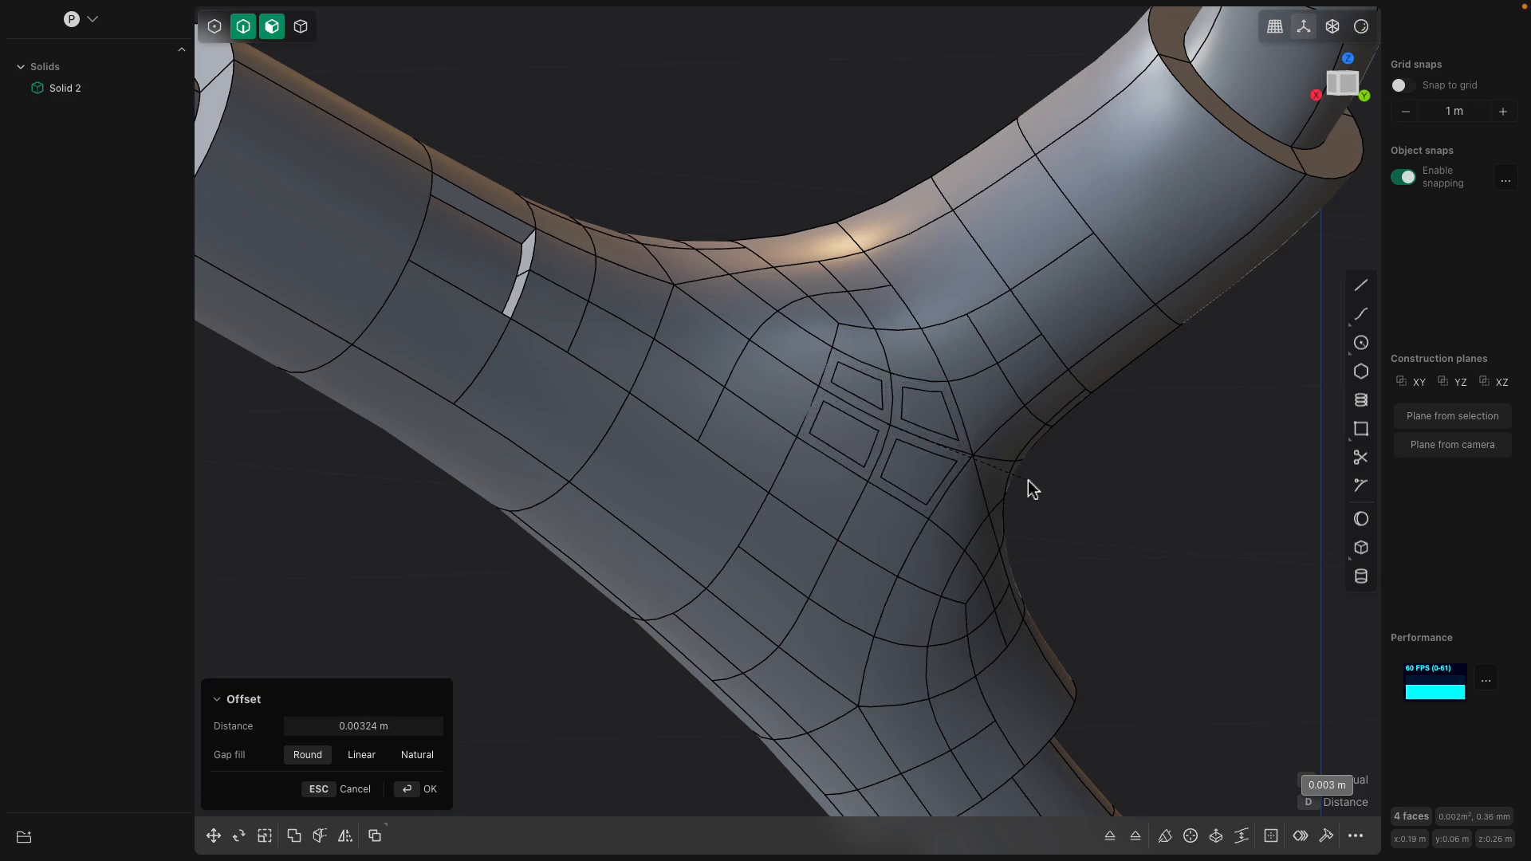
scroll(867, 447, "up", 5)
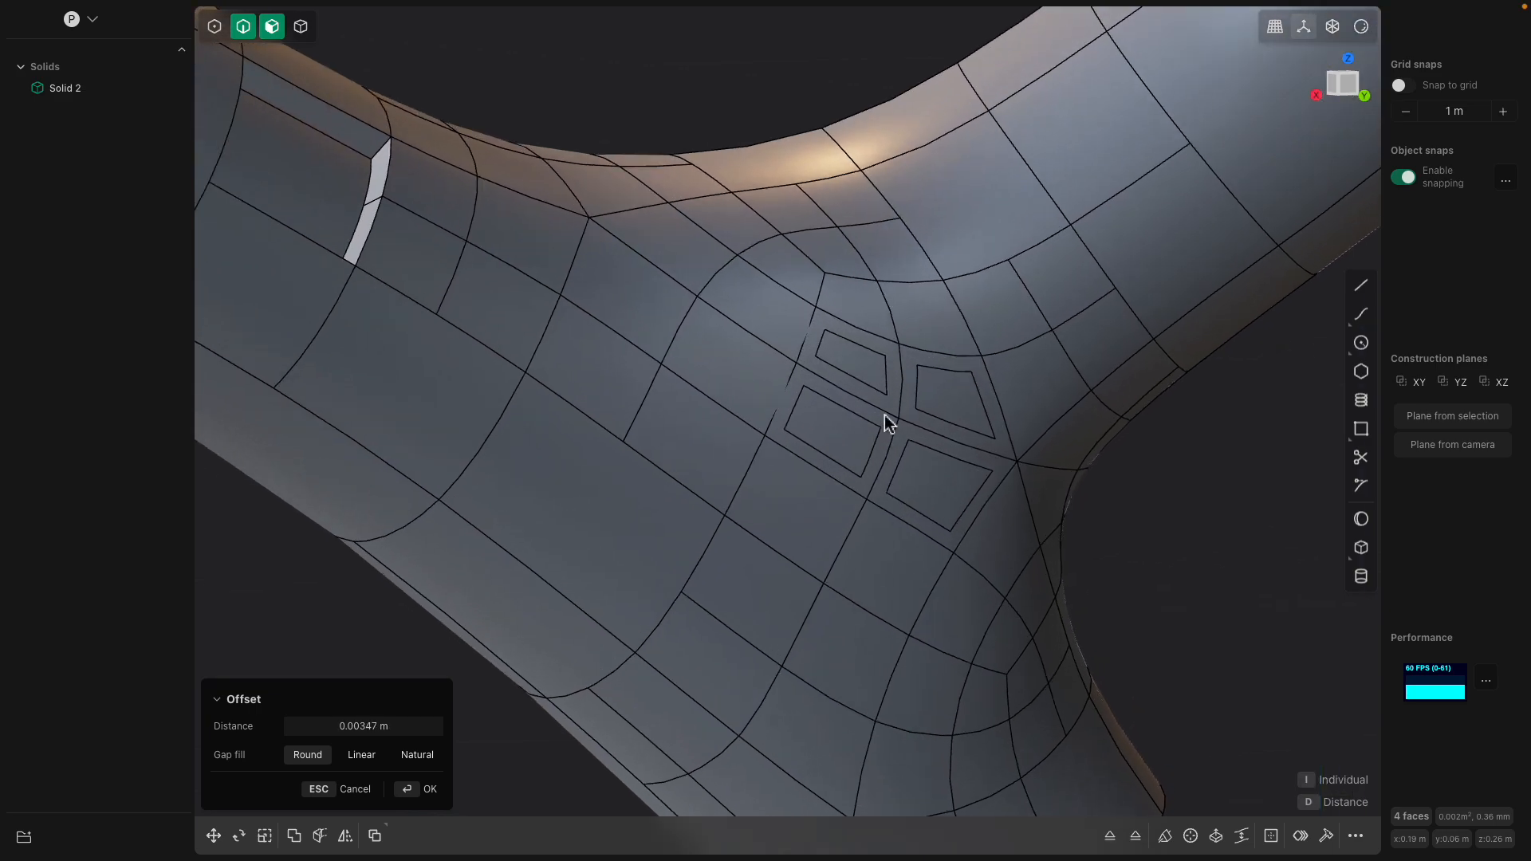
right_click(861, 362)
Offset the four inset panels at the branch junction inward about 0.01 m to form pockets
middle_click_drag(948, 400, 968, 356)
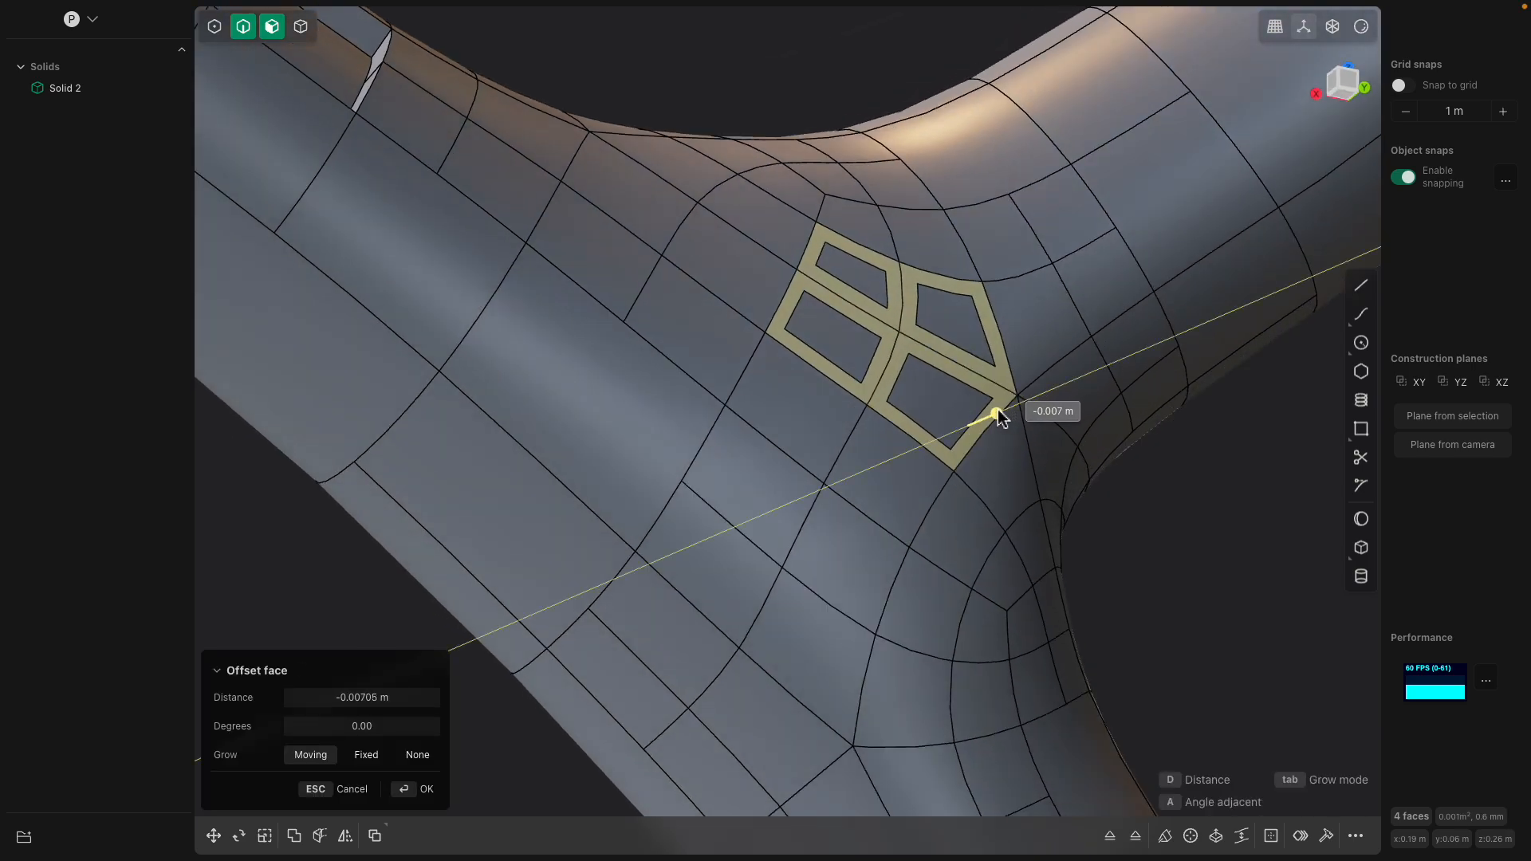
key("Escape")
left_click(945, 393)
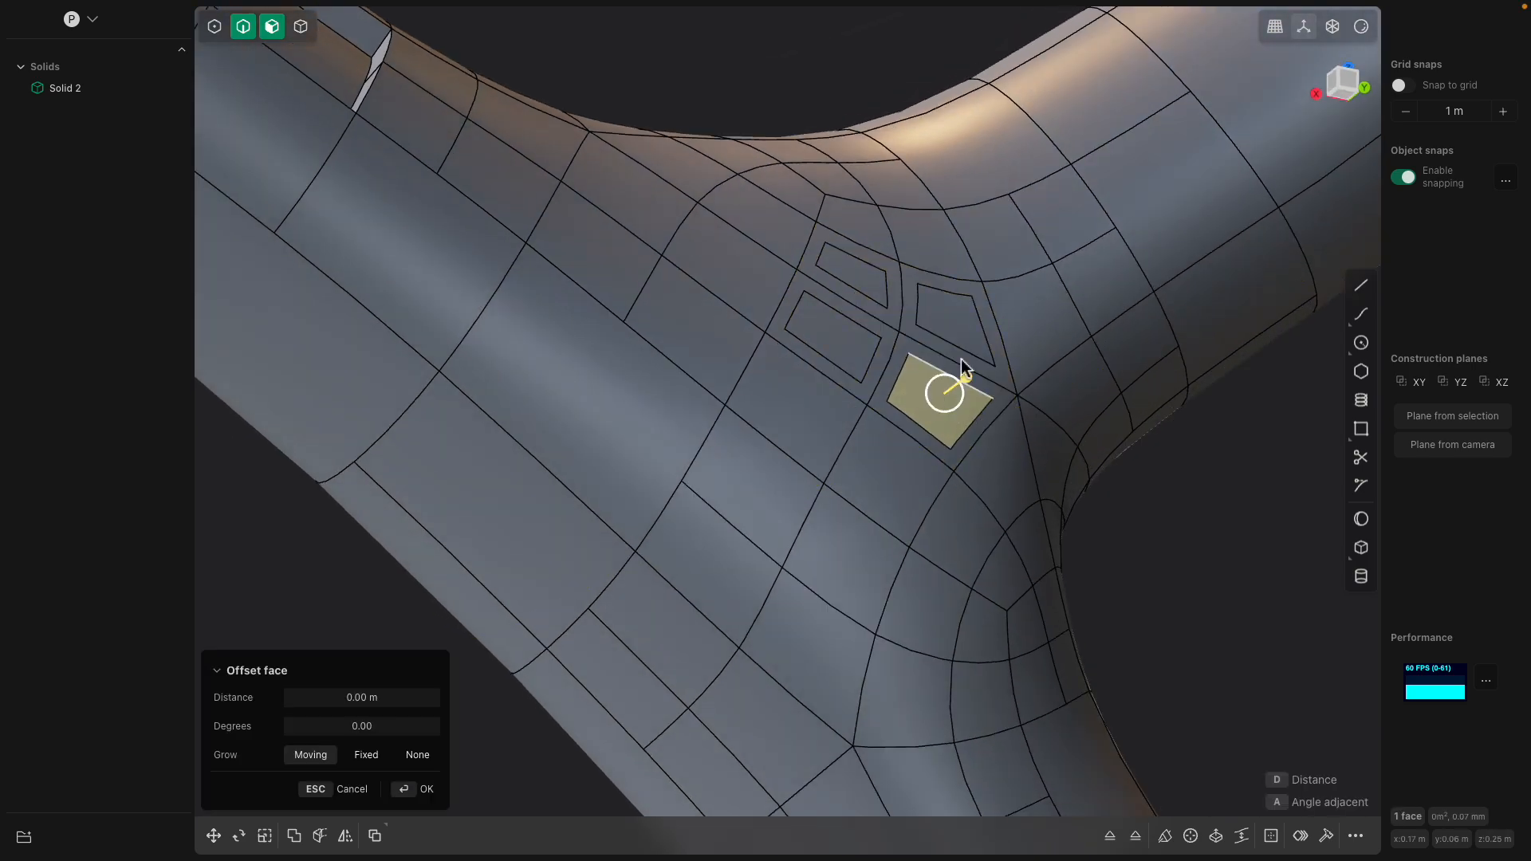
left_click(850, 281)
left_click(852, 313)
left_click_drag(860, 311, 852, 329)
middle_click_drag(852, 329, 854, 346)
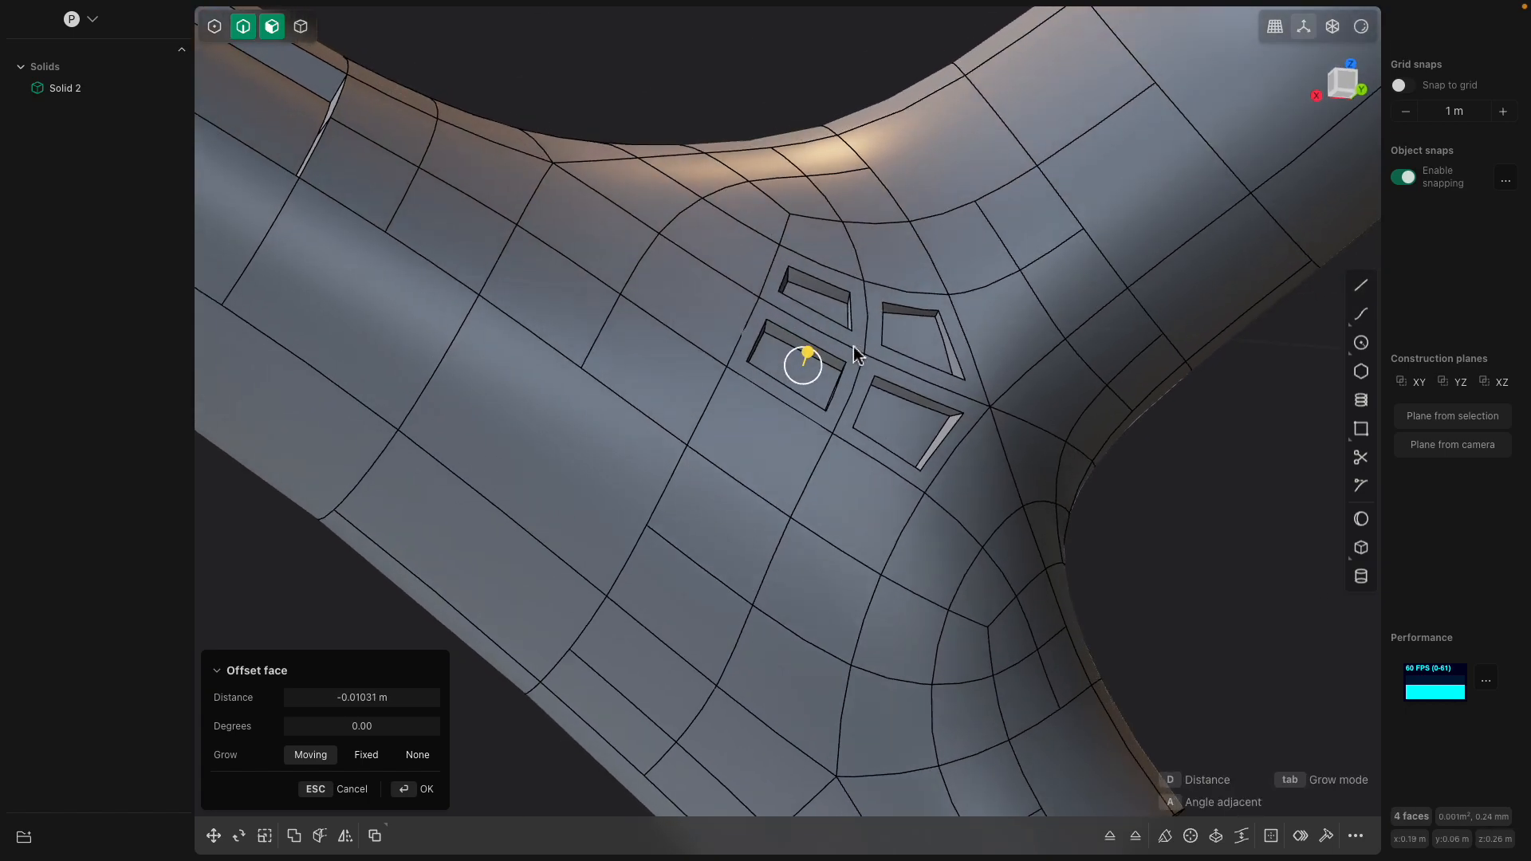
scroll(855, 349, "up", 2)
key("Return")
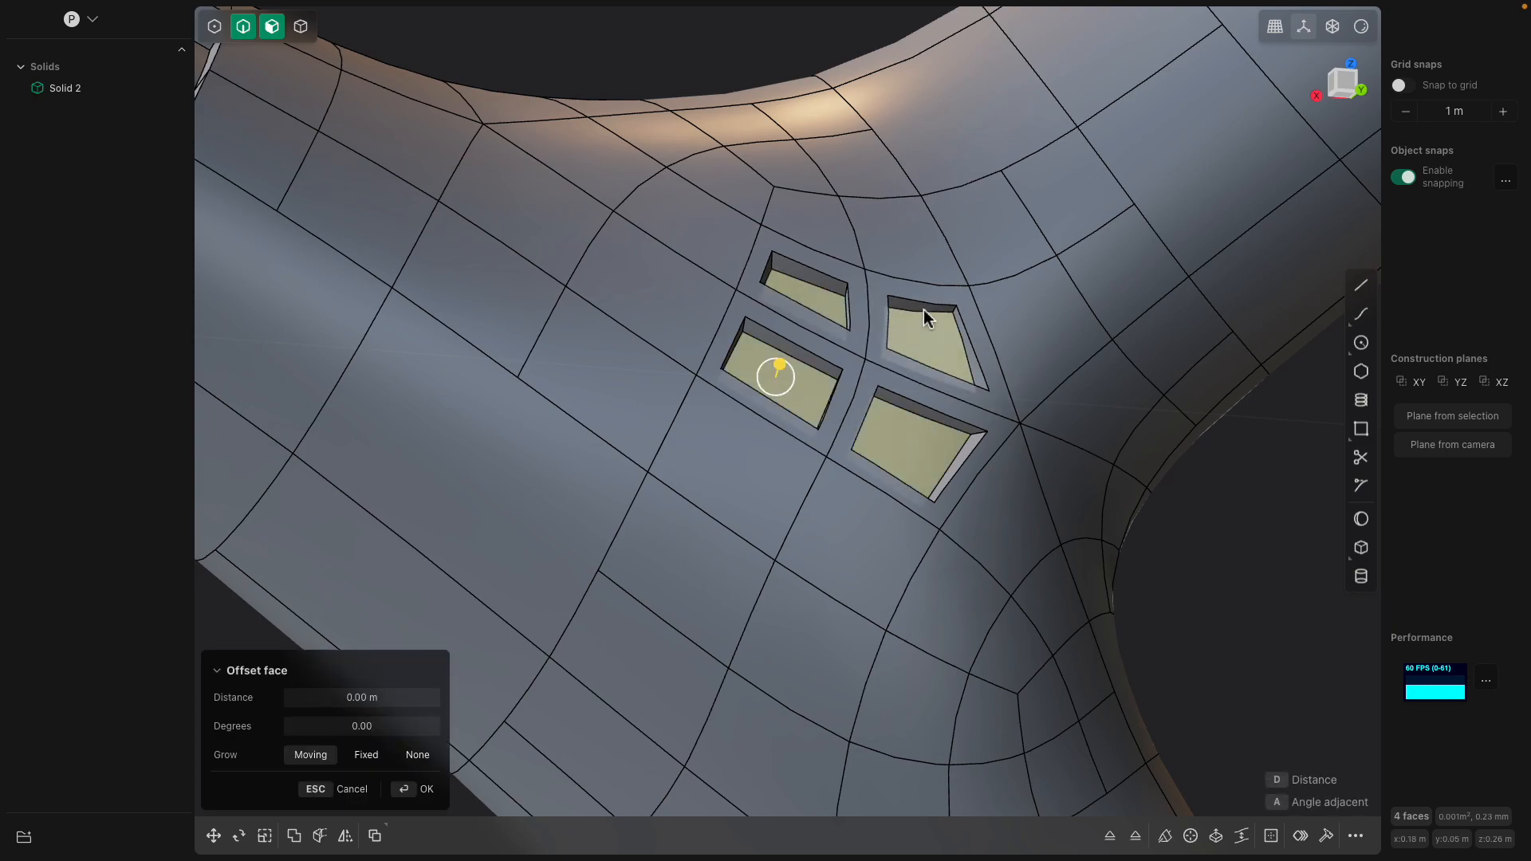
Bevel the 16 floor edges of the four junction pockets slightly with the Fillet tool
scroll(864, 332, "up", 2)
middle_click_drag(864, 332, 859, 355)
key("ctrl+2")
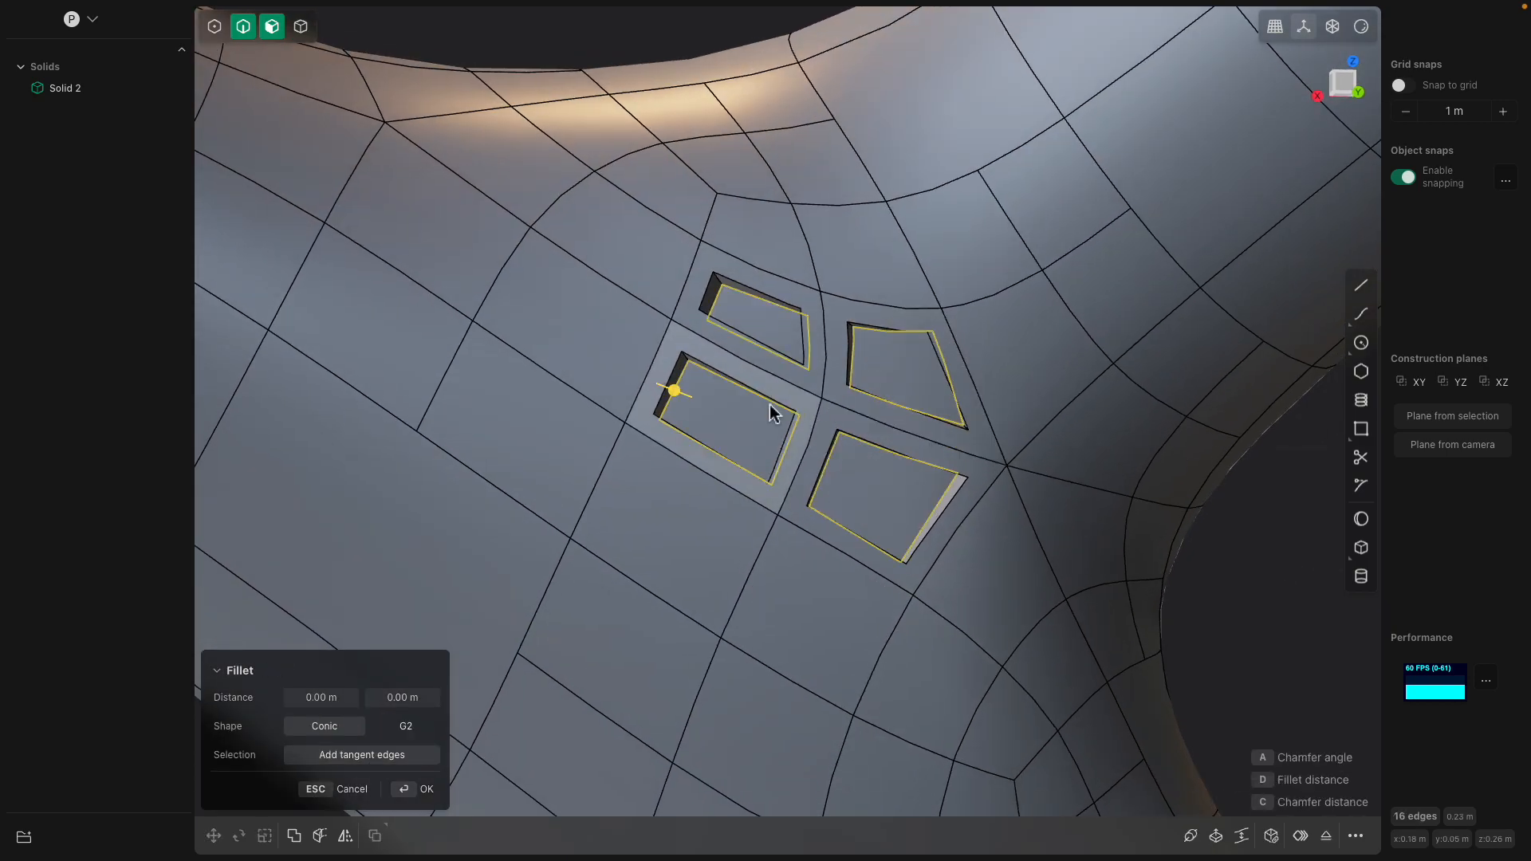
left_click_drag(672, 390, 669, 391)
middle_click_drag(806, 425, 969, 438)
key("Escape")
Offset a single surface patch on the upper branch near the four pockets
double_click(988, 395)
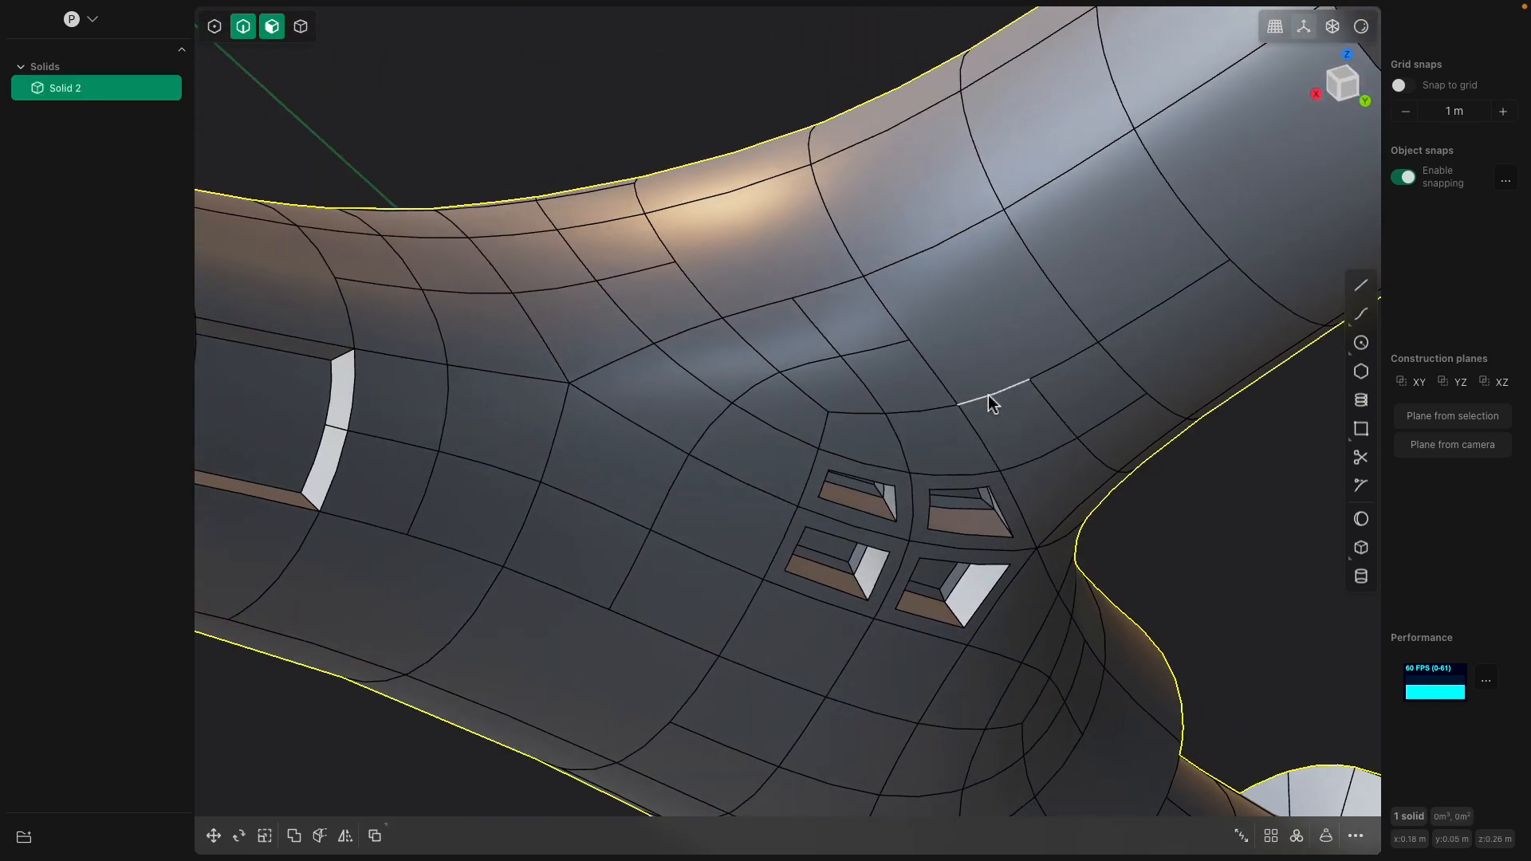
key("b")
middle_click_drag(989, 337, 1056, 351)
left_click(1057, 349)
left_click_drag(1081, 341, 1051, 328)
middle_click_drag(1051, 329, 1181, 347)
key("Return")
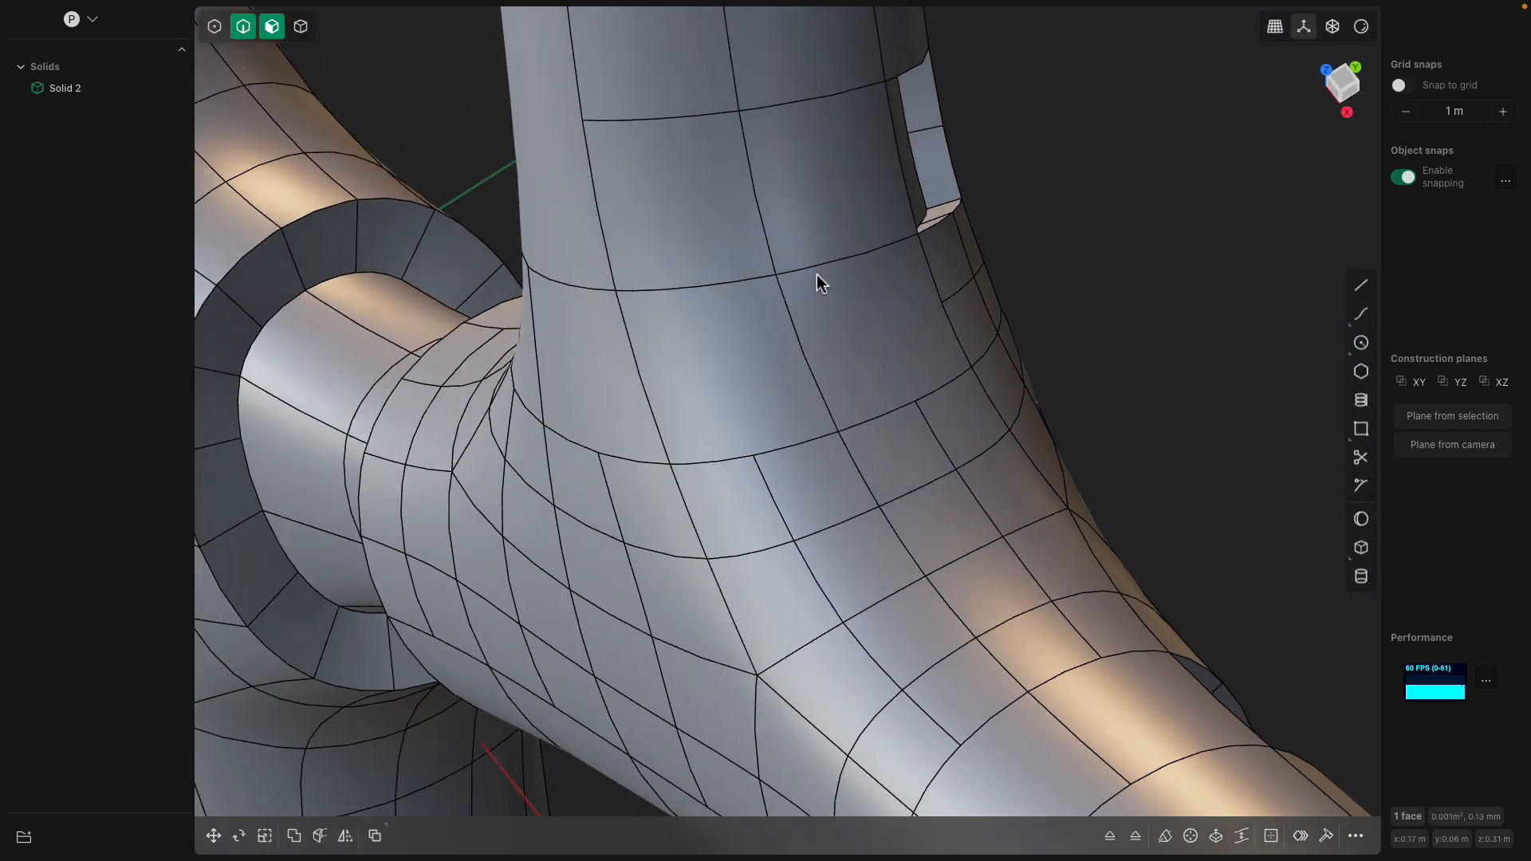
Select three adjoining patches along the inner curve of the upper branch junction and offset them inward to form a slot
middle_click_drag(816, 251, 822, 375, "shift")
left_click(748, 486)
left_click(706, 322, "shift")
middle_click_drag(805, 322, 746, 284)
left_click(667, 247, "shift")
middle_click_drag(667, 246, 731, 193)
left_click_drag(702, 174, 704, 191)
middle_click_drag(859, 155, 793, 205)
left_click_drag(698, 197, 696, 201)
right_click(911, 177)
middle_click_drag(910, 177, 945, 220)
left_click(915, 160)
scroll(806, 311, "down", 3)
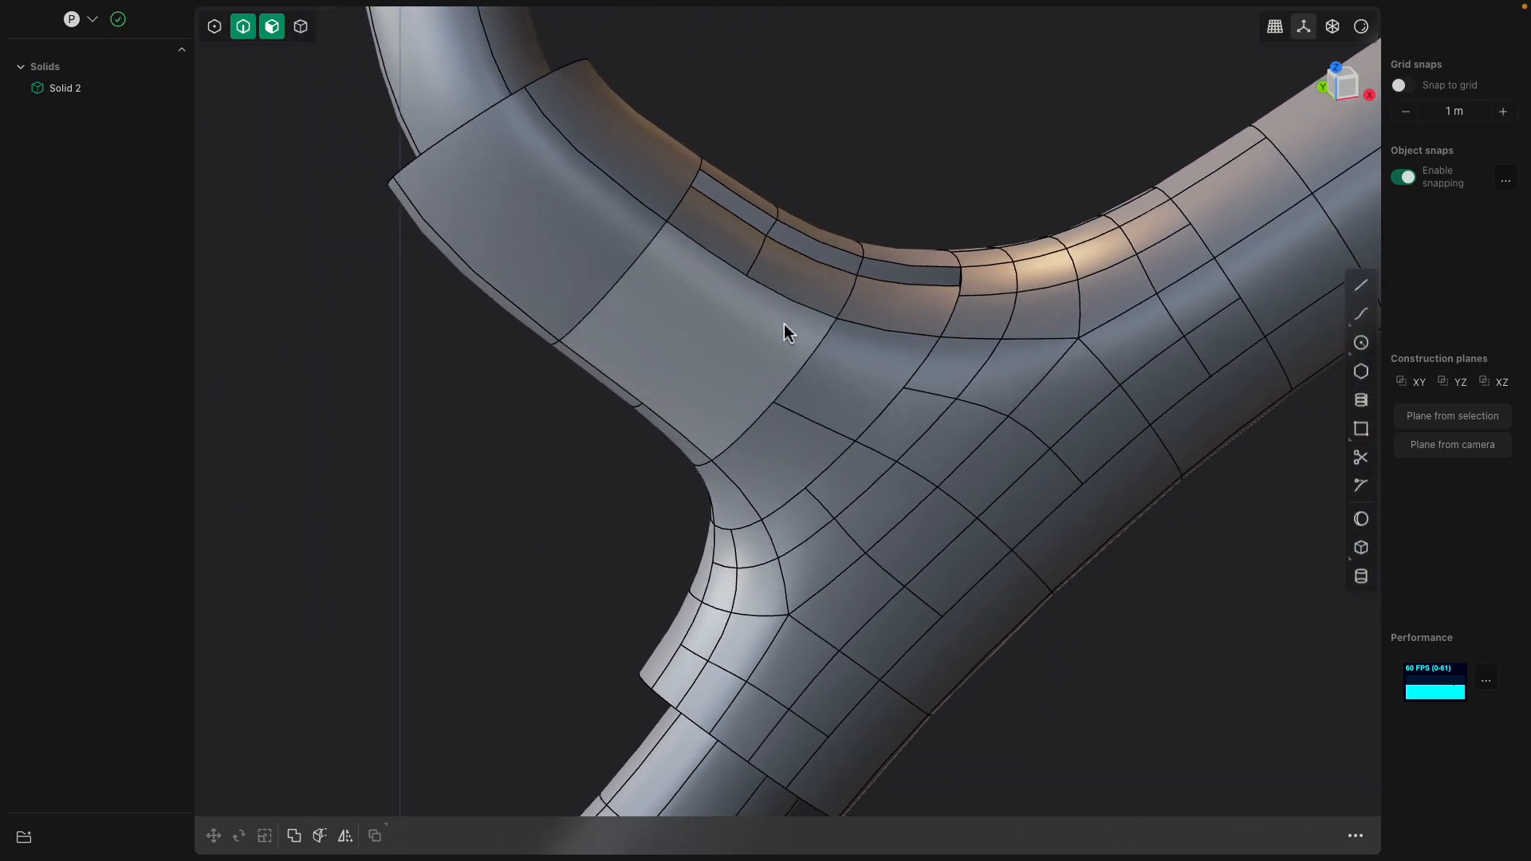
Offset the large side face at the open end of the wide branch collar inward by 0.01188 m
middle_click_drag(786, 332, 917, 351)
left_click(751, 346)
mouse_move(802, 356)
left_mouse_down()
mouse_move(824, 356)
mouse_move(773, 357)
left_mouse_up()
middle_click_drag(773, 358, 744, 294)
scroll(809, 397, "down", 2)
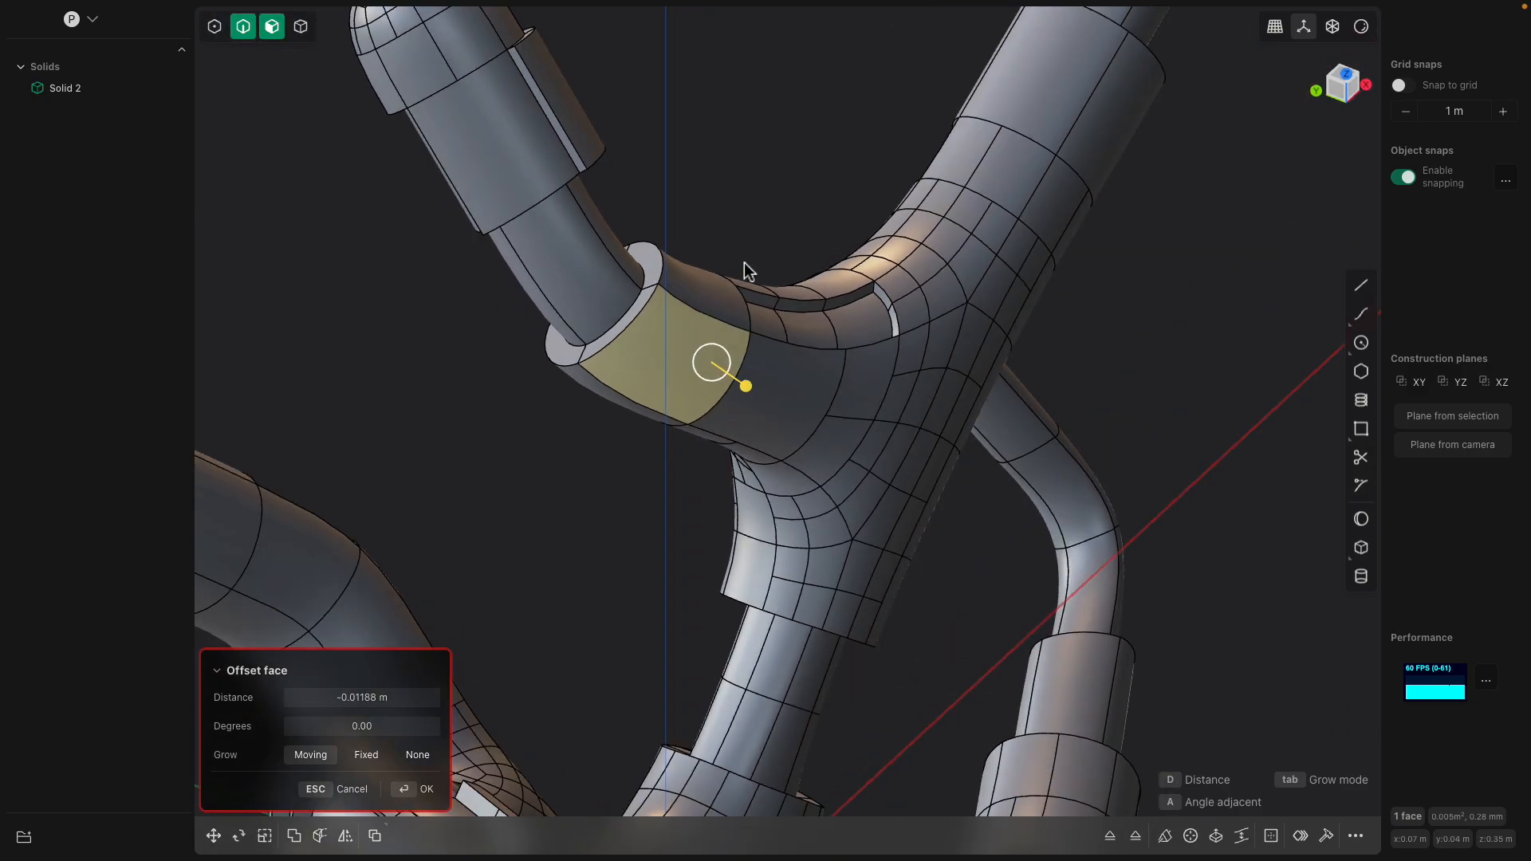
scroll(763, 239, "down", 3)
middle_click_drag(758, 212, 787, 175)
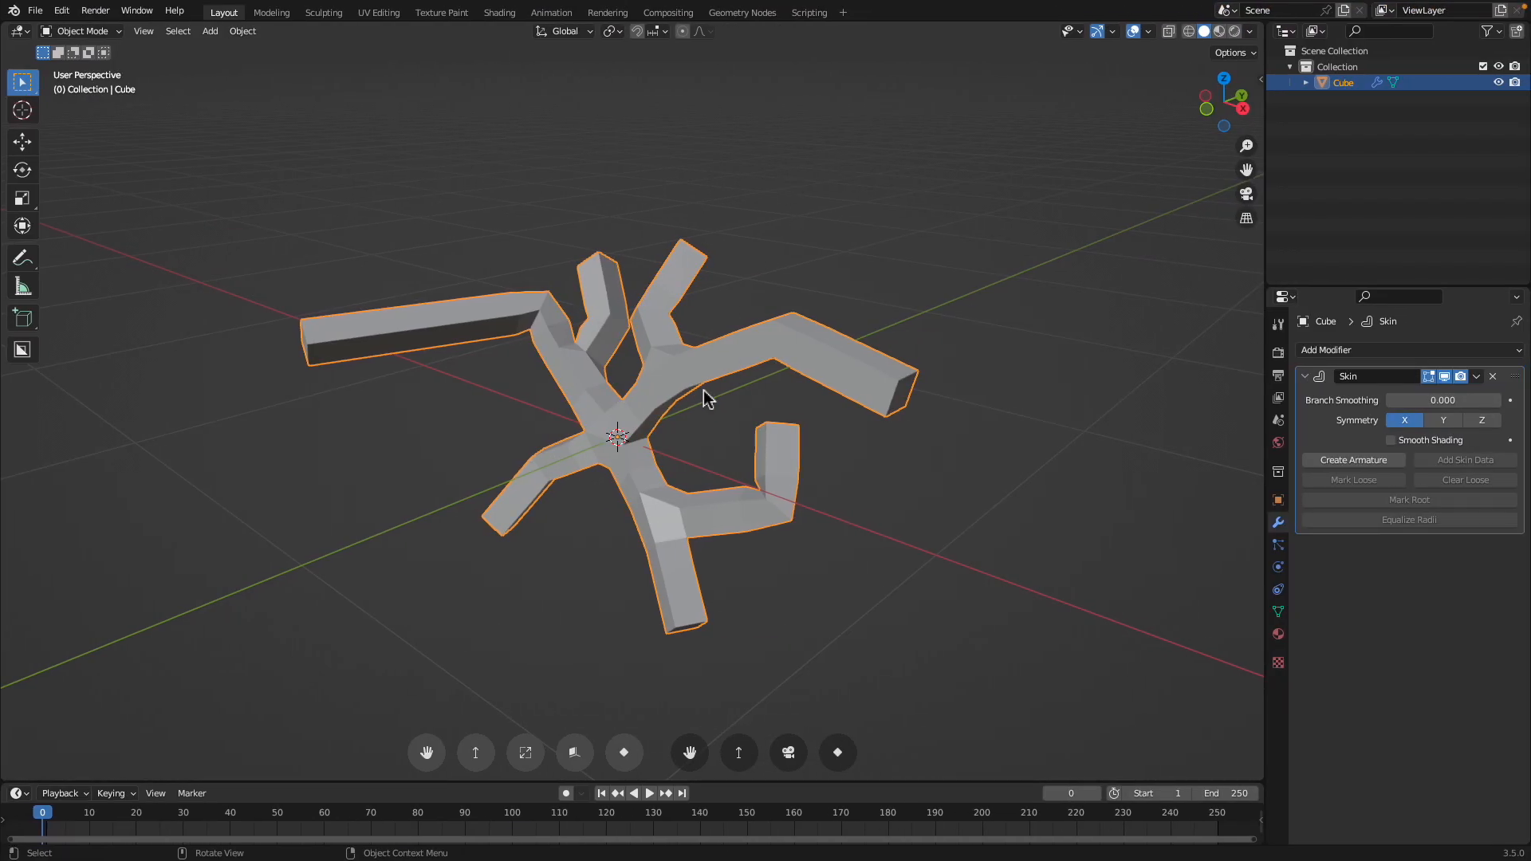
Switch to Blender and smooth the Skin-modifier branch mesh with a level 2 subdivision
scroll(728, 342, "up", 2)
middle_click_drag(705, 399, 740, 345)
key("ctrl+2")
right_click(728, 342)
left_click(729, 342)
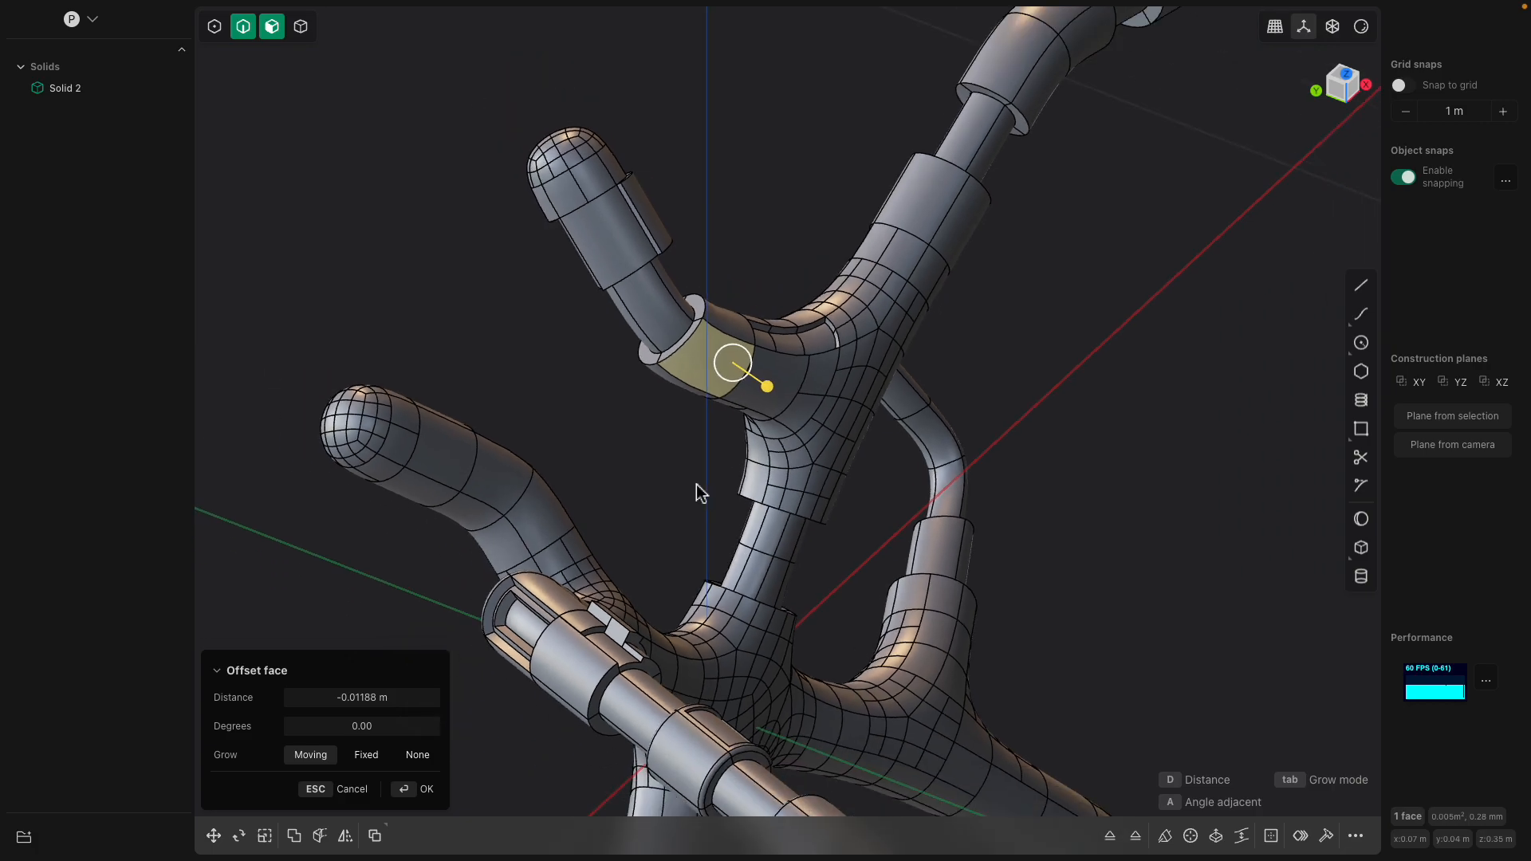
Return to Plasticity and apply the pending 0.01188 m inward offset on the collar-end face
middle_click_drag(687, 480, 692, 300, "shift")
scroll(692, 300, "down", 3)
key("Return")
Examine the patch layout of the central junction where the main branches meet
middle_click_drag(1051, 361, 1075, 382)
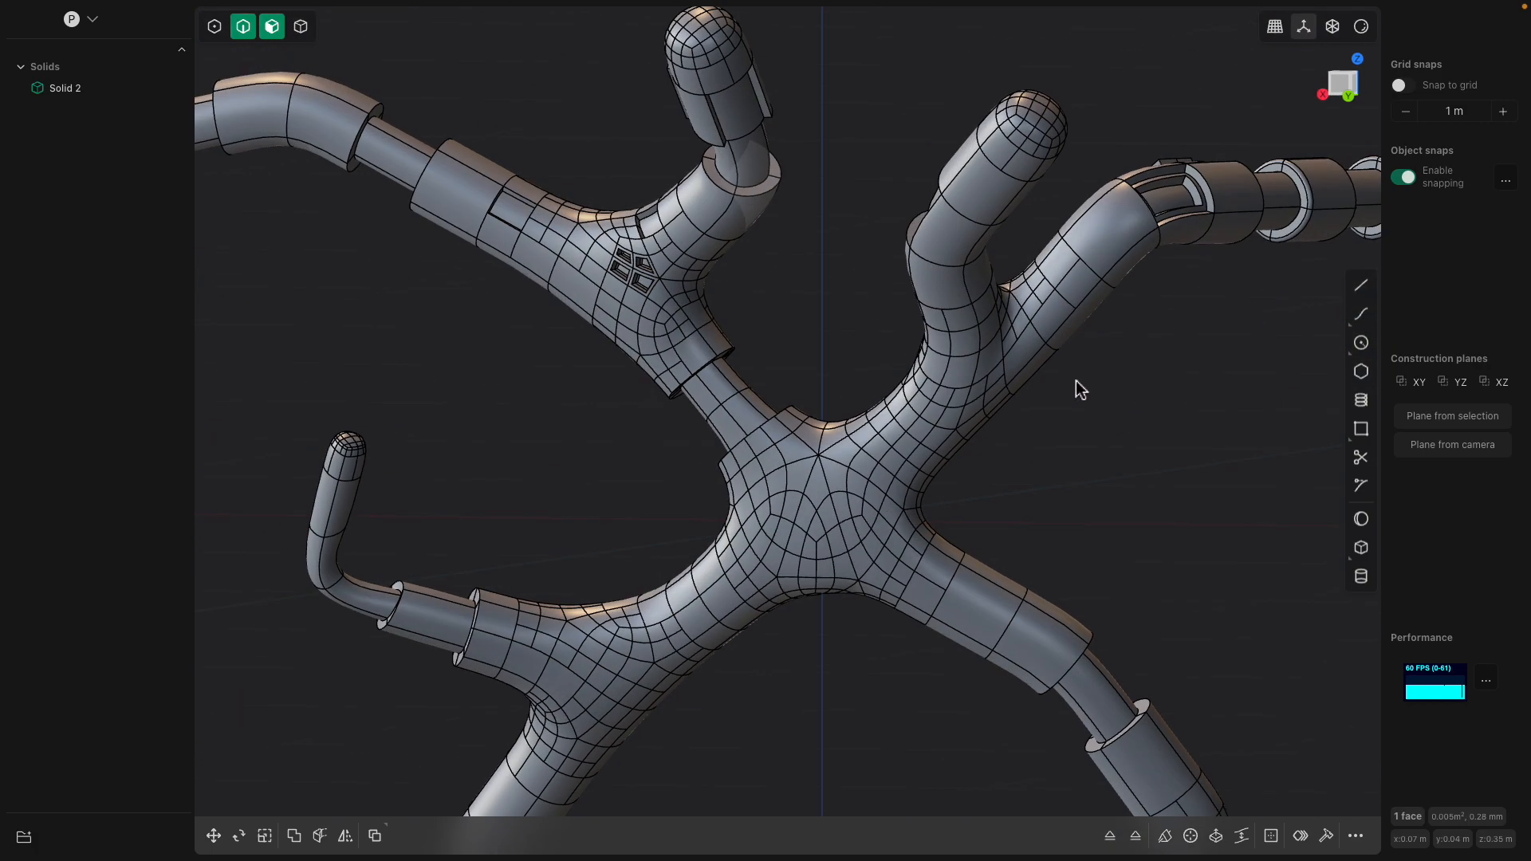
scroll(906, 447, "up", 5)
middle_click_drag(906, 456, 913, 425)
scroll(912, 424, "up", 2)
scroll(781, 471, "up", 2)
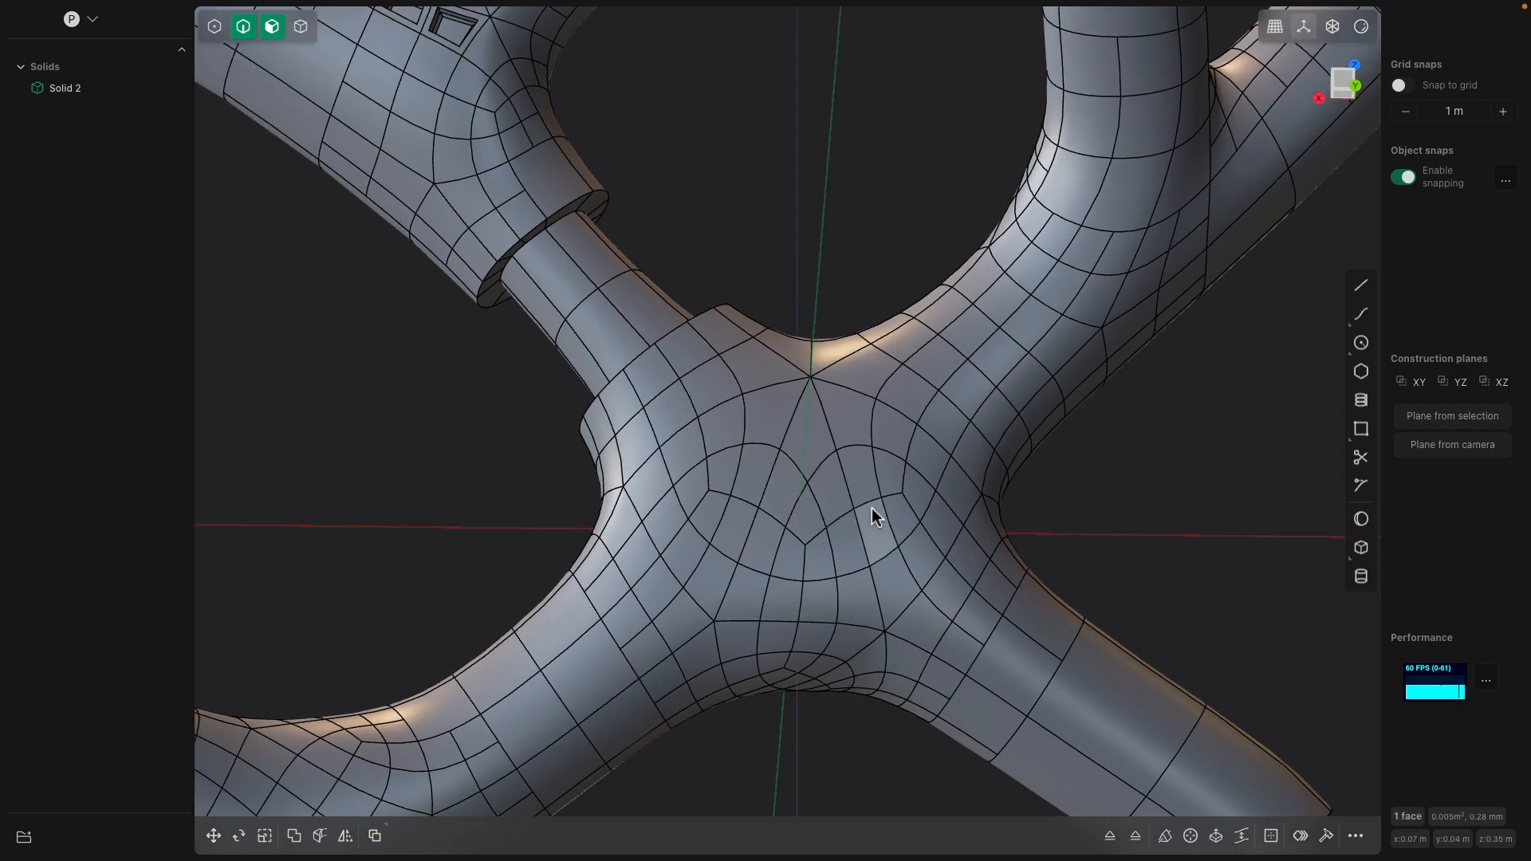
middle_click_drag(647, 345, 700, 525)
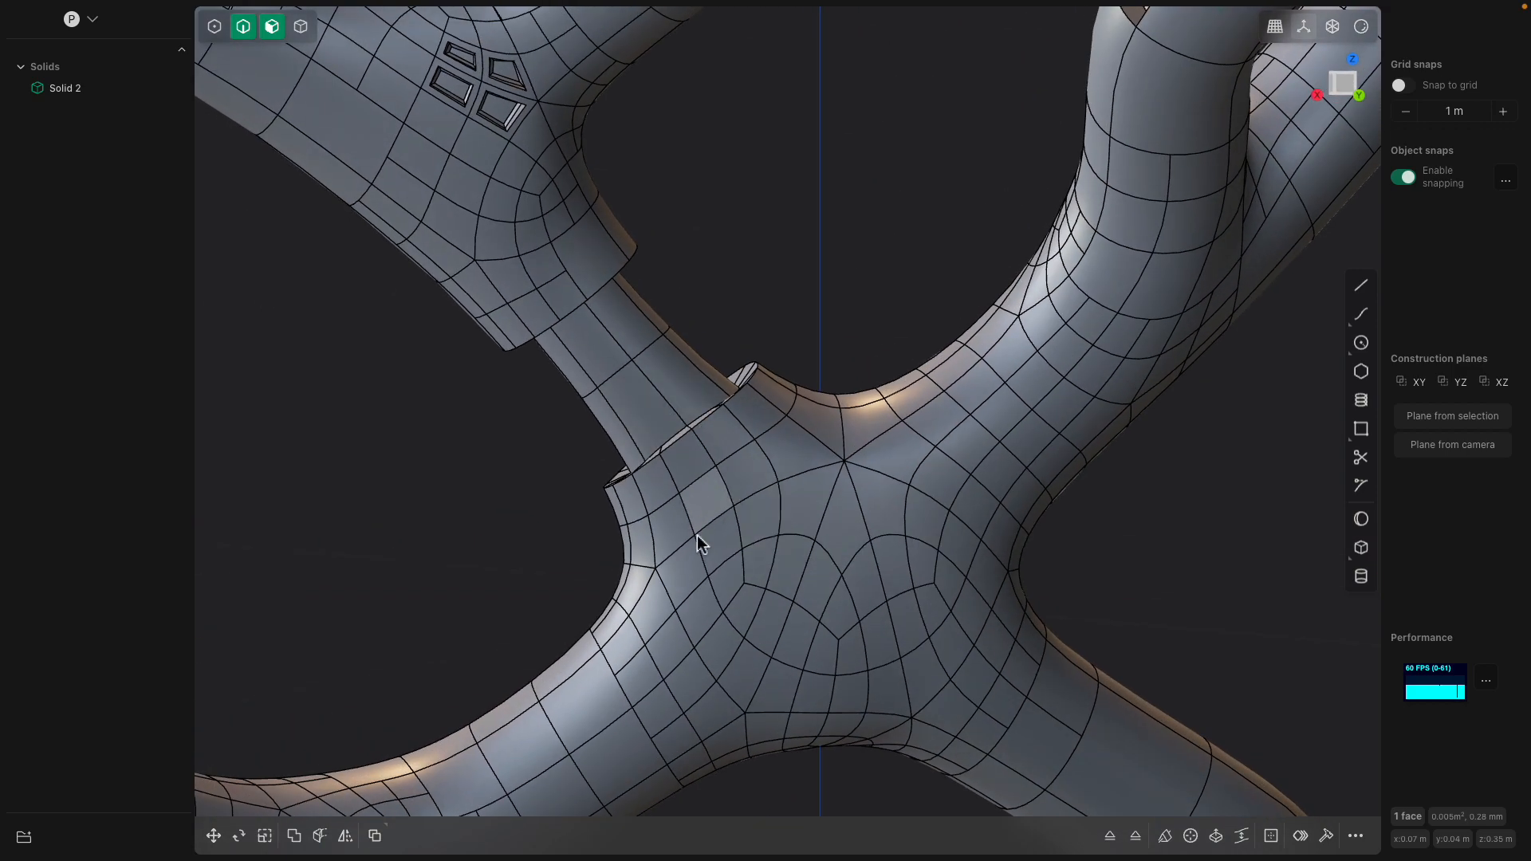
middle_click_drag(763, 586, 818, 616)
scroll(835, 559, "up", 2)
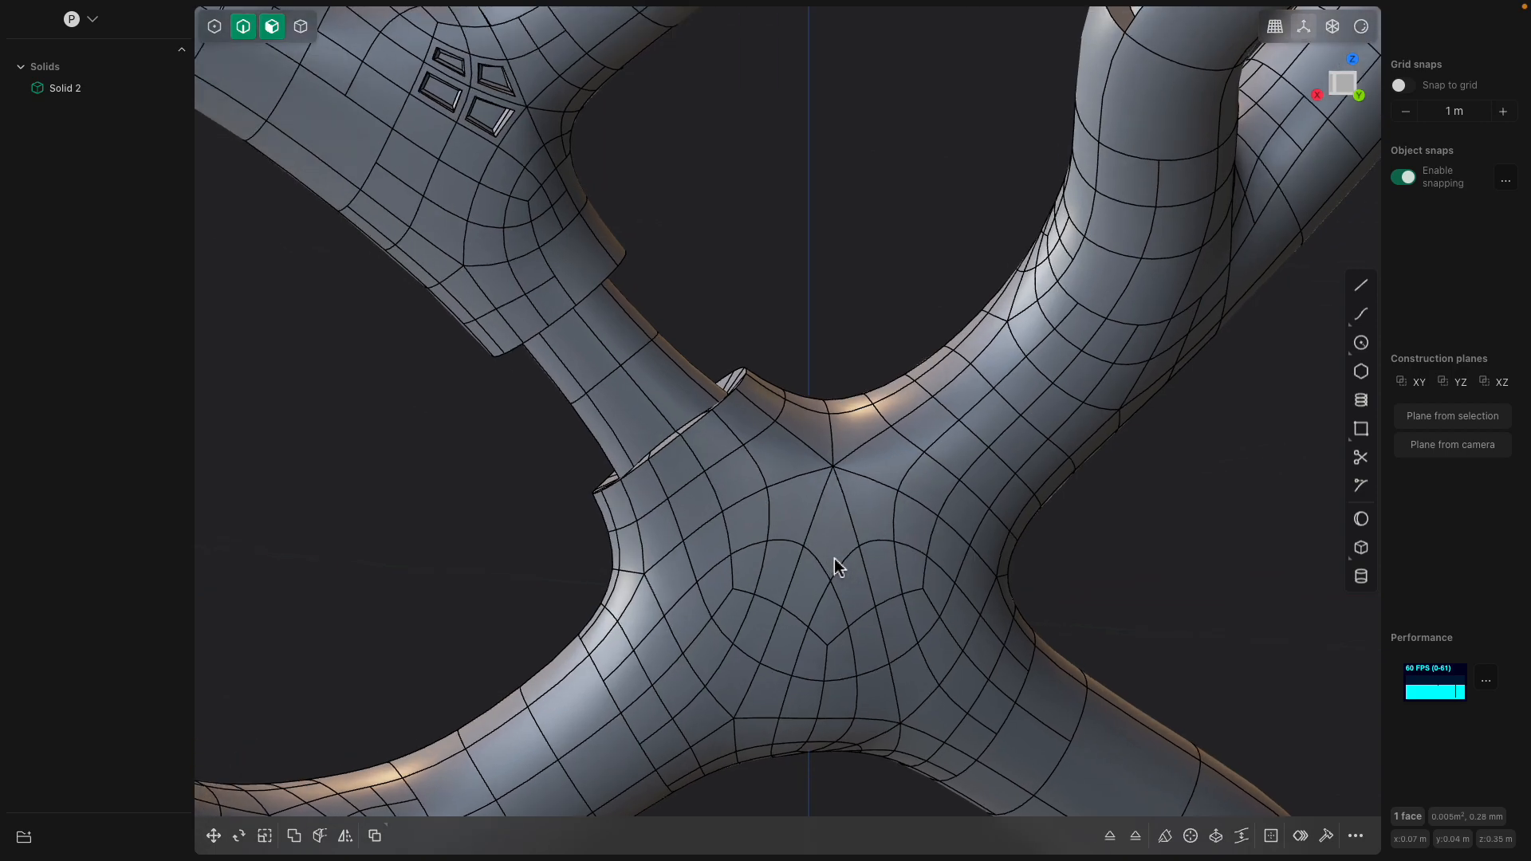
Select the 14 adjoining patches in the middle of the central junction and delete them to leave an opening
middle_click_drag(826, 545, 766, 508)
left_click(751, 401)
left_click(804, 415, "shift")
left_click(844, 400, "shift")
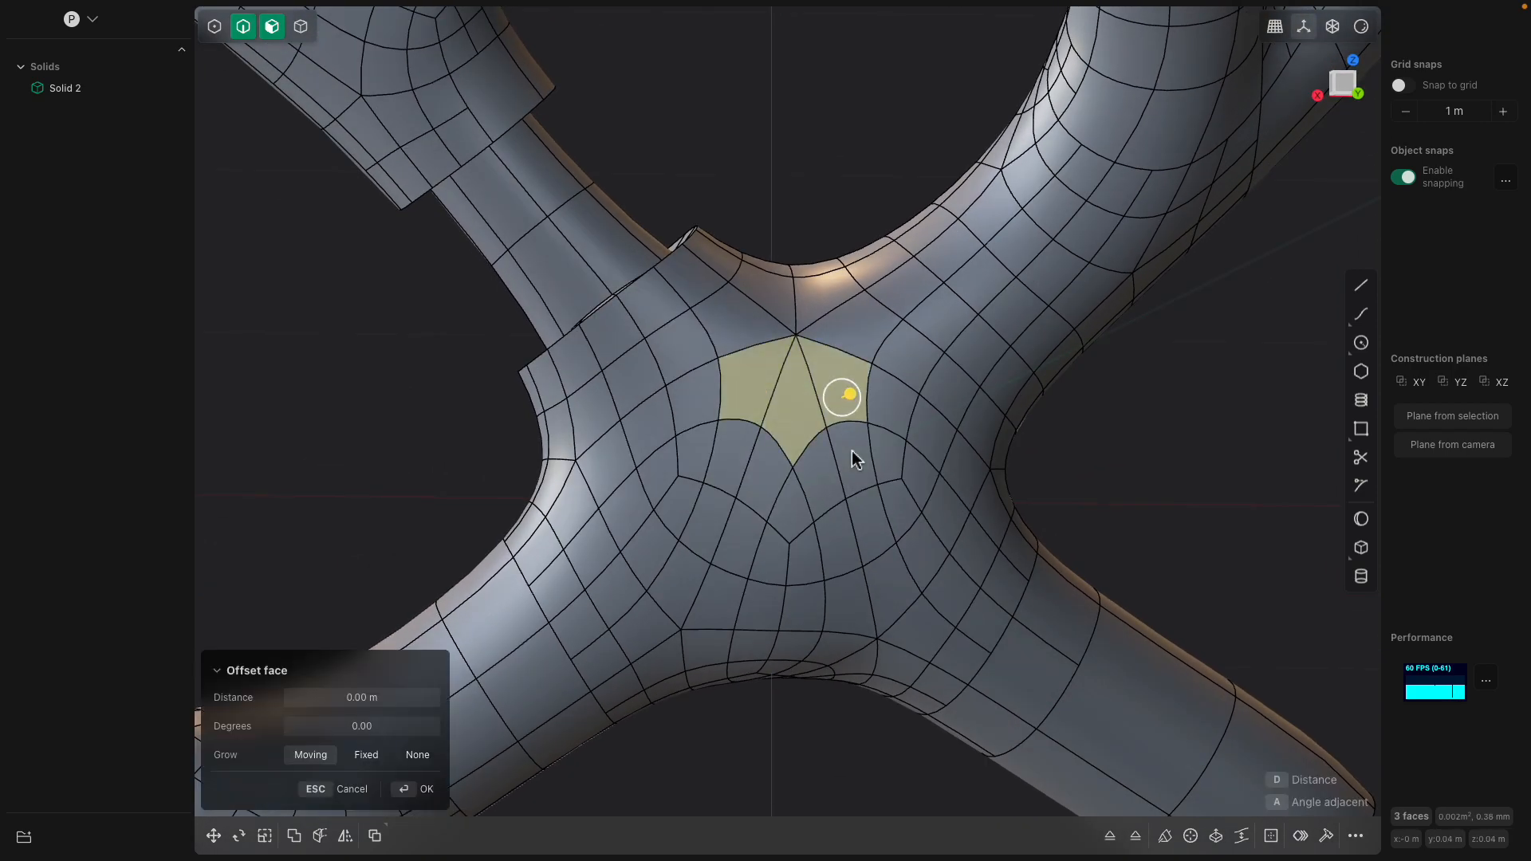
left_click(851, 476, "shift")
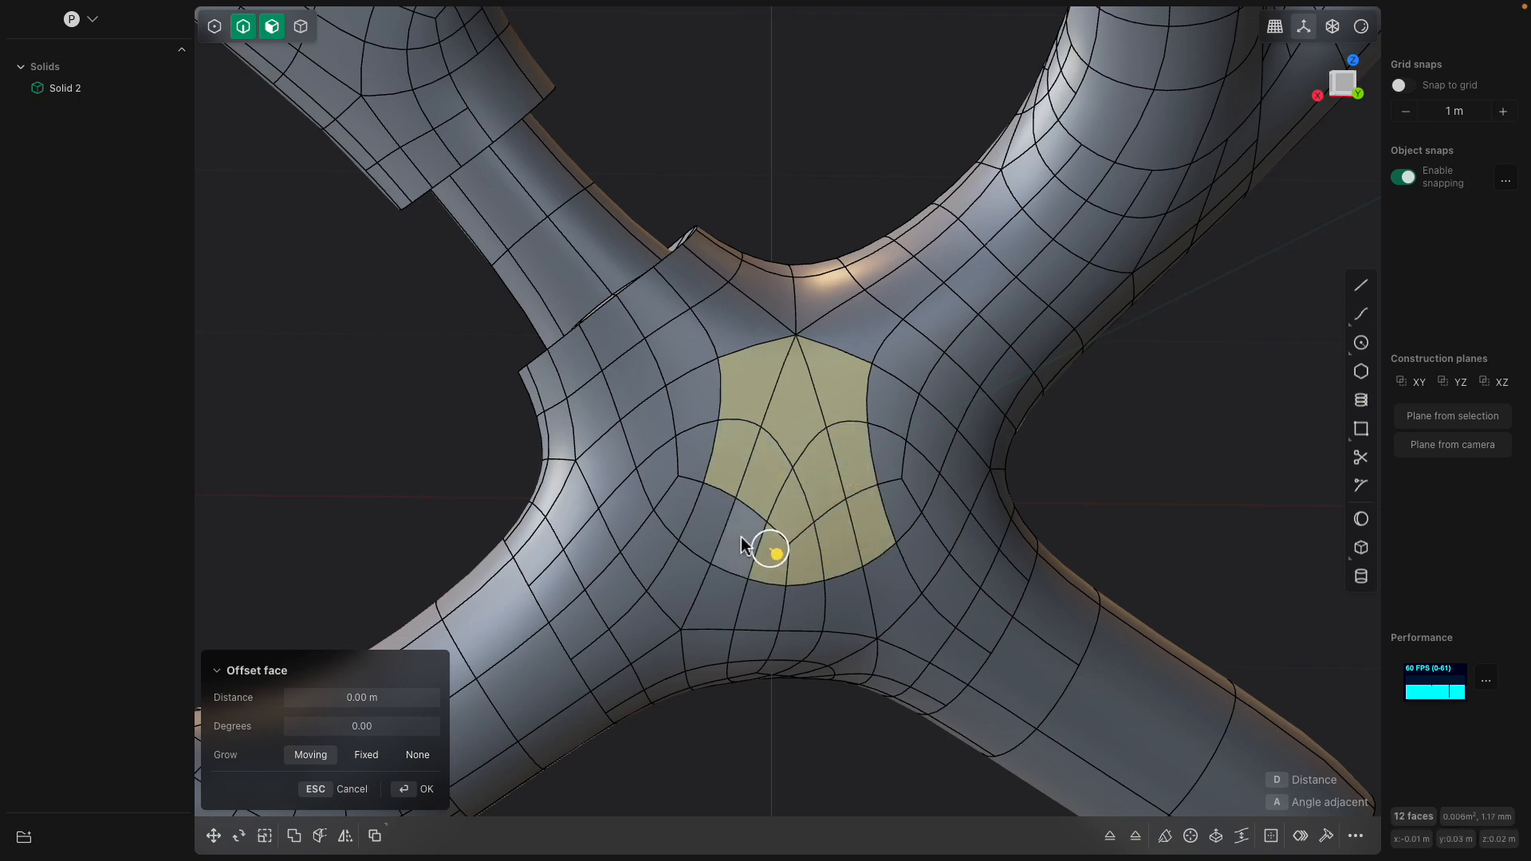
left_click(712, 535, "shift")
scroll(858, 487, "up", 2)
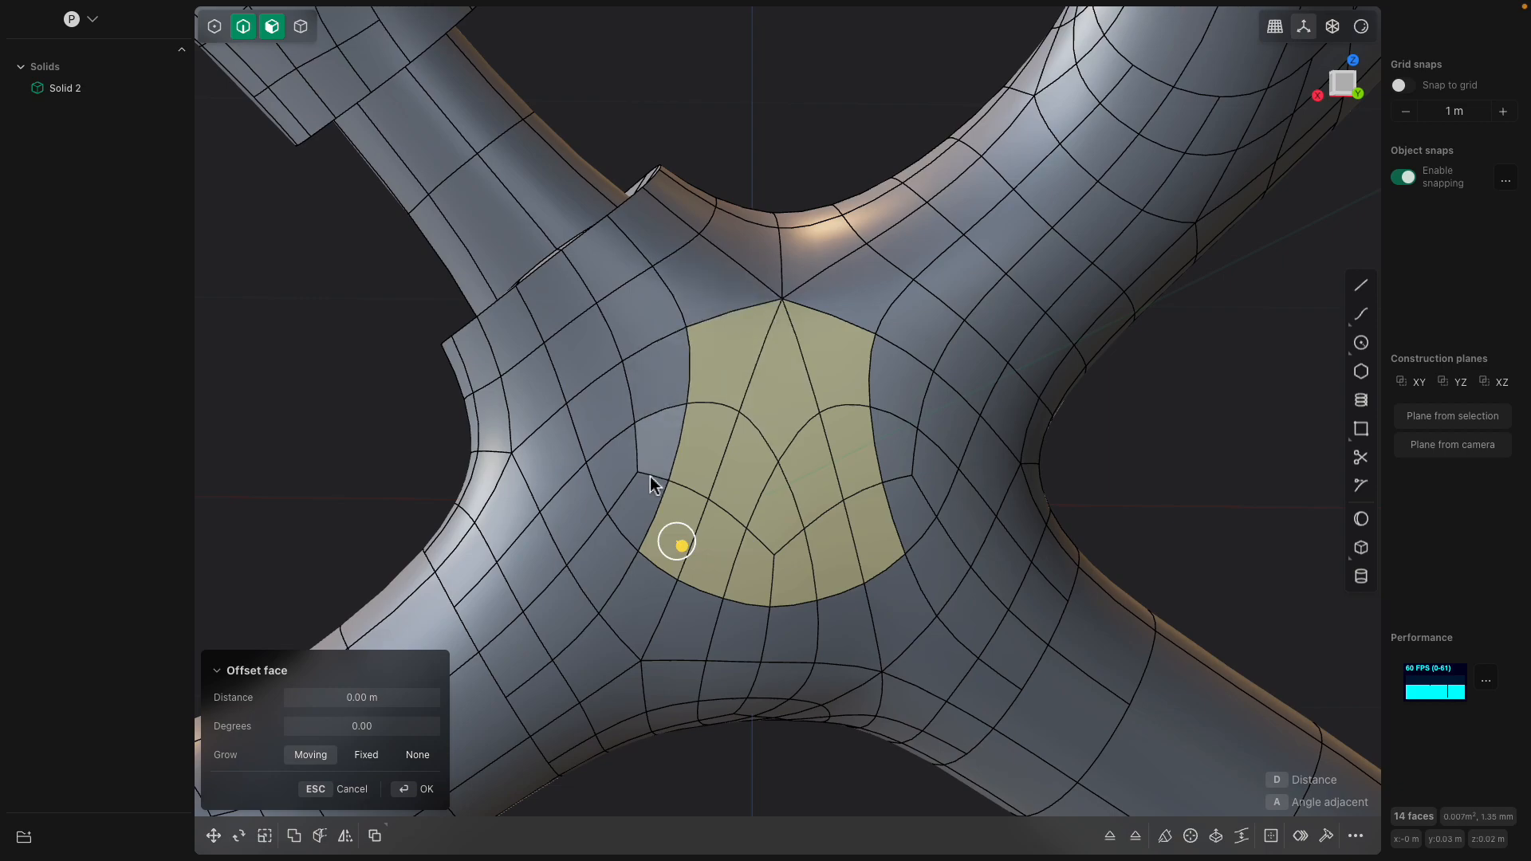
middle_click_drag(853, 468, 843, 463)
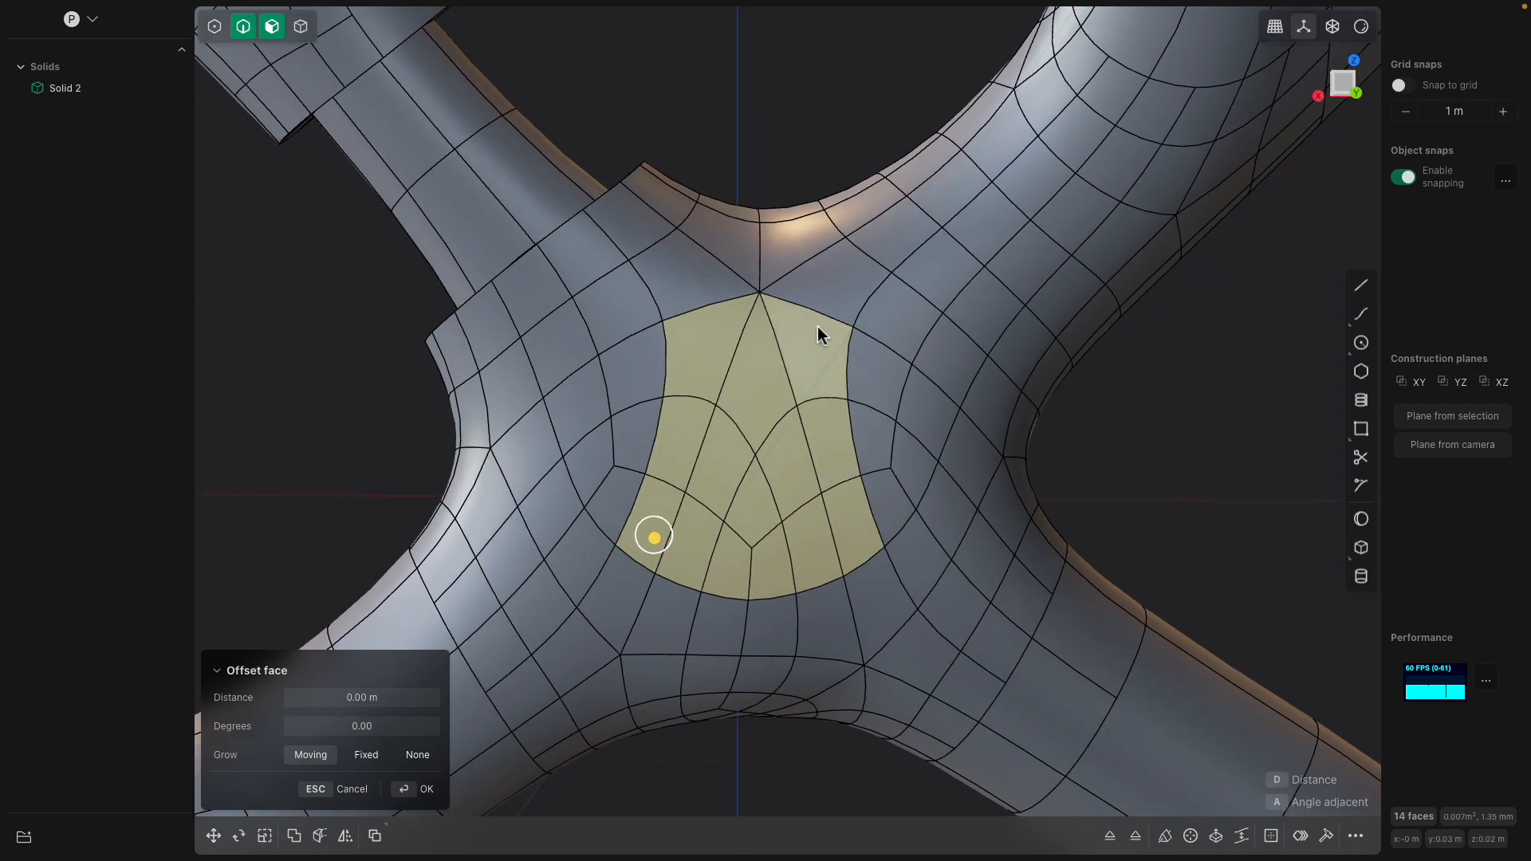
key("Escape")
key("Delete")
Select the 14 boundary edges of the central opening and patch the hole with one smooth face
middle_click_drag(760, 416, 886, 367)
double_click(884, 356)
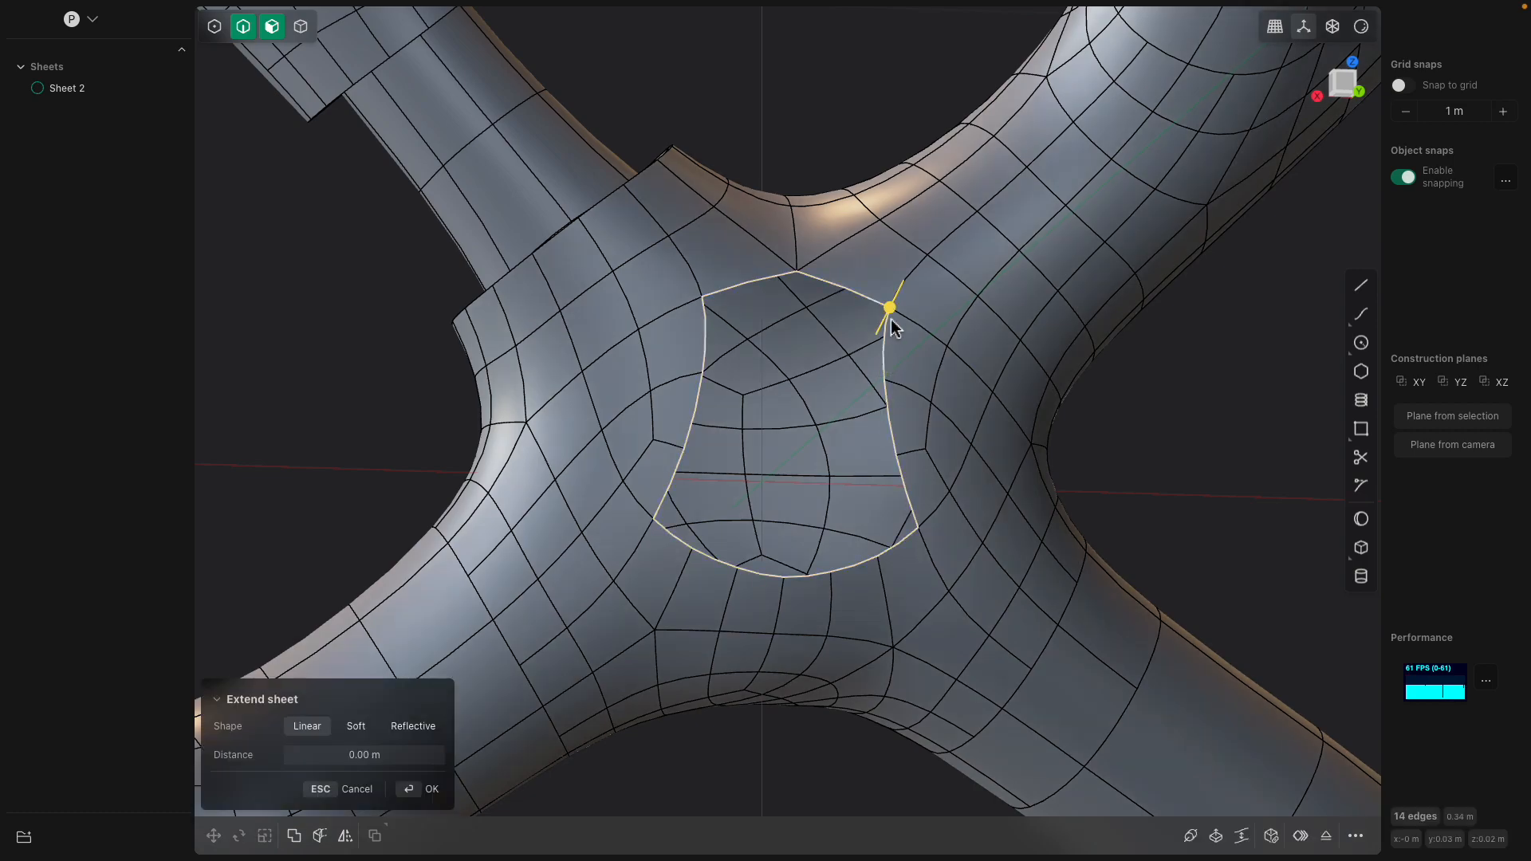
left_click(1274, 837)
middle_click_drag(1194, 773, 983, 515)
key("Return")
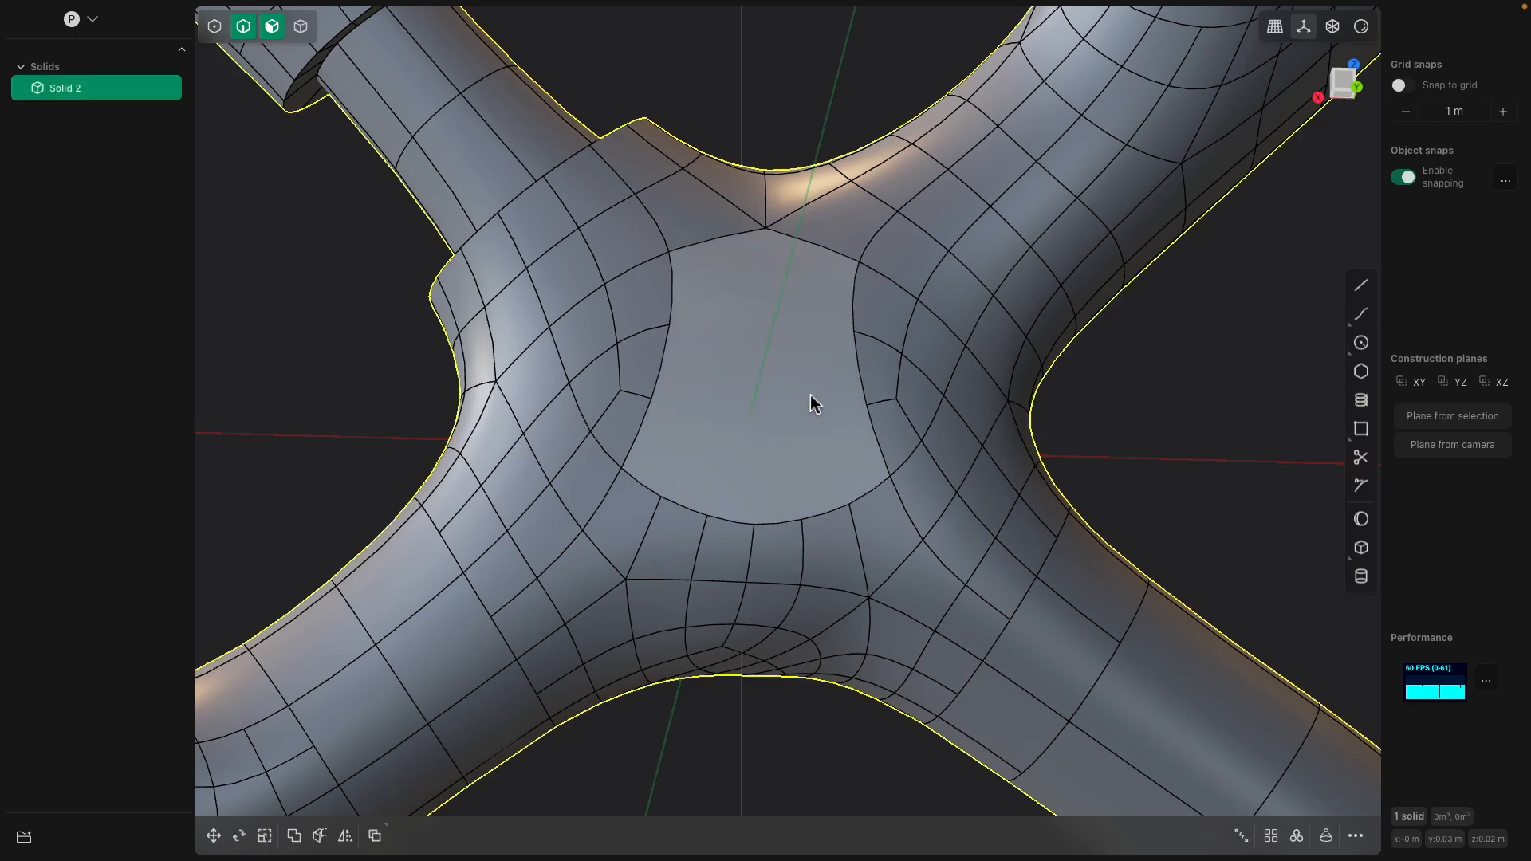
Offset the outline of the large smooth face at the central hub inward
left_click(810, 394)
middle_click_drag(810, 395, 937, 437)
key("o")
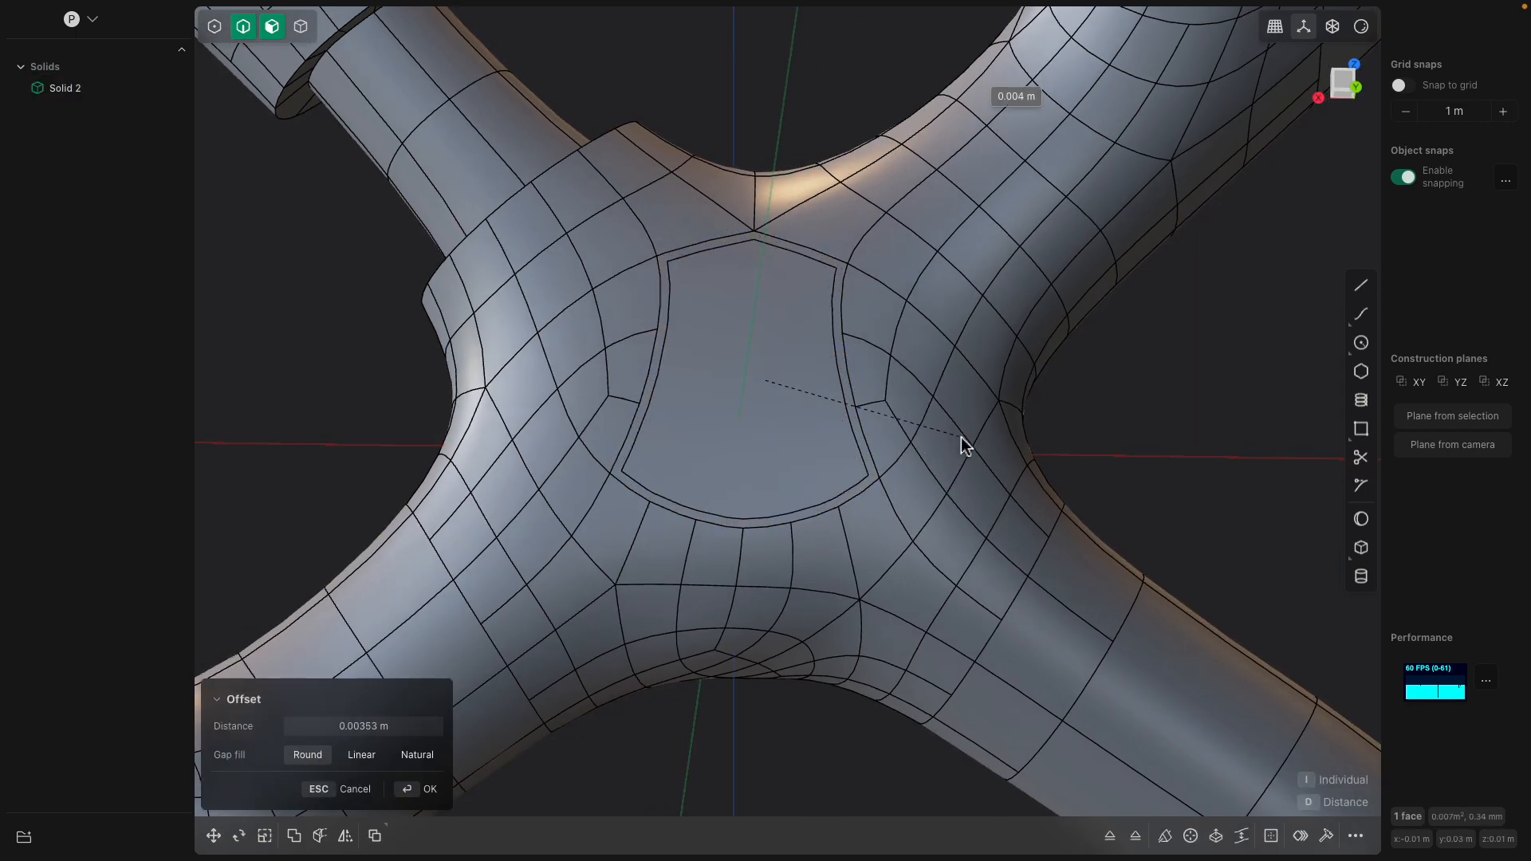
left_click(1122, 373)
middle_click_drag(1122, 374, 1029, 307)
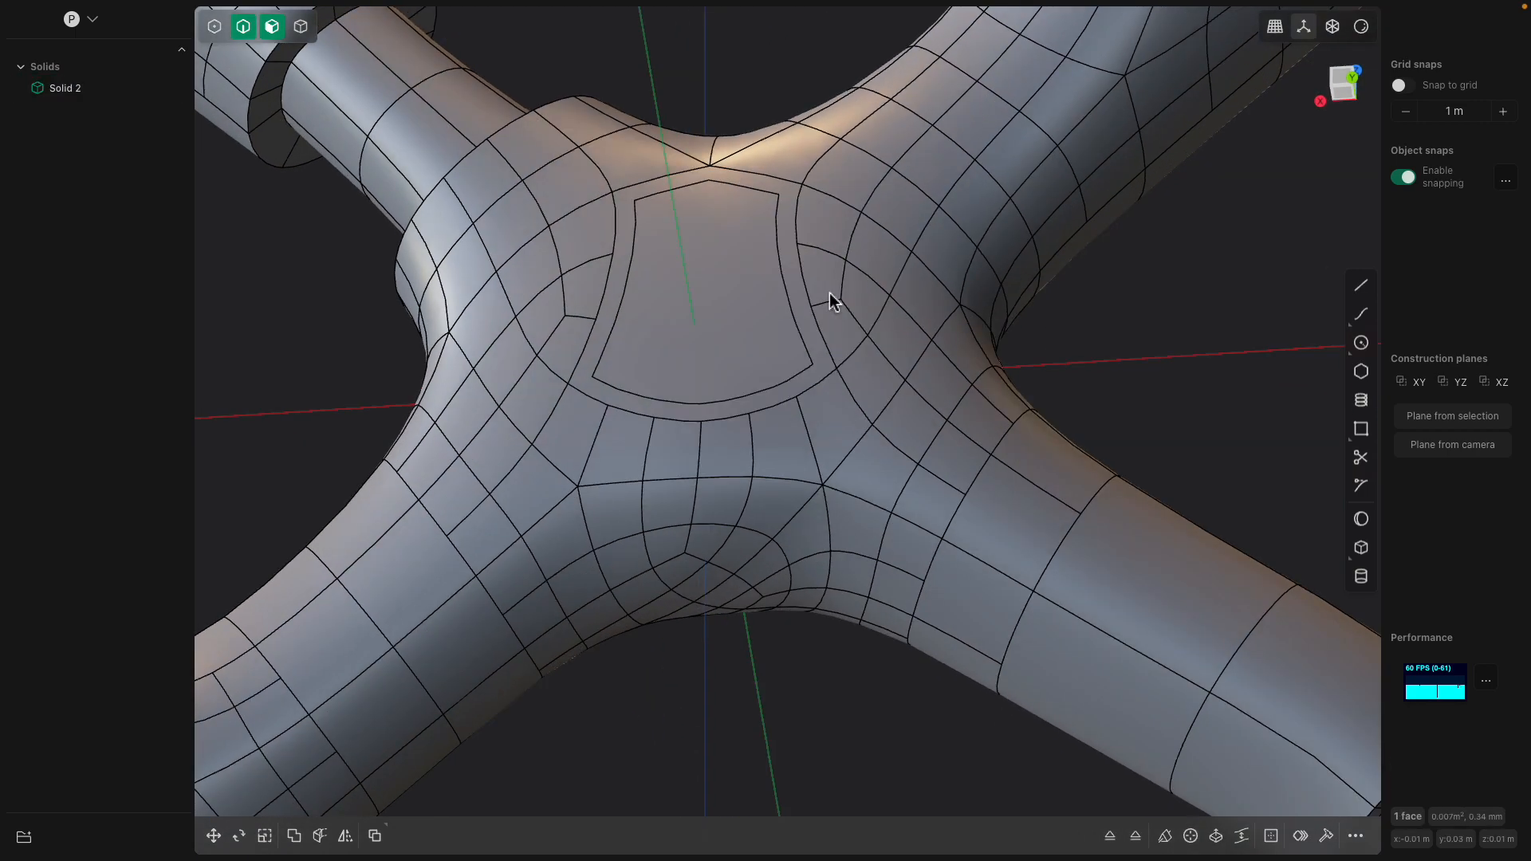
Push the face inside the offset outline inward to form a recess in the central hub
left_click(770, 298)
left_click(780, 299)
left_click(724, 282)
middle_click_drag(724, 281, 748, 315)
left_click_drag(730, 275, 749, 305)
middle_click_drag(745, 297, 758, 364)
left_click(771, 421)
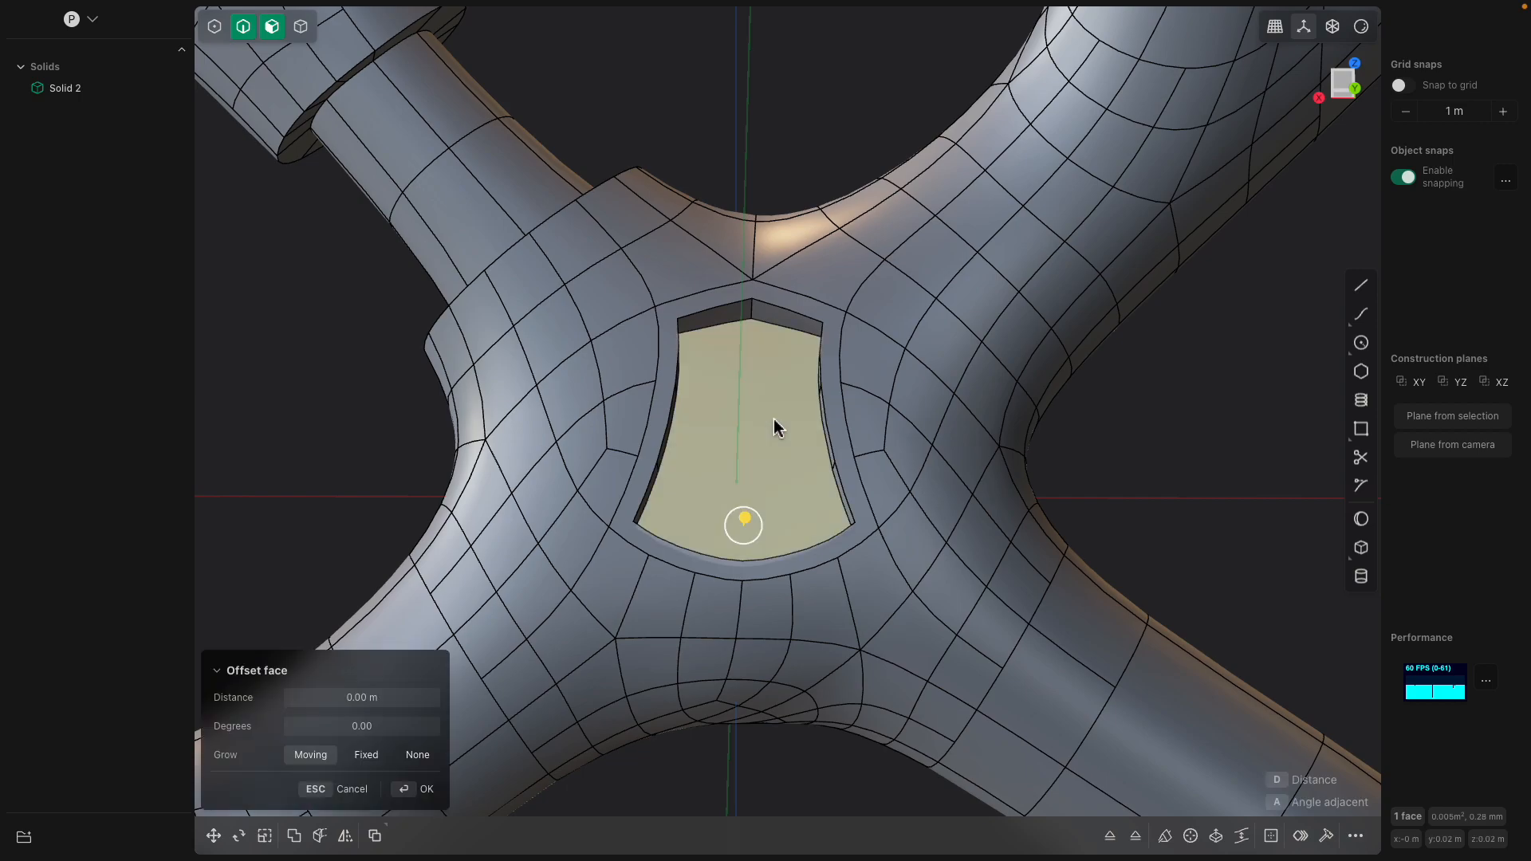
Split the recess floor crosswise into an upper and a lower face
scroll(772, 419, "up", 3)
left_click(774, 419)
middle_click_drag(774, 419, 772, 386)
scroll(773, 386, "up", 3)
middle_click_drag(780, 289, 758, 249)
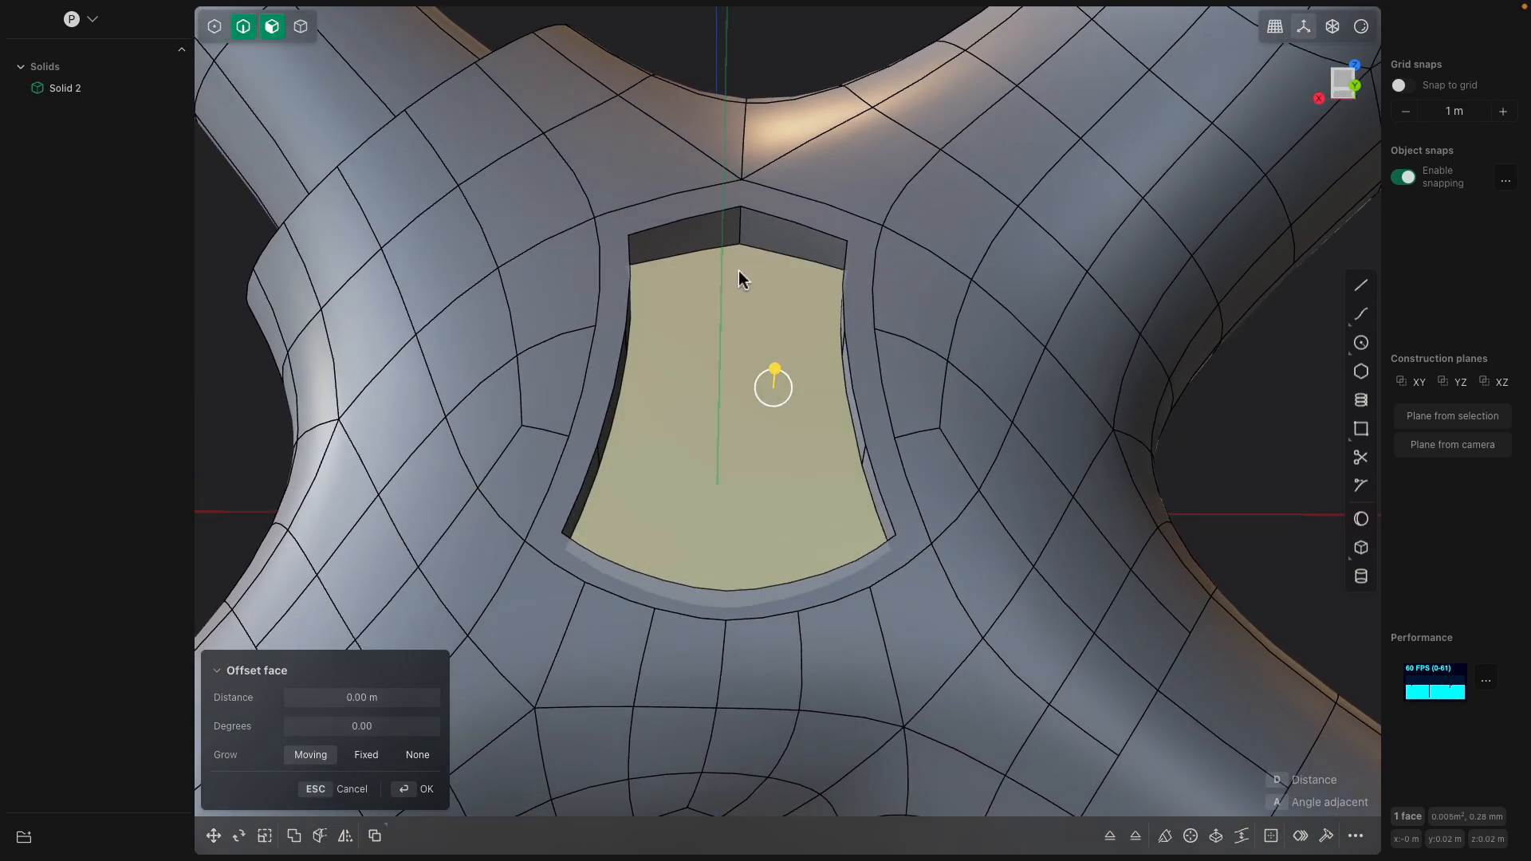
key("ctrl+r")
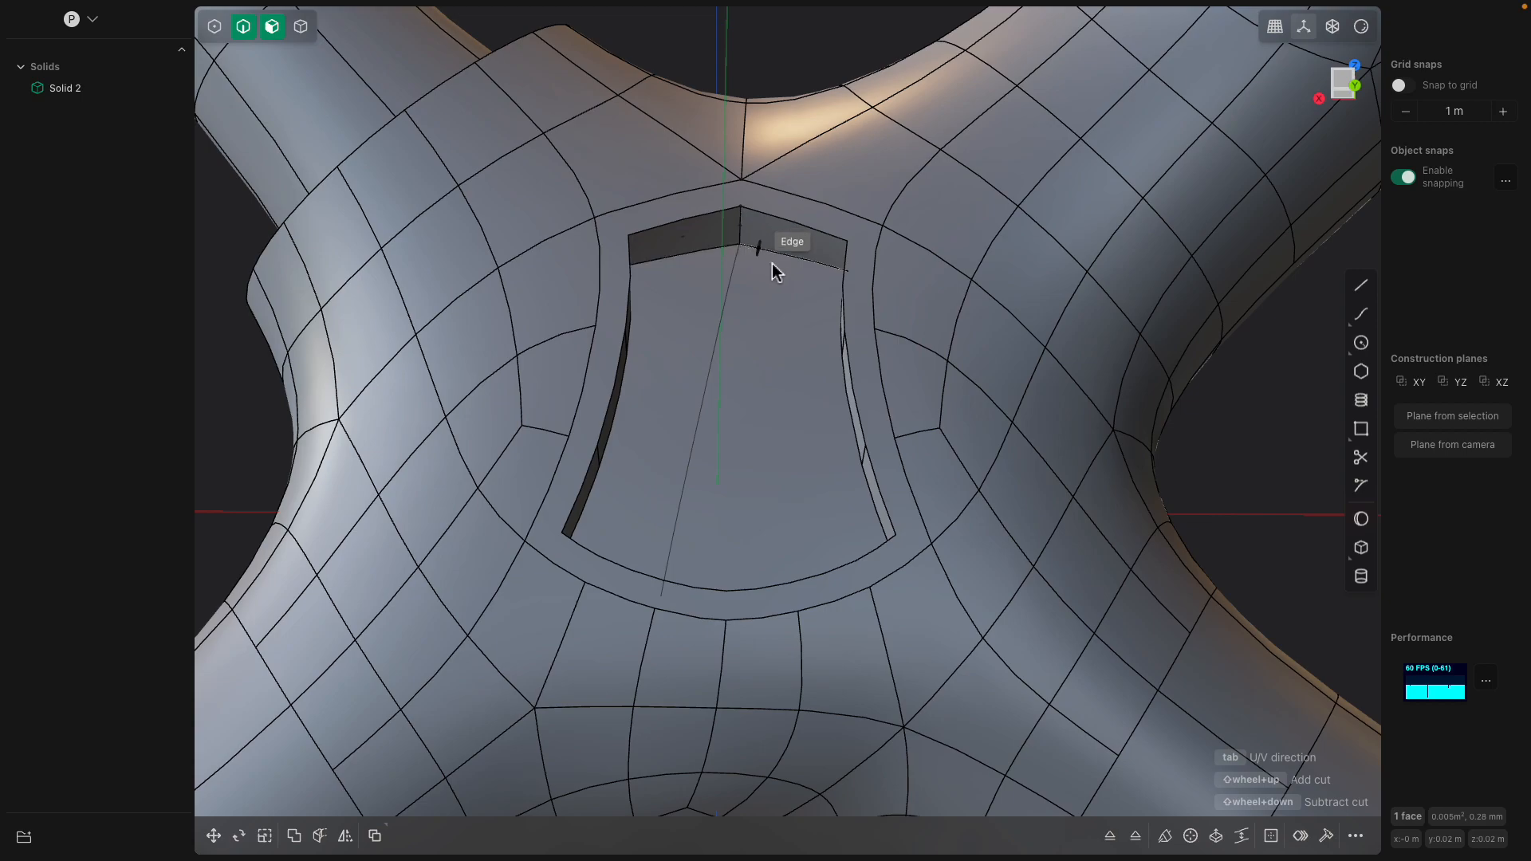
left_click(749, 409)
Offset the upper face of the recess floor deeper than the lower face
left_click(786, 351)
middle_click_drag(771, 404, 761, 383)
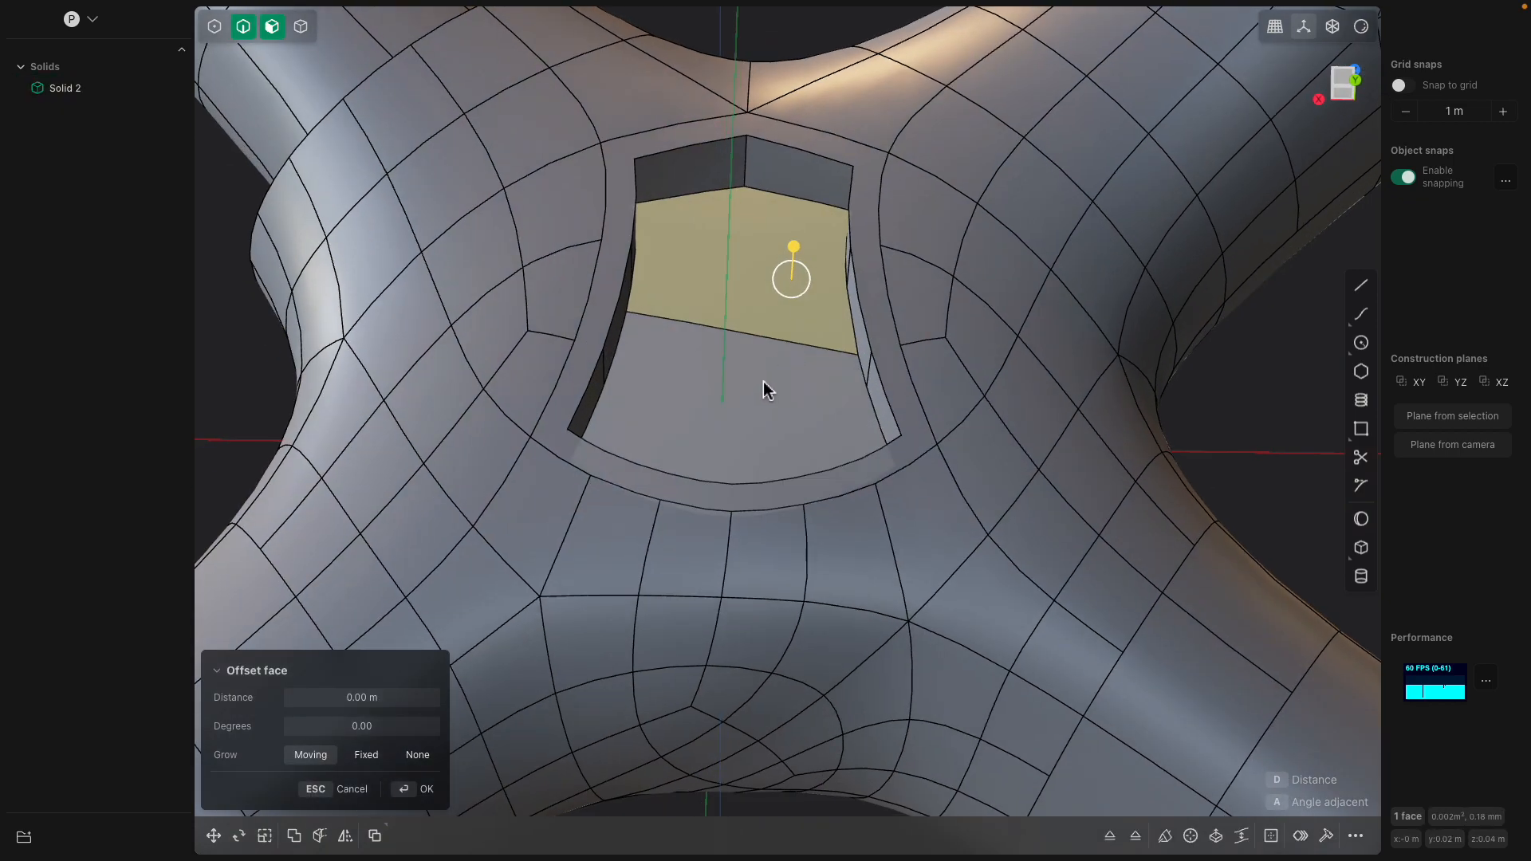
left_click_drag(791, 254, 792, 278)
left_click(762, 380)
middle_click_drag(763, 380, 749, 550)
left_click_drag(749, 551, 750, 560)
middle_click_drag(748, 561, 765, 541, "shift")
scroll(762, 520, "up", 3)
Split both the lower and the upper recess floor faces lengthwise into left and right parts
right_click(734, 503)
left_click(742, 507)
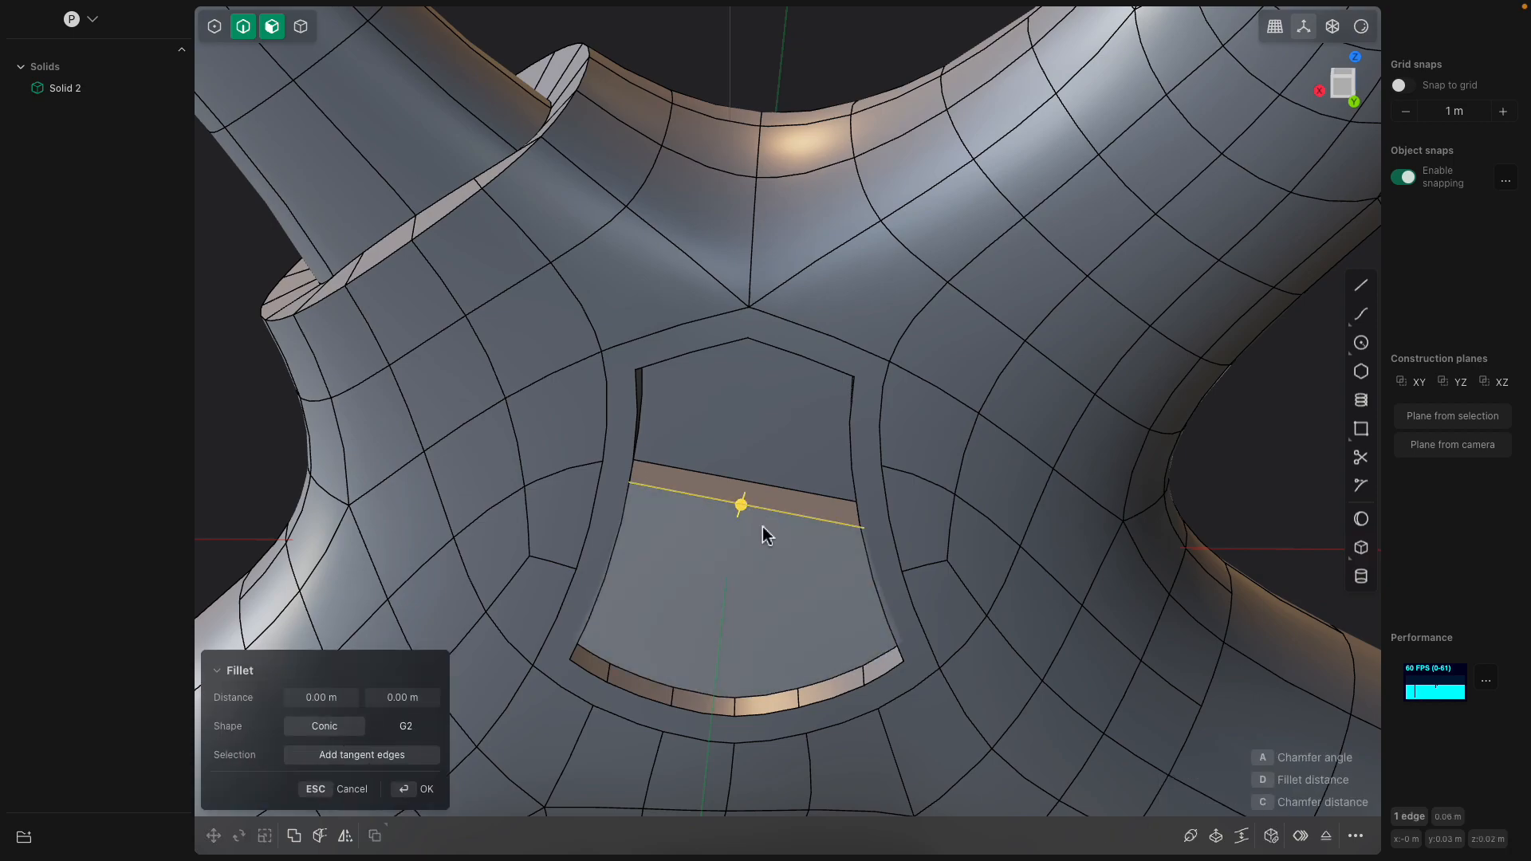
key("ctrl+r")
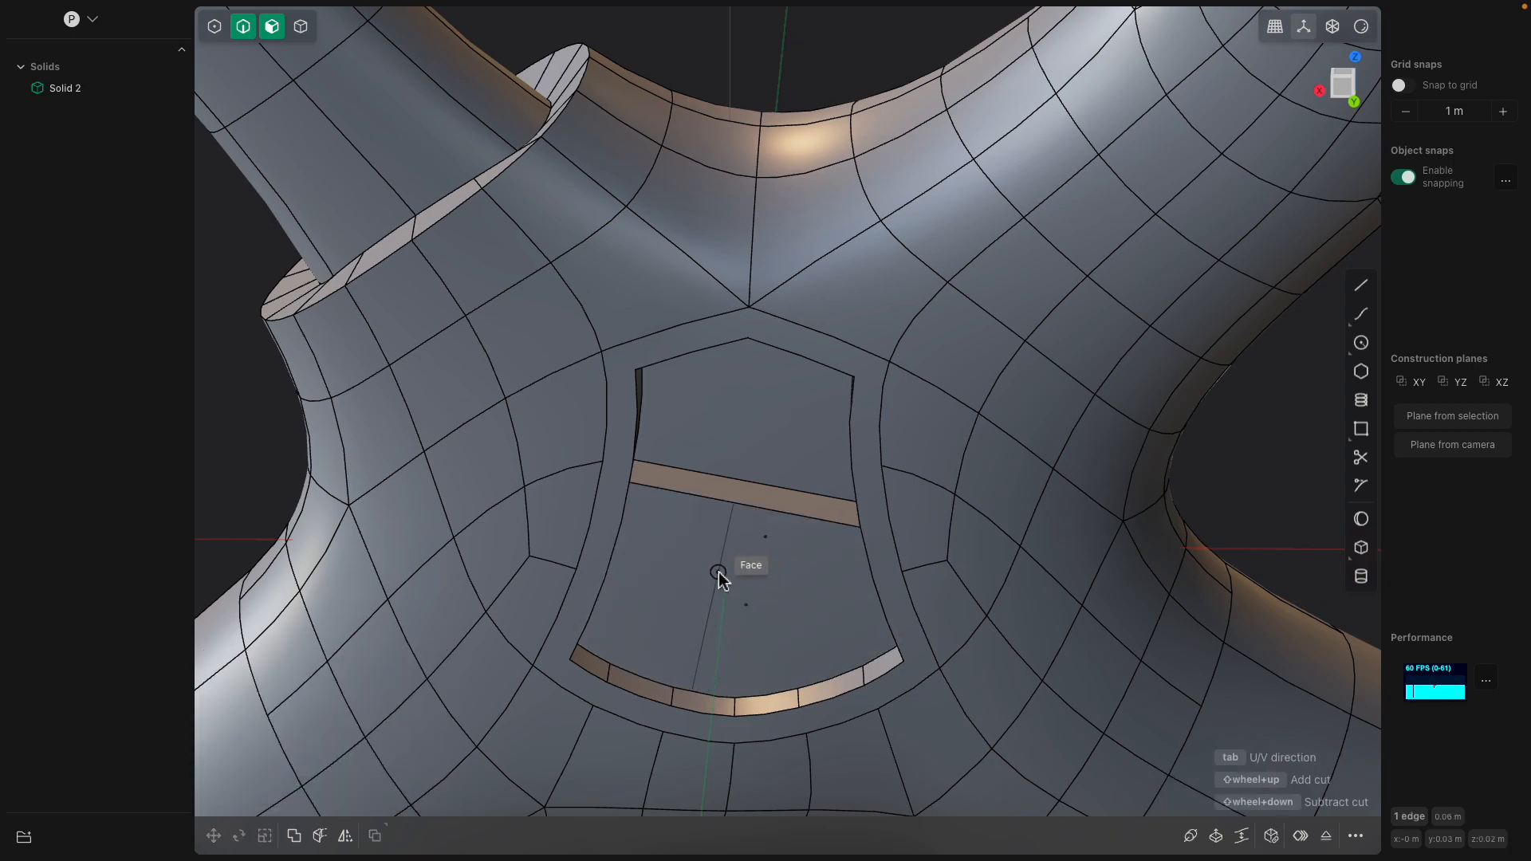
left_click(777, 579)
left_click(771, 415)
key("ctrl+r")
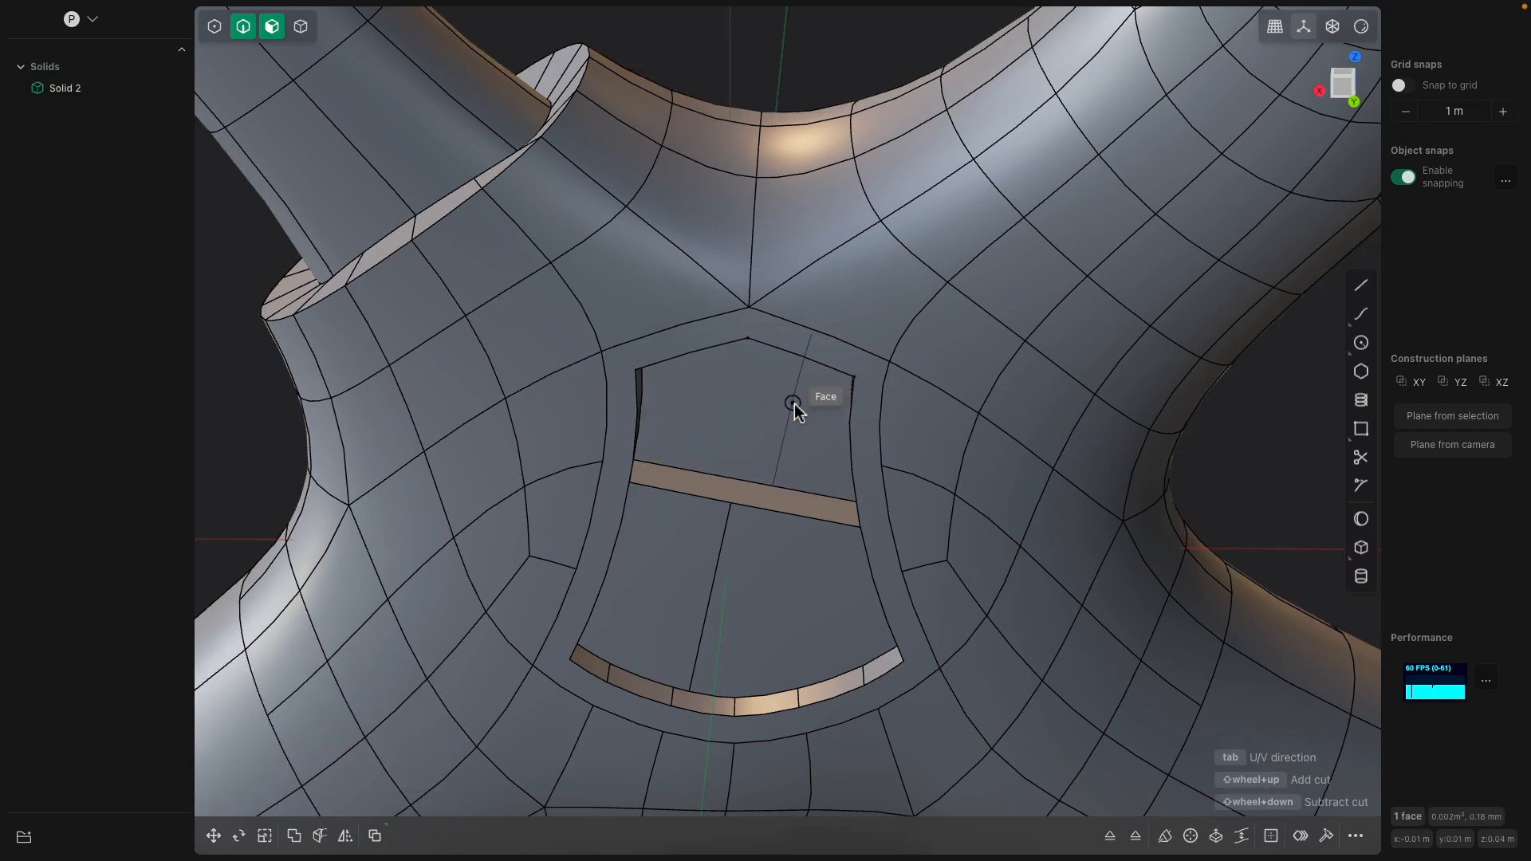
left_click(774, 396)
middle_click_drag(773, 396, 828, 378)
left_click(841, 378)
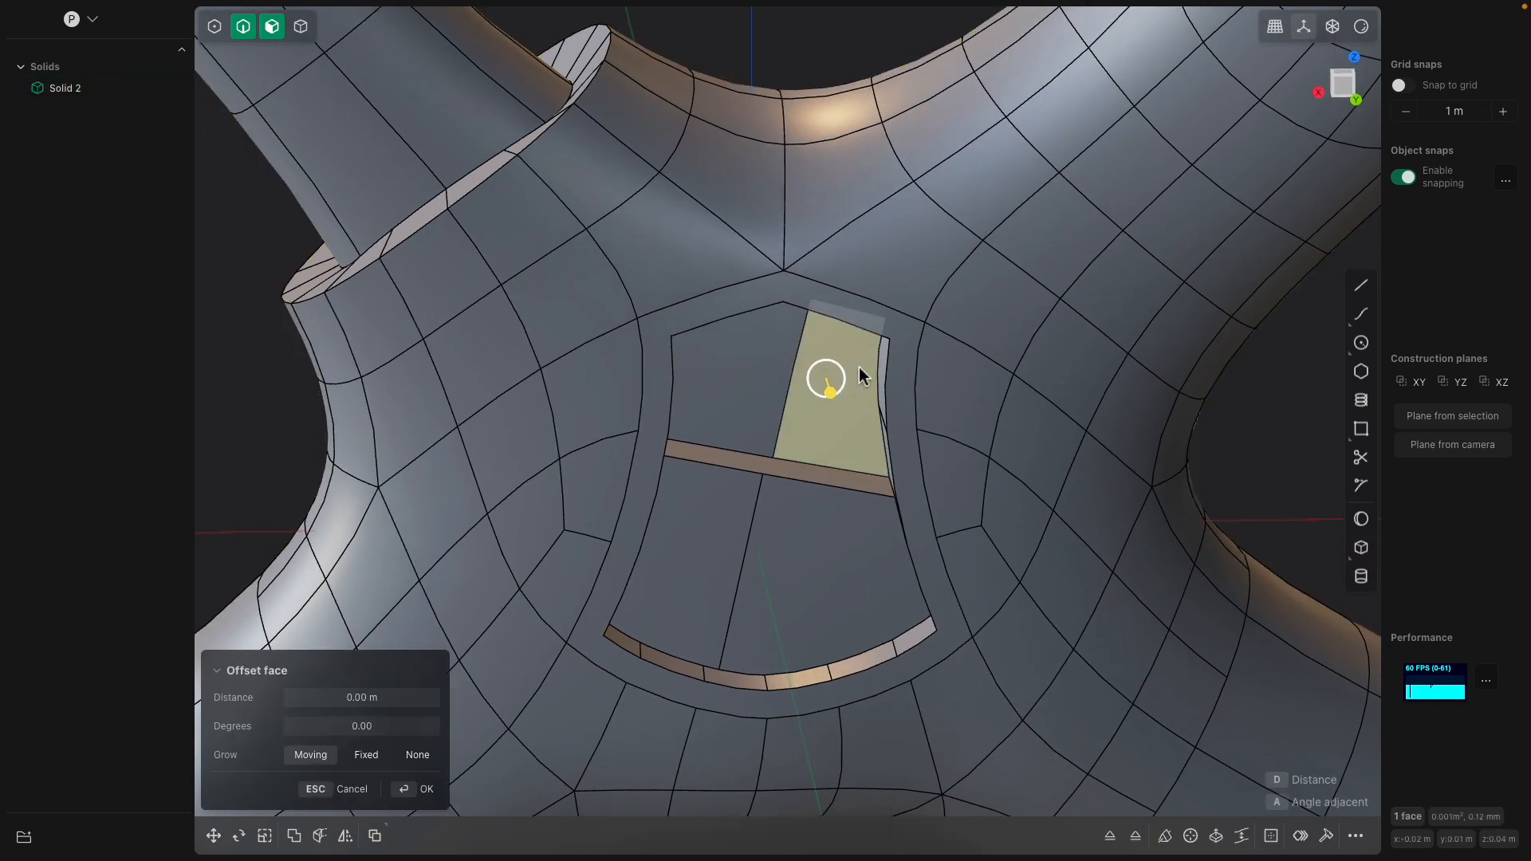
middle_click_drag(821, 447, 843, 418)
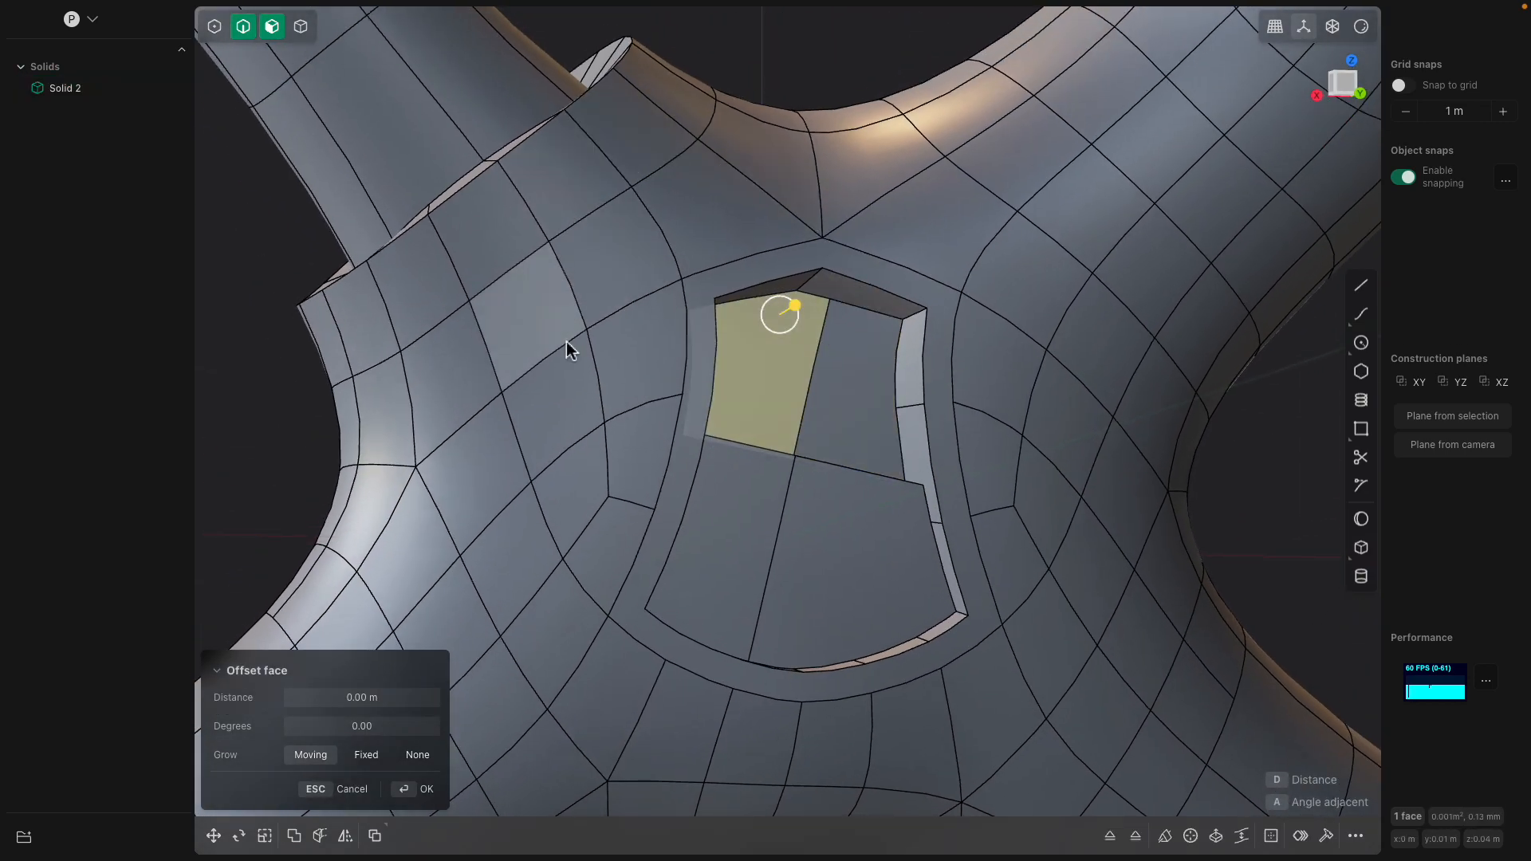
left_click(826, 526)
middle_click_drag(827, 526, 845, 536)
left_click(884, 319)
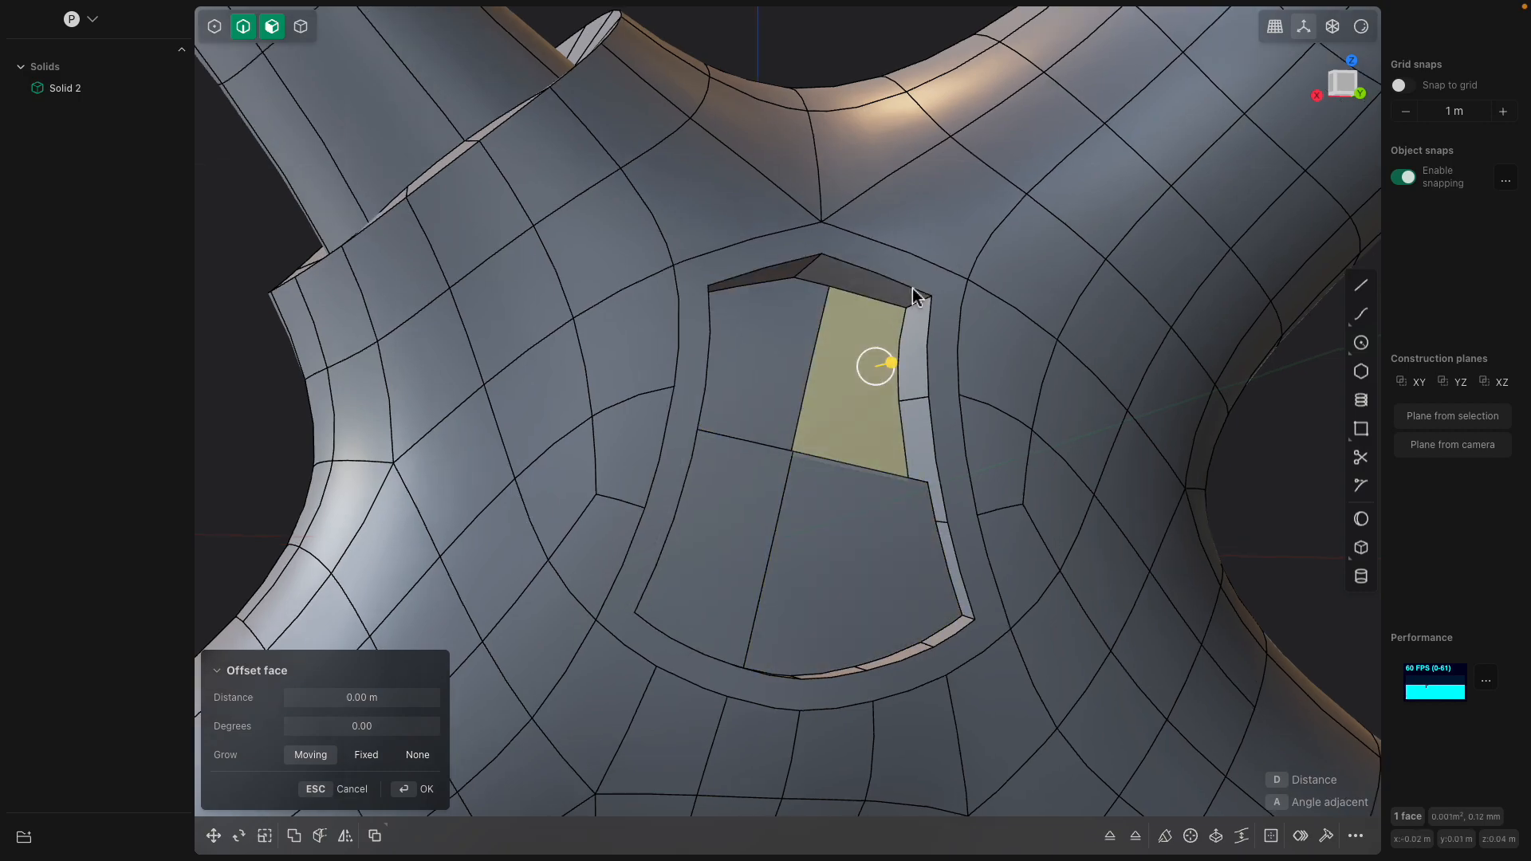
Chamfer all outer rim edges of the recess by about 0.0019 m
left_click(914, 296)
left_click(930, 323, "alt+shift")
left_click(879, 674, "alt+shift")
left_click(705, 391, "alt+shift")
left_click_drag(707, 391, 702, 396)
middle_click_drag(882, 593, 844, 593)
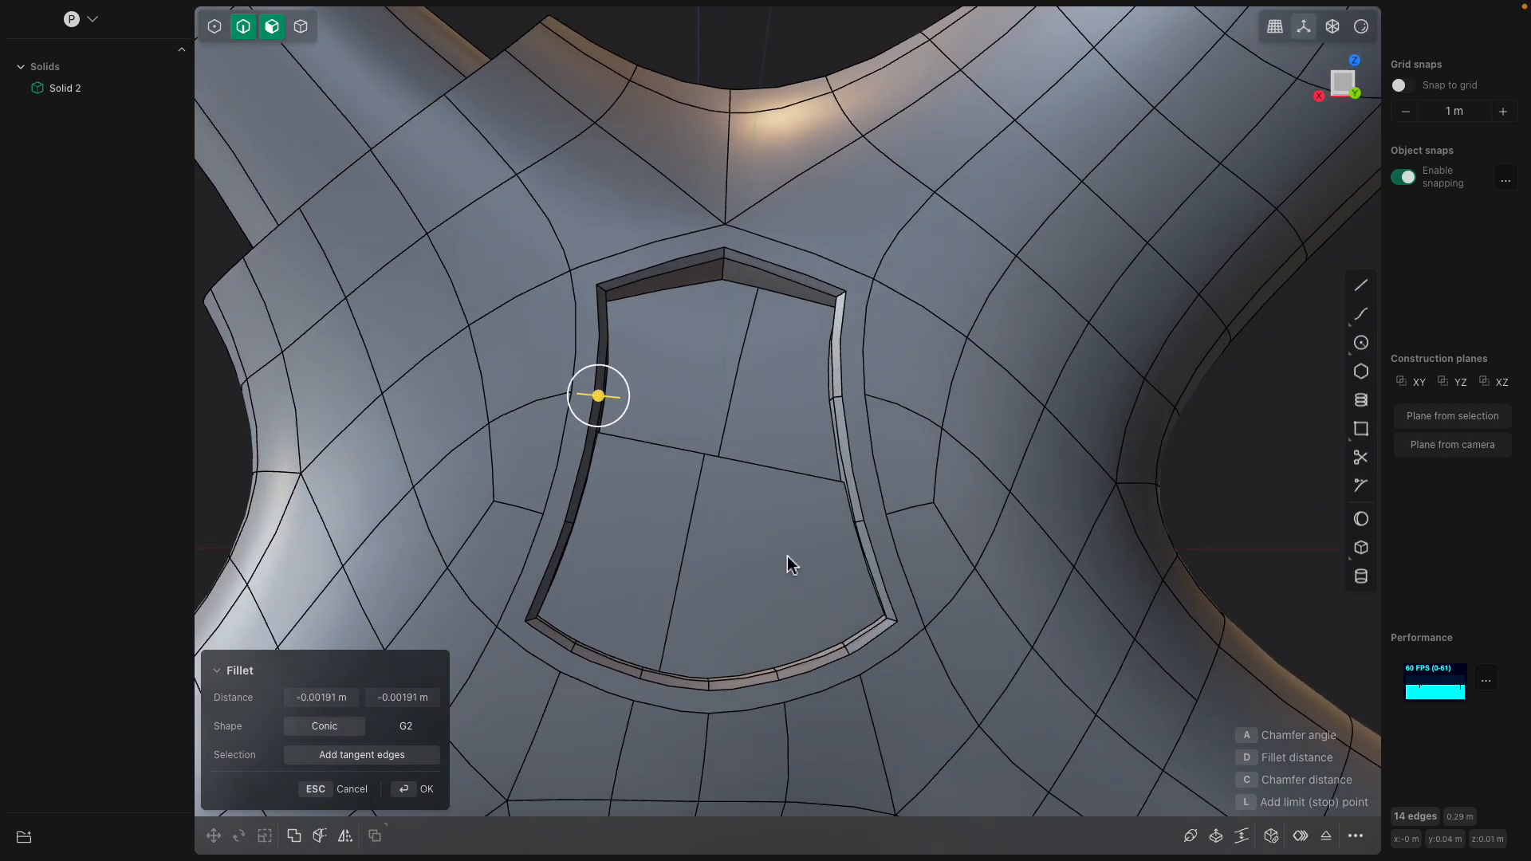
key("Return")
Chamfer the step edge that divides the upper and lower recess floor faces
left_click(764, 546)
left_click(763, 469)
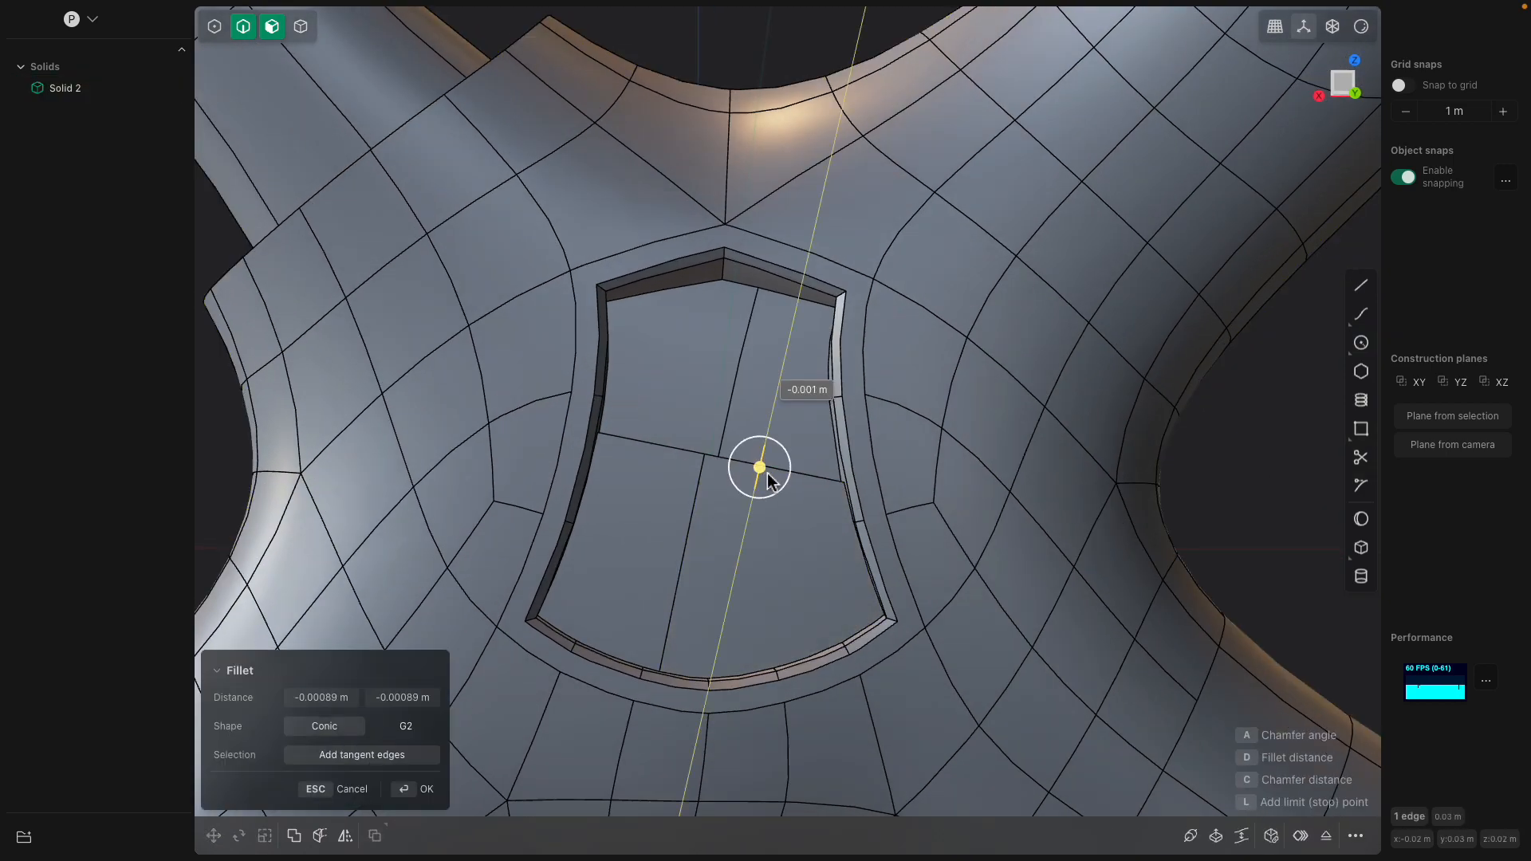
key("Return")
left_click(759, 465)
Offset the upper-right recess floor face inward by about 0.012 m
middle_click_drag(763, 494, 831, 474)
left_click(838, 367)
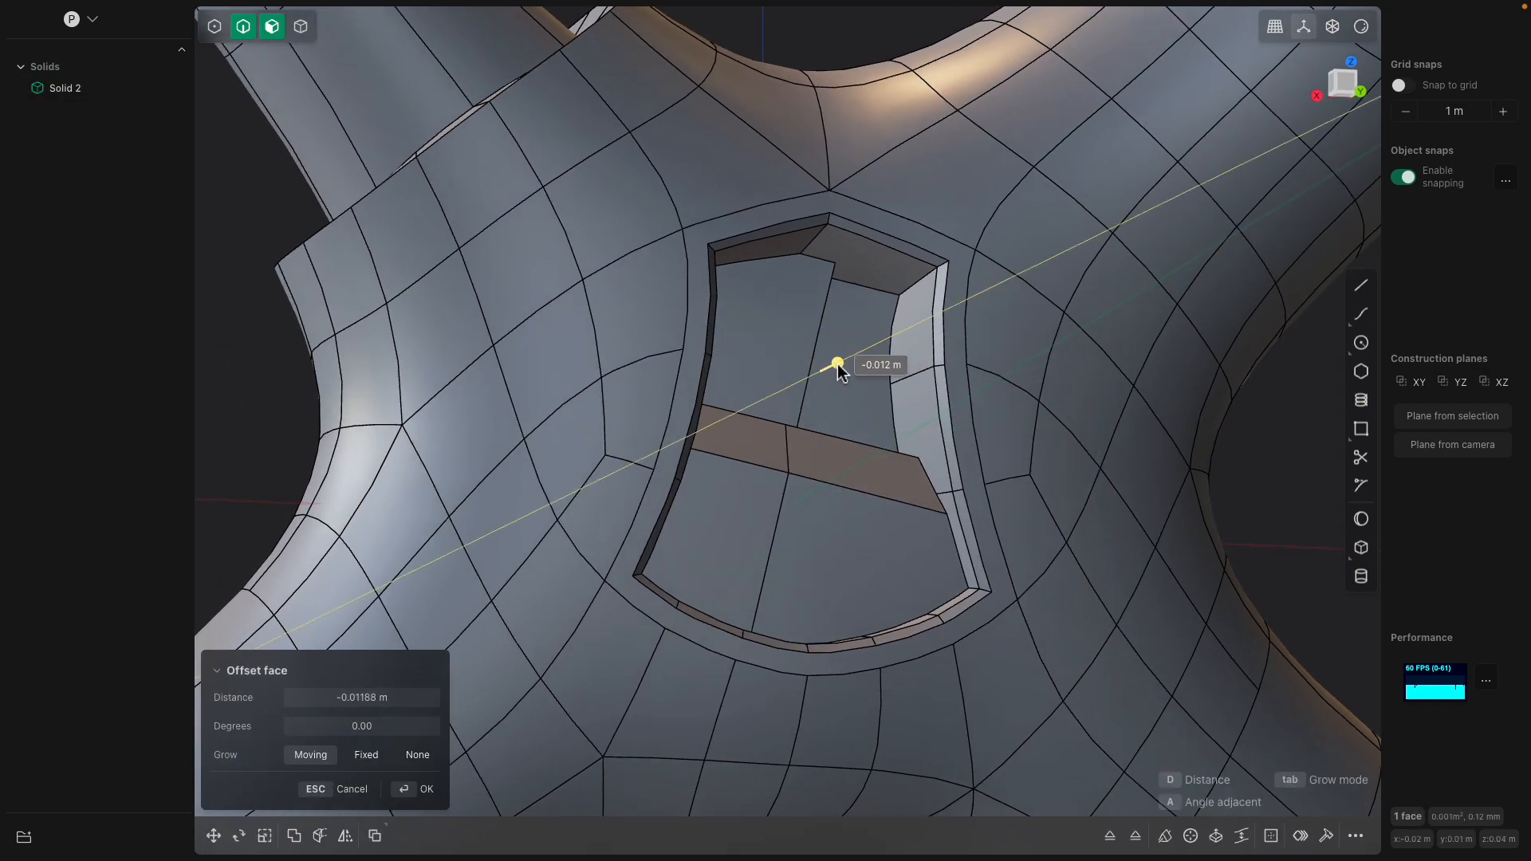
left_click(837, 541)
Offset the lower-right recess floor face deeper into the hub
left_click(839, 538)
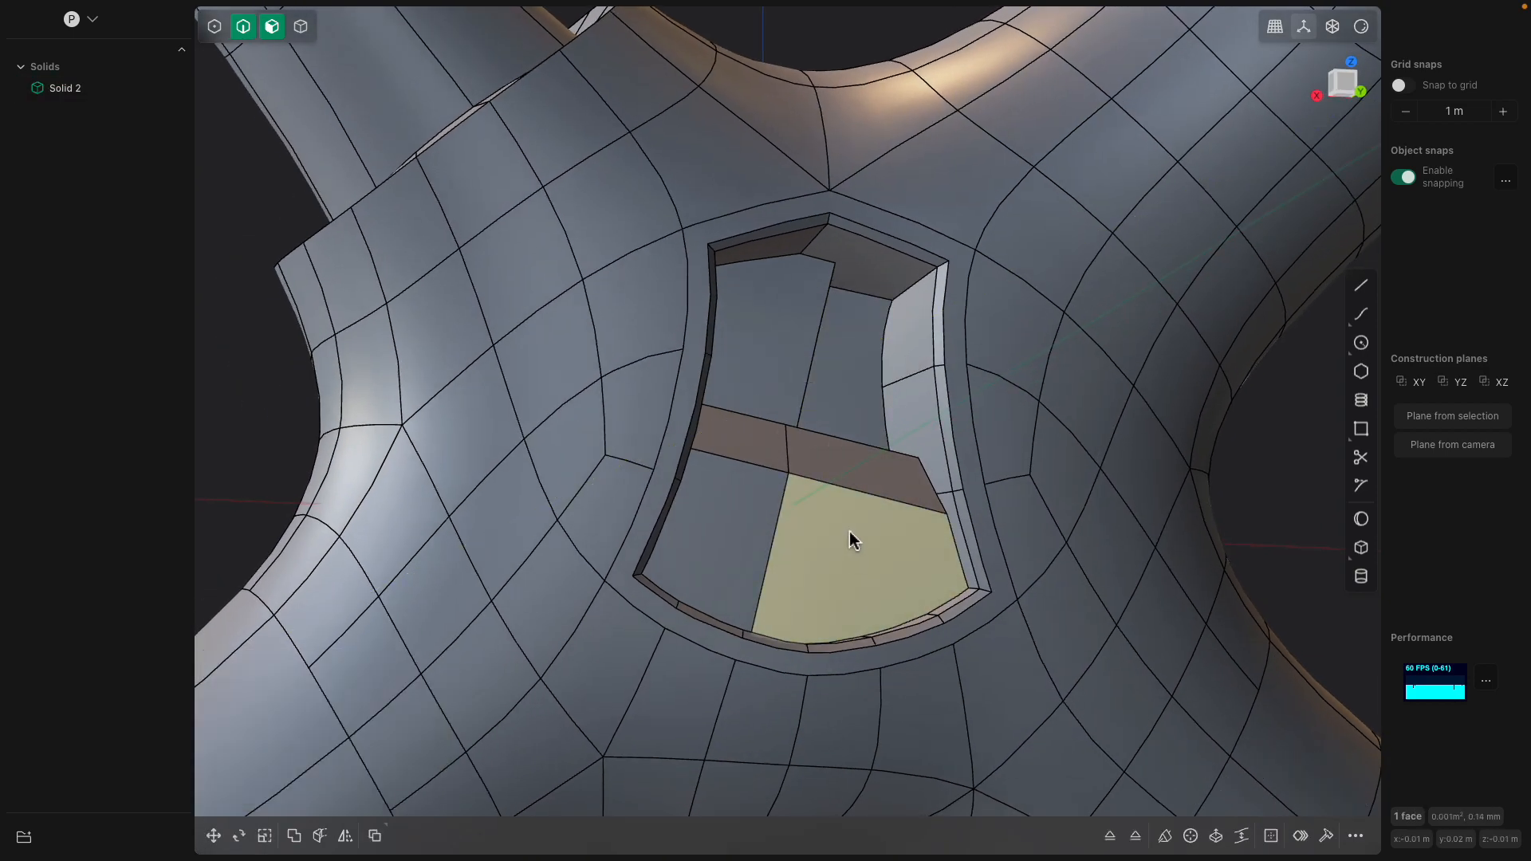
left_click(850, 533)
scroll(829, 533, "down", 4)
middle_click_drag(823, 533, 812, 431)
Offset the lower-left recess floor face inward by about 0.007 m
left_click(753, 569)
scroll(747, 579, "up", 4)
left_click_drag(824, 419, 812, 436)
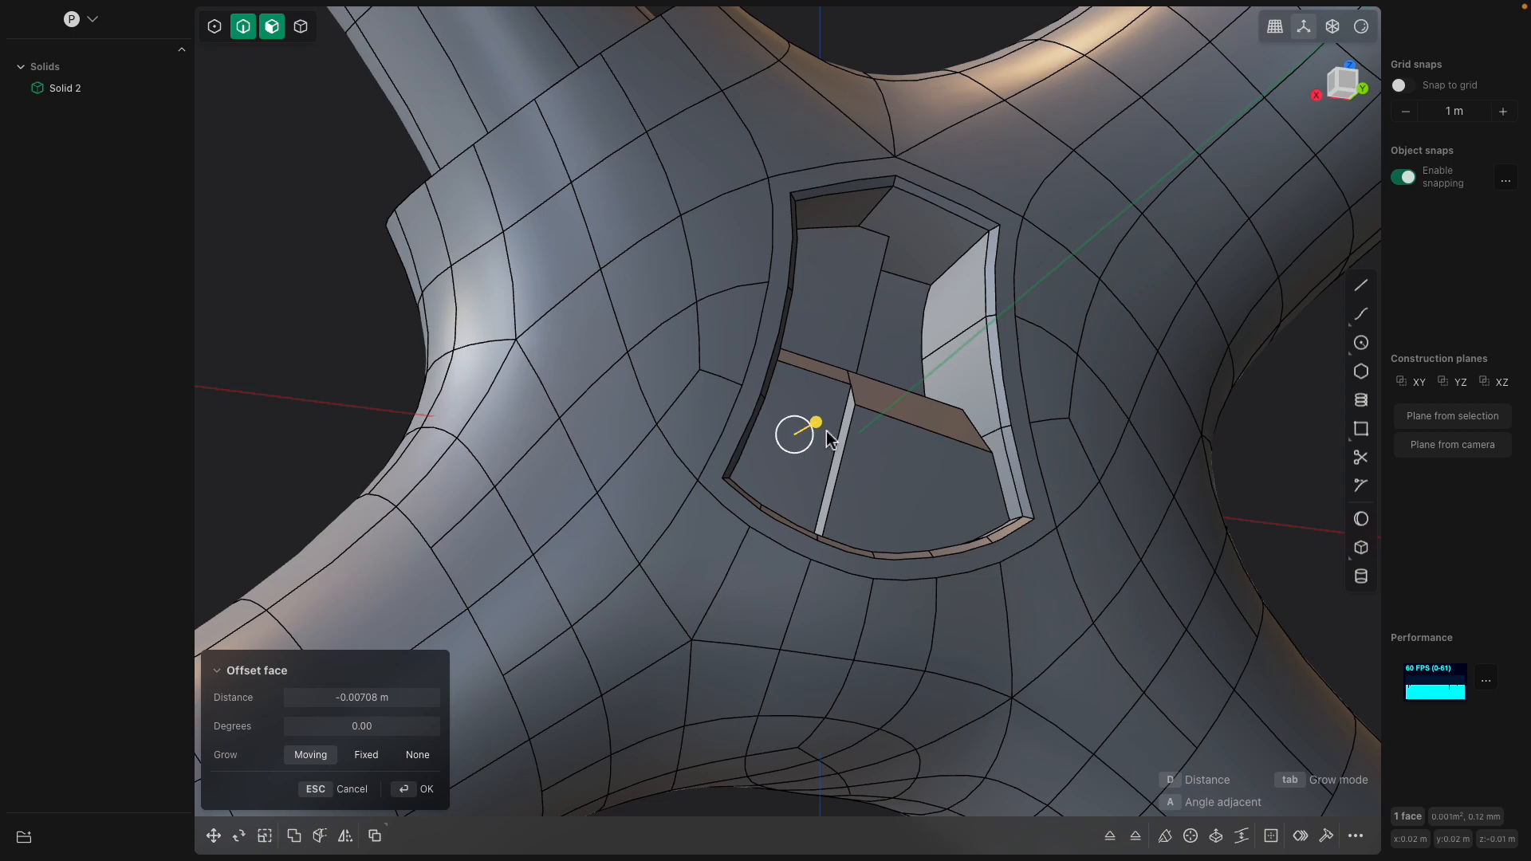
left_click(827, 432)
scroll(823, 441, "down", 3)
left_click(821, 443)
Fillet the outer edge loop of the open collar beside the recess by about 0.0093 m
middle_click_drag(822, 444, 778, 466)
scroll(778, 465, "down", 2)
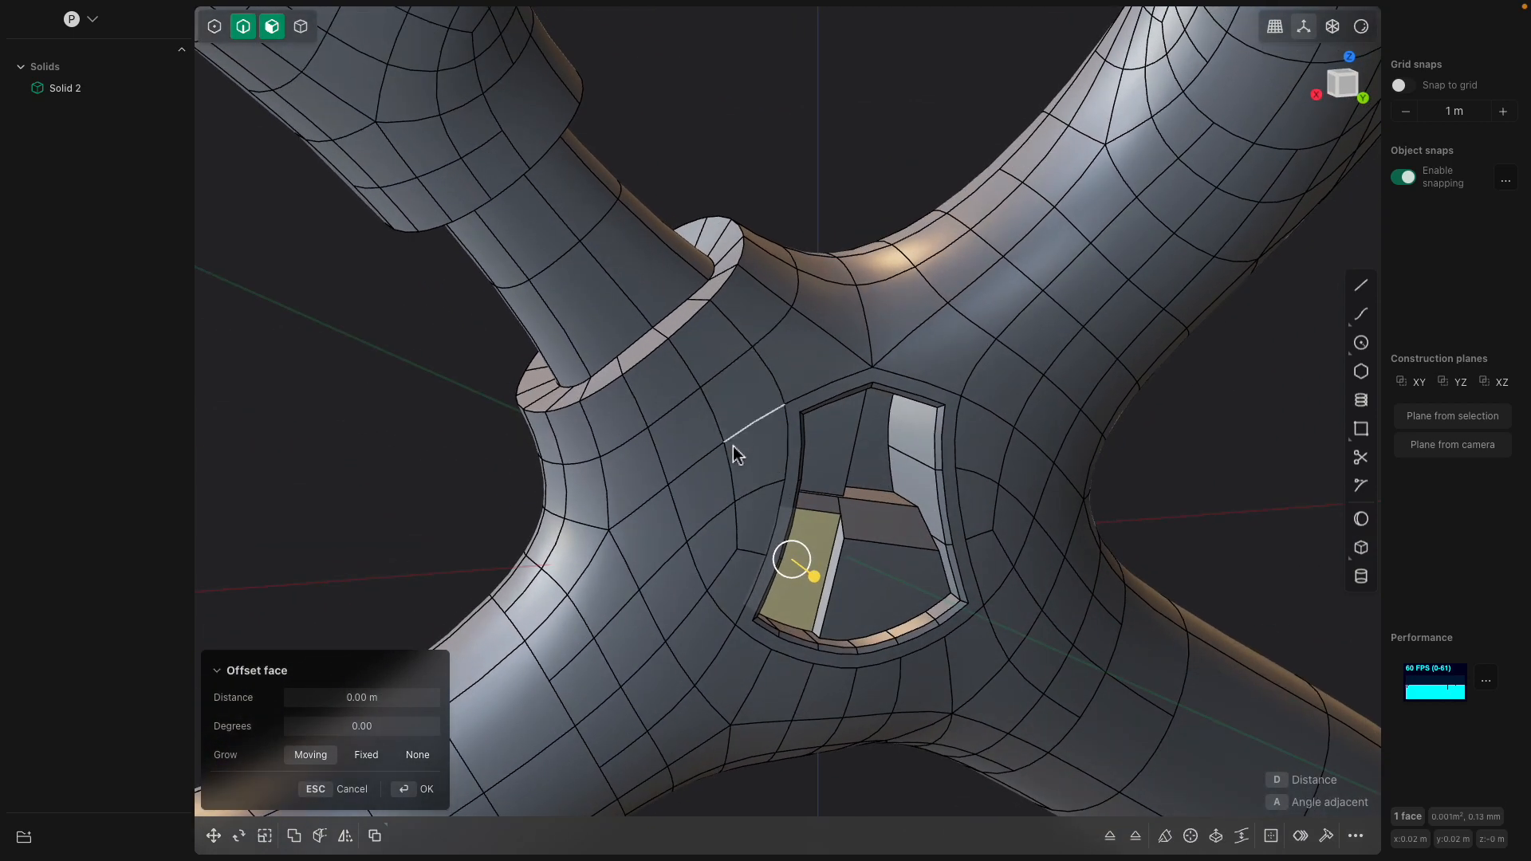
middle_click_drag(730, 433, 753, 399)
double_click(771, 383)
key("f")
left_click_drag(767, 386, 787, 383)
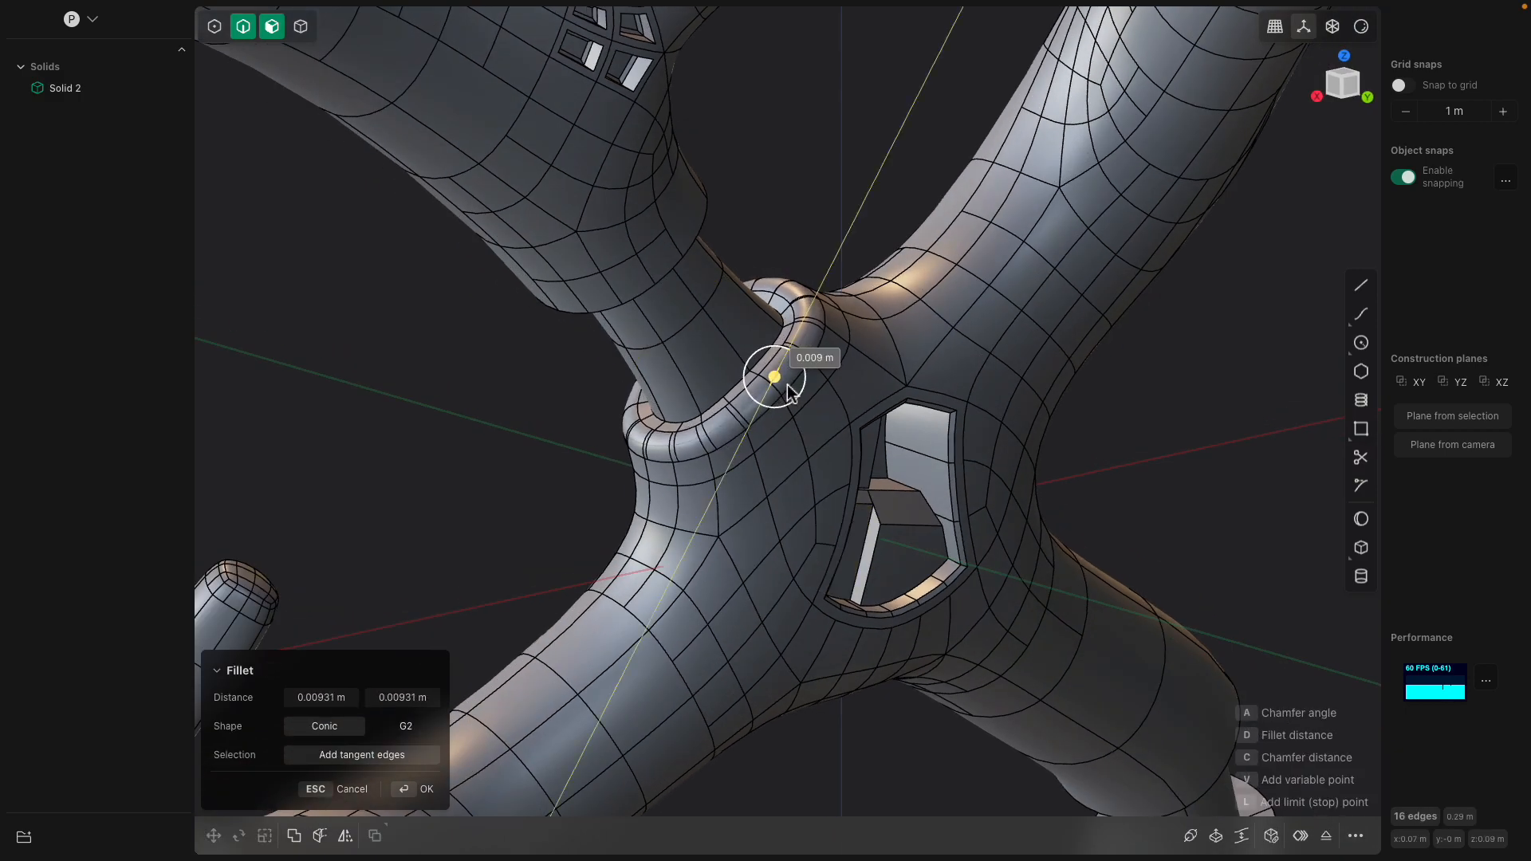
key("Return")
Fillet the further edge loops around the neighbouring arm collars
middle_click_drag(796, 246, 992, 568)
double_click(718, 448)
key("f")
key("Return")
left_click(820, 569)
middle_click_drag(829, 589, 863, 617)
left_click(831, 554)
scroll(832, 556, "down", 3)
left_click(822, 593)
left_click_drag(854, 615, 846, 611)
key("Return")
Delete the block of four small adjacent faces on the curved branch between the hub and the arm
scroll(906, 588, "down", 3)
left_click(843, 369)
middle_click_drag(834, 413, 920, 293)
left_click(917, 231)
left_click_drag(899, 358, 902, 377)
middle_click_drag(901, 377, 783, 487)
left_click(683, 512)
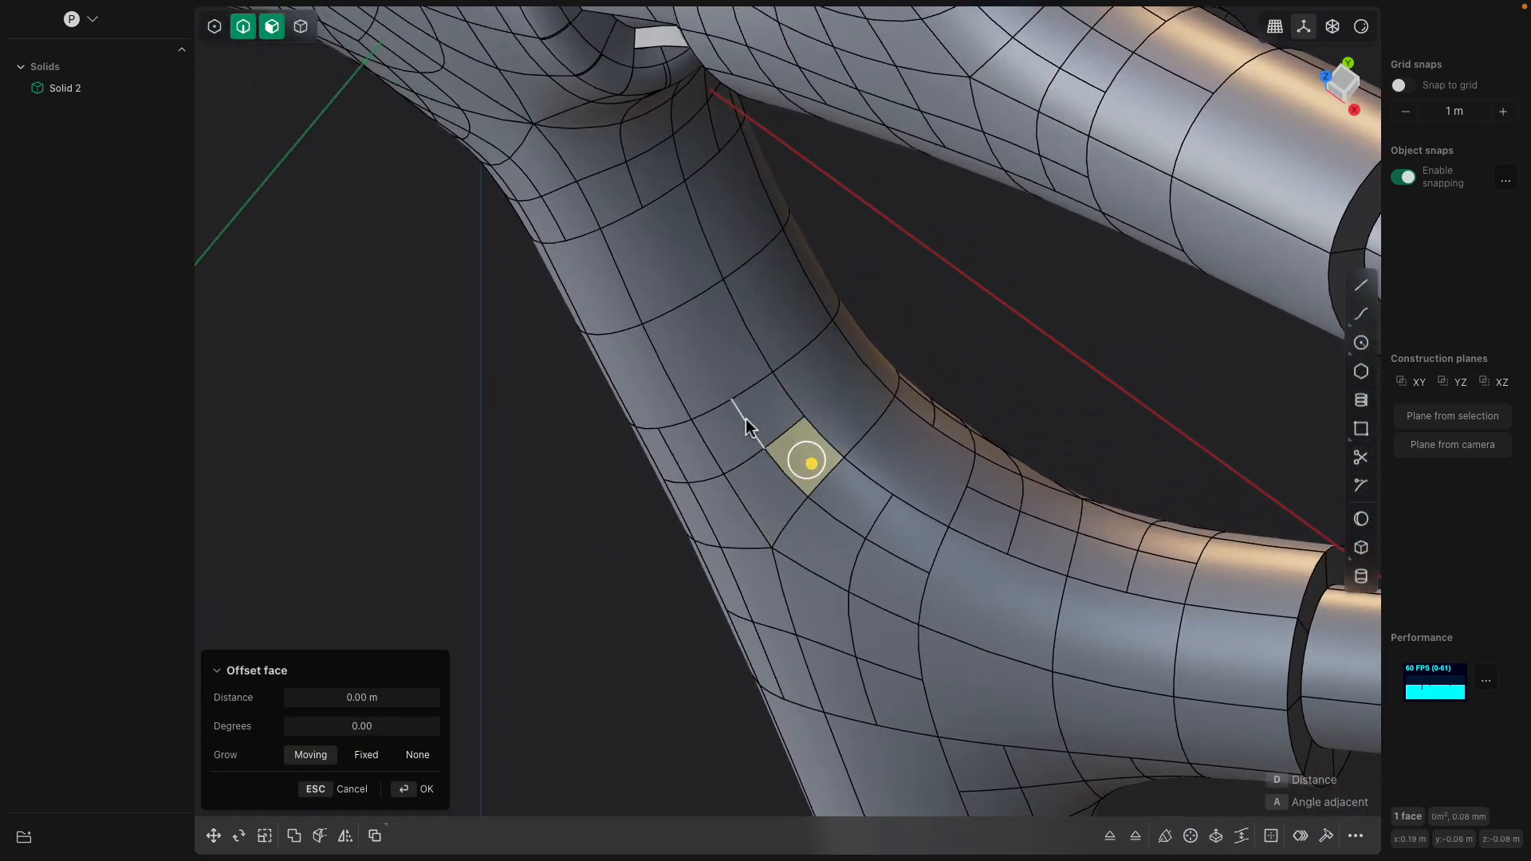
middle_click_drag(745, 423, 718, 587)
middle_click_drag(628, 729, 759, 513)
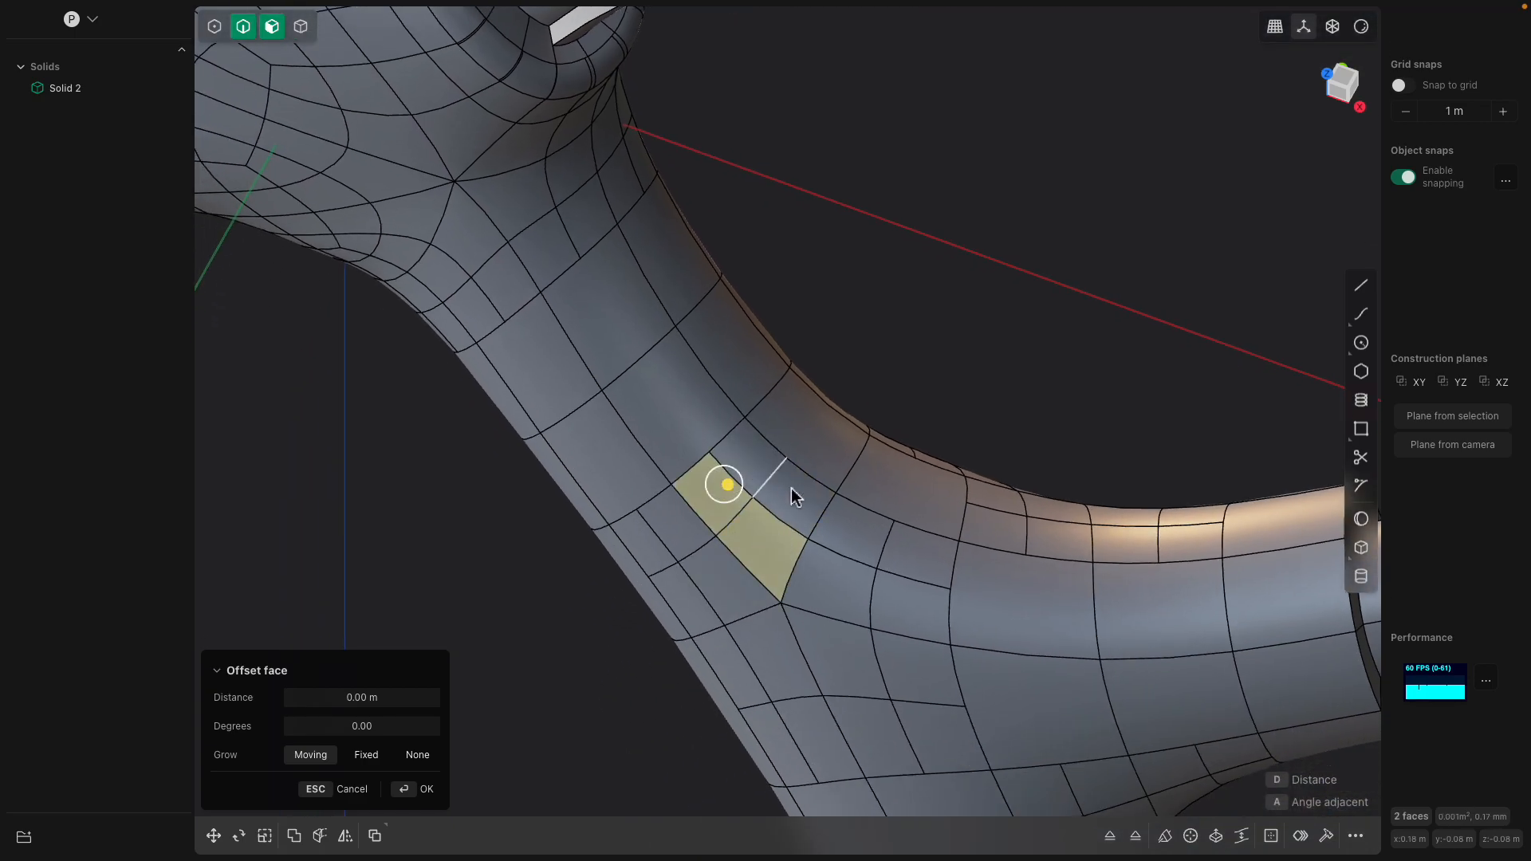
middle_click_drag(761, 462, 830, 389)
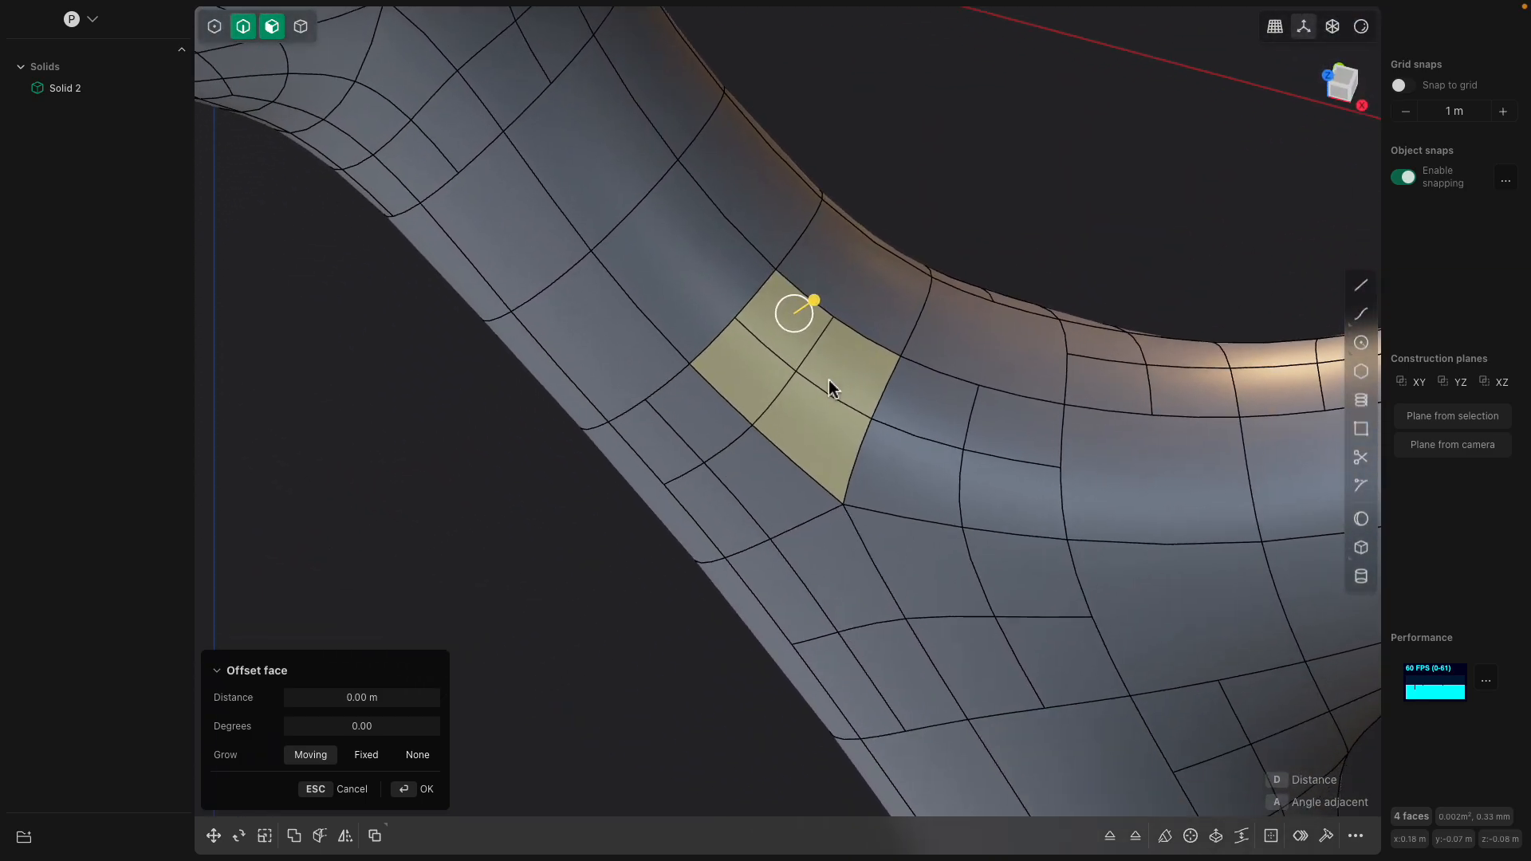
key("Escape")
key("Delete")
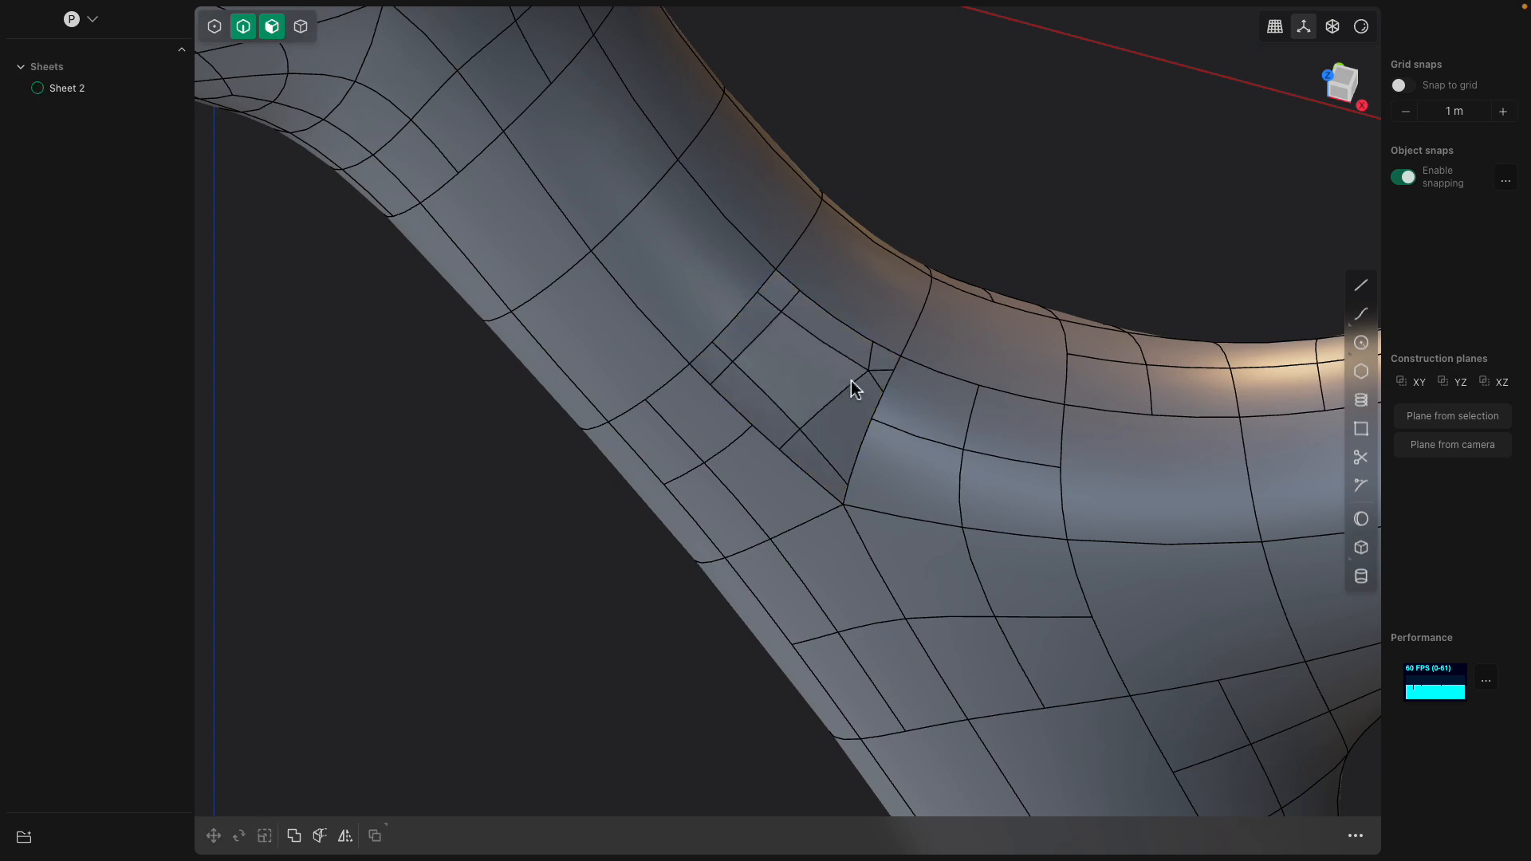
Patch the open edge loop left by the deleted faces with a smooth surface
double_click(887, 386)
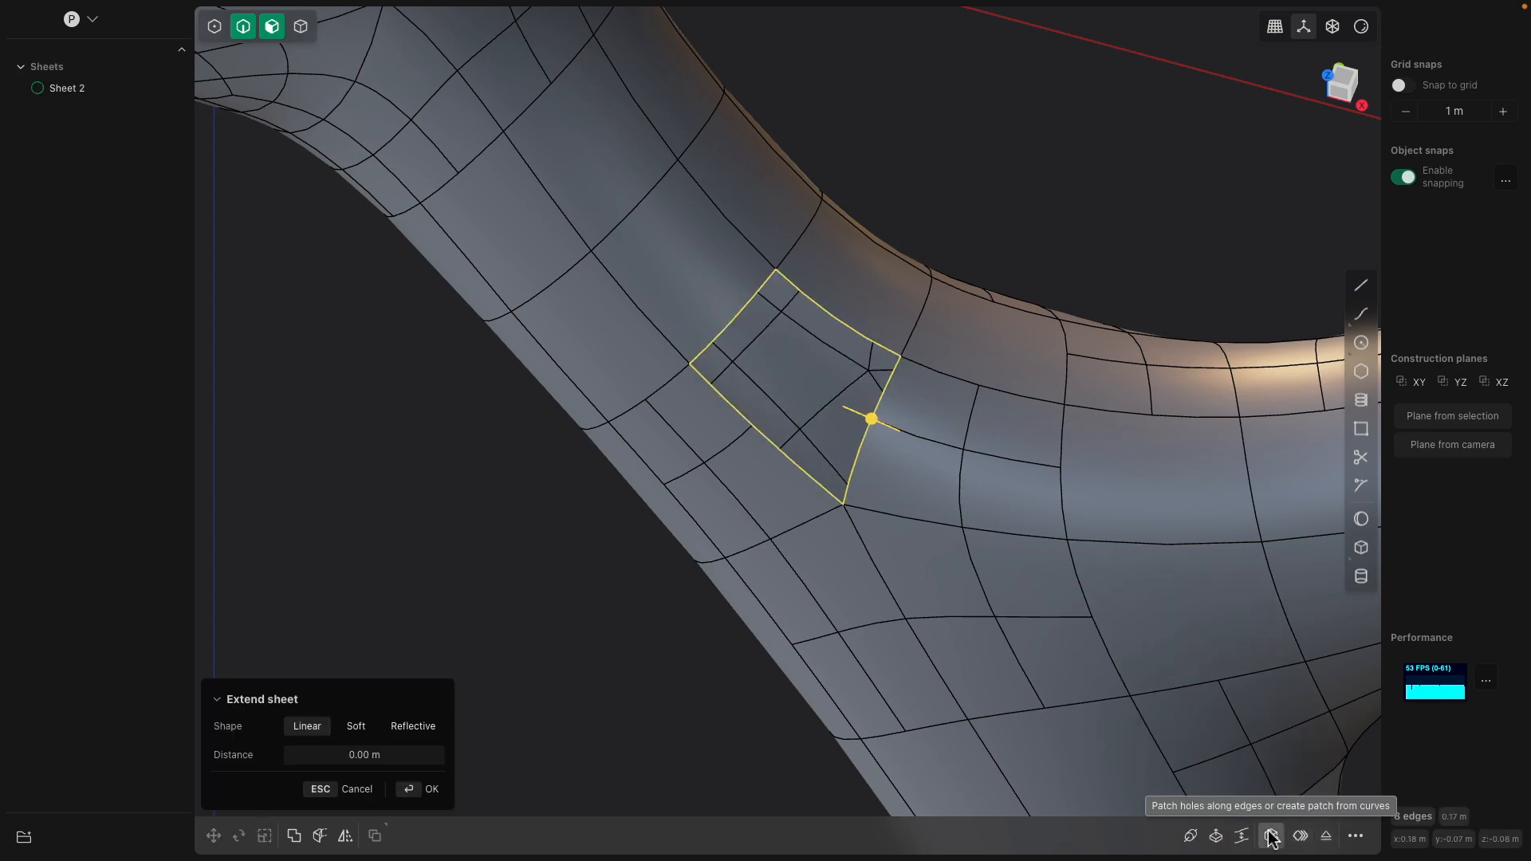
left_click(1300, 836)
middle_click_drag(833, 433, 772, 523)
key("Return")
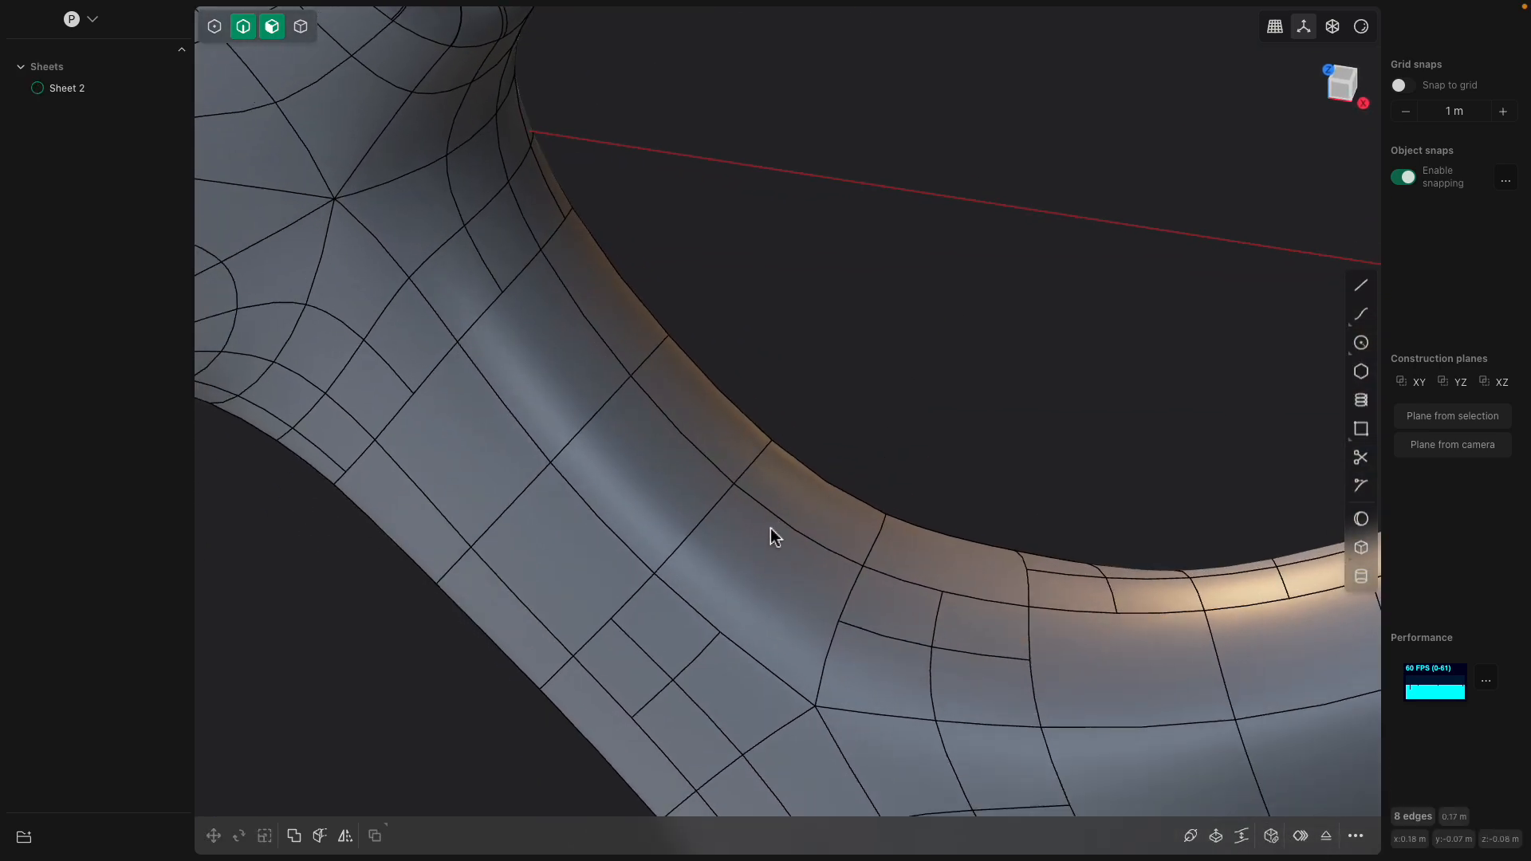
Try to offset the row of three faces along the branch outward by about 0.007 m
left_click(758, 542)
left_click(659, 466)
left_click(575, 375)
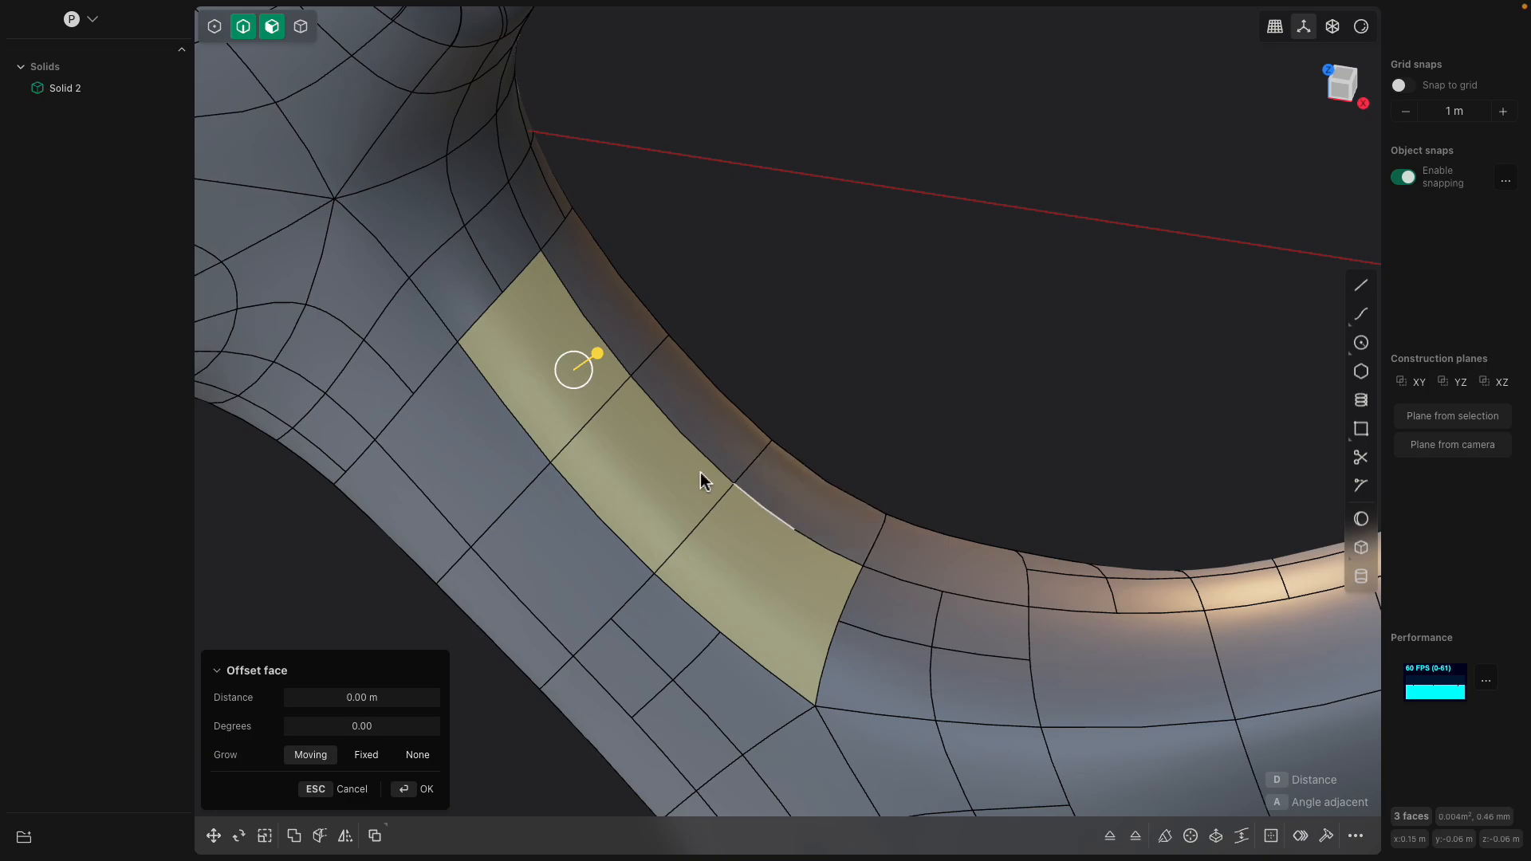
middle_click_drag(619, 376, 810, 404)
left_click(830, 438)
left_click(783, 407)
left_click(839, 468)
left_click(684, 309, "shift")
left_click(768, 390, "shift")
left_click_drag(778, 357, 785, 367)
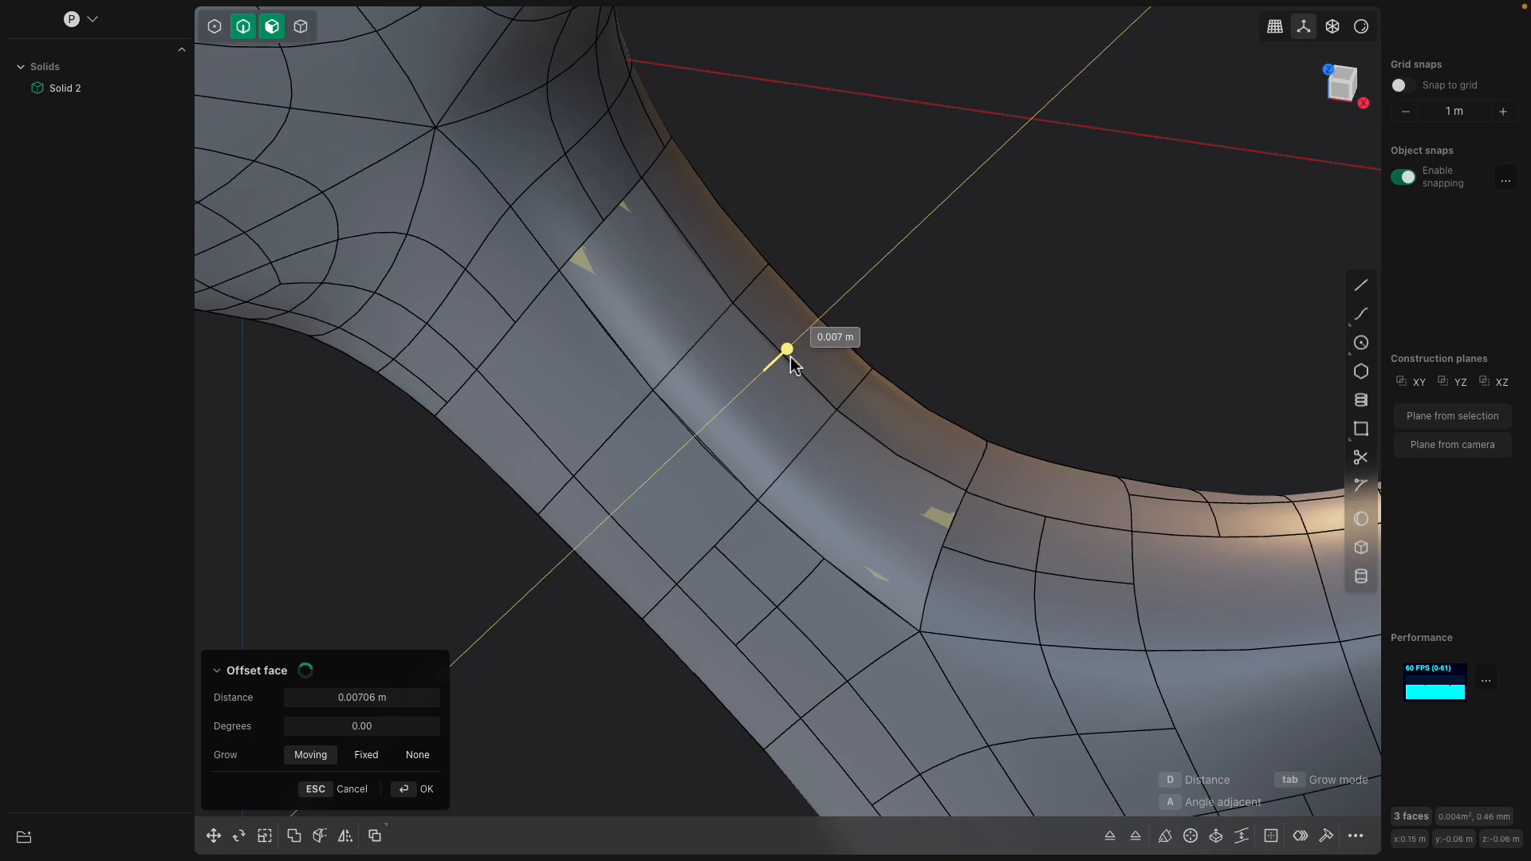
key("Escape")
Try to offset only the two faces nearest the hub outward by about 0.0074 m
middle_click_drag(803, 359, 783, 402)
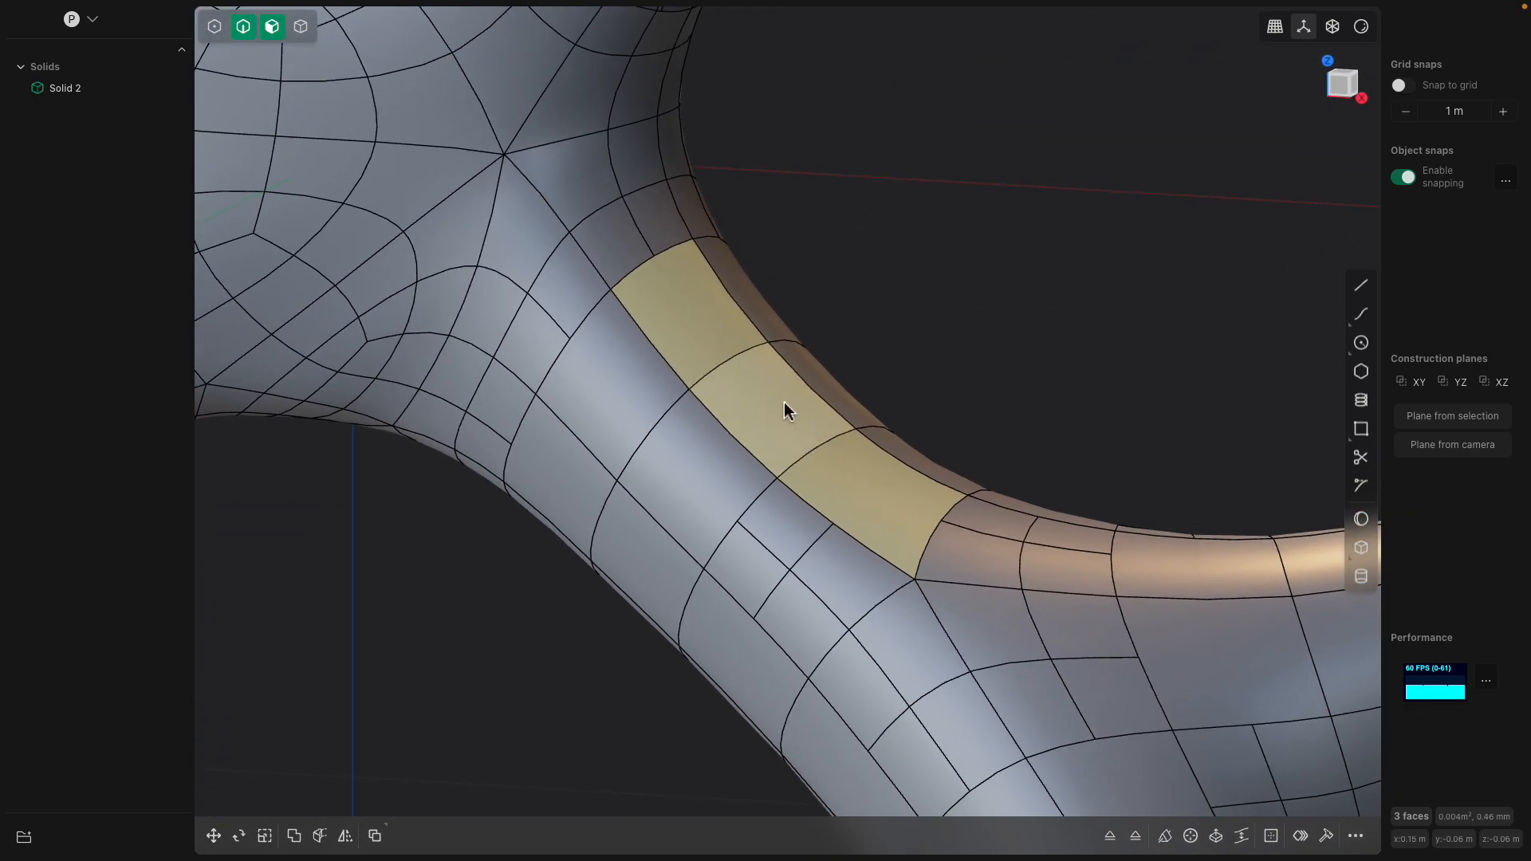
left_click(717, 323)
left_click(748, 370, "shift")
left_click_drag(772, 350, 774, 358)
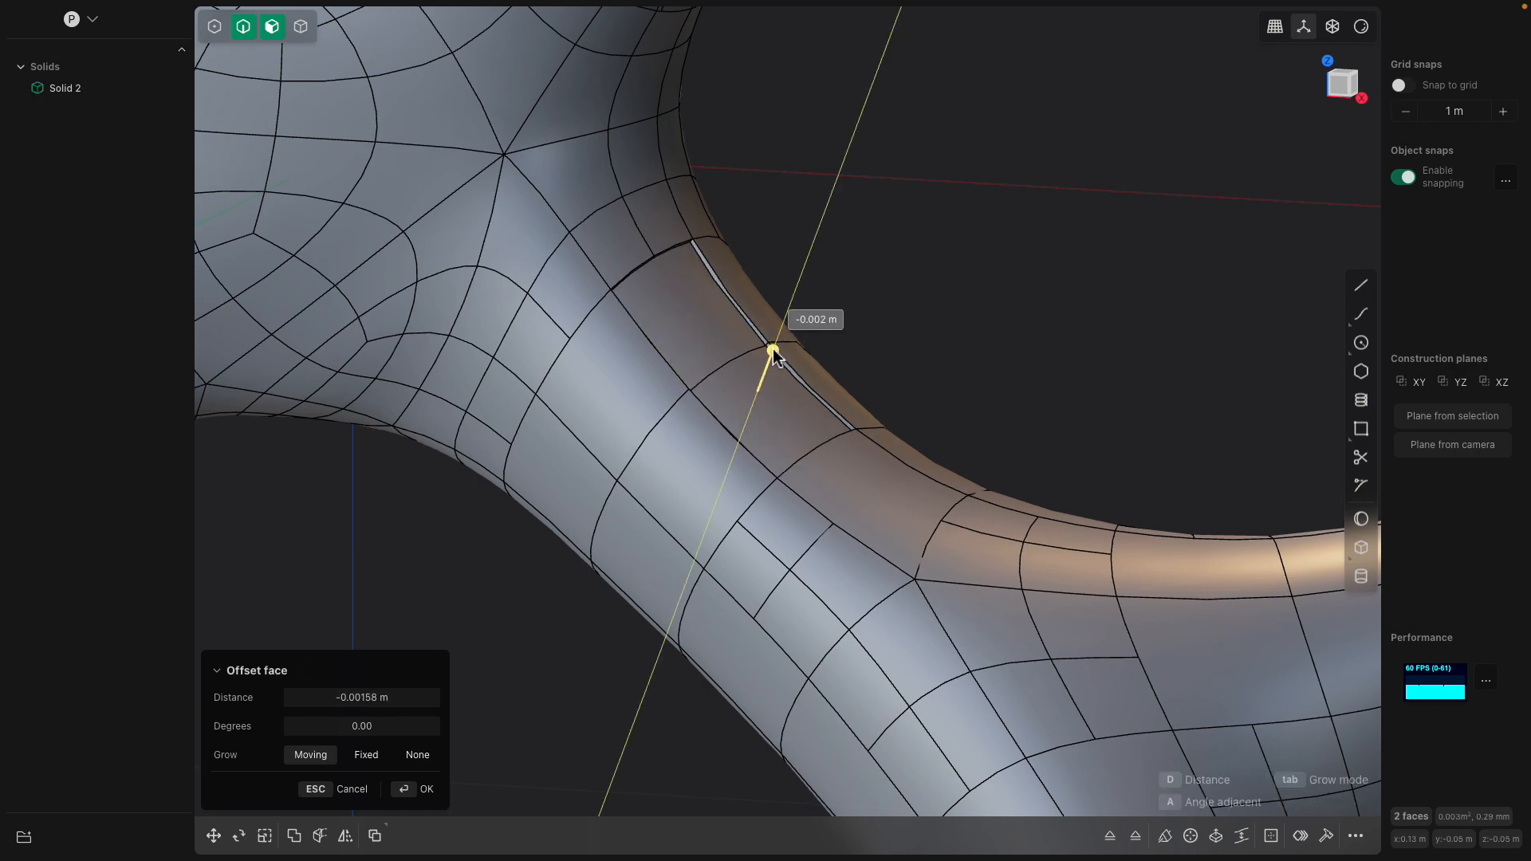
left_click_drag(773, 351, 791, 333)
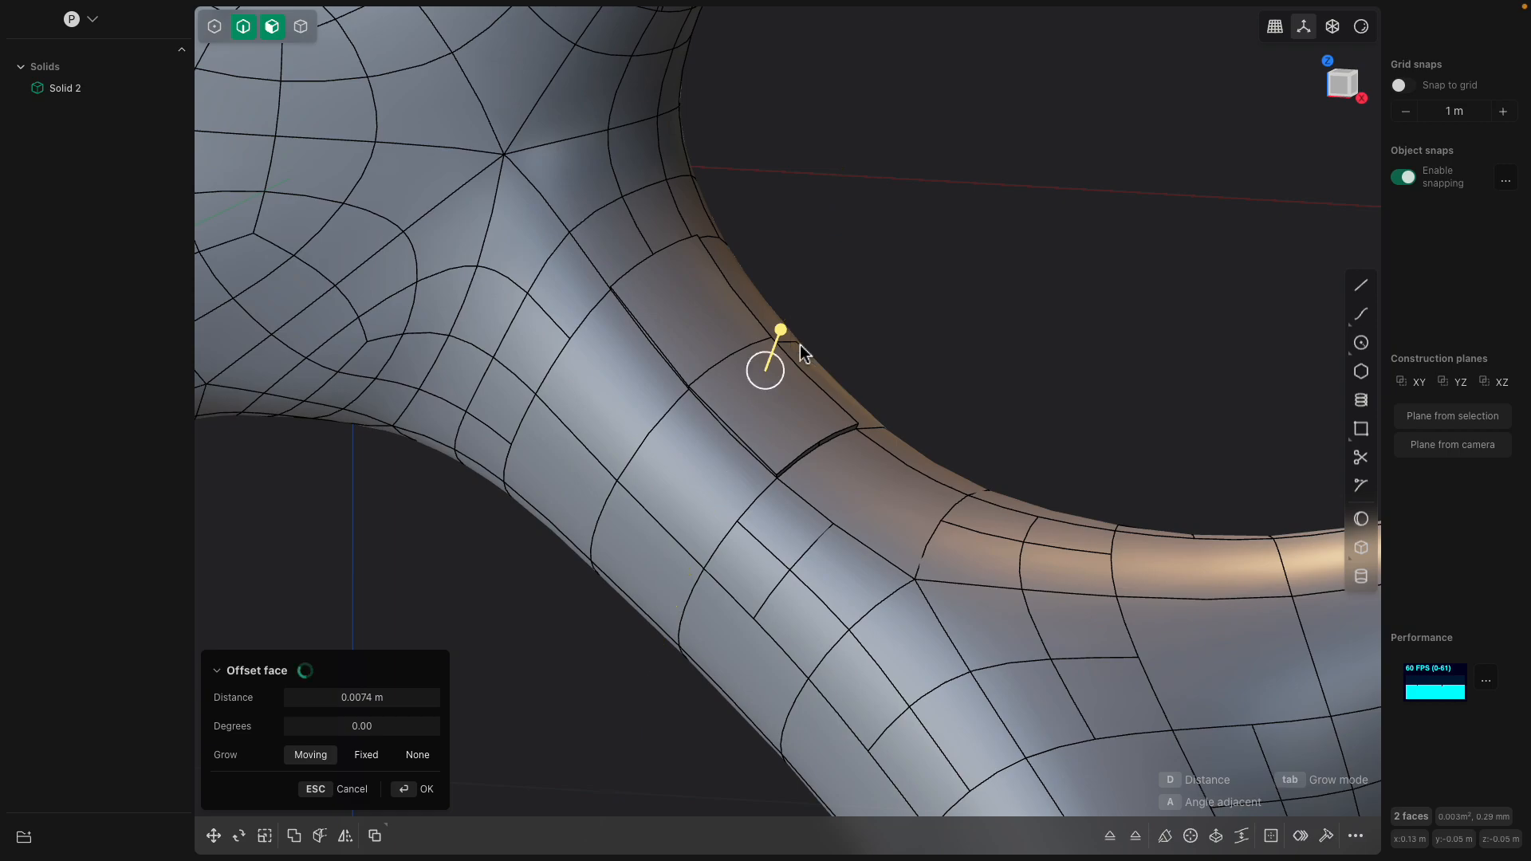
middle_click_drag(796, 338, 883, 391)
key("Escape")
Extrude the row of three adjacent faces along the branch outward by about 0.0045 m
left_click(722, 583)
left_click(668, 523, "shift")
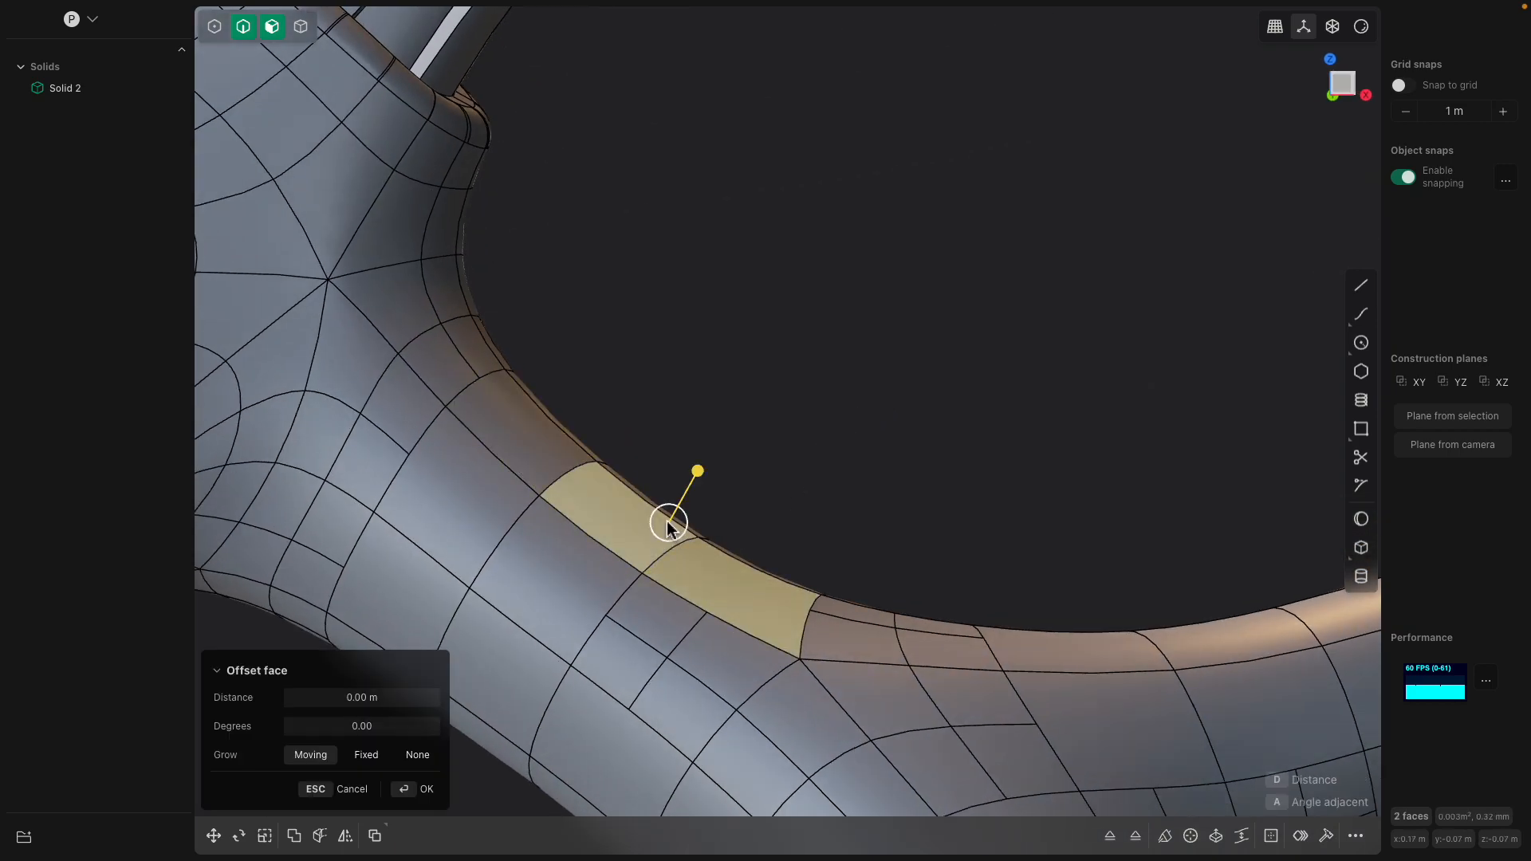
left_click(553, 451)
left_click(689, 553, "shift")
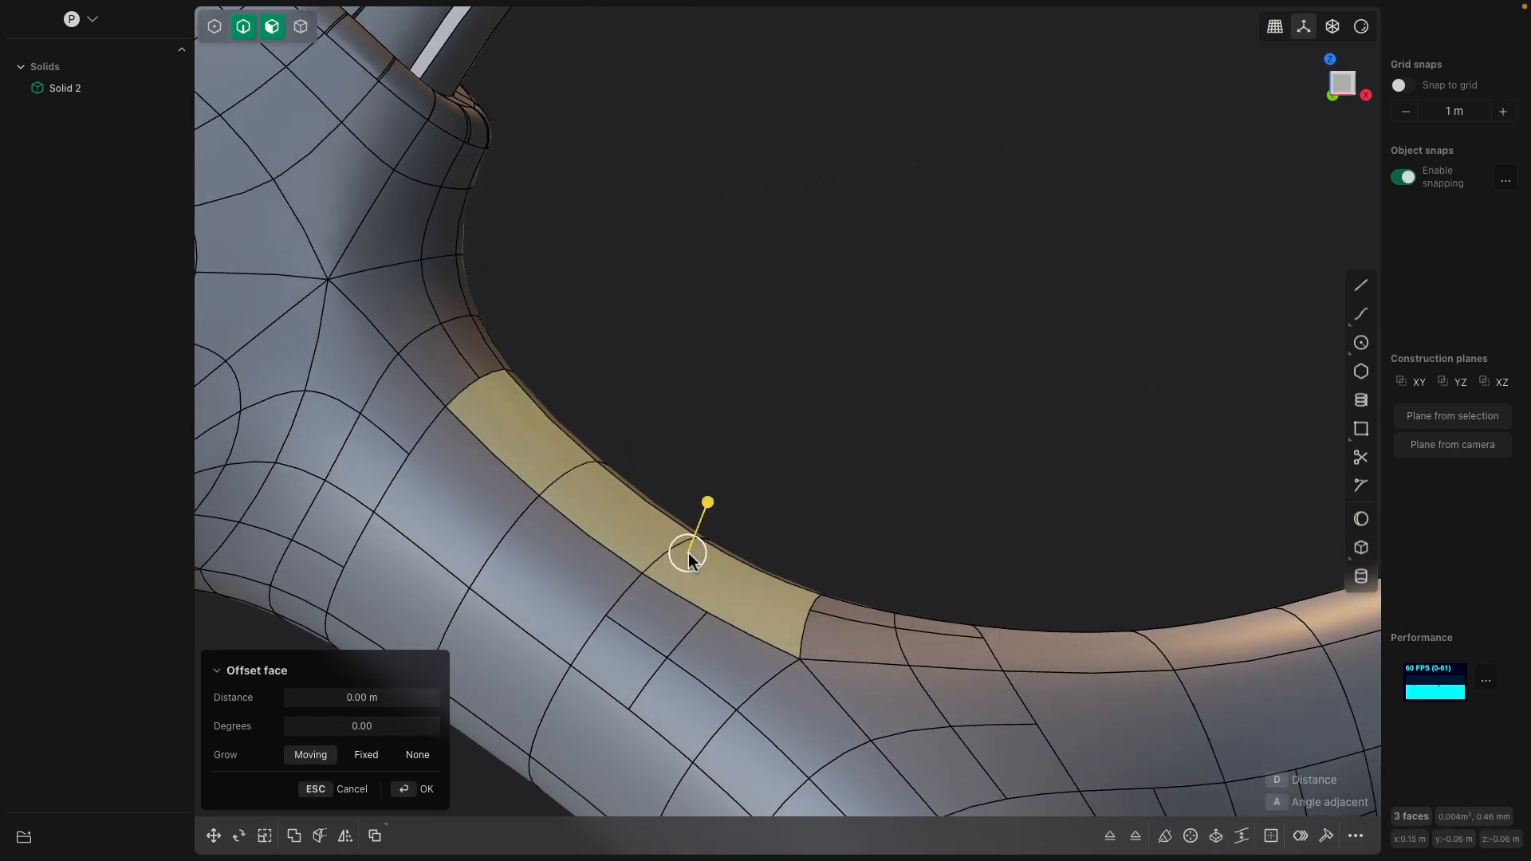
key("e")
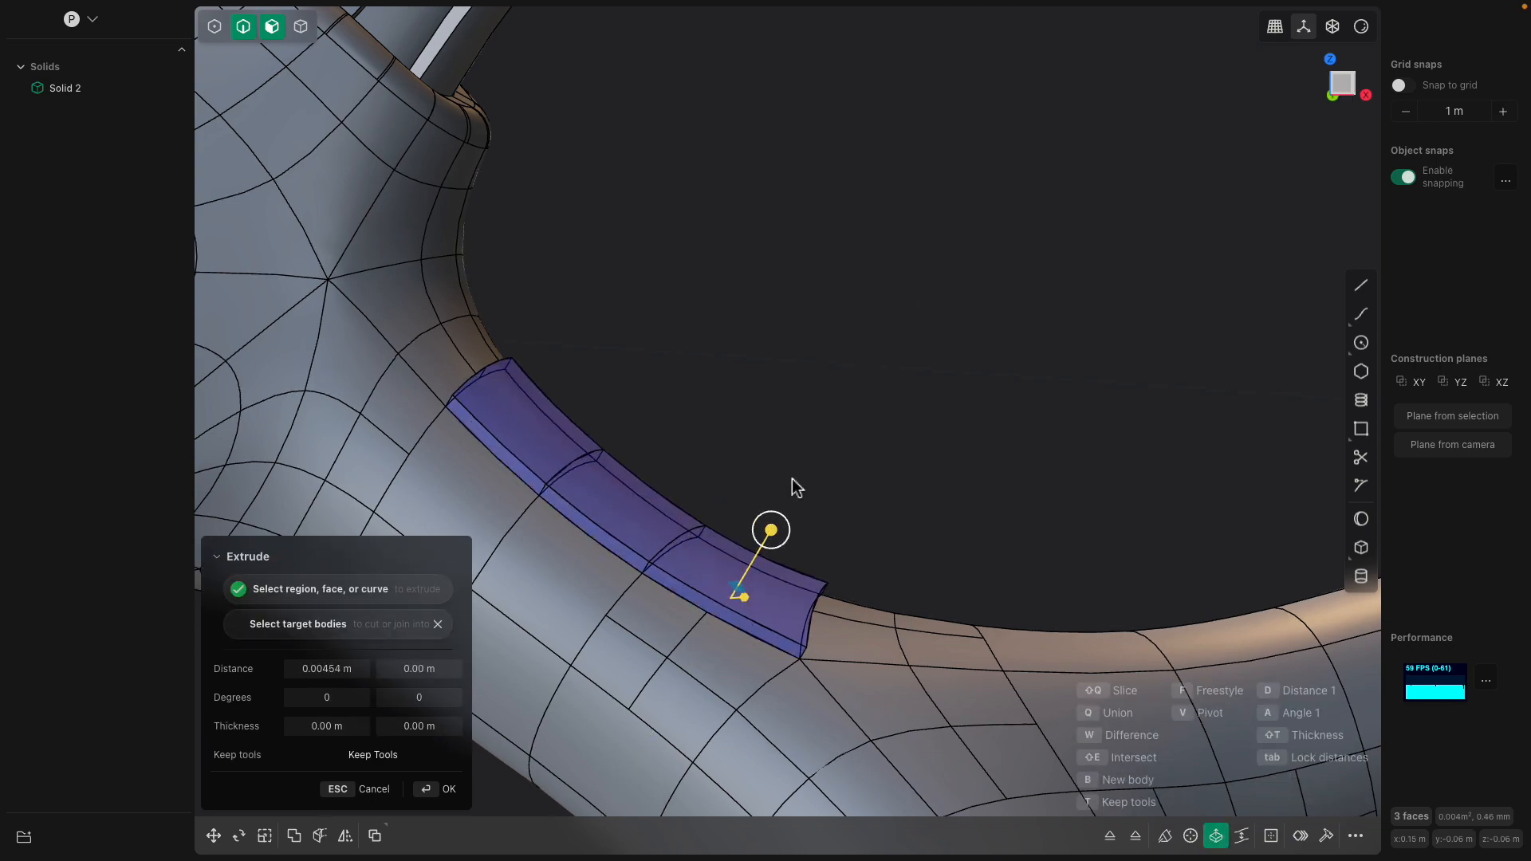
key("Return")
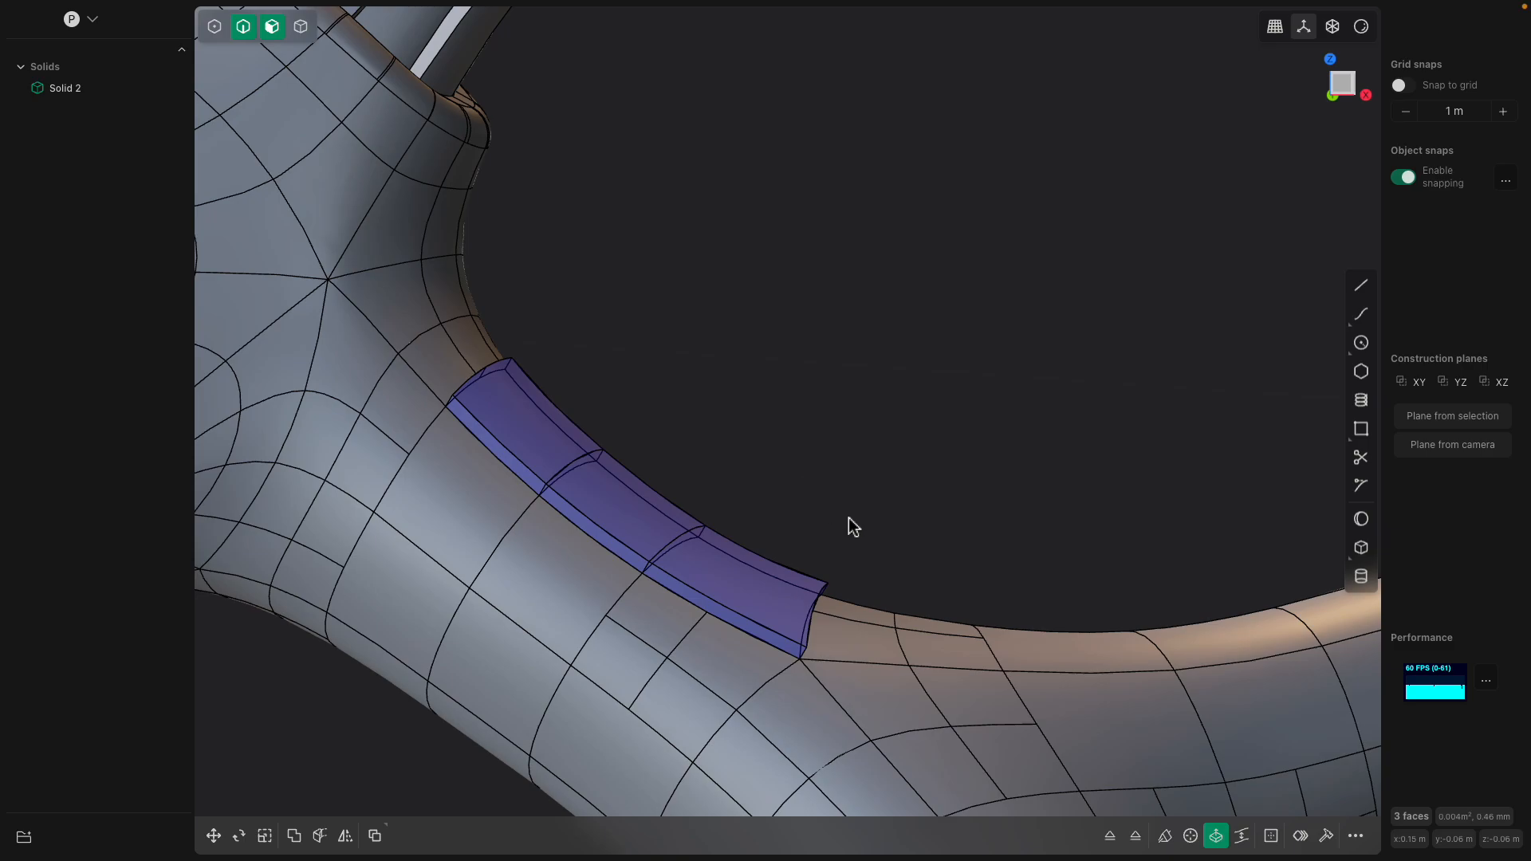
middle_click_drag(850, 520, 821, 517)
left_click(927, 519)
left_click(833, 474)
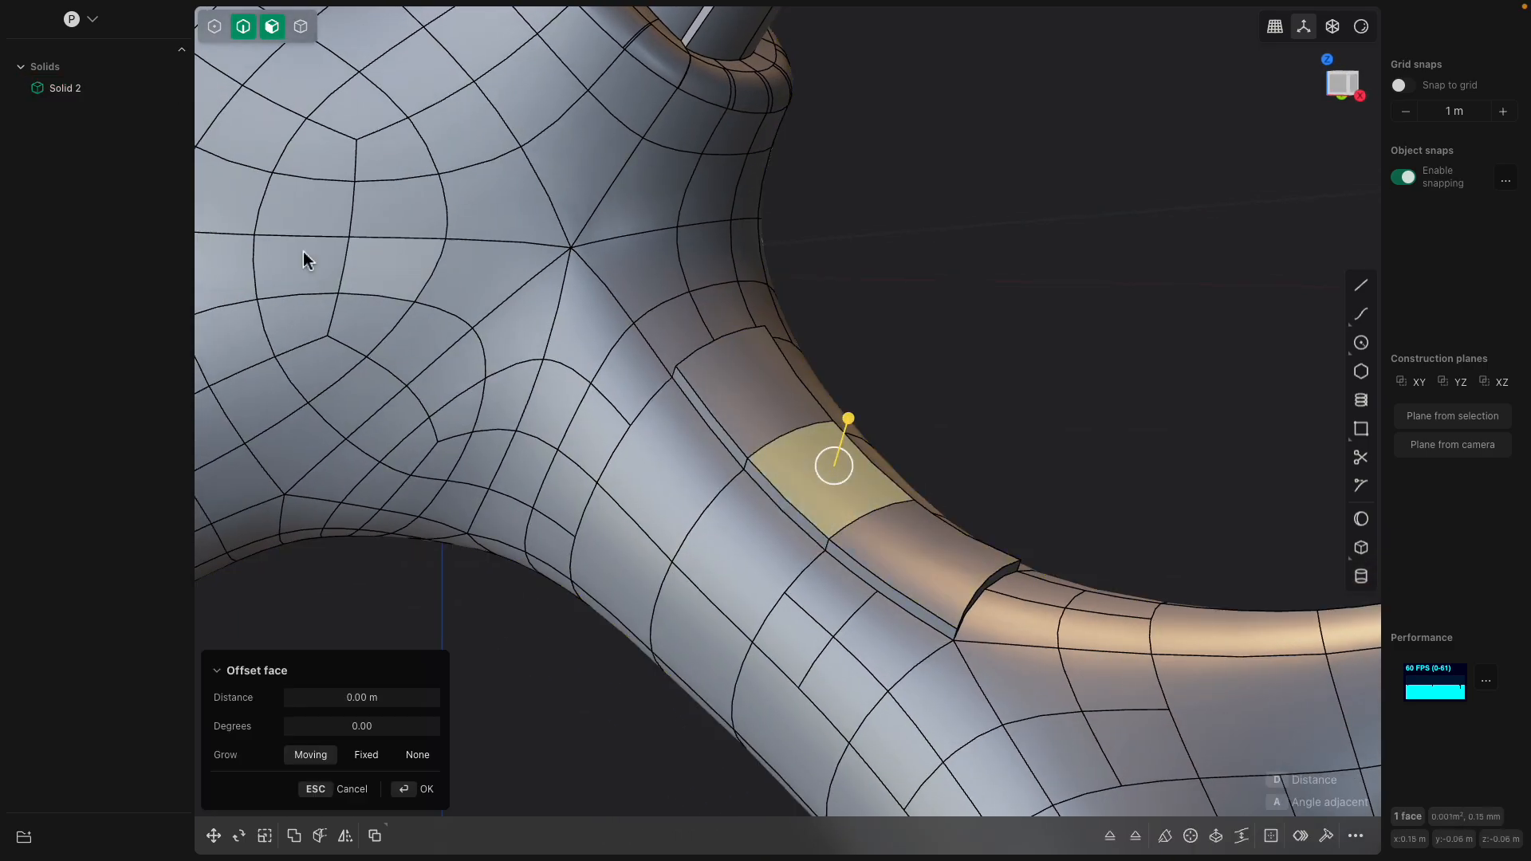
scroll(906, 598, "down", 10)
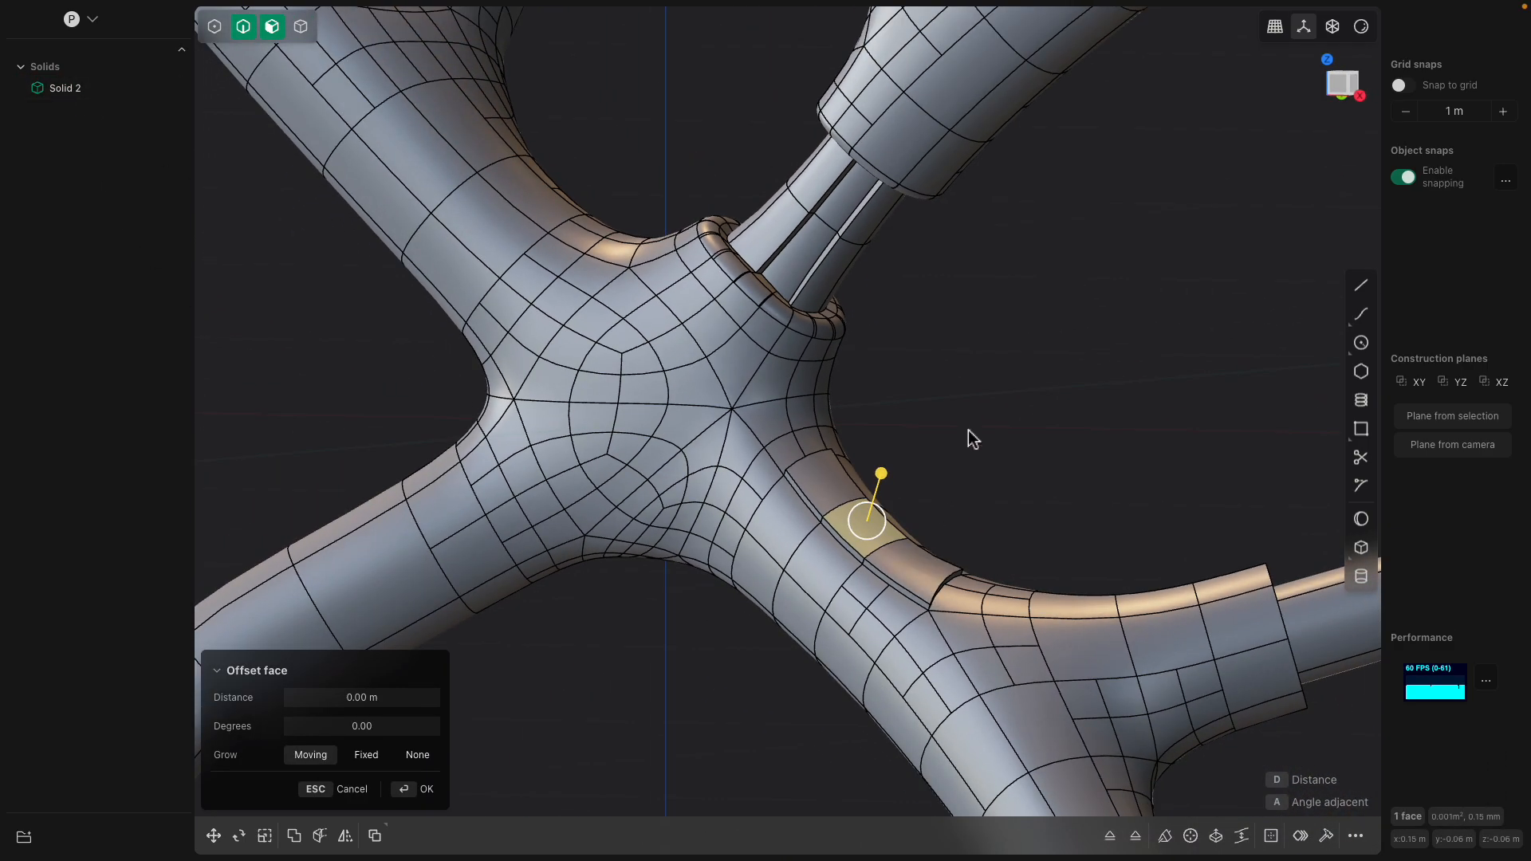
key("Escape")
Offset the face on the outside of the collared branch's bend outward by about 0.013 m
middle_click_drag(880, 562, 935, 443)
left_click(880, 395)
left_click(974, 384)
left_click(966, 248)
middle_click_drag(972, 342, 906, 471, "shift")
scroll(917, 455, "up", 2)
left_click(946, 333)
scroll(946, 332, "up", 5)
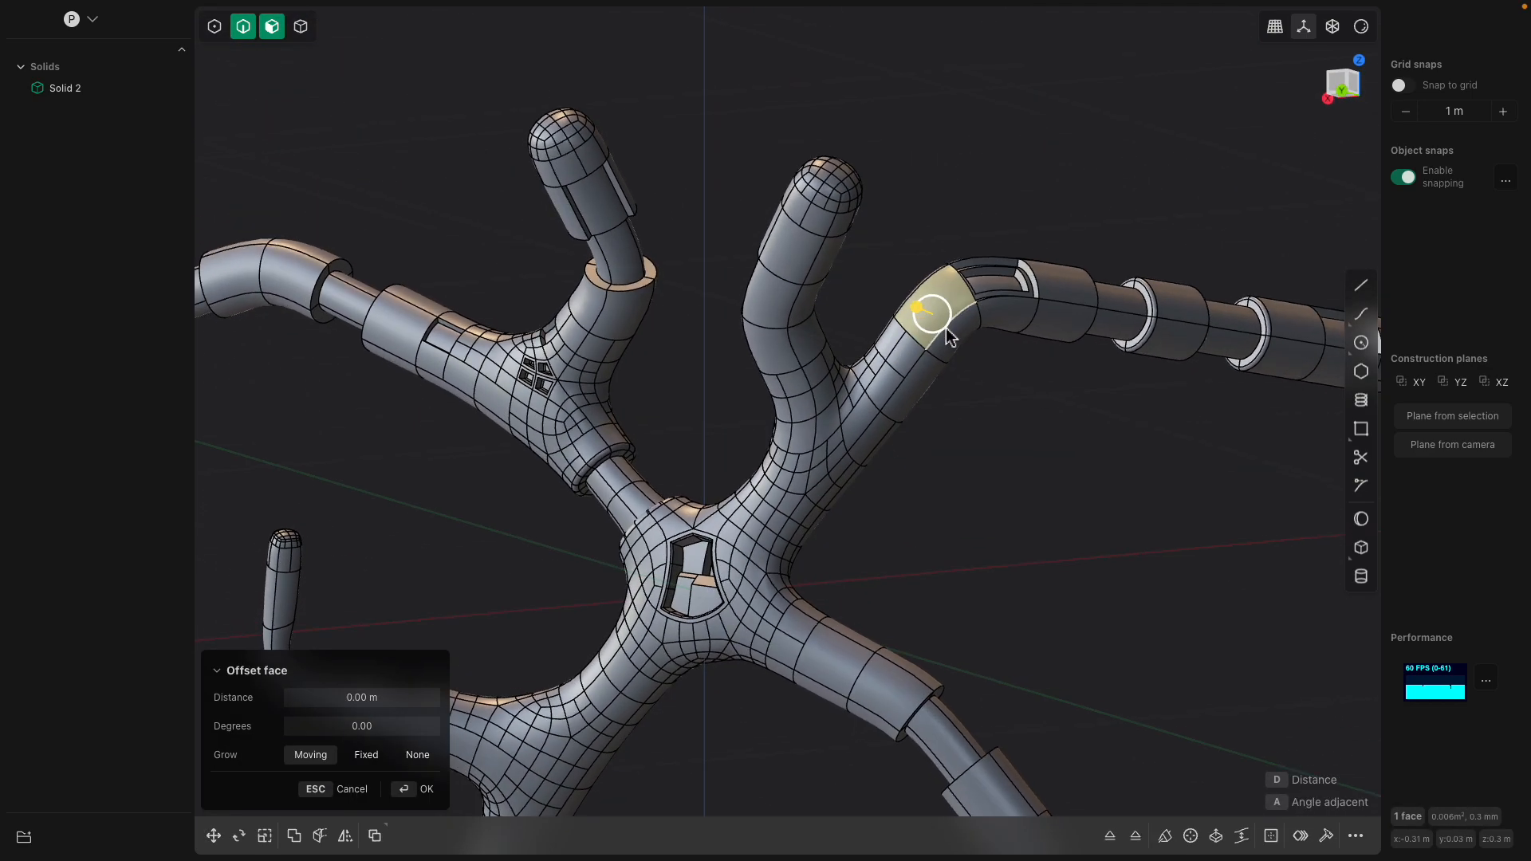
middle_click_drag(944, 333, 852, 482)
left_click_drag(852, 482, 830, 502)
middle_click_drag(830, 503, 687, 233)
left_click_drag(688, 233, 634, 225)
middle_click_drag(634, 225, 673, 300)
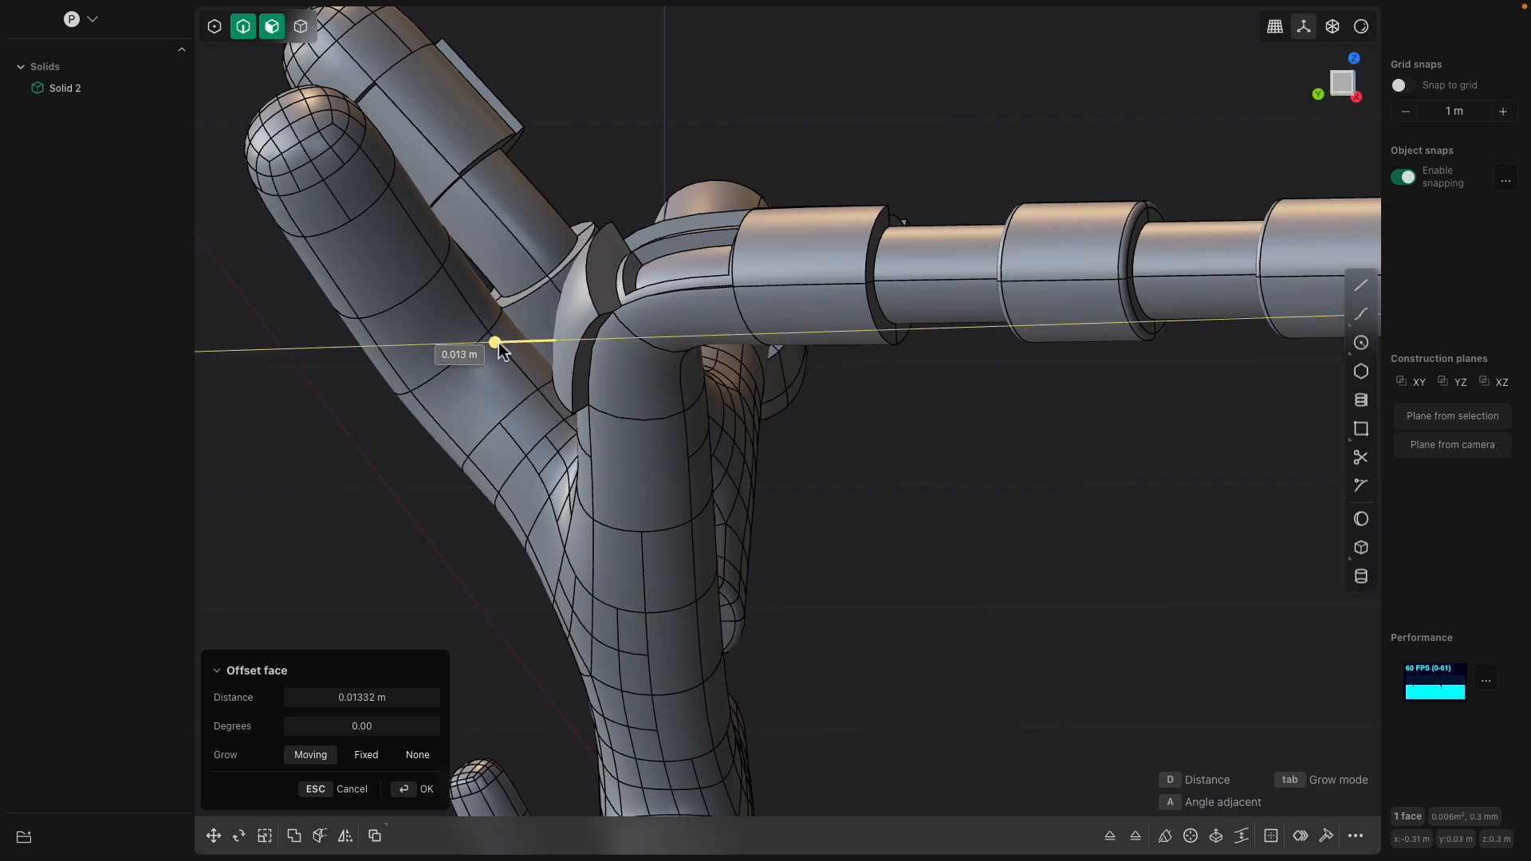
left_click_drag(502, 347, 504, 346)
middle_click_drag(504, 346, 571, 392)
scroll(571, 391, "up", 2)
key("Return")
Fillet the edges at the ends of the raised panel on the branch's bend
left_click(710, 401)
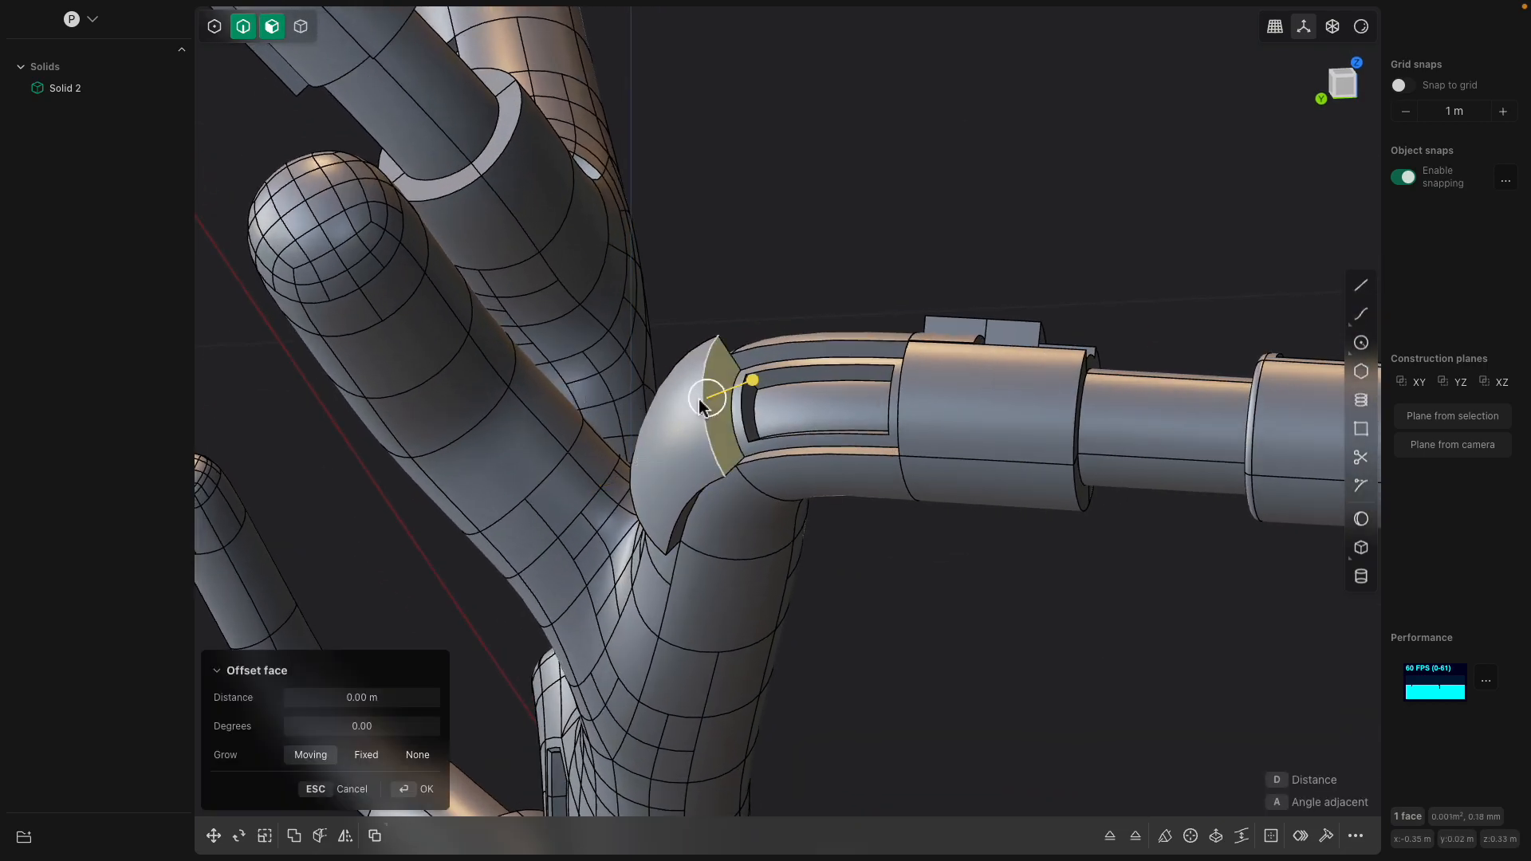
left_click(686, 409)
double_click(693, 414)
left_click(703, 411)
left_click_drag(705, 411, 746, 423)
middle_click_drag(745, 423, 1060, 241)
right_click(1089, 229)
left_click(1078, 231)
left_click(1102, 248)
left_click(1077, 231, "shift")
left_click_drag(1059, 242, 1067, 239)
middle_click_drag(1066, 239, 788, 204)
right_click(788, 204)
scroll(726, 342, "down", 3)
left_click(731, 341)
scroll(778, 383, "down", 4)
middle_click_drag(778, 382, 874, 249)
middle_click_drag(865, 162, 777, 204)
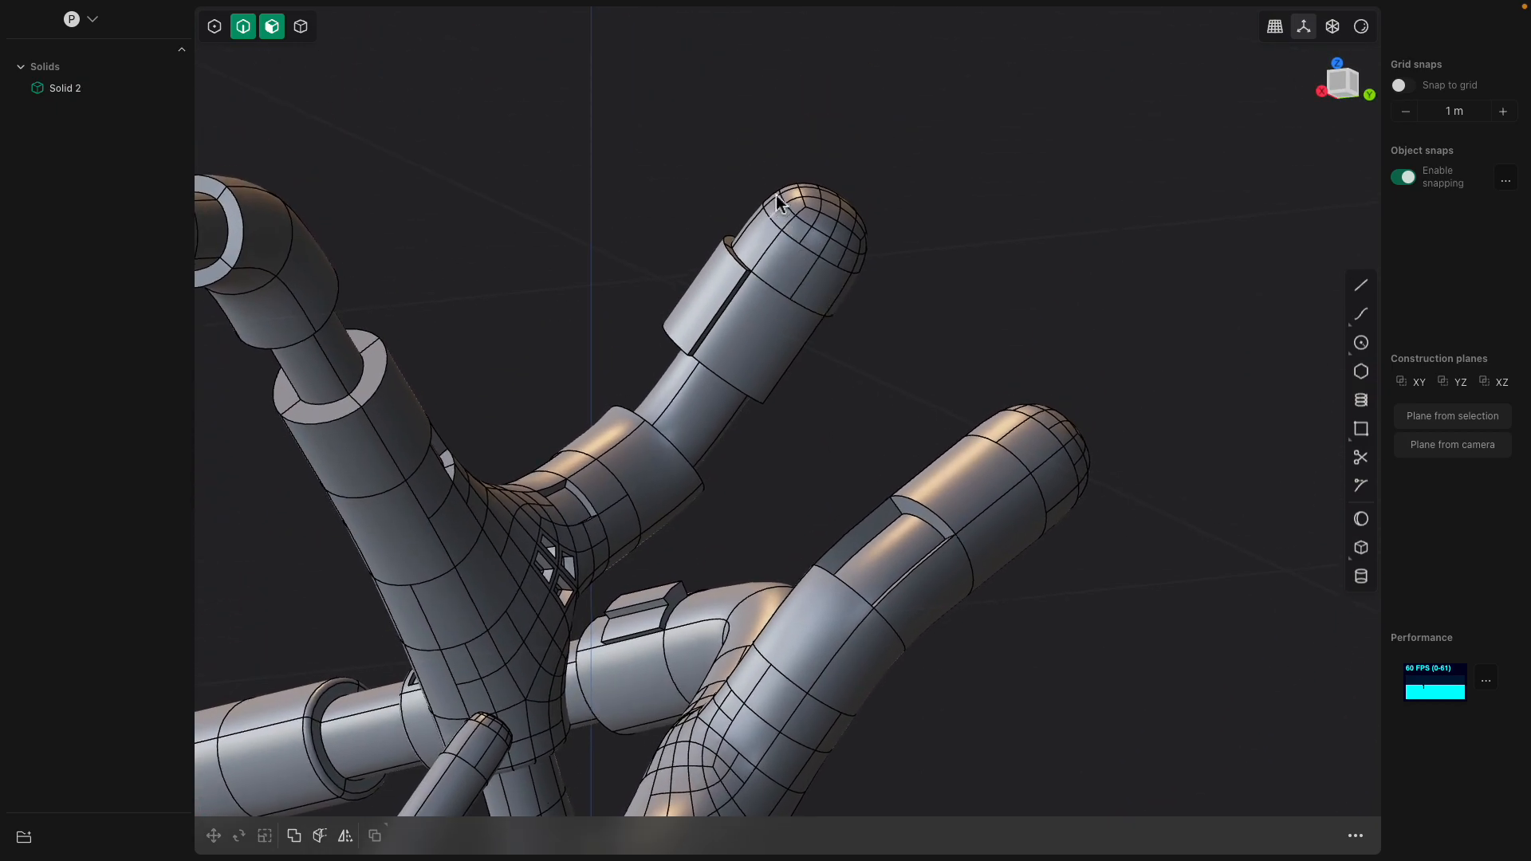
middle_click_drag(837, 142, 838, 204)
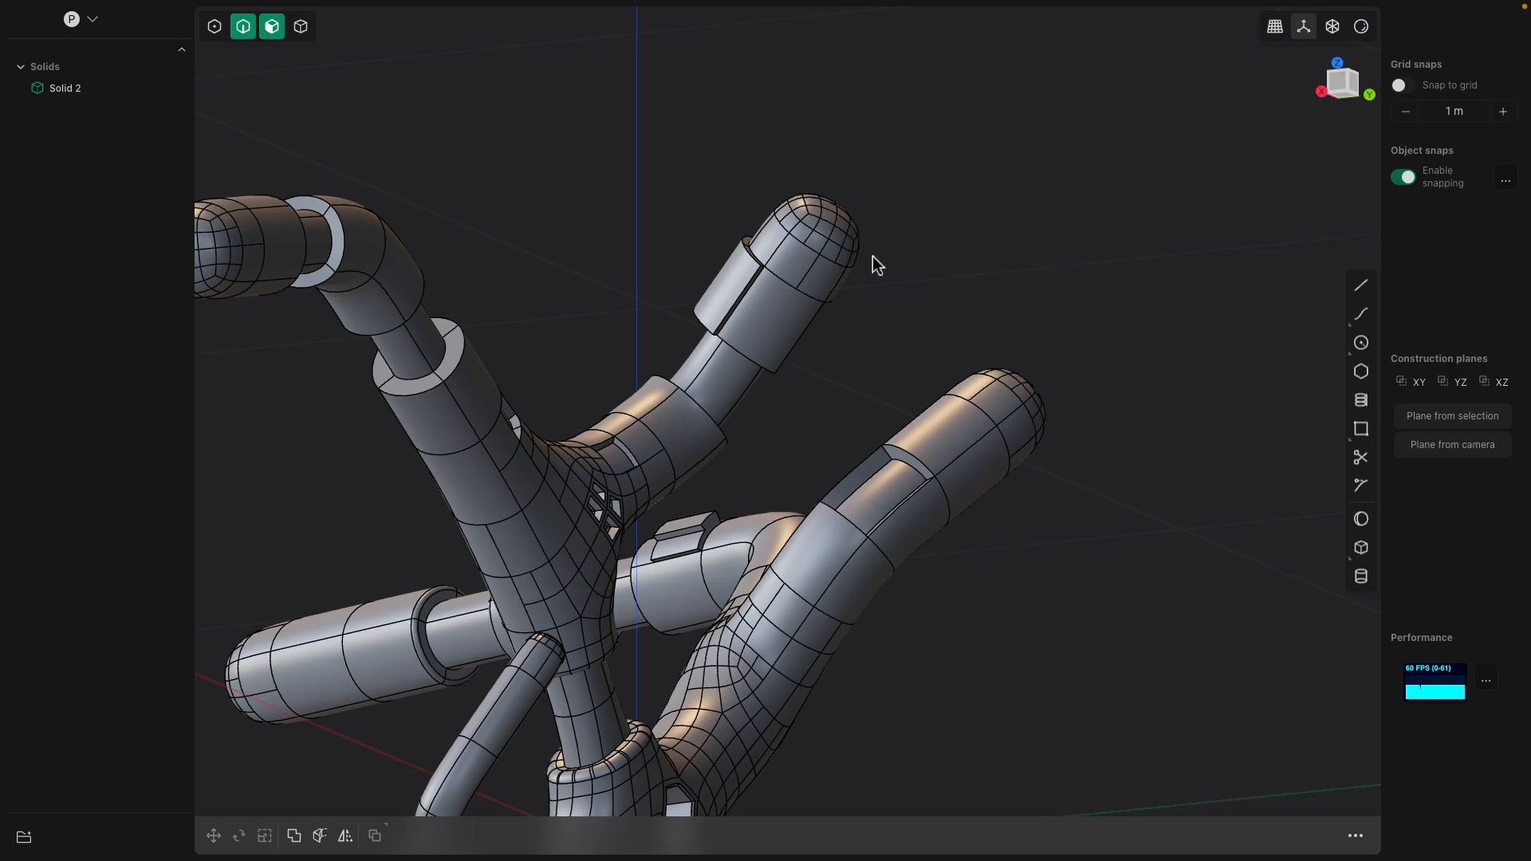
middle_click_drag(870, 221, 1009, 328)
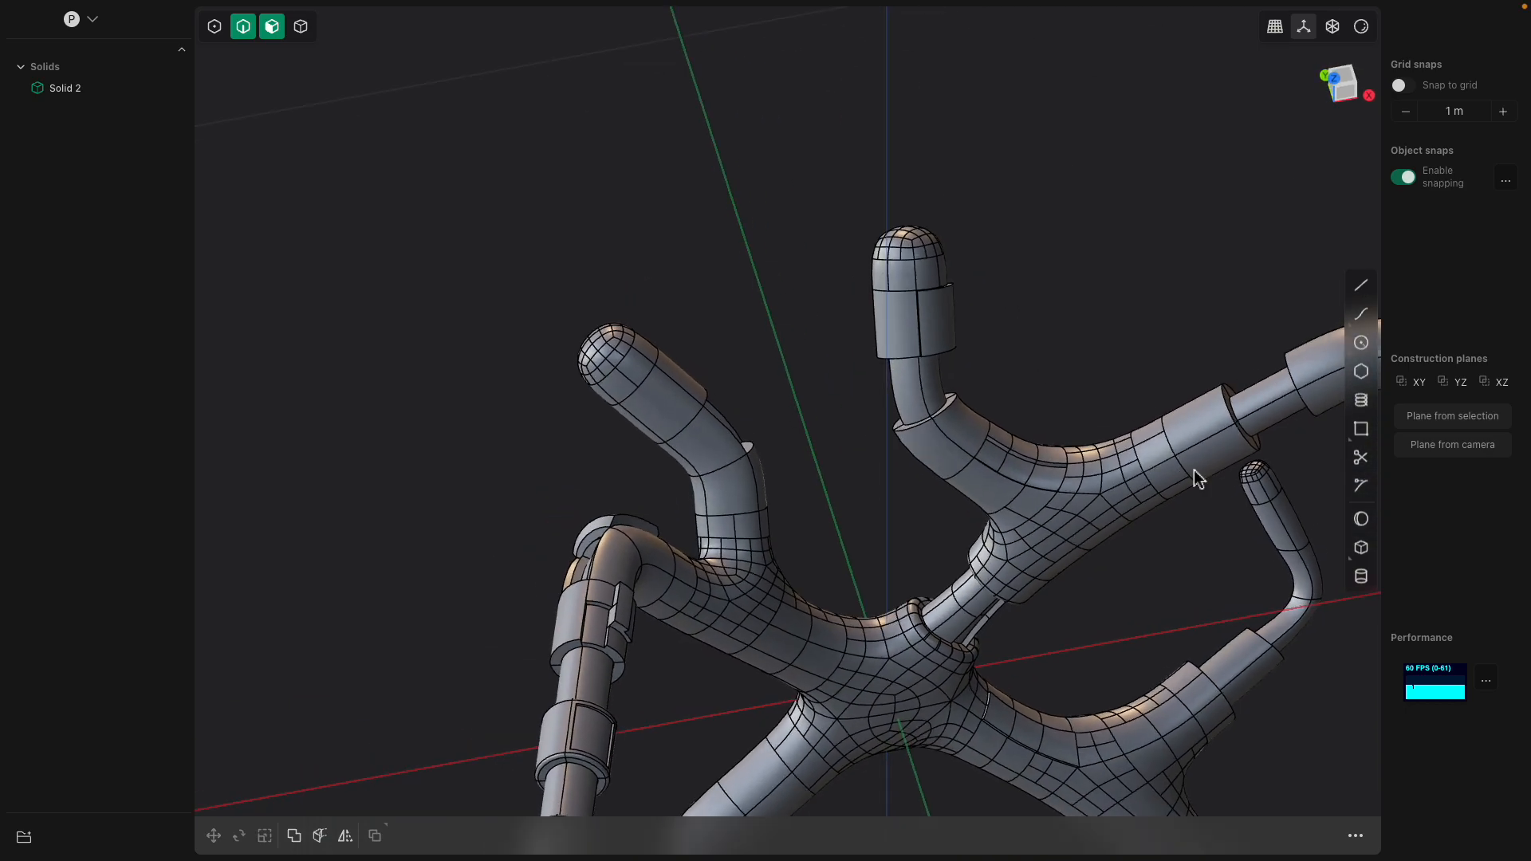
Cut a spherical hollow of about 0.055 m radius into the rounded tip of the short collared branch
left_click(1362, 522)
middle_click_drag(1102, 439, 1094, 466)
scroll(969, 327, "up", 2)
middle_click_drag(930, 288, 882, 482, "shift")
scroll(901, 423, "up", 5)
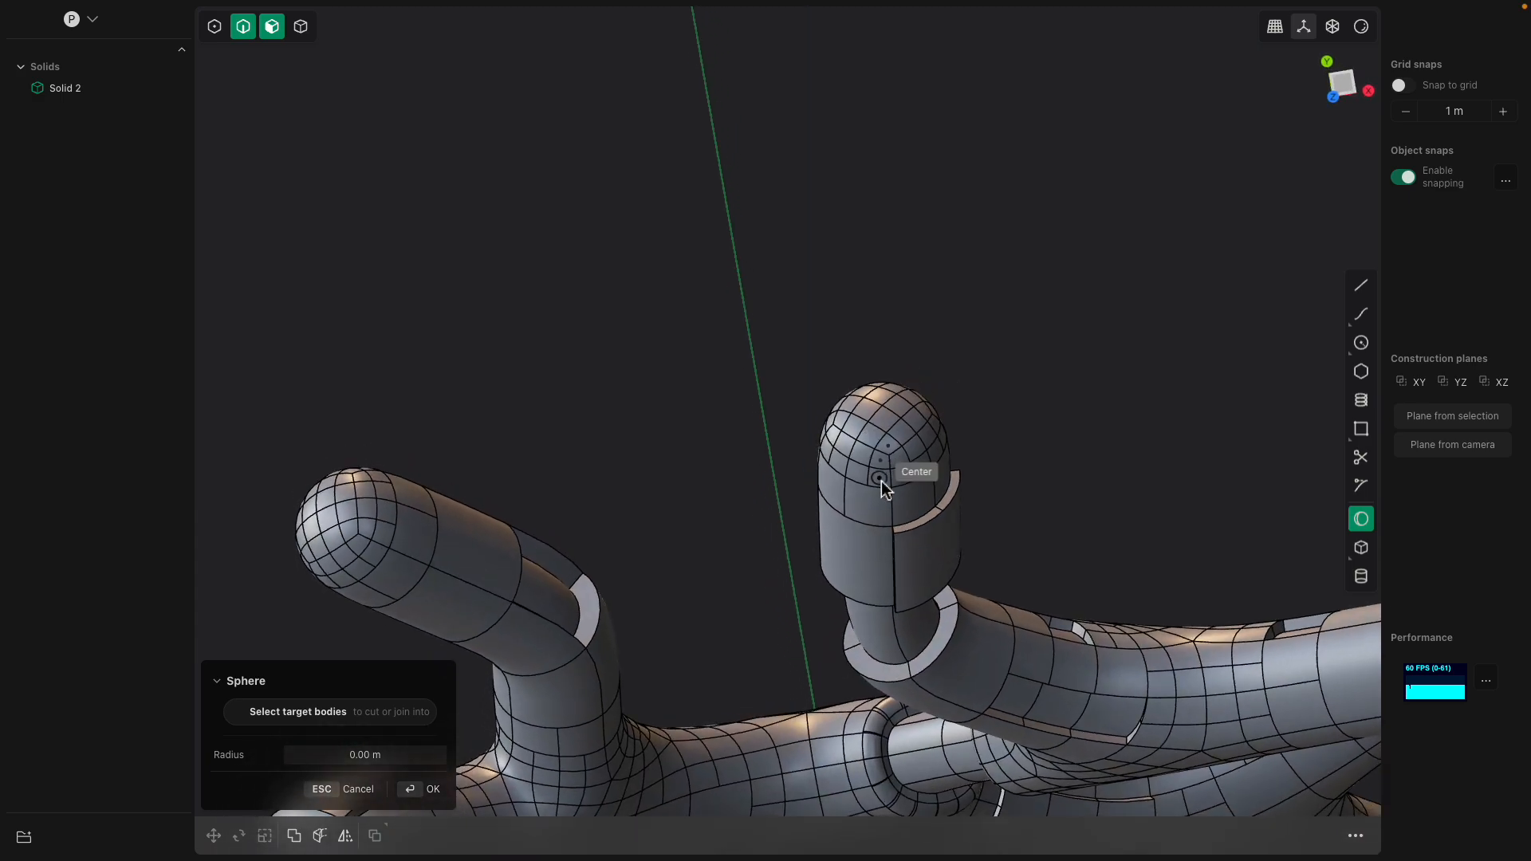
scroll(886, 470, "up", 1)
left_click(883, 394)
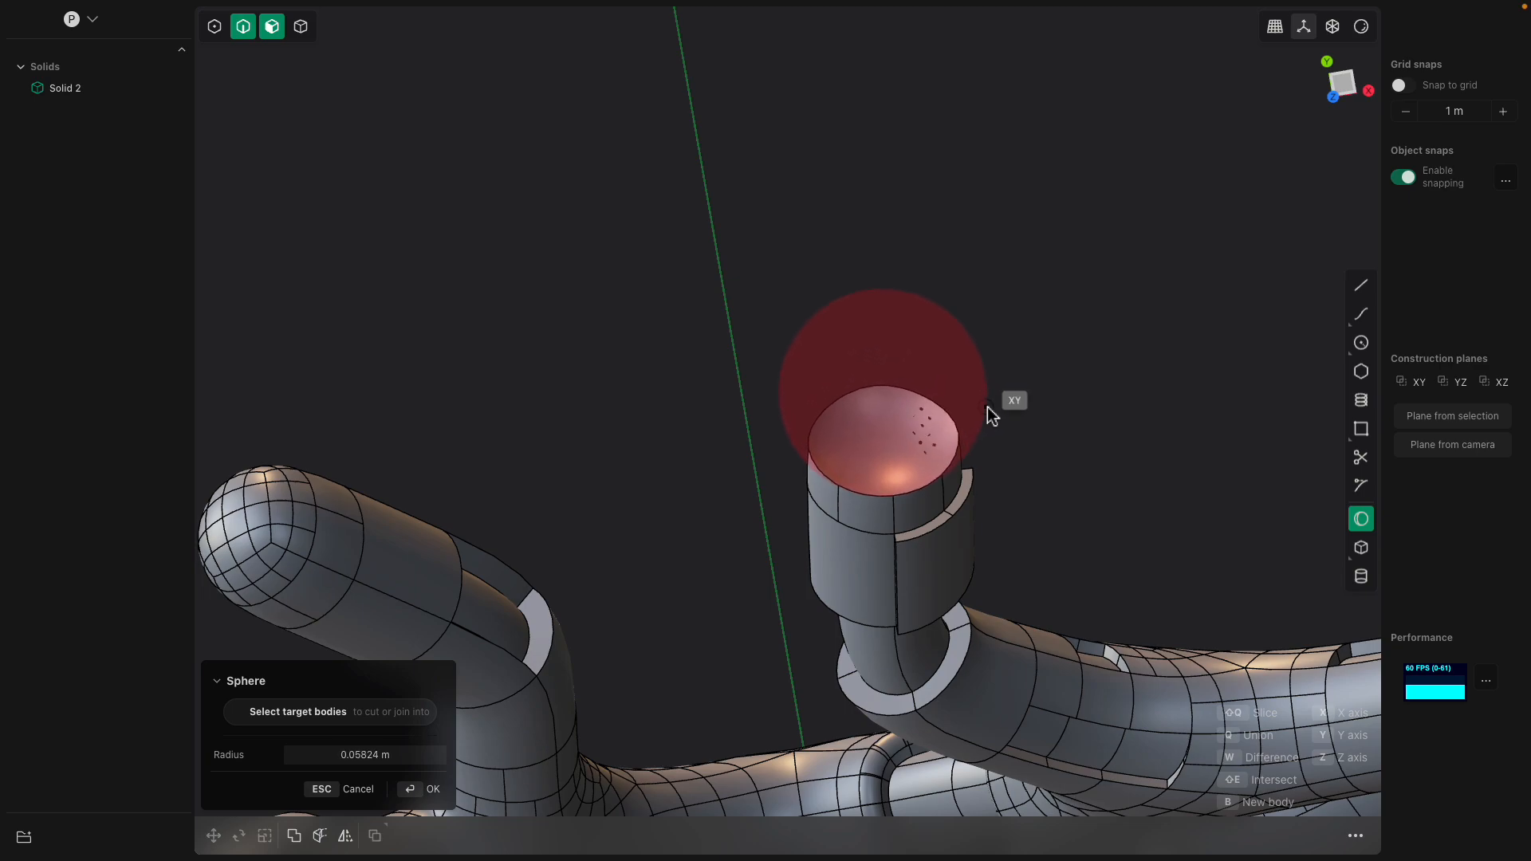
left_click(982, 405)
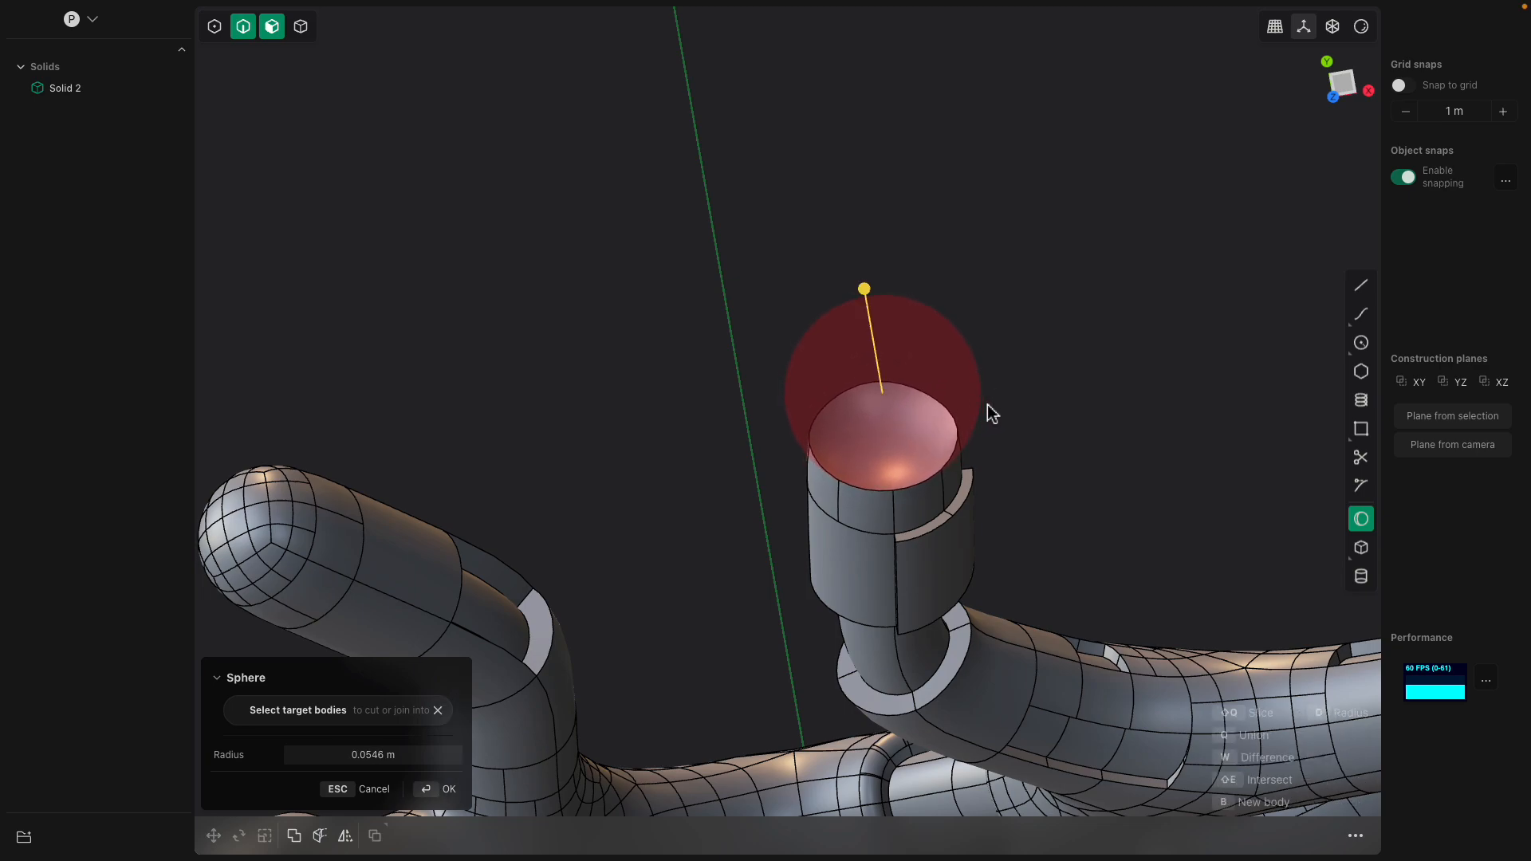
Fillet the eight rim edges of the hollowed branch tip by about 0.003 m
left_click(961, 440)
key("f")
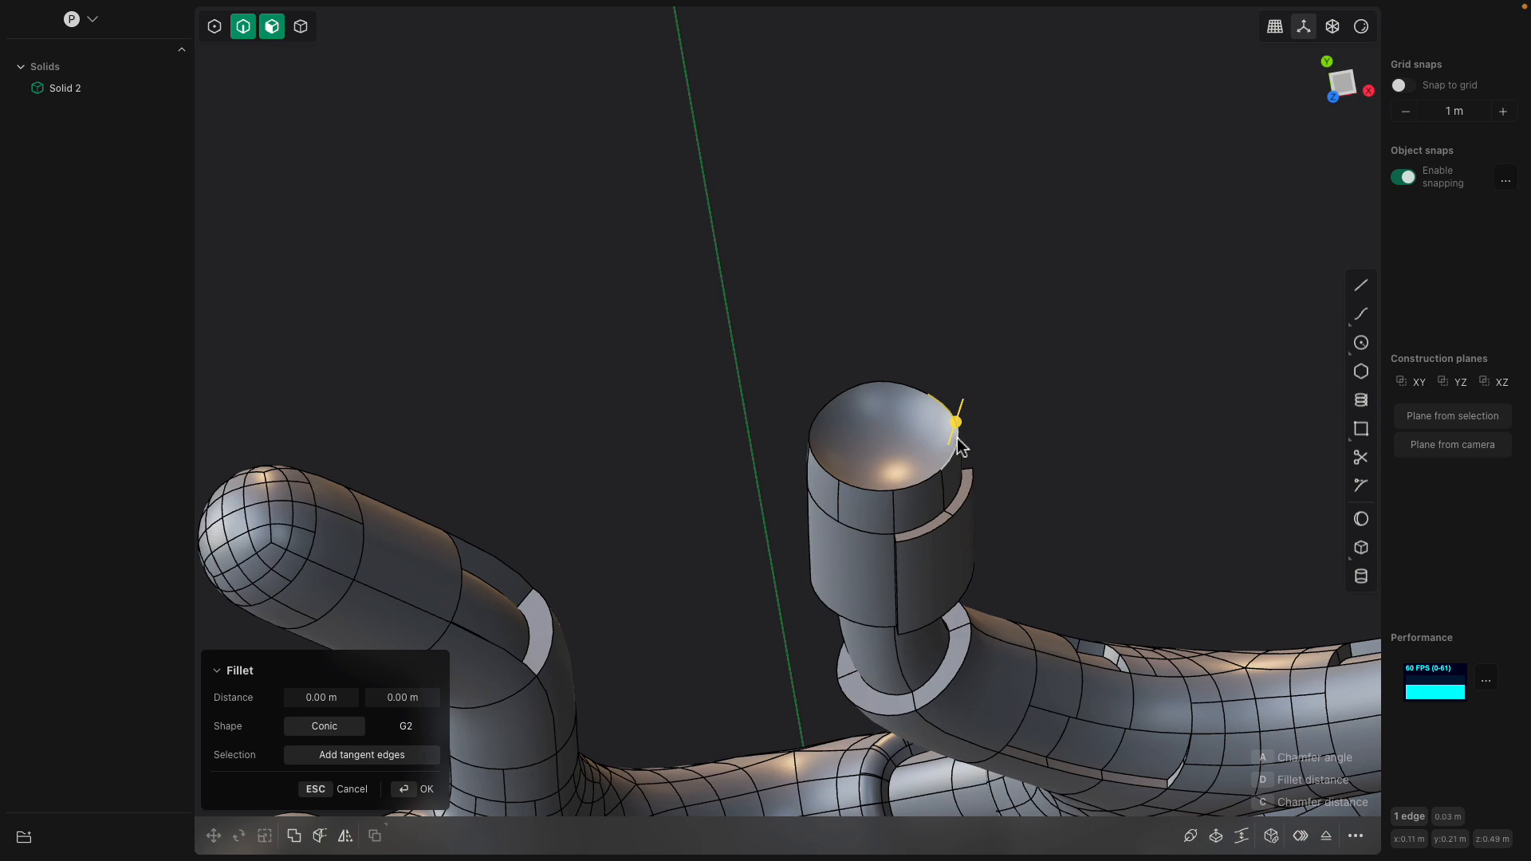
left_click_drag(943, 470, 949, 474)
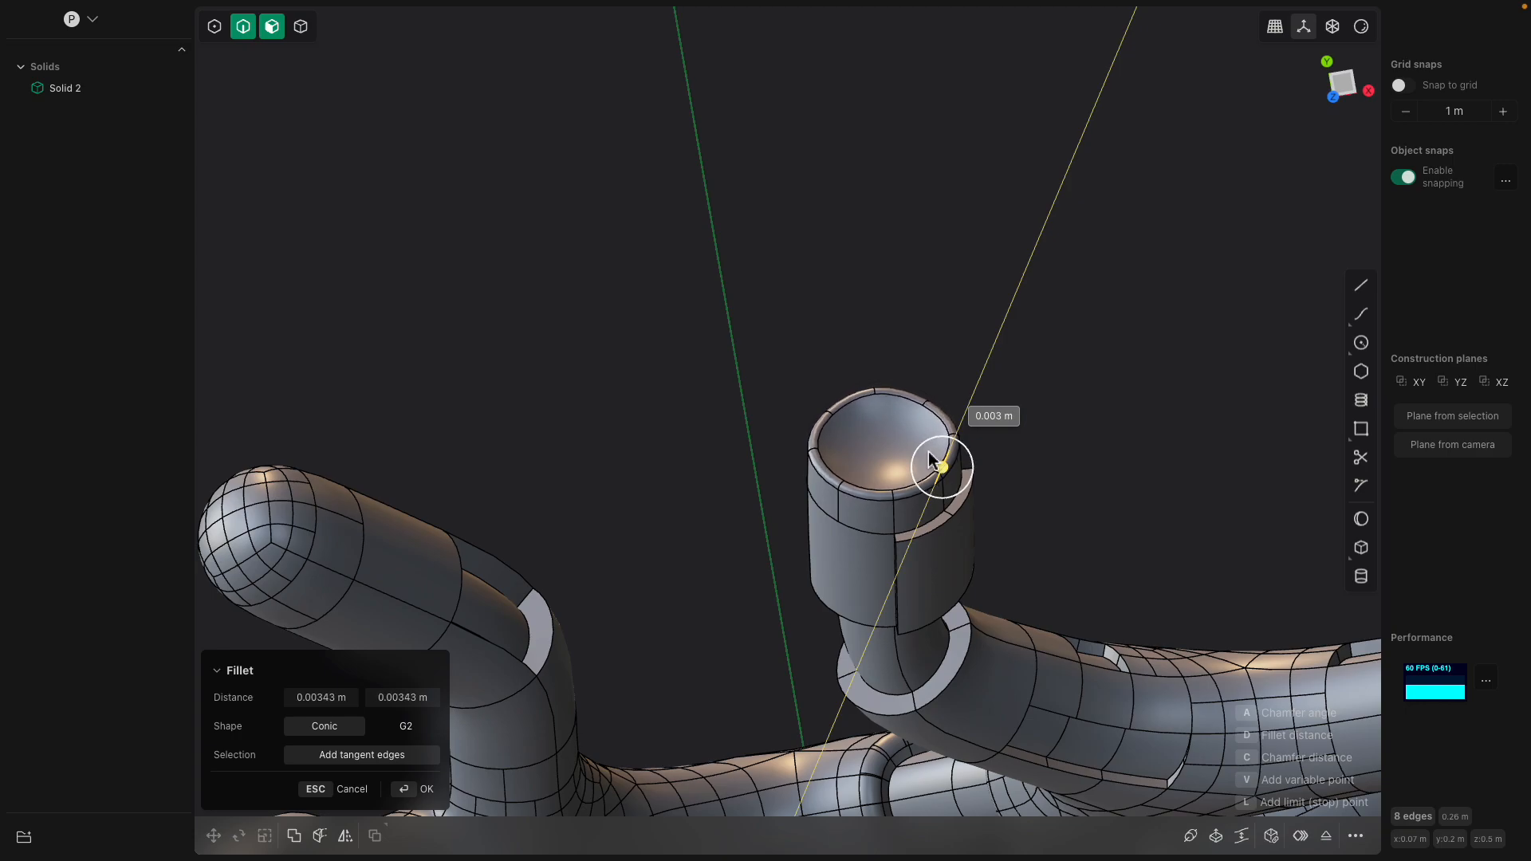
left_click_drag(934, 463, 938, 449)
right_click(954, 333)
left_click(893, 457)
scroll(892, 457, "down", 2)
middle_click_drag(892, 457, 1170, 299)
key("Escape")
scroll(822, 441, "down", 4)
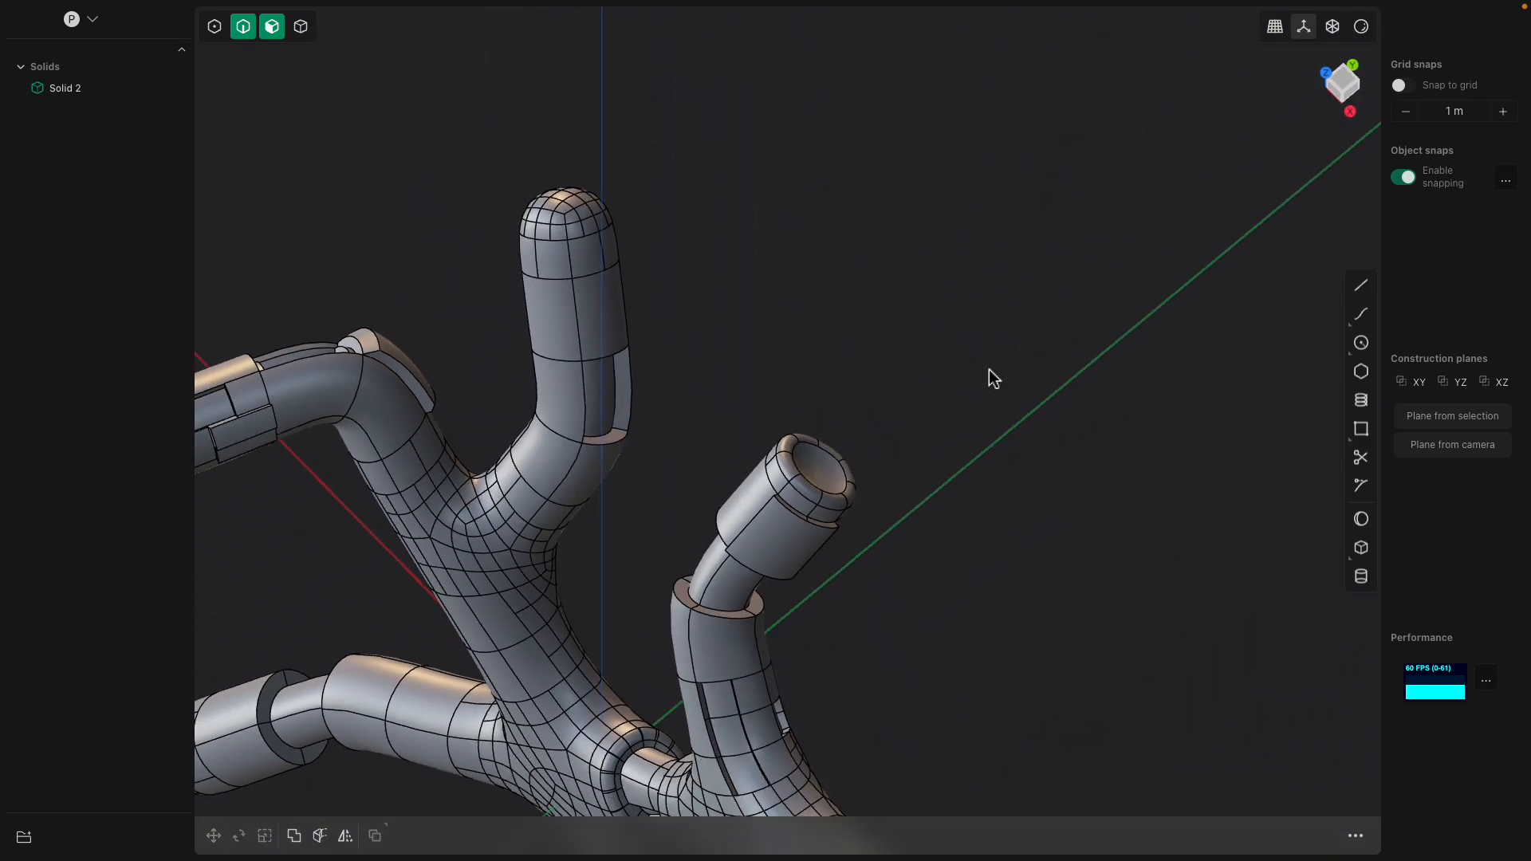
Offset the outline of the large collar face below the hollowed tip inward by about 0.005 m
scroll(883, 402, "up", 4)
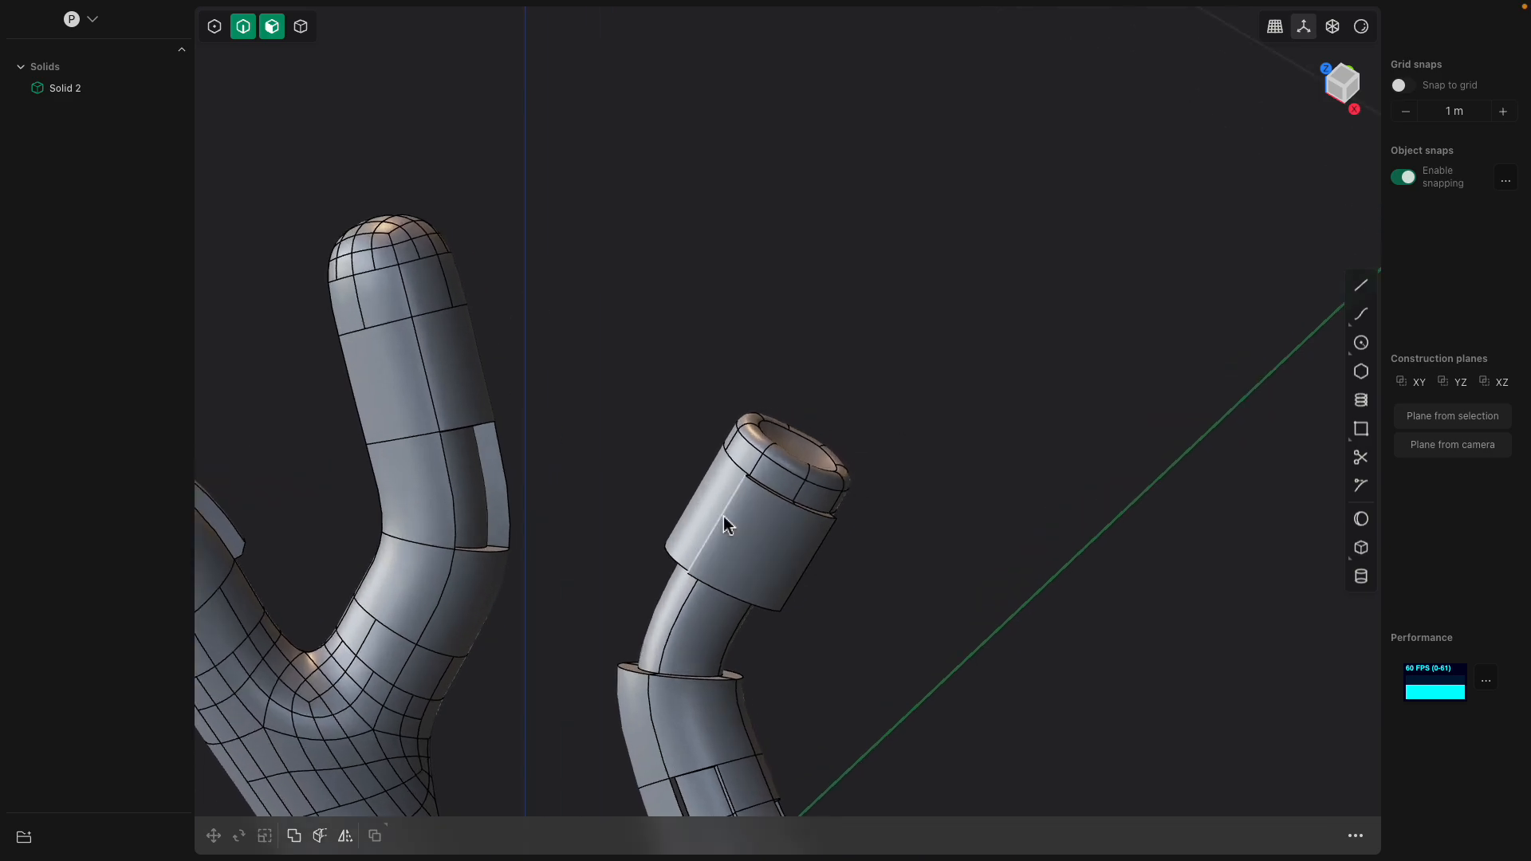
left_click(726, 518)
key("f")
middle_click_drag(726, 518, 824, 520)
left_click(708, 477)
left_click(660, 457)
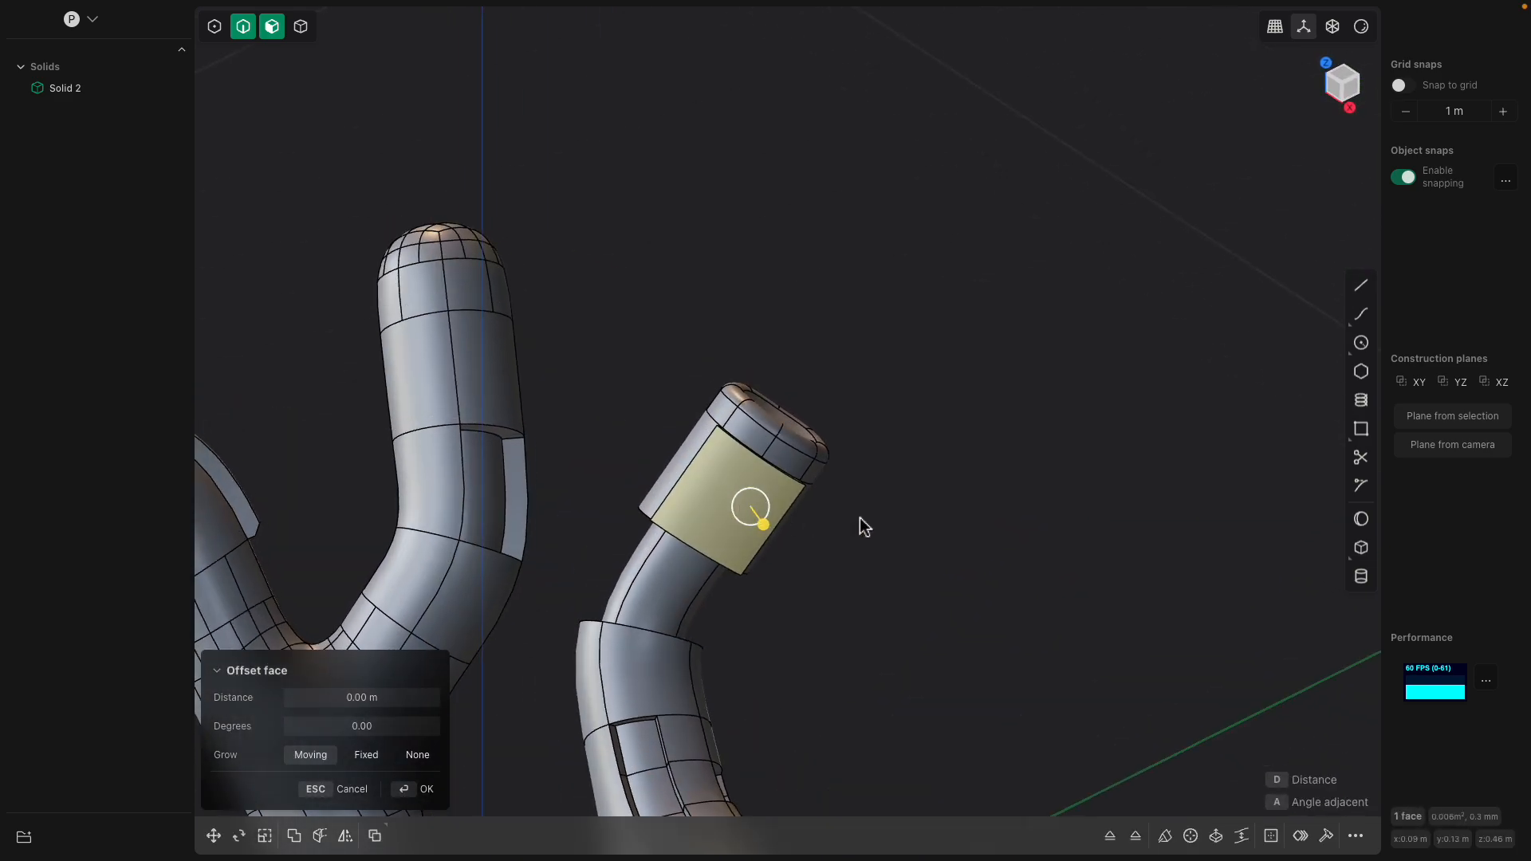
key("o")
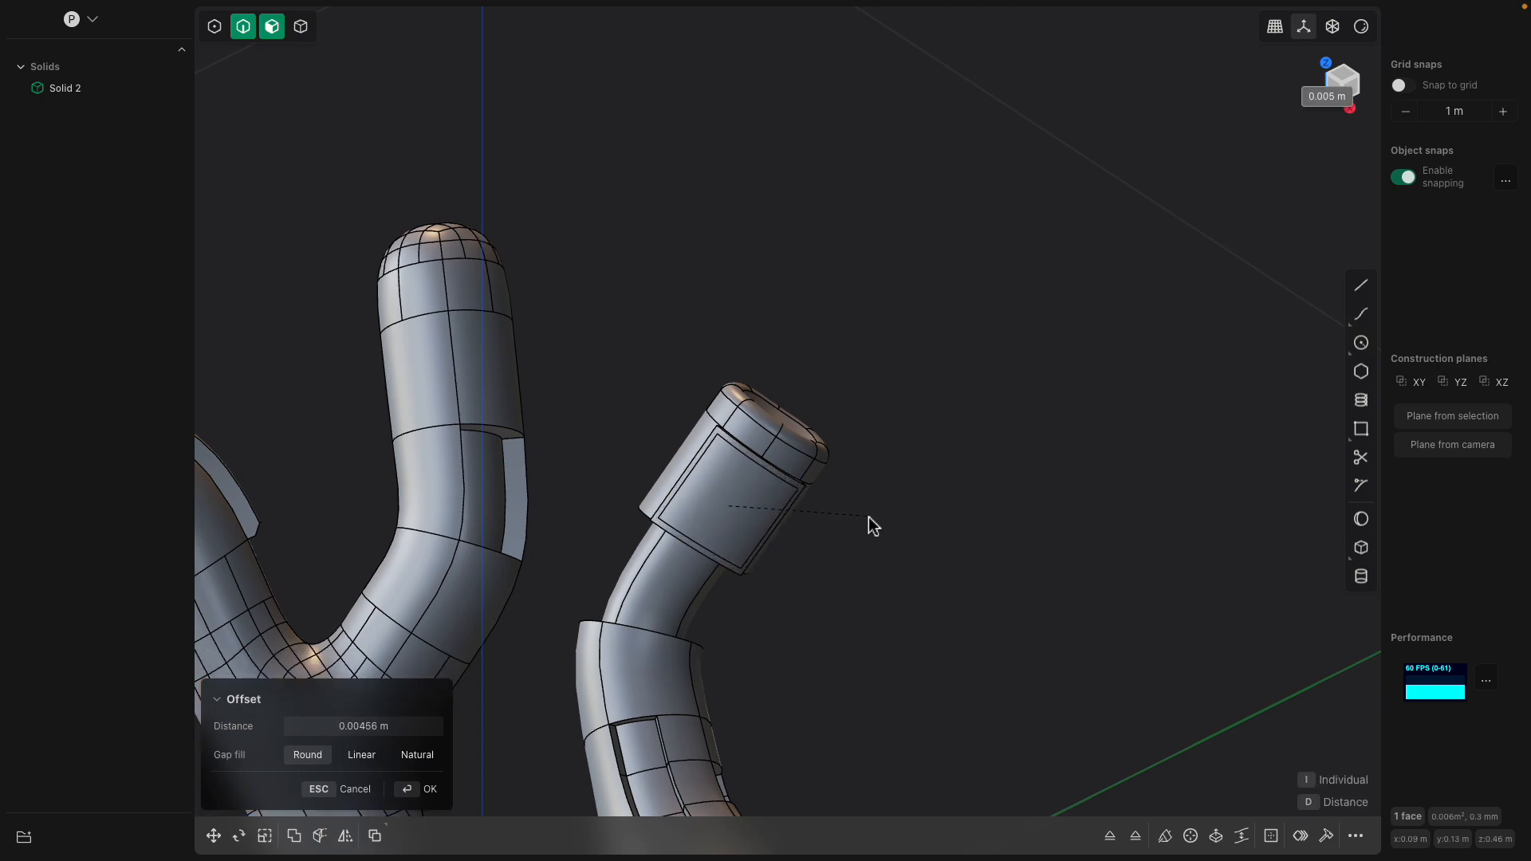
left_click(871, 518)
middle_click_drag(871, 519, 906, 525)
key("Return")
Recess the inset panel on the collar slightly below the surrounding border
middle_click_drag(781, 527, 812, 550)
left_click(804, 545)
left_click_drag(825, 564, 818, 557)
key("Return")
middle_click_drag(874, 538, 804, 451)
middle_click_drag(820, 389, 931, 456)
middle_click_drag(892, 311, 846, 477)
key("Escape")
Thicken the slender bent branch by offsetting its connected faces outward by about 0.0046 m
scroll(872, 495, "up", 1)
scroll(482, 465, "up", 2)
middle_click_drag(482, 465, 714, 434, "shift")
scroll(612, 427, "up", 5)
left_click(584, 490)
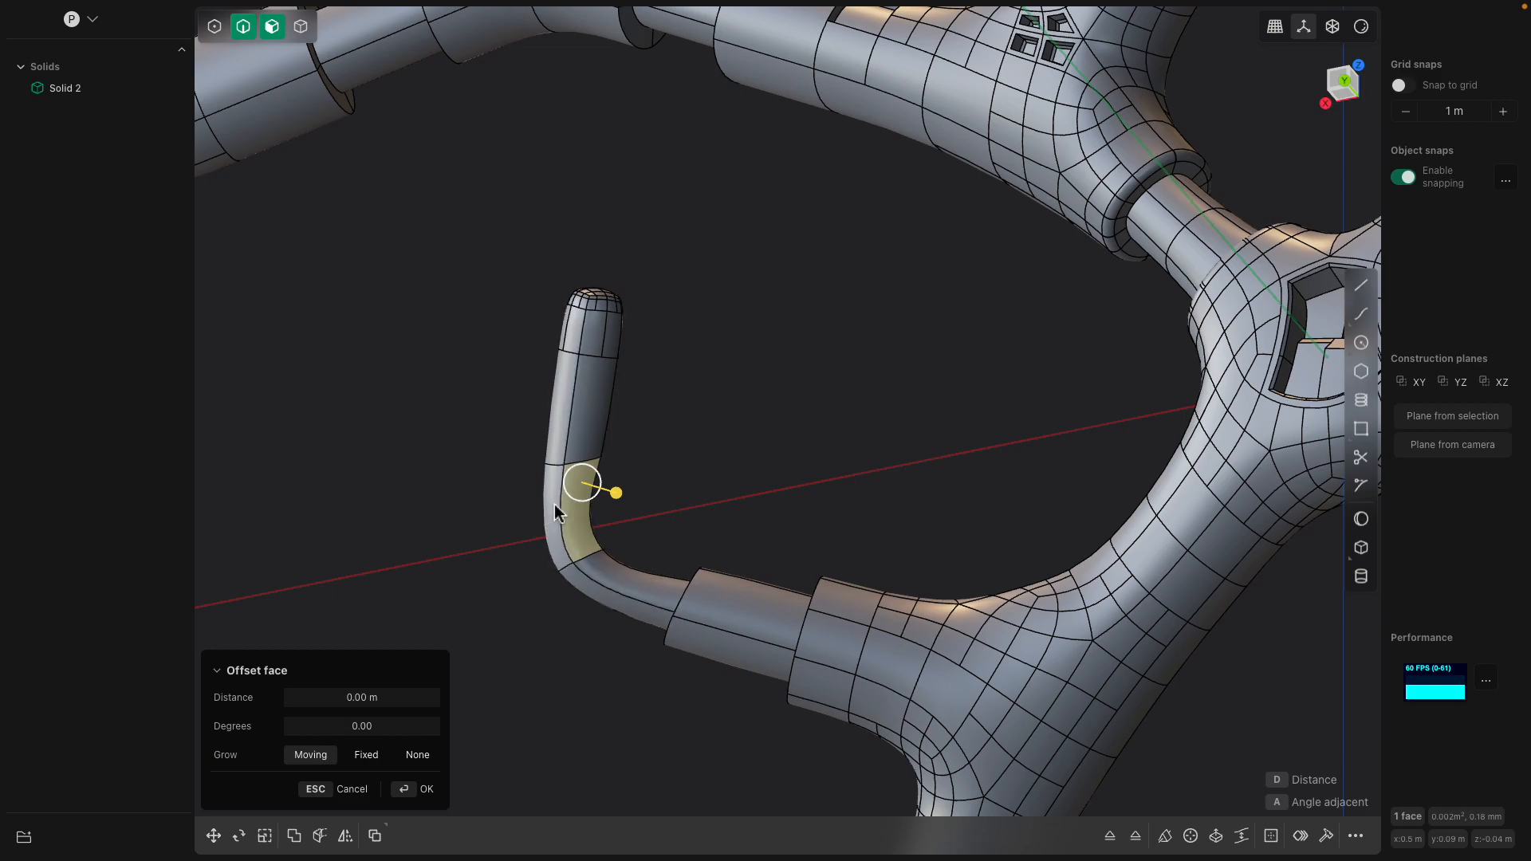
double_click(592, 506)
left_click_drag(542, 511, 540, 508)
middle_click_drag(590, 476, 595, 516)
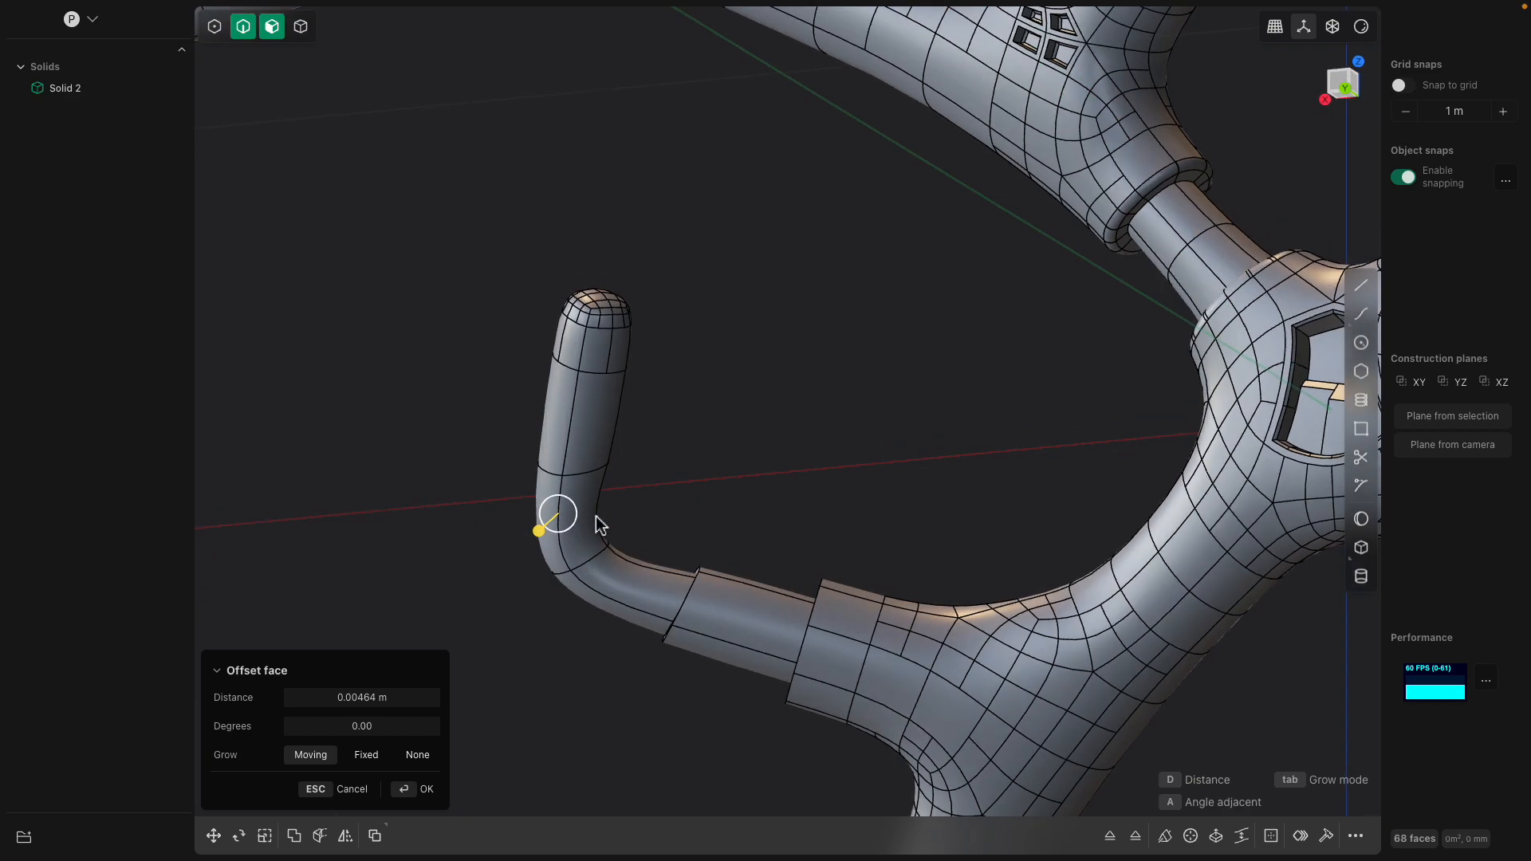
key("Return")
Offset the four faces around the slender branch's segment below the tip outward into a wide collar
left_click(596, 413)
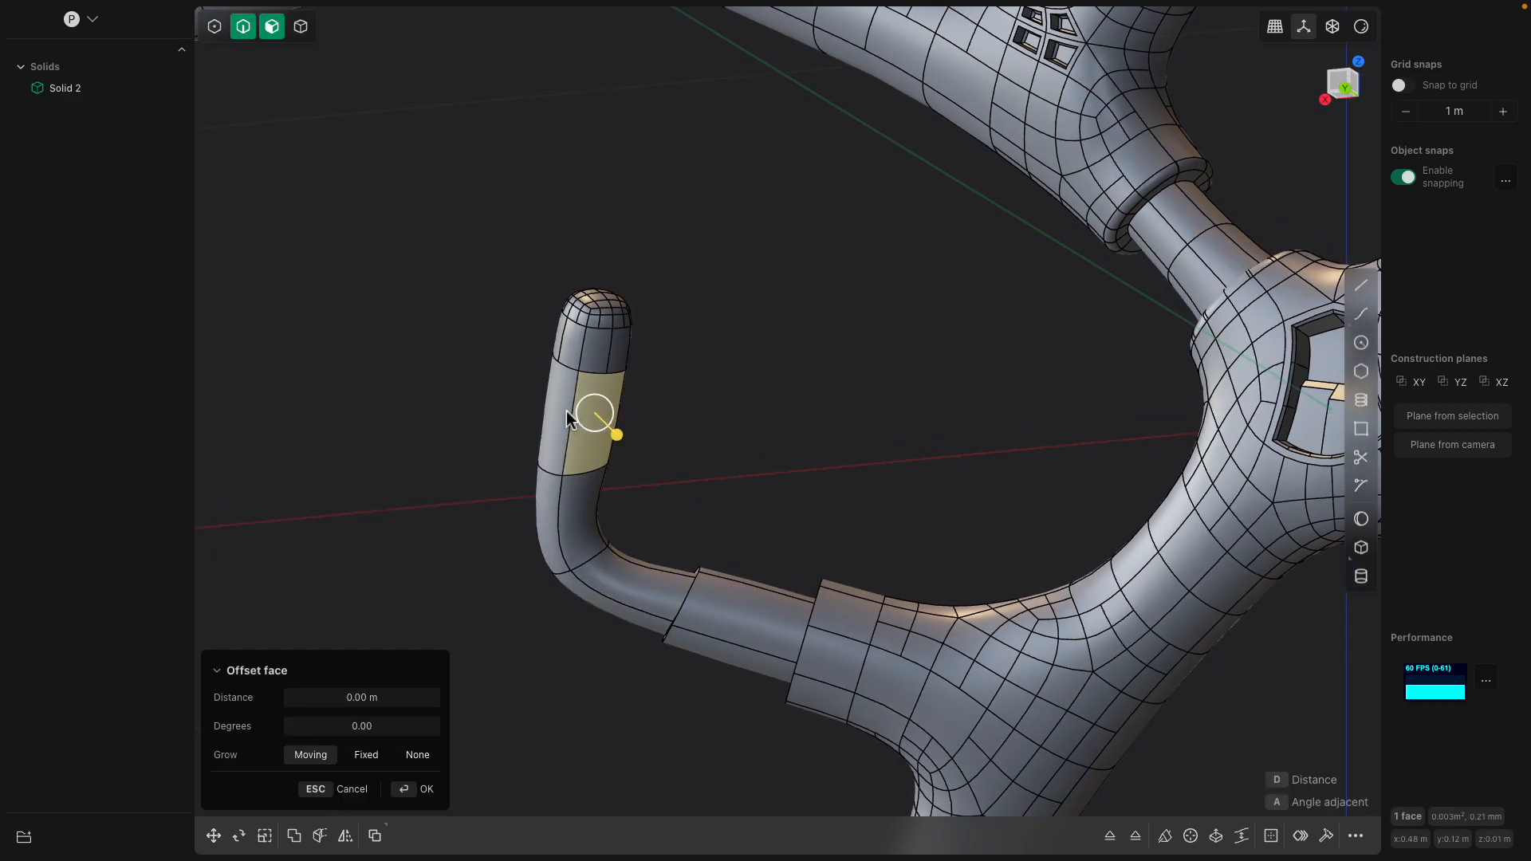
middle_click_drag(596, 407, 835, 390)
key("o")
left_click_drag(850, 397, 855, 390)
middle_click_drag(885, 371, 797, 389)
middle_click_drag(1065, 295, 1022, 308)
key("Return")
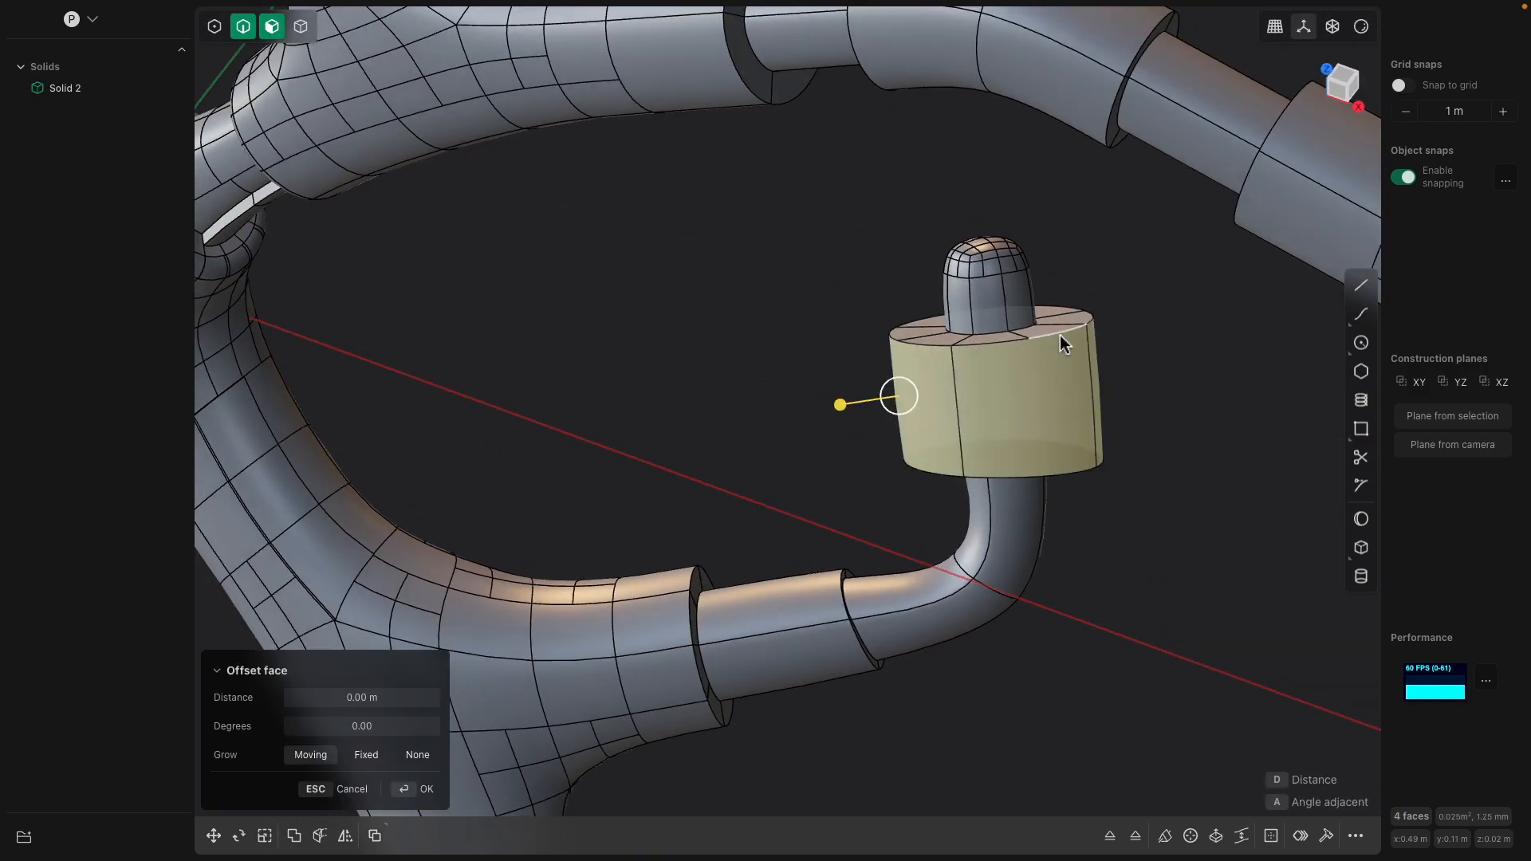
Chamfer the upper and lower rim edges of the wide collar by about 0.011 m
double_click(1059, 334)
double_click(1000, 401)
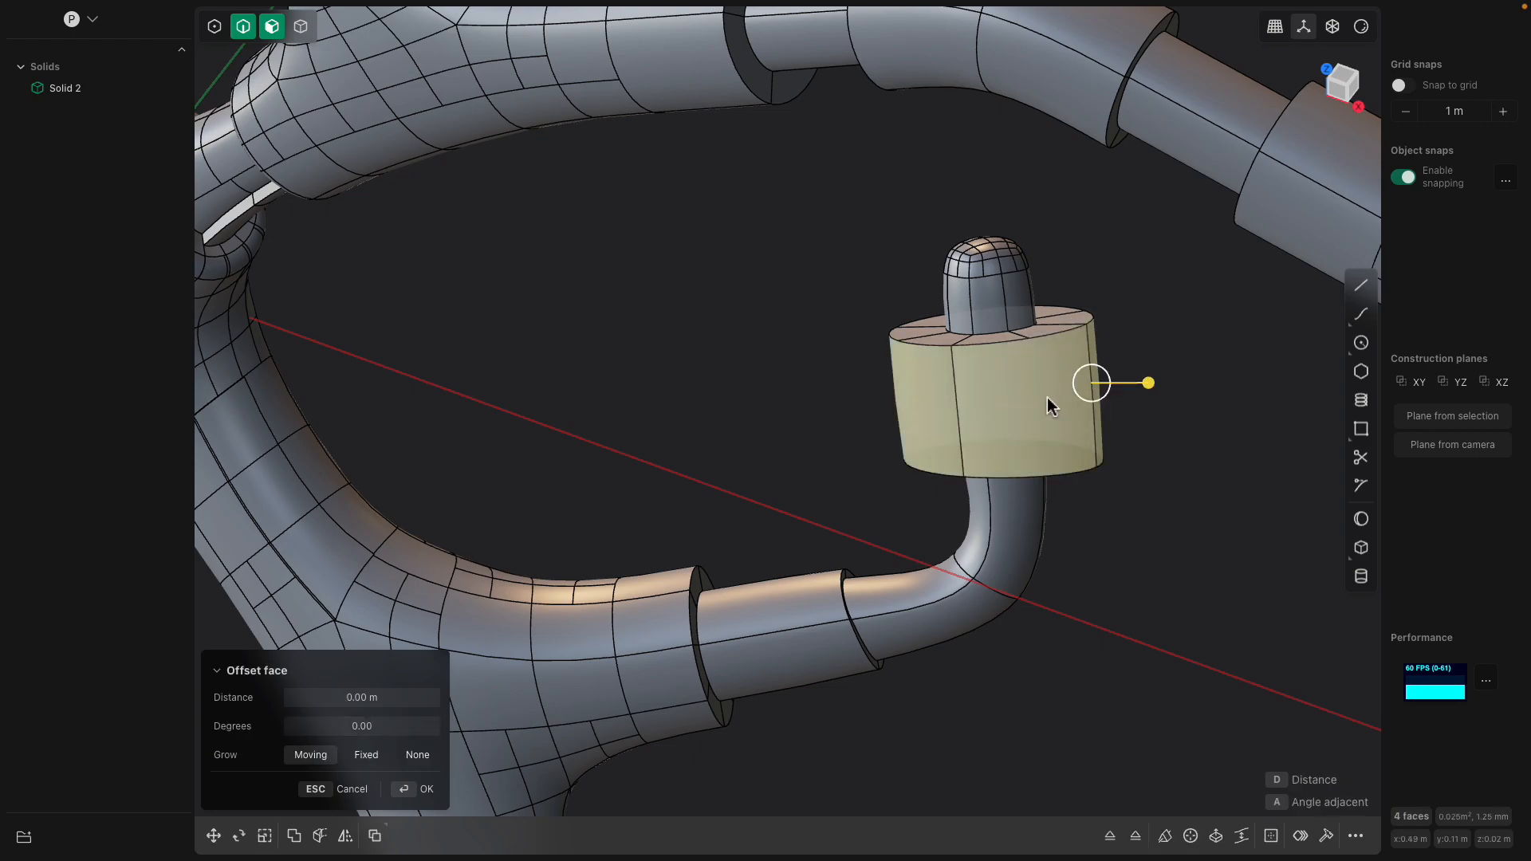
double_click(1004, 343)
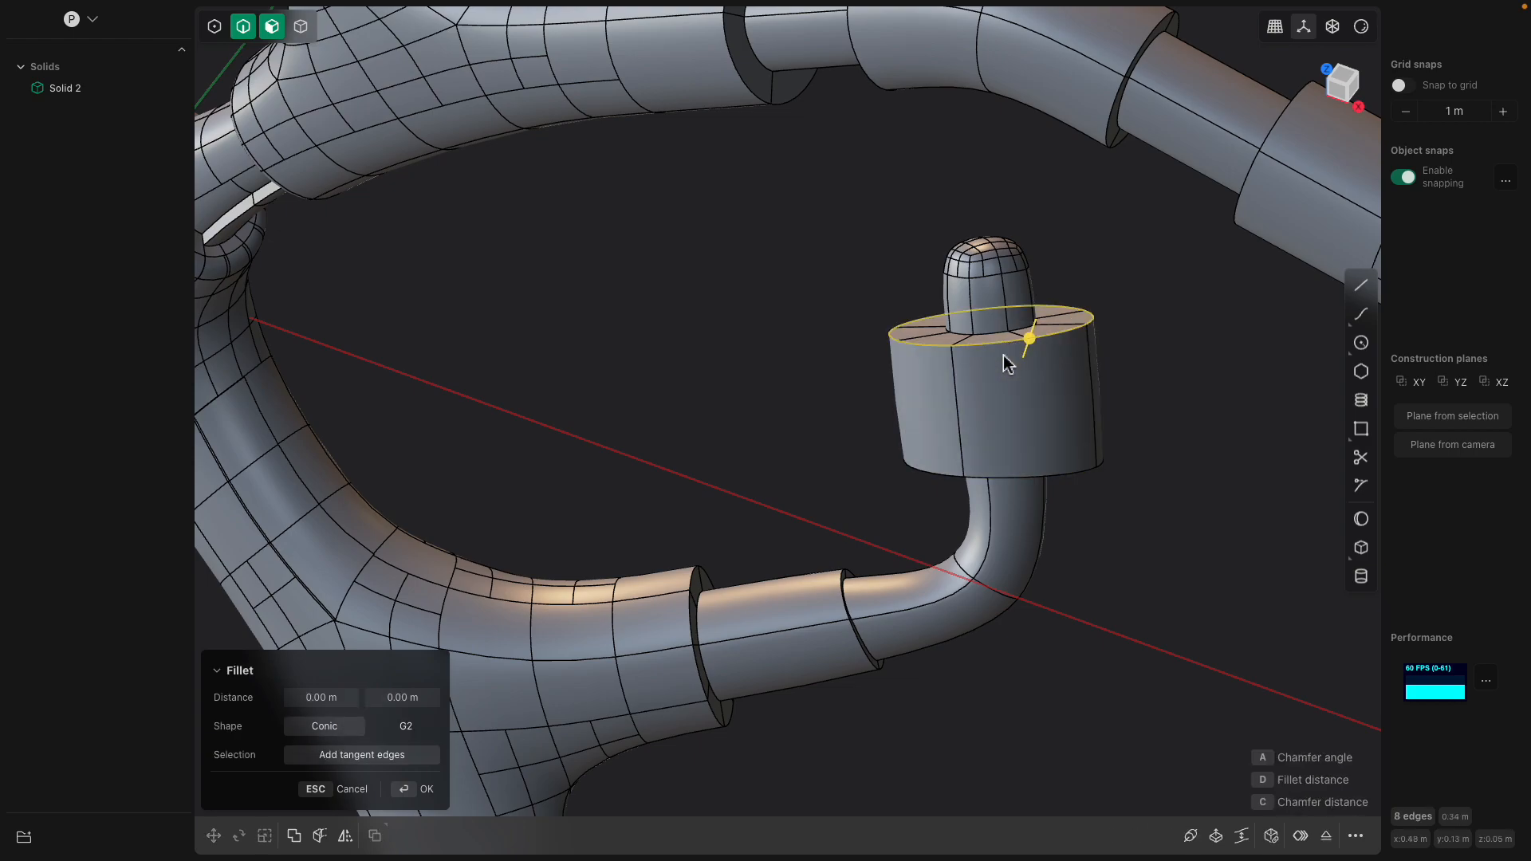
mouse_move(1098, 467)
left_mouse_down()
mouse_move(1117, 479)
mouse_move(1090, 461)
left_mouse_up()
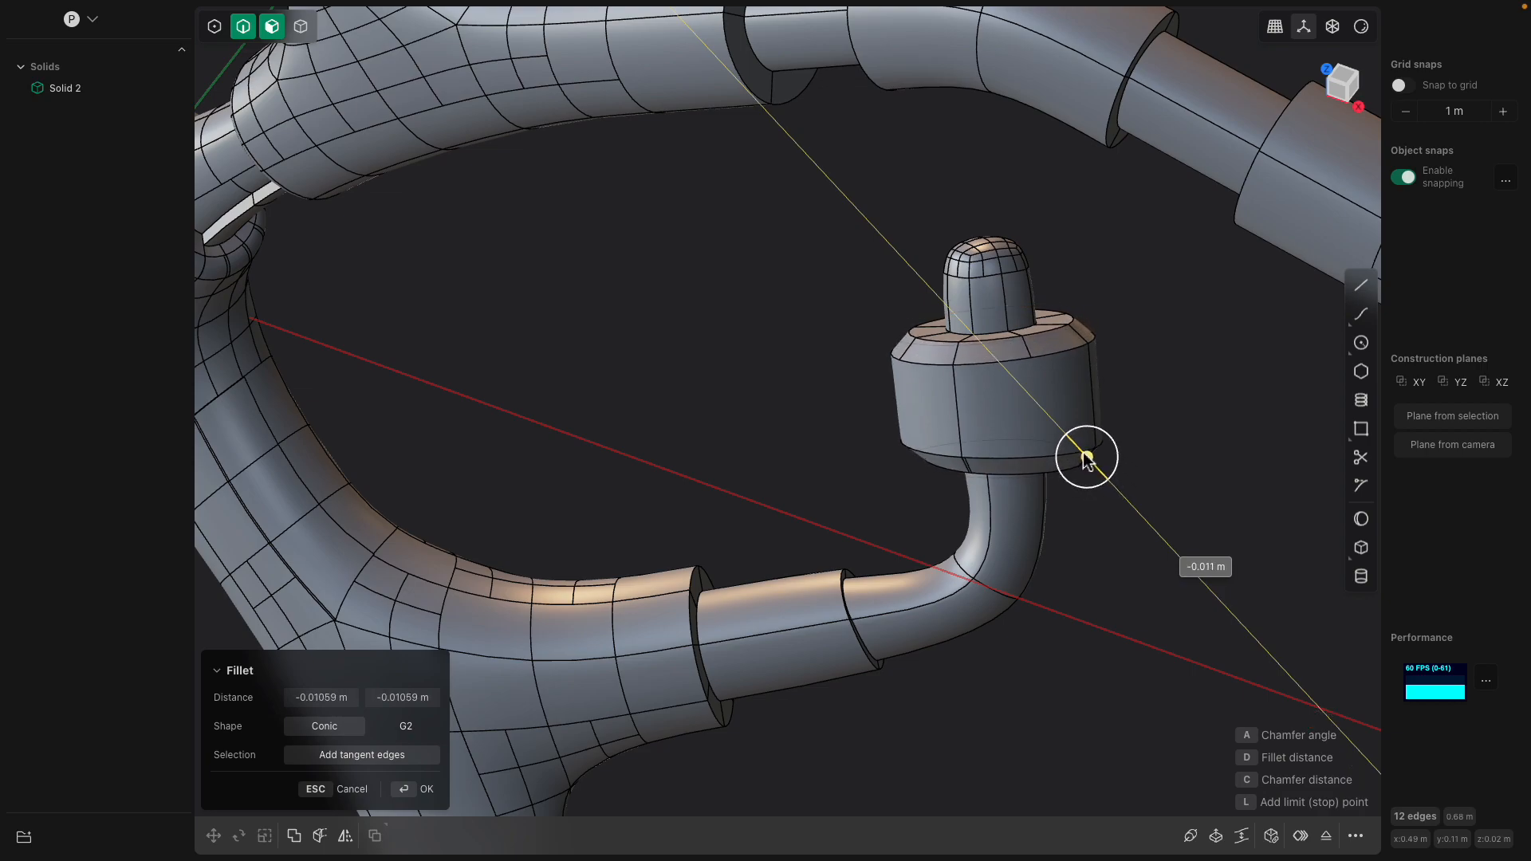
key("Return")
Offset eight separate faces around the domed tip above the collar outward by about 0.021 m to form radial blocks
middle_click_drag(1147, 370, 1064, 365)
left_click(1012, 304)
middle_click_drag(1021, 307, 1026, 257)
scroll(978, 243, "up", 5)
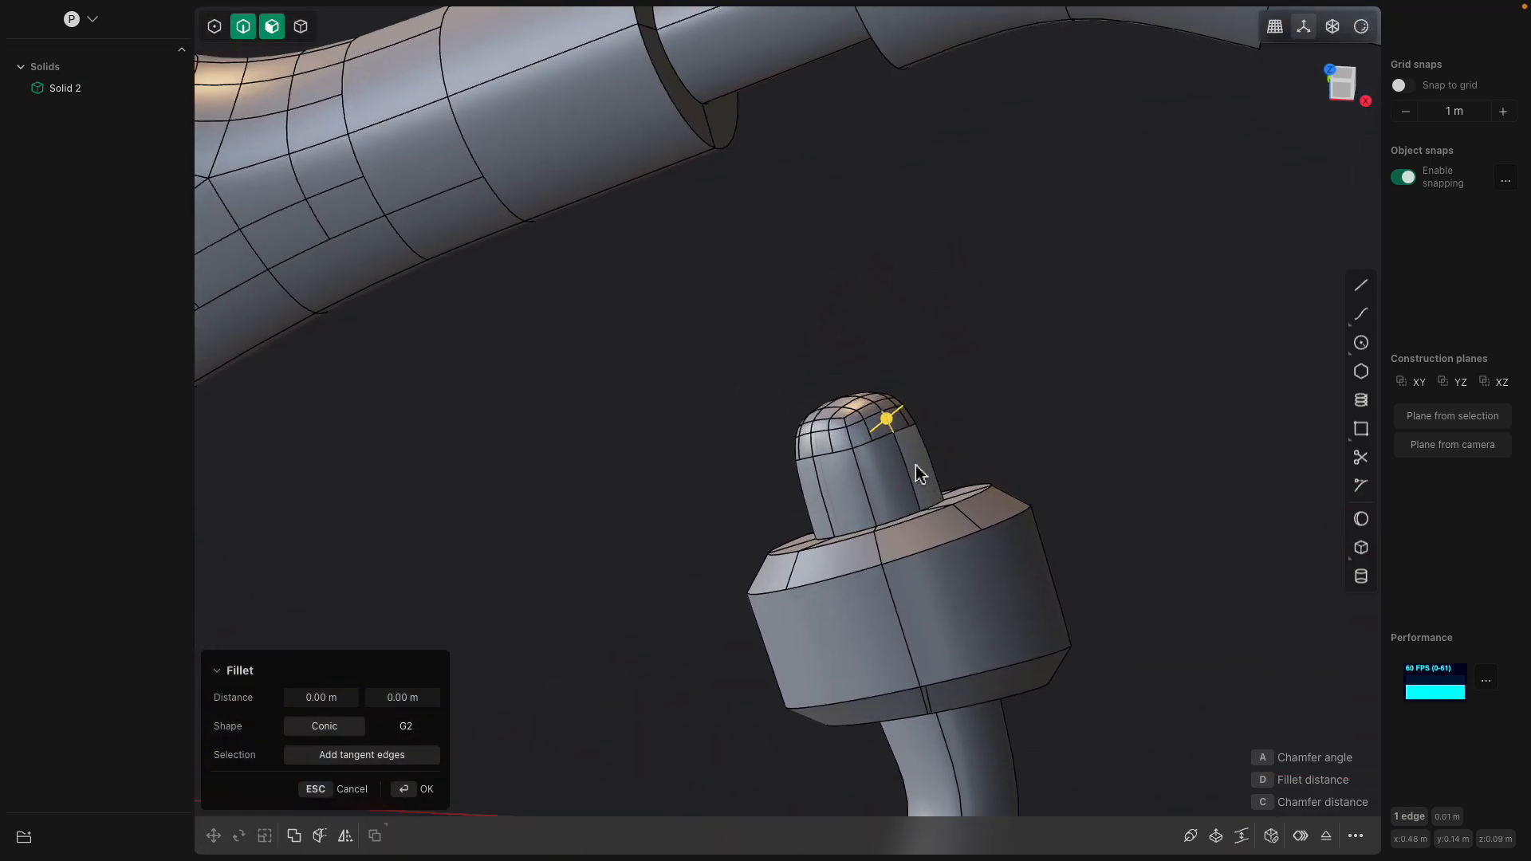
middle_click_drag(880, 418, 850, 401)
left_click(849, 406)
left_click(917, 380)
left_click(696, 453)
middle_click_drag(682, 509, 945, 406)
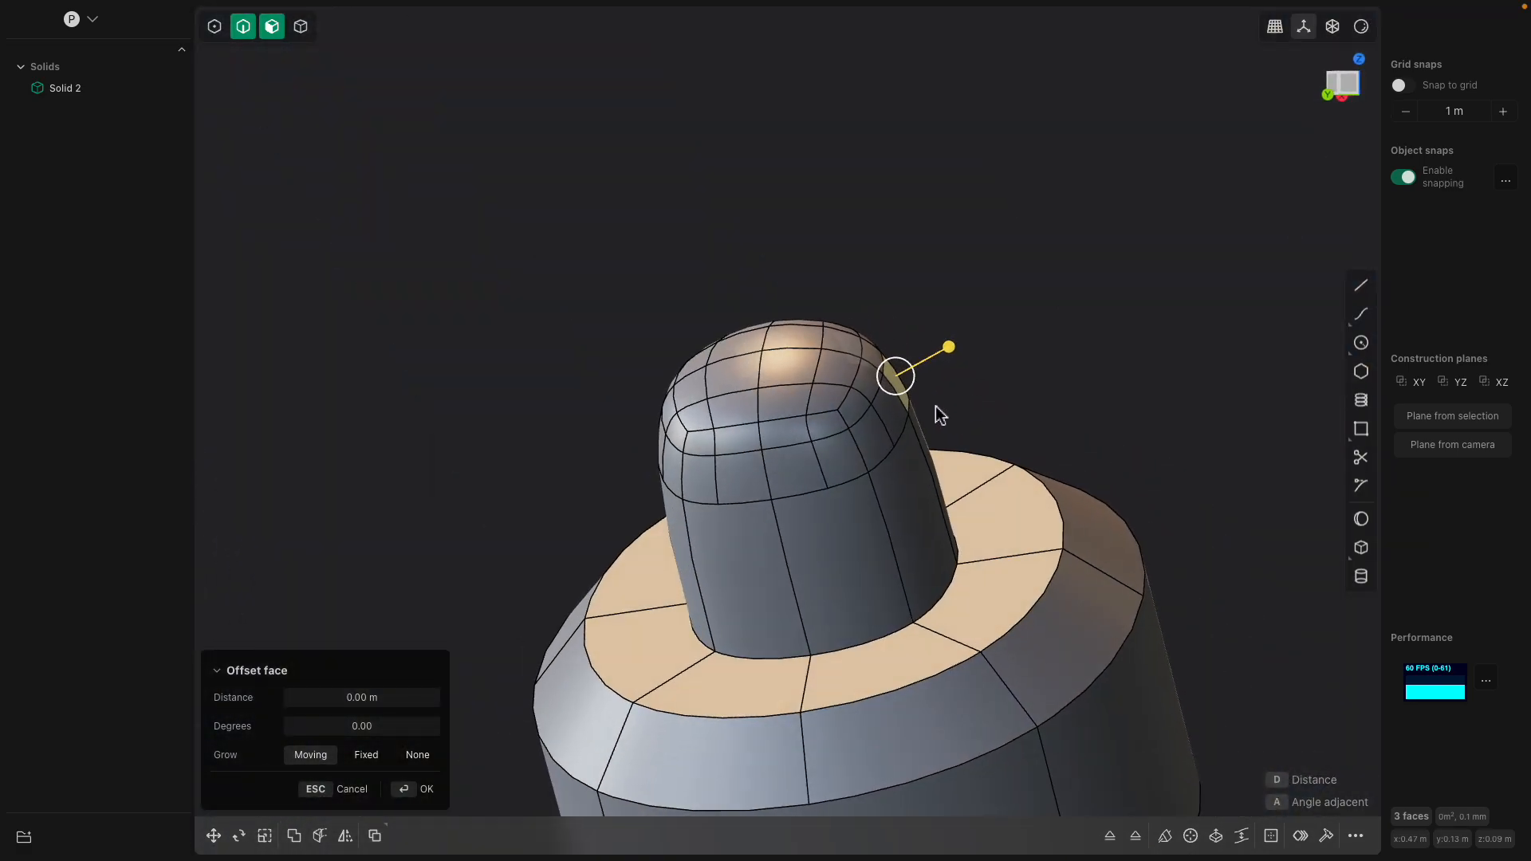
left_click(798, 467)
middle_click_drag(797, 468, 894, 477)
left_click(704, 479)
middle_click_drag(703, 479, 799, 516)
left_click(672, 463)
left_click(676, 467)
left_click_drag(844, 537, 918, 559)
middle_click_drag(918, 559, 902, 488)
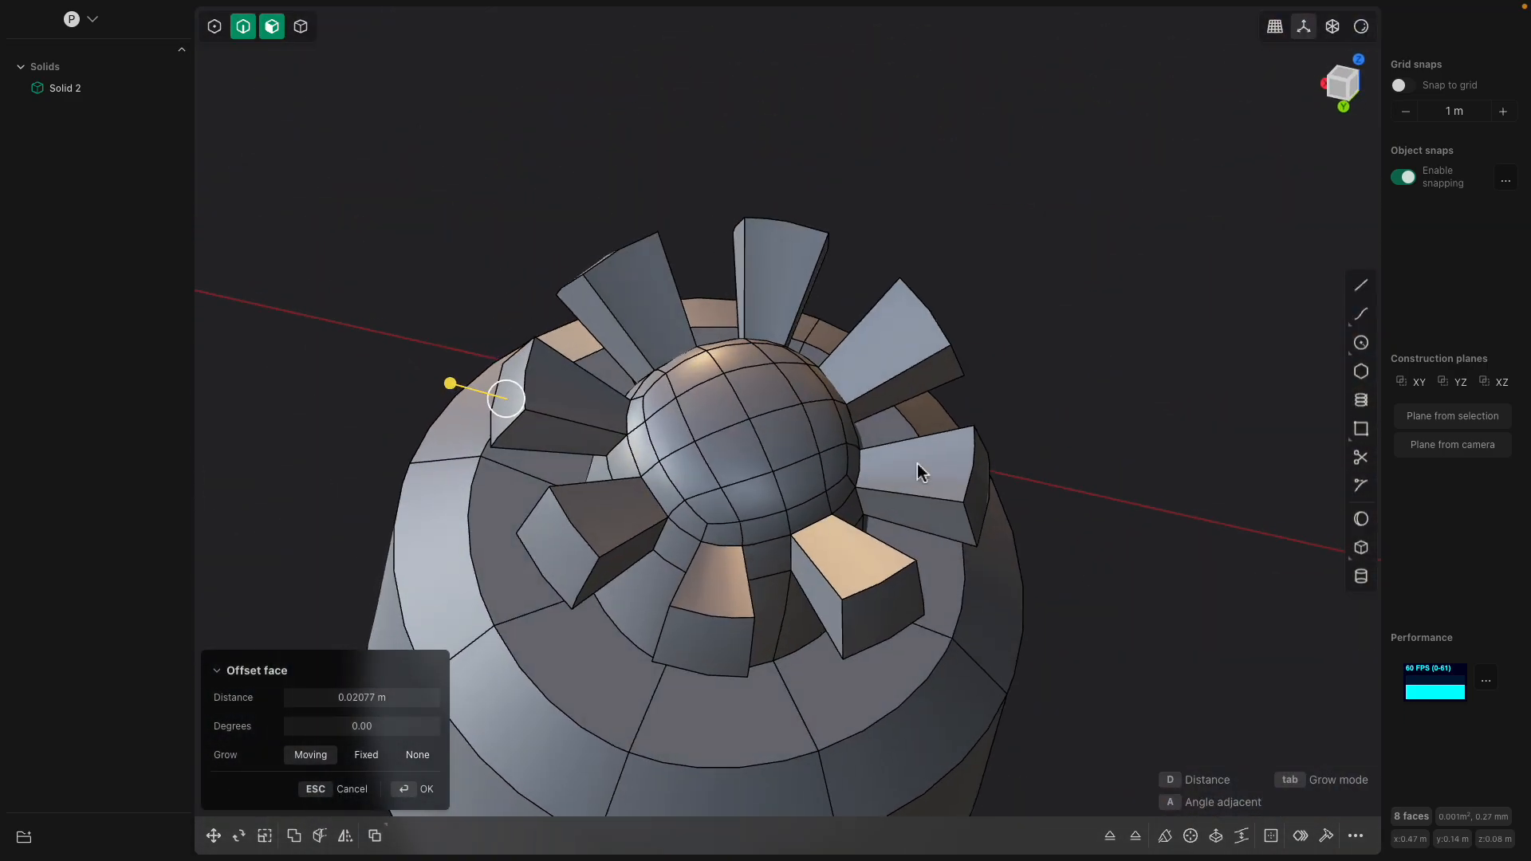
key("Return")
Fillet the outer end edges of all eight radial blocks around the dome
middle_click_drag(1043, 413, 889, 369)
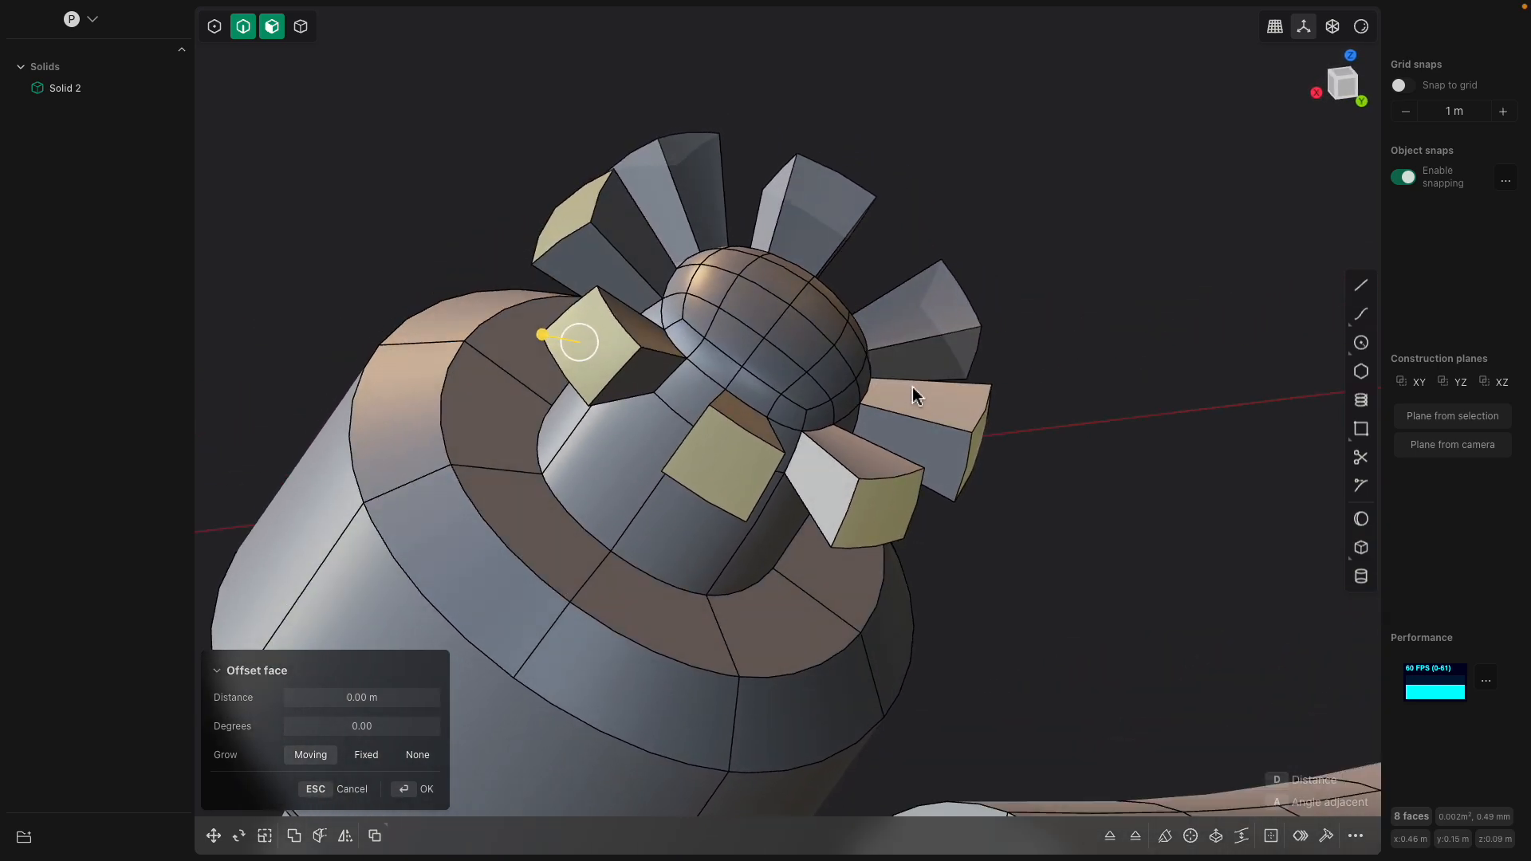
key("f")
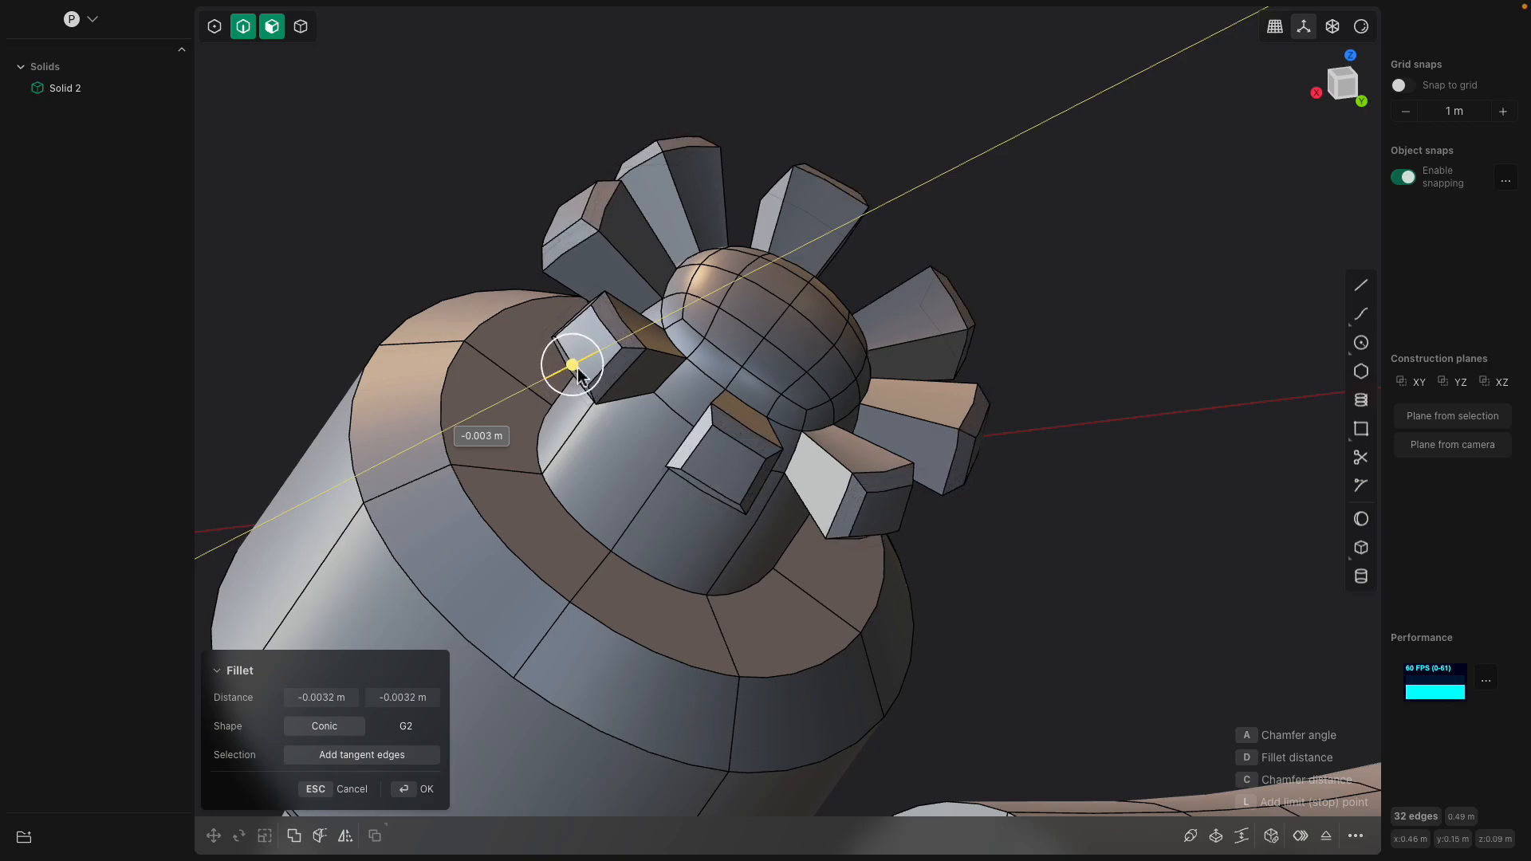
left_click(547, 369)
middle_click_drag(550, 371, 754, 335)
key("Return")
Offset the four central faces on top of the dome inward to form a square recess
left_click(756, 333)
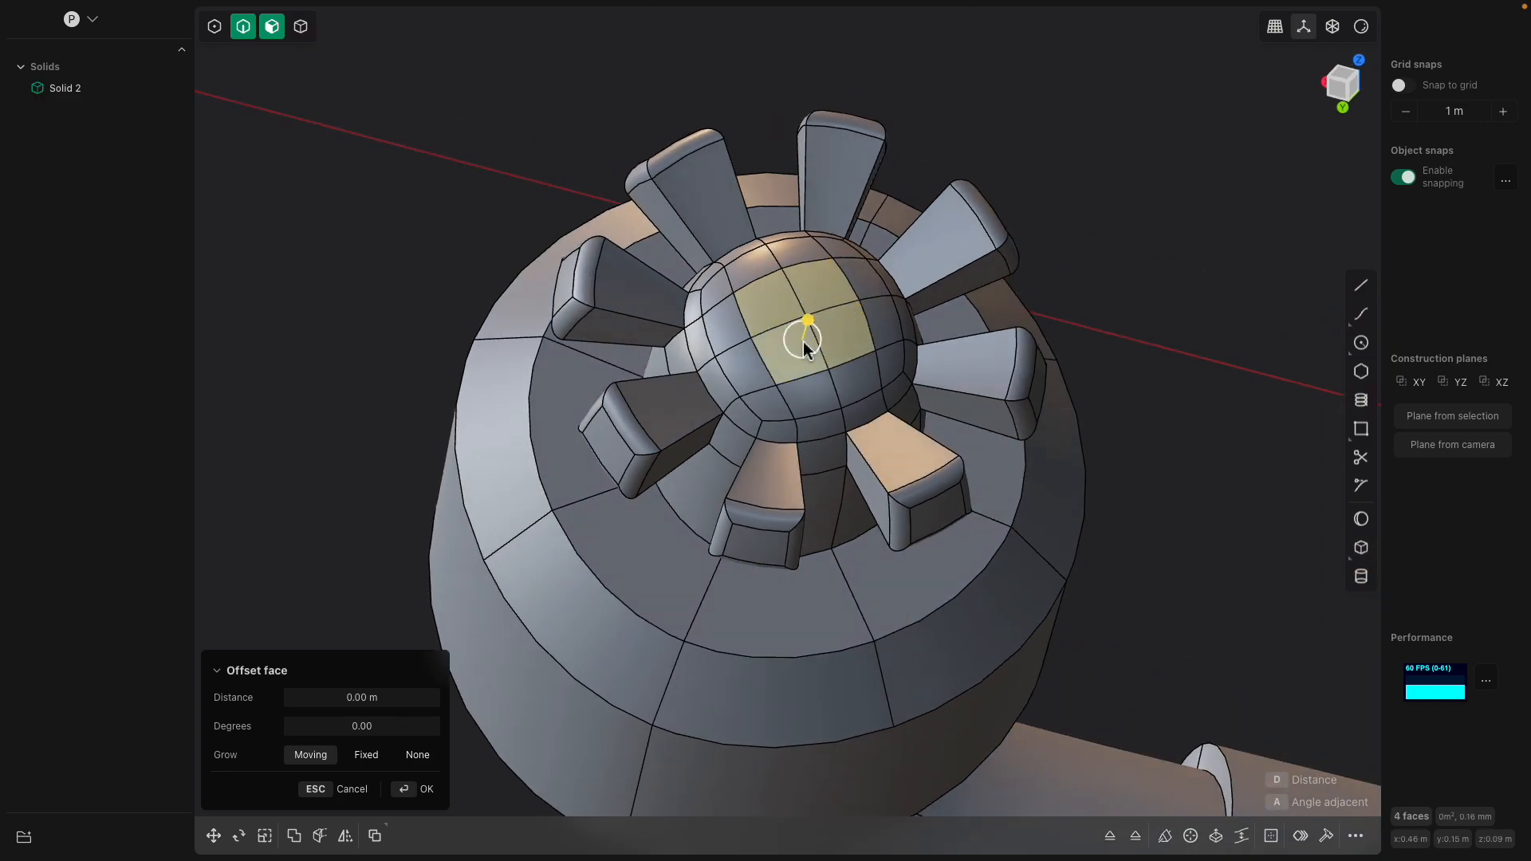
middle_click_drag(804, 344, 828, 295)
left_click_drag(820, 284, 818, 306)
right_click(831, 292)
middle_click_drag(831, 292, 801, 327)
Fillet the eight edges around the floor of the square recess in the dome
scroll(782, 345, "up", 3)
key("Escape")
scroll(834, 328, "up", 2)
key("b")
left_click_drag(761, 370, 821, 351)
middle_click_drag(818, 343, 834, 341)
right_click(881, 266)
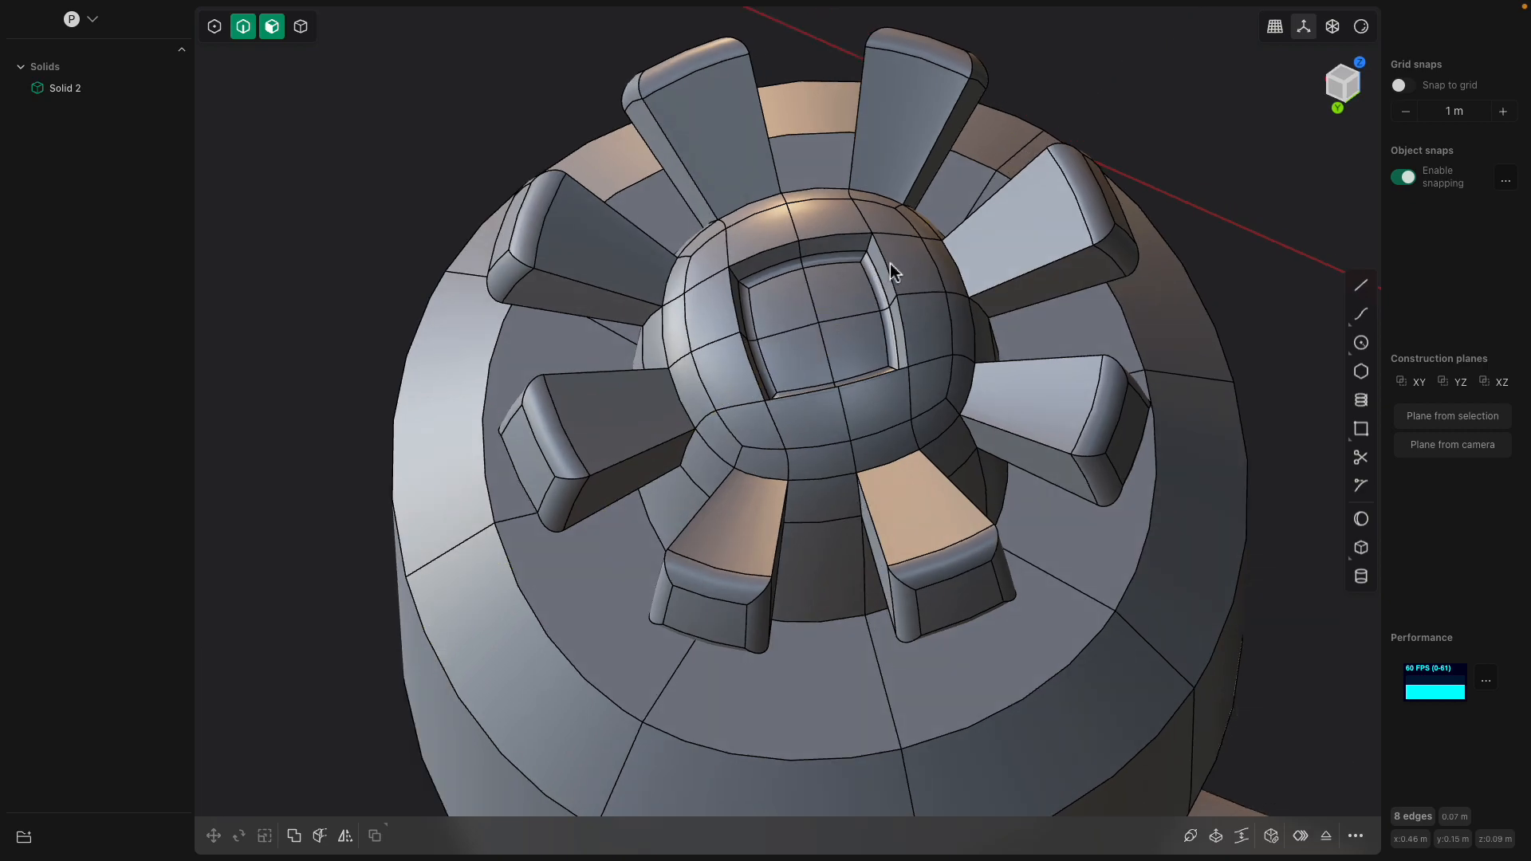
Fillet the outer rim edges of the square recess on top of the dome
left_click(885, 259)
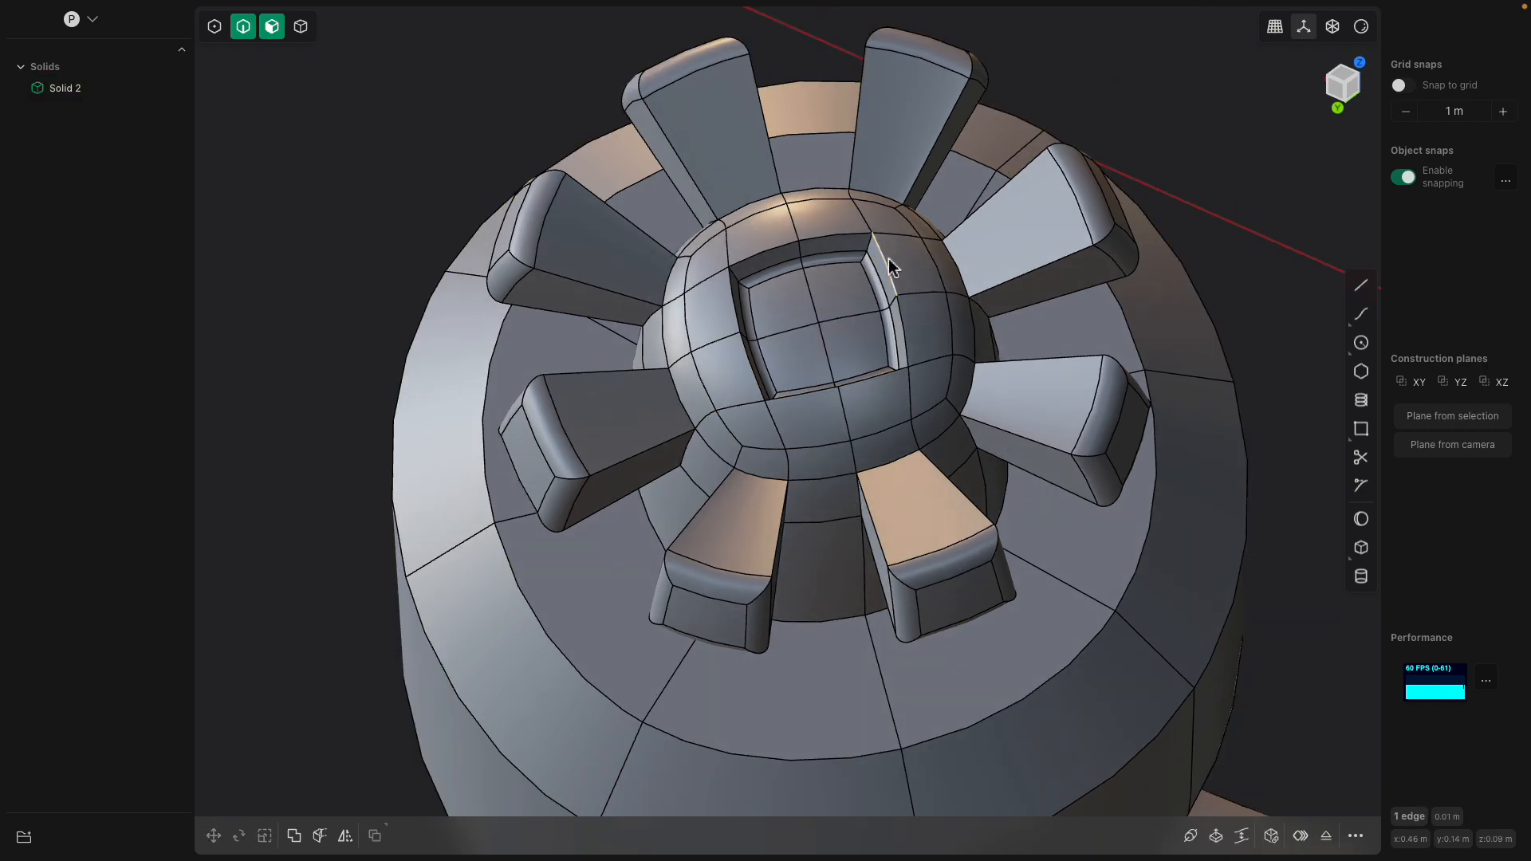
left_click(831, 233)
key("f")
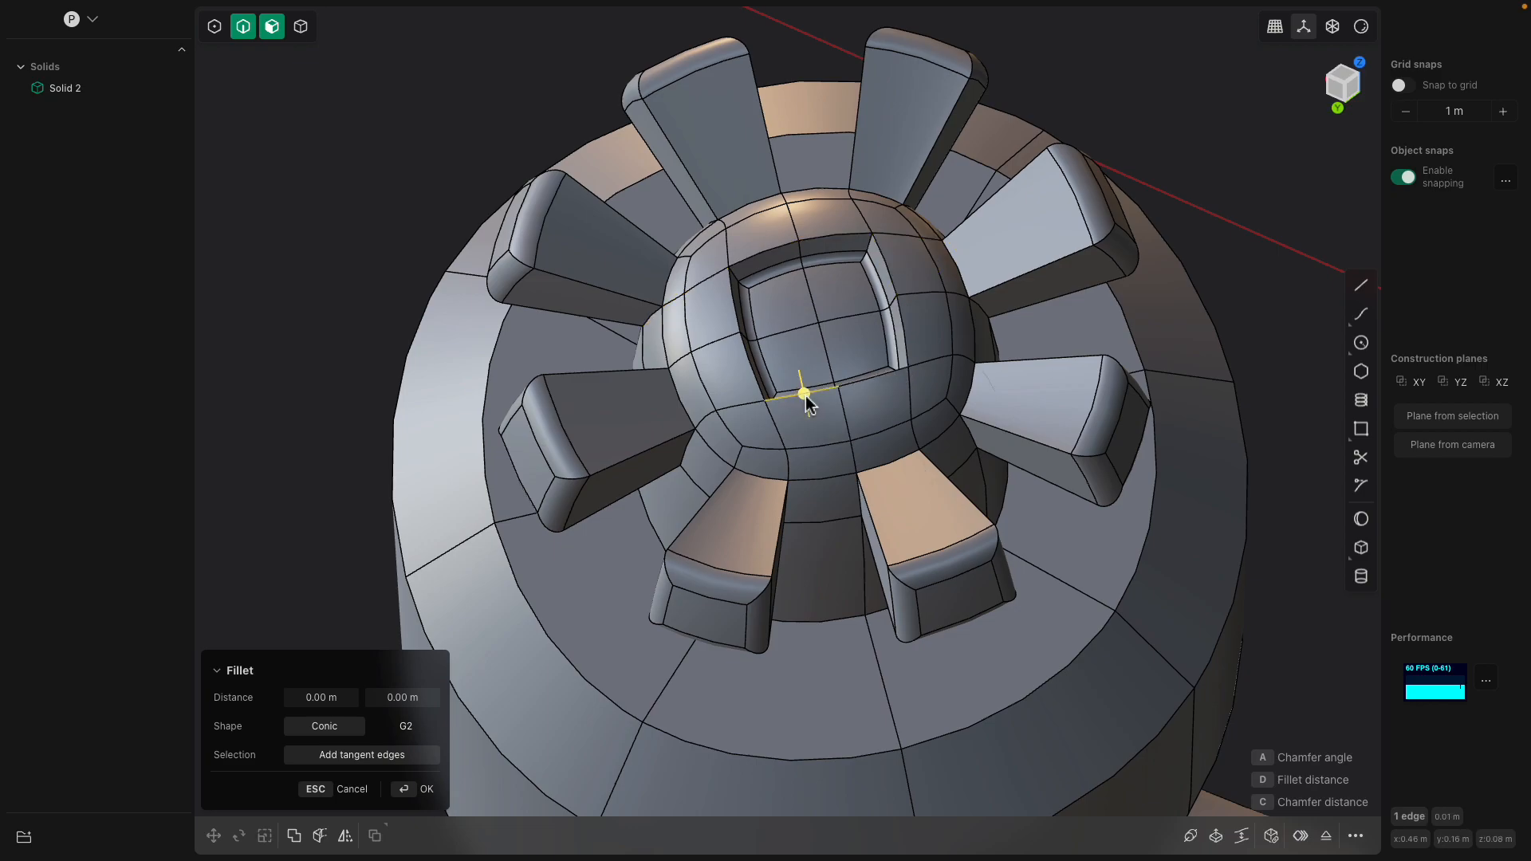
left_click(744, 347)
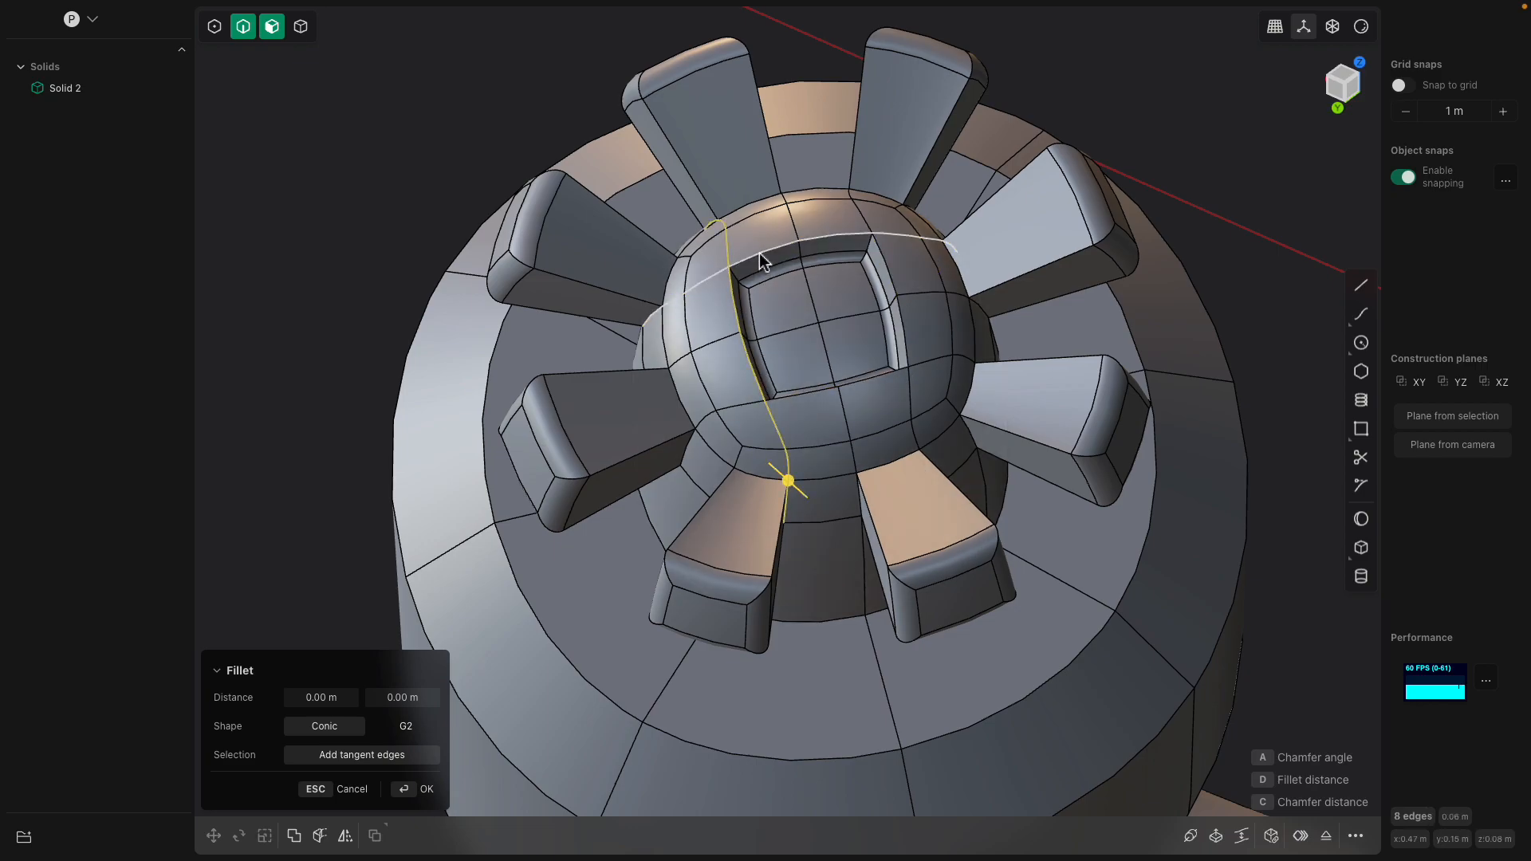
left_click(834, 241)
left_click(908, 363, "alt")
left_click(845, 379, "alt")
middle_click_drag(846, 378, 917, 308)
left_click_drag(917, 308, 956, 299)
middle_click_drag(900, 337, 962, 432)
key("Return")
scroll(957, 431, "down", 10)
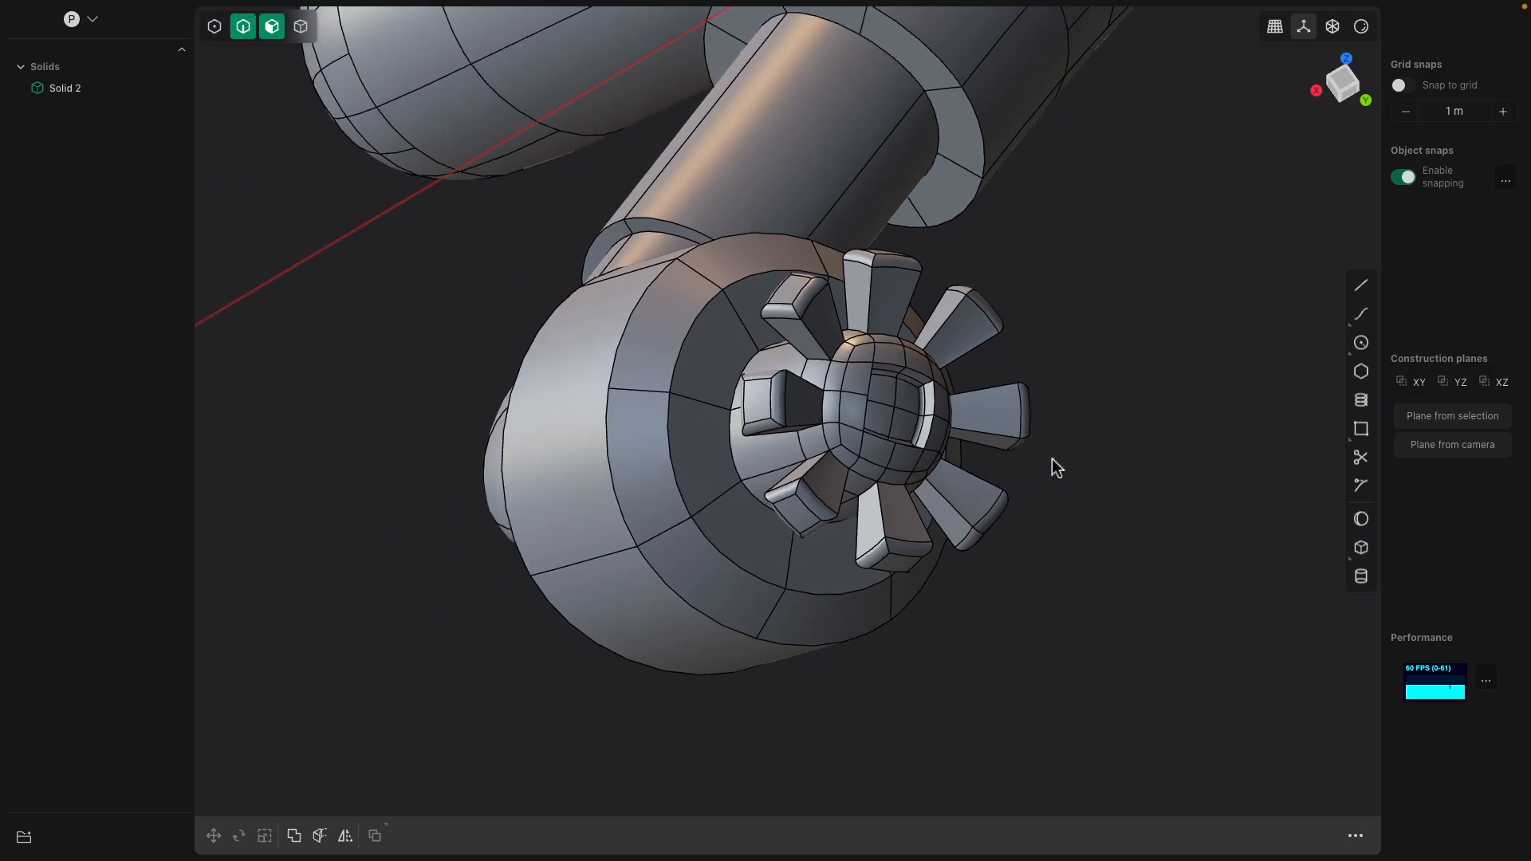
Fillet the upper rim edges of the collar beneath the ring of radial blocks by about 0.0057 m
middle_click_drag(1051, 466, 841, 506)
left_click(834, 528)
key("f")
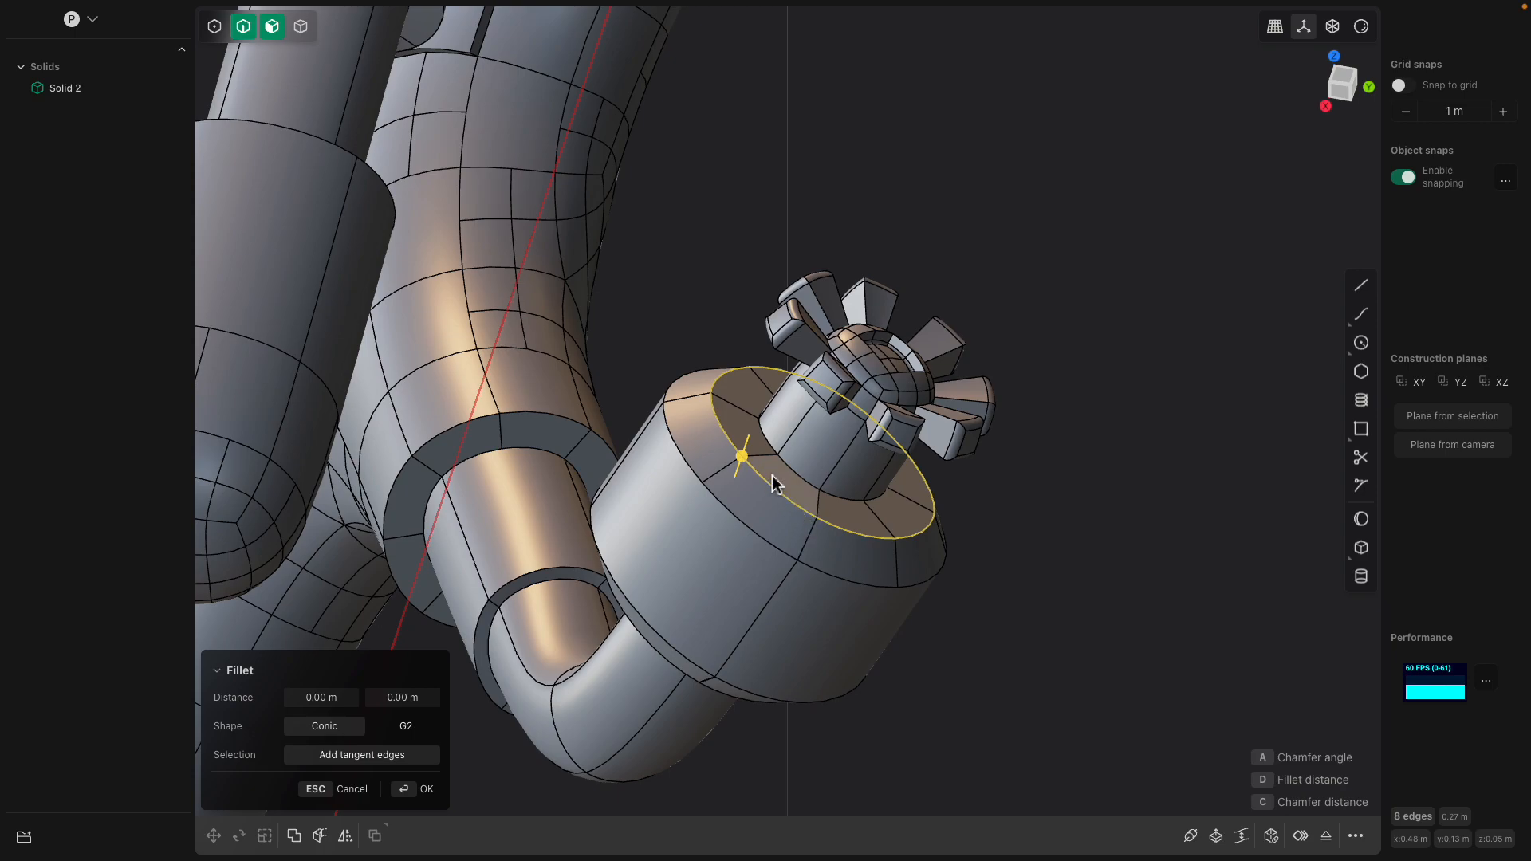
left_click_drag(742, 457, 744, 461)
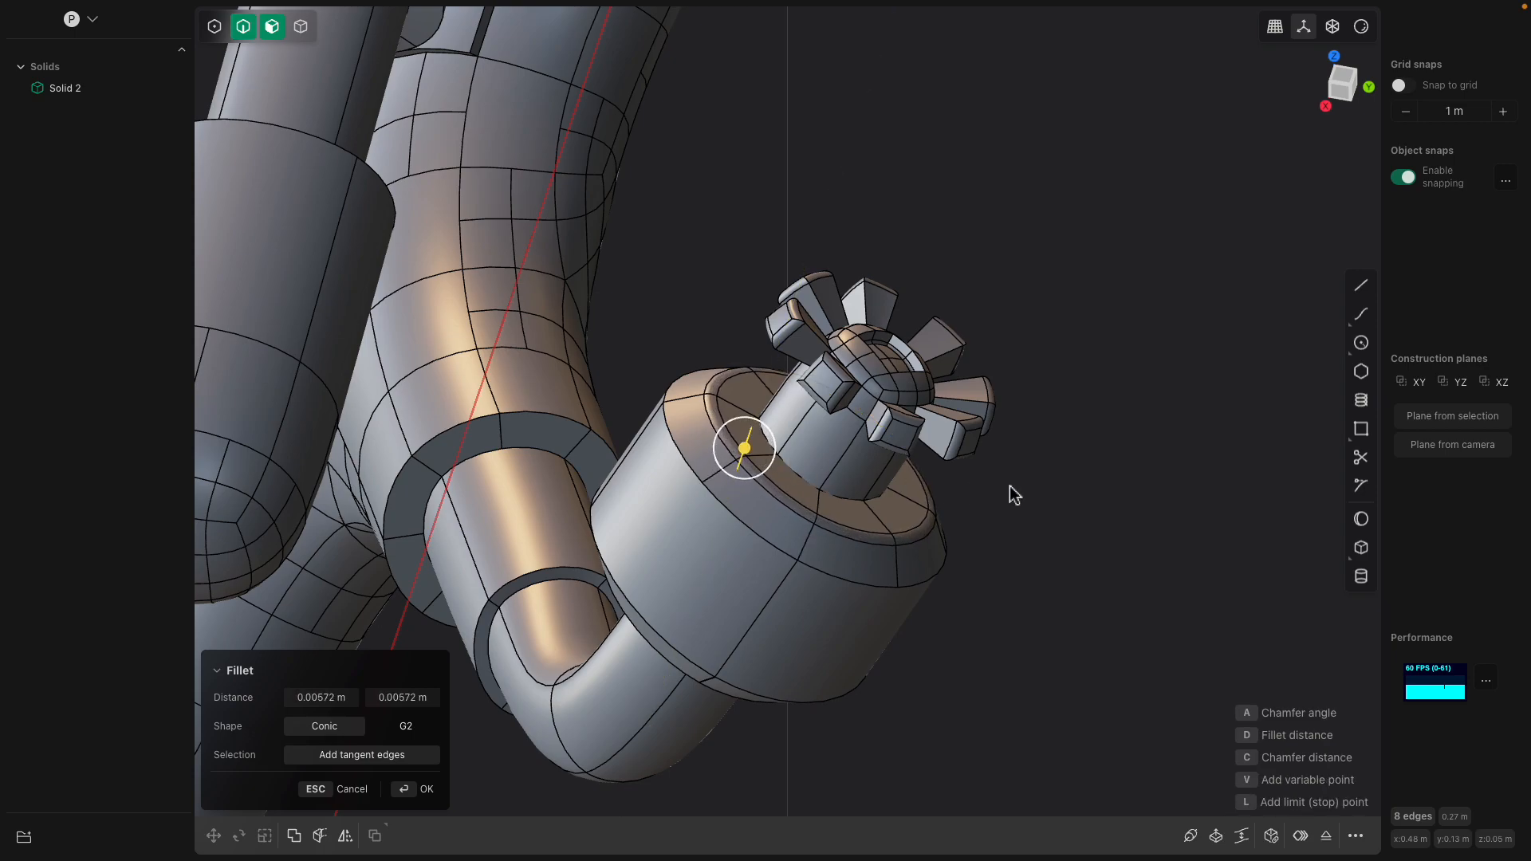
key("Return")
Examine the collar with its radial blocks and the surrounding arms of the solid from several angles
scroll(1009, 493, "down", 10)
middle_click_drag(991, 539, 975, 474)
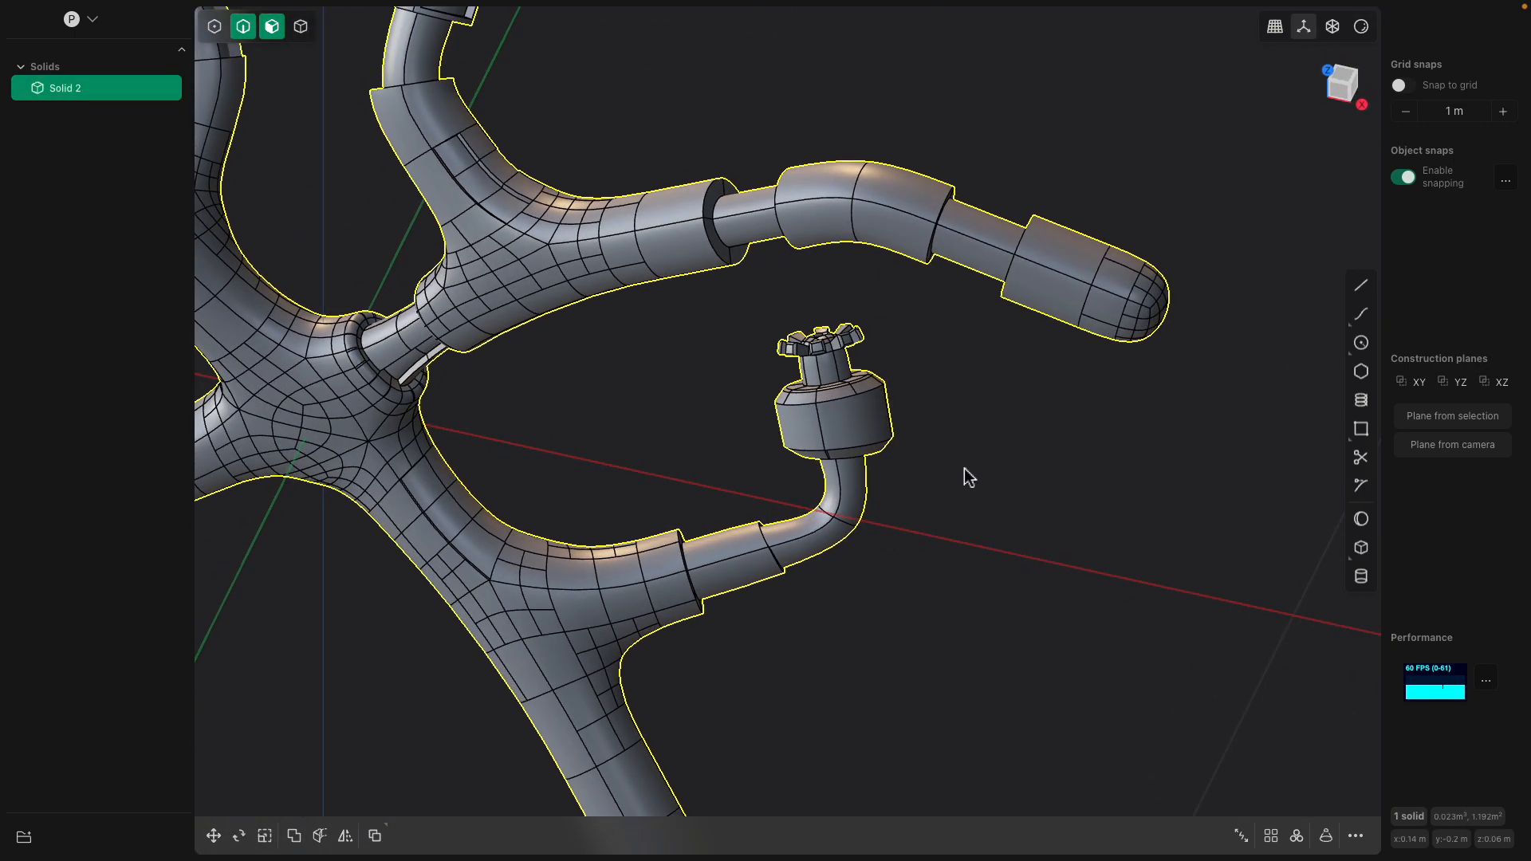
scroll(974, 474, "down", 5)
middle_click_drag(967, 335, 937, 361)
scroll(923, 389, "up", 10)
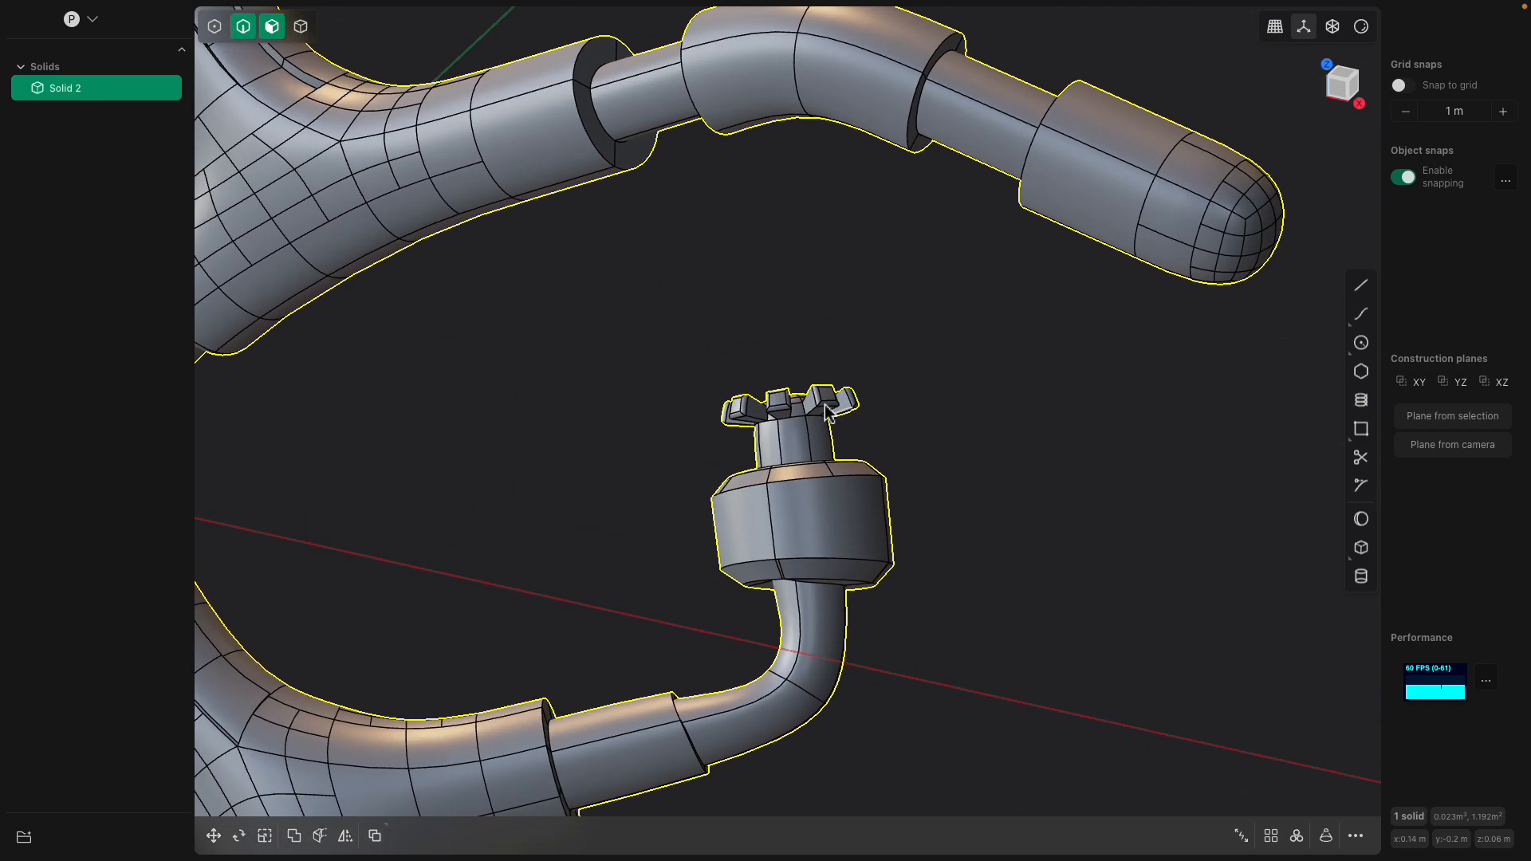
middle_click_drag(689, 416, 758, 385)
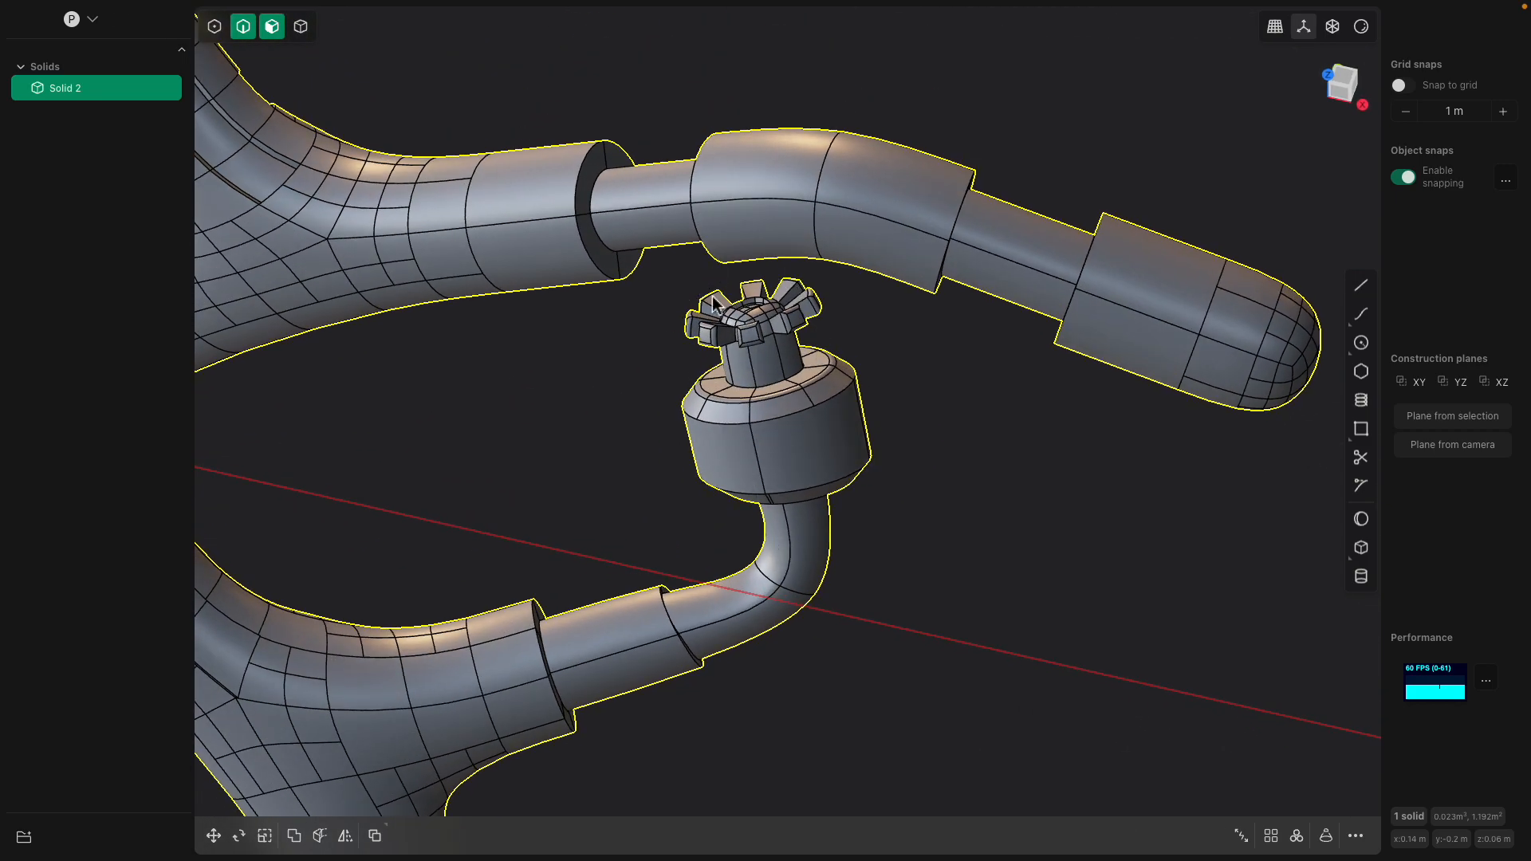
middle_click_drag(1290, 385, 998, 376)
left_click(917, 371)
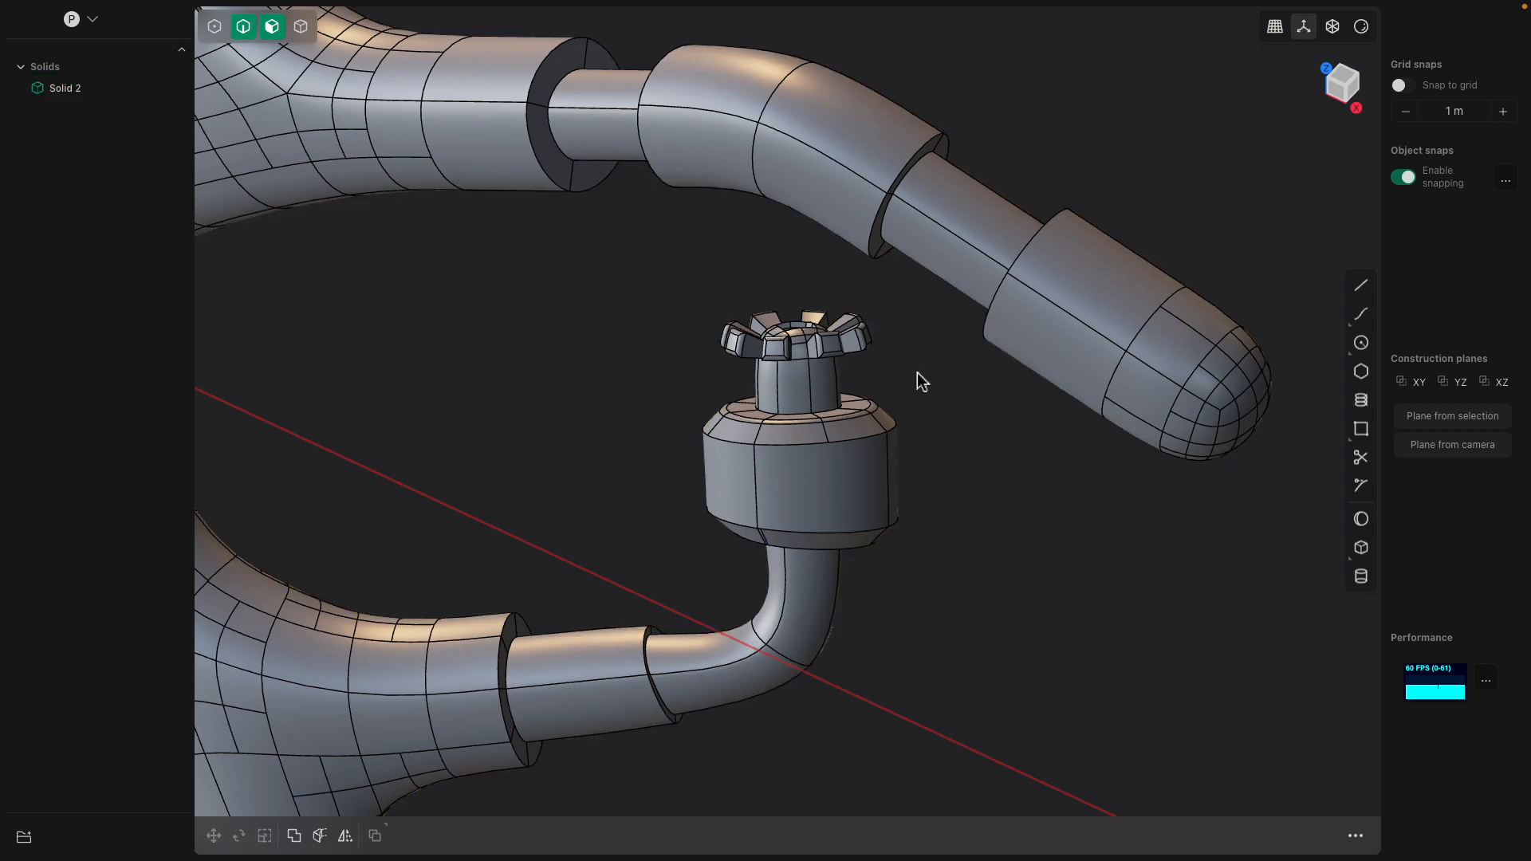
left_click_drag(684, 297, 888, 400)
middle_click_drag(906, 376, 848, 388)
scroll(855, 472, "down", 3)
middle_click_drag(908, 343, 937, 336)
scroll(683, 431, "down", 4)
middle_click_drag(683, 431, 928, 371, "shift")
middle_click_drag(804, 310, 848, 307)
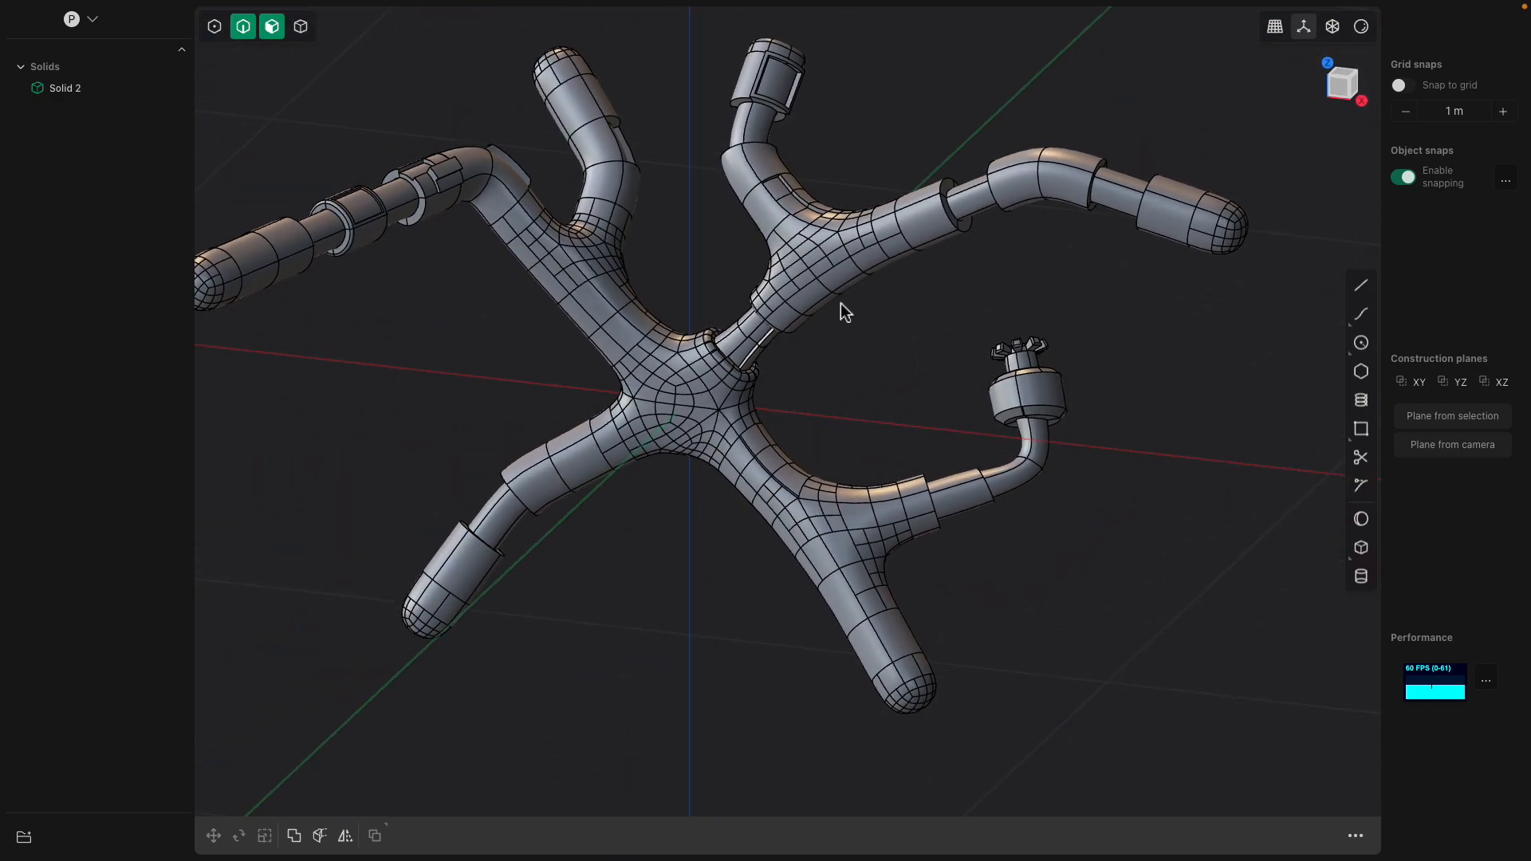
Offset separate small faces along the forked branch beyond the narrow neck inward to form rectangular recesses
scroll(823, 306, "up", 3)
scroll(827, 293, "up", 2)
left_click(827, 293)
scroll(826, 304, "up", 2)
left_click_drag(806, 342, 825, 321)
left_click(902, 239)
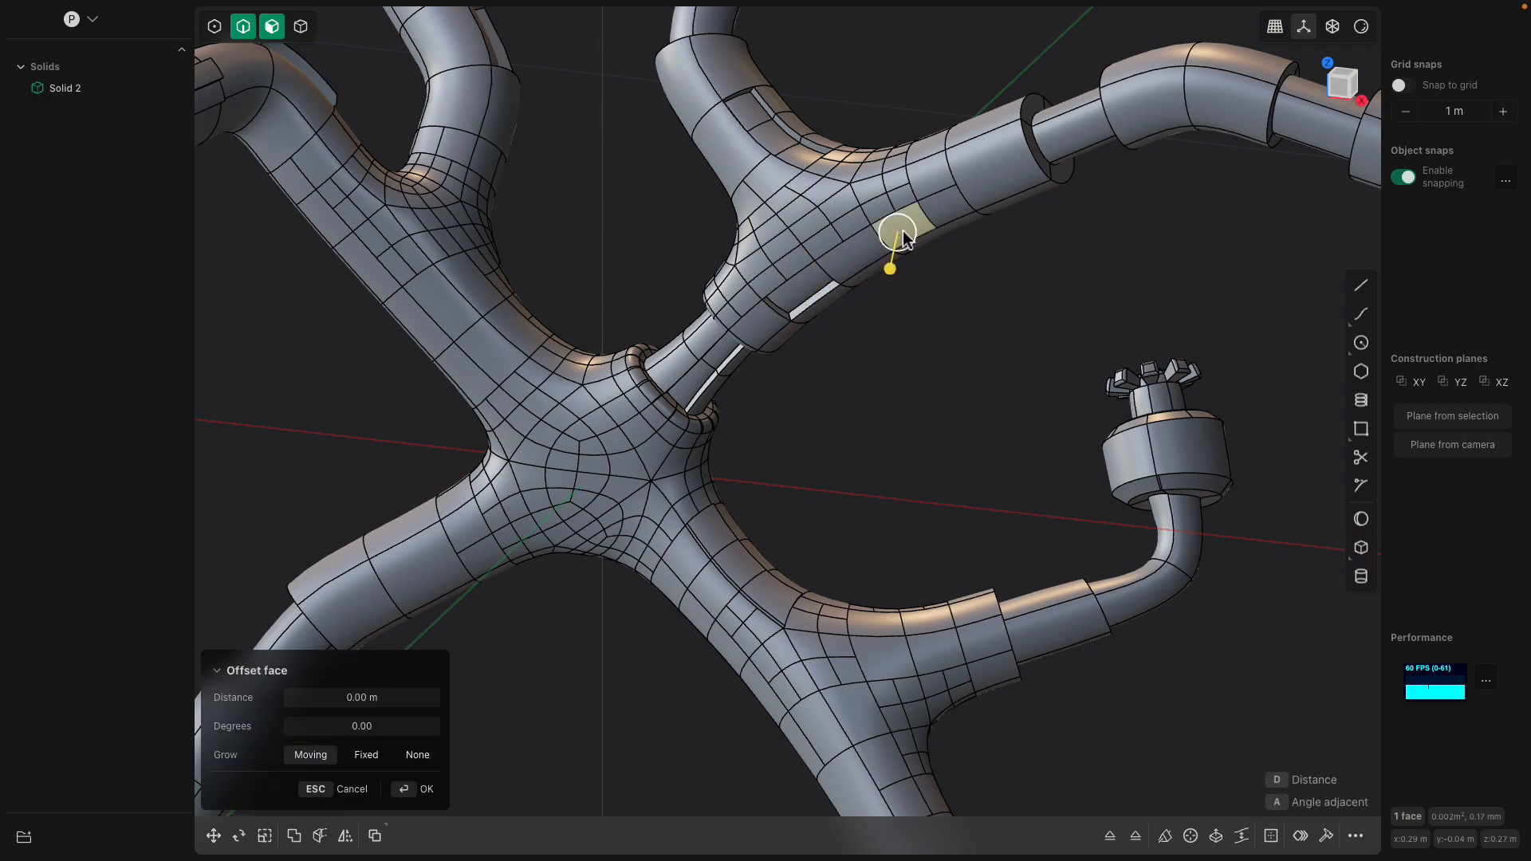
middle_click_drag(896, 263, 729, 262)
left_click_drag(739, 262, 735, 254)
middle_click_drag(533, 365, 702, 362, "shift")
key("Return")
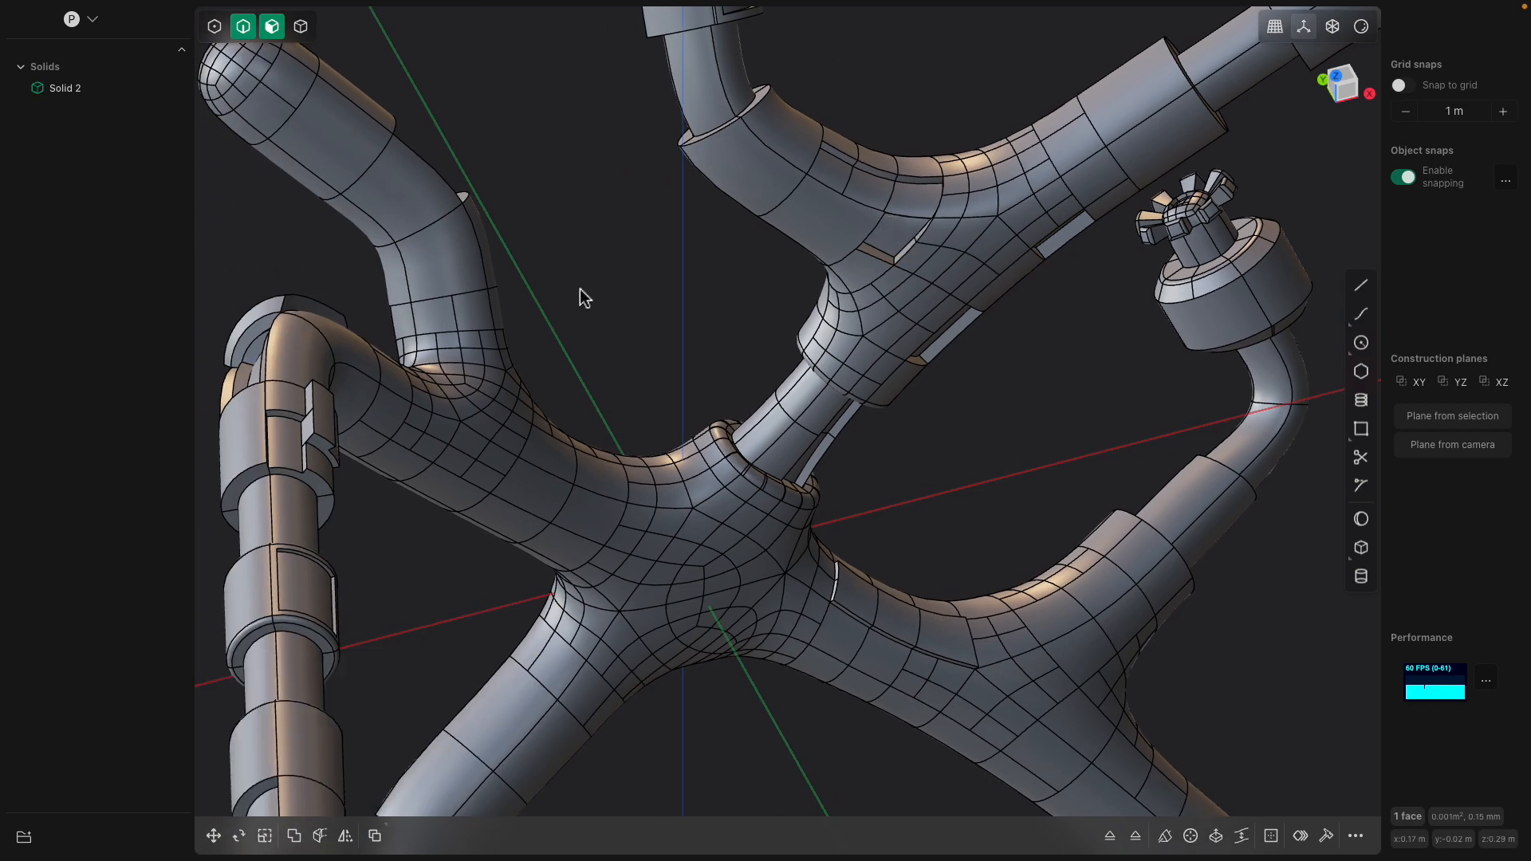
Offset a face at the bend of the short round-tipped arm outward by about 0.01 m to form a raised panel
left_click(453, 266)
middle_click_drag(480, 279, 528, 308)
left_click_drag(466, 332, 470, 338)
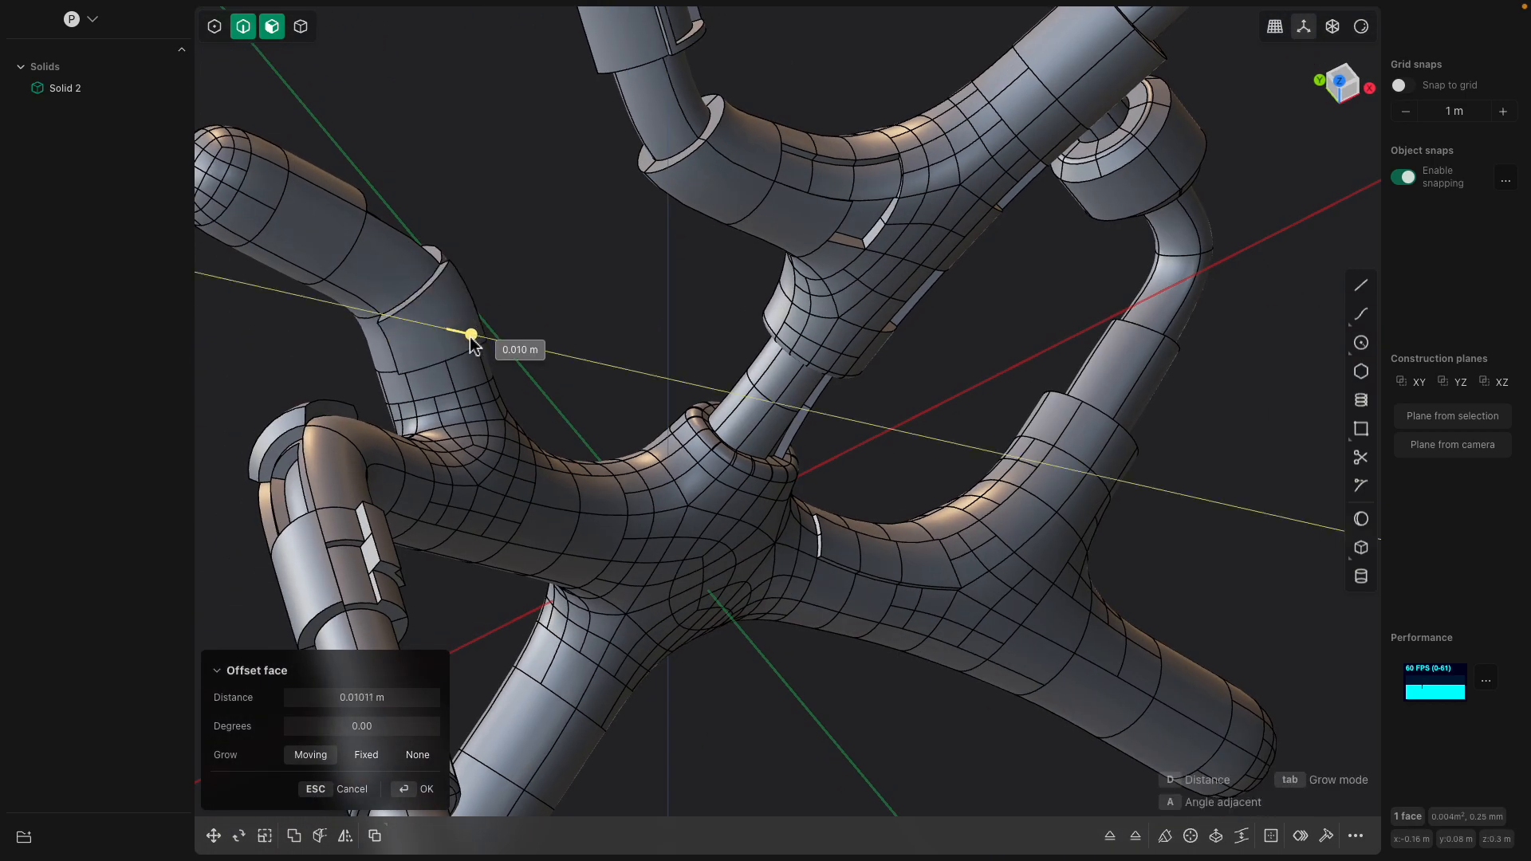
key("Return")
scroll(575, 333, "down", 2)
middle_click_drag(636, 364, 673, 290, "shift")
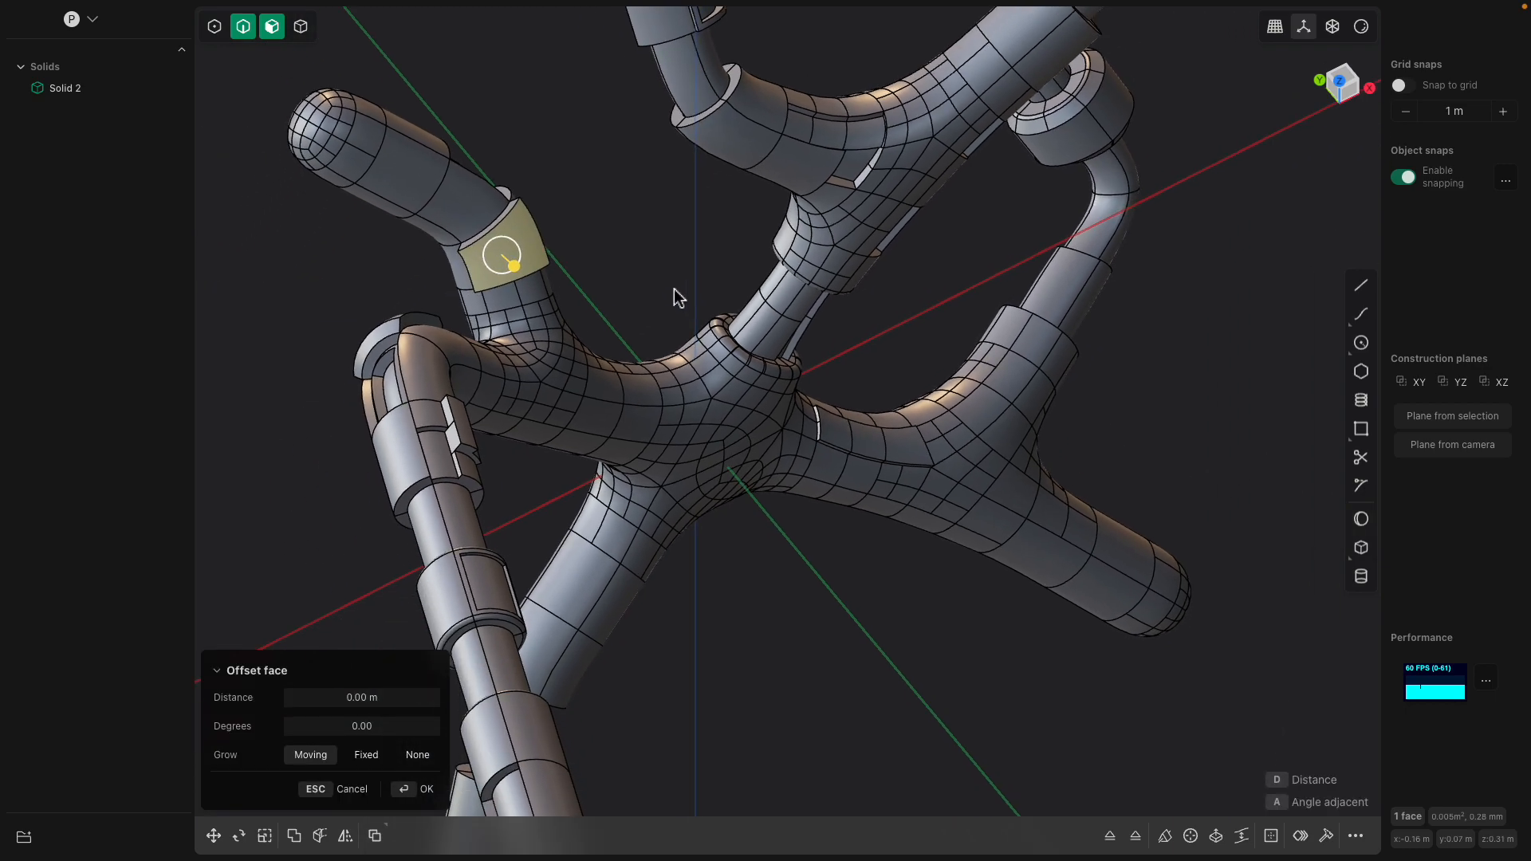
left_click(686, 298)
Offset a side face of the sleeve on the arm beside the body's opening slightly inward to form a shallow recess
mouse_move(824, 391)
middle_mouse_down()
mouse_move(807, 408)
mouse_move(896, 315)
mouse_move(803, 462)
mouse_move(780, 558)
mouse_move(803, 582)
mouse_move(851, 455)
mouse_move(843, 414)
mouse_move(821, 403)
middle_mouse_up()
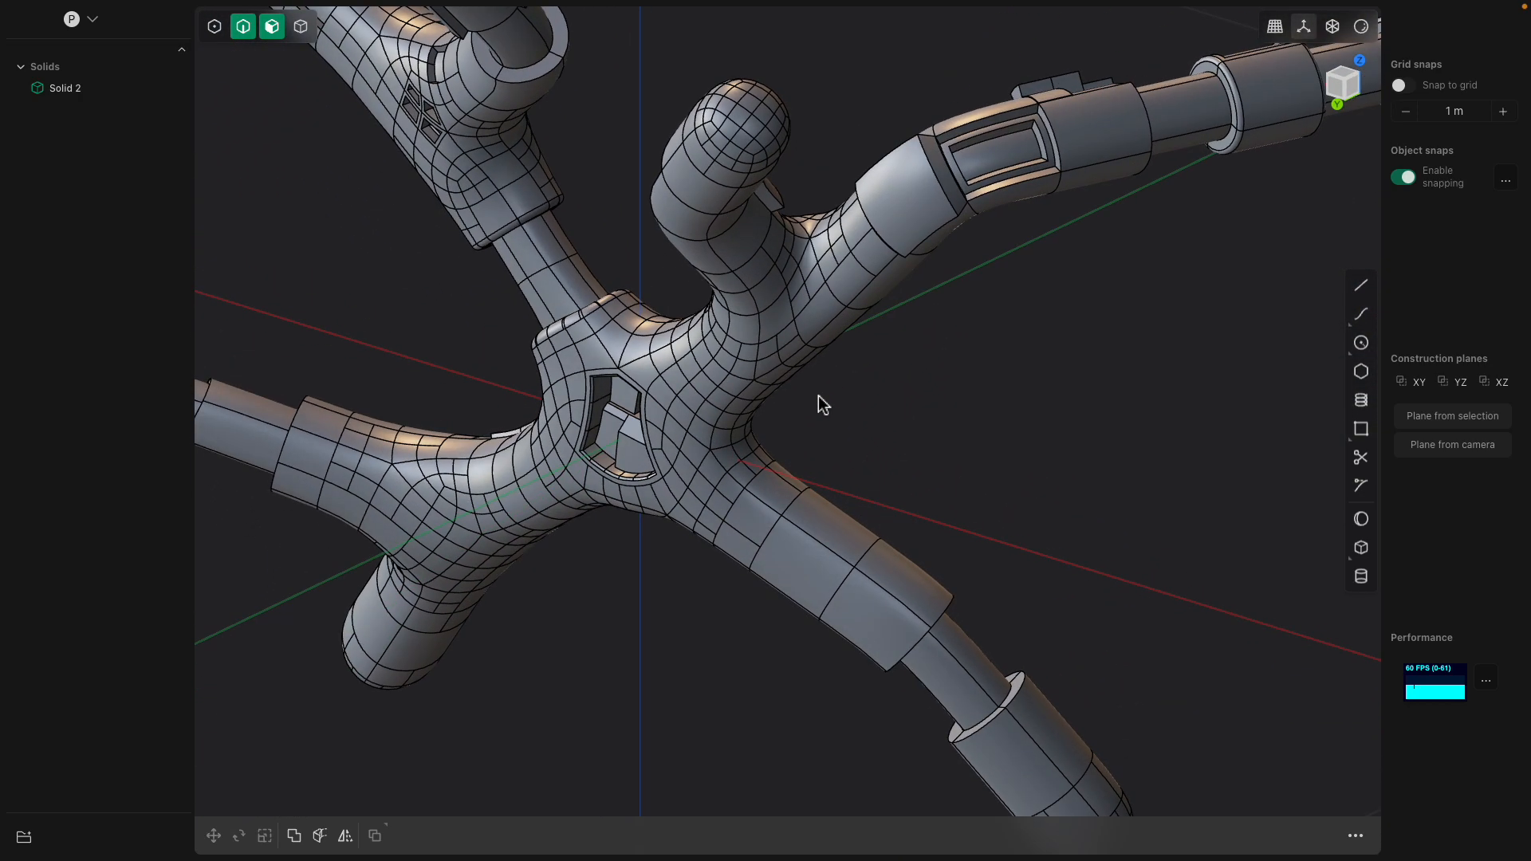
middle_click_drag(819, 395, 834, 502)
left_click(834, 503)
scroll(838, 515, "up", 5)
left_click_drag(835, 531, 833, 525)
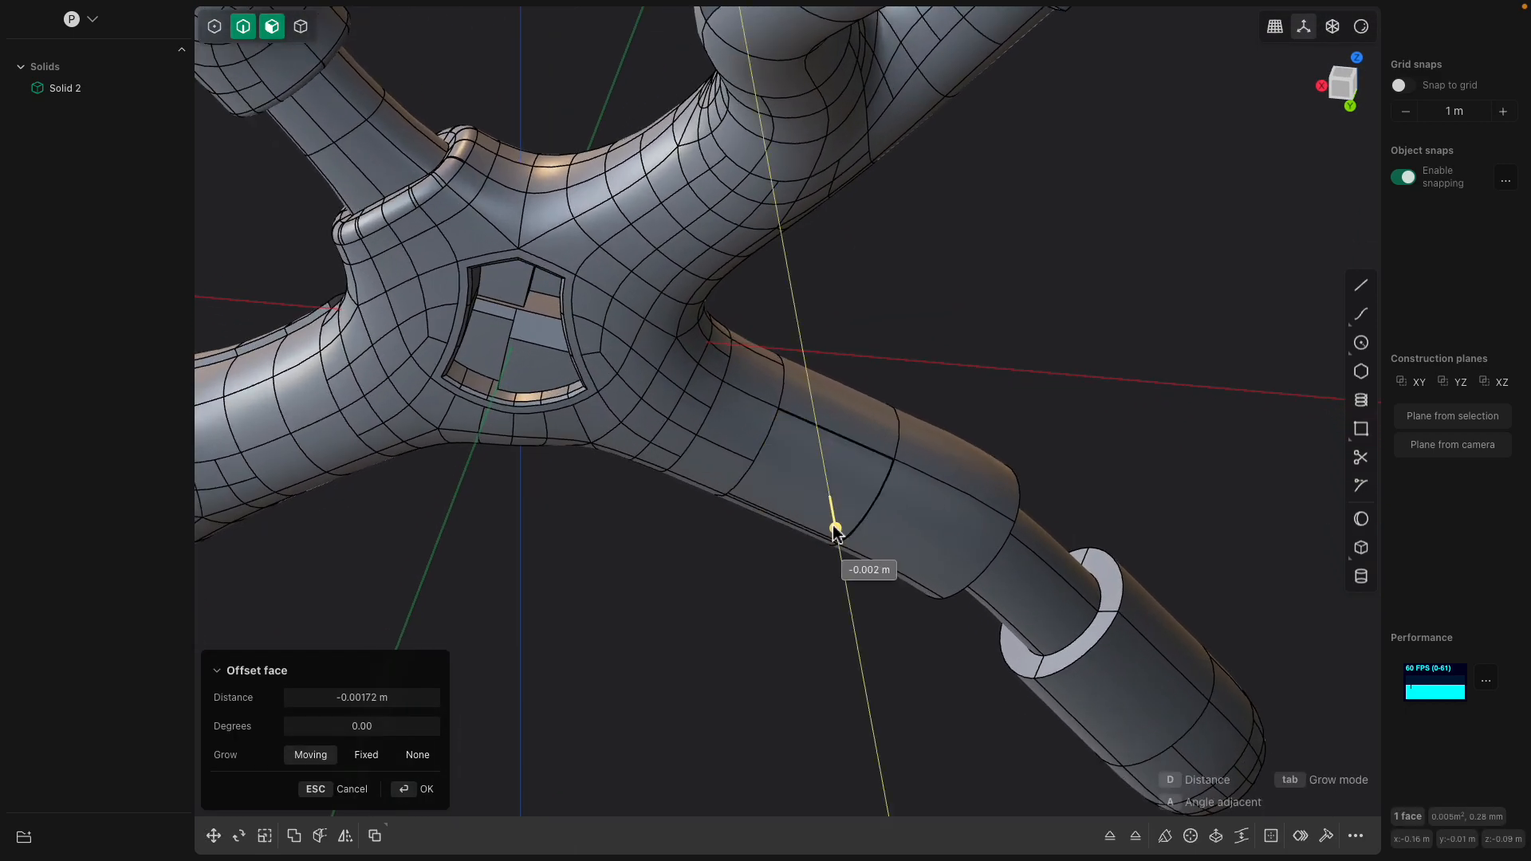
middle_click_drag(854, 527, 766, 498)
key("Return")
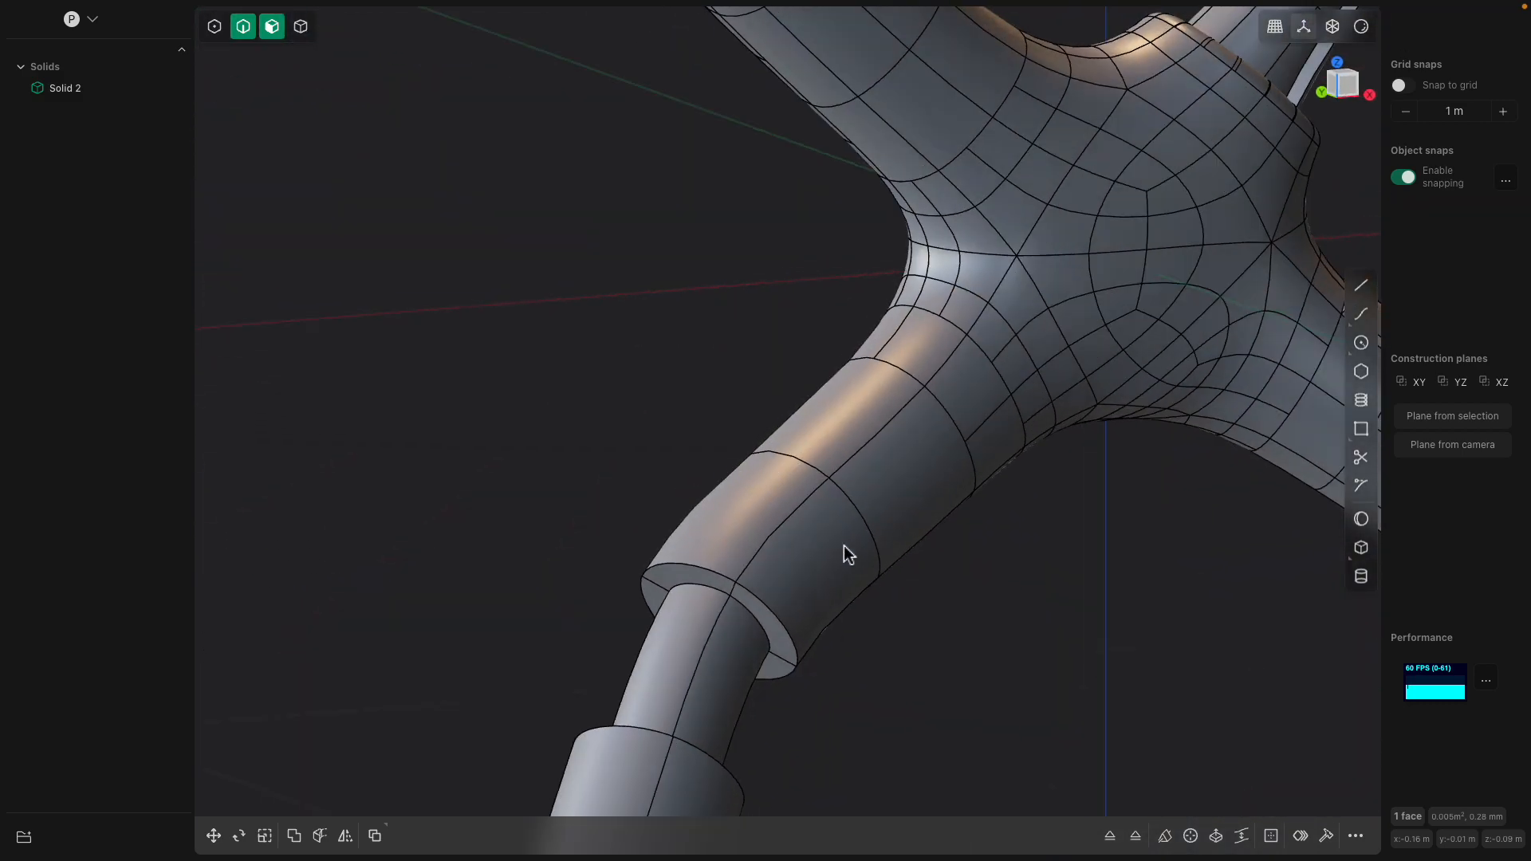
middle_click_drag(834, 534, 999, 439)
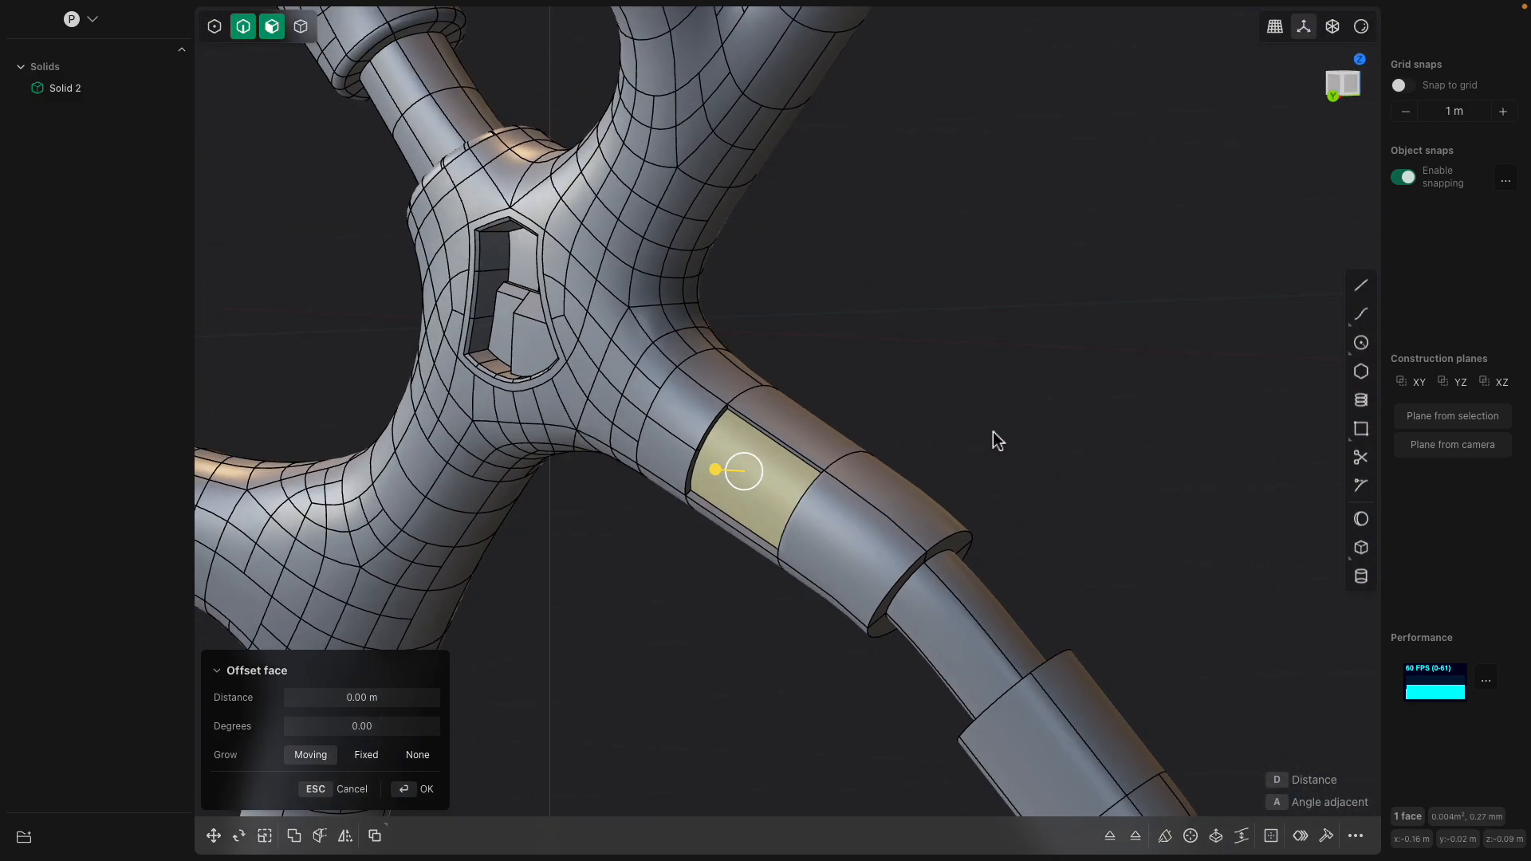
middle_click_drag(853, 439, 943, 390)
key("Escape")
Offset a small face on the branch leading to the block-ringed collar inward to form a recess
middle_click_drag(846, 332, 1074, 341)
middle_click_drag(822, 421, 903, 407)
left_click(841, 396)
scroll(903, 407, "up", 3)
left_click_drag(750, 389, 754, 385)
middle_click_drag(753, 385, 800, 405)
key("Return")
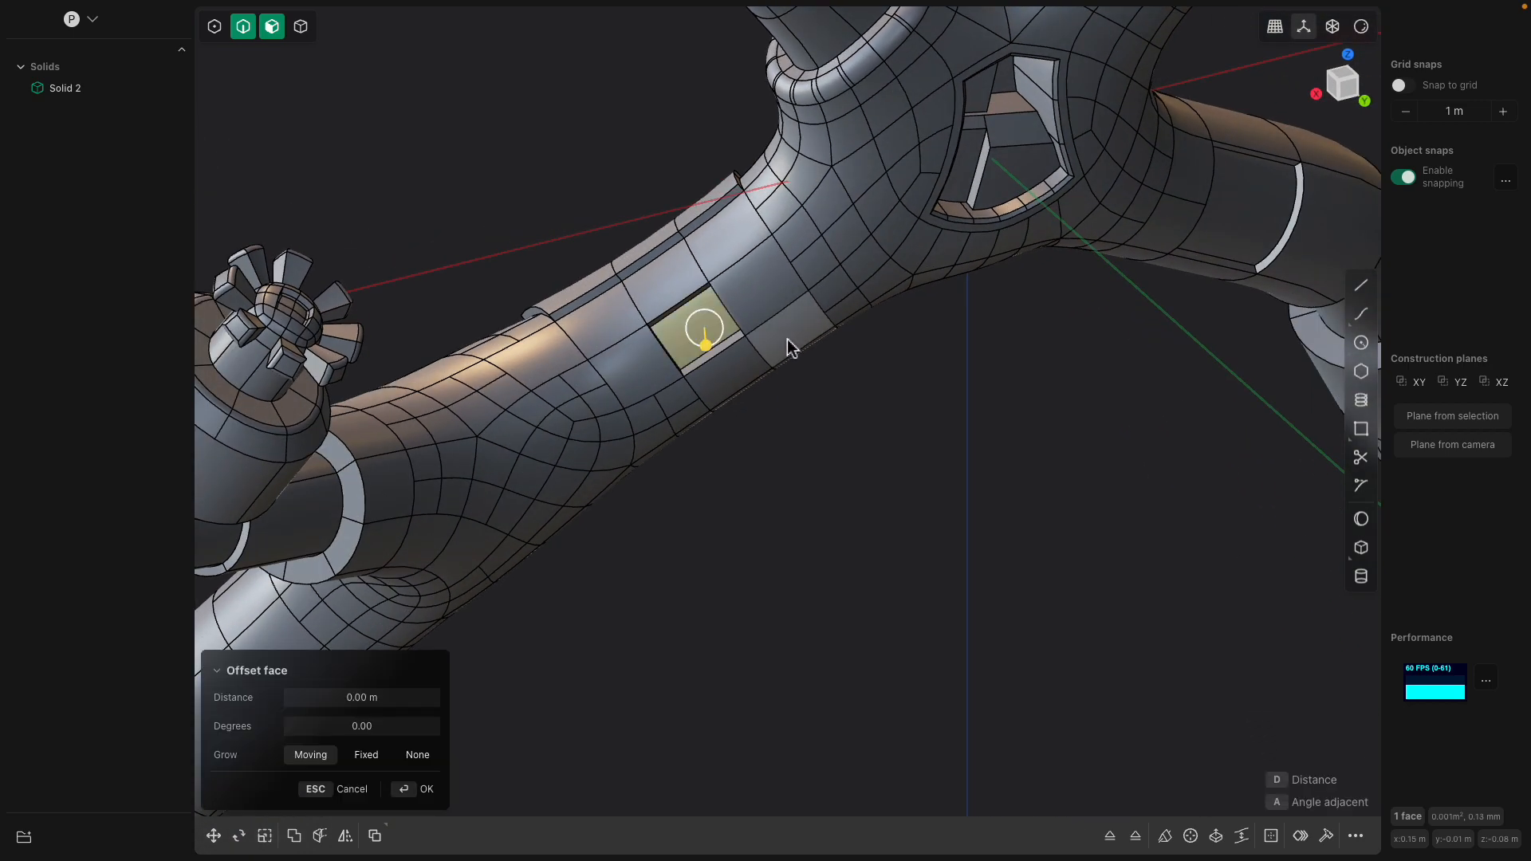
Fillet the four rim edges at the tip-side end of the elbow sleeve on the long jointed arm
middle_click_drag(787, 349, 681, 321)
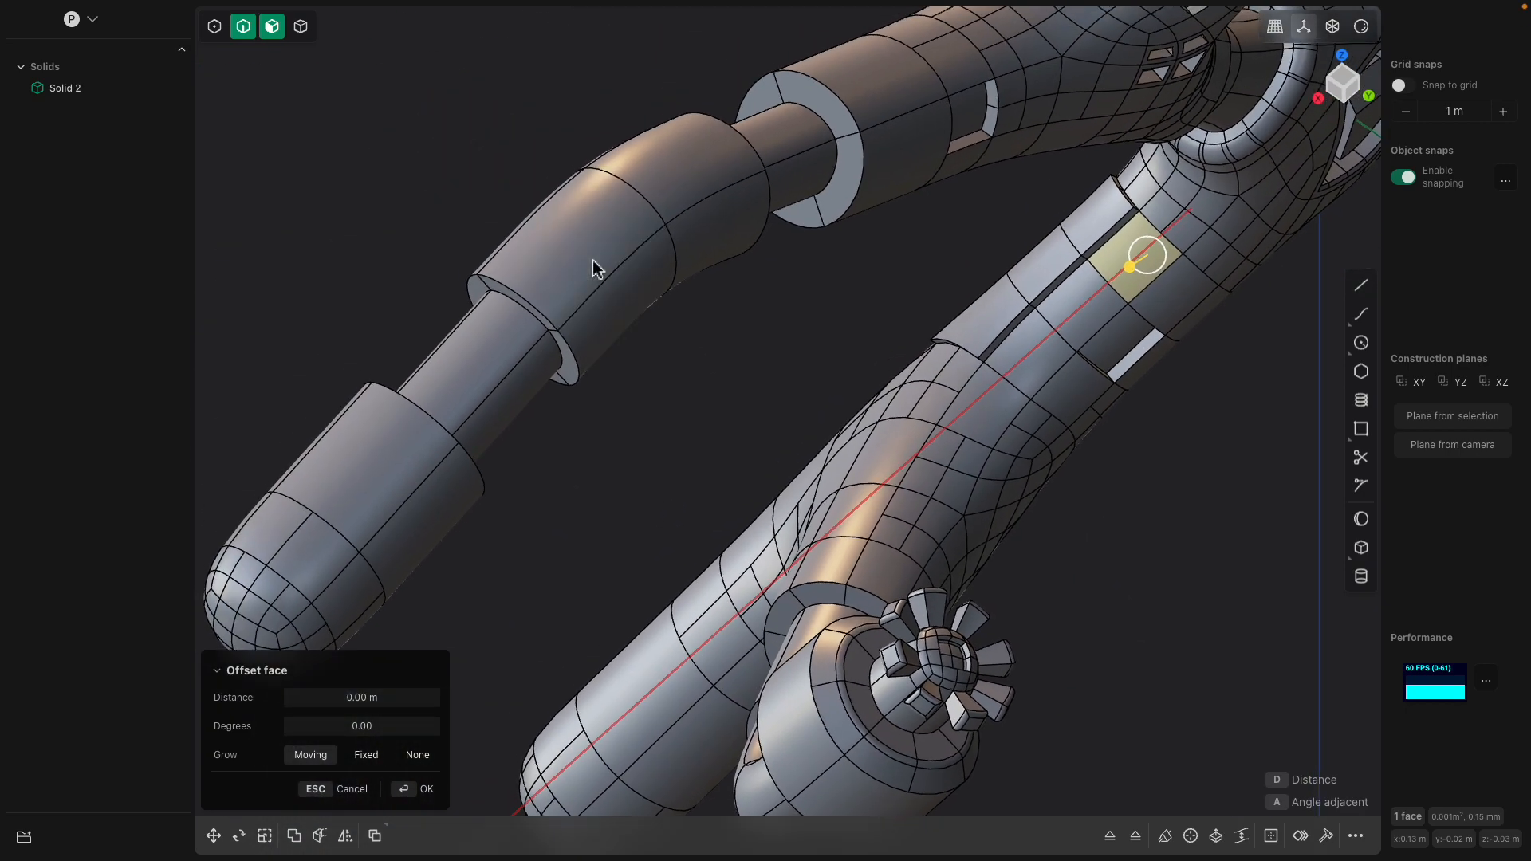
middle_click_drag(595, 267, 738, 308)
double_click(890, 330)
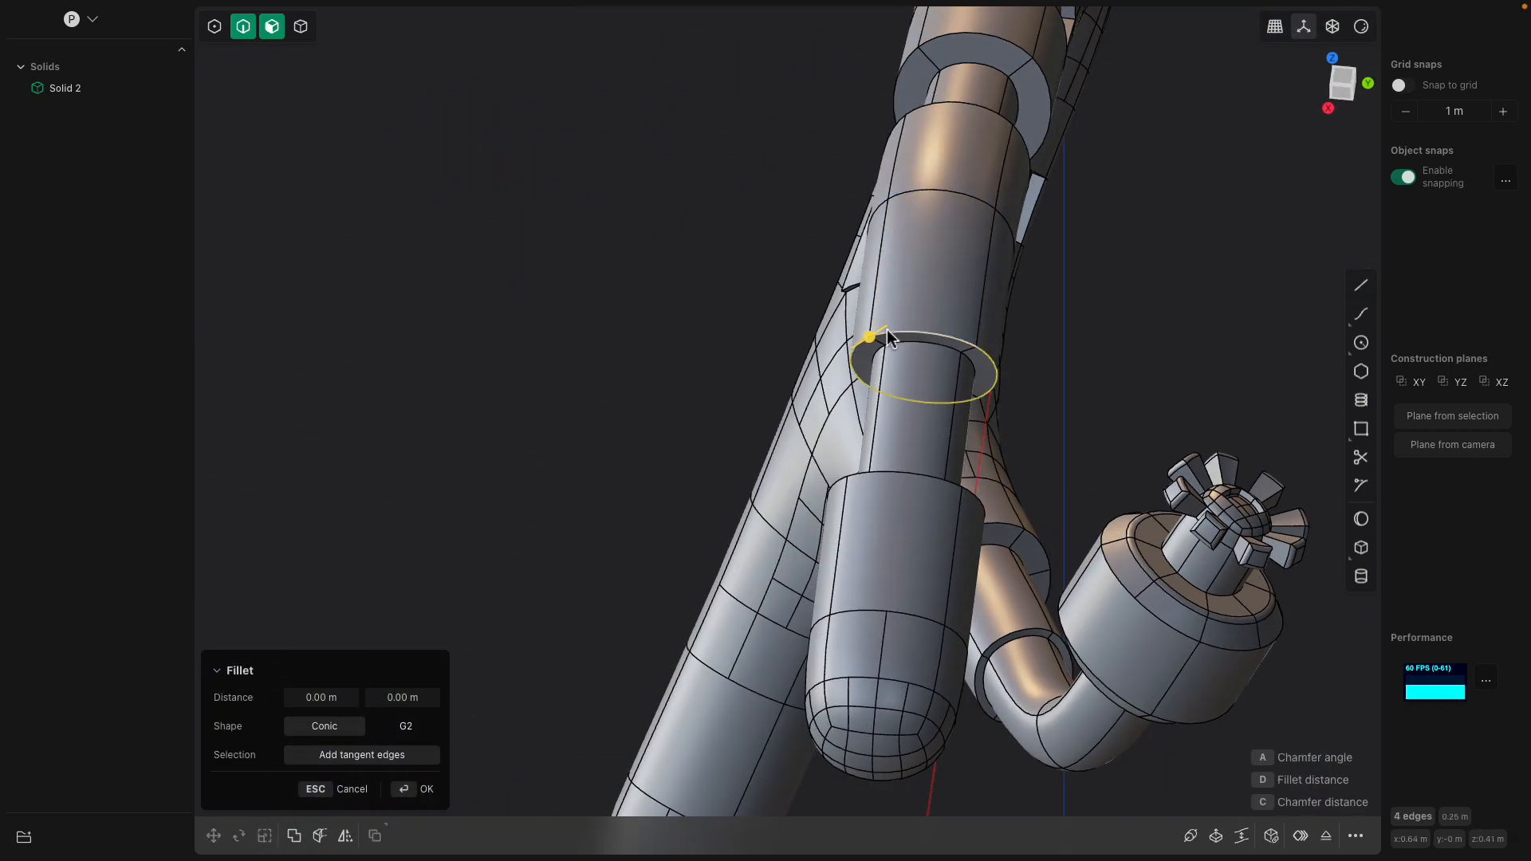
left_click_drag(890, 331, 876, 334)
middle_click_drag(925, 290, 800, 369)
key("Return")
Chamfer the end rim of the branch sleeve facing the elbow sleeve by about 0.0064 m
left_click(889, 317)
left_click_drag(800, 370, 803, 373)
middle_click_drag(803, 373, 786, 401)
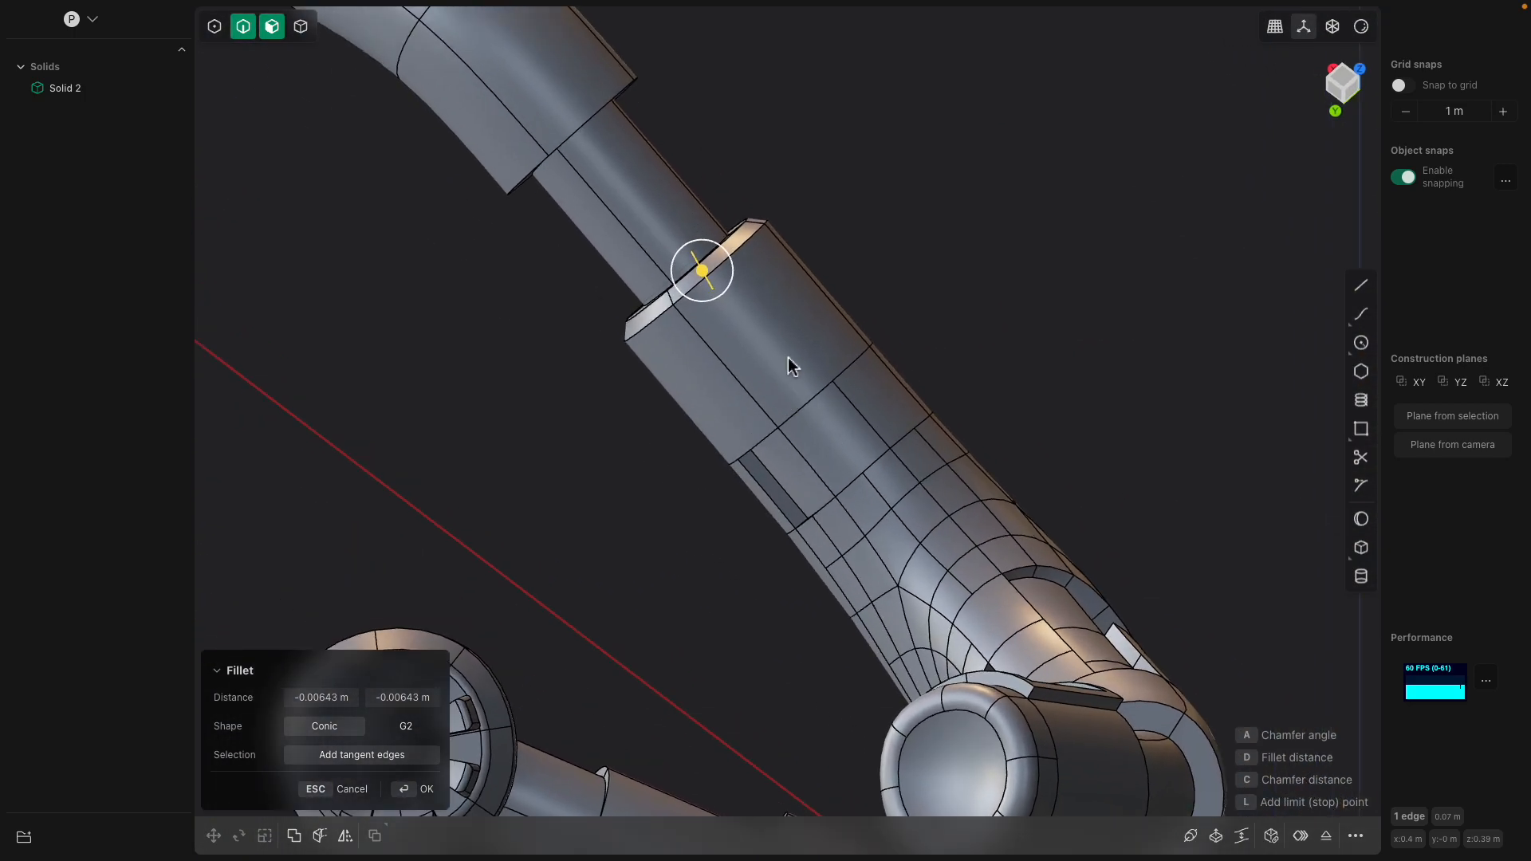
key("Return")
Chamfer the four rim edges at the body-side end of the elbow sleeve
middle_click_drag(786, 335, 801, 371)
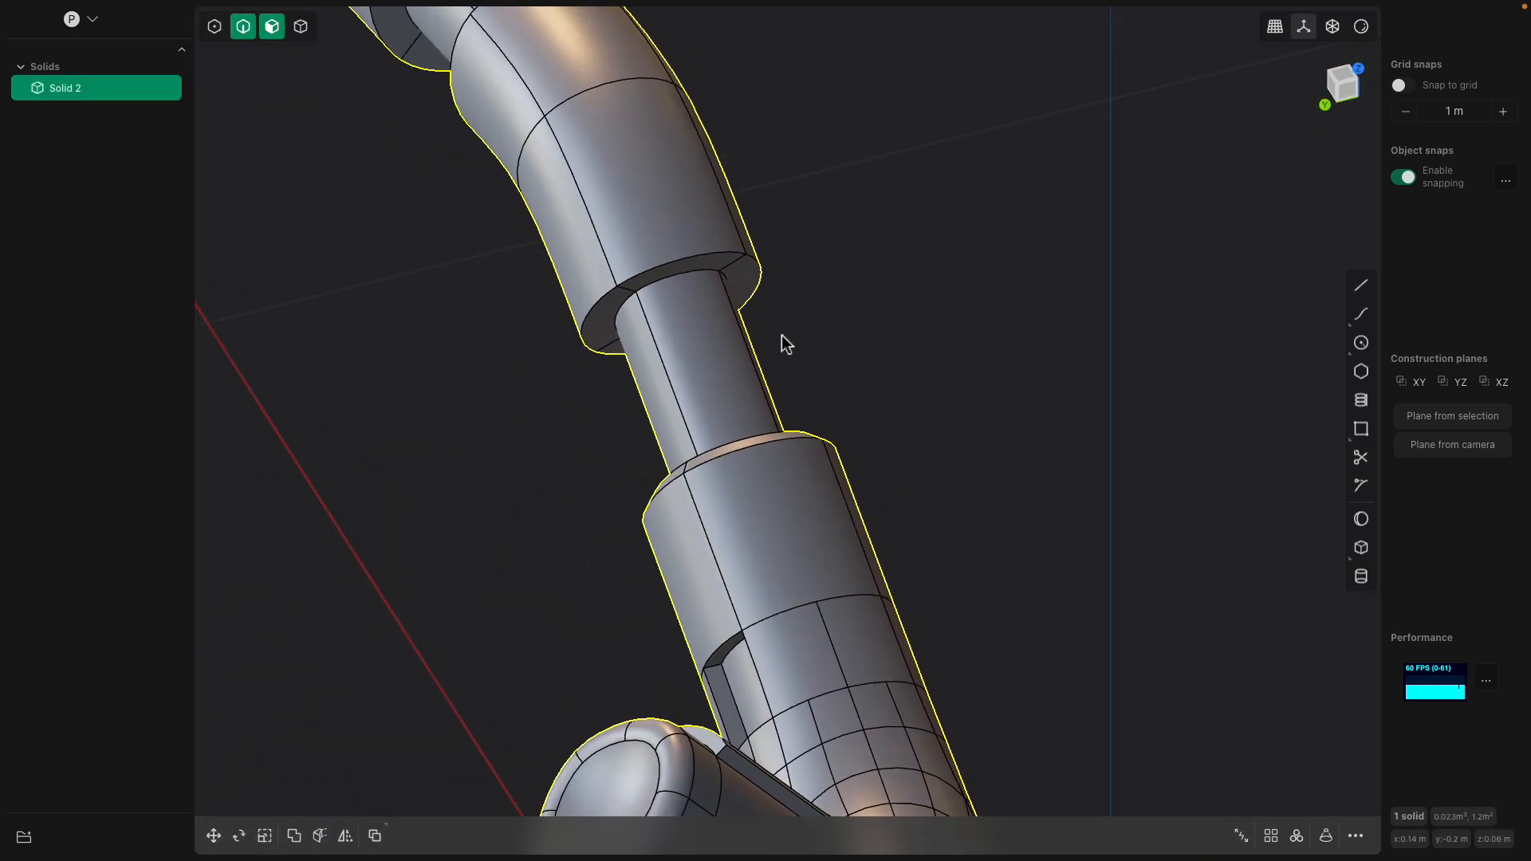
left_click(699, 245)
left_click(729, 254)
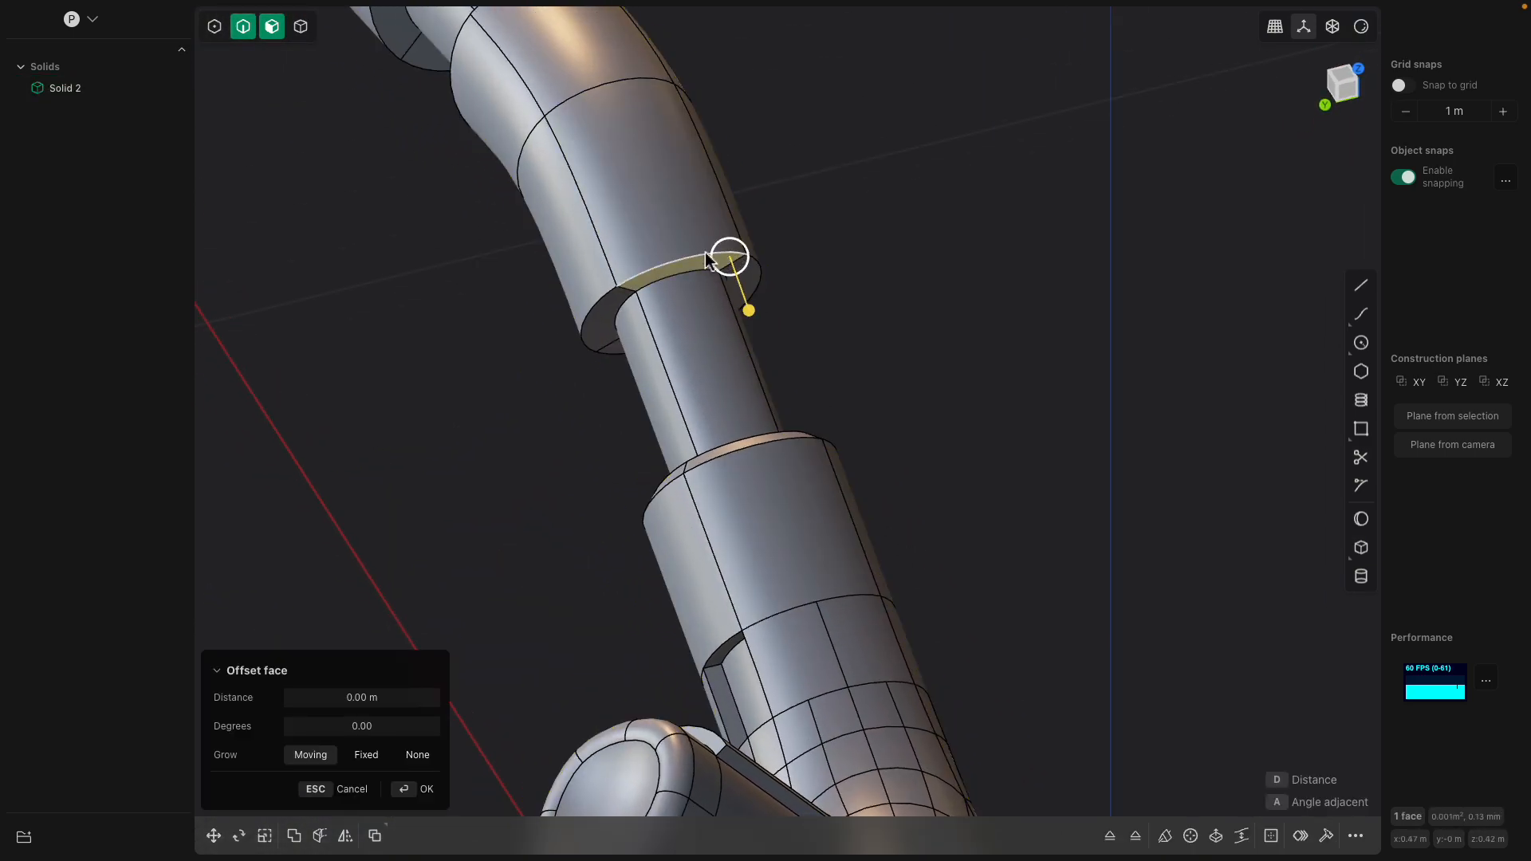
left_click(654, 259)
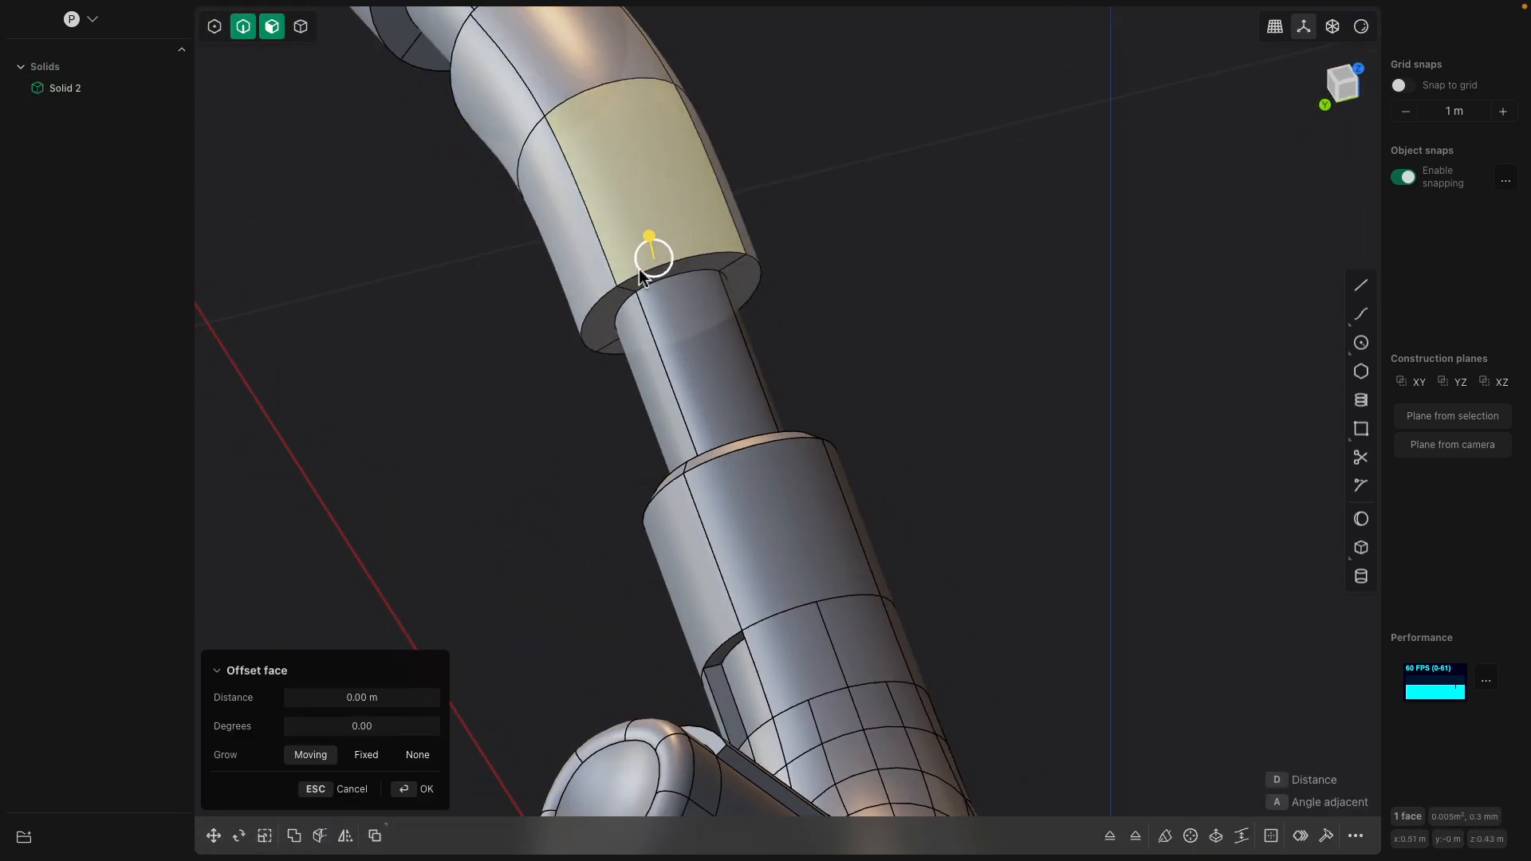
left_click(610, 300)
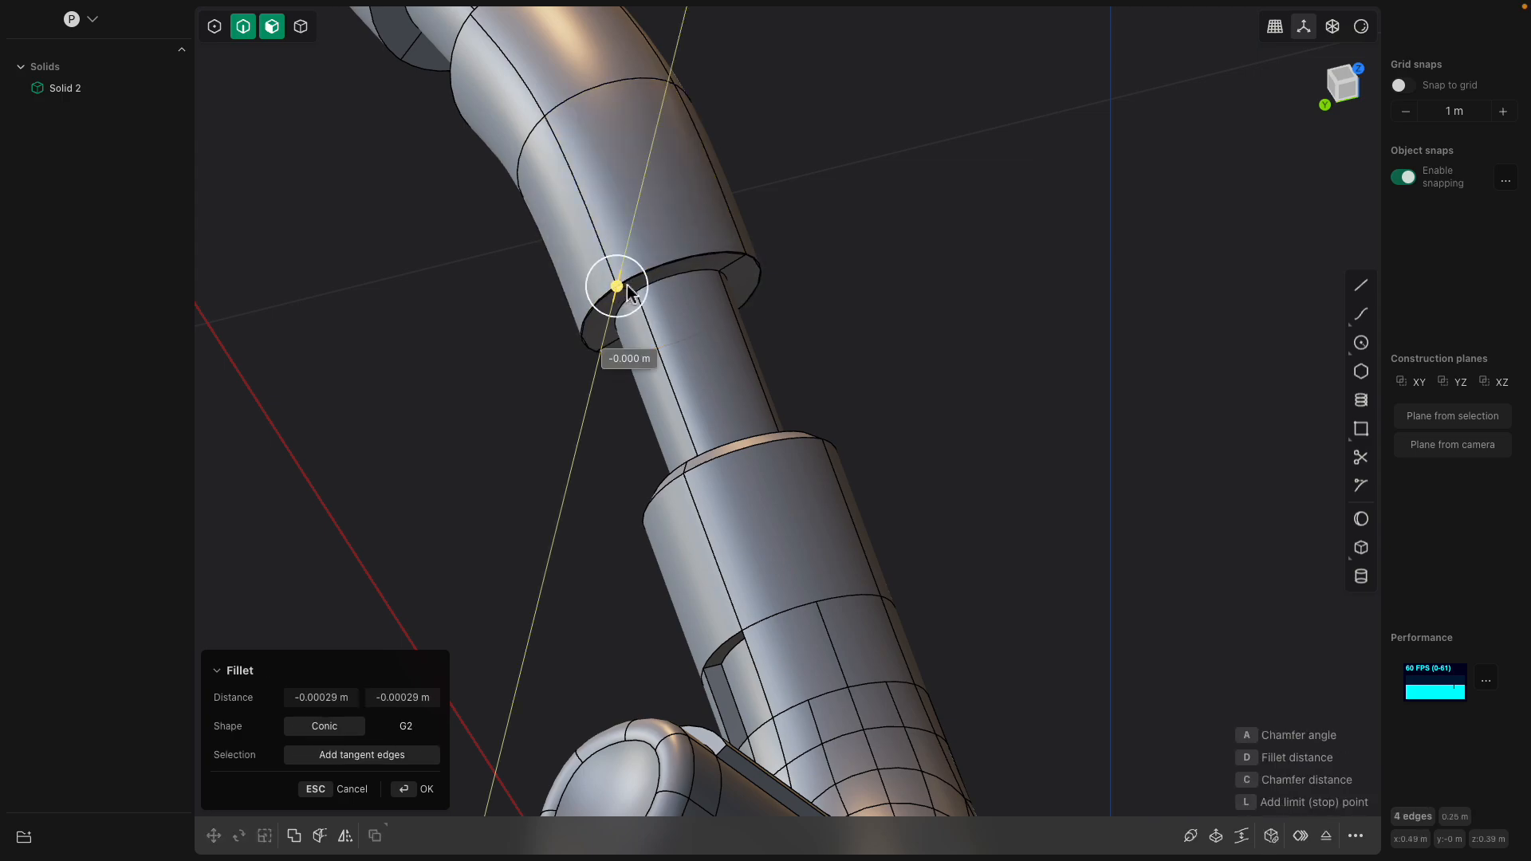
middle_click_drag(659, 161, 981, 448, "shift")
key("Return")
scroll(801, 336, "down", 3)
left_click(948, 464)
scroll(799, 482, "up", 2)
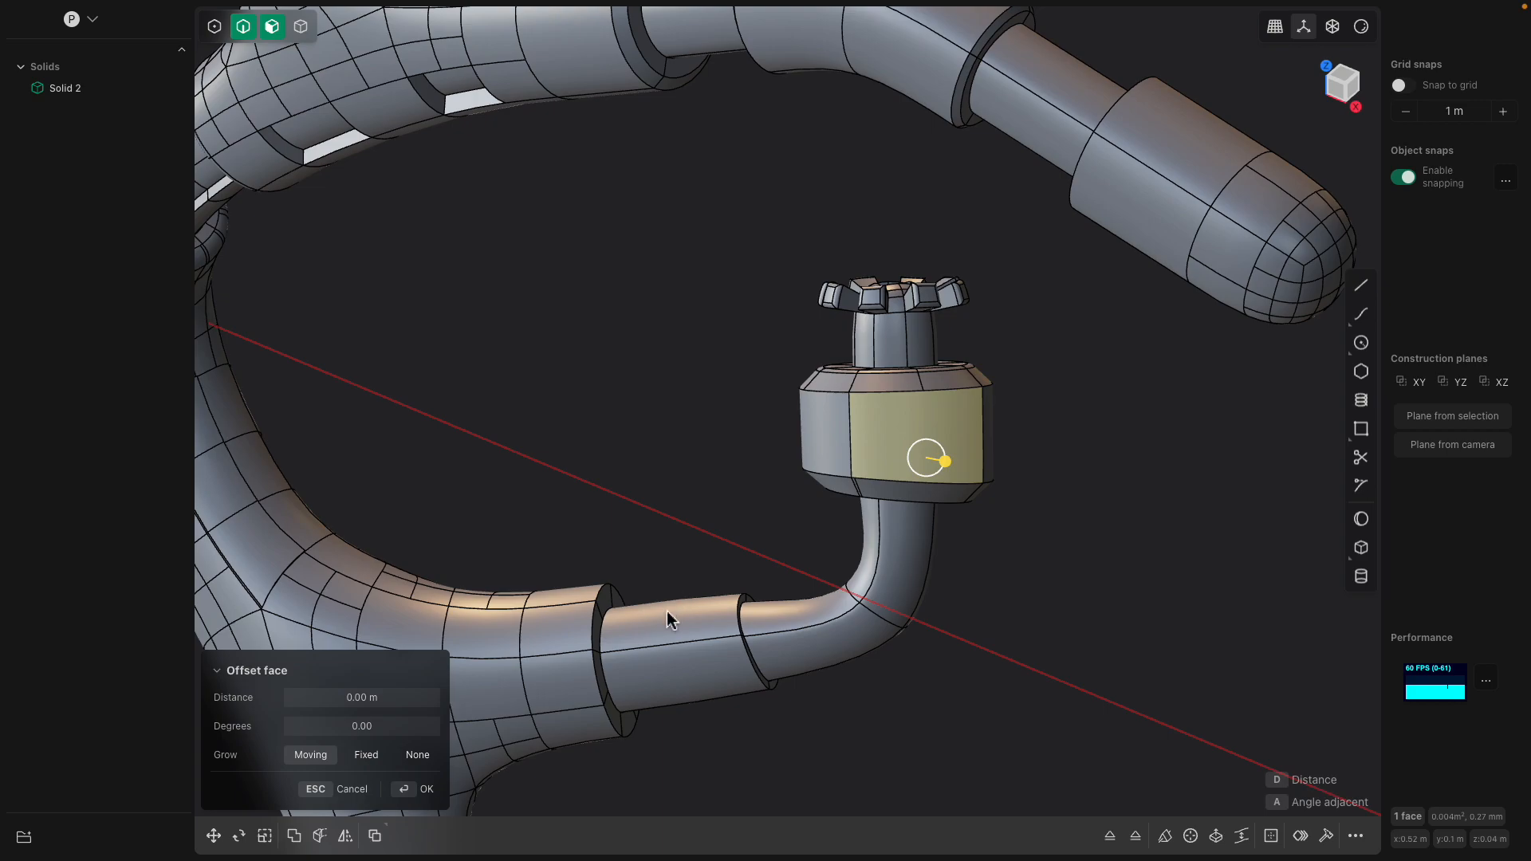
middle_click_drag(668, 612, 893, 472, "shift")
scroll(881, 467, "down", 4)
middle_click_drag(801, 520, 651, 439)
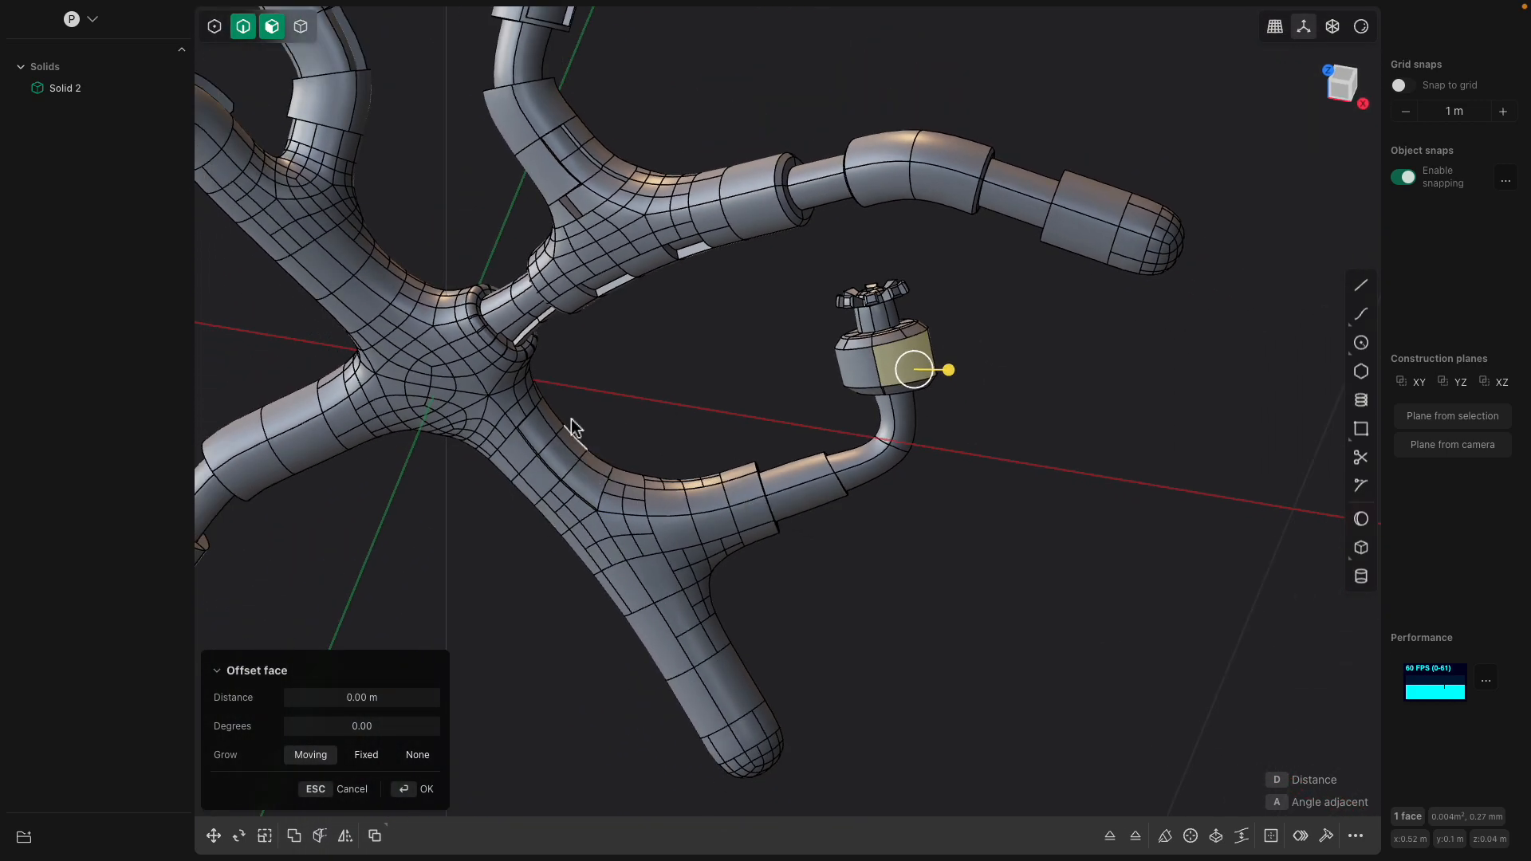
middle_click_drag(559, 453, 617, 359)
key("Escape")
Offset two adjacent faces on the thick branch near the central body inward by about 0.0139 m to form a recess
scroll(596, 399, "up", 2)
left_click(585, 362)
scroll(585, 365, "up", 3)
left_click(543, 373)
scroll(620, 315, "up", 2)
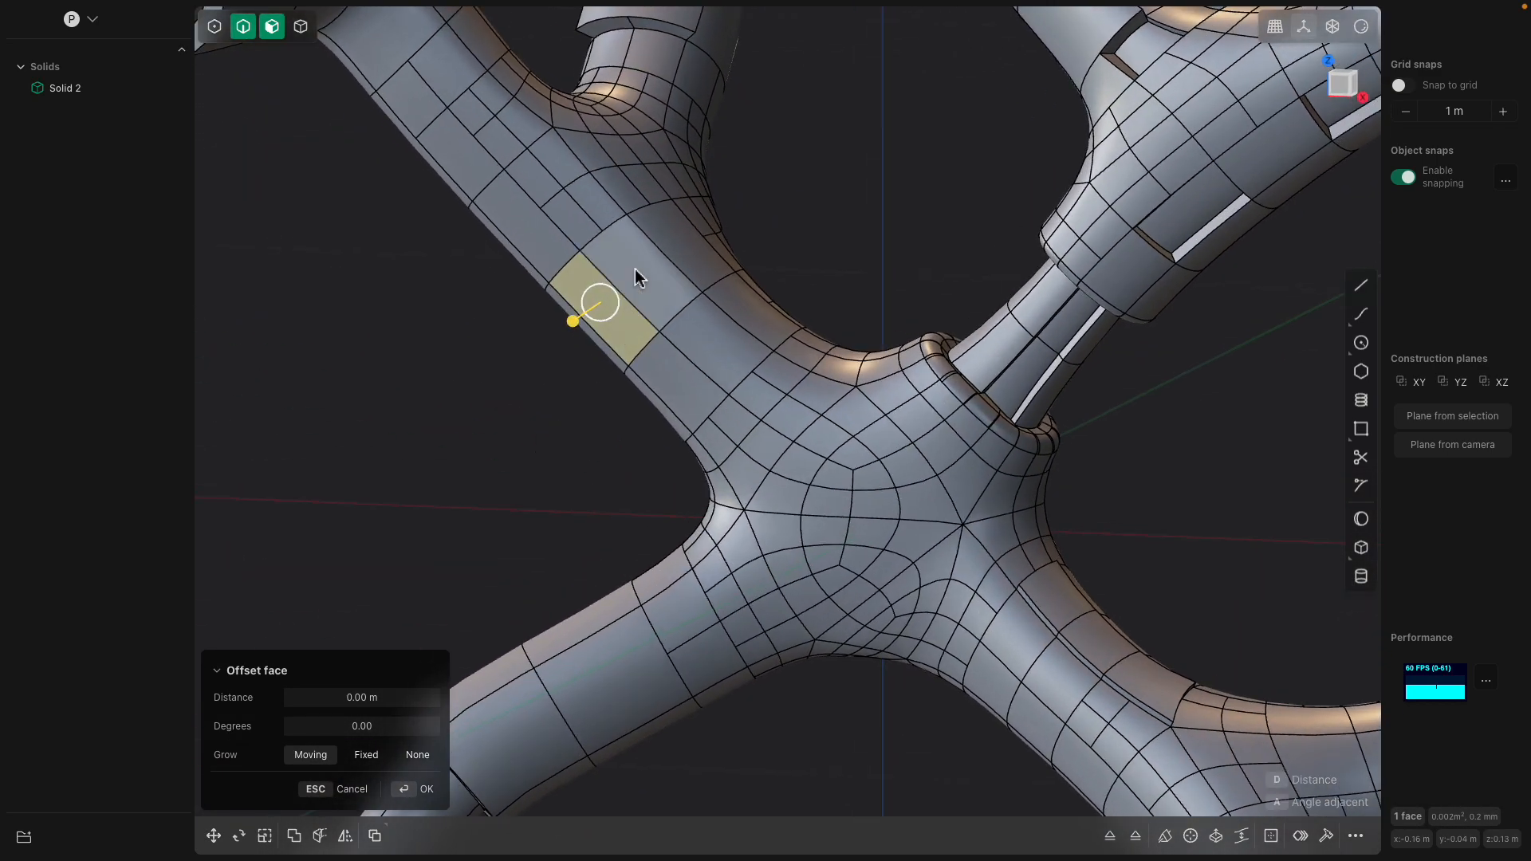
scroll(660, 292, "up", 1)
left_click_drag(627, 267, 630, 265)
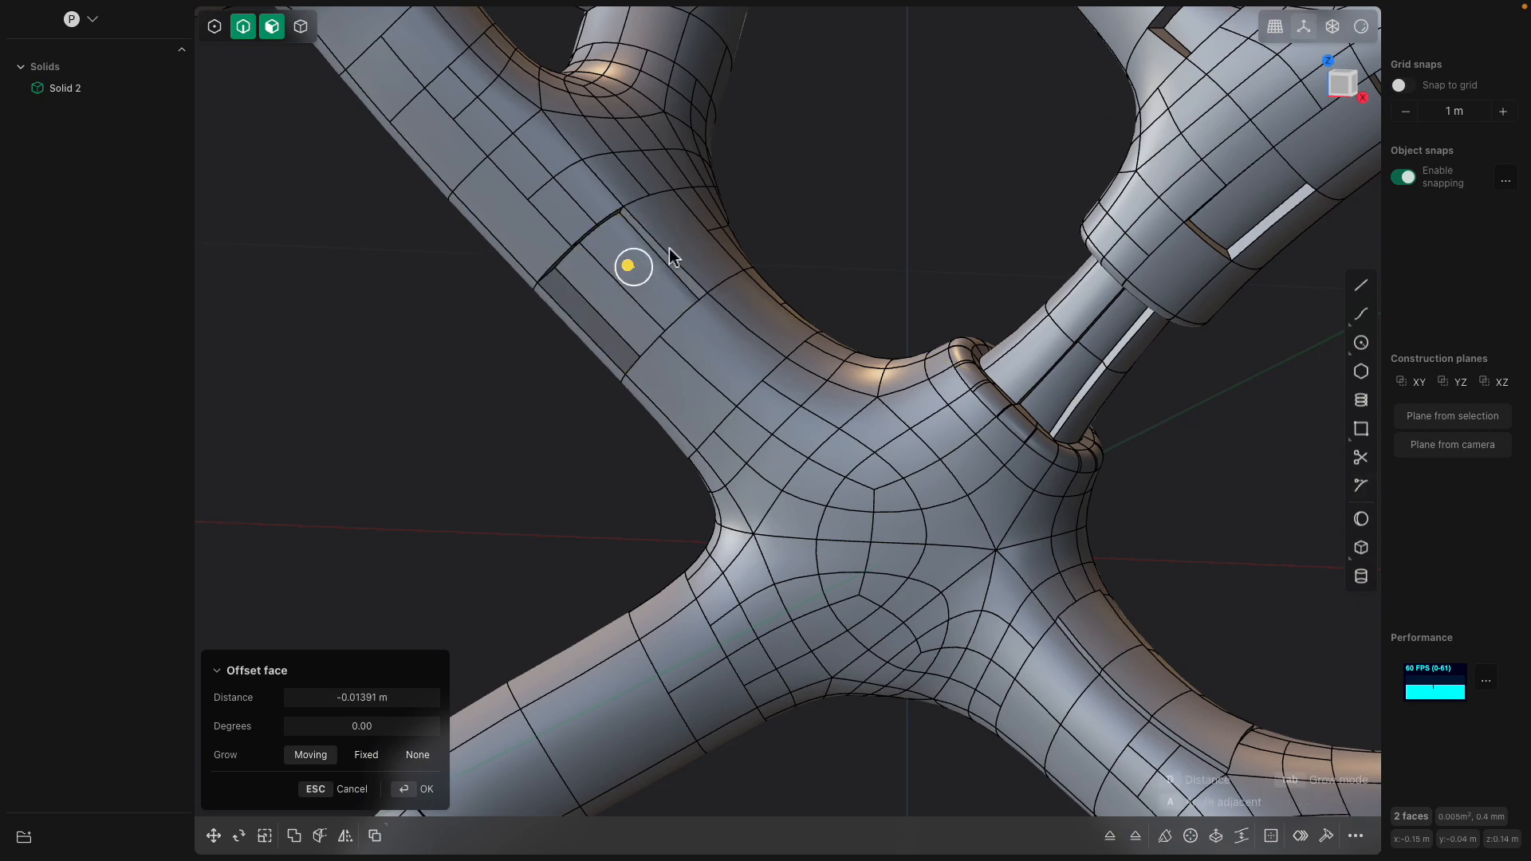
key("Return")
Try to offset faces of the thick sleeve on the stepped arm below the central body
middle_click_drag(761, 222, 750, 232)
left_click(740, 307)
middle_click_drag(739, 308, 705, 431)
left_click(768, 616)
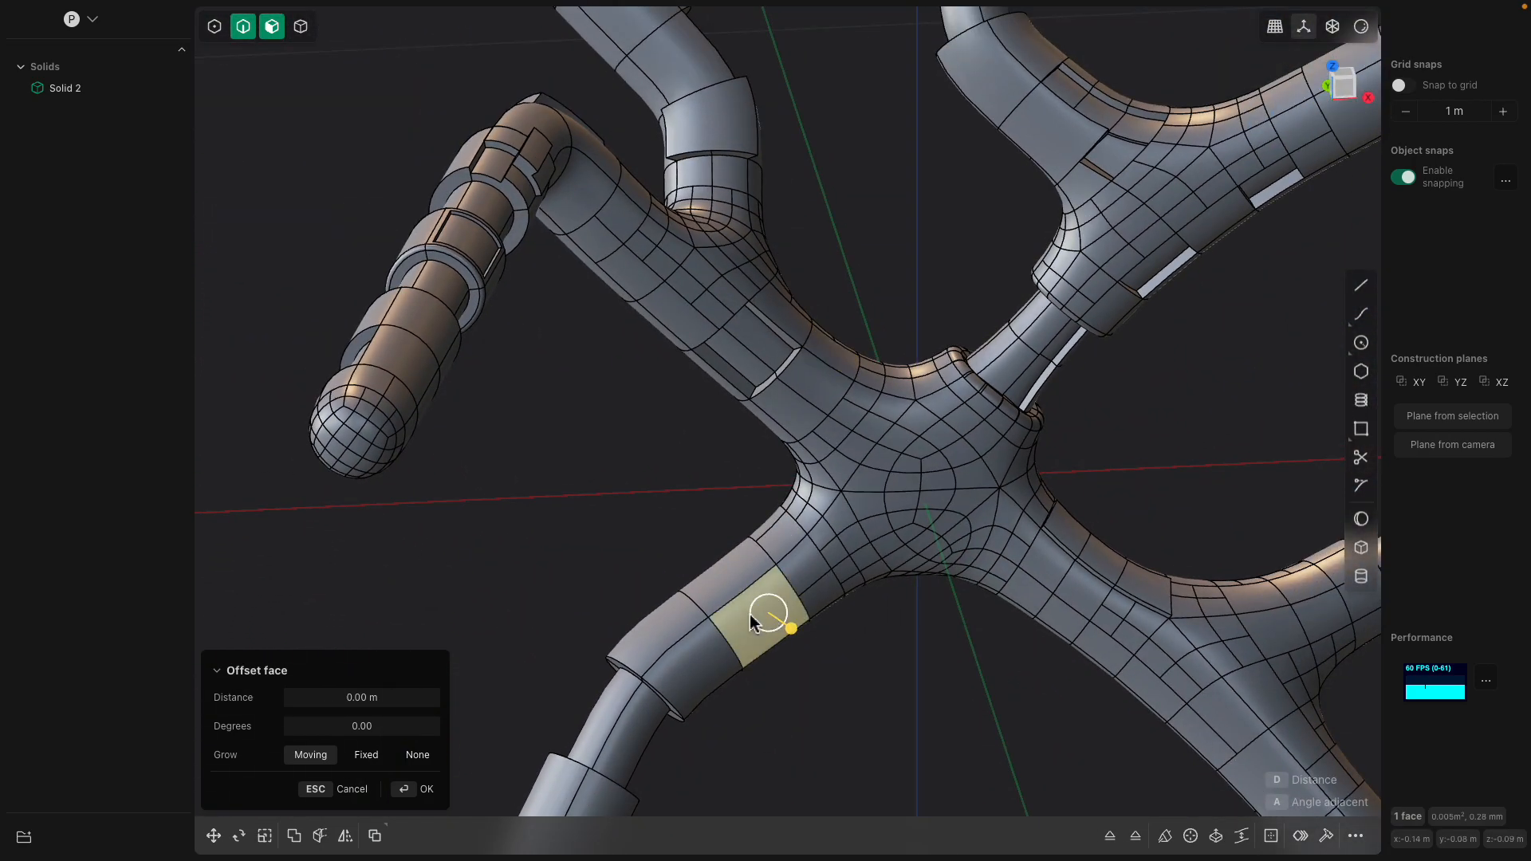
left_click(724, 576, "shift")
middle_click_drag(725, 576, 709, 537)
left_click(889, 591)
scroll(706, 528, "up", 1)
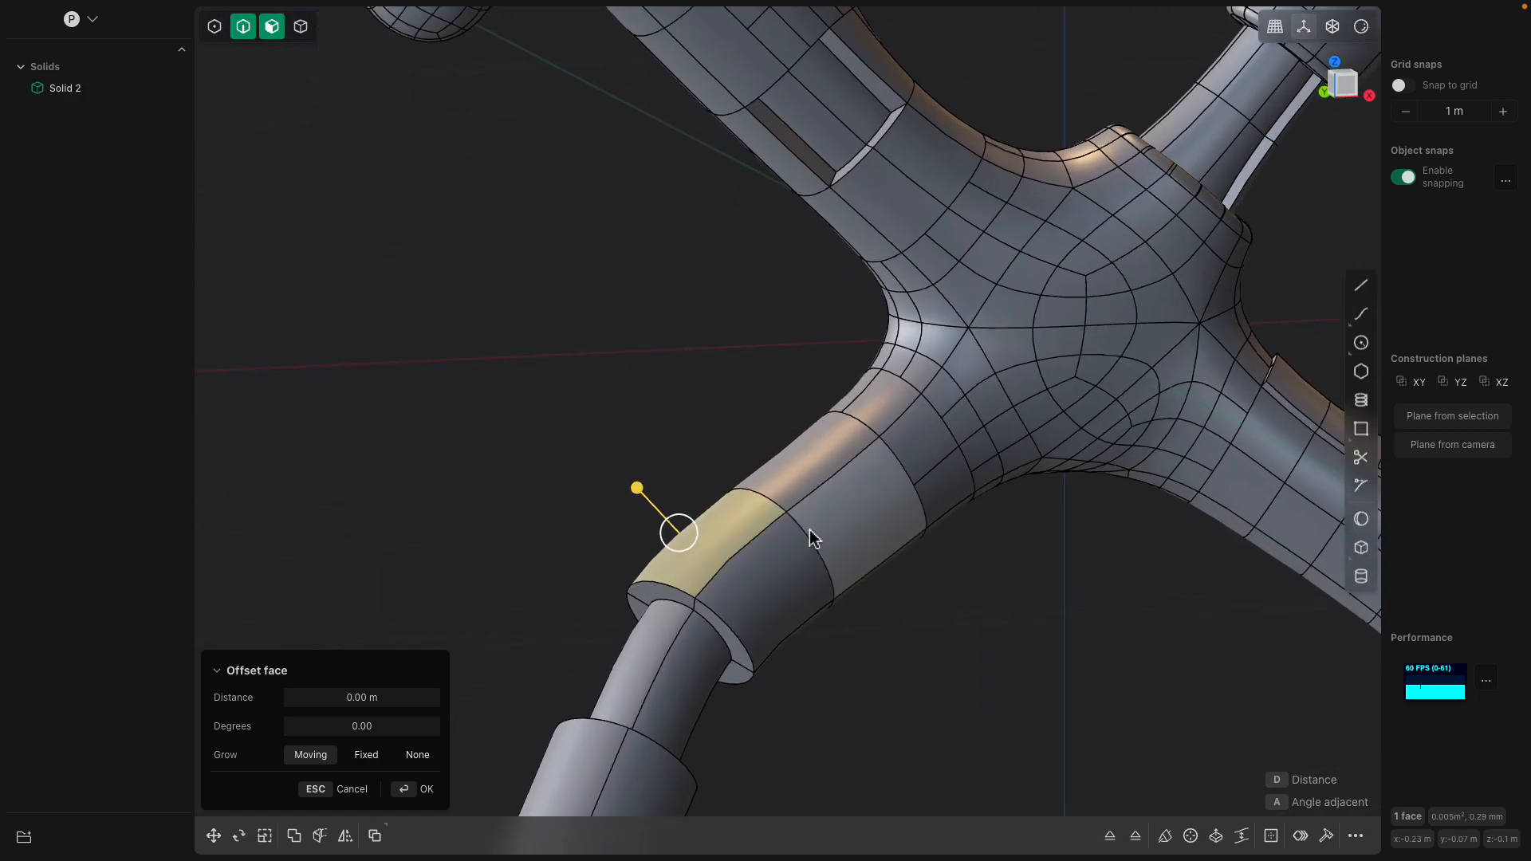
key("o")
left_click(828, 530)
mouse_move(828, 529)
middle_mouse_down()
mouse_move(859, 573)
mouse_move(815, 582)
mouse_move(830, 581)
mouse_move(801, 521)
middle_mouse_up()
key("Return")
scroll(832, 576, "up", 2)
key("super+z")
key("Escape")
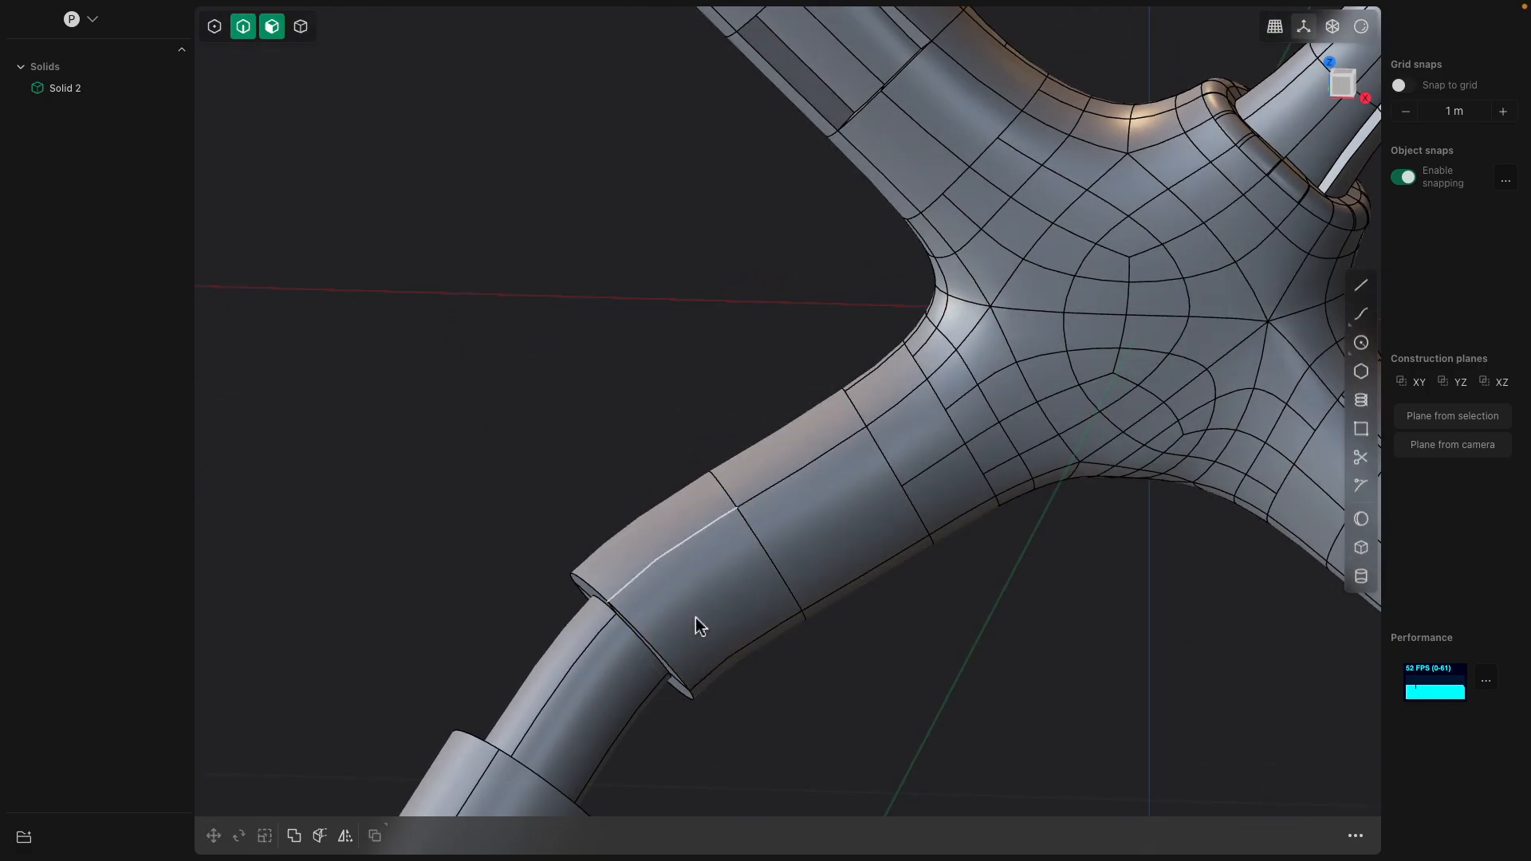
Cut the narrow side face of the stepped arm's sleeve crosswise at its midpoint
key("ctrl+r")
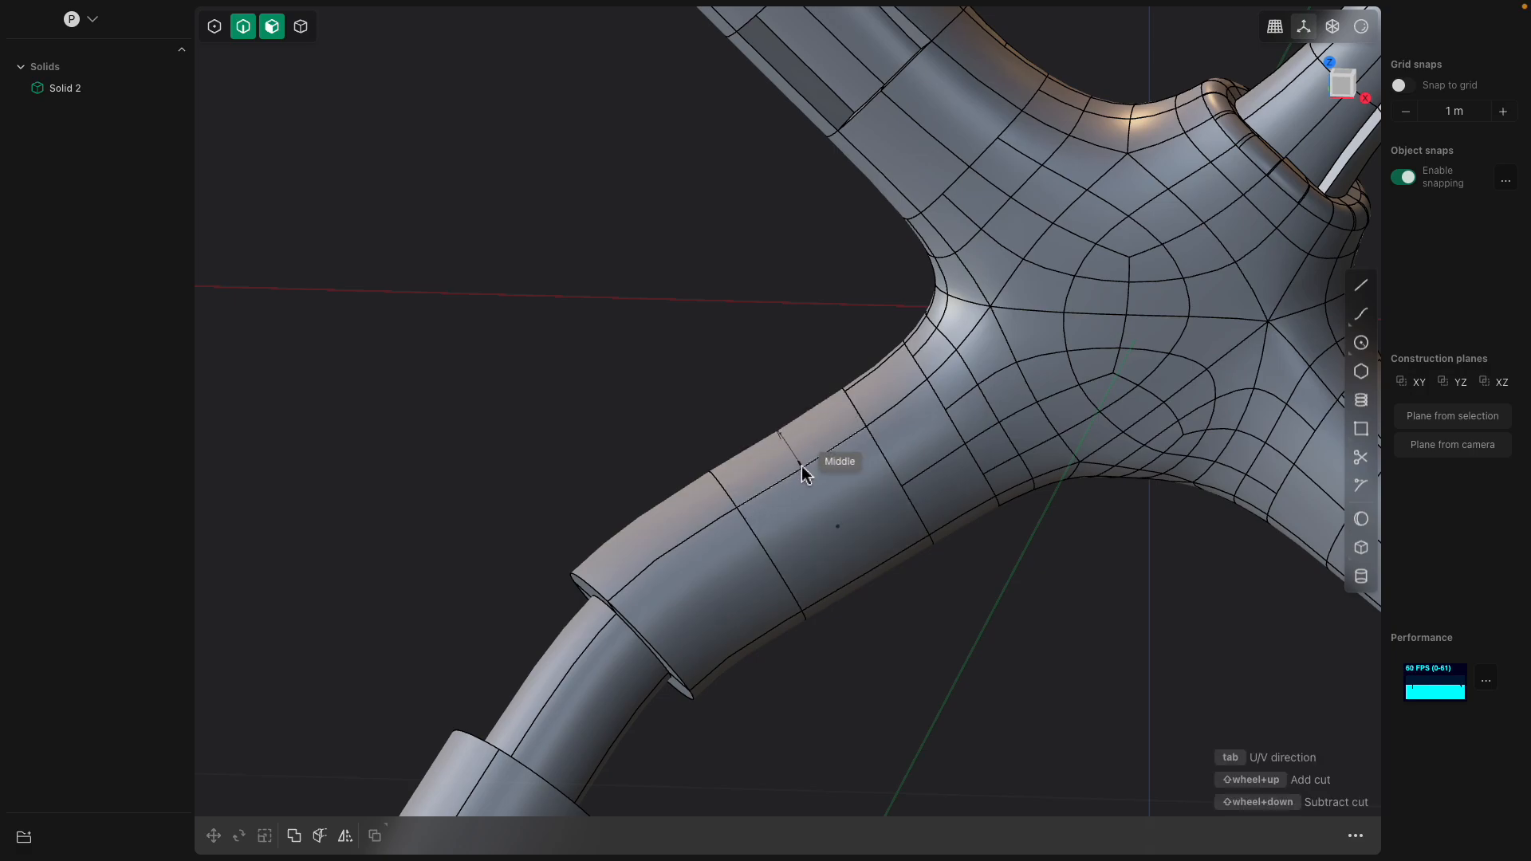
left_click(803, 467)
middle_click_drag(803, 467, 914, 395)
Offset one half of the split sleeve face outward to form a raised block
left_click(793, 452)
left_click_drag(850, 389, 871, 379)
right_click(906, 543)
scroll(896, 539, "down", 5)
middle_click_drag(896, 539, 947, 522)
mouse_move(866, 603)
middle_mouse_down()
mouse_move(954, 491)
mouse_move(878, 588)
middle_mouse_up()
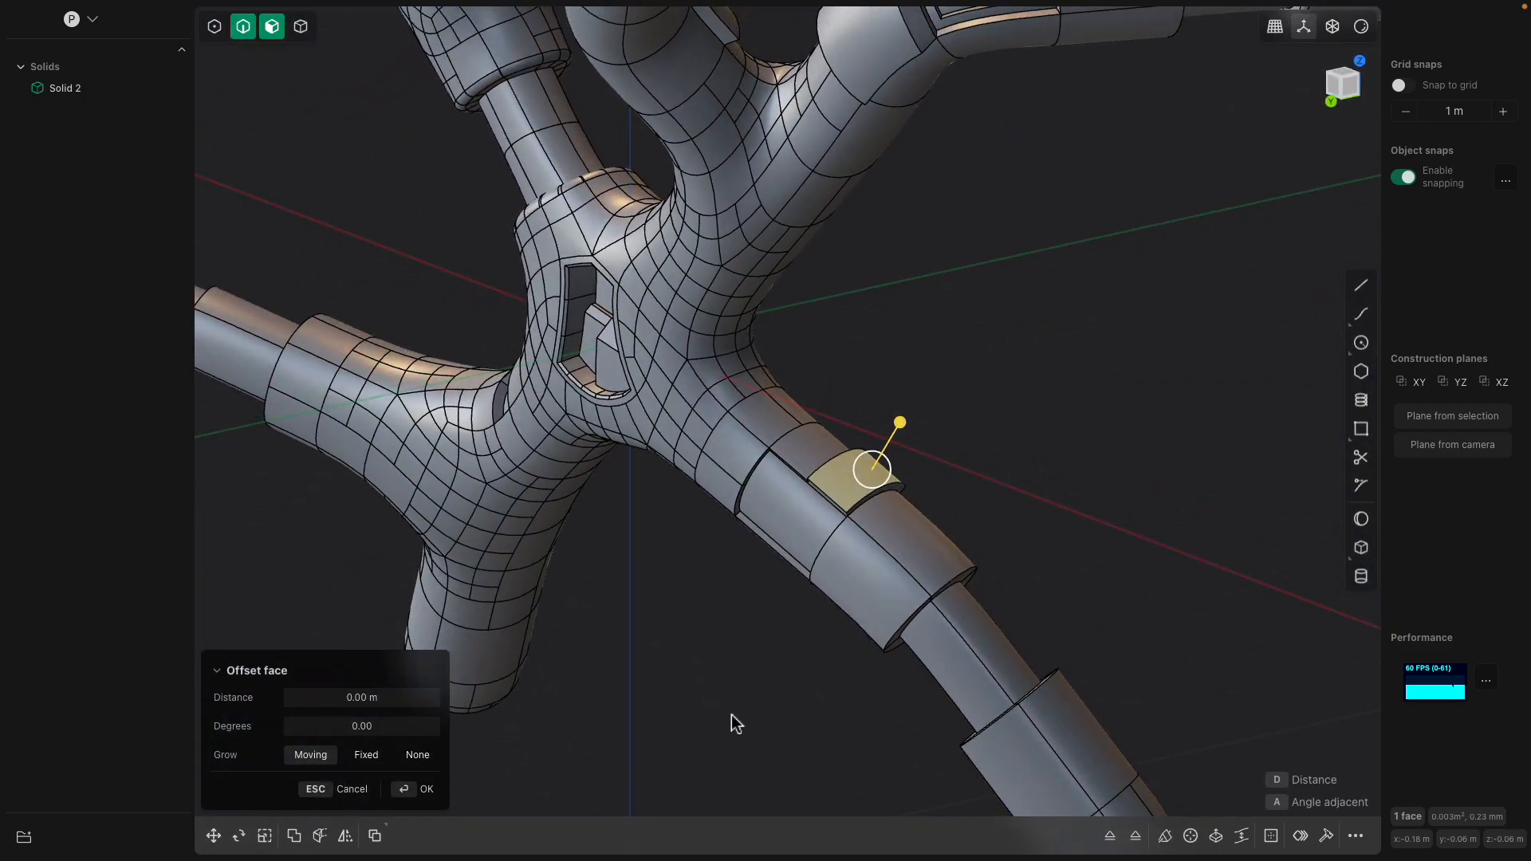
middle_click_drag(726, 716, 909, 595)
scroll(913, 554, "up", 3)
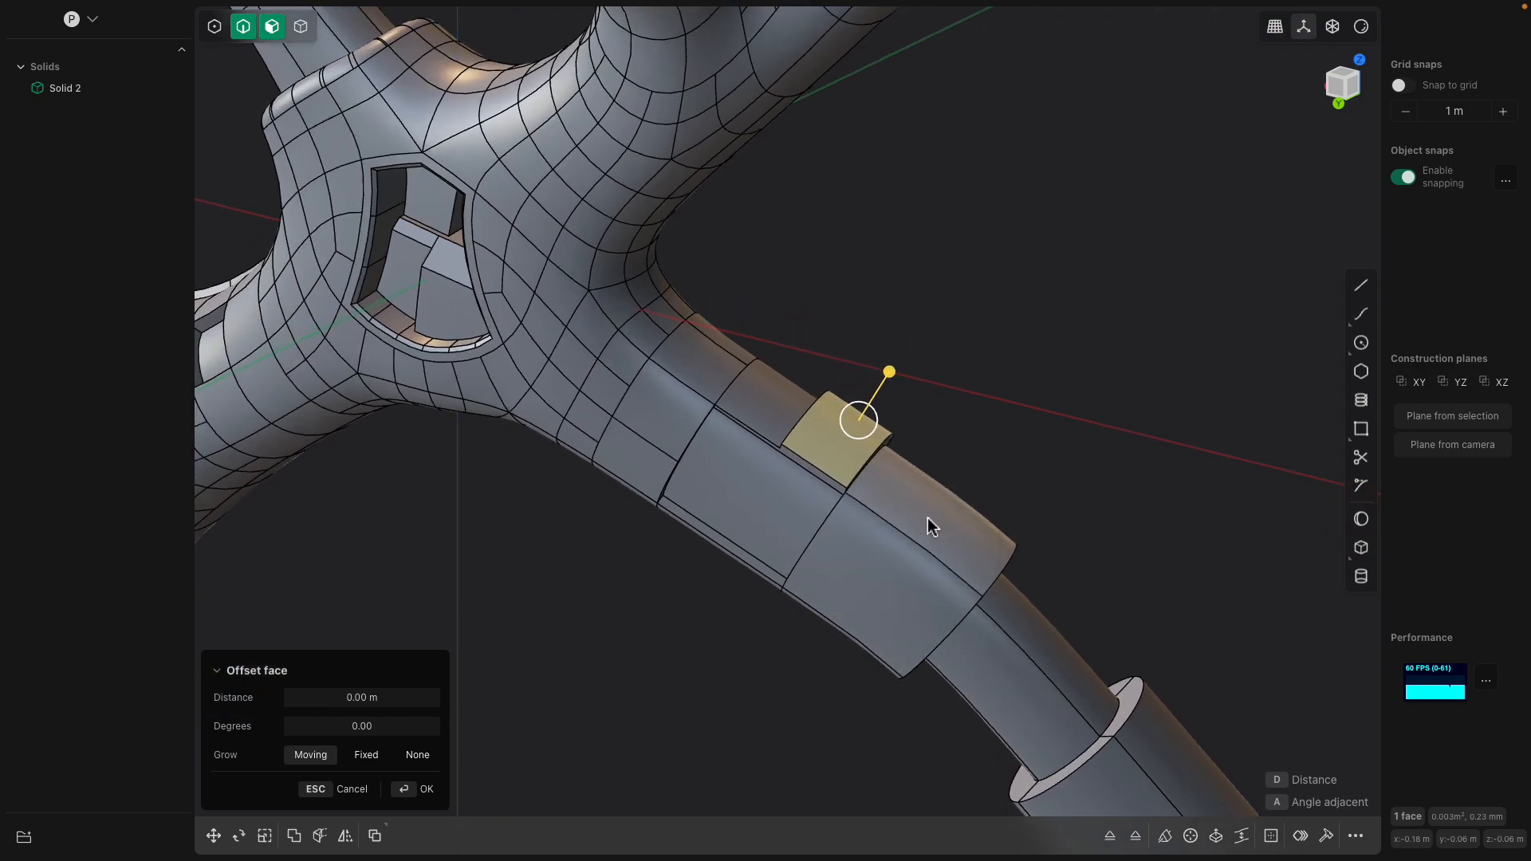
key("ctrl+r")
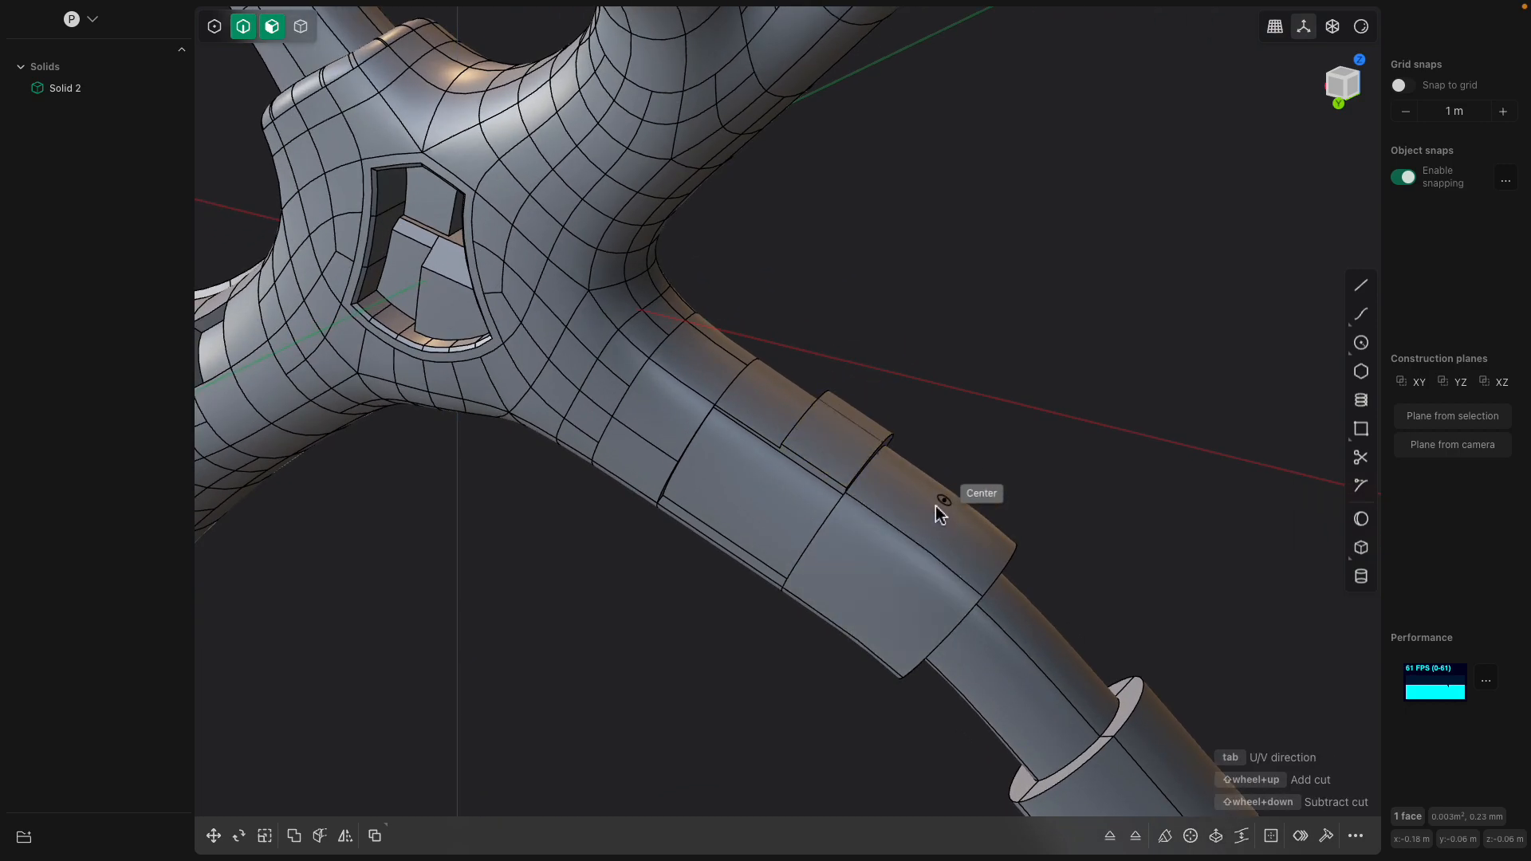
key("Escape")
scroll(612, 501, "down", 3)
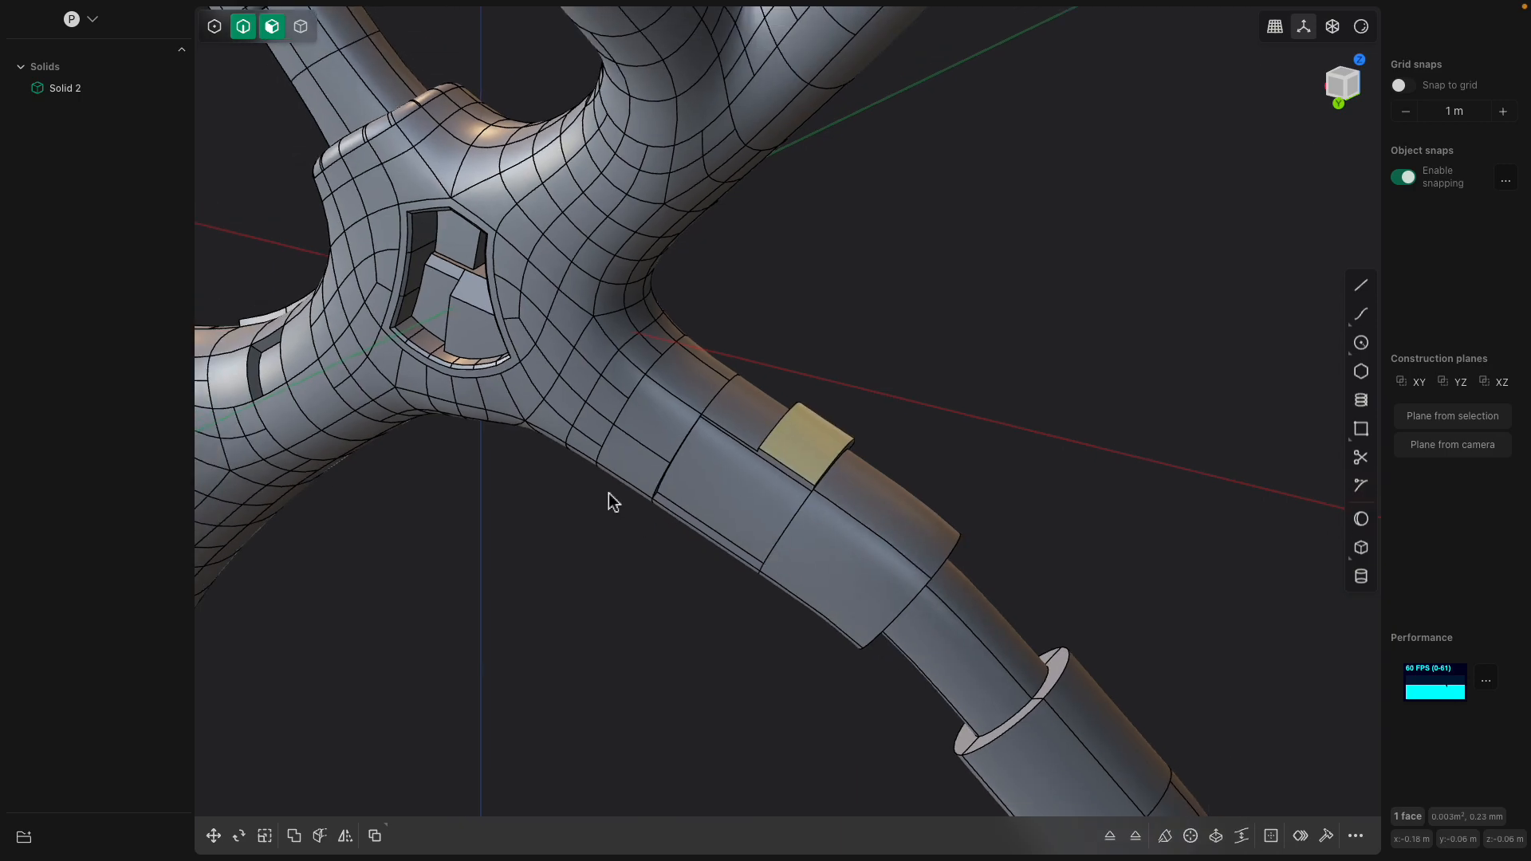
Try to cut the upper side face of the chamfered sleeve crosswise at its middle
middle_click_drag(612, 501, 1029, 495, "shift")
scroll(778, 455, "down", 3)
middle_click_drag(779, 454, 588, 551, "shift")
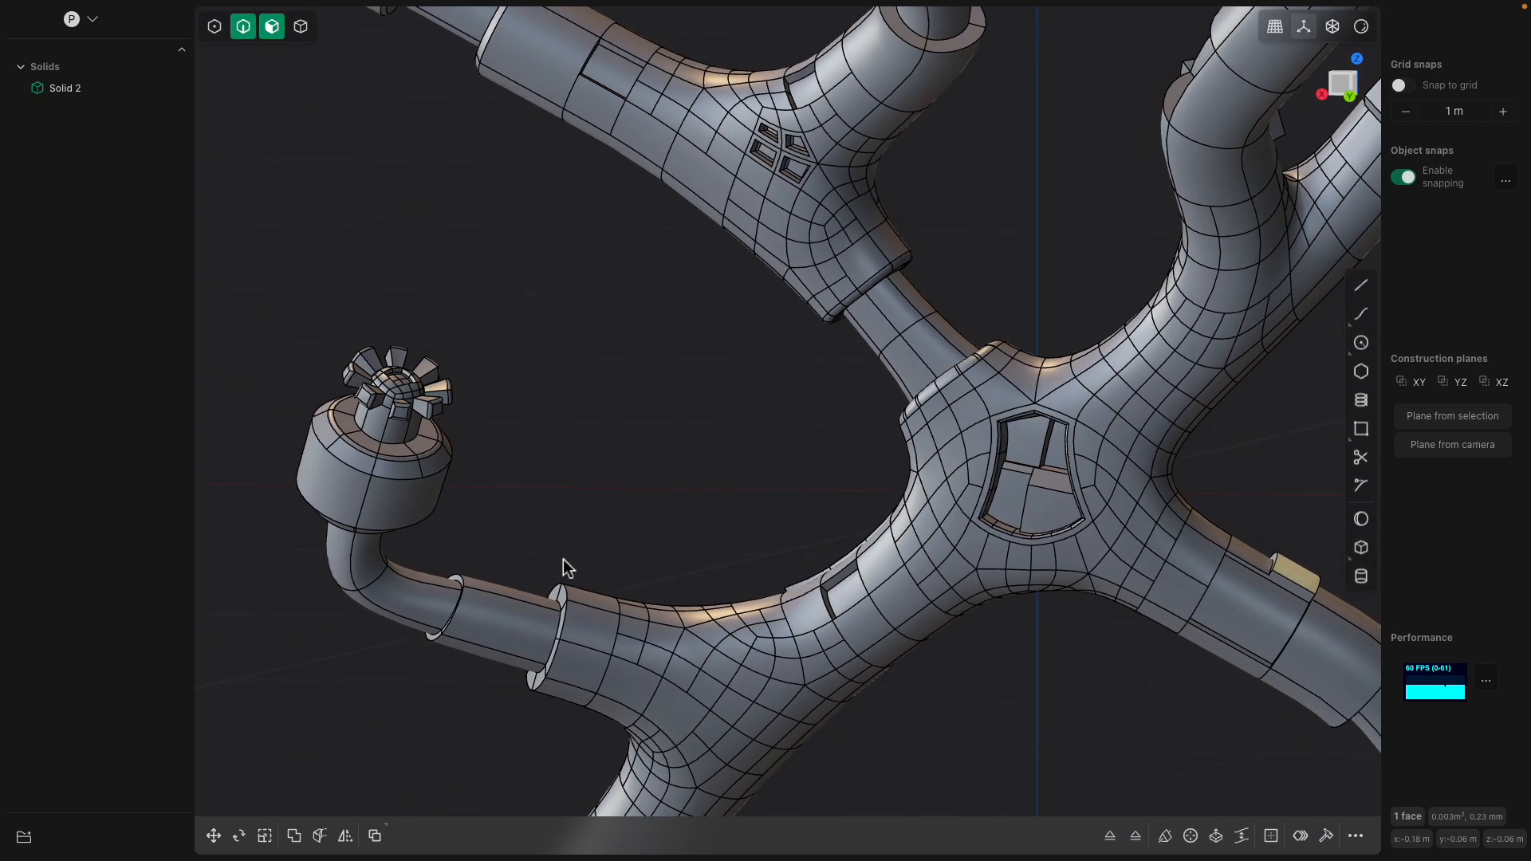
middle_click_drag(831, 383, 847, 522, "shift")
middle_click_drag(597, 343, 674, 426)
middle_click_drag(674, 427, 724, 511, "shift")
scroll(732, 522, "up", 3)
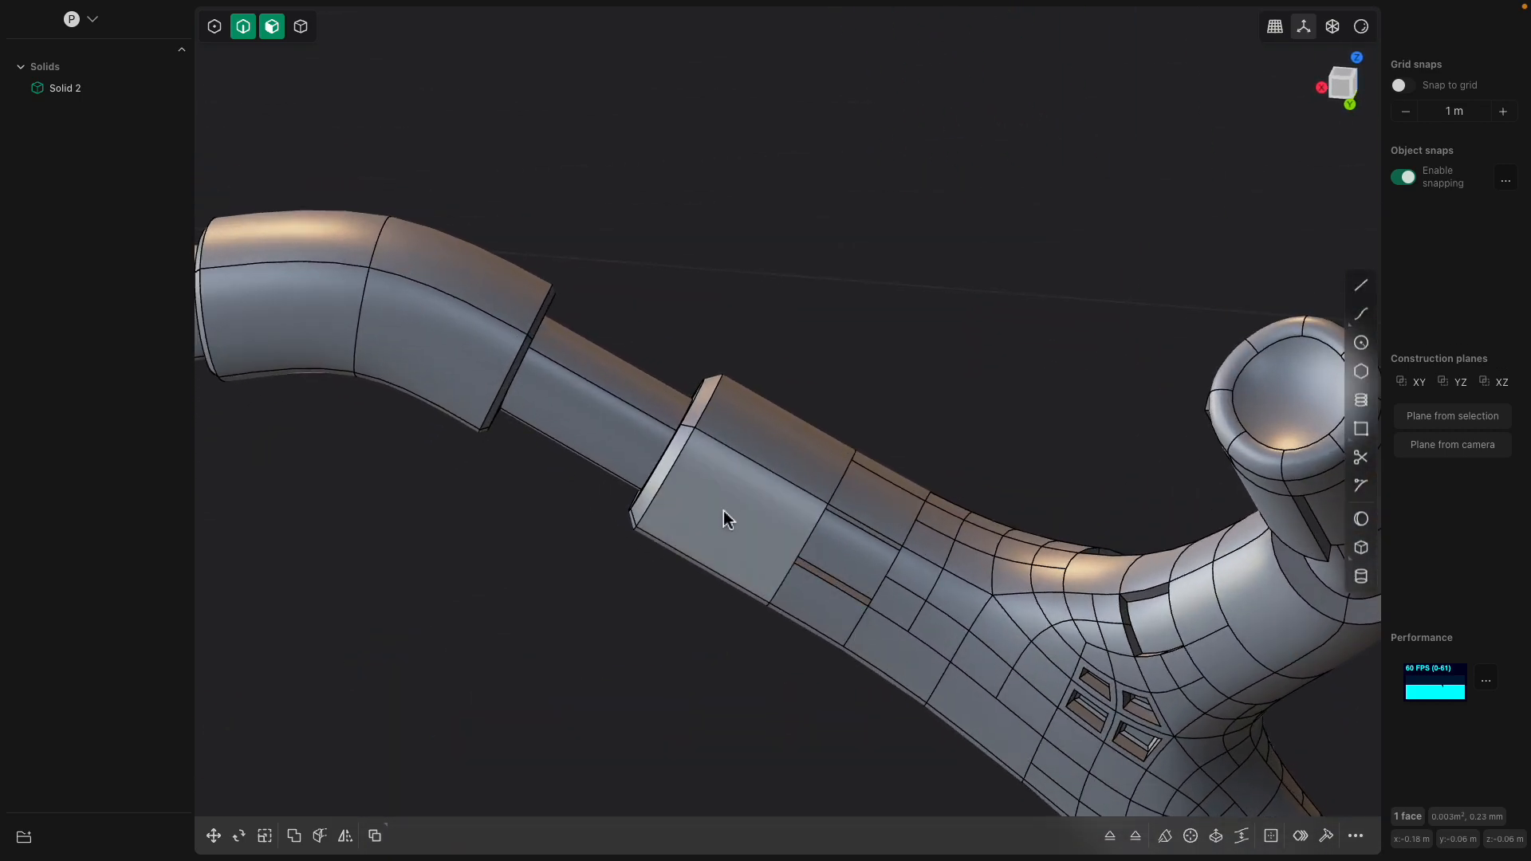
left_click(771, 452)
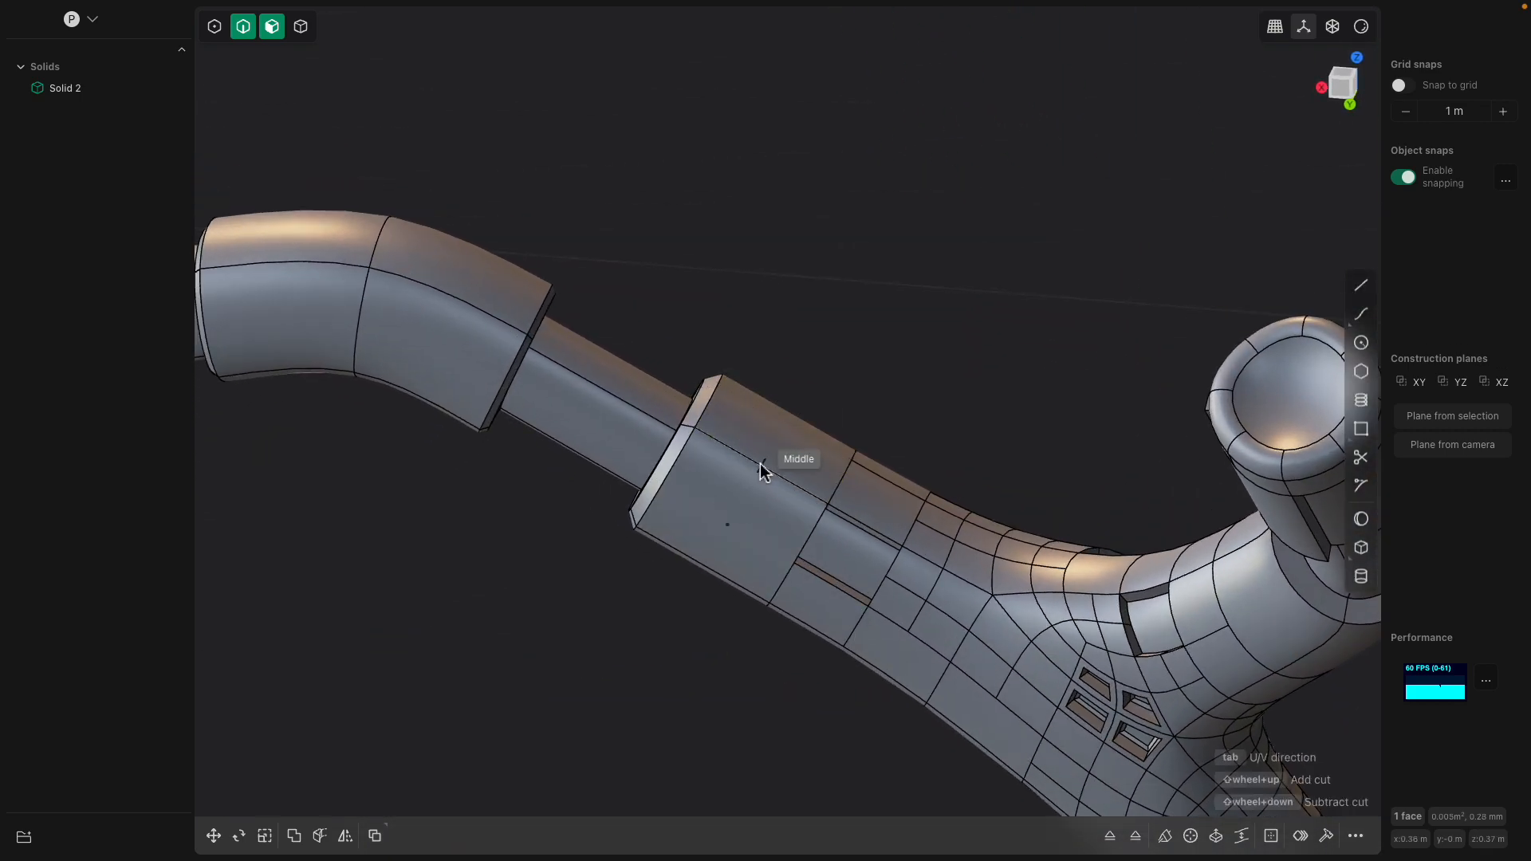
left_click(762, 470)
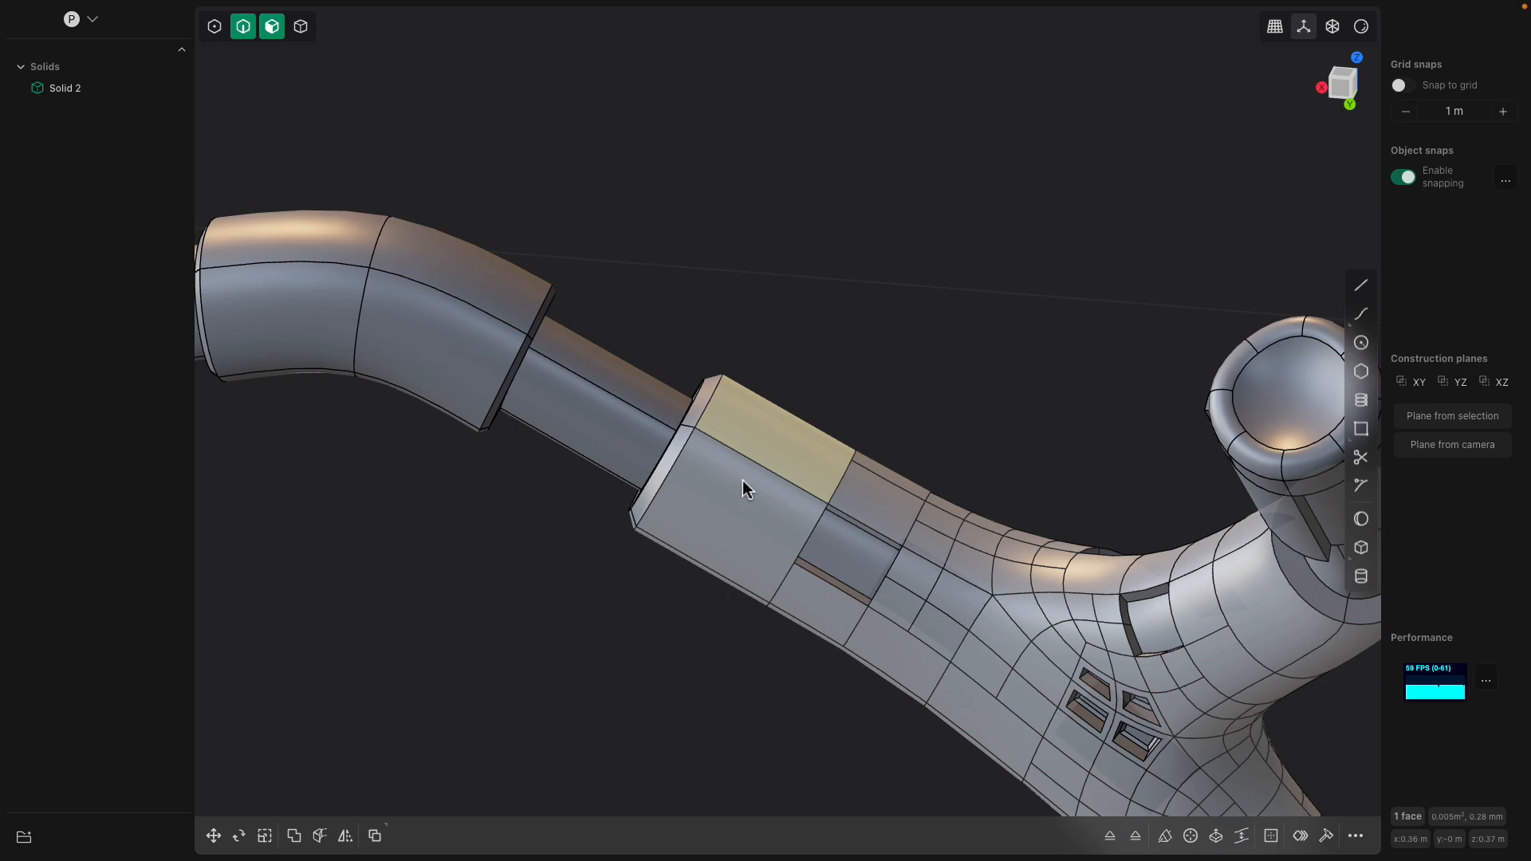
double_click(744, 480)
key("ctrl+r")
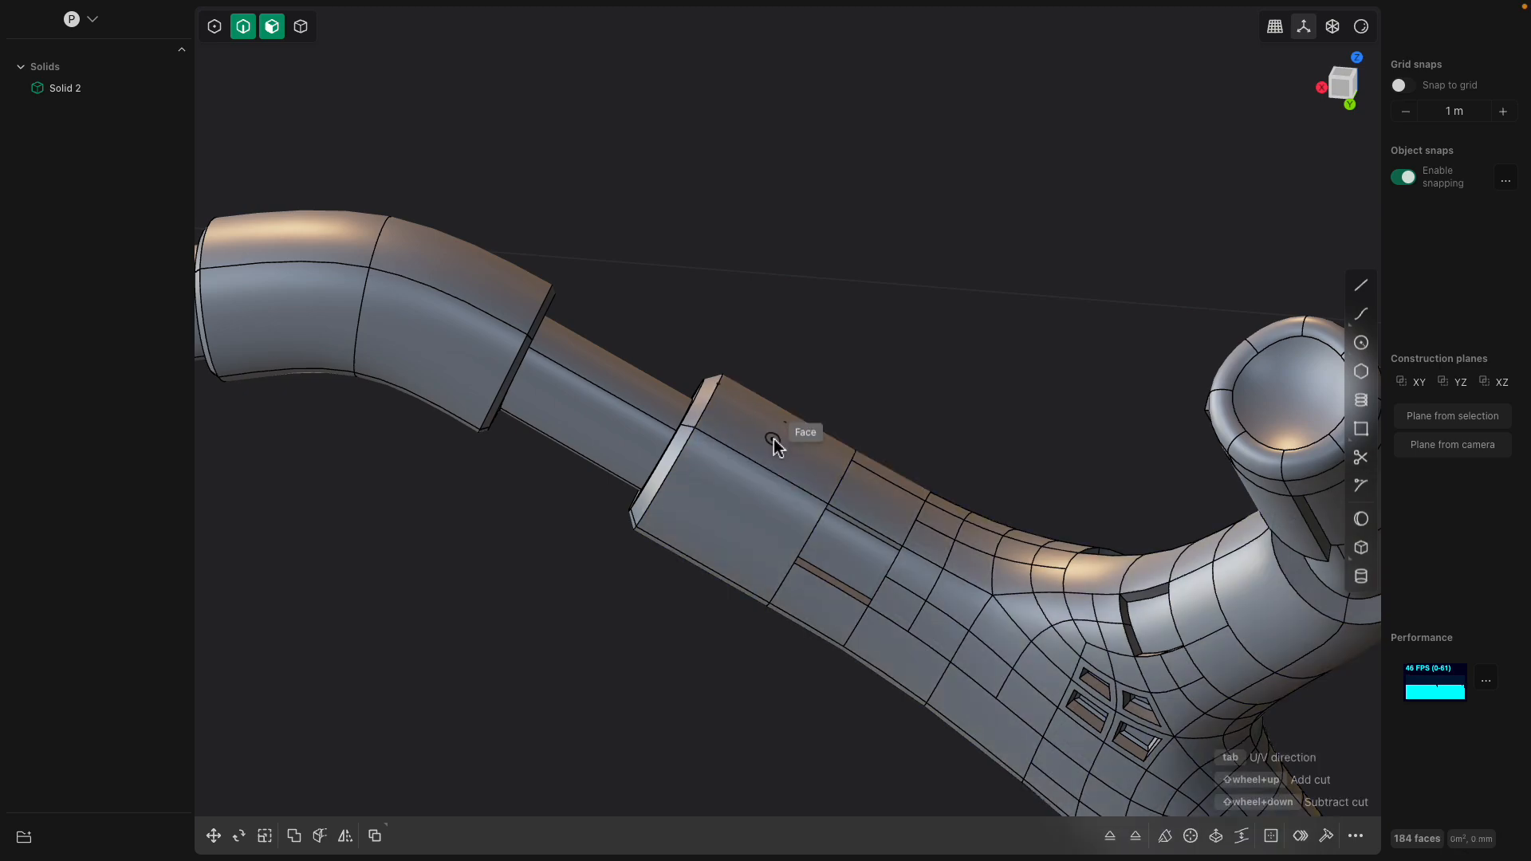
key("Escape")
left_click(745, 495)
left_click(772, 456, "shift")
middle_click_drag(772, 455, 874, 534)
left_click(933, 668, "shift")
left_click(838, 491, "shift")
key("ctrl+r")
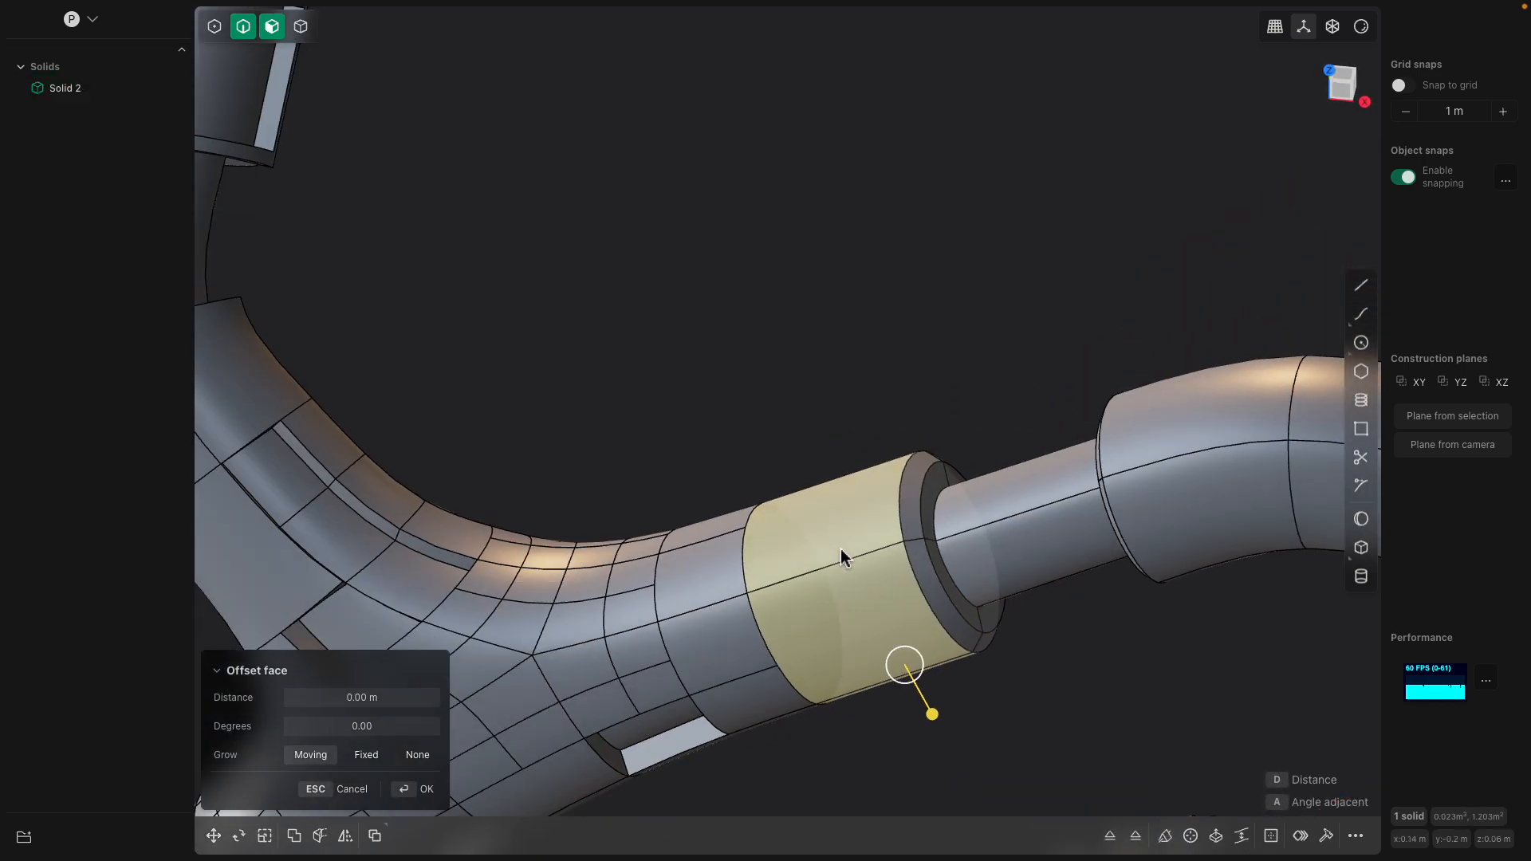
key("Escape")
key("Escape")
Cut the side faces of the chamfered sleeve crosswise at their midpoints to form a ring around it
middle_click_drag(844, 580, 788, 478, "shift")
left_click(786, 484)
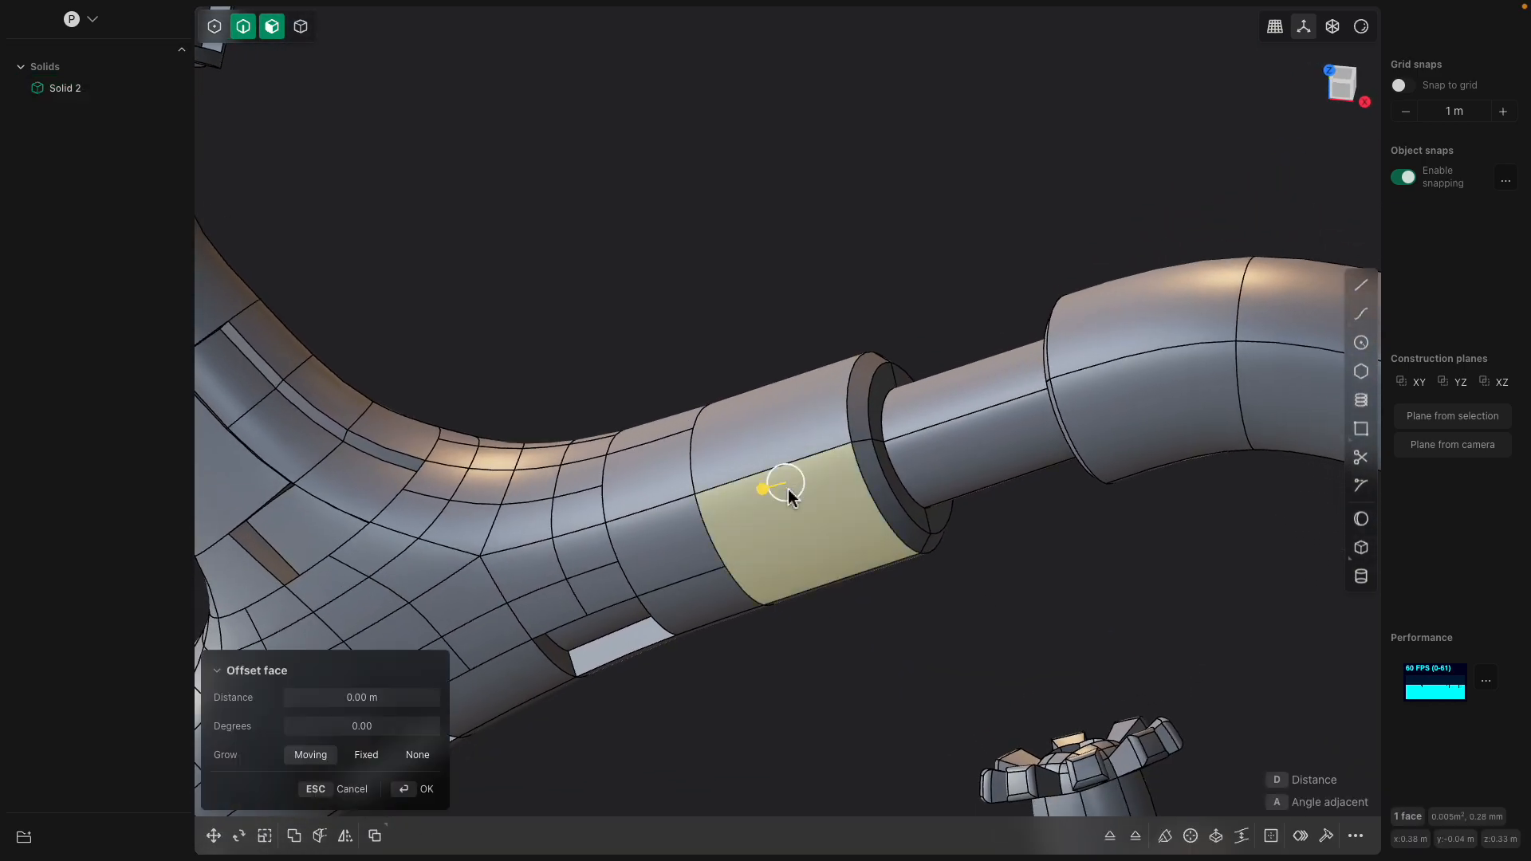
key("ctrl+r")
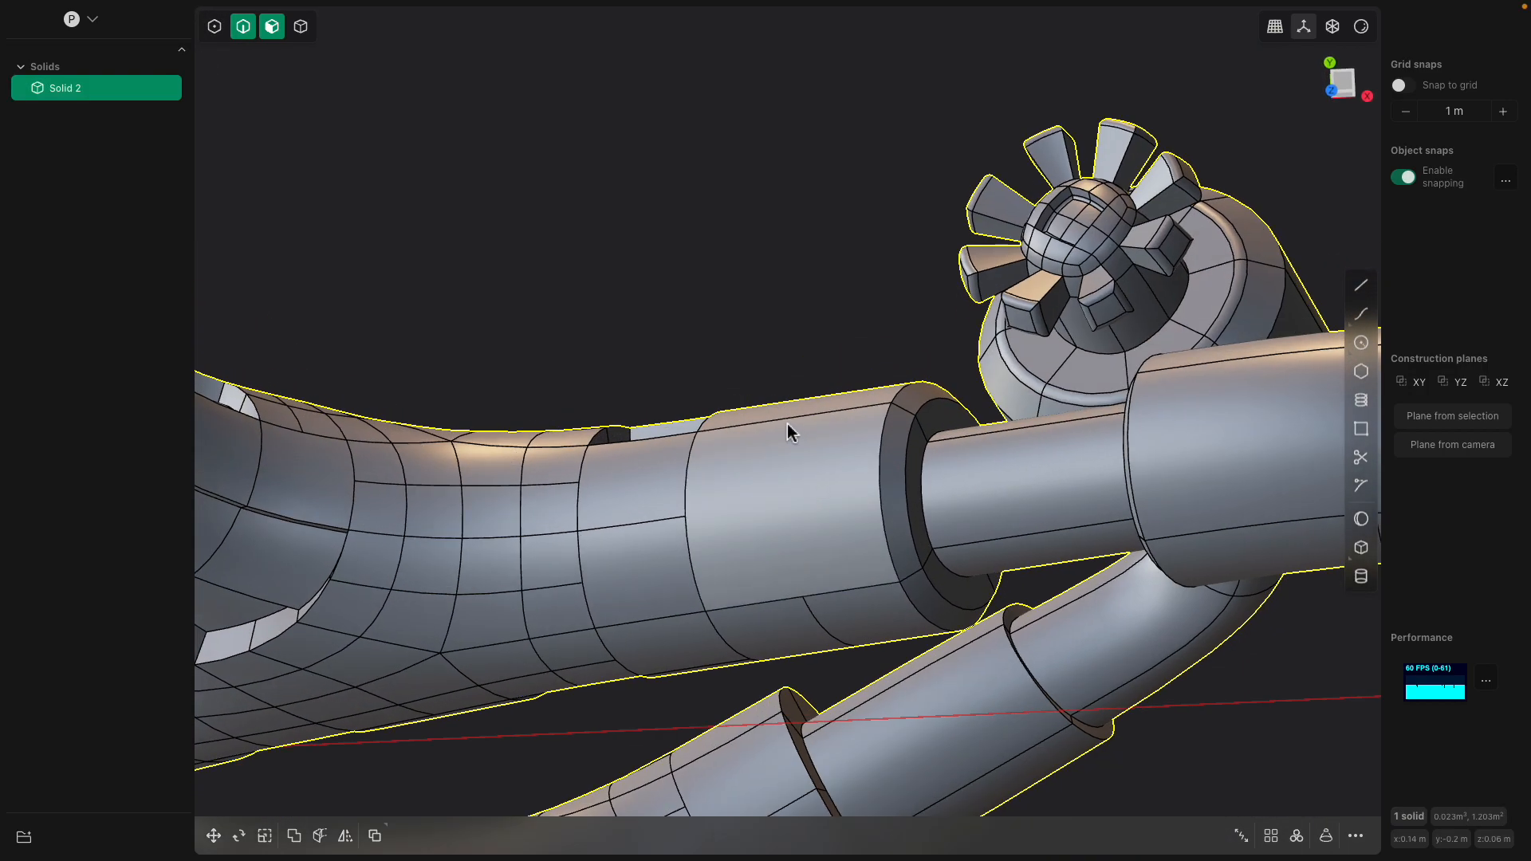
left_click(794, 455)
key("ctrl+r")
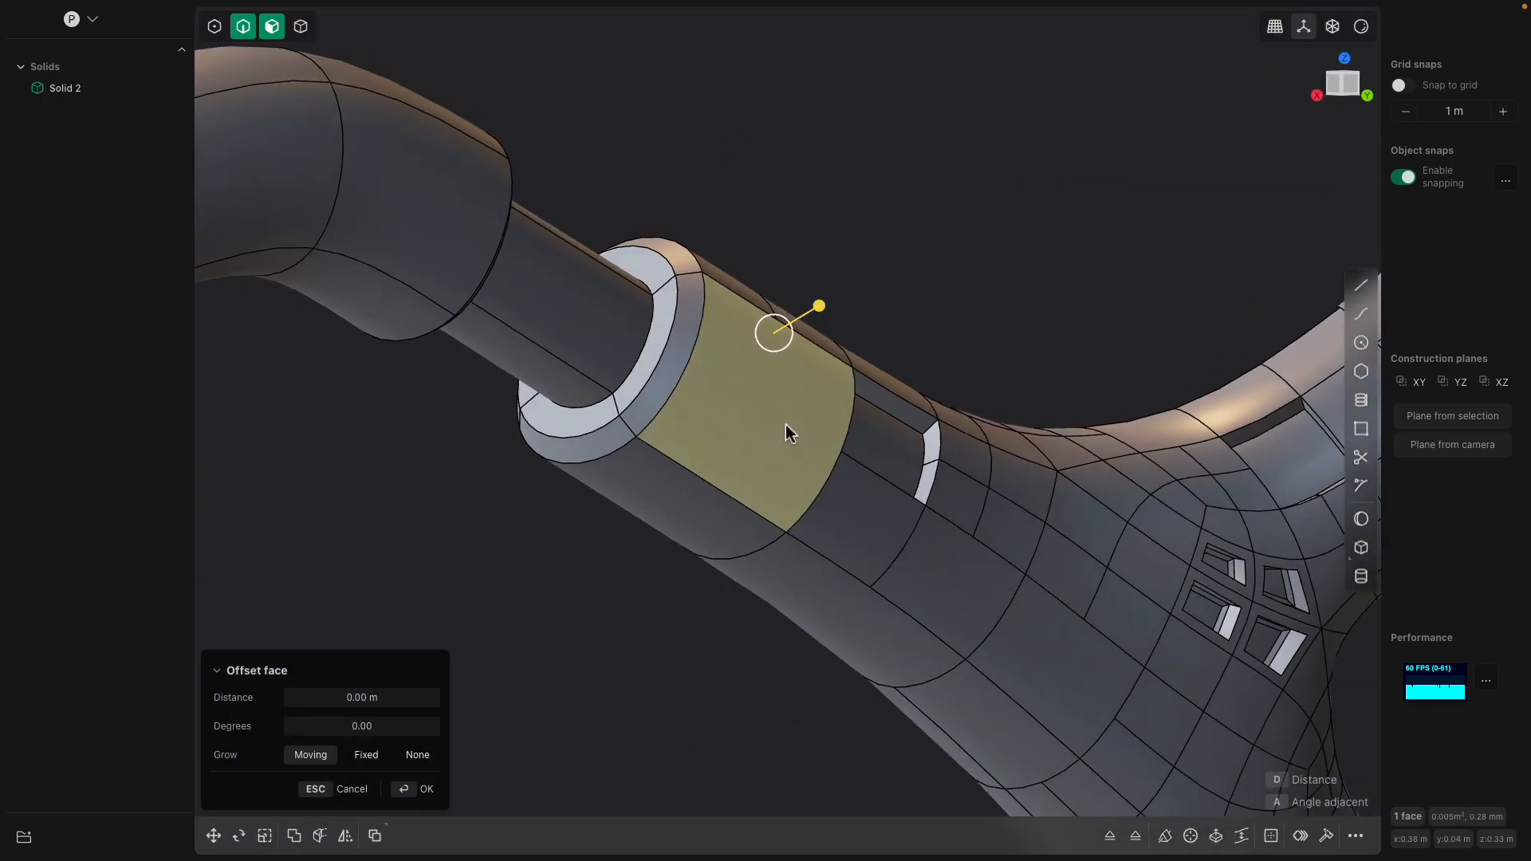
middle_click_drag(788, 433, 756, 448)
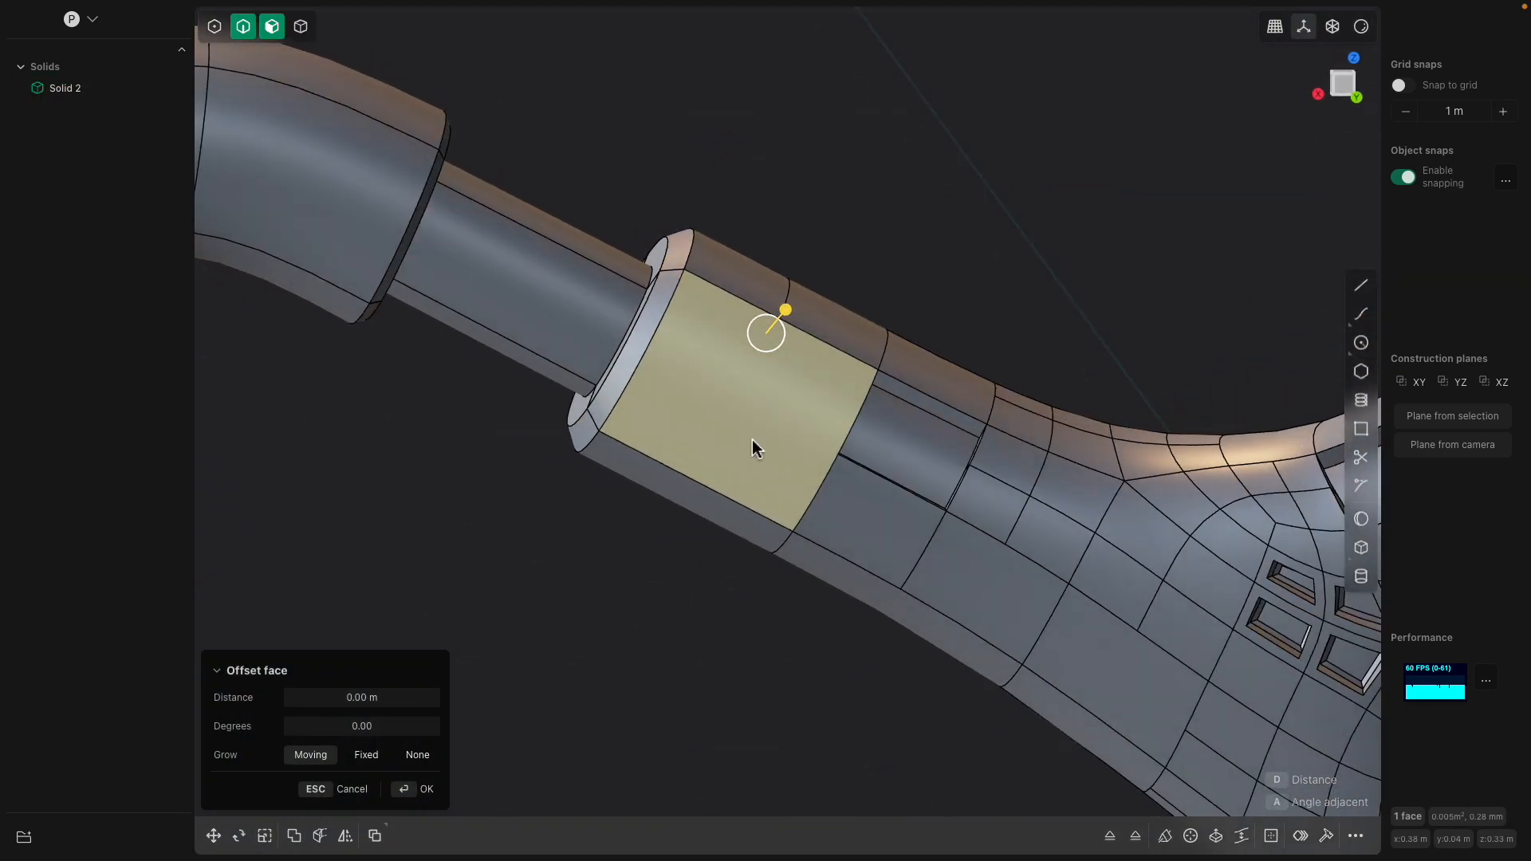
key("ctrl+r")
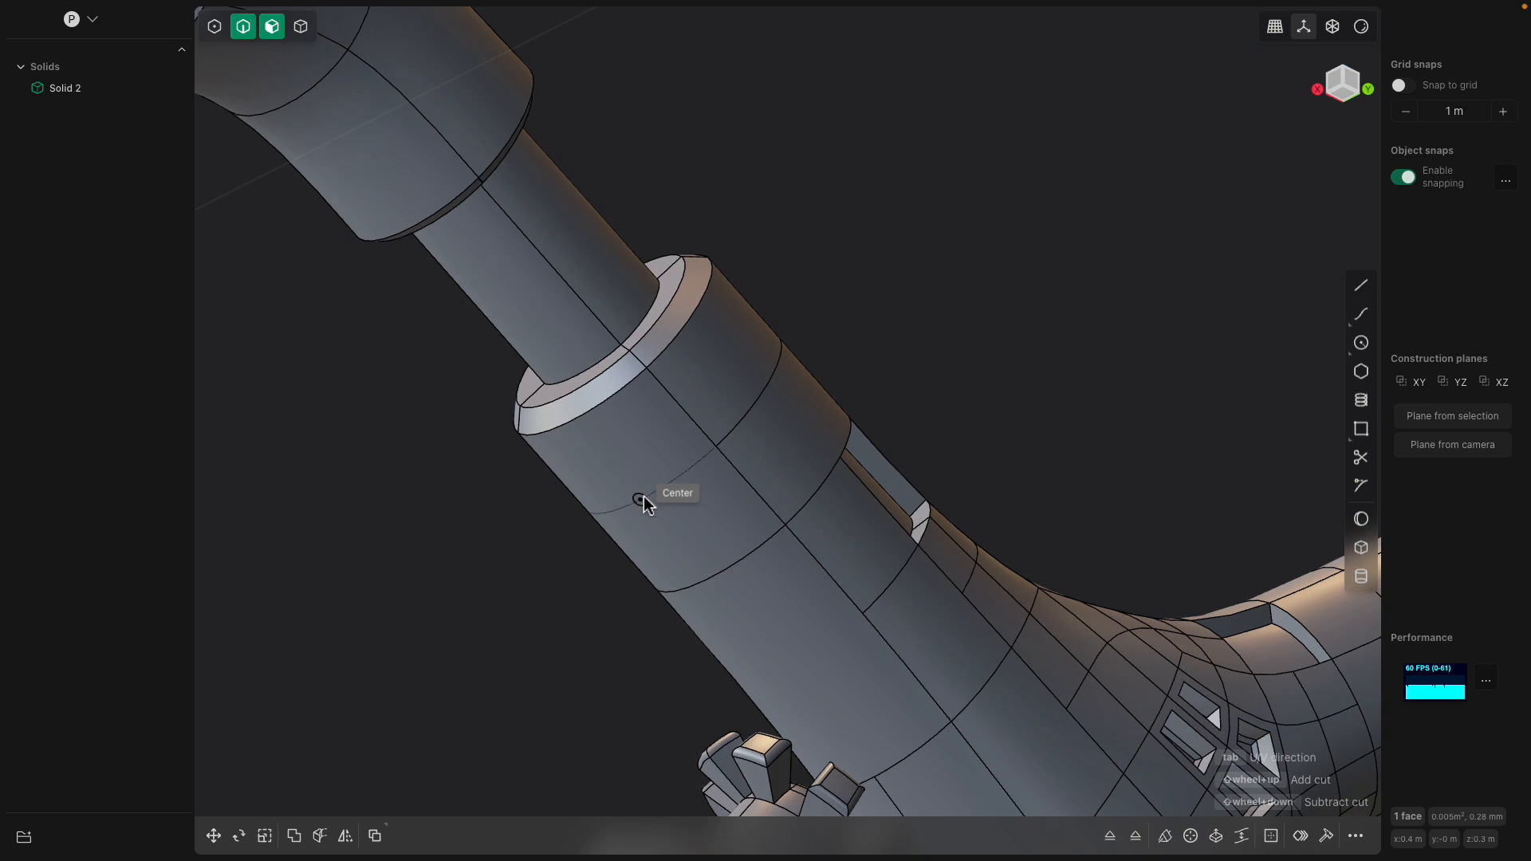
left_click(643, 497)
Offset the four faces of the sleeve half farther from the chamfered rim inward to form a circumferential groove
left_click(734, 507)
key("d")
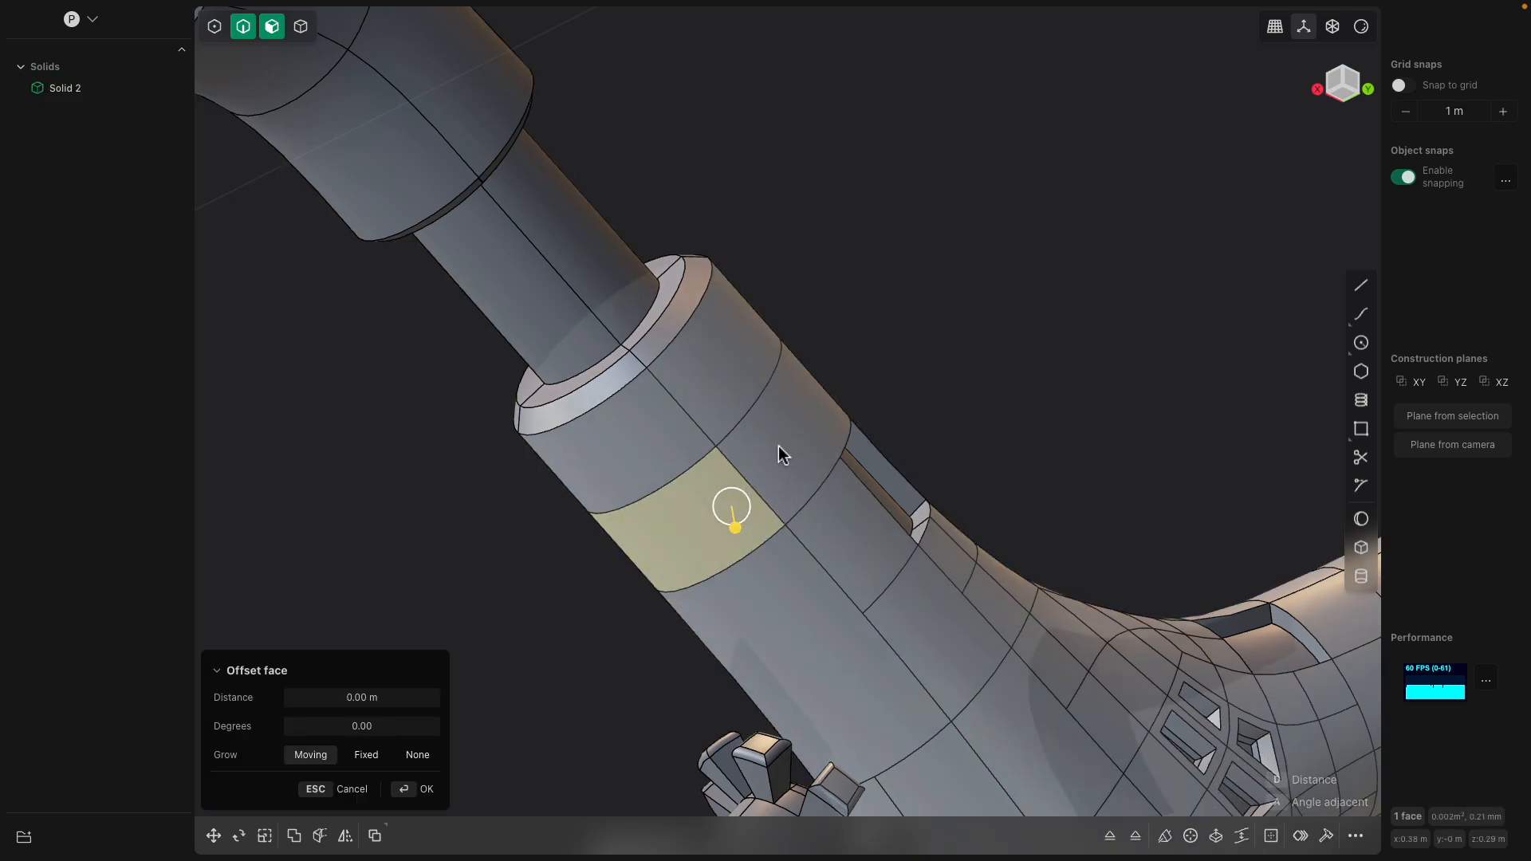
left_click(778, 453)
left_click(720, 515, "shift")
middle_click_drag(749, 488, 969, 456)
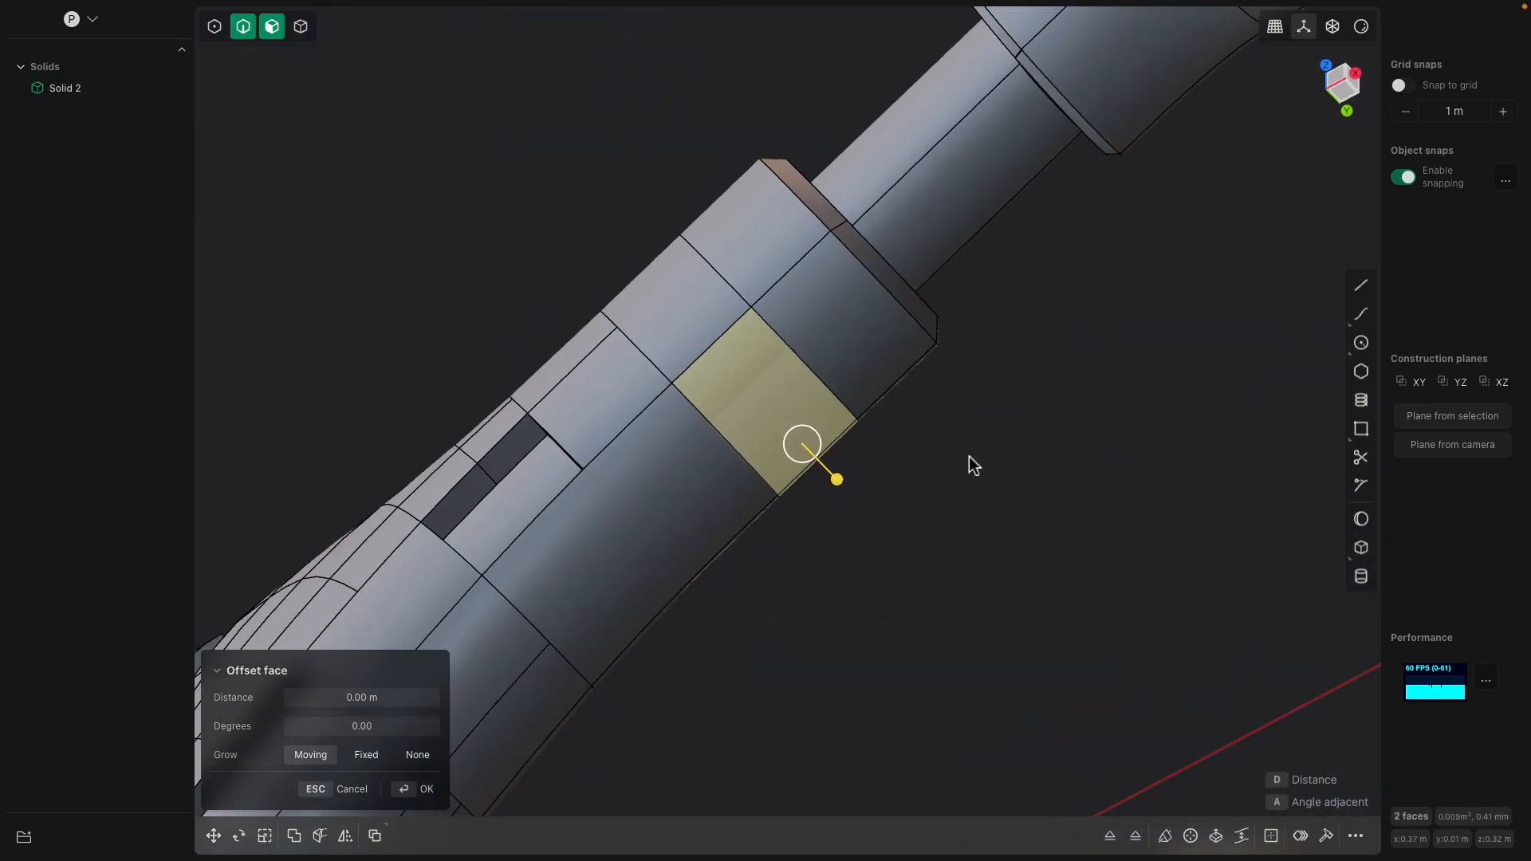
left_click(696, 323, "shift")
middle_click_drag(702, 331, 1007, 582)
left_click(858, 489, "shift")
middle_click_drag(858, 488, 966, 453)
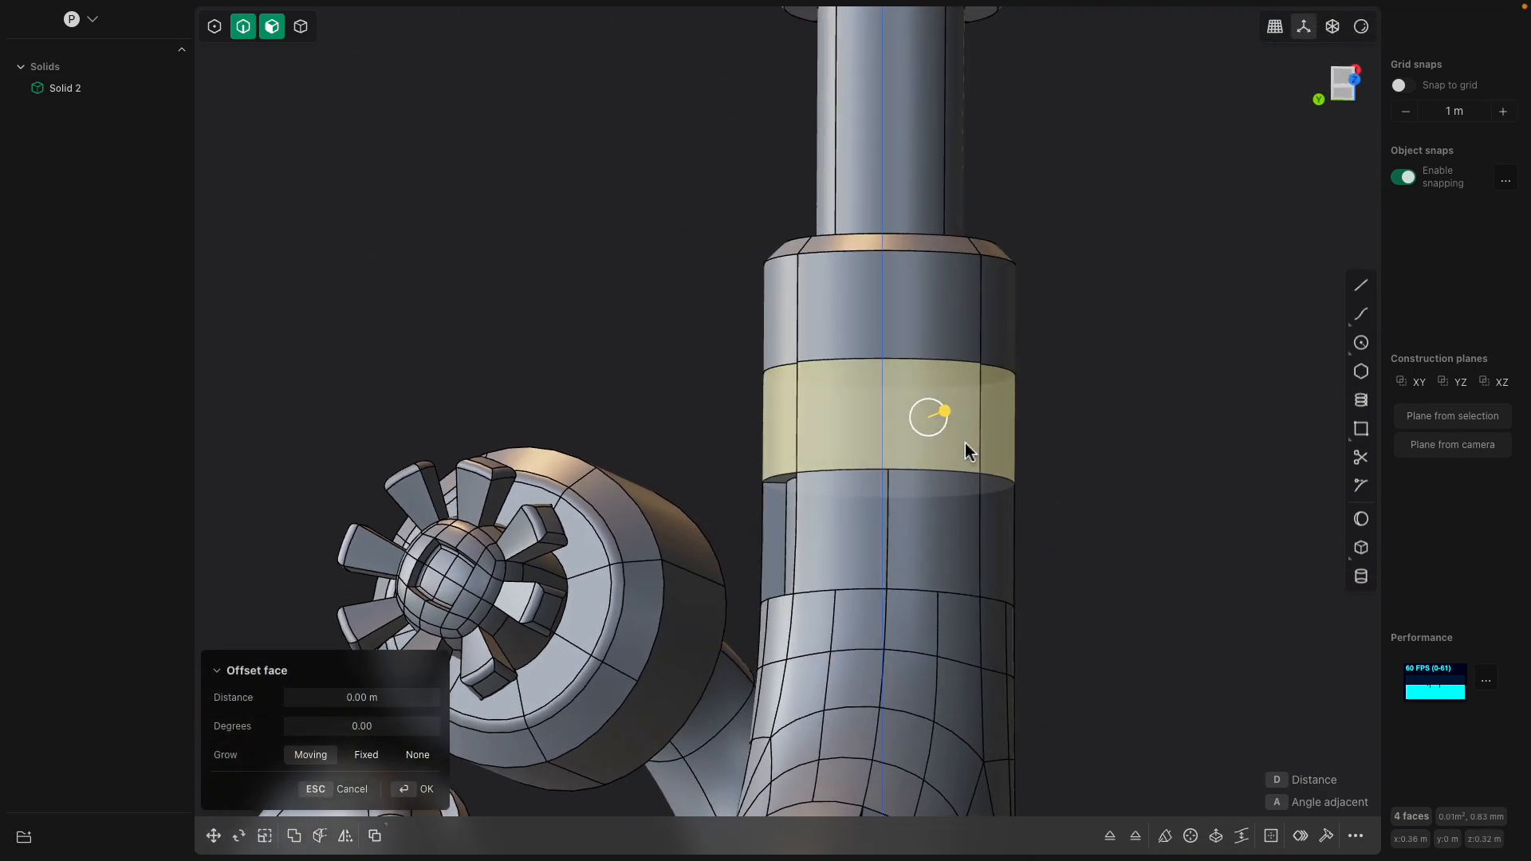
left_click_drag(944, 412, 925, 416)
middle_click_drag(926, 417, 930, 290)
key("Return")
Offset two side faces of the remaining chamfered collar slightly
left_click(930, 290)
middle_click_drag(949, 360, 947, 246)
left_click_drag(948, 246, 941, 240)
middle_click_drag(941, 241, 832, 431)
key("Return")
left_click(831, 431)
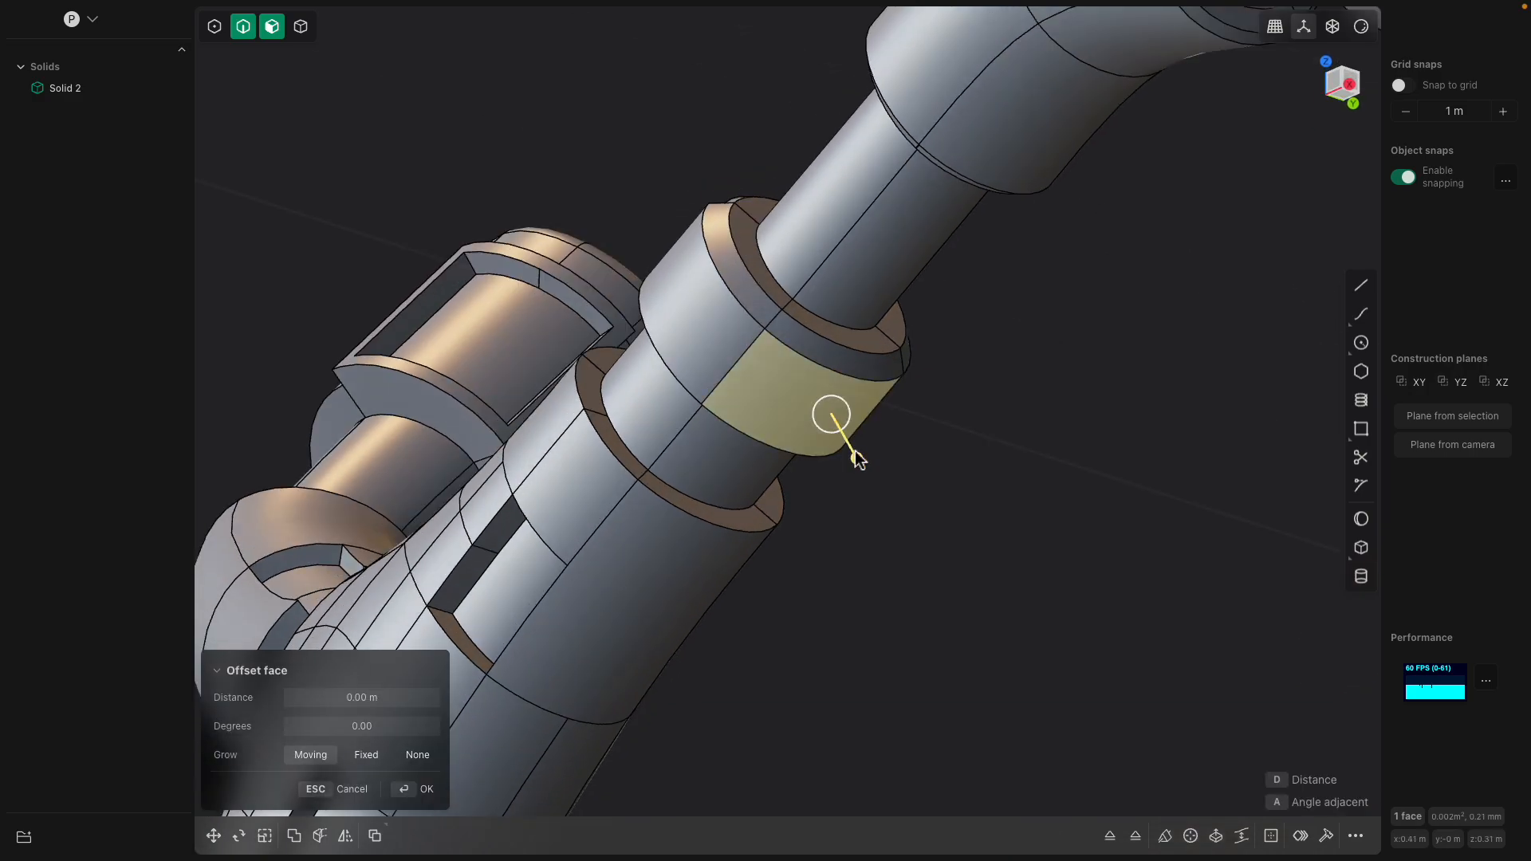
left_click_drag(857, 459, 856, 454)
key("Return")
Offset the outline of a side face on the collar inward to imprint a smaller panel
middle_click_drag(943, 437, 883, 506)
left_click(753, 394)
scroll(754, 394, "down", 3)
scroll(924, 480, "up", 2)
key("o")
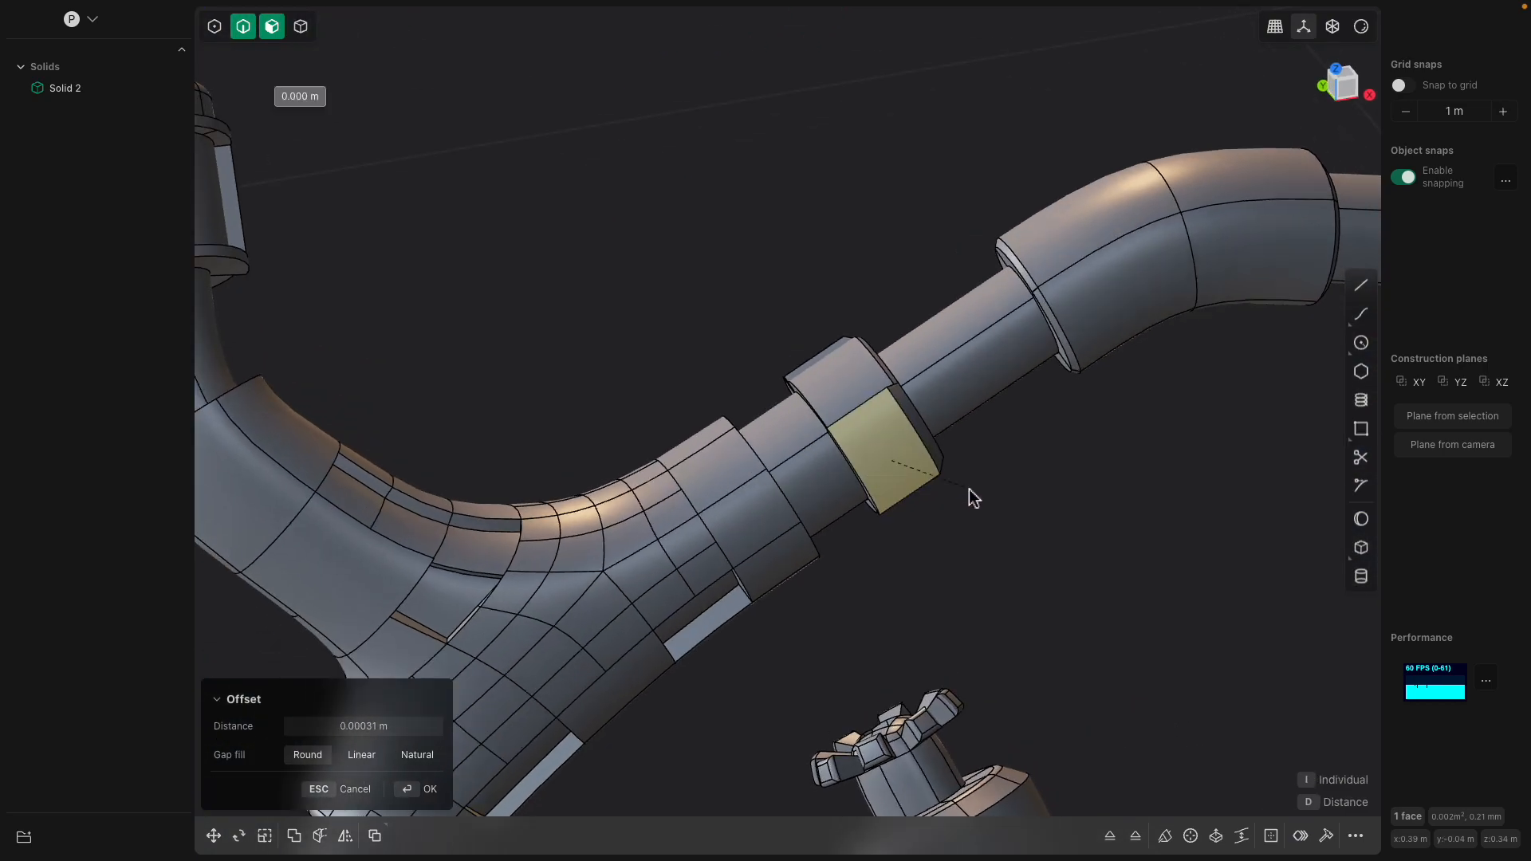
left_click(976, 490)
scroll(986, 488, "up", 2)
key("Return")
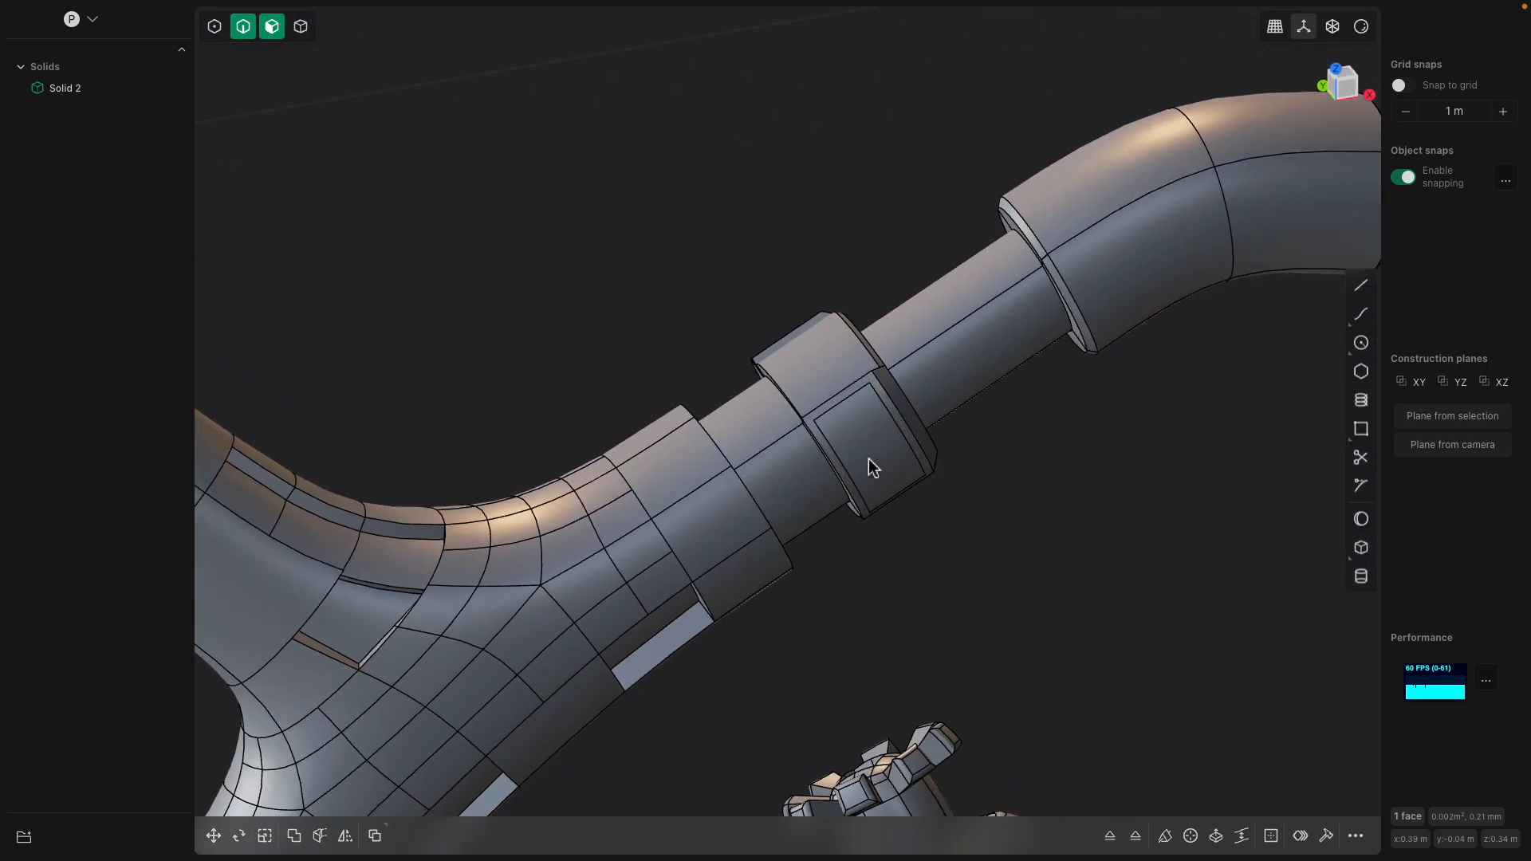
Offset the imprinted panel face on the collar inward by about 0.0044 m to form a recess
left_click(869, 459)
left_click_drag(904, 494, 899, 492)
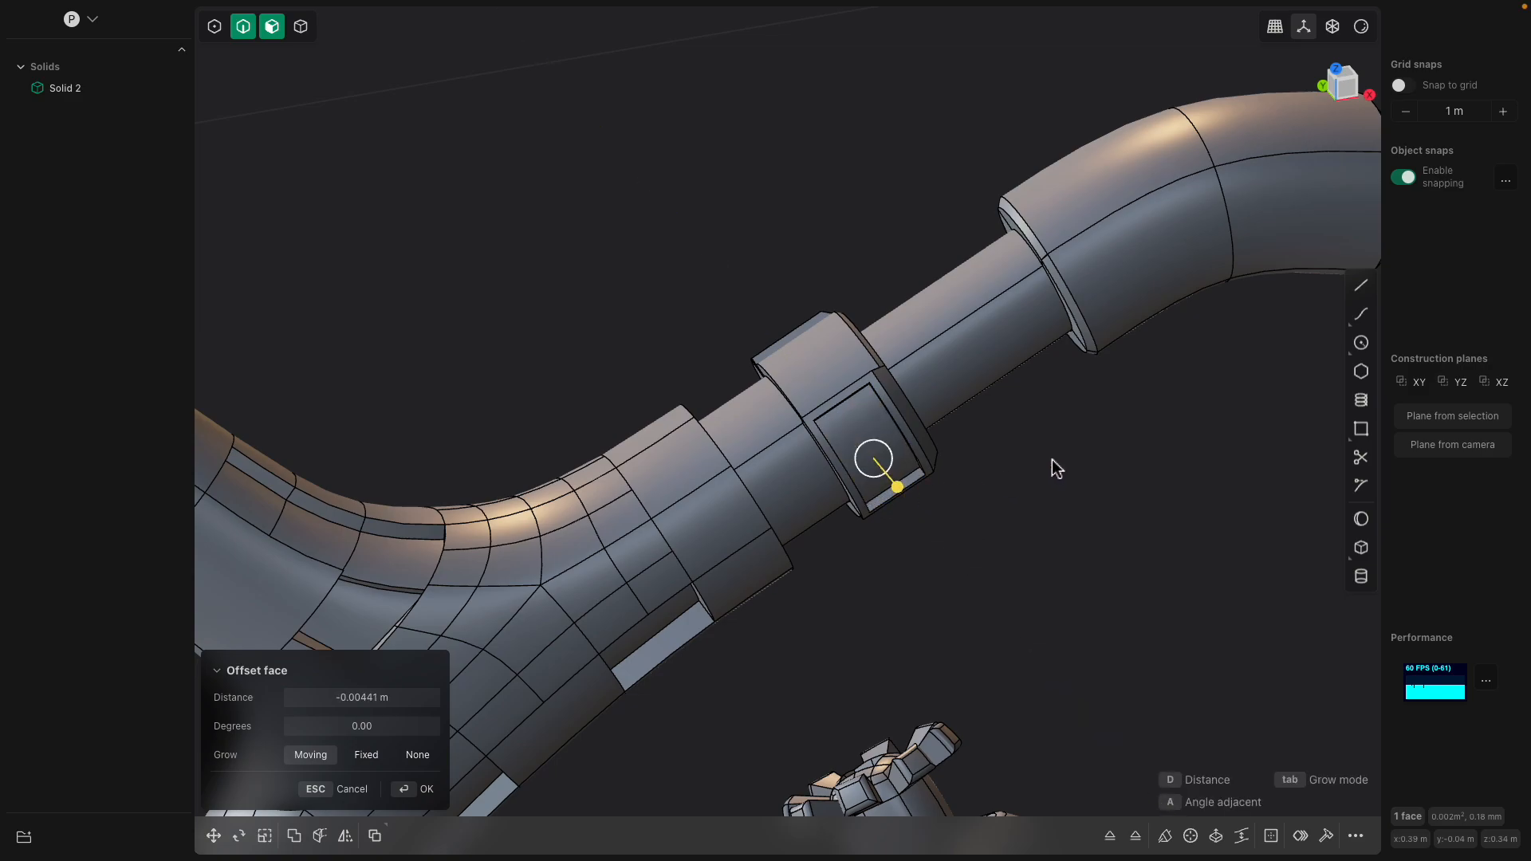
scroll(1045, 448, "down", 4)
middle_click_drag(1034, 423, 916, 424)
scroll(912, 421, "up", 3)
key("Return")
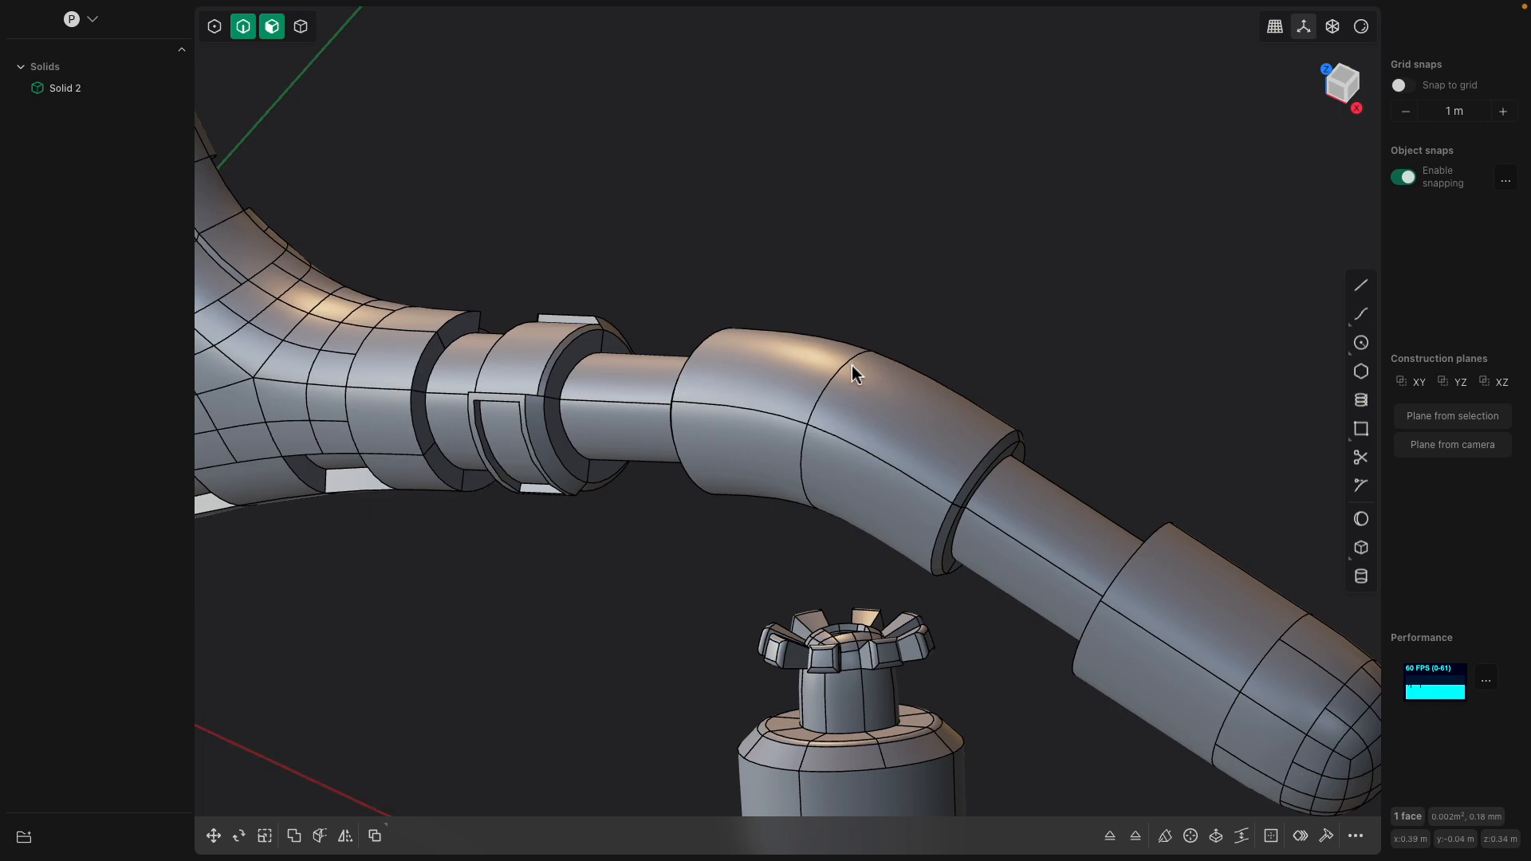
Cut a round groove around the bent sleeve by running a Pipe along its middle edge loop
left_click(842, 368, "alt")
middle_click_drag(842, 368, 899, 258)
scroll(920, 330, "up", 2)
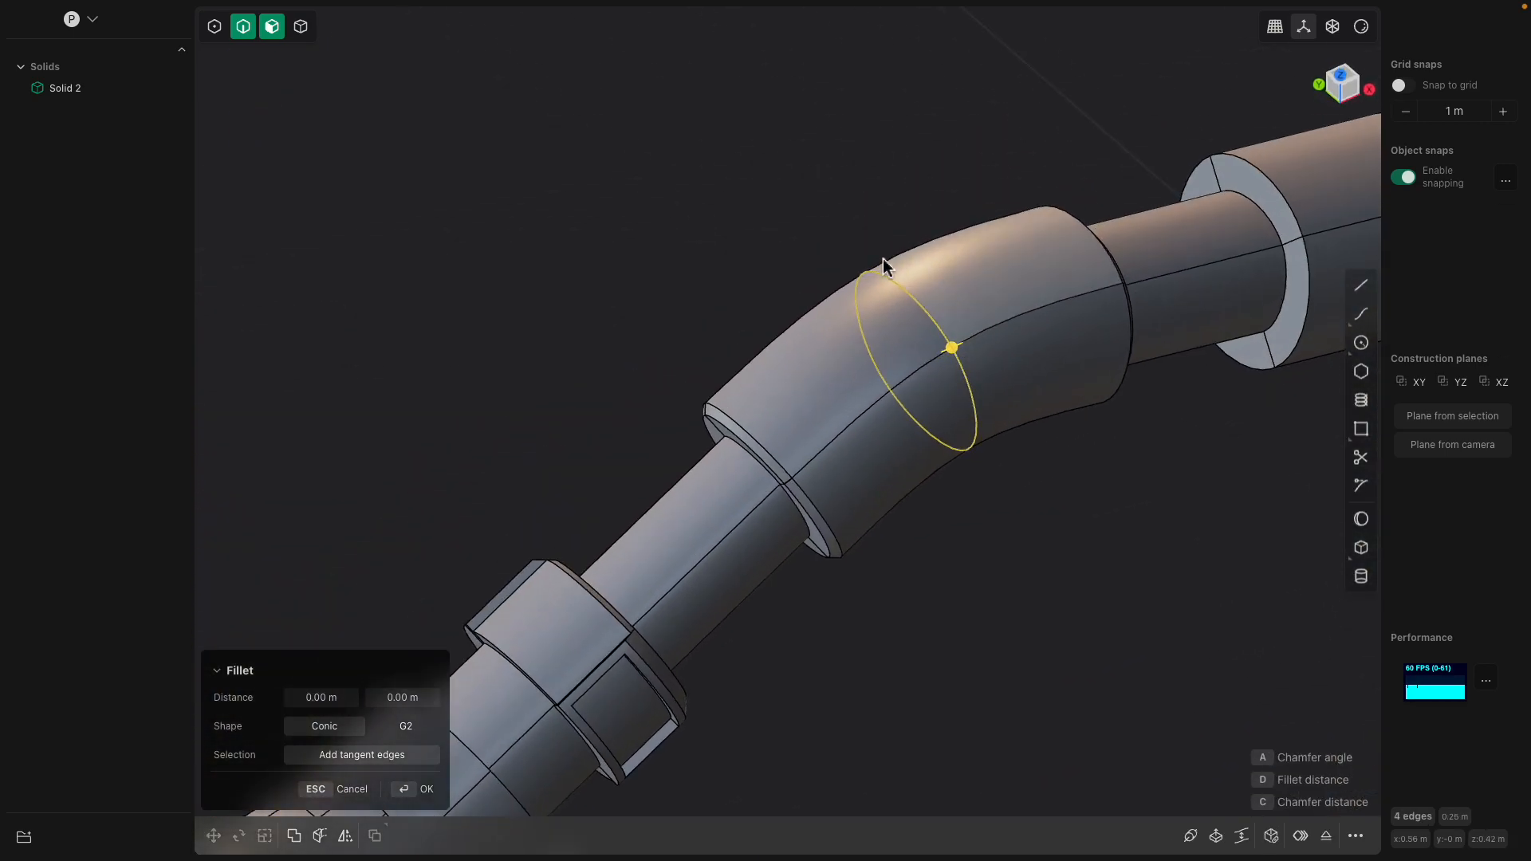
left_click(1193, 836)
middle_click_drag(974, 363, 1060, 481)
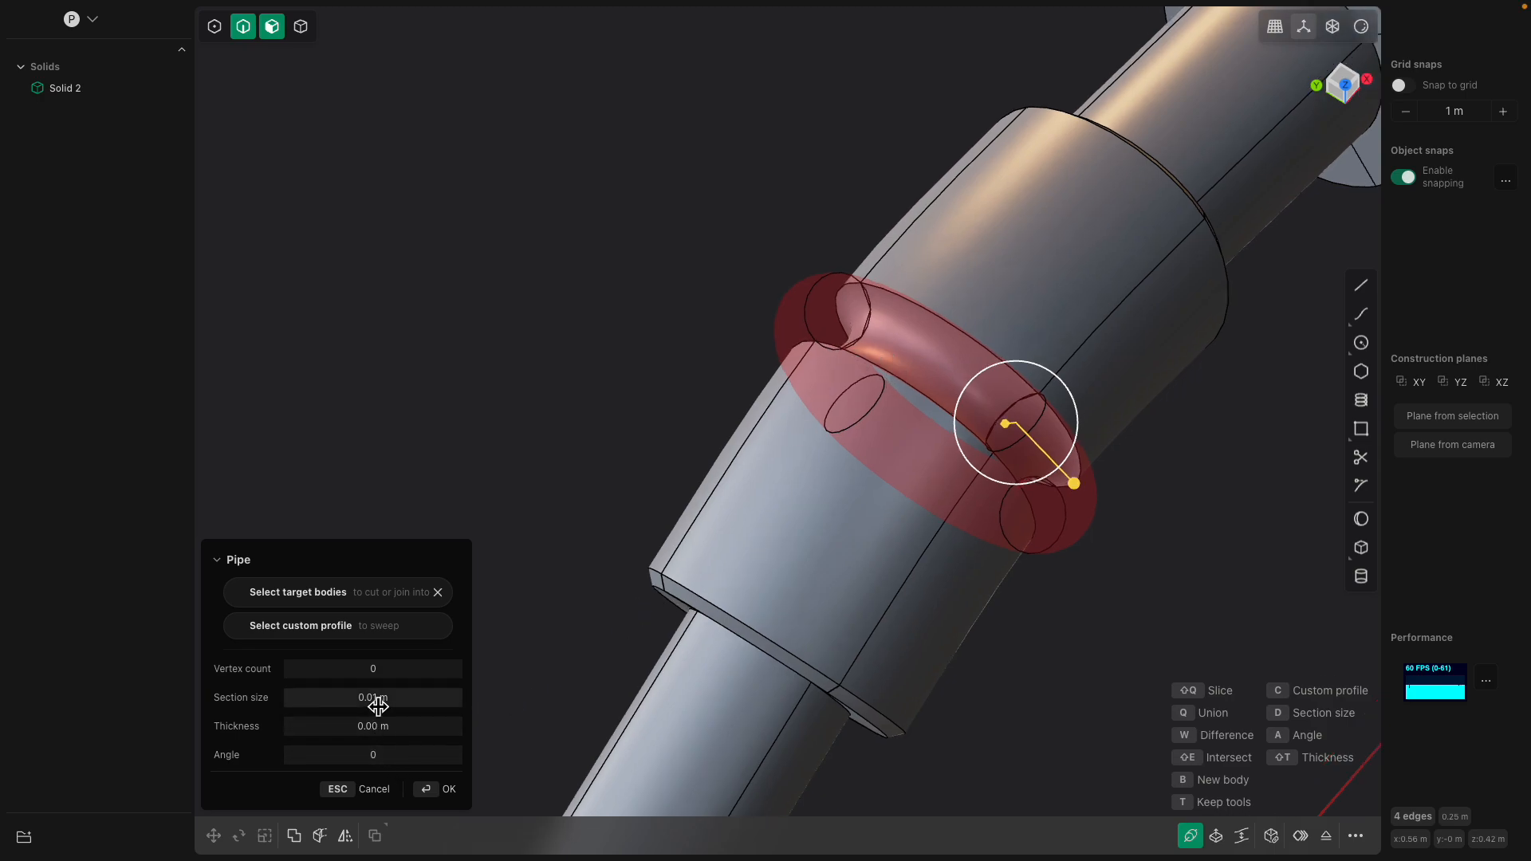
middle_click_drag(939, 530, 1027, 539)
key("Return")
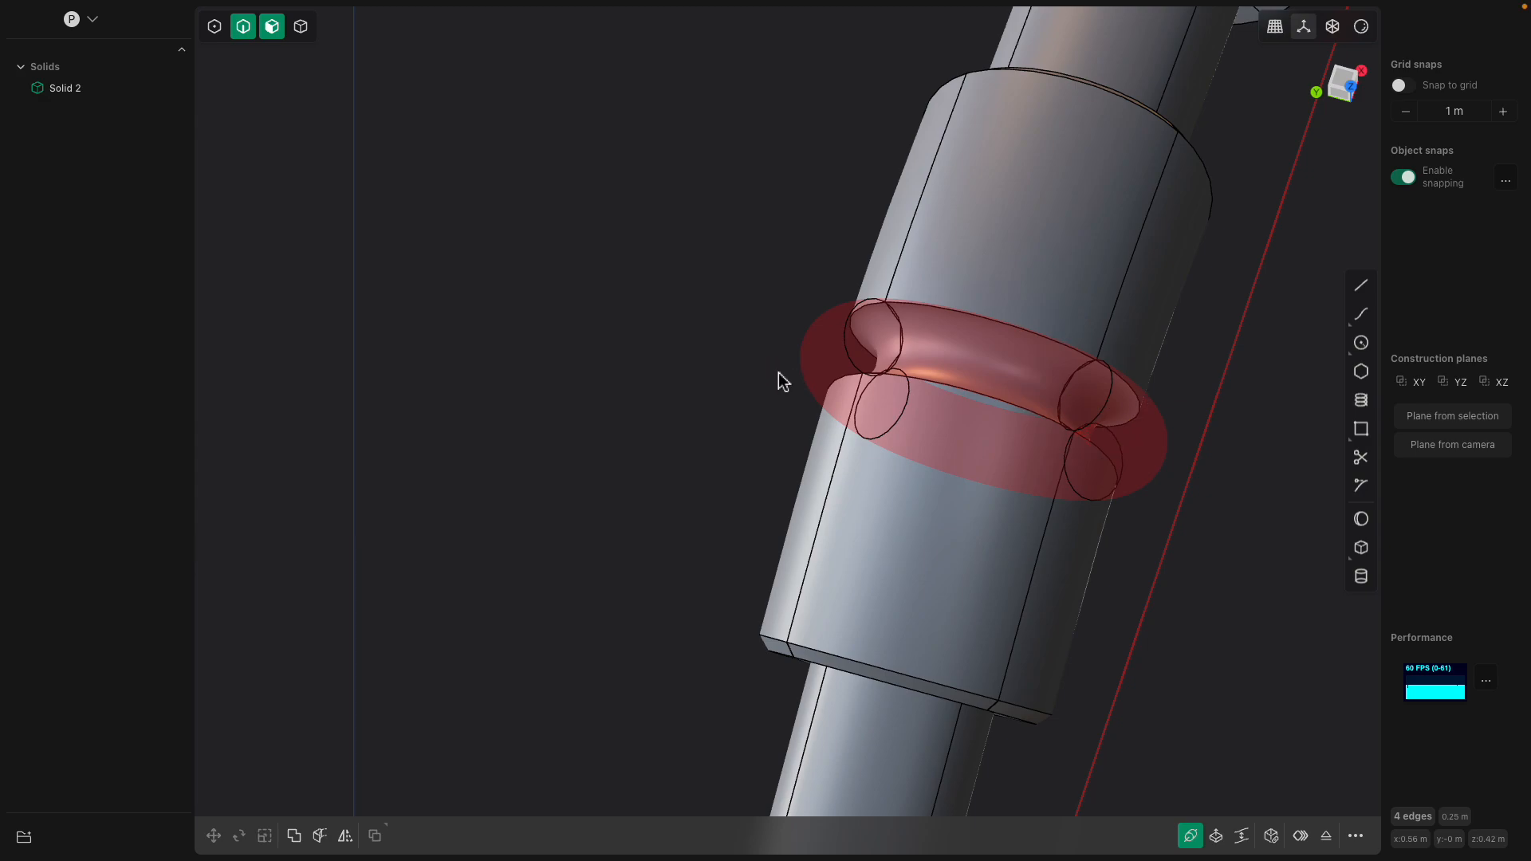
Chamfer the edges on both sides of the bent sleeve's round groove by about 0.0044 m
middle_click_drag(740, 304, 989, 300)
left_click(963, 236)
middle_click_drag(963, 236, 860, 342)
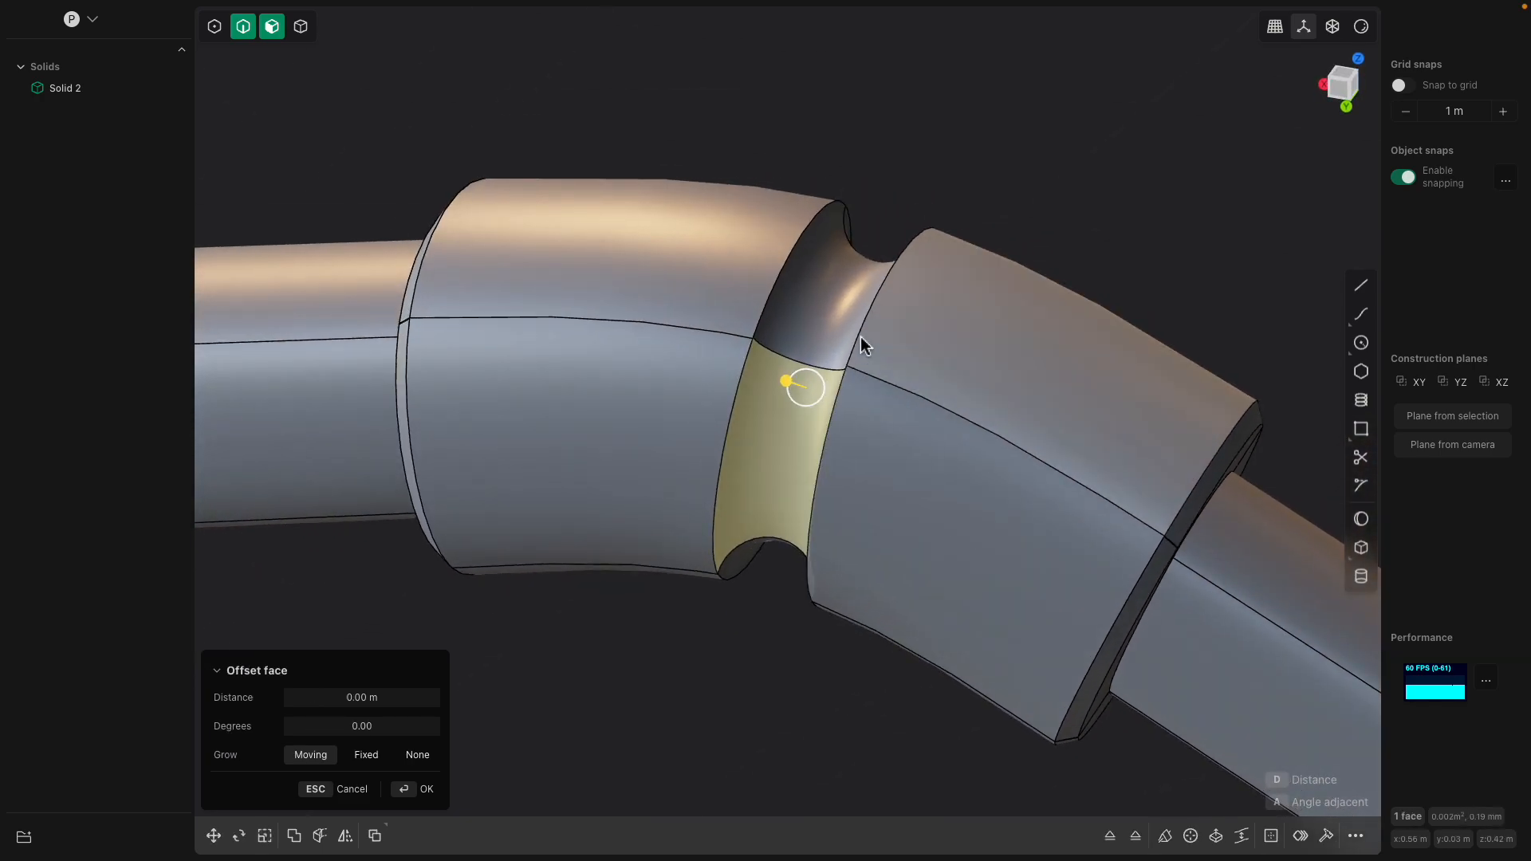
left_click(875, 308)
left_click(806, 232)
left_click_drag(845, 210, 834, 226)
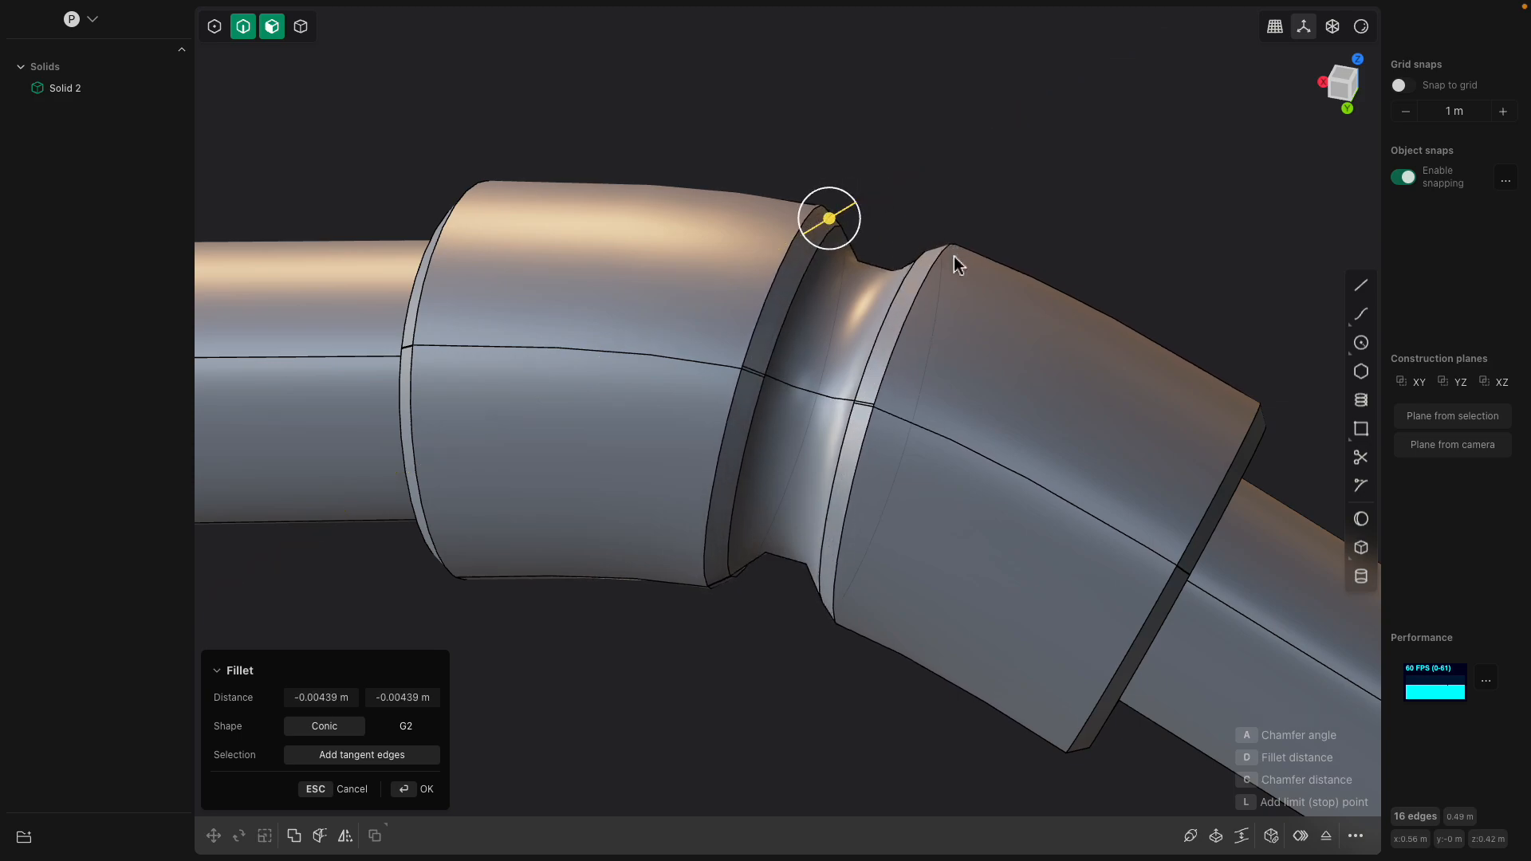
middle_click_drag(954, 251, 1005, 255)
key("Return")
Examine the chamfered groove on the bent sleeve and the neighbouring branch surfaces
scroll(987, 391, "up", 4)
middle_click_drag(901, 495, 779, 585)
scroll(755, 579, "up", 3)
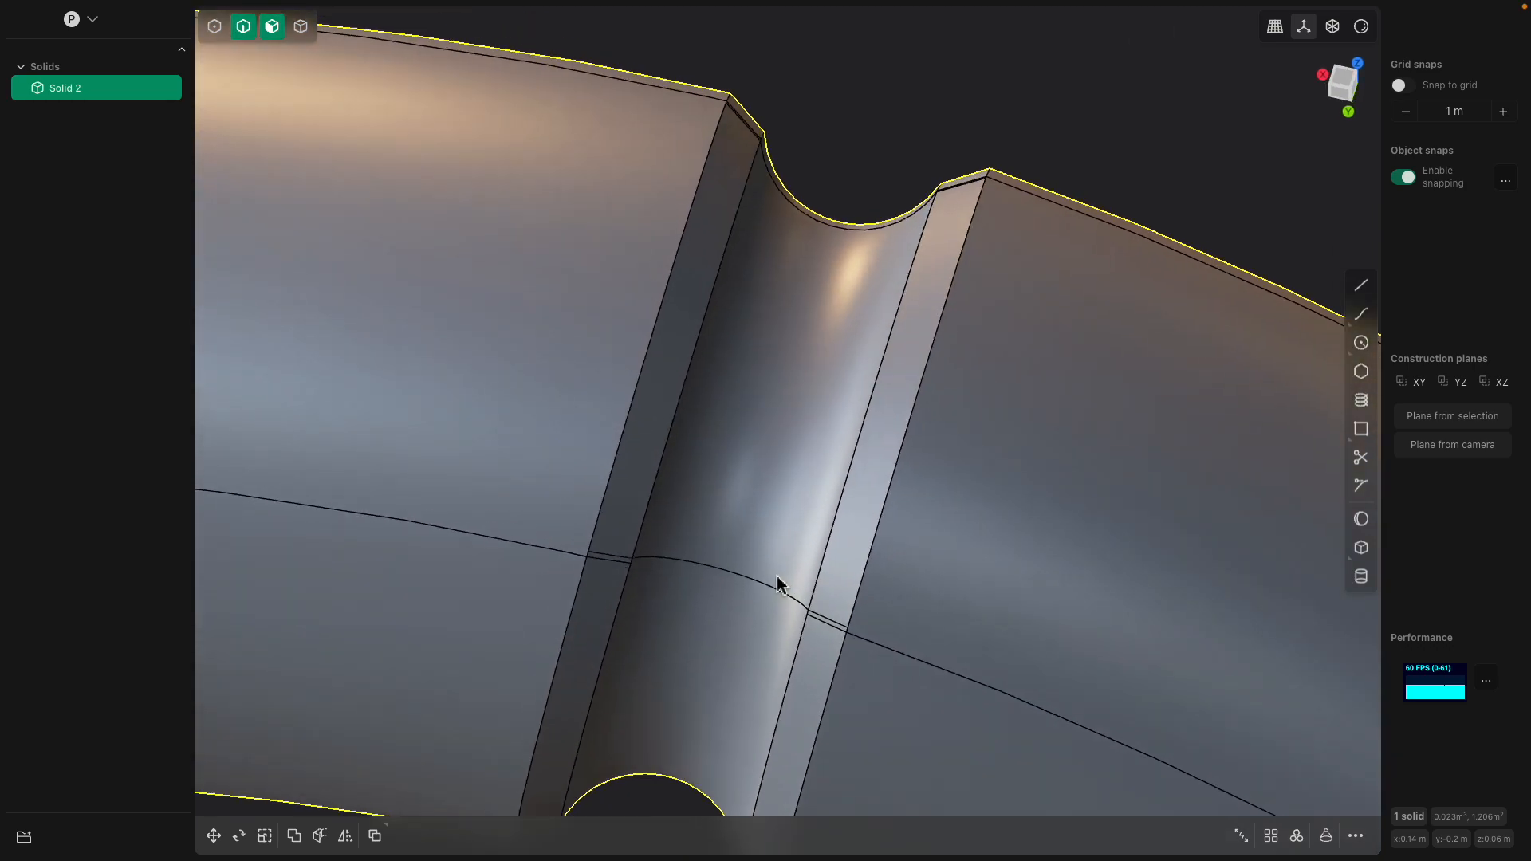
middle_click_drag(748, 395, 761, 445)
left_click(761, 445)
scroll(828, 474, "down", 10)
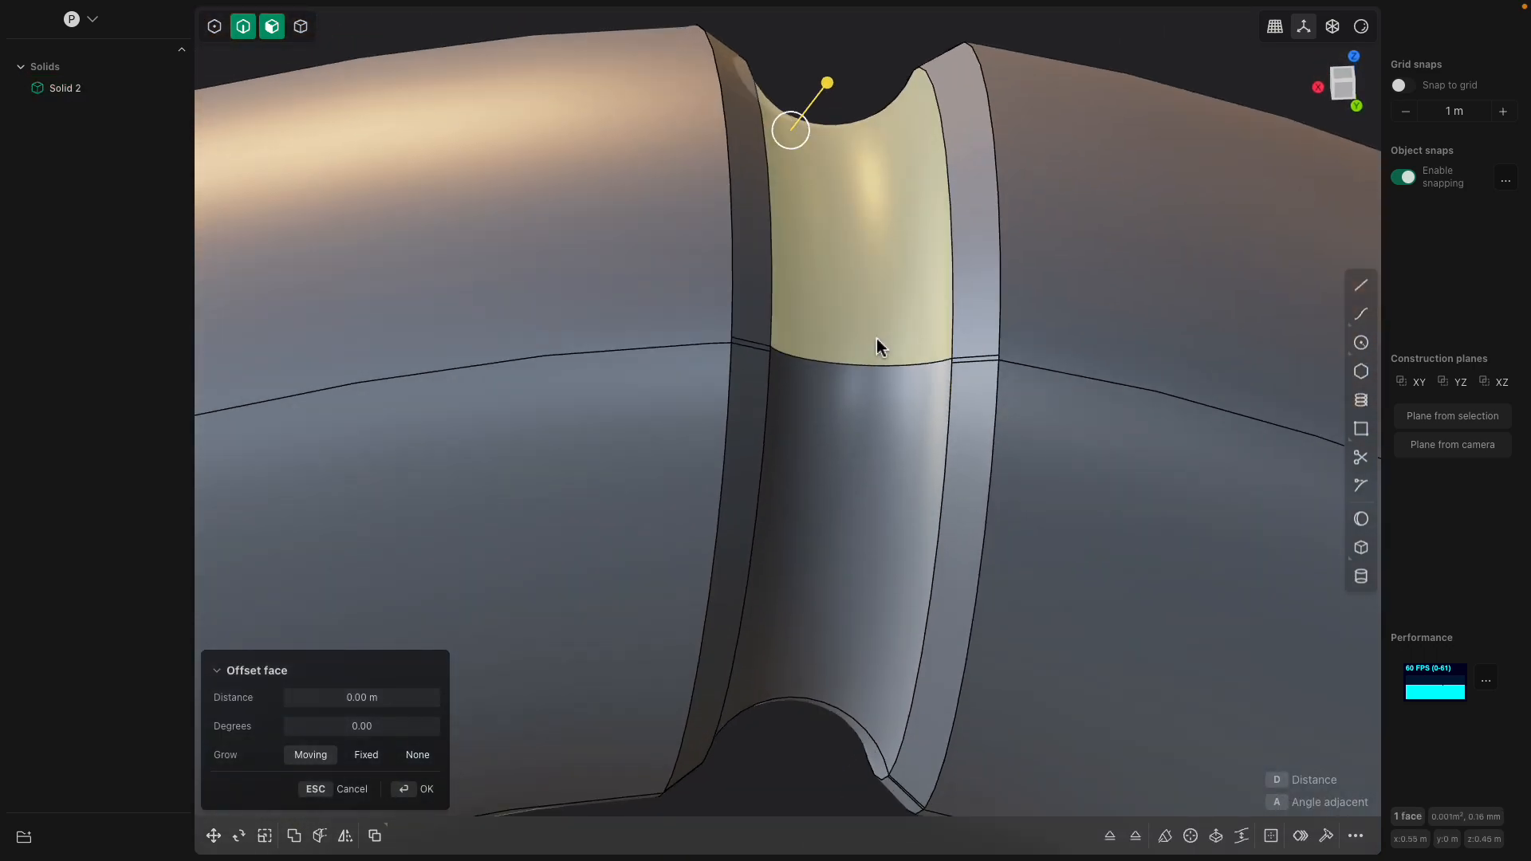
key("Escape")
scroll(1008, 357, "down", 5)
middle_click_drag(1031, 434, 678, 327, "shift")
middle_click_drag(856, 442, 765, 335)
mouse_move(789, 343)
middle_mouse_down()
mouse_move(783, 300)
mouse_move(775, 391)
mouse_move(812, 346)
mouse_move(796, 329)
middle_mouse_up()
scroll(783, 319, "up", 3)
left_click(782, 330)
scroll(787, 337, "up", 3)
left_click(786, 359)
scroll(800, 342, "up", 3)
key("Escape")
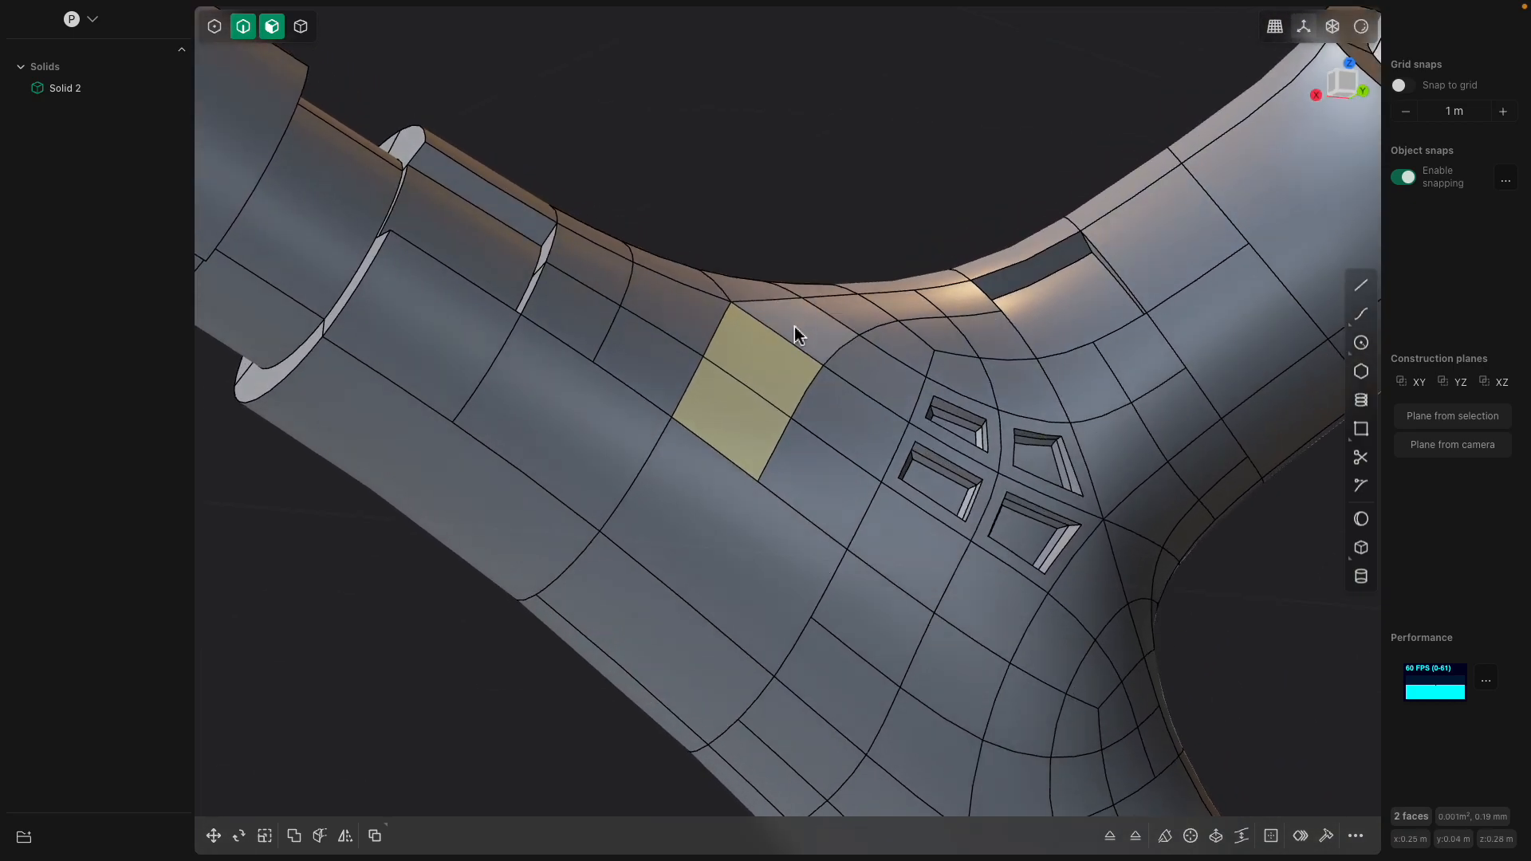
left_click(796, 328)
left_click(749, 405, "shift")
middle_click_drag(750, 405, 762, 371)
left_click(762, 370)
left_click(756, 432)
left_click(678, 395, "shift")
left_click(789, 459, "shift")
middle_click_drag(790, 459, 856, 381)
left_click(789, 381)
Extrude four adjacent faces across the inner curve of the branch junction inward by about 0.0041 m to cut a band
left_click(700, 211)
middle_click_drag(701, 212, 543, 332)
middle_click_drag(616, 372, 453, 341)
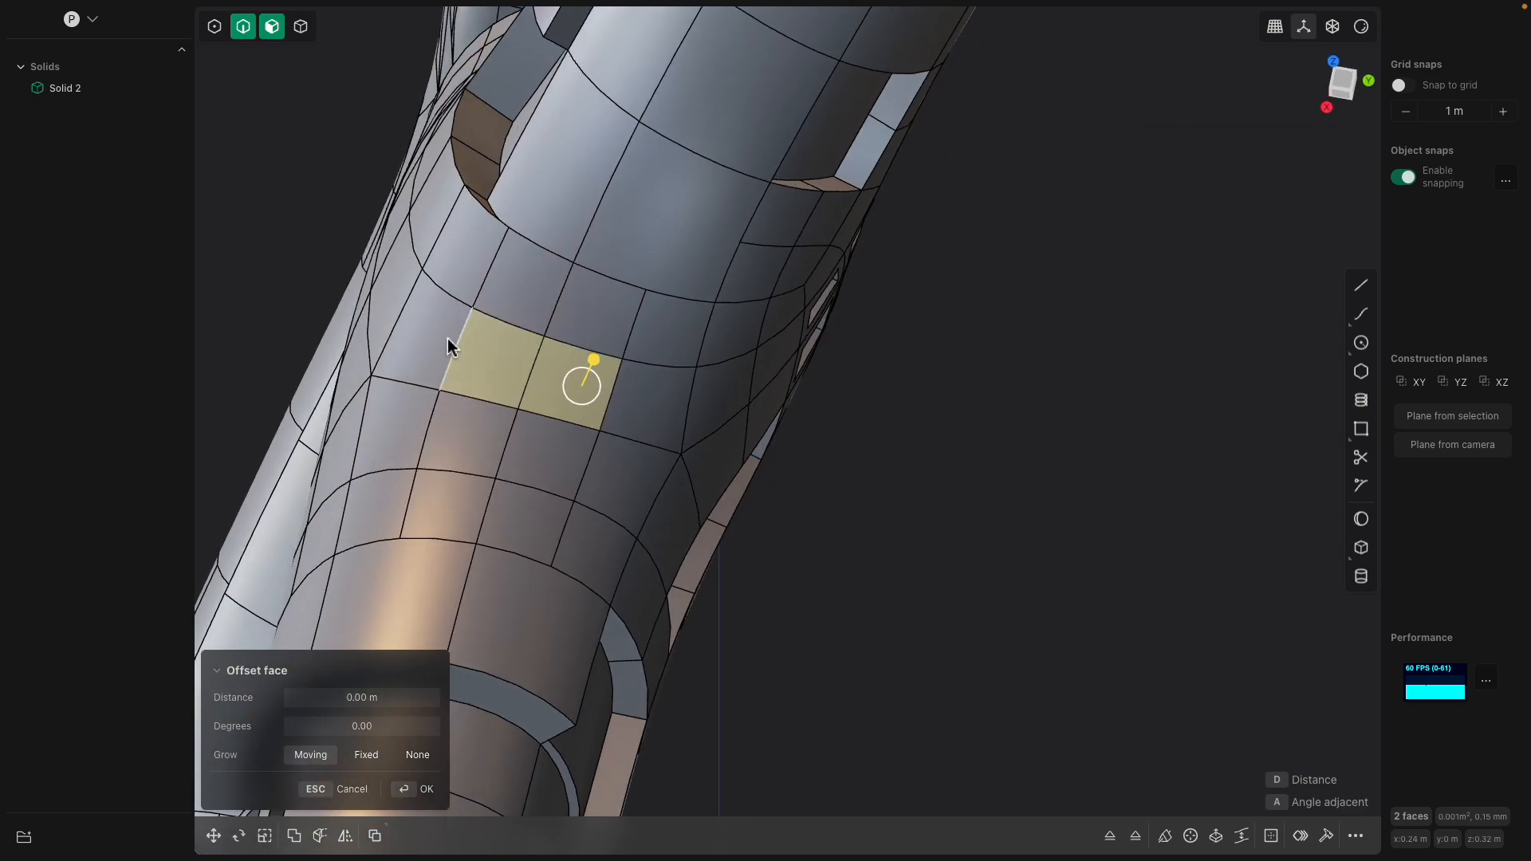
left_click(640, 393, "shift")
middle_click_drag(640, 392, 882, 371)
left_click_drag(804, 397, 811, 381)
middle_click_drag(810, 381, 873, 330)
key("e")
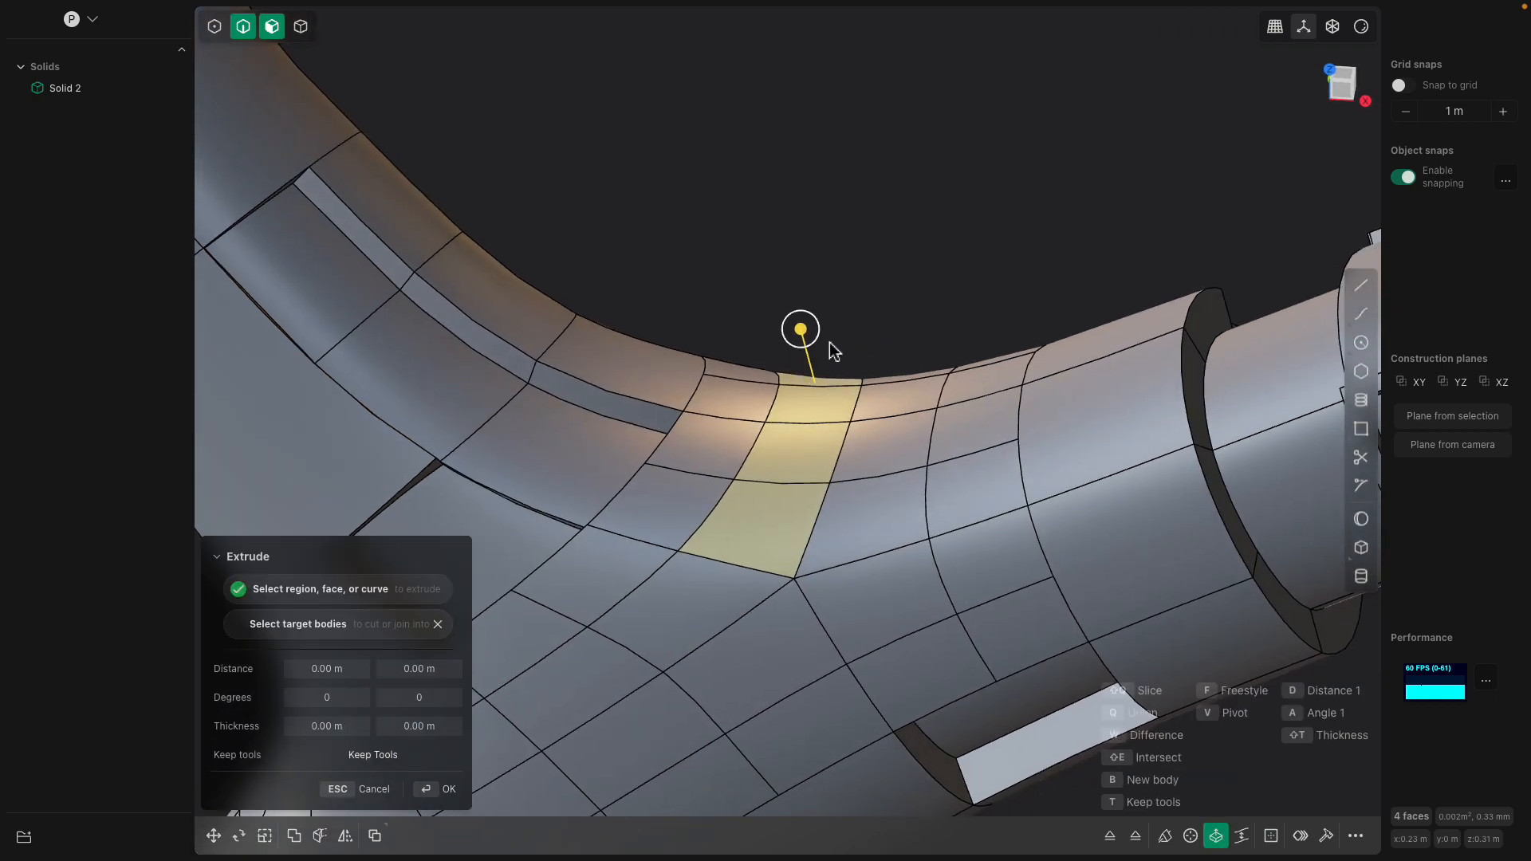
left_click_drag(806, 331, 806, 344)
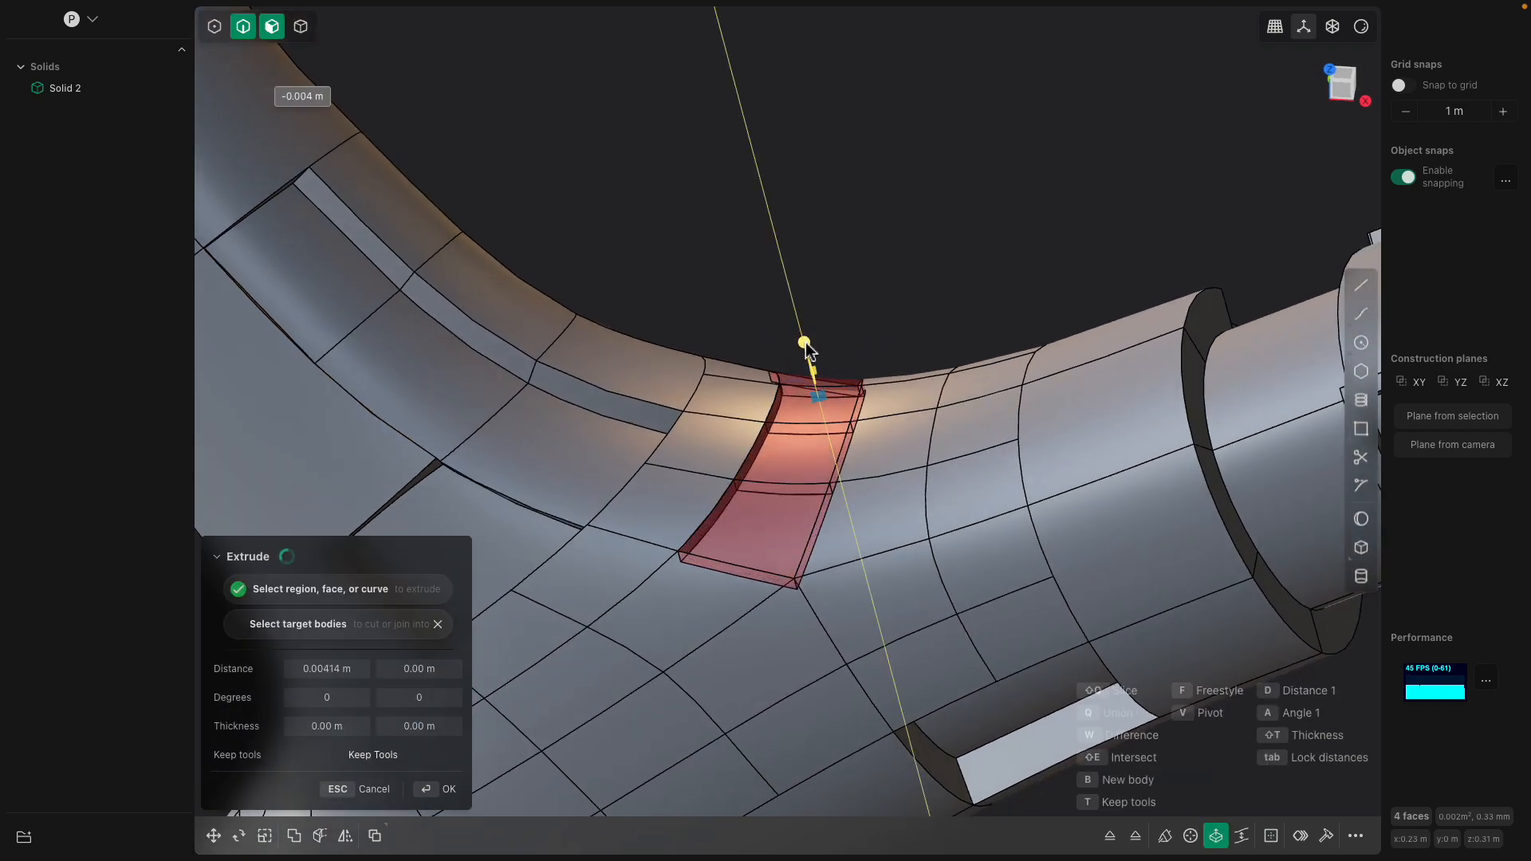
key("Return")
Offset the two middle faces of the recessed band further inward to form a deeper pocket
middle_click_drag(871, 304, 622, 455)
left_click(558, 447)
key("o")
left_click(724, 456)
middle_click_drag(724, 456, 862, 374)
left_click_drag(773, 381, 776, 408)
middle_click_drag(777, 408, 722, 445)
key("Return")
Fillet the long edge of the recessed band on the side facing the central body by about 0.0026 m
scroll(986, 422, "down", 5)
key("o")
left_click(752, 472)
left_click(772, 456, "shift")
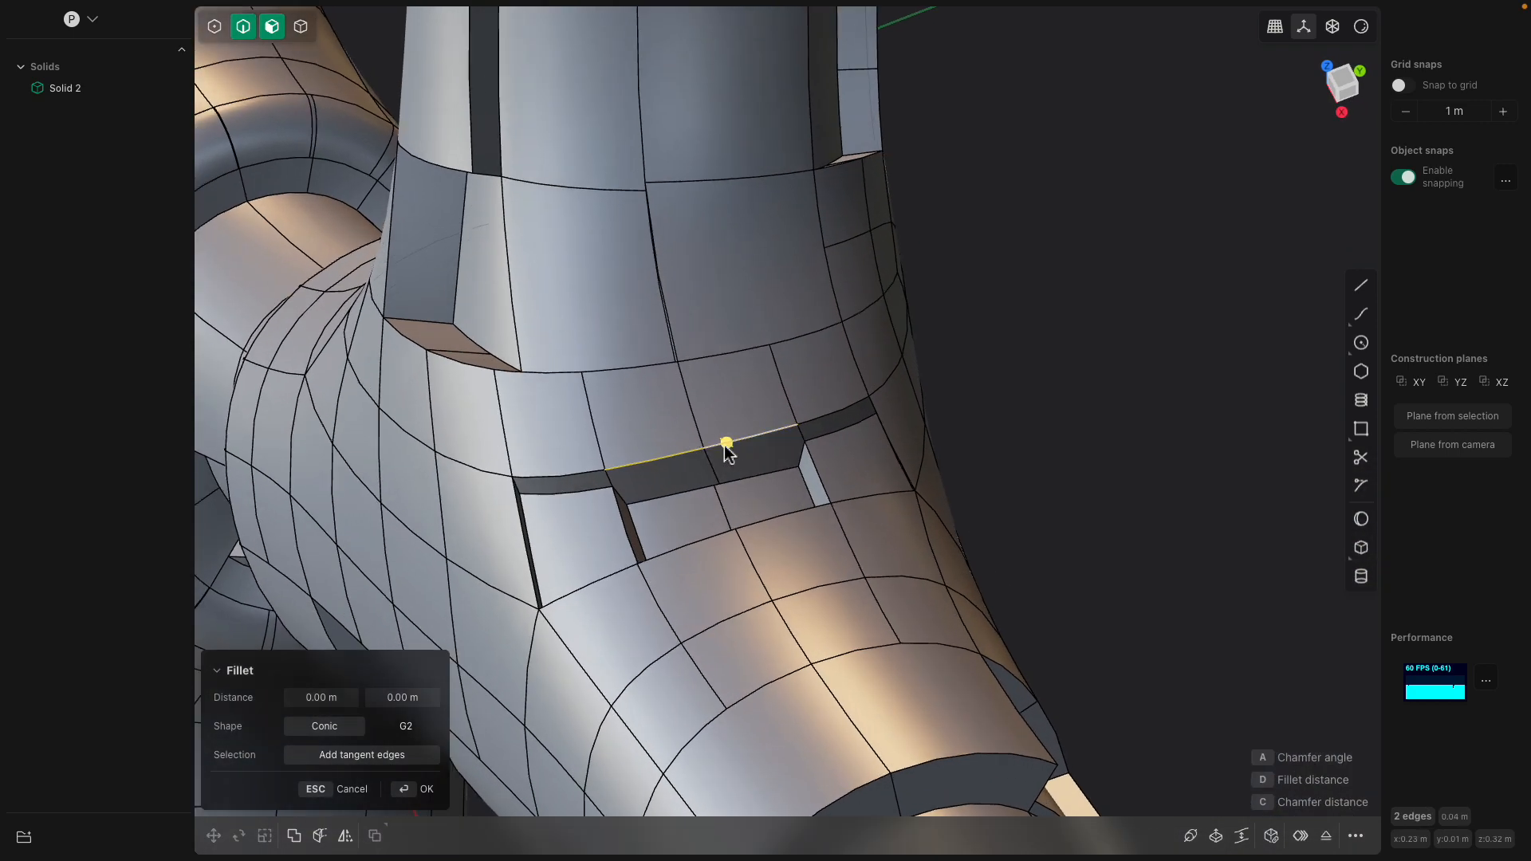
left_click_drag(739, 447, 744, 450)
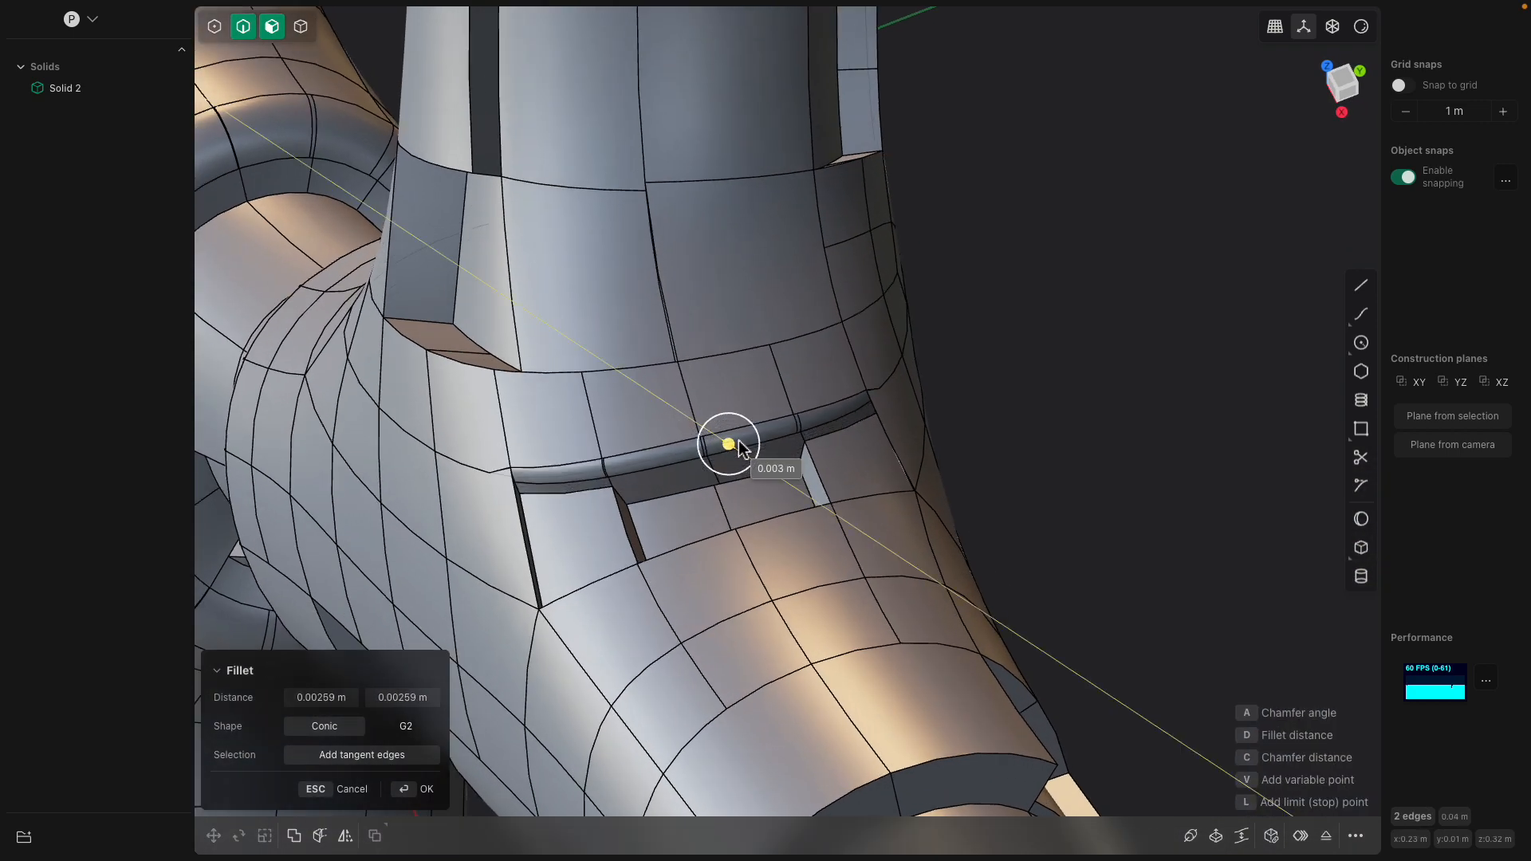
key("Return")
Offset two adjacent faces of the recessed band on the inner curve inward by about 0.011 m
middle_click_drag(765, 441, 902, 454)
double_click(889, 526)
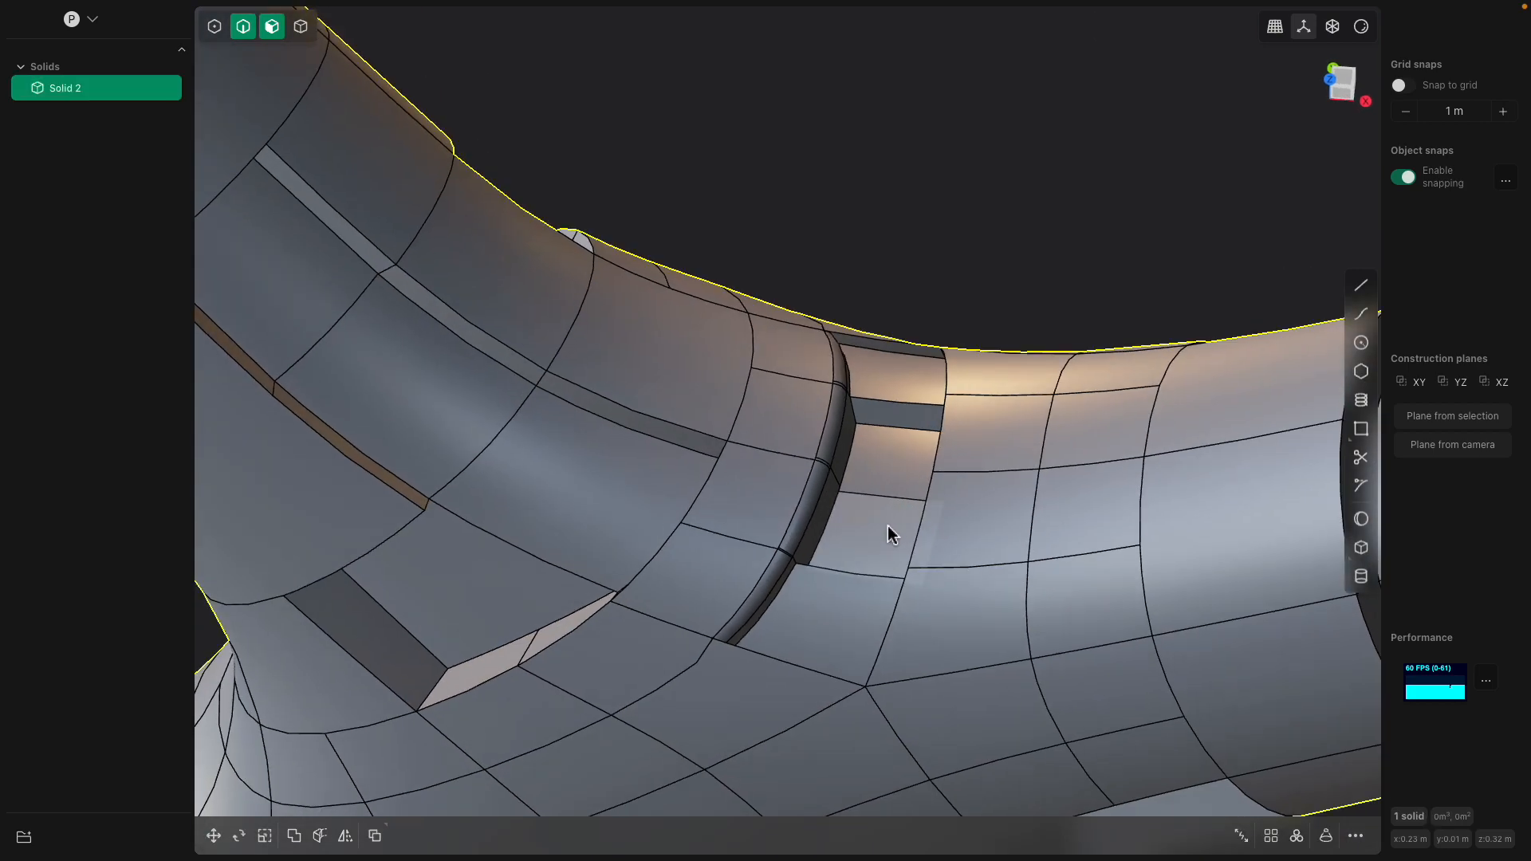
left_click(883, 525)
middle_click_drag(883, 525, 926, 349)
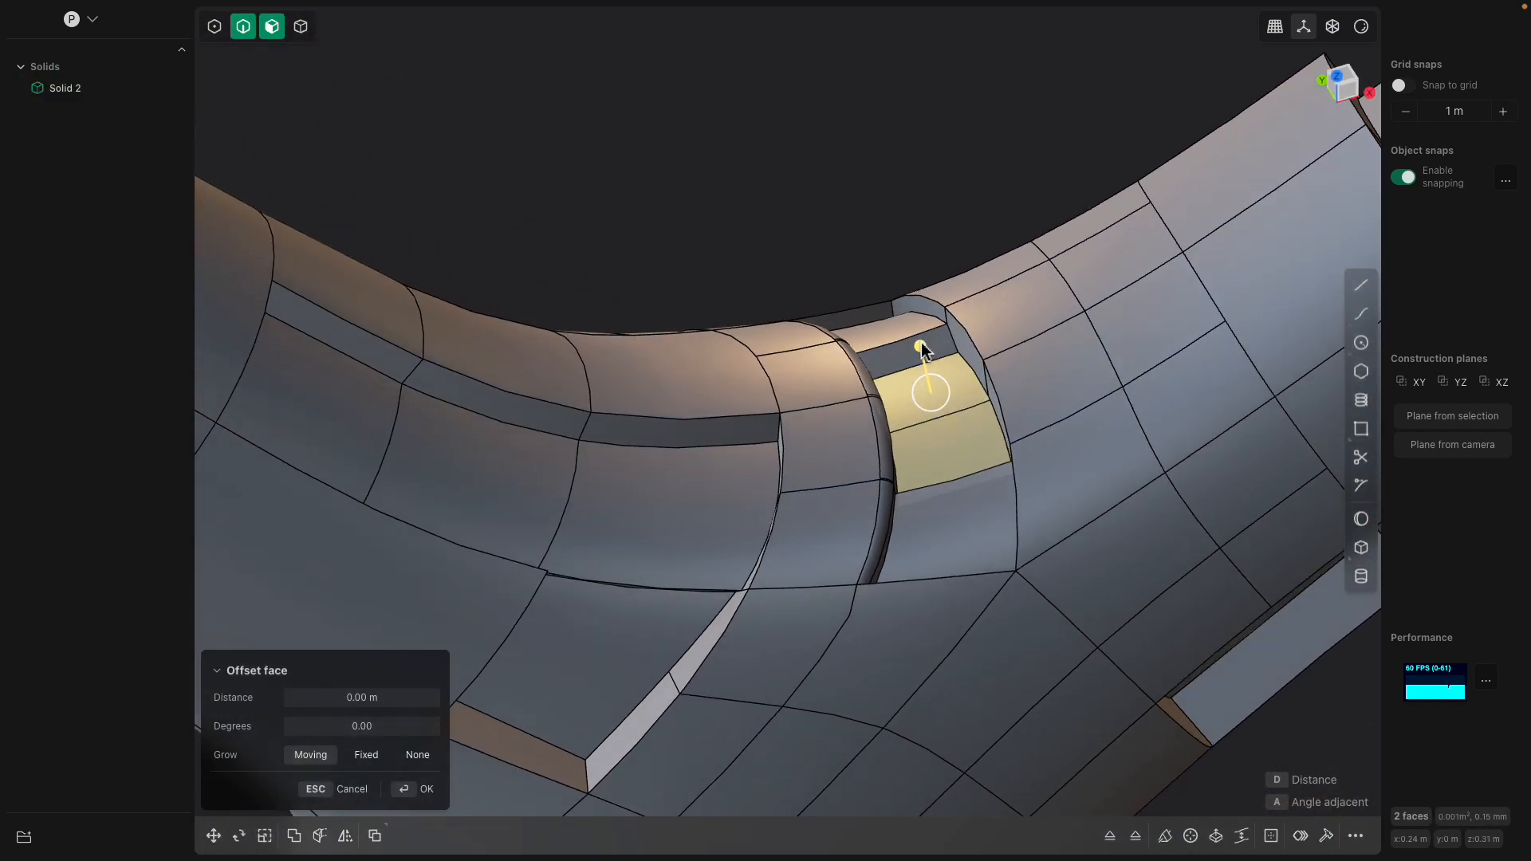
left_click_drag(926, 349, 928, 391)
middle_click_drag(922, 397, 720, 330)
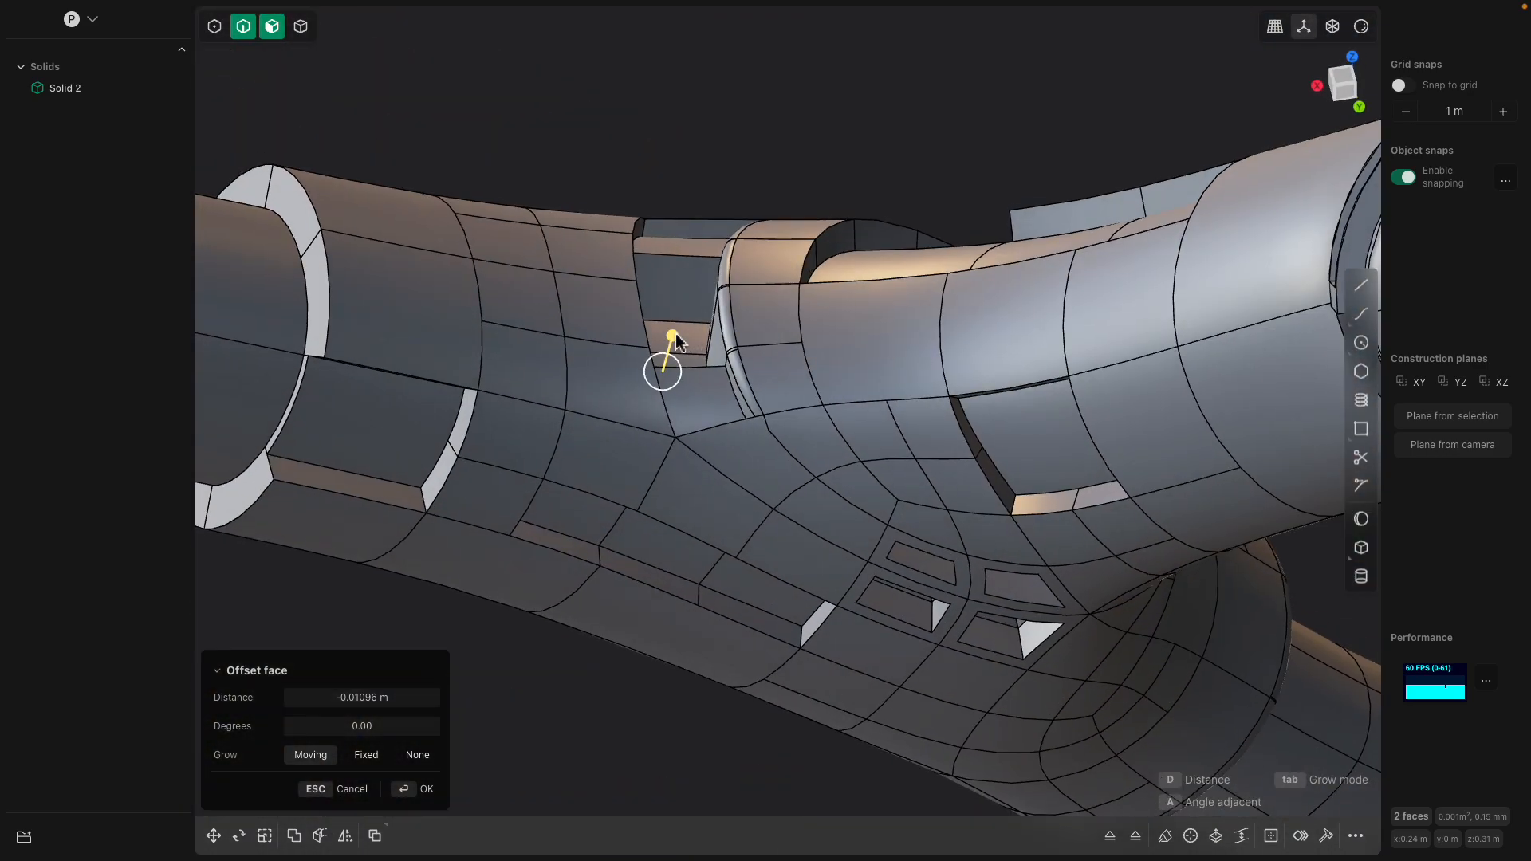
middle_click_drag(642, 681, 783, 327)
key("Return")
Chamfer three edges along the long side of the stepped panel near the four small pockets by about 0.0044 m
scroll(721, 382, "up", 3)
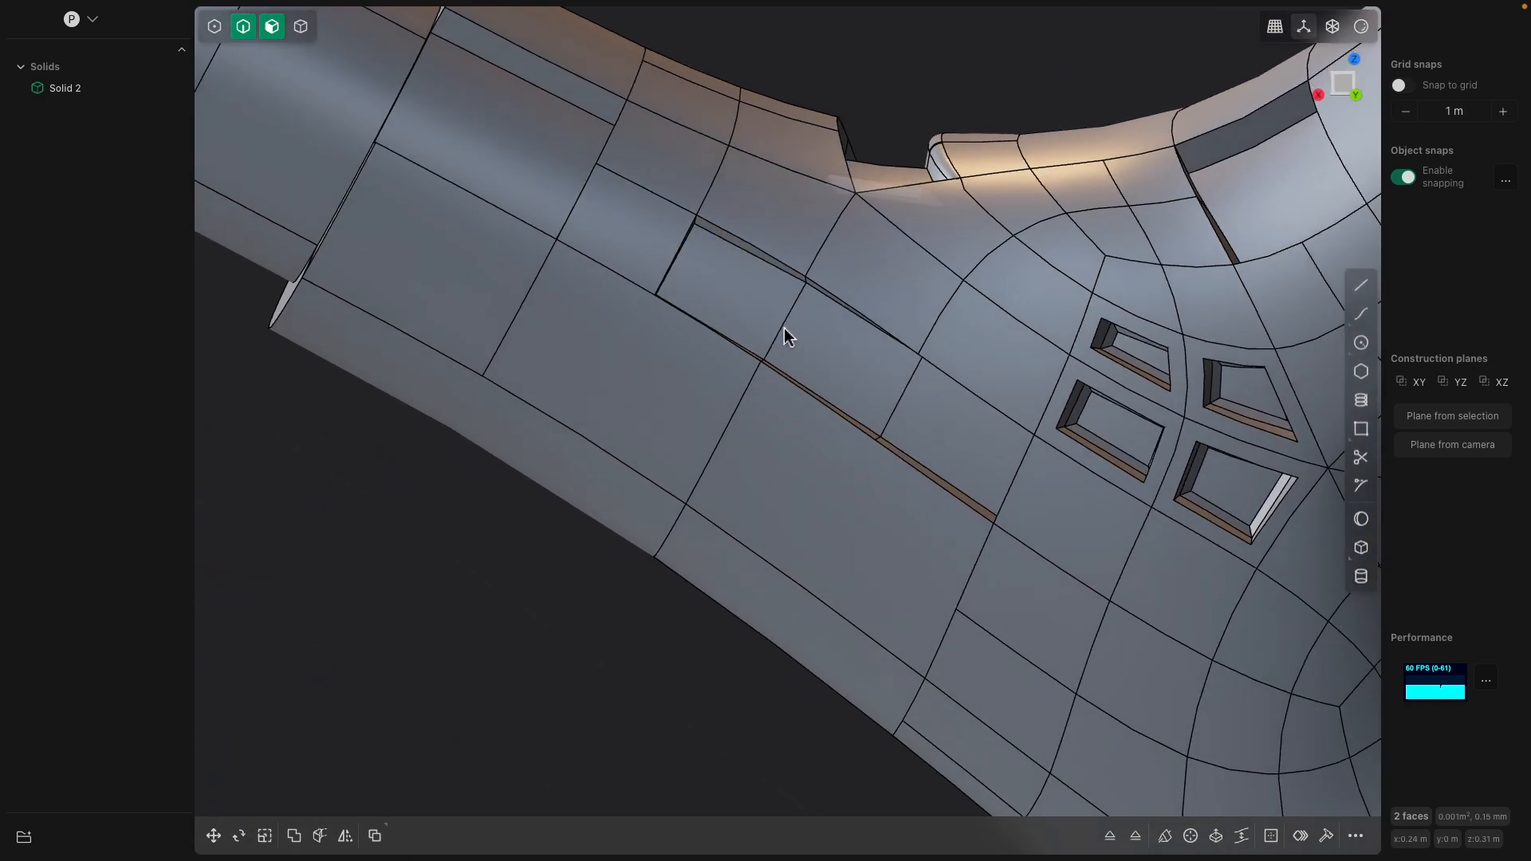
left_click(783, 327)
middle_click_drag(923, 417, 917, 321)
left_click(925, 335)
key("f")
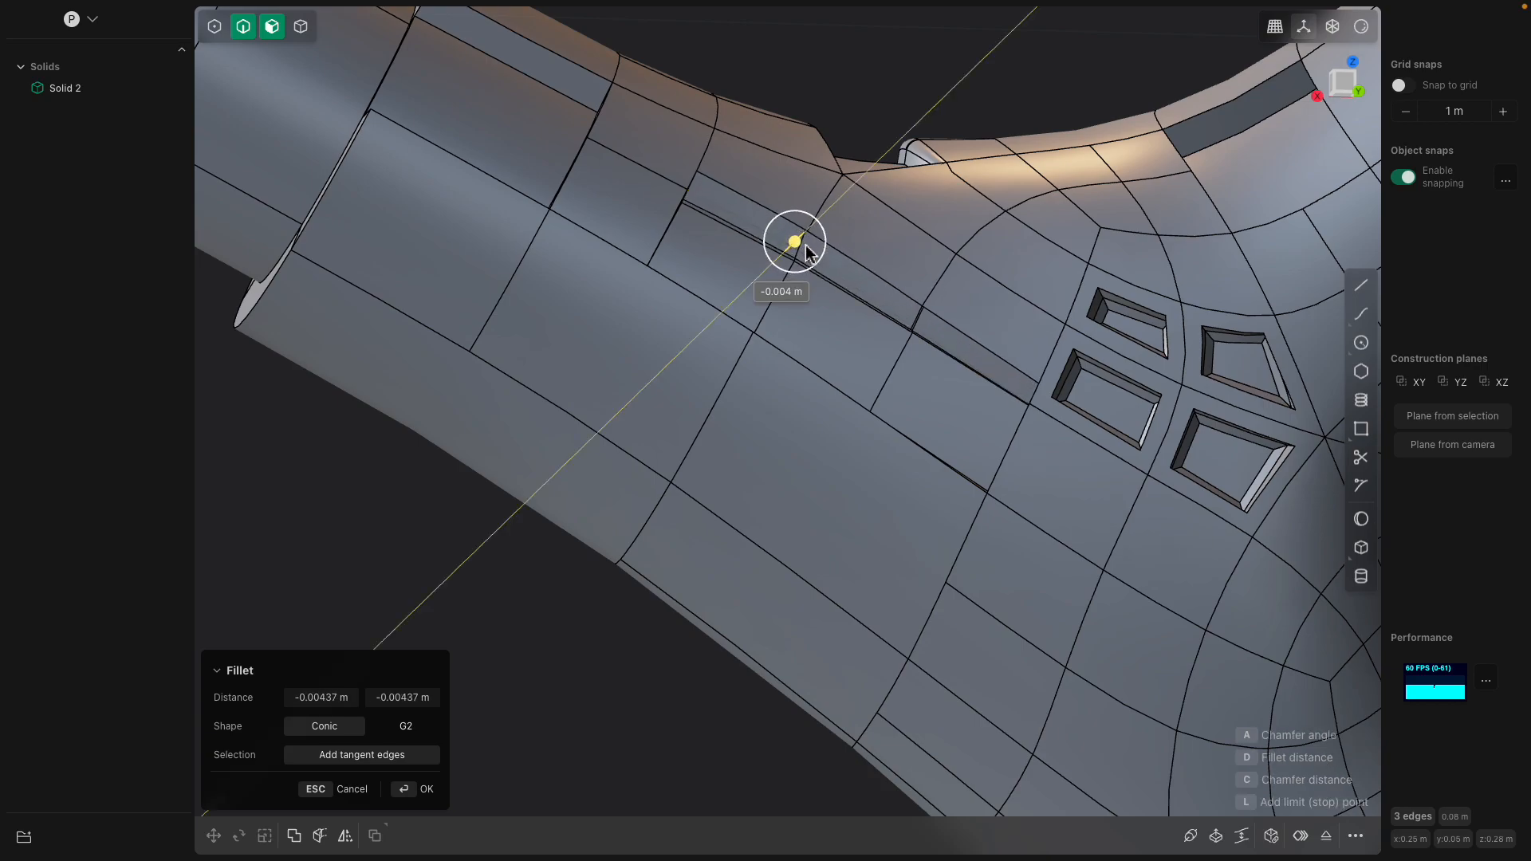
middle_click_drag(787, 254, 868, 346)
left_click(1016, 414)
Offset the large curved face on the outer side of the branch outward by about 0.0056 m to form a raised panel
key("o")
middle_click_drag(1021, 429, 940, 446)
scroll(941, 447, "down", 2)
left_click(800, 472)
middle_click_drag(800, 471, 922, 425)
left_click_drag(913, 463, 917, 469)
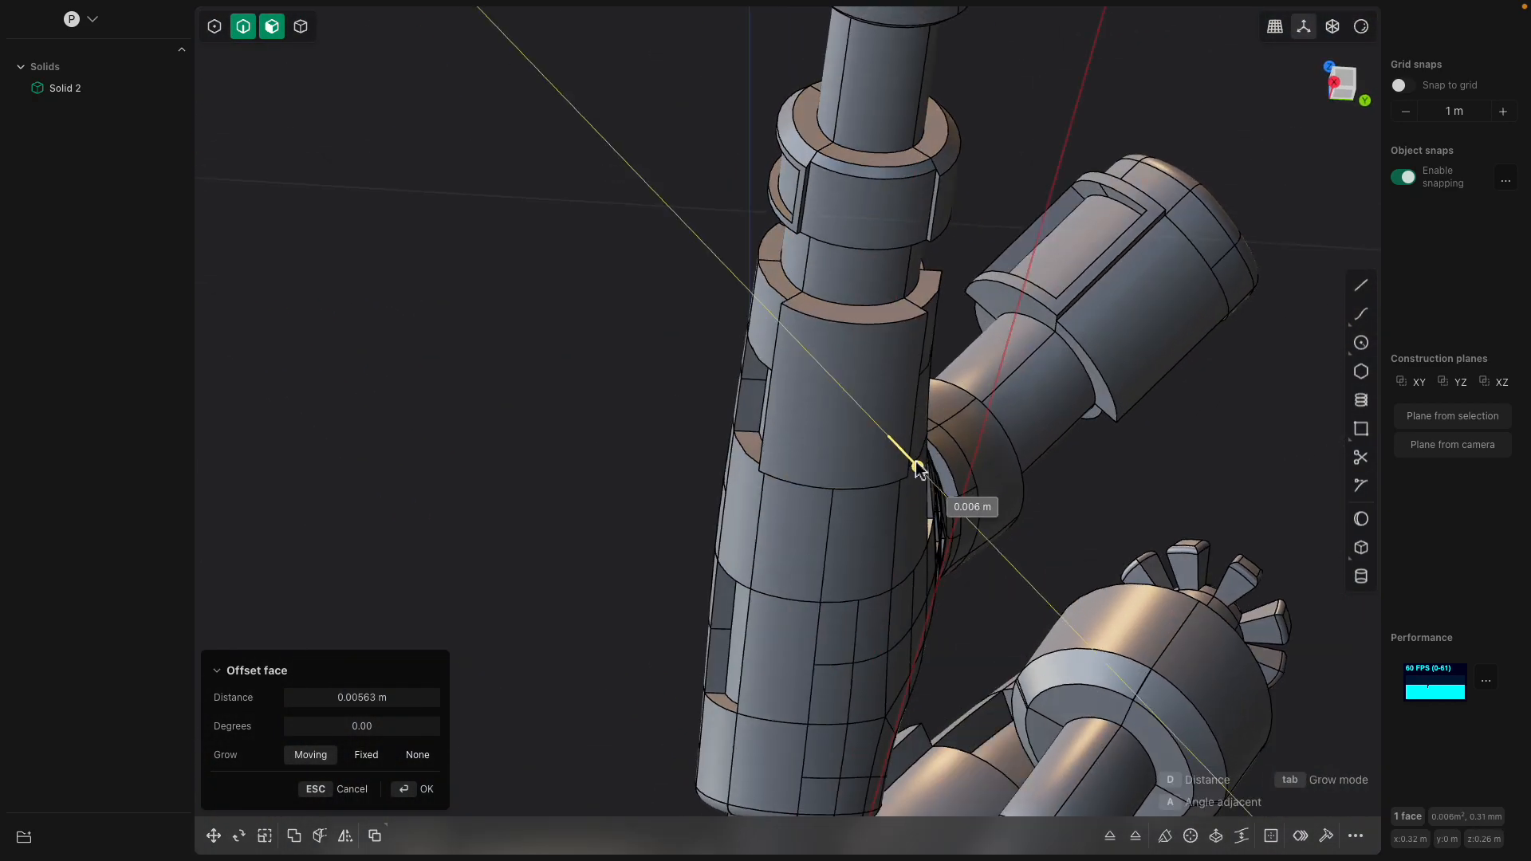
middle_click_drag(919, 471, 962, 495)
key("Return")
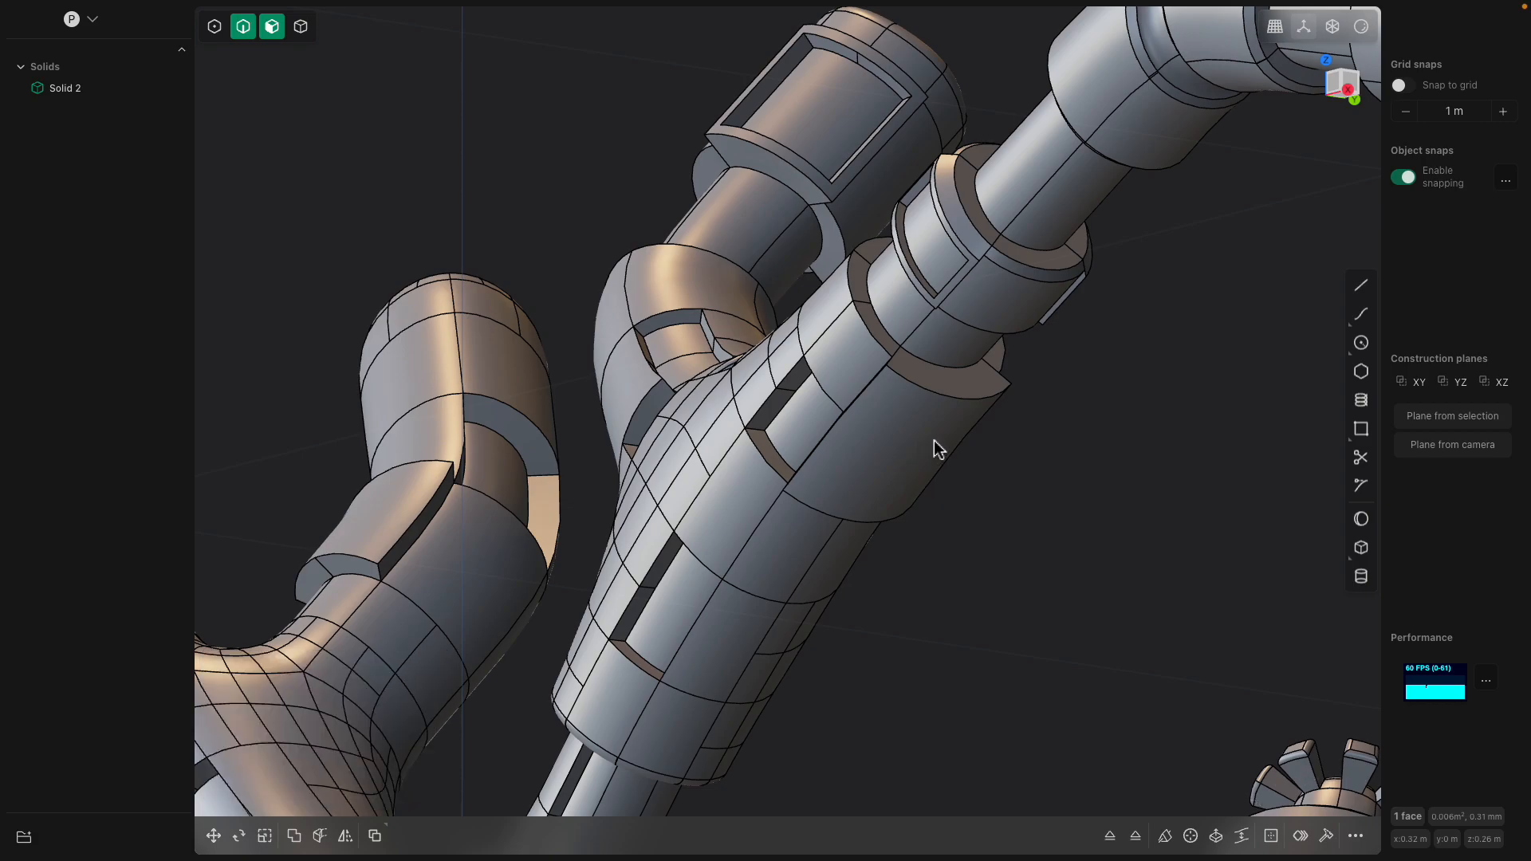
Fillet the seven edges around the raised outer branch panel by about 0.0035 m
left_click(902, 443)
key("ctrl+2")
left_click_drag(888, 520, 893, 518)
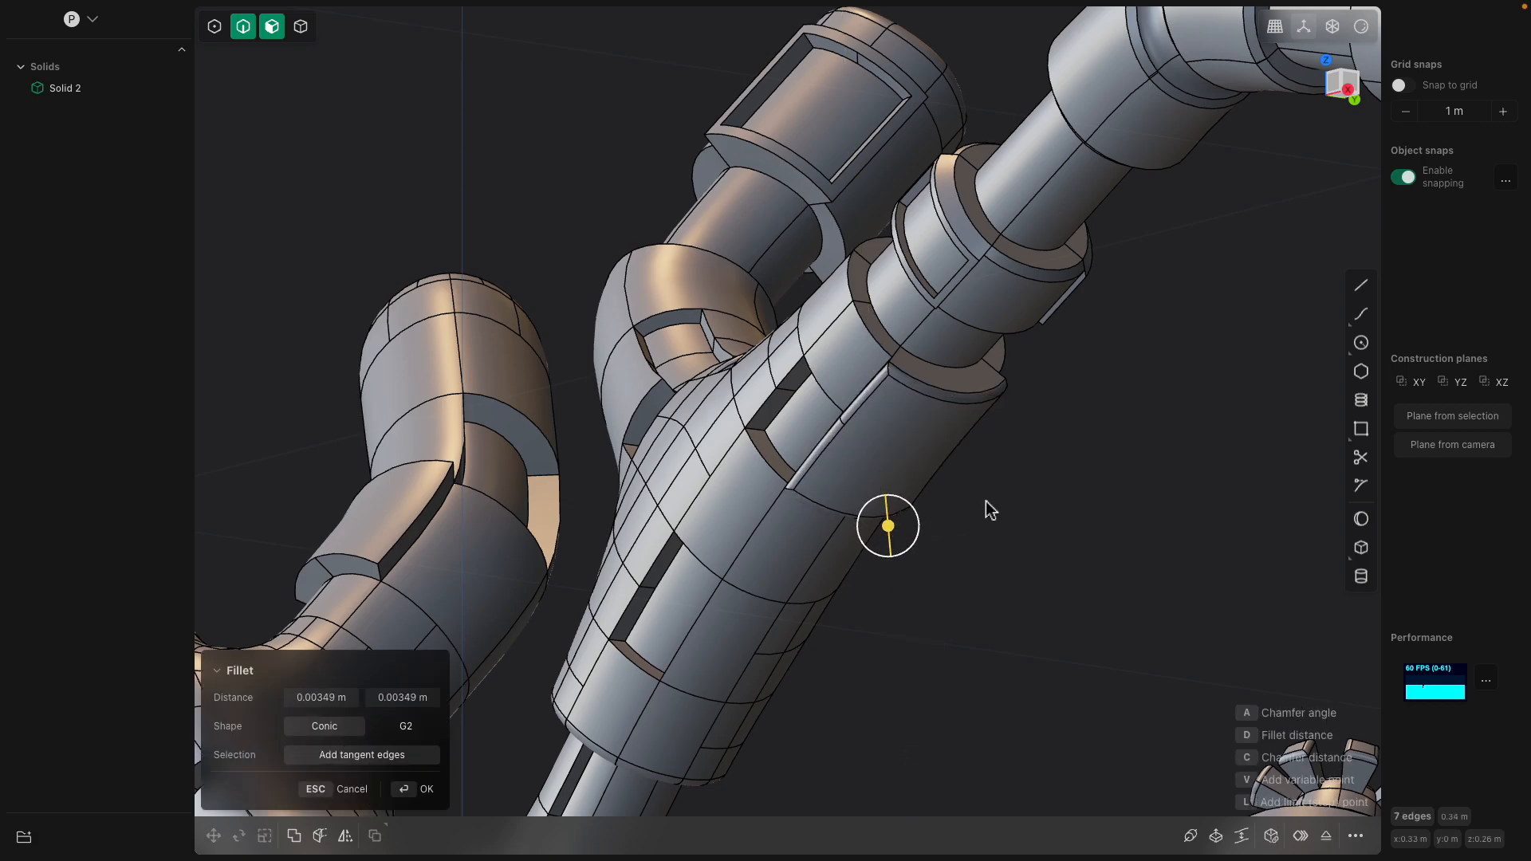
key("Return")
Limit the selection filter to faces only
scroll(919, 506, "down", 5)
middle_click_drag(886, 567, 718, 428)
scroll(955, 614, "down", 5)
scroll(797, 423, "up", 5)
scroll(811, 379, "up", 2)
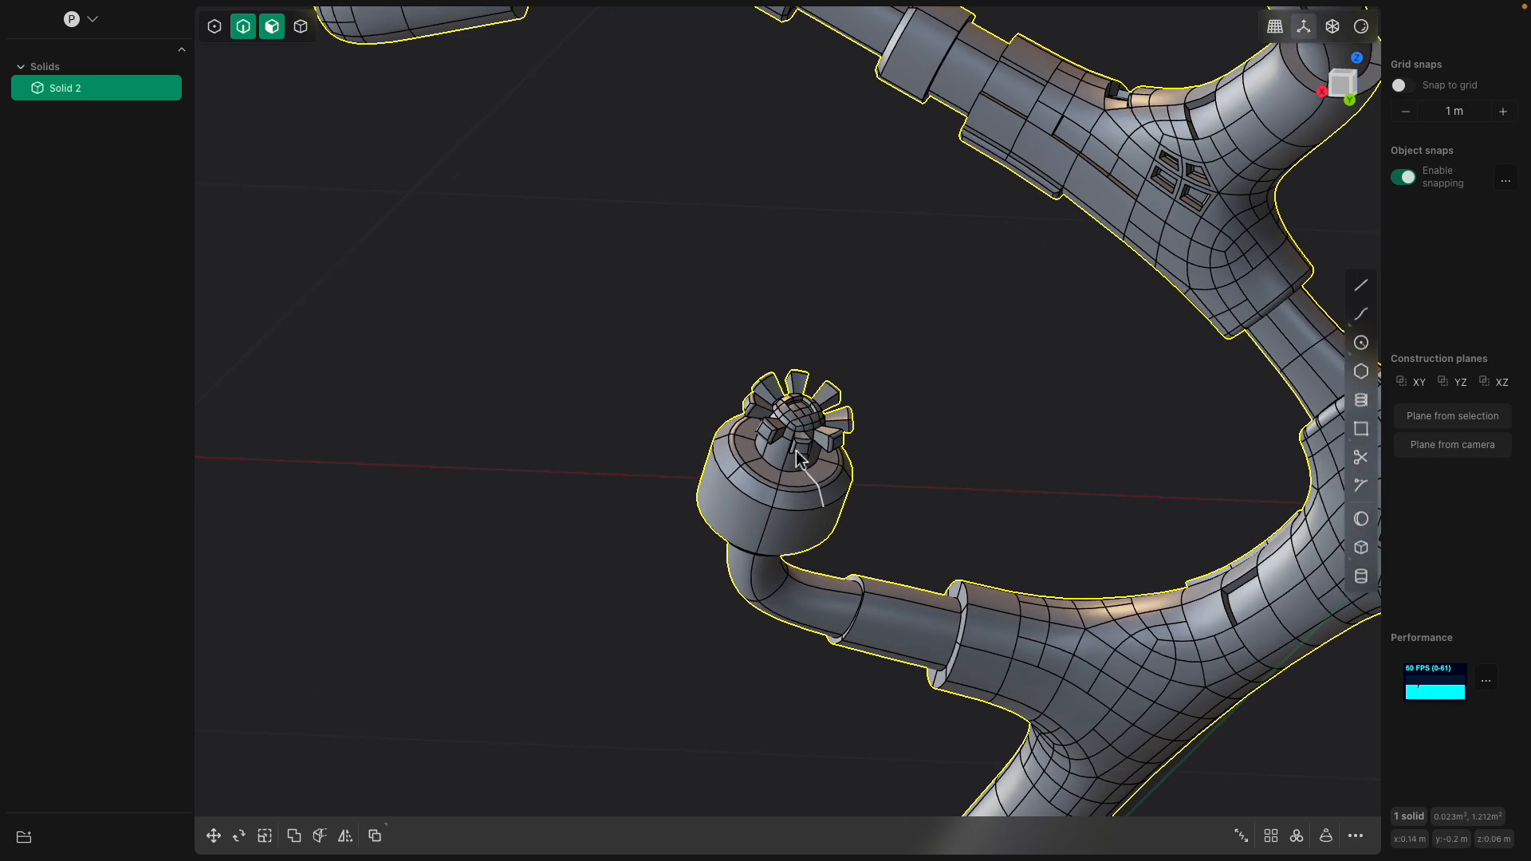
left_click(934, 372)
middle_click_drag(940, 386, 910, 274)
left_click(802, 201)
middle_click_drag(786, 252, 913, 256)
middle_click_drag(741, 191, 702, 222)
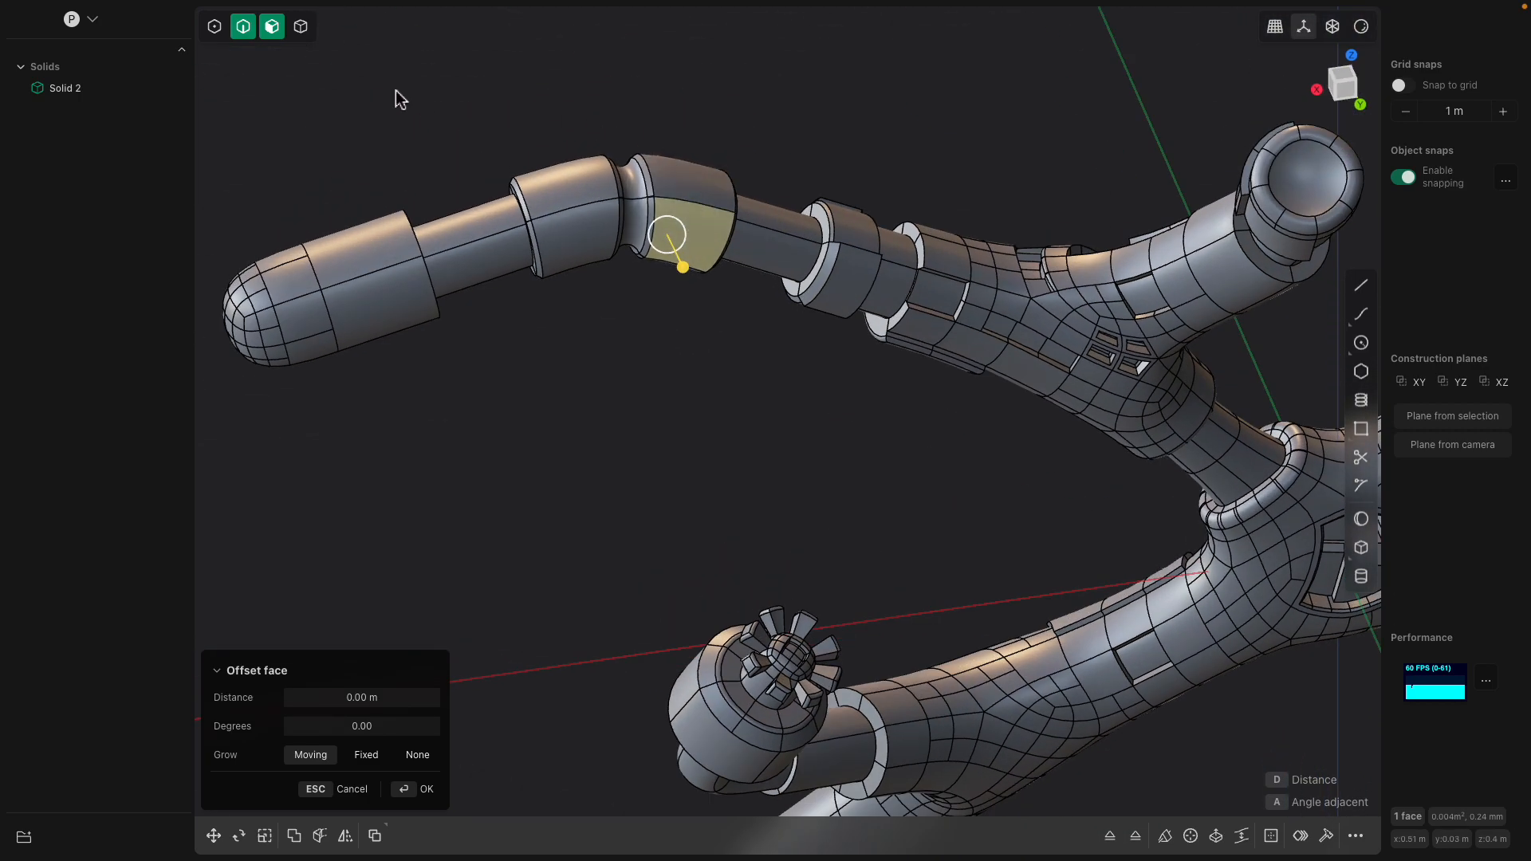
left_click(244, 28)
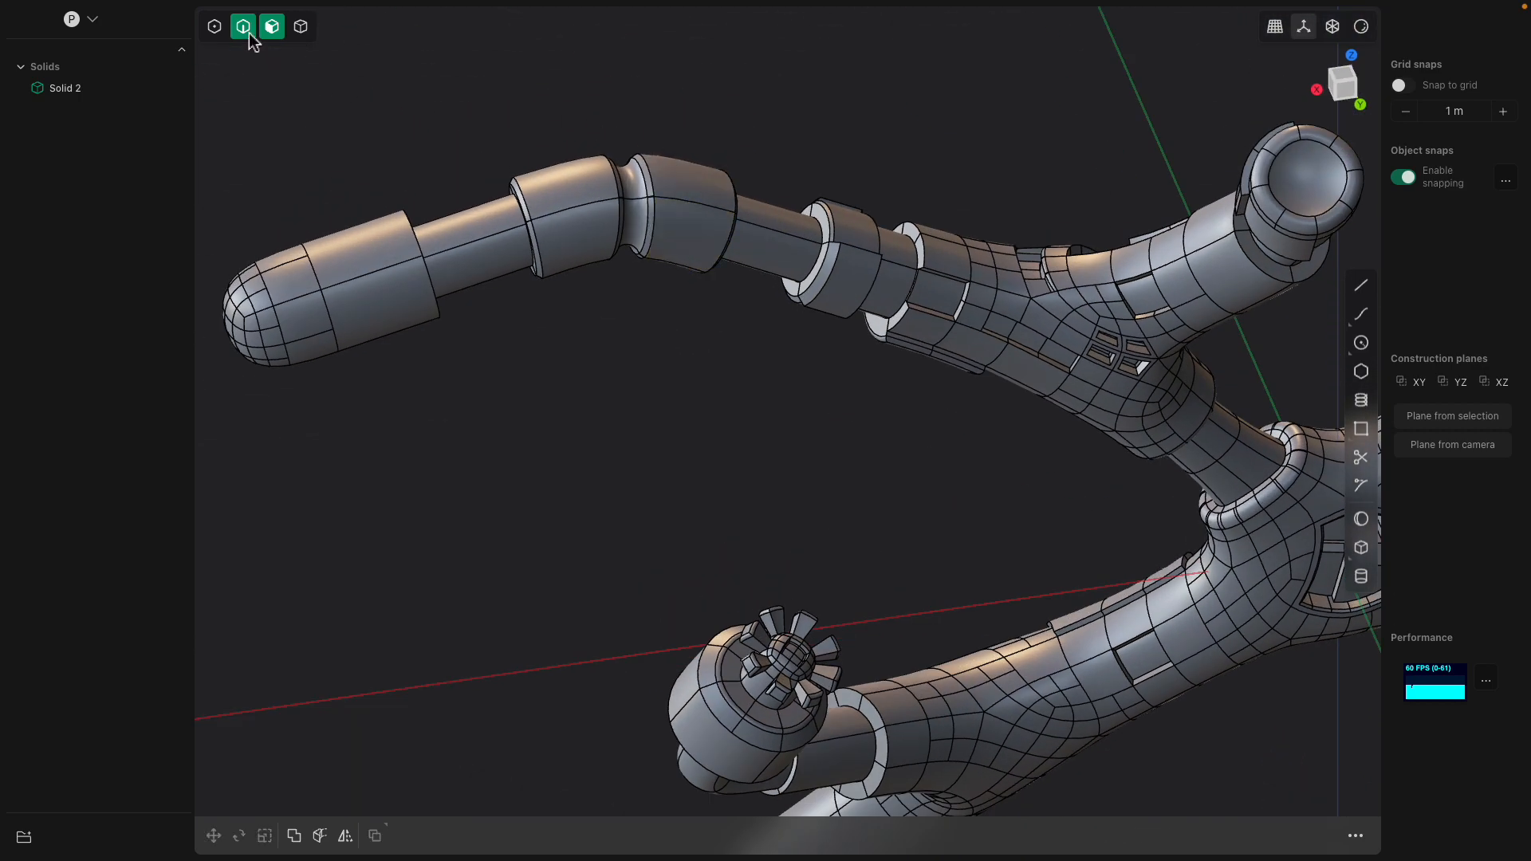
Offset the four faces of the pipe section between the bent sleeve and the neighbouring collar inward to thin it
left_click(702, 201)
middle_click_drag(701, 201, 711, 284)
left_click(562, 307)
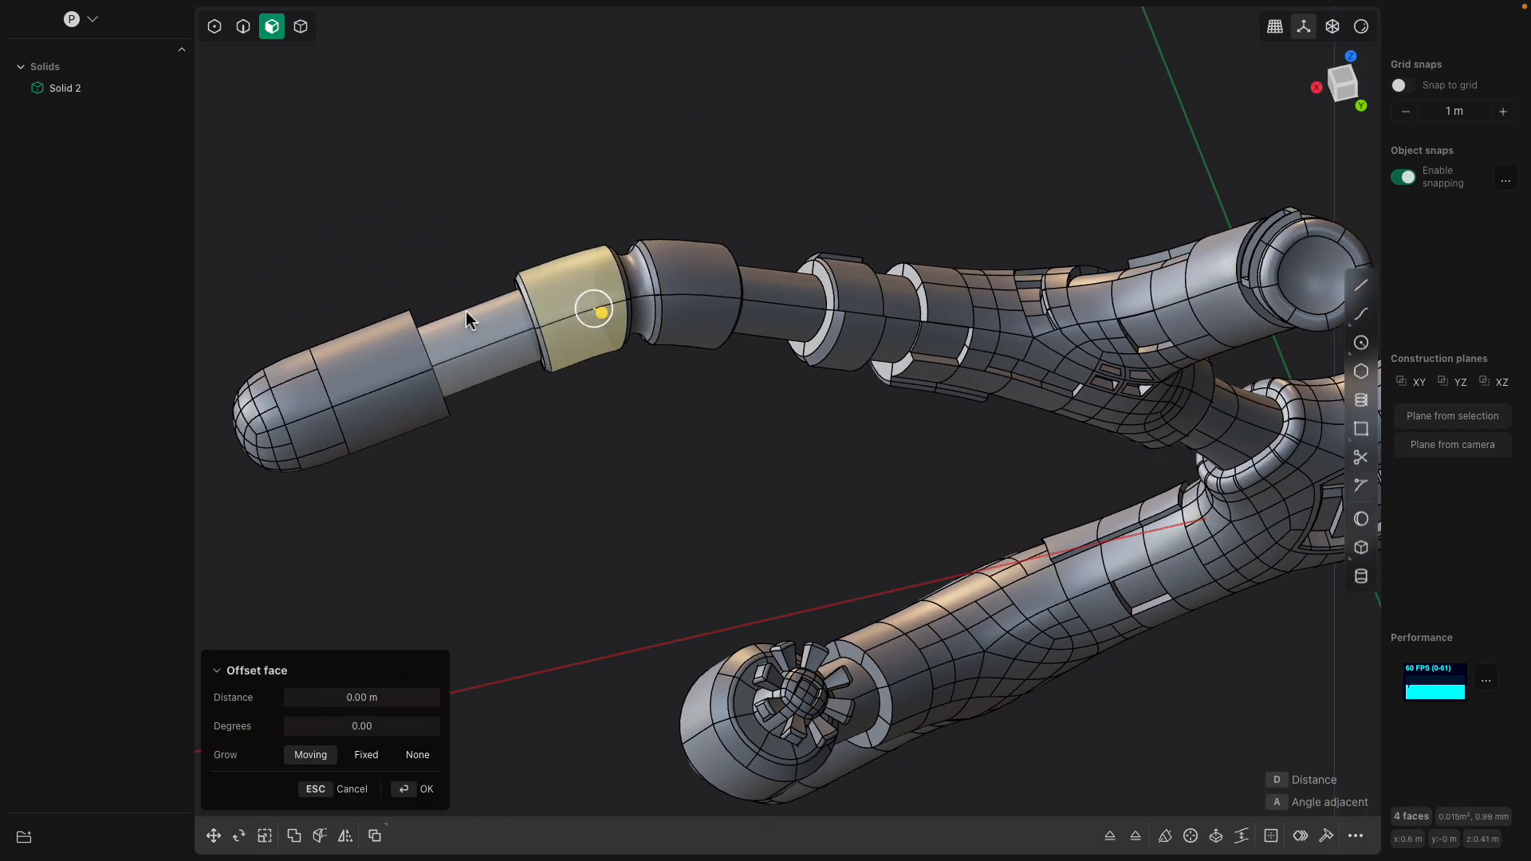
left_click(408, 343)
left_click(563, 323)
left_click(702, 289)
left_click(780, 301)
left_click(857, 296)
left_click(902, 296)
left_click(776, 291)
middle_click_drag(788, 309, 767, 311)
scroll(767, 311, "up", 2)
left_click_drag(758, 220, 758, 230)
Offset all faces of the dome-ended capsule at the branch tip outward to enlarge it
middle_click_drag(757, 231, 429, 365)
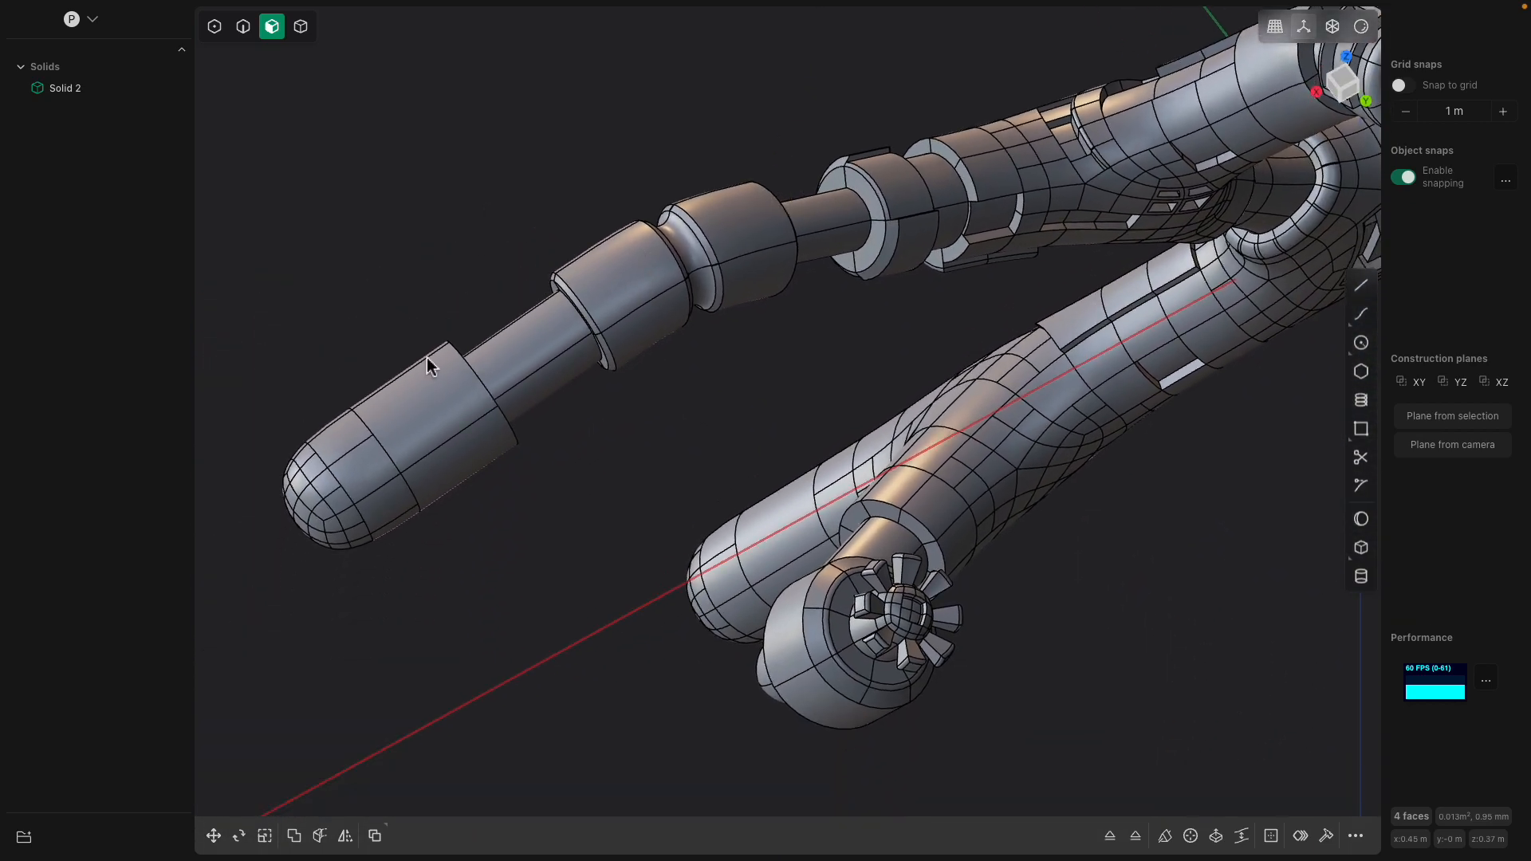
left_click(414, 425)
scroll(435, 434, "down", 2)
middle_click_drag(439, 434, 410, 374)
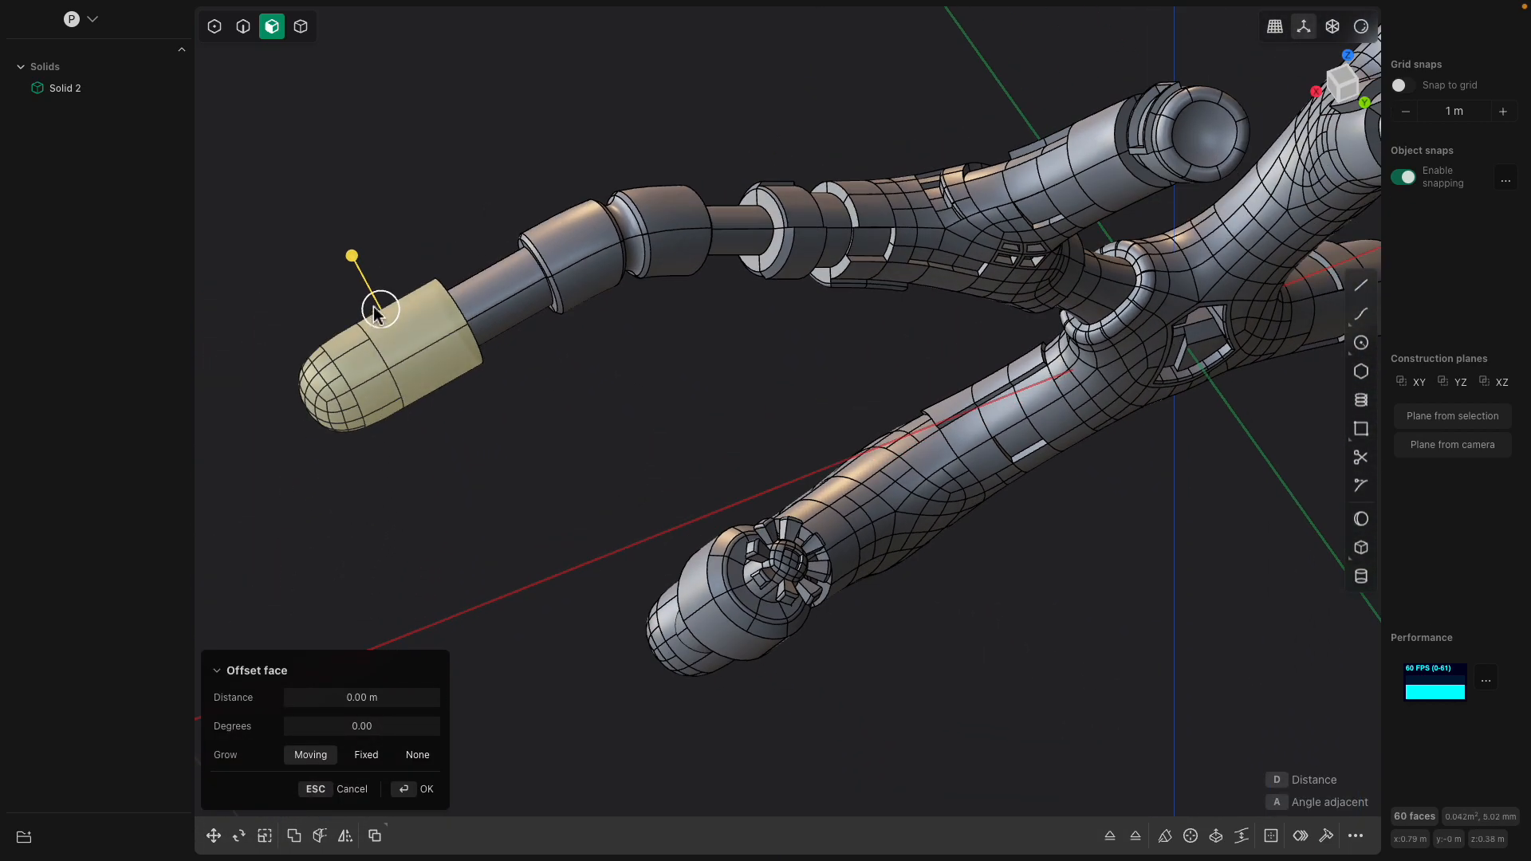
left_click_drag(353, 263, 334, 219)
key("Return")
Offset four separate face groups around the band behind the domed tip to form wedge-shaped radial blocks
left_click(384, 345)
middle_click_drag(385, 344, 590, 495)
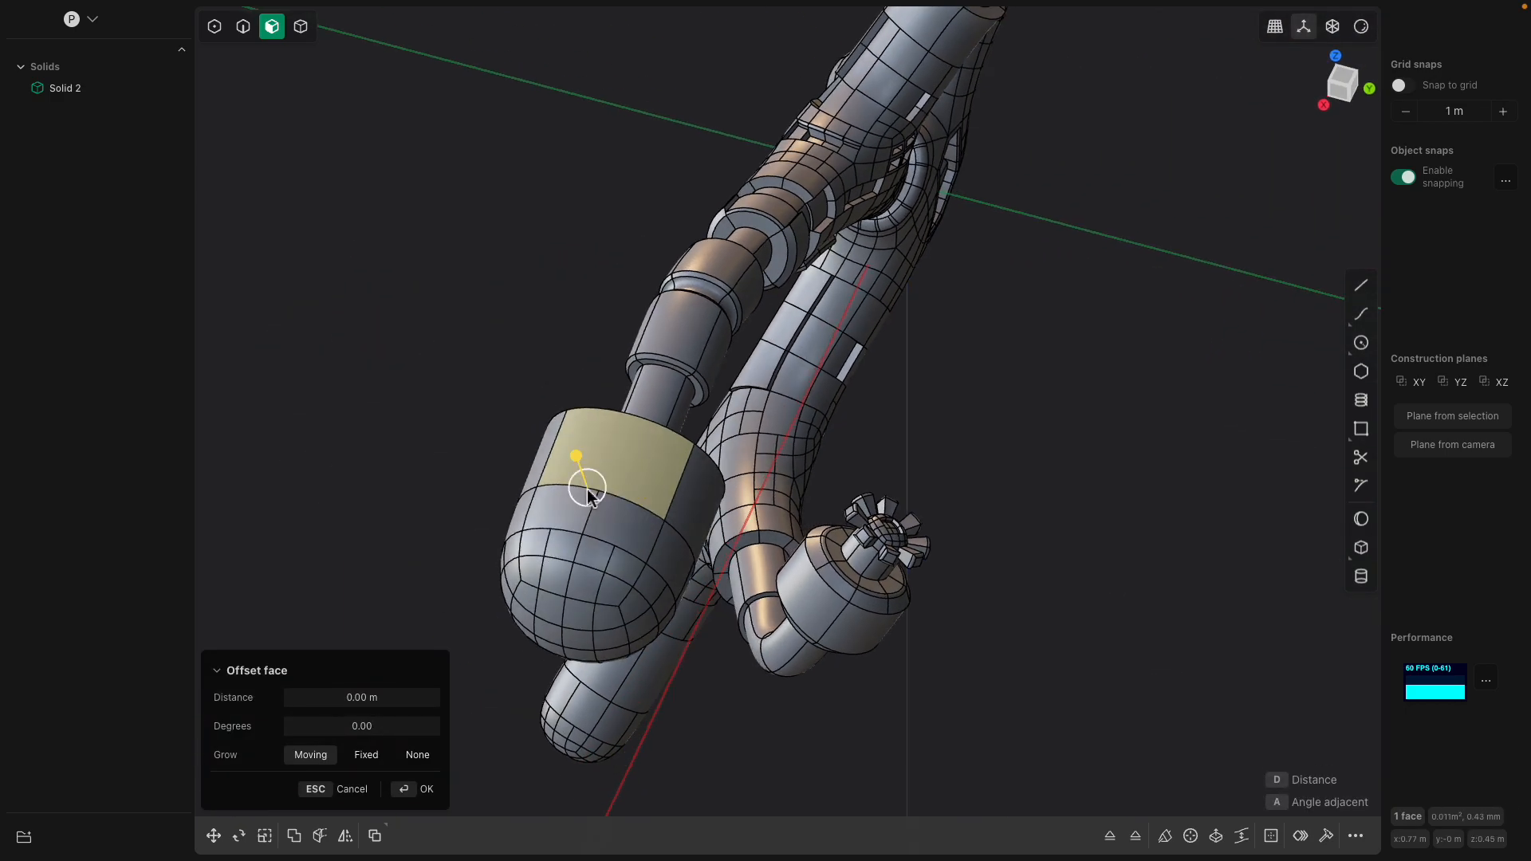
left_click(576, 520)
left_click(618, 519, "shift")
scroll(620, 518, "up", 3)
left_click(675, 562)
middle_click_drag(677, 560, 854, 437)
left_click(639, 514, "shift")
left_click(1170, 292, "shift")
middle_click_drag(1170, 293, 809, 344)
middle_click_drag(476, 406, 502, 390)
left_click_drag(486, 394, 568, 462)
key("Return")
middle_click_drag(604, 440, 676, 389)
left_click(661, 430)
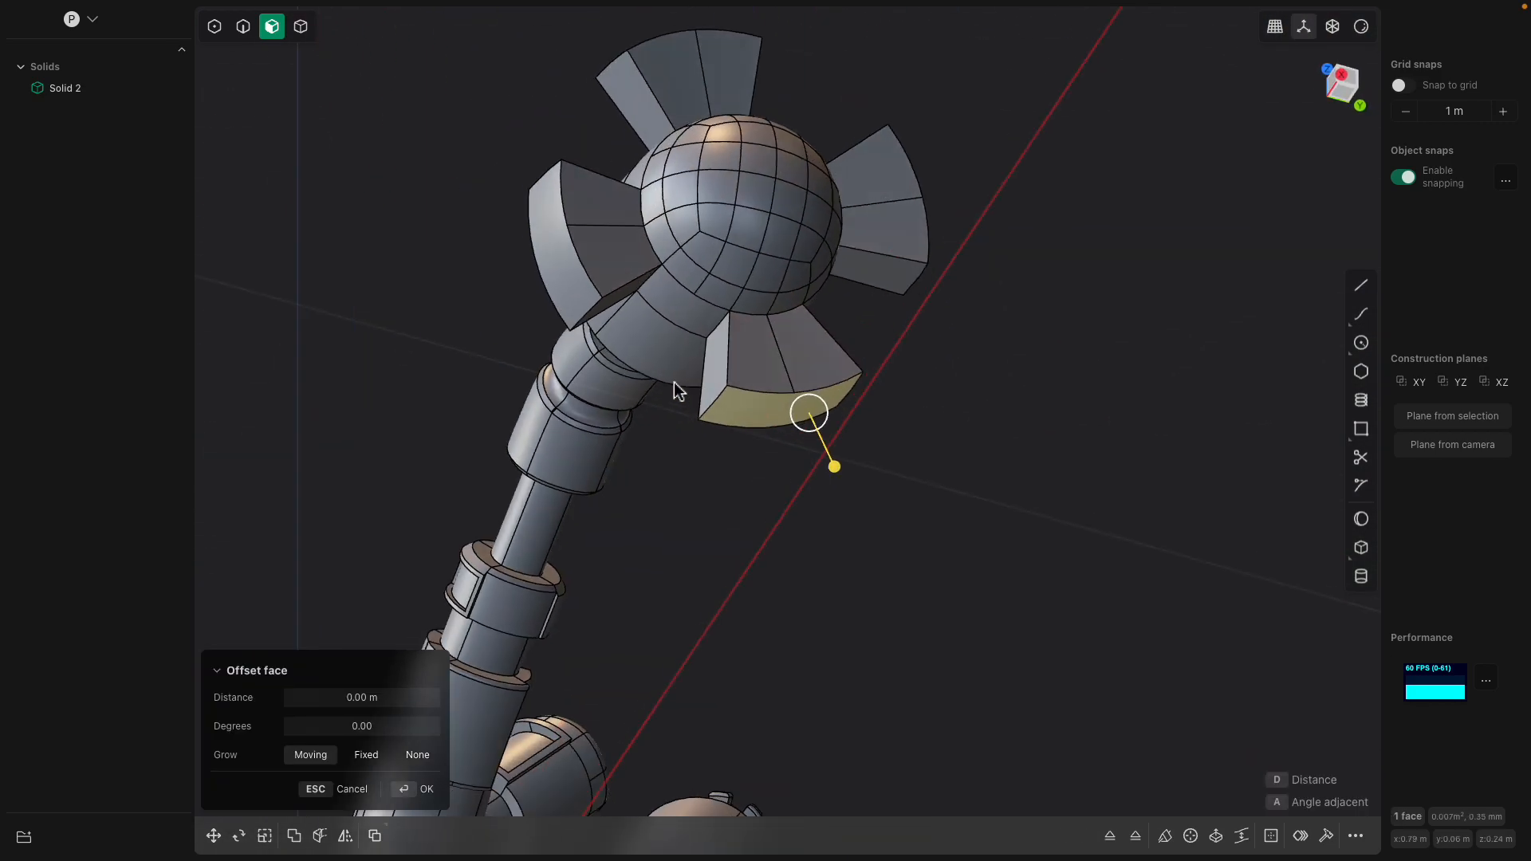
left_click(563, 268, "shift")
middle_click_drag(590, 289, 528, 403)
left_click(544, 273, "shift")
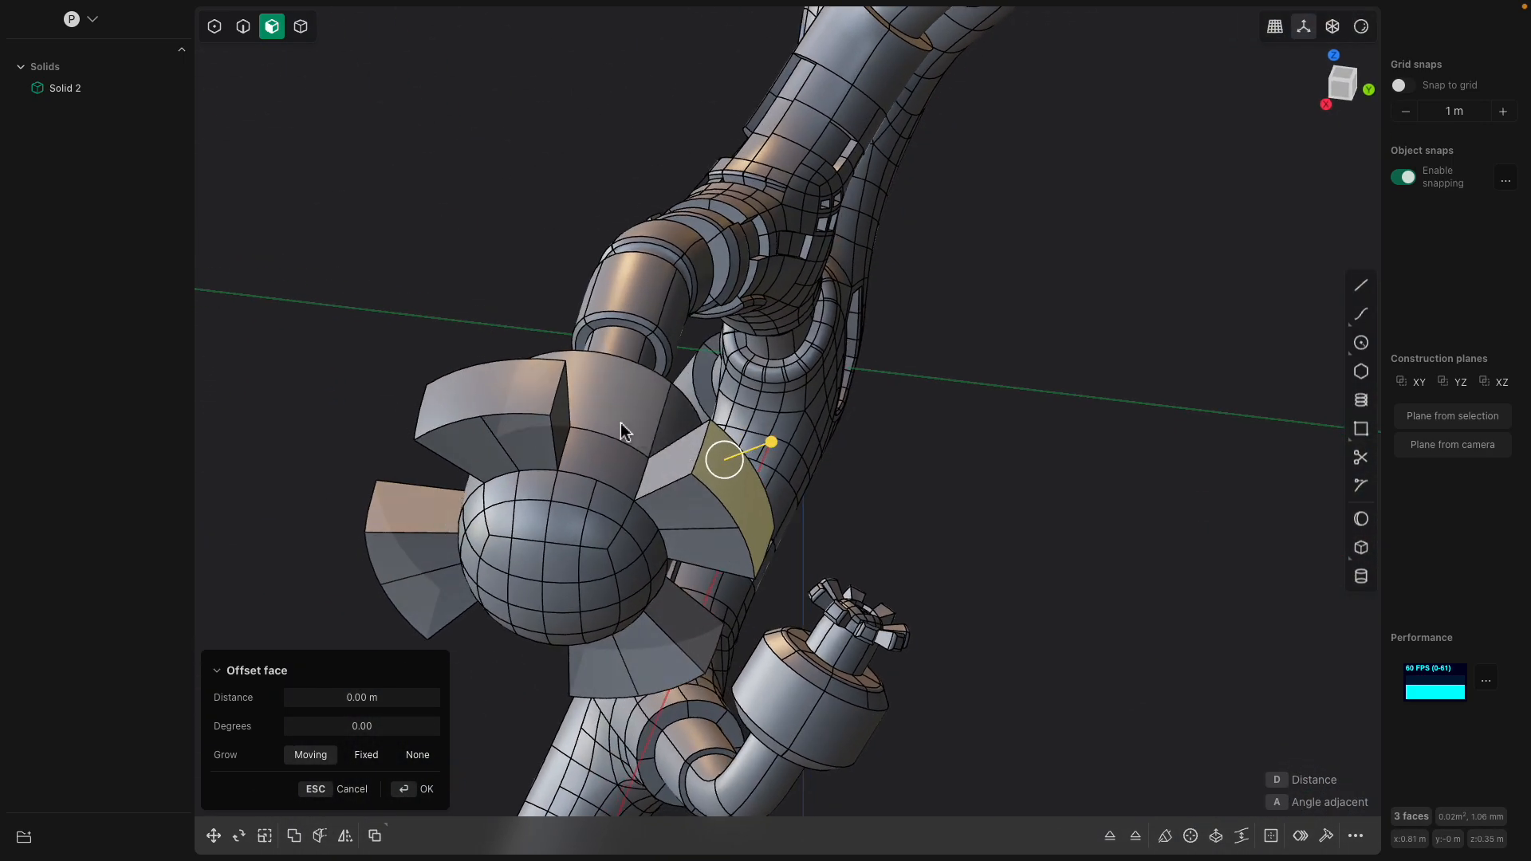
left_click(507, 420)
left_click(515, 412)
middle_click_drag(515, 412, 534, 398)
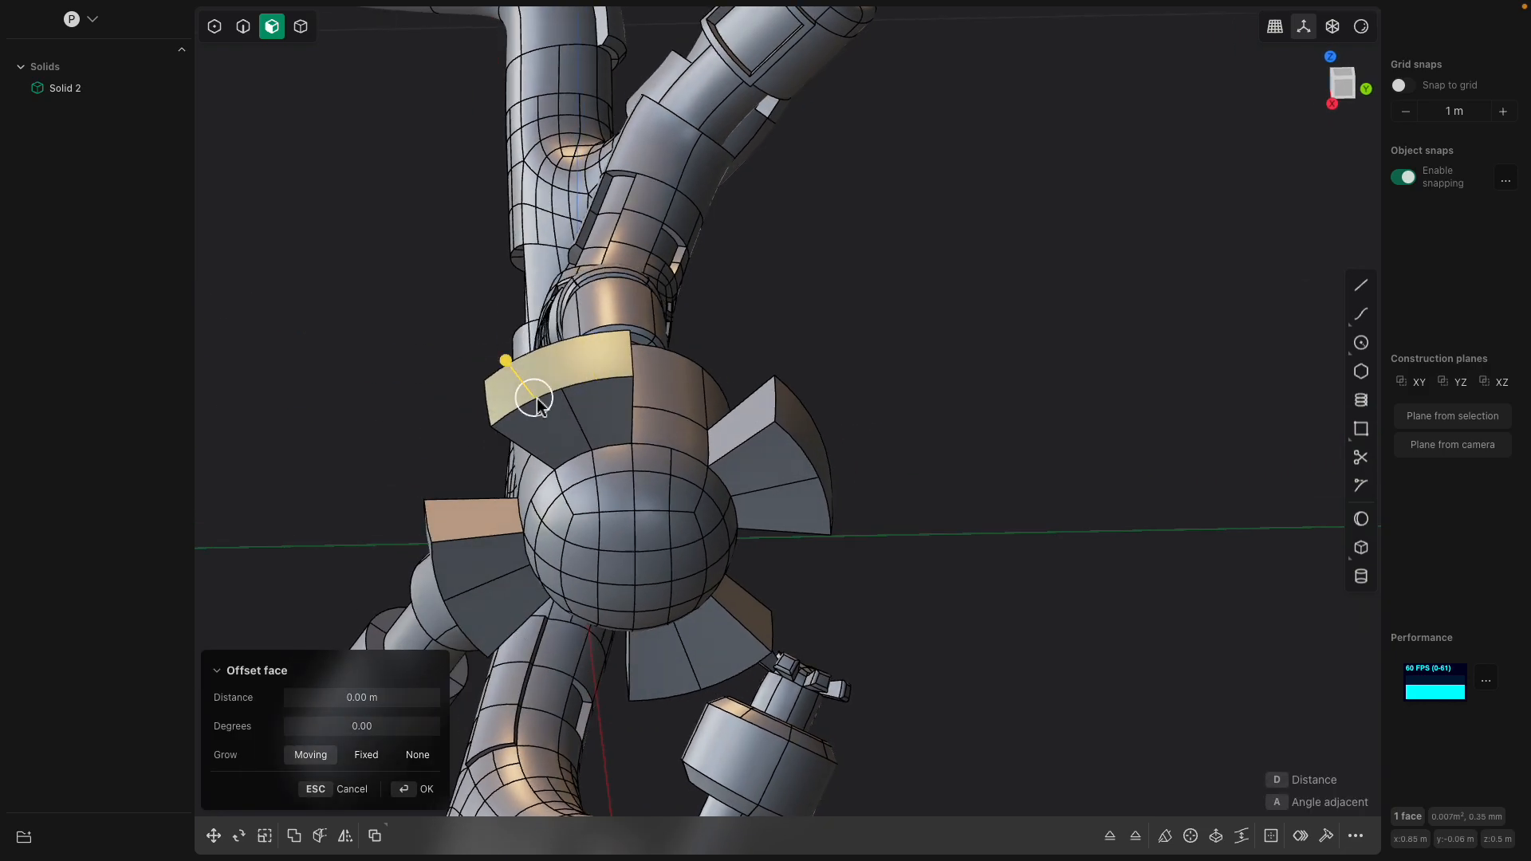
Limit the selection filter to edges and select the curved outer edges of the upper wedge block
left_click(243, 27)
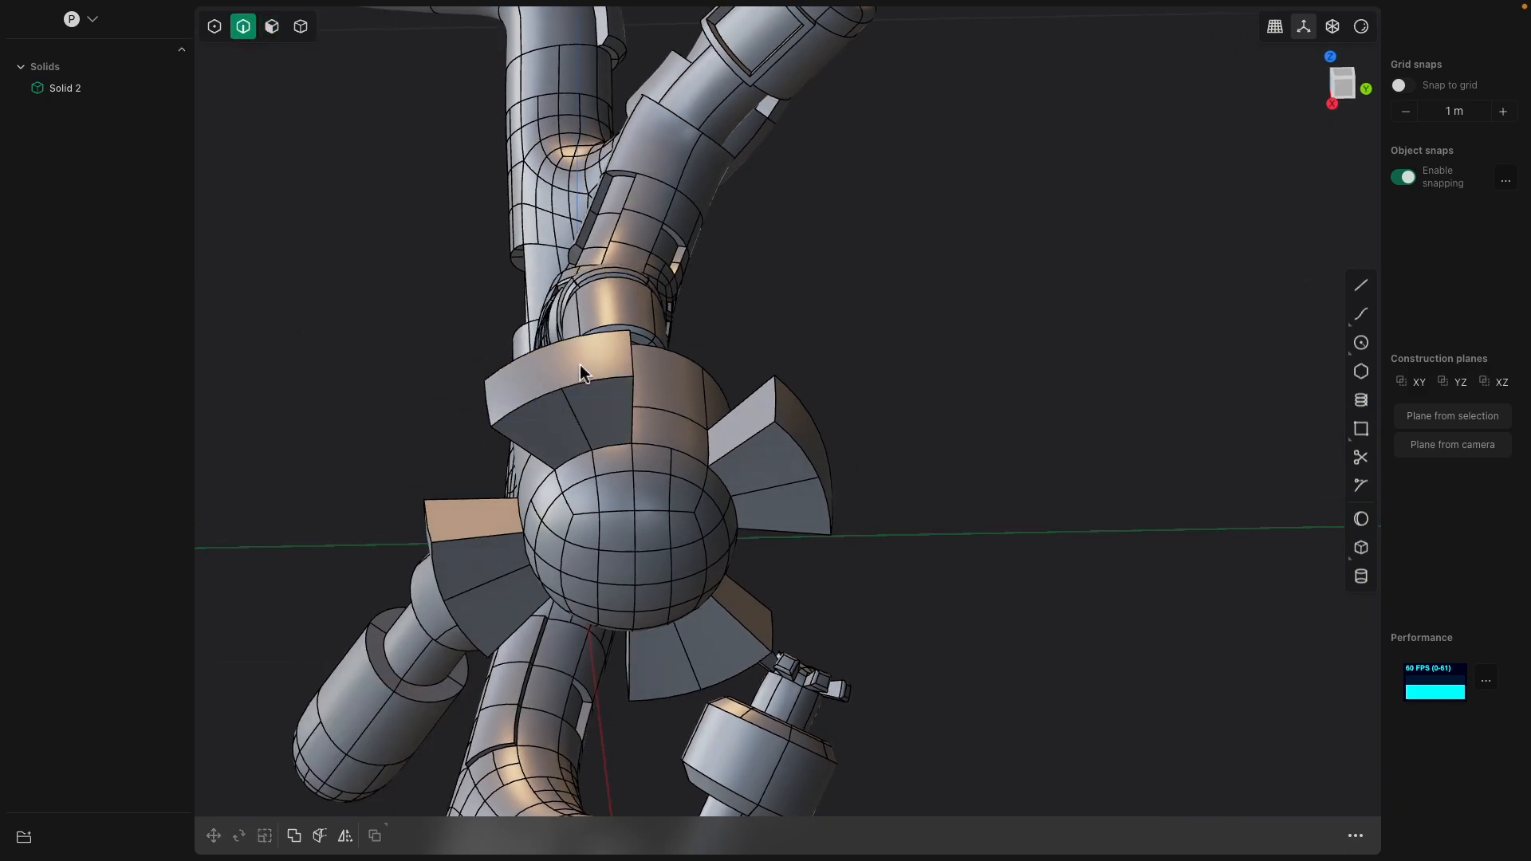
left_click(597, 379)
left_click(549, 394)
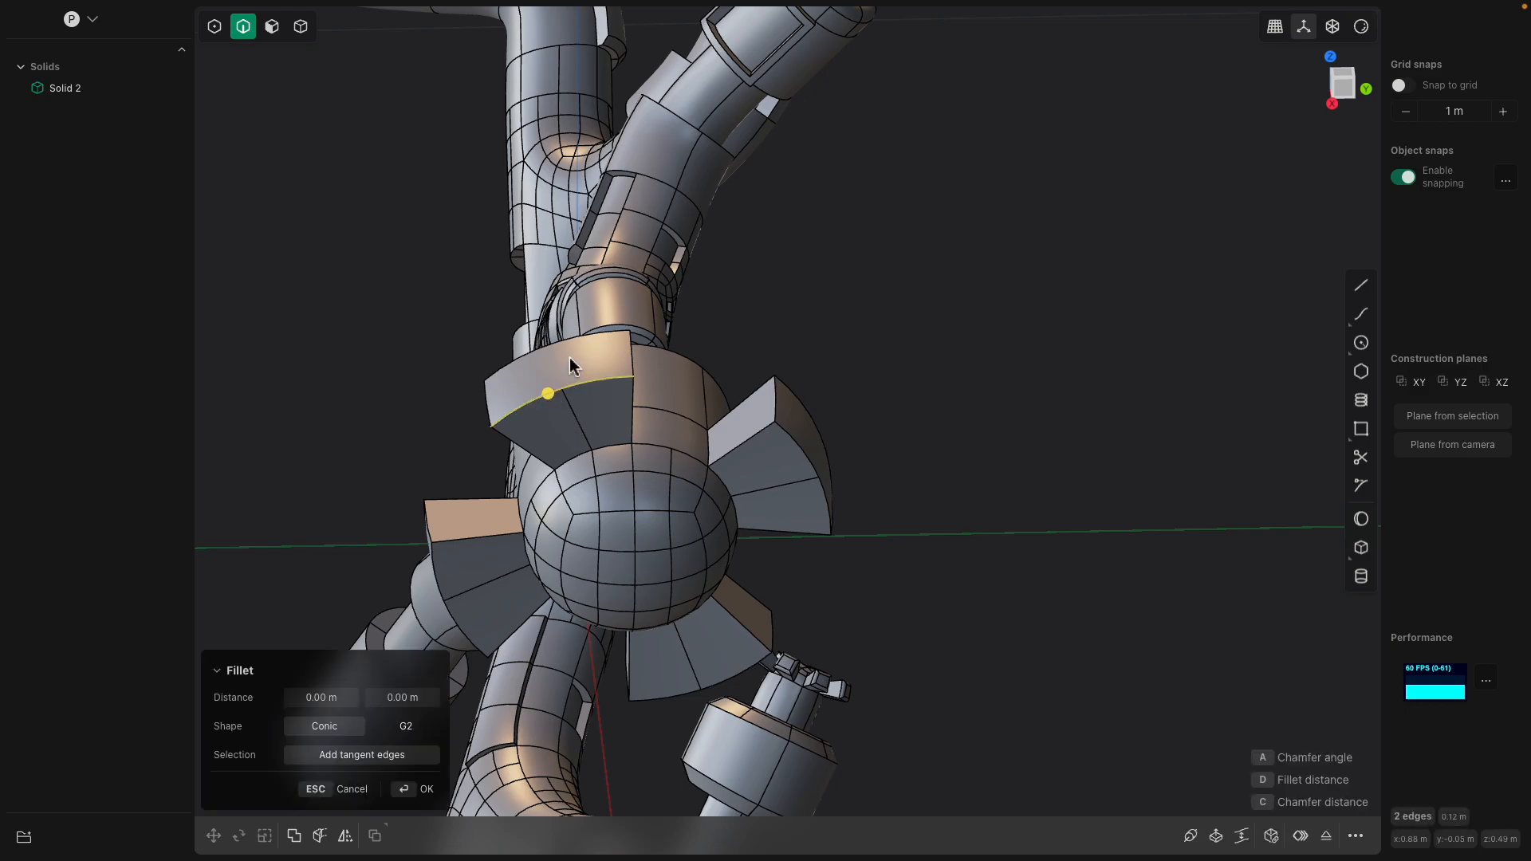
Try to fillet the curved outer edges of the upper wedge block by about 0.0093 m
middle_click_drag(611, 380, 529, 361)
left_click_drag(520, 350, 563, 318)
middle_click_drag(563, 318, 566, 359)
key("Escape")
middle_click_drag(481, 304, 484, 324)
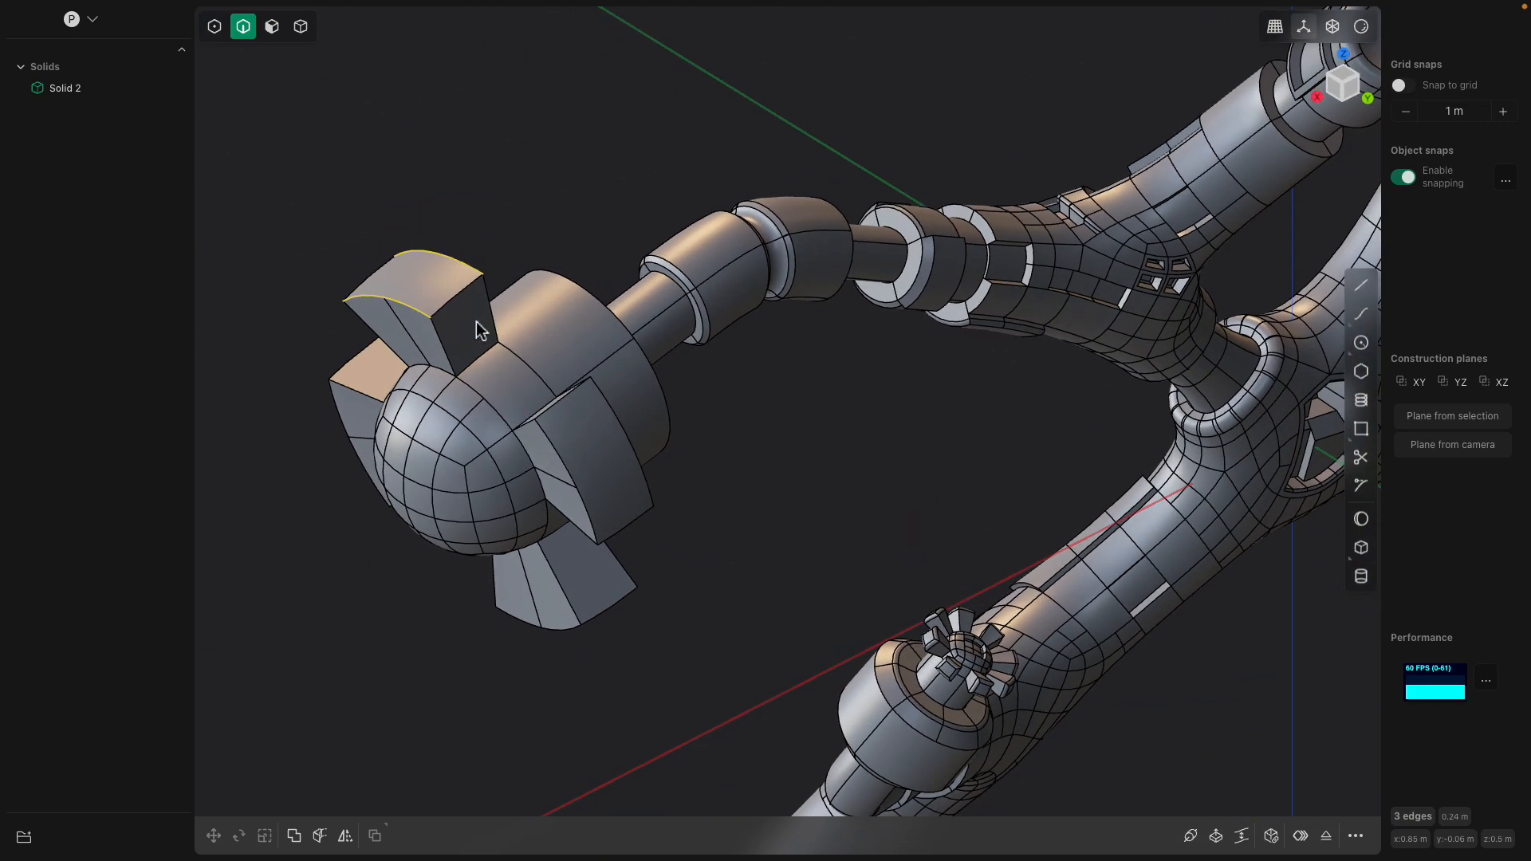
left_click(403, 309)
key("f")
middle_click_drag(430, 269, 475, 424)
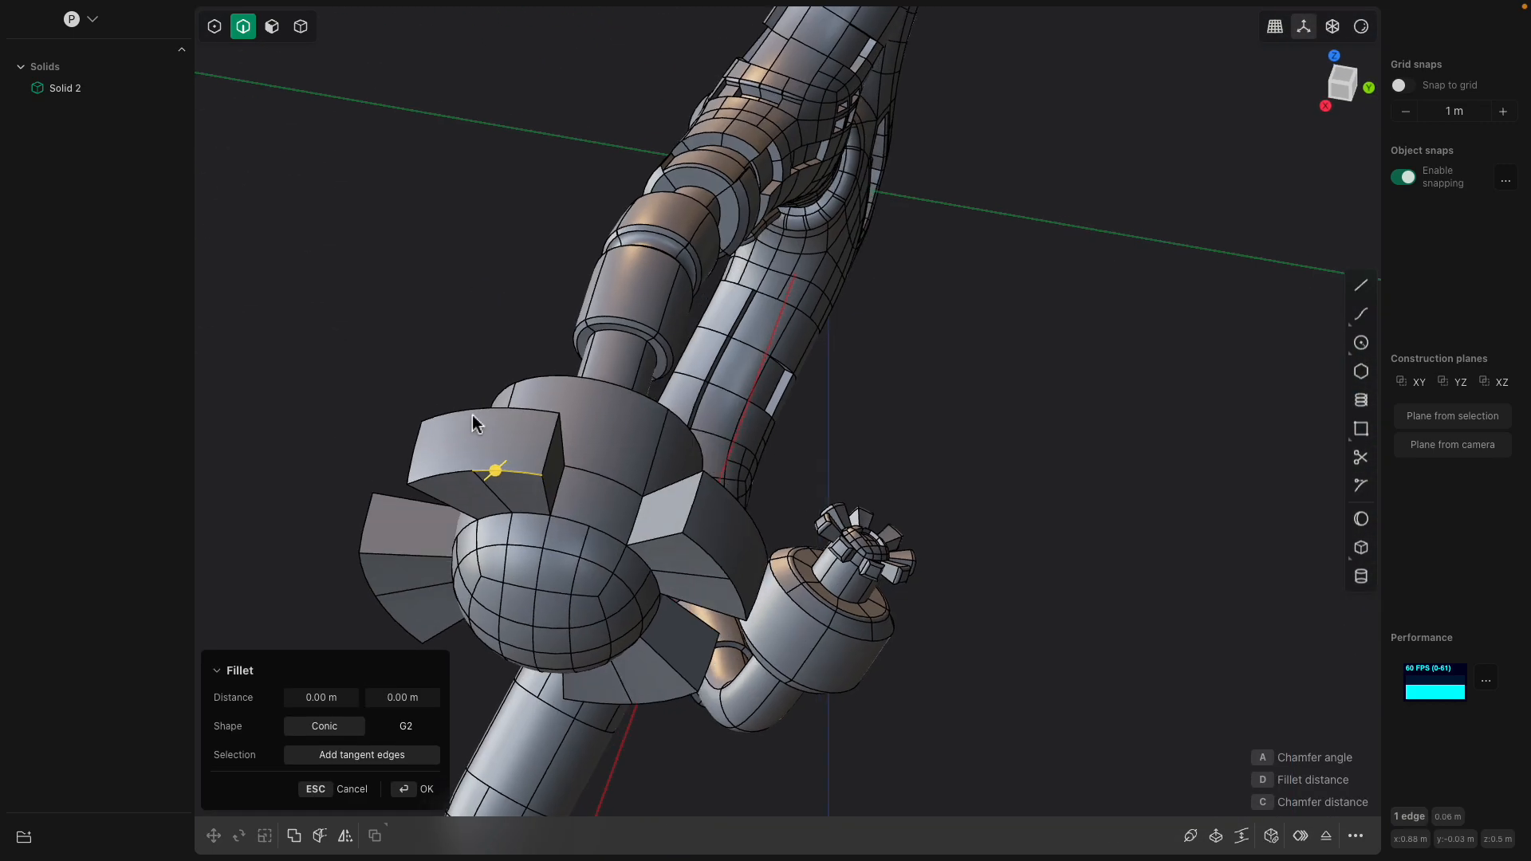
left_click_drag(480, 471, 475, 476)
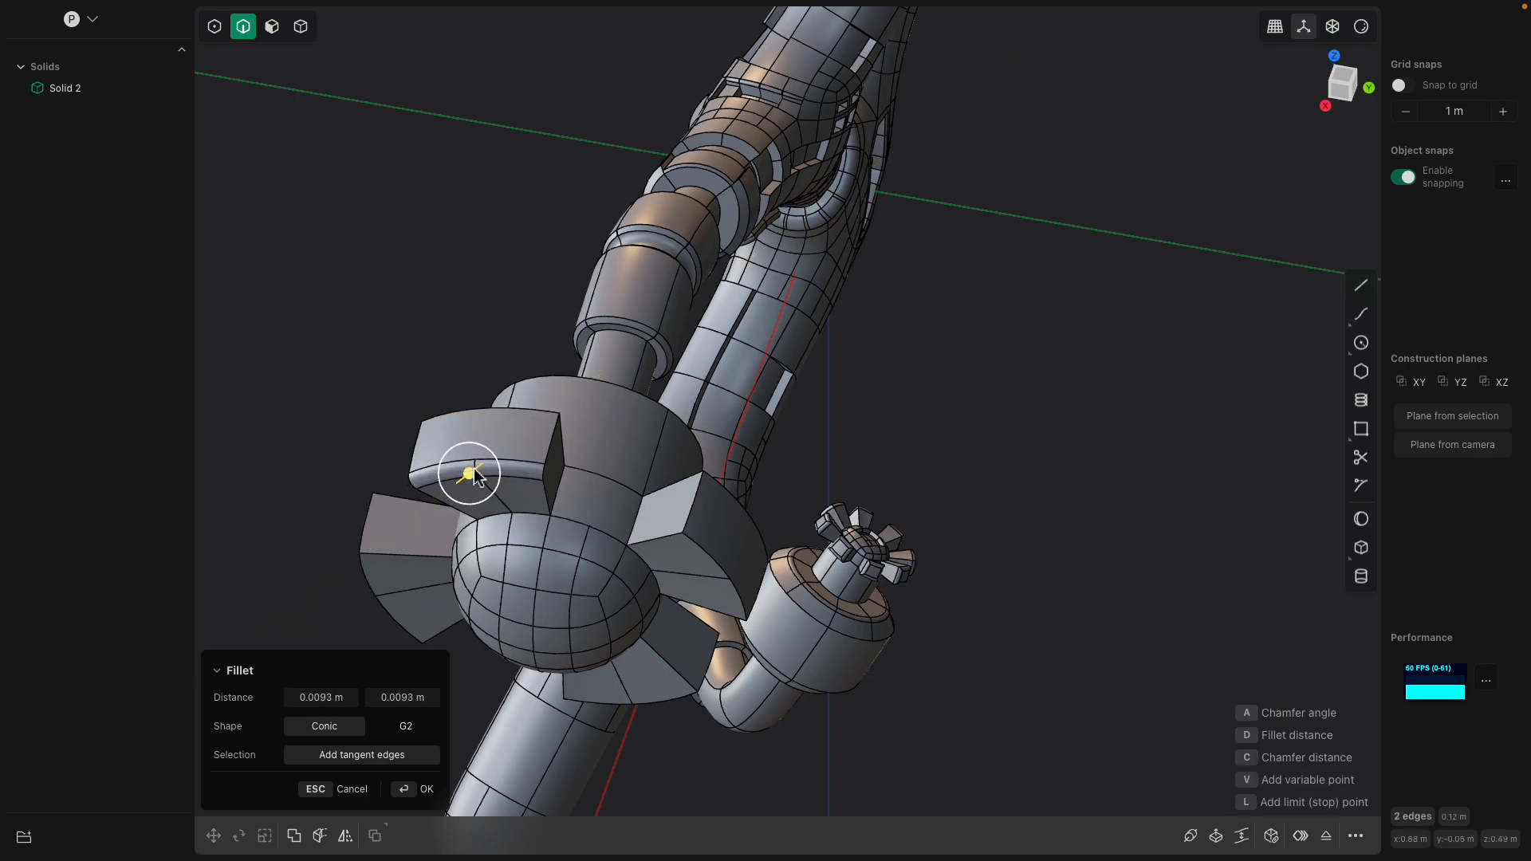
key("Escape")
Try to fillet three outer edges of the upper wedge block by about 0.0185 m, then undo the fillet
left_click(474, 411, "shift")
key("b")
middle_click_drag(469, 413, 437, 387)
left_click_drag(435, 332, 513, 316)
middle_click_drag(513, 315, 556, 457)
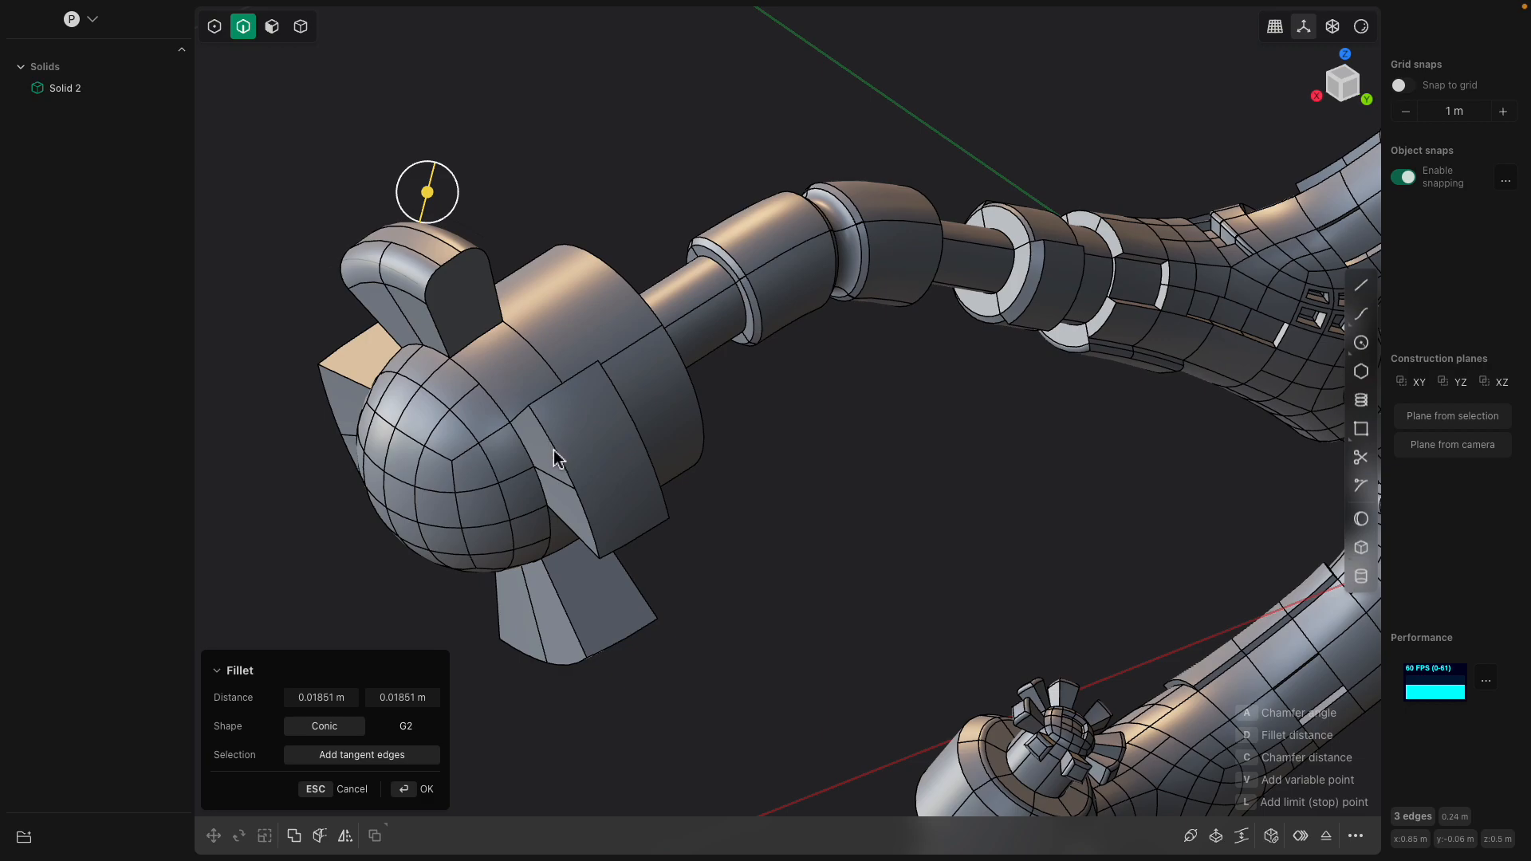
middle_click_drag(556, 449, 569, 385)
middle_click_drag(608, 319, 511, 349)
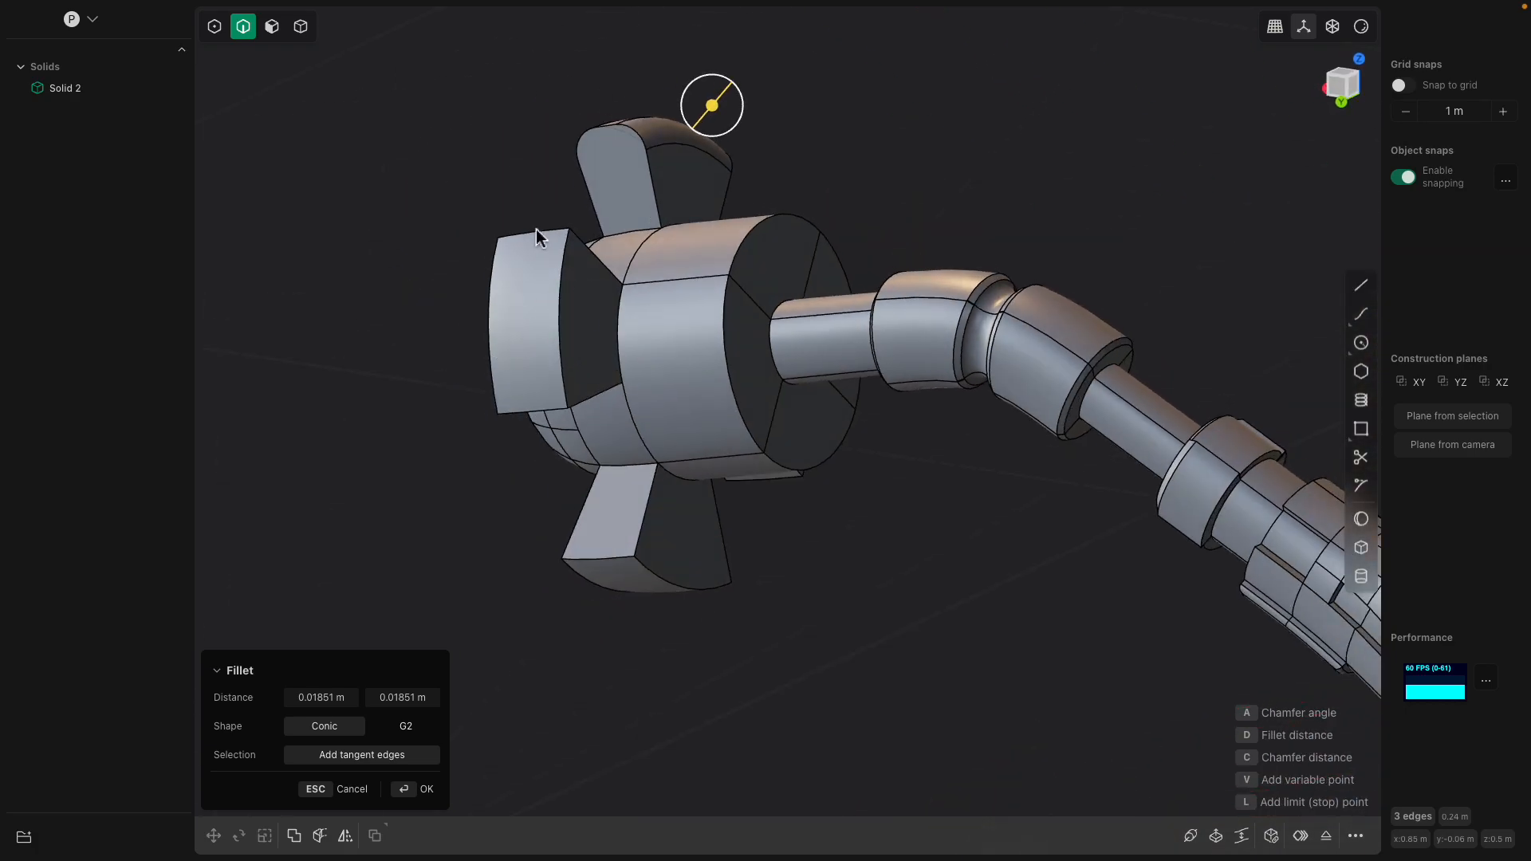
key("Return")
middle_click_drag(553, 304, 576, 370)
key("ctrl+z")
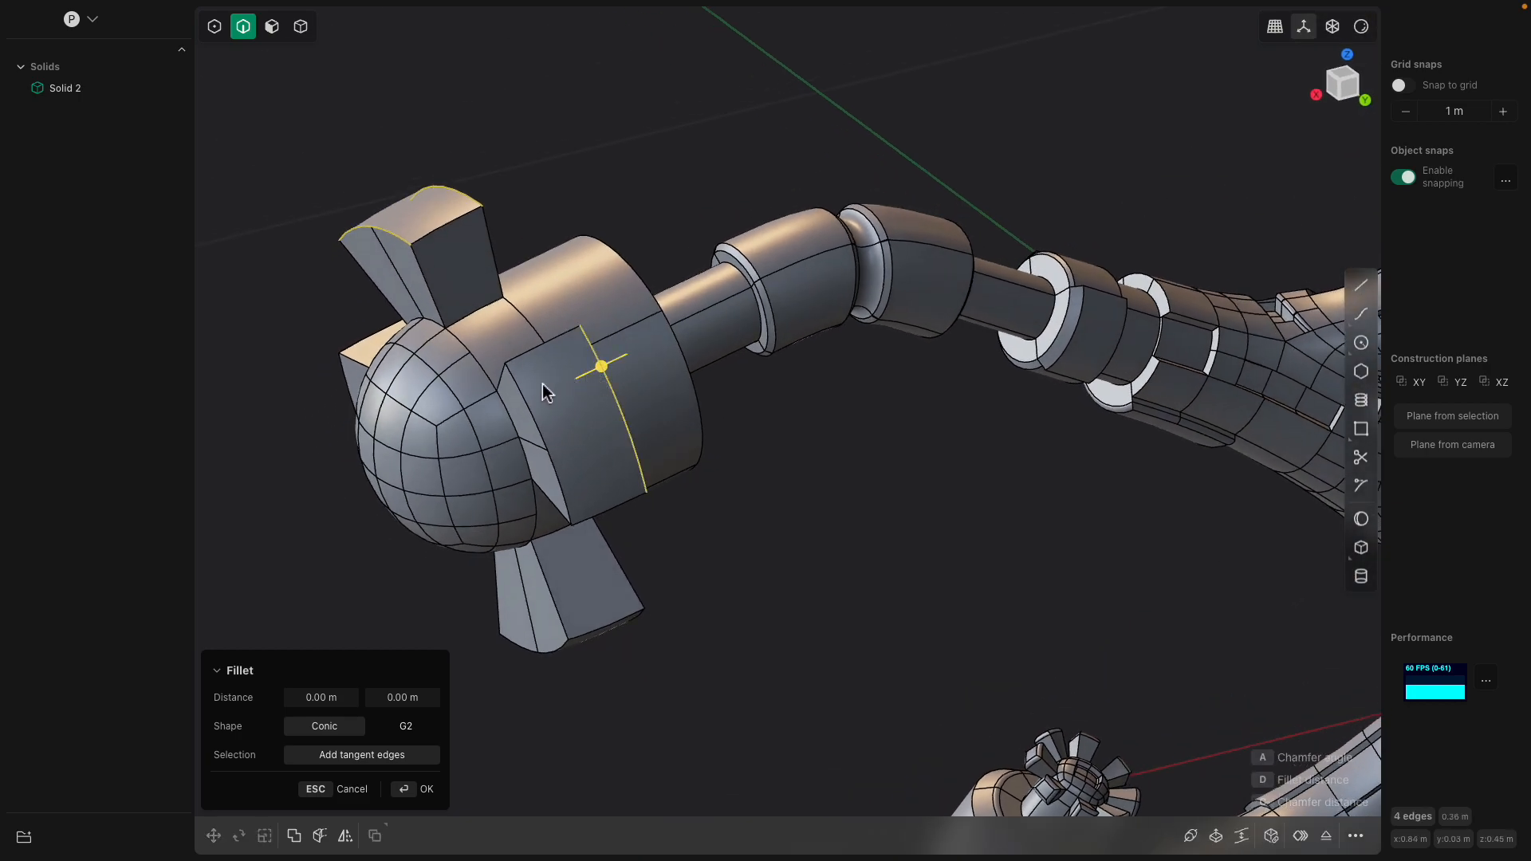
Chamfer six outer edges across the upper and side wedge blocks by about 0.0164 m
left_click(525, 395)
middle_click_drag(554, 469, 572, 411)
left_click_drag(574, 410, 586, 419)
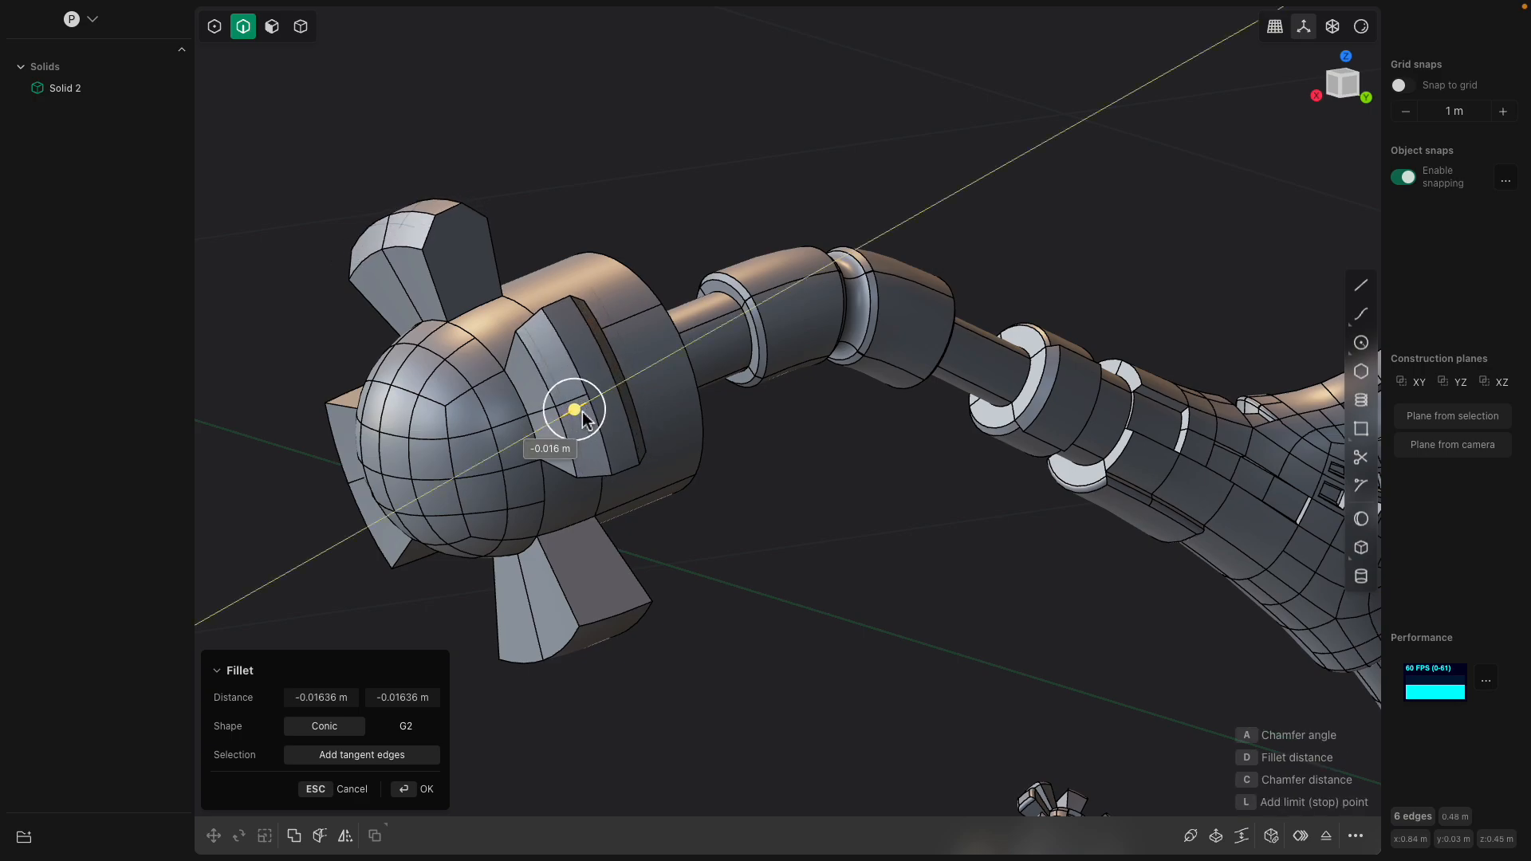
middle_click_drag(585, 419, 597, 415)
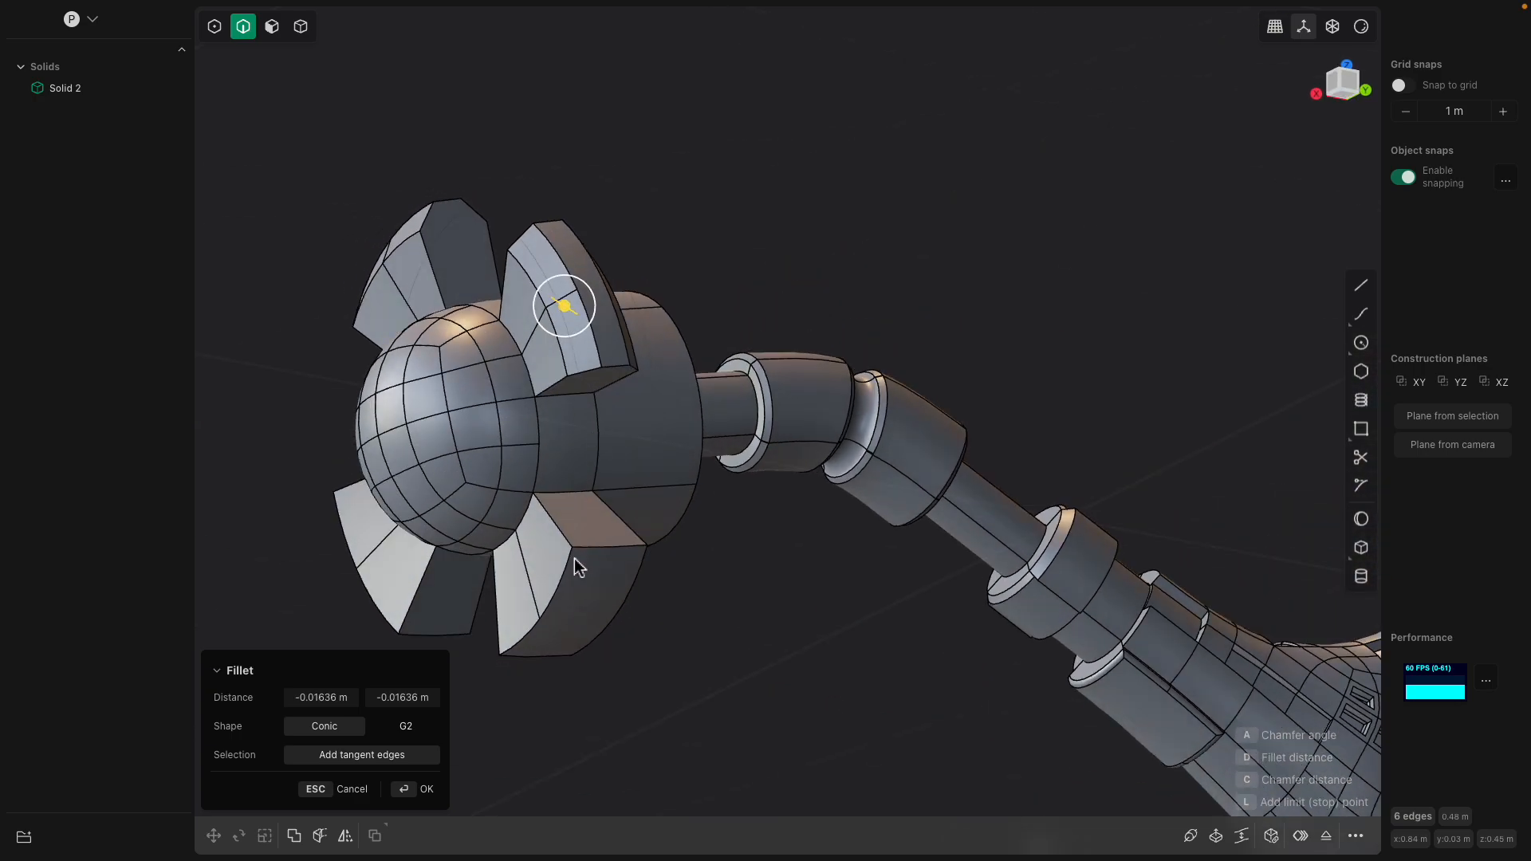
middle_click_drag(557, 539, 549, 508)
key("Return")
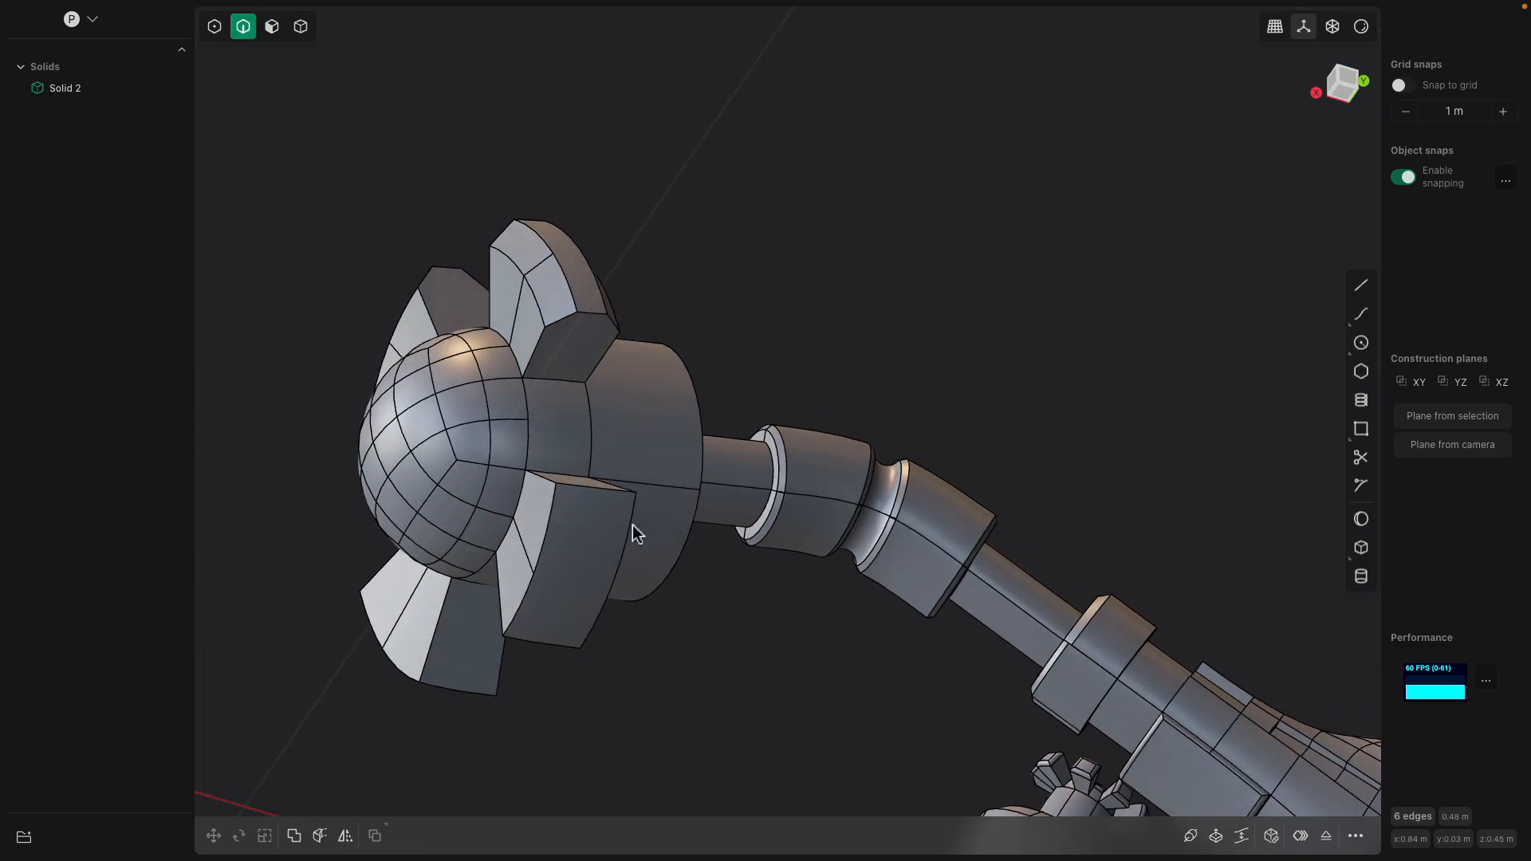
left_click(638, 534)
middle_click_drag(638, 534, 611, 560)
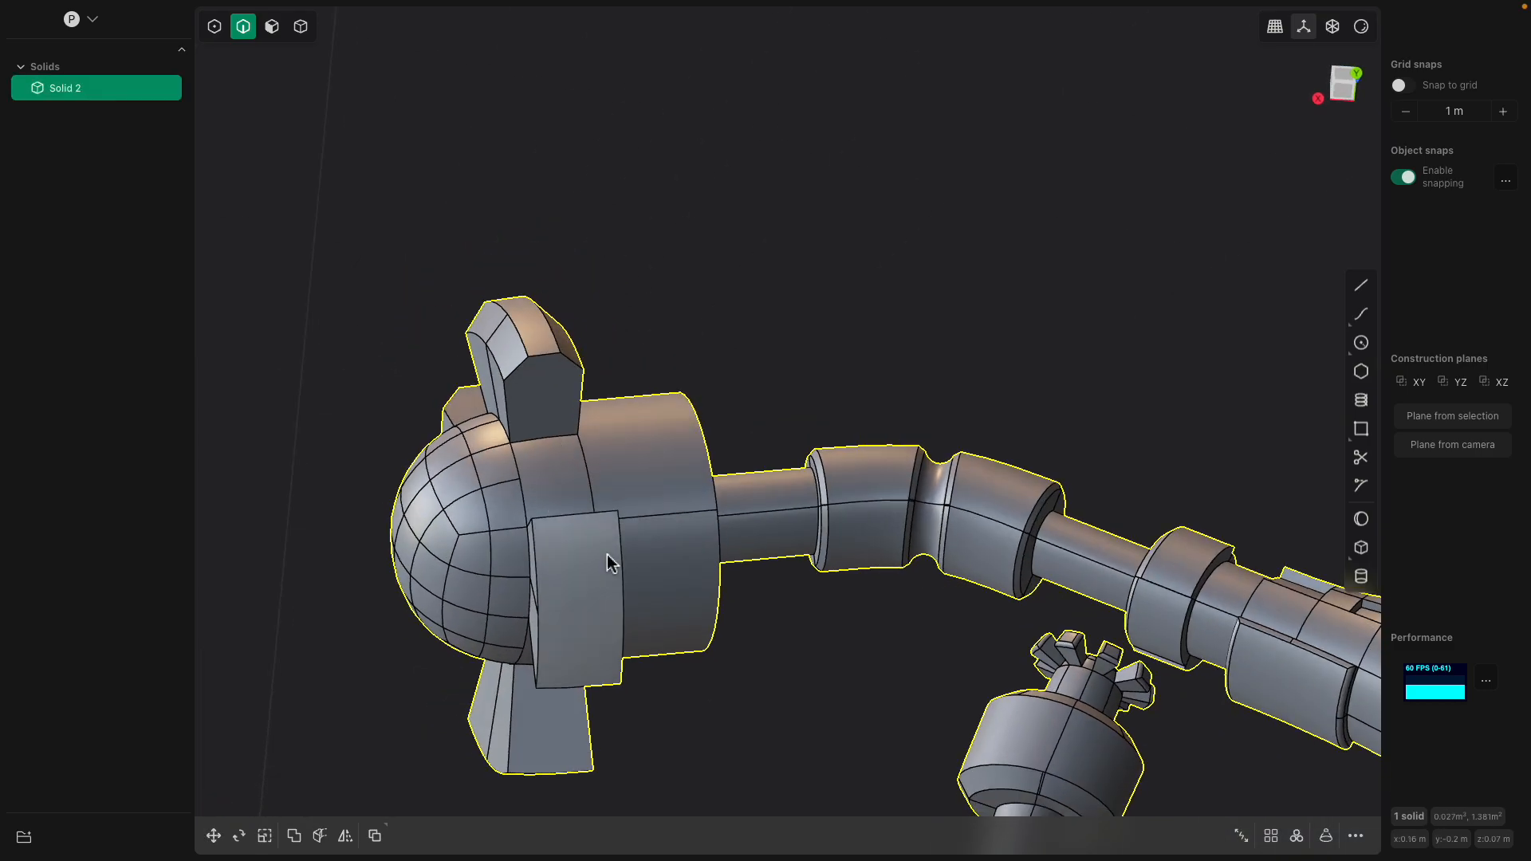
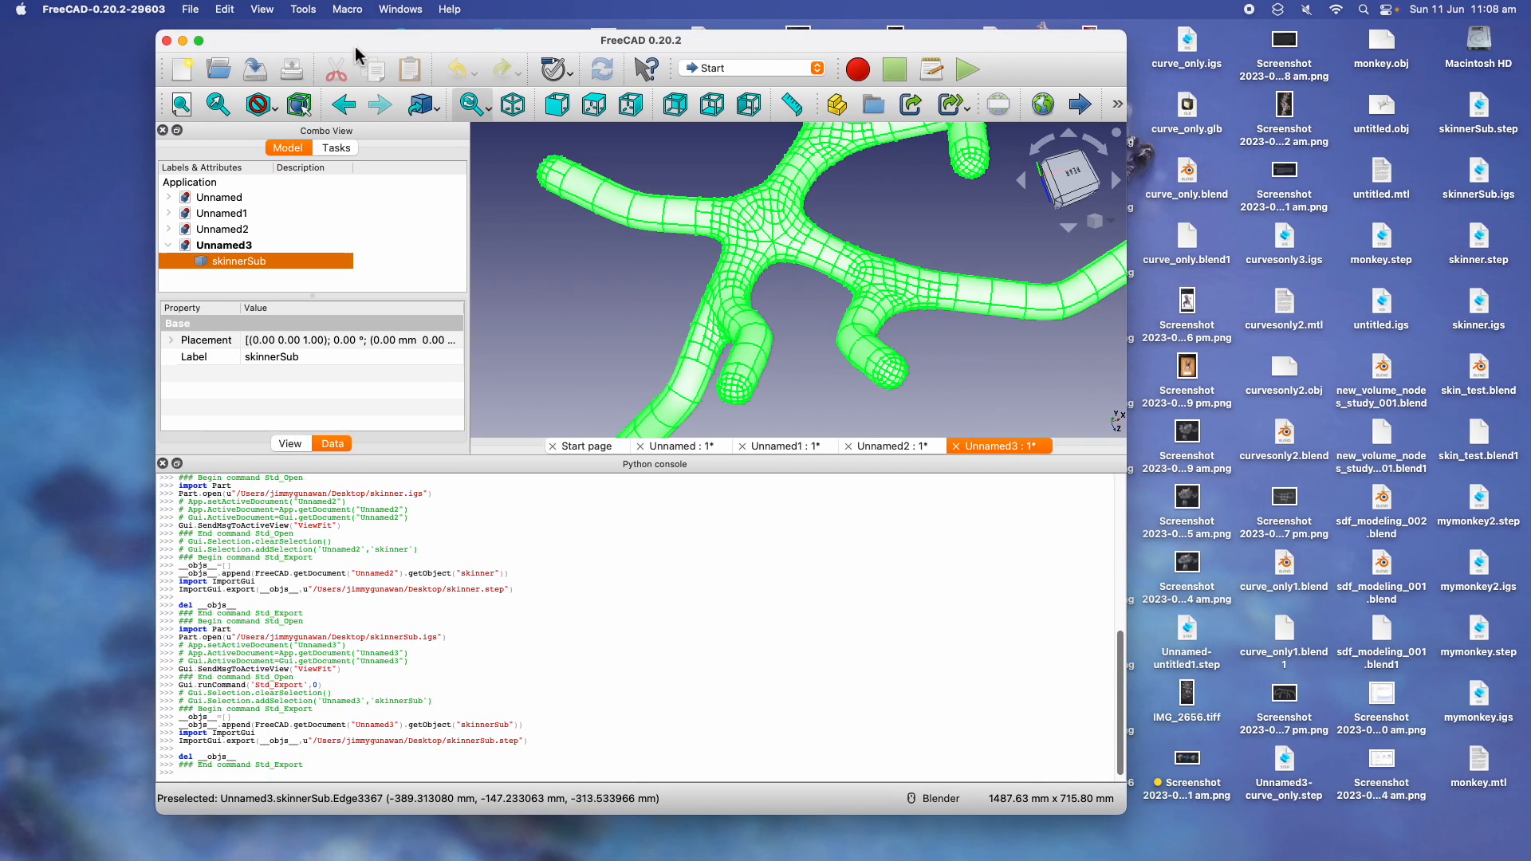
Force quit Plasticity through the macOS Force Quit window and relaunch it
key("ctrl+Right")
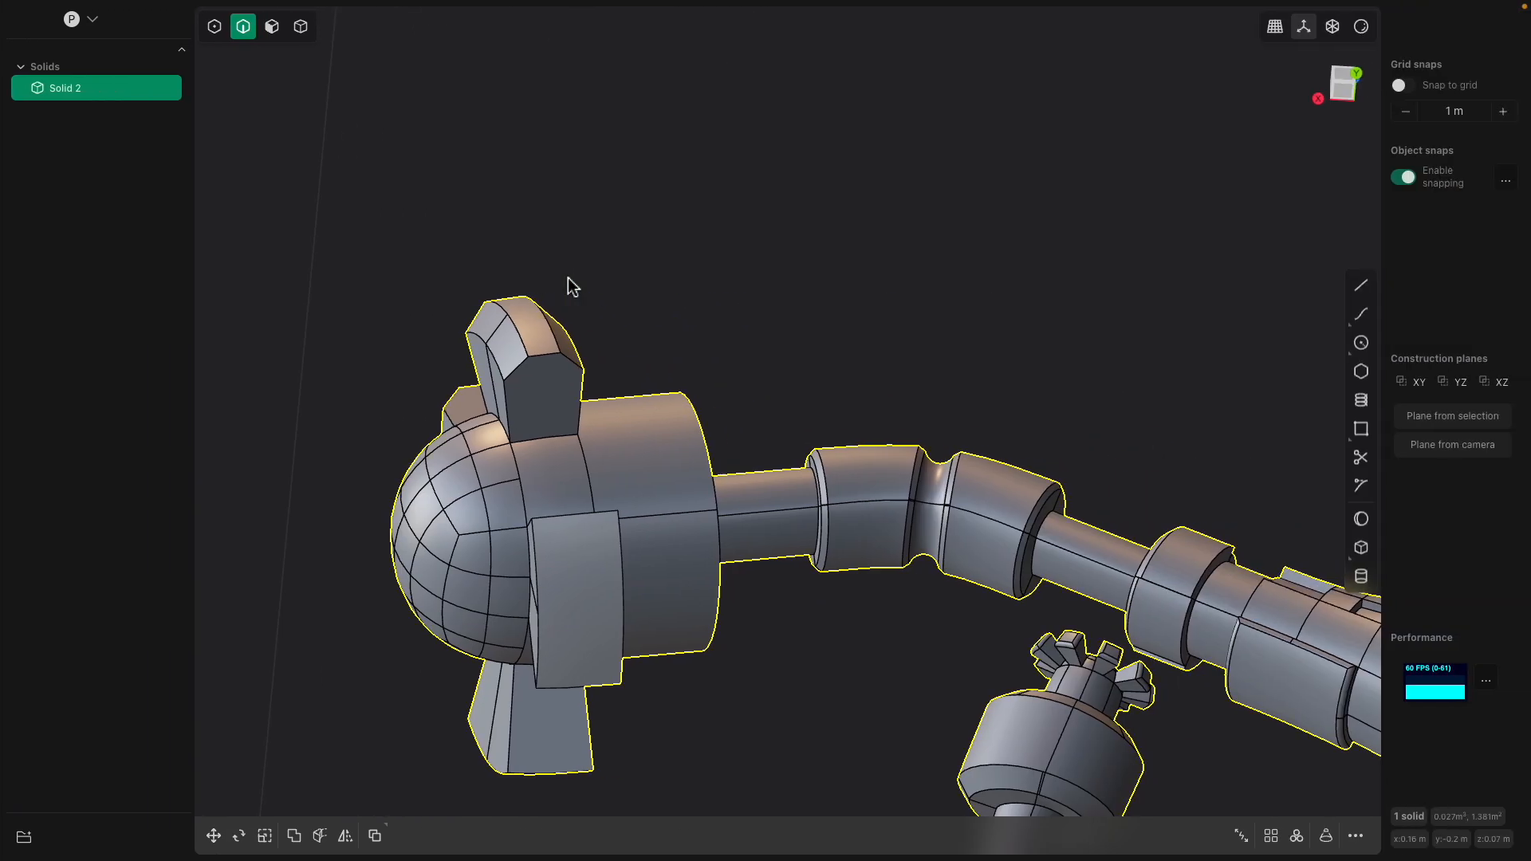
key("ctrl+Left")
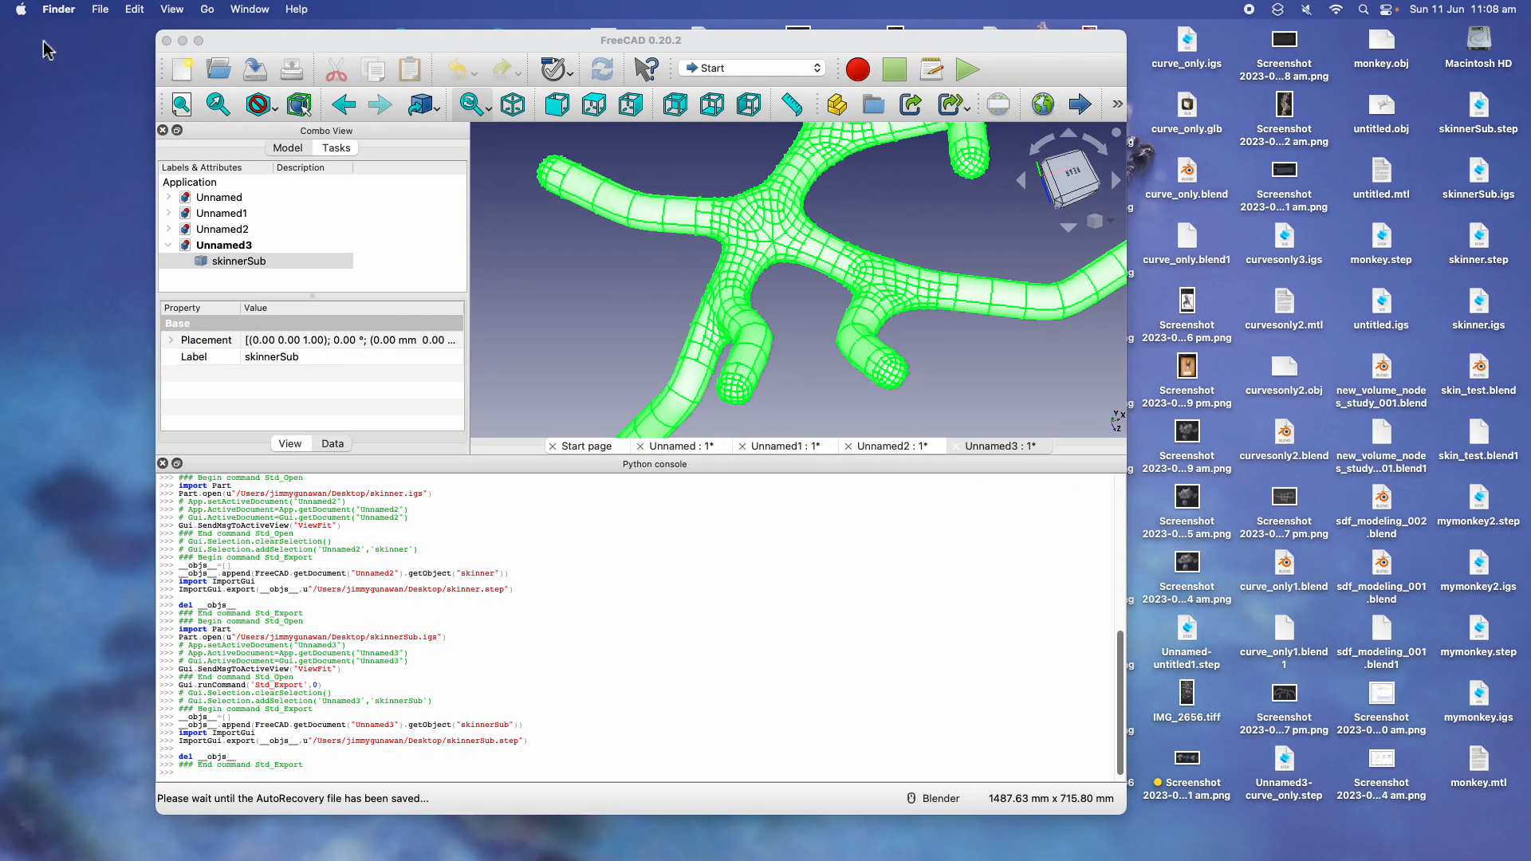
left_click(20, 8)
left_click(49, 129)
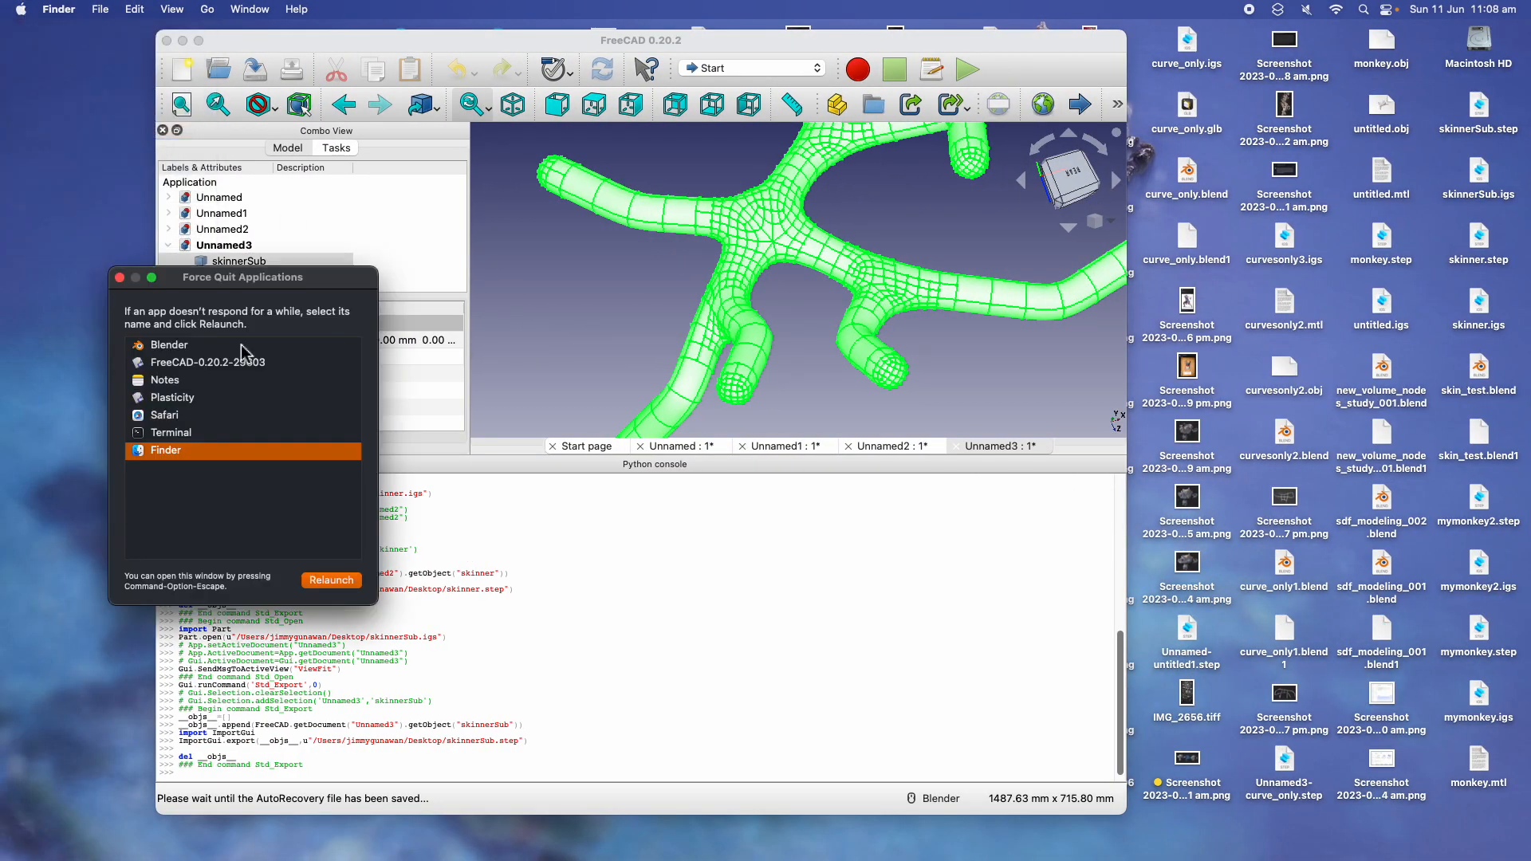
left_click(194, 398)
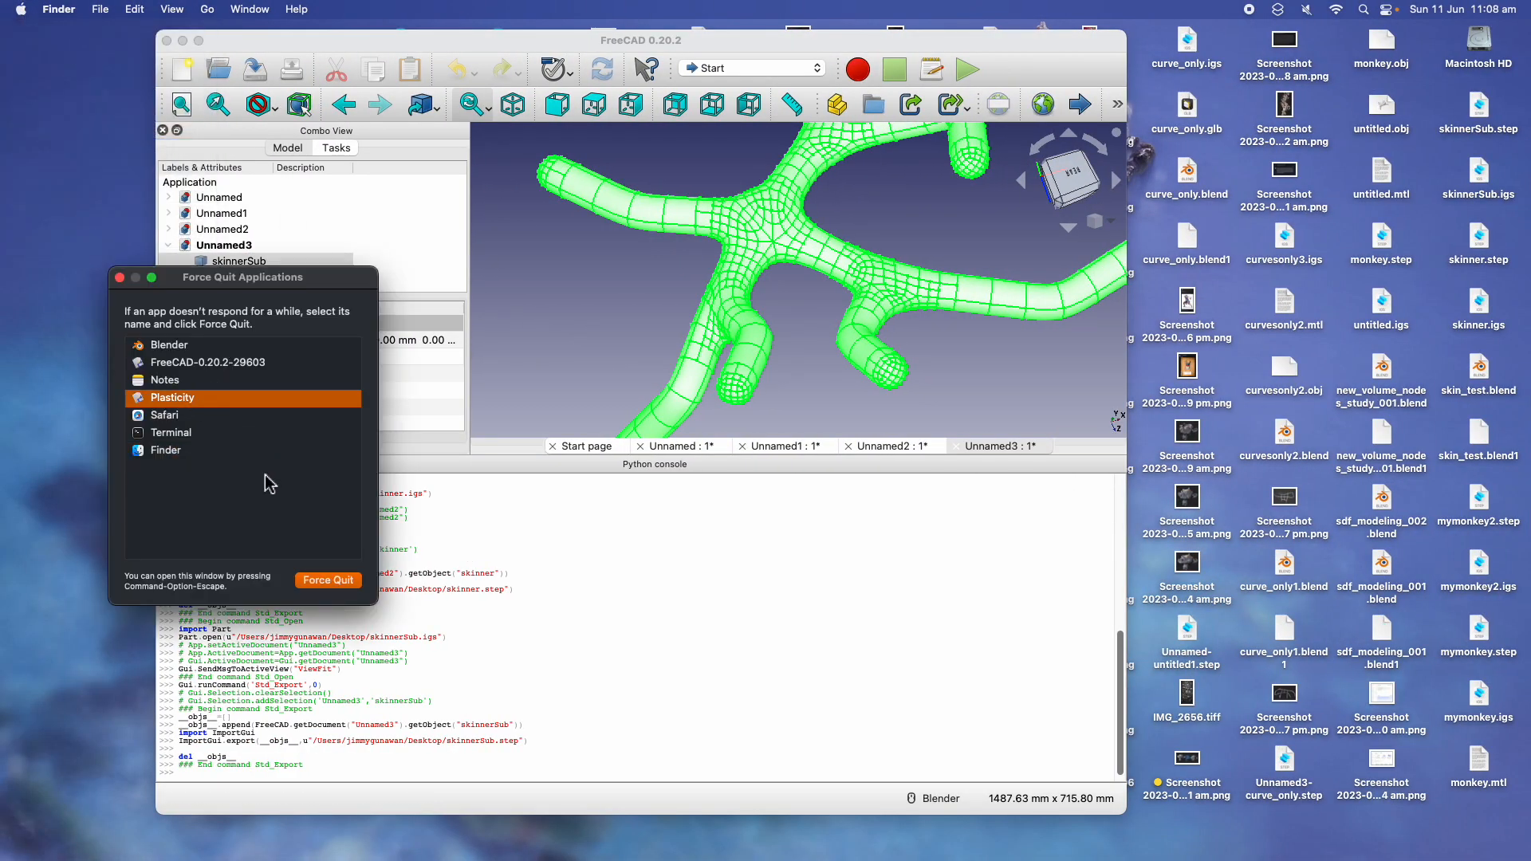
left_click(318, 580)
left_click(359, 462)
mouse_move(989, 838)
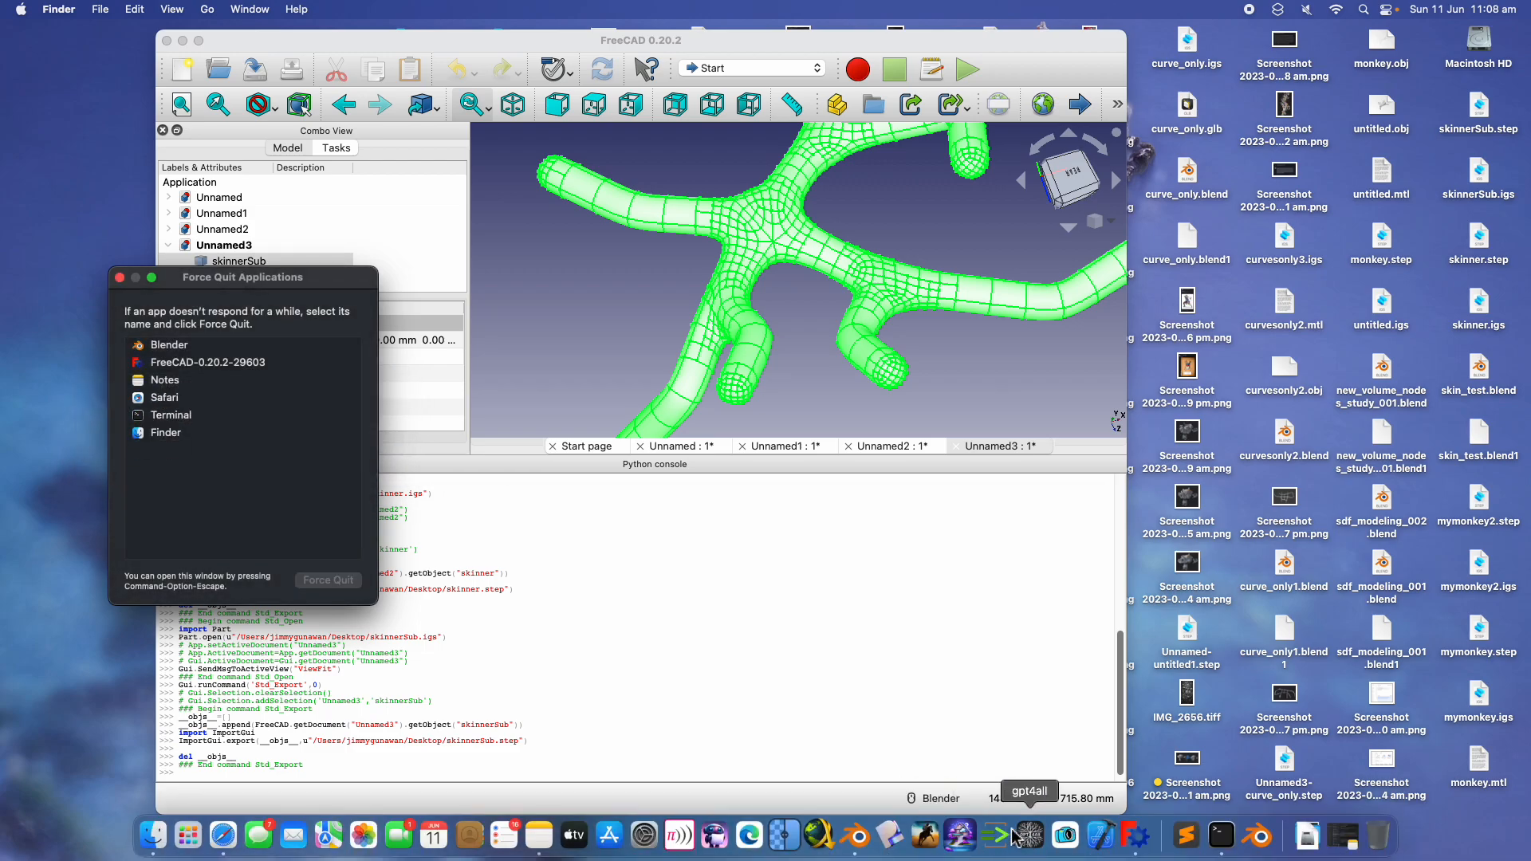
left_click(891, 836)
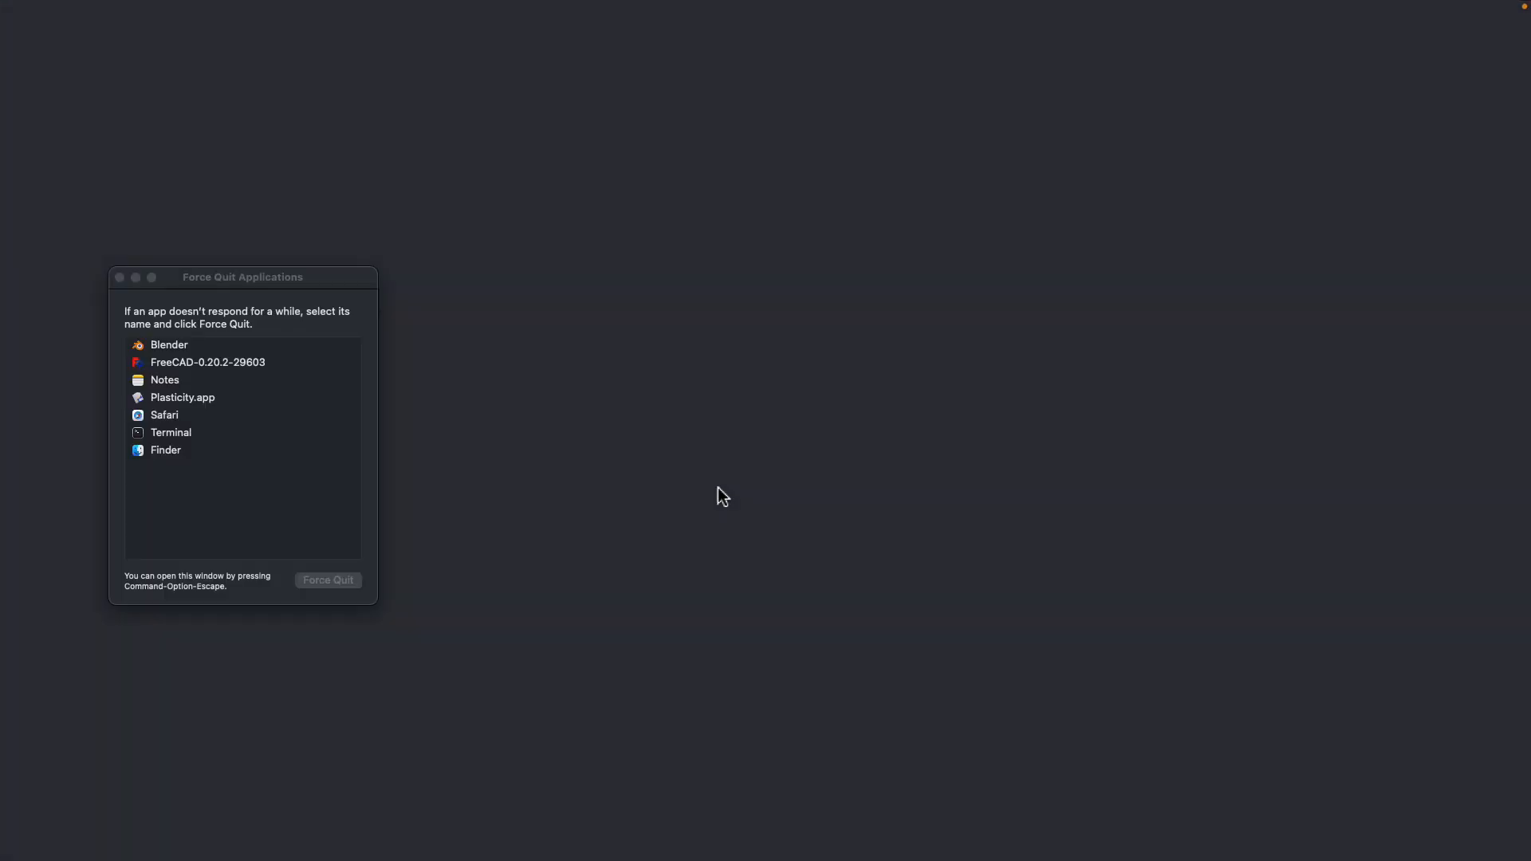
Chamfer the curved outer edges of the radial wedge blocks around the domed head
middle_click_drag(558, 307, 734, 410)
left_click(816, 502)
left_click(815, 501)
key("b")
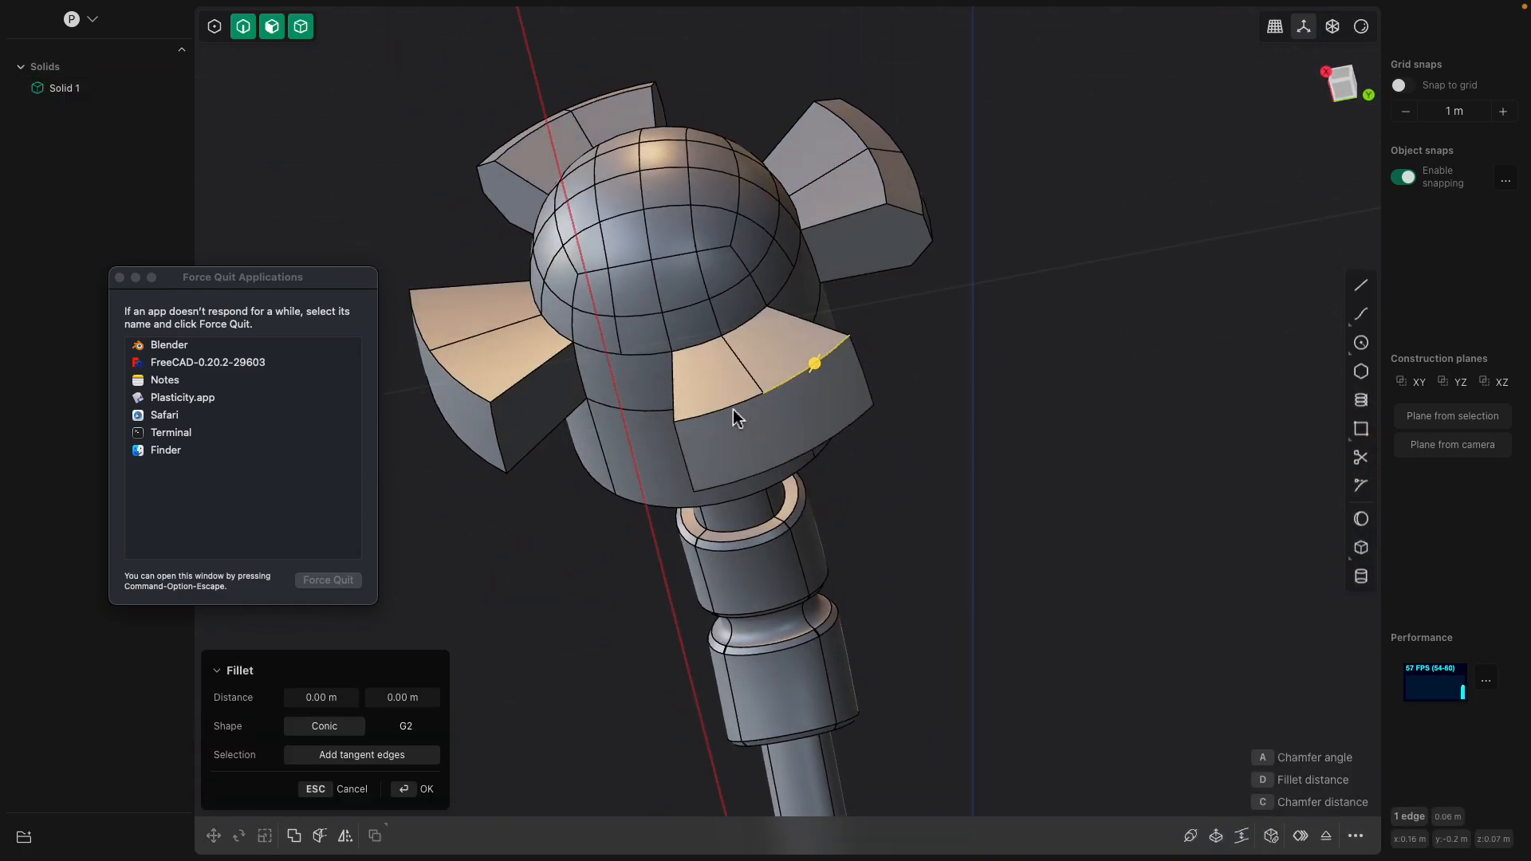
left_click(734, 405)
left_click(812, 447)
middle_click_drag(812, 447, 652, 319)
left_click(628, 227)
middle_click_drag(628, 228, 711, 277)
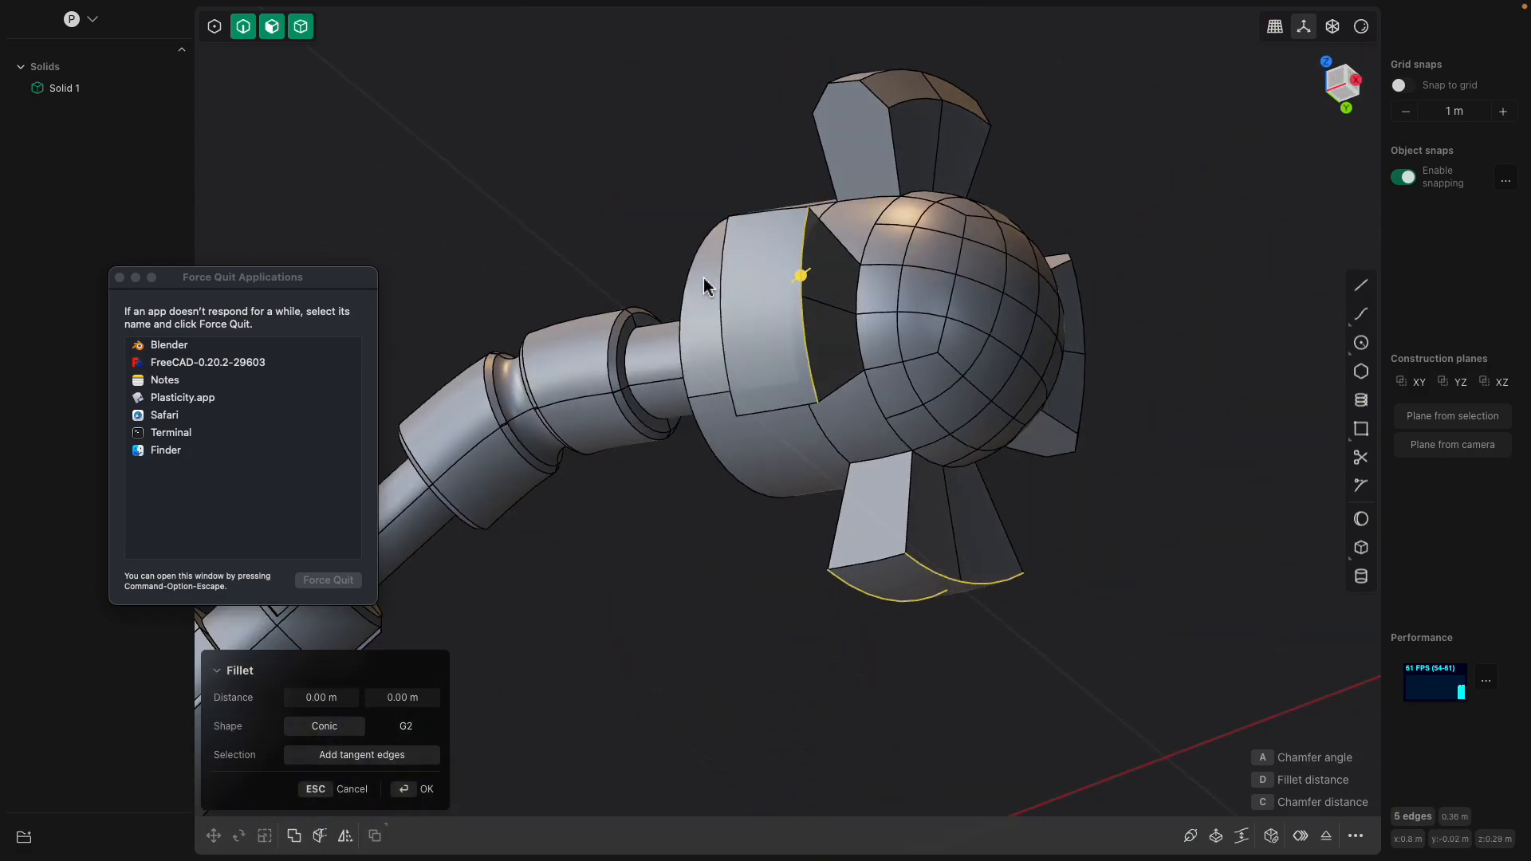
left_click(719, 277)
middle_click_drag(773, 316, 669, 391)
left_click_drag(667, 391, 693, 392)
middle_click_drag(694, 392, 909, 383)
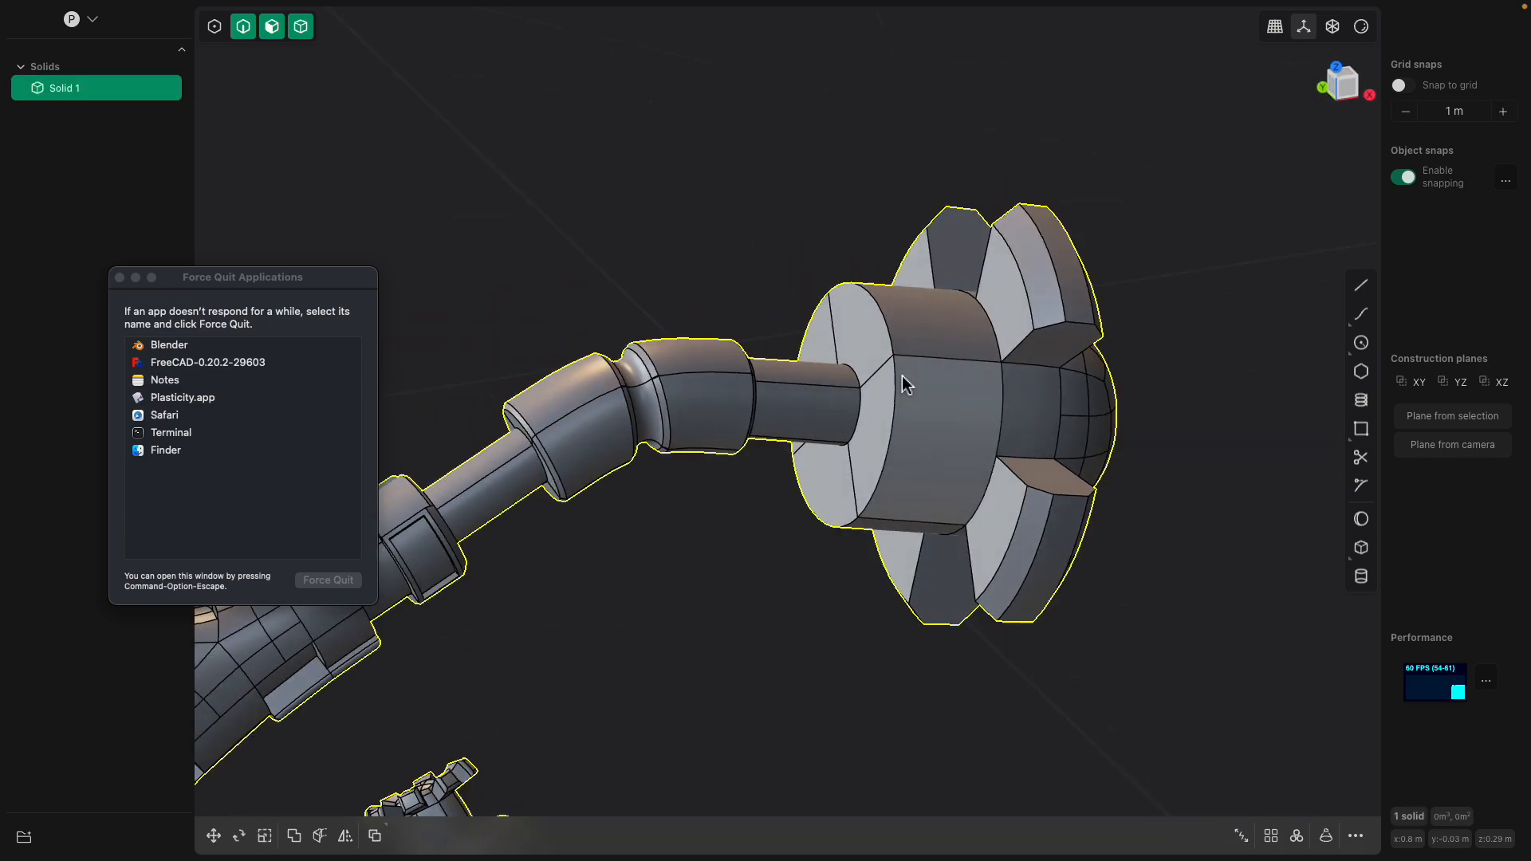
Chamfer the four rear rim edges of the cylindrical head by about 0.026 m
left_click(907, 369)
left_click_drag(901, 369, 898, 366)
left_click_drag(857, 519, 918, 524)
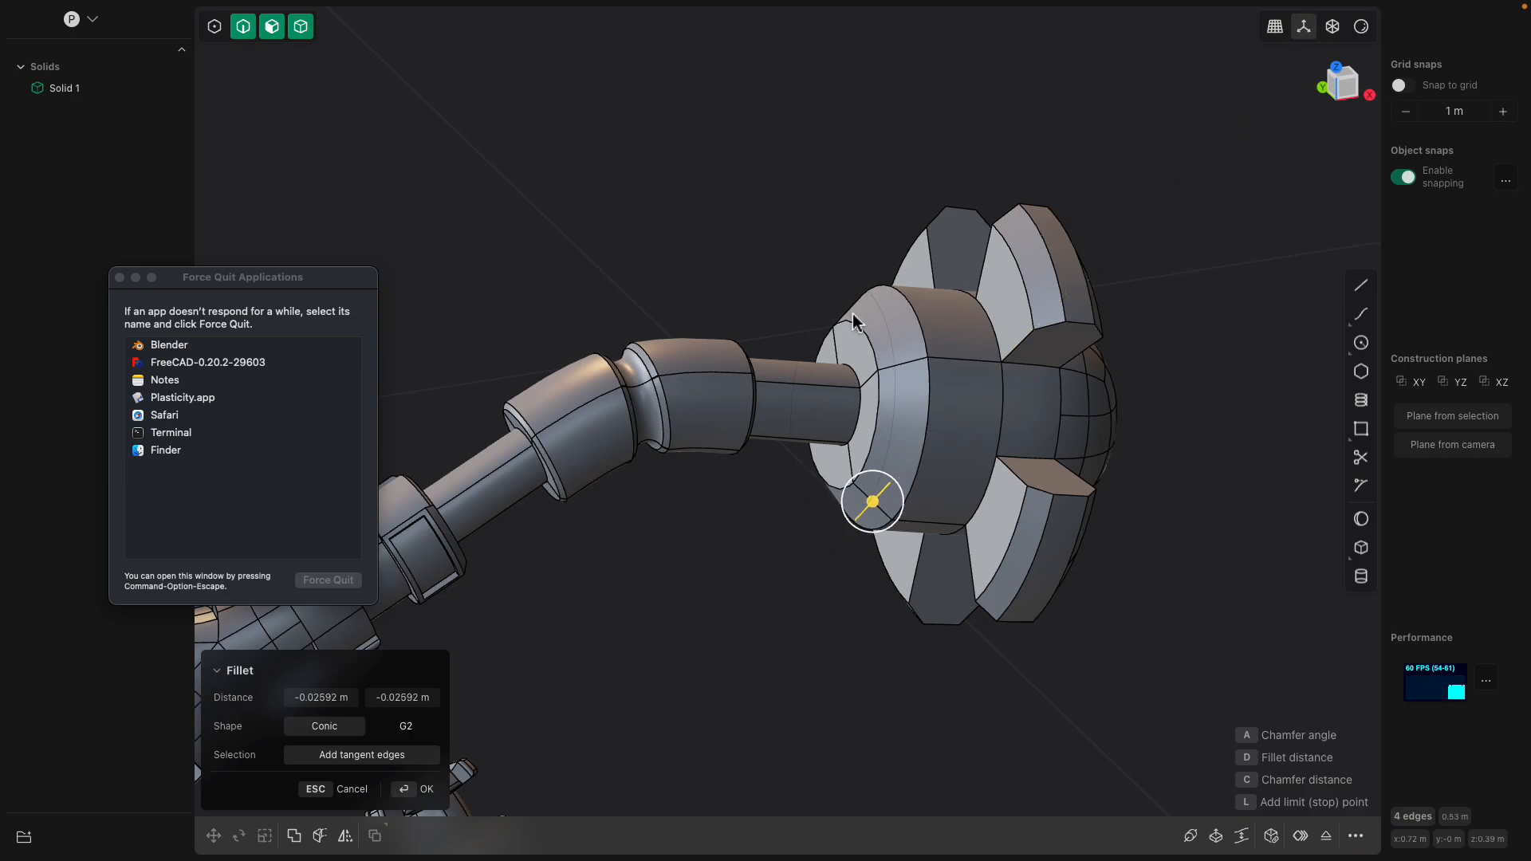
key("Return")
left_click(759, 591)
Delete the grid of small faces at the front centre of the dome
middle_click_drag(848, 287, 861, 386)
middle_click_drag(863, 477, 726, 397)
middle_click_drag(865, 370, 783, 423)
scroll(782, 424, "up", 3)
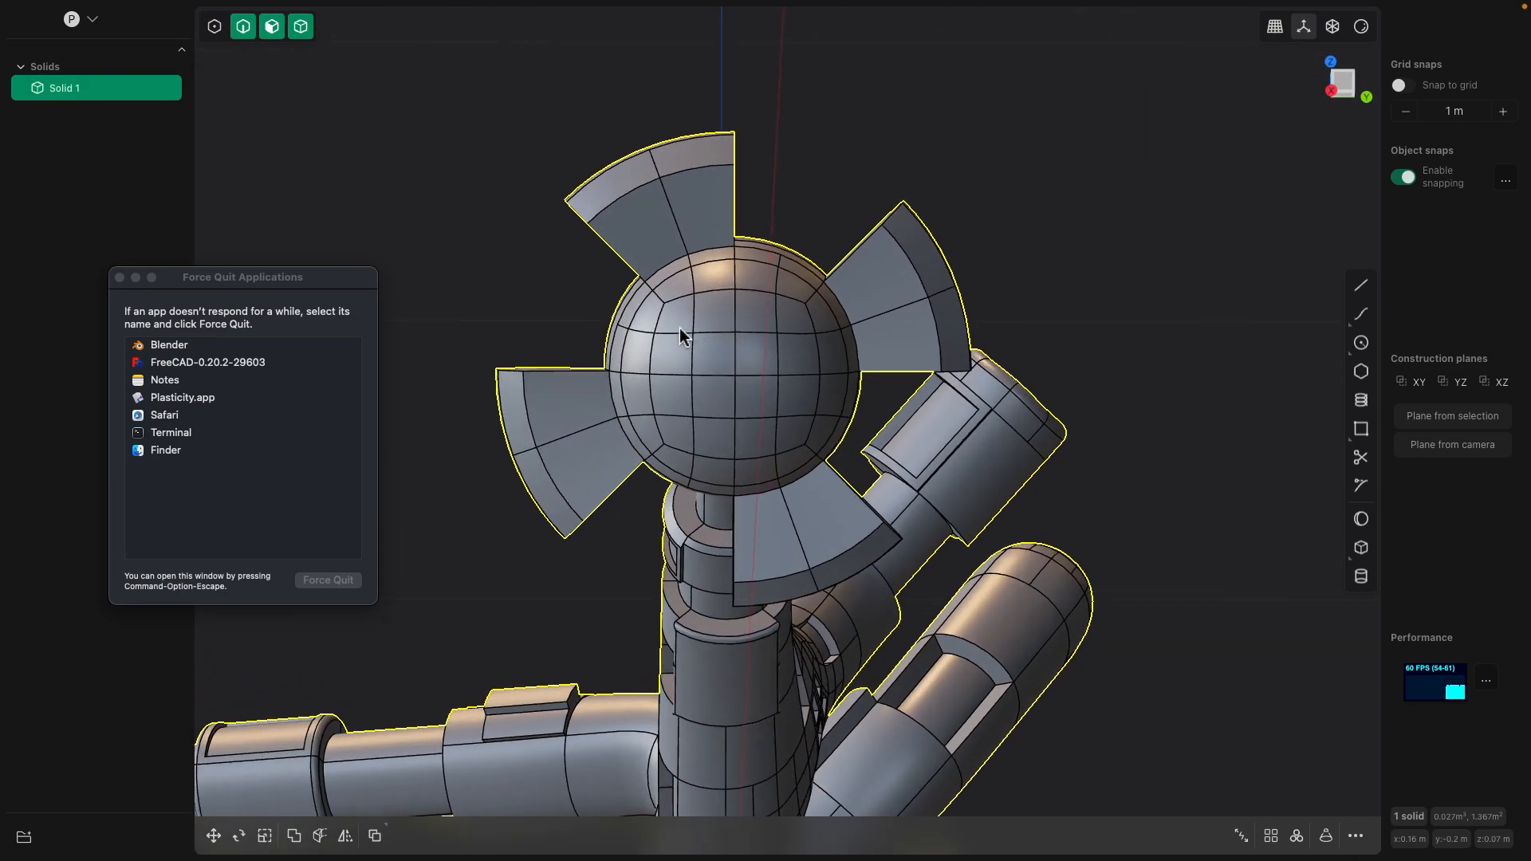
left_click(680, 328)
scroll(718, 333, "up", 1)
scroll(711, 339, "up", 2)
left_click(711, 339)
left_click(668, 313)
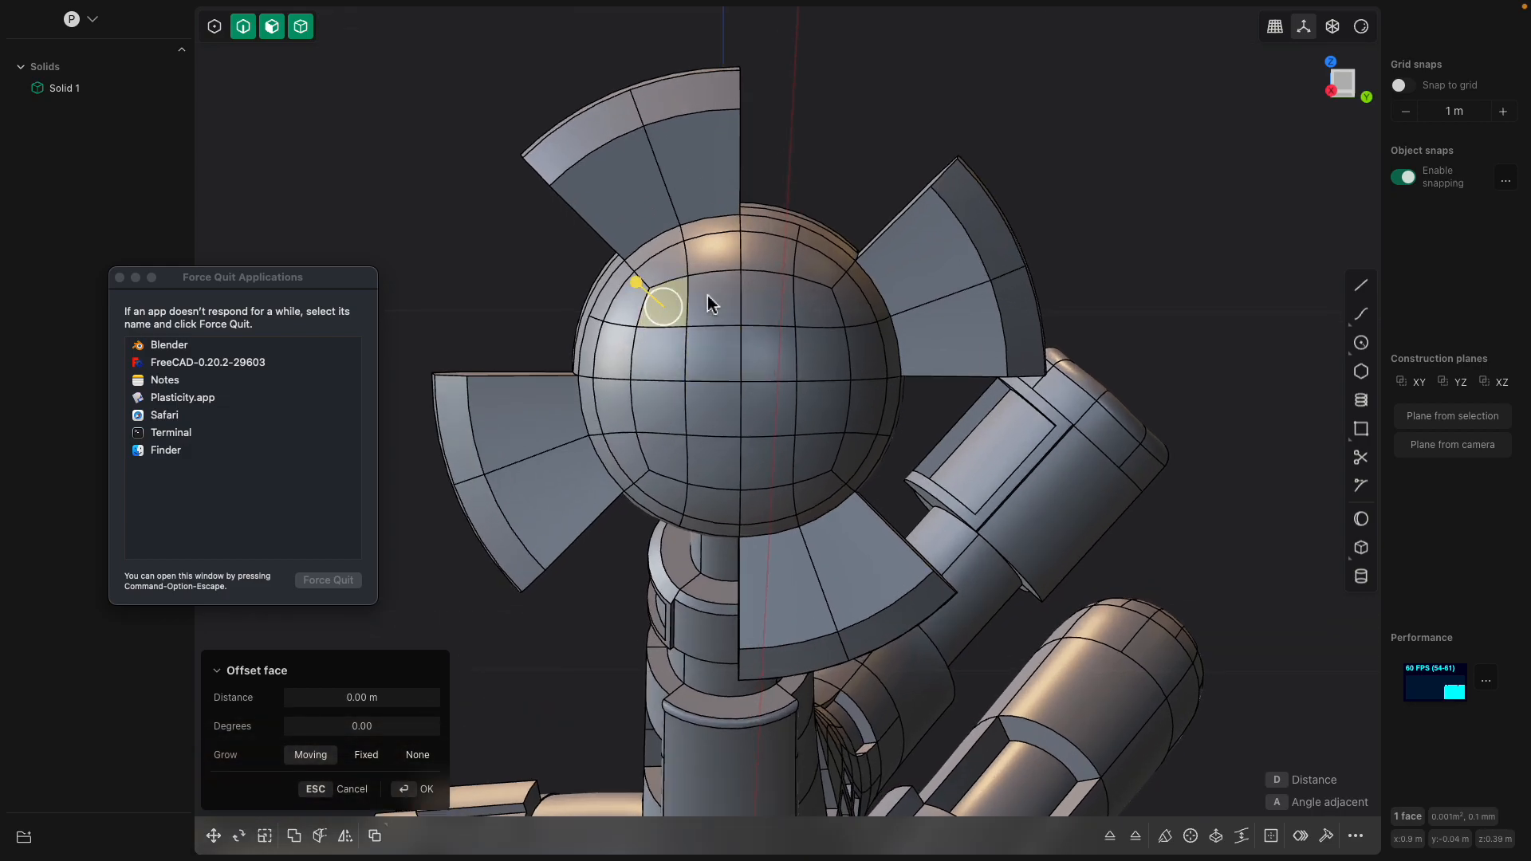
left_click(709, 301, "shift")
left_click(763, 305, "shift")
left_click(808, 313, "shift")
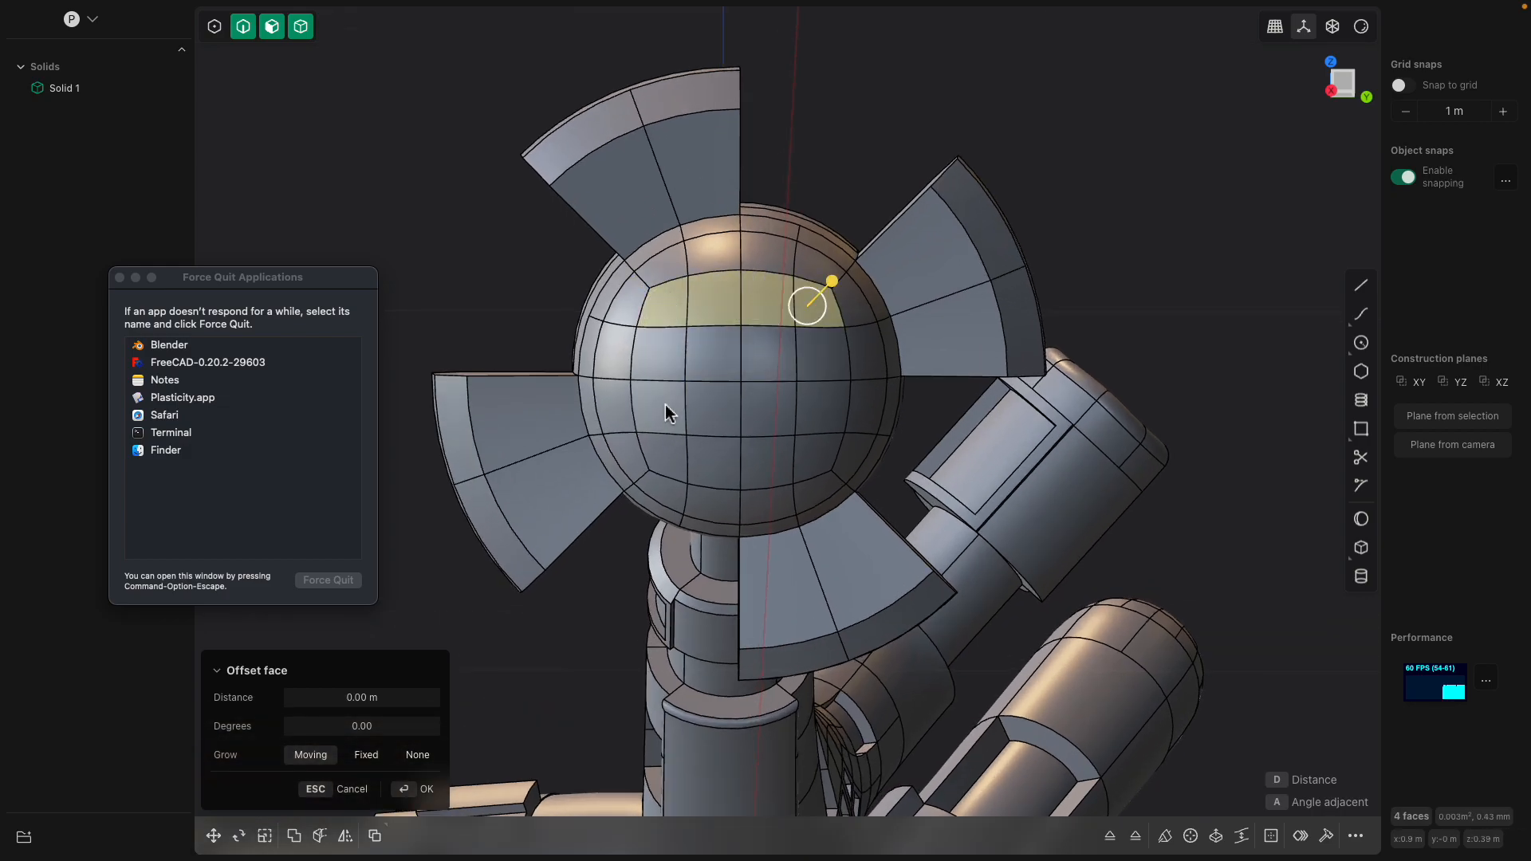
left_click(668, 357, "shift")
left_click(716, 363, "shift")
left_click(770, 356, "shift")
left_click(821, 354, "shift")
left_click(822, 409, "shift")
left_click(762, 415, "shift")
left_click(706, 411, "shift")
left_click(666, 456, "shift")
left_click(716, 461, "shift")
left_click(764, 463, "shift")
middle_click_drag(815, 458, 762, 295)
key("Delete")
Patch the opening in the dome across its boundary edge loop
left_click(781, 343)
double_click(777, 333)
left_click(1273, 836)
key("Return")
Offset the outline of the patched dome face inward to imprint a smaller inner face
left_click(731, 241)
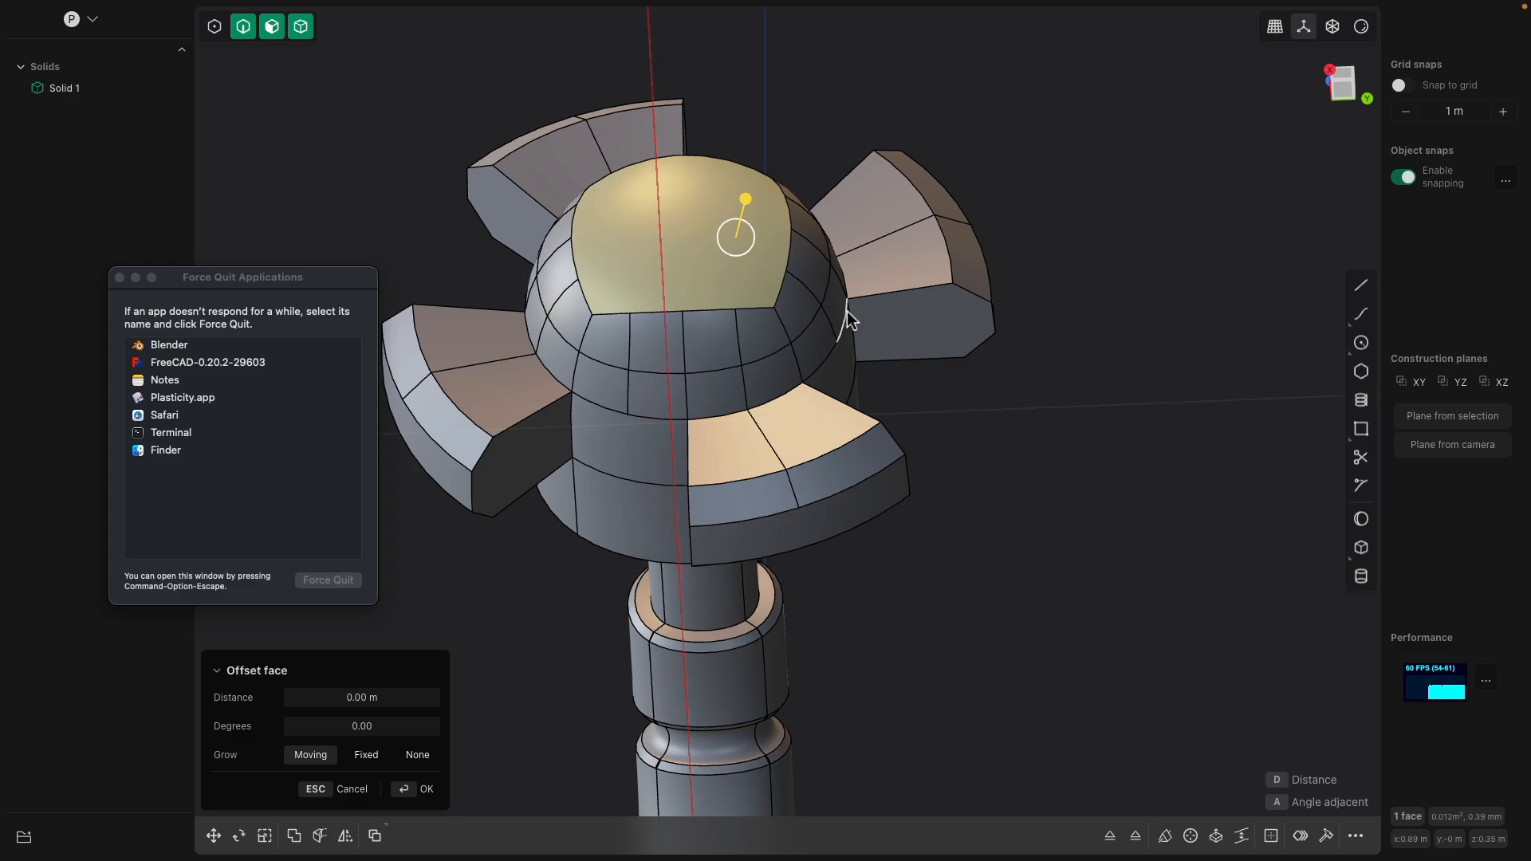
key("o")
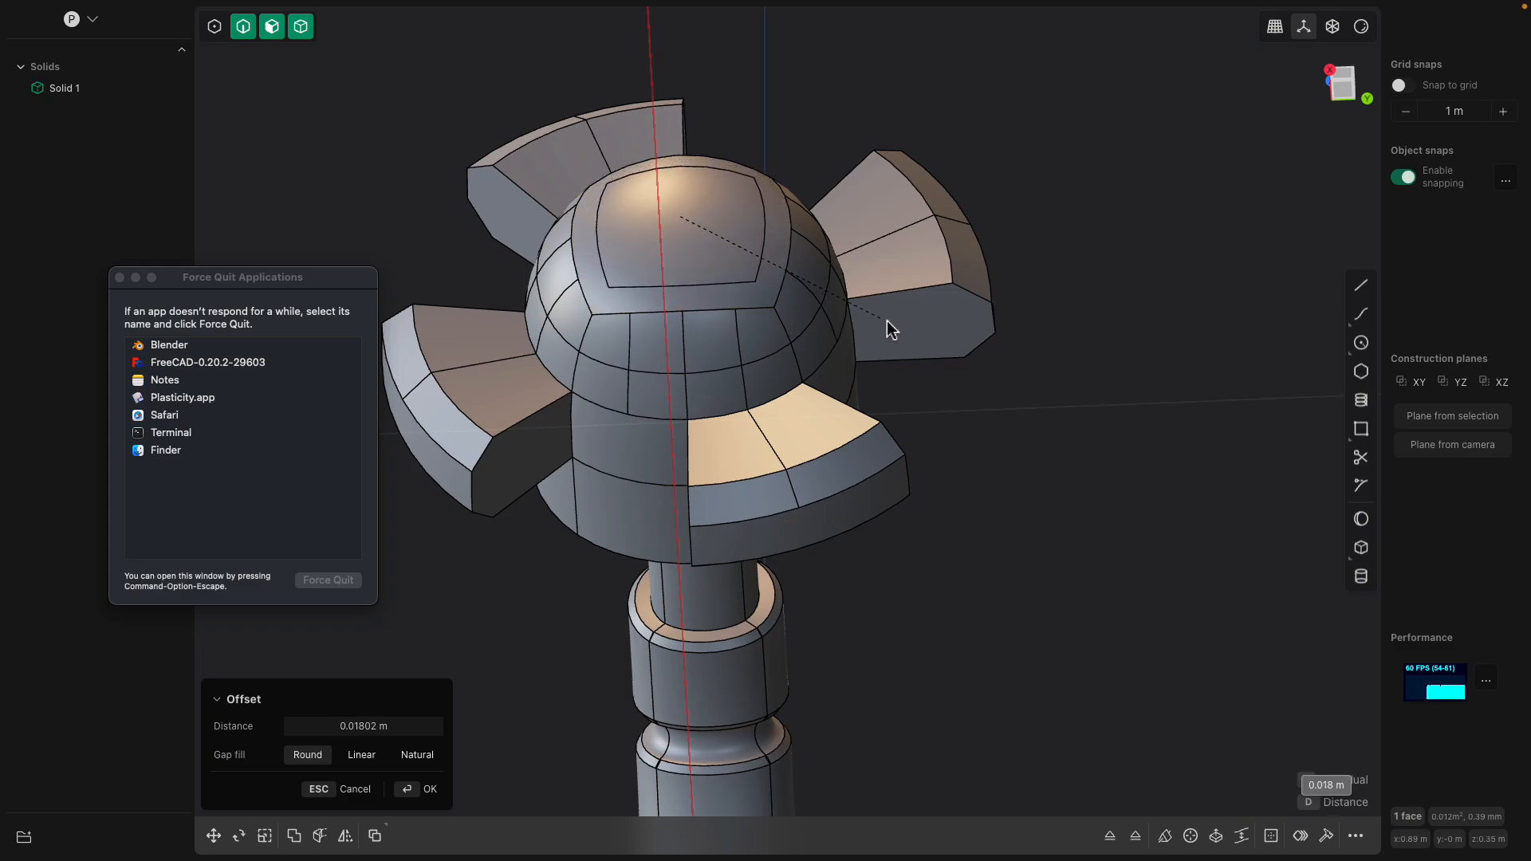
left_click(821, 301)
middle_click_drag(821, 301, 799, 300)
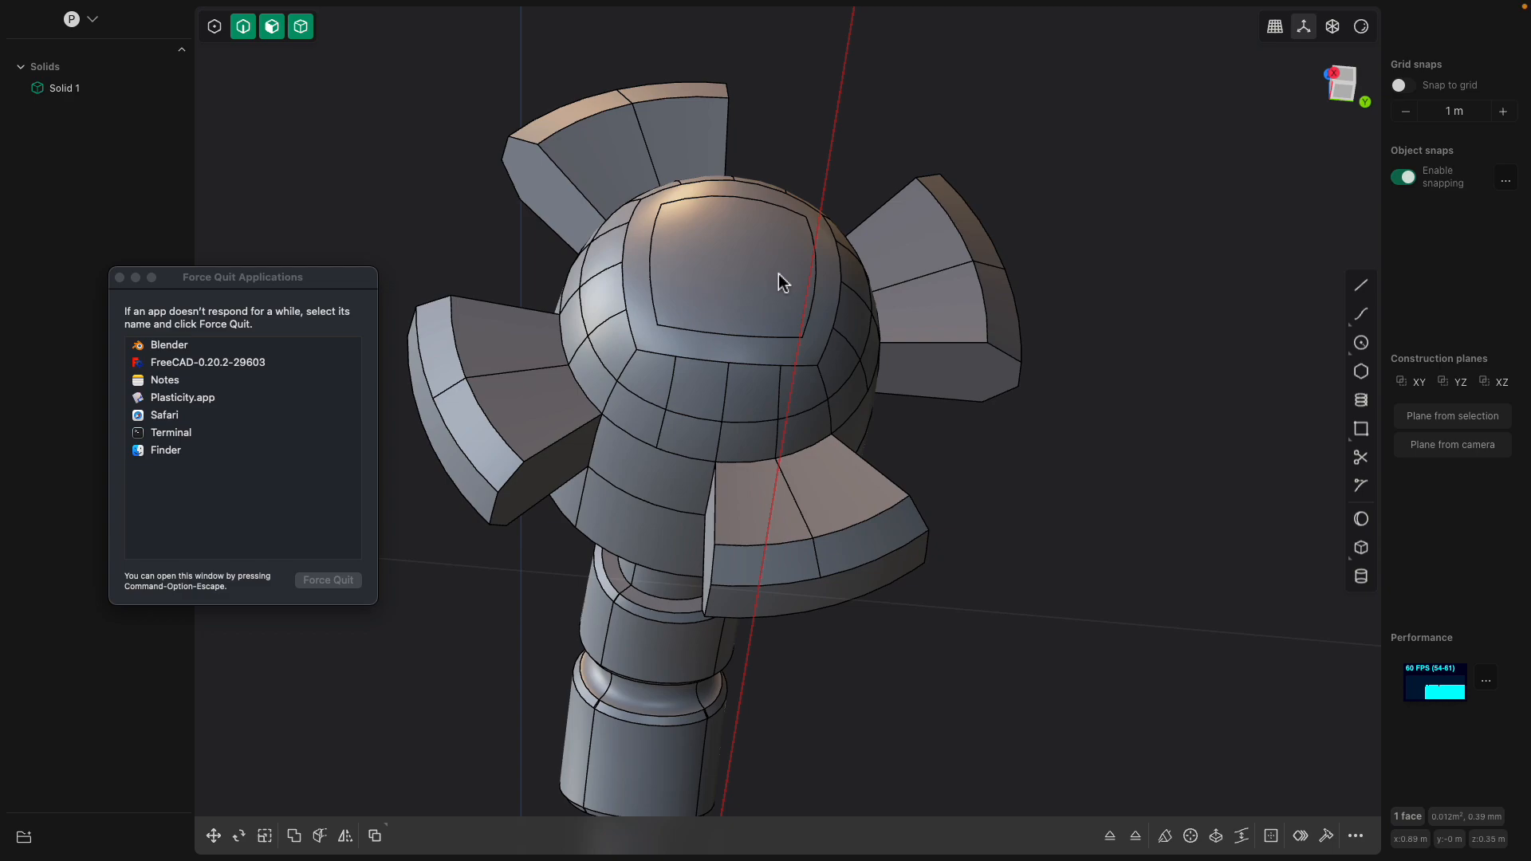
Offset the inner dome face into the solid to form a recess
left_click(778, 271)
mouse_move(780, 269)
left_mouse_down()
mouse_move(778, 257)
mouse_move(770, 283)
mouse_move(785, 260)
left_mouse_up()
key("Return")
middle_click_drag(785, 258, 730, 251)
scroll(730, 250, "up", 2)
Chamfer the edge loop around the rim of the dome recess
left_click(734, 252)
left_click(753, 252, "alt")
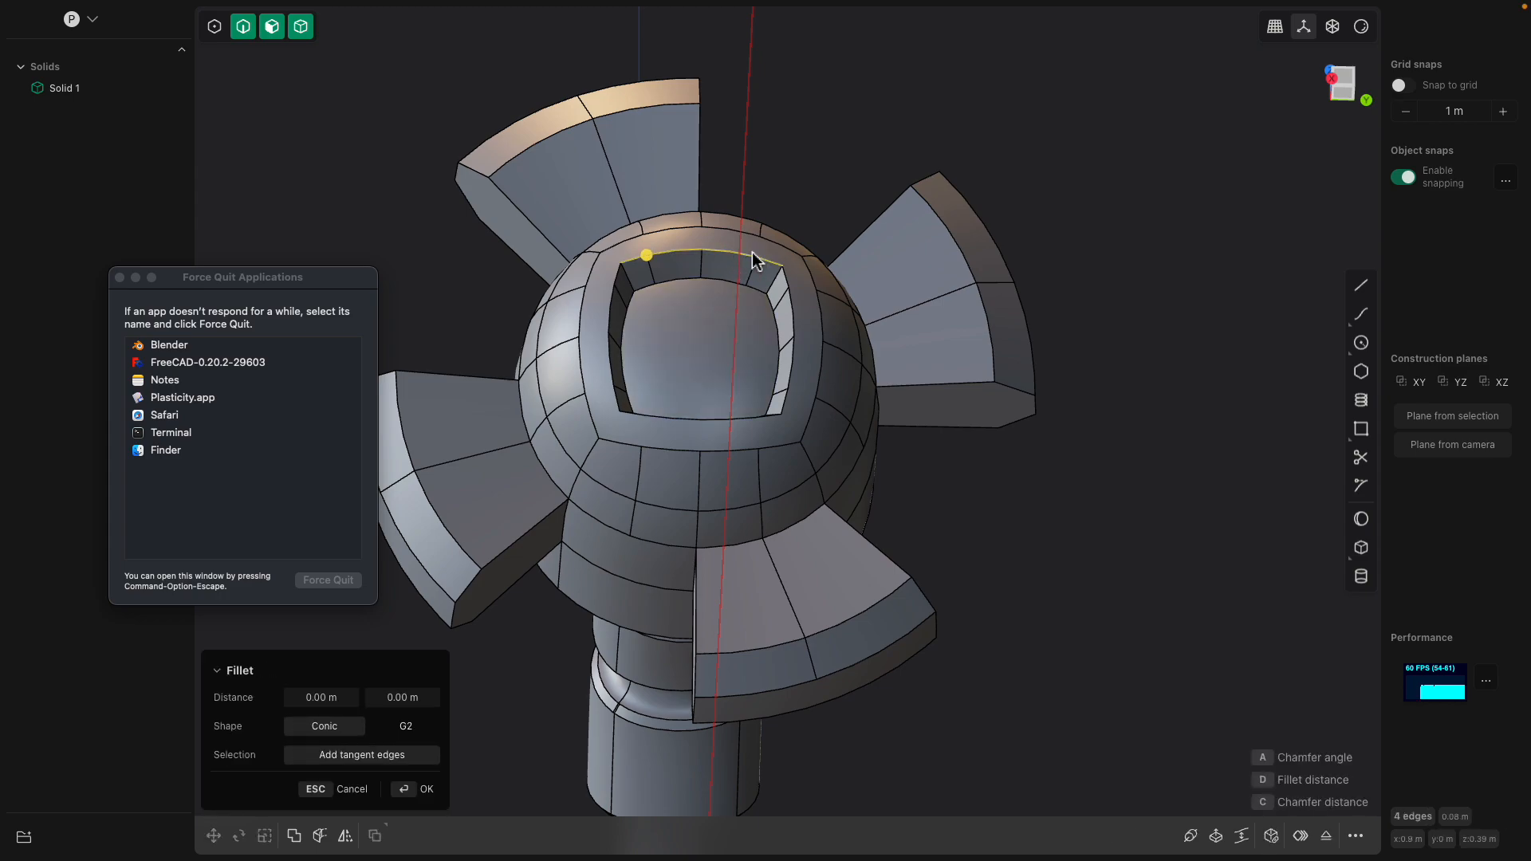
left_click(754, 418, "alt")
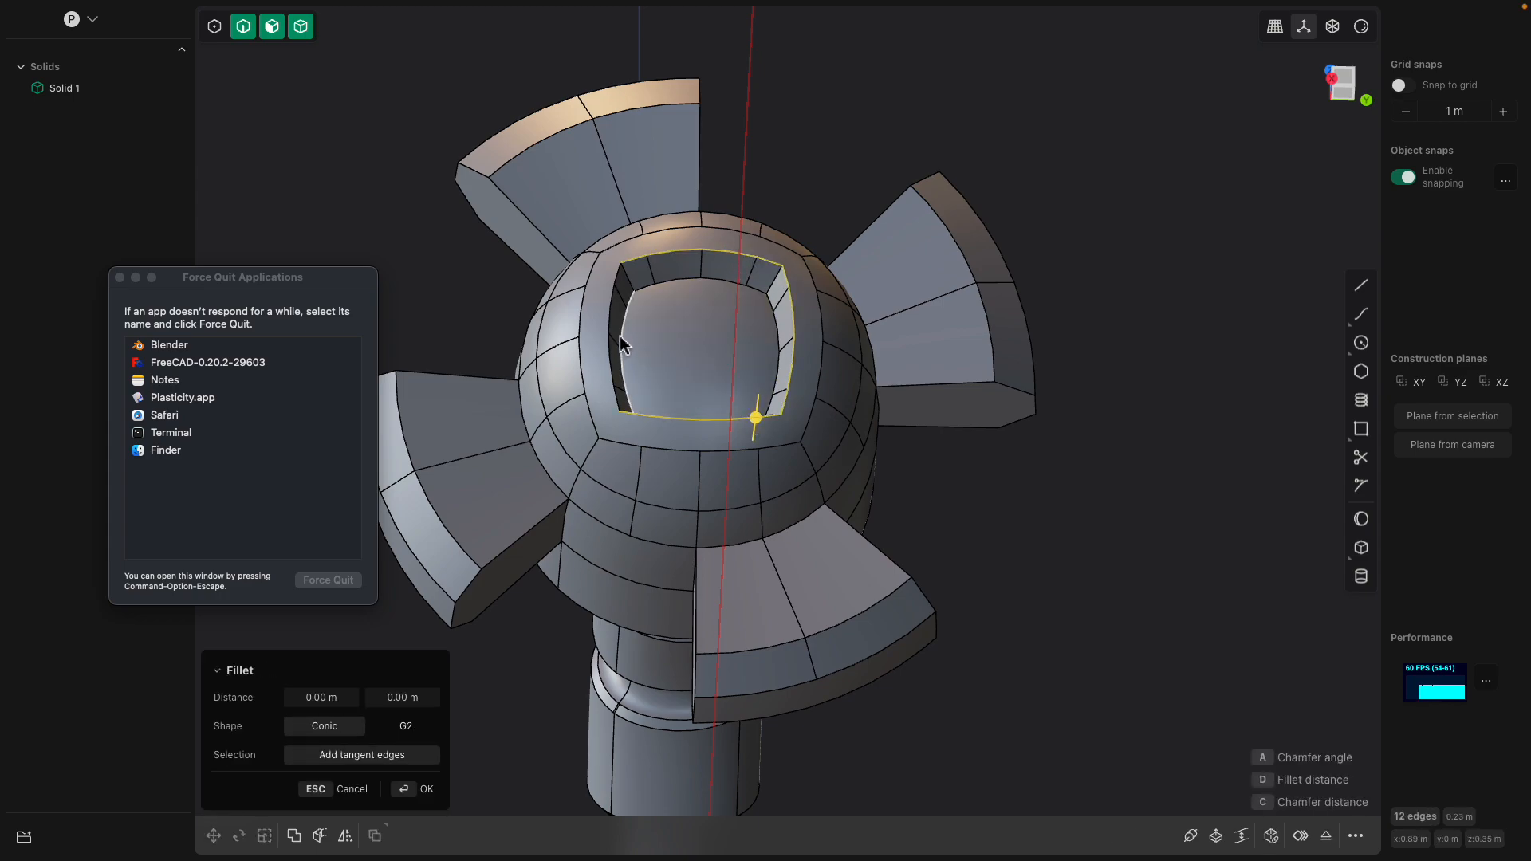
left_click_drag(614, 386, 610, 388)
key("Return")
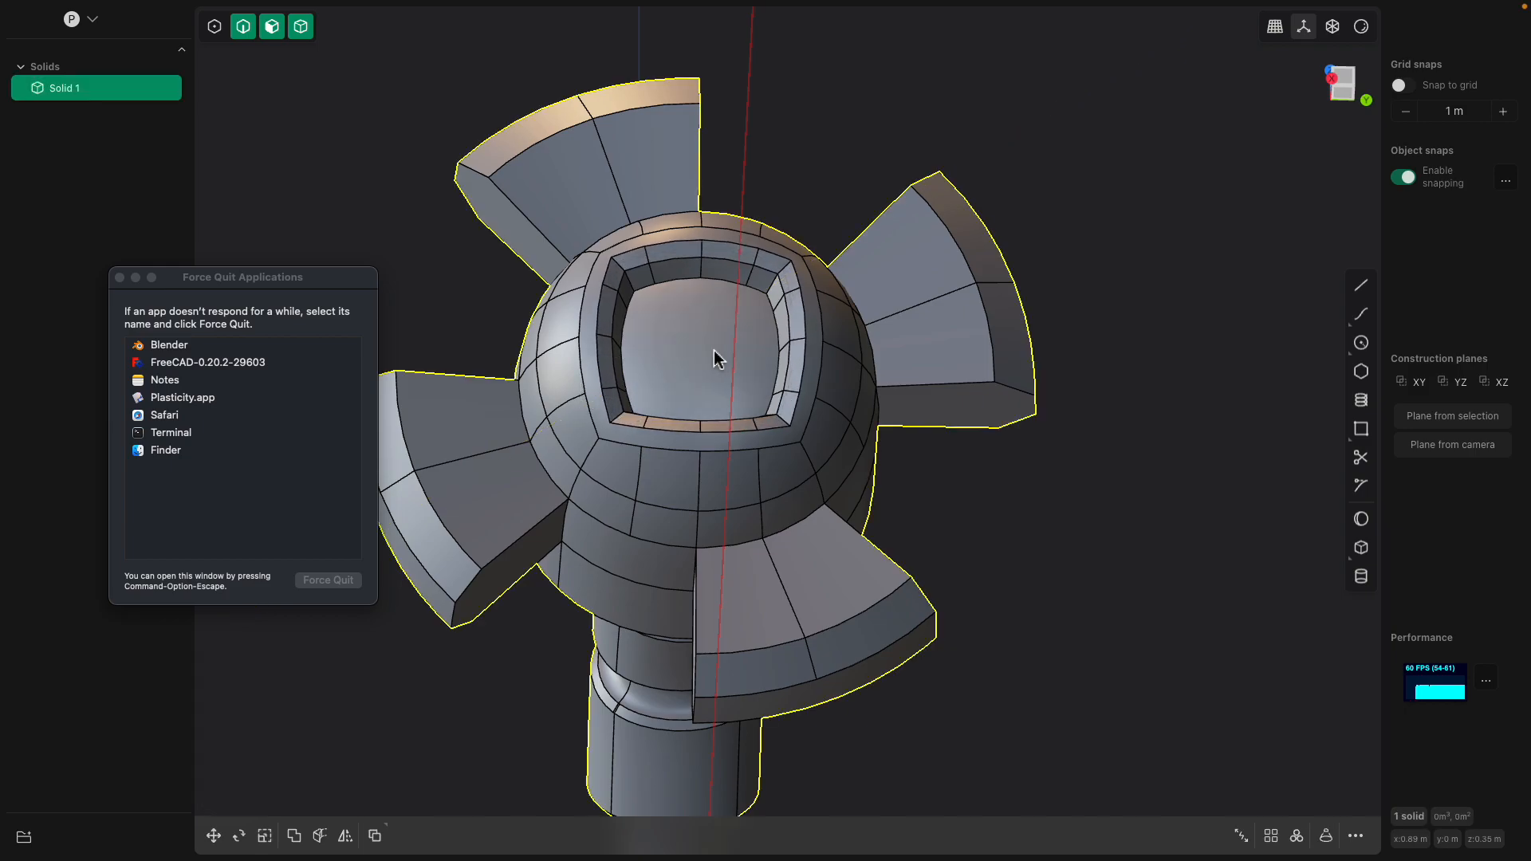
Offset the floor of the dome recess deeper into the solid
left_click(718, 350)
left_click_drag(723, 327, 721, 336)
key("Return")
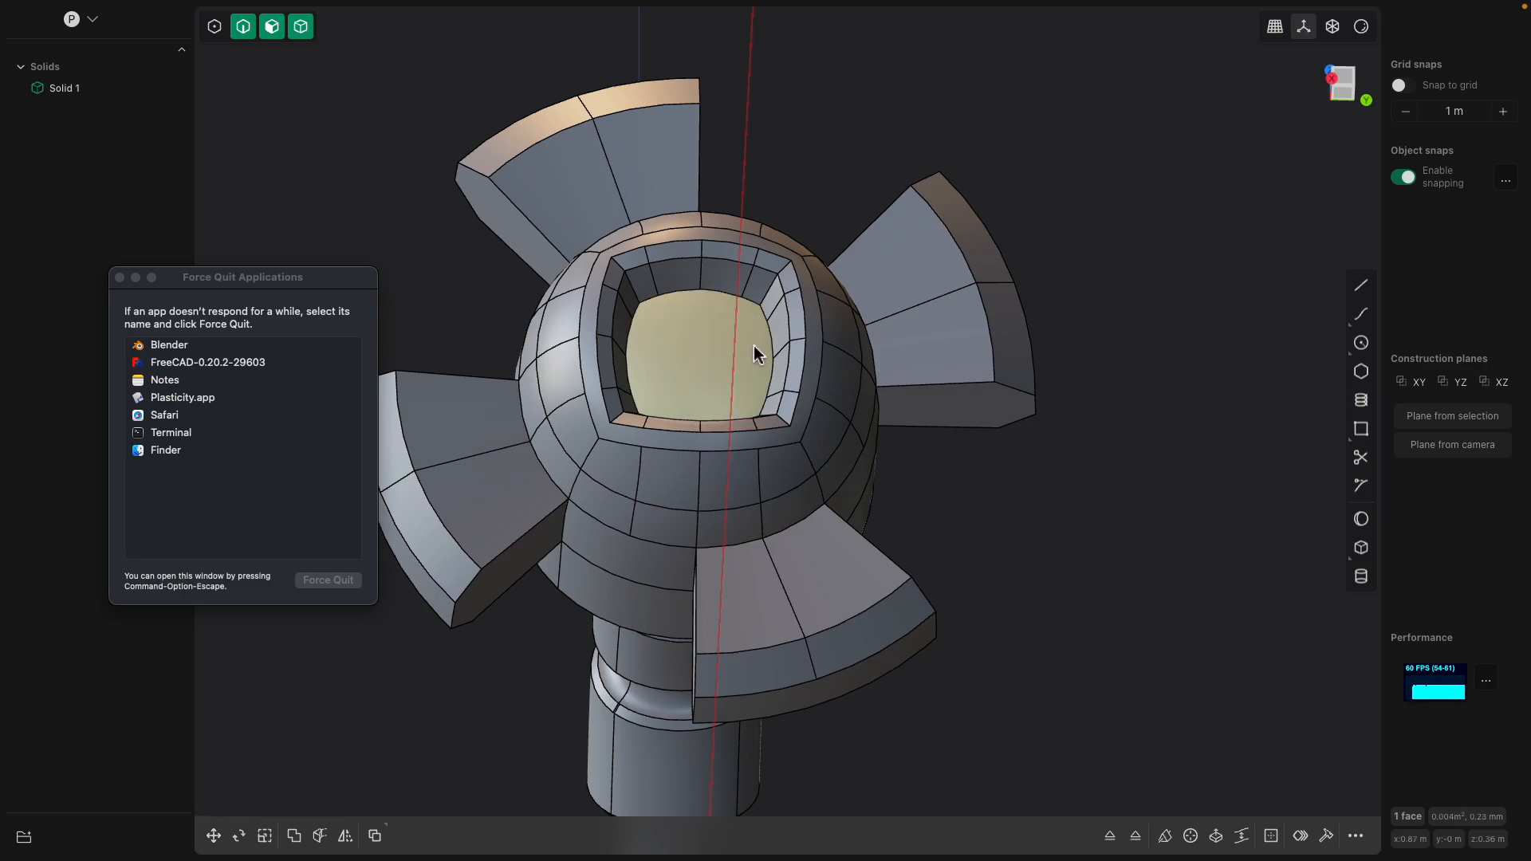
Offset the recess floor's outline inward and sink the resulting inner face by about 0.032 m
key("o")
left_click_drag(812, 356, 825, 362)
key("Return")
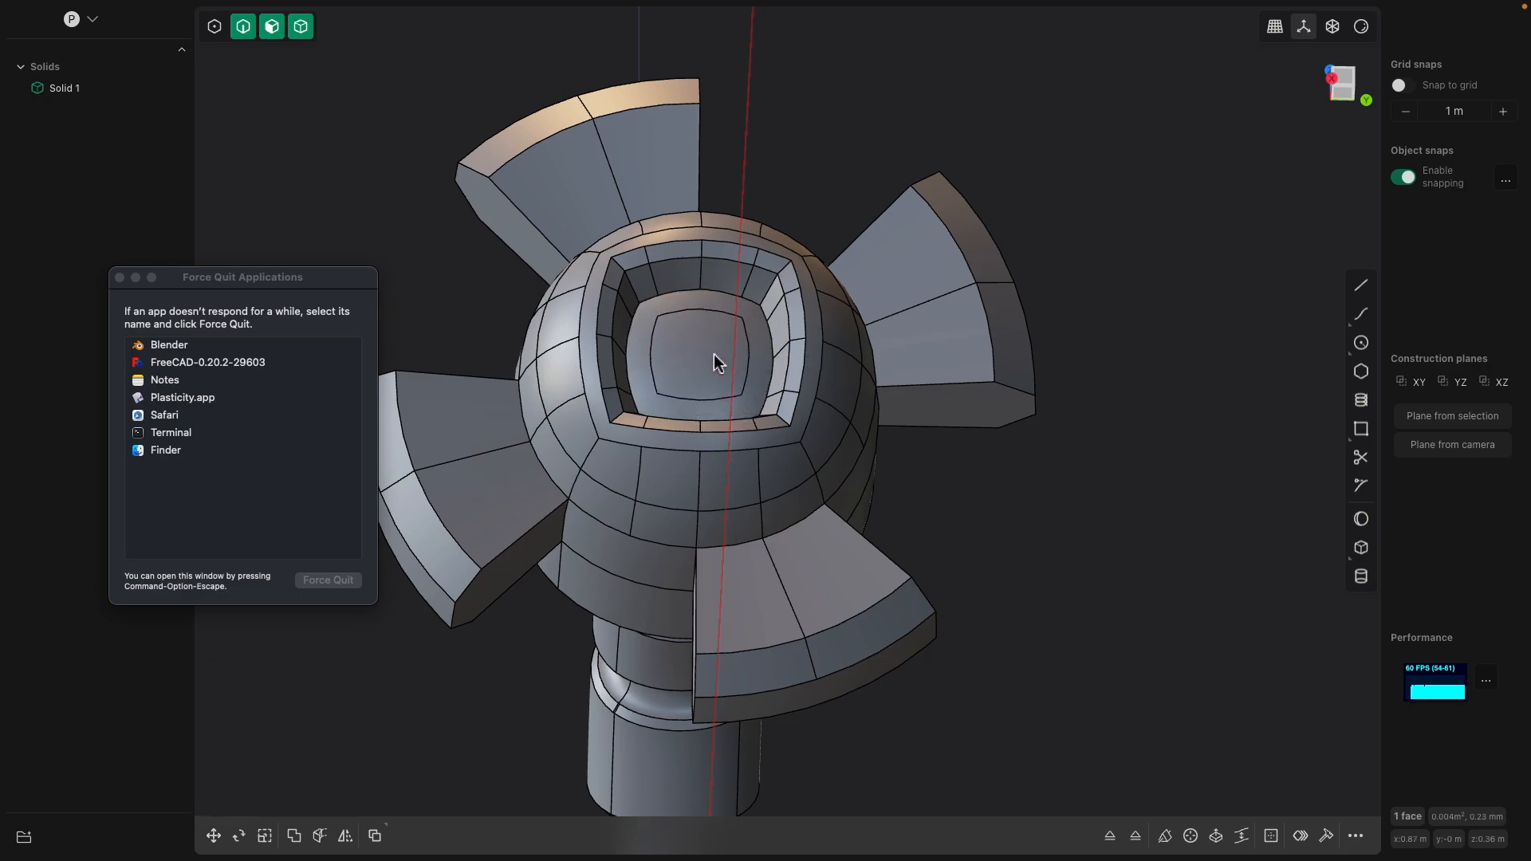
key("o")
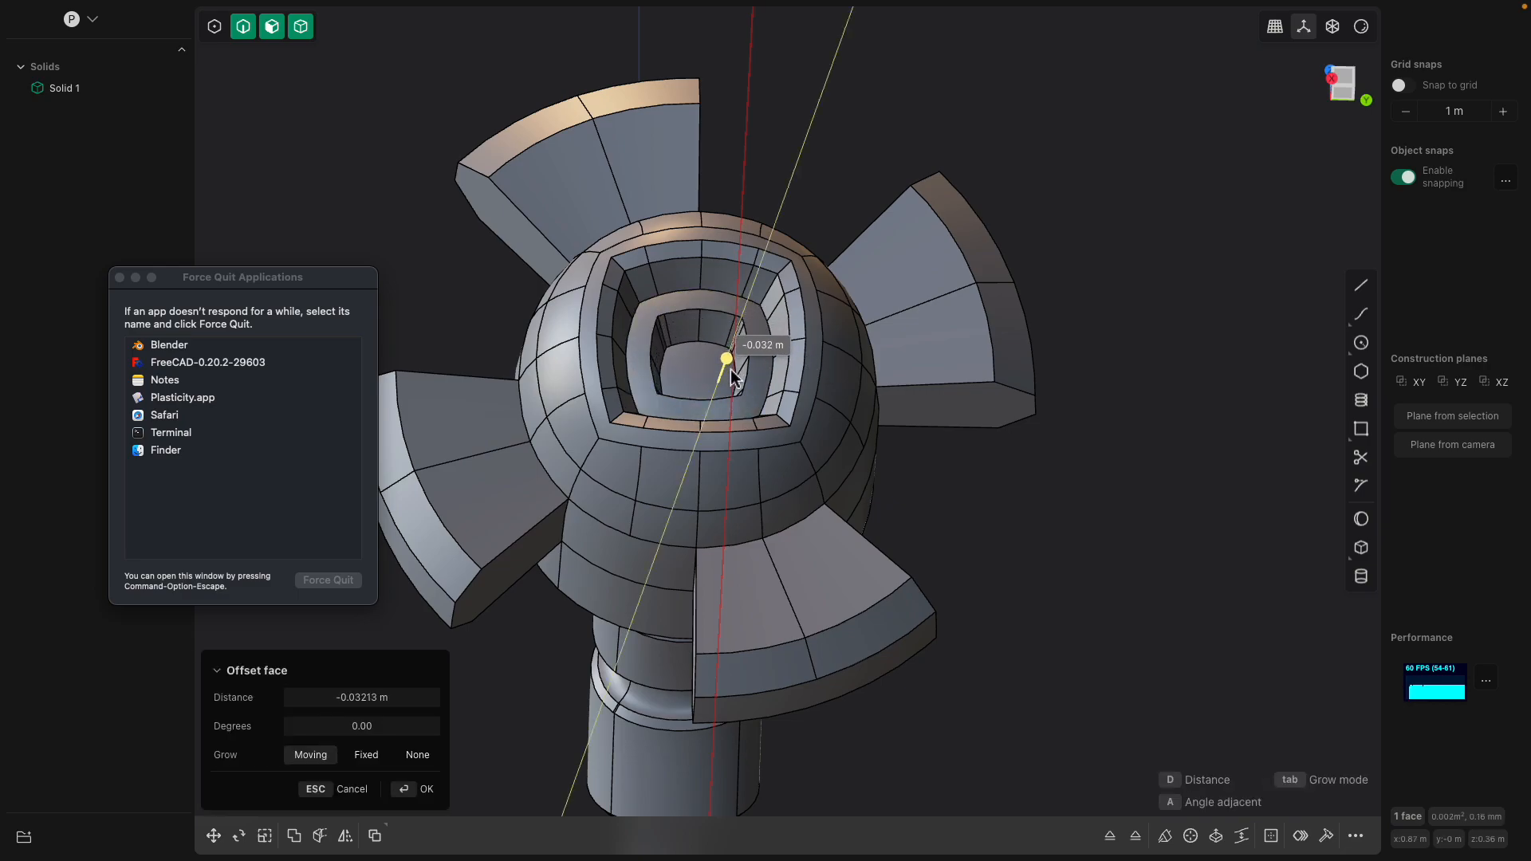
key("Return")
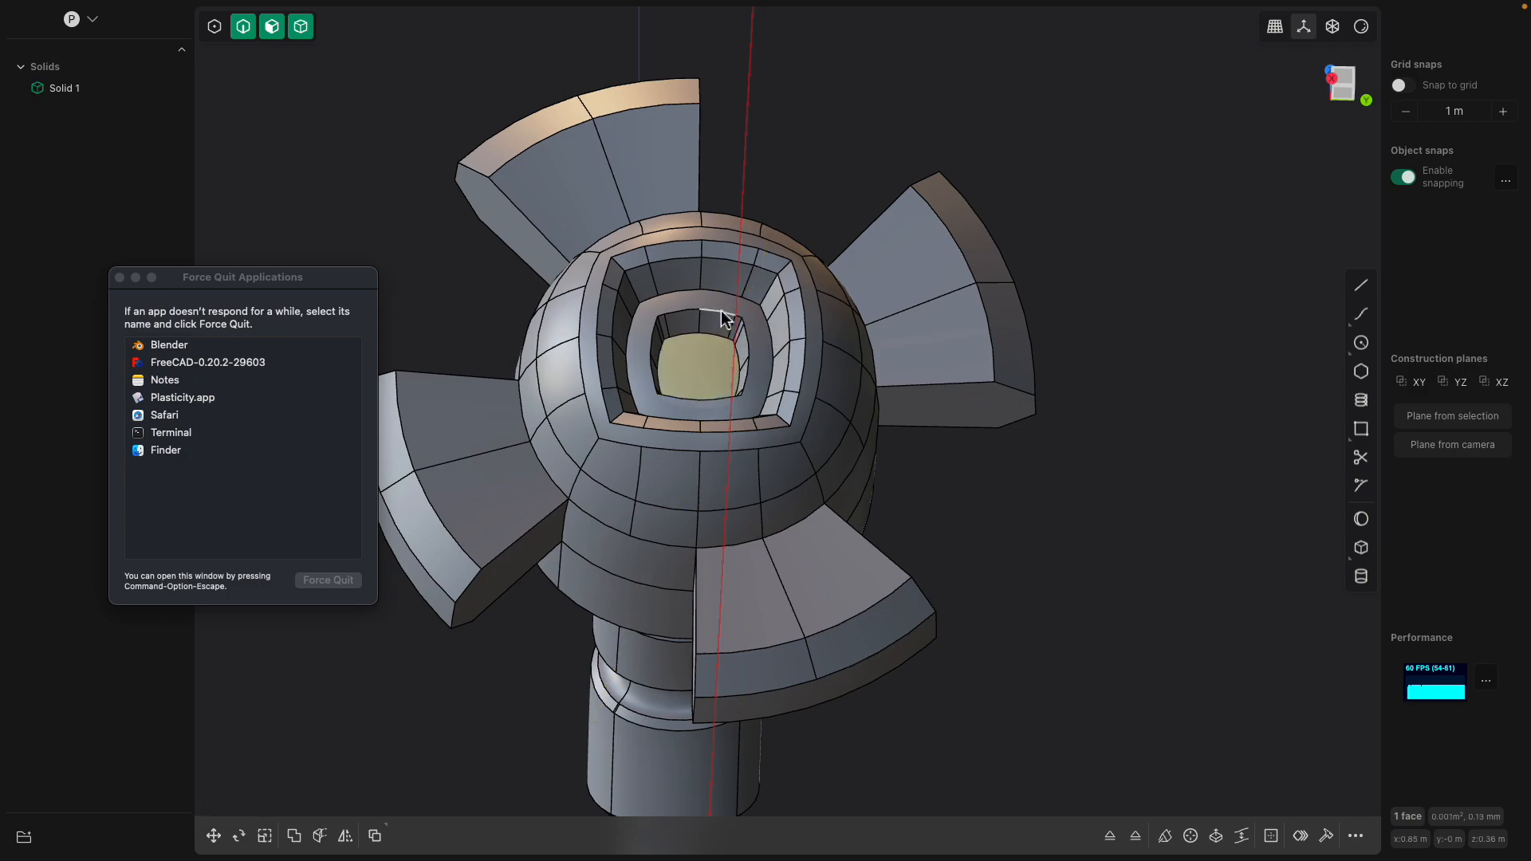
Chamfer the edge loop around the rim of the inner recess
key("f")
left_click(696, 372)
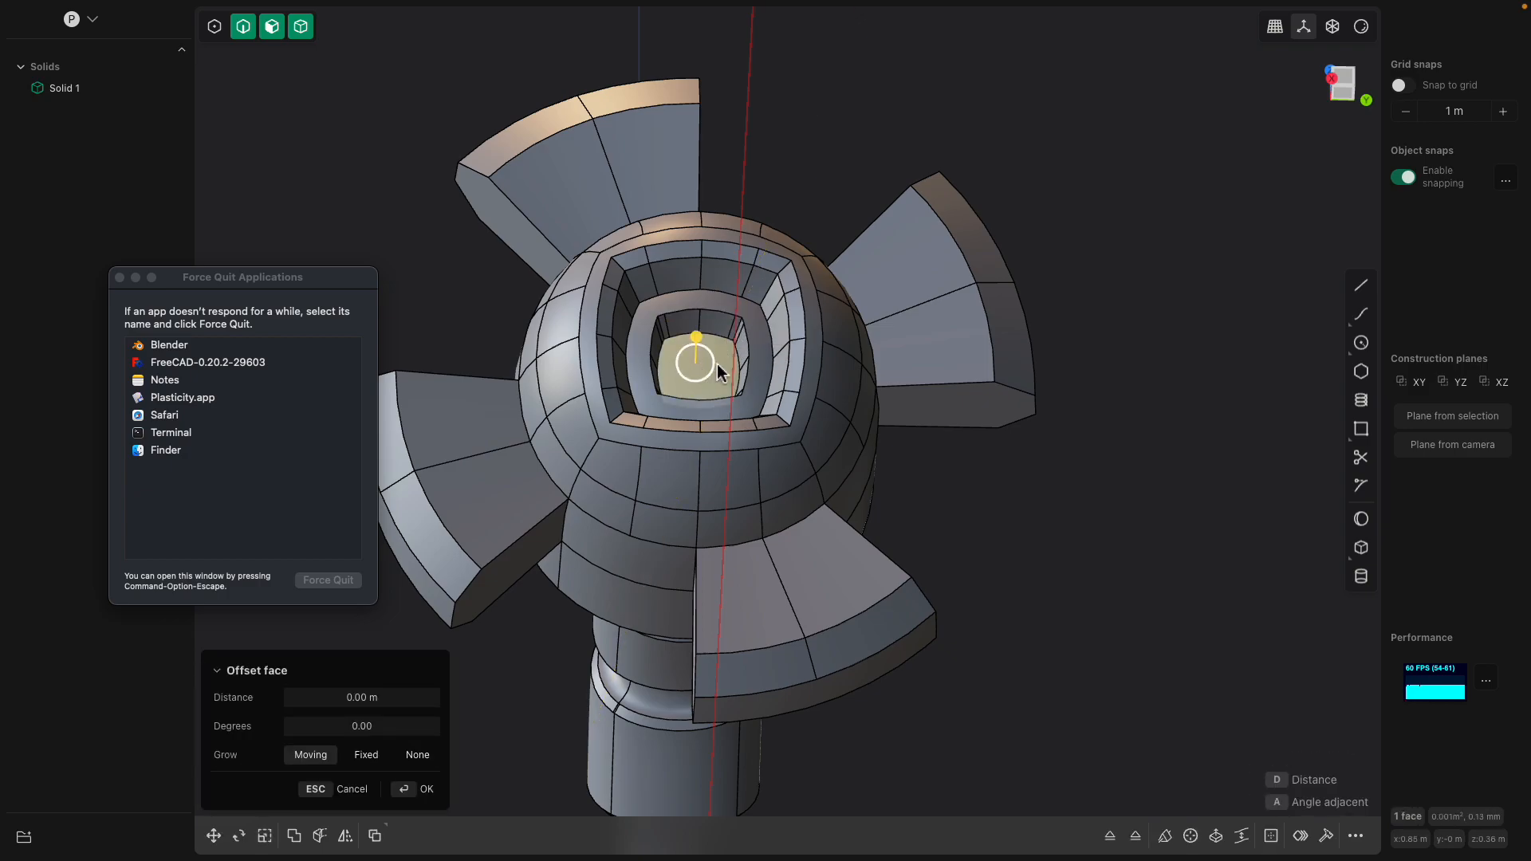
scroll(718, 369, "up", 3)
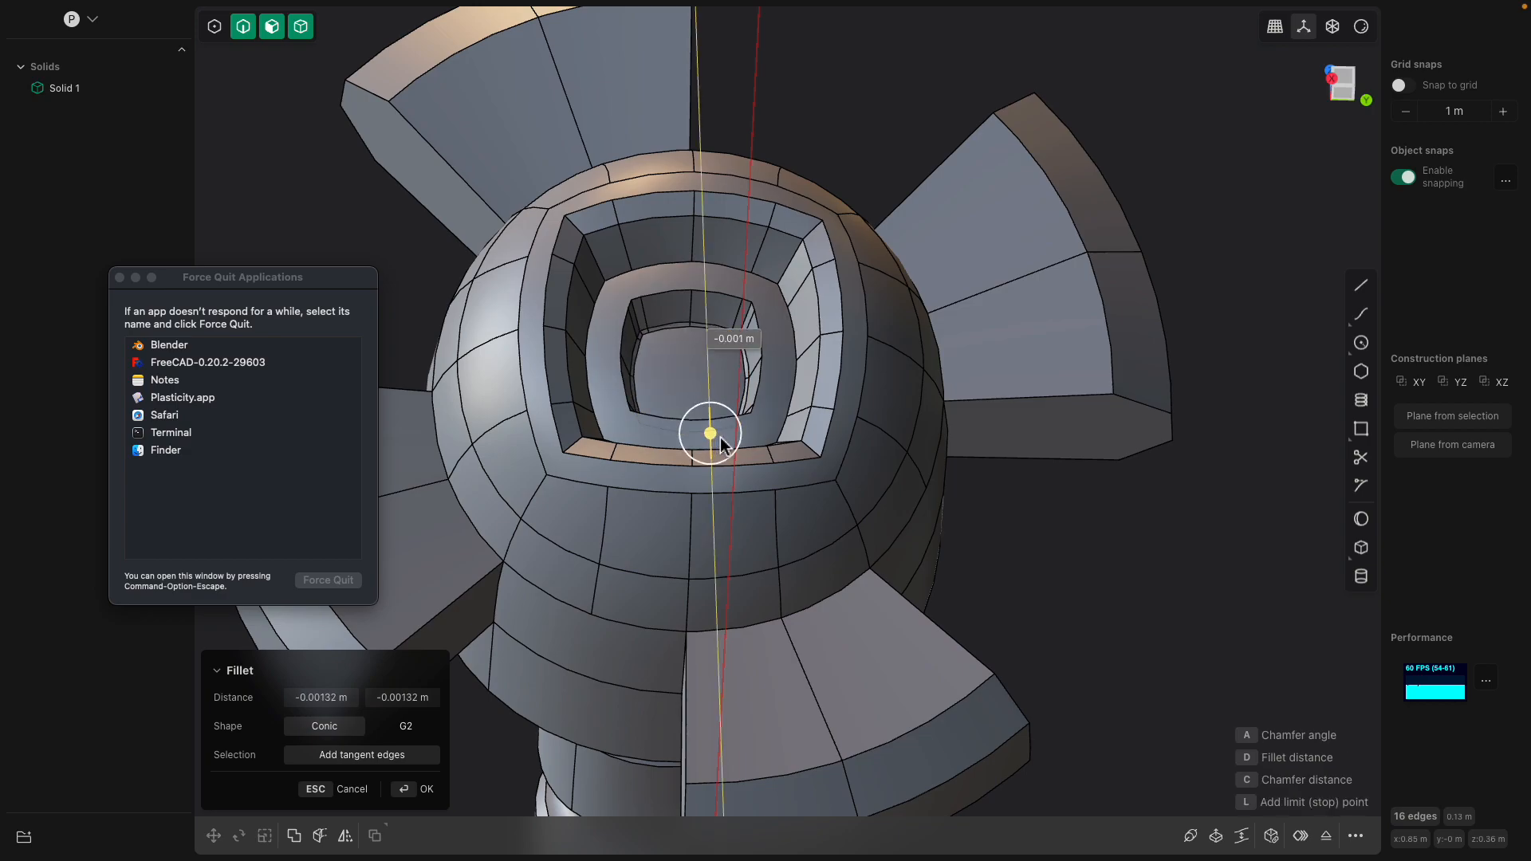
left_click(654, 420)
key("Return")
Examine the branching model's arms, junction and recessed panels from several views
scroll(789, 156, "down", 5)
left_click(1047, 490)
middle_click_drag(1046, 492, 1083, 600)
middle_click_drag(1020, 536, 670, 523, "shift")
middle_click_drag(949, 481, 724, 398, "shift")
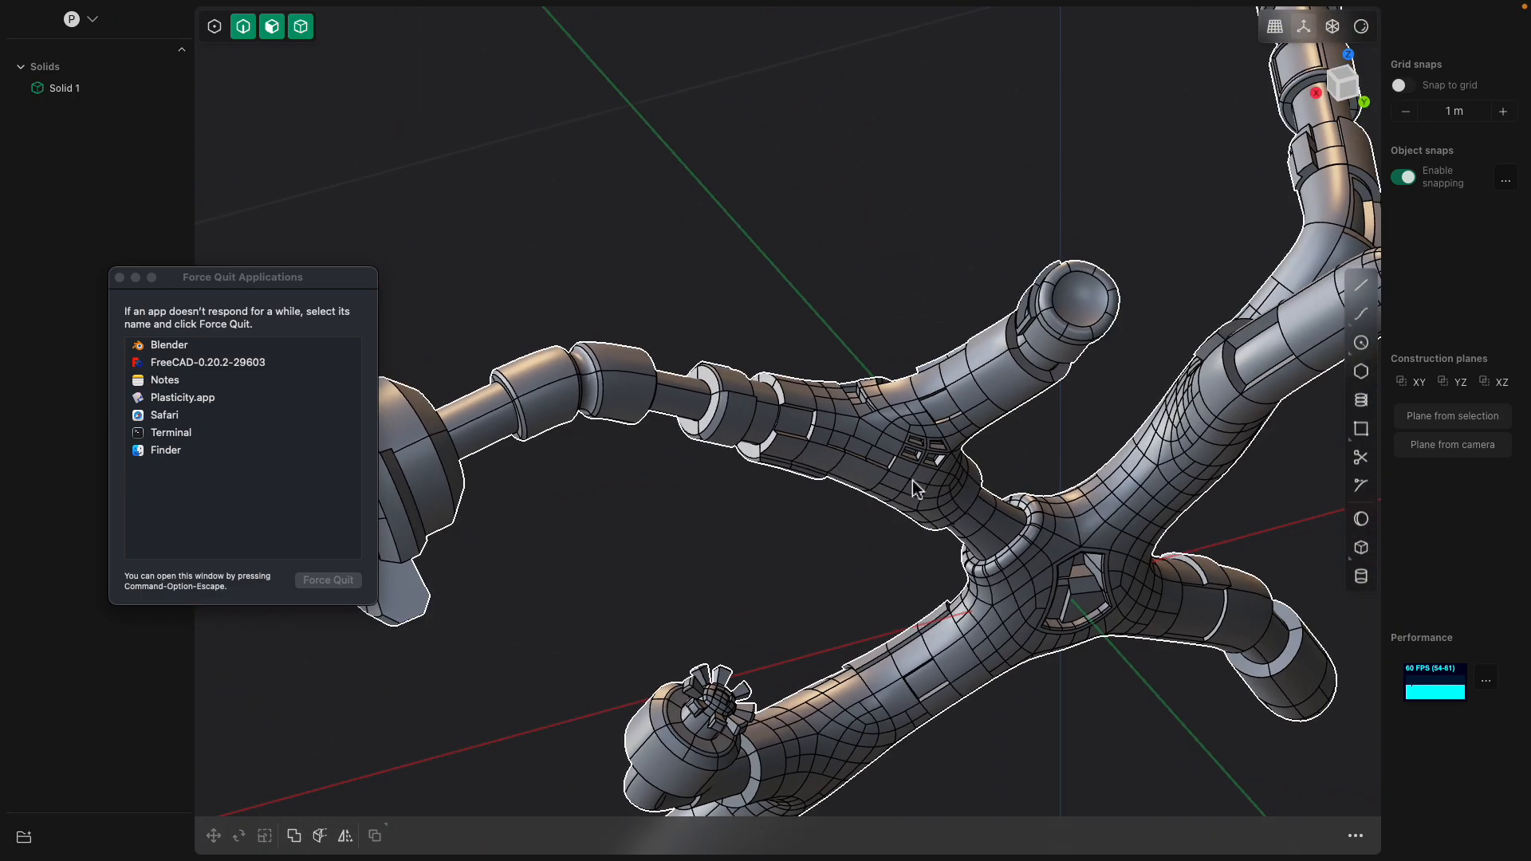
middle_click_drag(919, 480, 806, 450)
scroll(889, 509, "up", 8)
scroll(989, 531, "up", 4)
middle_click_drag(964, 571, 744, 370, "shift")
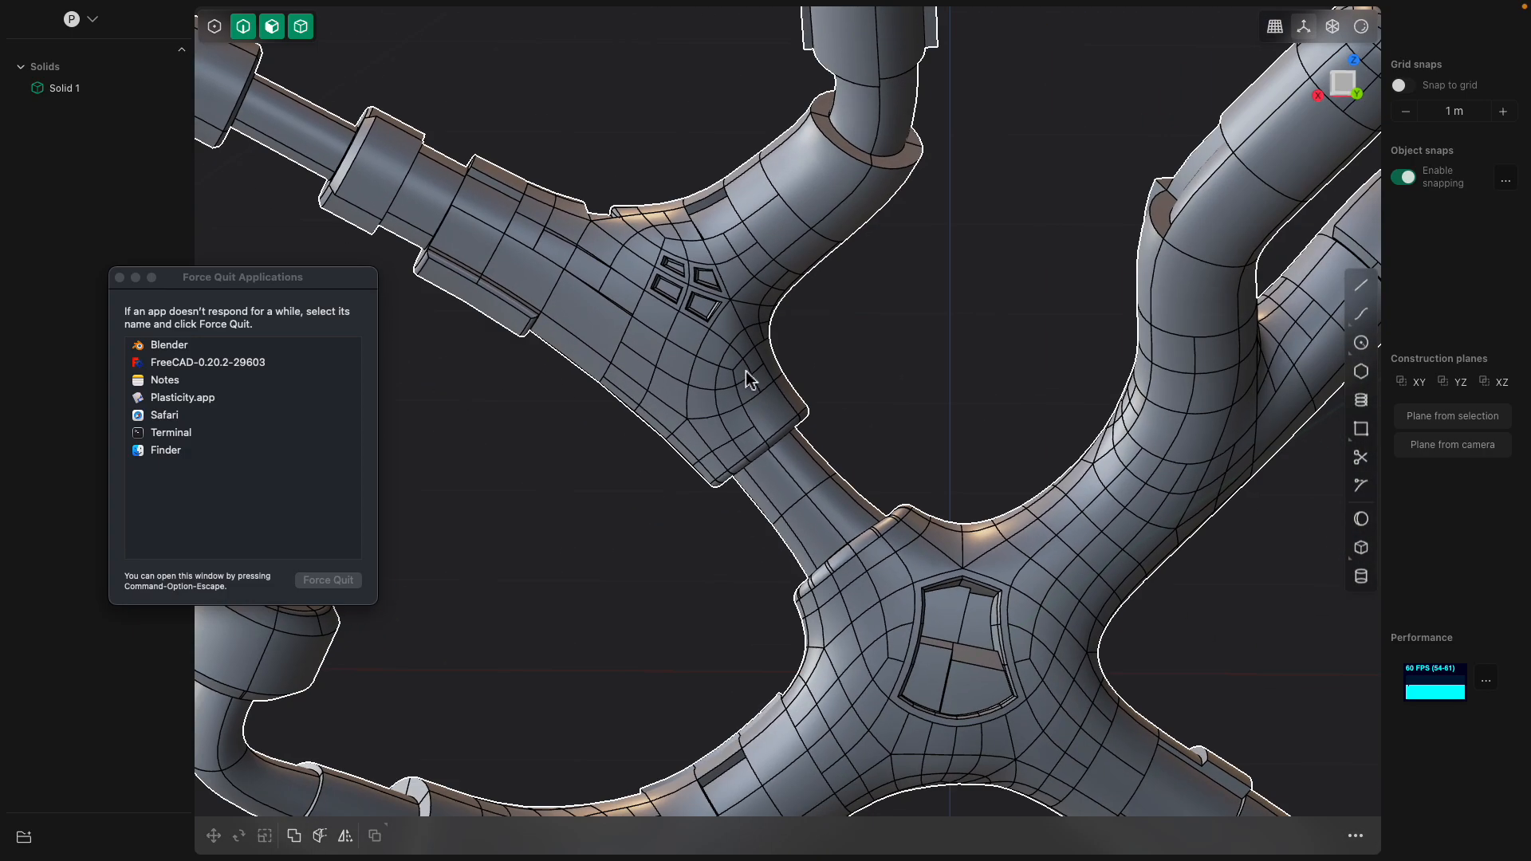
scroll(925, 605, "down", 5)
middle_click_drag(925, 606, 963, 451)
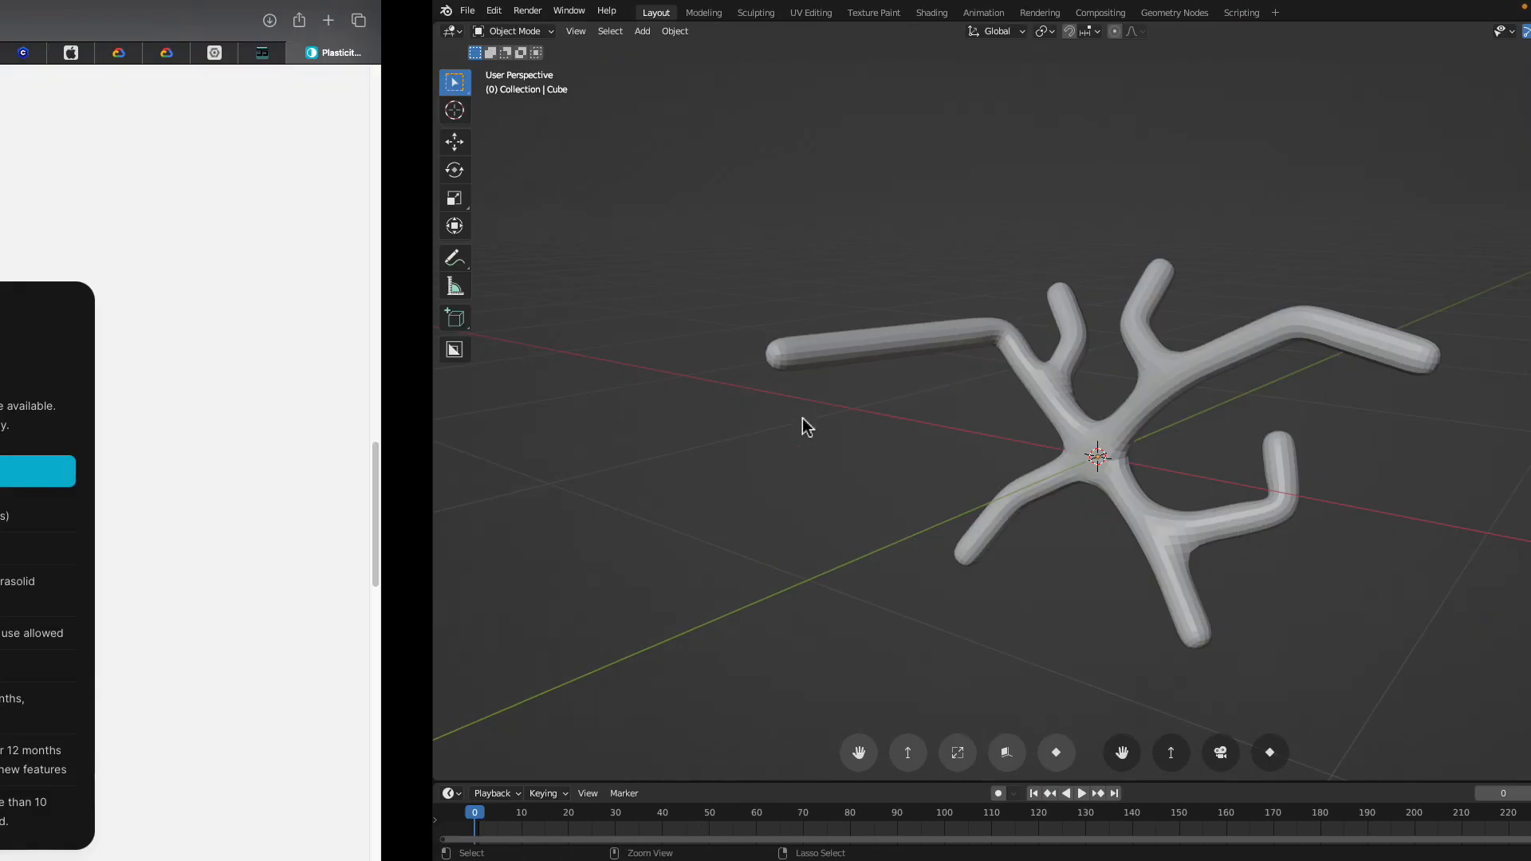
Switch back from Blender to Plasticity and close the Force Quit Applications window
key("ctrl+Left")
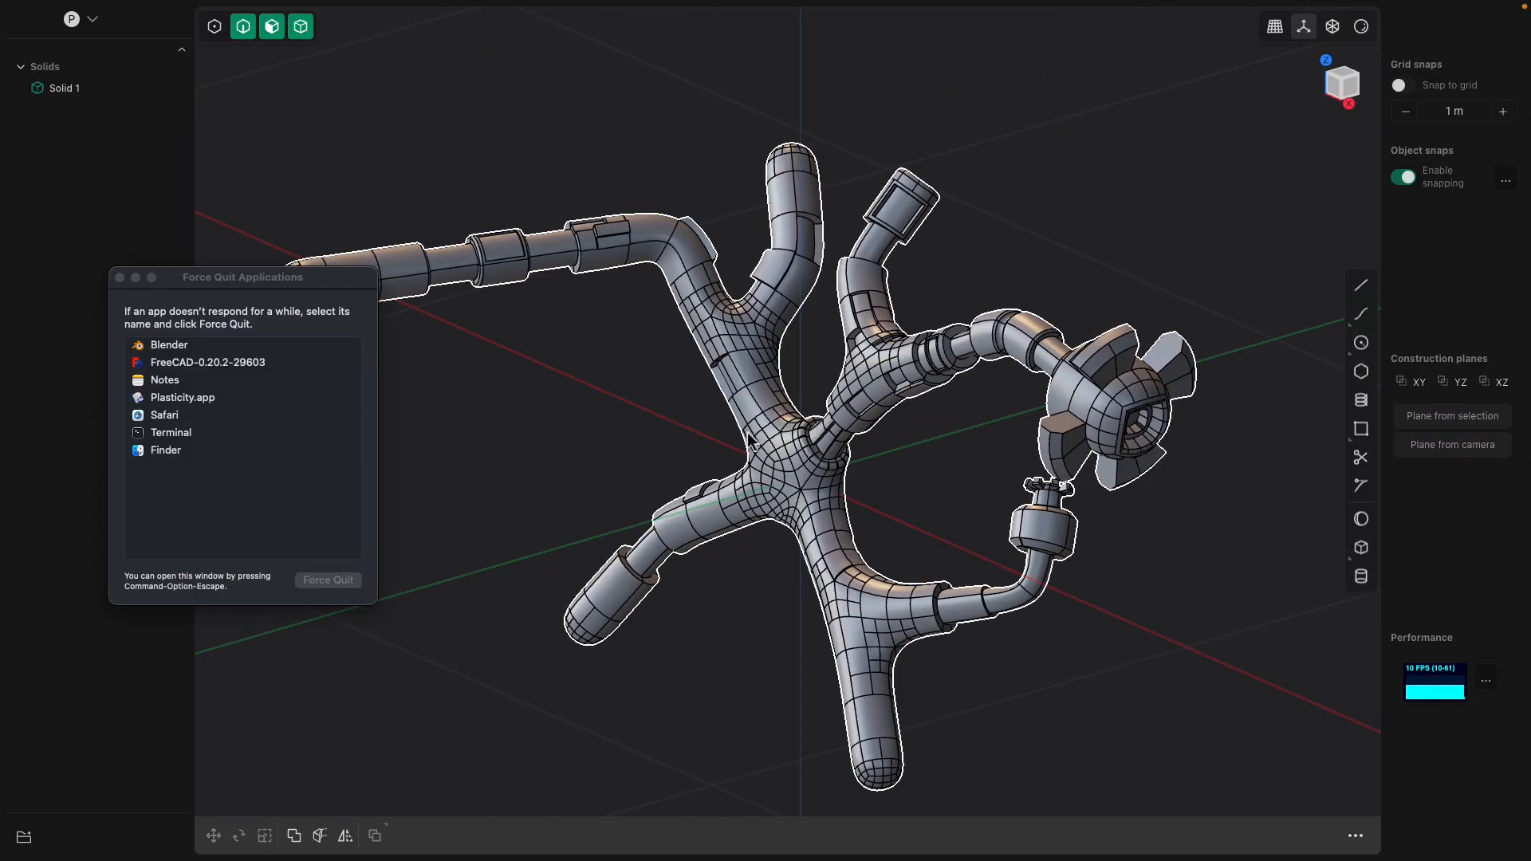
left_click(120, 279)
middle_click_drag(585, 280, 595, 284)
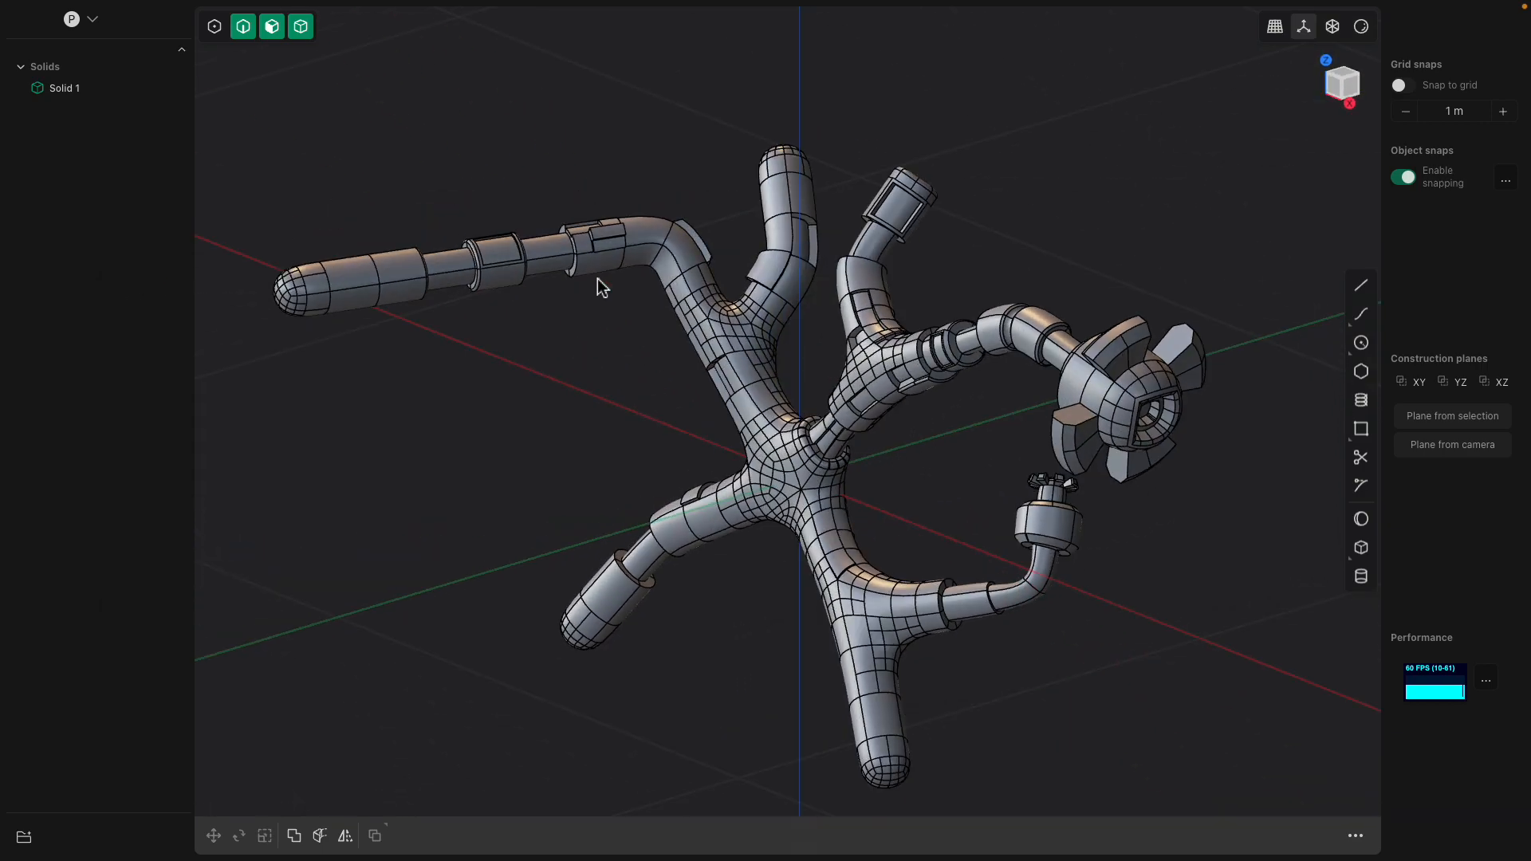
Offset the four faces of the band near the long arm's rounded tip outward into a thicker collar
left_click(359, 279)
scroll(361, 279, "up", 2)
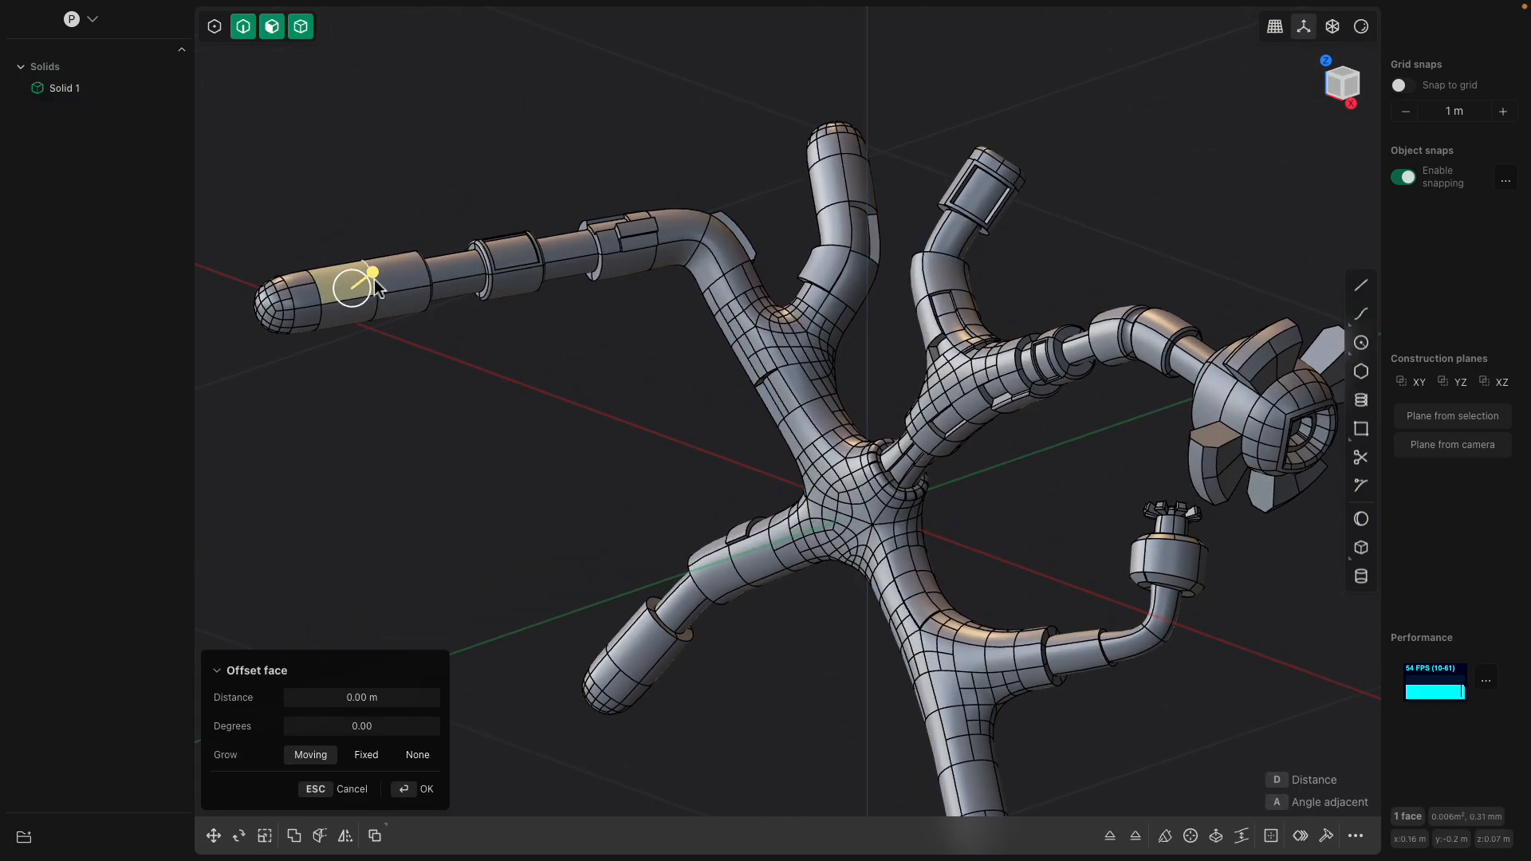
middle_click_drag(363, 279, 603, 338)
scroll(603, 338, "up", 4)
left_click(484, 345)
middle_click_drag(485, 344, 905, 351)
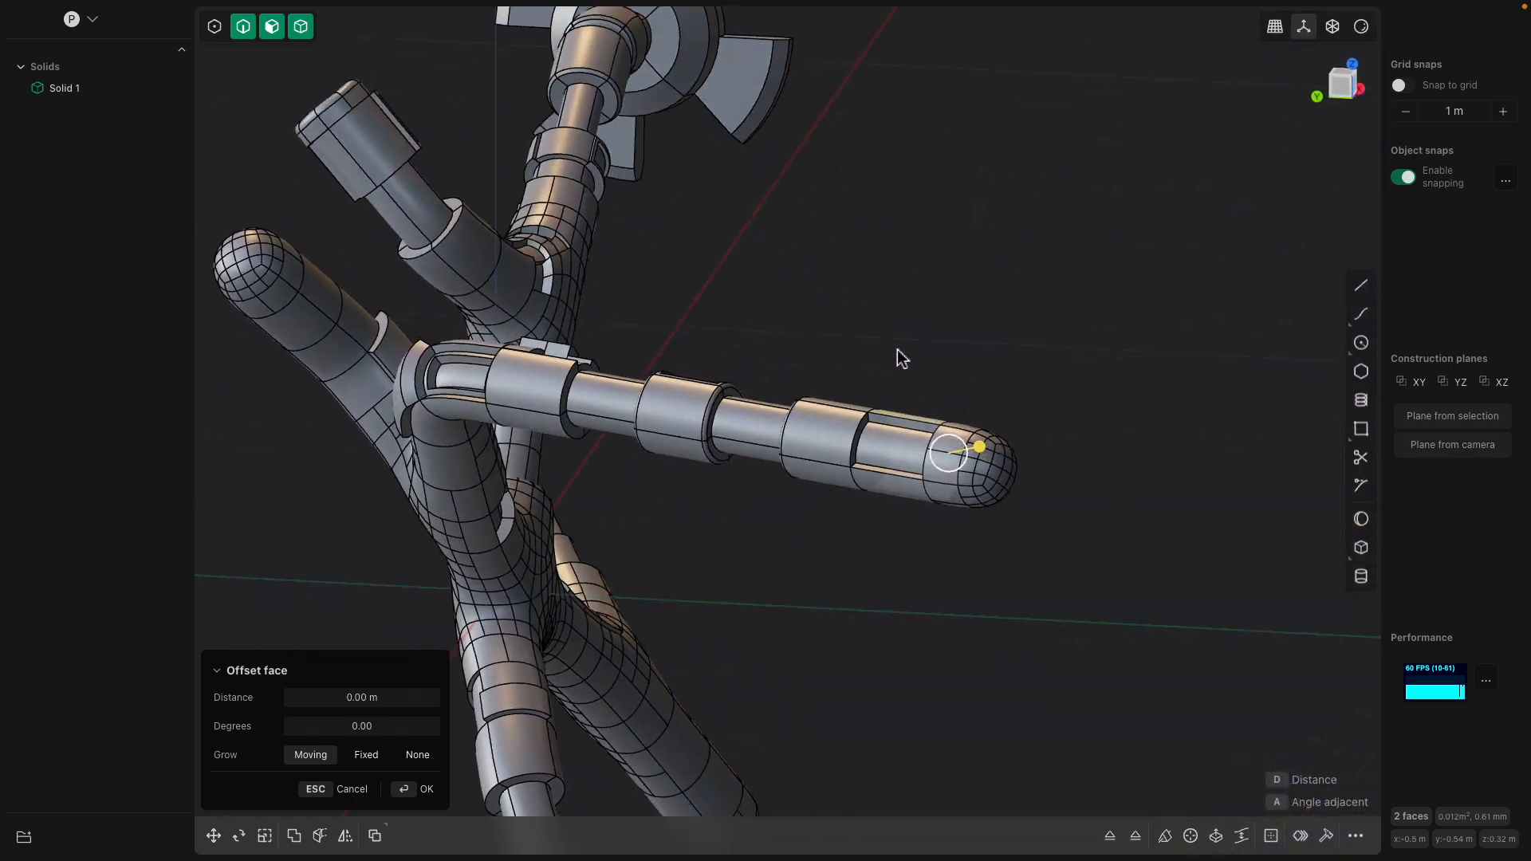
middle_click_drag(881, 441, 548, 444)
left_click(904, 260)
left_click(922, 290)
left_click(582, 299, "shift")
middle_click_drag(582, 299, 941, 366)
left_click_drag(914, 360, 923, 343)
left_click(911, 299)
Chamfer the four rim edges on the tip side of the long arm's collar by about 0.033 m
middle_click_drag(912, 300, 842, 367)
scroll(840, 369, "up", 3)
left_click(809, 410)
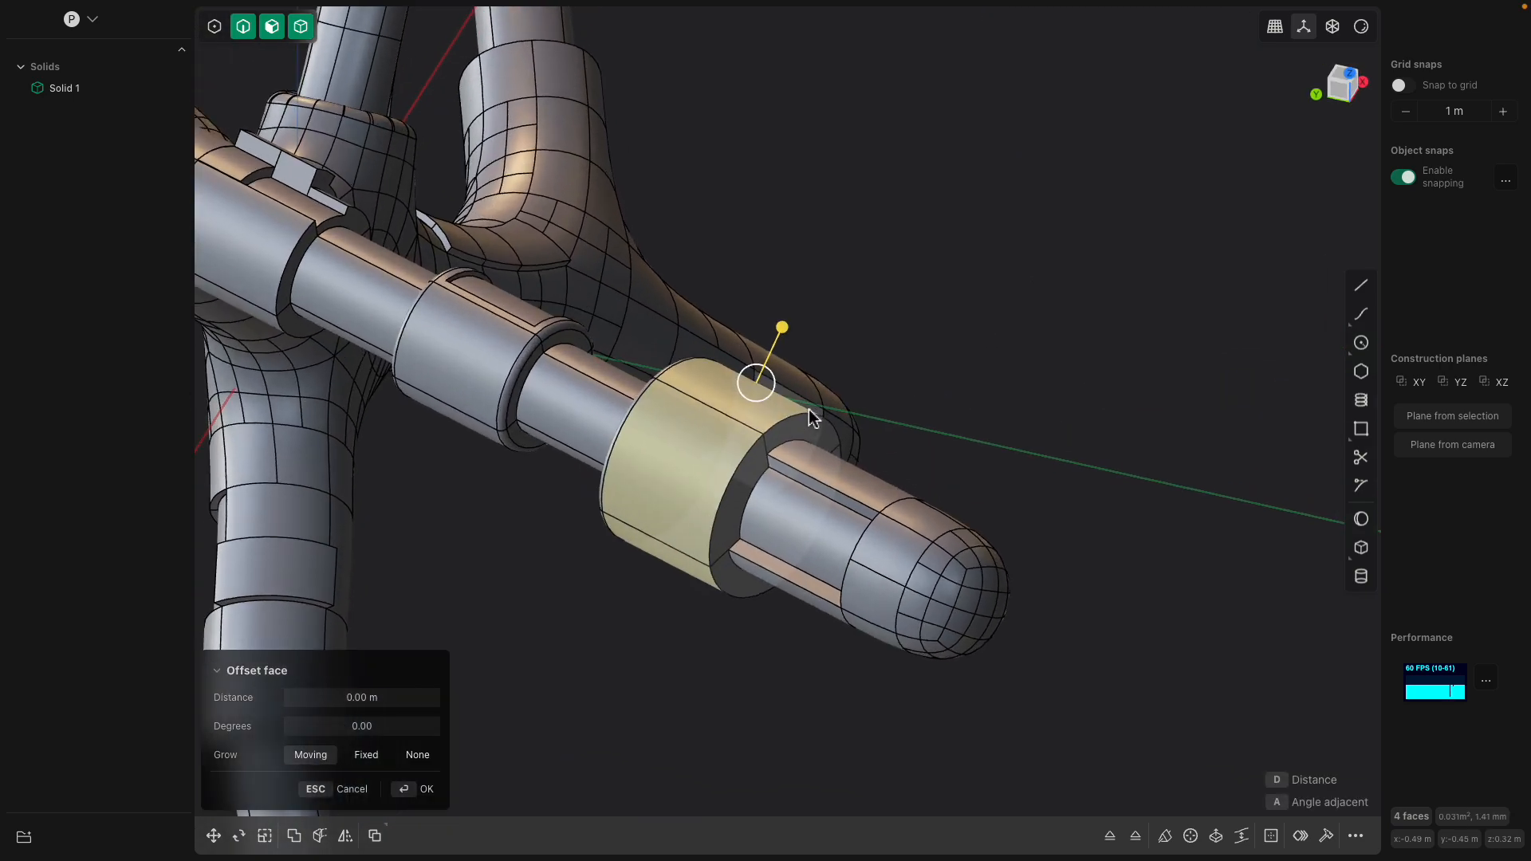
left_click(799, 416)
left_click_drag(764, 437, 760, 441)
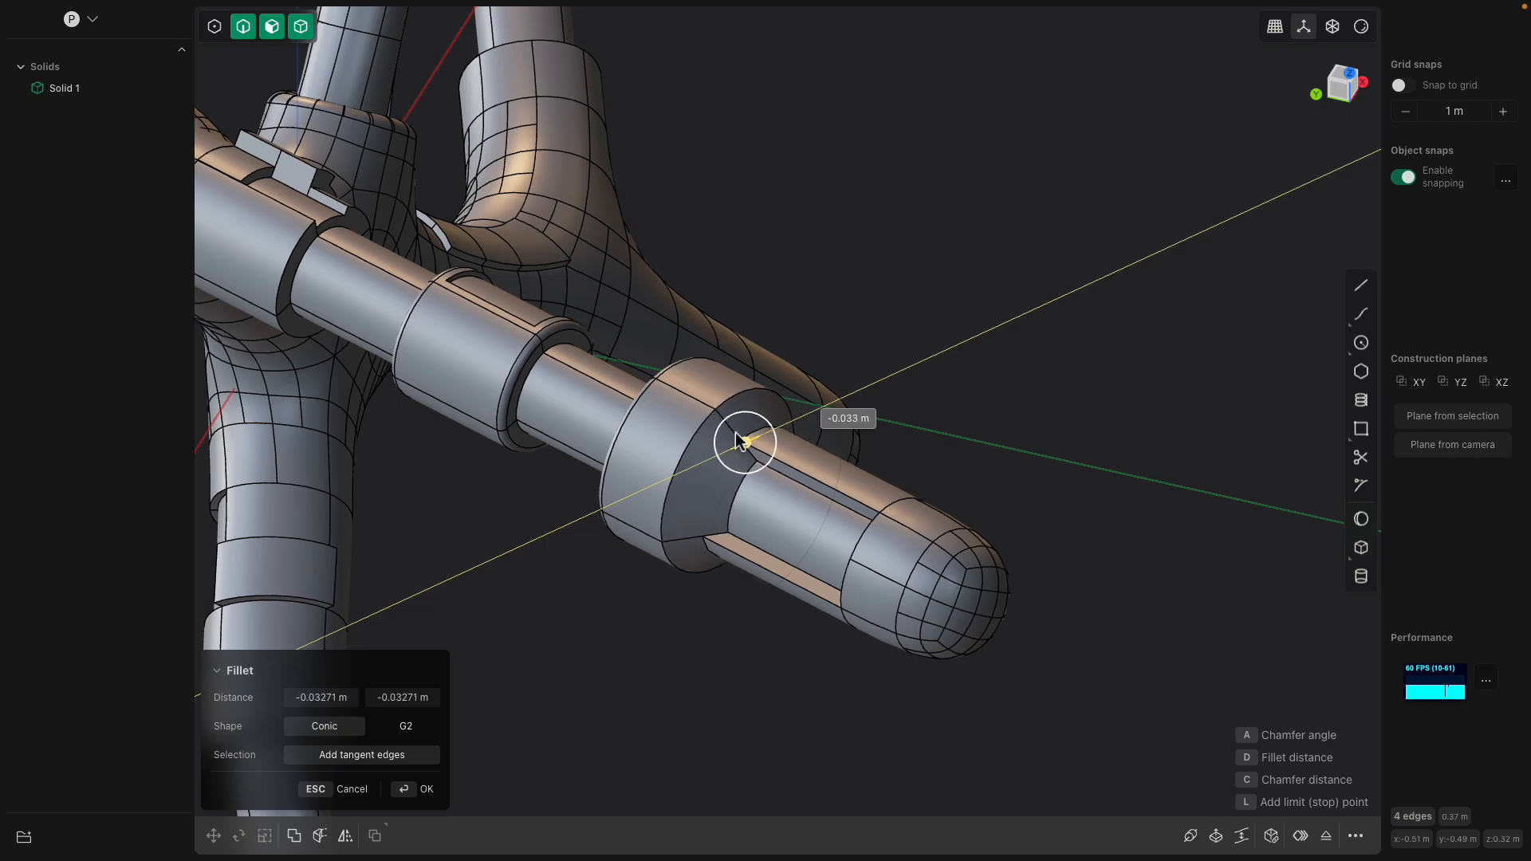
left_click(947, 398)
Offset one face on the neighbouring arm's sleeve outward by about 0.018 m to form a raised block
middle_click_drag(930, 396, 388, 489)
left_click(478, 352)
left_click(476, 349)
left_click(462, 328)
middle_click_drag(505, 341, 770, 307)
left_click(674, 514)
left_click(662, 507)
mouse_move(664, 506)
middle_mouse_down()
mouse_move(761, 434)
mouse_move(649, 553)
mouse_move(691, 510)
middle_mouse_up()
left_click_drag(691, 511, 693, 520)
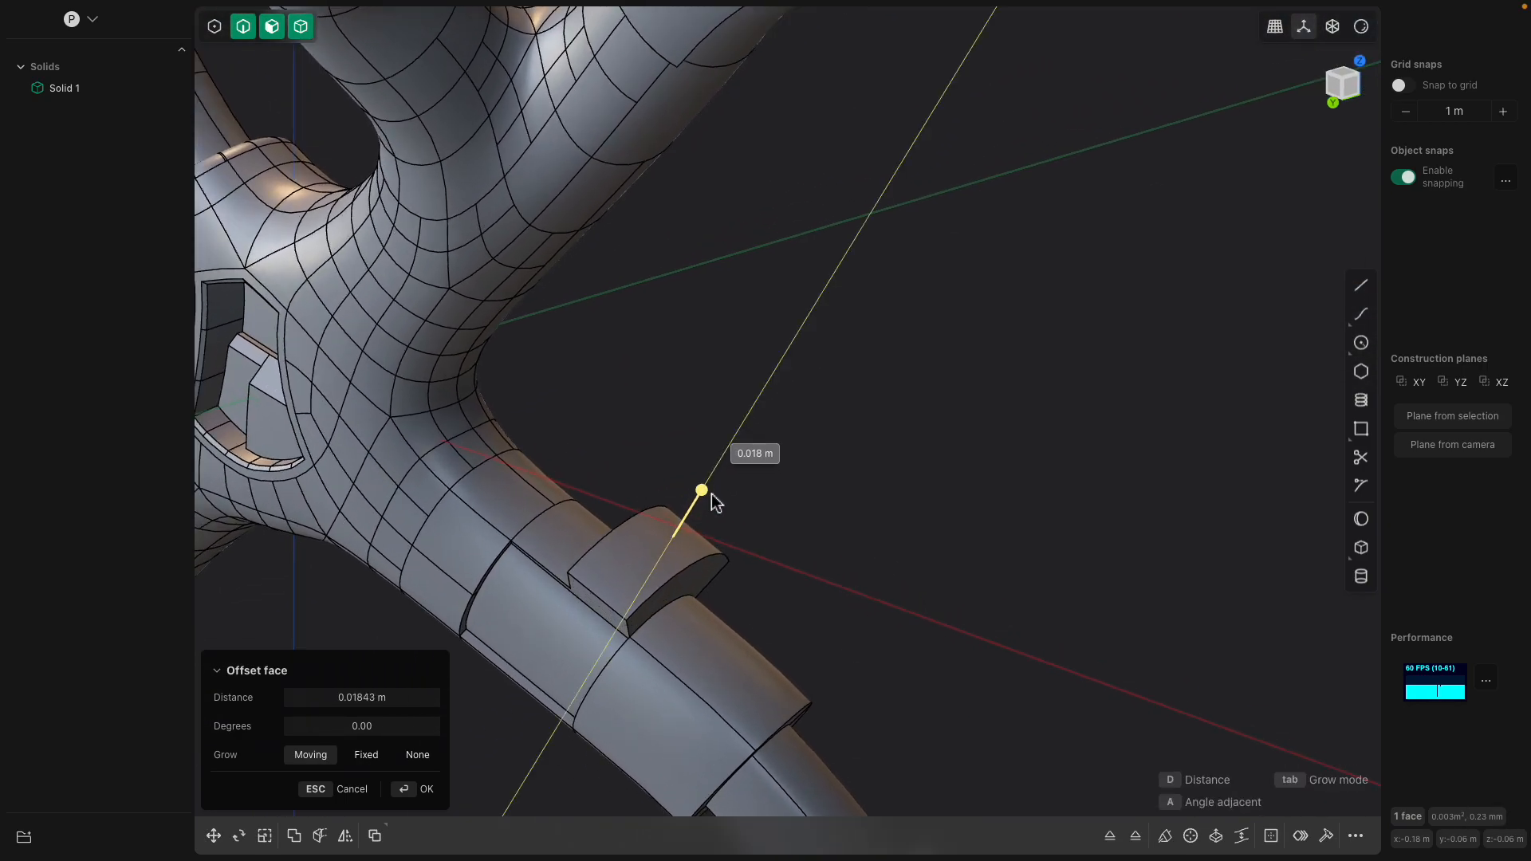
key("Return")
Chamfer two edges of the raised block on the arm's sleeve
middle_click_drag(636, 536, 853, 552)
left_click(645, 556)
left_click(626, 515)
left_click(850, 571)
left_click(857, 487, "shift")
mouse_move(859, 488)
left_mouse_down()
mouse_move(888, 479)
mouse_move(862, 509)
left_mouse_up()
middle_click_drag(855, 508, 825, 533)
right_click(697, 512)
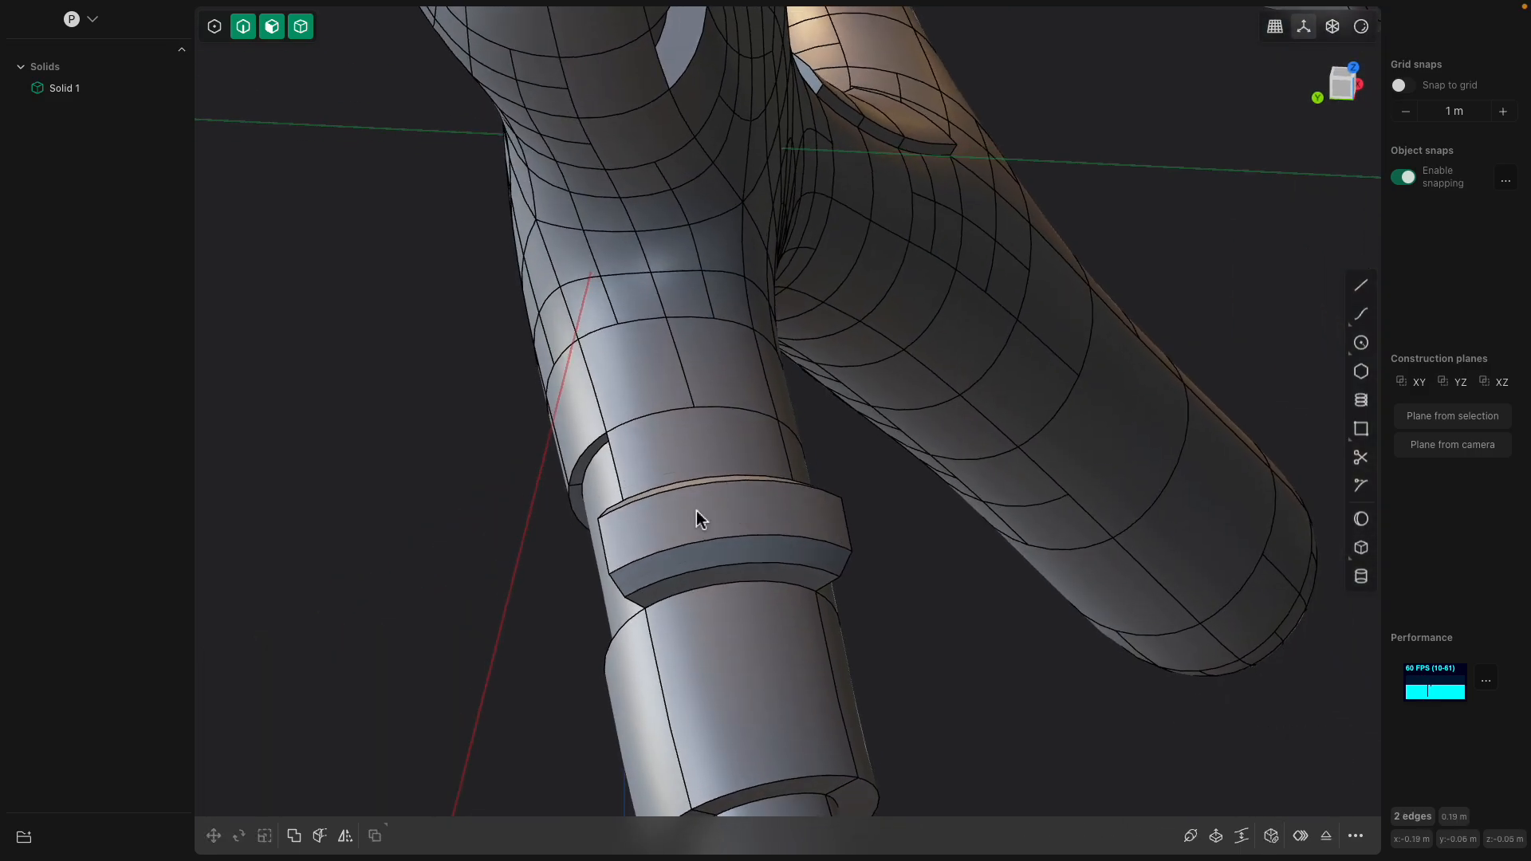
Offset the chamfered block's outer face outward by about 0.019 m to make it taller
left_click(714, 526)
middle_click_drag(716, 531, 691, 528)
left_click_drag(690, 528, 712, 500)
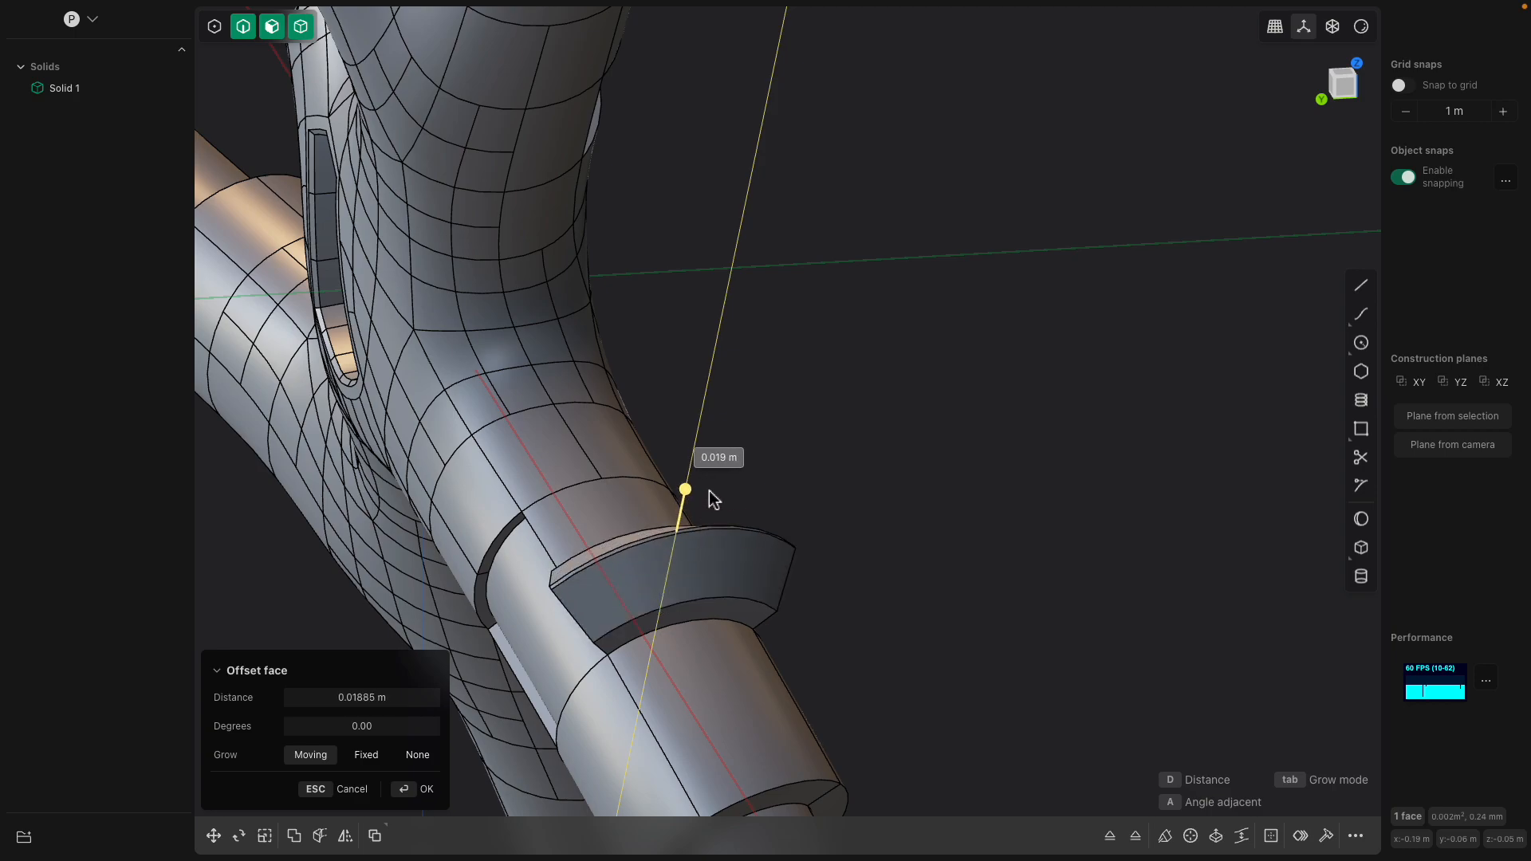
middle_click_drag(681, 538, 825, 427)
key("Return")
mouse_move(839, 496)
middle_mouse_down()
mouse_move(778, 469)
mouse_move(823, 506)
middle_mouse_up()
left_click(793, 453)
left_click(791, 451)
key("b")
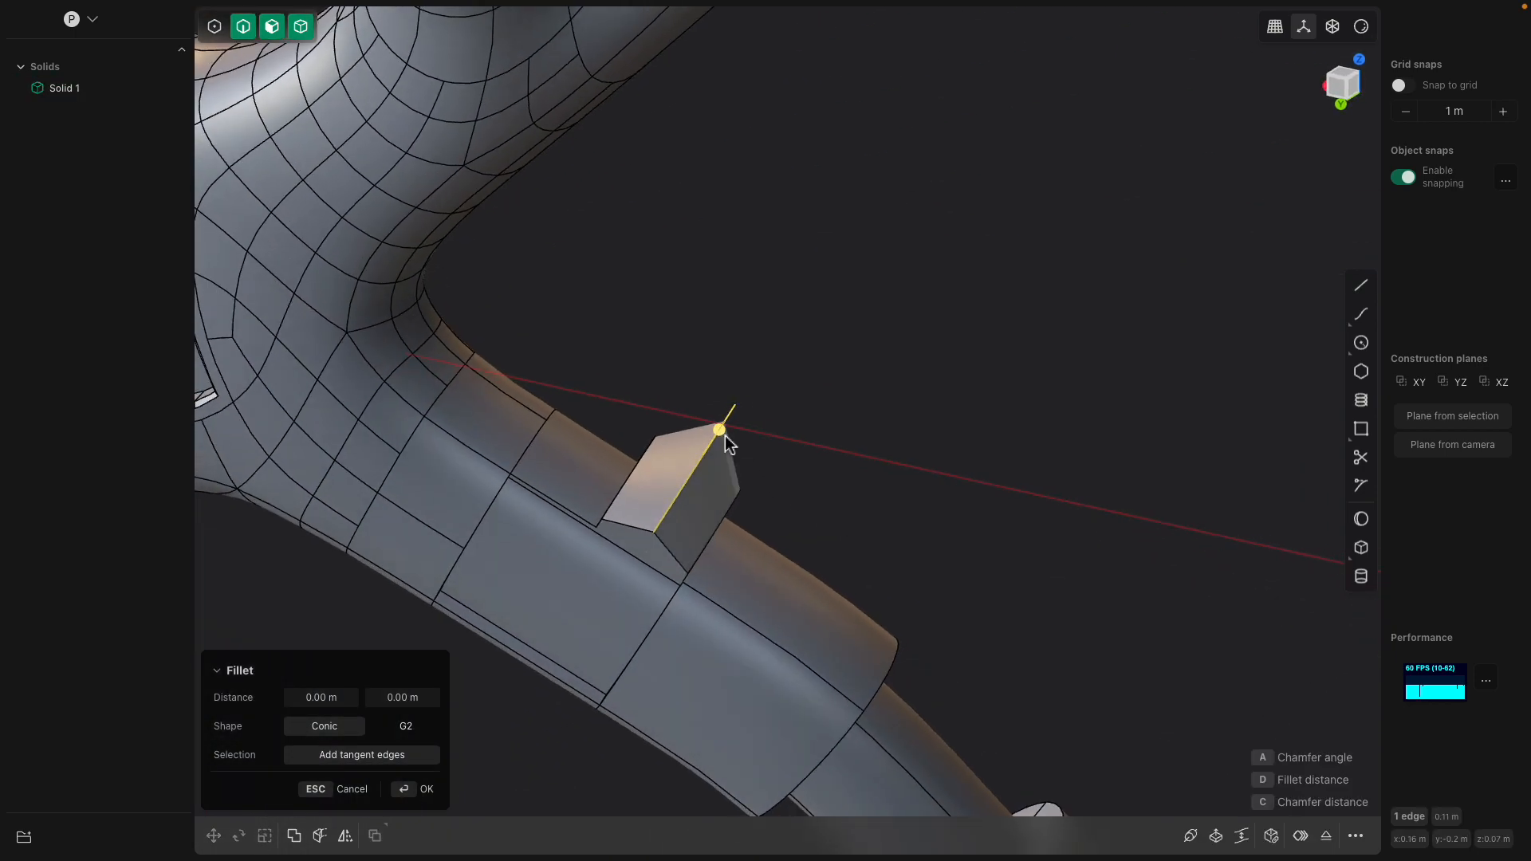
left_click_drag(725, 439, 736, 443)
middle_click_drag(786, 403, 737, 533)
key("Escape")
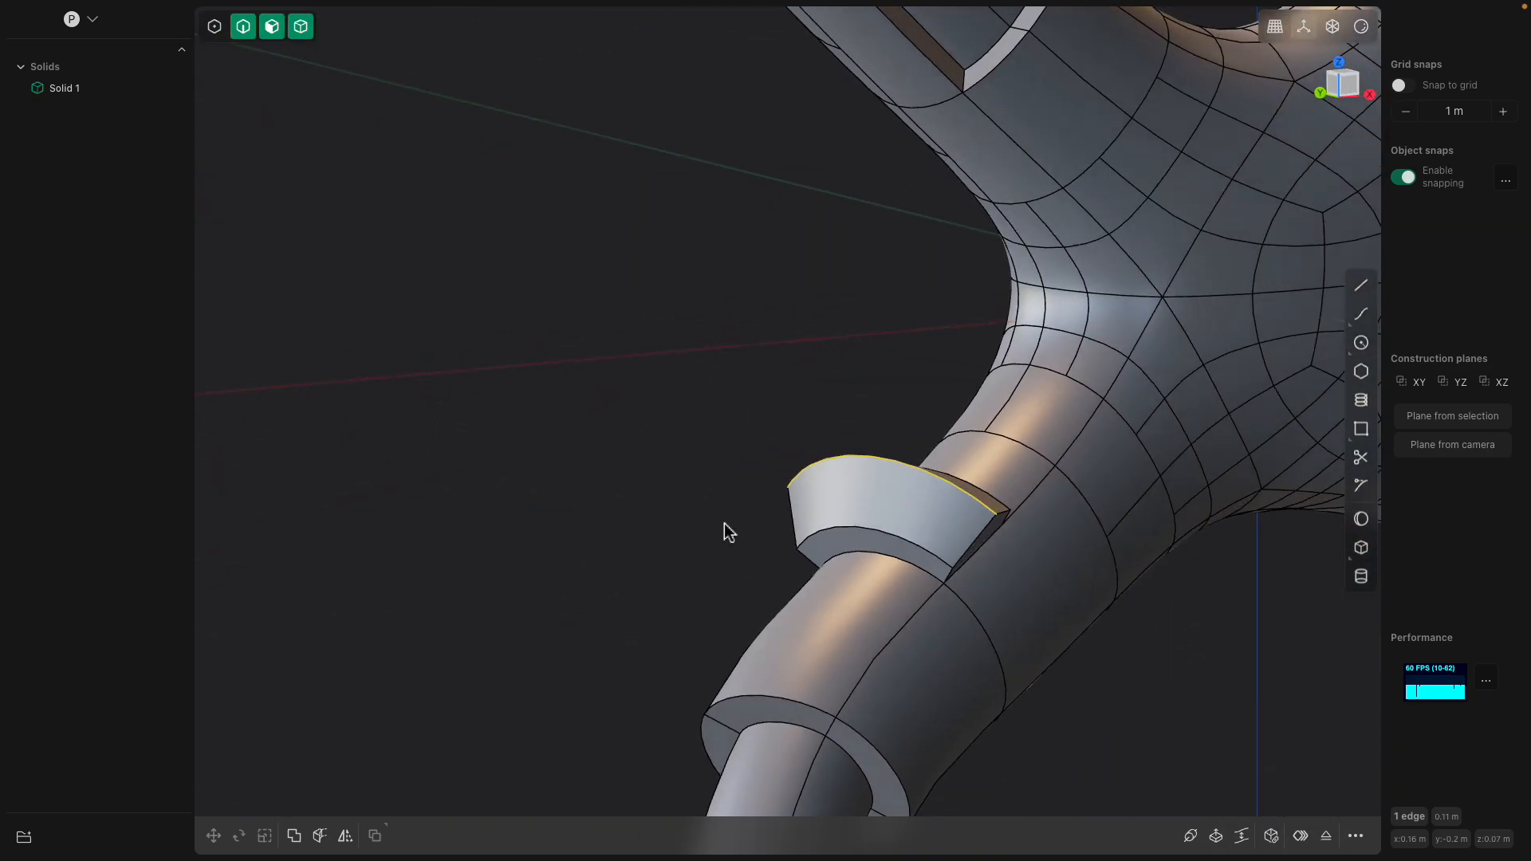
Create individual outlines inset about 0.0075 m on three adjacent faces of the arm near the junction
middle_click_drag(920, 547, 1120, 550)
scroll(800, 568, "down", 6)
middle_click_drag(696, 590, 947, 617)
scroll(849, 578, "up", 3)
left_click(897, 516)
left_click(897, 516)
left_click(853, 614)
middle_click_drag(853, 614, 1012, 611)
left_click(938, 703, "shift")
scroll(1013, 611, "up", 1)
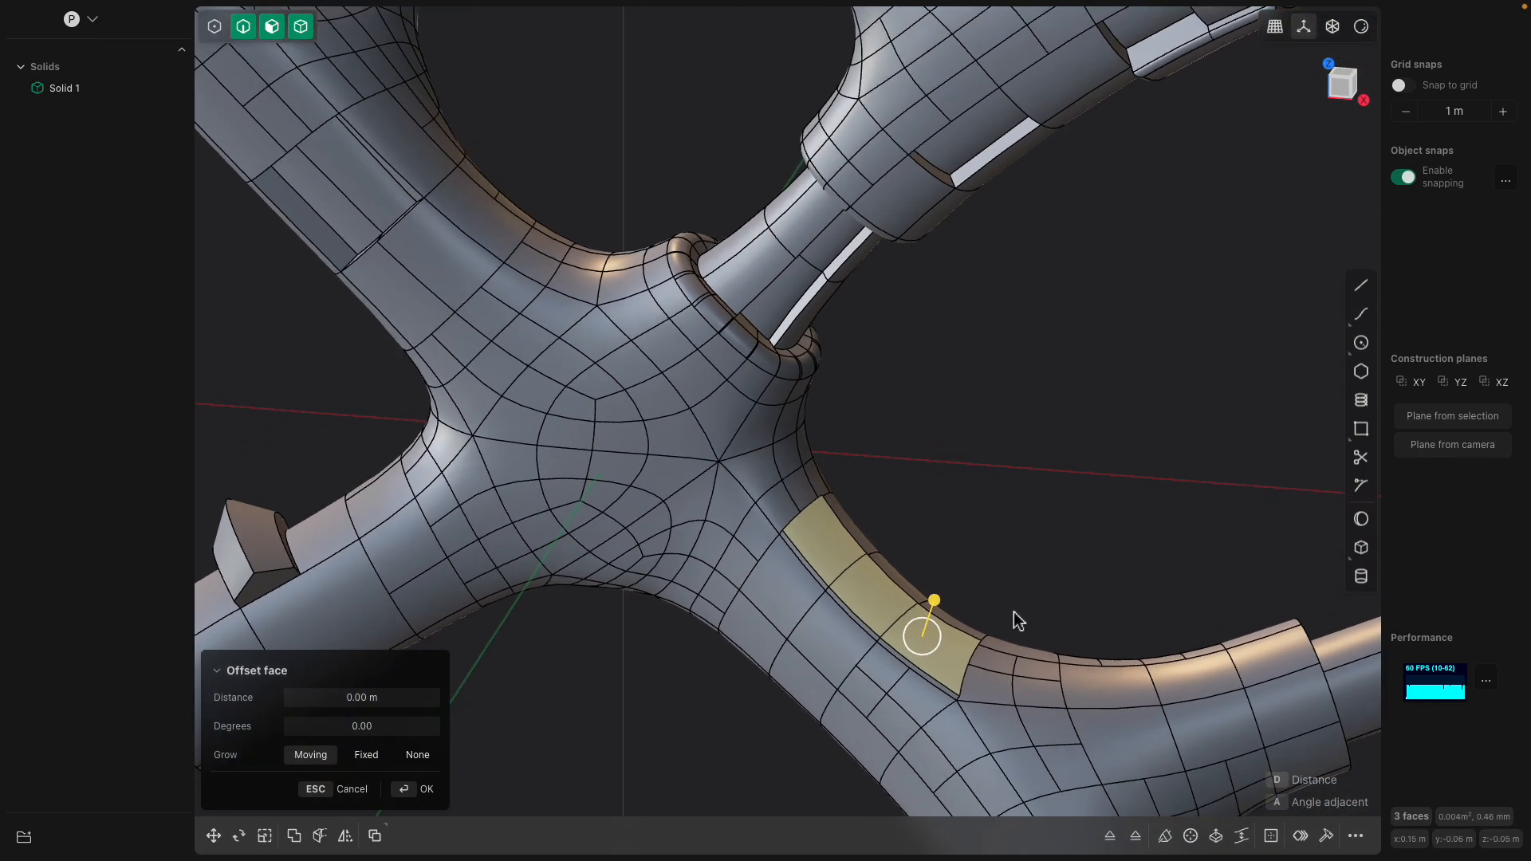
key("o")
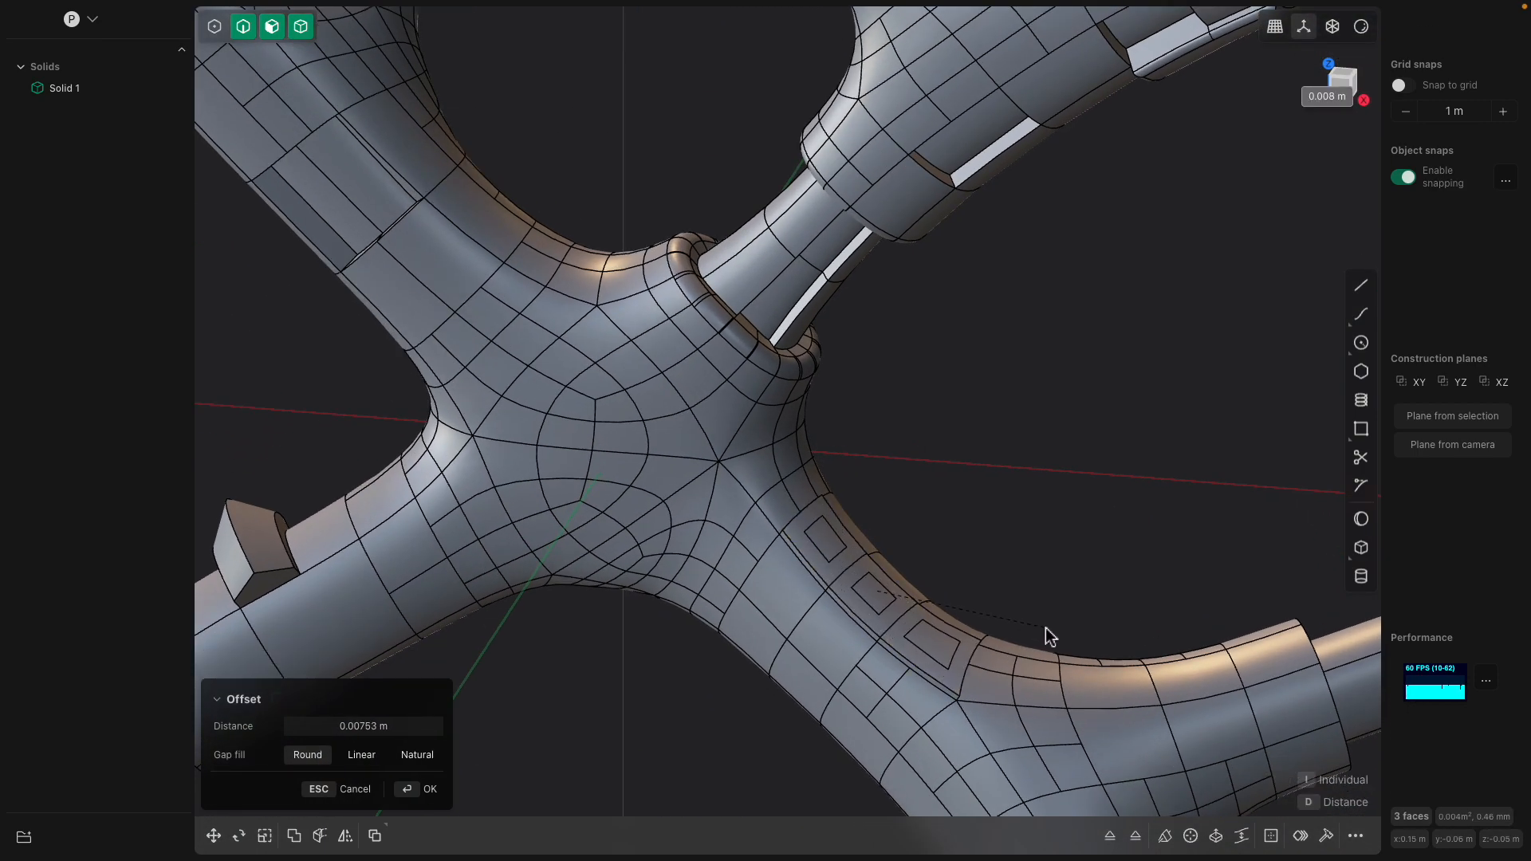
middle_click_drag(1044, 635, 826, 594)
key("Return")
Undo the inset outlines on the arm's three adjacent faces
left_click(789, 622)
scroll(820, 614, "up", 3)
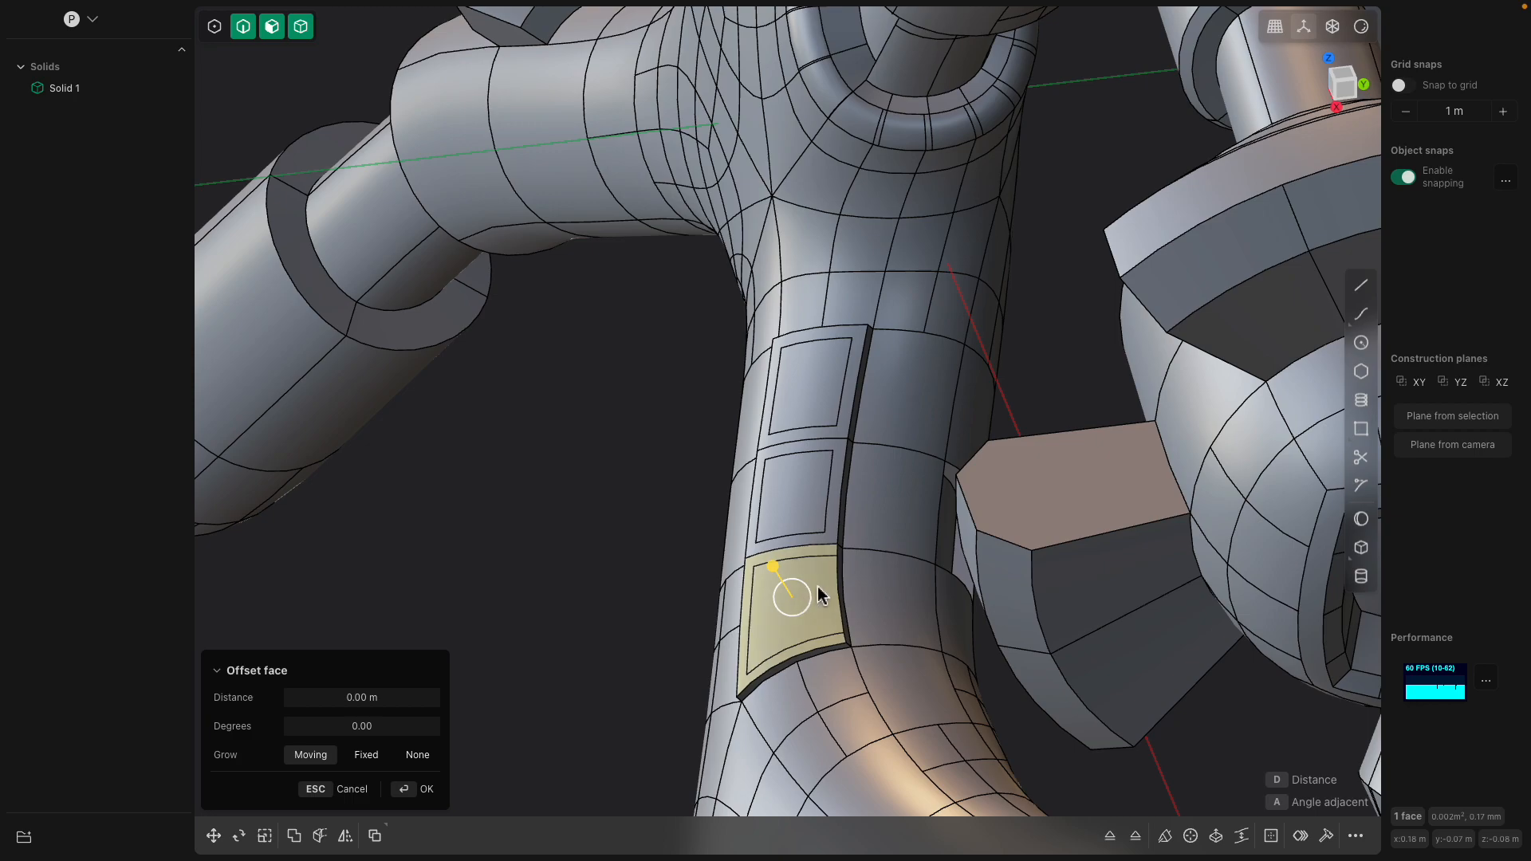
scroll(843, 570, "up", 2)
key("ctrl+z")
middle_click_drag(861, 595, 918, 602)
key("ctrl+z")
key("ctrl+z")
Examine the central junction, the raised block and the surrounding arms from several views
left_click(765, 587)
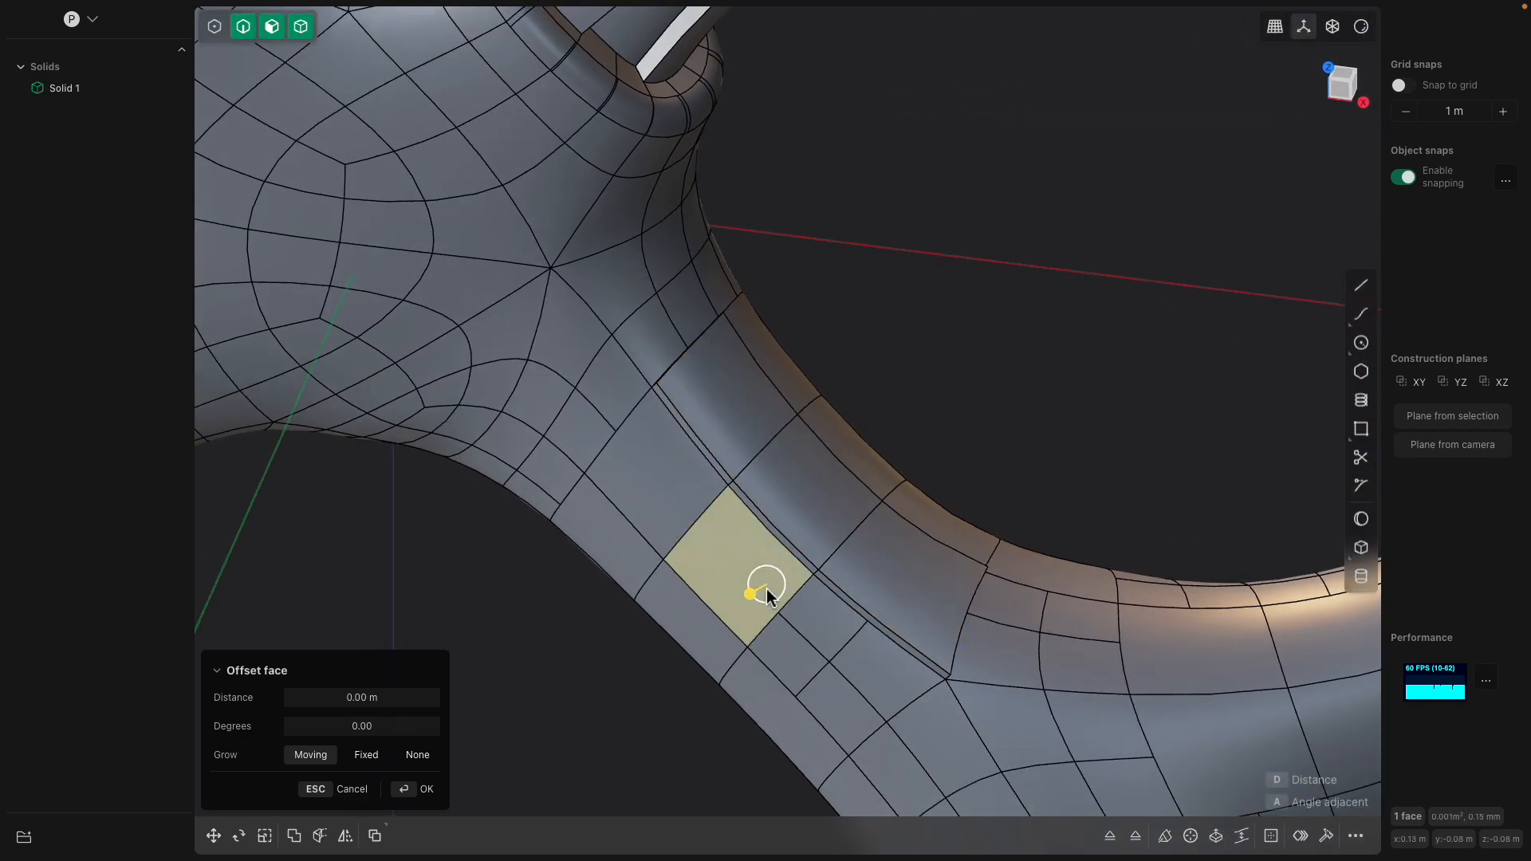
middle_click_drag(766, 588, 827, 579)
scroll(829, 587, "down", 5)
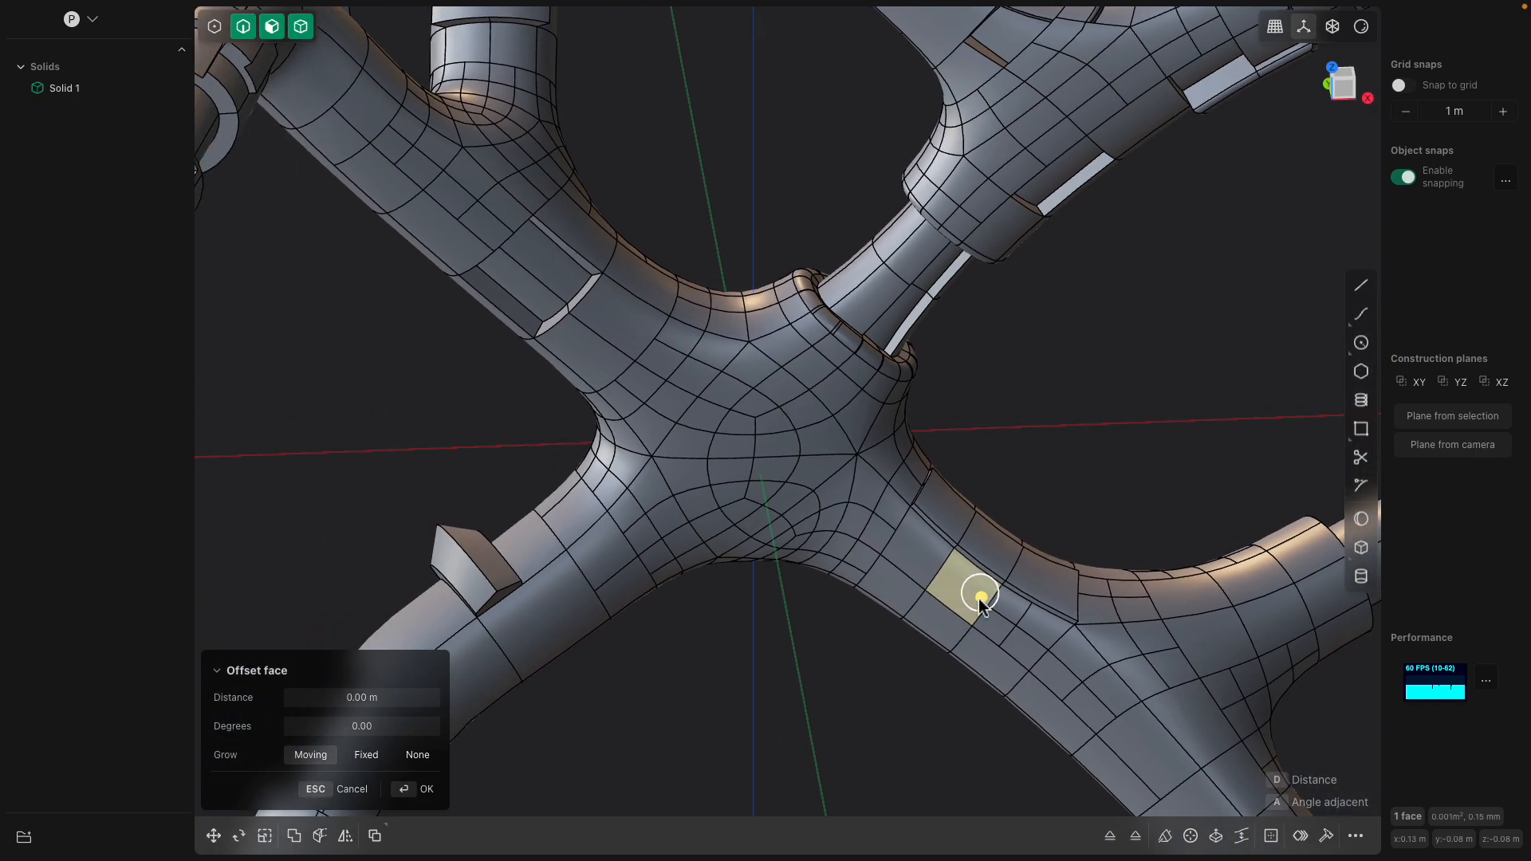
scroll(982, 599, "up", 3)
middle_click_drag(983, 599, 960, 522)
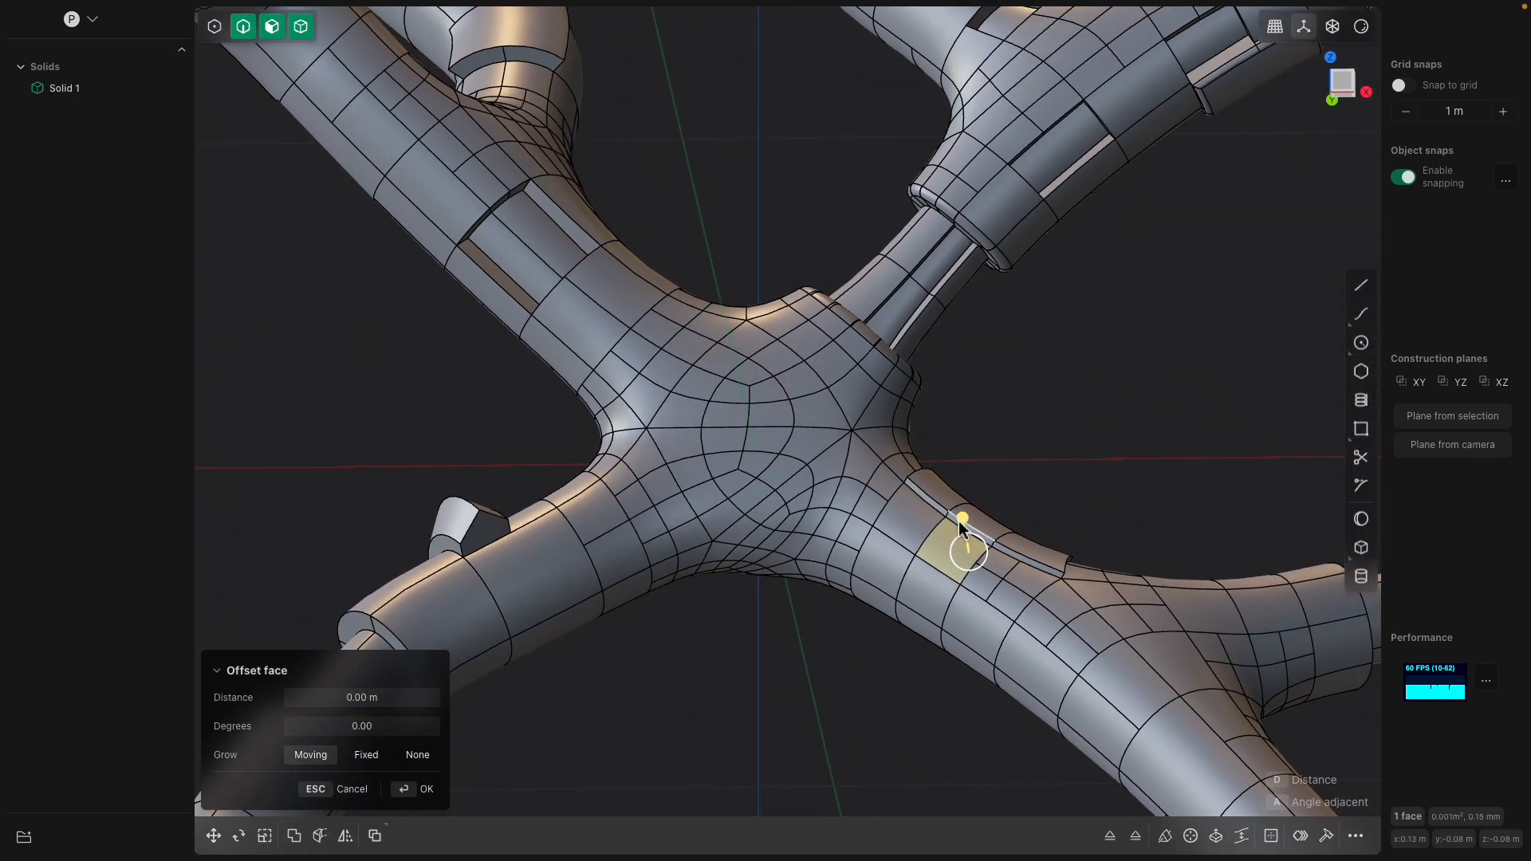
middle_click_drag(845, 467, 815, 429)
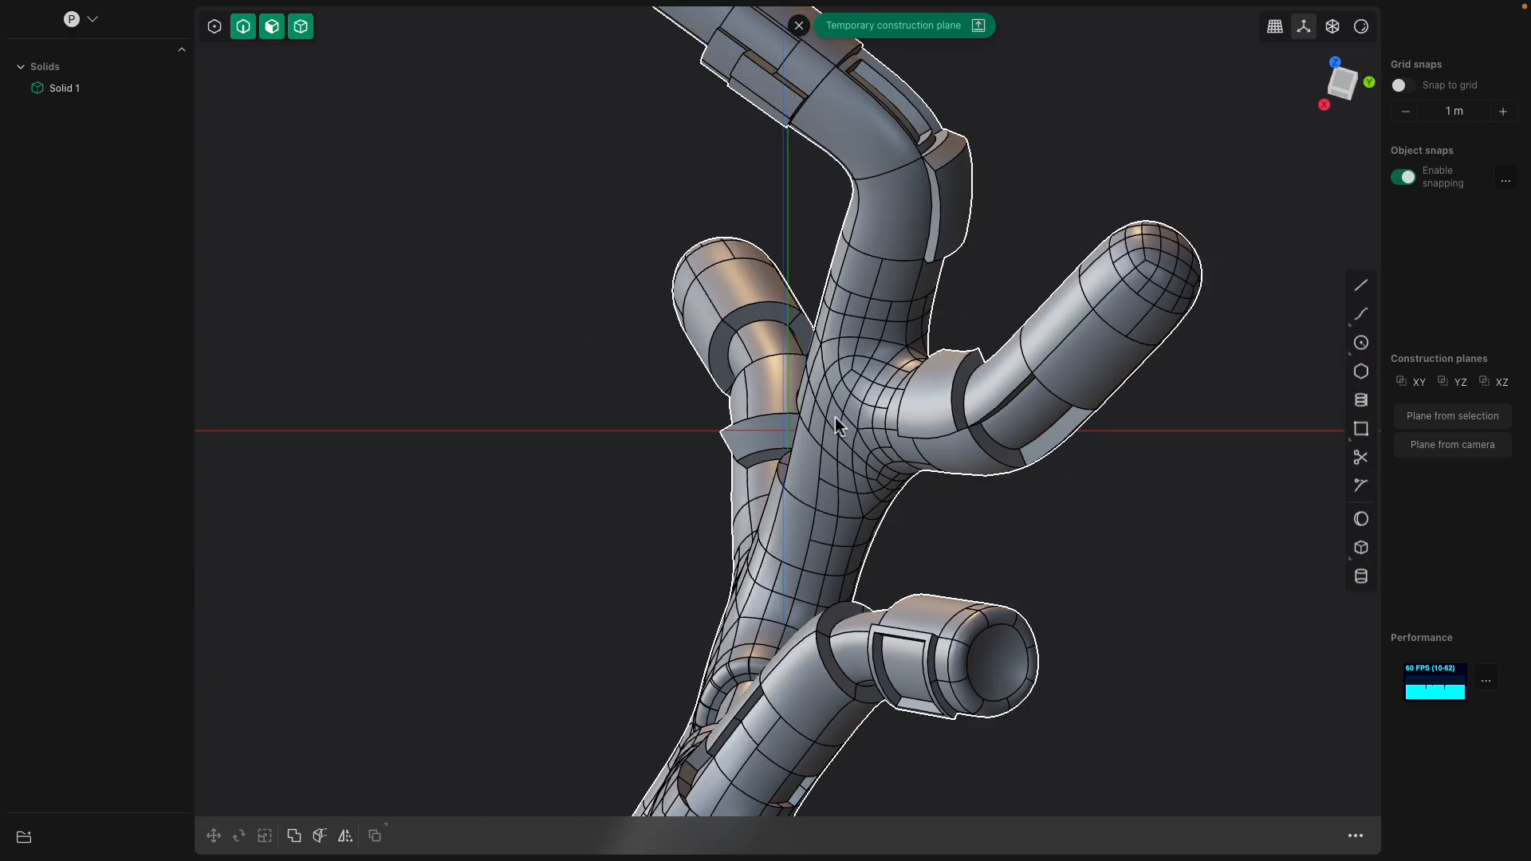
middle_click_drag(822, 431, 1146, 568)
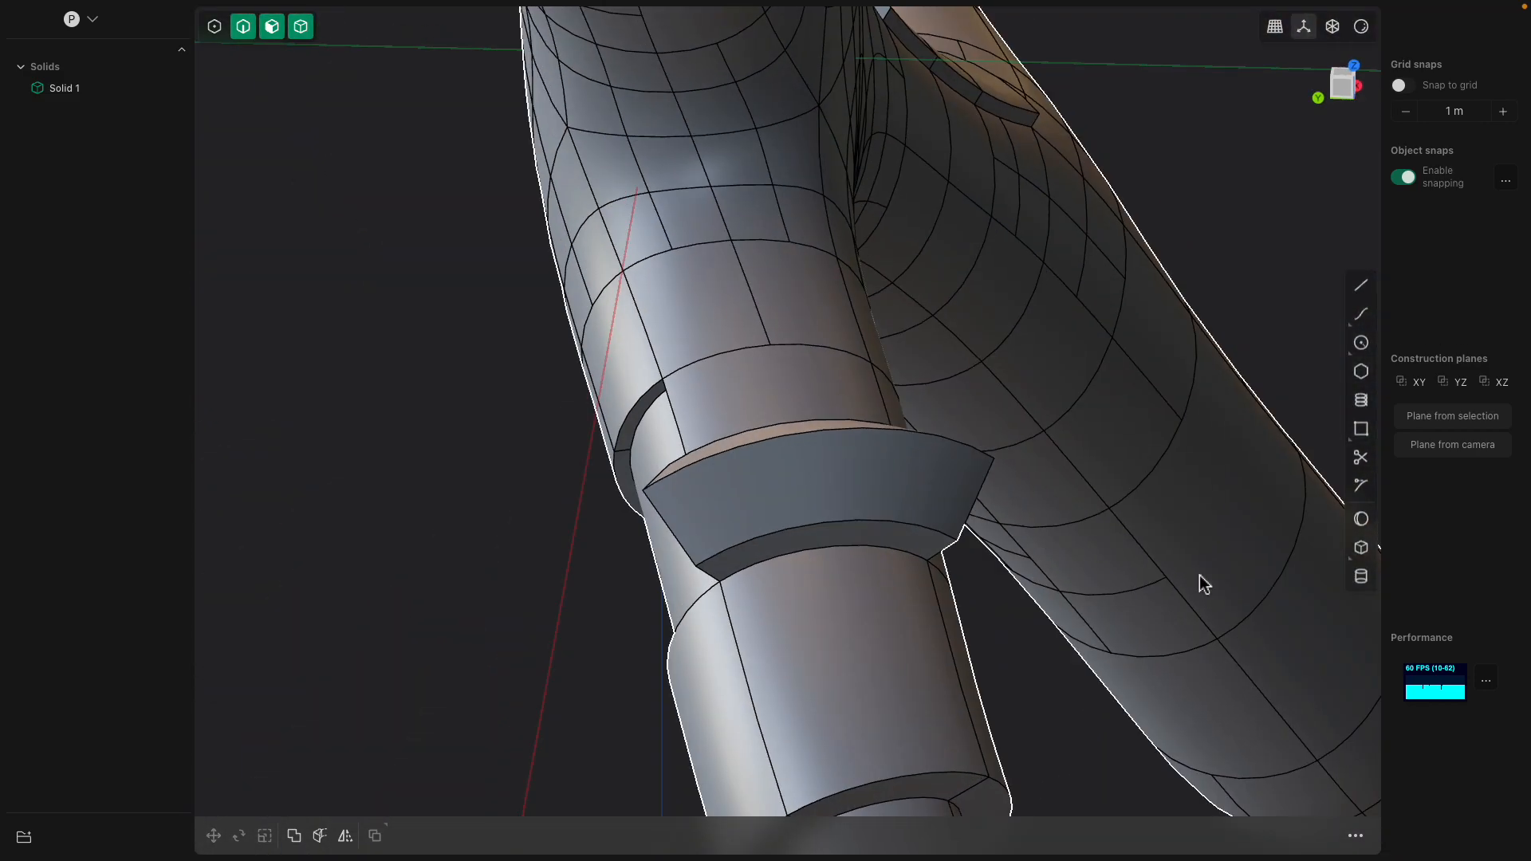
middle_click_drag(853, 507, 831, 478)
left_click(831, 478)
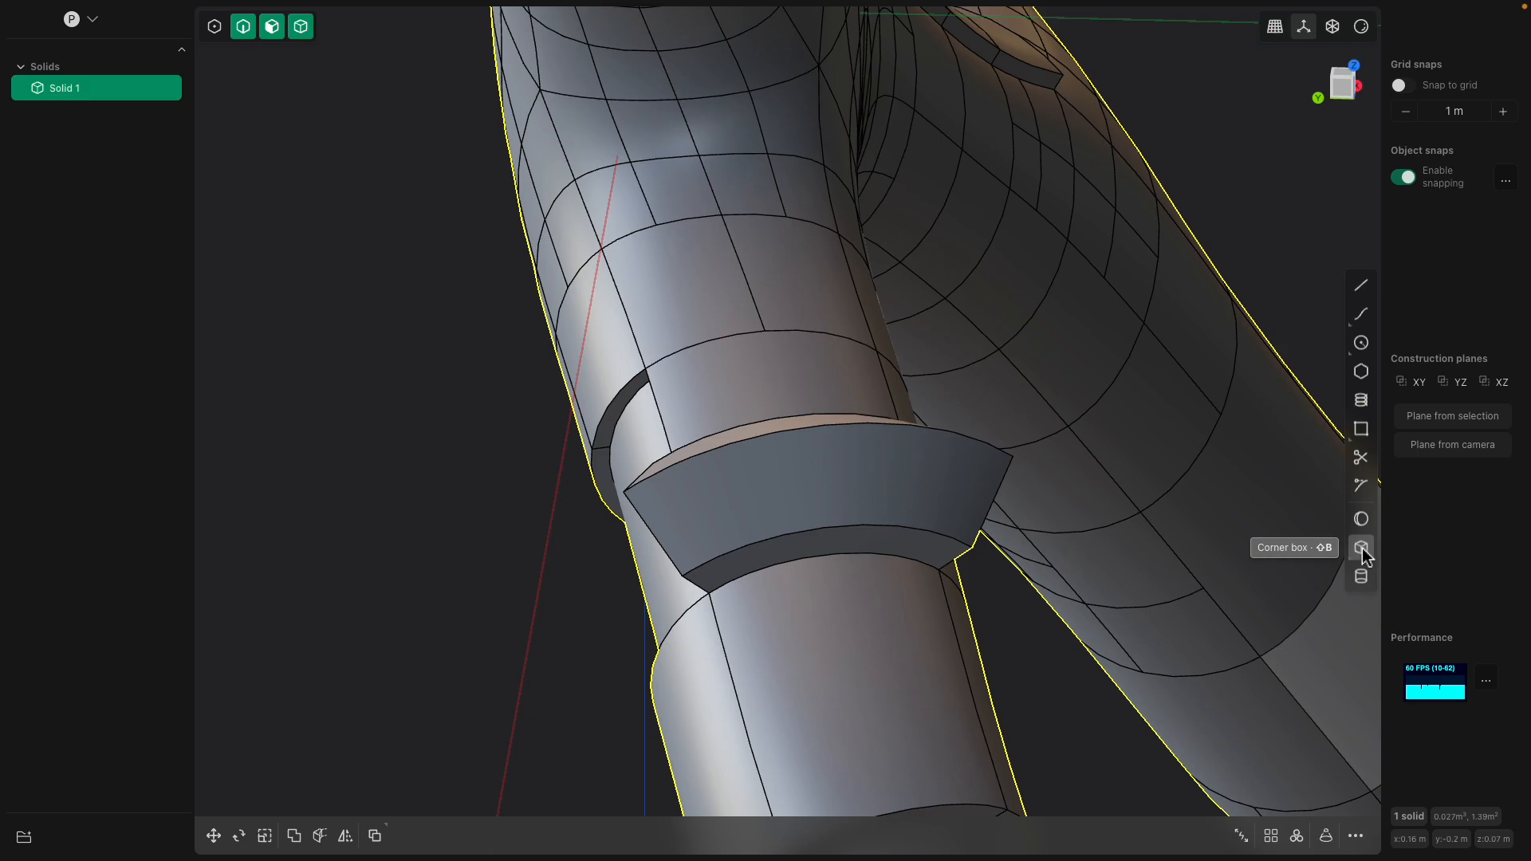
scroll(1089, 496, "down", 3)
middle_click_drag(1088, 496, 779, 413)
left_click(1143, 520)
key("Escape")
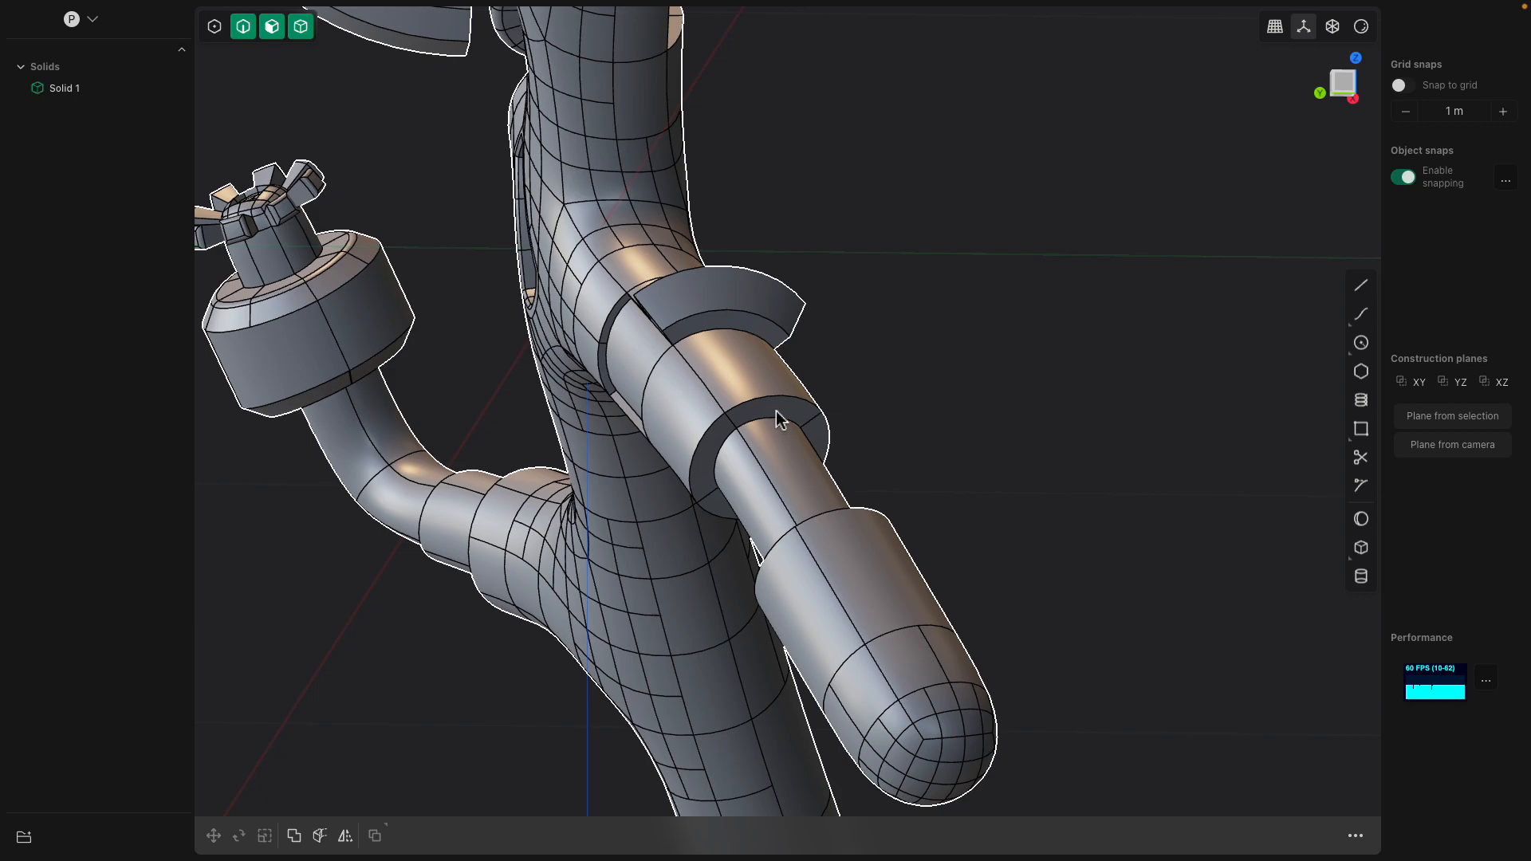
left_click(790, 409)
scroll(788, 410, "up", 5)
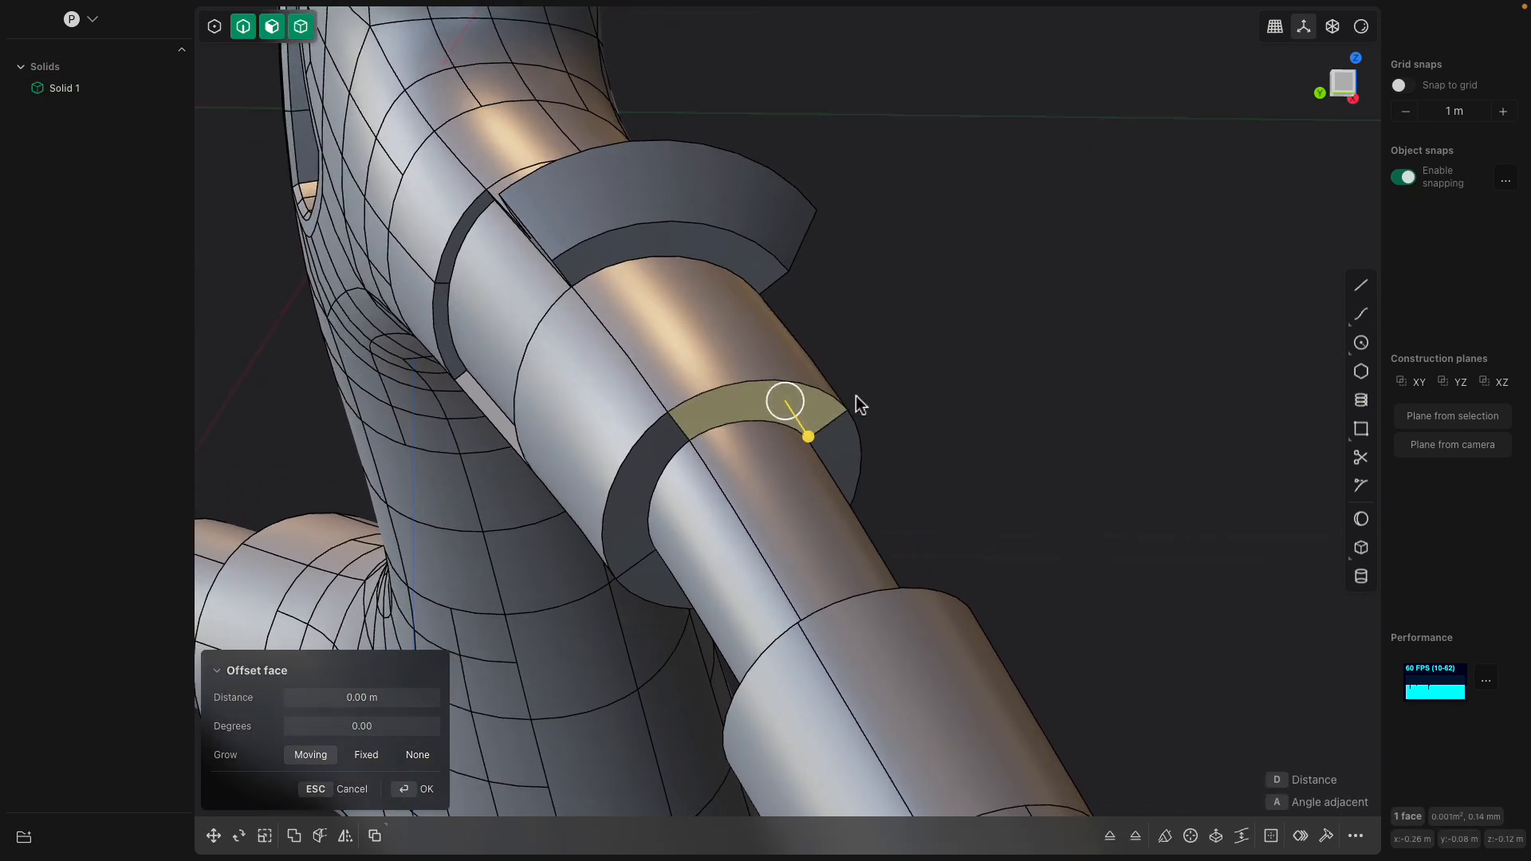
key("space")
middle_click_drag(862, 390, 730, 376)
left_click(1361, 549)
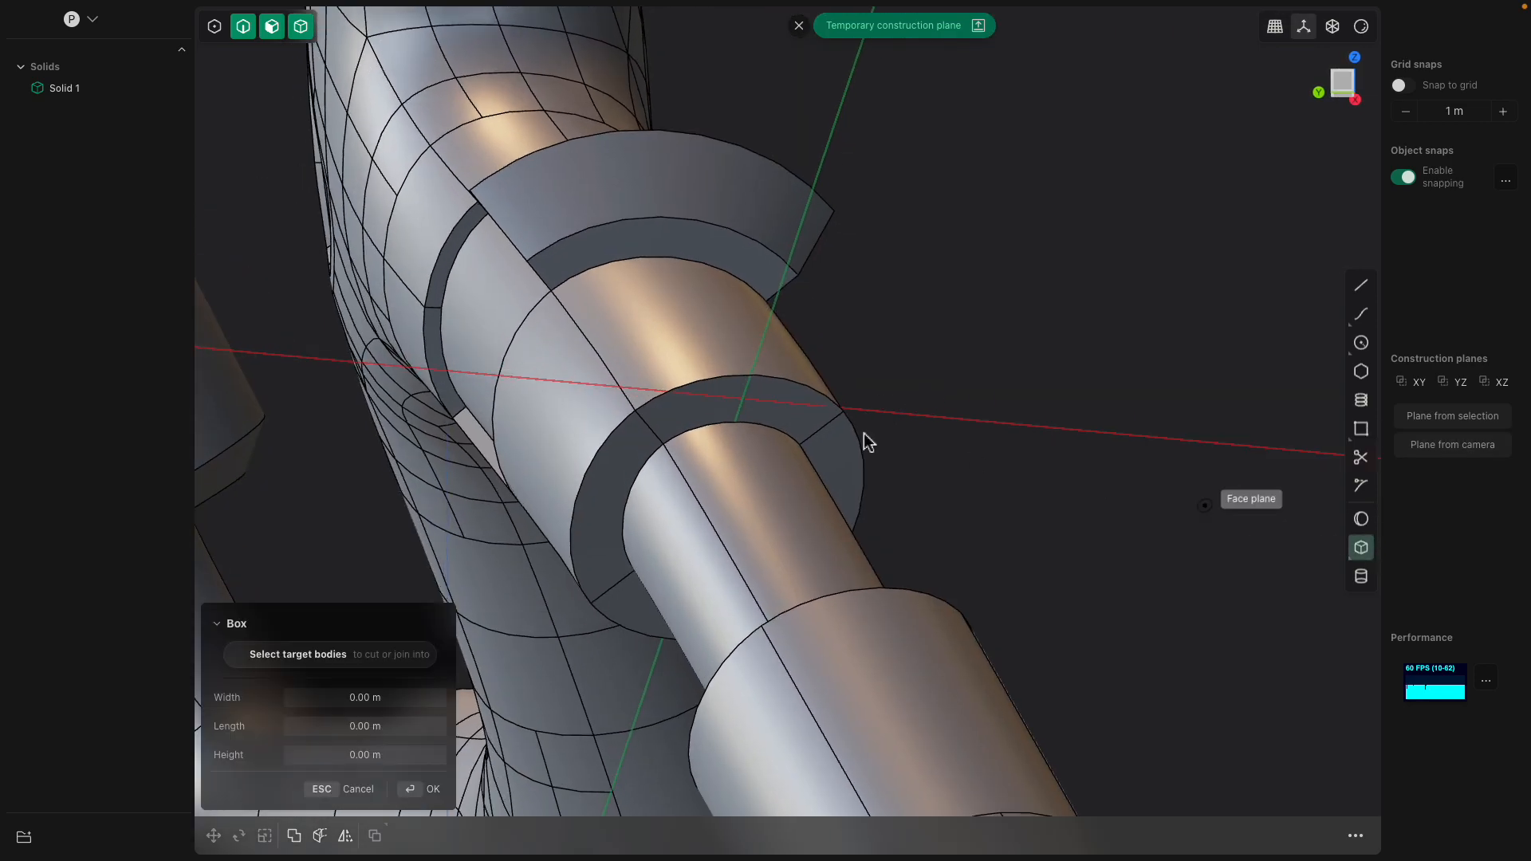
left_click(800, 399)
key("Escape")
mouse_move(779, 388)
middle_mouse_down()
mouse_move(782, 400)
mouse_move(759, 386)
middle_mouse_up()
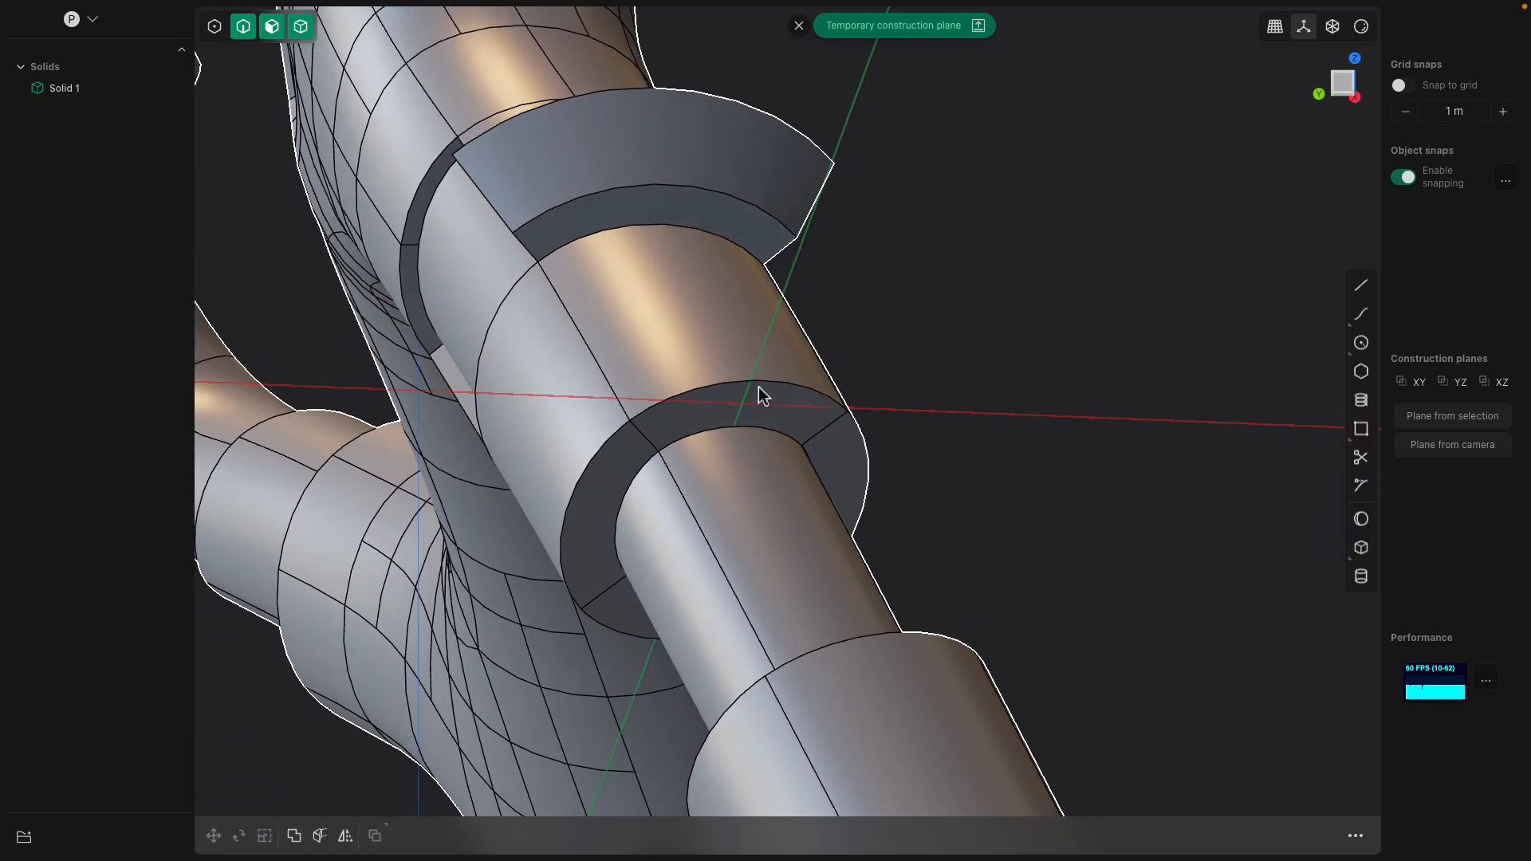
left_click(1361, 548)
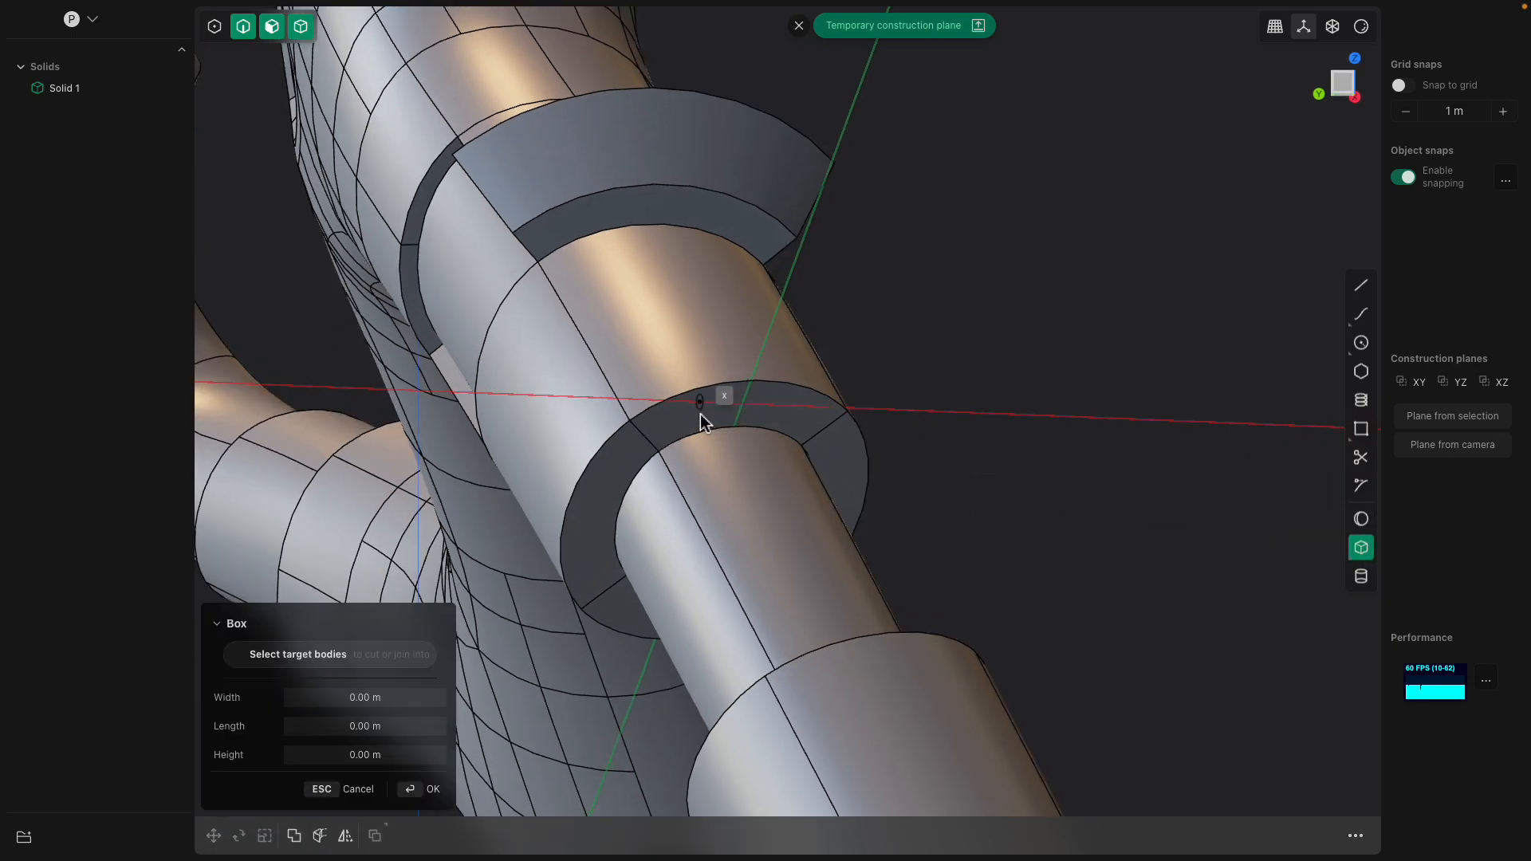
left_click(687, 419)
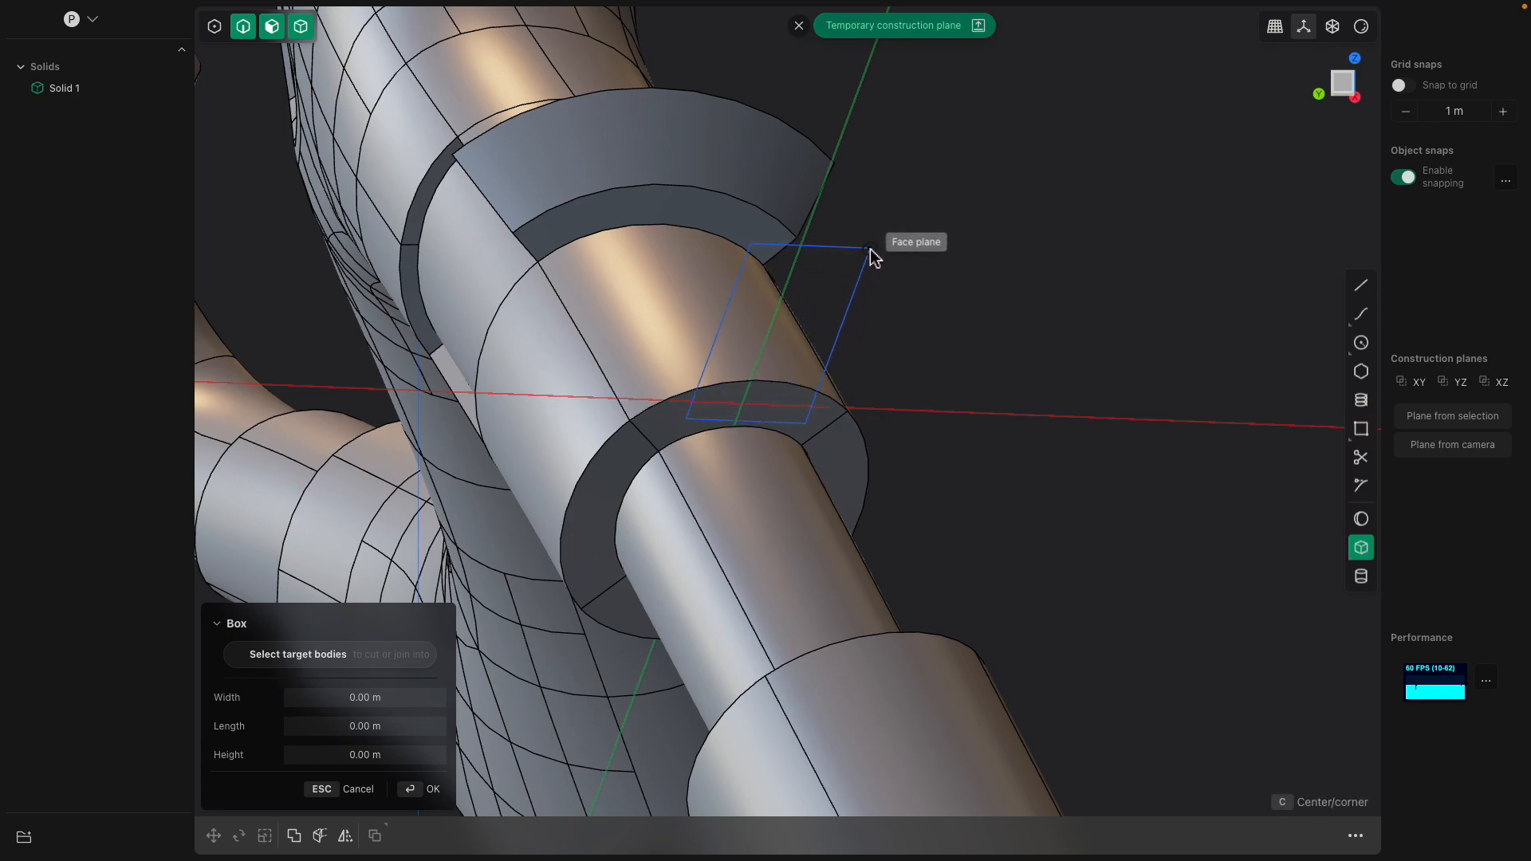
left_click(870, 257)
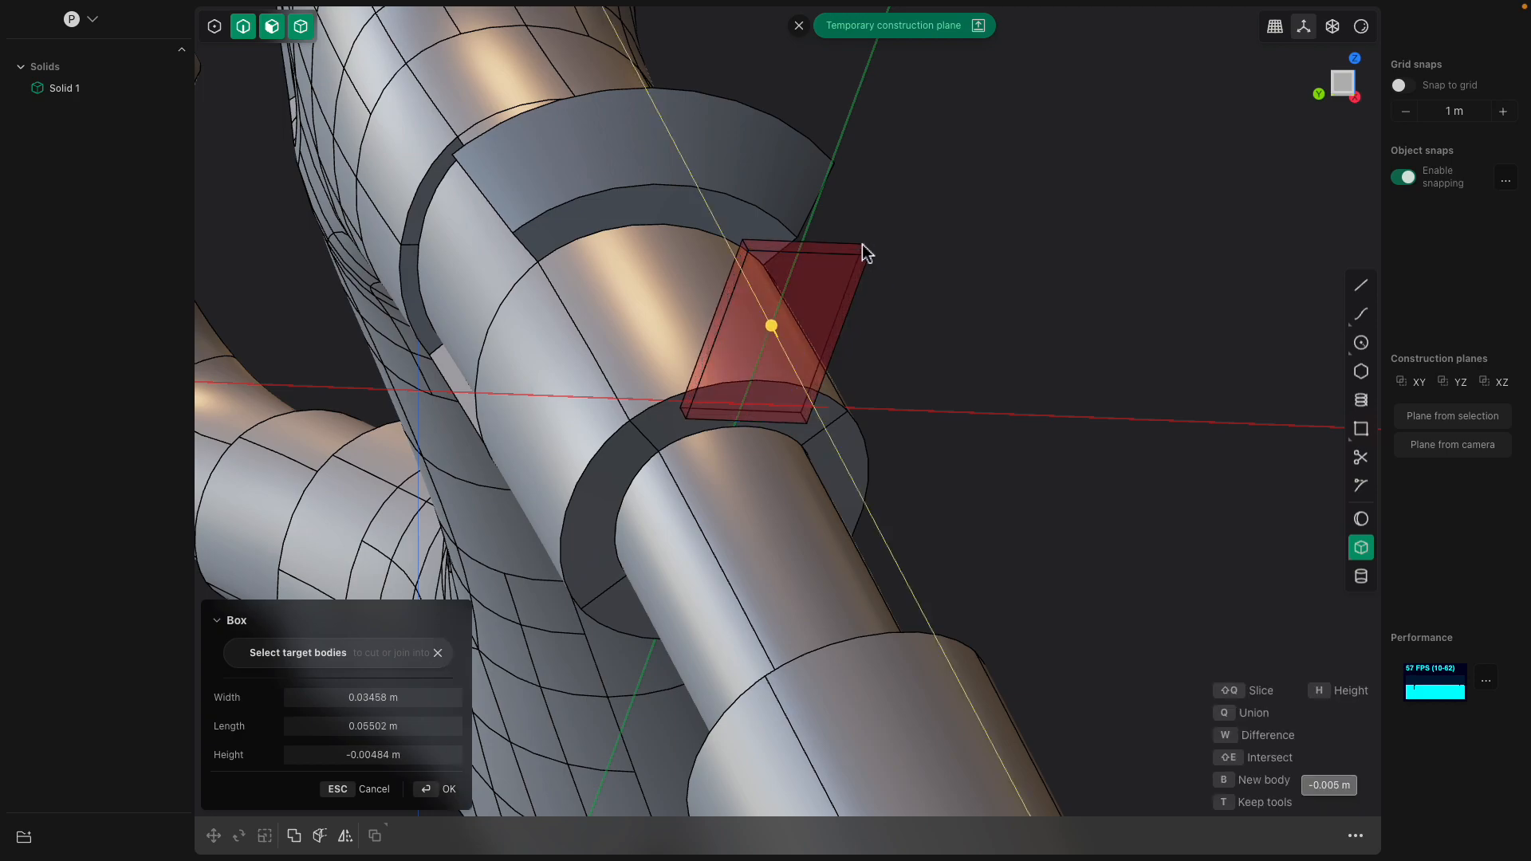
left_click(800, 175)
middle_click_drag(799, 173, 940, 338)
key("Escape")
left_click(759, 386)
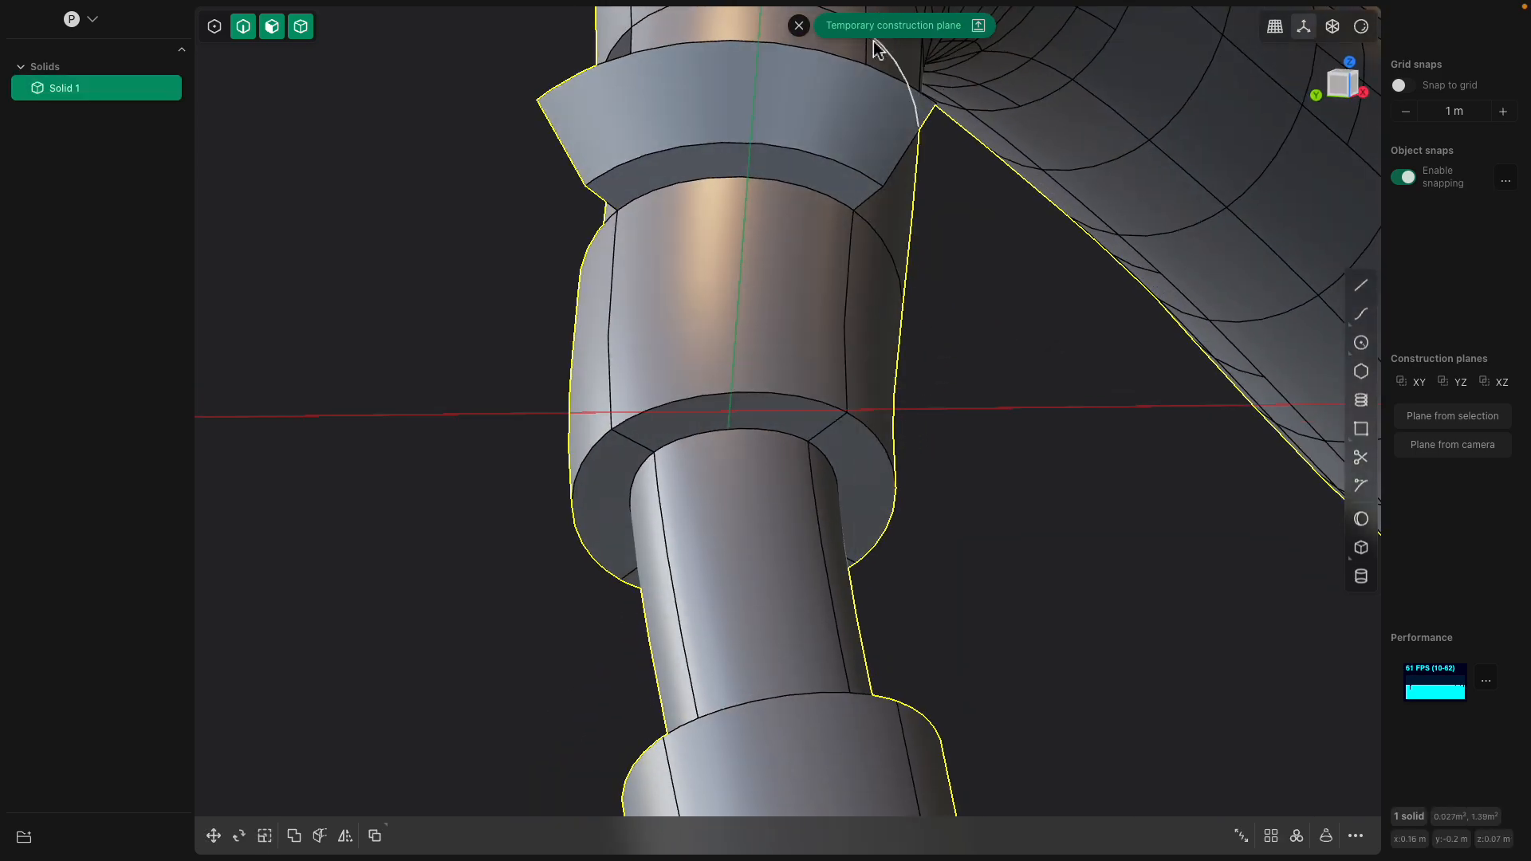
left_click(801, 27)
Chamfer the four outer rim edges at the sleeve's stepped end by about 0.004 m
left_click(830, 406)
key("f")
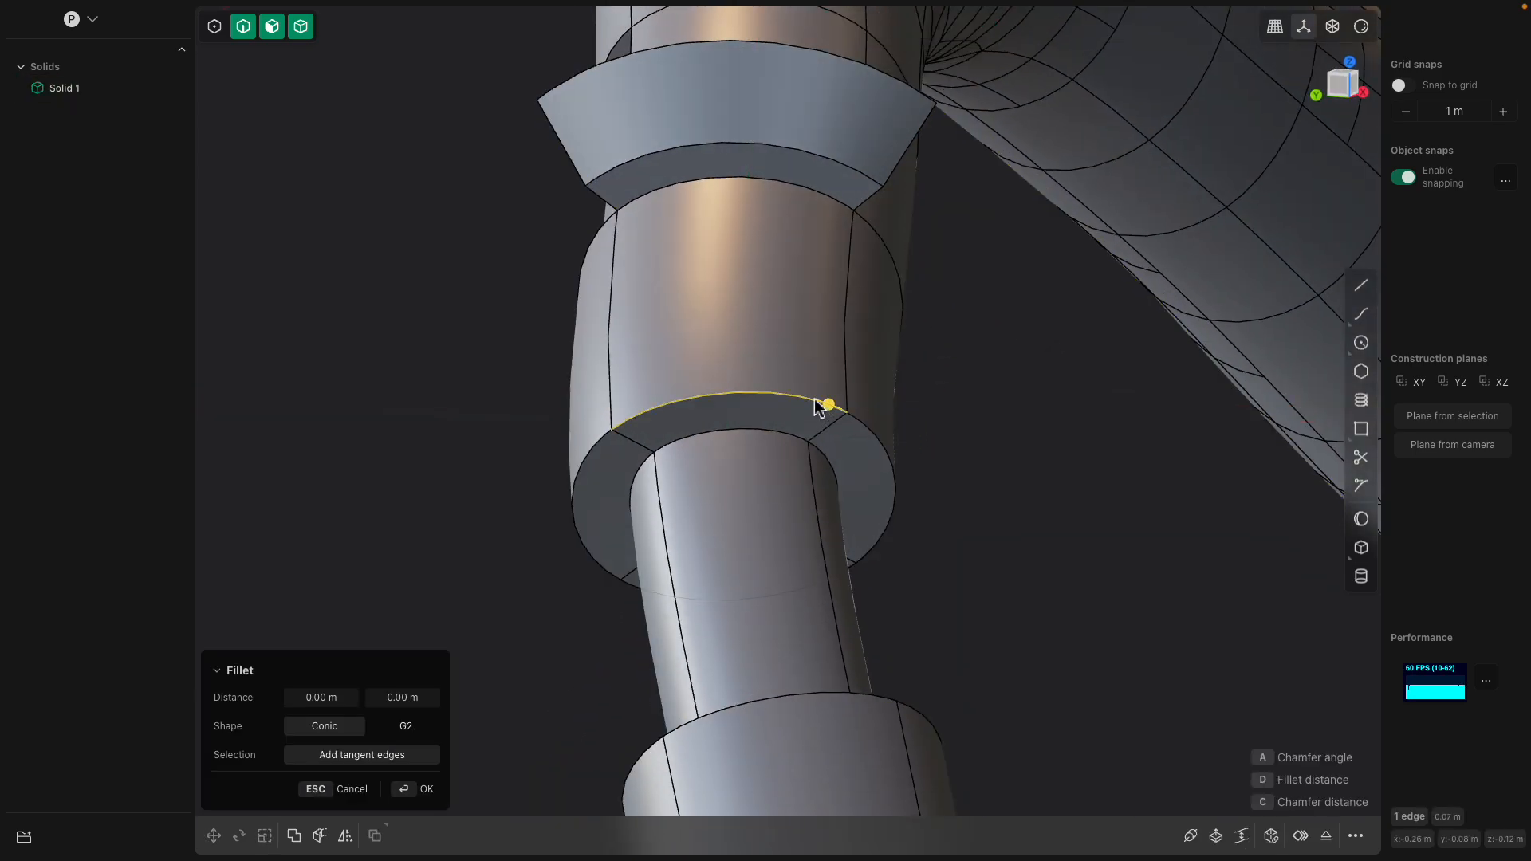
left_click_drag(611, 430, 621, 433)
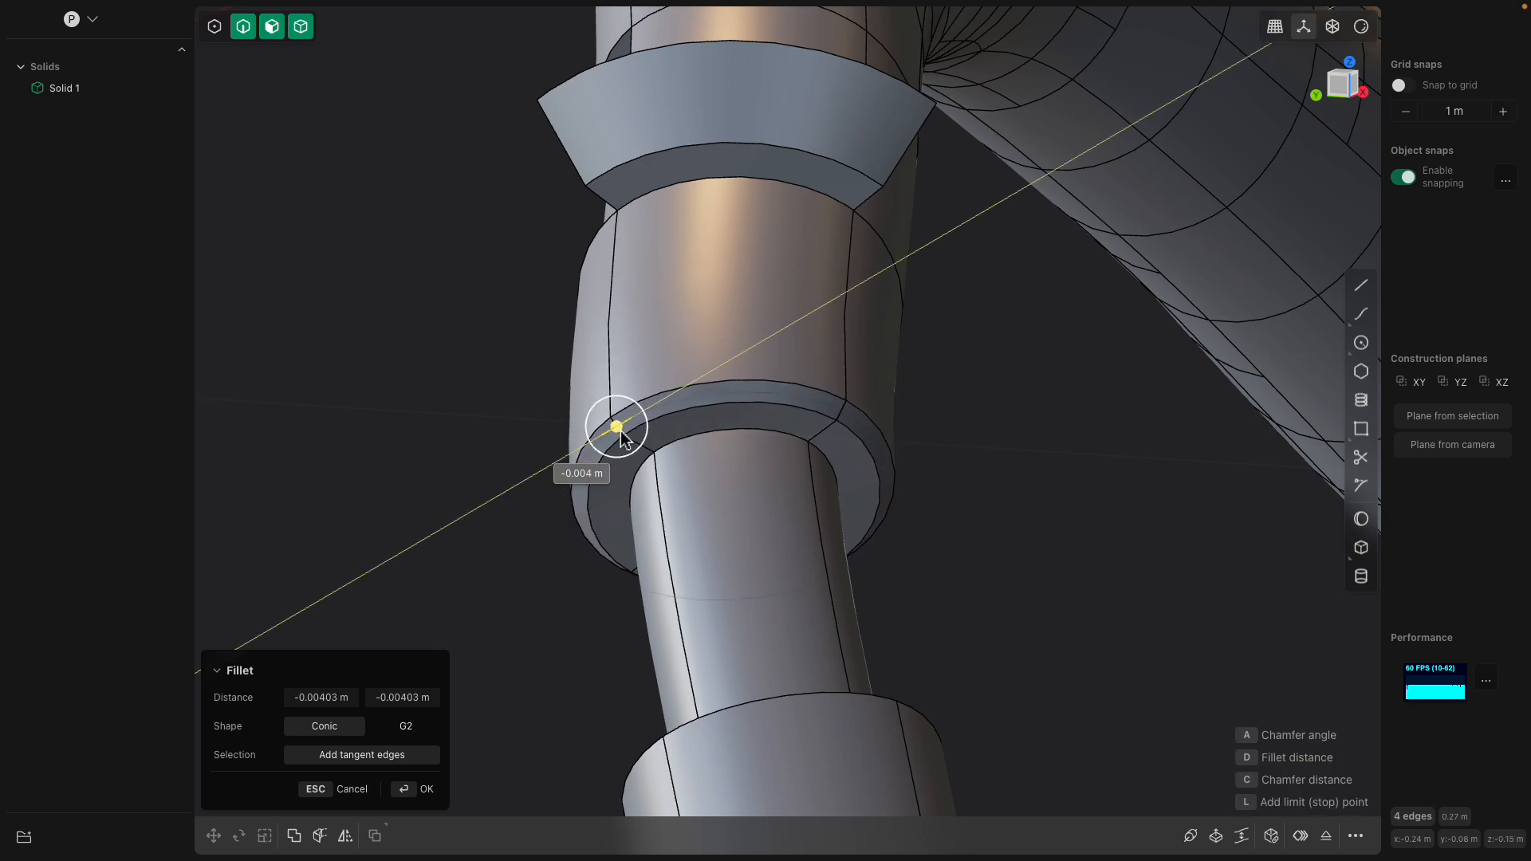
middle_click_drag(635, 435, 670, 310)
key("Return")
left_click(611, 239)
left_click(614, 238)
key("b")
left_click(664, 334)
left_click(662, 367)
left_click_drag(645, 310, 643, 372)
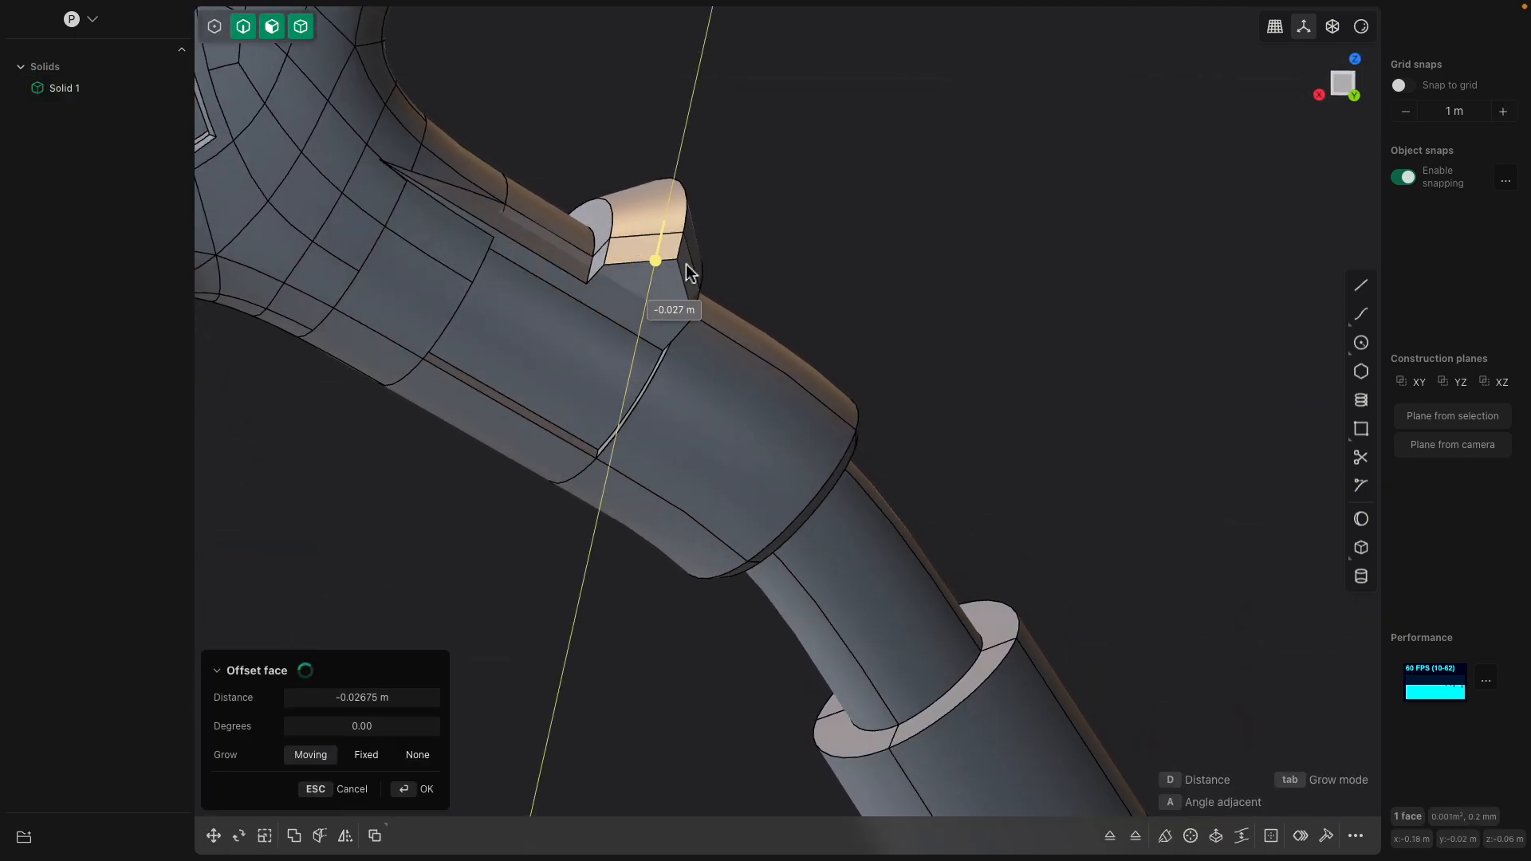
key("Escape")
scroll(721, 331, "up", 3)
middle_click_drag(708, 344, 730, 415)
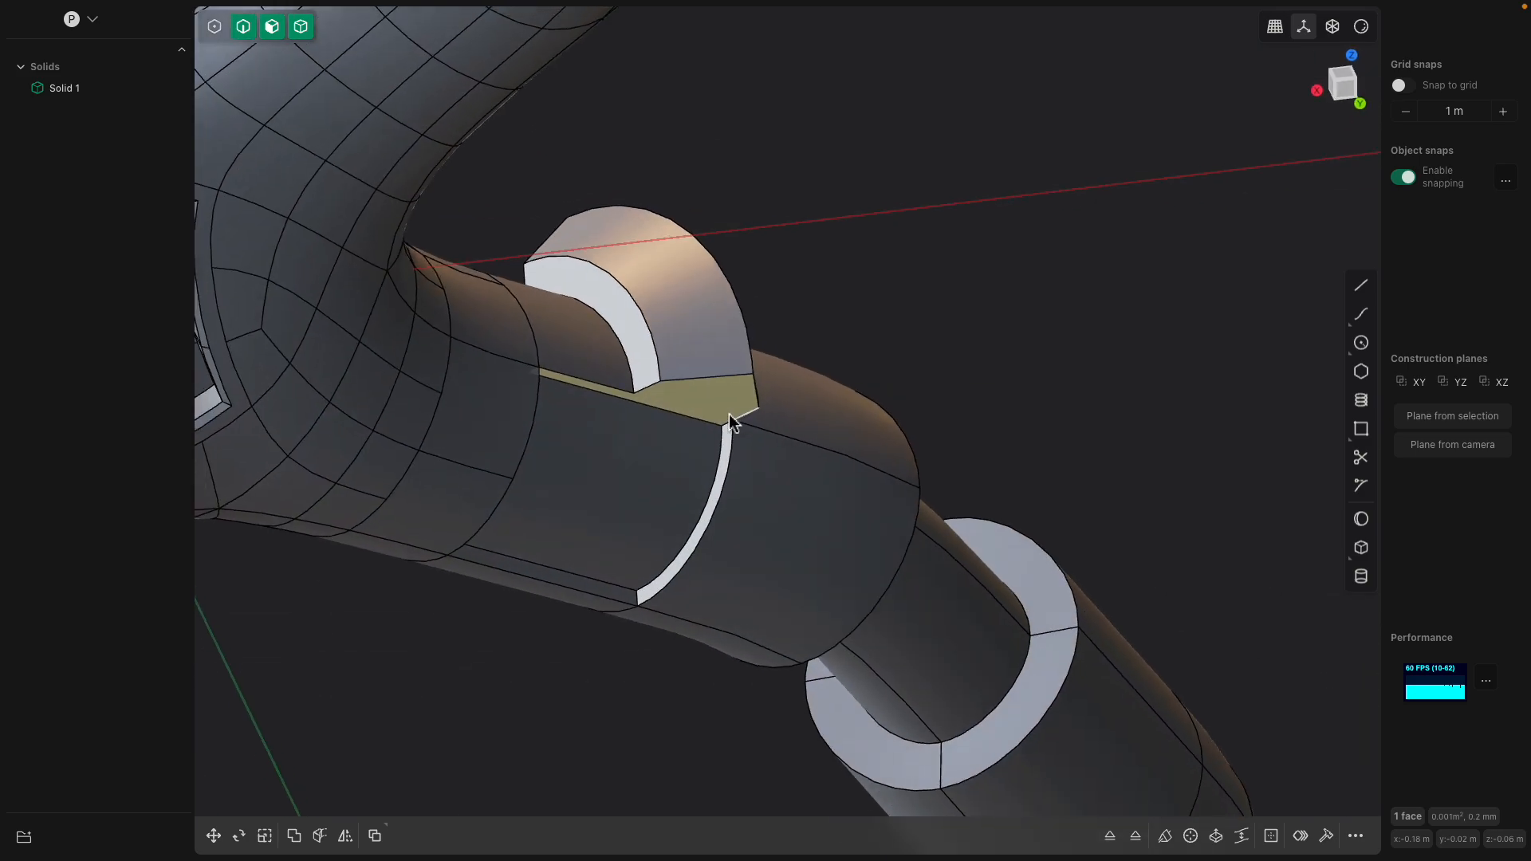
left_click(627, 372)
left_click(591, 365)
middle_click_drag(591, 364, 550, 359)
left_click_drag(561, 317, 548, 332)
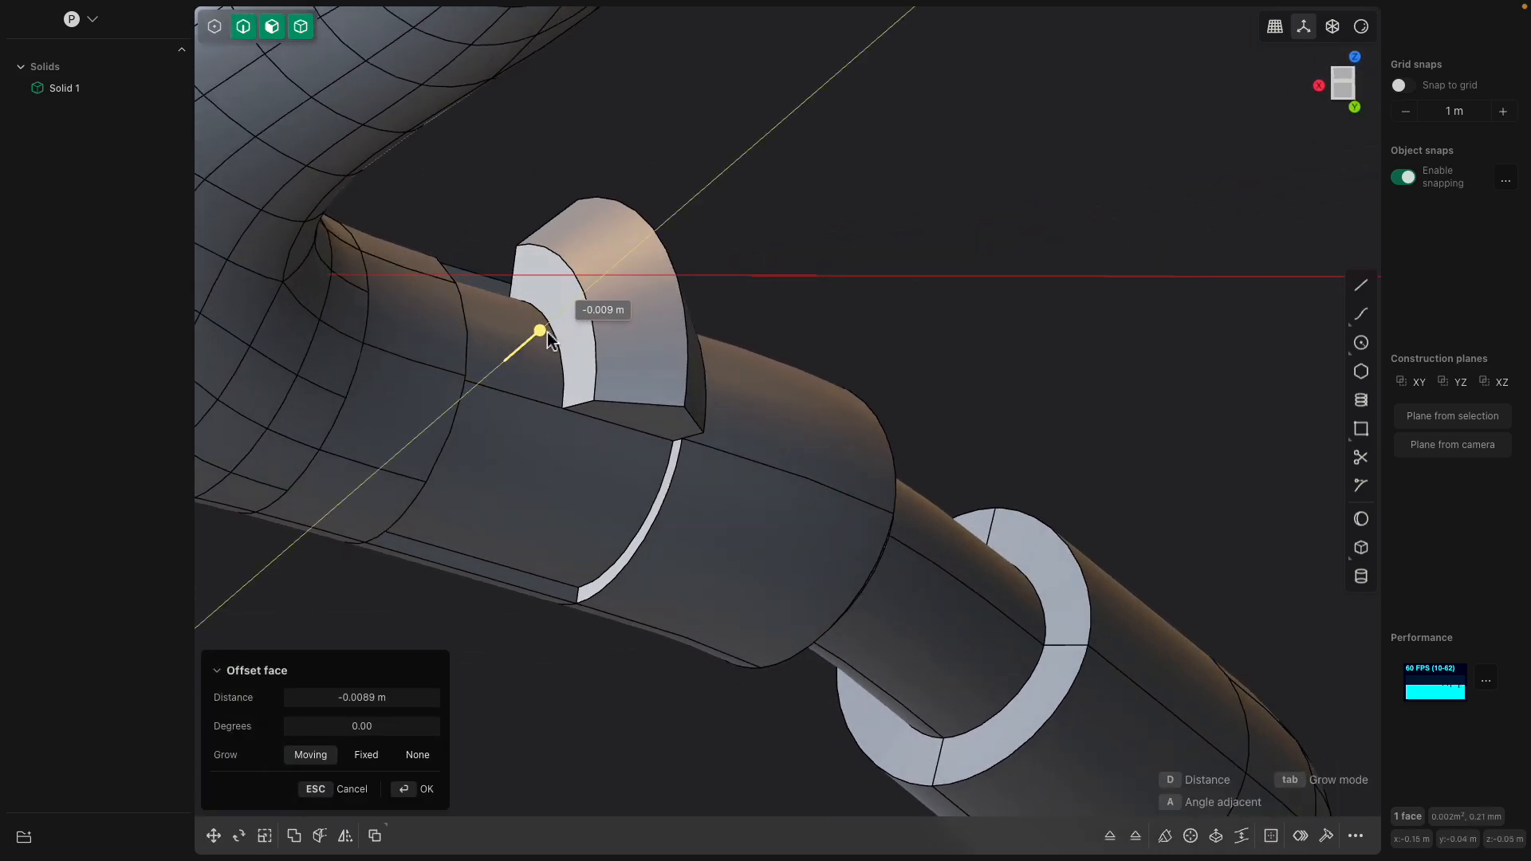
middle_click_drag(629, 351, 657, 533)
key("Escape")
Select eight faces forming two opposite strips on the arm's rounded tip and try offsetting them inward
scroll(697, 590, "down", 2)
middle_click_drag(698, 590, 734, 564)
scroll(733, 563, "down", 3)
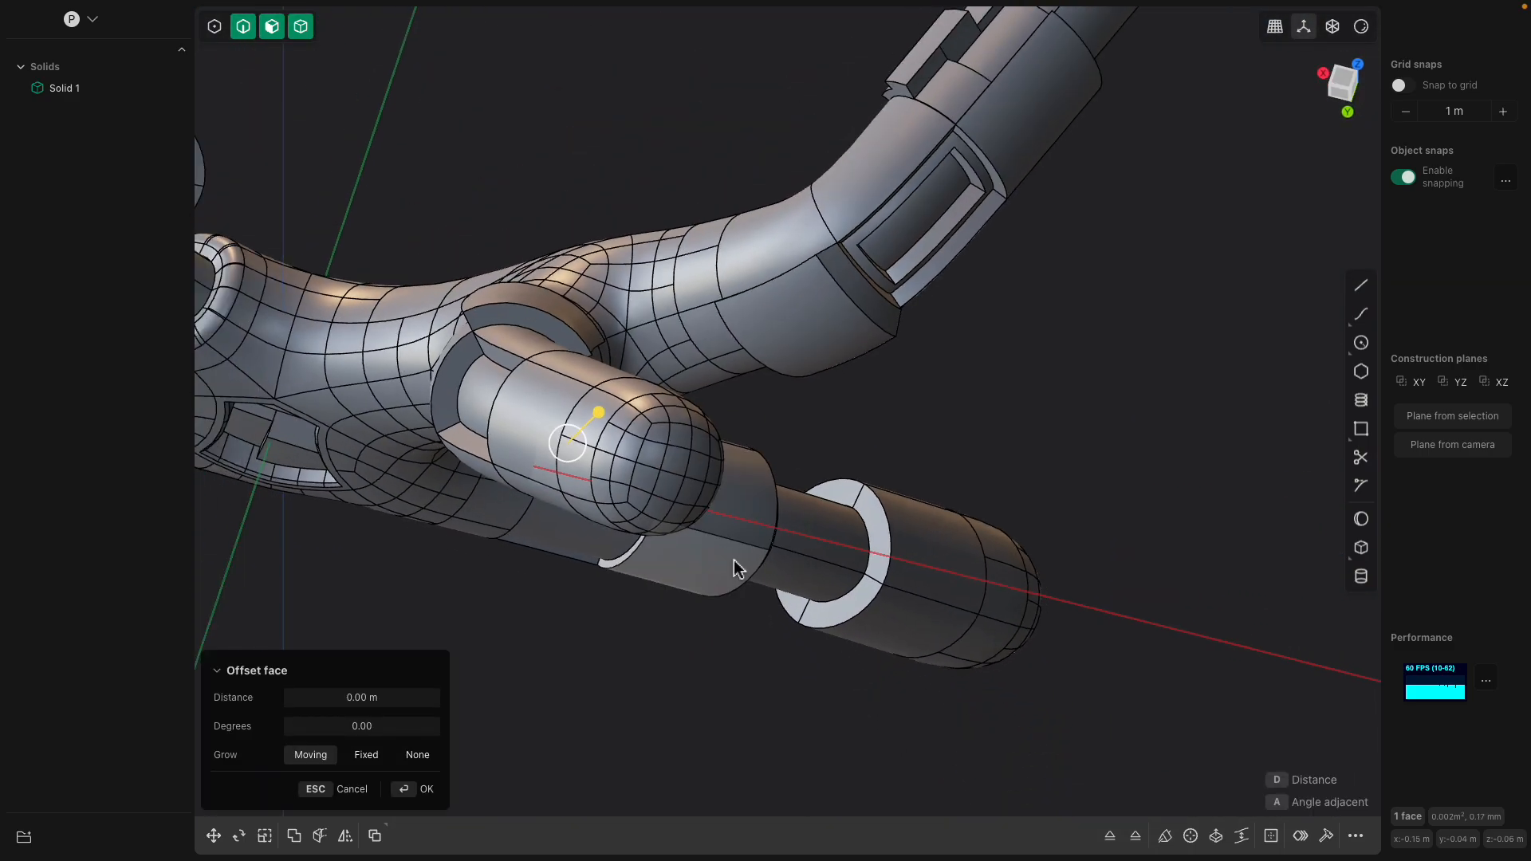
left_click(672, 476)
left_click(672, 476)
scroll(672, 475, "up", 3)
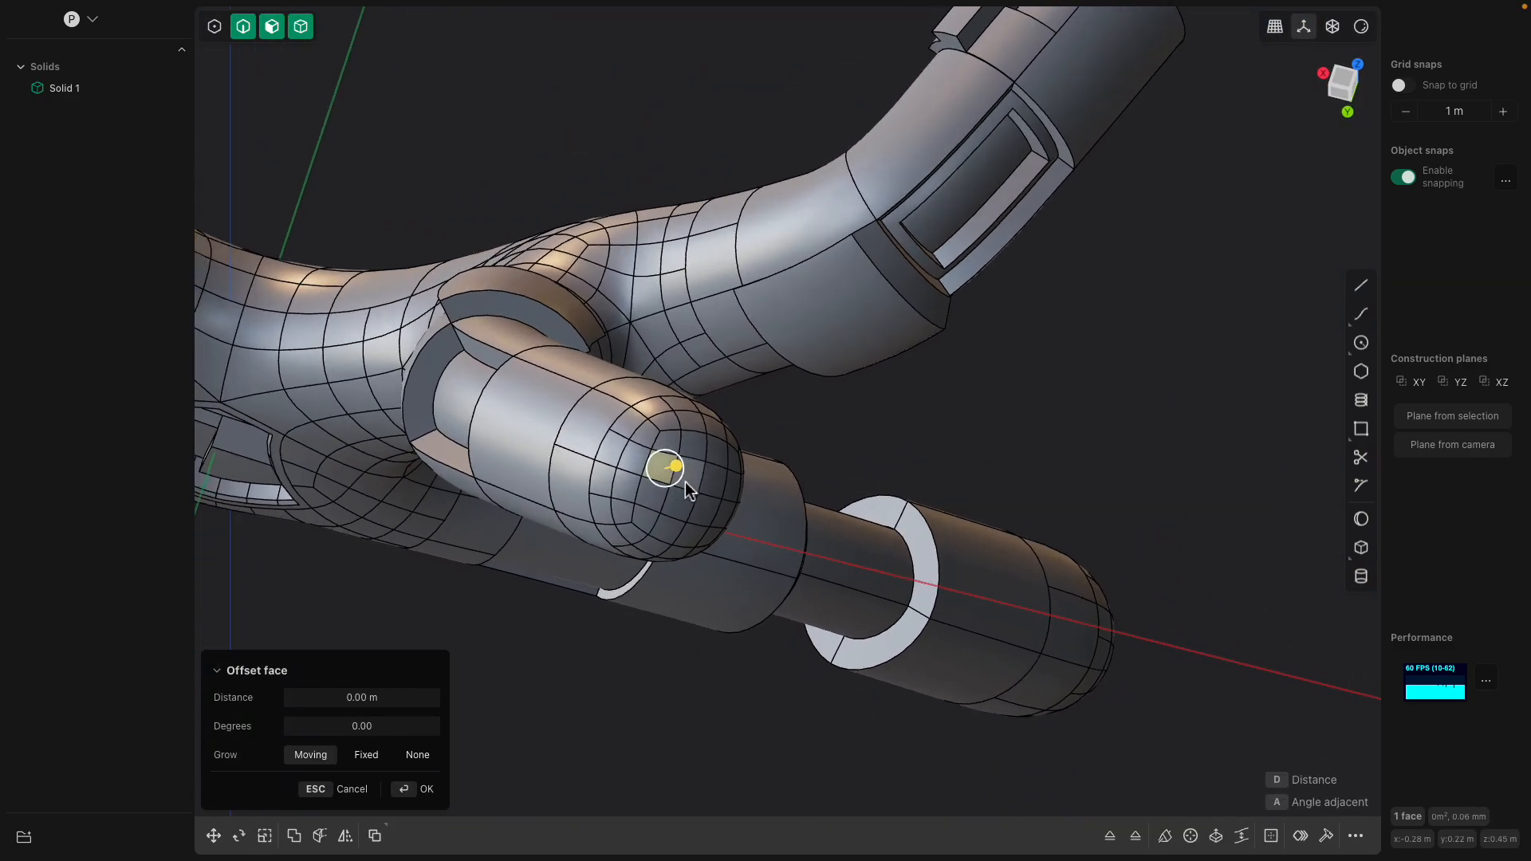
middle_click_drag(688, 482, 644, 467)
scroll(486, 388, "up", 2)
scroll(500, 345, "up", 2)
middle_click_drag(501, 345, 559, 332)
left_click(469, 333, "shift")
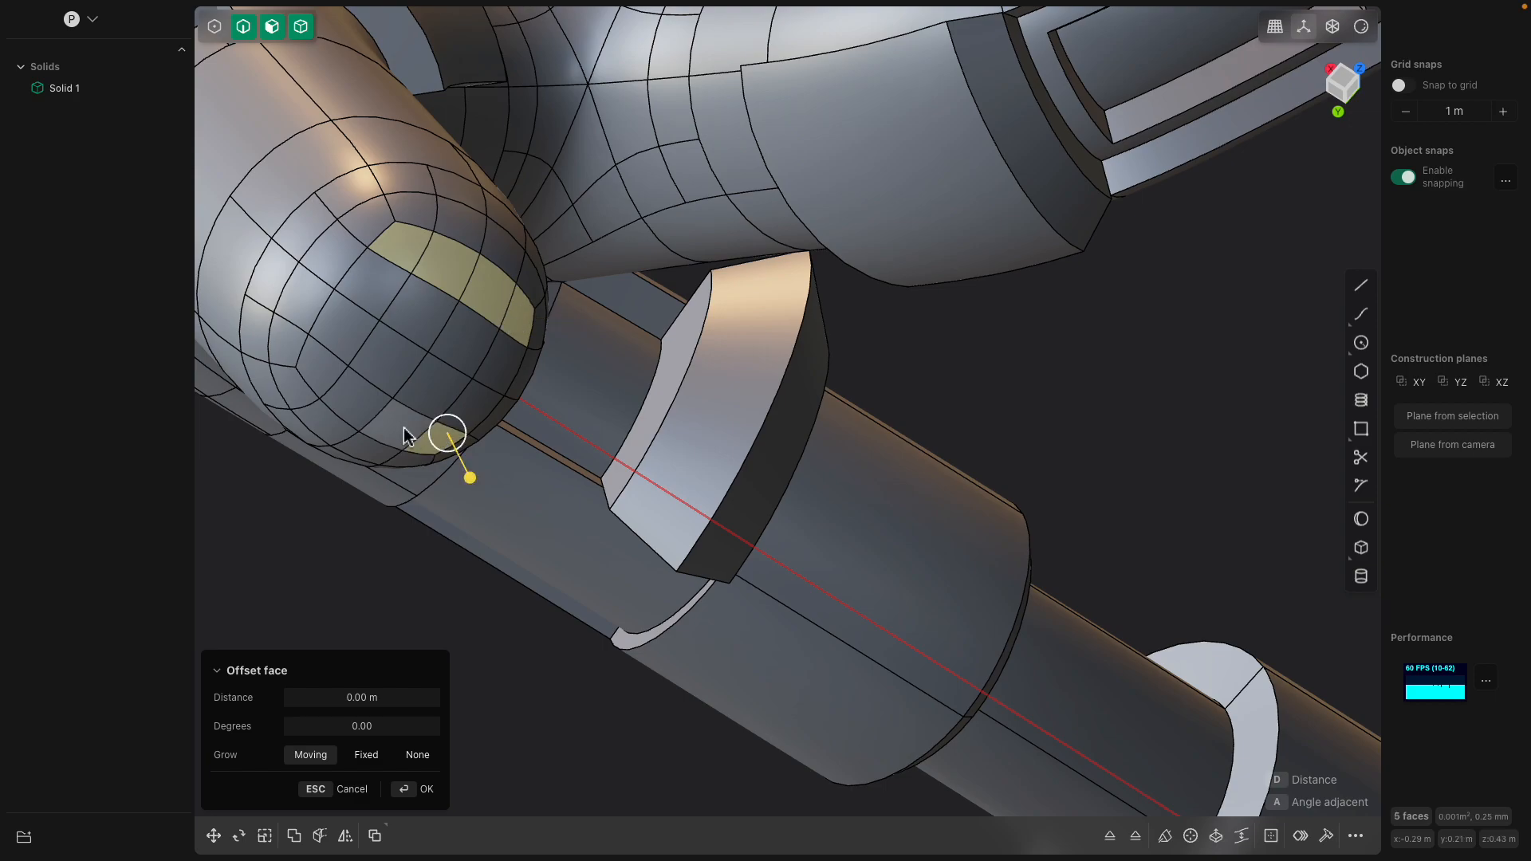
left_click(329, 379, "shift")
middle_click_drag(328, 379, 661, 505)
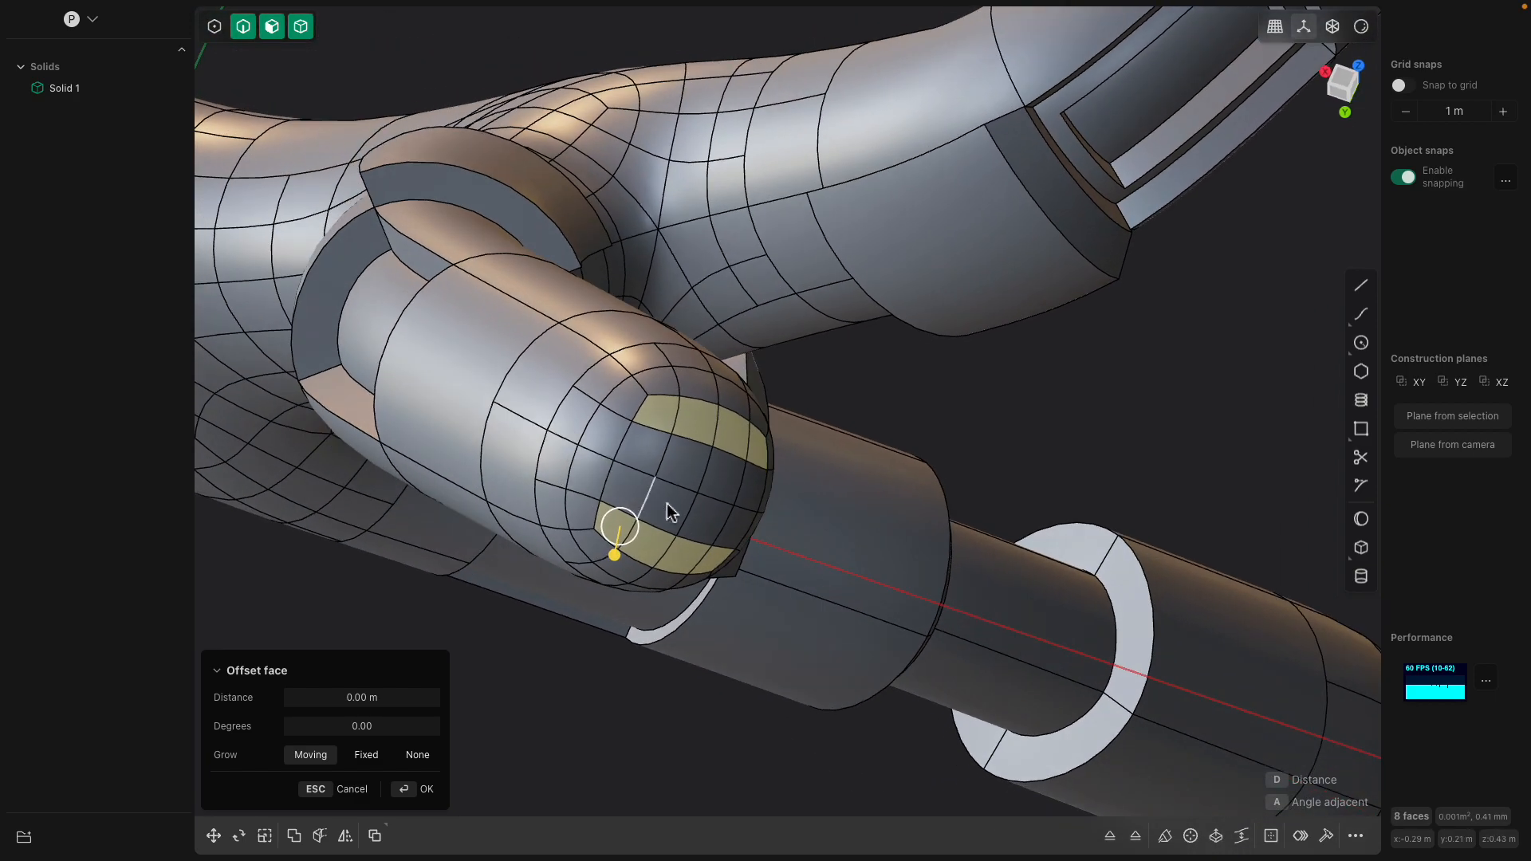
left_click_drag(622, 562, 627, 569)
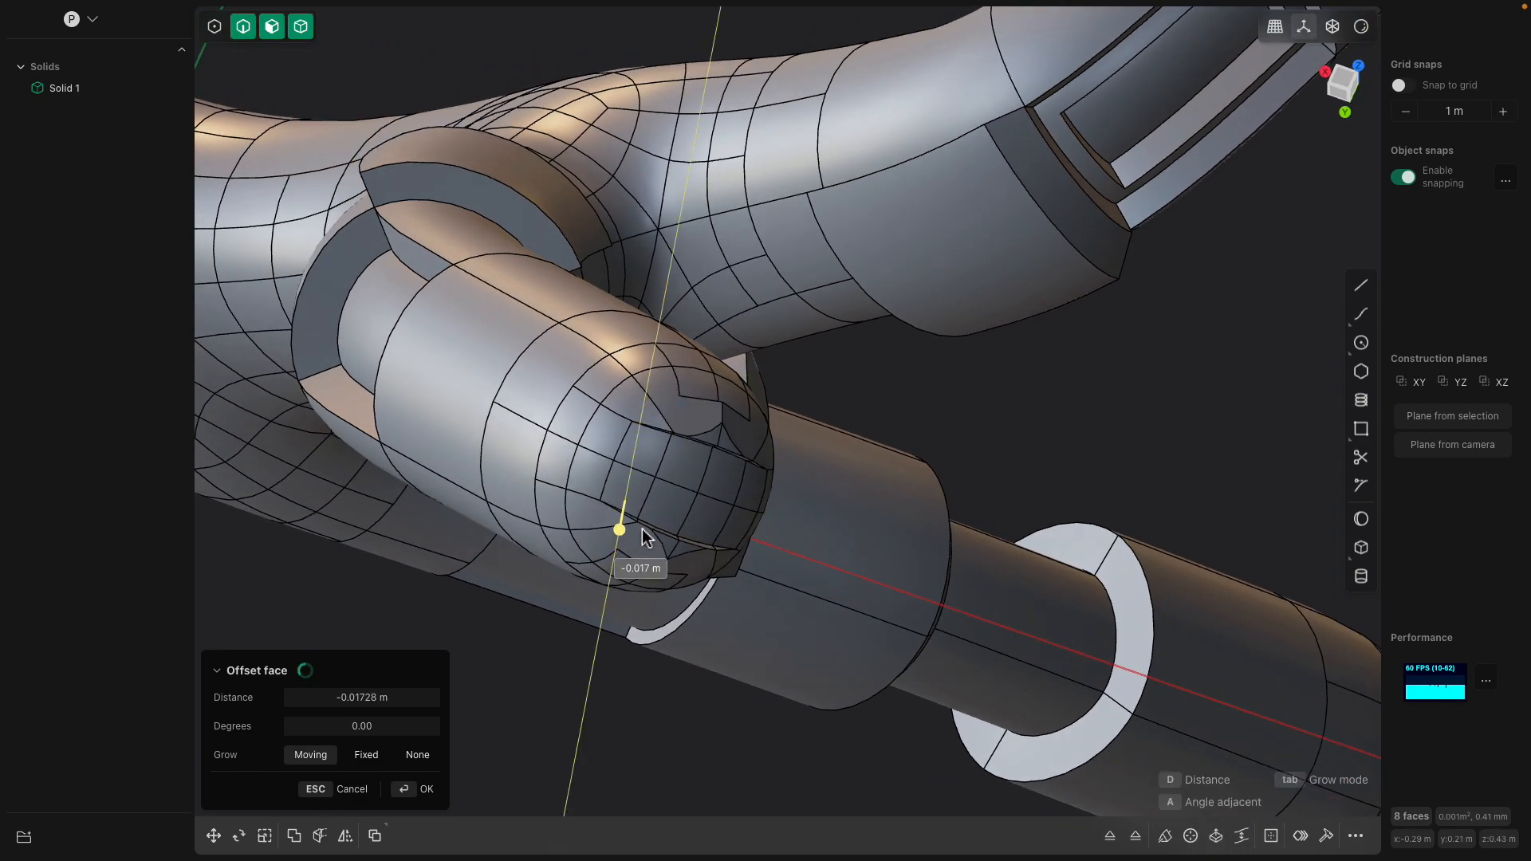
key("Escape")
middle_click_drag(764, 495, 721, 457, "shift")
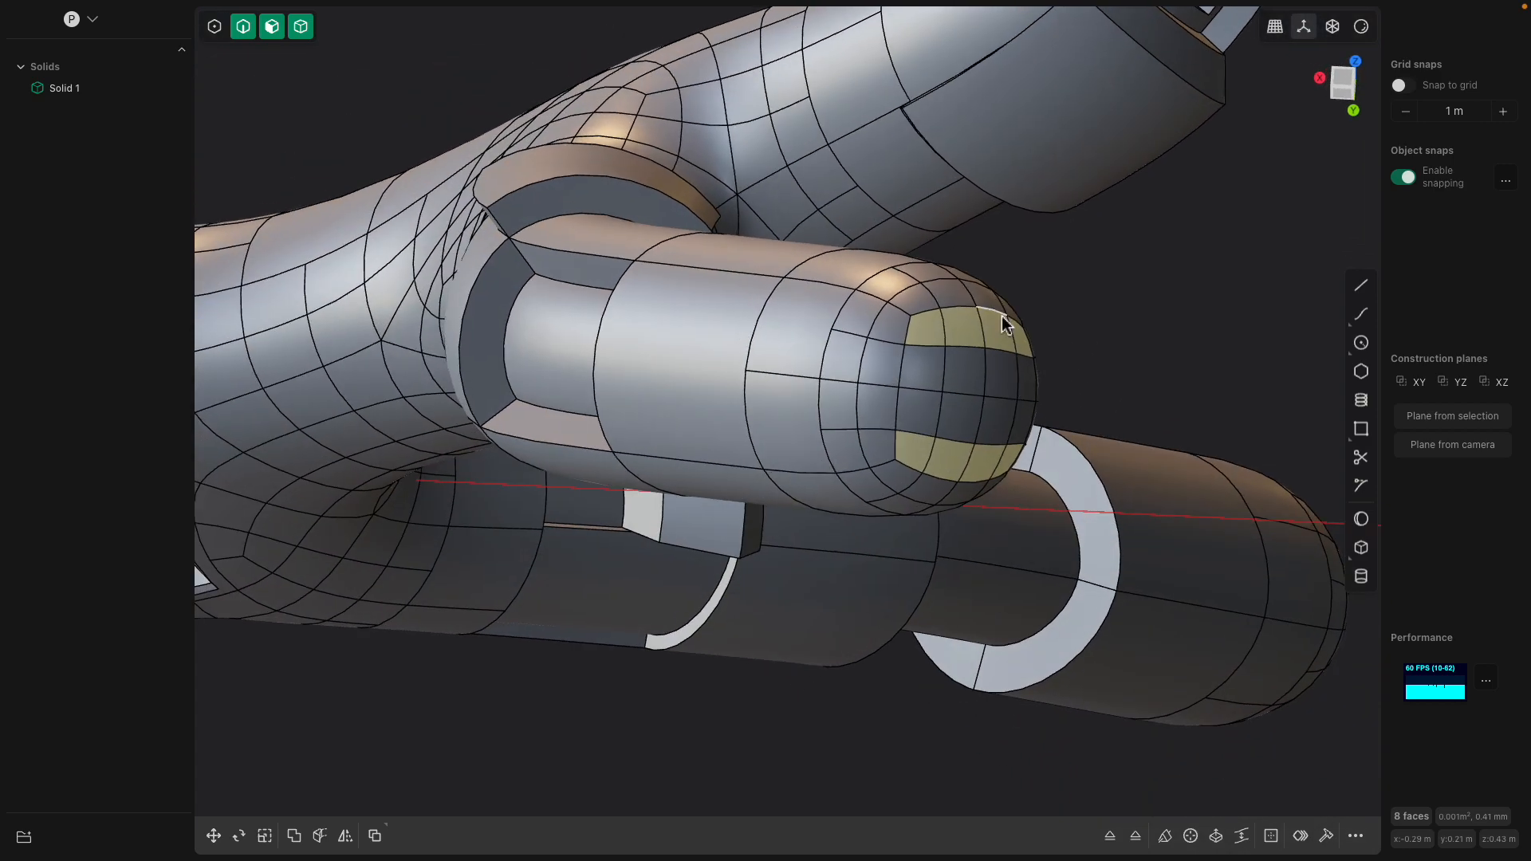
middle_click_drag(1002, 315, 1000, 326)
key("x")
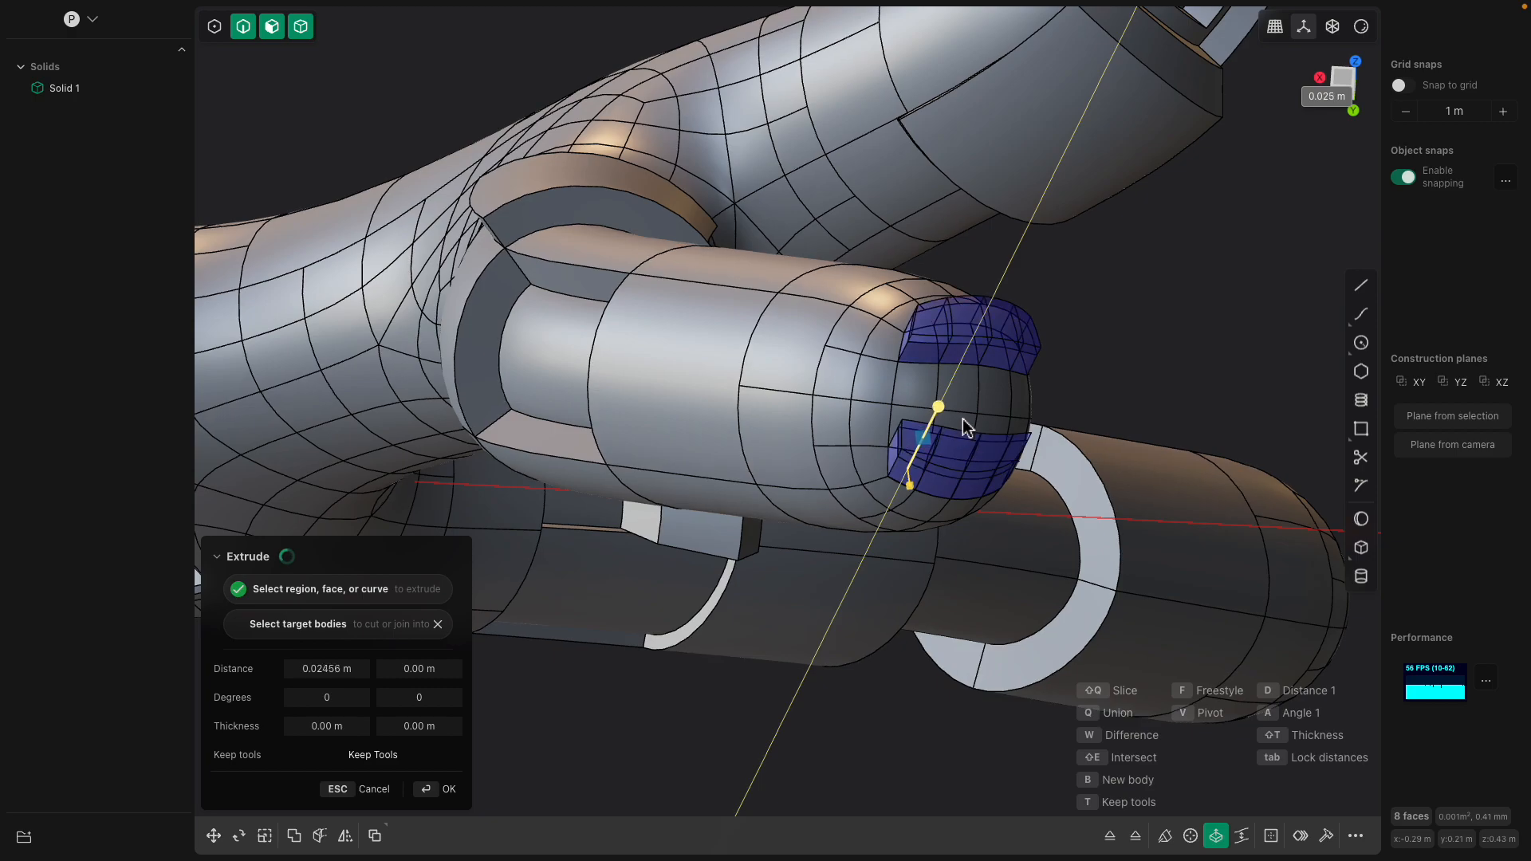
left_click(979, 474)
middle_click_drag(979, 474, 924, 479)
key("x")
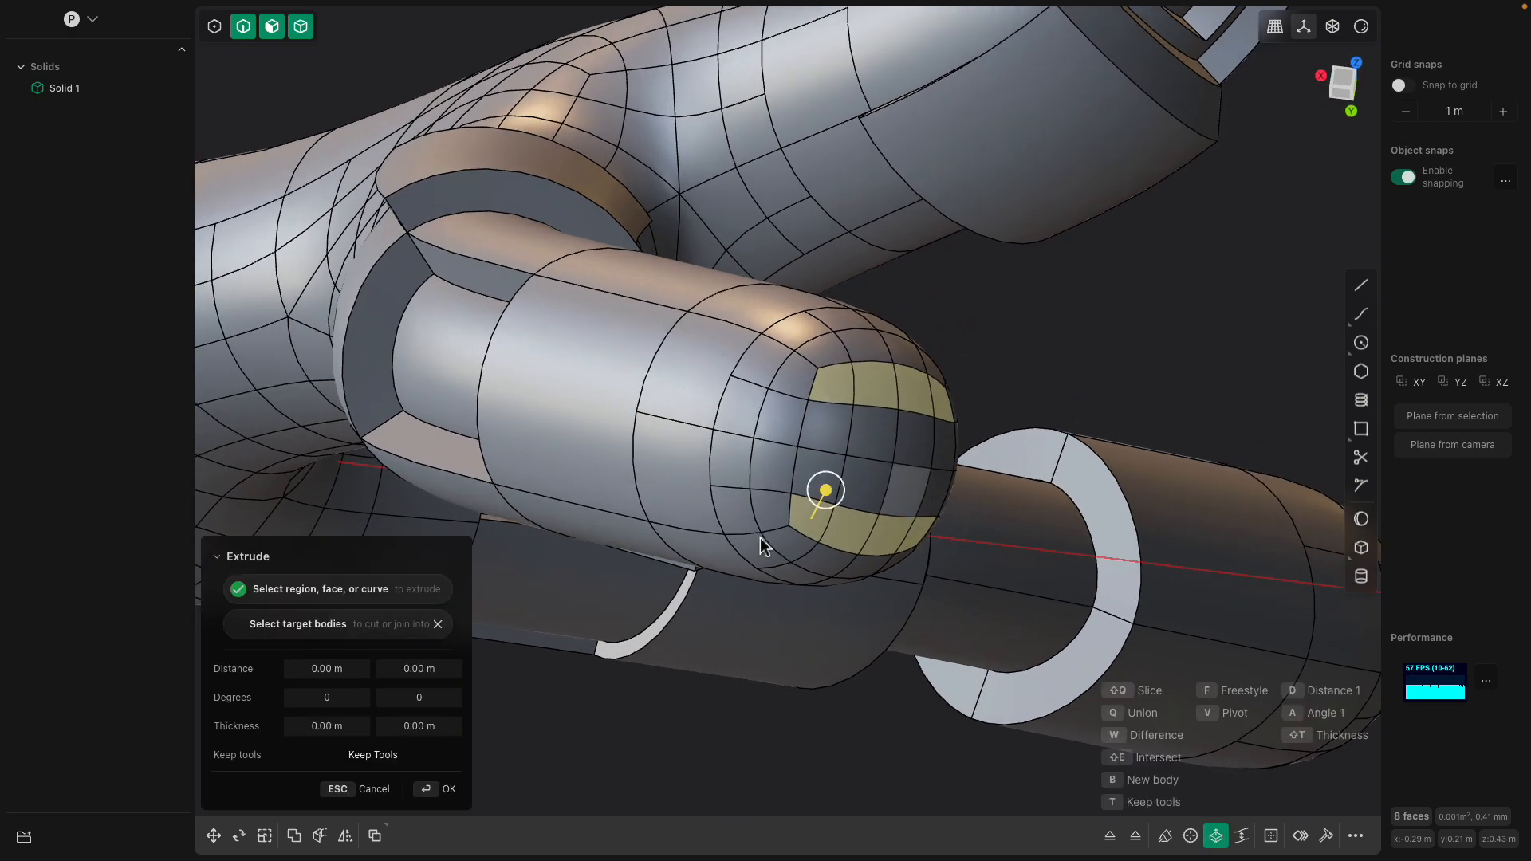
key("o")
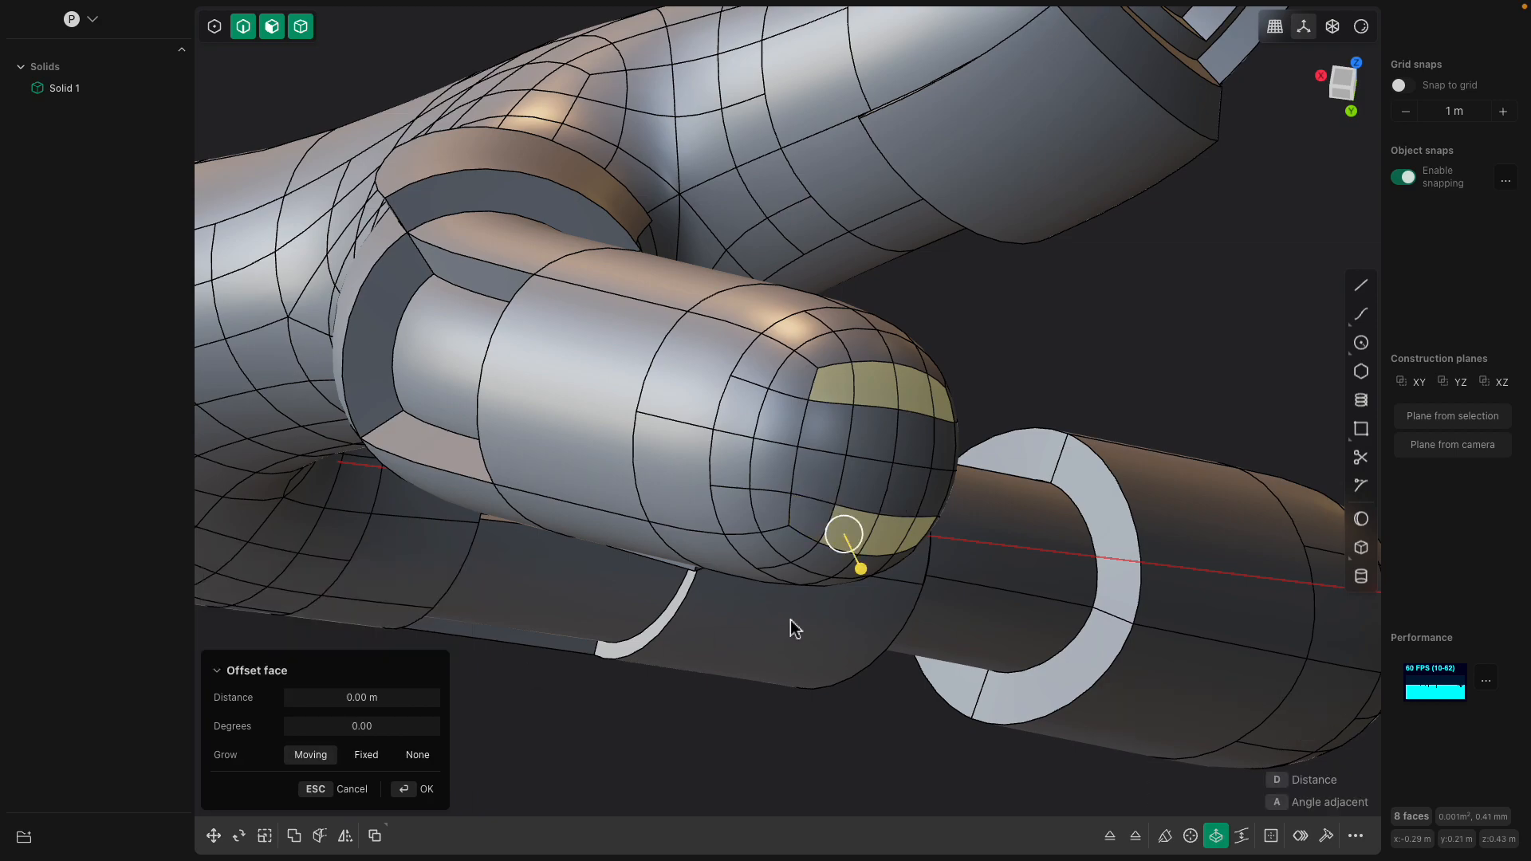
left_click_drag(818, 543, 853, 567)
key("Escape")
Add the four faces between the two strips to the selection, completing a ring of twelve faces around the rounded tip
middle_click_drag(811, 532, 773, 526)
left_click(671, 483, "shift")
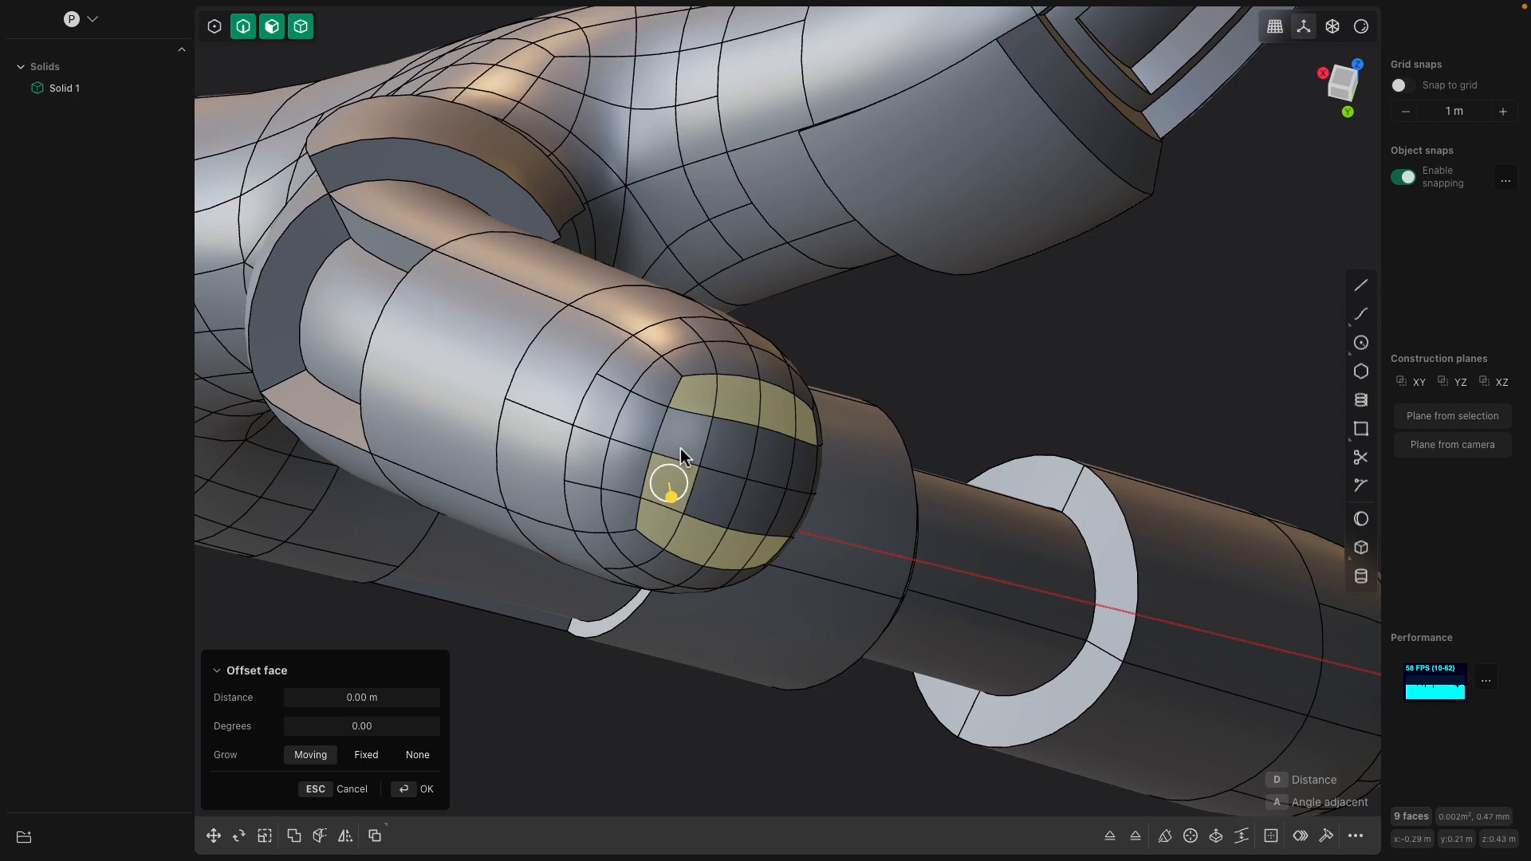
left_click(711, 441, "shift")
middle_click_drag(711, 441, 460, 228)
left_click(432, 118, "shift")
middle_click_drag(433, 118, 553, 504)
Try offsetting the twelve ring faces inward by about 0.024 m, and delete these faces from the tip
left_click_drag(599, 593, 550, 537)
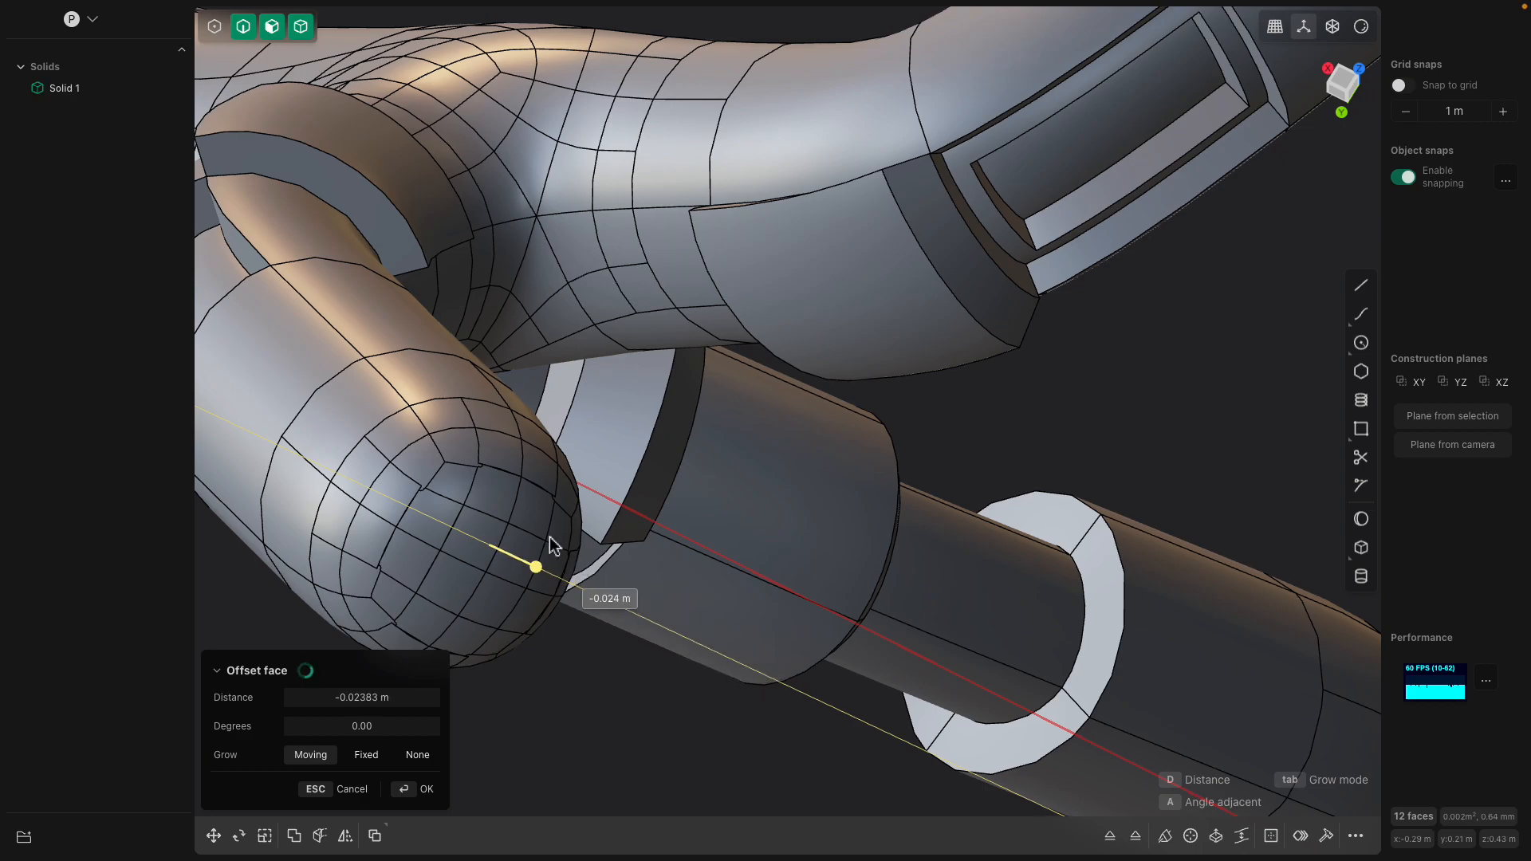
middle_click_drag(554, 547, 656, 481)
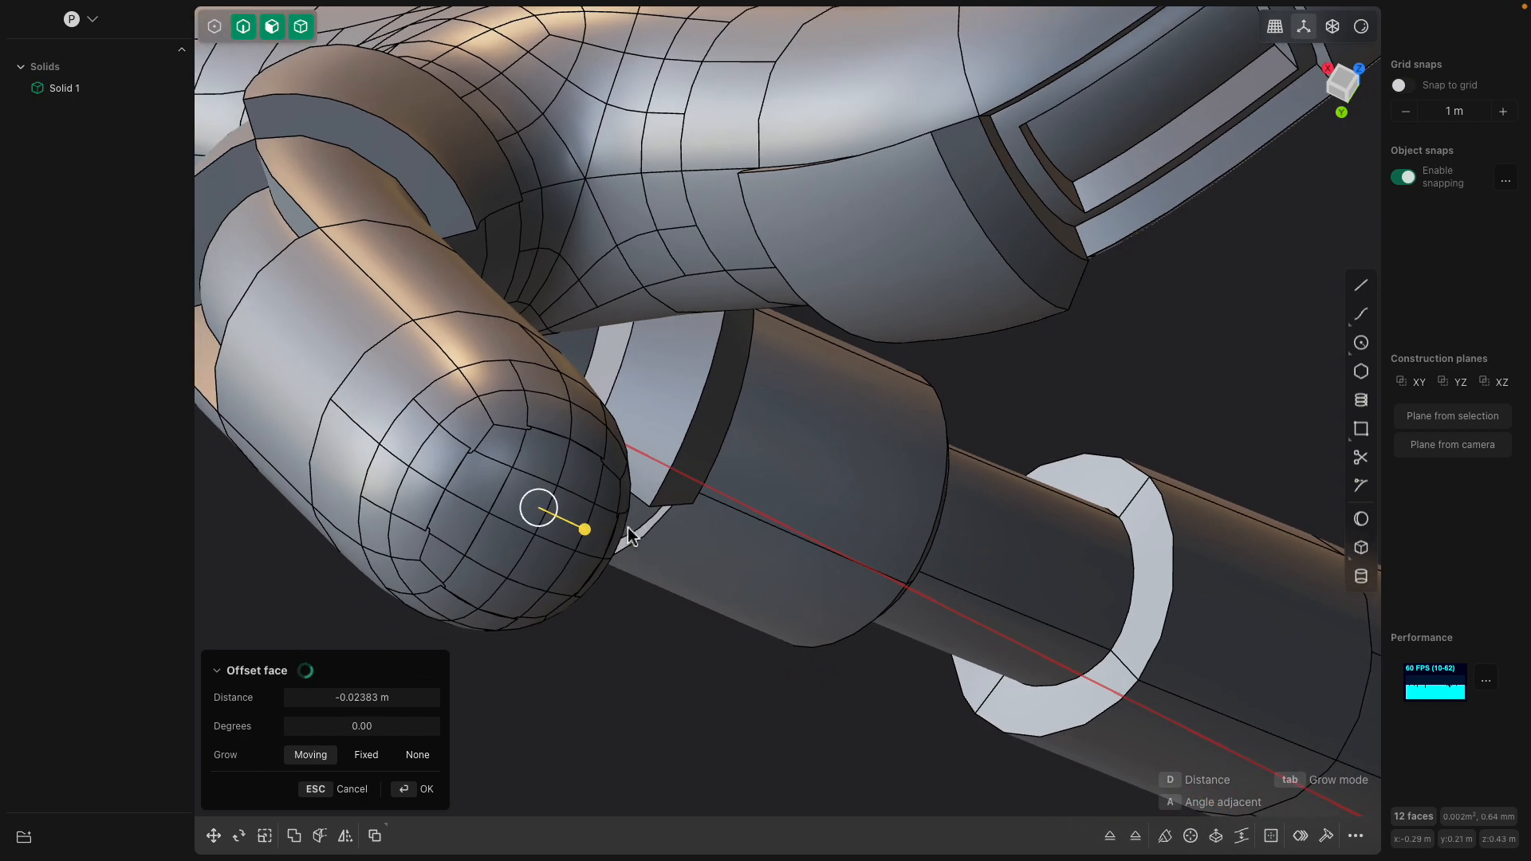
left_click(653, 513)
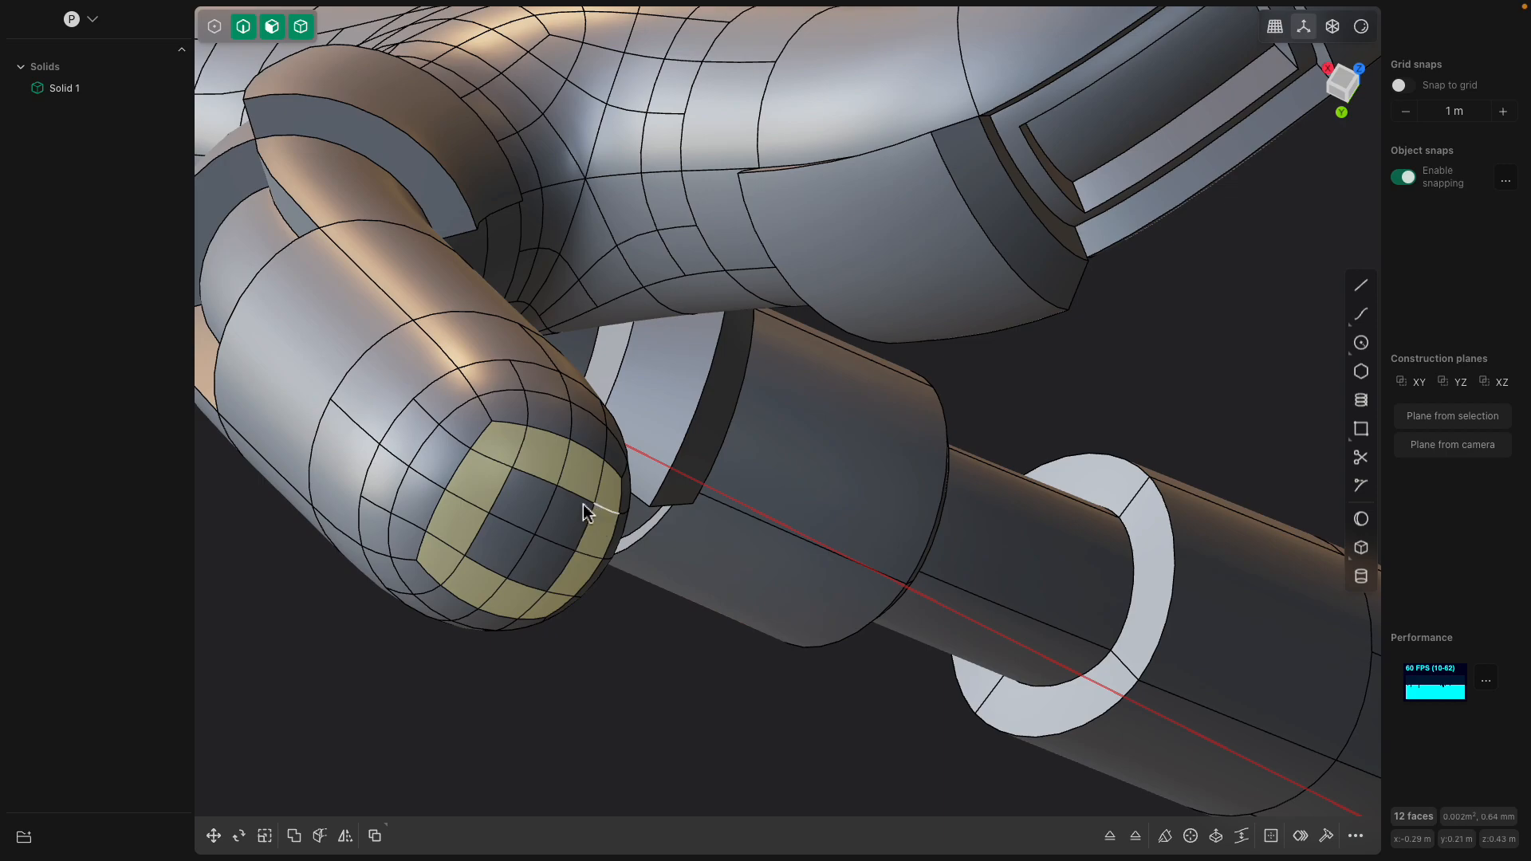
key("Delete")
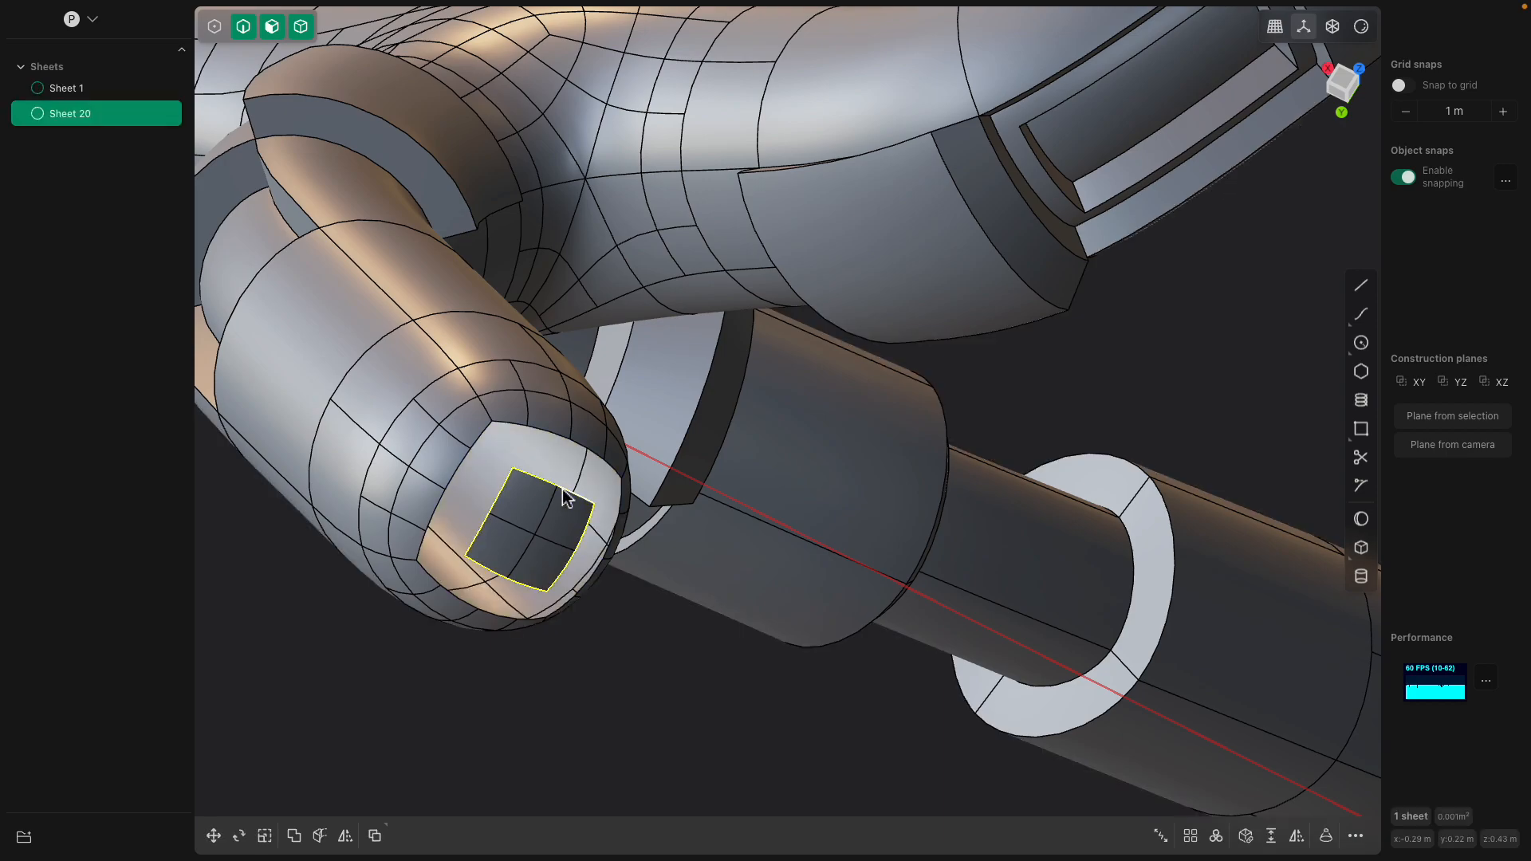
left_click(554, 441)
left_click(512, 425)
key("shift+e")
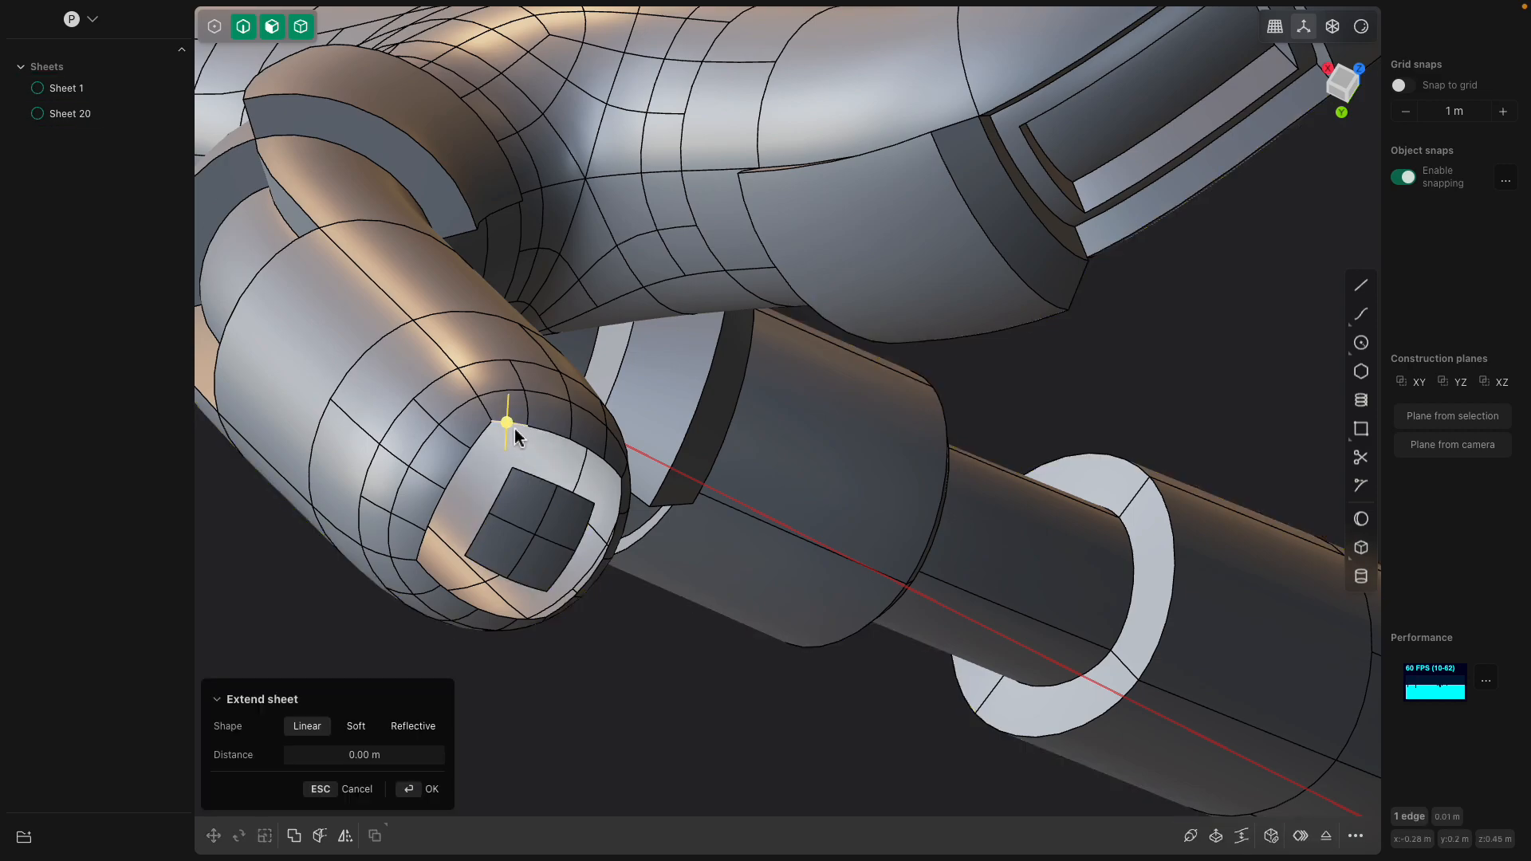
scroll(524, 434, "up", 2)
left_click(563, 437, "shift")
left_click(621, 474, "shift")
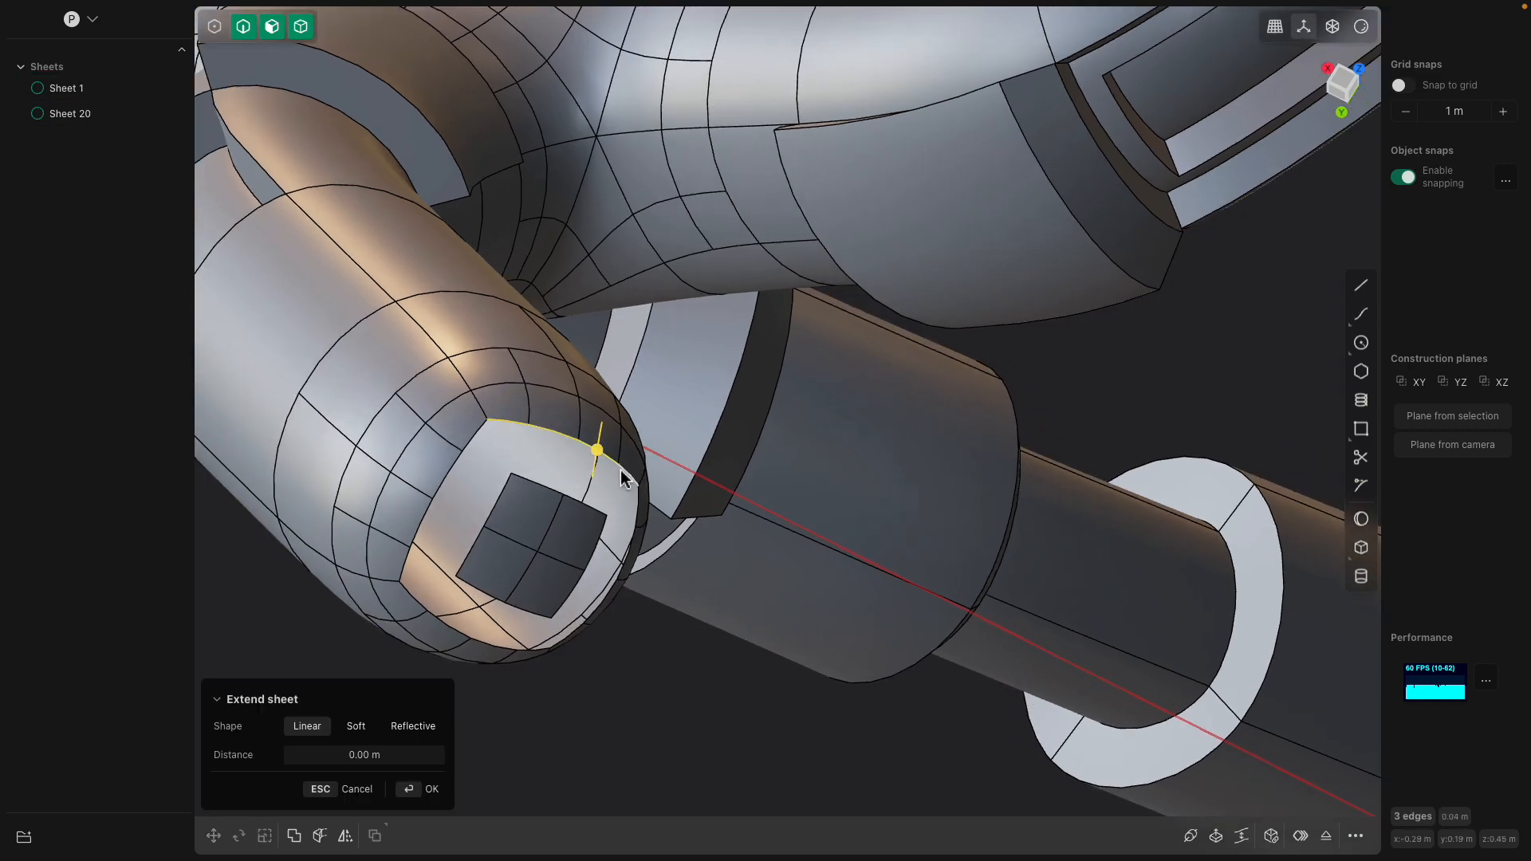
left_click(630, 479, "shift")
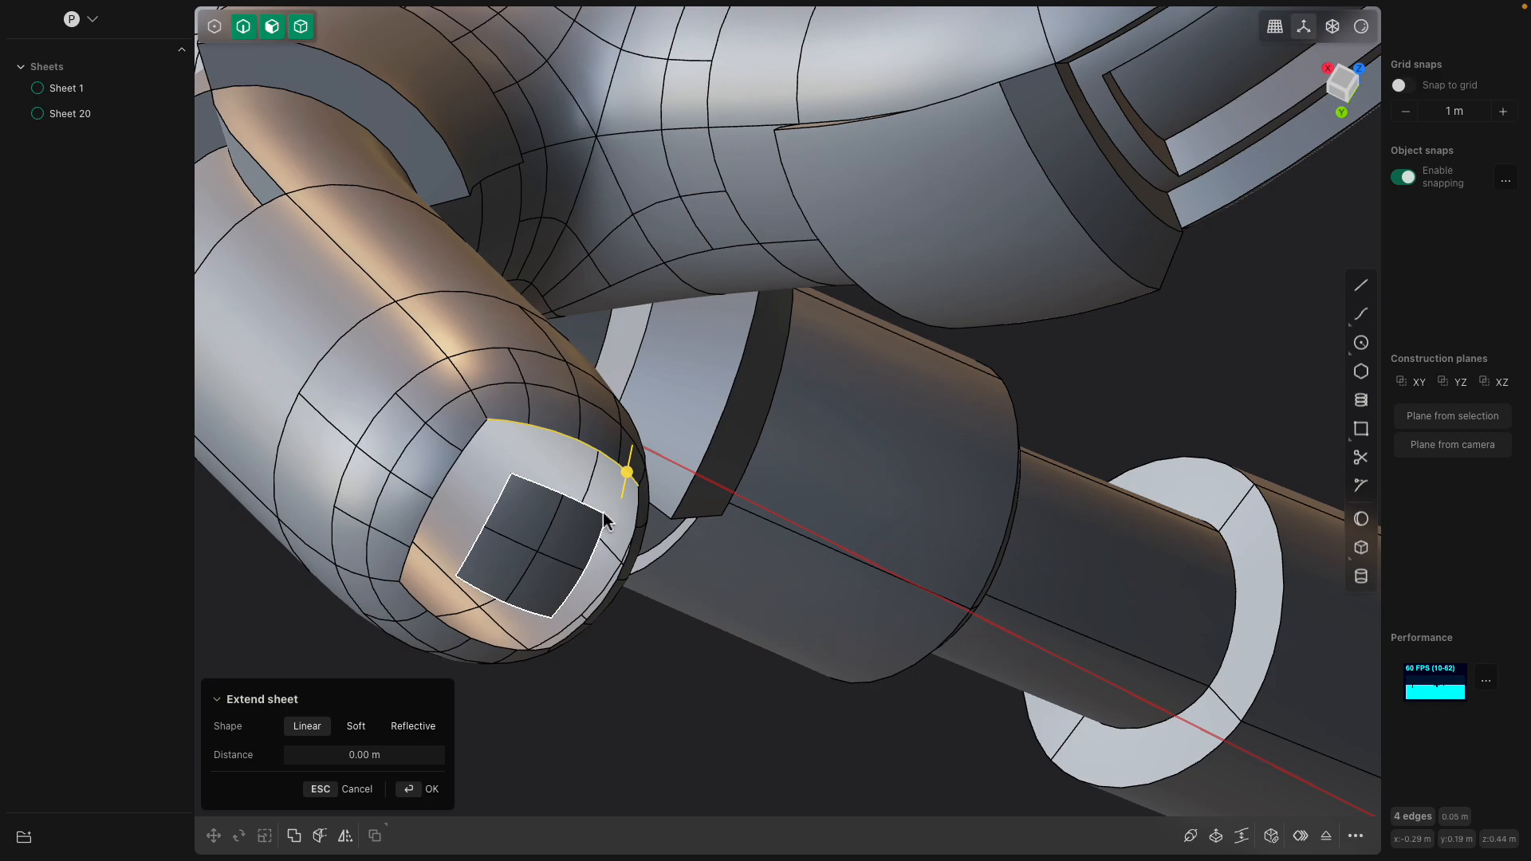
left_click(518, 425)
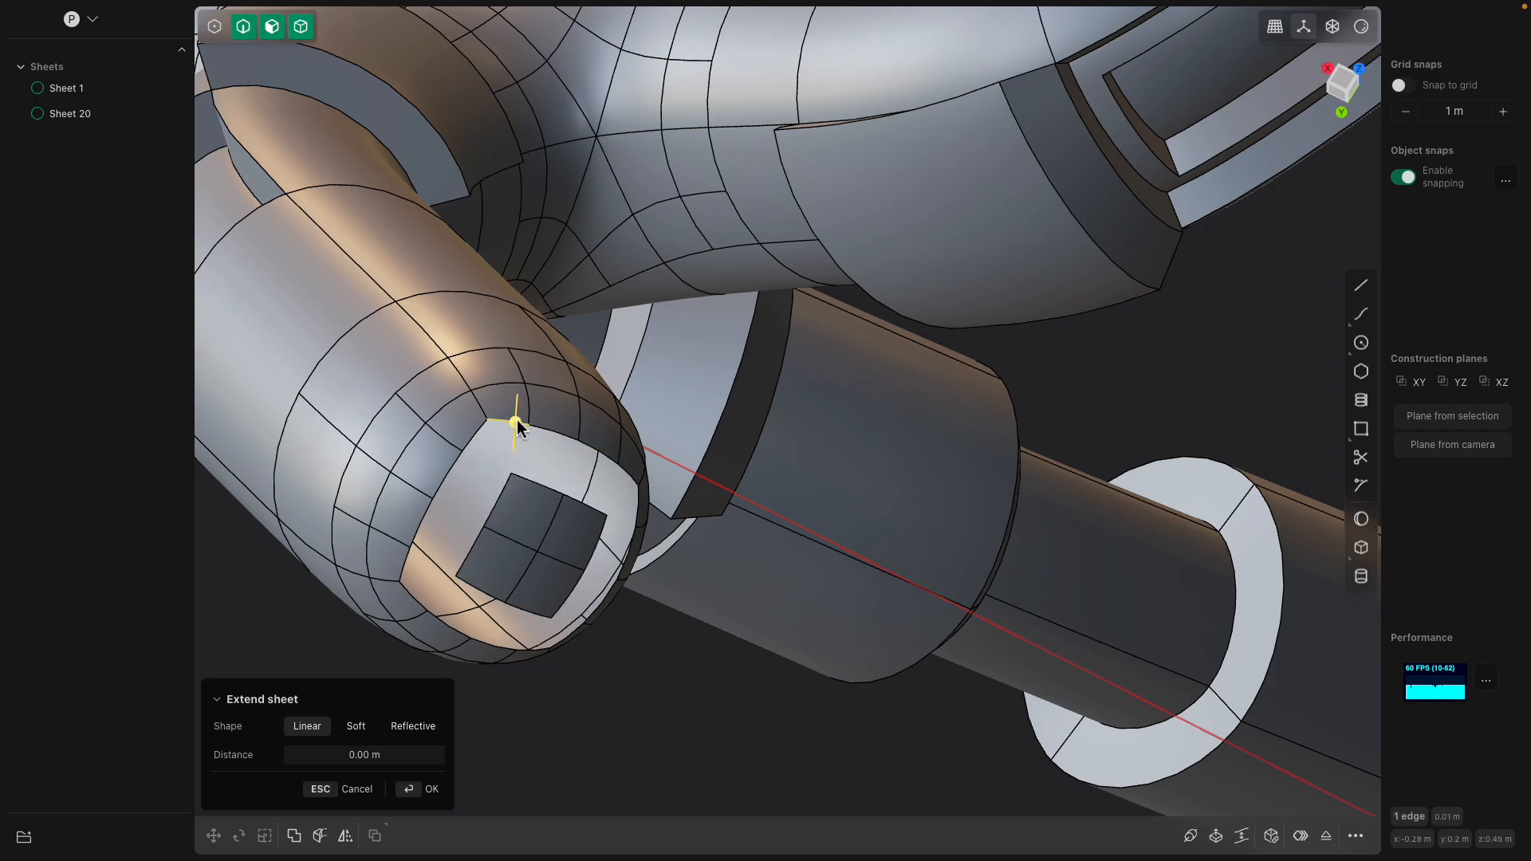
left_click(556, 438, "shift")
left_click(552, 496)
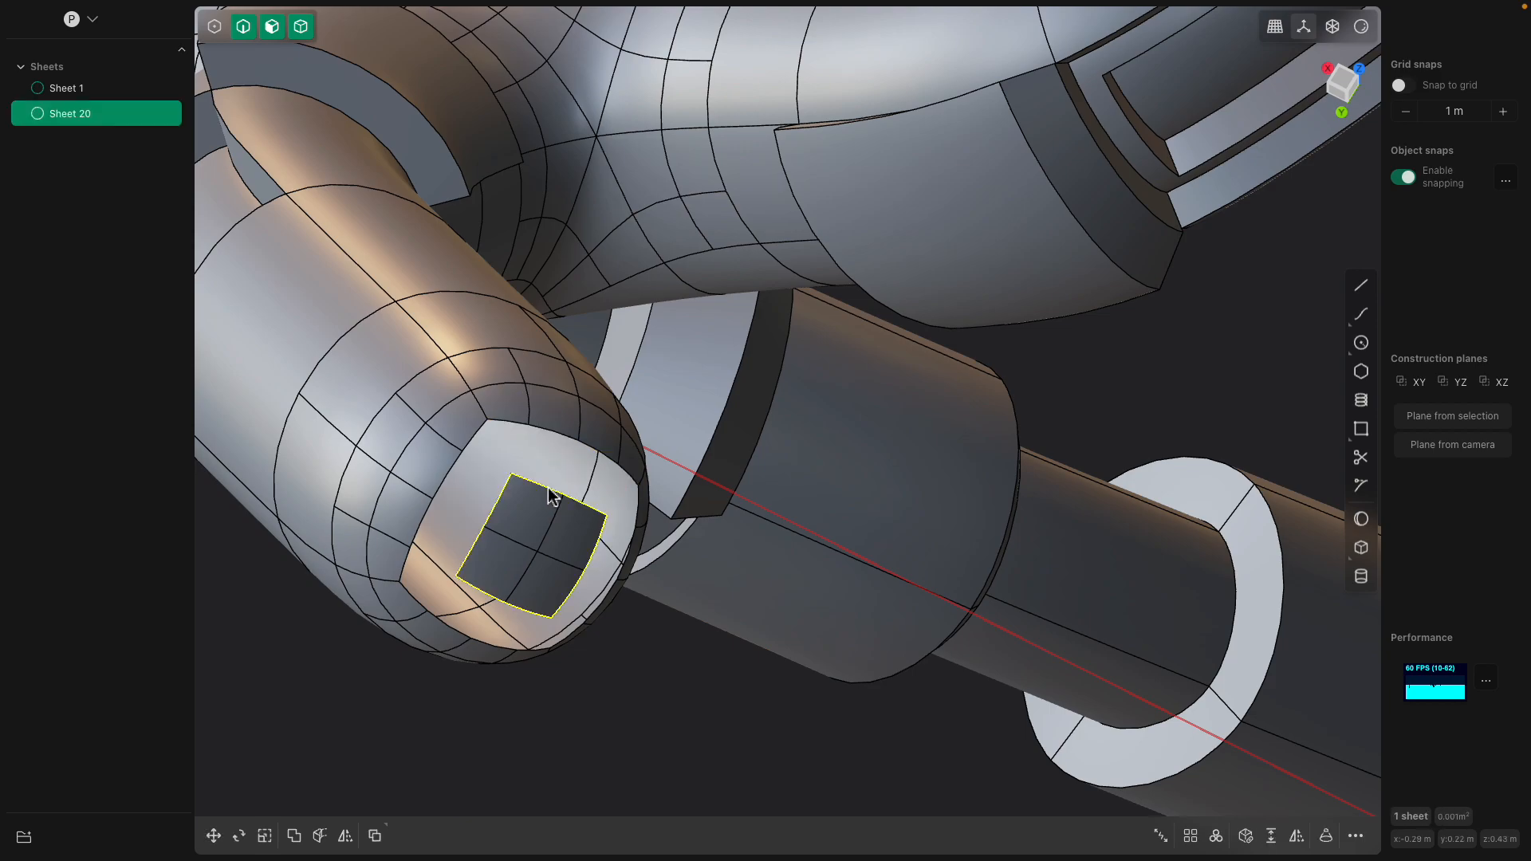
double_click(504, 492)
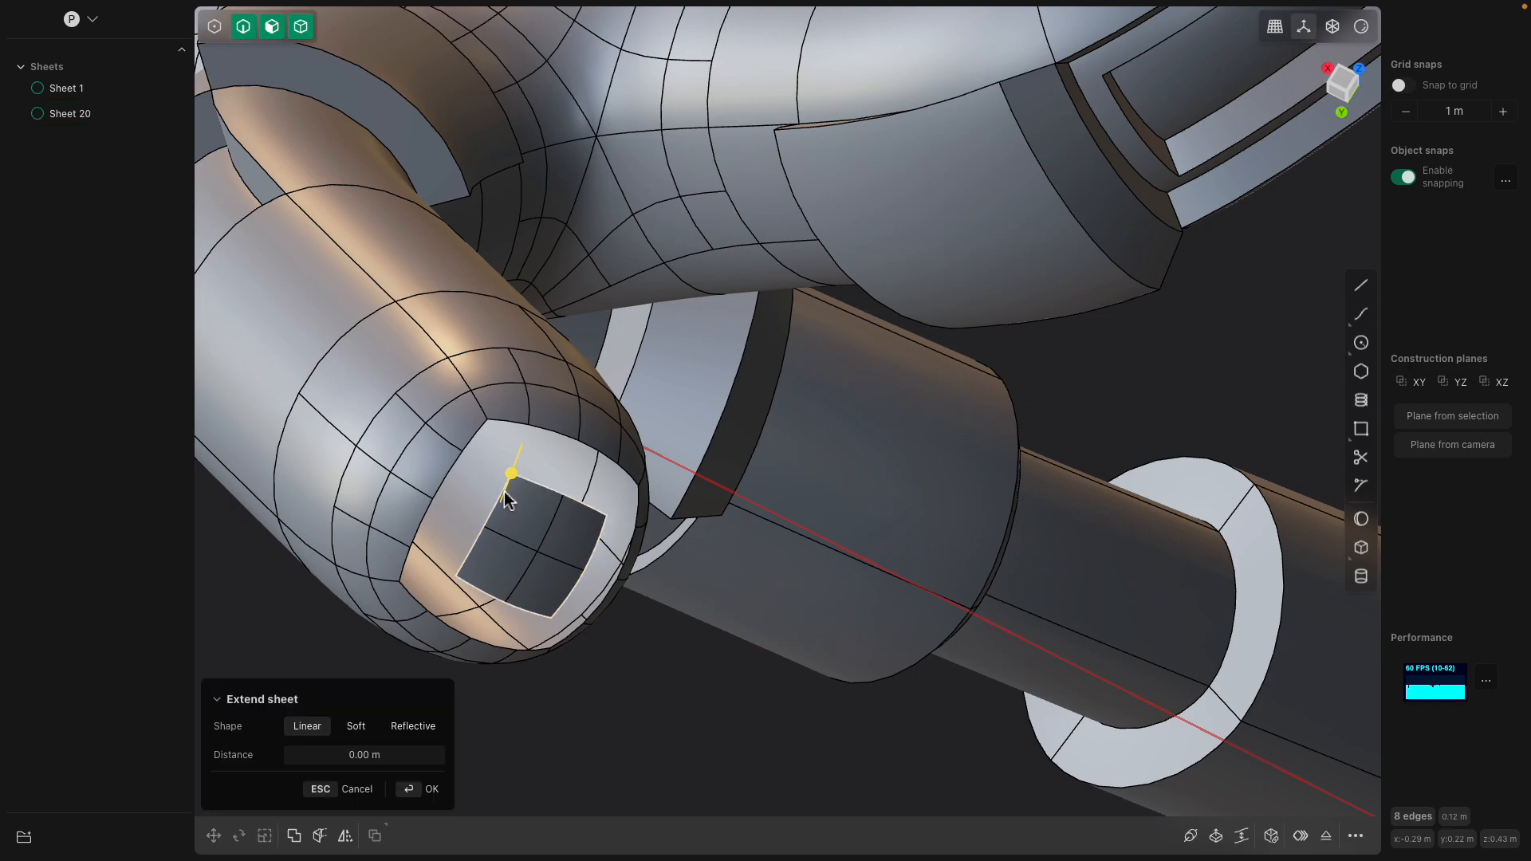
left_click(556, 435, "shift")
left_click(523, 426)
left_click(572, 440, "shift")
left_click(602, 454, "shift")
middle_click_drag(627, 469, 520, 354)
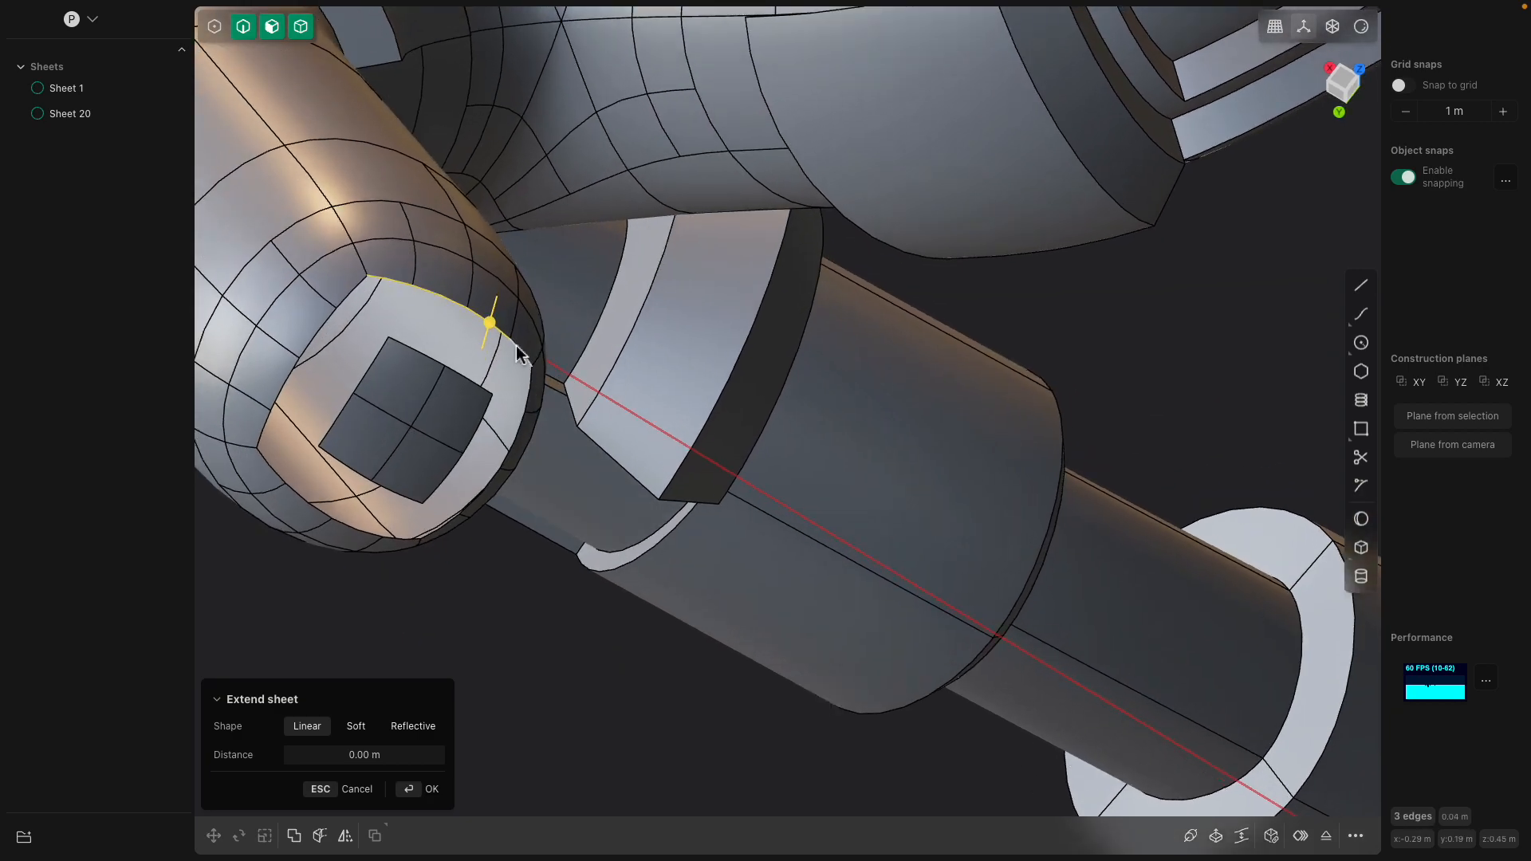
left_click(475, 387, "shift")
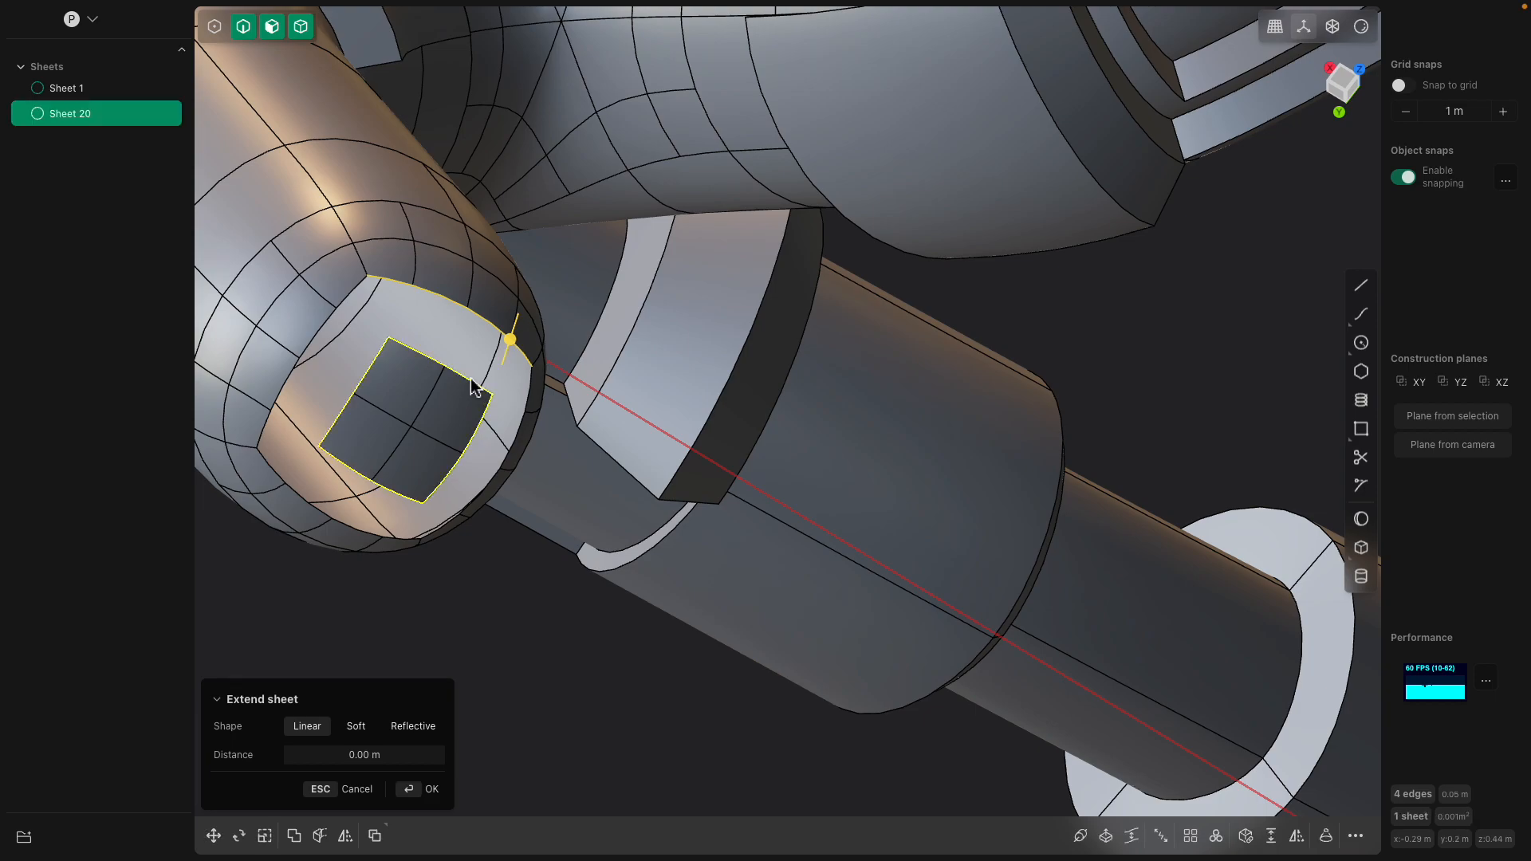
left_click(431, 369)
left_click(428, 360, "shift")
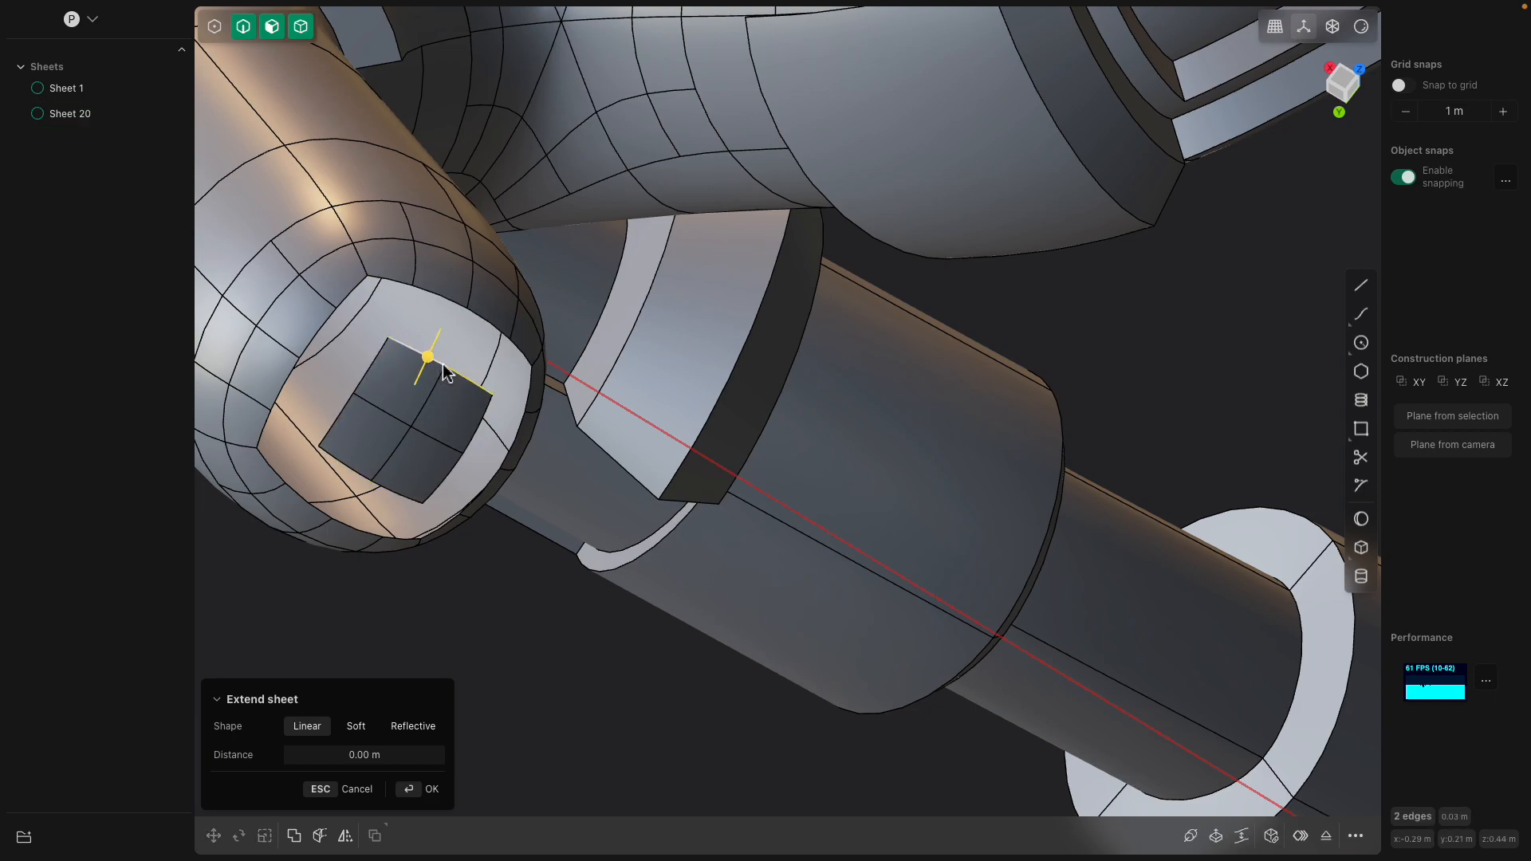
left_click(403, 285, "shift")
middle_click_drag(468, 349, 469, 410)
scroll(469, 410, "up", 3)
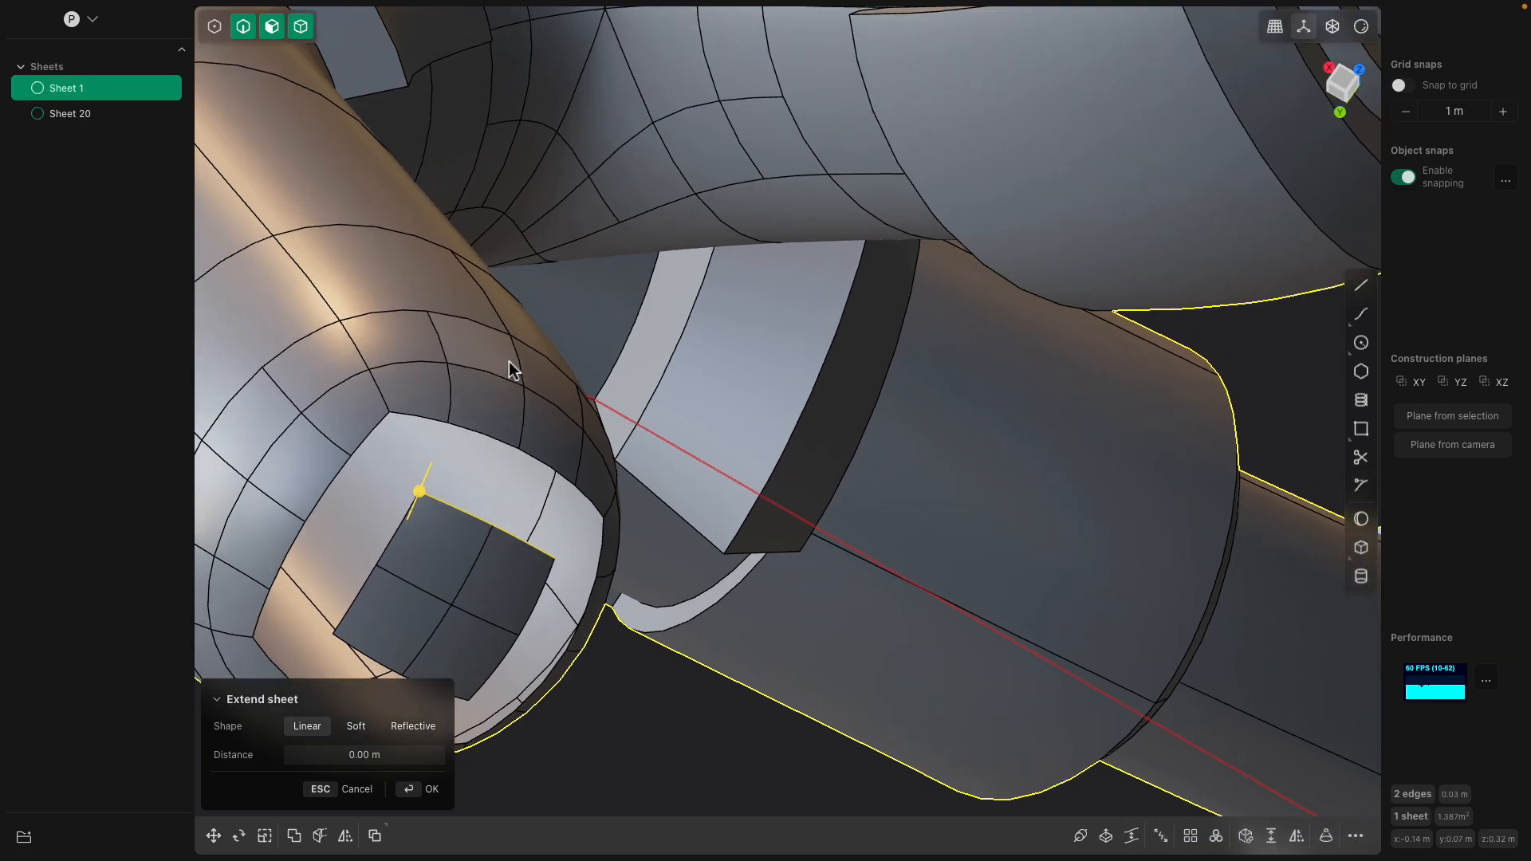
Restrict selection to edges only, excluding faces and bodies
left_click(274, 29)
left_click(243, 27)
middle_click_drag(343, 215, 462, 379)
Loft between the four upper rim edges of the tip opening and the facing two edges of the centre patch, using G0 start and end continuity
left_click(441, 358)
left_click(425, 344, "shift")
left_click(554, 396, "shift")
left_click(576, 421, "shift")
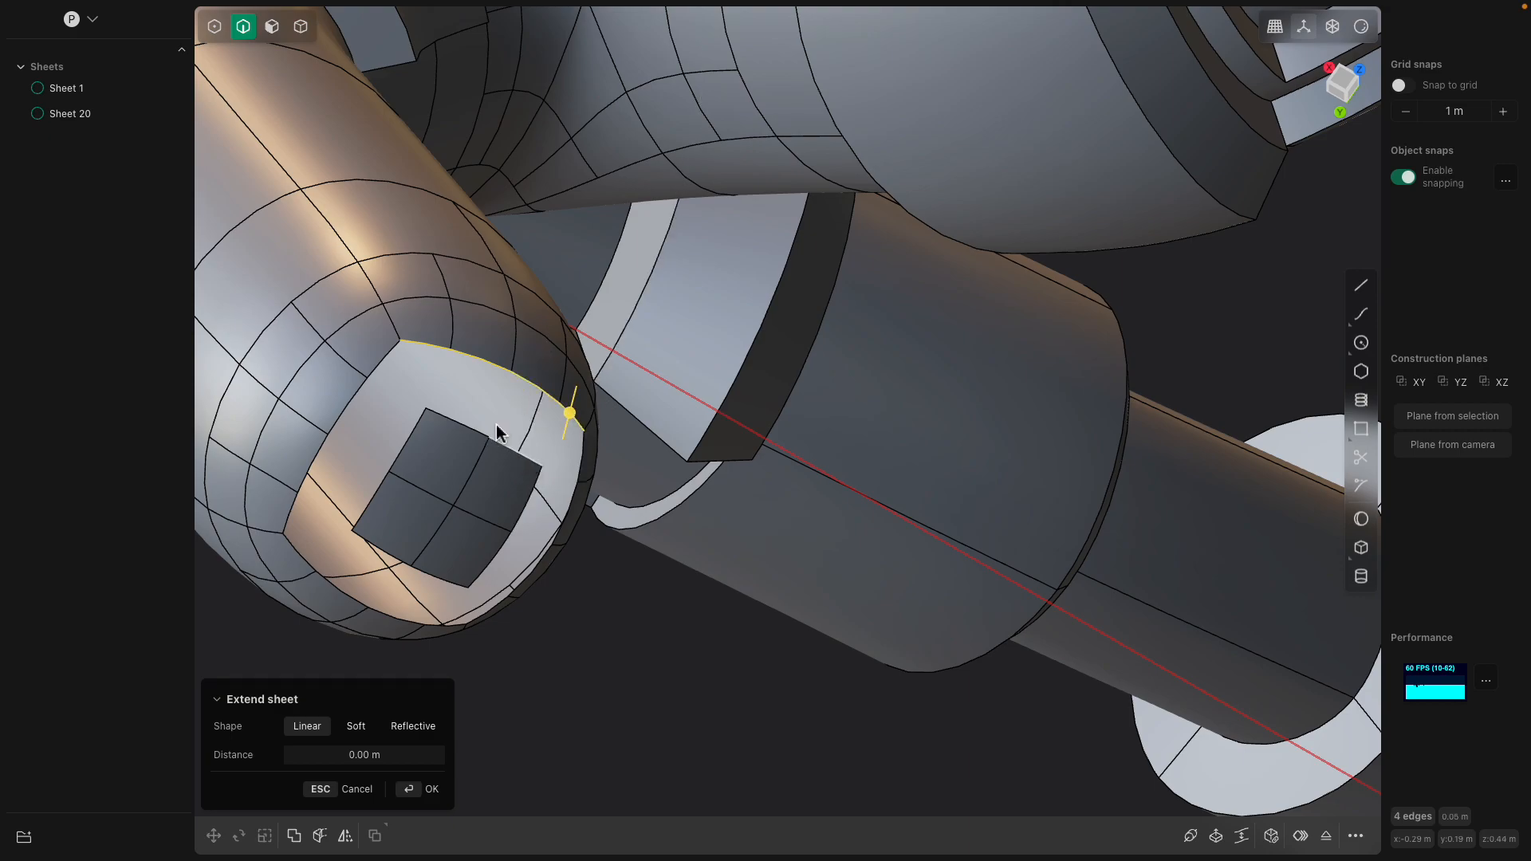
left_click(469, 433, "shift")
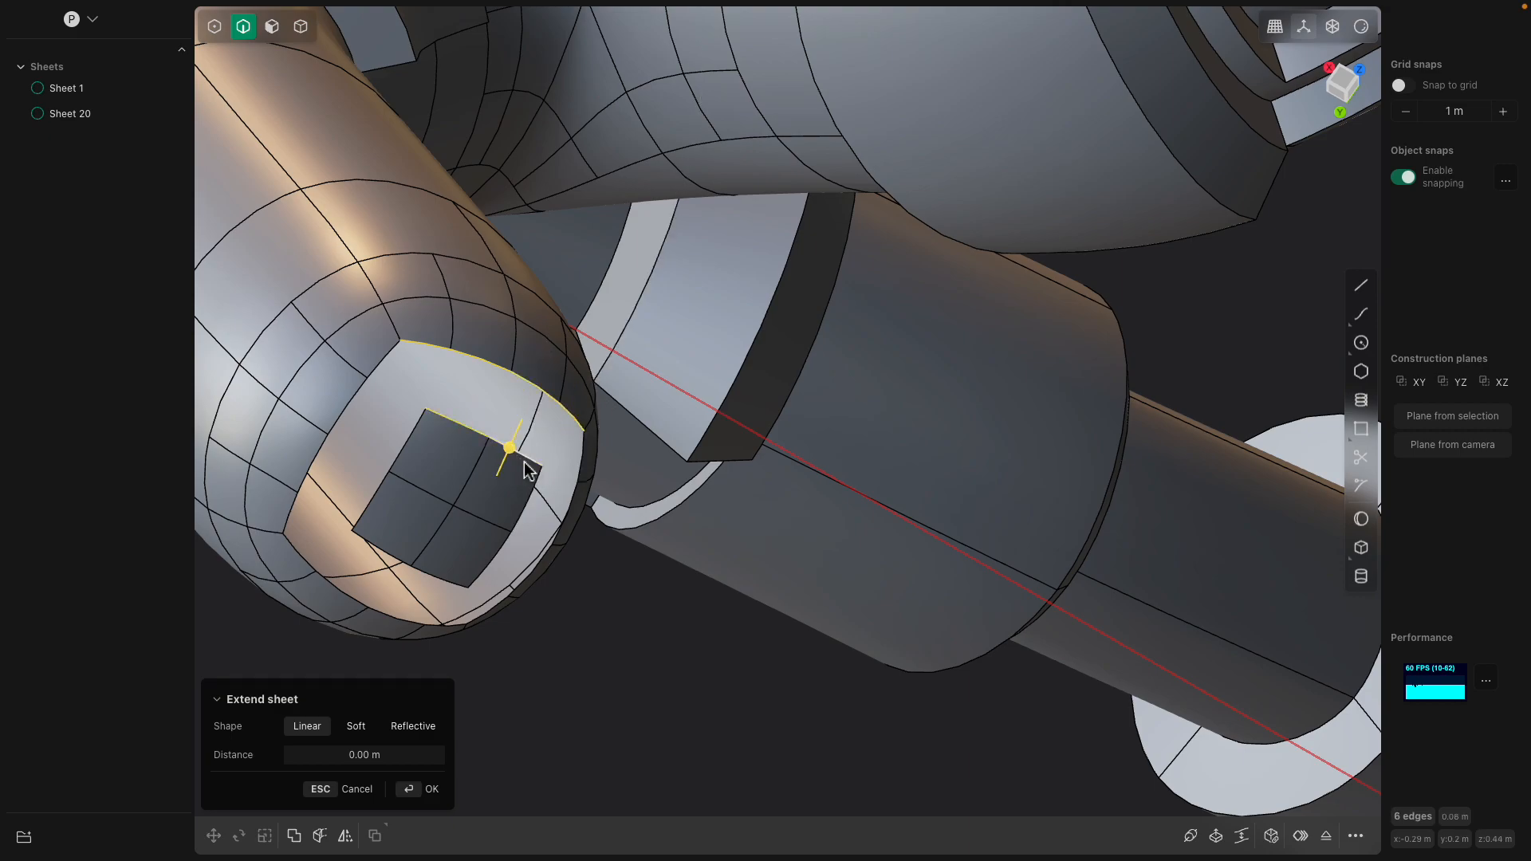
key("l")
middle_click_drag(455, 412, 494, 414)
left_click(322, 660)
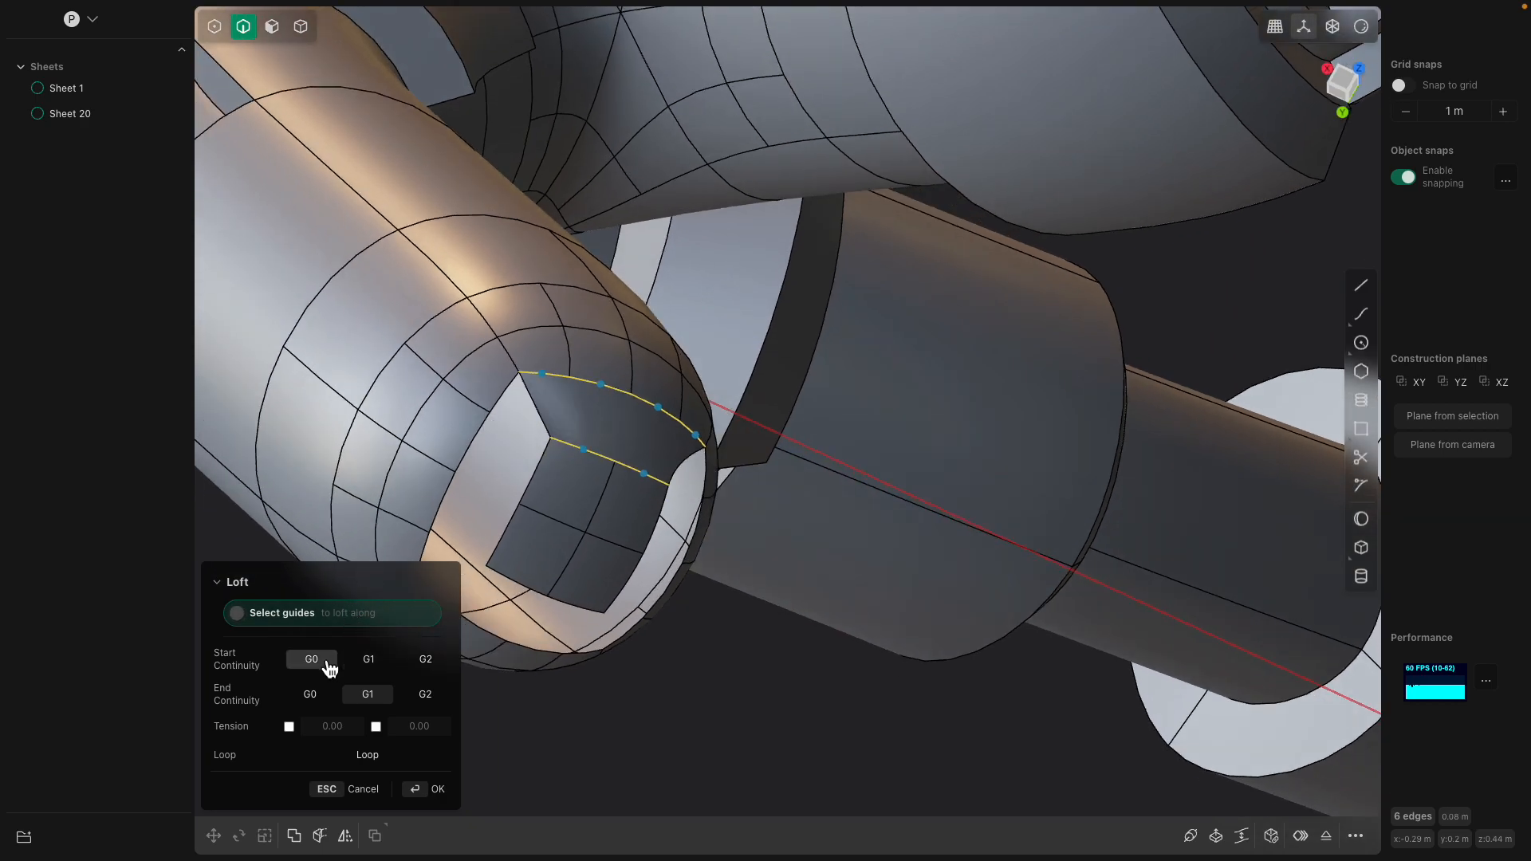
left_click(311, 694)
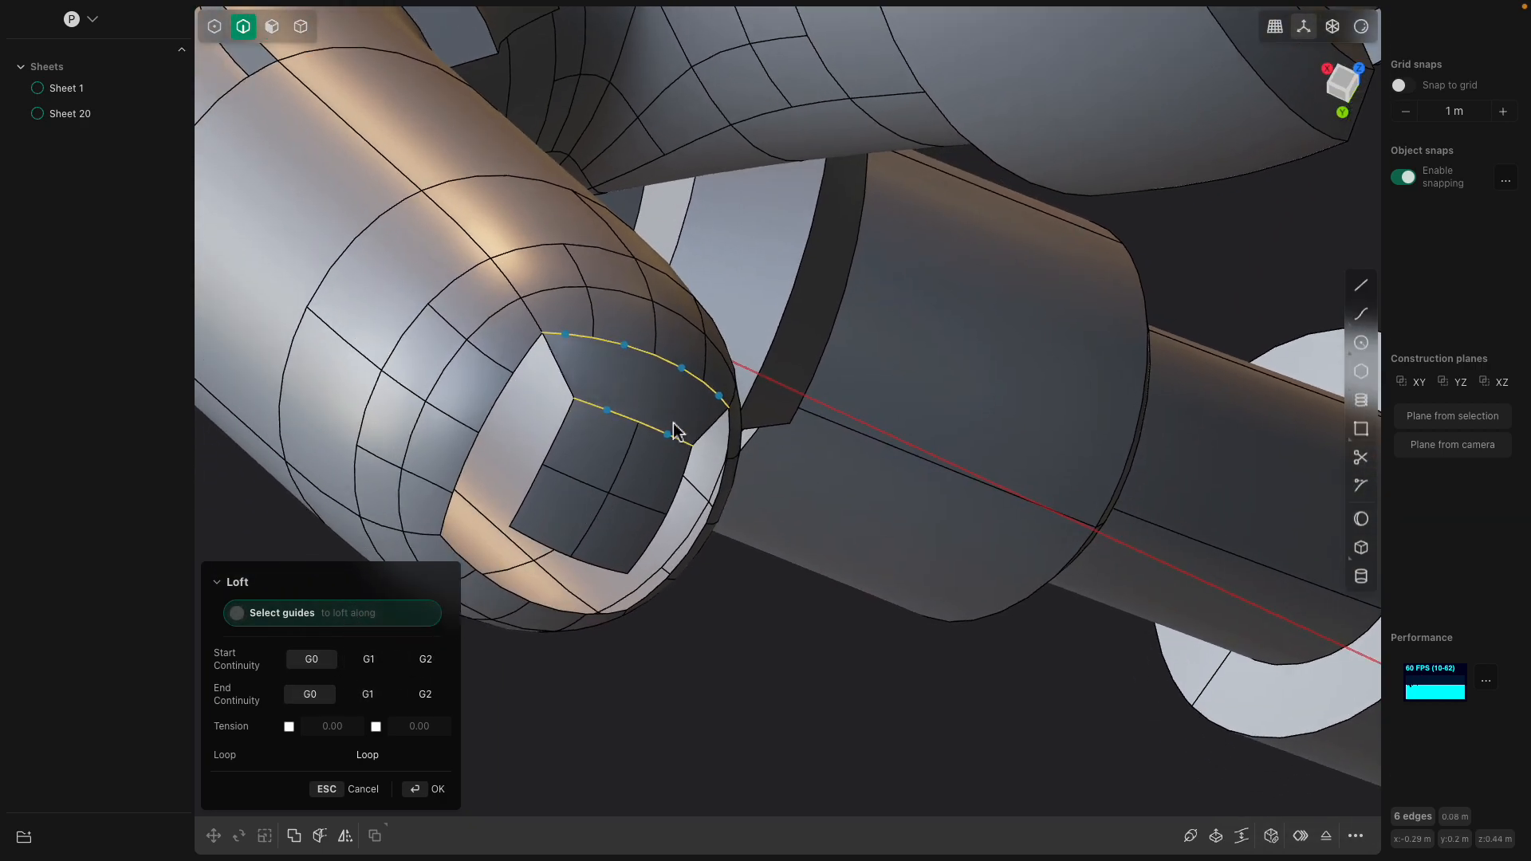
key("Return")
Loft the opening's side facing the arm's body, joining its four rim edges to two patch edges with G0 continuity at both ends
left_click(520, 368)
key("g")
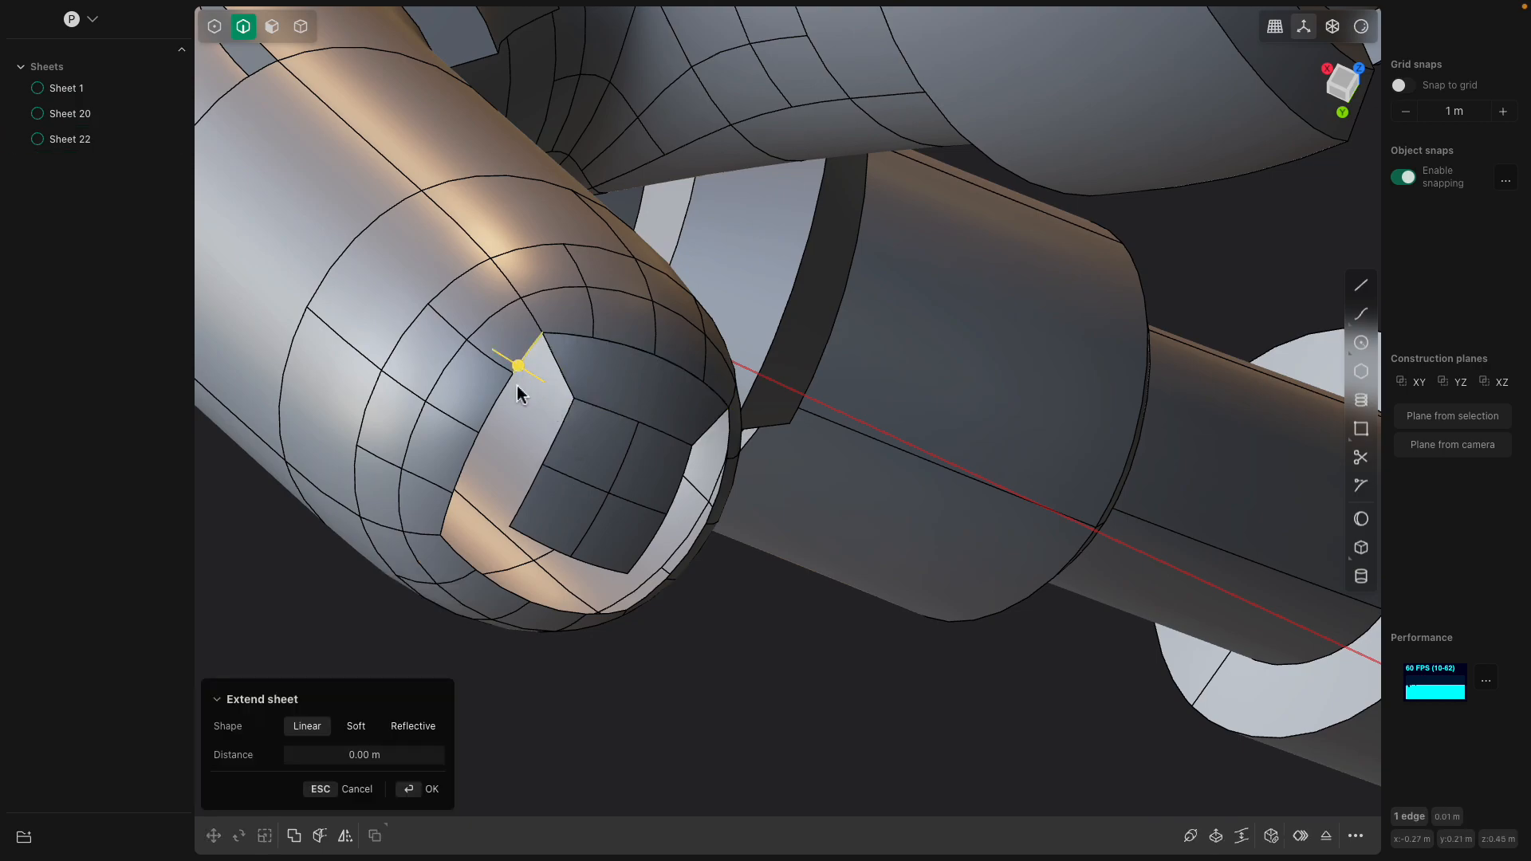
left_click(491, 418, "shift")
left_click(452, 521, "shift")
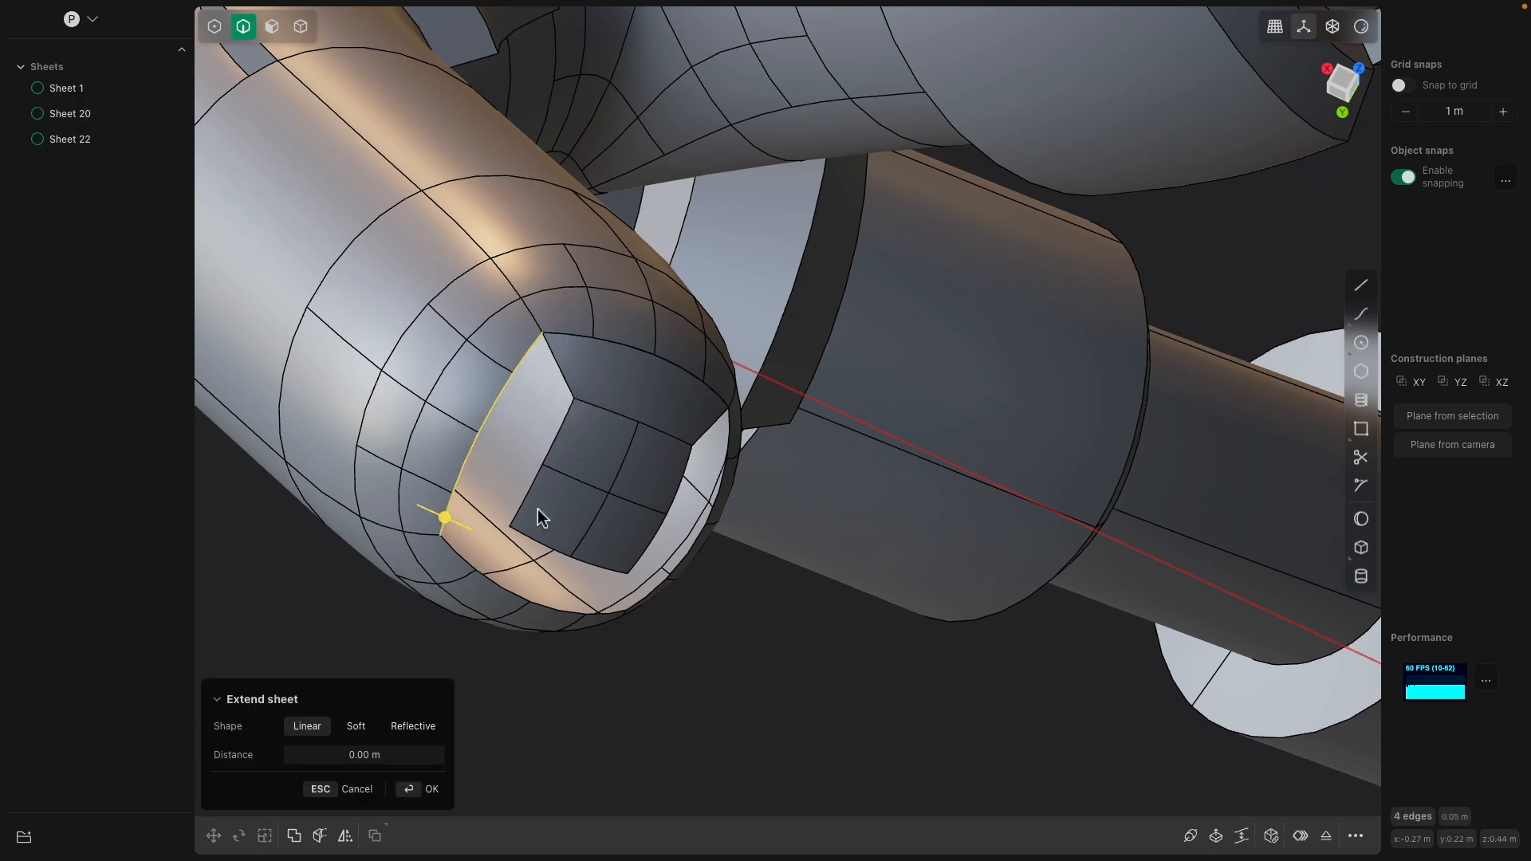
left_click(550, 453, "shift")
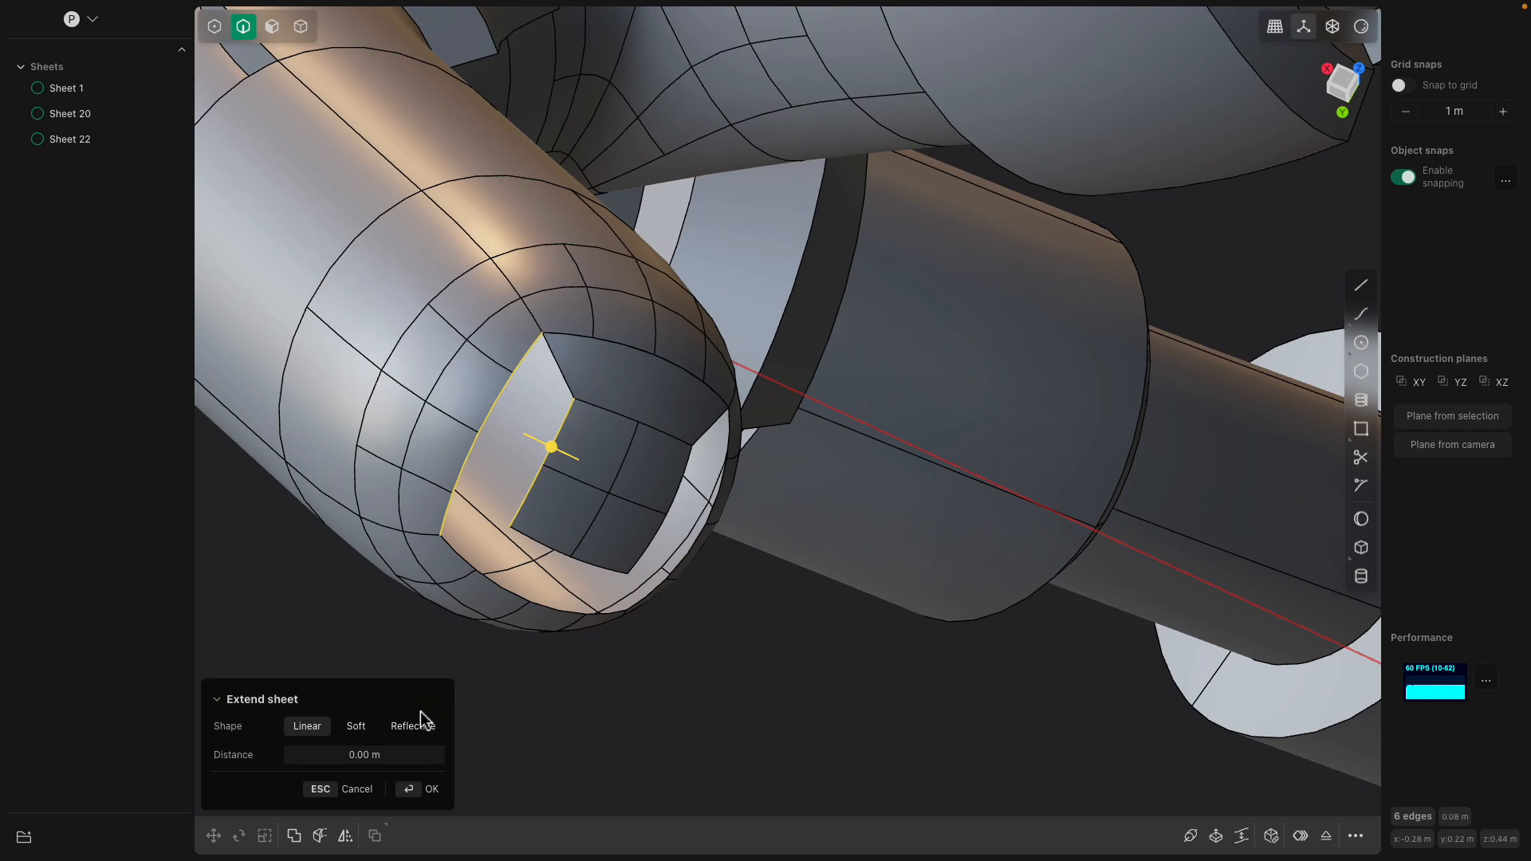
key("l")
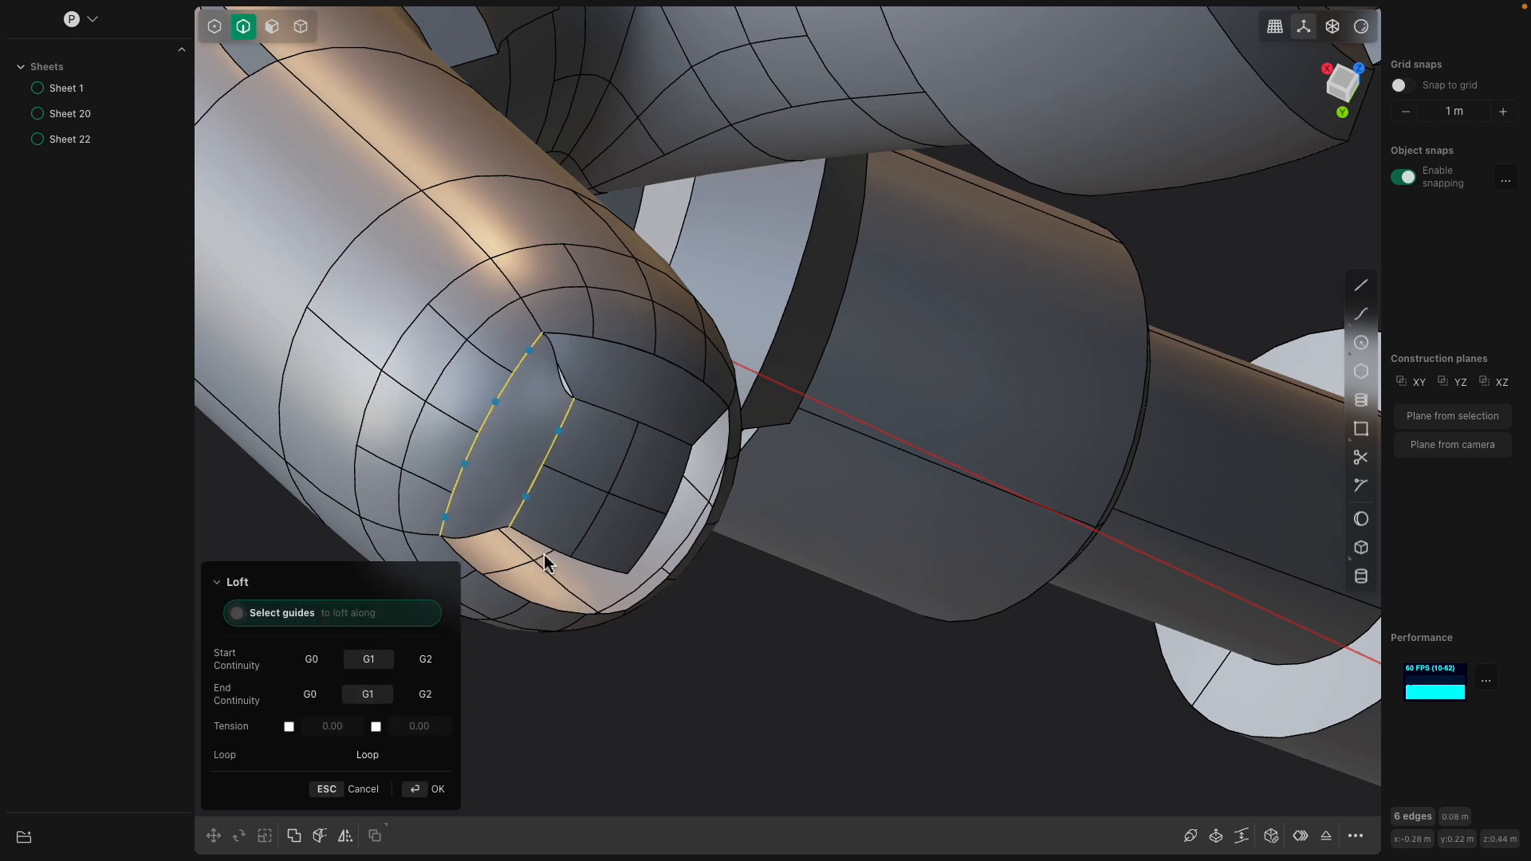
left_click(311, 659)
left_click(310, 694)
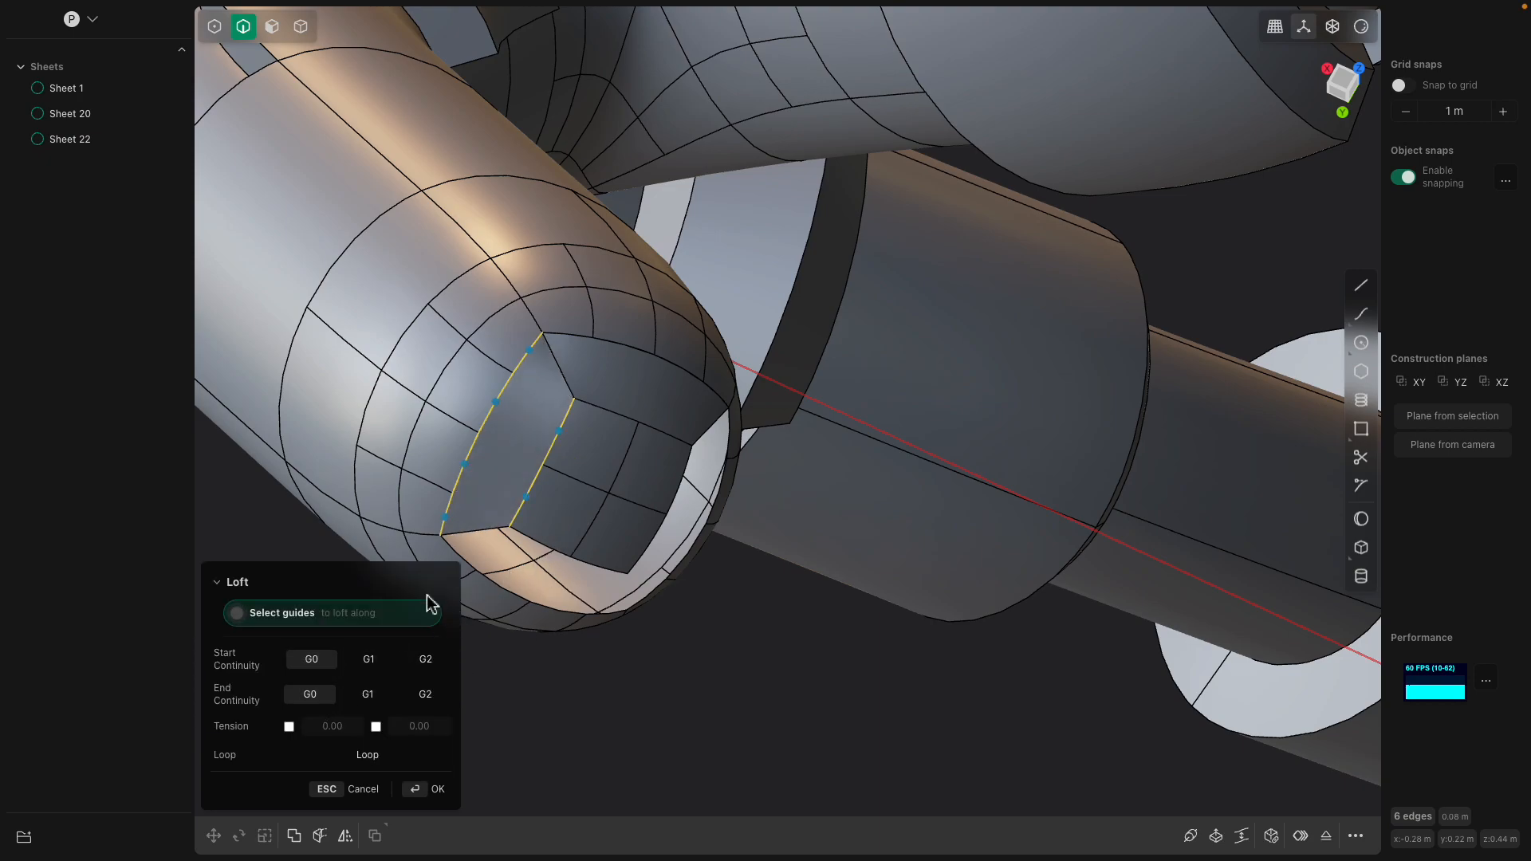
middle_click_drag(535, 492, 541, 478)
key("Return")
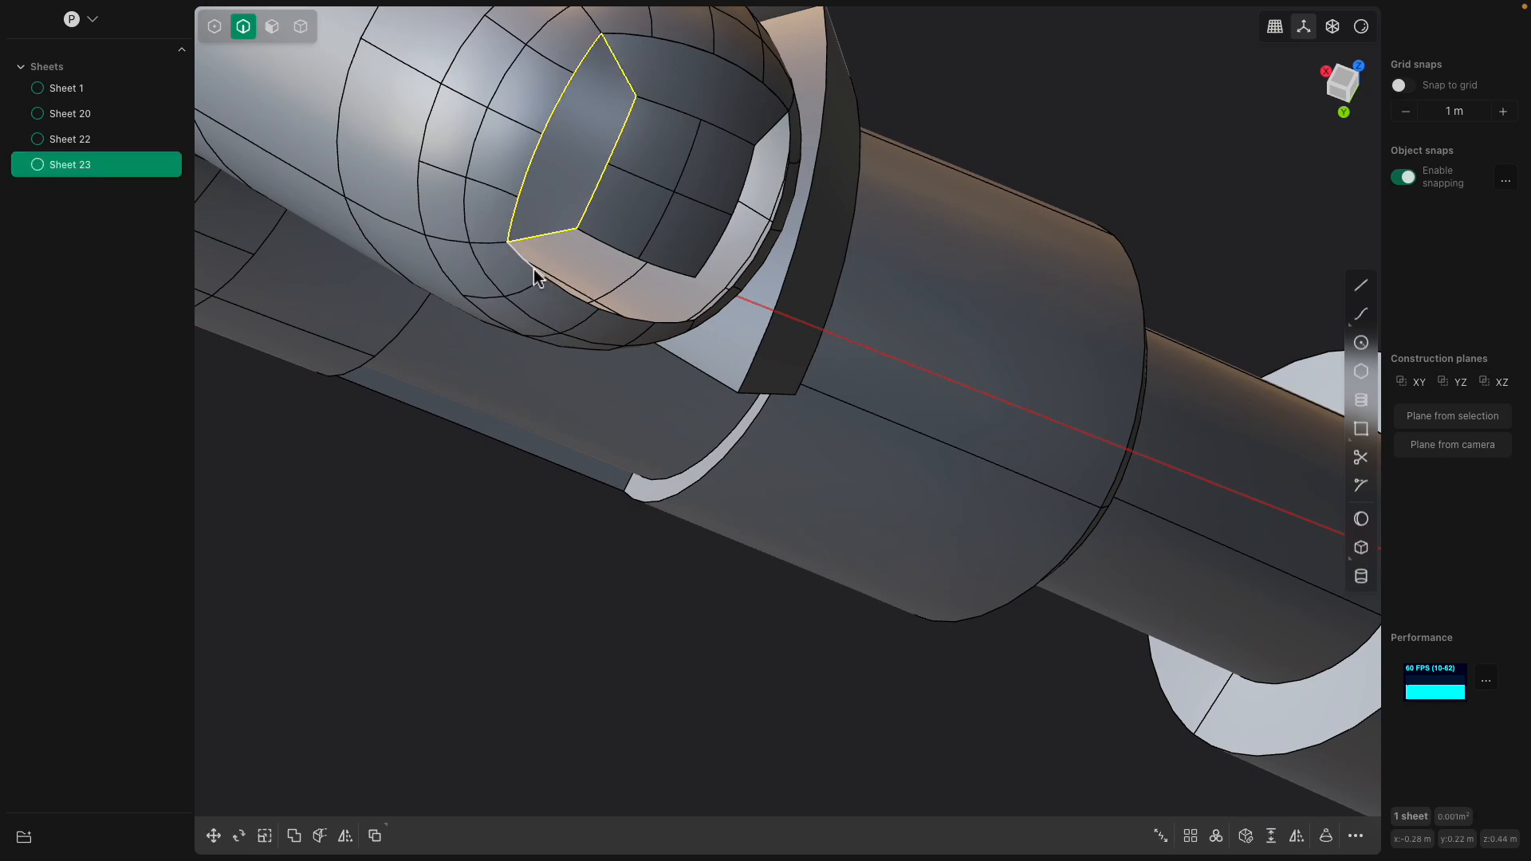
Loft a straight-sided sheet between the four lower rim edges of the tip opening and the two facing centre patch edges
left_click(534, 269)
left_click(577, 296, "shift")
middle_click_drag(634, 331, 564, 339)
left_click(610, 339, "shift")
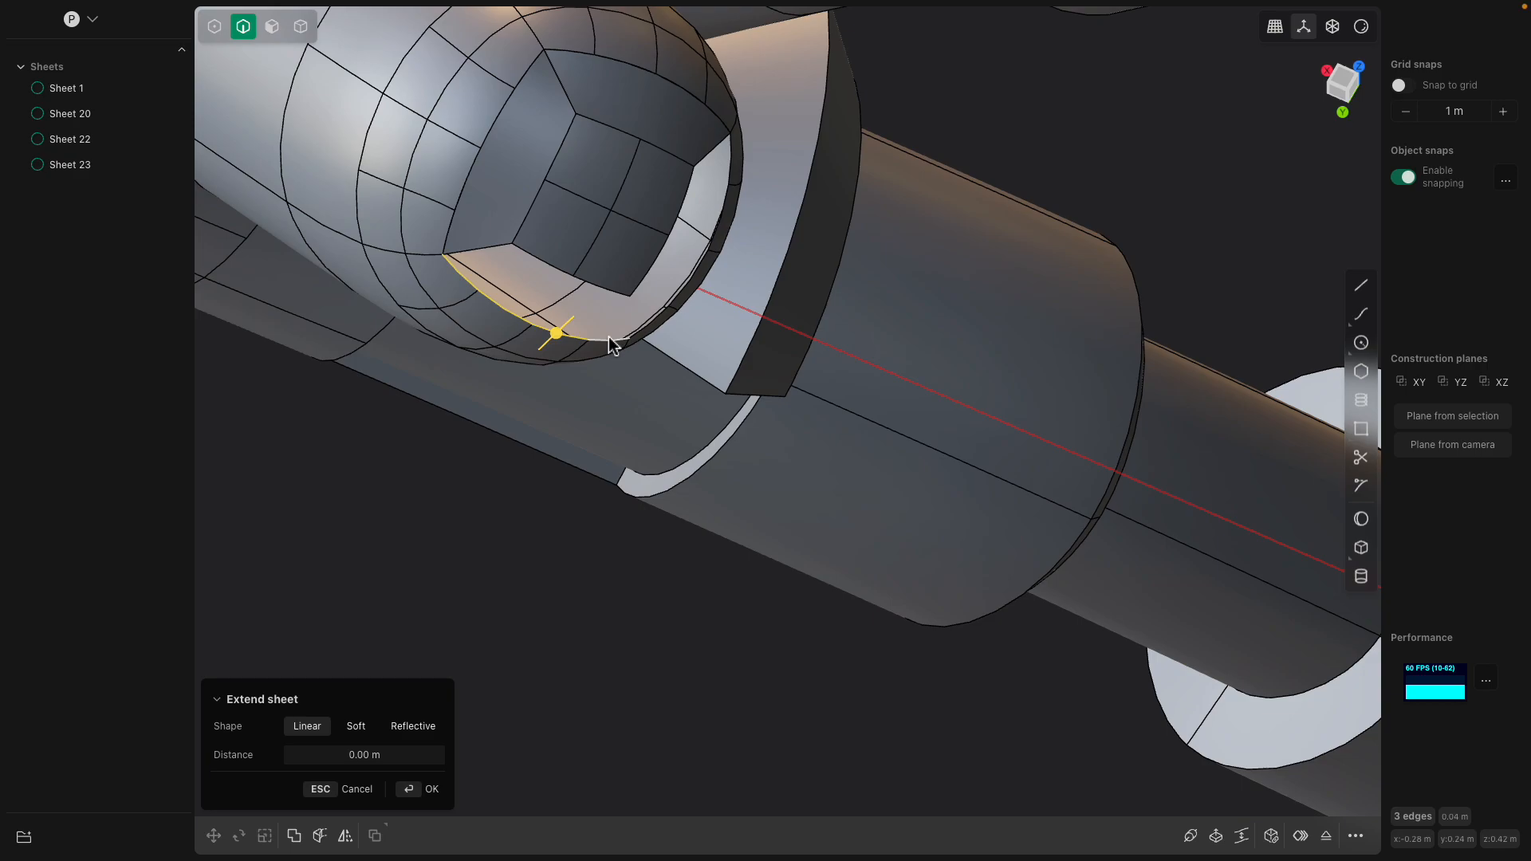
left_click(574, 281, "shift")
key("l")
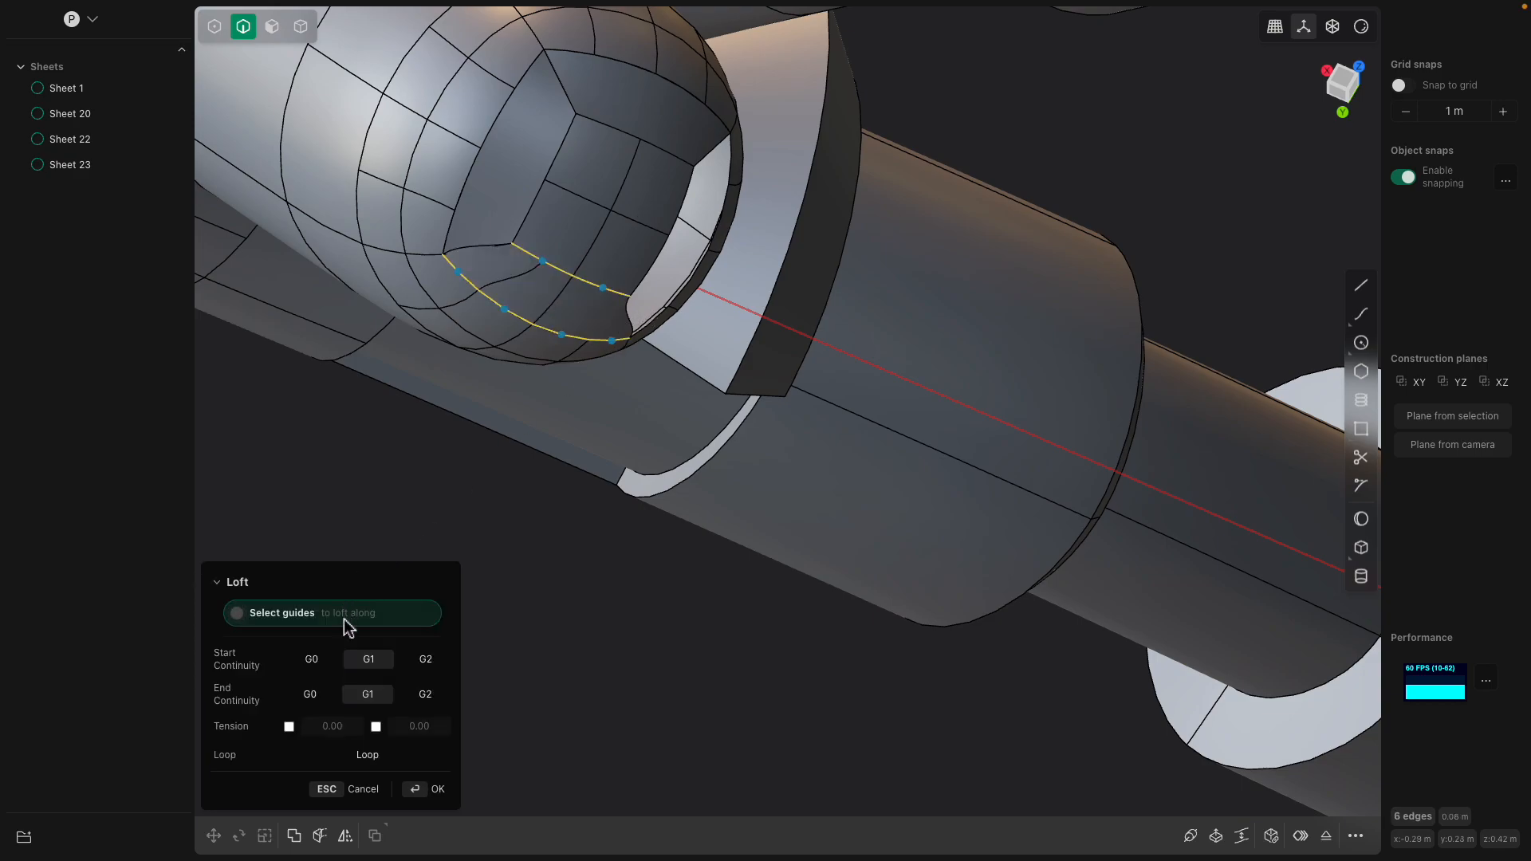
middle_click_drag(598, 372, 561, 518)
key("Return")
Loft the last open side of the tip between its four rim edges and the two facing centre patch edges, using G0 start and end continuity
scroll(423, 399, "up", 4)
scroll(555, 517, "down", 2)
scroll(555, 517, "down", 3)
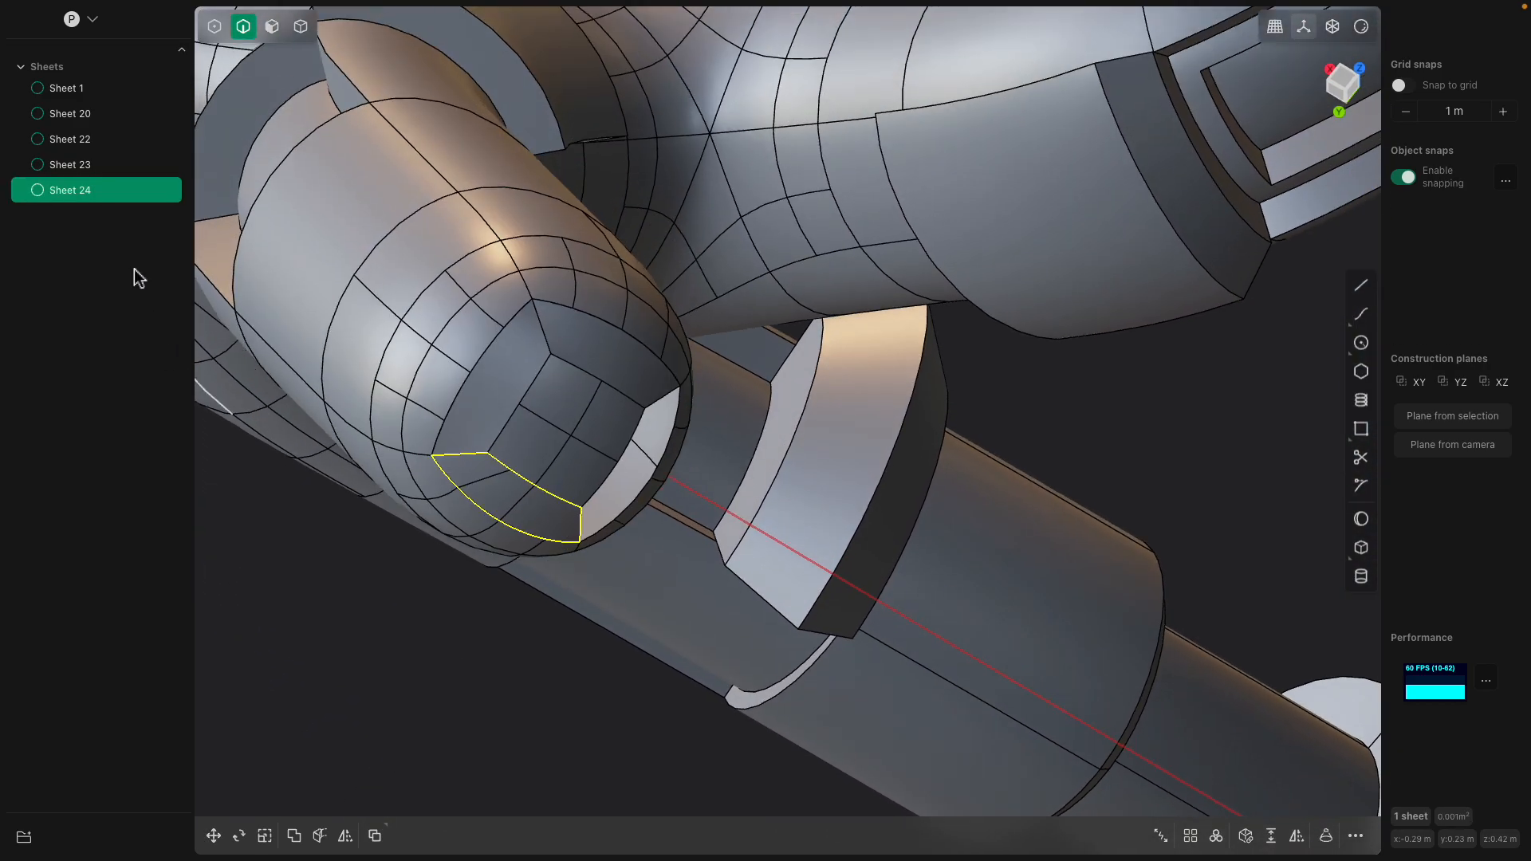
left_click(70, 113)
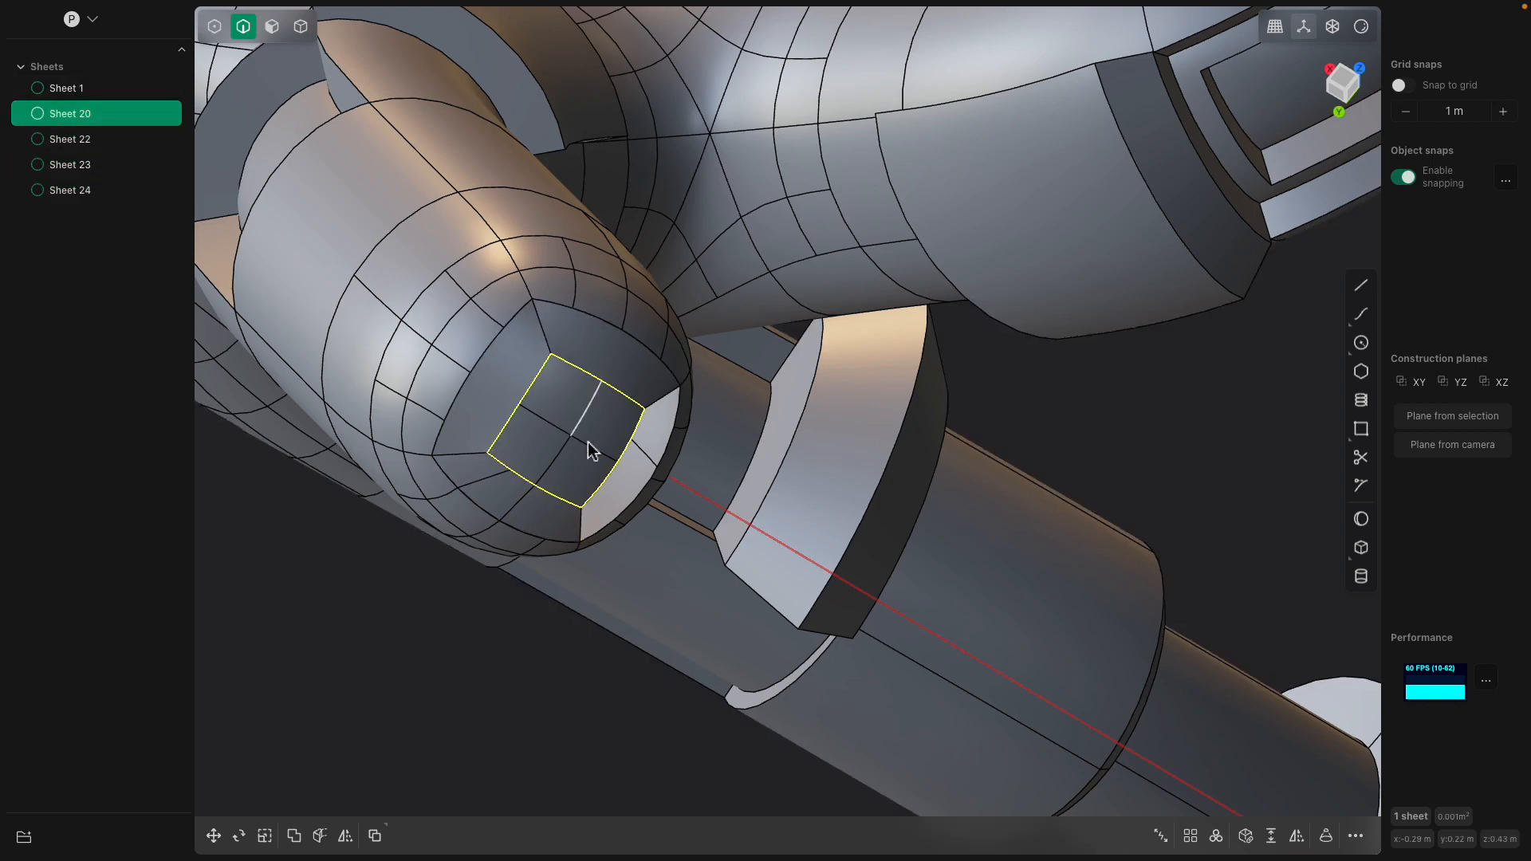
middle_click_drag(583, 440, 567, 434)
middle_click_drag(455, 309, 452, 296)
key("Escape")
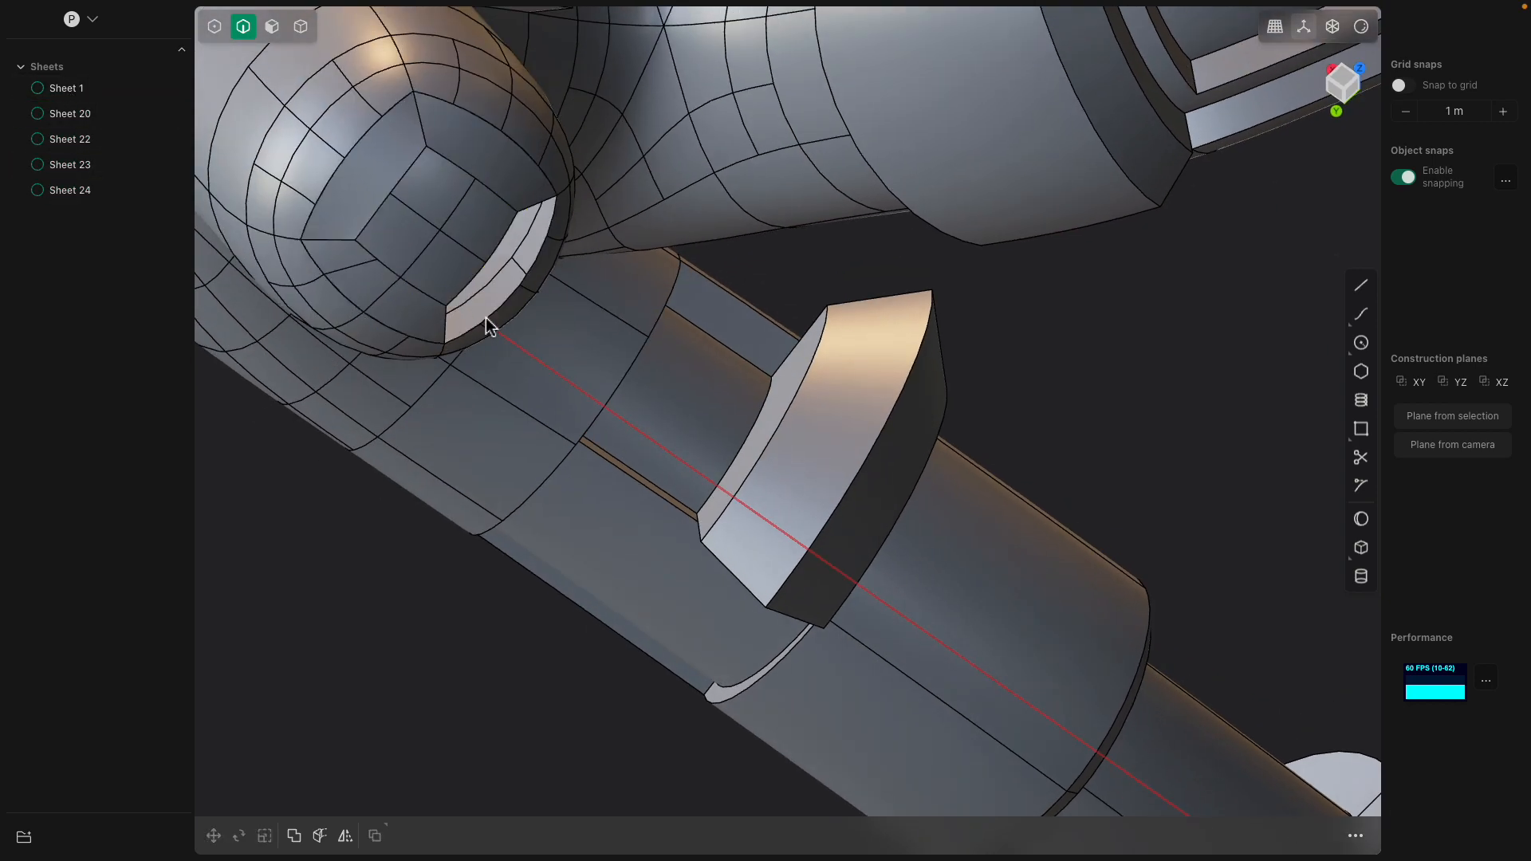
double_click(485, 319)
scroll(482, 312, "up", 2)
double_click(457, 295)
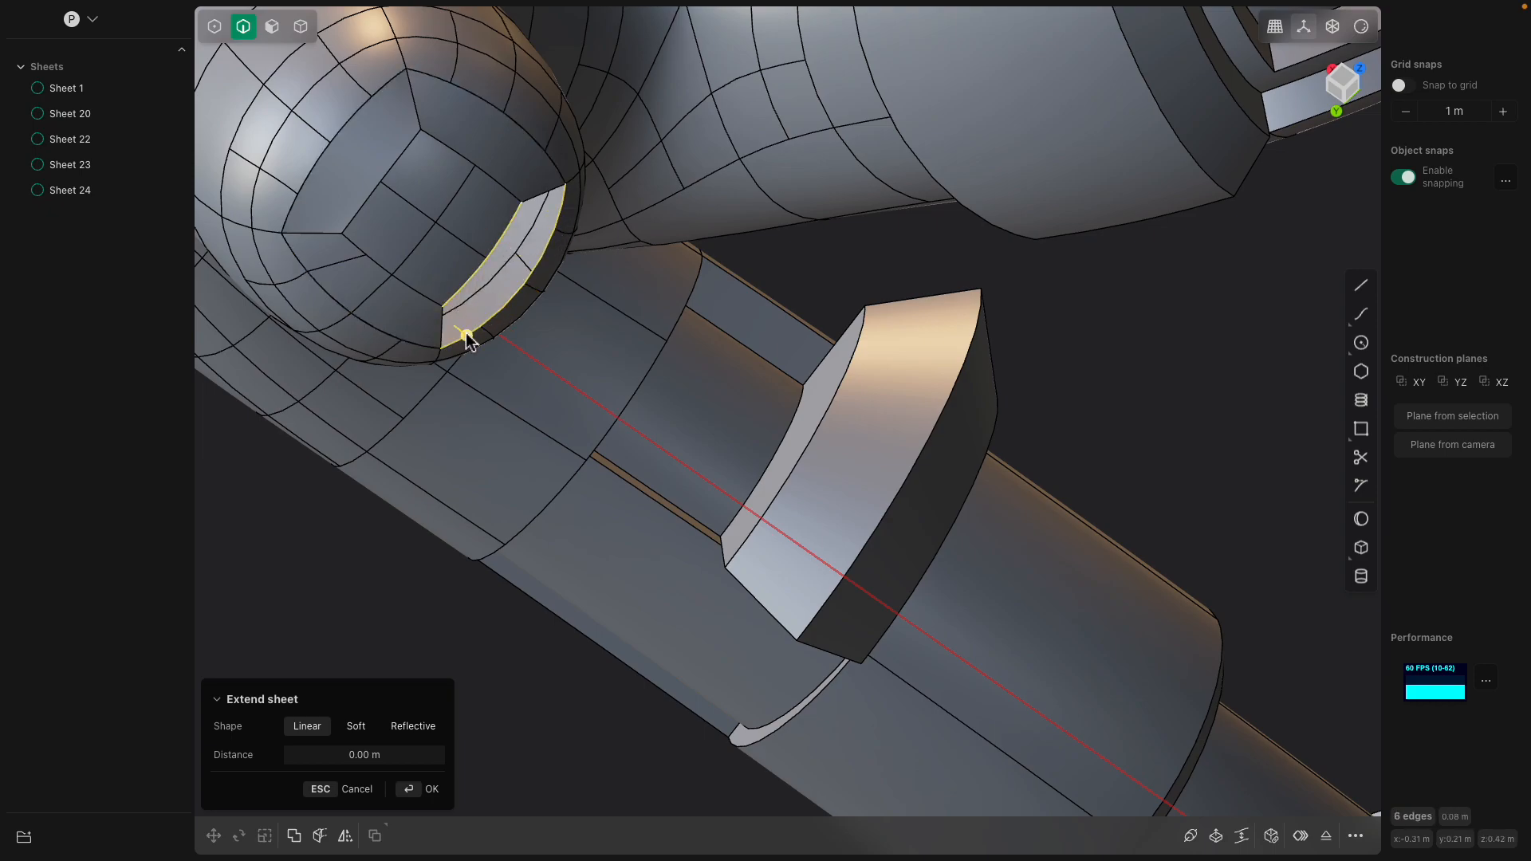
key("l")
left_click(322, 662)
left_click(327, 697)
key("Return")
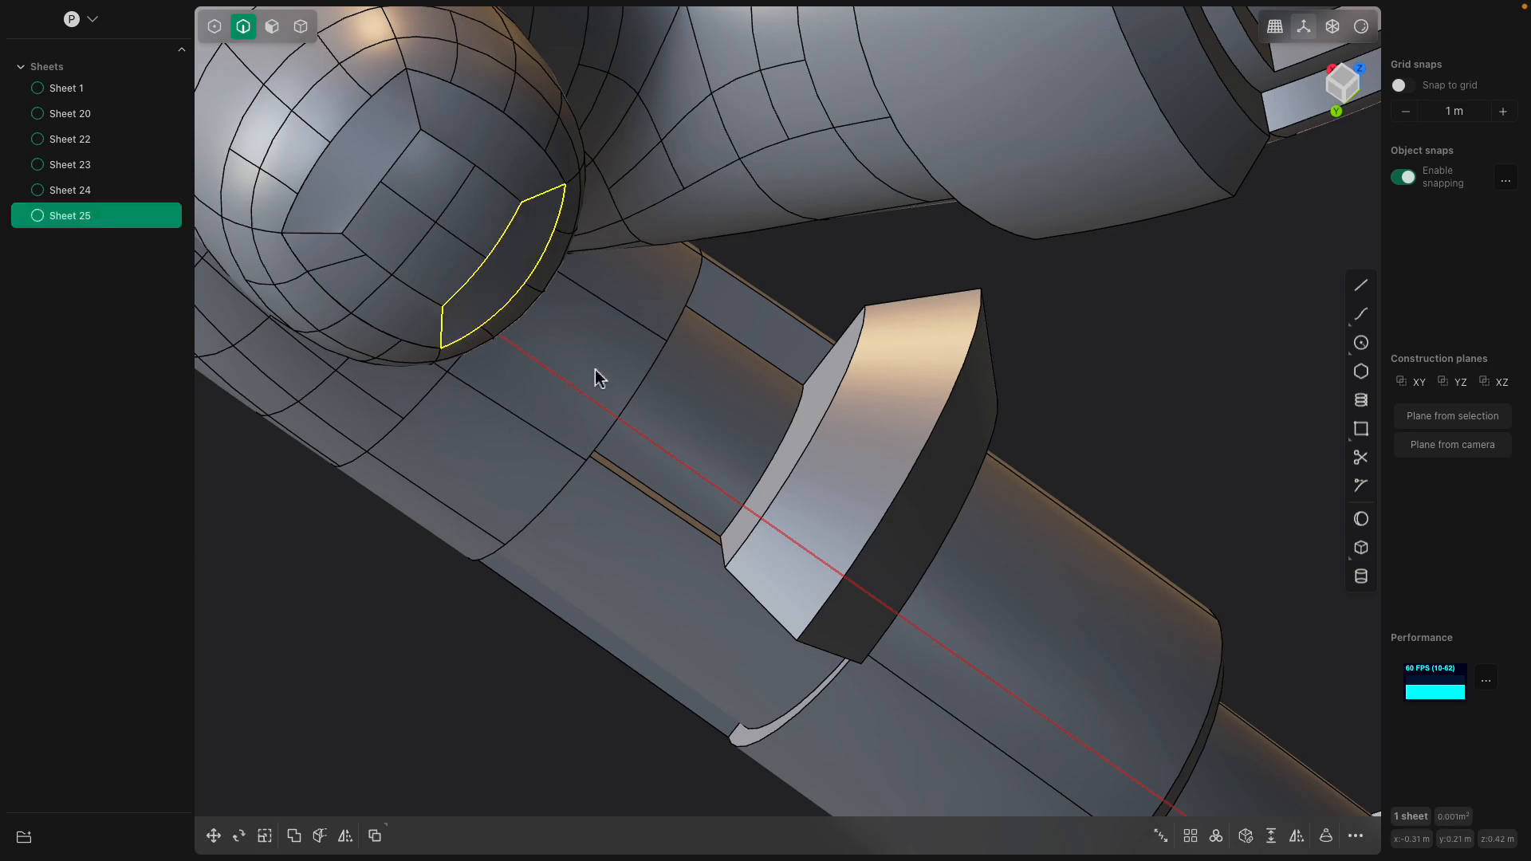
Join all the sheets of the model, including the centre patch and the four lofted sides, into one solid
scroll(494, 252, "down", 1)
key("ctrl+a")
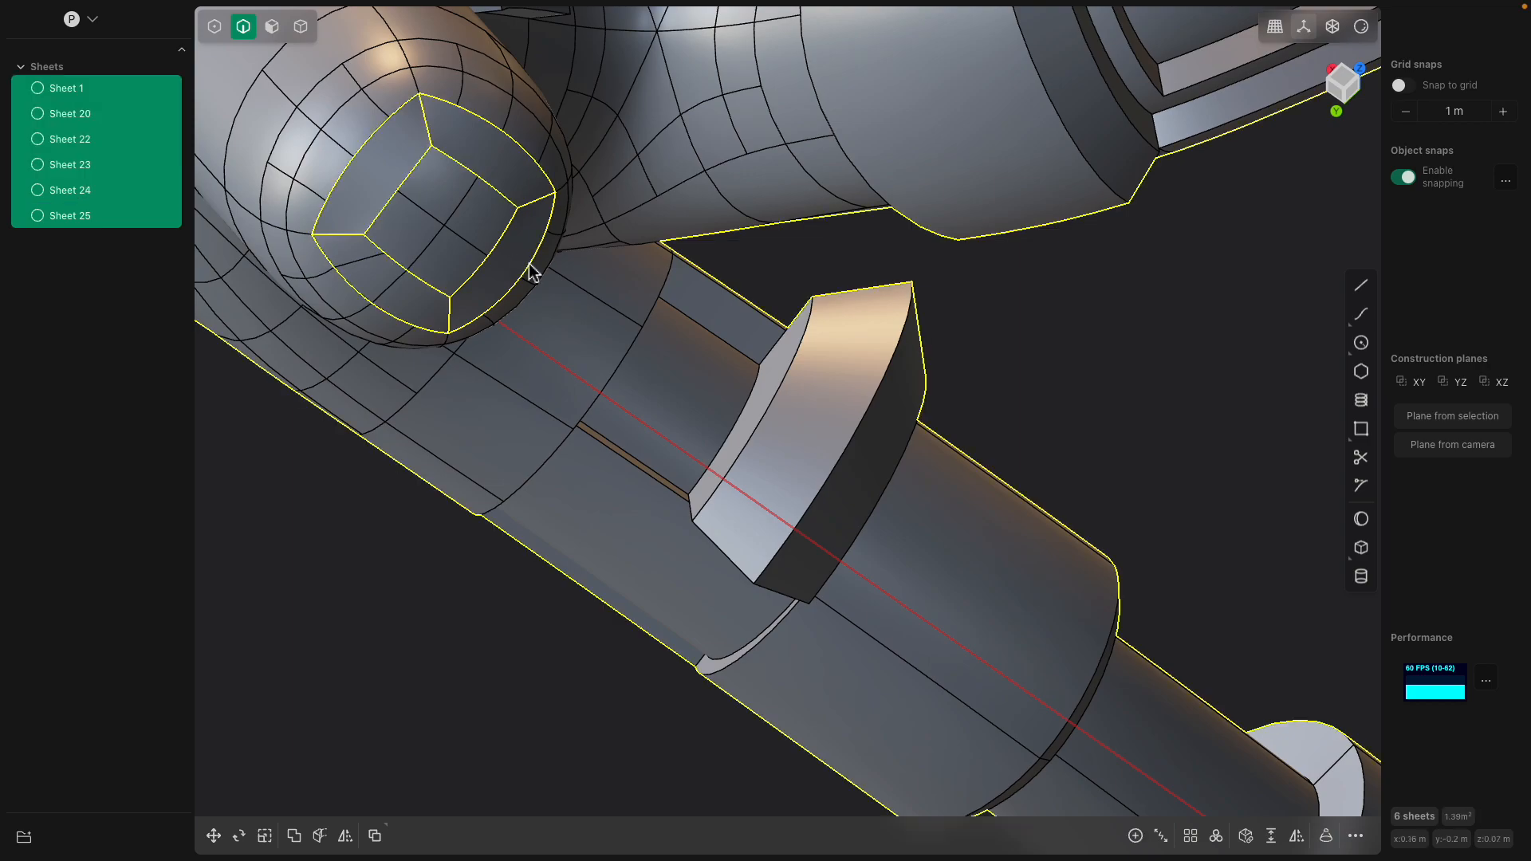
key("j")
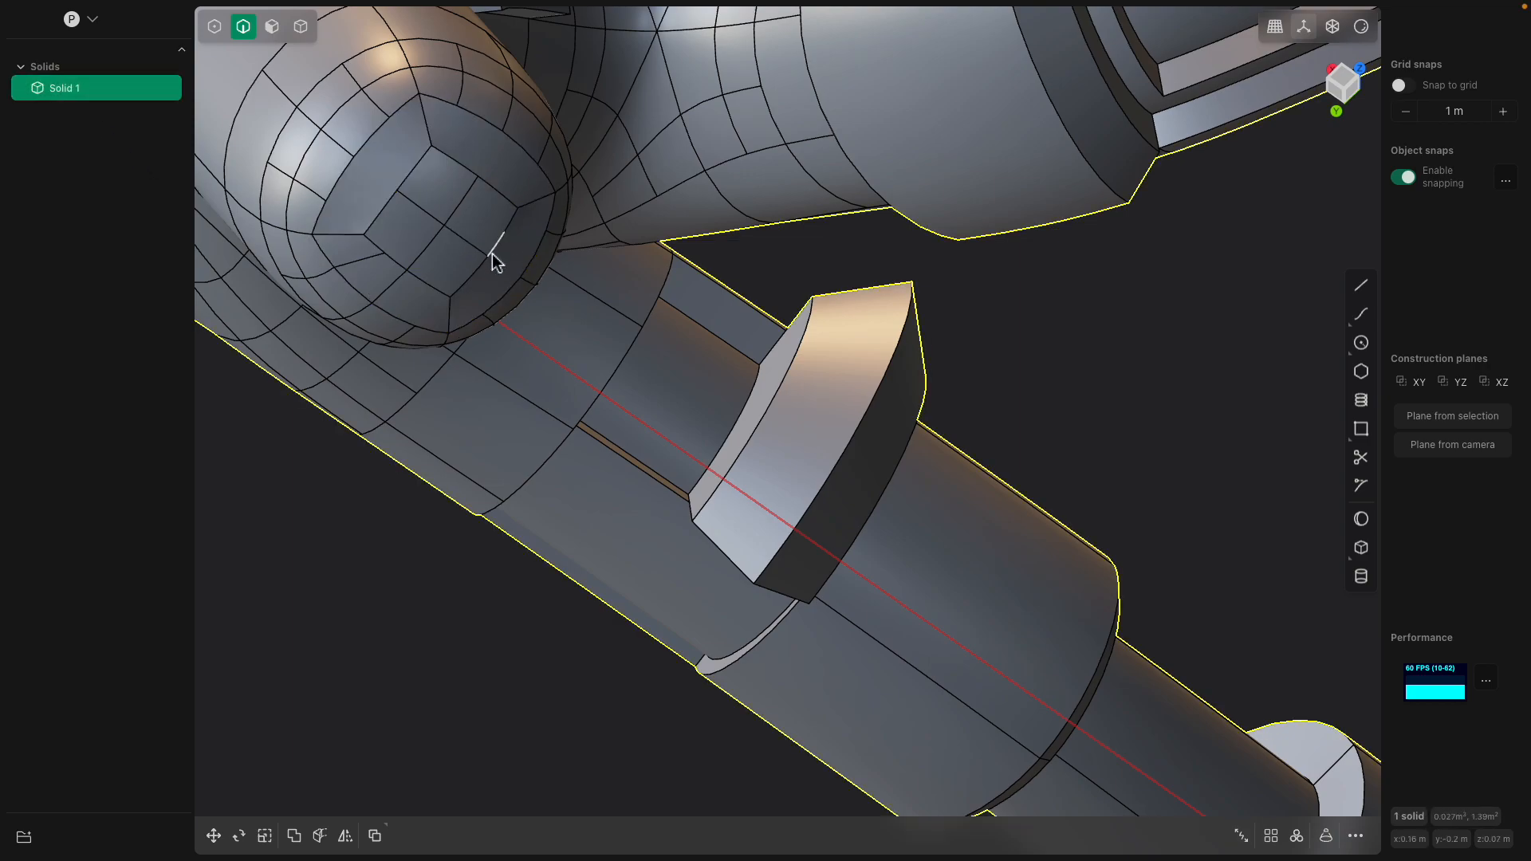
key("Escape")
scroll(504, 275, "up", 3)
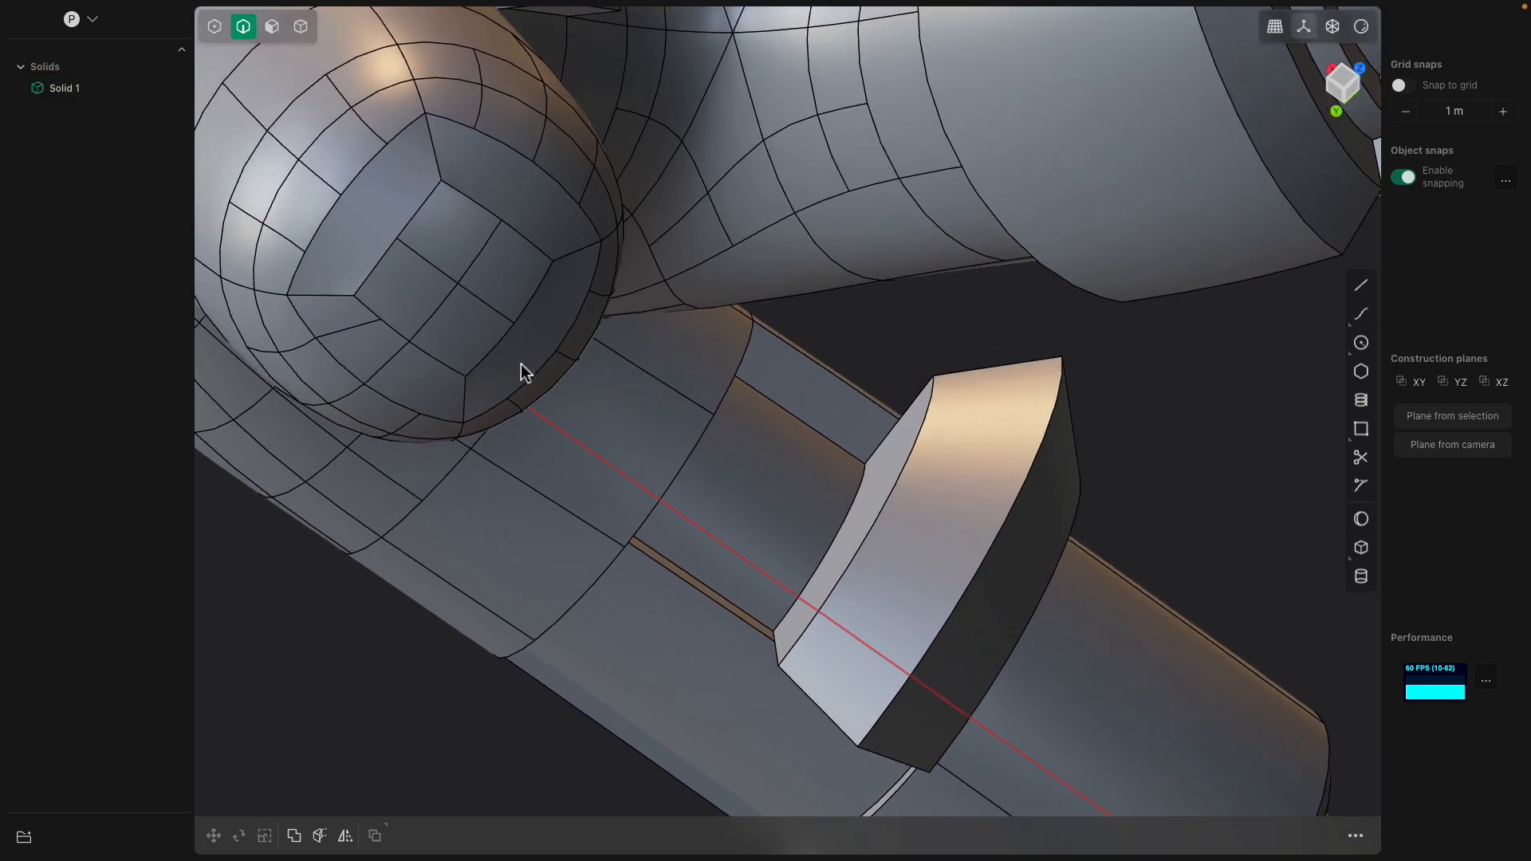
middle_click_drag(530, 341, 548, 345)
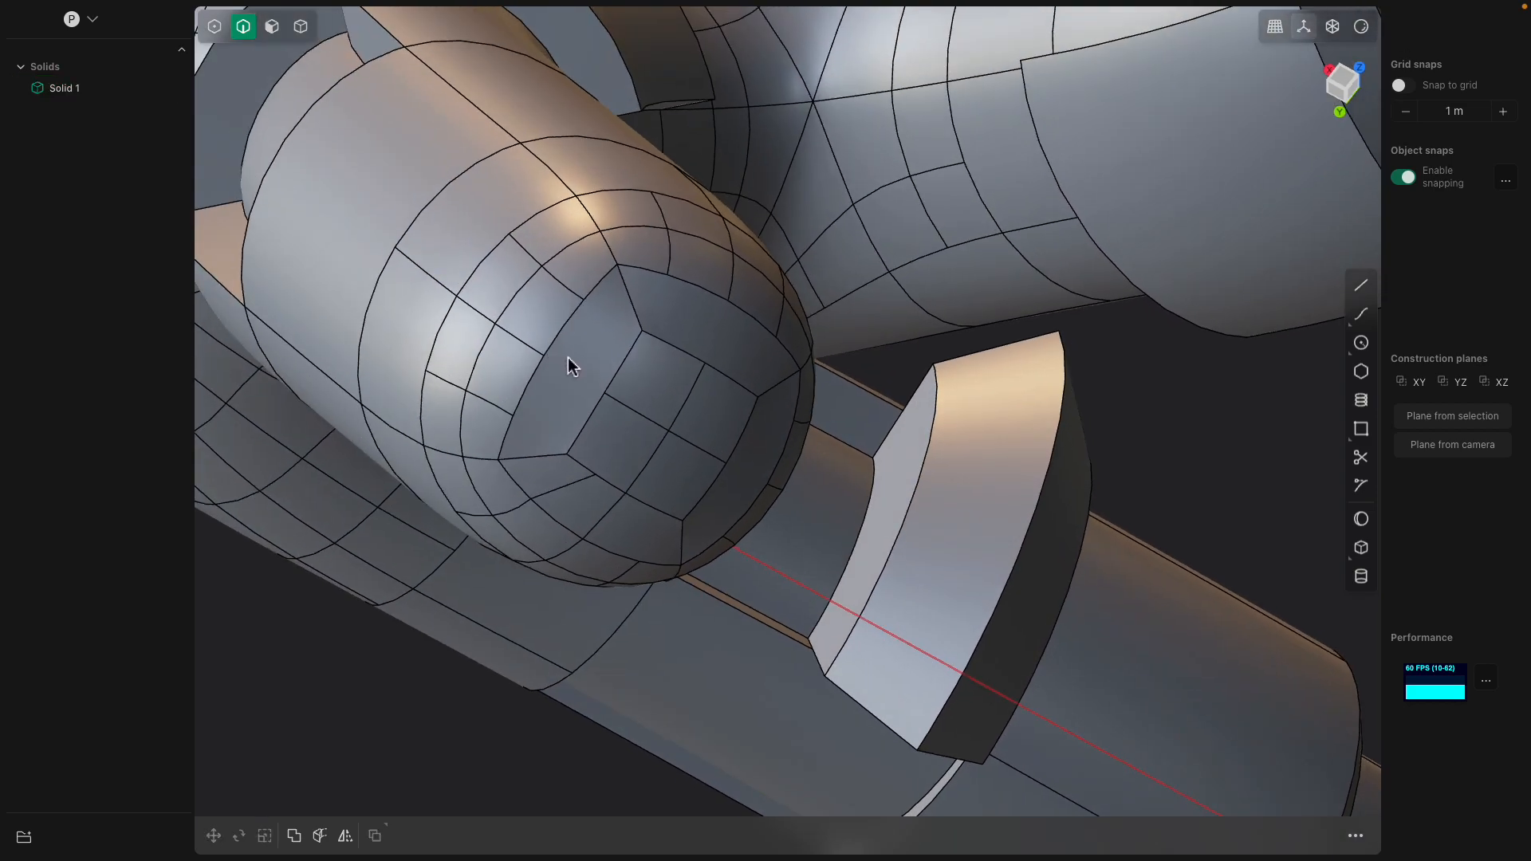
Allow faces and bodies to be selected in addition to edges
left_click(272, 27)
left_click(300, 32)
double_click(573, 391)
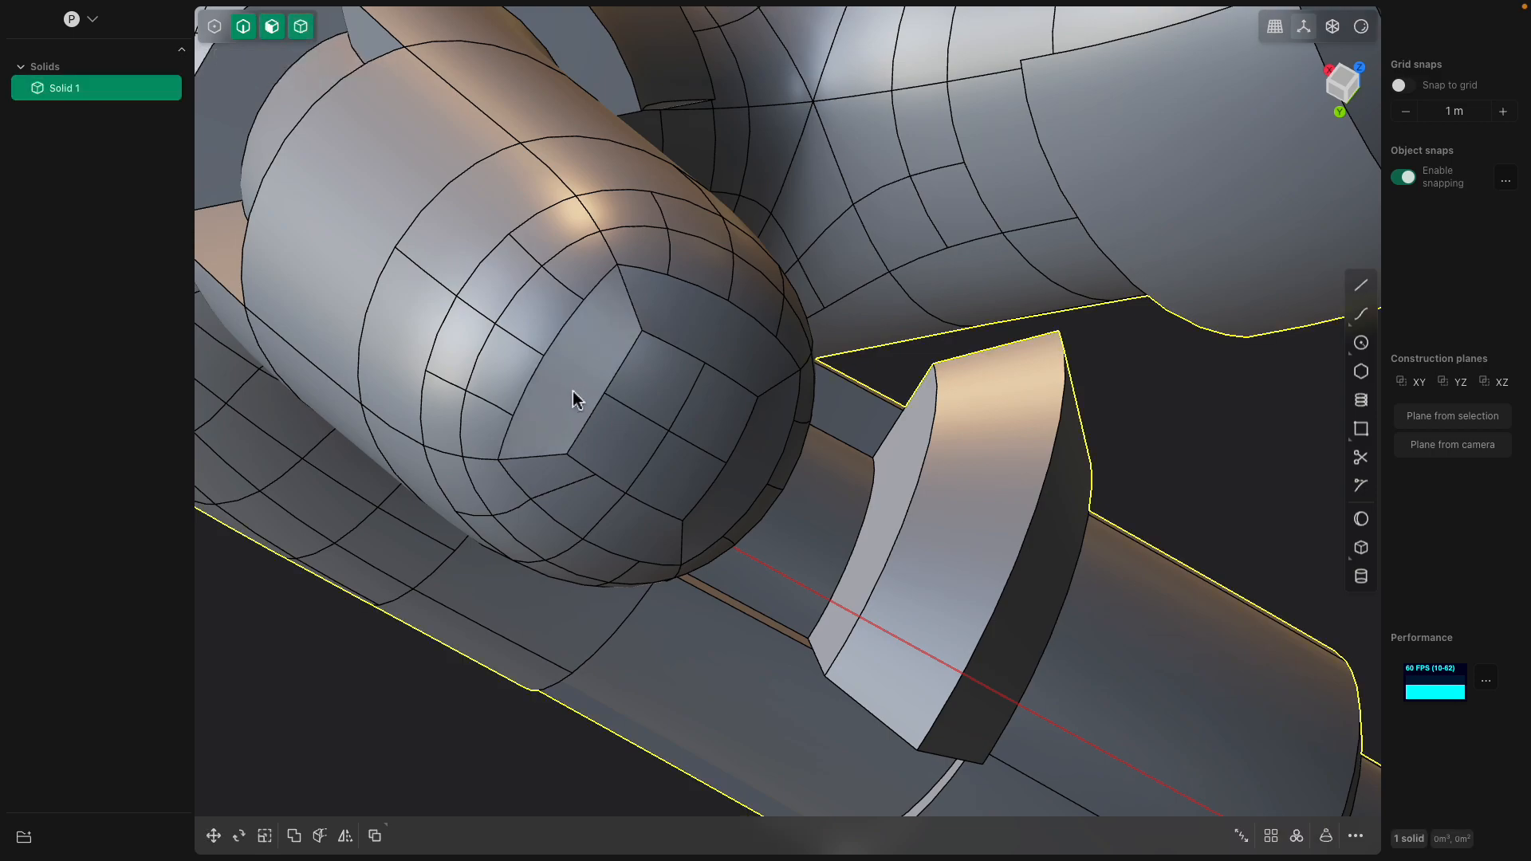
Examine how the four lofted sides around the centre patch are divided by selecting the lower side's pieces and the other three side faces
left_click(676, 335)
left_click(572, 503)
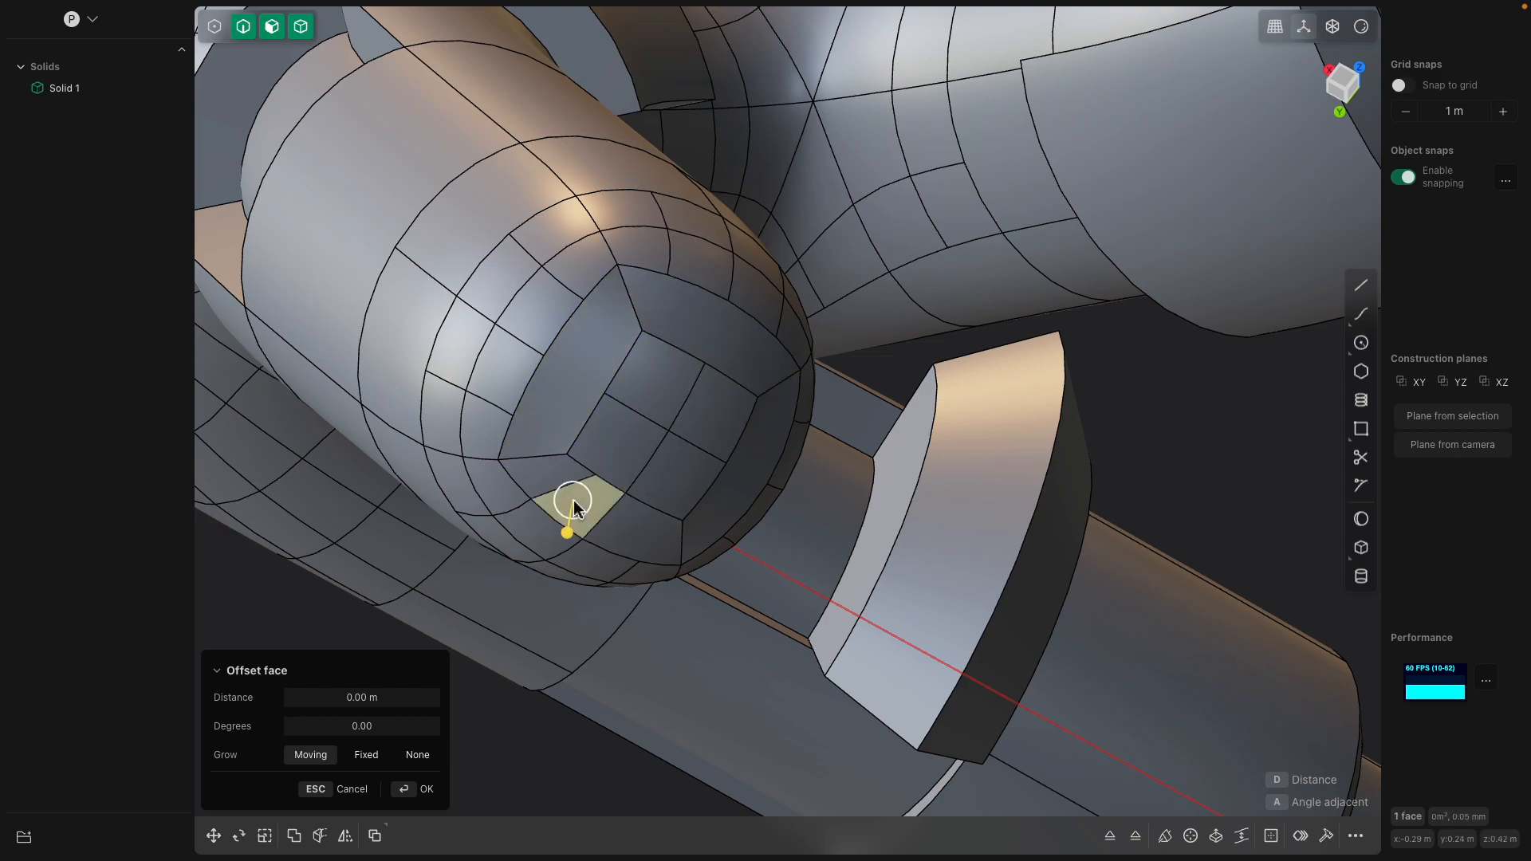
scroll(568, 507, "up", 3)
left_click(542, 461)
left_click(588, 510, "shift")
left_click(645, 537, "shift")
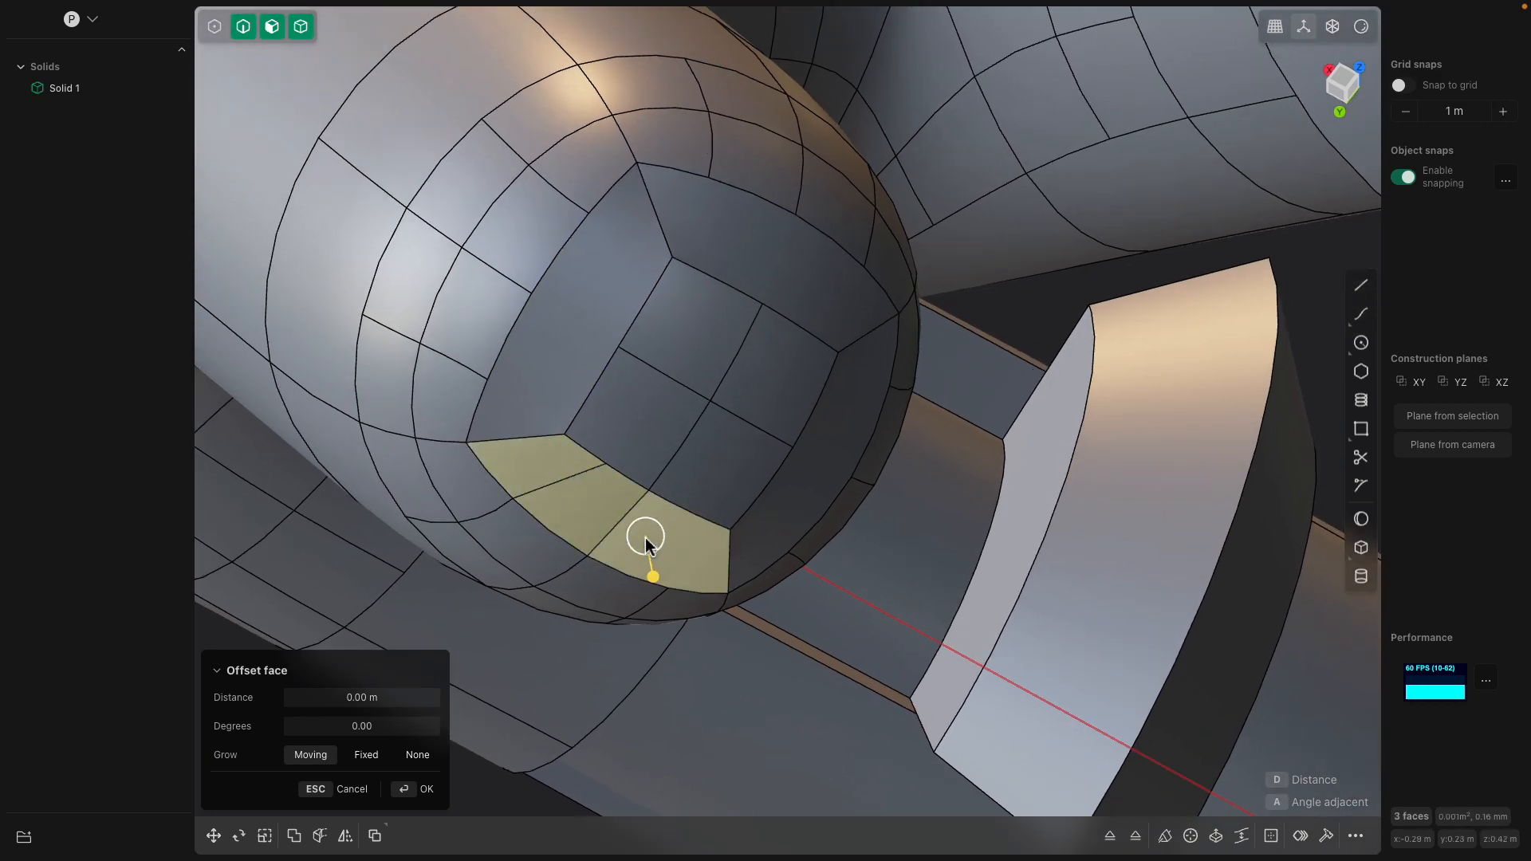
left_click(588, 326)
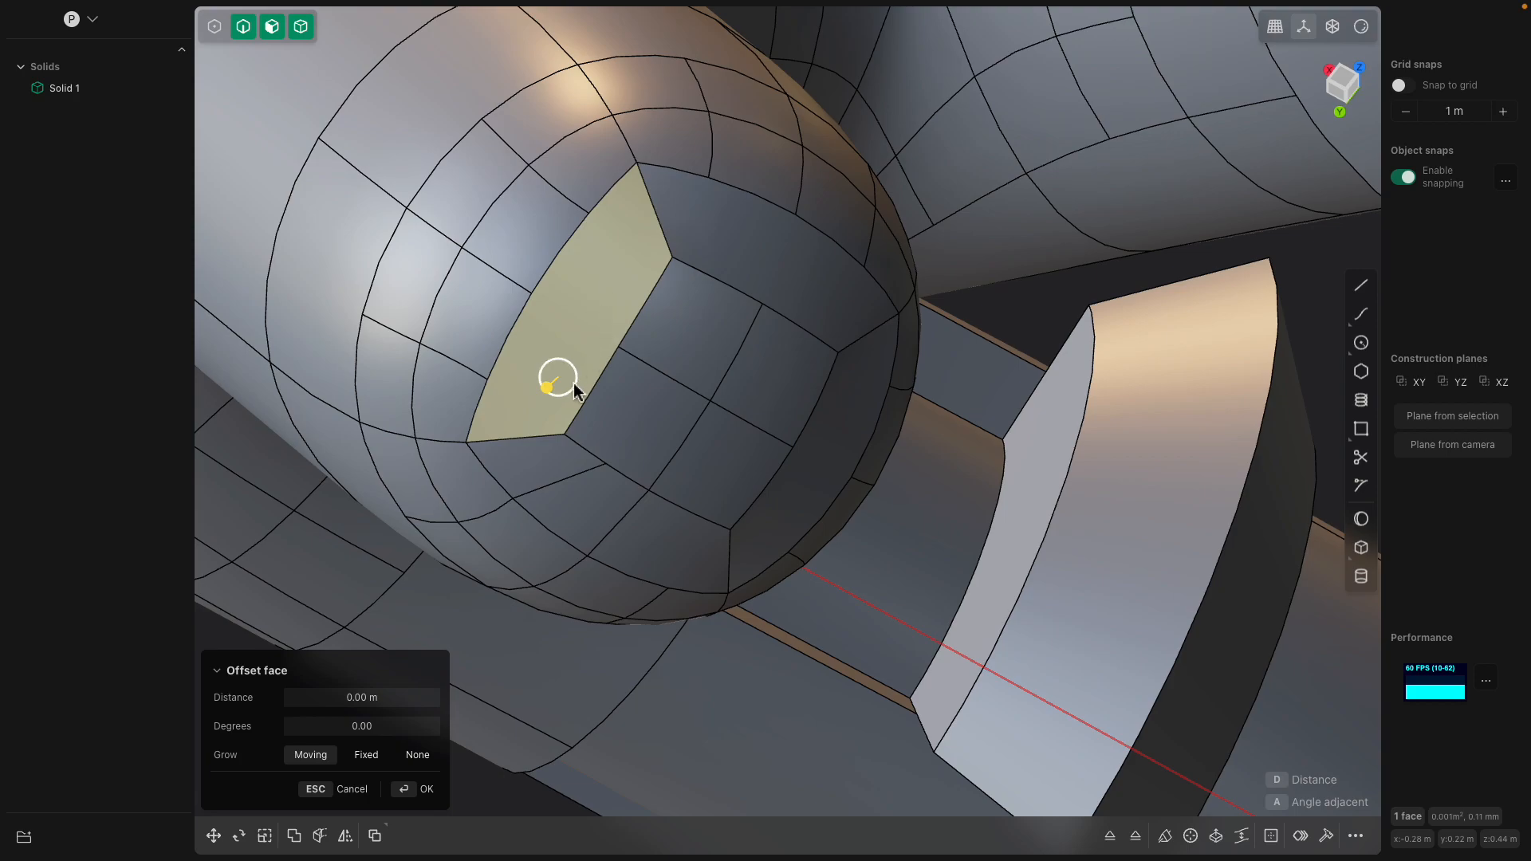
key("Escape")
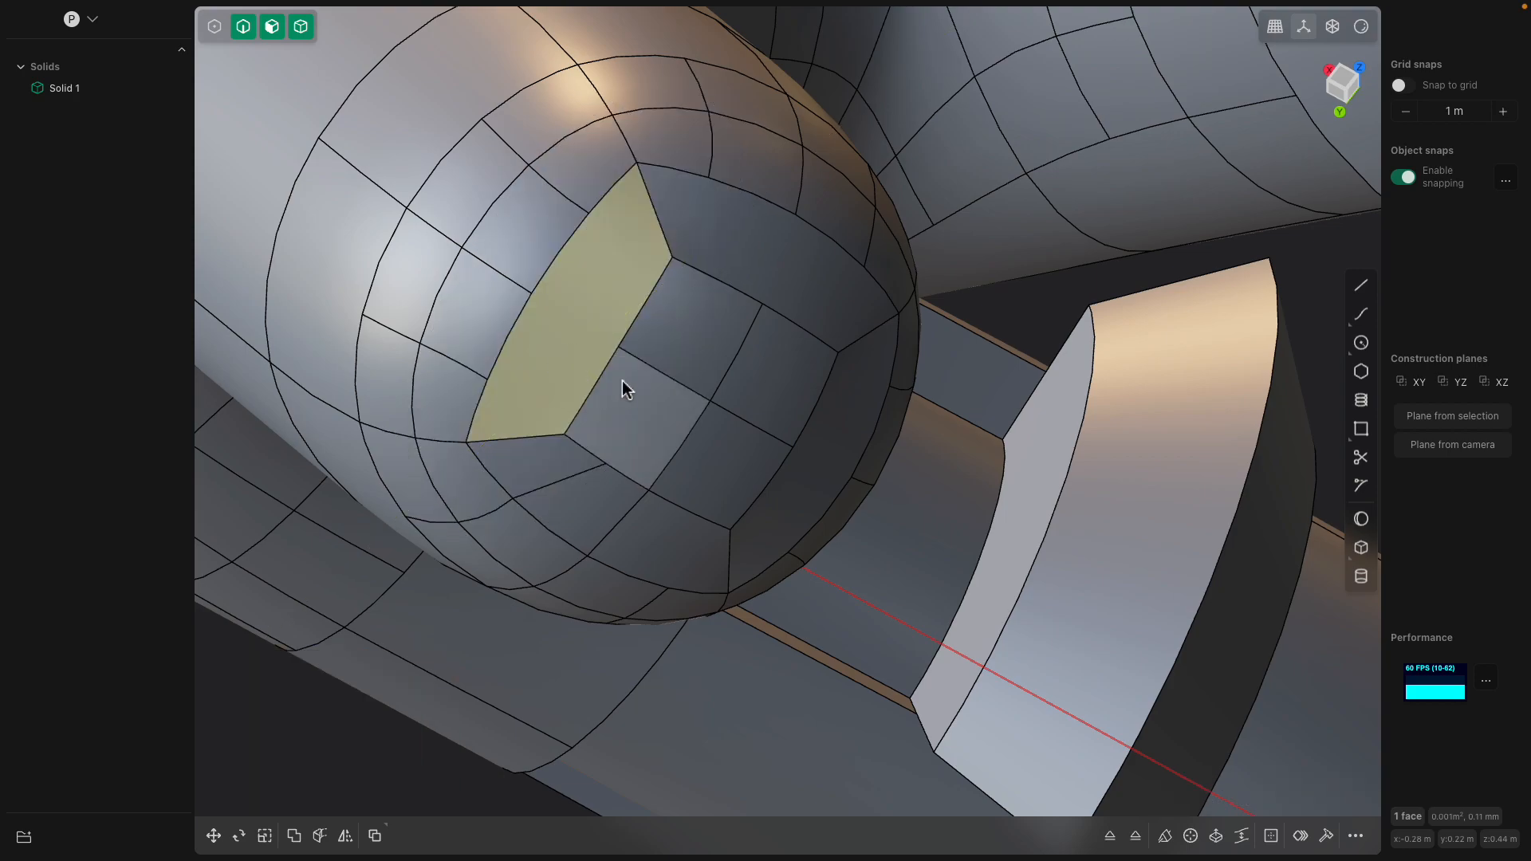
left_click(754, 244, "shift")
left_click(838, 398, "shift")
left_click_drag(883, 416, 875, 417)
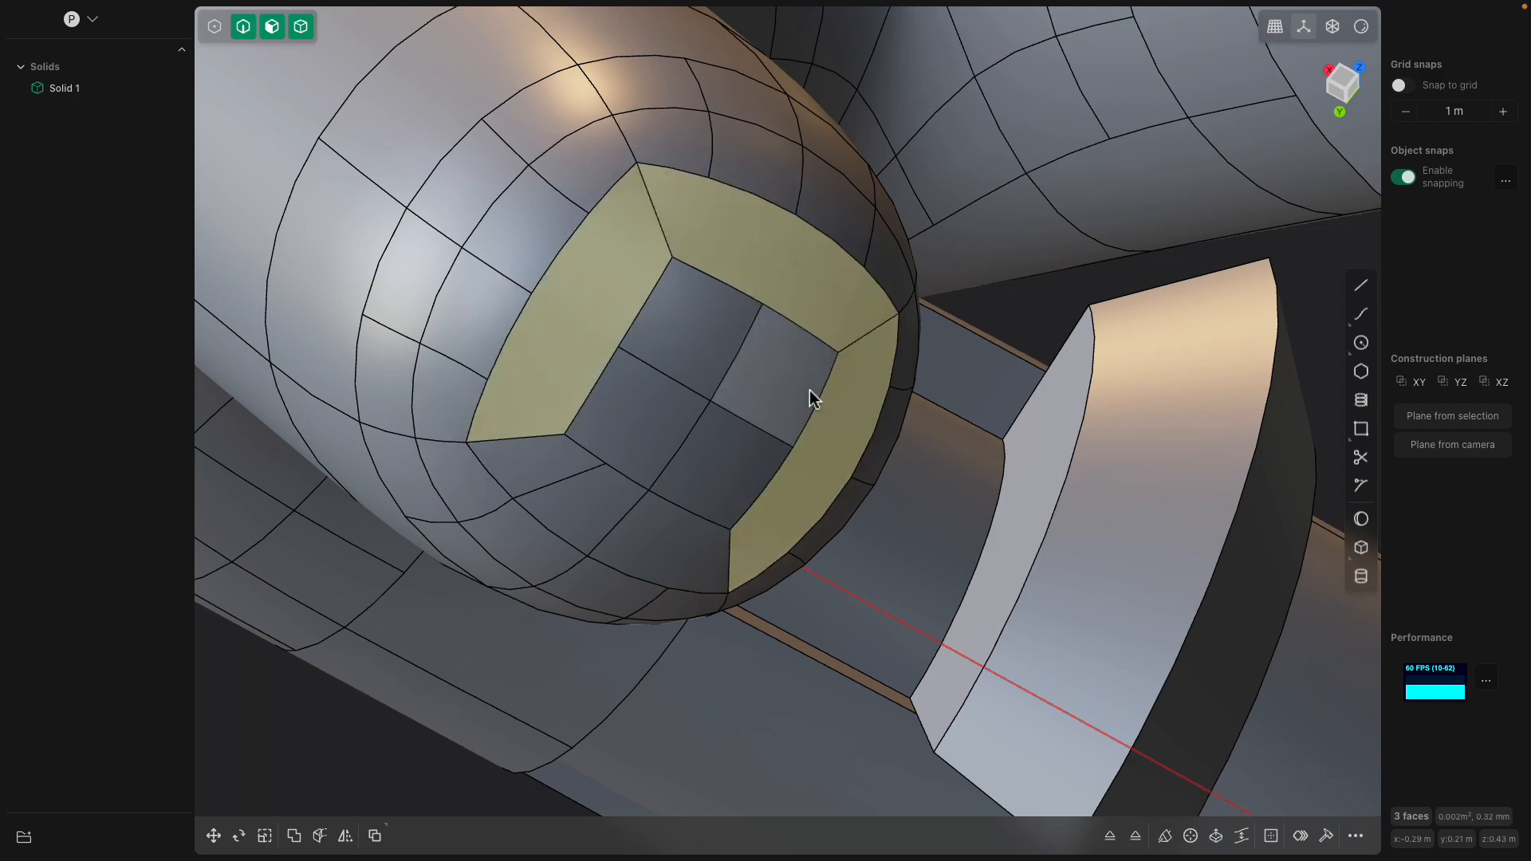
Delete two adjacent faces of the segmented lower side of the tip, leaving the piece at its far end in place
left_click(576, 477)
left_click(585, 505, "shift")
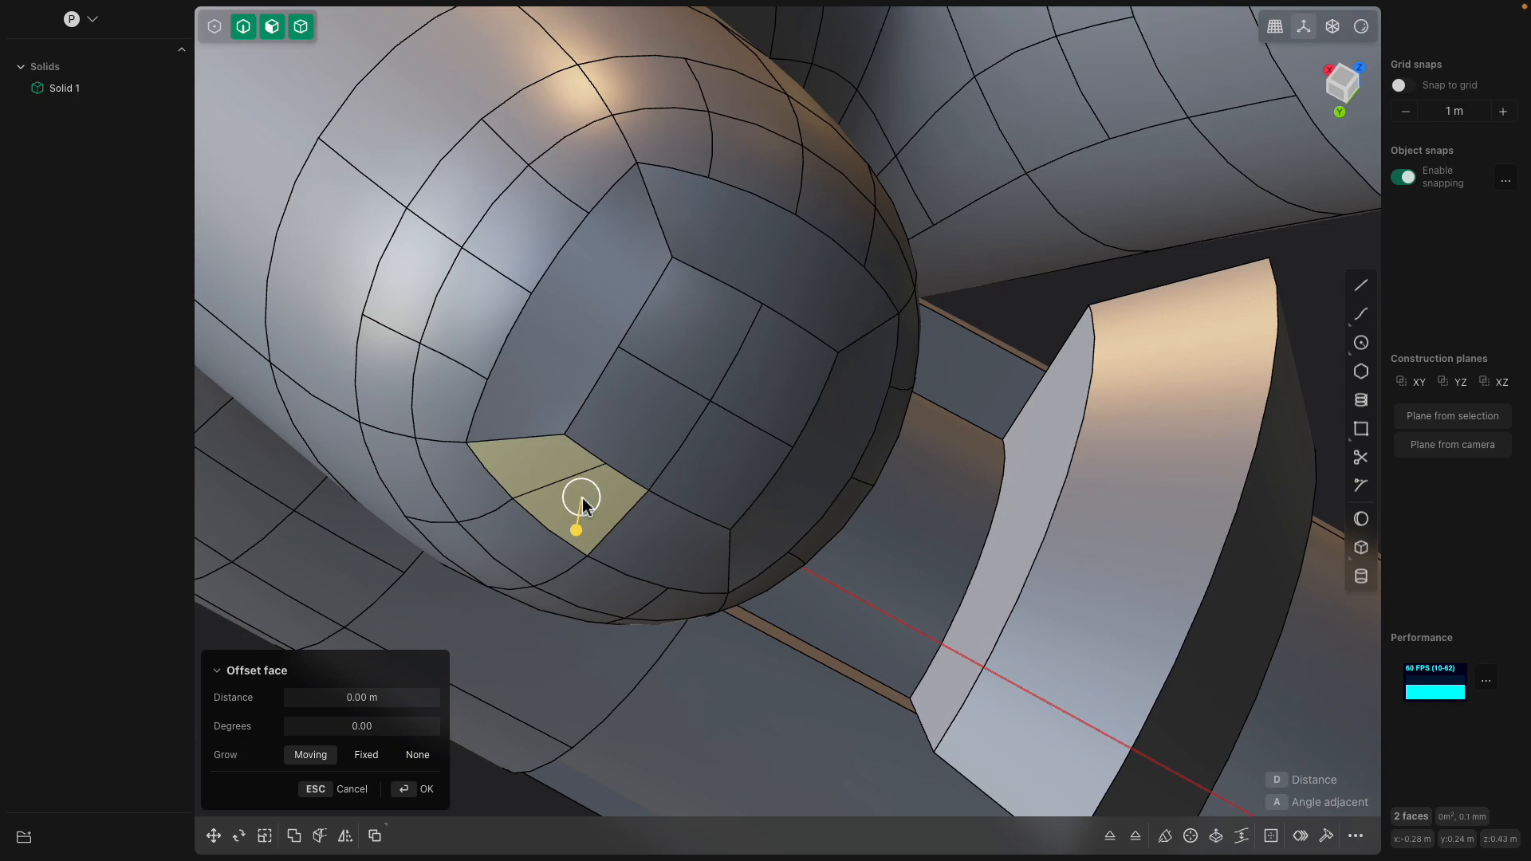
key("Escape")
key("Delete")
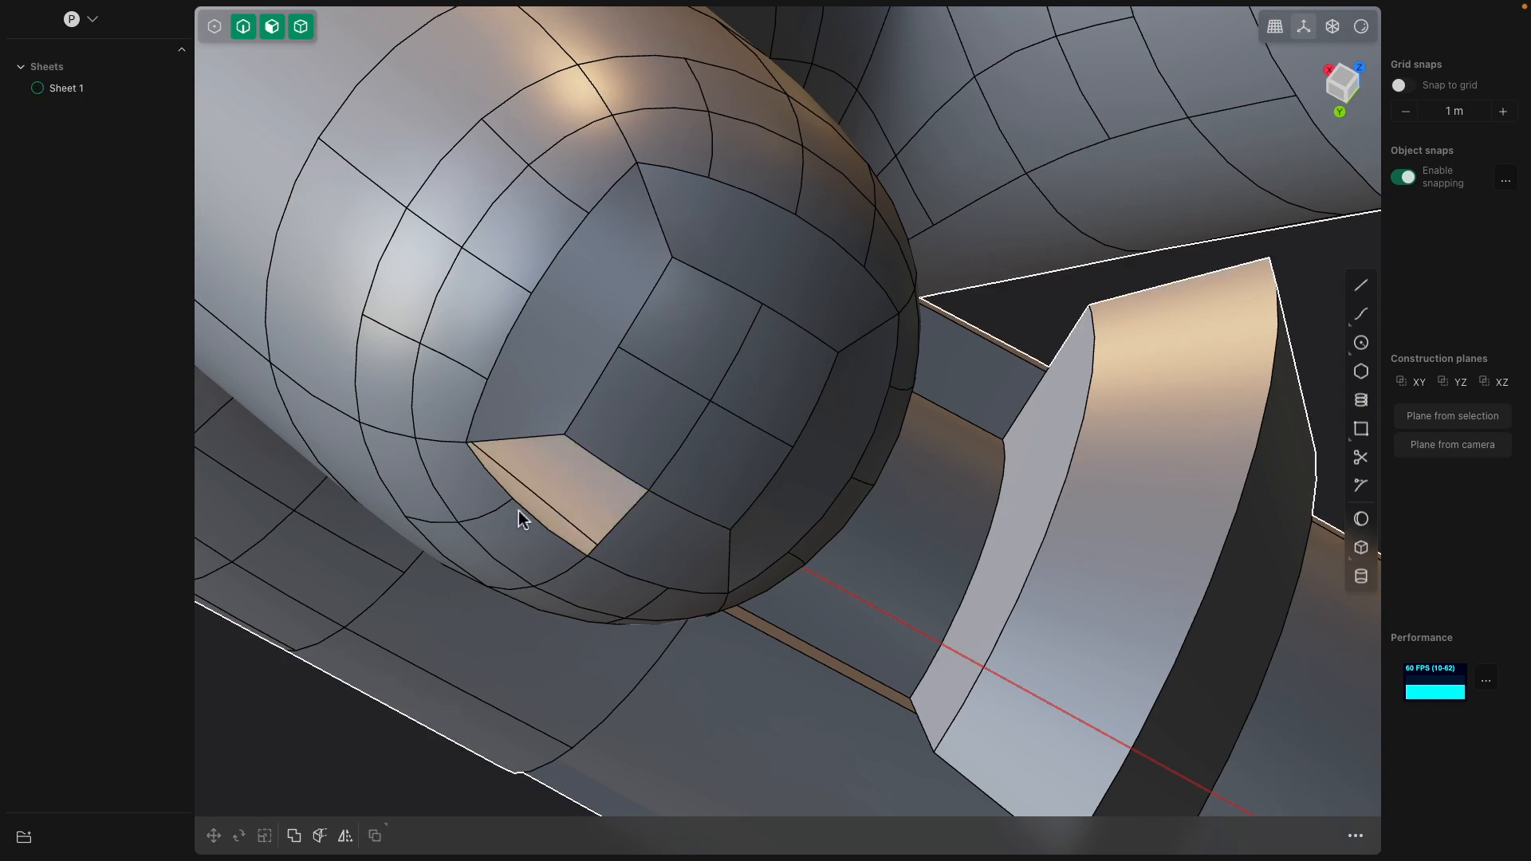
left_click(526, 519)
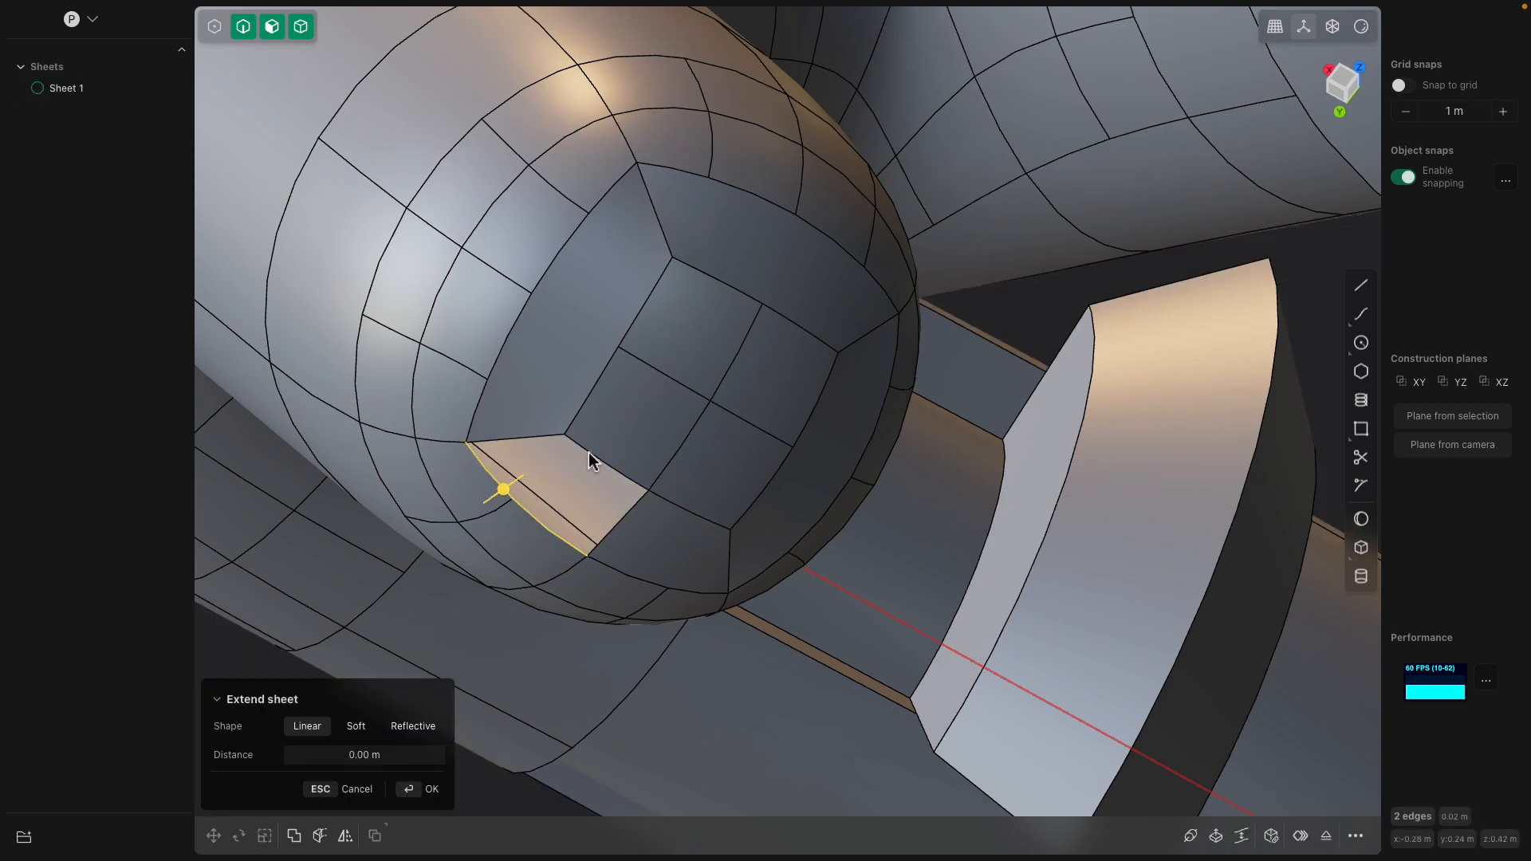
left_click(637, 485, "shift")
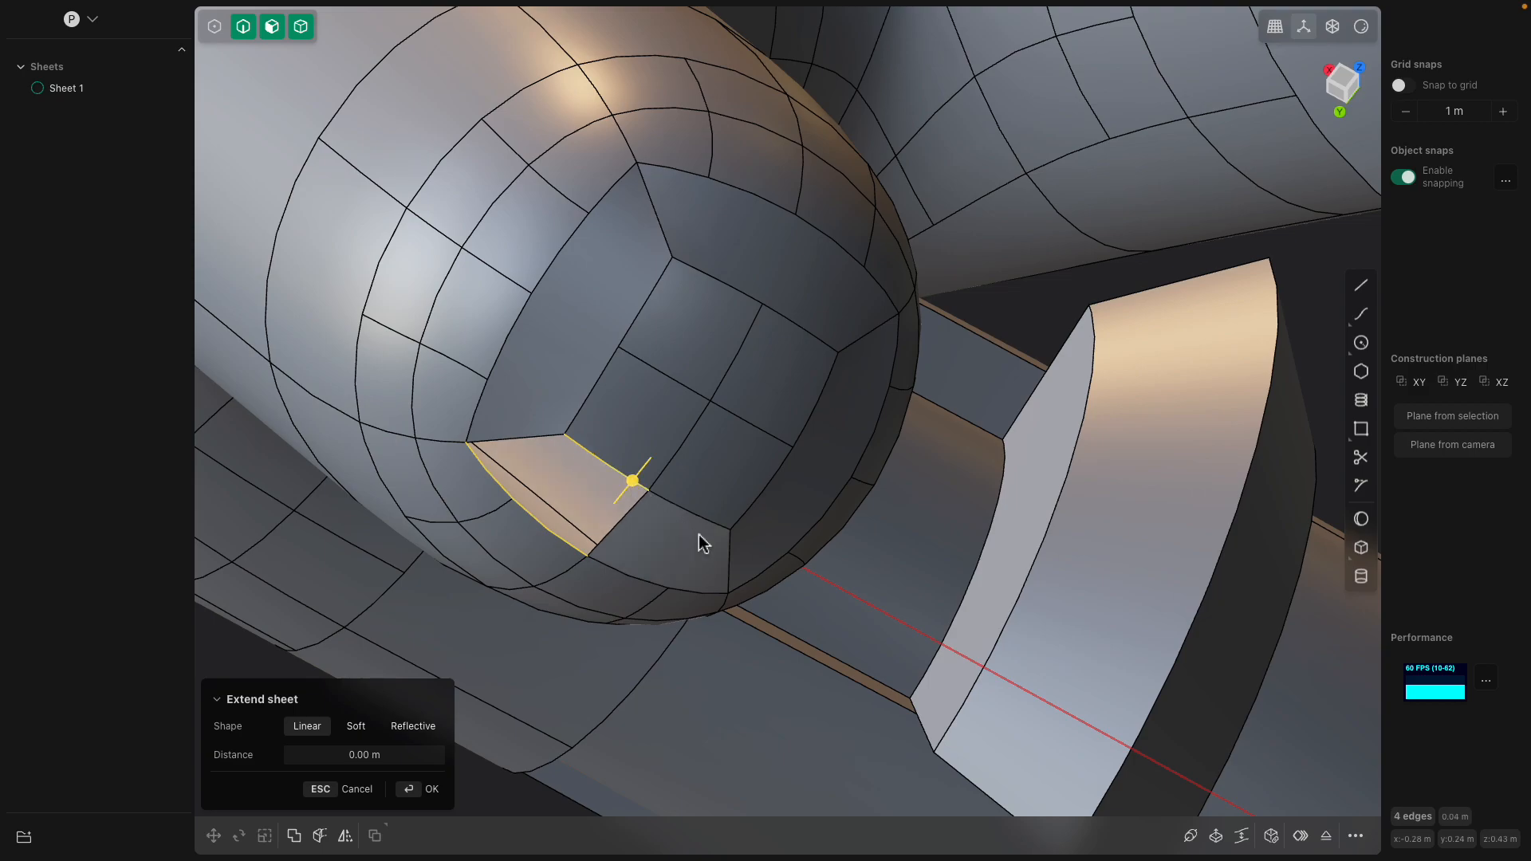
key("l")
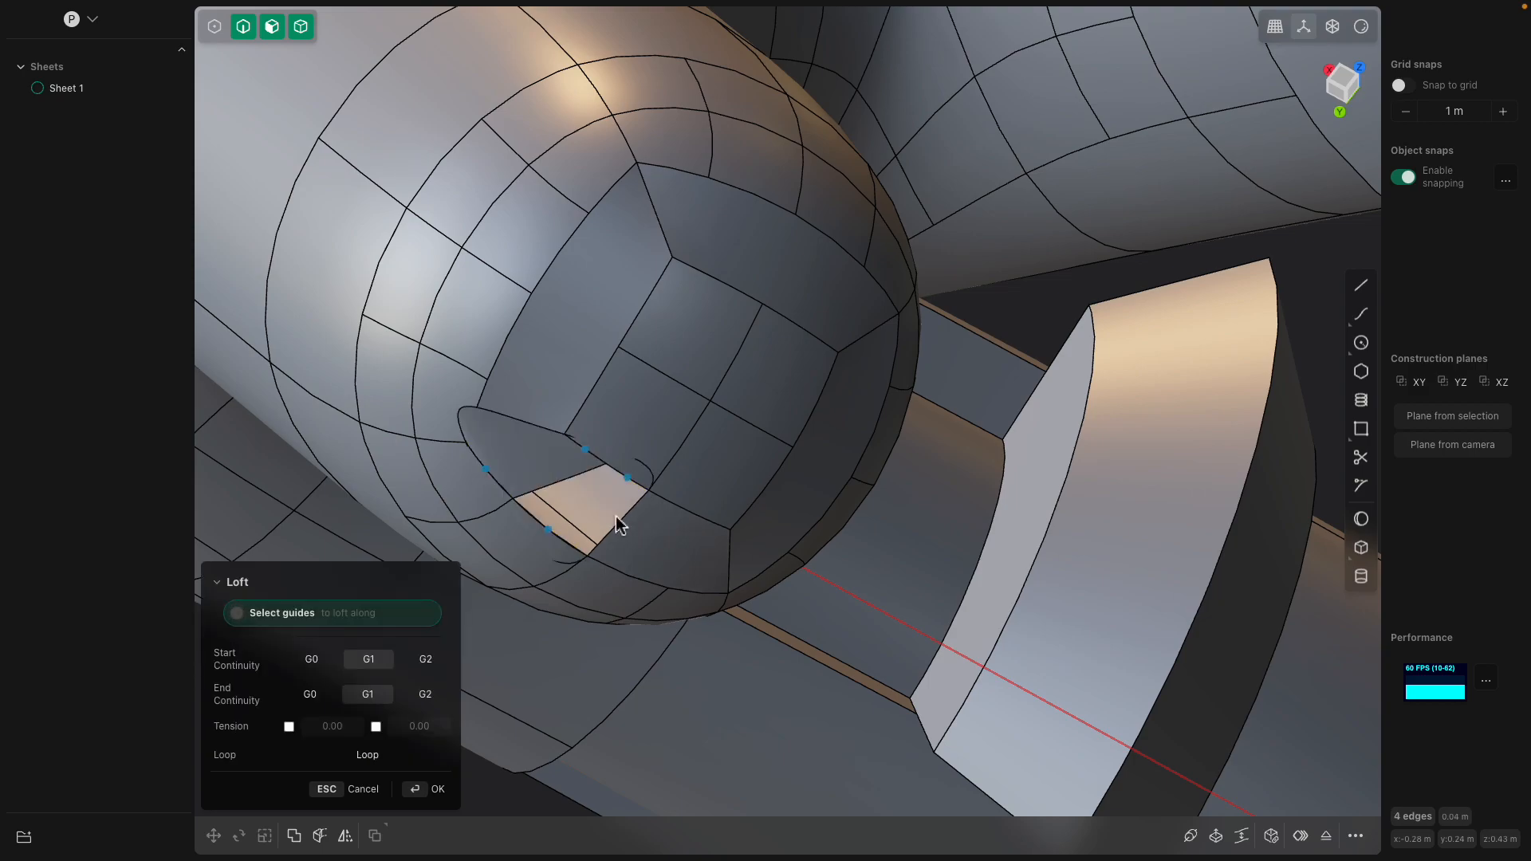
key("Escape")
Try to loft between the two short side edges of the opening, testing different start and end continuity settings
left_click(624, 520)
left_click(536, 441, "shift")
key("l")
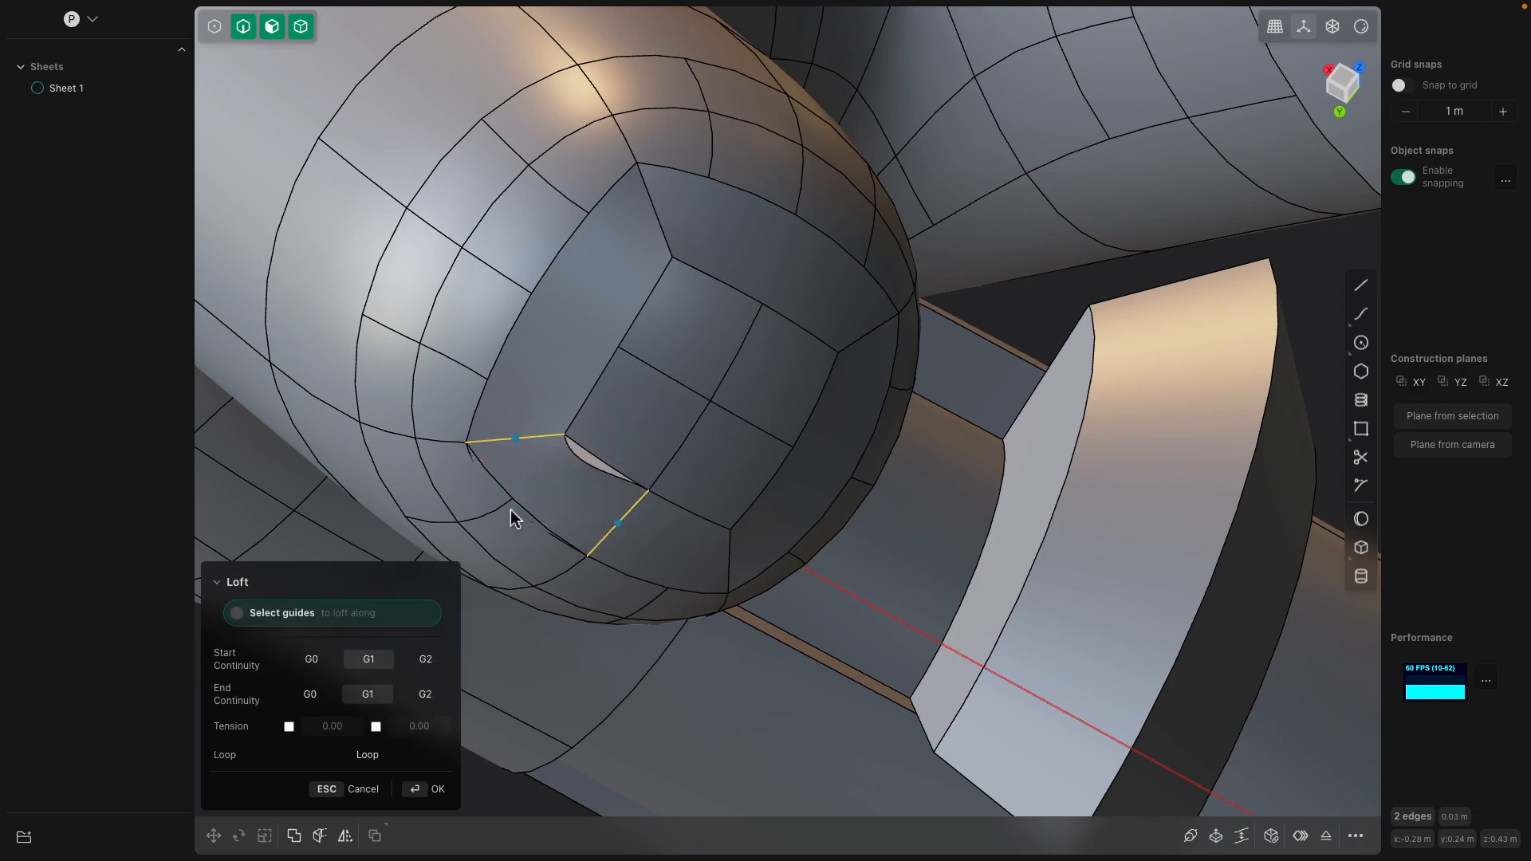
left_click(311, 659)
left_click(311, 694)
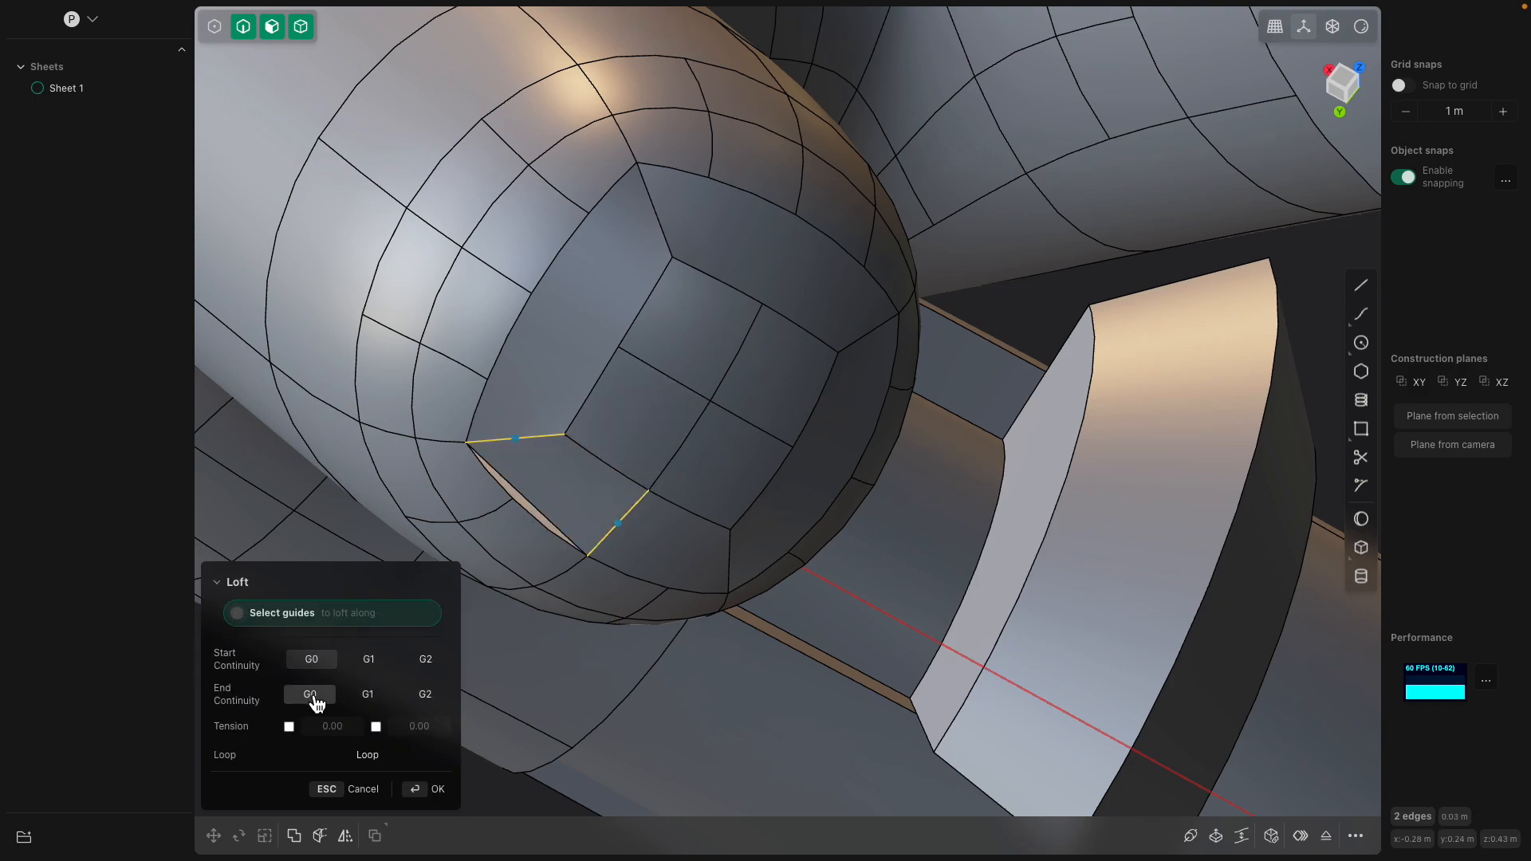
left_click(368, 658)
left_click(425, 694)
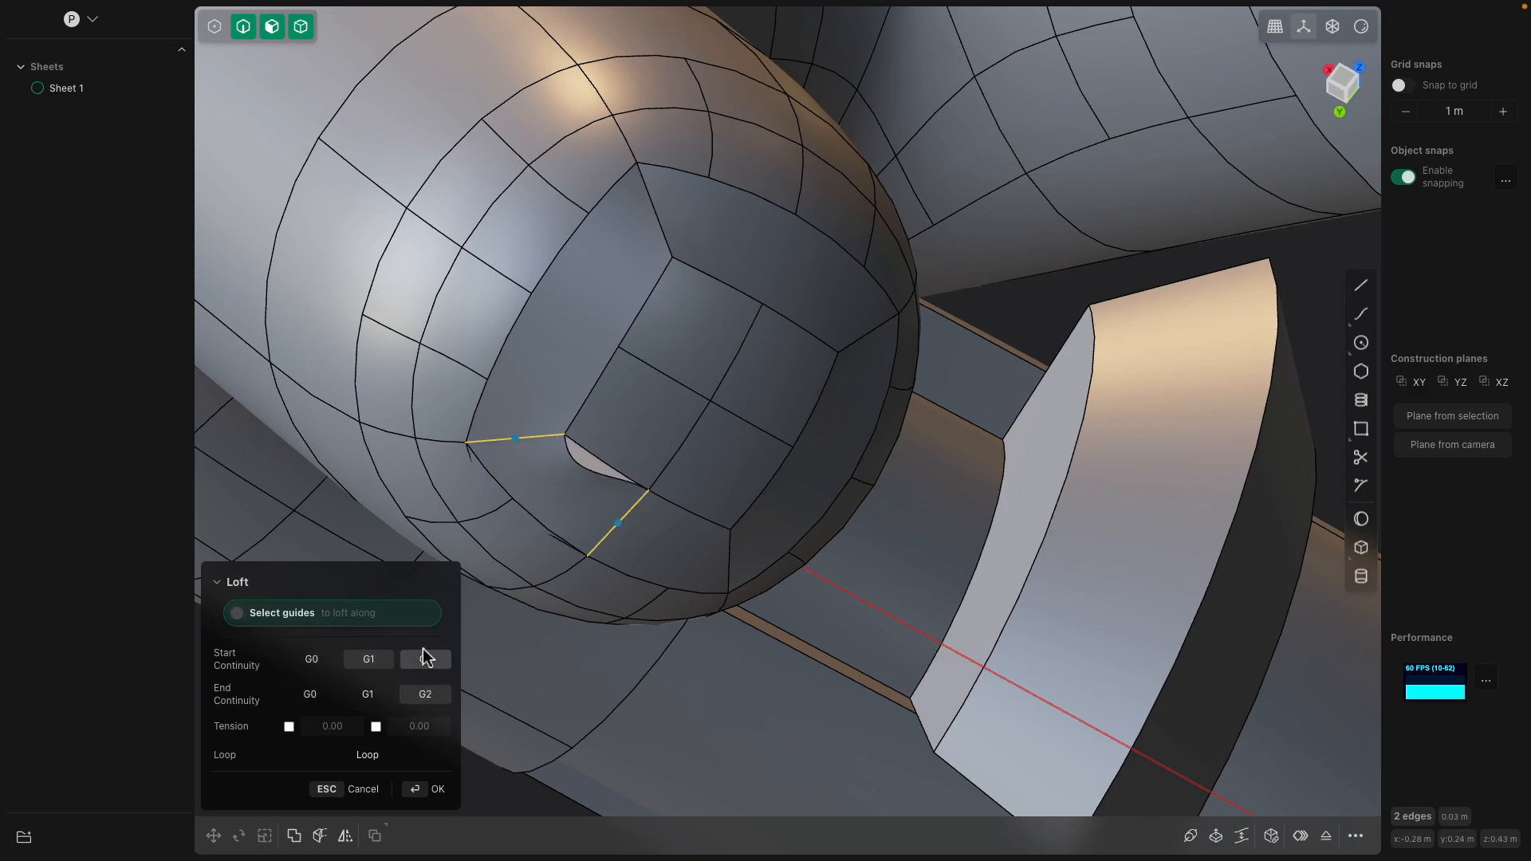
key("Return")
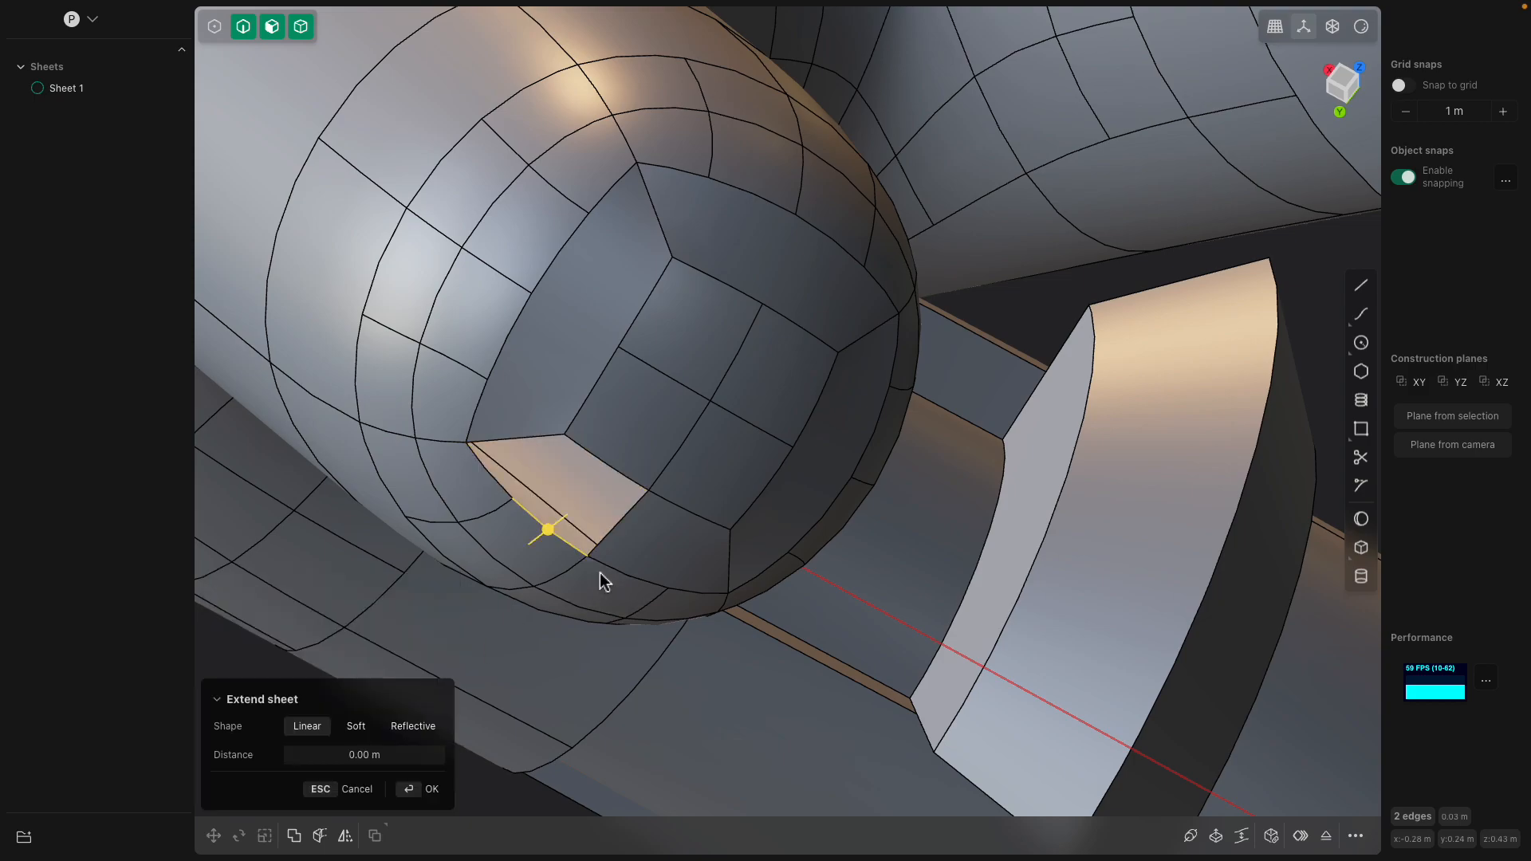
Patch the opening in the tip's lower side to close the body into a solid
left_click(600, 572)
key("alt+p")
left_click(635, 547)
left_click(599, 514)
left_click(670, 560)
left_click(804, 481)
left_click(797, 295)
left_click_drag(820, 289, 815, 291)
left_click(760, 367)
left_click(684, 438, "shift")
middle_click_drag(765, 396, 739, 434)
left_click(738, 437, "shift")
left_click(770, 395, "shift")
left_click_drag(812, 404, 850, 409)
key("Escape")
Offset the two adjoining upper faces of the tip's centre patch inward by about 0.0039 m
left_click(770, 388)
left_click(712, 338, "shift")
left_click_drag(739, 349, 724, 342)
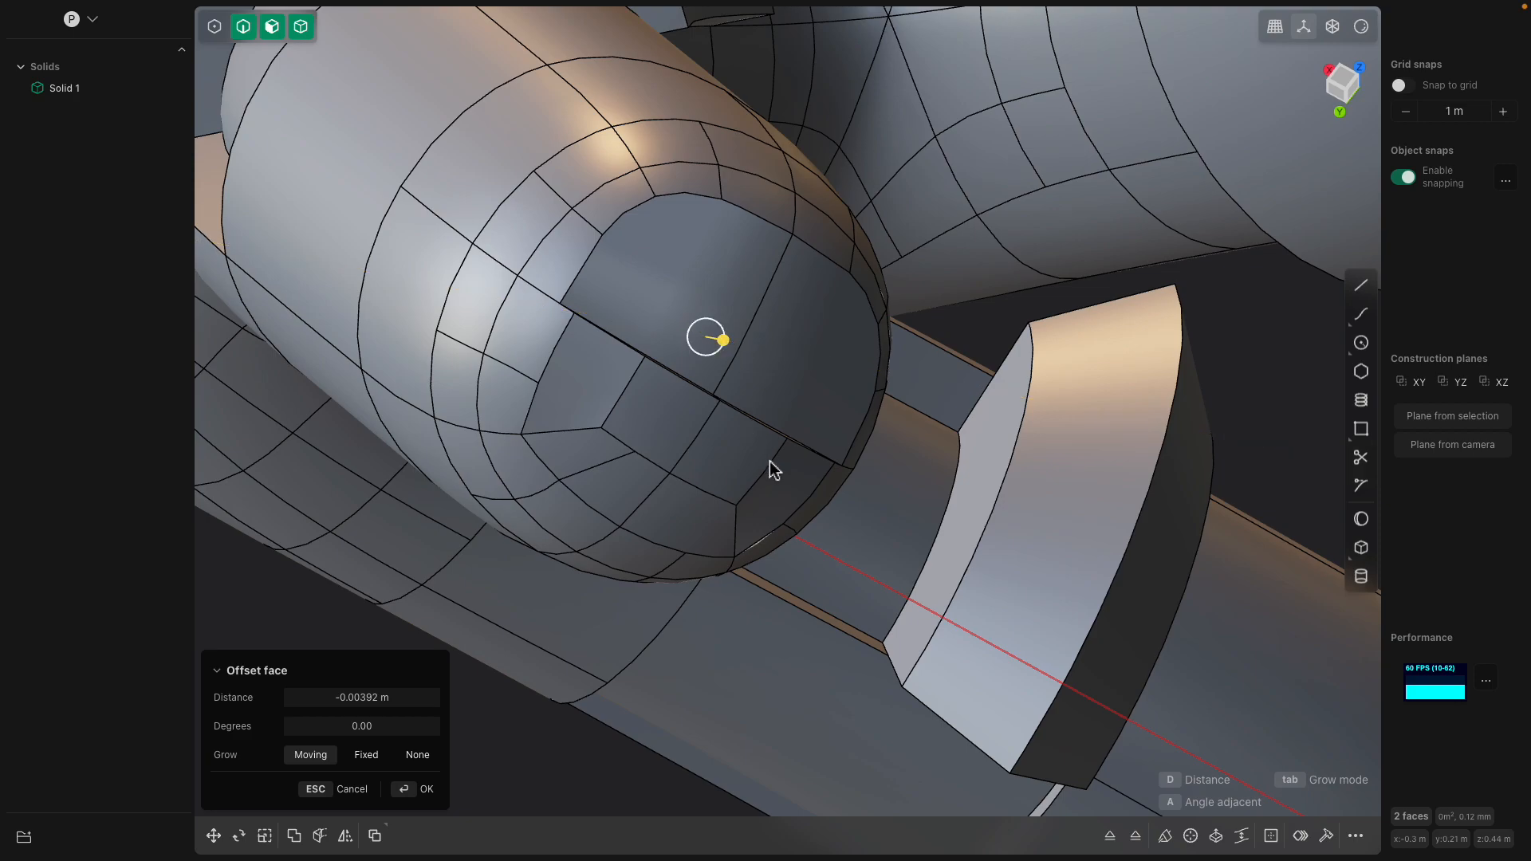
middle_click_drag(769, 459, 787, 472)
left_click_drag(951, 643, 930, 639)
middle_click_drag(930, 640, 880, 578)
key("Return")
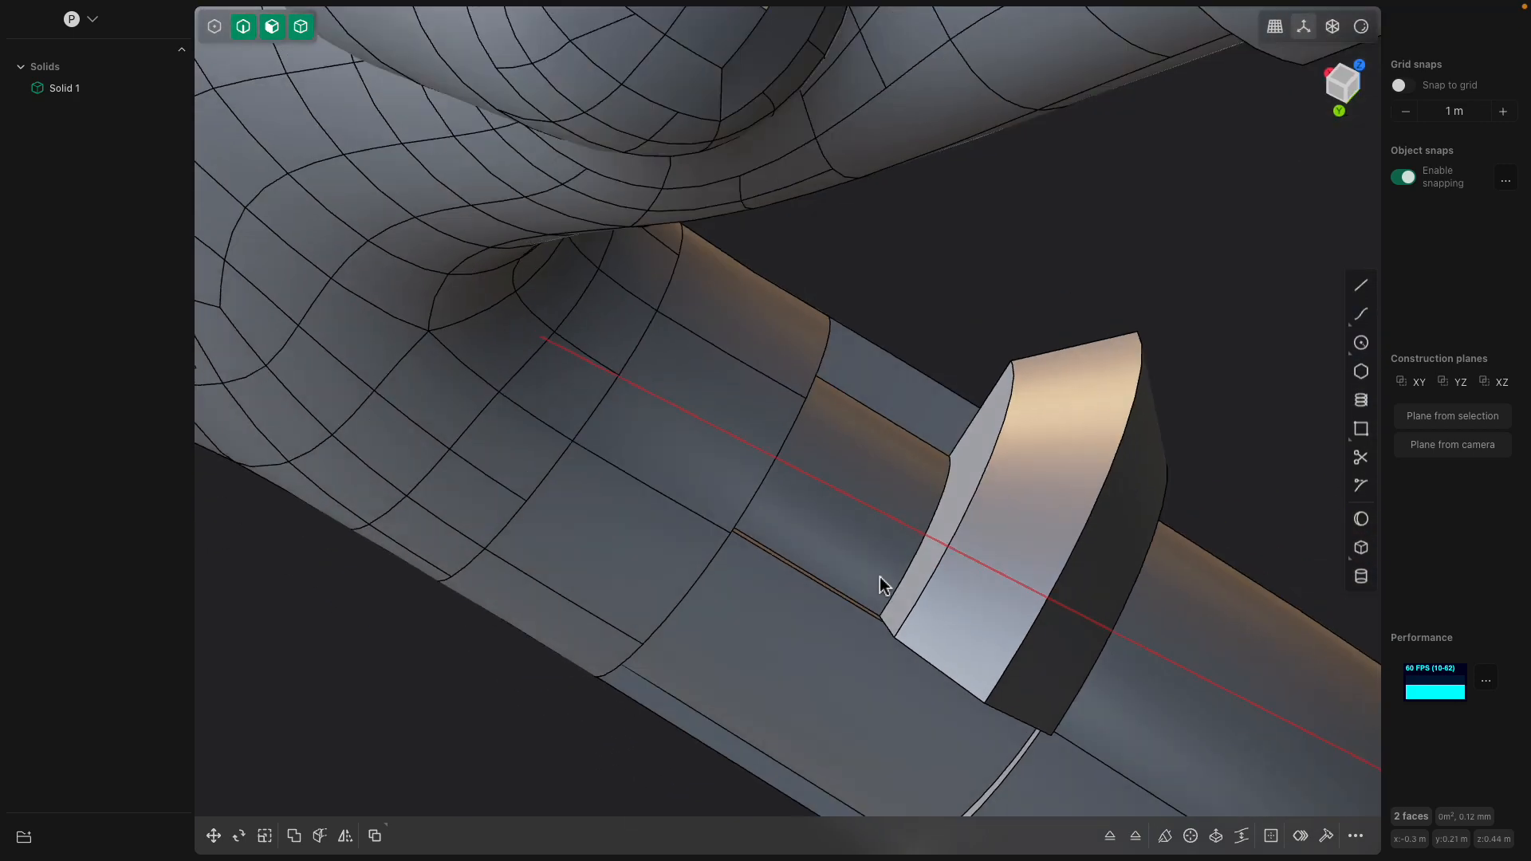
Review the whole branching model from several sides, examining the central hub and each arm for areas that need more detail
scroll(881, 577, "down", 10)
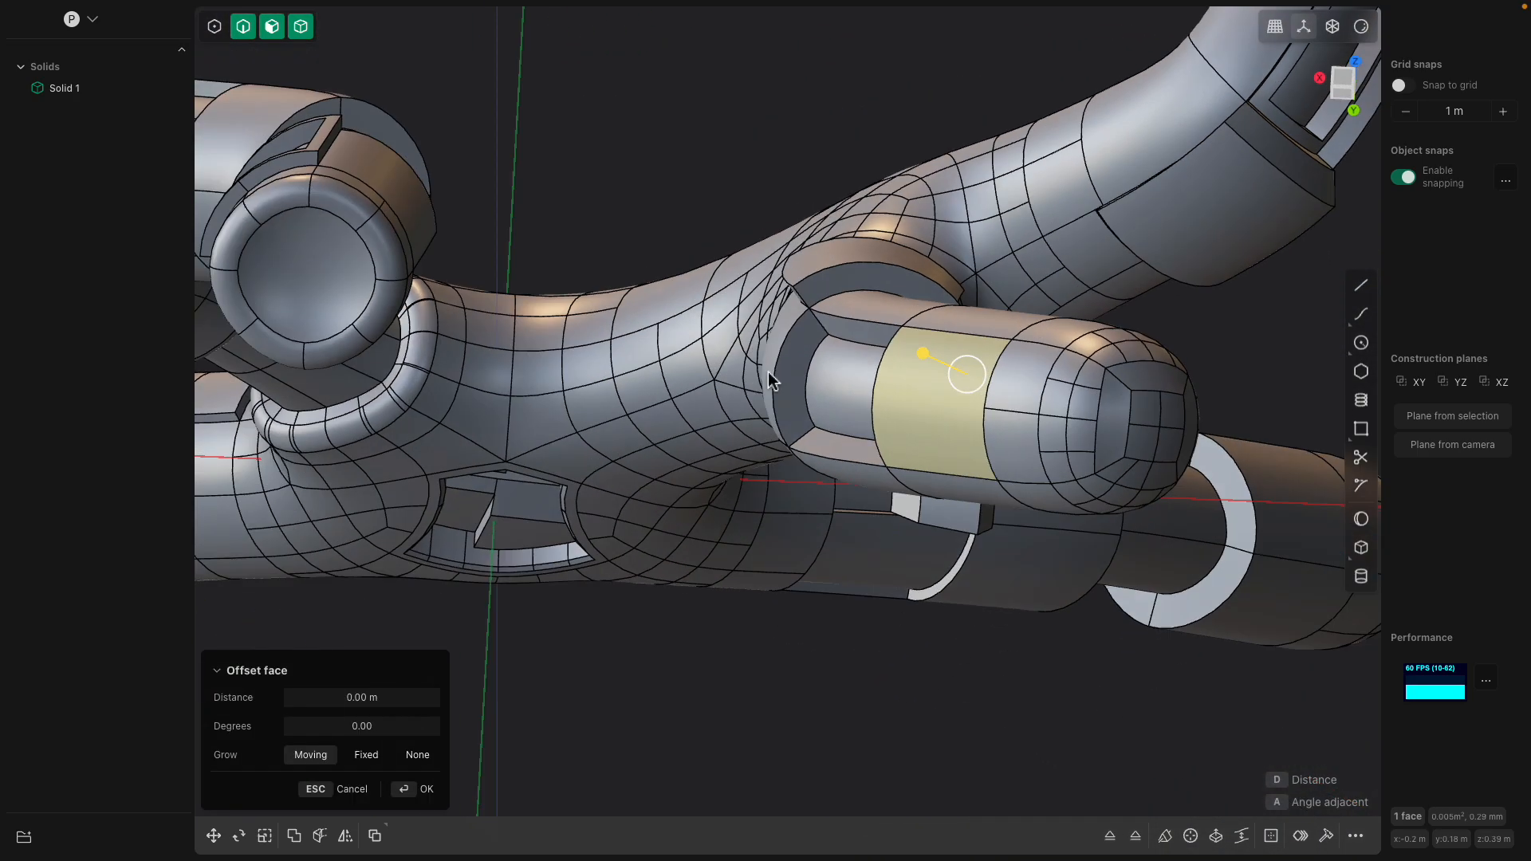
middle_click_drag(770, 381, 792, 470)
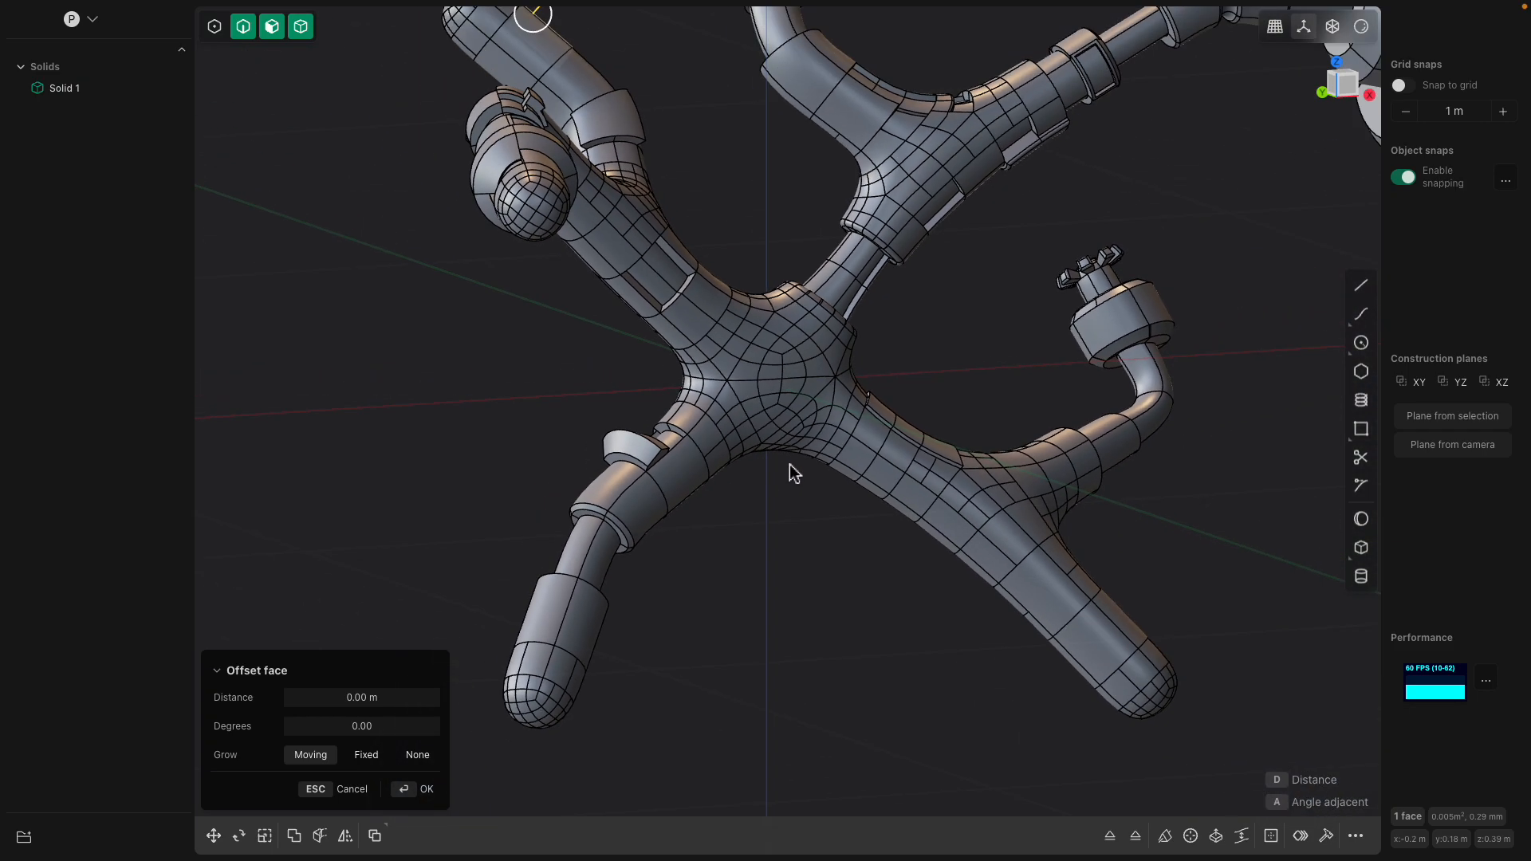
scroll(792, 471, "down", 3)
key("Escape")
scroll(878, 340, "down", 4)
middle_click_drag(881, 399, 866, 519, "shift")
middle_click_drag(866, 520, 895, 468)
scroll(850, 410, "up", 2)
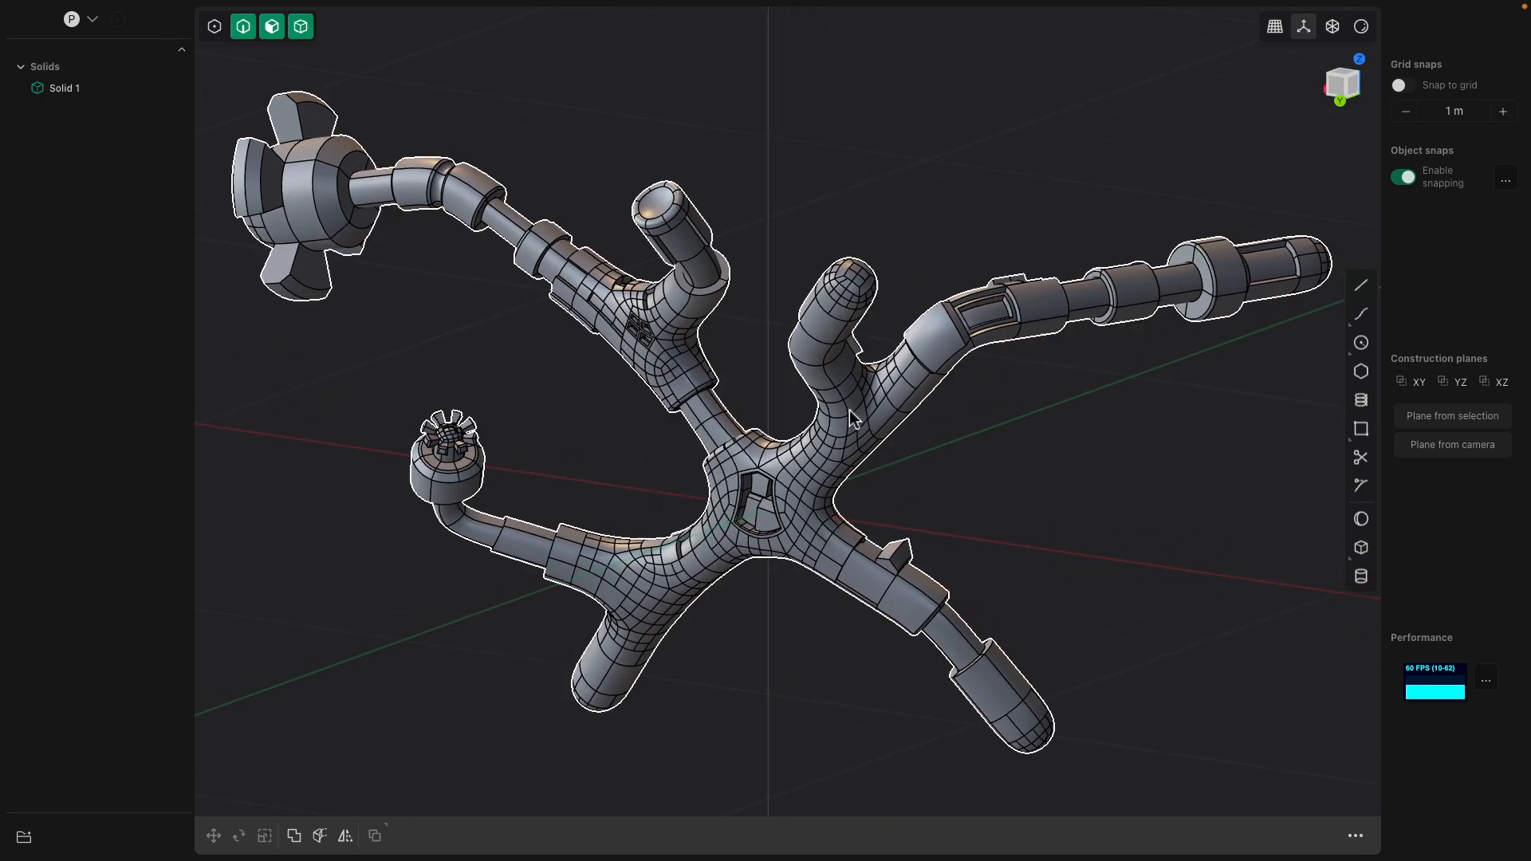
middle_click_drag(736, 417, 743, 385)
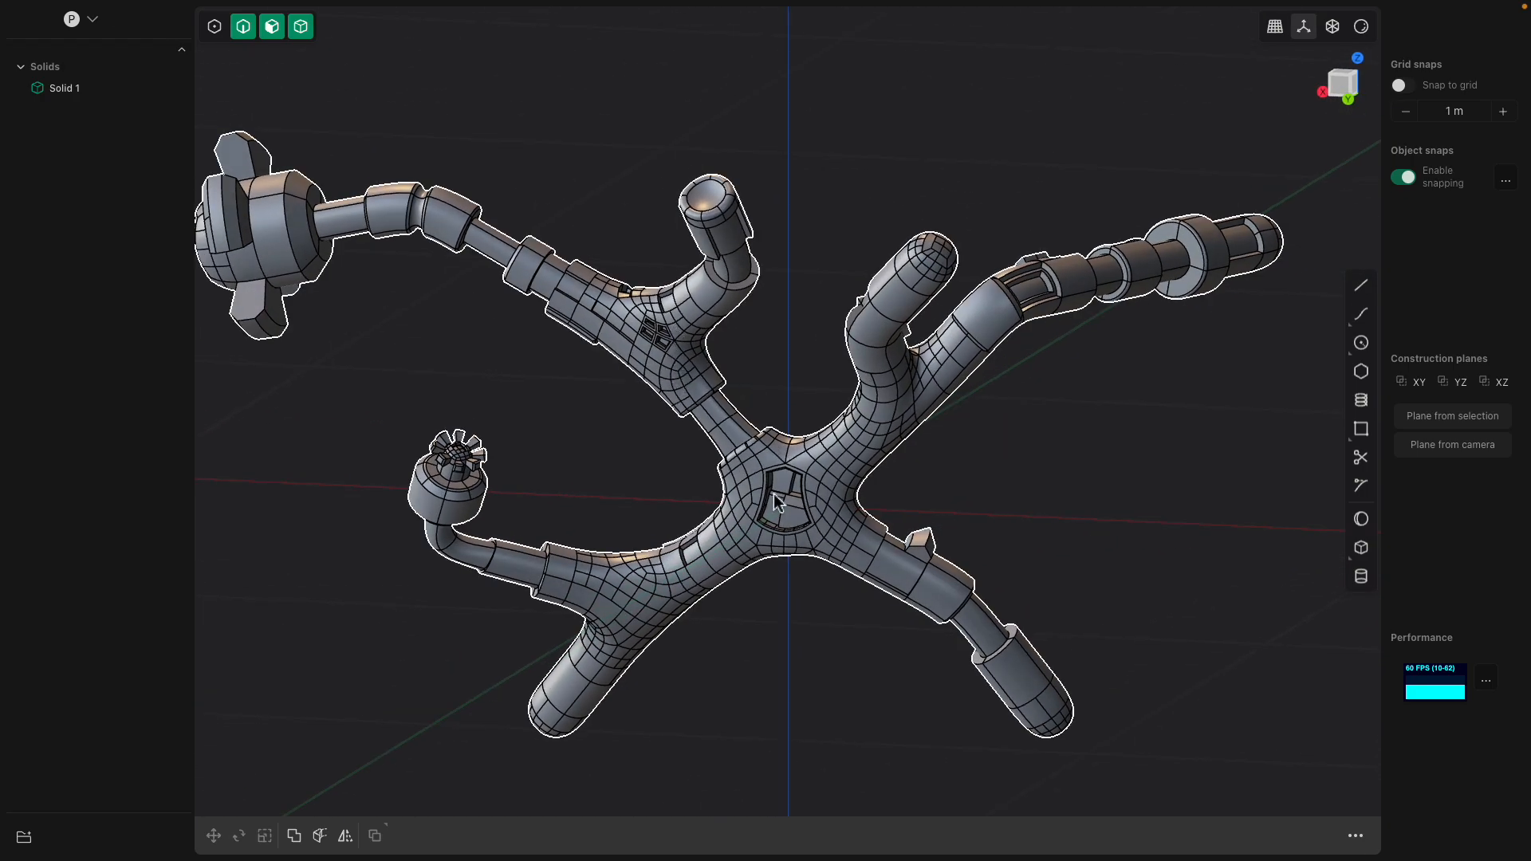
left_click(817, 462)
left_click(741, 552)
key("b")
scroll(742, 549, "up", 3)
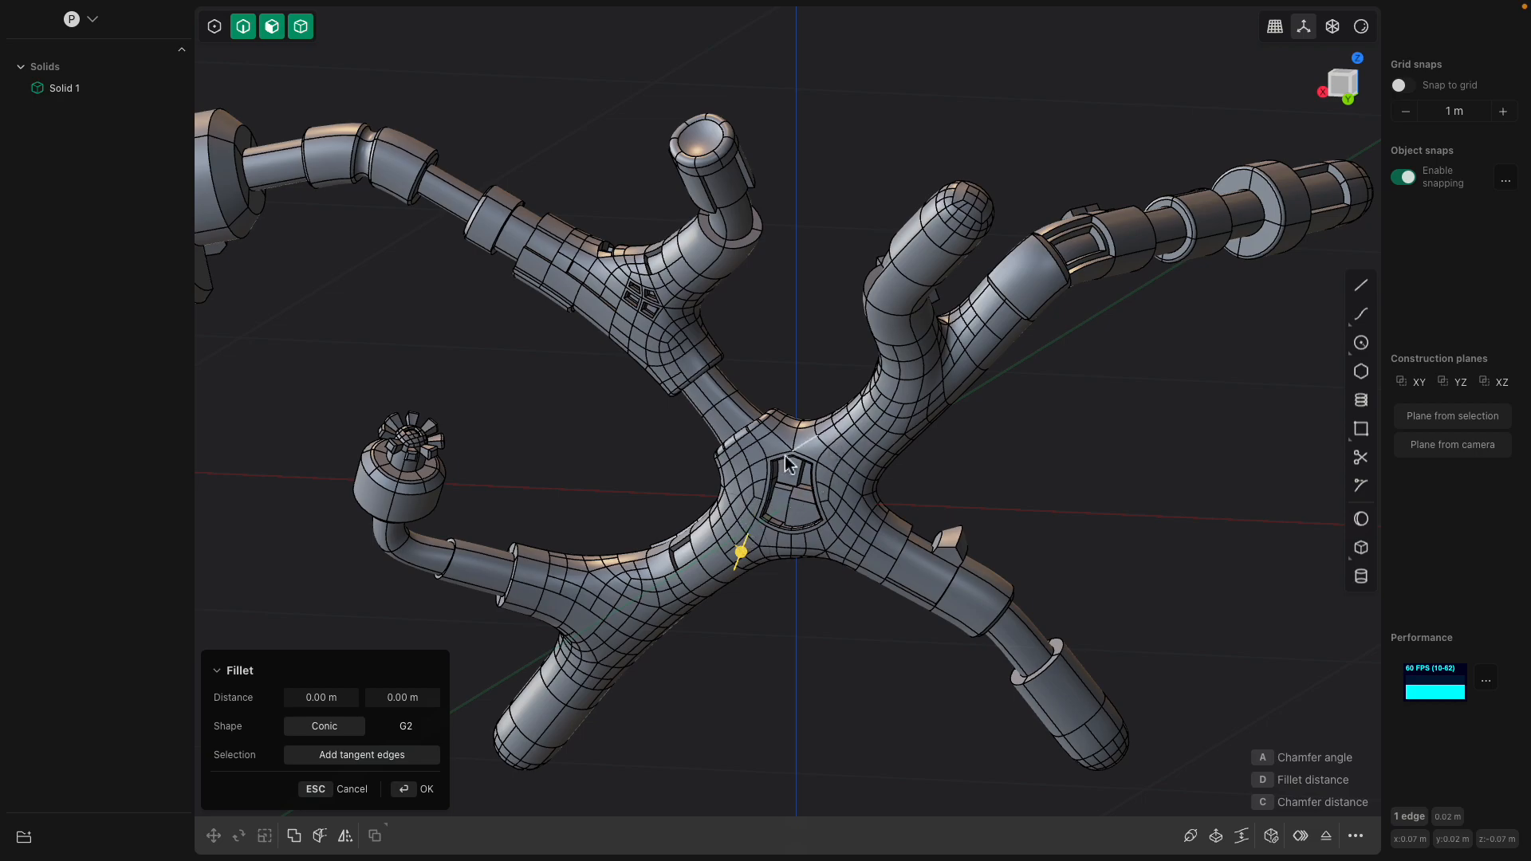
scroll(841, 457, "up", 4)
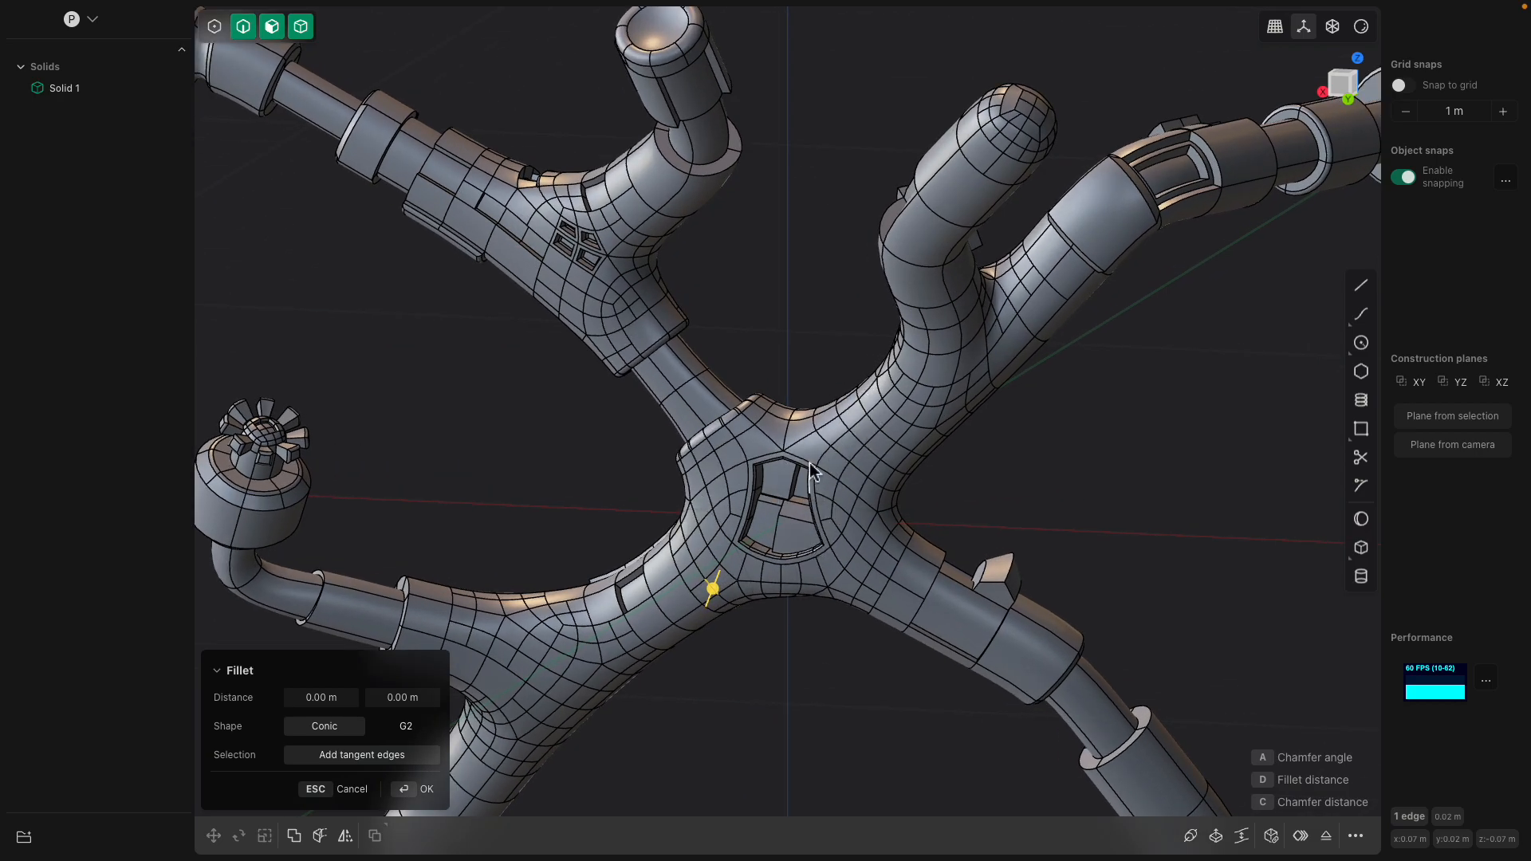
middle_click_drag(877, 464, 868, 426)
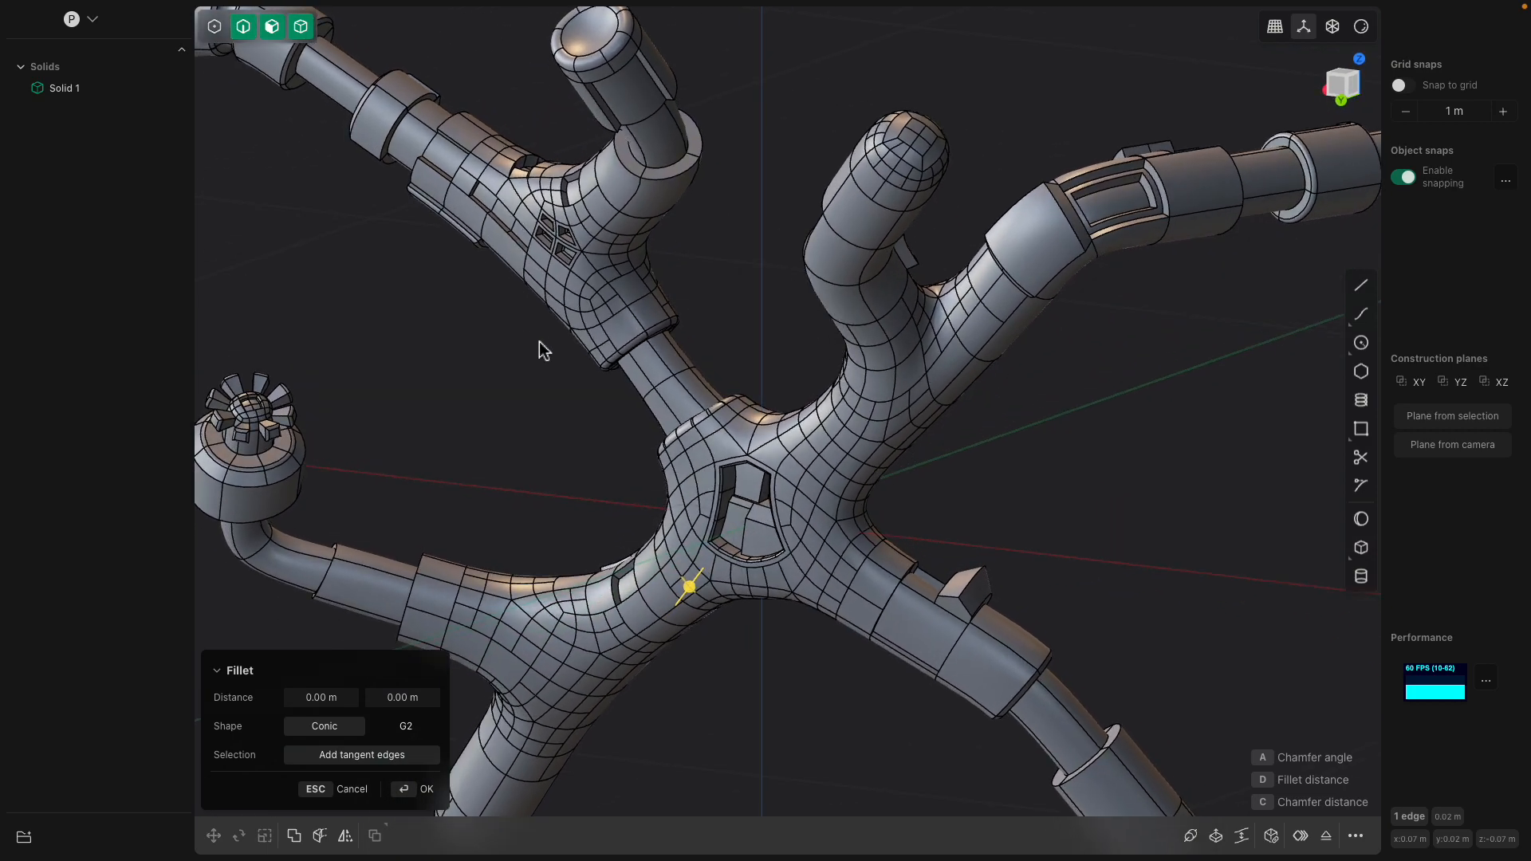
middle_click_drag(380, 588, 494, 563)
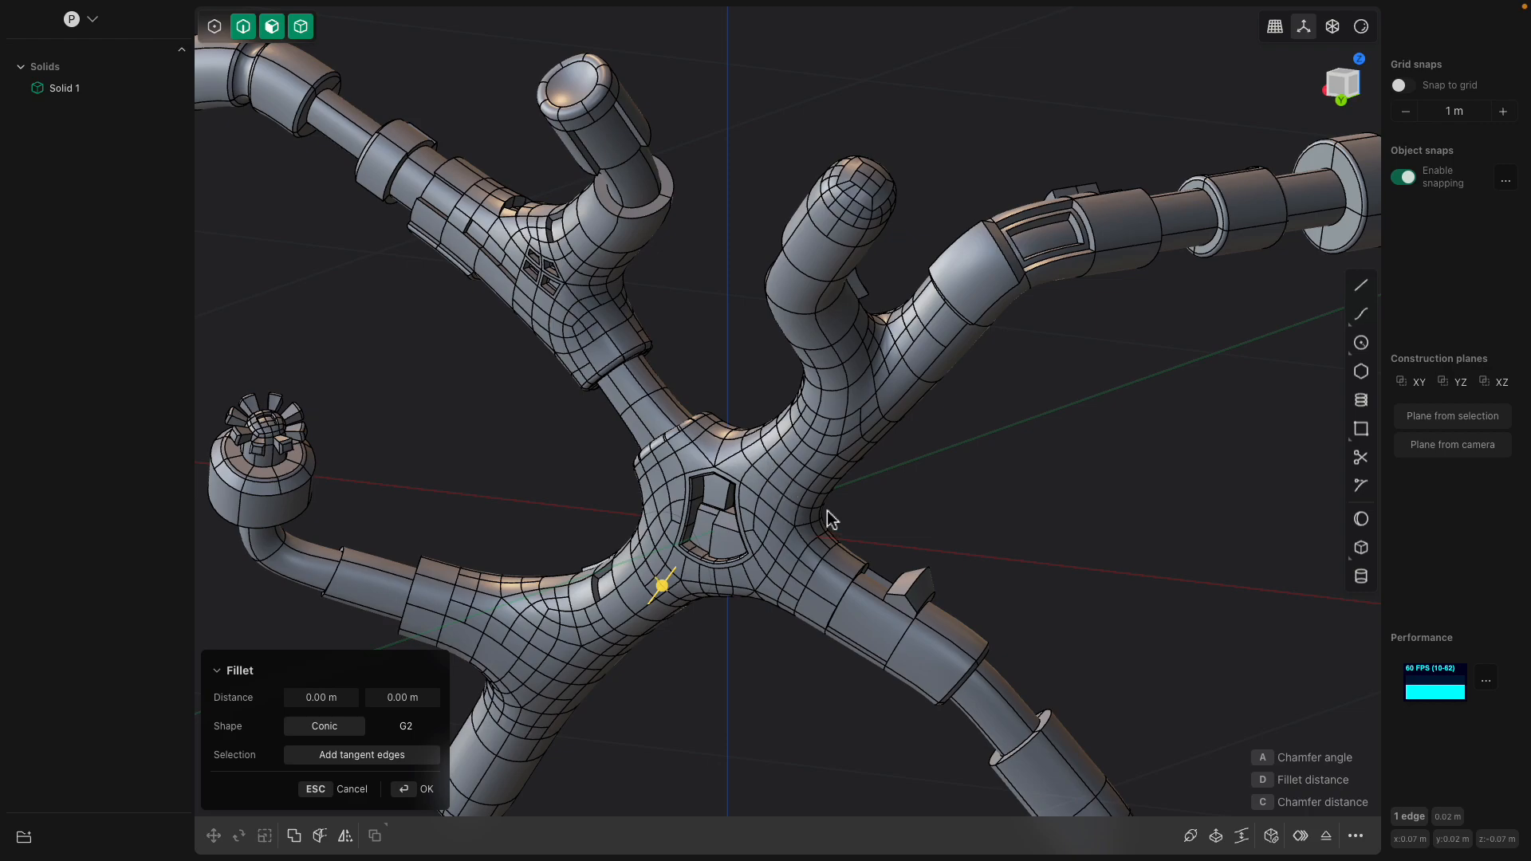
middle_click_drag(927, 609, 847, 472)
Offset the upper face of the arm section between the hub and the collar slightly inward
left_click(849, 582)
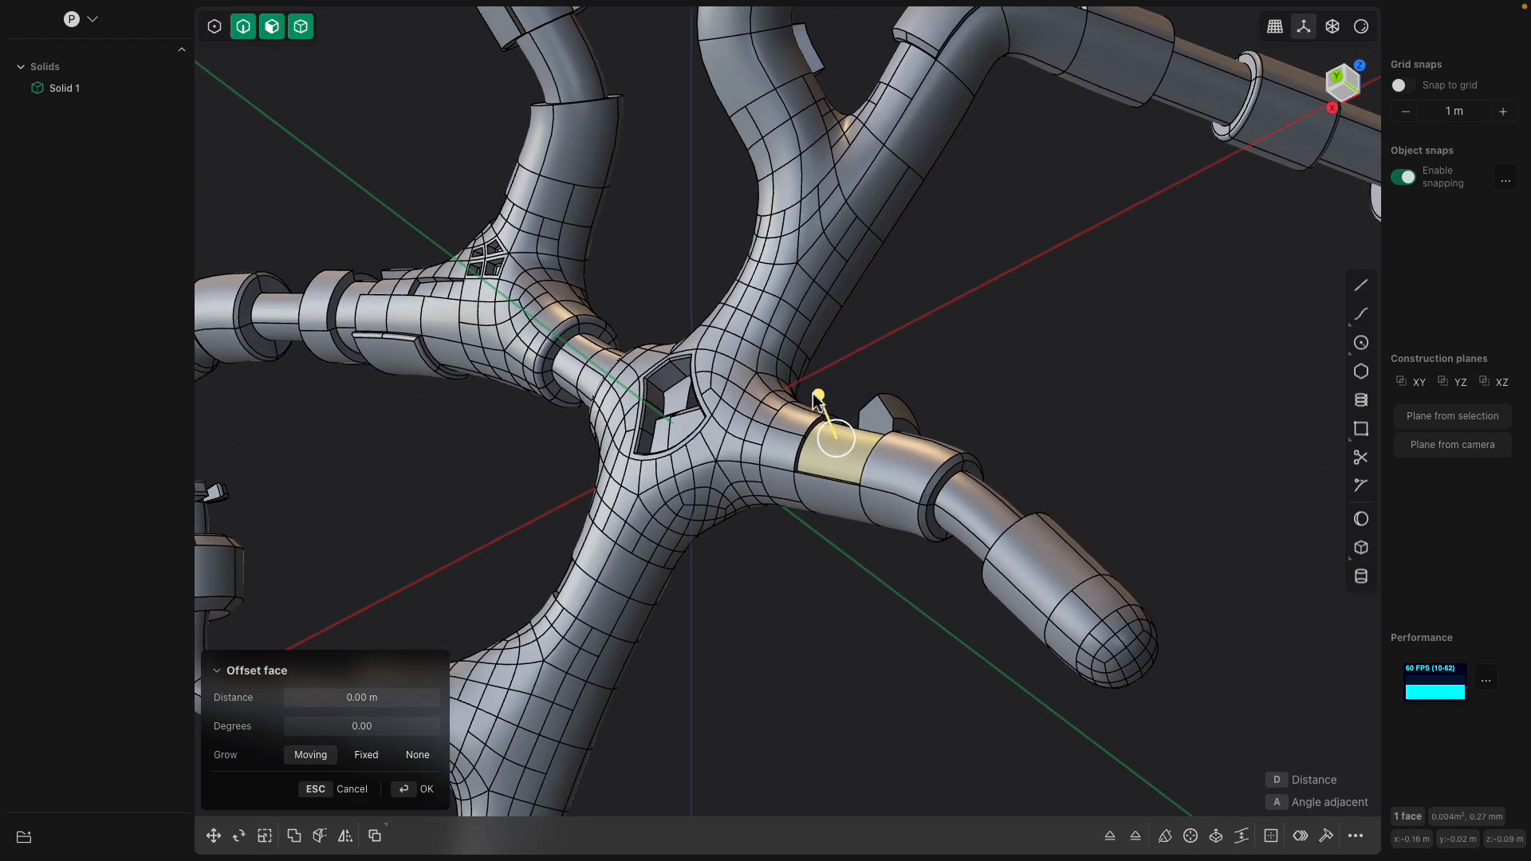
left_click_drag(815, 399, 820, 401)
scroll(775, 437, "up", 5)
right_click(697, 447)
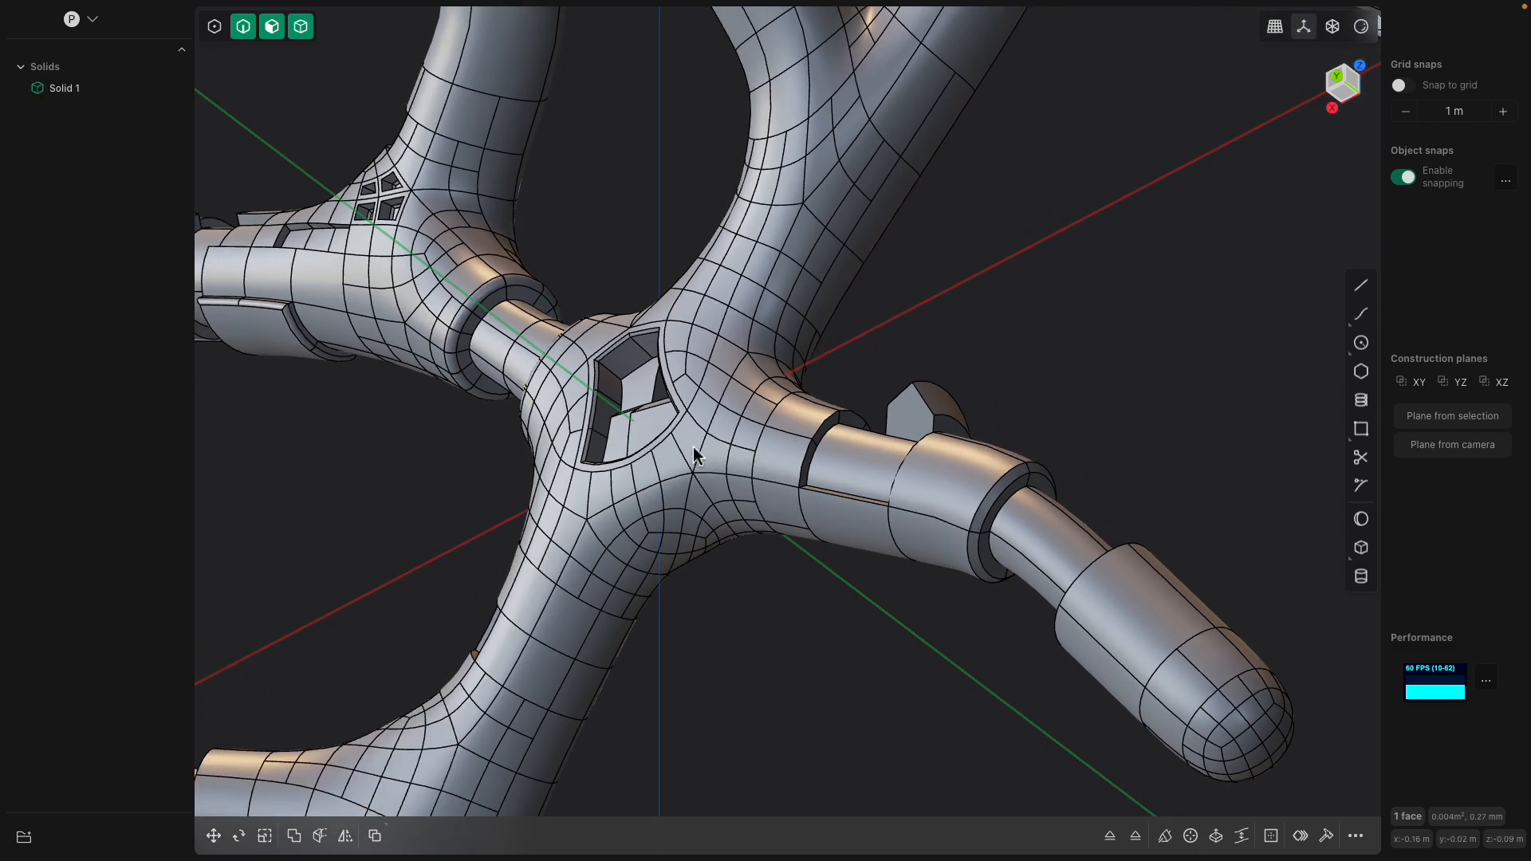
Extrude the three adjoining faces between the hub opening and the recessed arm section by about 0.0104 m into a raised block
scroll(696, 448, "up", 3)
left_click(714, 455)
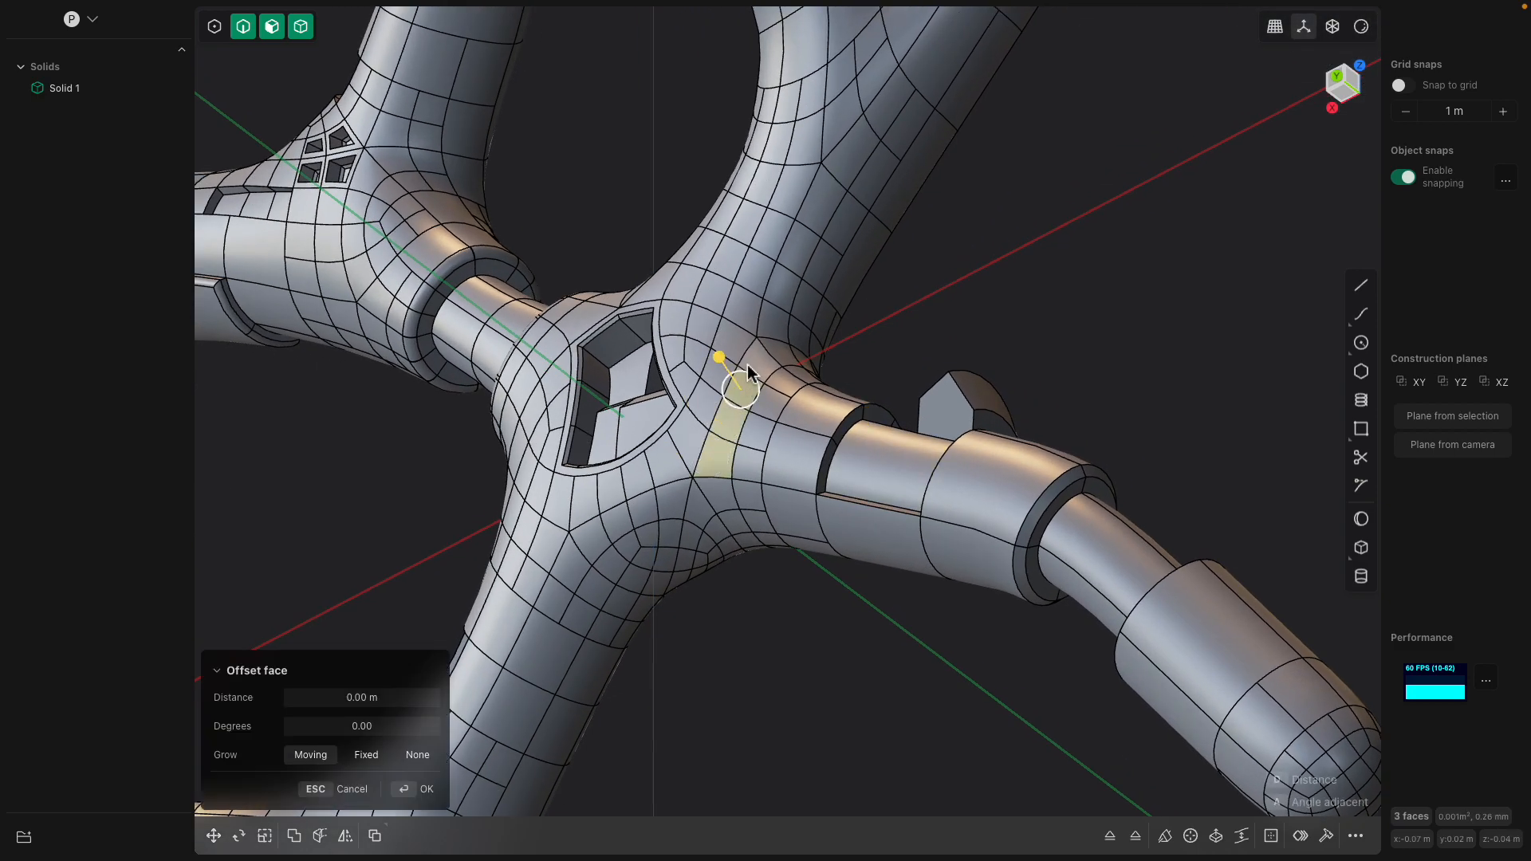
scroll(748, 368, "up", 2)
left_click_drag(736, 343, 739, 351)
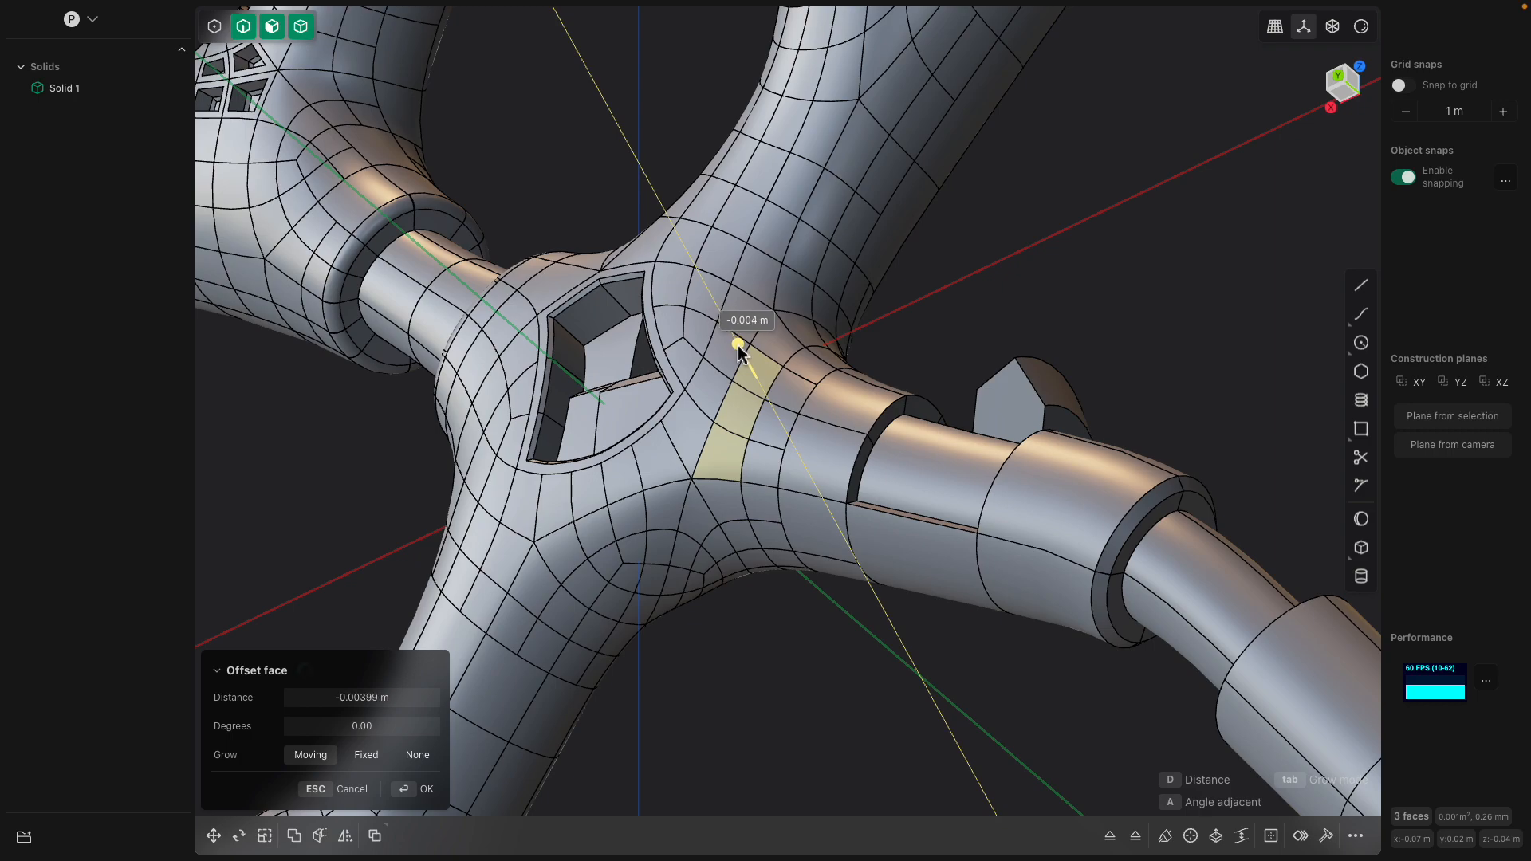
key("Escape")
middle_click_drag(778, 386, 756, 326)
key("e")
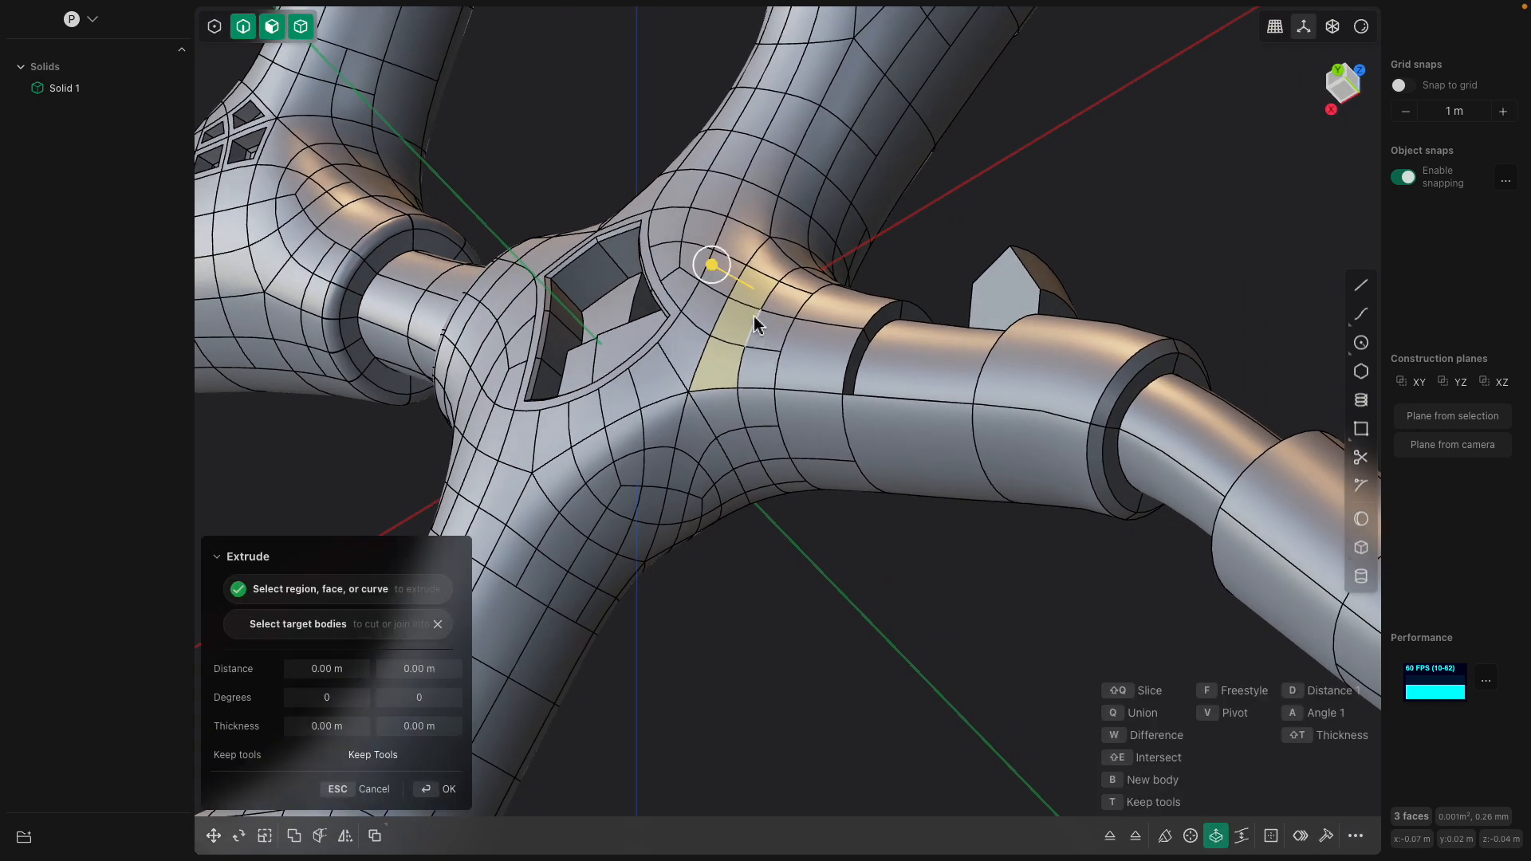
left_click_drag(718, 270, 704, 260)
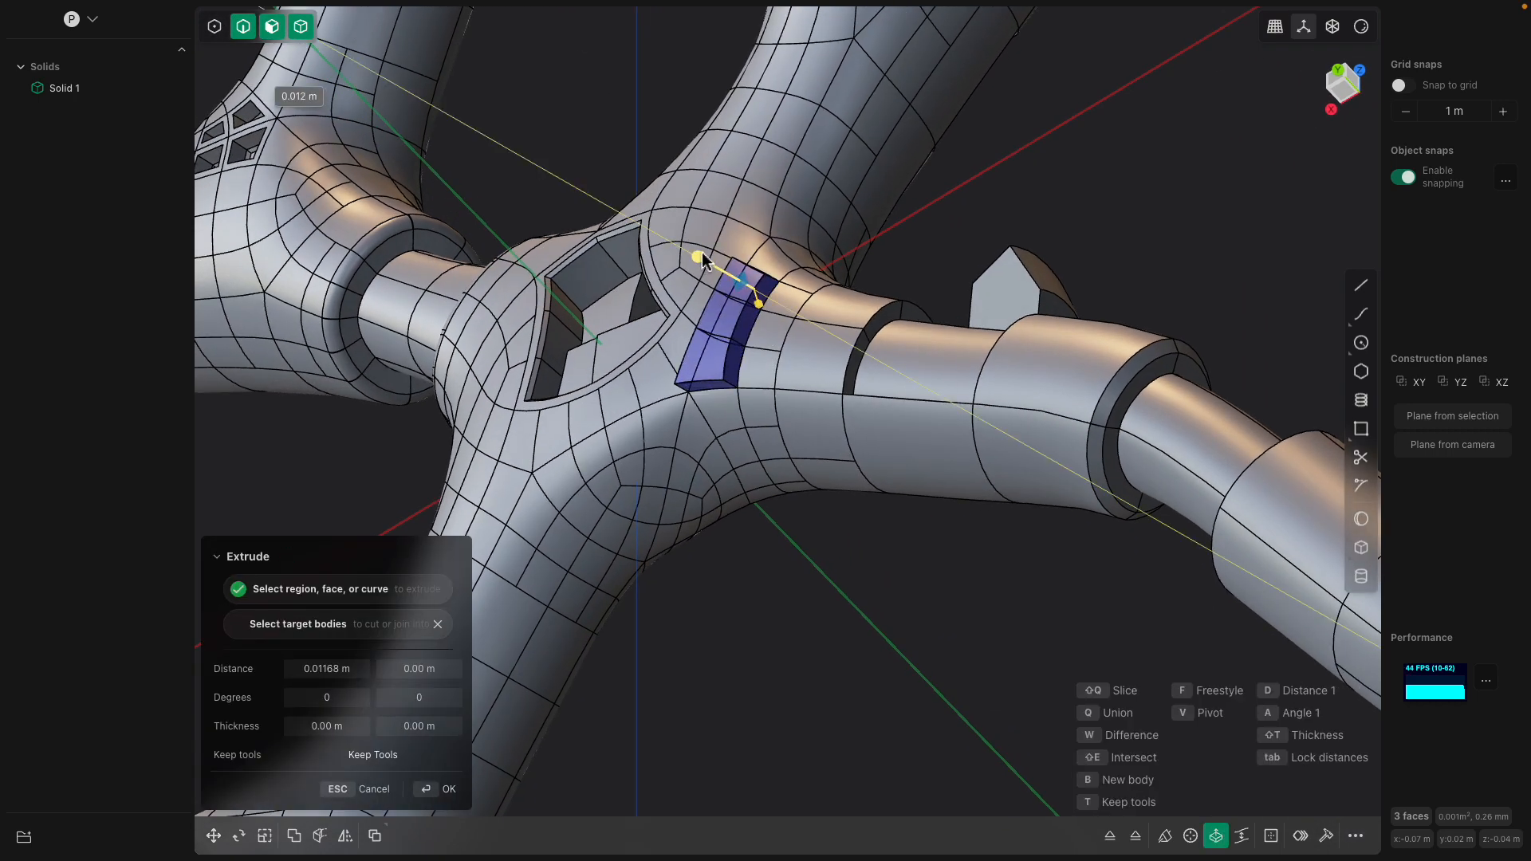
middle_click_drag(705, 261, 901, 209)
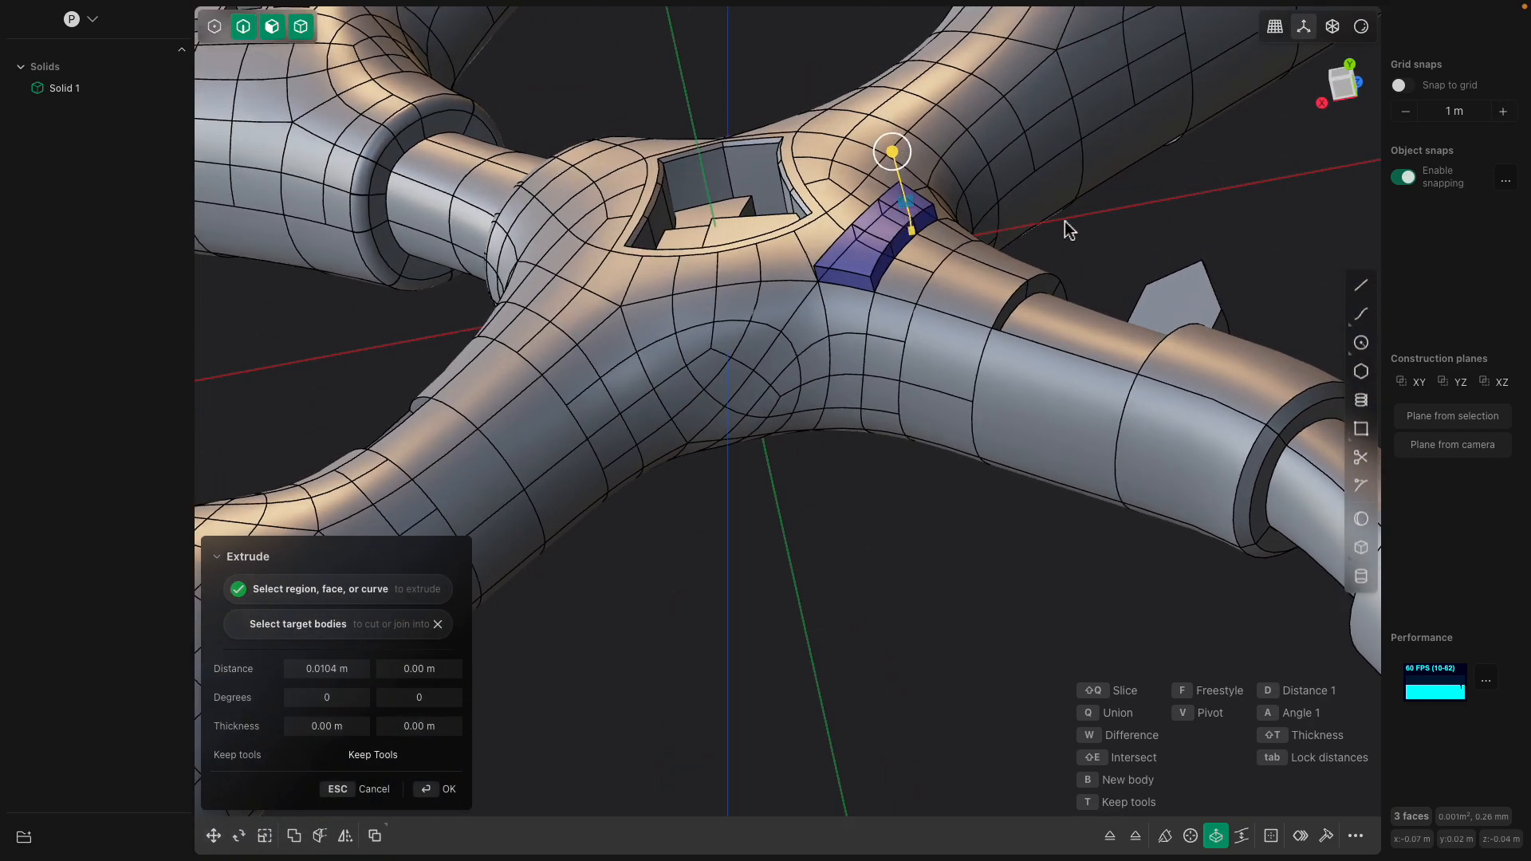
key("Return")
Offset the three top faces of the raised block outward to make the block taller
middle_click_drag(1059, 240, 833, 401)
left_click(825, 402)
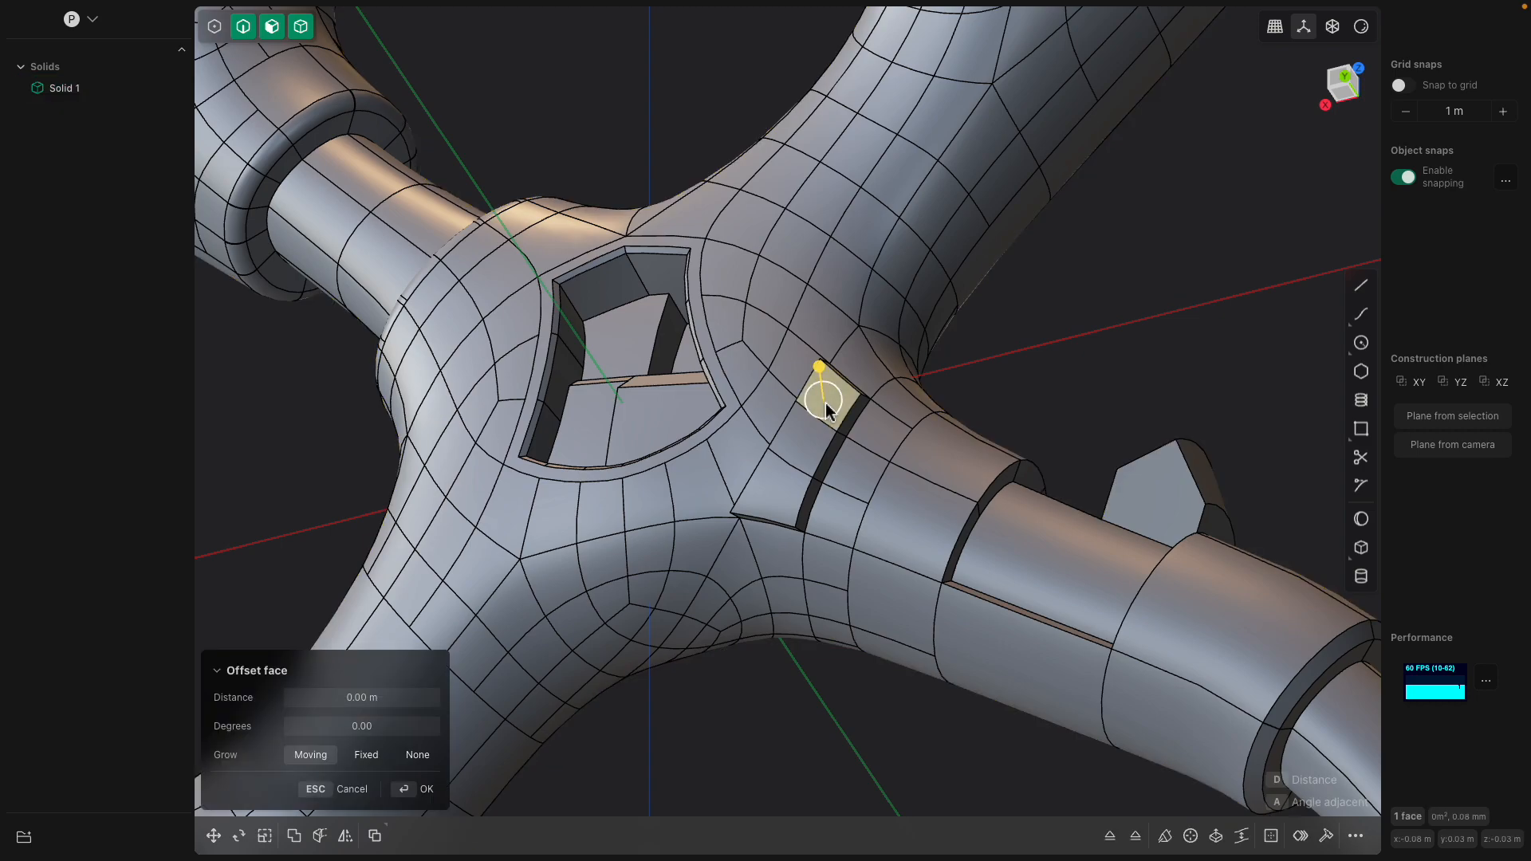
left_click(808, 435, "shift")
left_click(784, 489, "shift")
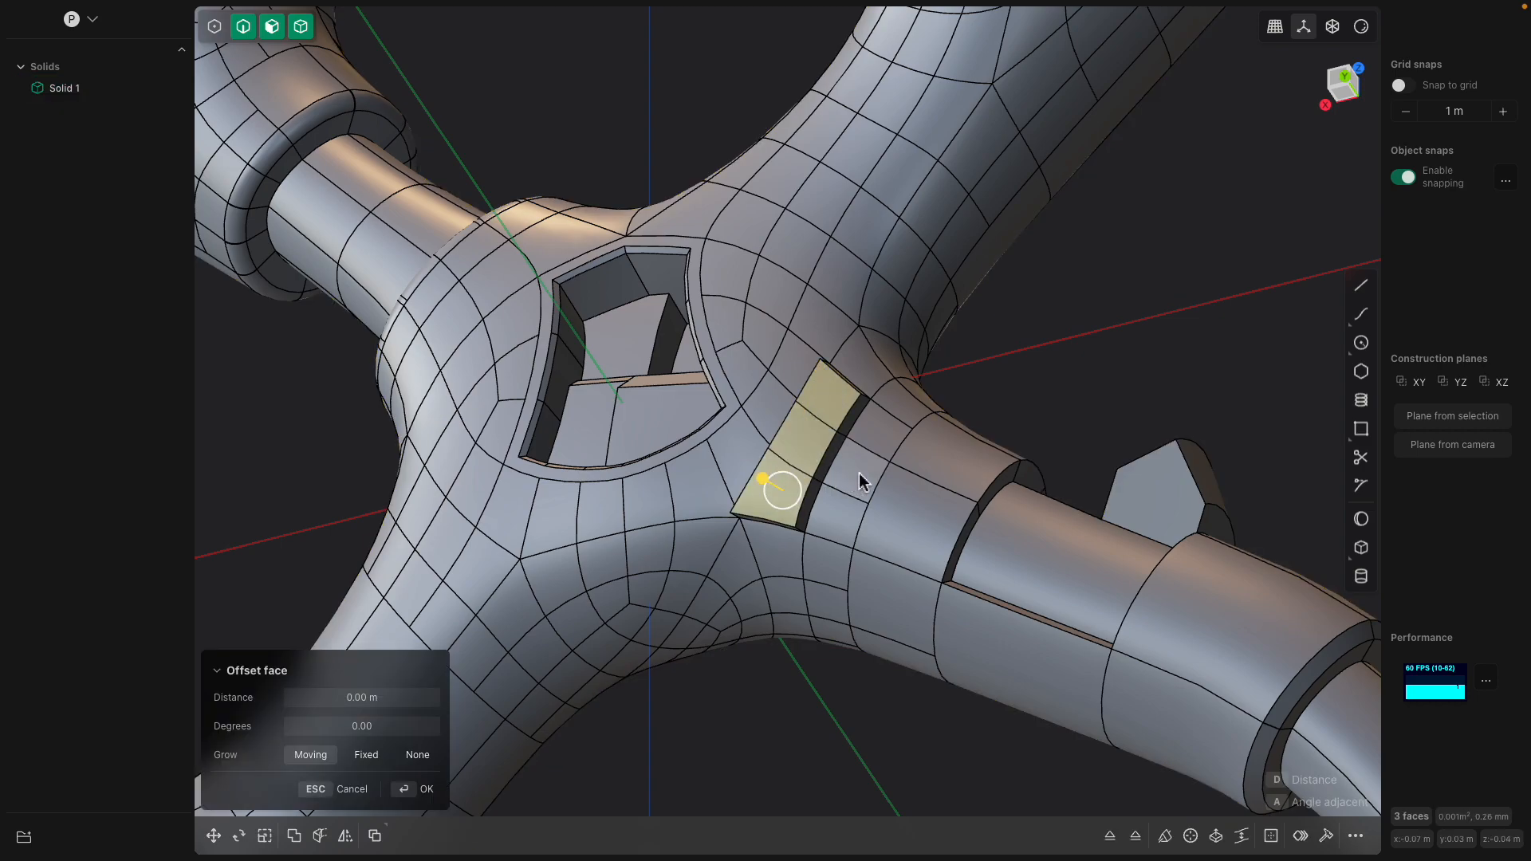
left_click_drag(778, 479, 761, 451)
middle_click_drag(987, 347, 917, 395)
Fillet the boundary edges of the raised block's three top faces
scroll(918, 395, "up", 2)
left_click(894, 423)
scroll(898, 431, "up", 1)
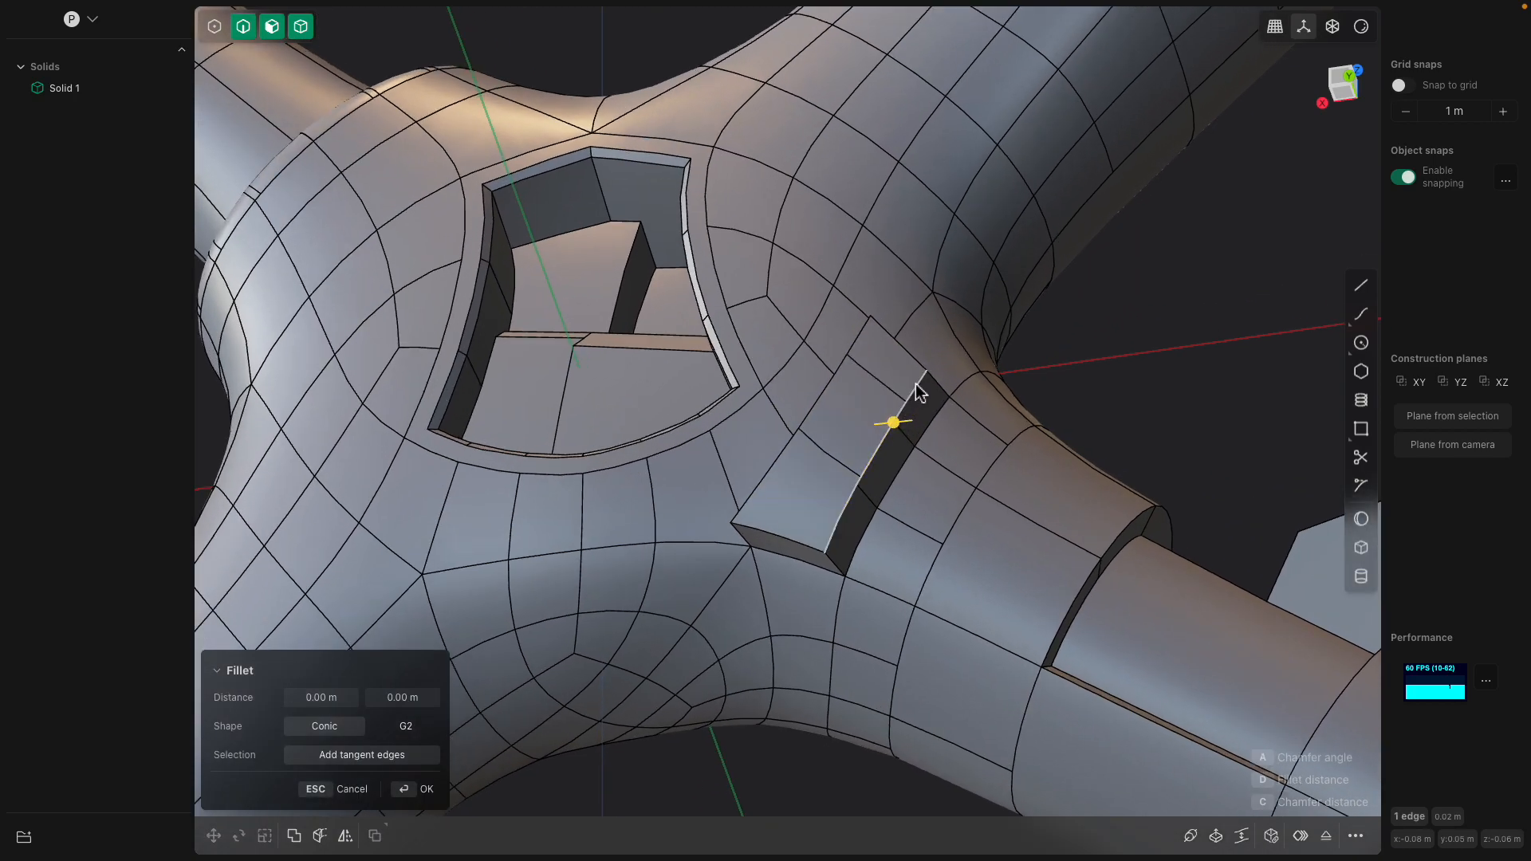
left_click(895, 365)
left_click(853, 419, "shift")
left_click(832, 472, "shift")
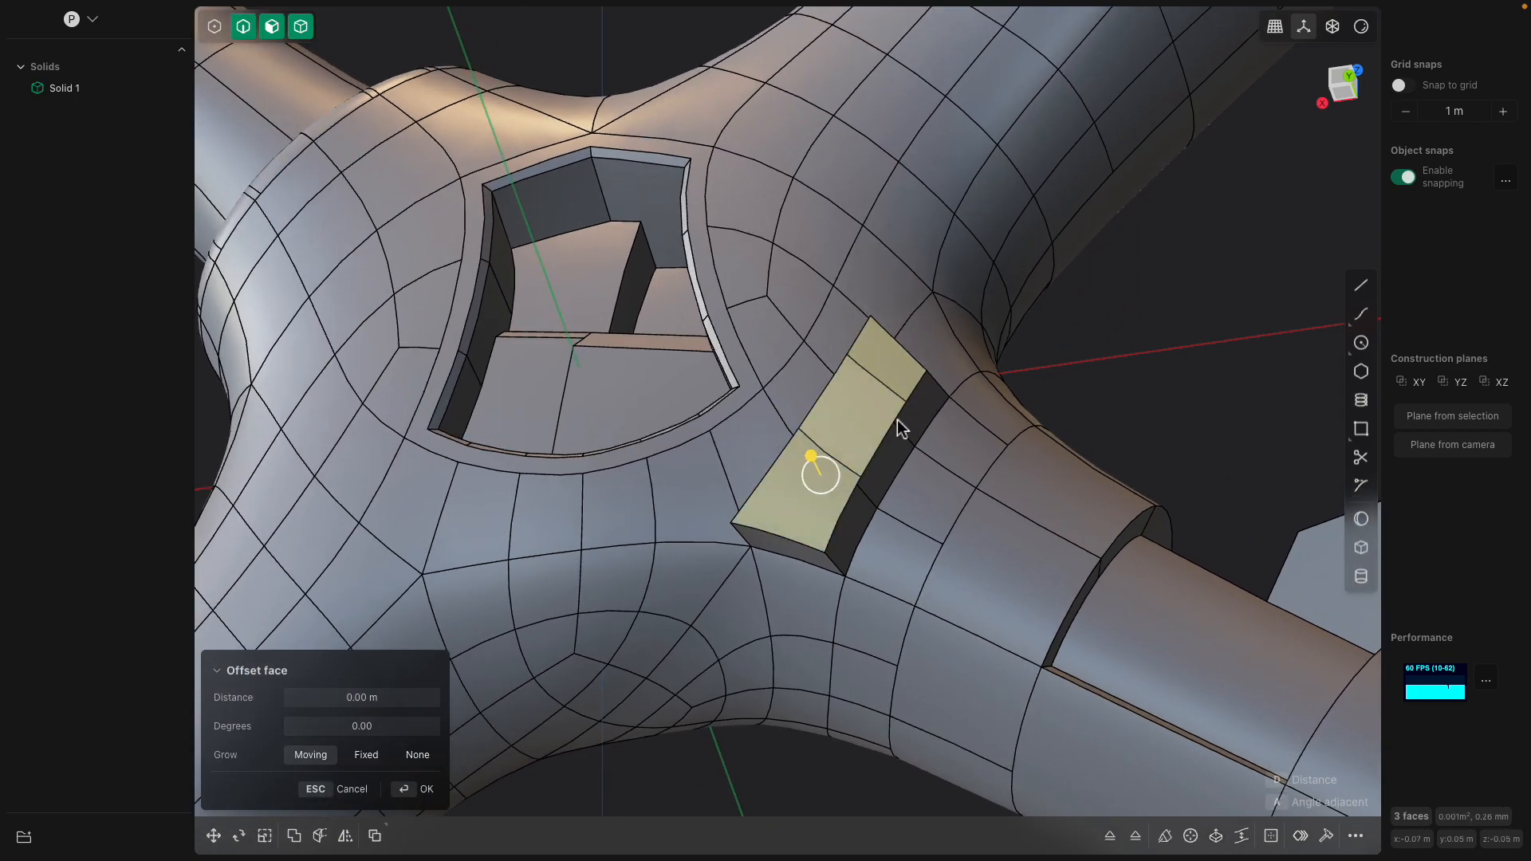
key("ctrl+2")
mouse_move(763, 479)
left_mouse_down()
mouse_move(777, 488)
mouse_move(744, 470)
left_mouse_up()
key("Return")
middle_click_drag(805, 552, 815, 525)
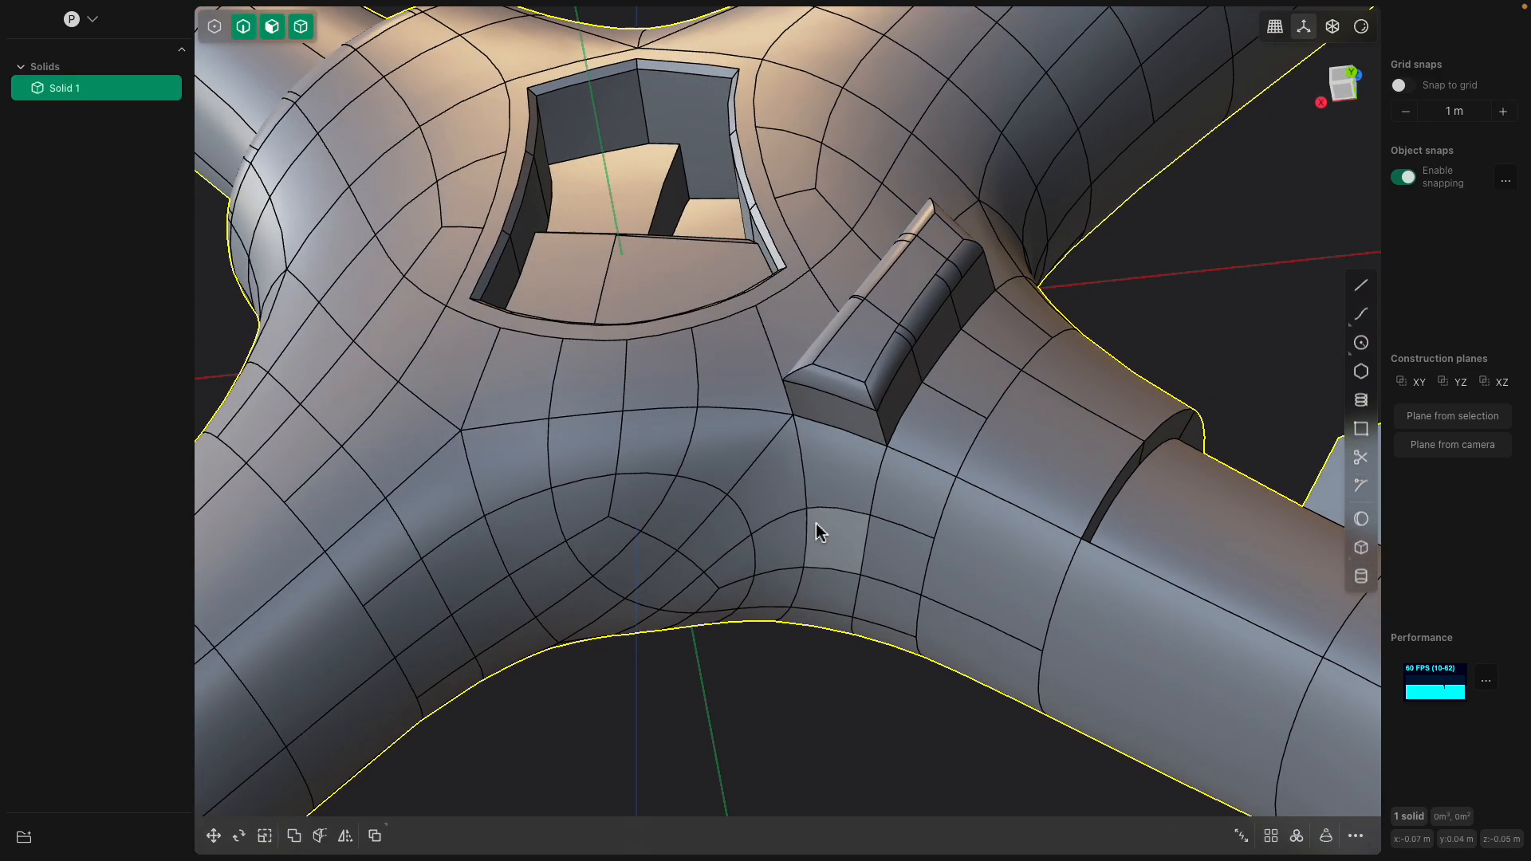
left_click(841, 410)
left_click_drag(837, 421, 805, 536)
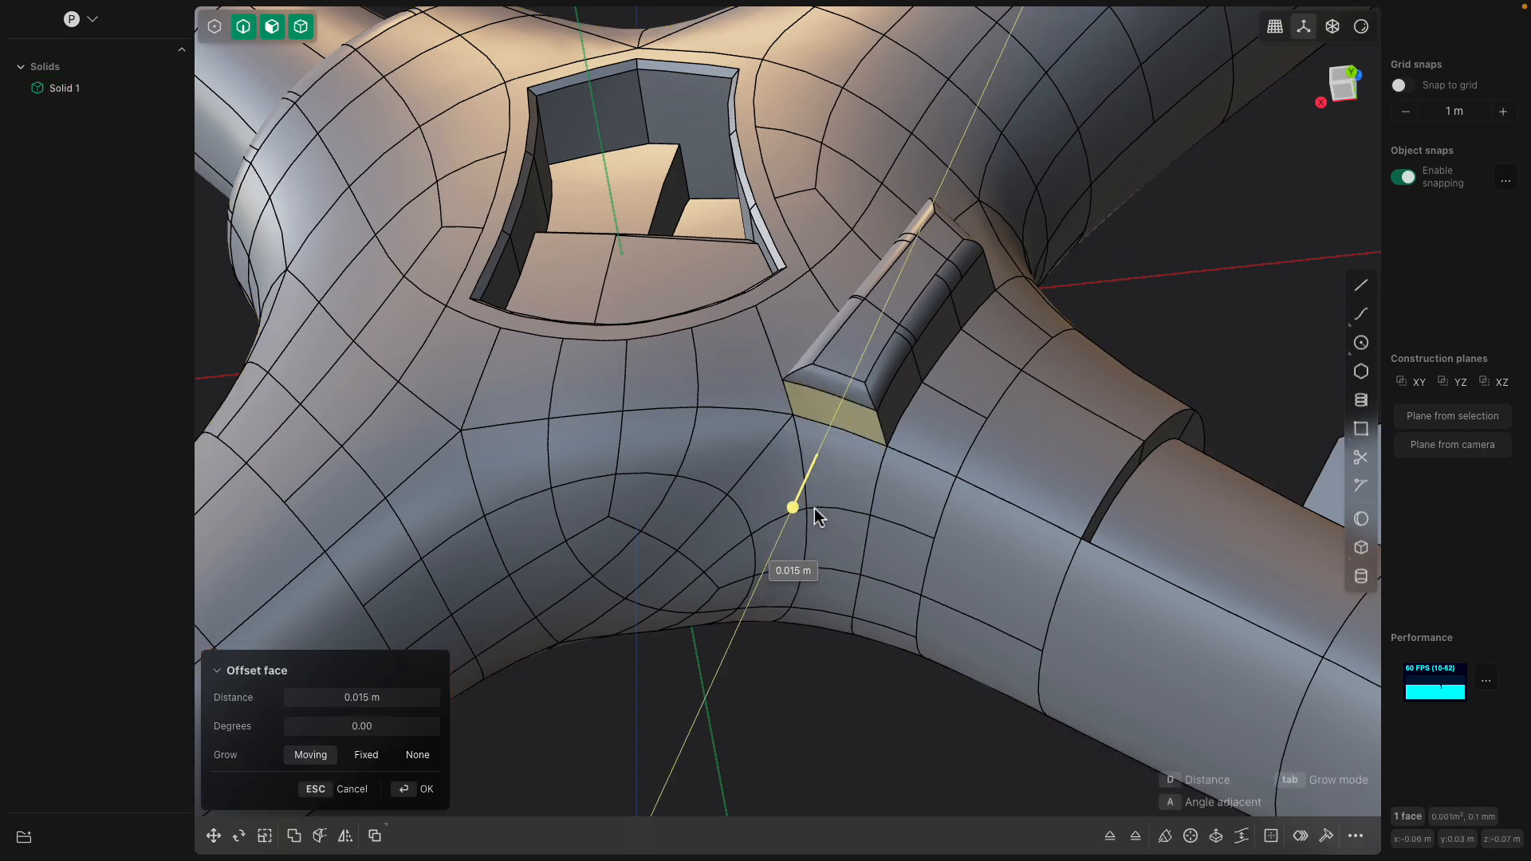
left_click_drag(832, 468, 842, 448)
middle_click_drag(867, 421, 868, 428)
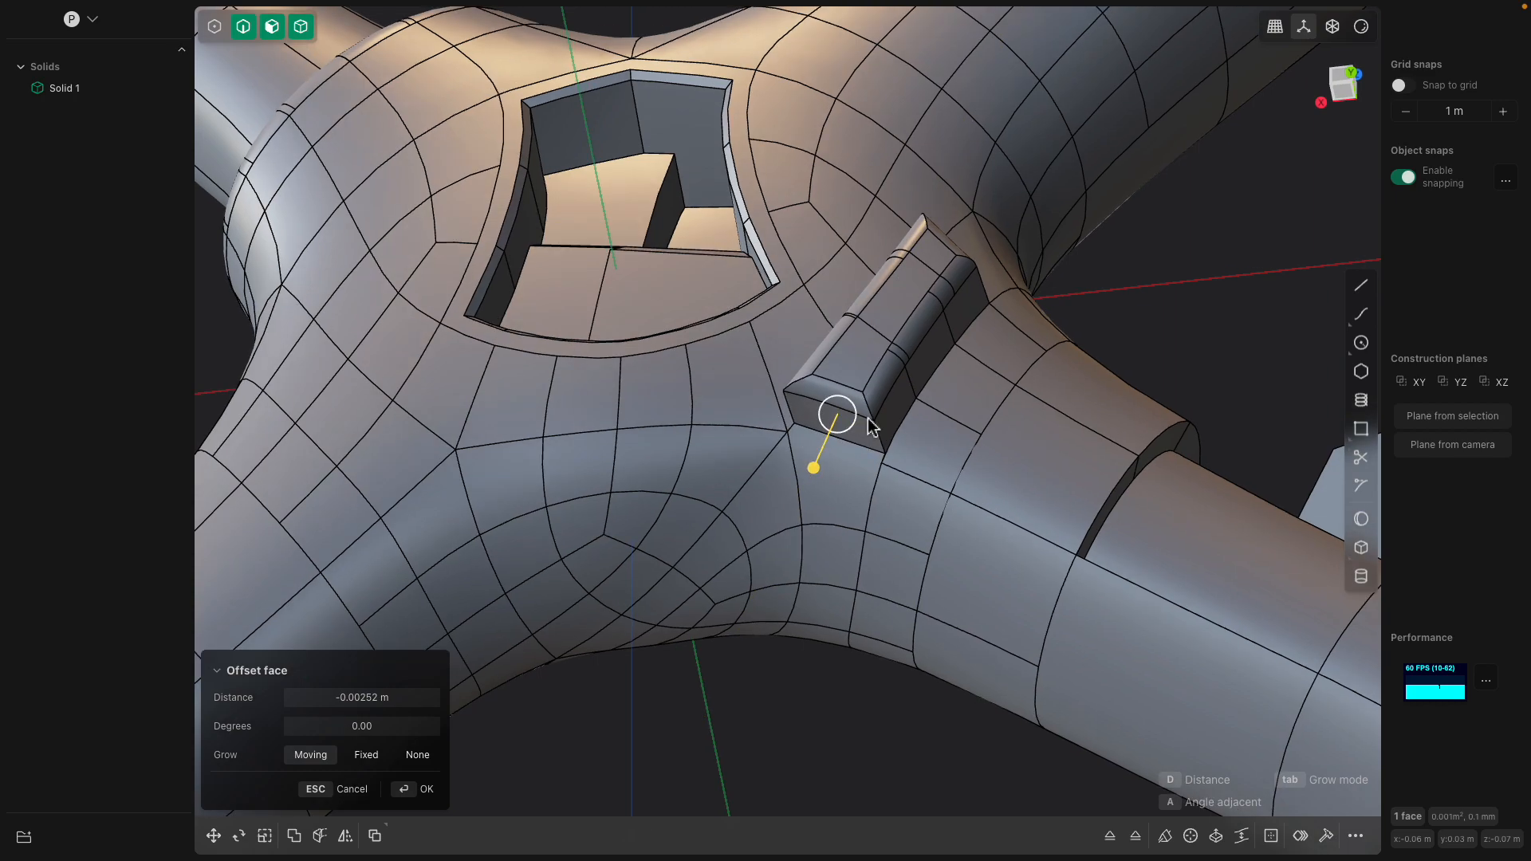
key("Escape")
Offset the narrow rounded strip at each end of the raised block outward until both end faces are flat
scroll(862, 427, "up", 3)
left_click(831, 407)
left_click_drag(814, 431, 770, 500)
left_click_drag(955, 369, 909, 415)
middle_click_drag(909, 414, 769, 445)
left_click(664, 512)
left_click(663, 514)
left_click_drag(675, 465, 693, 439)
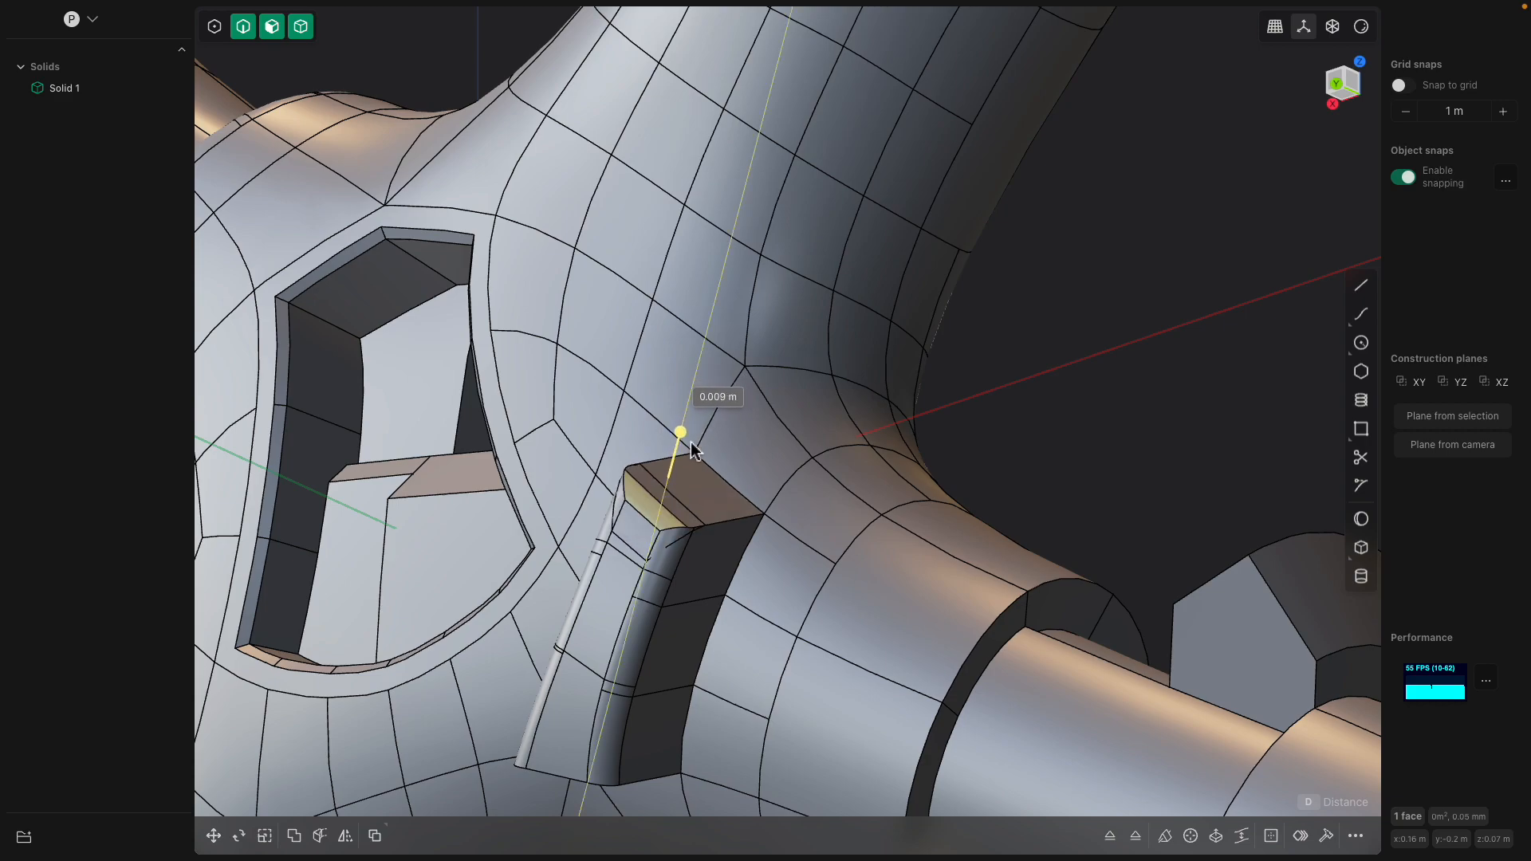
Inset the outline of the block's upper end face and offset the inner face inward by about 0.0063 m to form a pocket
left_click(705, 495)
left_click(702, 493)
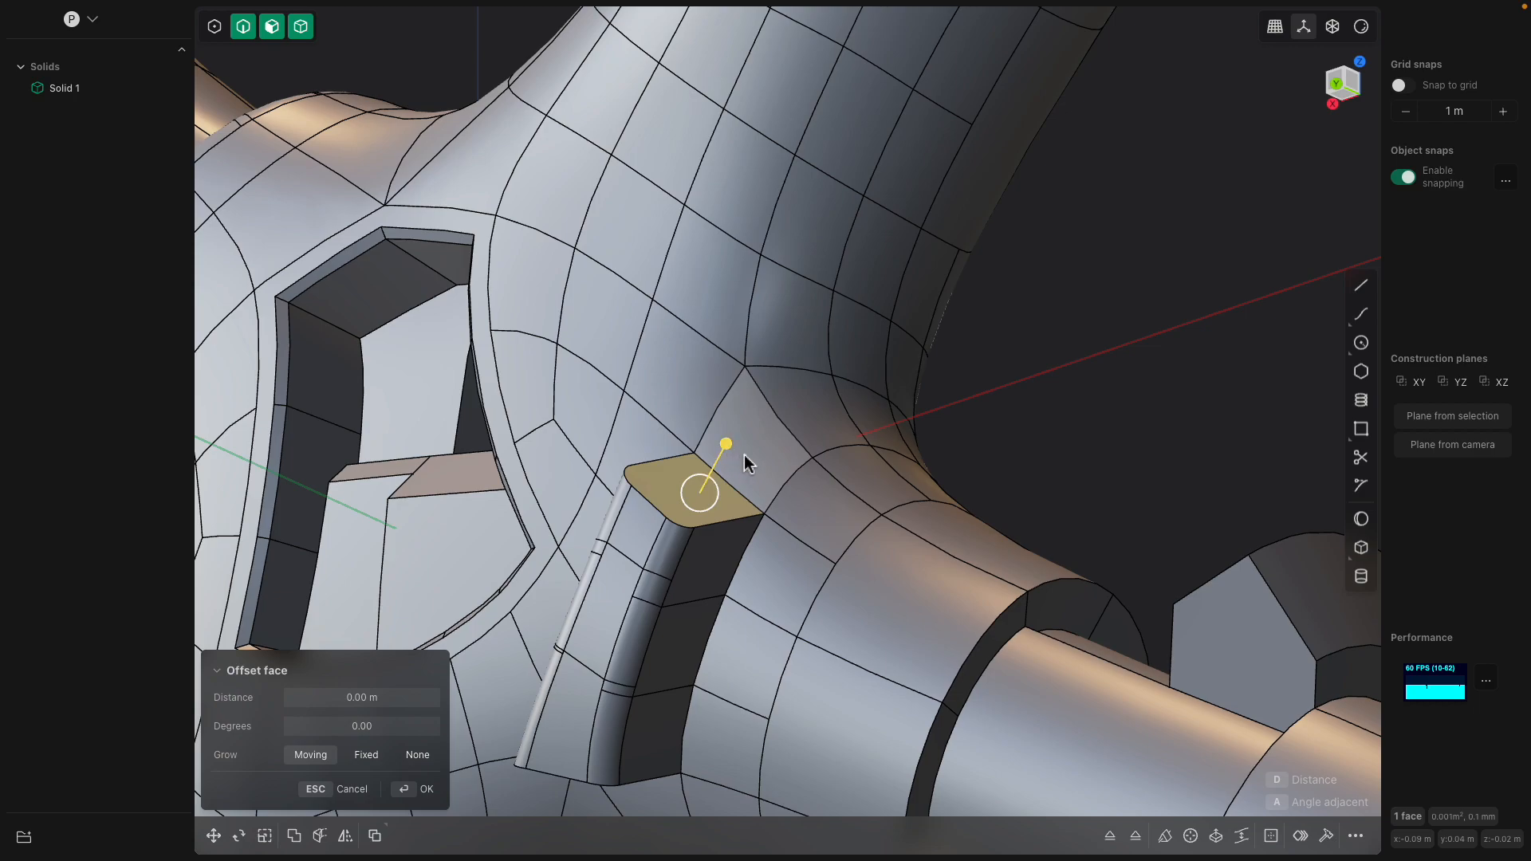
key("o")
key("Return")
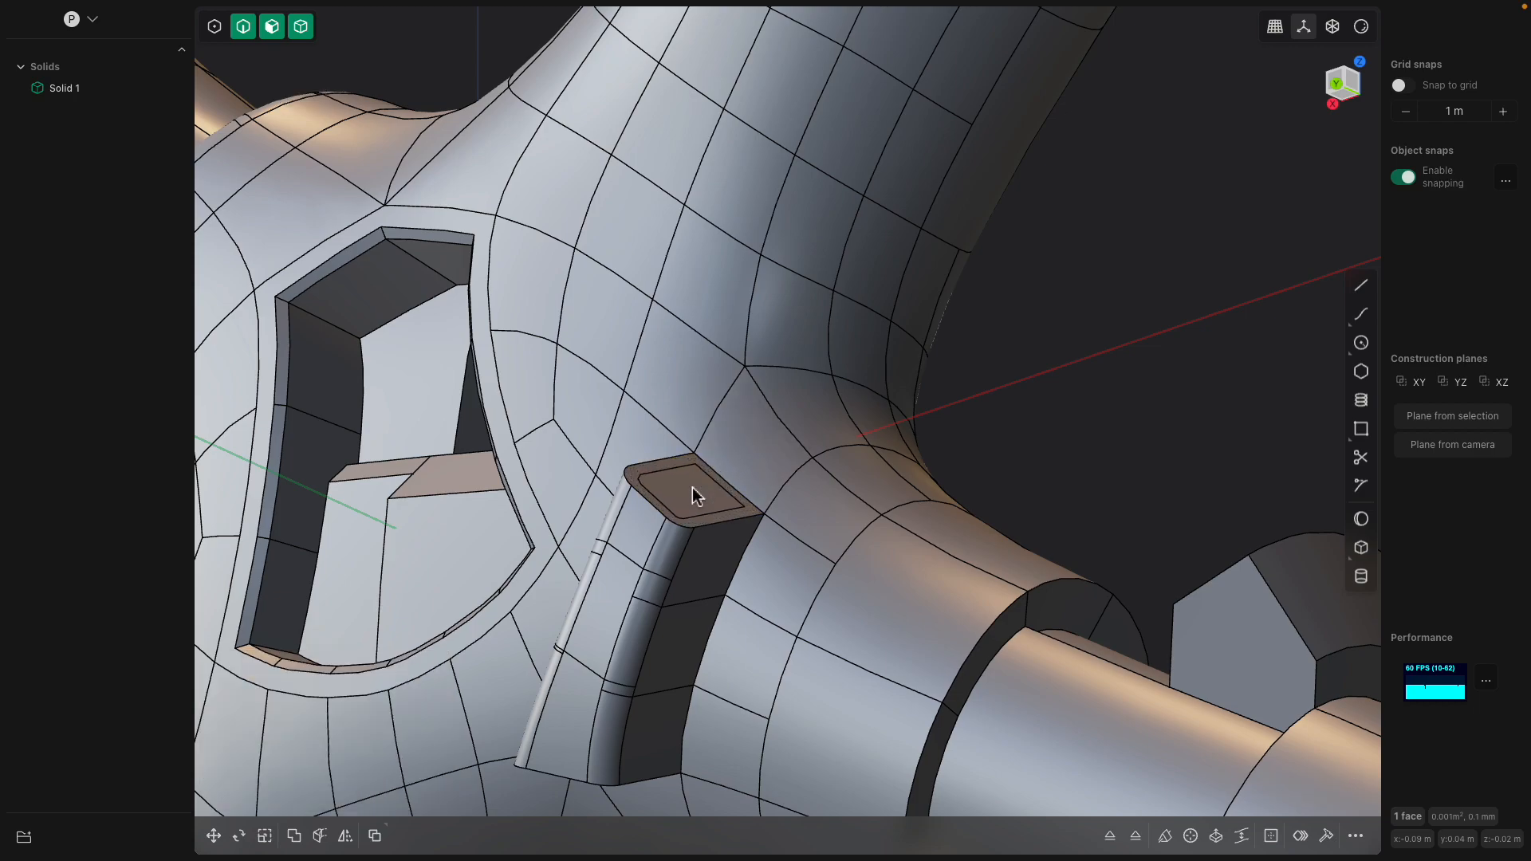
left_click(696, 496)
left_click_drag(723, 453, 709, 469)
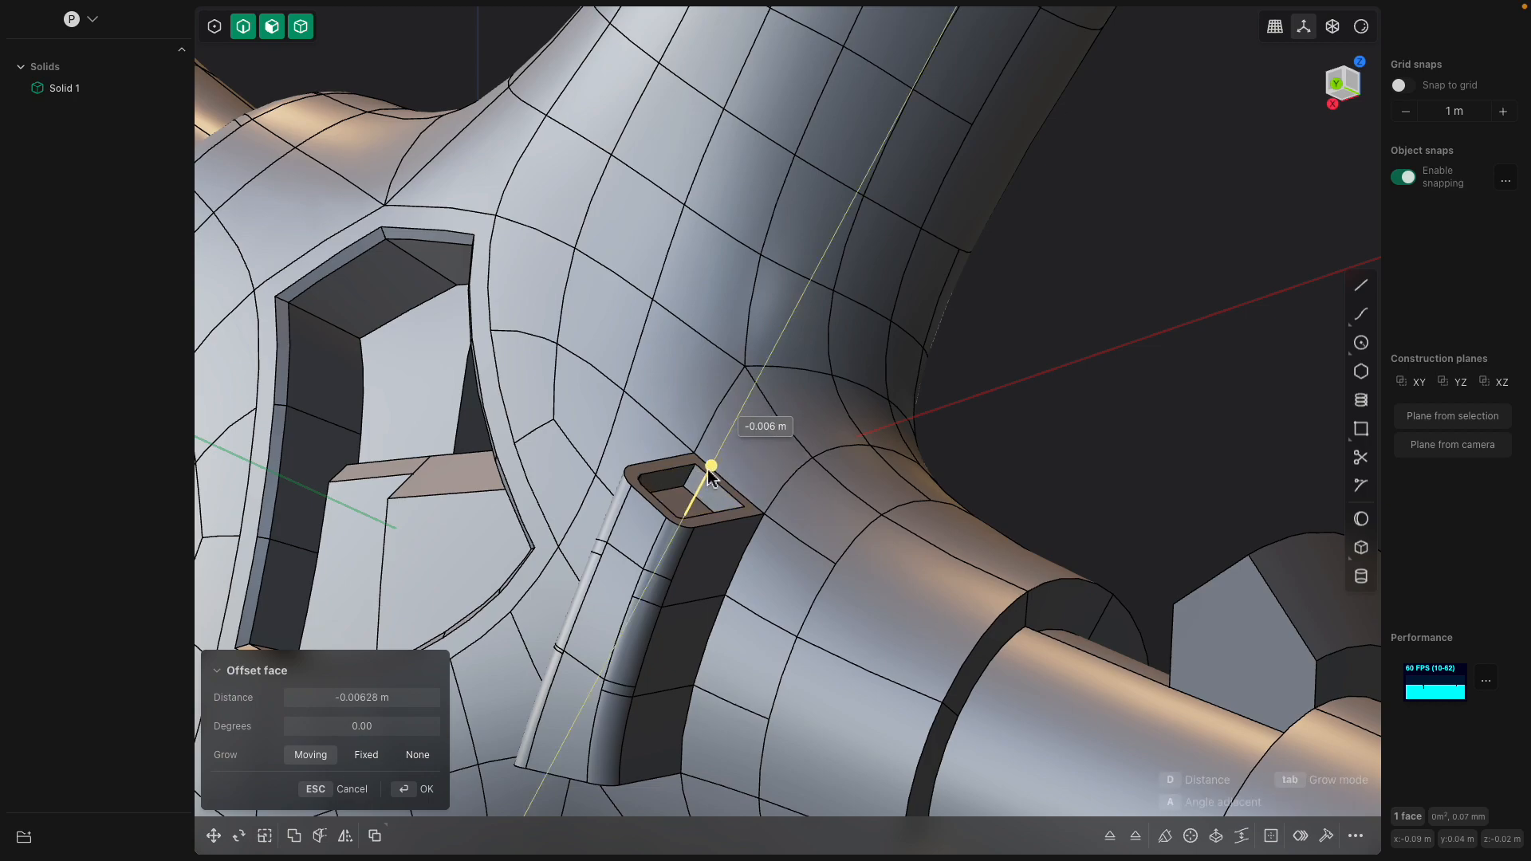
key("Return")
Inset the outline of the block's opposite end face and recess the inner face by about 0.0051 m
middle_click_drag(731, 477, 854, 438)
left_click(906, 271)
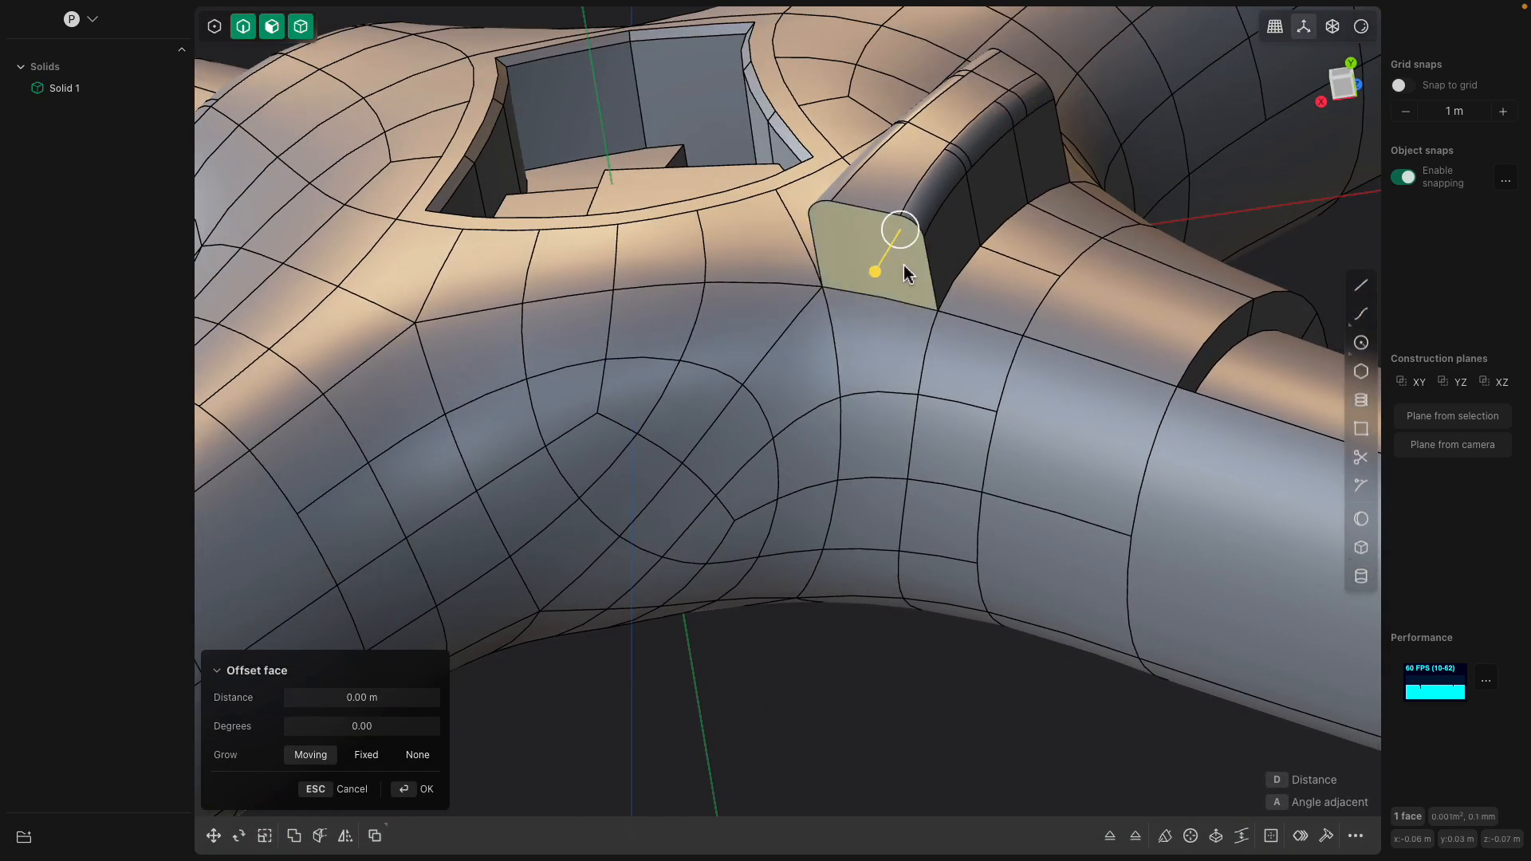
key("o")
left_click(954, 274)
key("Return")
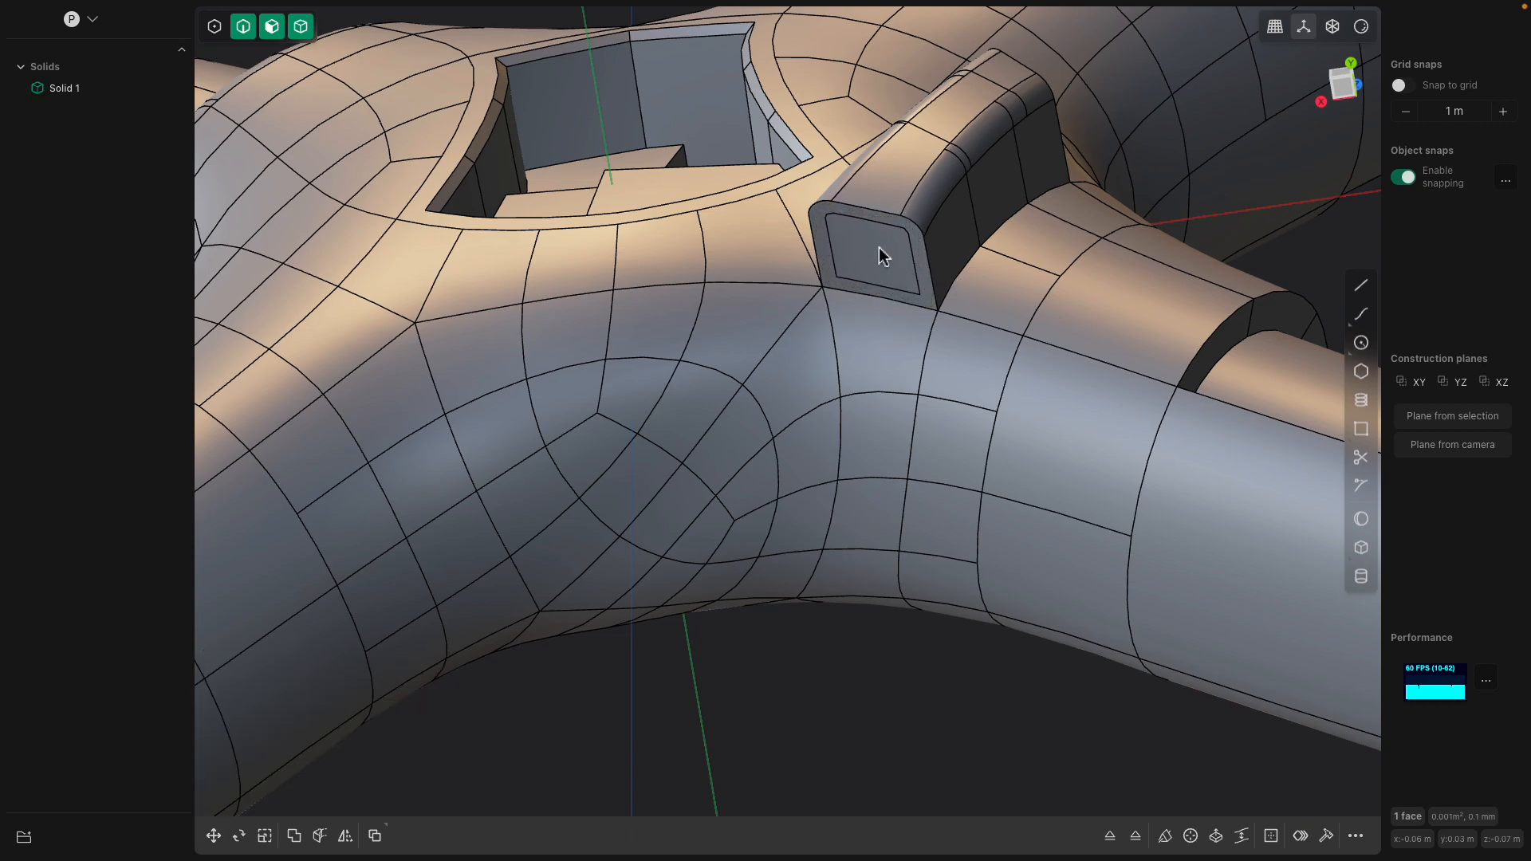
left_click(873, 259)
left_click_drag(855, 298, 865, 282)
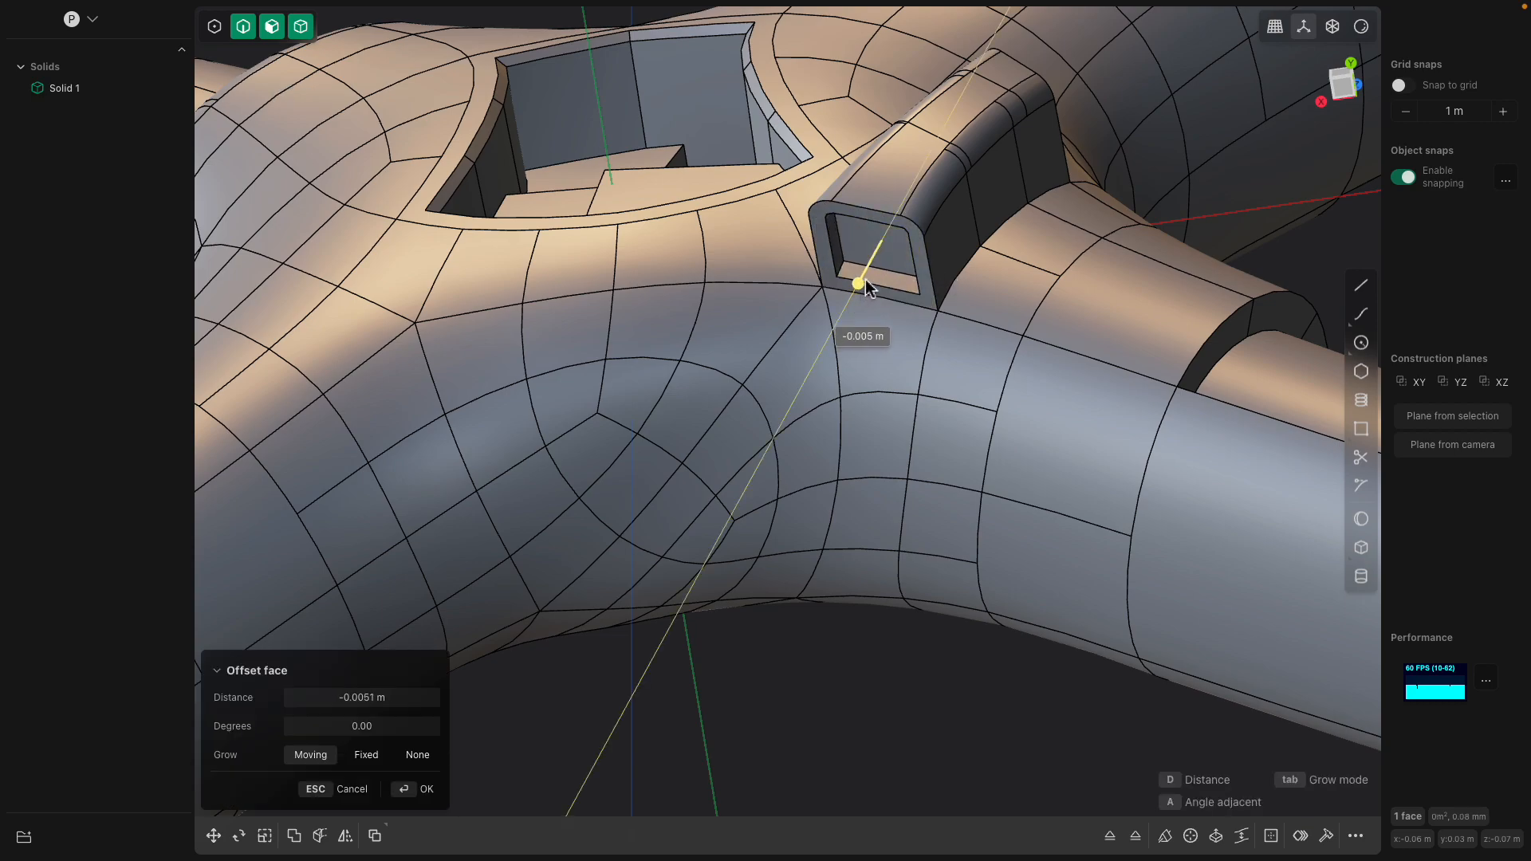
key("Return")
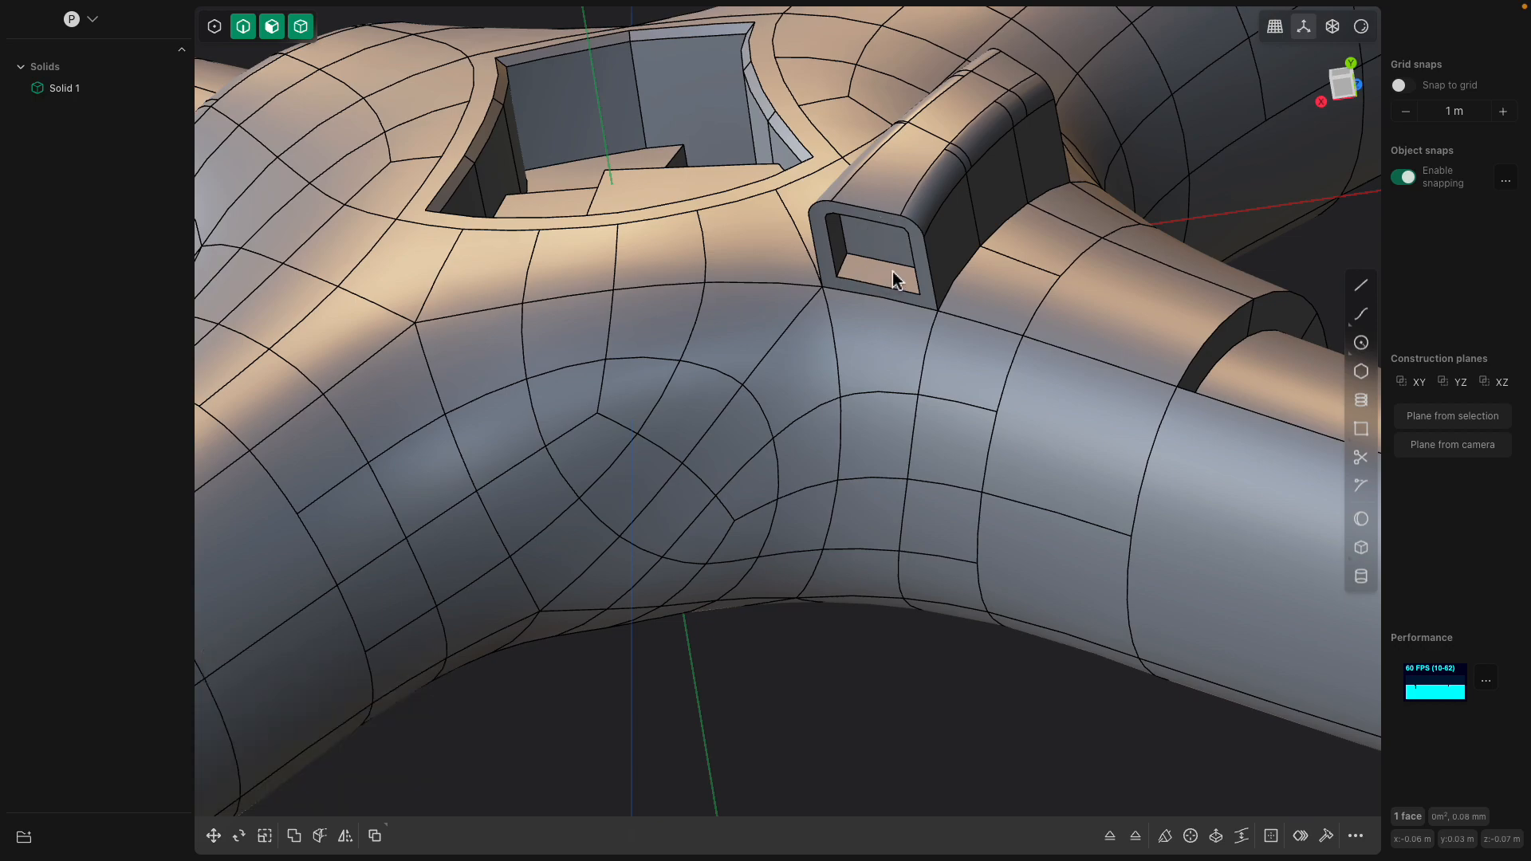
Extend both end pockets into the arm by offsetting their floor faces about -0.0129 m and -0.0072 m
left_click(890, 276)
left_click_drag(881, 229, 884, 254)
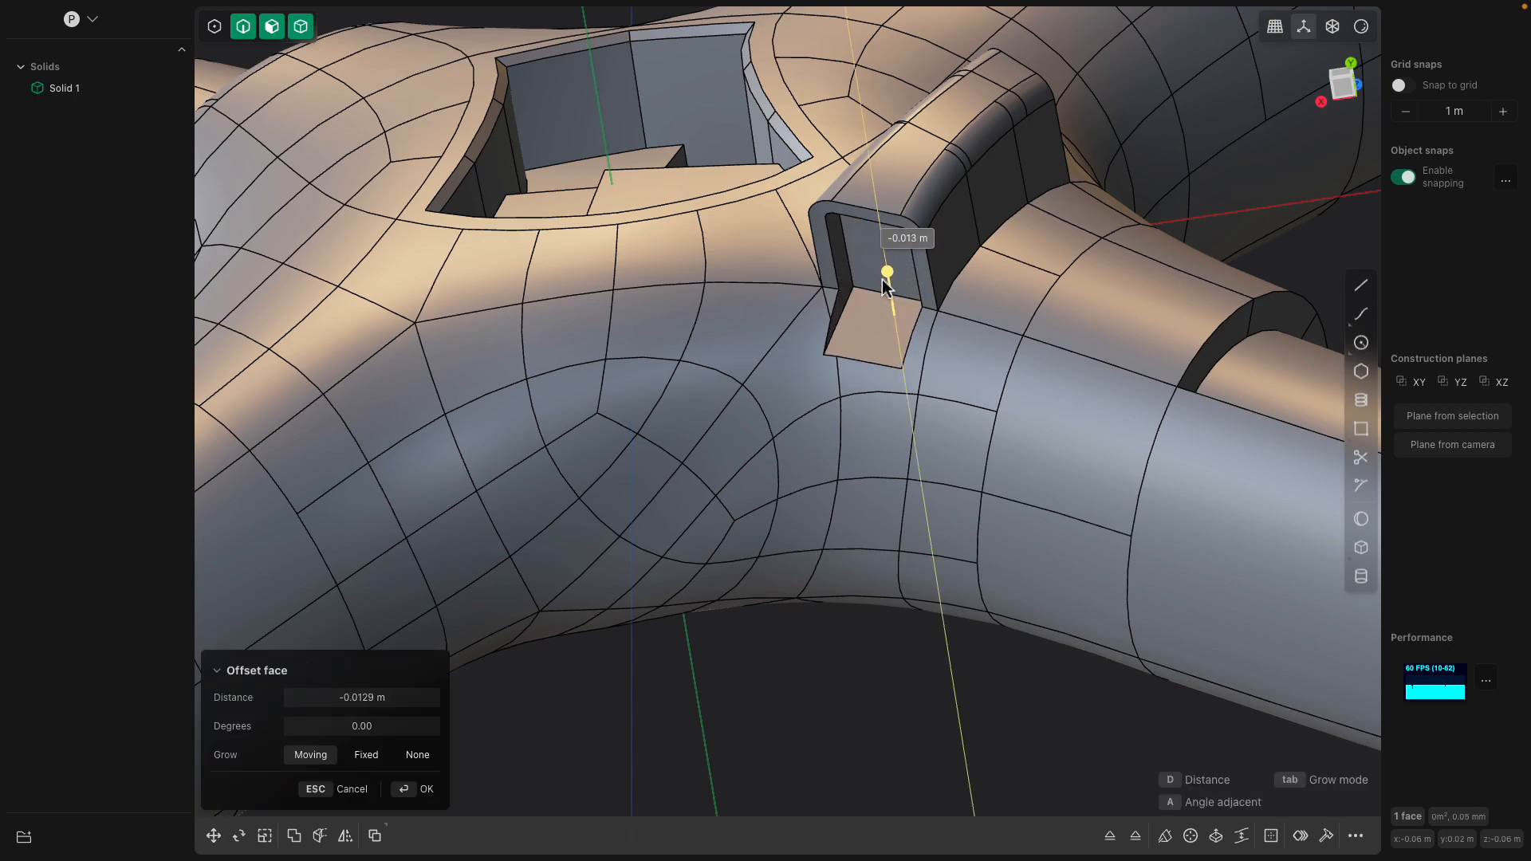
middle_click_drag(861, 301, 721, 489)
key("Return")
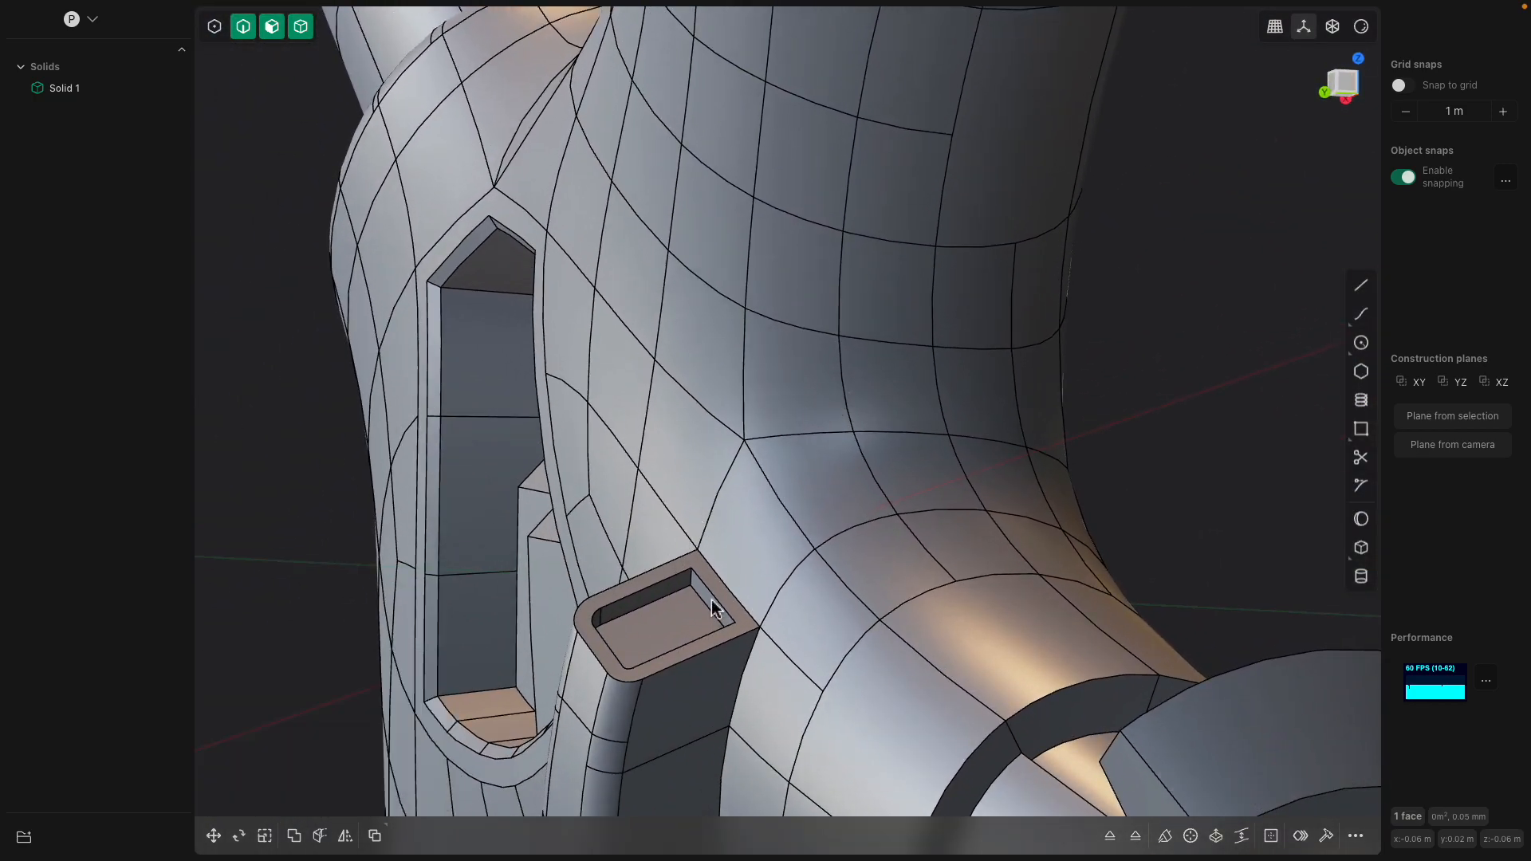
left_click_drag(706, 598, 668, 621)
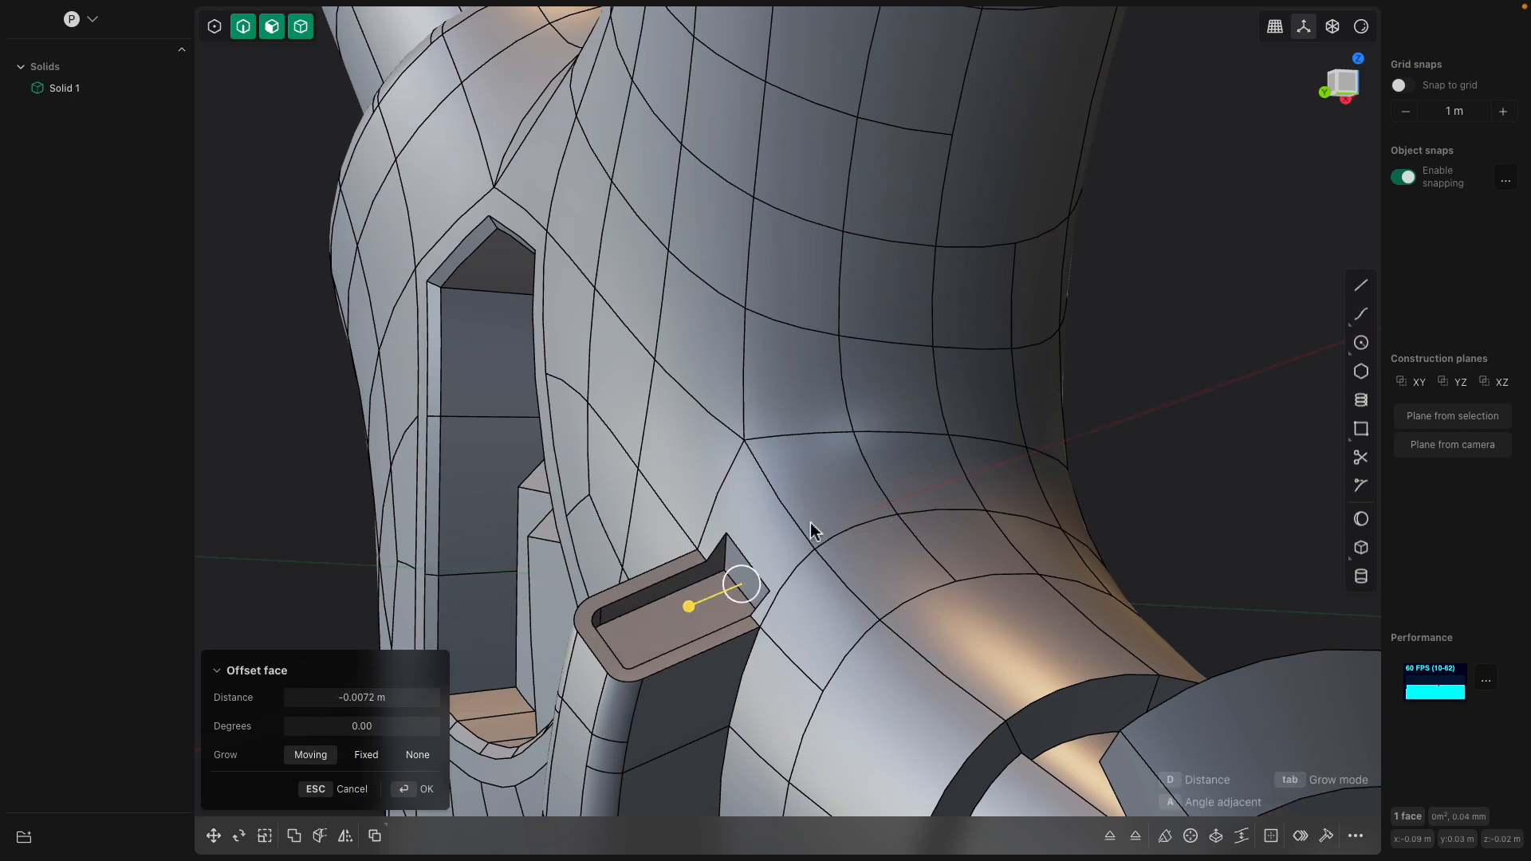
key("Return")
Fillet the outer rim edges around both end faces of the raised block
scroll(839, 486, "down", 5)
left_click(772, 557)
middle_click_drag(774, 555, 979, 405)
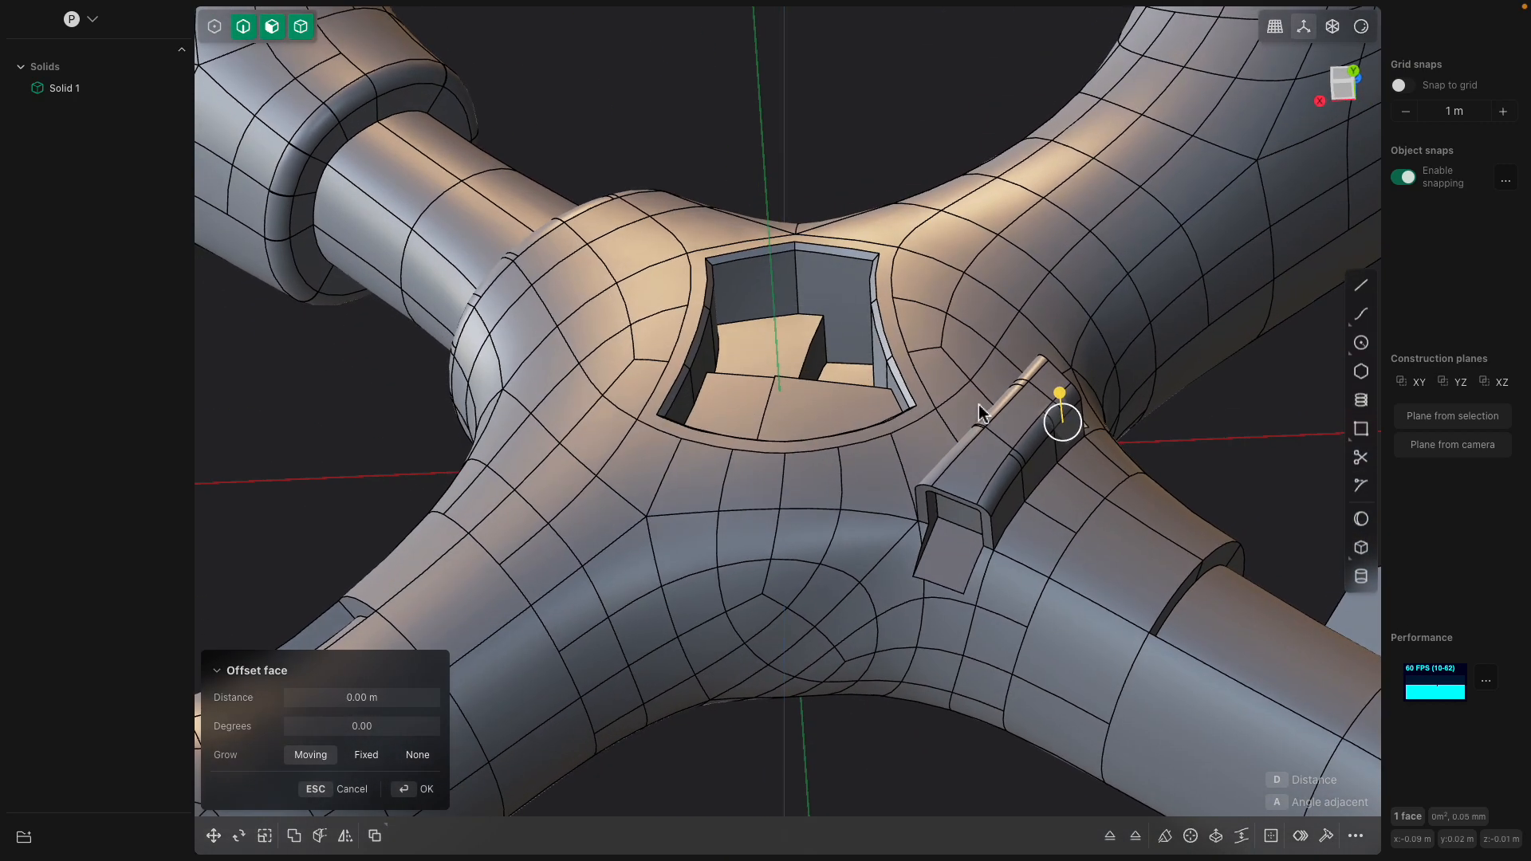
scroll(981, 411, "up", 4)
left_click(980, 533)
left_click(989, 546, "alt")
middle_click_drag(989, 545, 711, 625)
left_click(680, 632, "alt+shift")
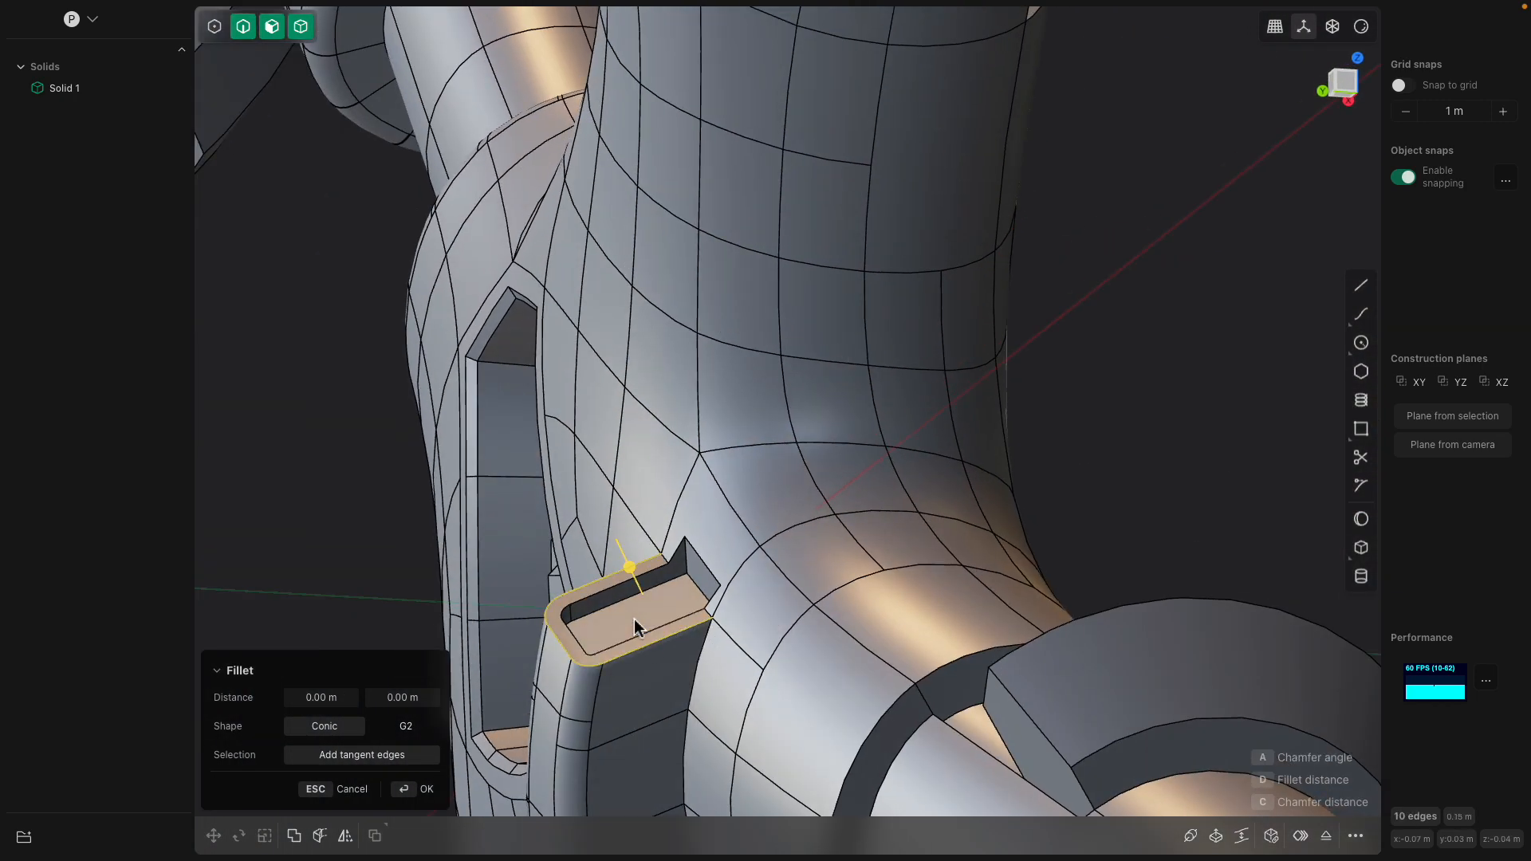
left_click_drag(631, 567, 678, 535)
key("Return")
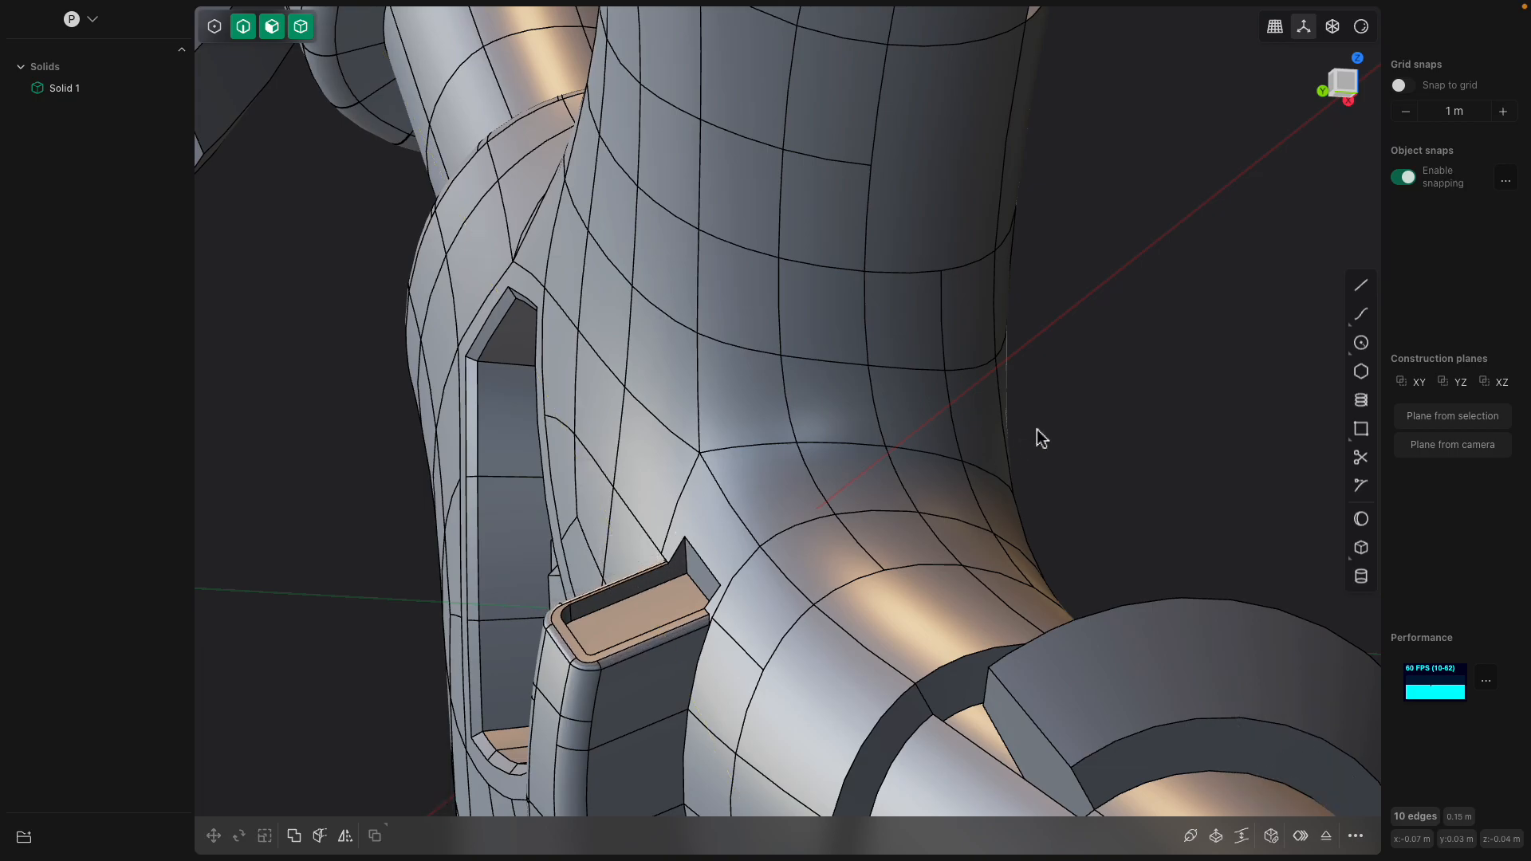
Try to offset the outline of a small rectangular face on the arm across the hub
scroll(923, 567, "down", 5)
left_click(923, 565)
middle_click_drag(923, 565, 647, 616)
left_click(647, 610)
scroll(652, 608, "up", 4)
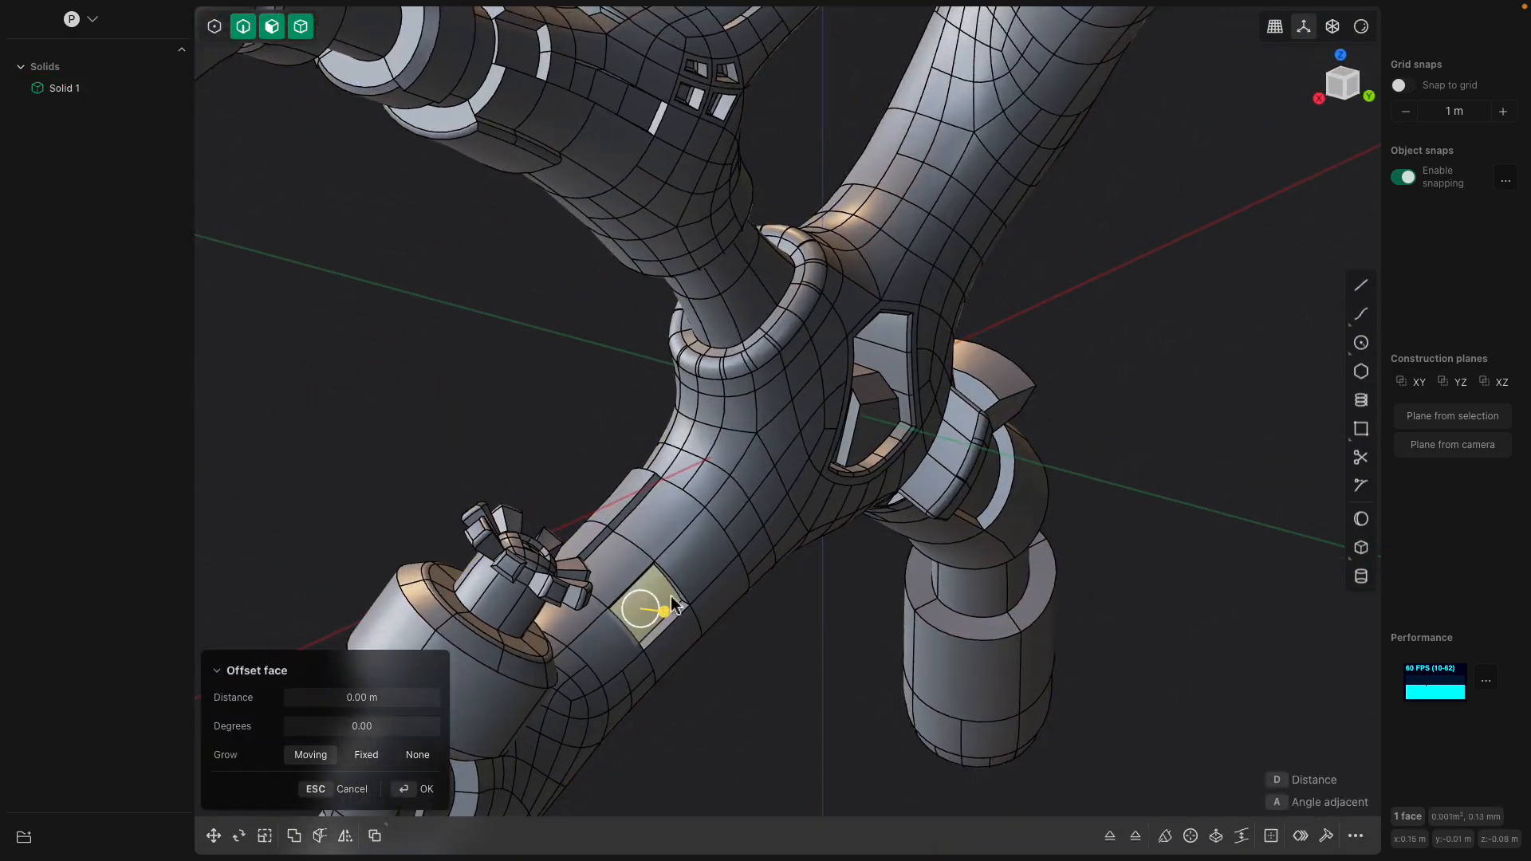
key("o")
key("Return")
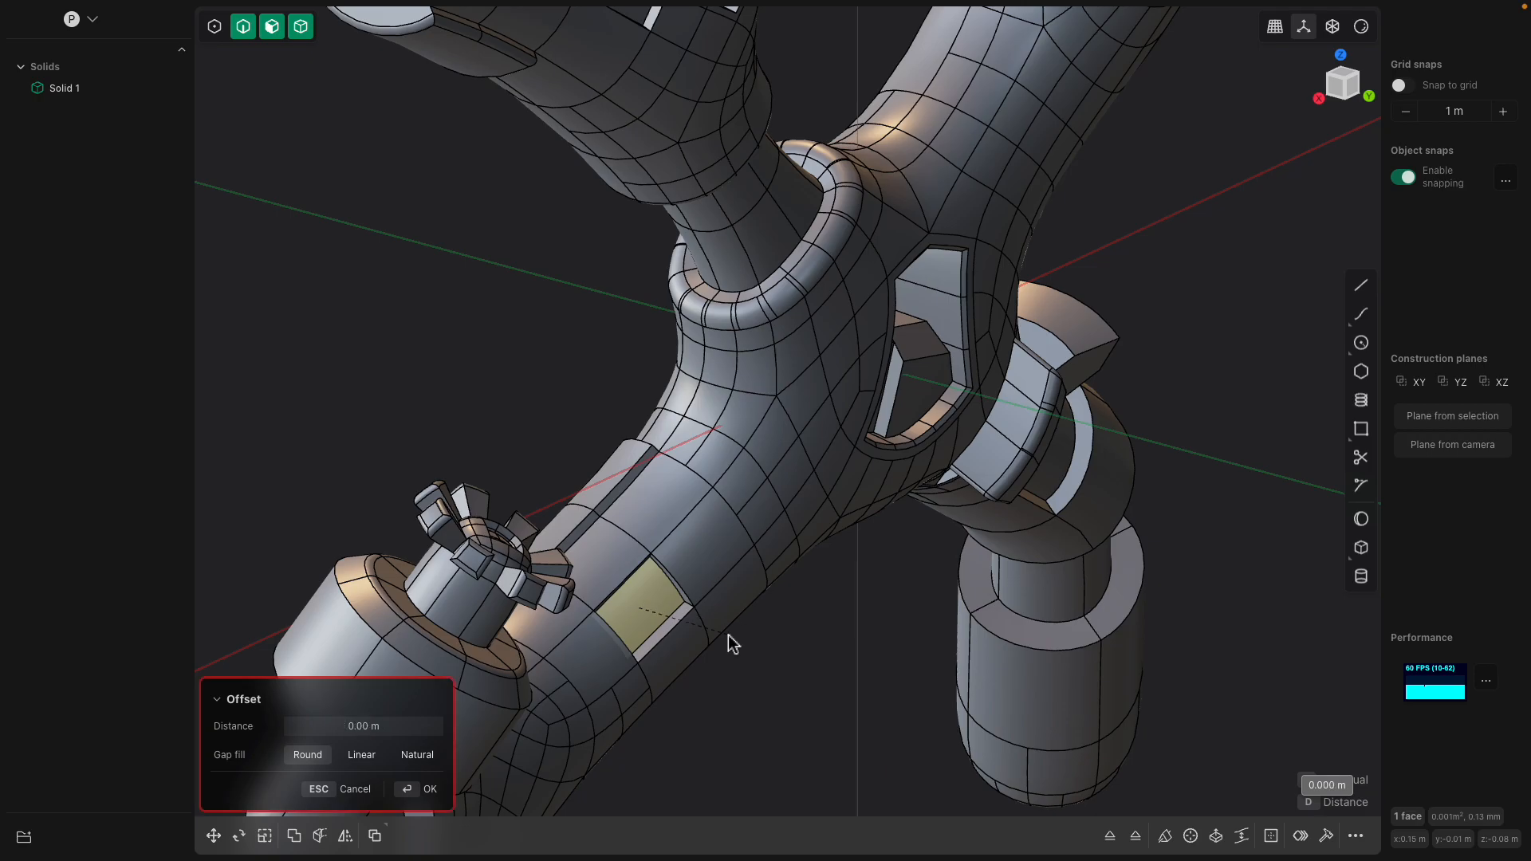
scroll(772, 601, "down", 6)
scroll(740, 562, "down", 5)
middle_click_drag(809, 593, 657, 517)
left_click(731, 383)
key("Delete")
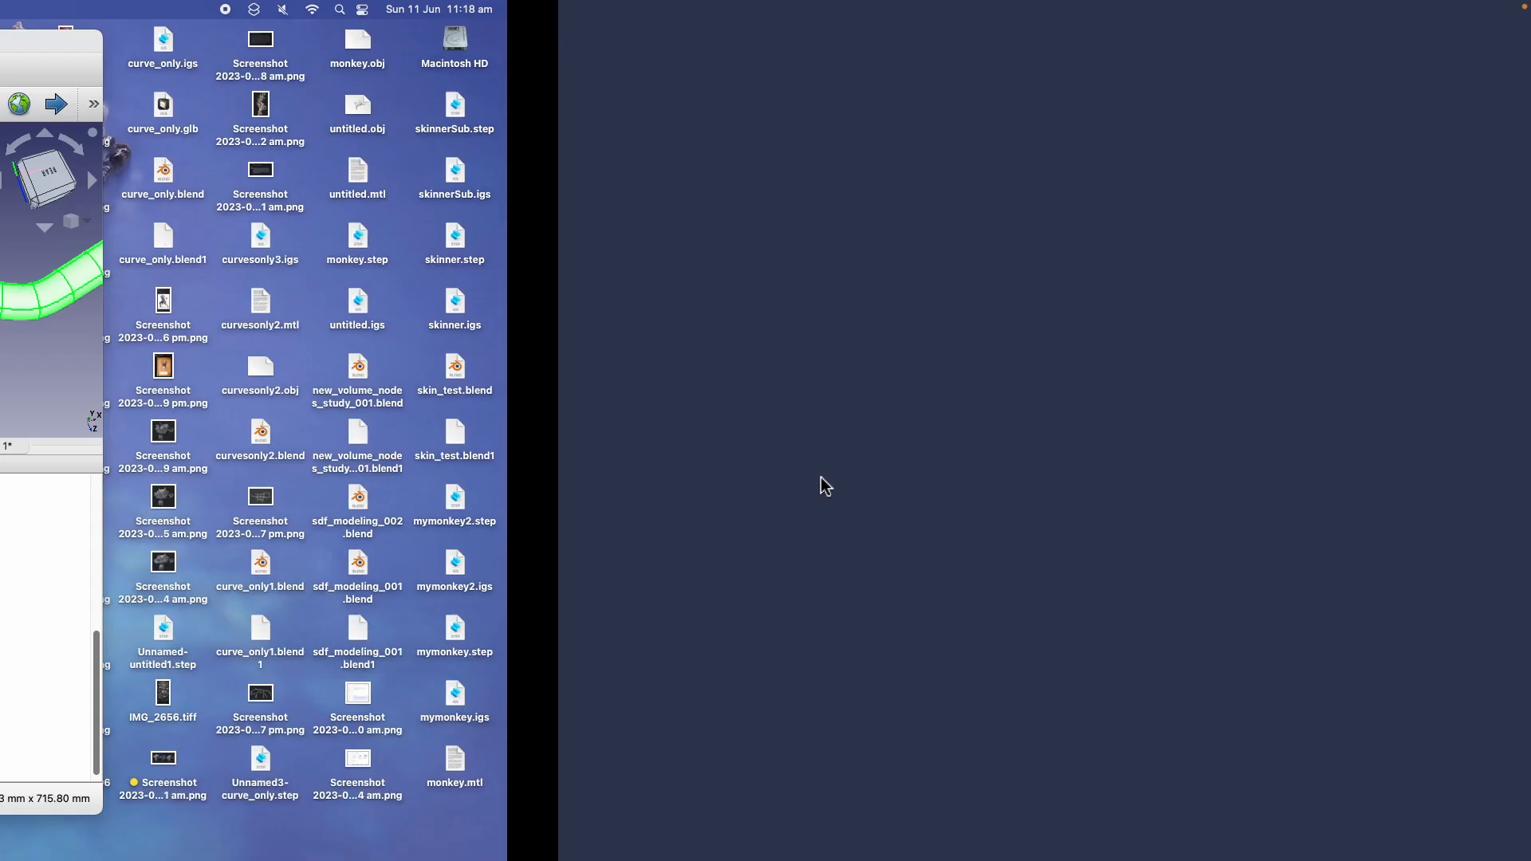
Switch to FreeCAD and quit it without saving changes to its open documents
key("super+q")
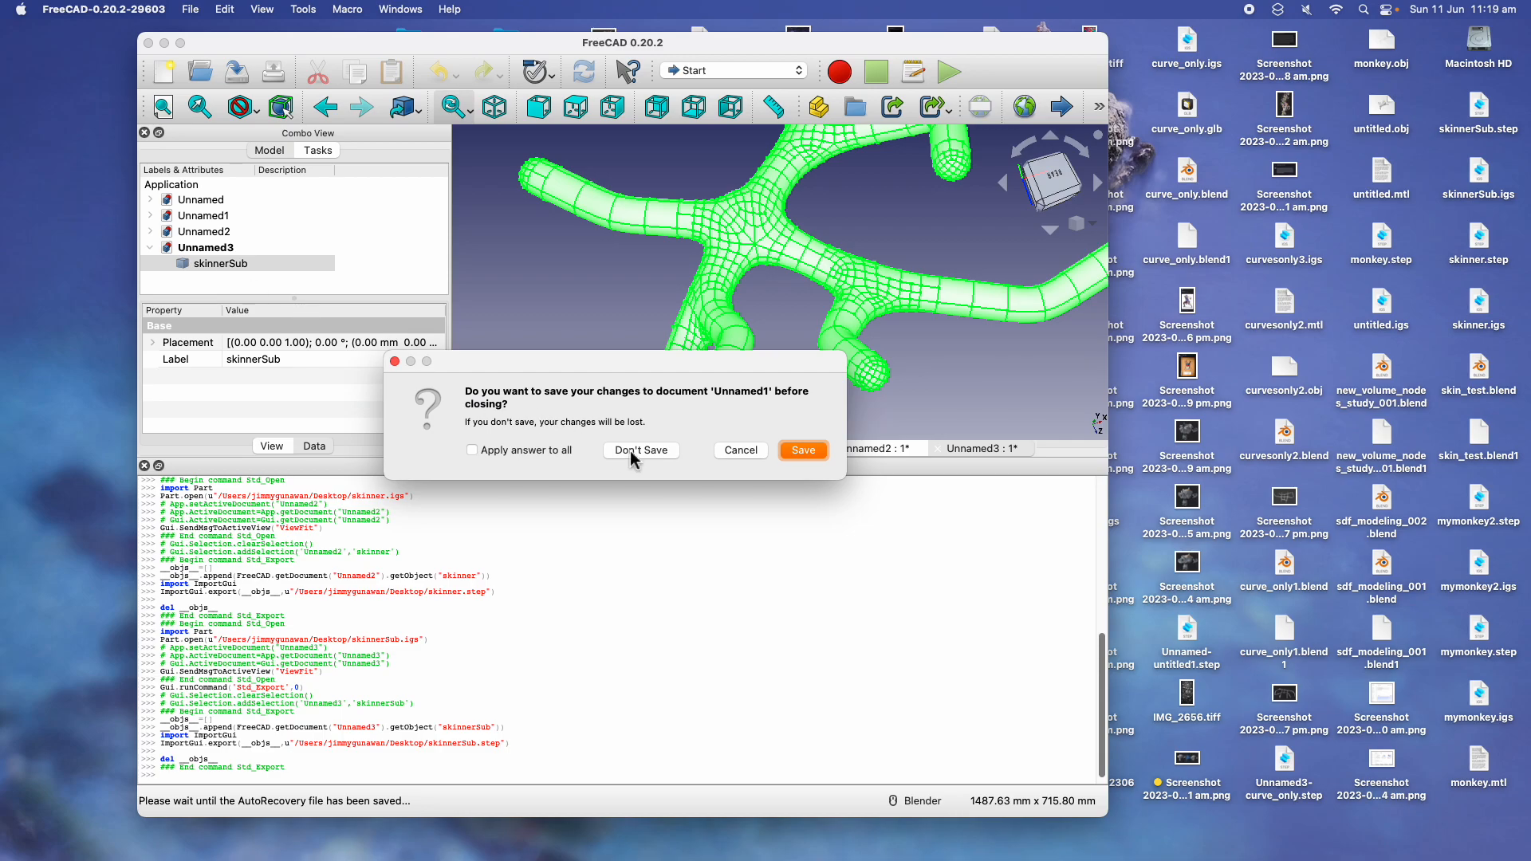
left_click(634, 451)
left_click(636, 452)
left_click(638, 453)
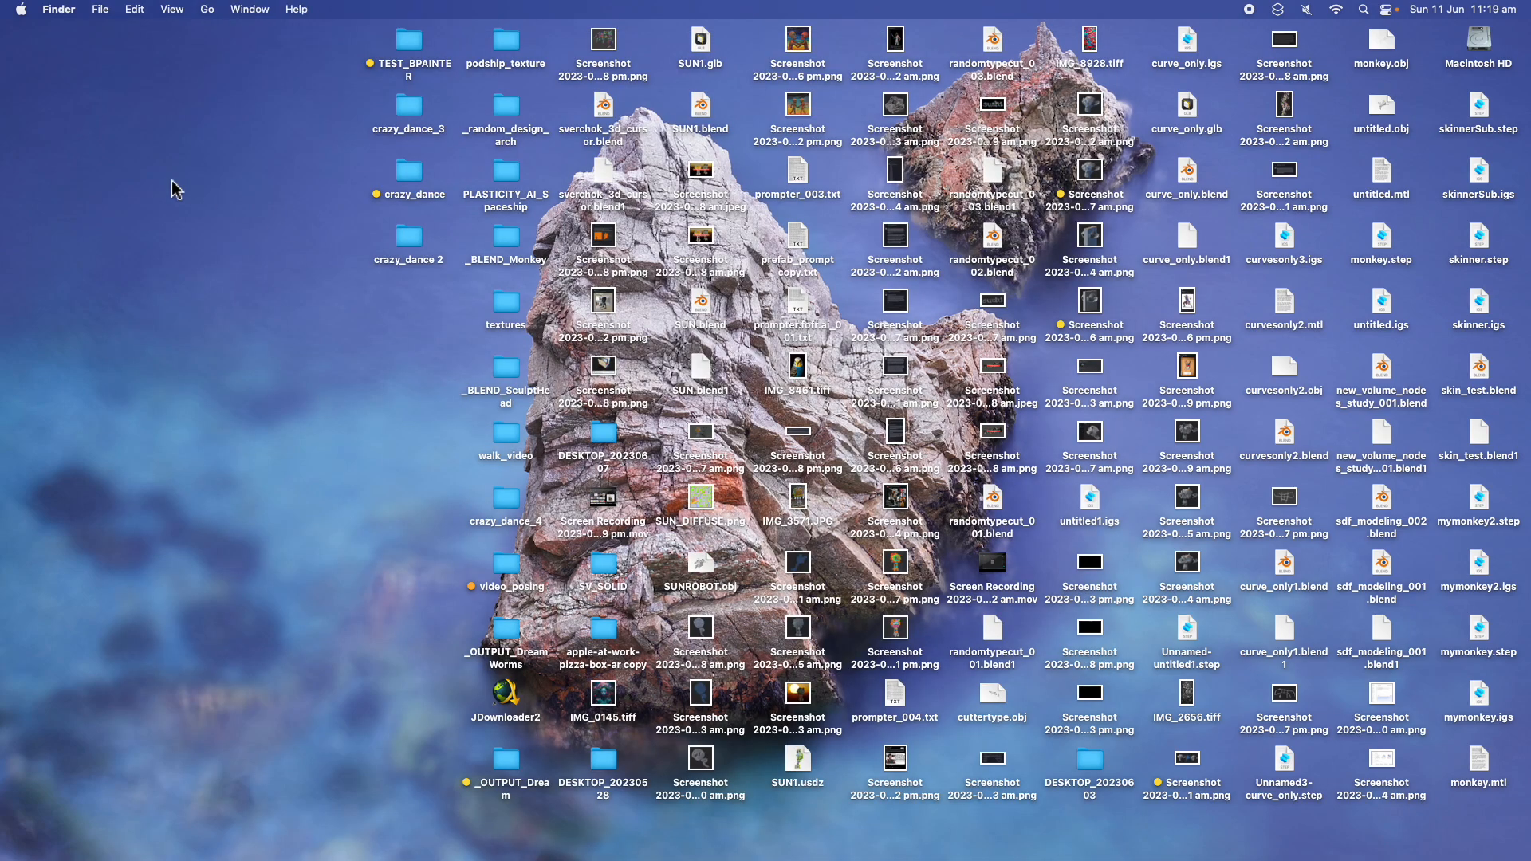
Force-quit Plasticity and relaunch it with the branching solid restored
left_click(21, 9)
left_click(67, 131)
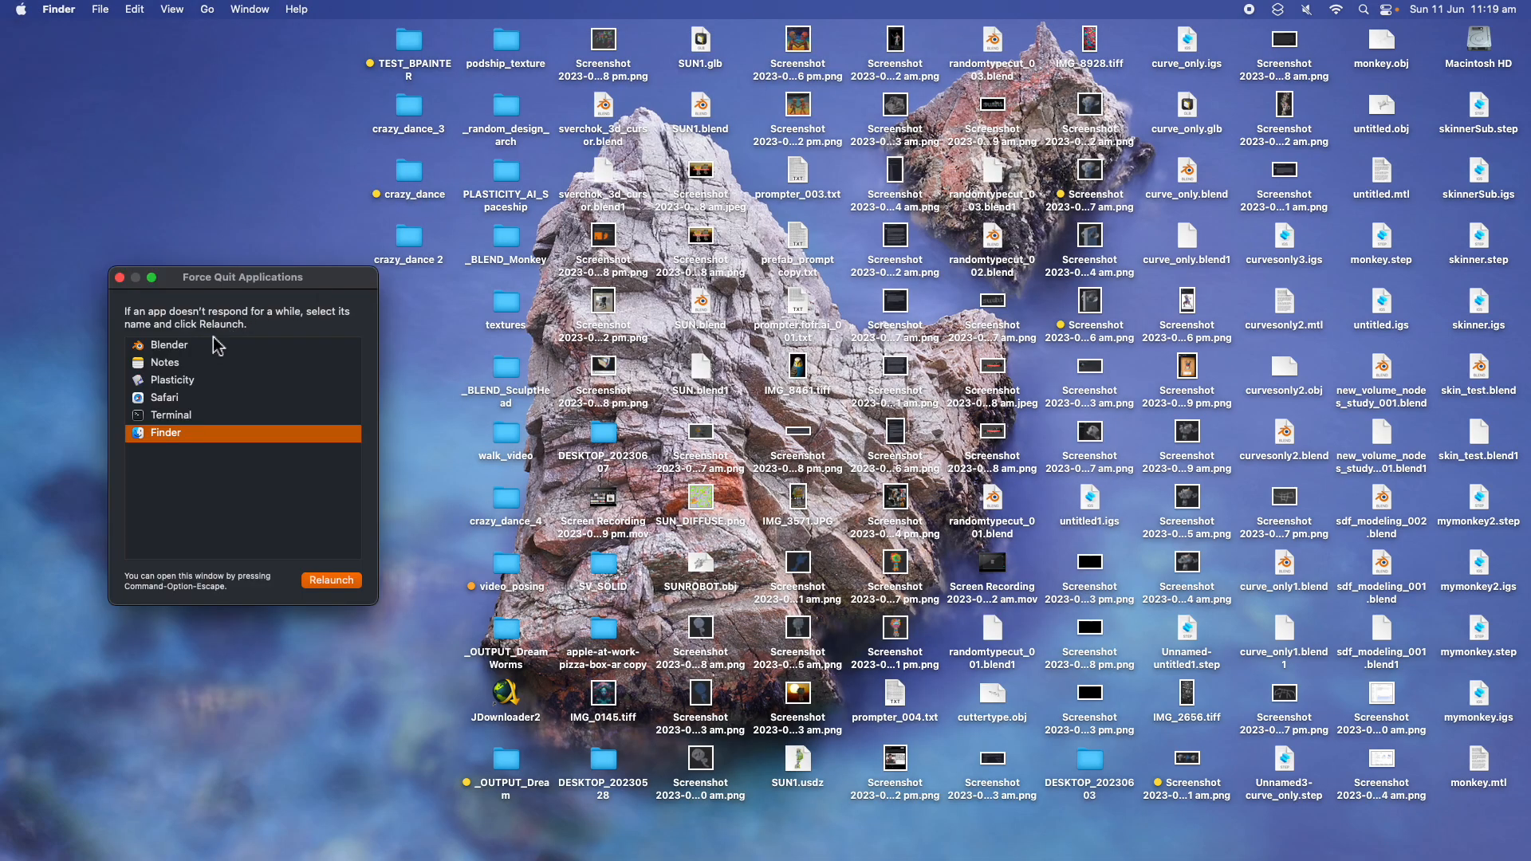
left_click(200, 386)
left_click(351, 581)
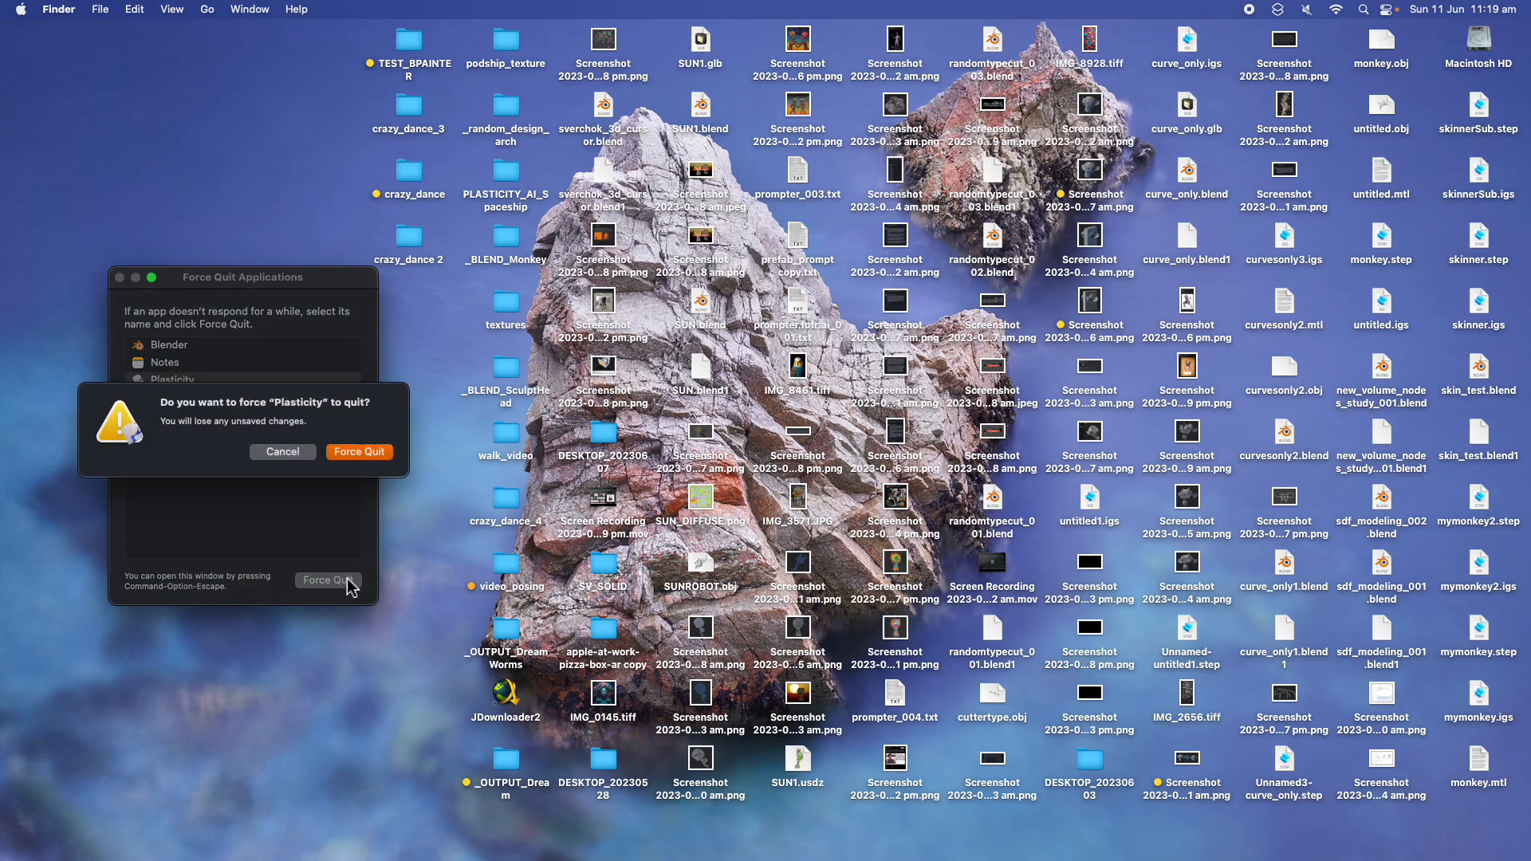
left_click(368, 456)
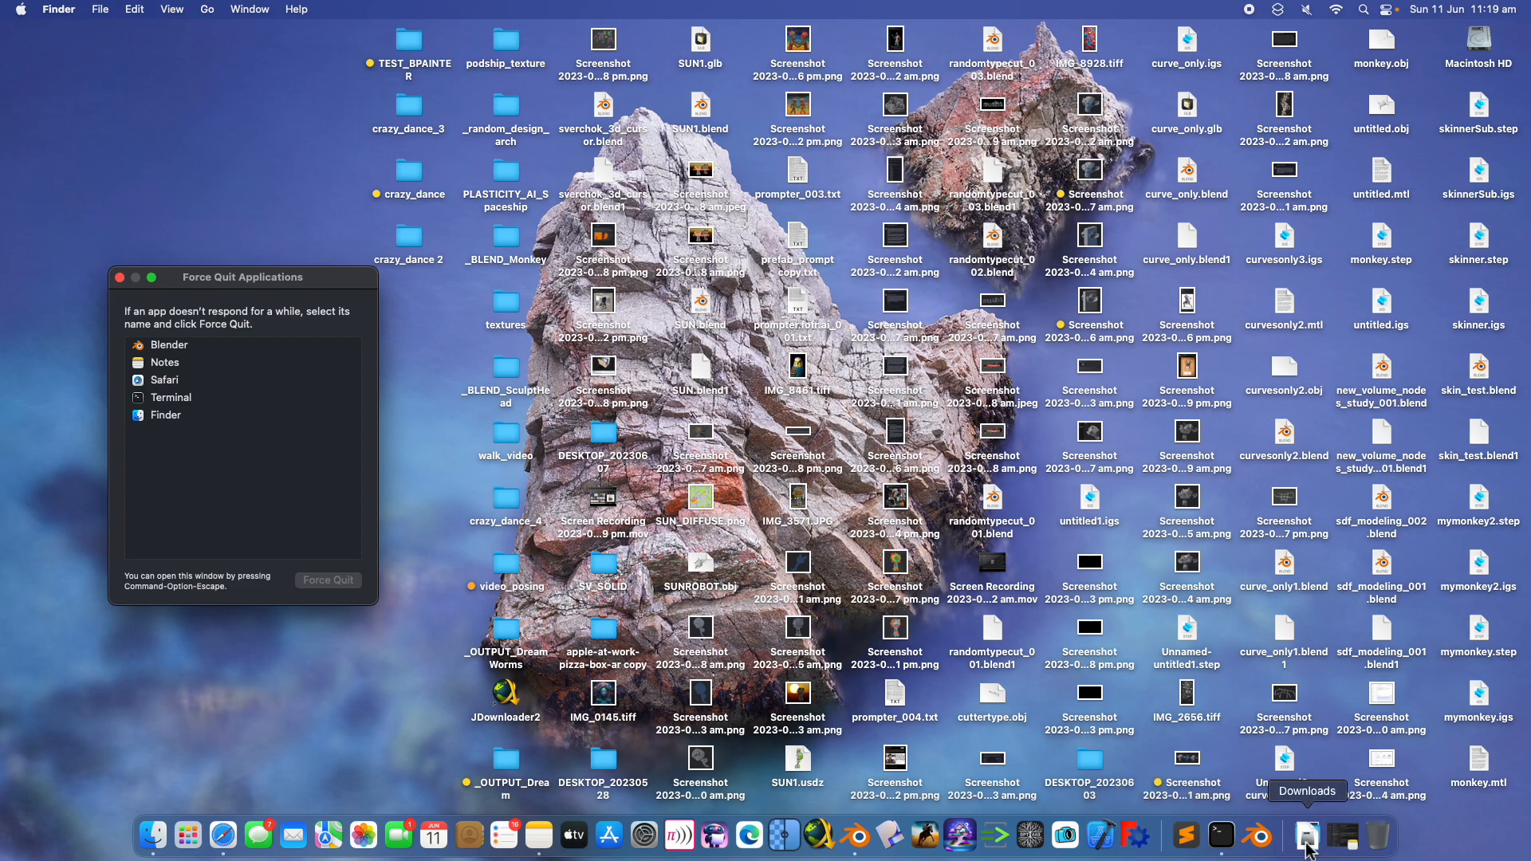
left_click(887, 832)
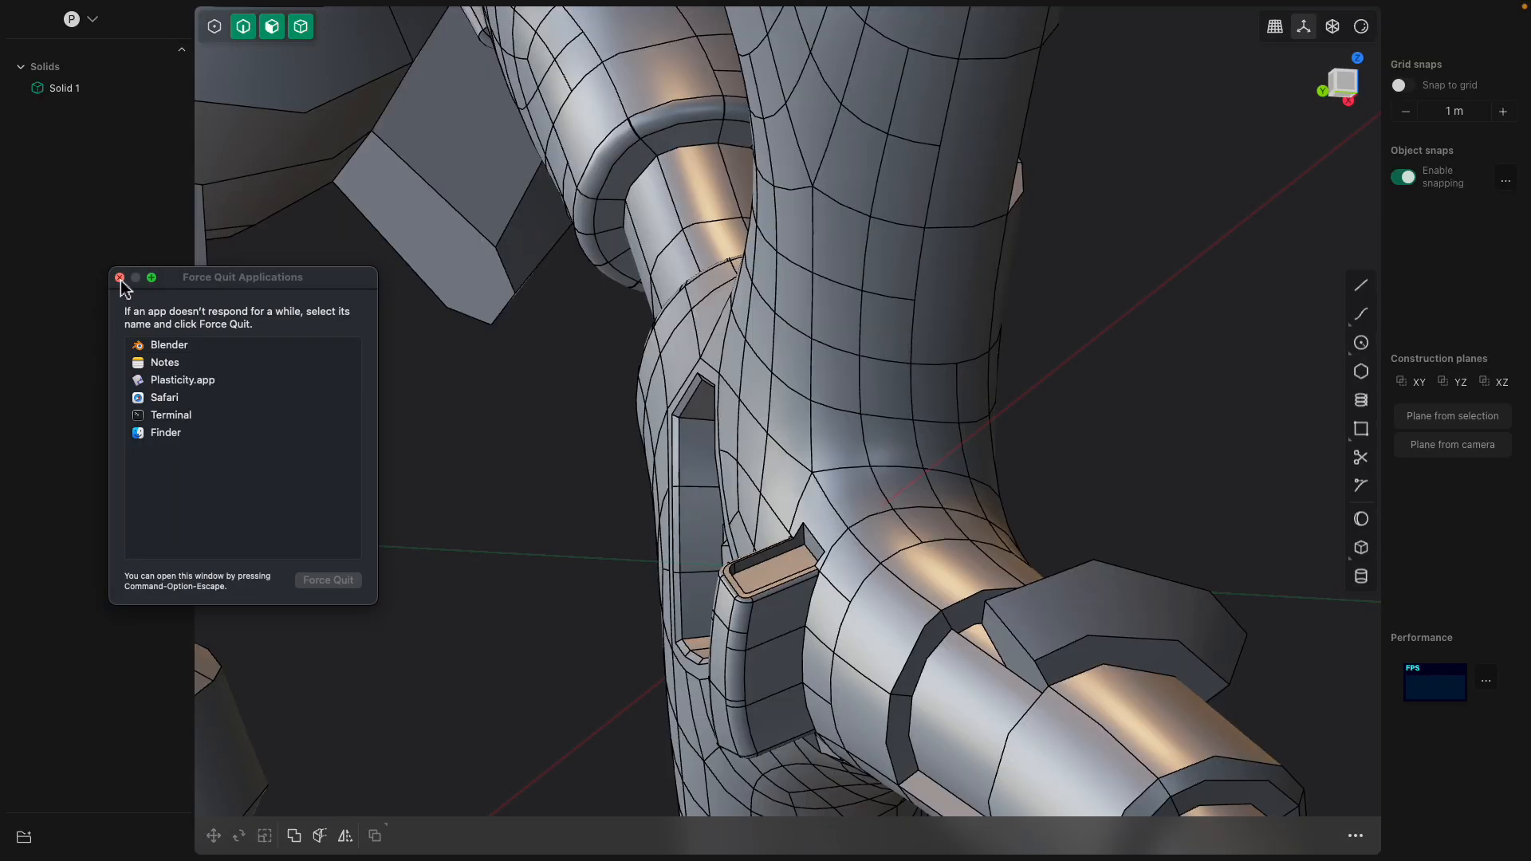
left_click(120, 277)
Mirror the whole branching solid across the YZ plane through the central hub, slicing it along the mirror plane
scroll(753, 370, "down", 6)
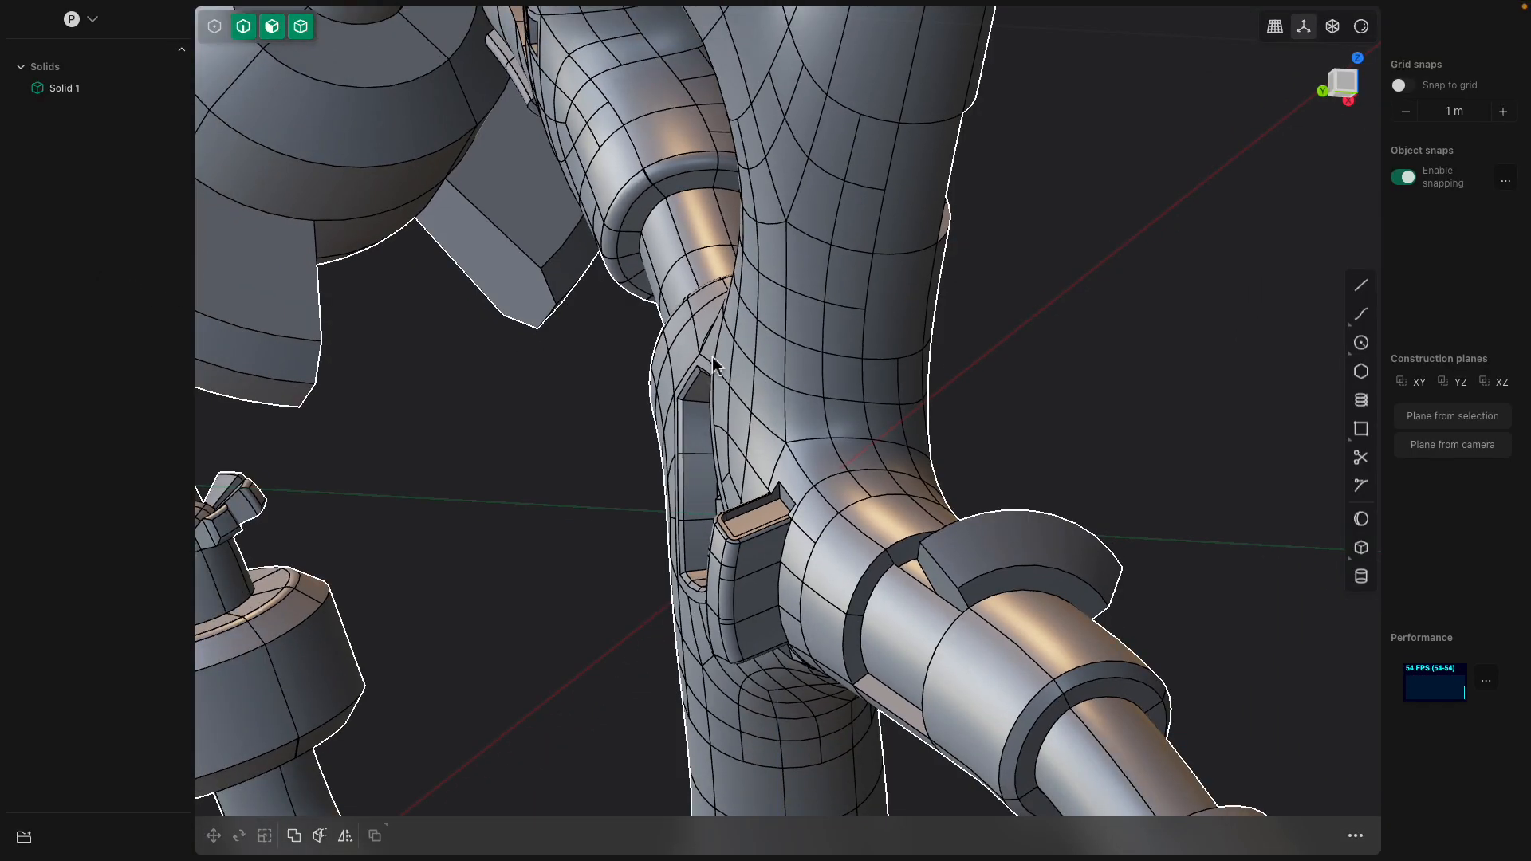
left_click(753, 369)
scroll(754, 369, "down", 2)
scroll(753, 375, "down", 6)
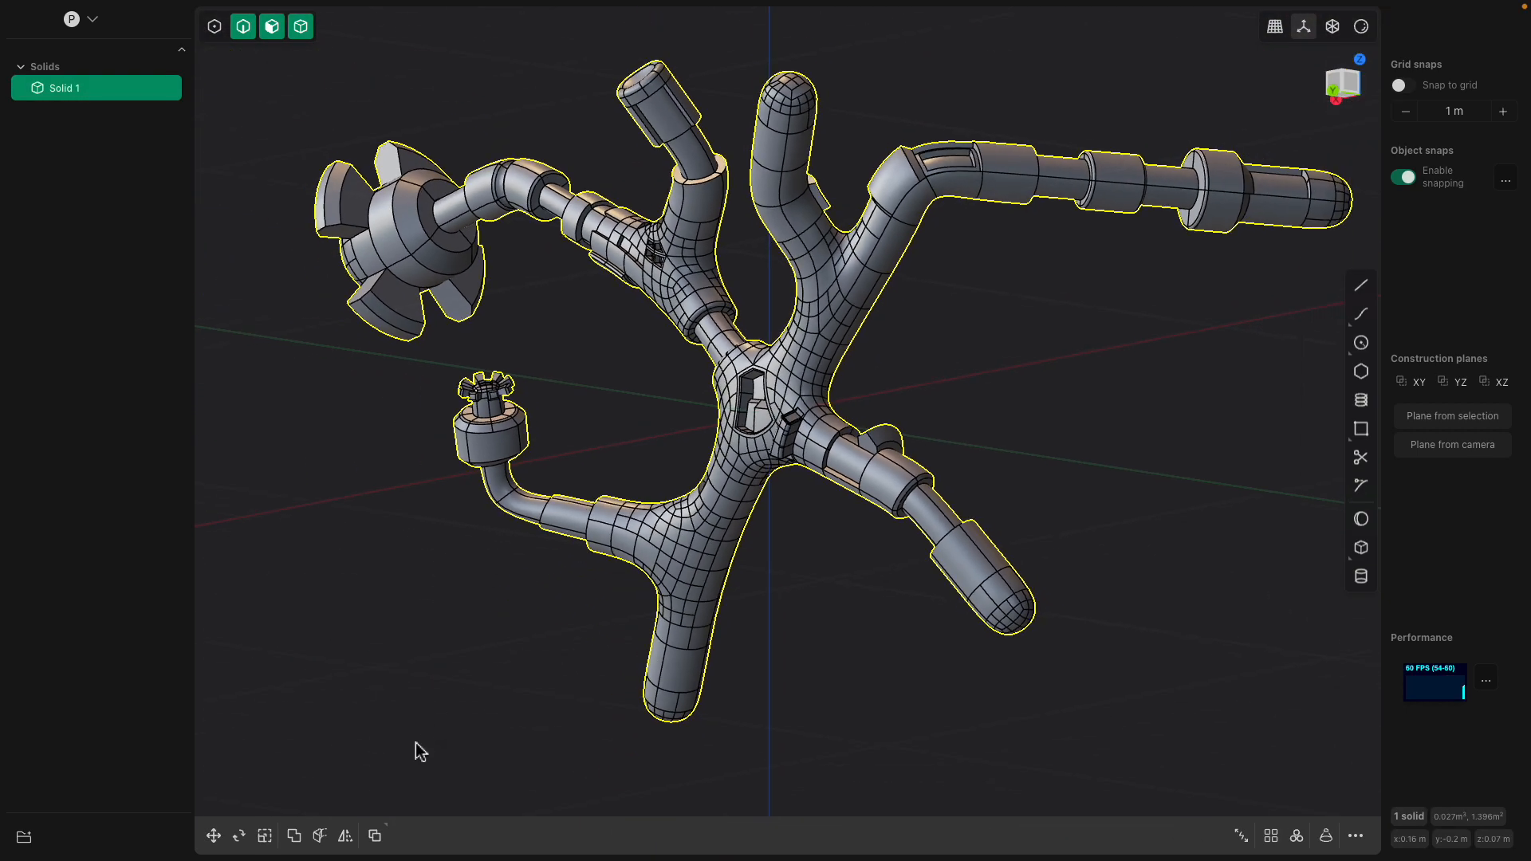
left_click(346, 837)
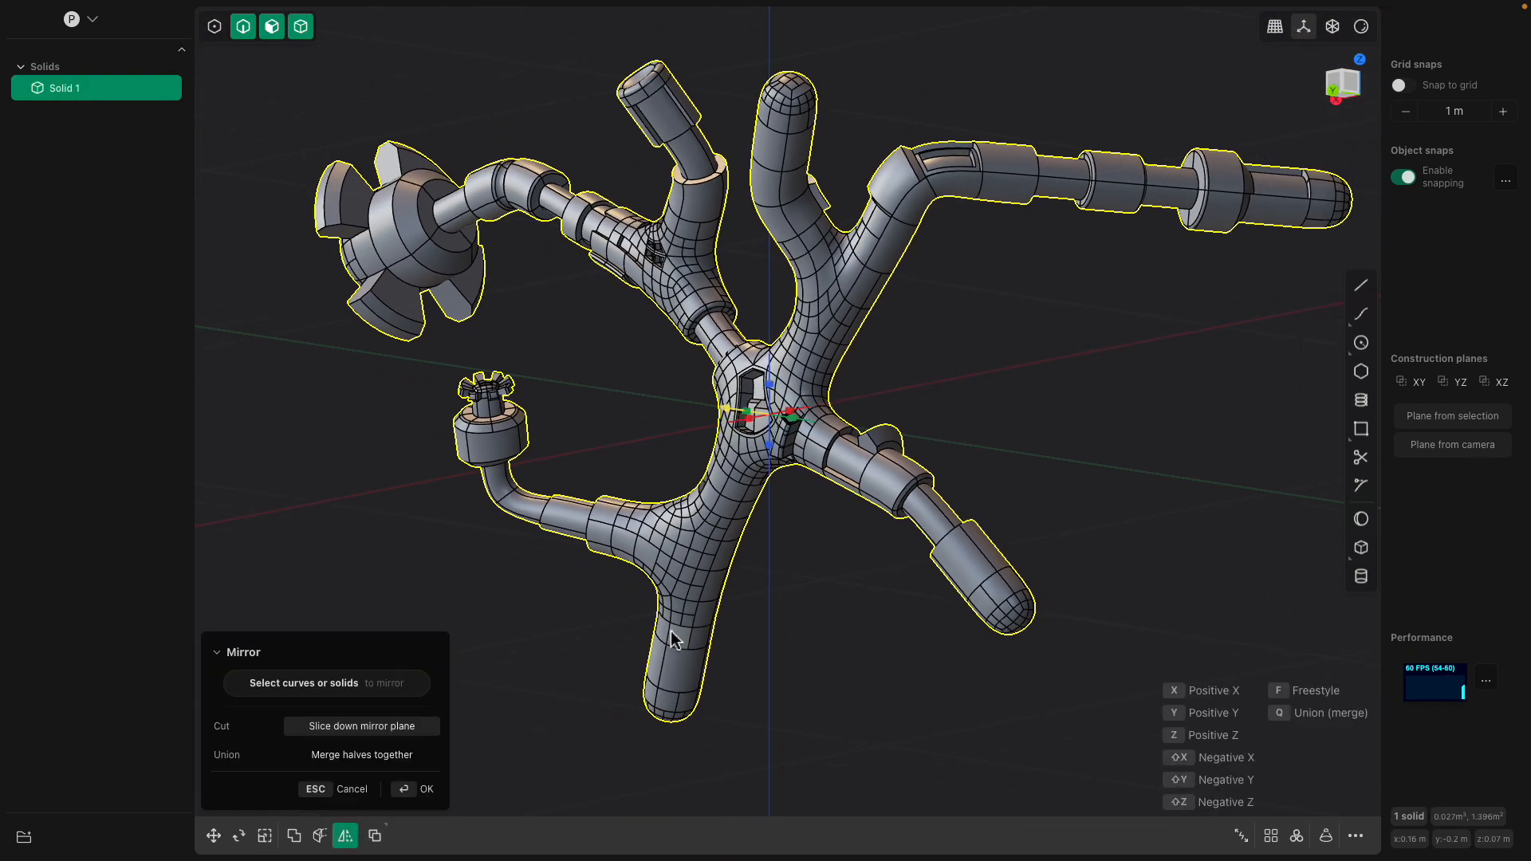
left_click(789, 416)
middle_click_drag(795, 416, 859, 453)
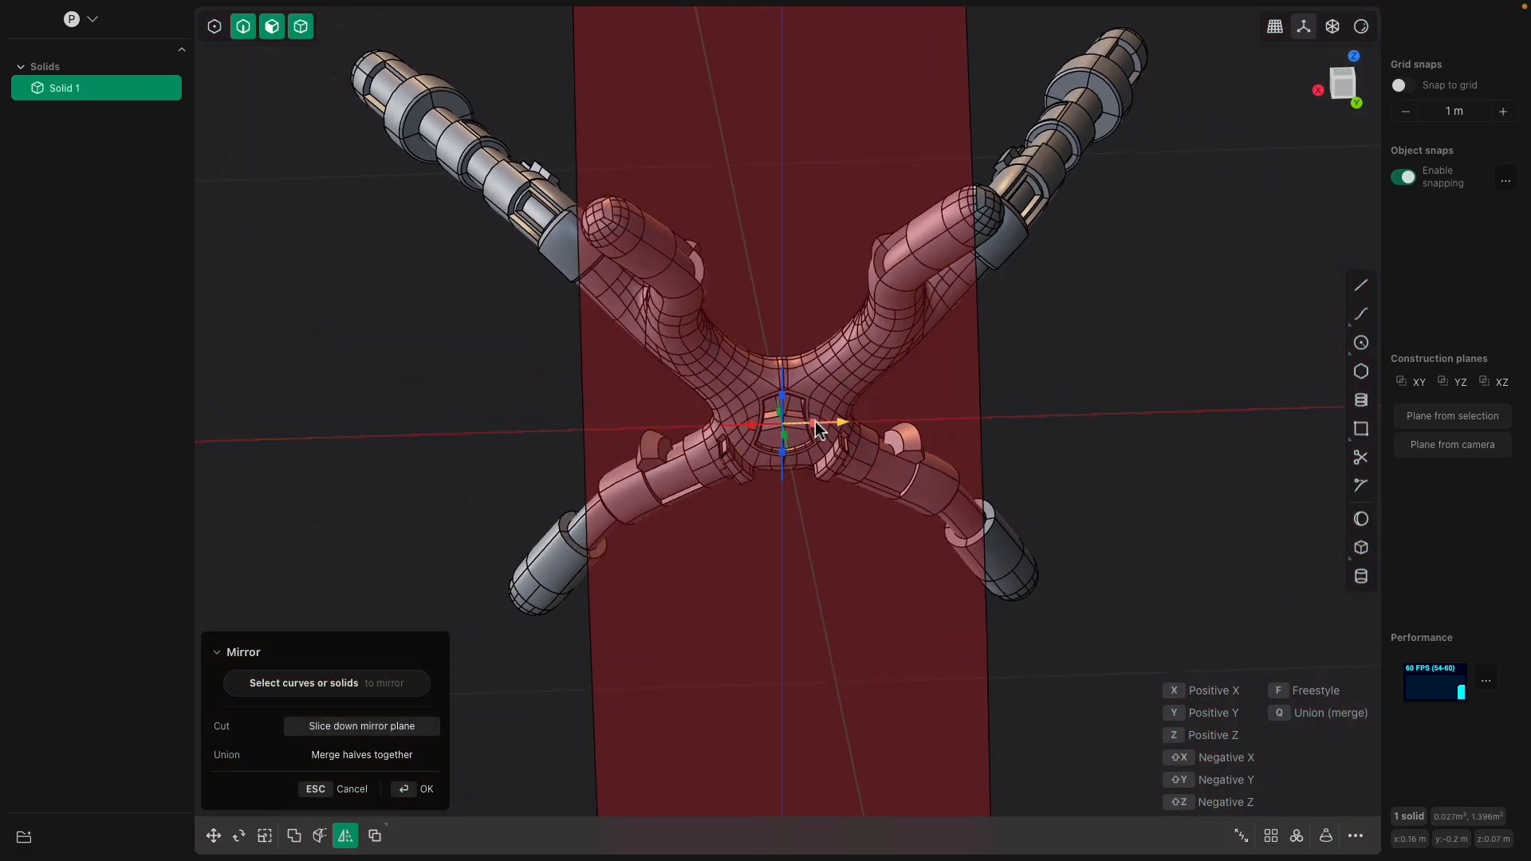
left_click(753, 423)
middle_click_drag(769, 415, 989, 464)
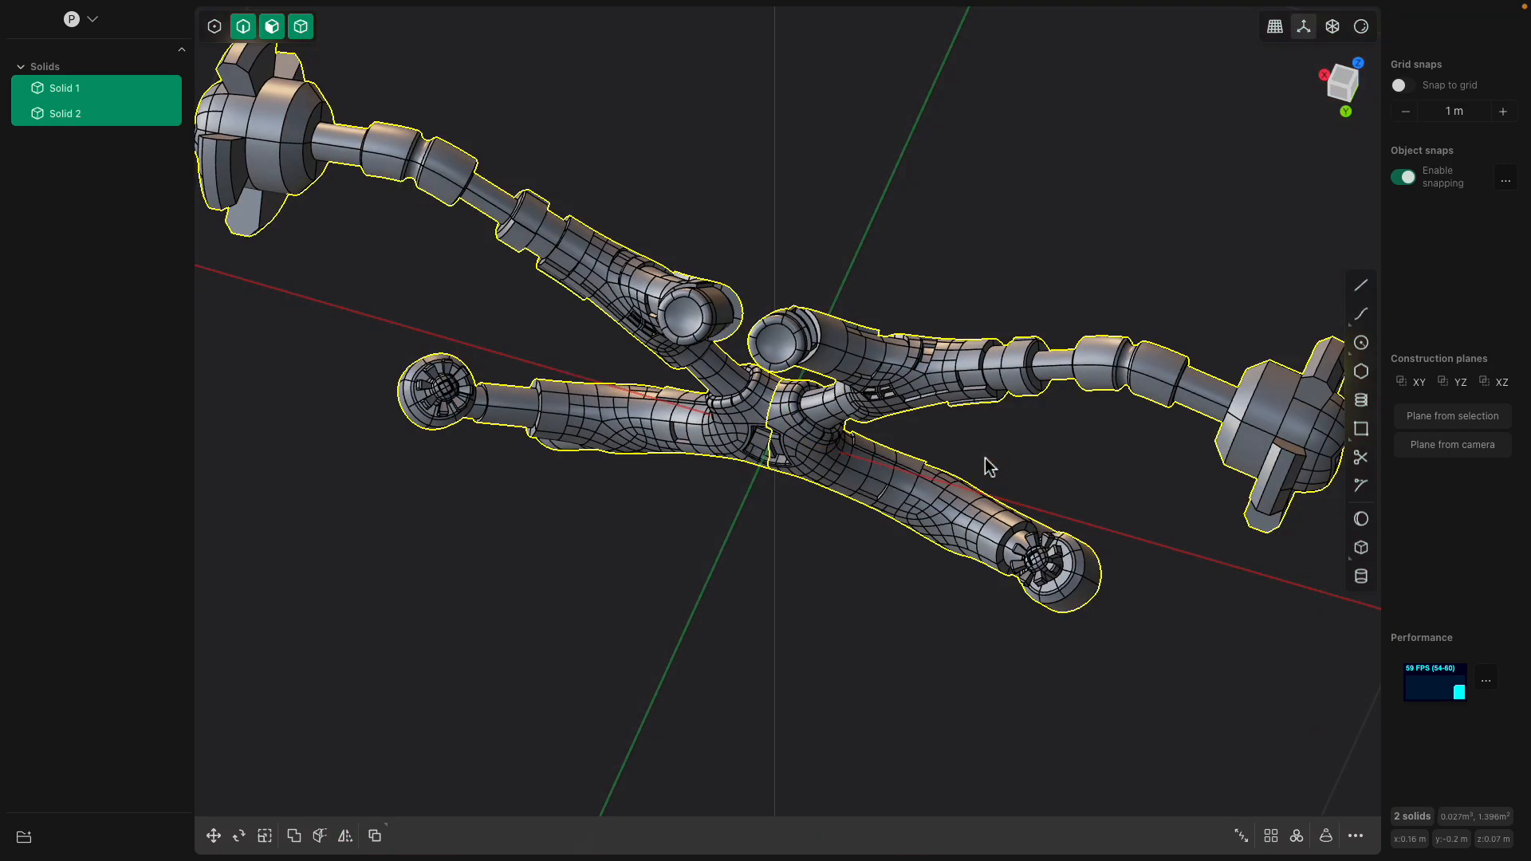
key("q")
key("Escape")
middle_click_drag(990, 456, 933, 484)
key("Escape")
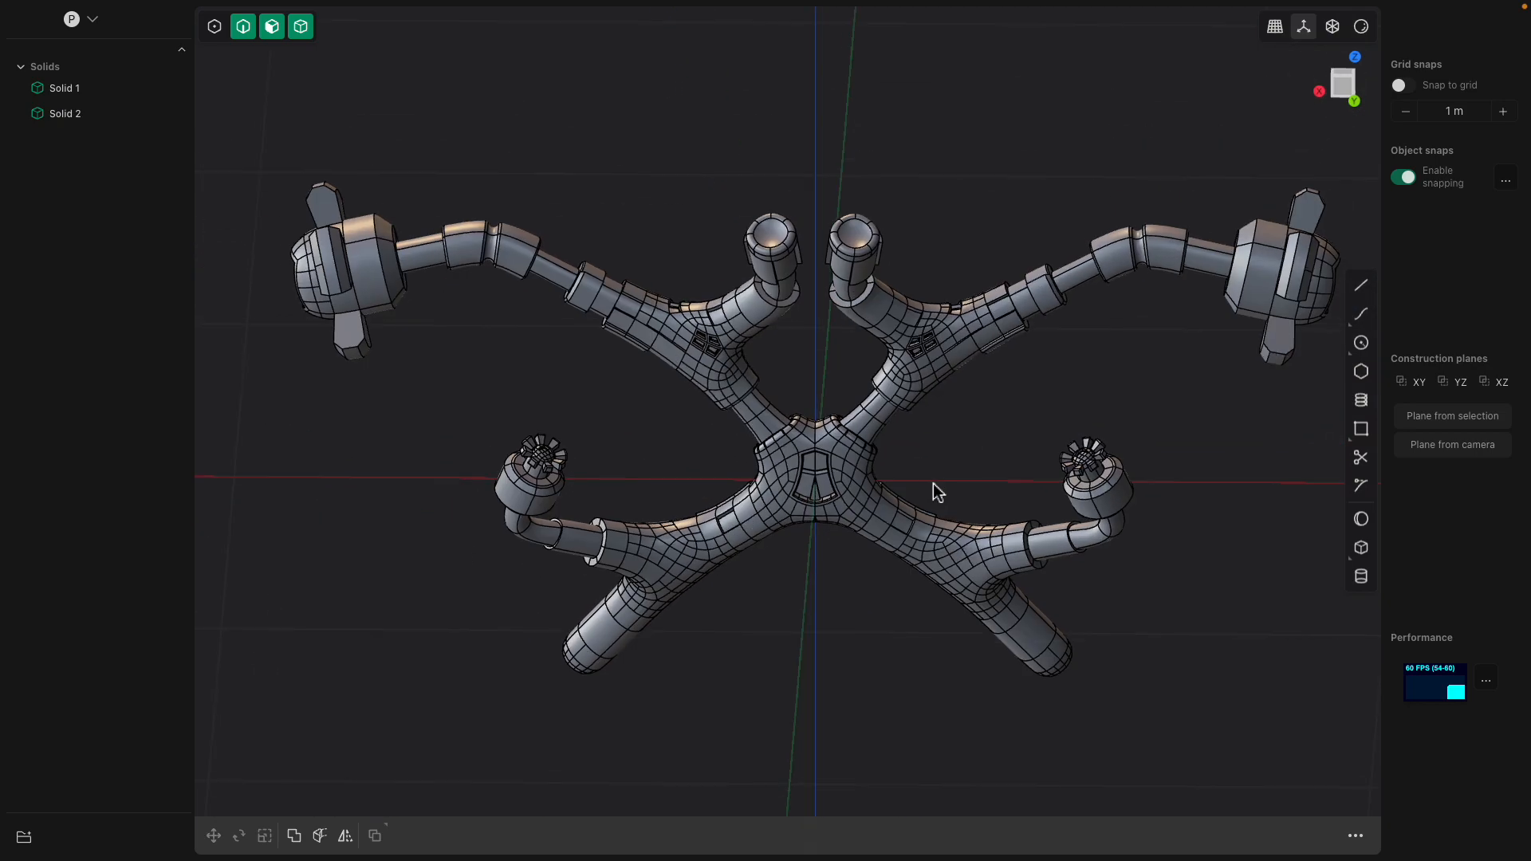
Join the two mirrored halves into one solid with a Boolean union
left_click(831, 457)
left_click(792, 457, "shift")
key("shift+b")
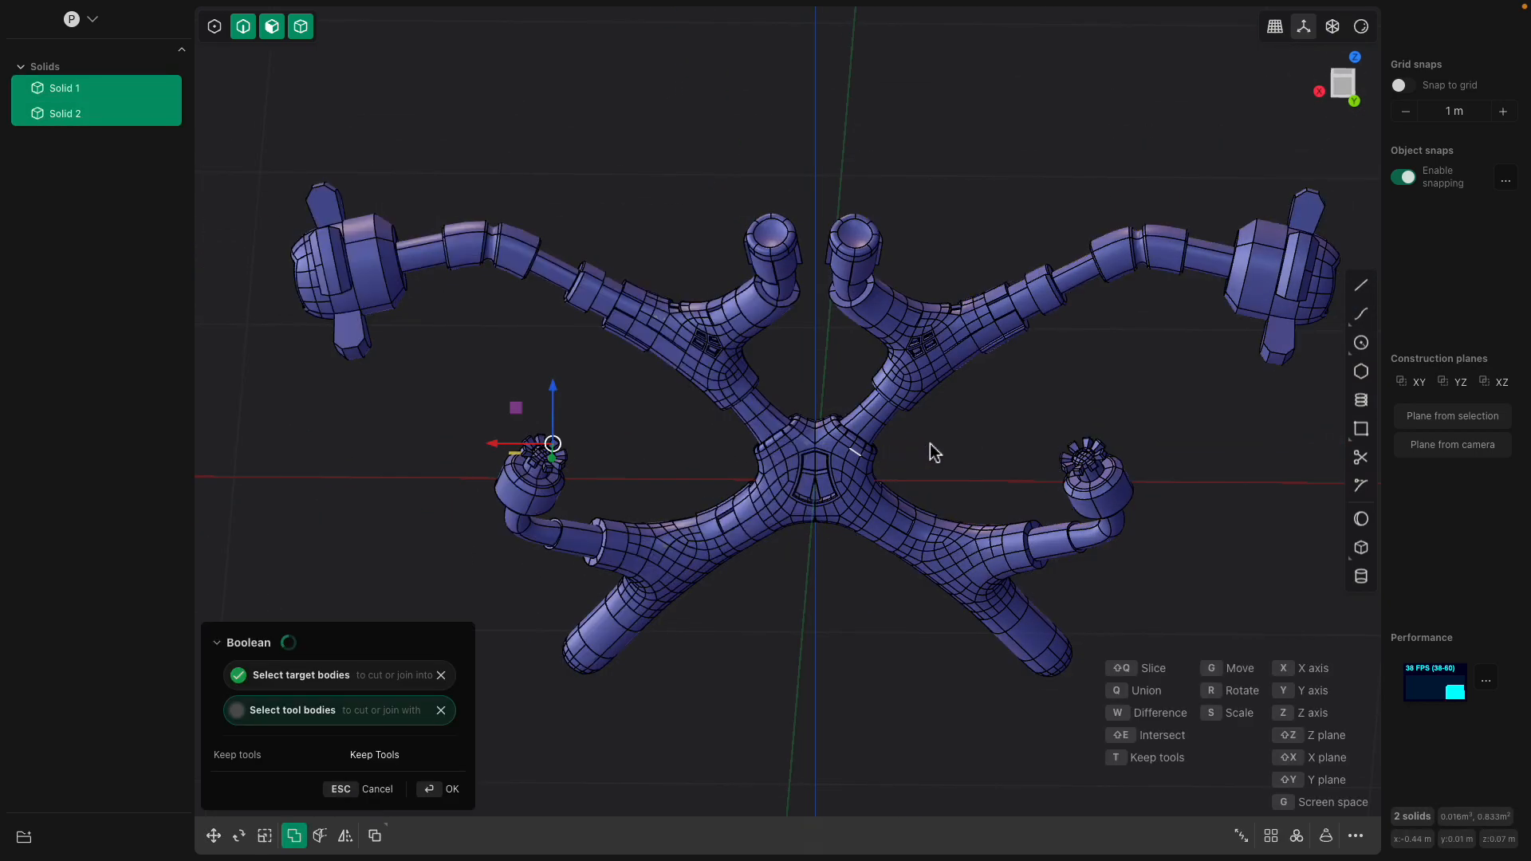
key("Return")
left_click(820, 390)
Examine the joined symmetrical solid from several angles, checking the central hub and the arms
mouse_move(820, 390)
middle_mouse_down()
mouse_move(852, 287)
mouse_move(710, 351)
mouse_move(677, 445)
mouse_move(869, 424)
mouse_move(869, 341)
mouse_move(830, 363)
mouse_move(828, 552)
mouse_move(831, 392)
mouse_move(807, 408)
middle_mouse_up()
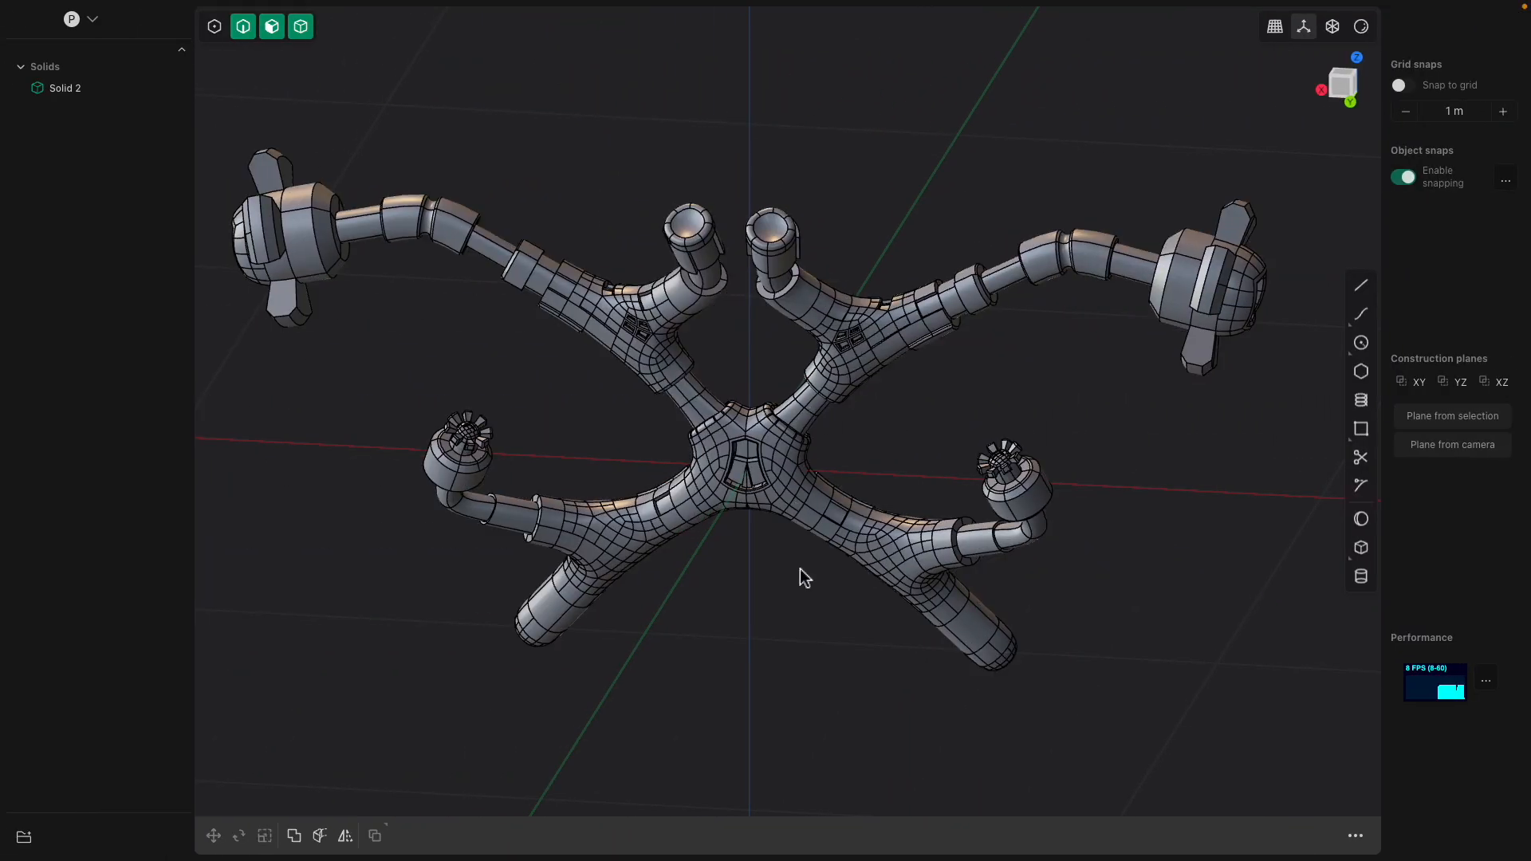
middle_click_drag(804, 576, 849, 484)
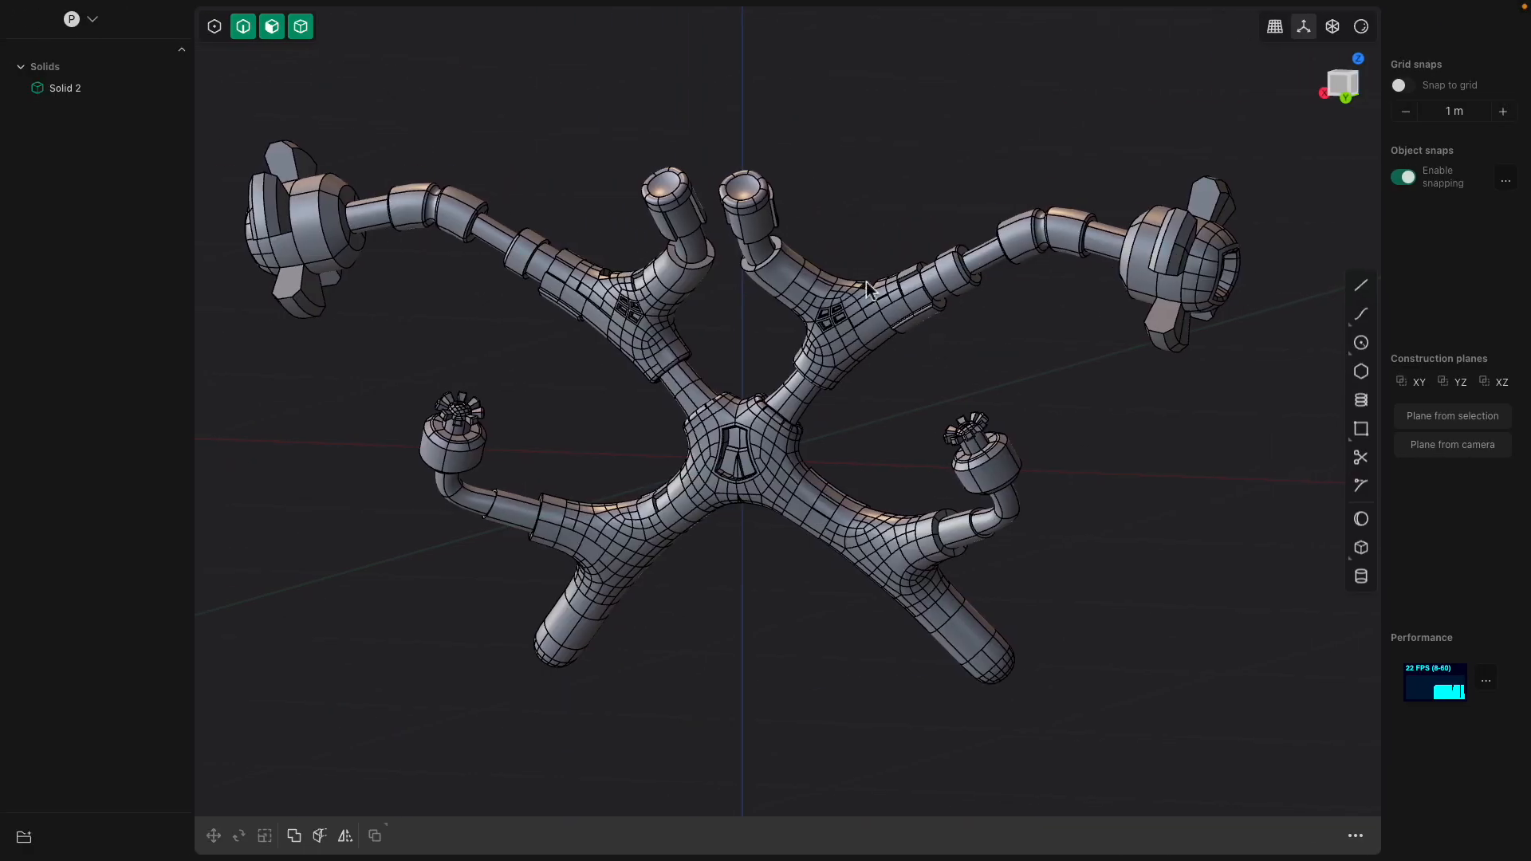
middle_click_drag(866, 281, 877, 378)
scroll(820, 409, "up", 5)
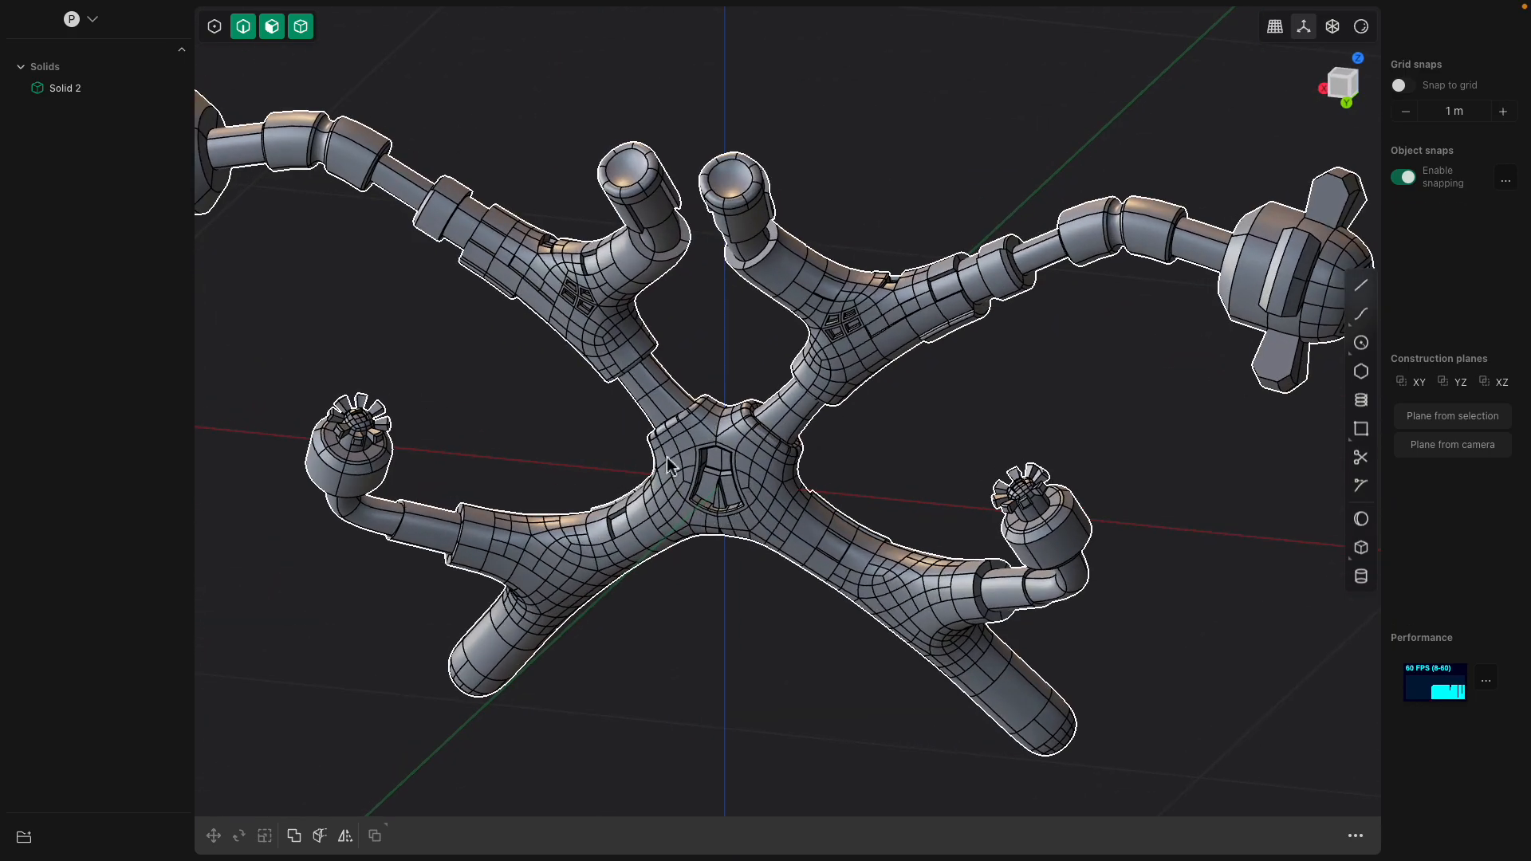
middle_click_drag(734, 490, 723, 429)
middle_click_drag(834, 500, 801, 445)
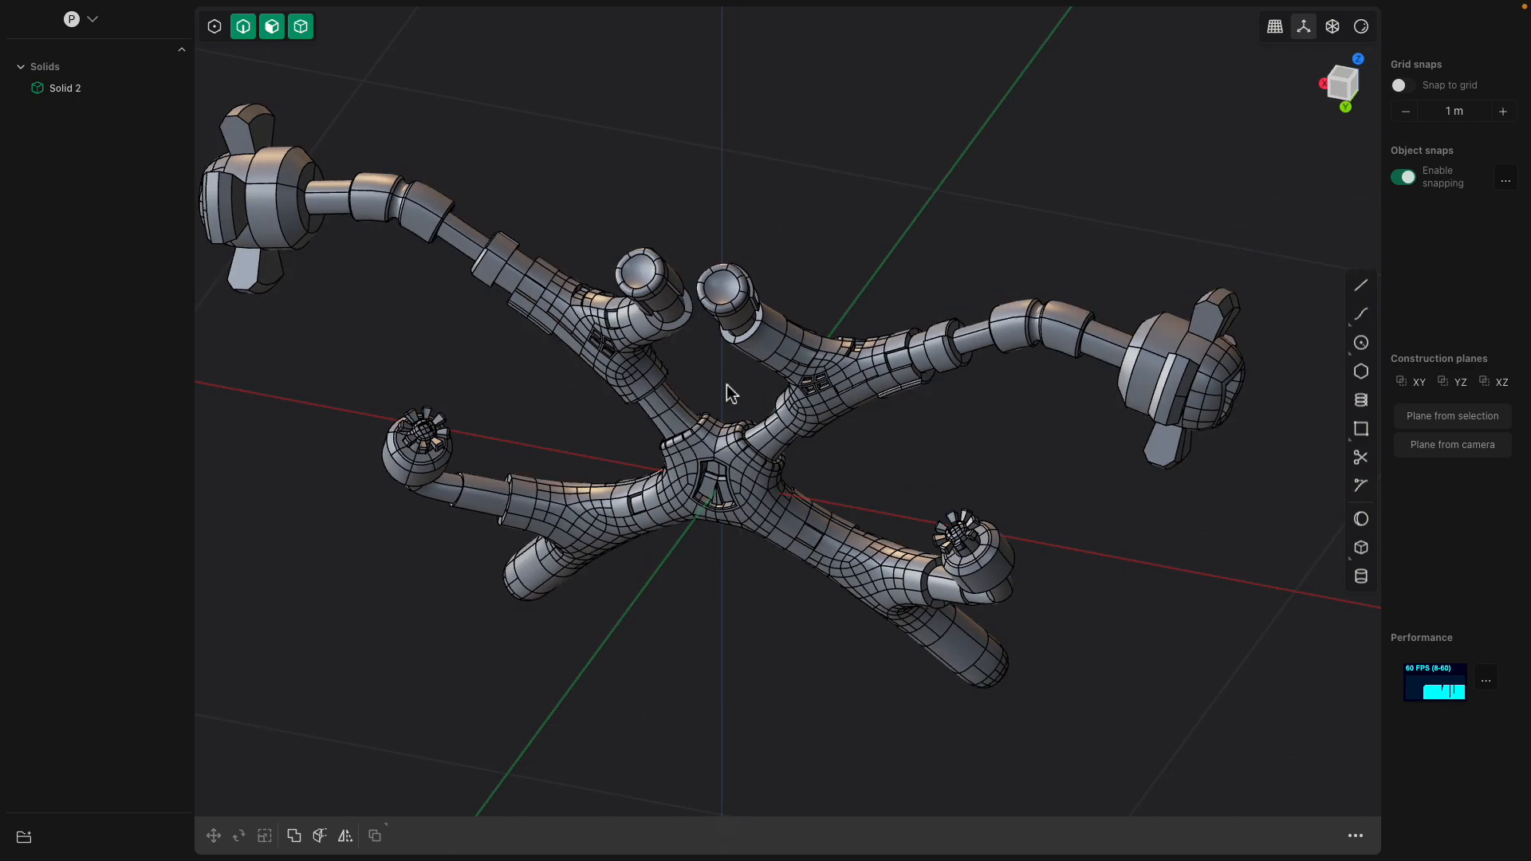
middle_click_drag(726, 385, 852, 371)
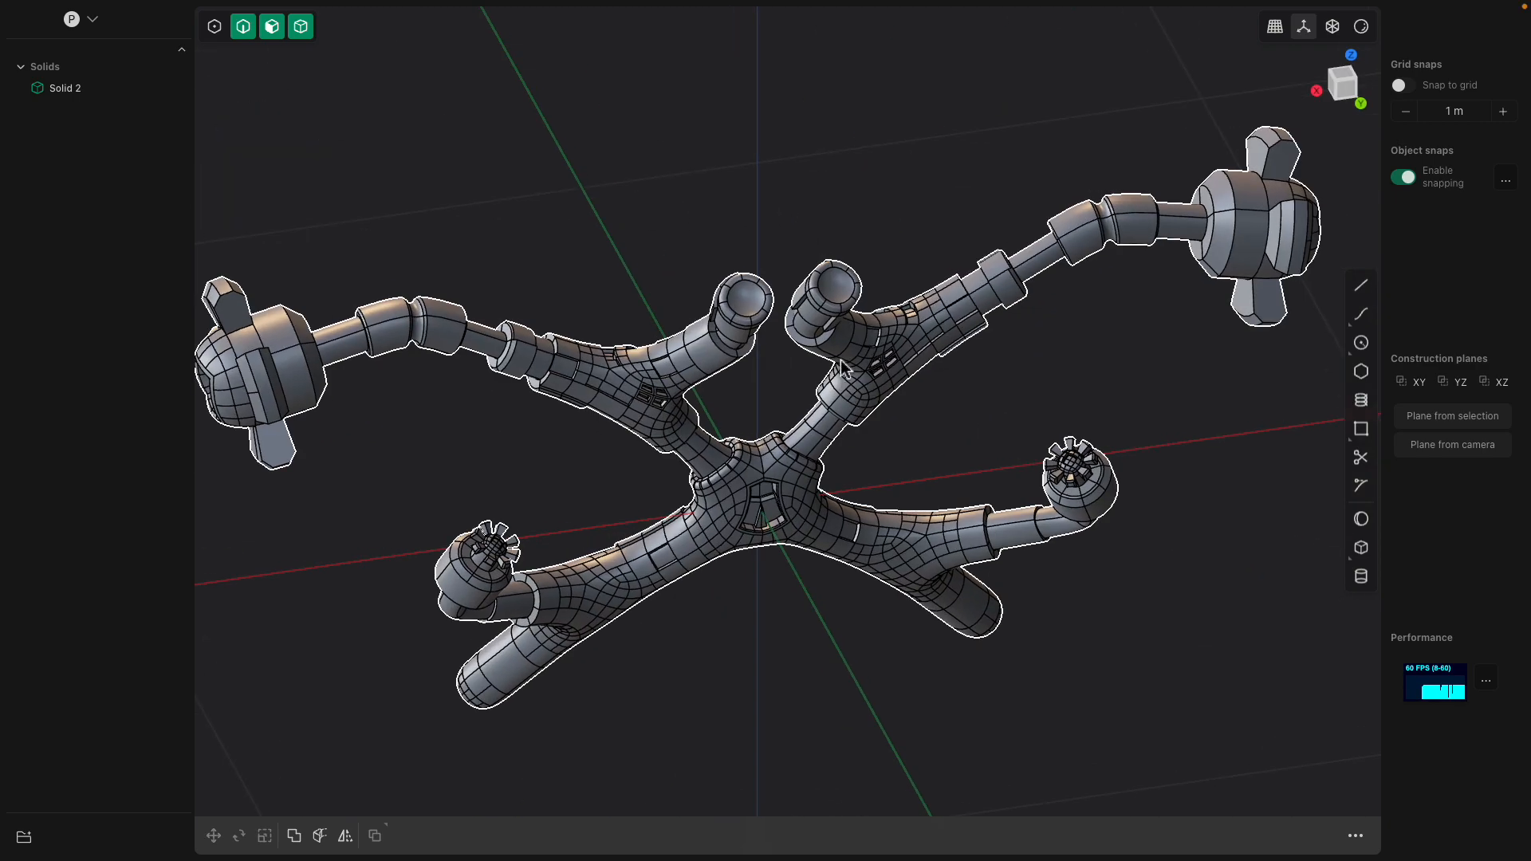
Select the round end face of one of the two short upright tubes above the hub for a face offset
scroll(857, 281, "up", 5)
left_click(832, 287)
left_click(832, 286)
middle_click_drag(824, 313, 1069, 347)
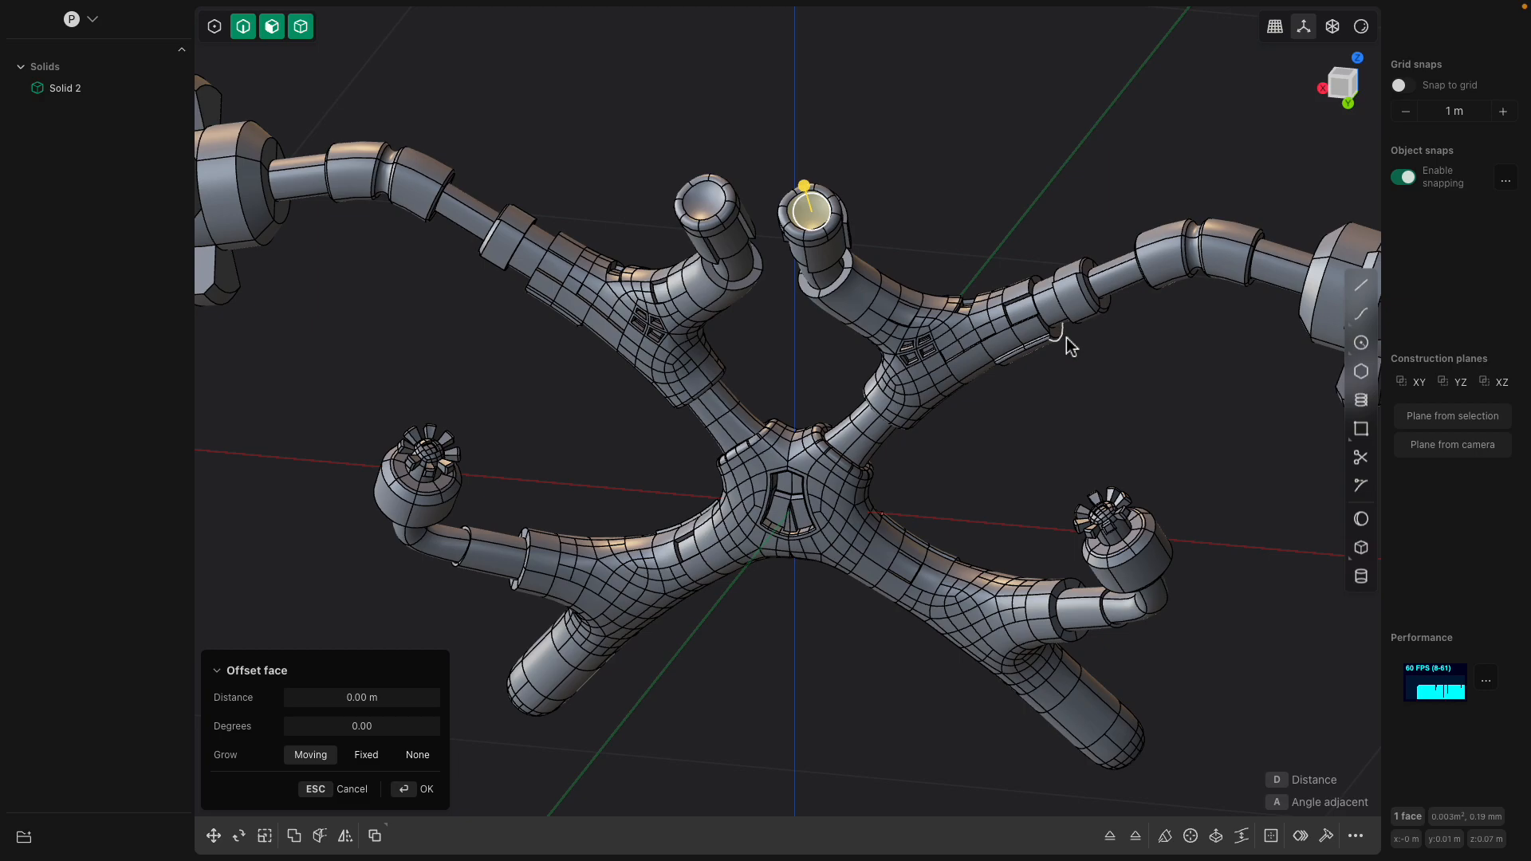
mouse_move(1265, 8)
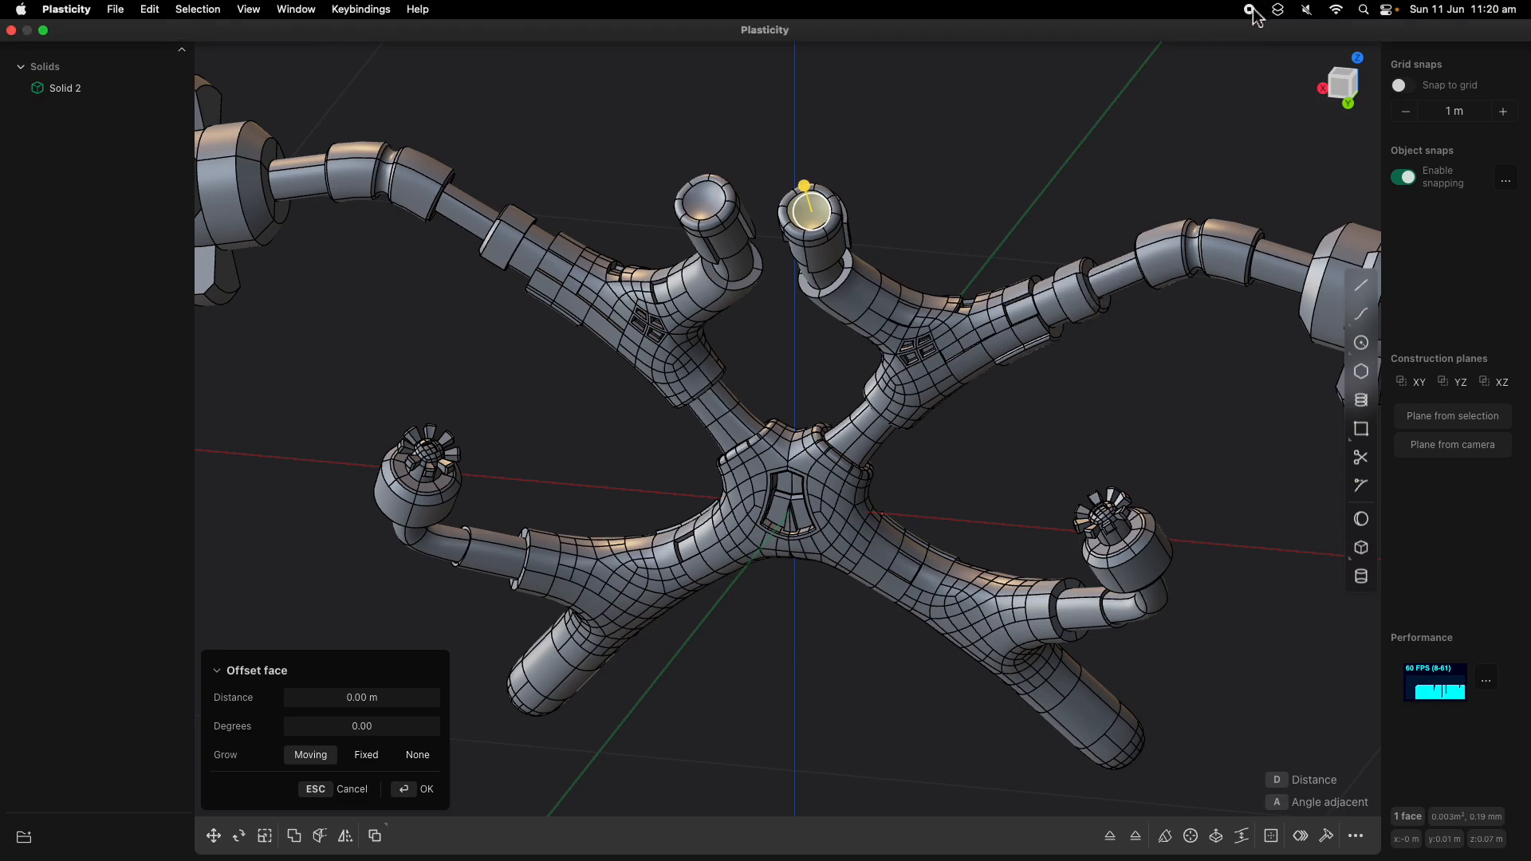